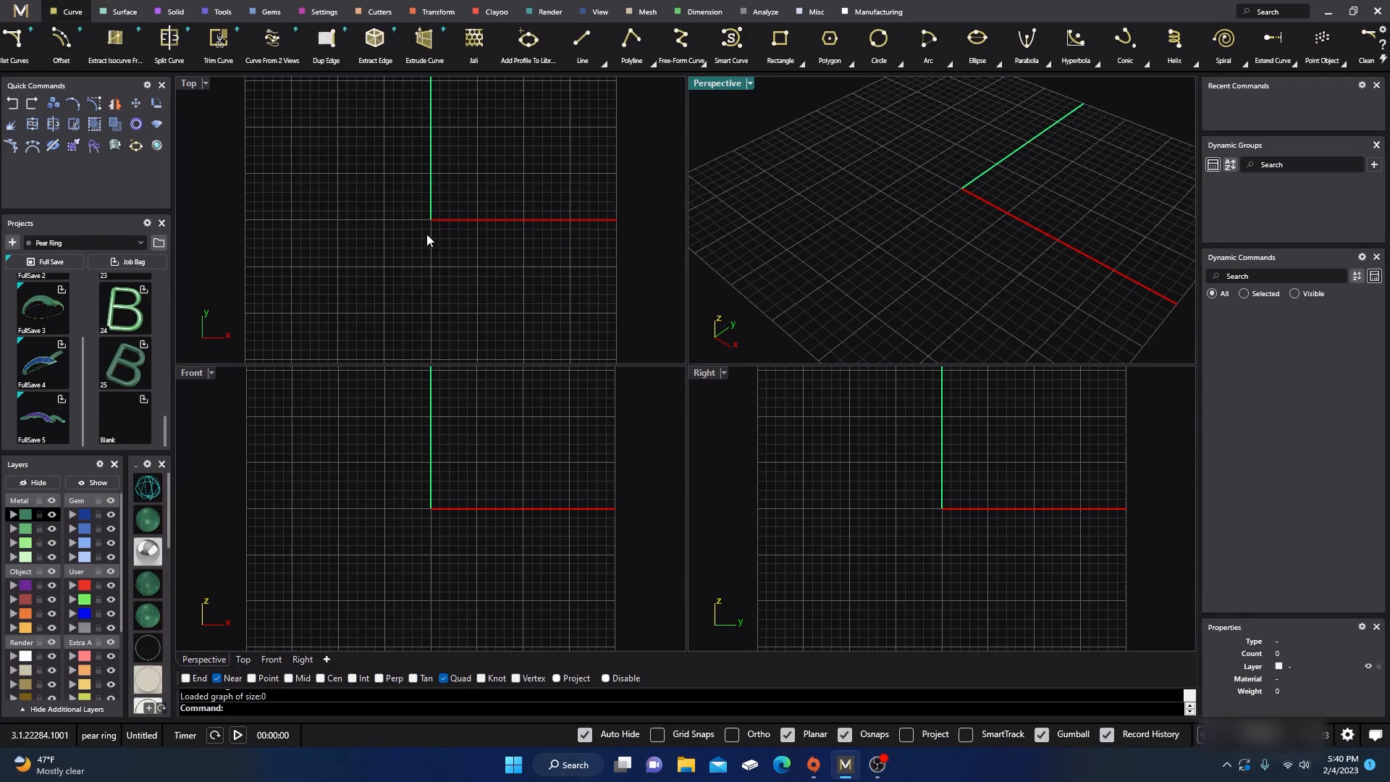
- Create the text SUBSCRIBE as 3 mm high Arial curves and place it across the origin in the Top view
scroll(455, 233, "up", 4)
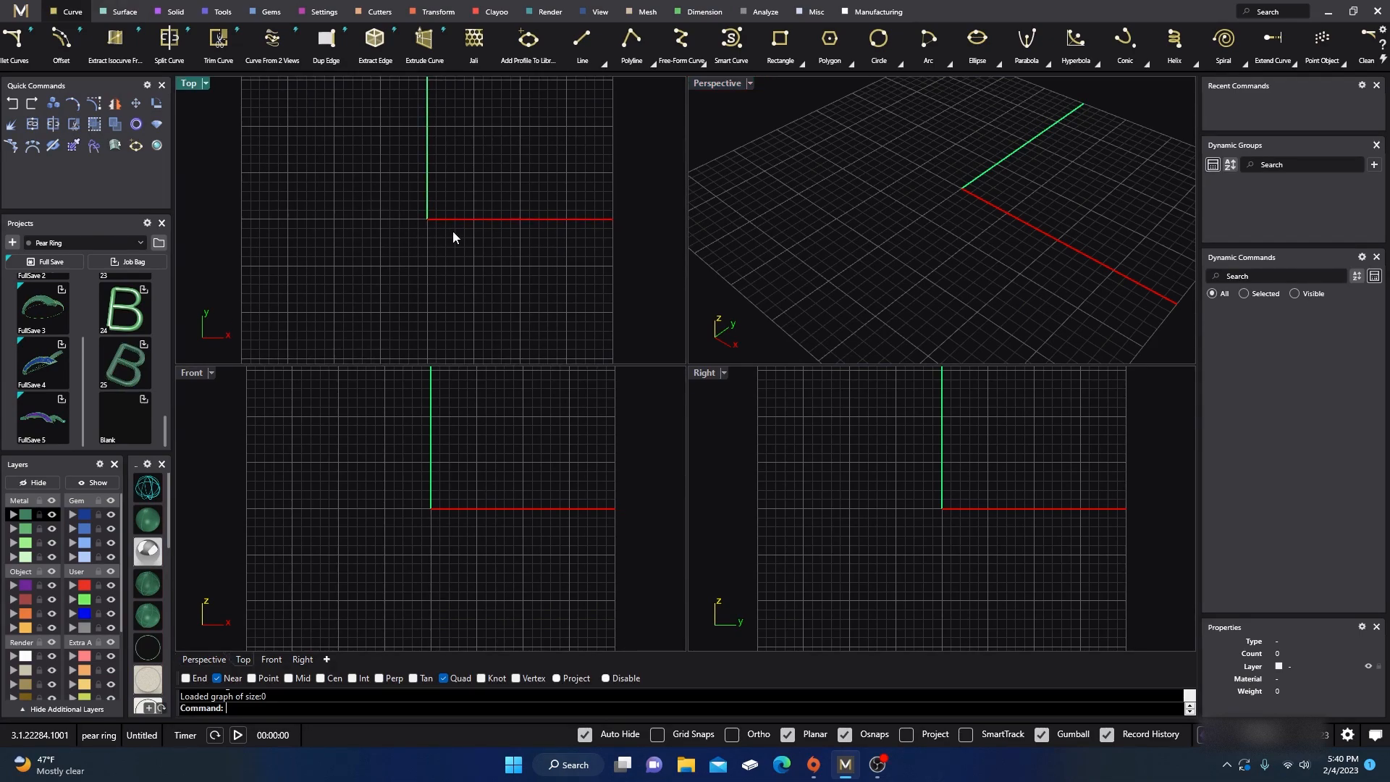
scroll(434, 237, "down", 1)
mouse_move(151, 310)
left_click(173, 11)
left_click(921, 40)
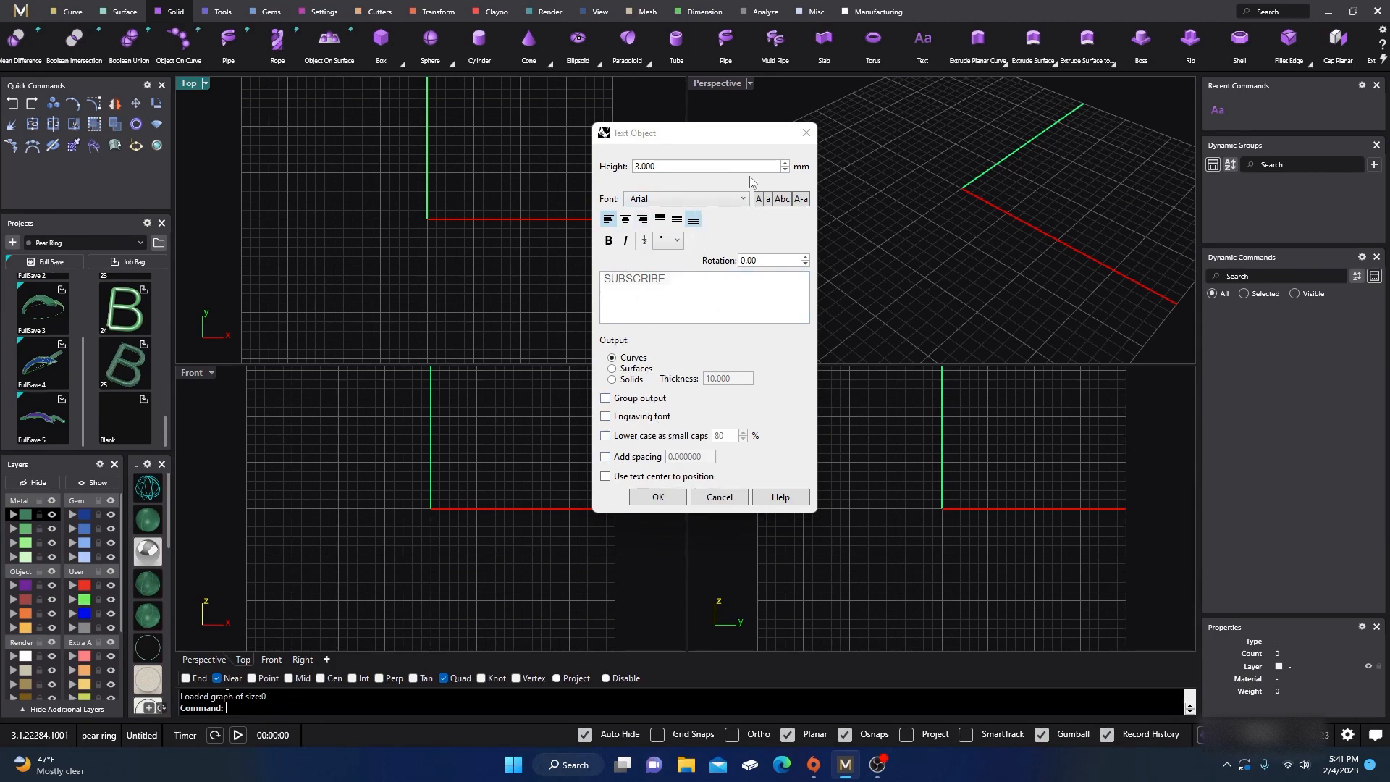
left_click(687, 220)
left_click(659, 498)
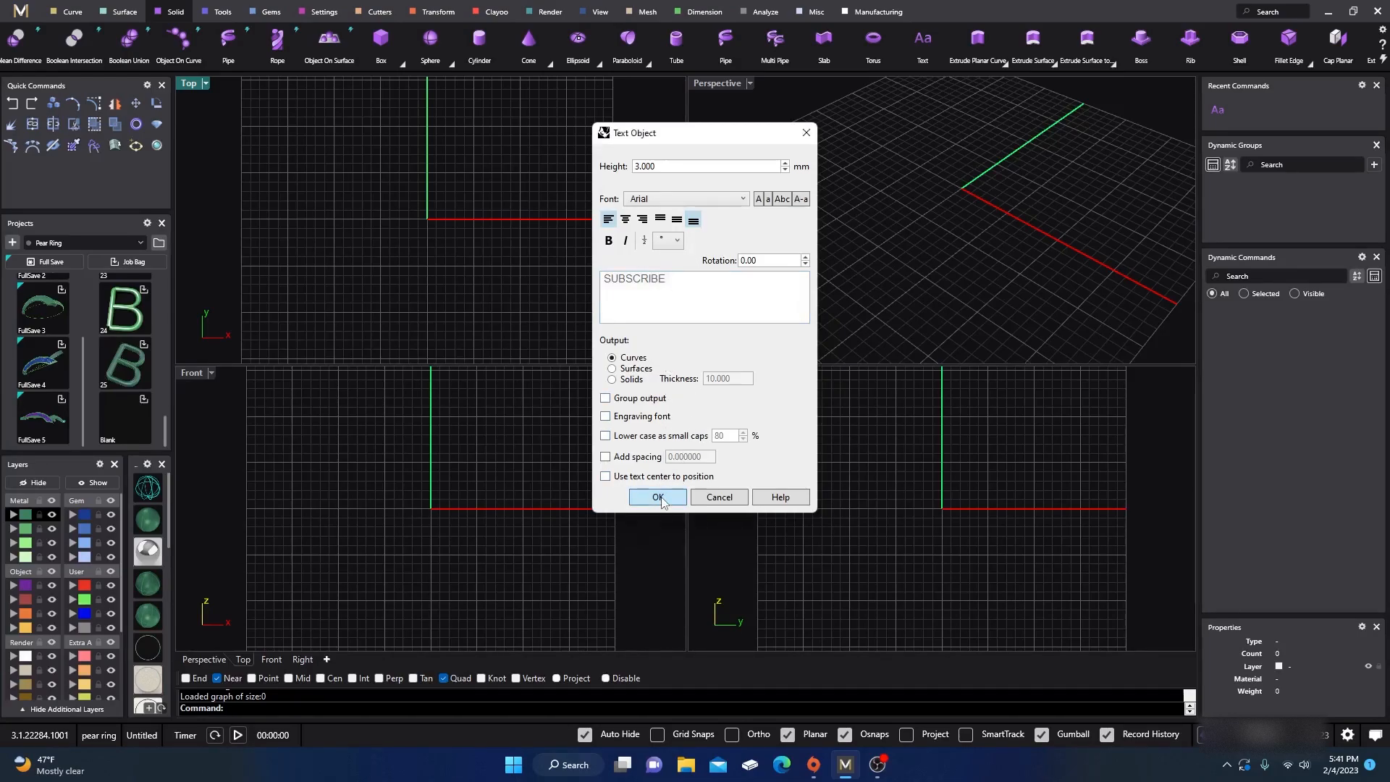
left_click(320, 228)
scroll(411, 236, "up", 2)
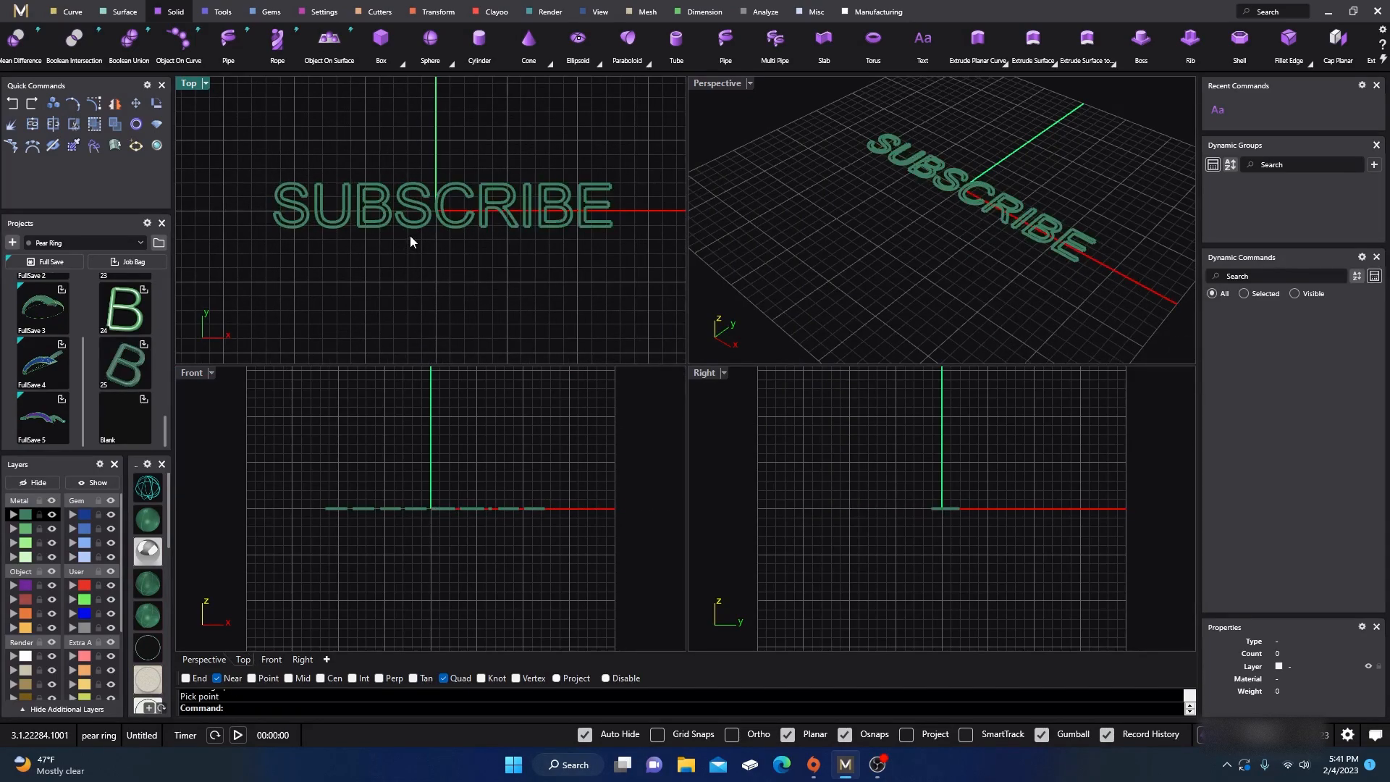
right_click_drag(413, 239, 421, 257)
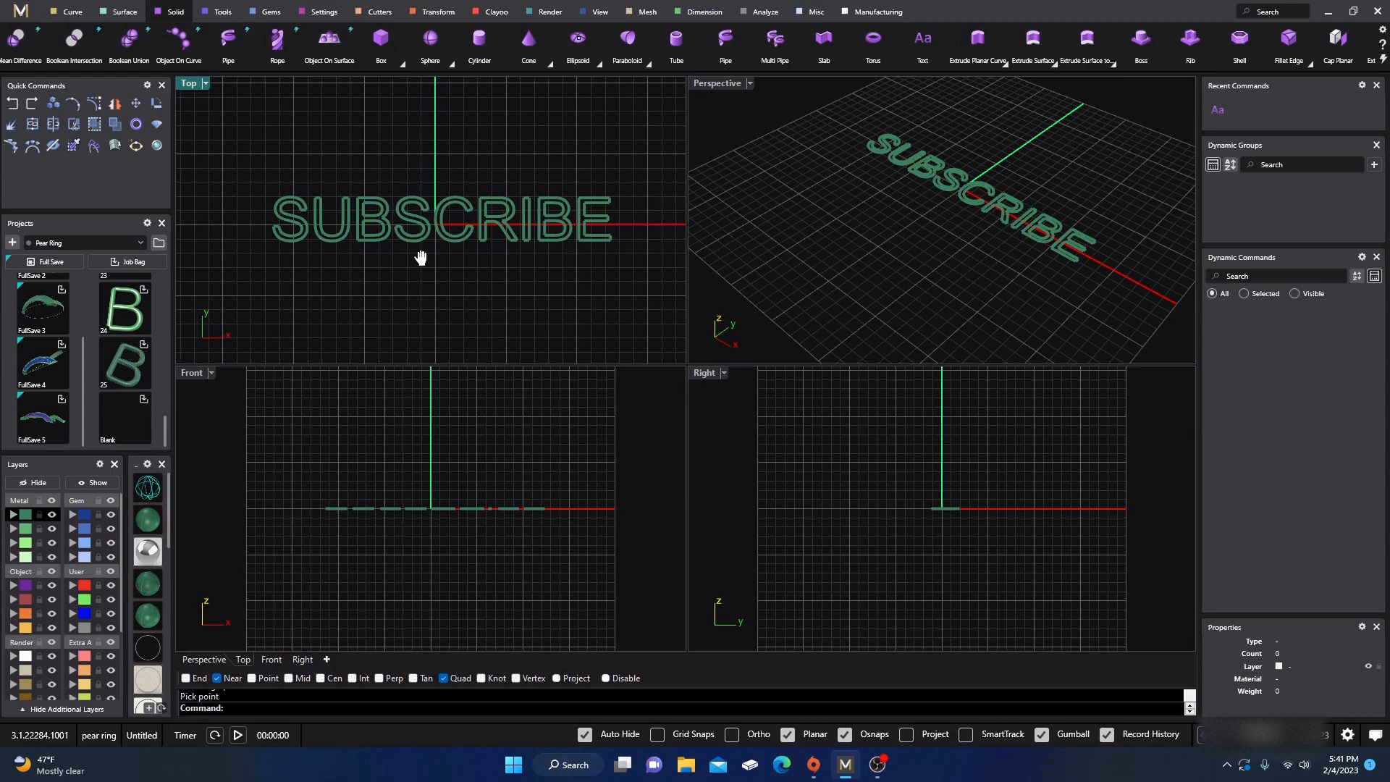
- Delete every letter of the SUBSCRIBE text except the first B
left_click_drag(631, 281, 394, 155)
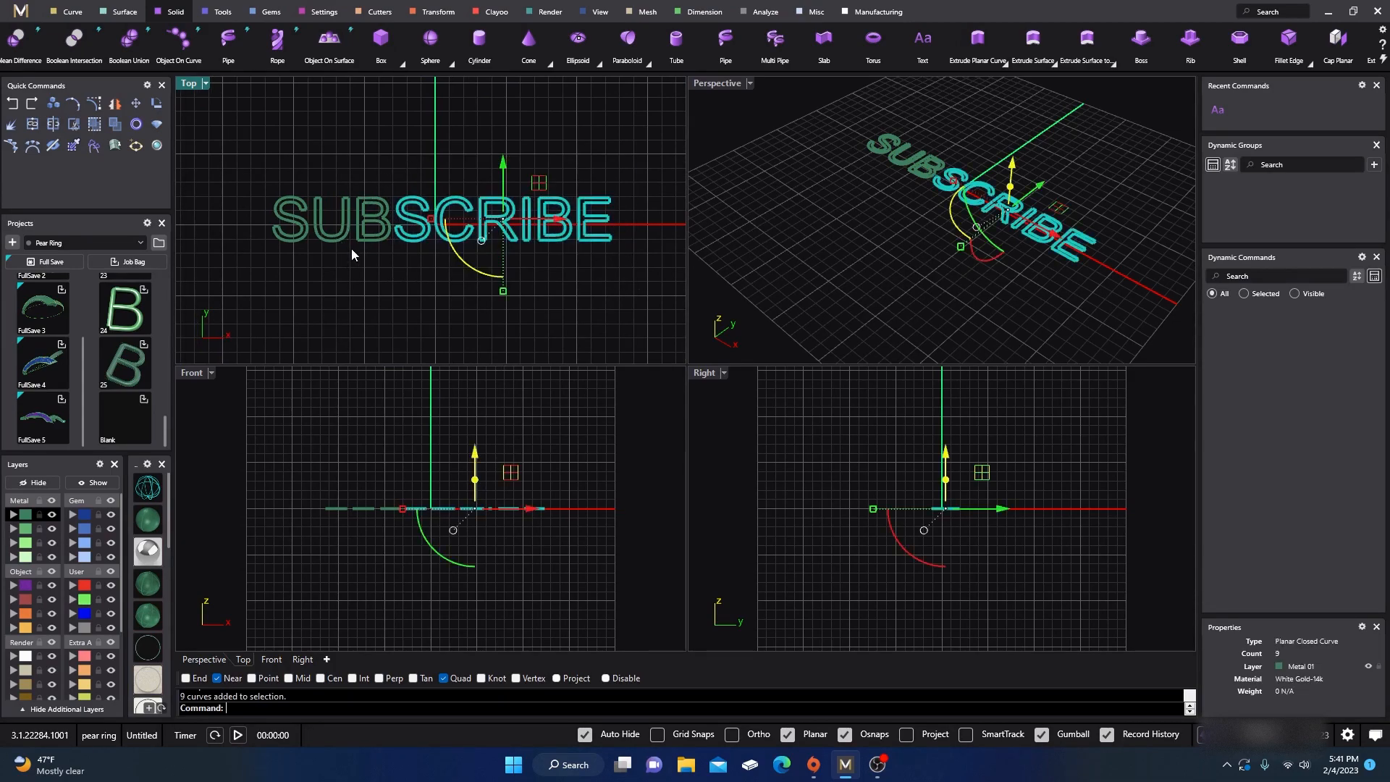
key("Delete")
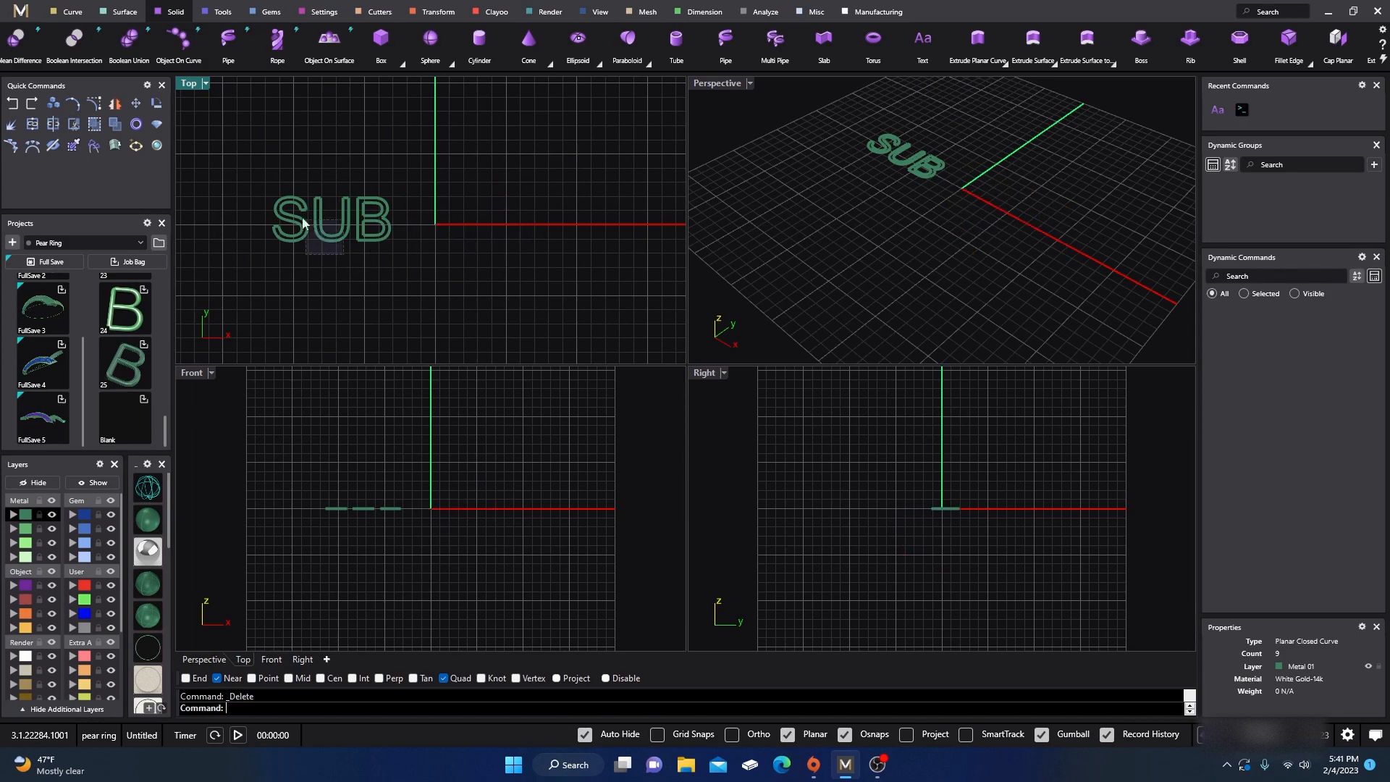
left_click_drag(303, 223, 279, 199)
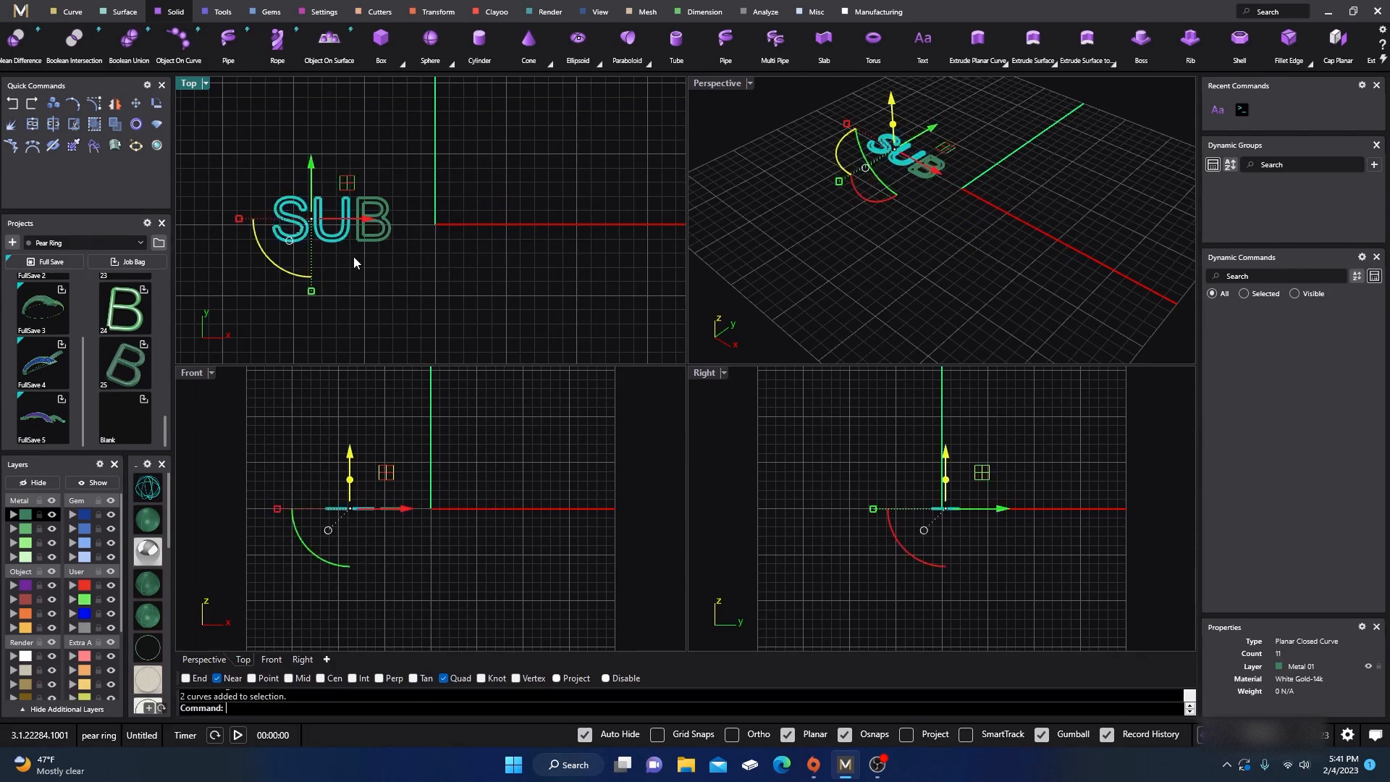
left_click(325, 266)
left_click(324, 226)
key("Delete")
left_click_drag(319, 254, 258, 180)
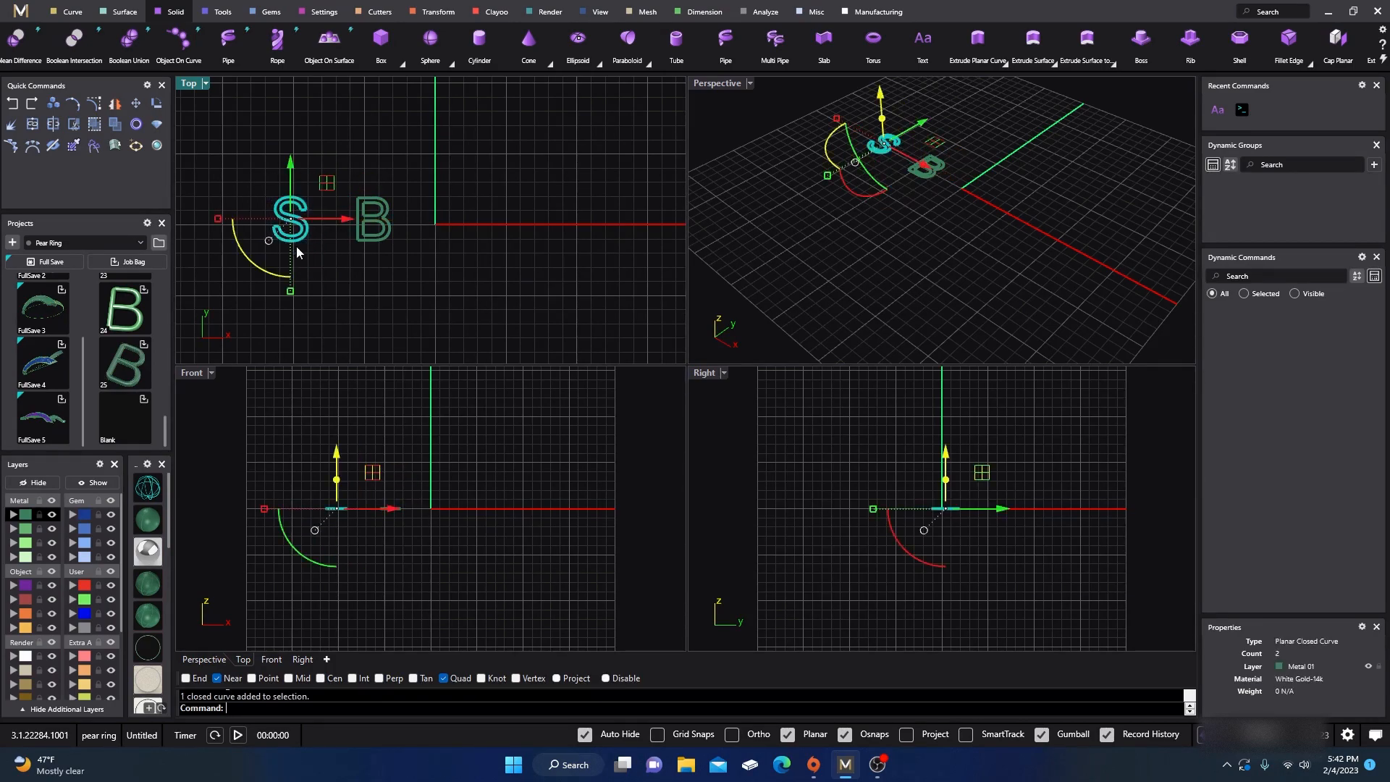
key("Delete")
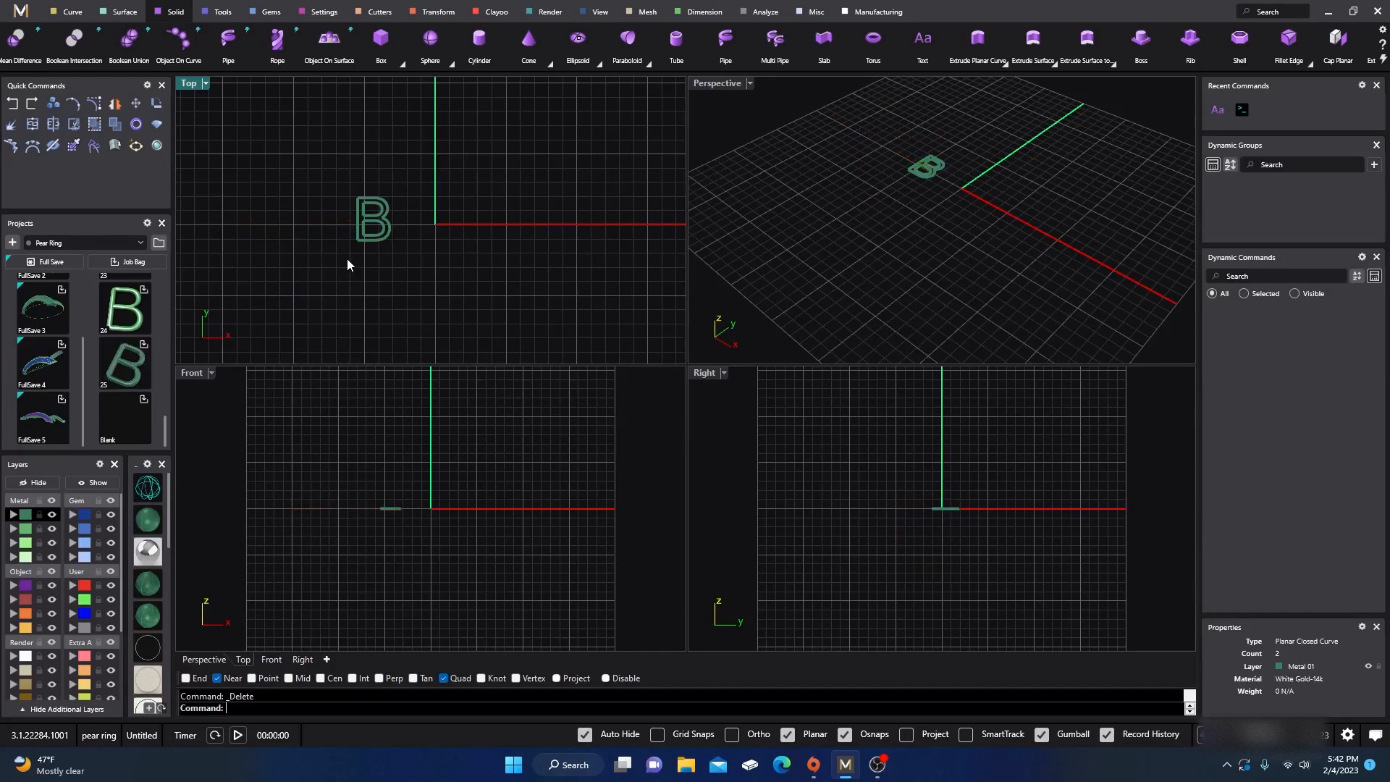
- Center the B's curves on the world origin with Center Objects, using the bounding box on all axes
left_click_drag(328, 176, 418, 277)
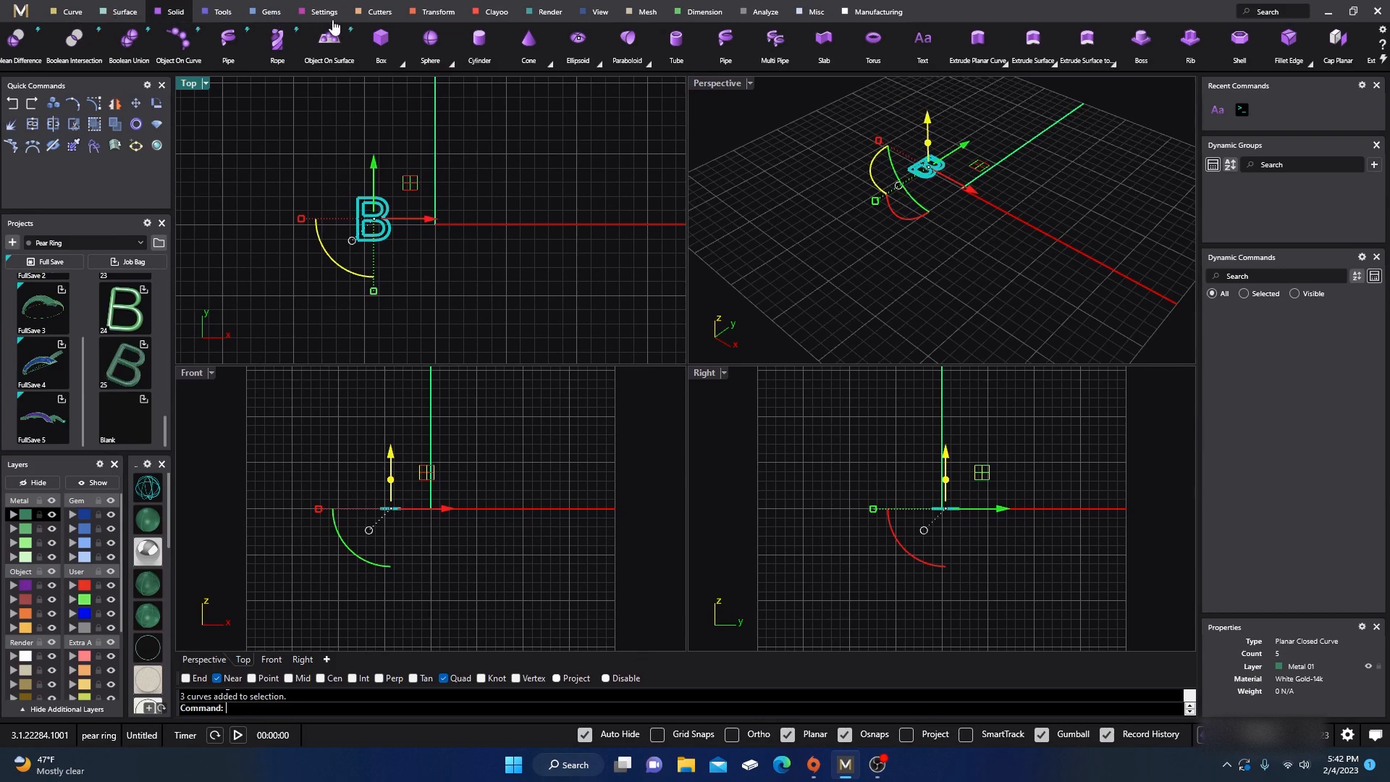
left_click(430, 22)
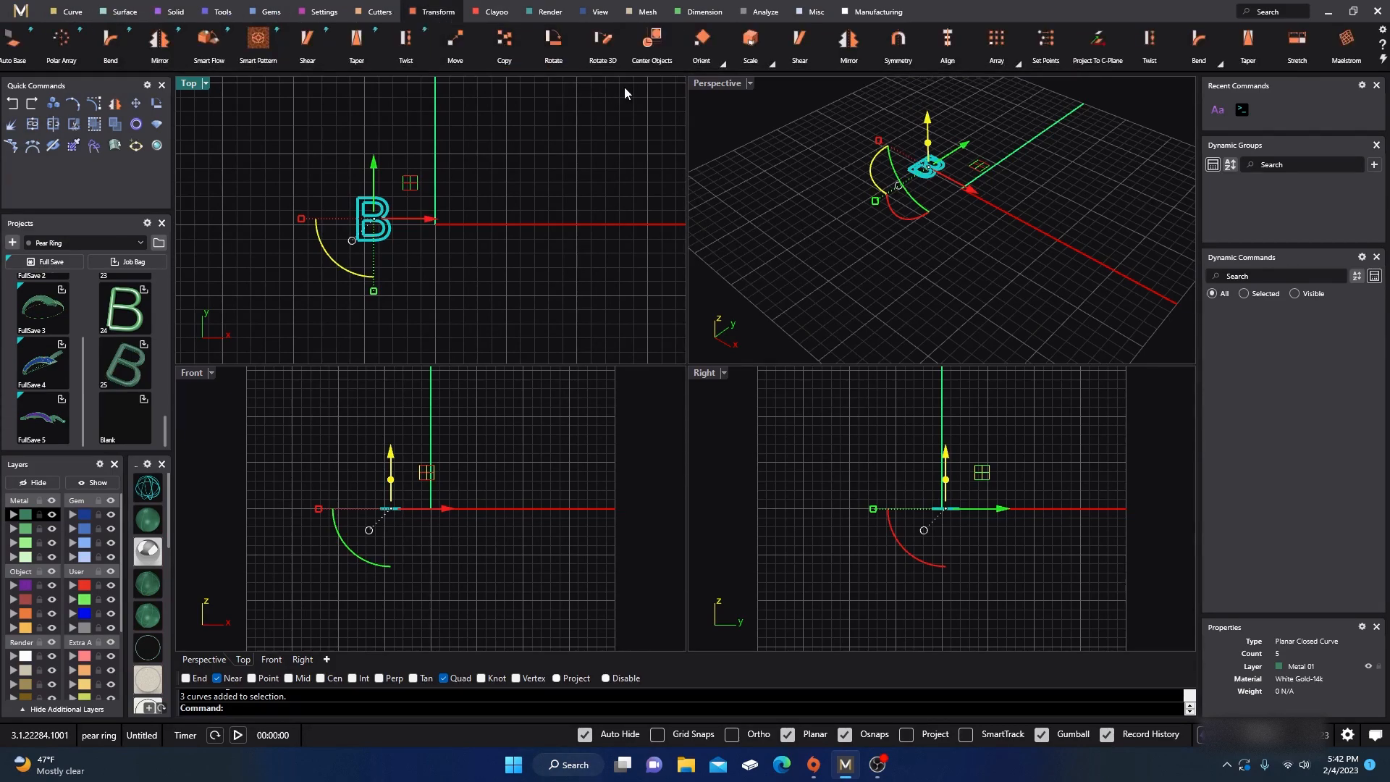
left_click(654, 41)
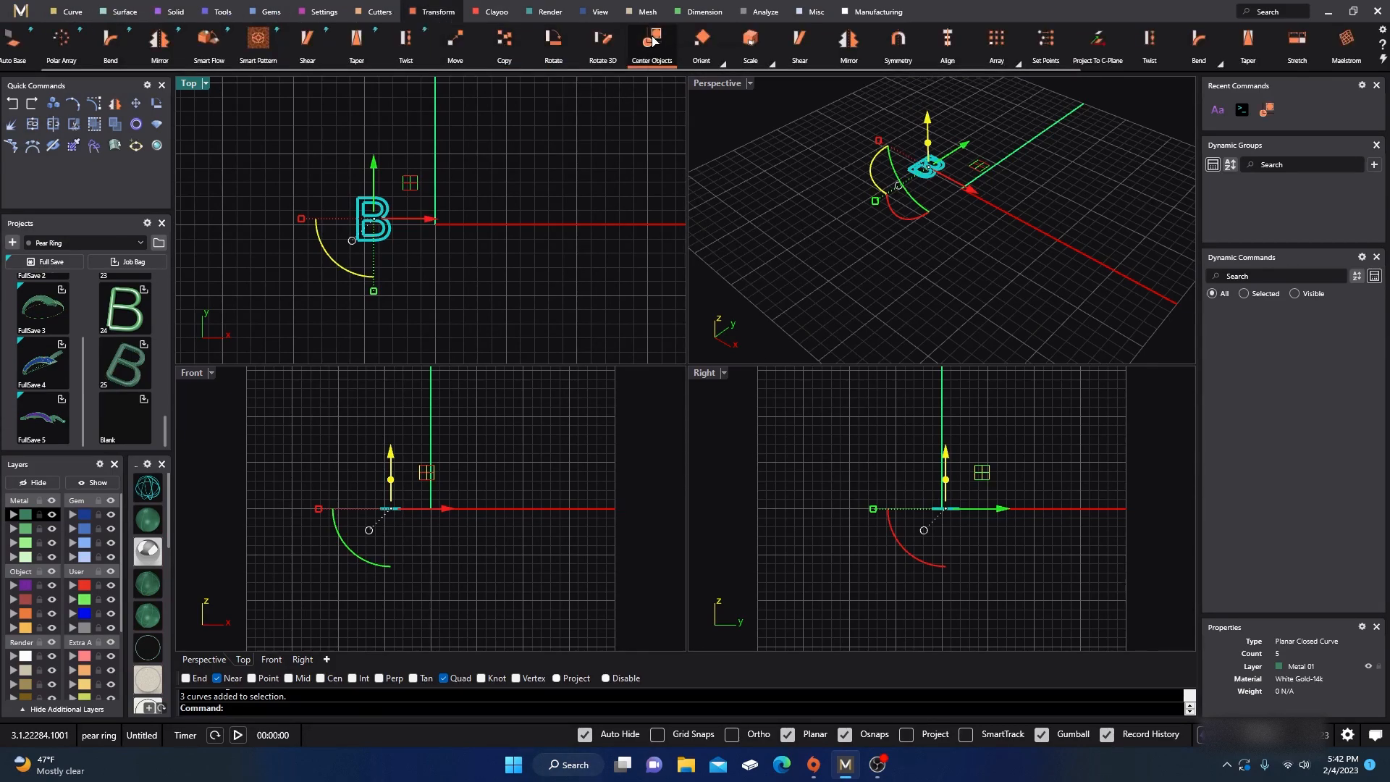
right_click(528, 174)
left_click(528, 174)
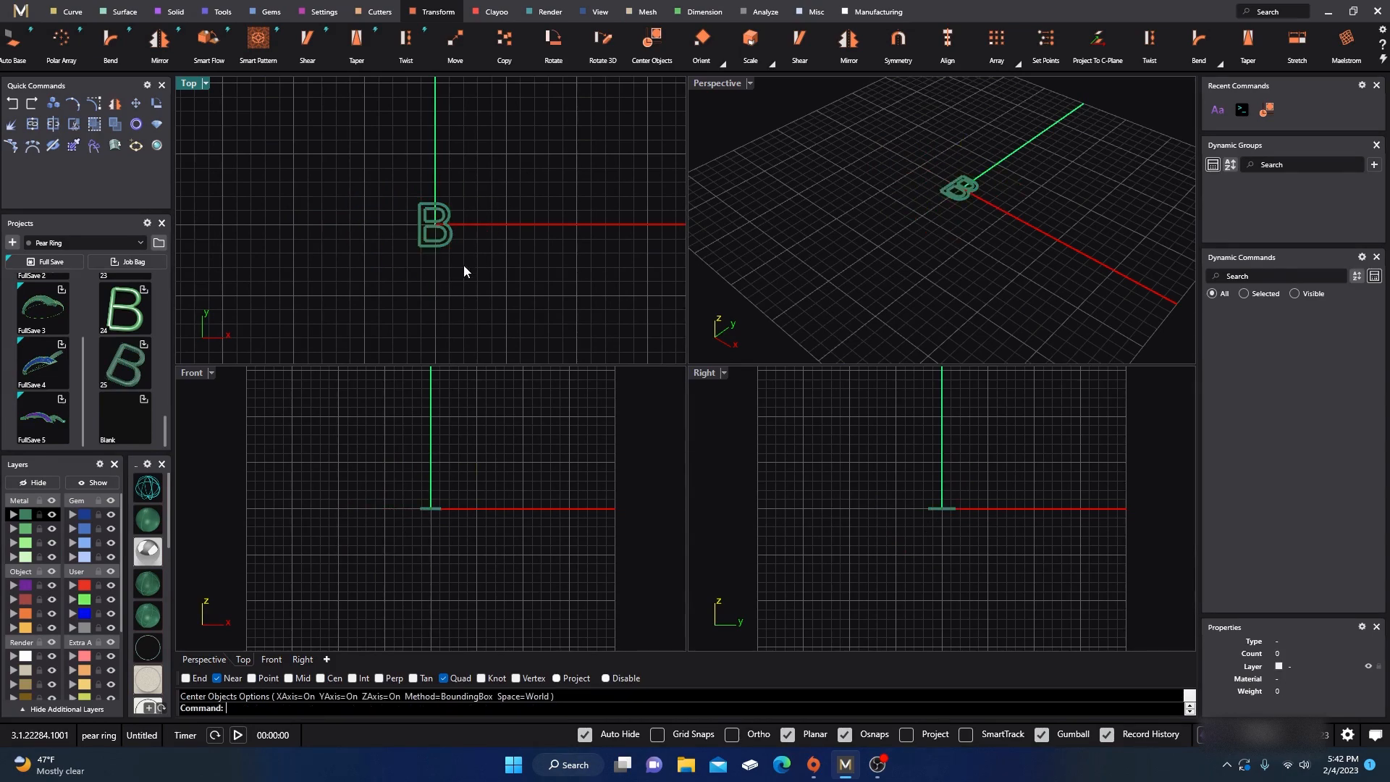
- Draw a vertical line from its midpoint at the lower counter's inner corner, past both ends of the B, on the red User layer with End snap on and Planar off
scroll(439, 239, "up", 10)
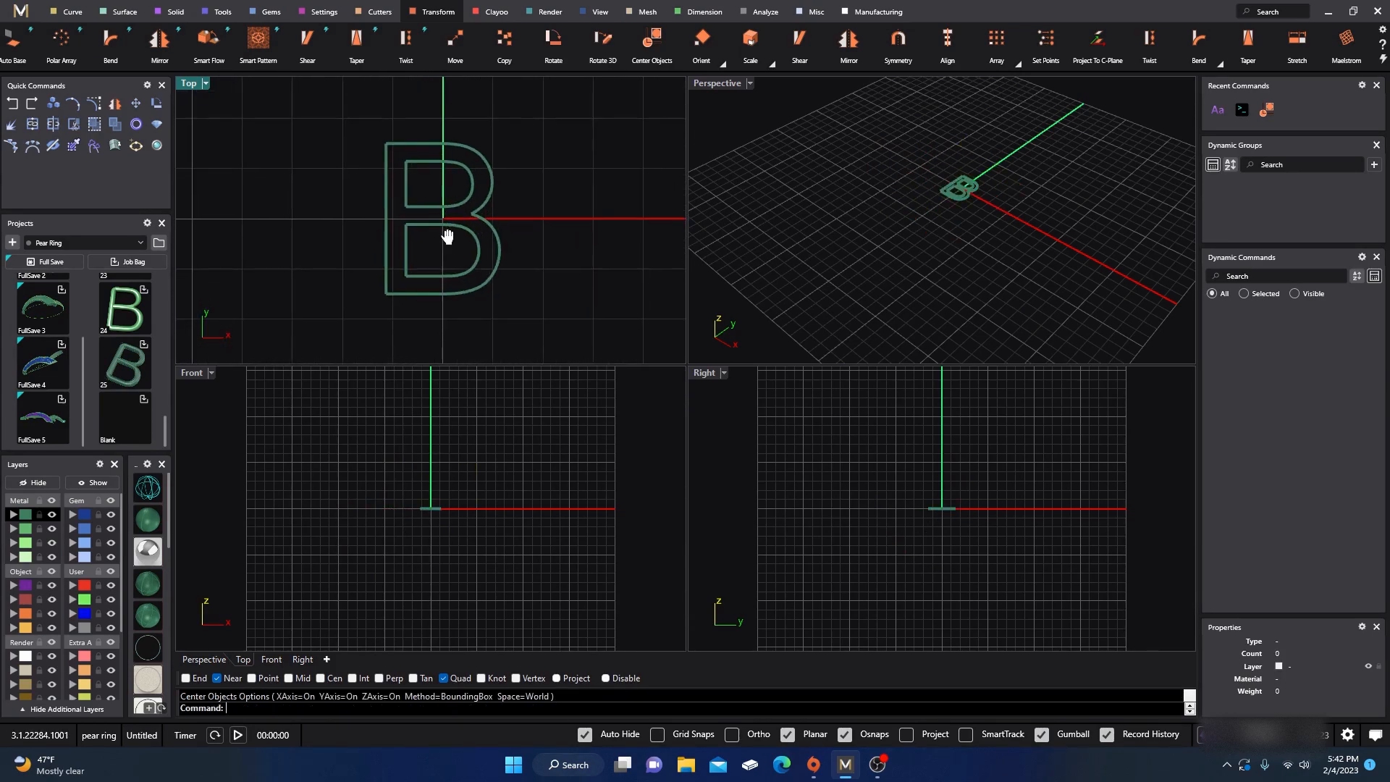
scroll(437, 194, "up", 2)
scroll(434, 185, "down", 1)
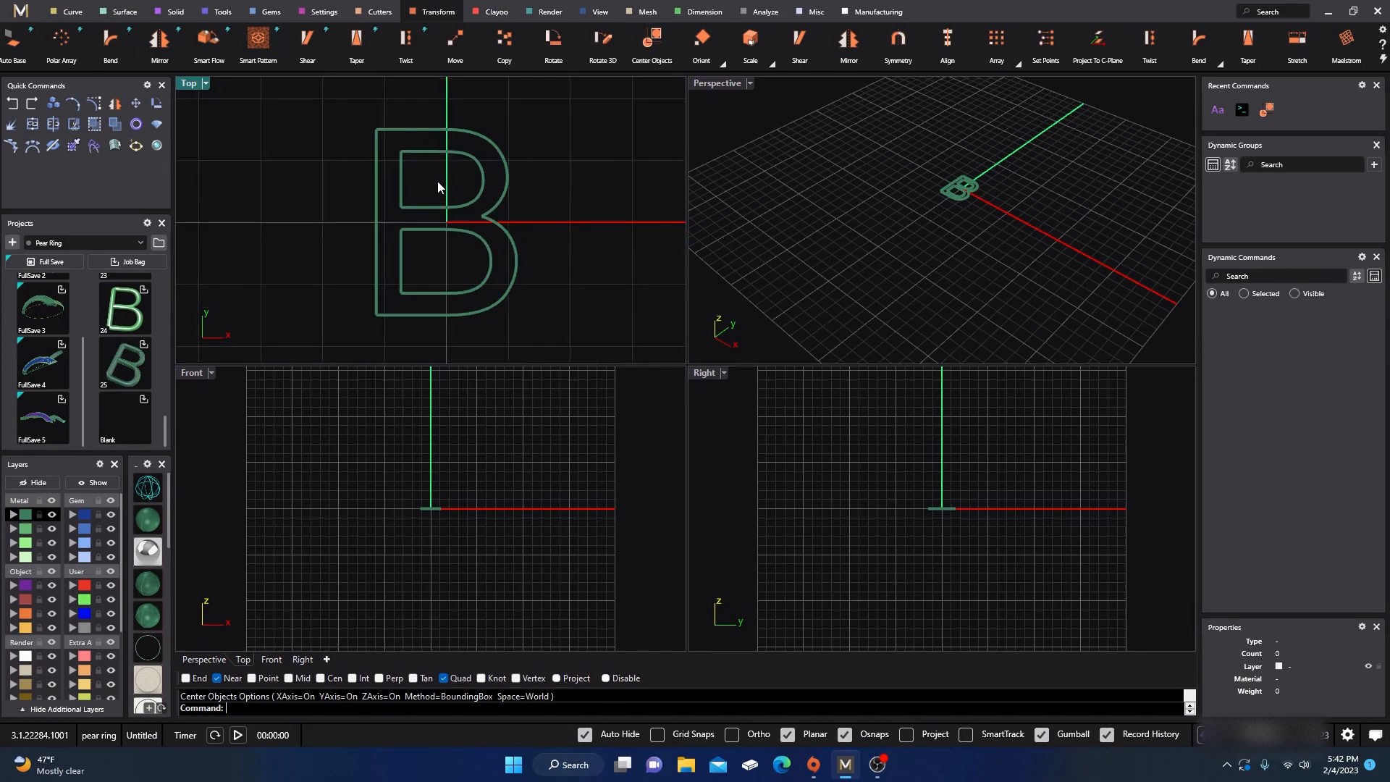
scroll(437, 181, "down", 1)
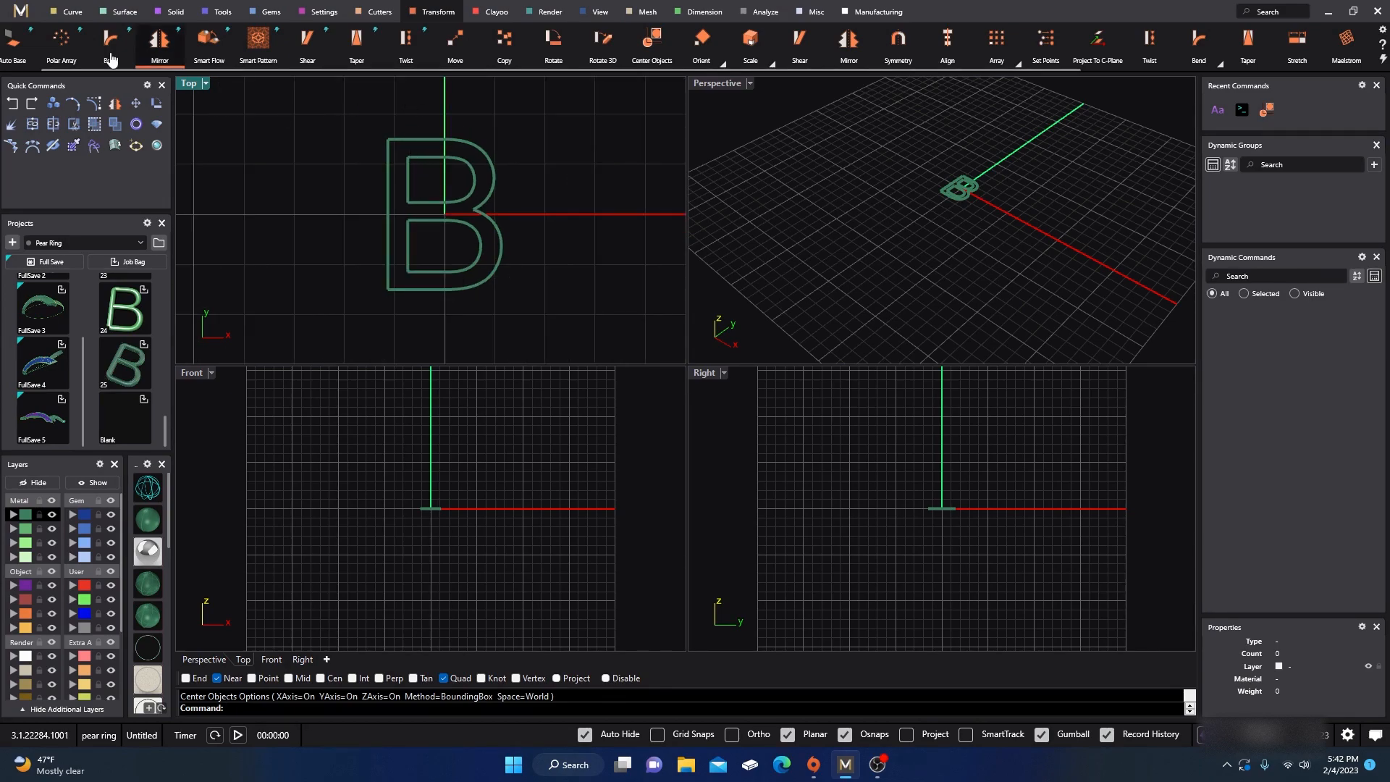
left_click(70, 12)
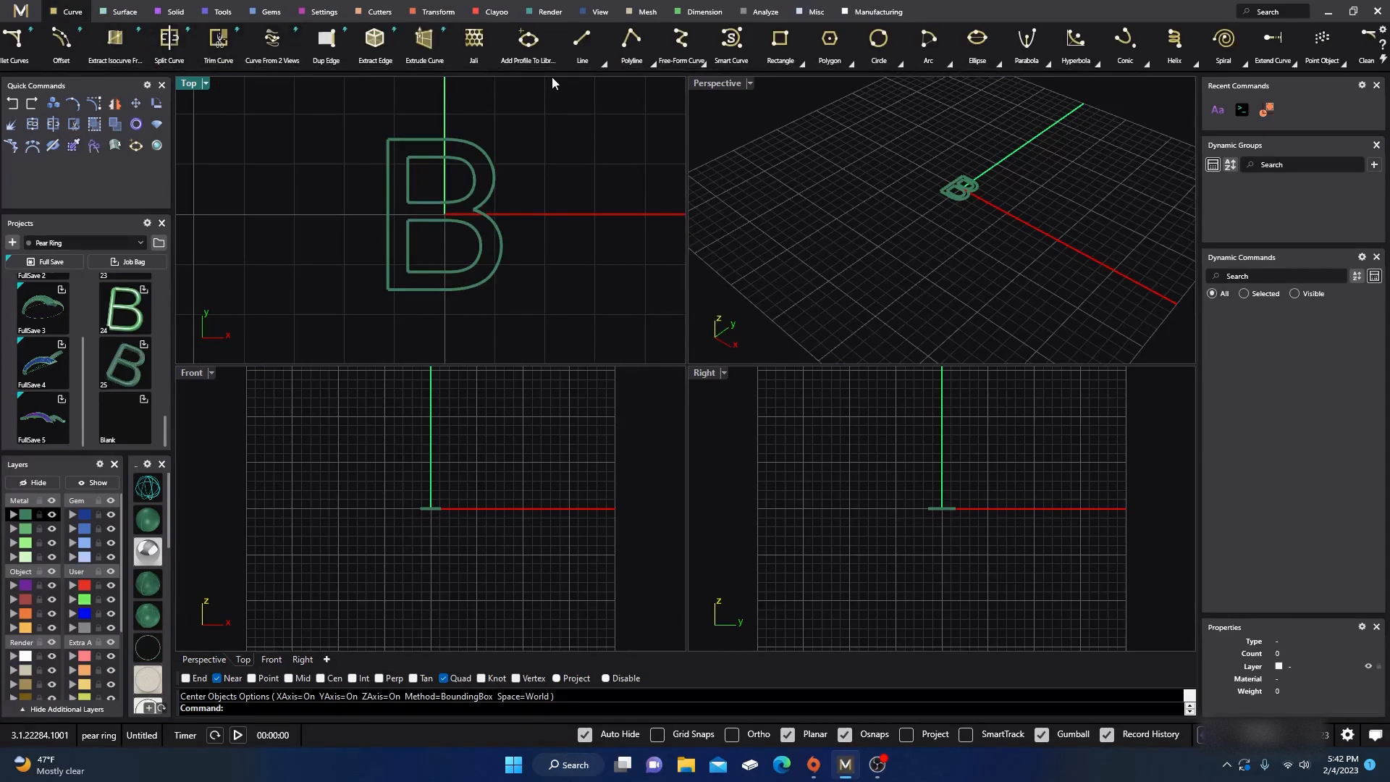
right_click(582, 46)
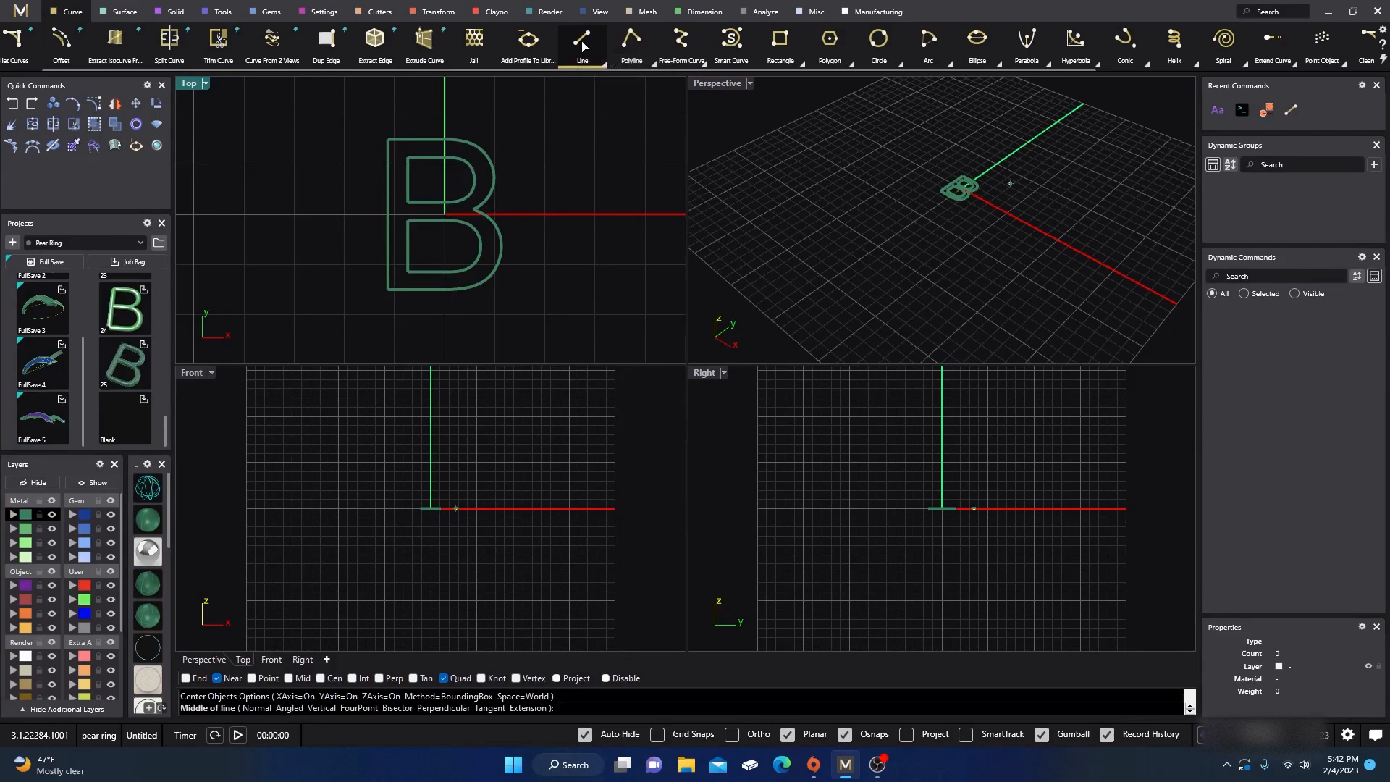
left_click(84, 586)
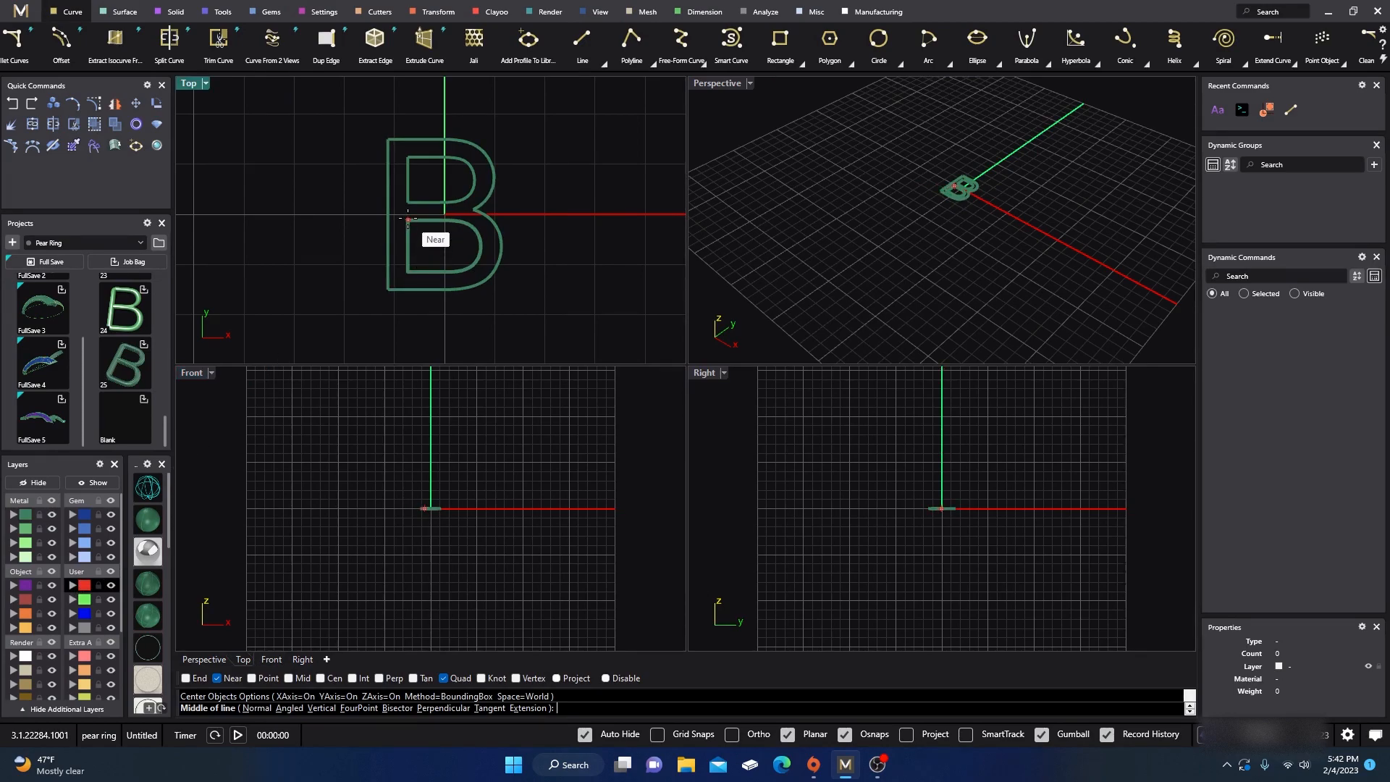
left_click(788, 734)
left_click(186, 678)
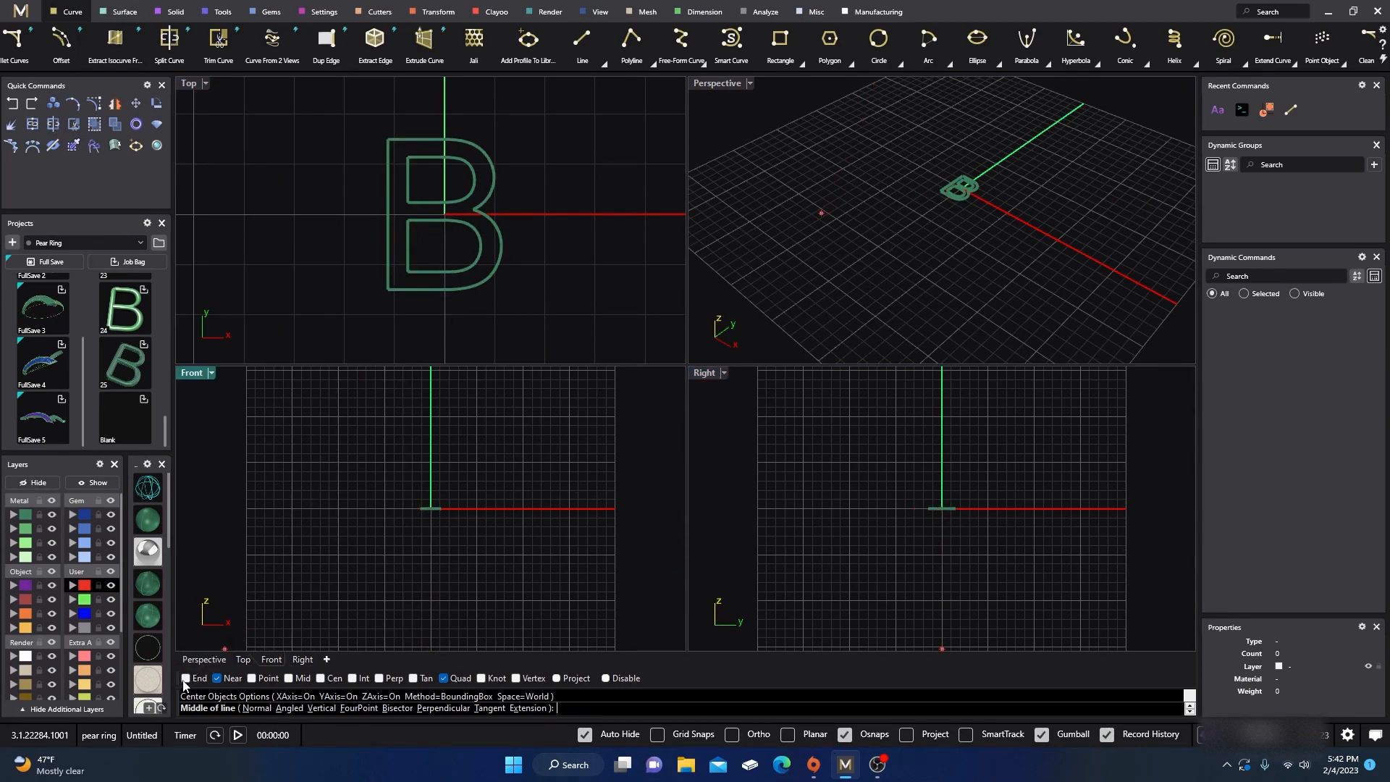
left_click(408, 219)
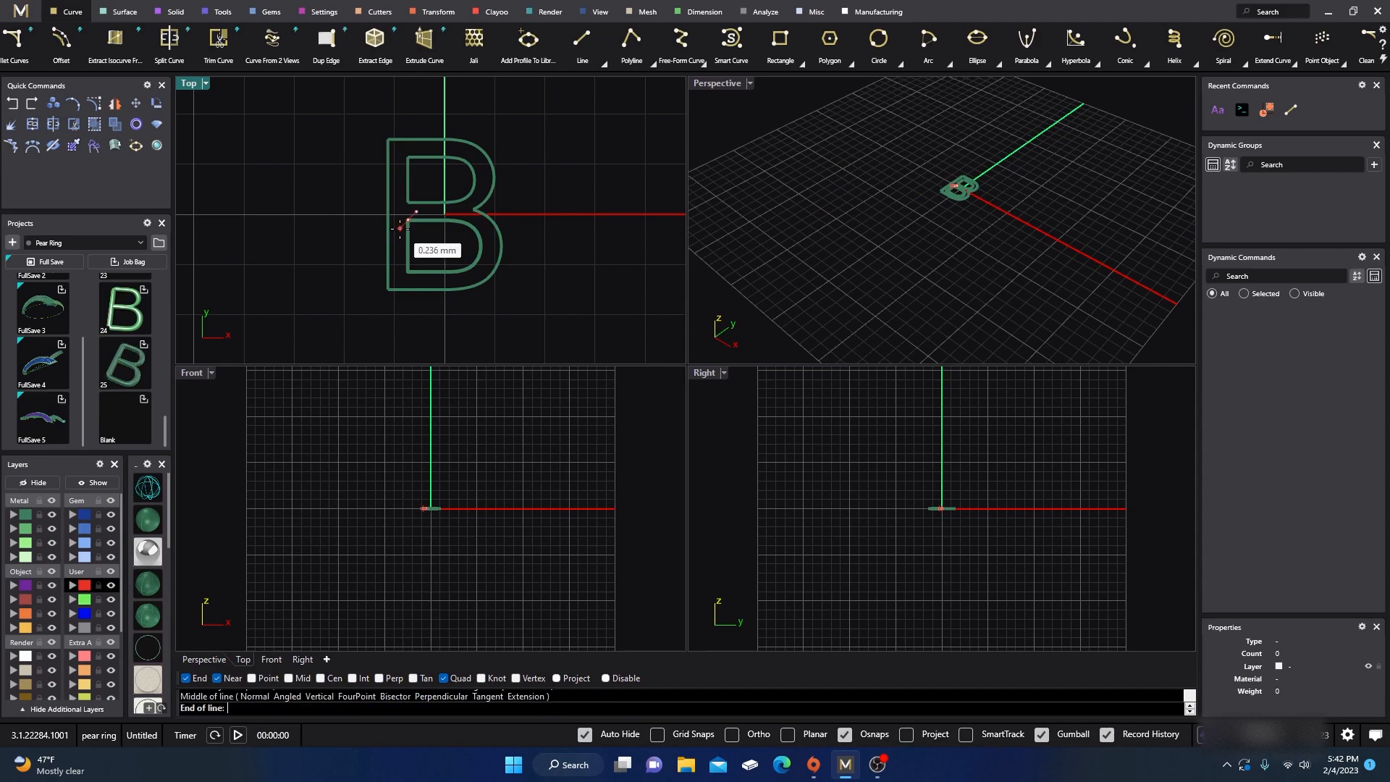
left_click(408, 97)
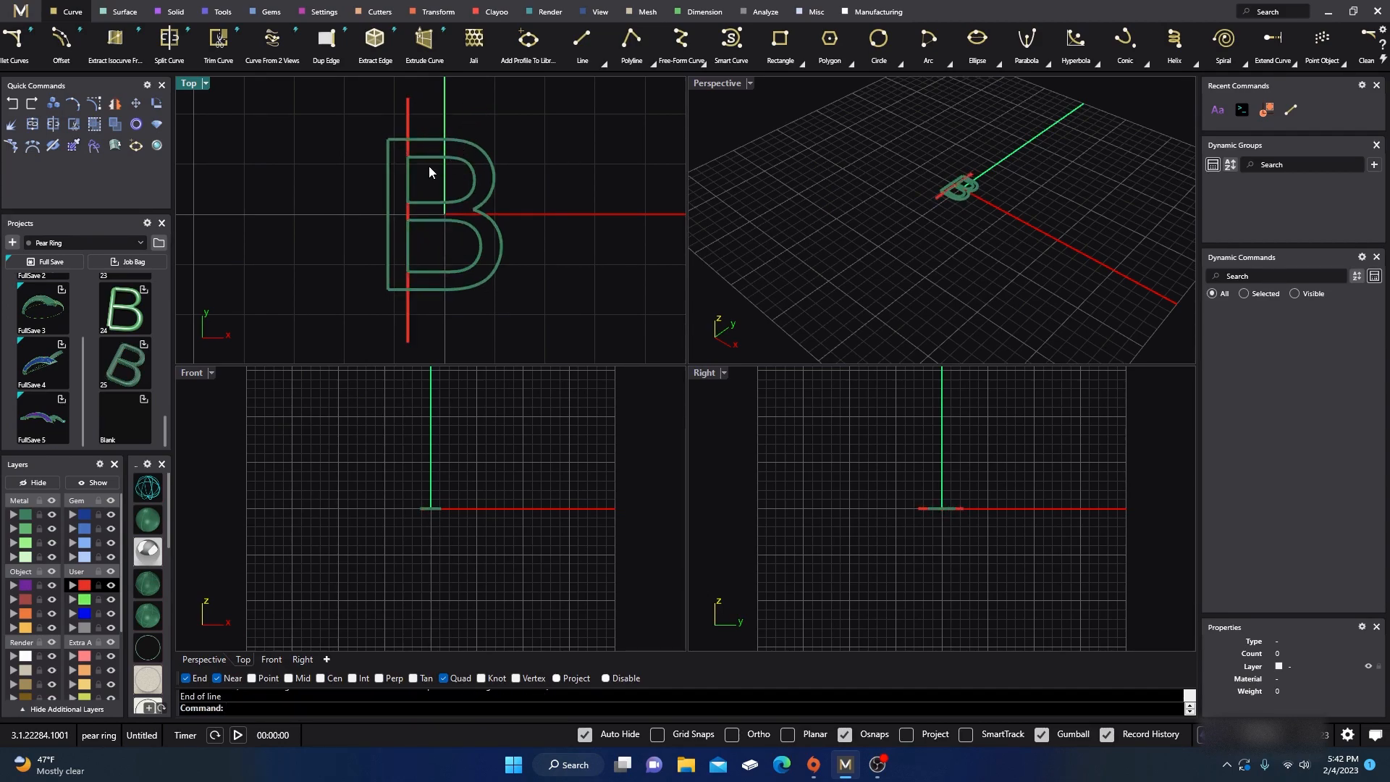
- Split the B's outline and both of its inner counter curves with the red vertical line
scroll(417, 172, "up", 2)
left_click(373, 203)
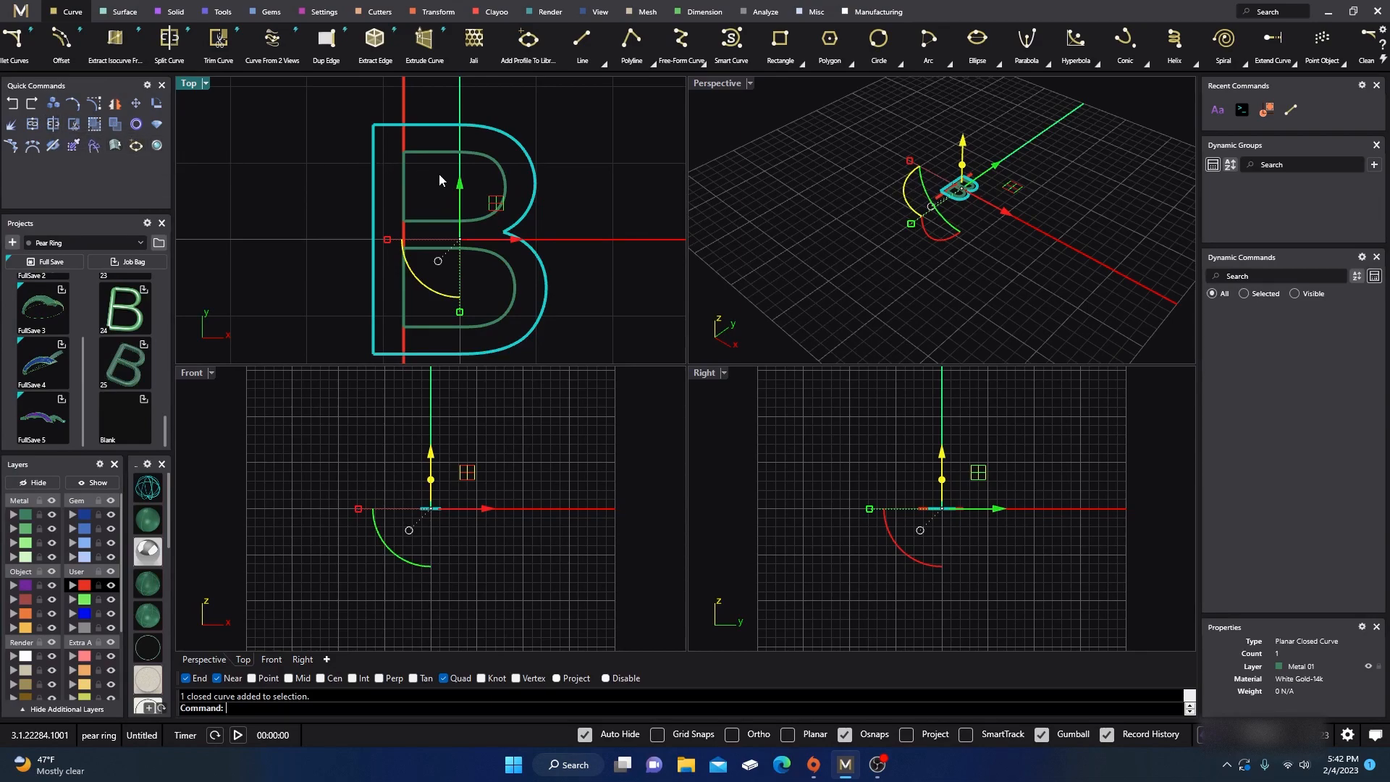
left_click(427, 152, "shift")
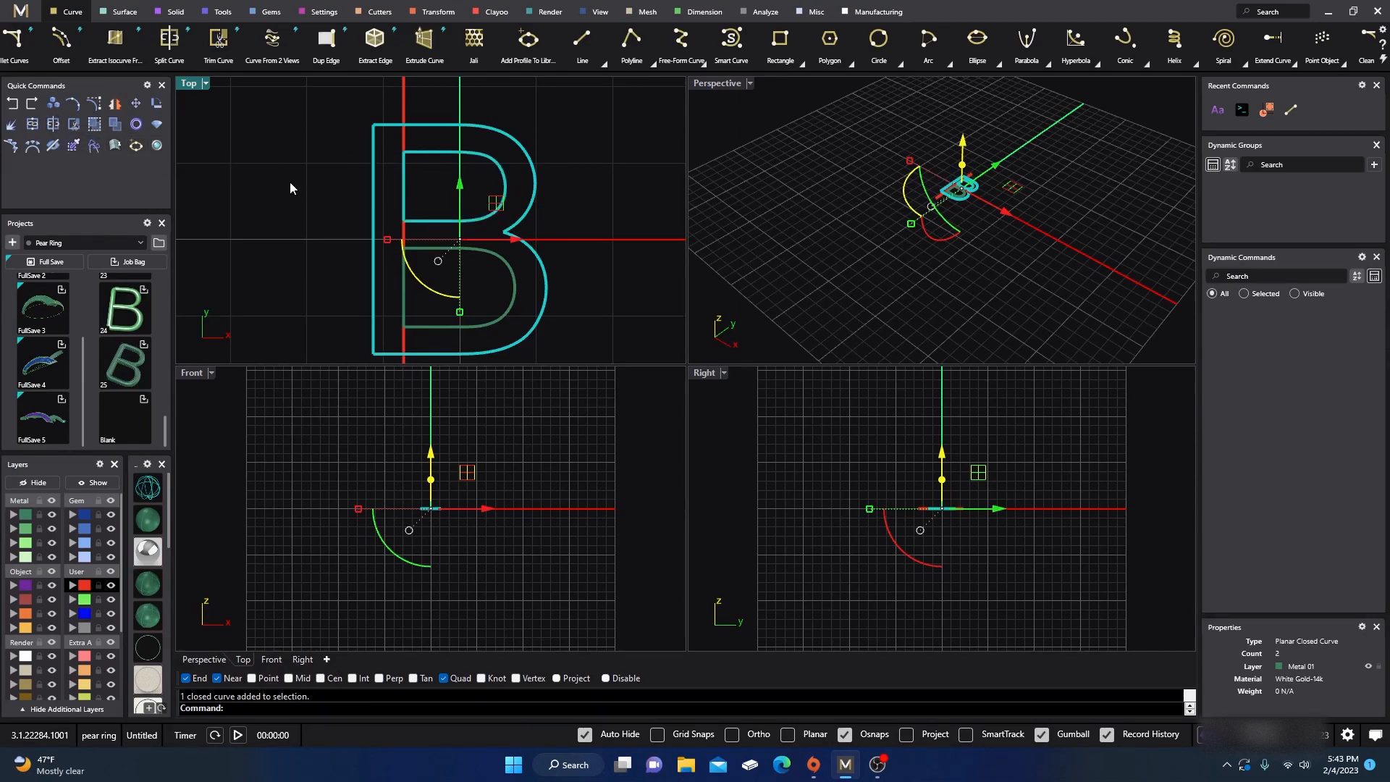
left_click(421, 251, "shift")
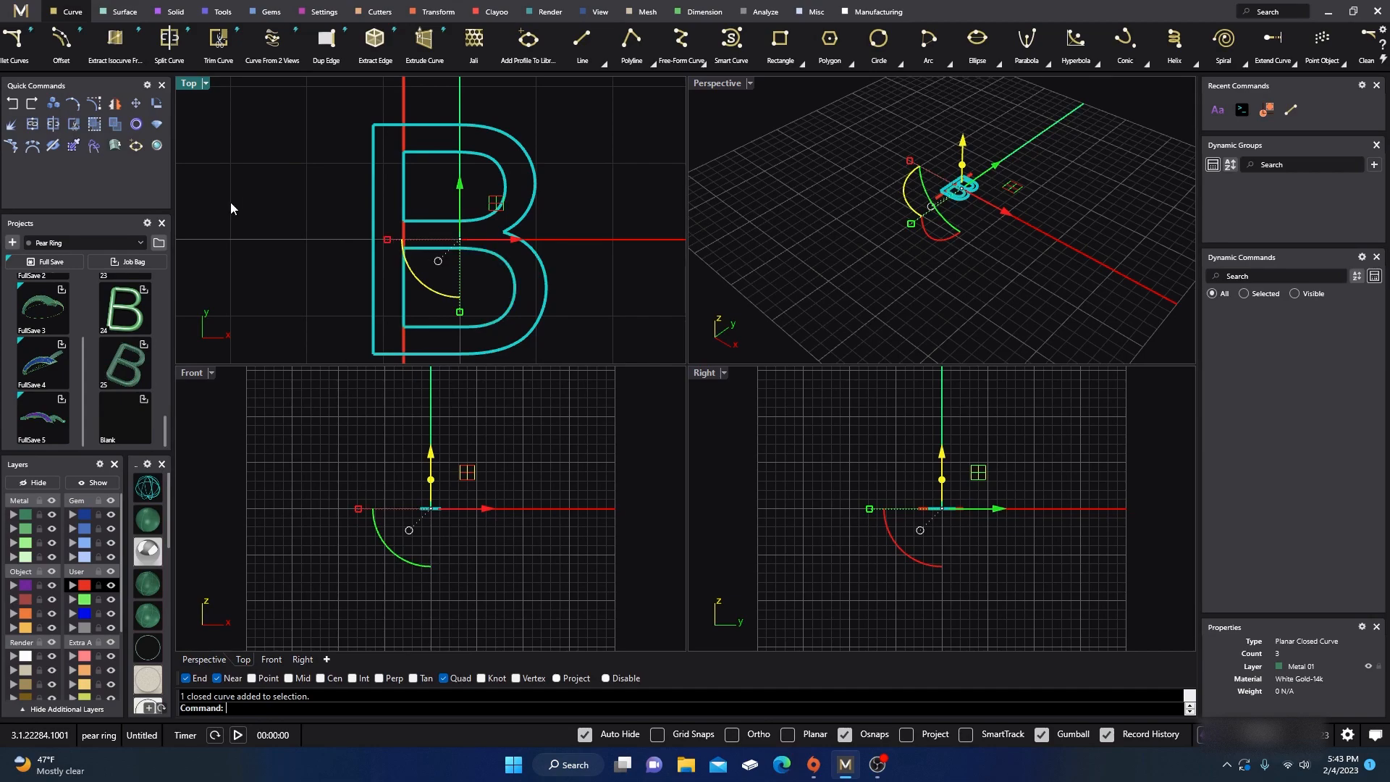
left_click(54, 126)
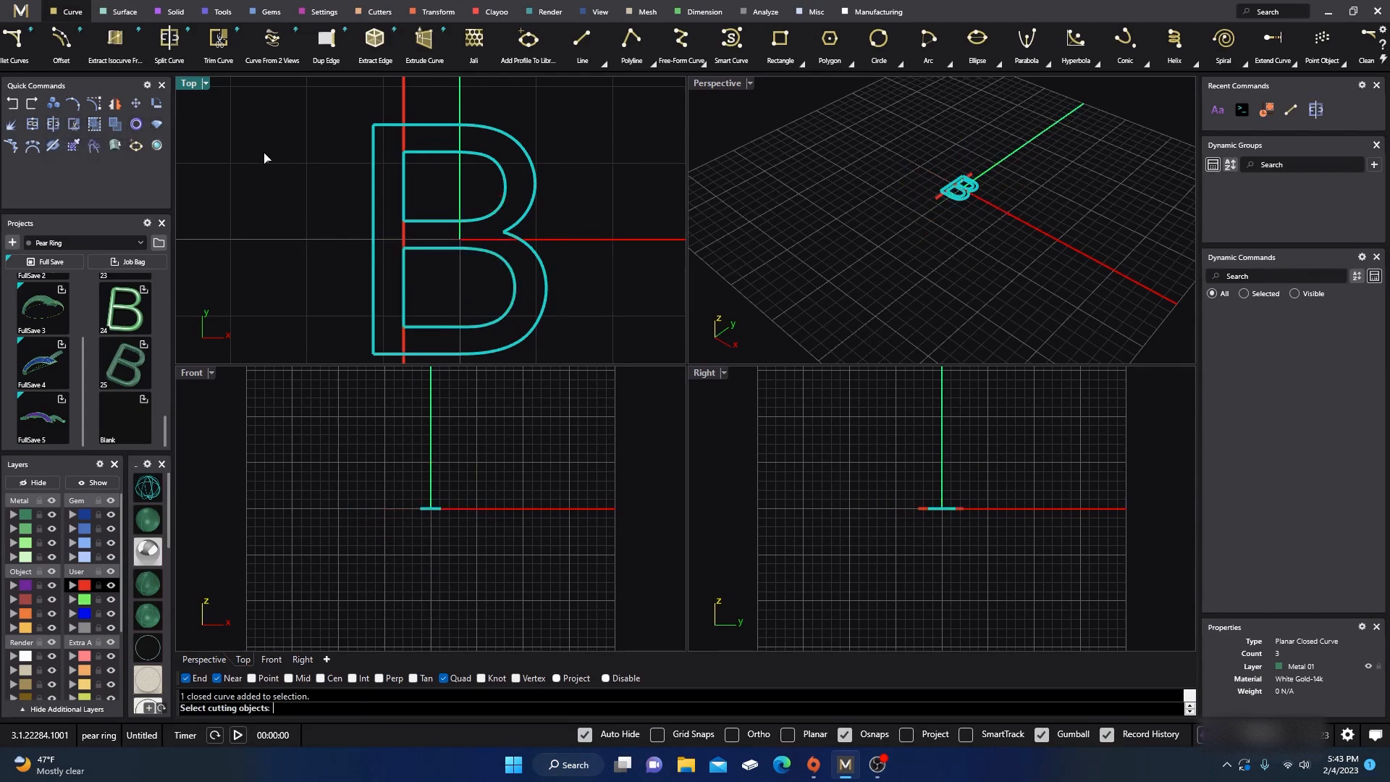
left_click(403, 115)
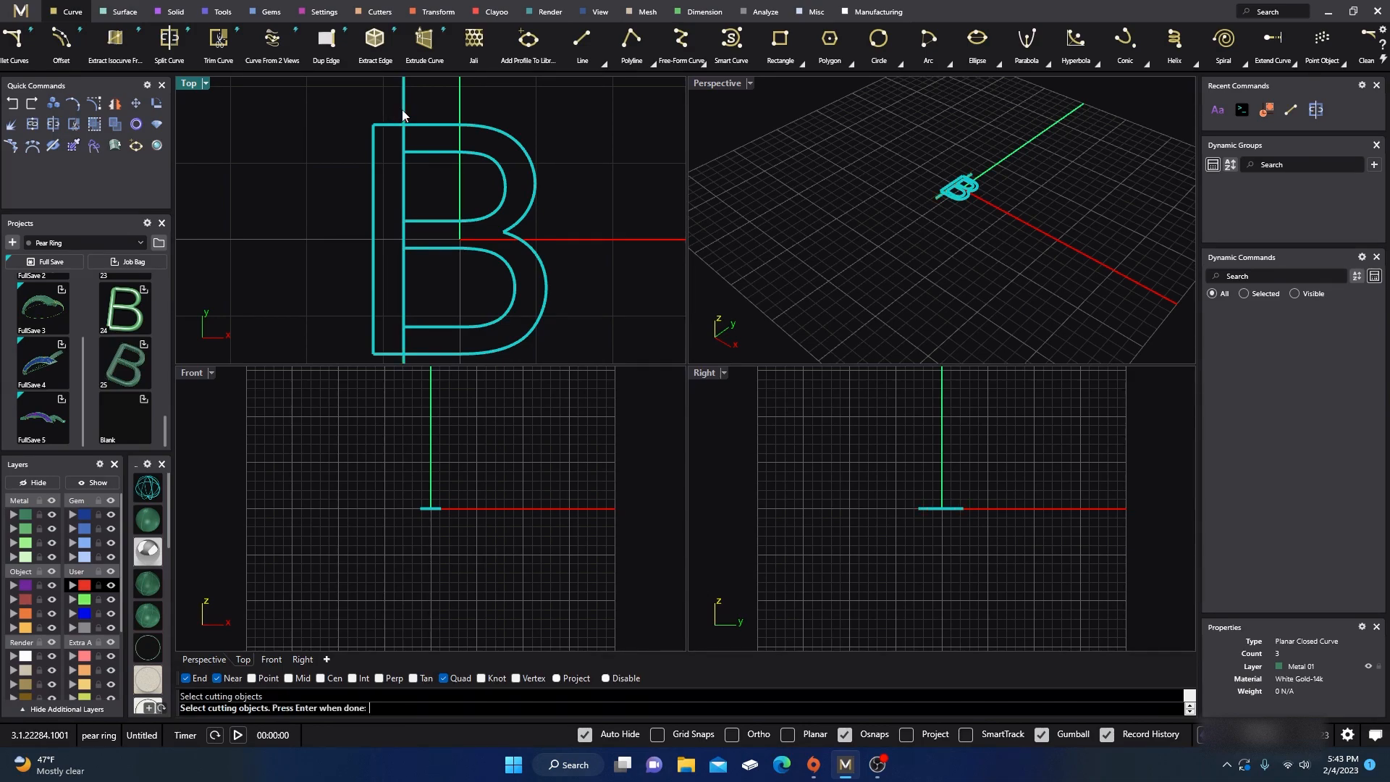
key("Return")
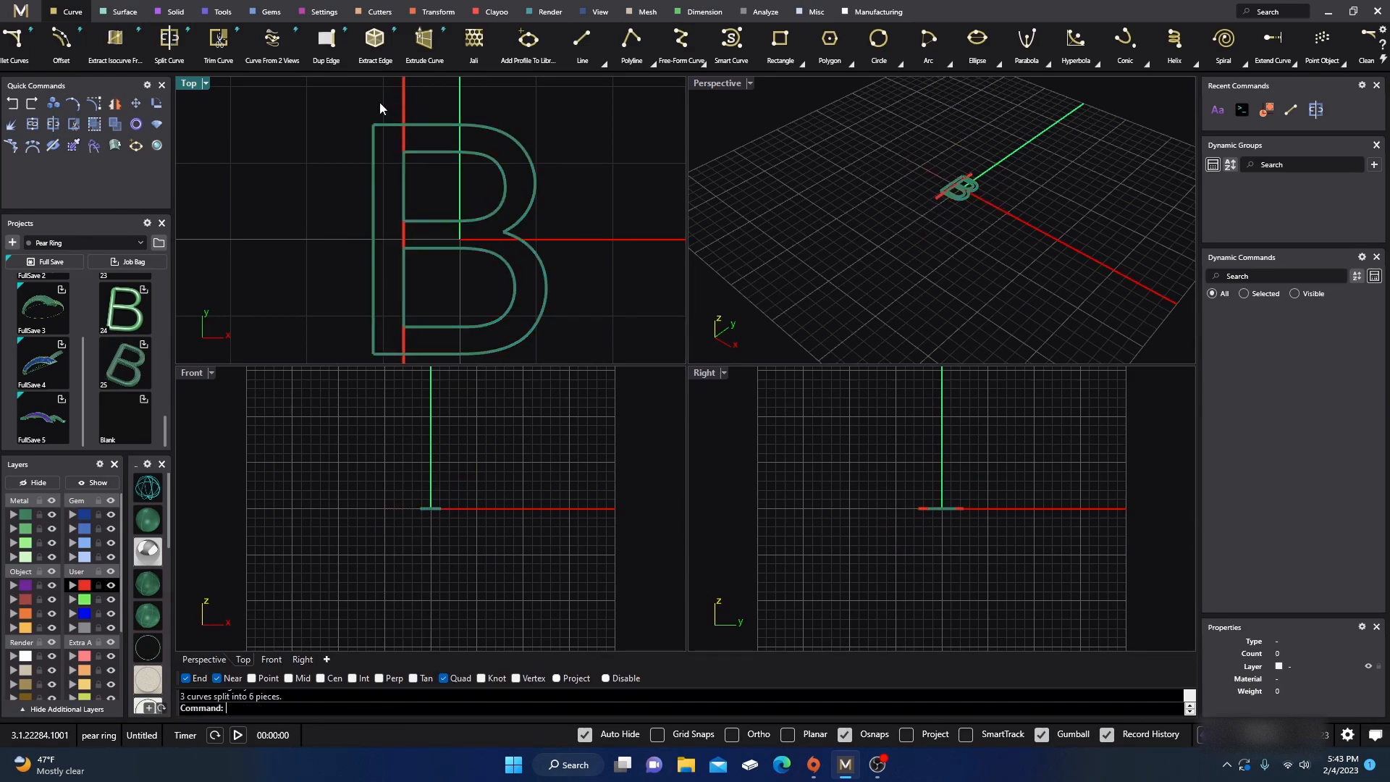
- Move the straight vertical edges of the B's two counters to layer User 04 and hide that layer
left_click(417, 124)
left_click(422, 152)
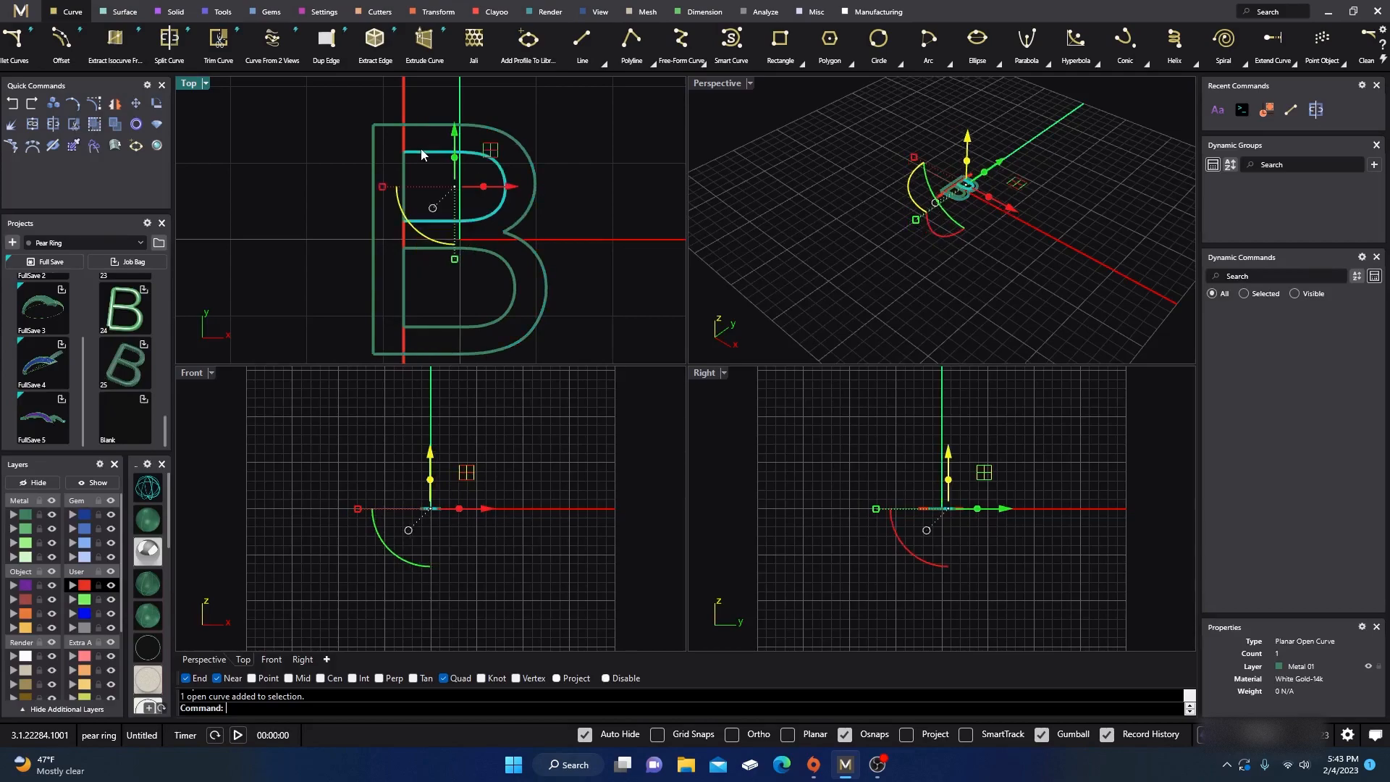
left_click(384, 156)
left_click(403, 174)
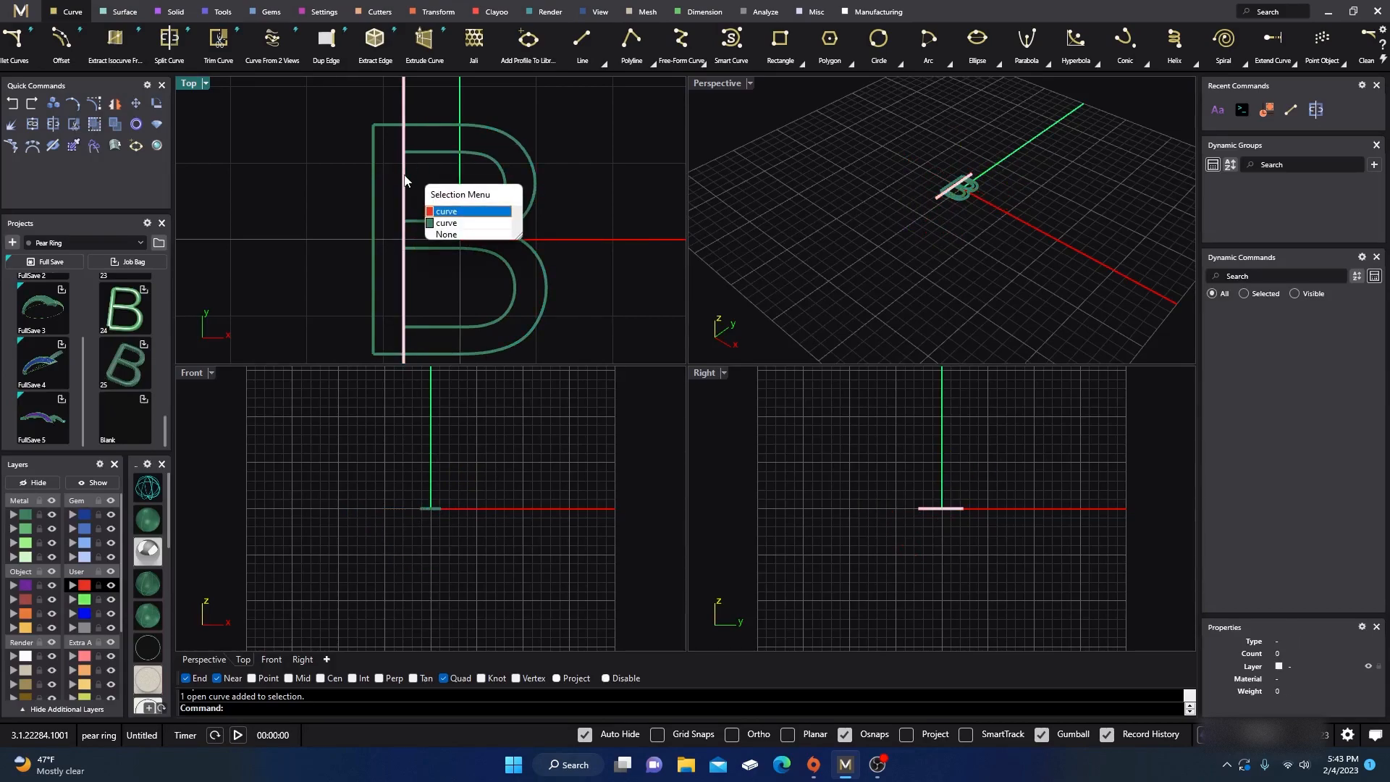
left_click(440, 225)
left_click(406, 297)
left_click(431, 338)
left_click(82, 630)
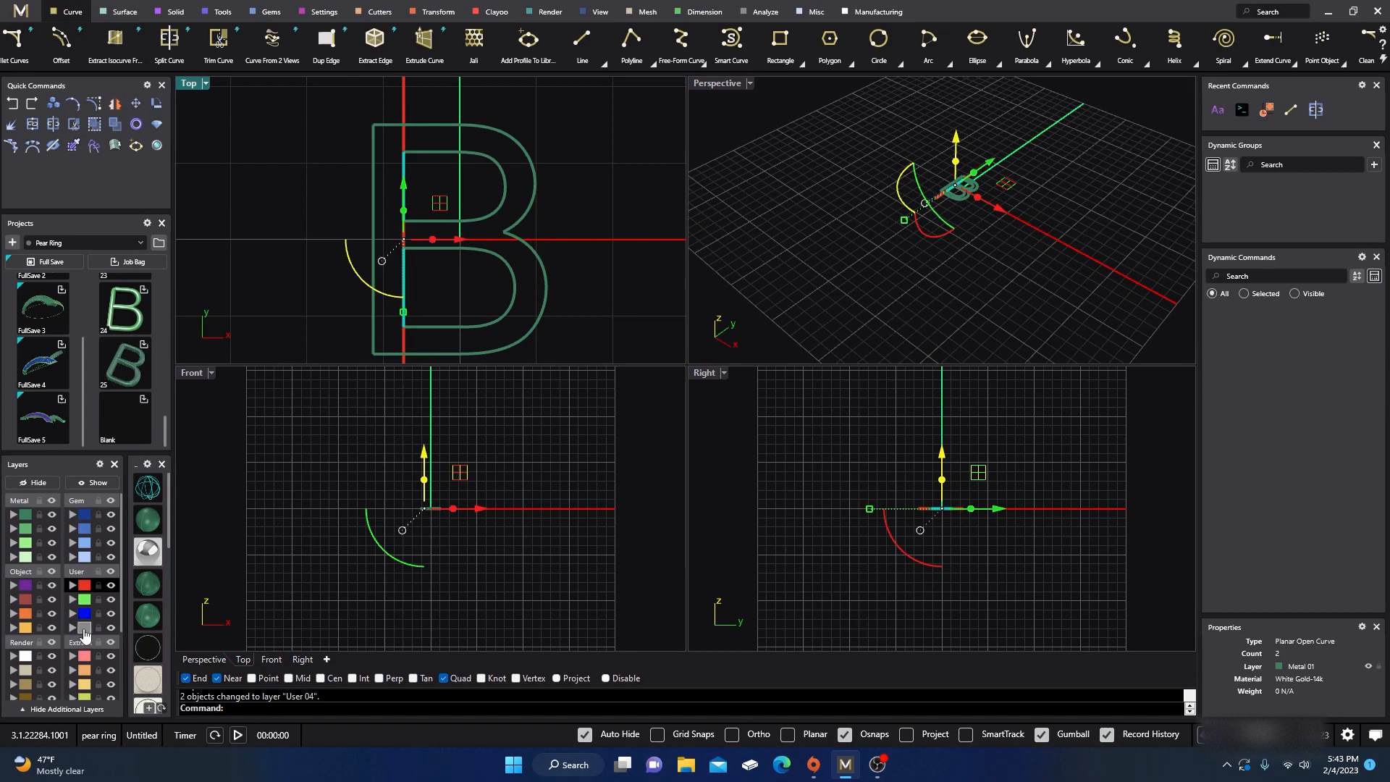
left_click(110, 628)
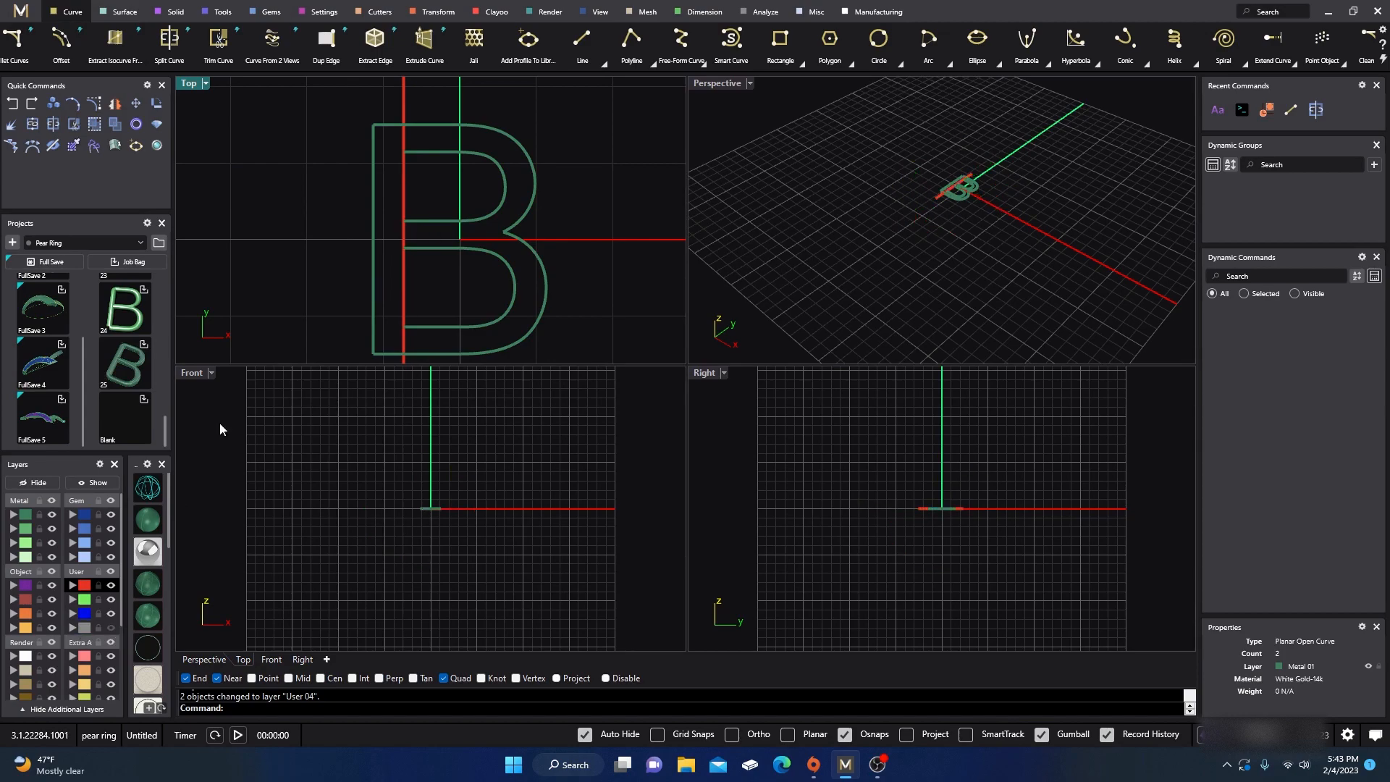
- Explode the left part of the B's outer outline into separate segments and select its vertical edge
left_click(403, 186)
left_click(422, 163)
left_click(396, 125)
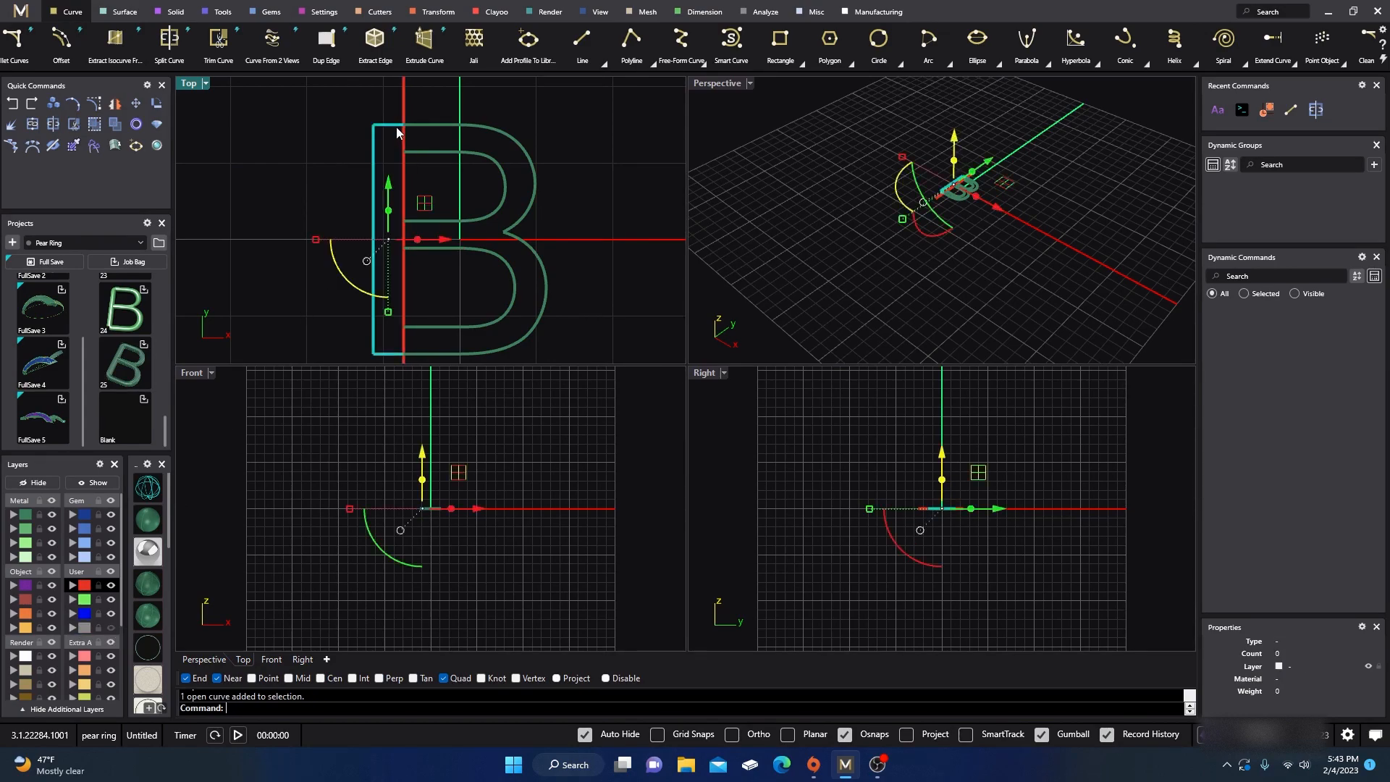
left_click(11, 124)
key("Escape")
left_click(372, 187)
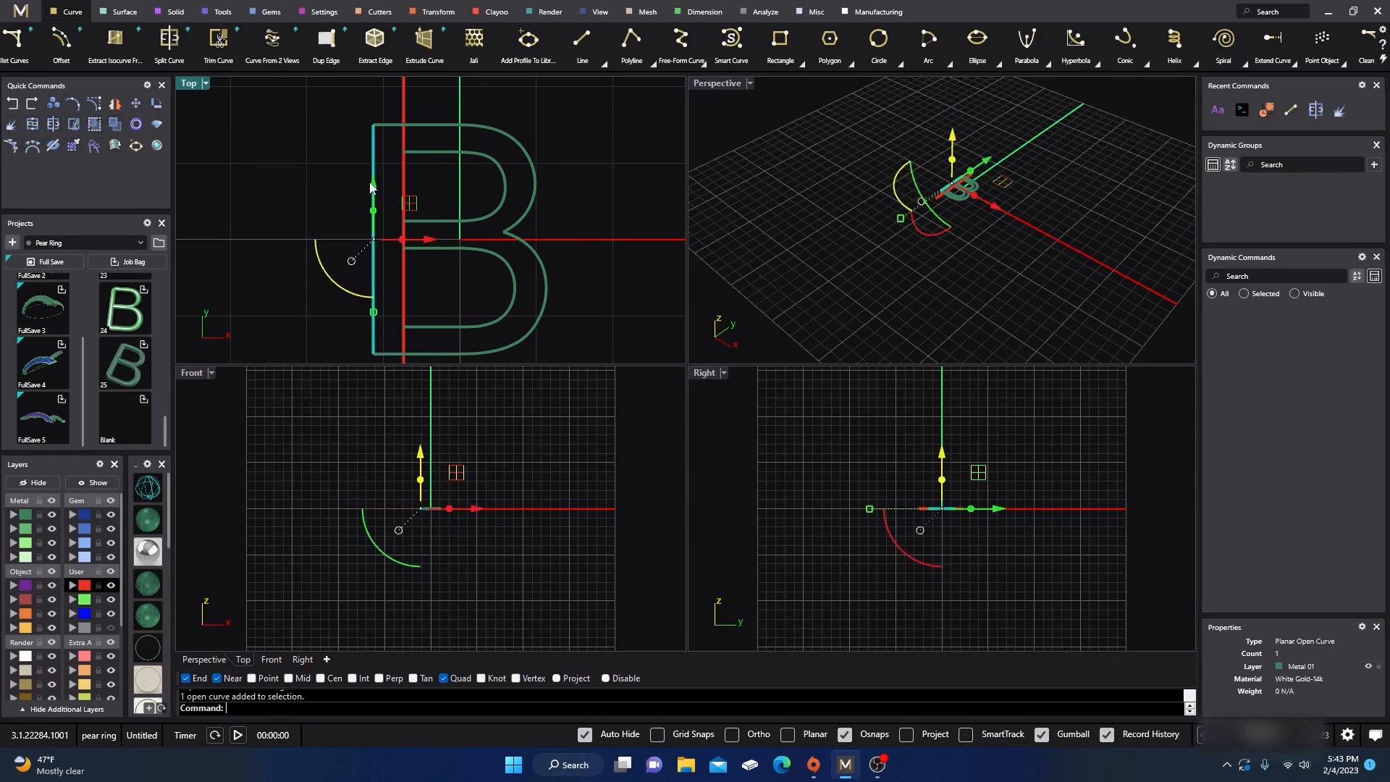
- Split the red vertical line with the B's right outer outline and both of its inner counter curves
key("Escape")
left_click(402, 141)
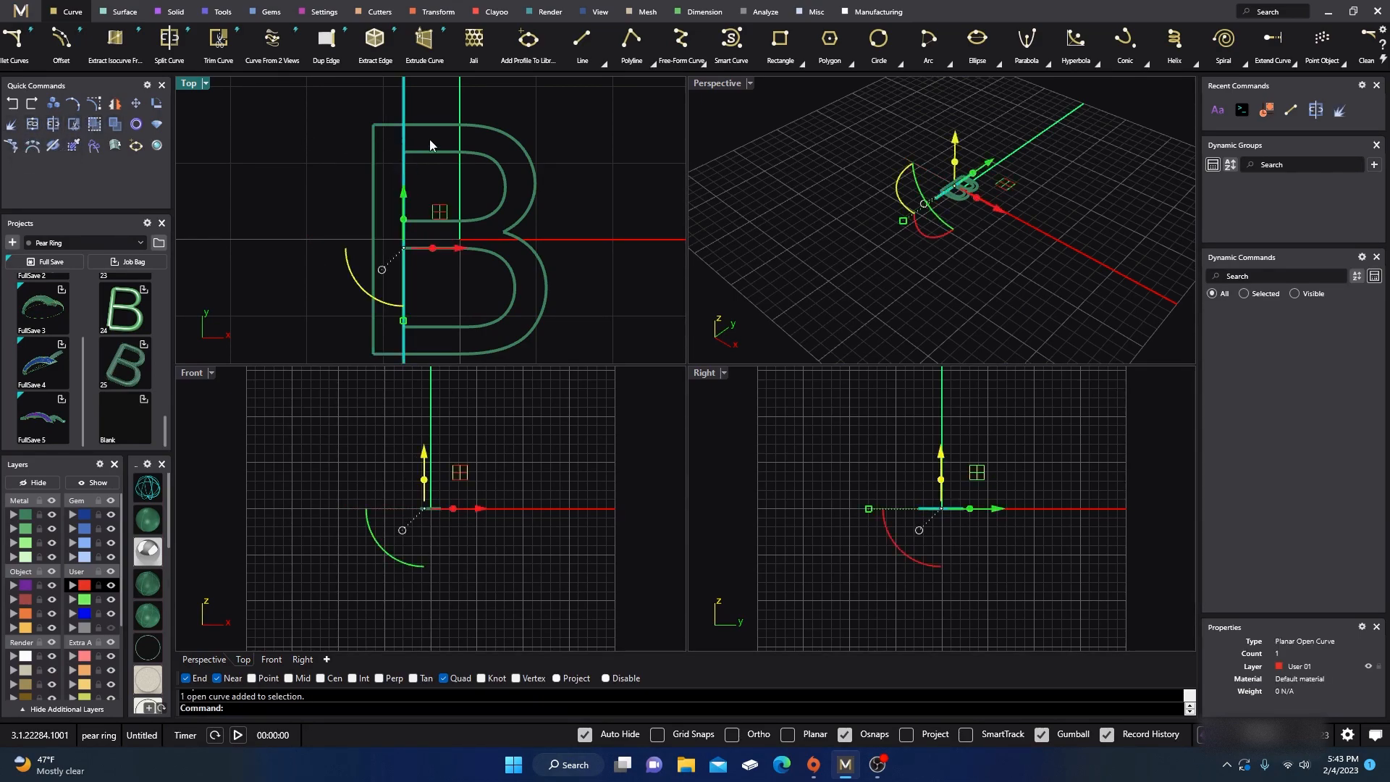
key("Escape")
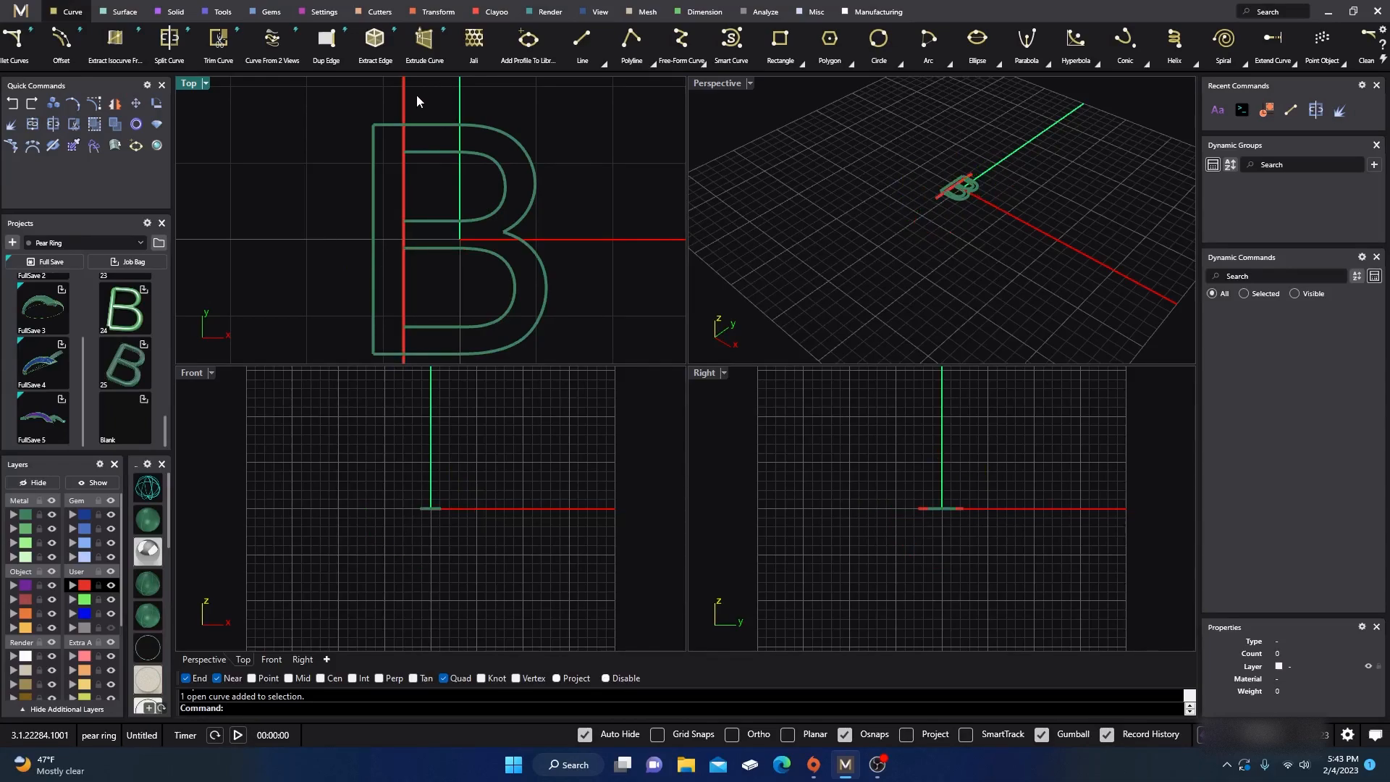
left_click_drag(385, 93, 381, 96)
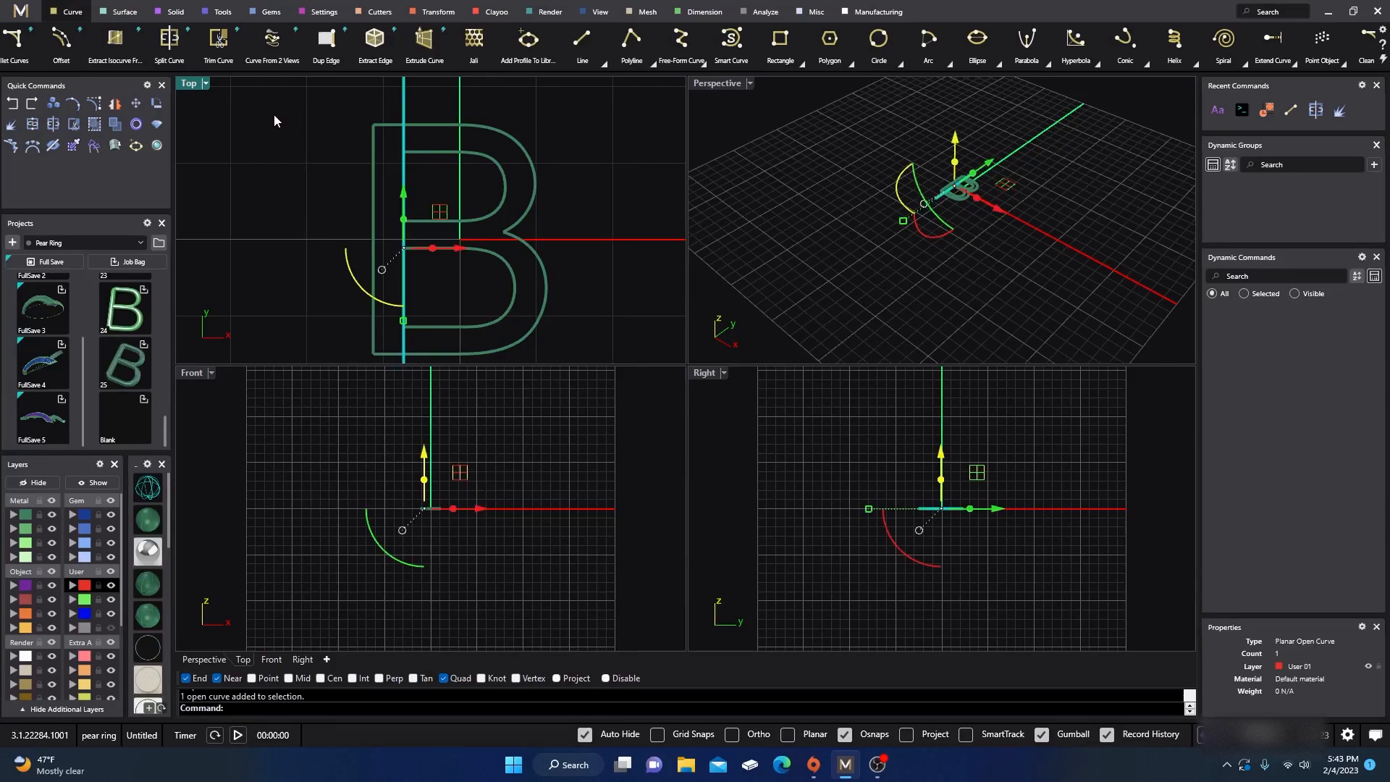
left_click(52, 124)
left_click(430, 153)
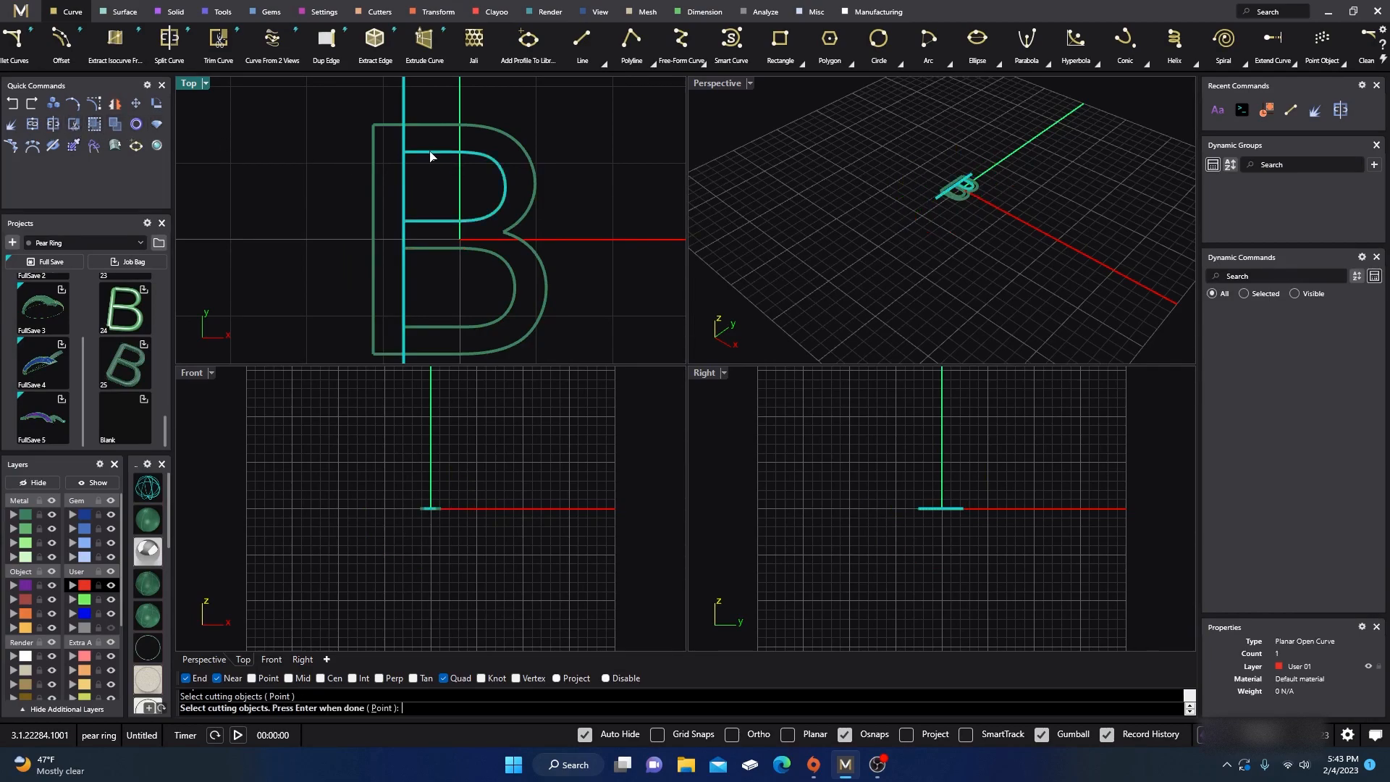
left_click(429, 125)
left_click(424, 249)
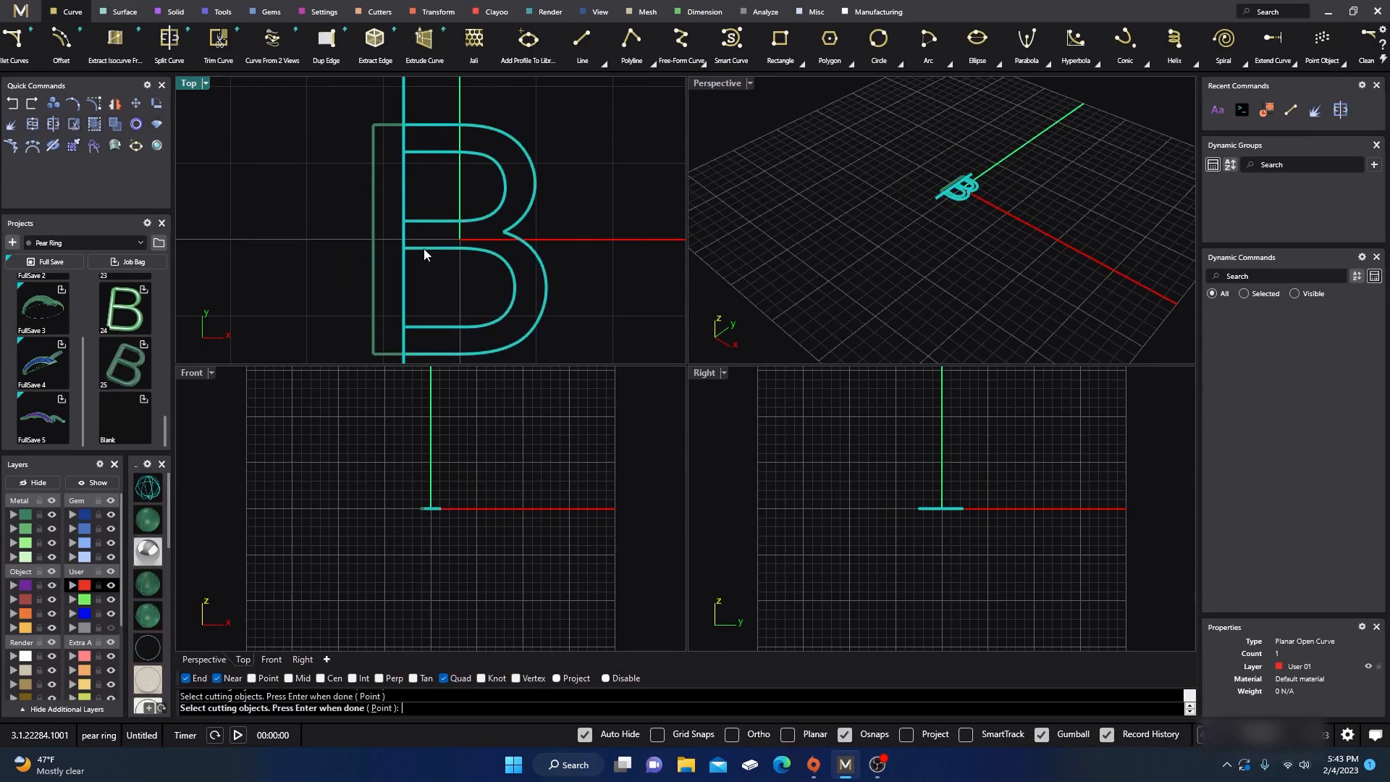
key("Return")
left_click(442, 178)
left_click(404, 171)
mouse_move(411, 153)
left_mouse_down()
mouse_move(468, 97)
mouse_move(404, 136)
left_mouse_up()
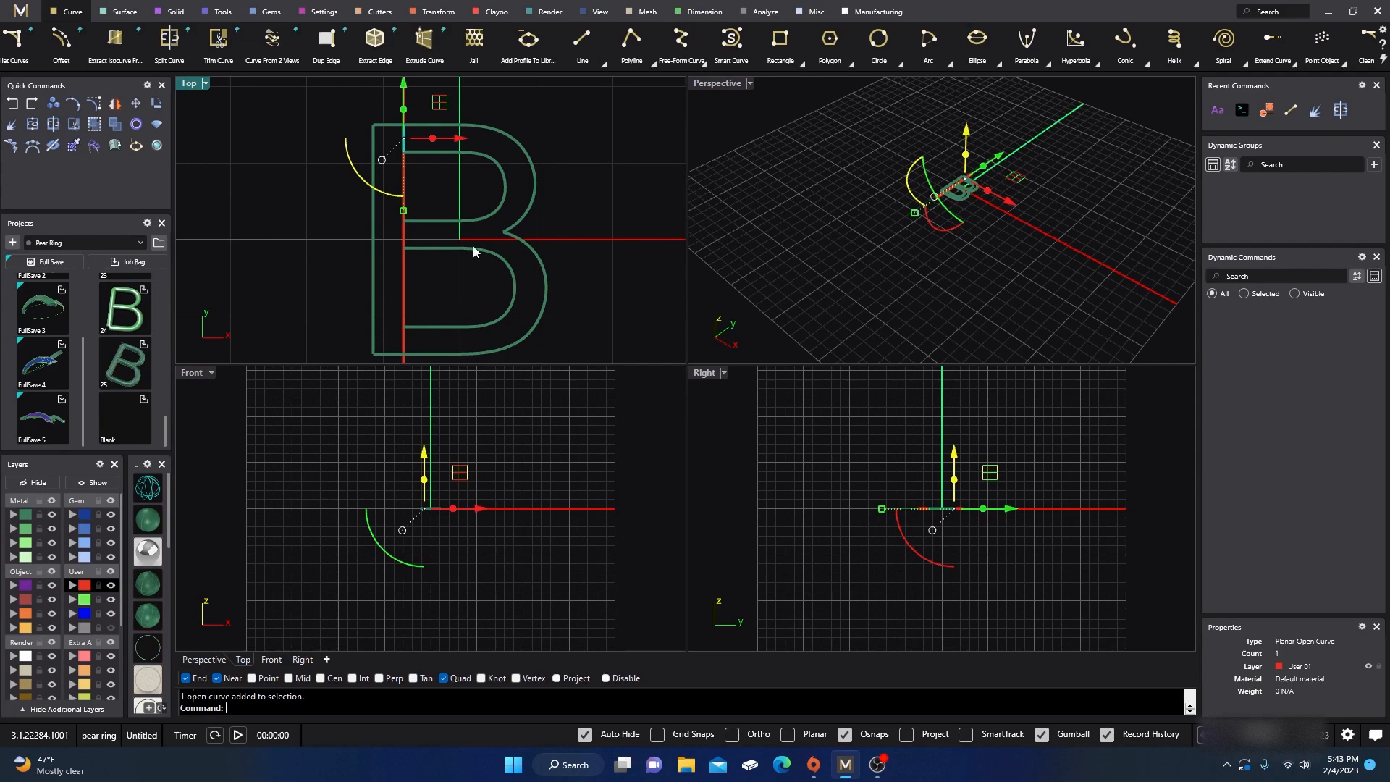
- Turn off the Gumball and move the split line's three short segments that cross the B's horizontal strokes to the Creation layer
left_click(1041, 734)
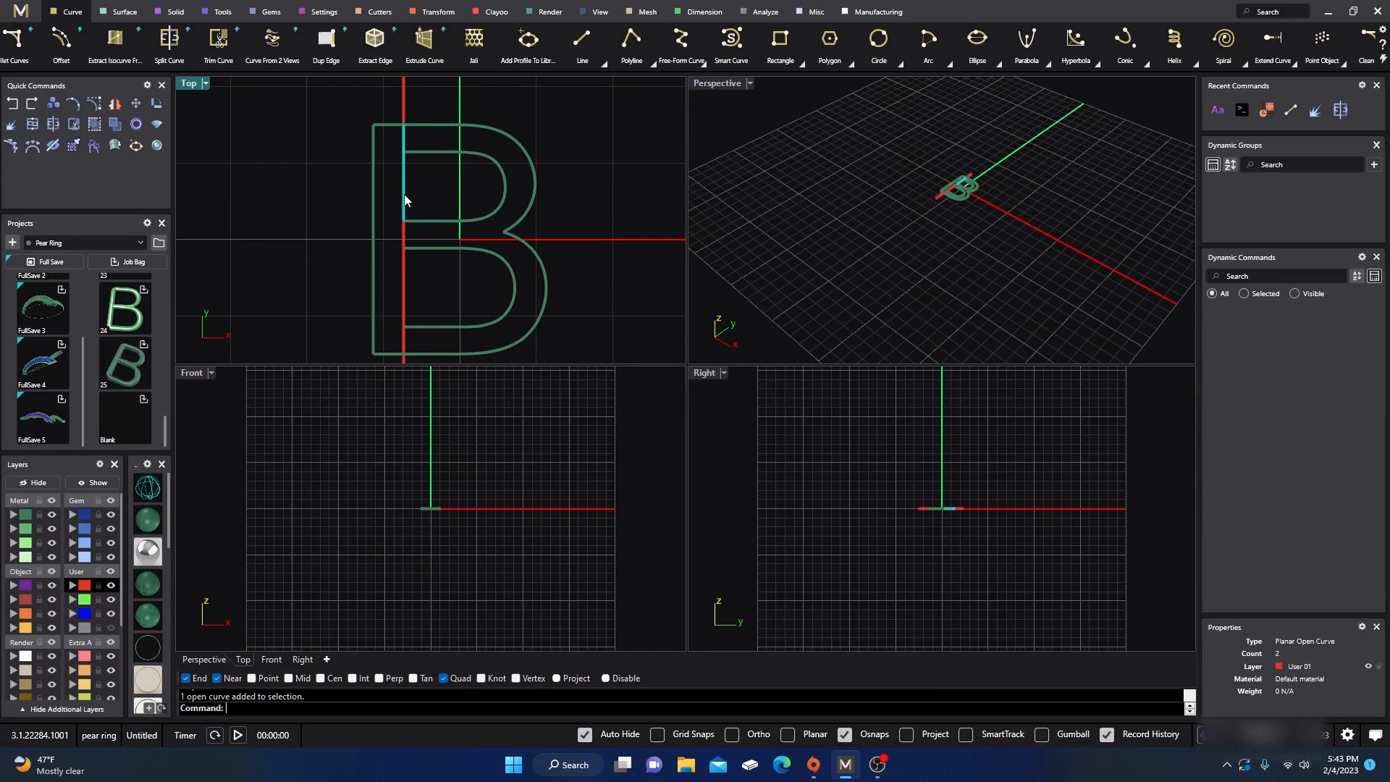
left_click(434, 194)
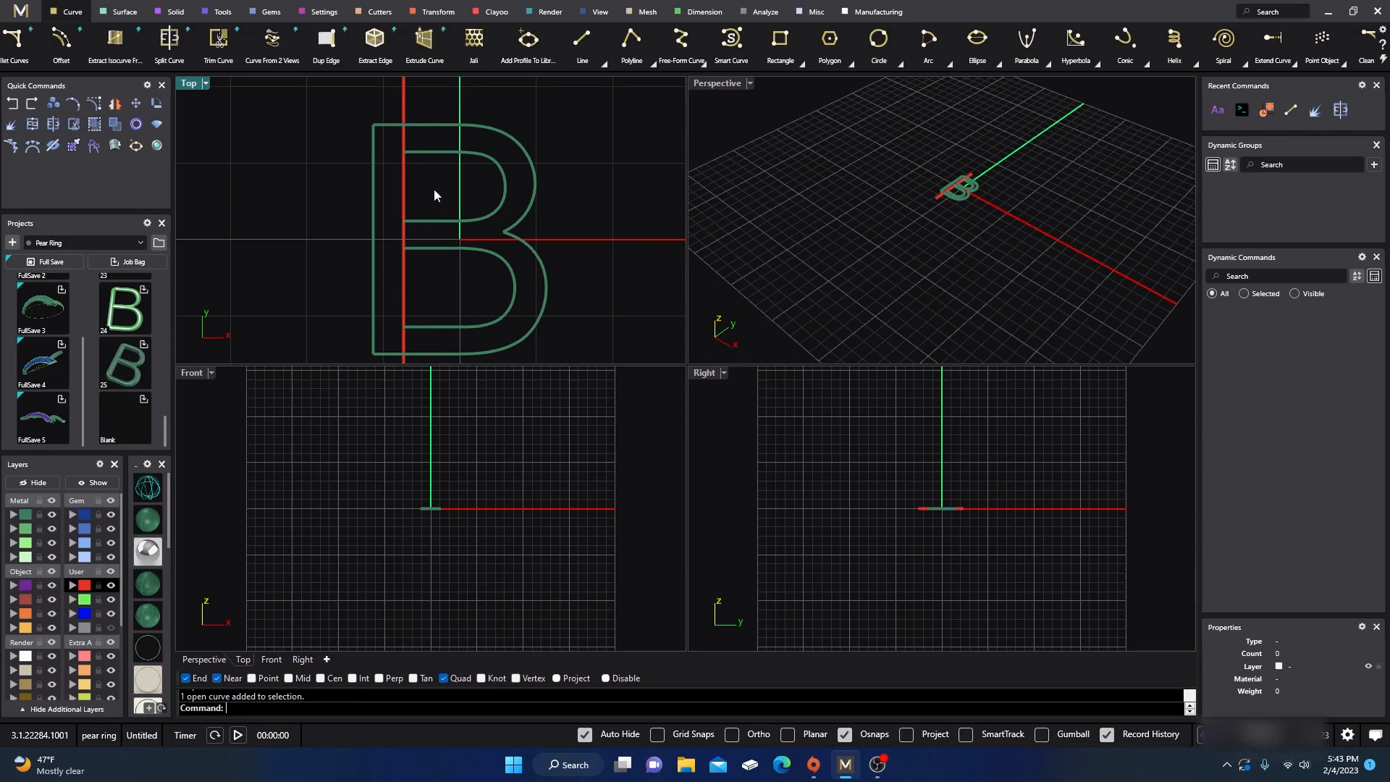
left_click(404, 144)
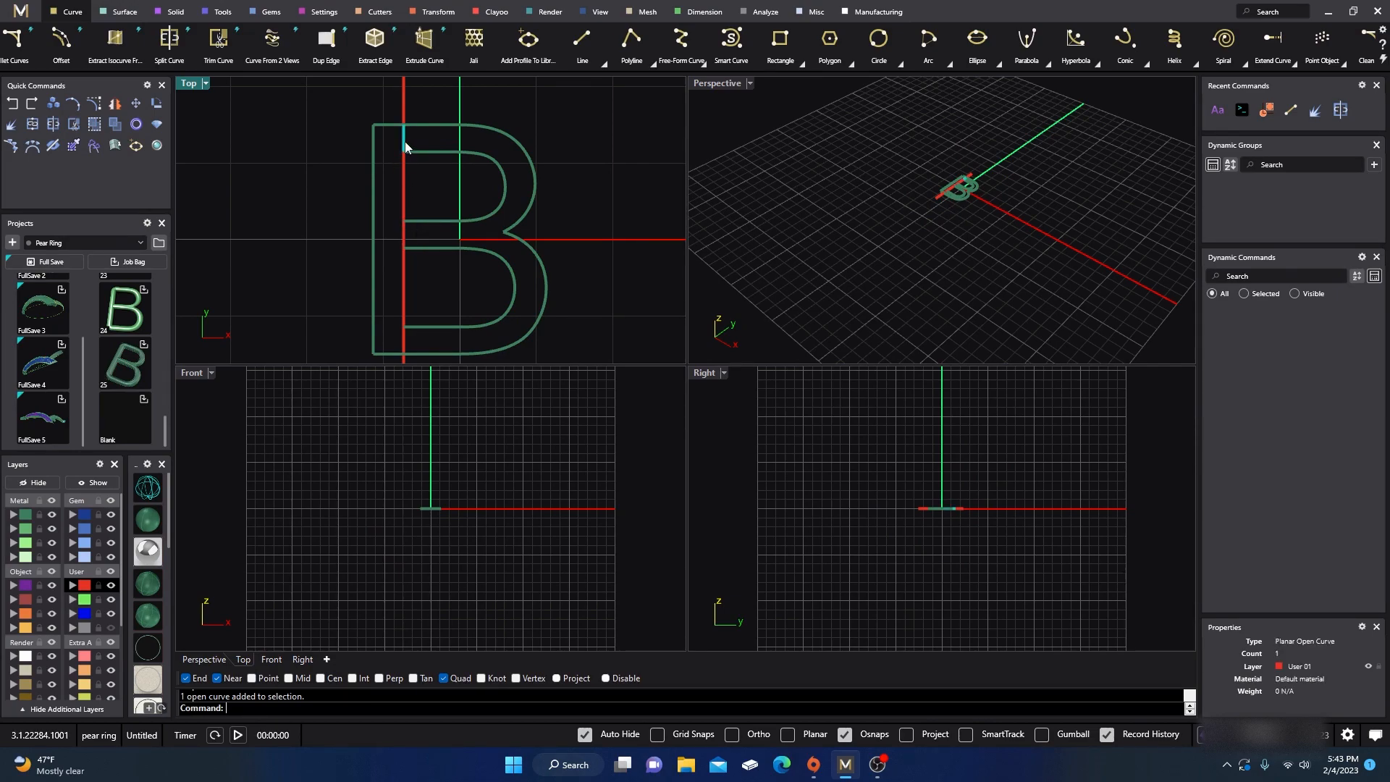
left_click(403, 234, "shift")
left_click(11, 627)
left_click(445, 288)
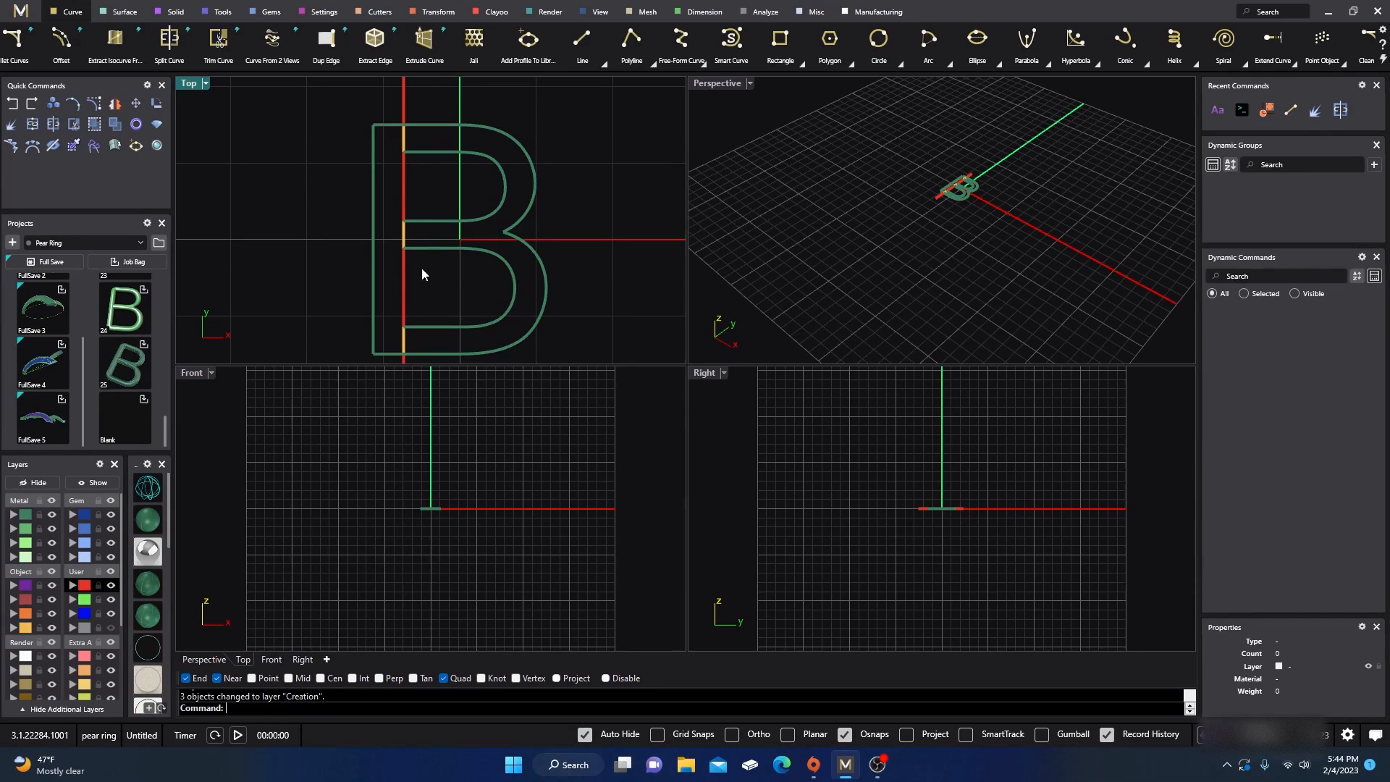
left_click(432, 248)
left_click(443, 220)
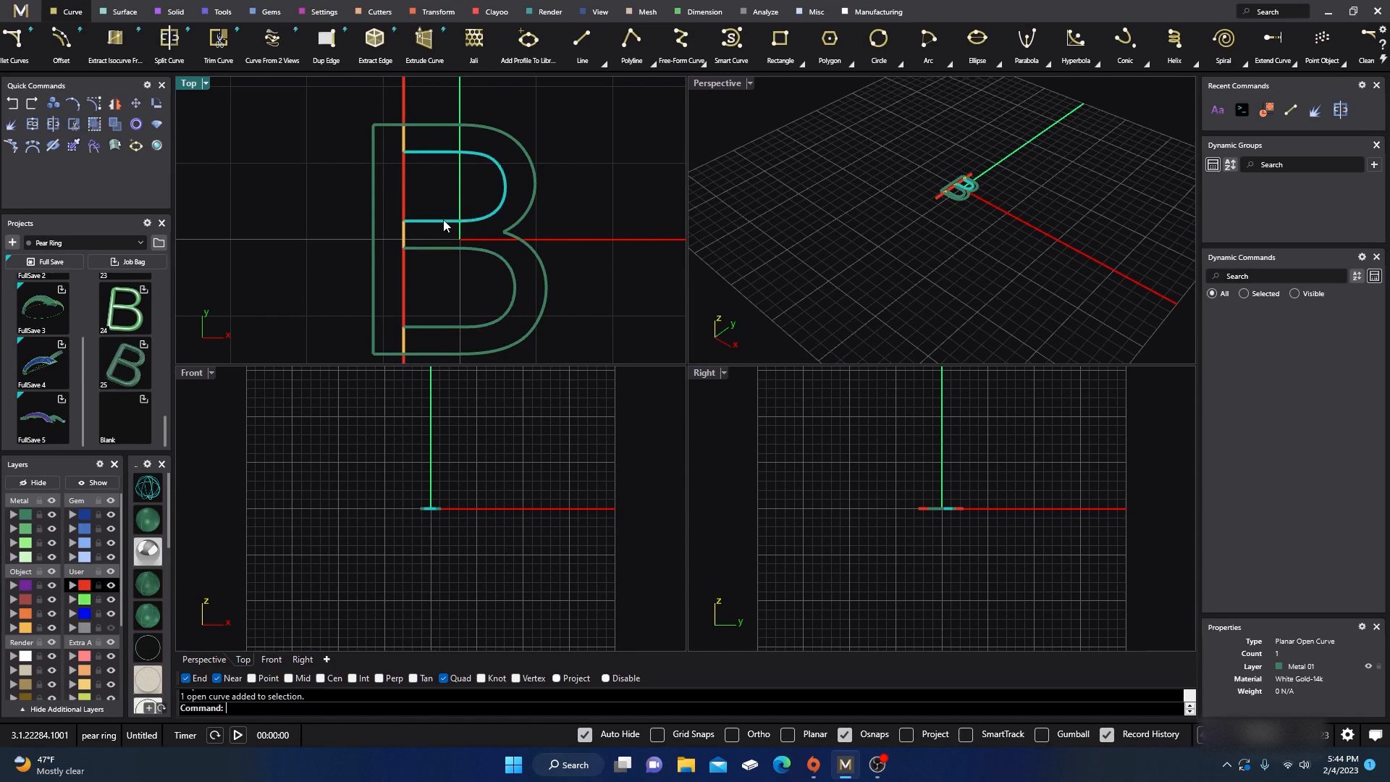
left_click(456, 195)
left_click(438, 120)
left_click(449, 103)
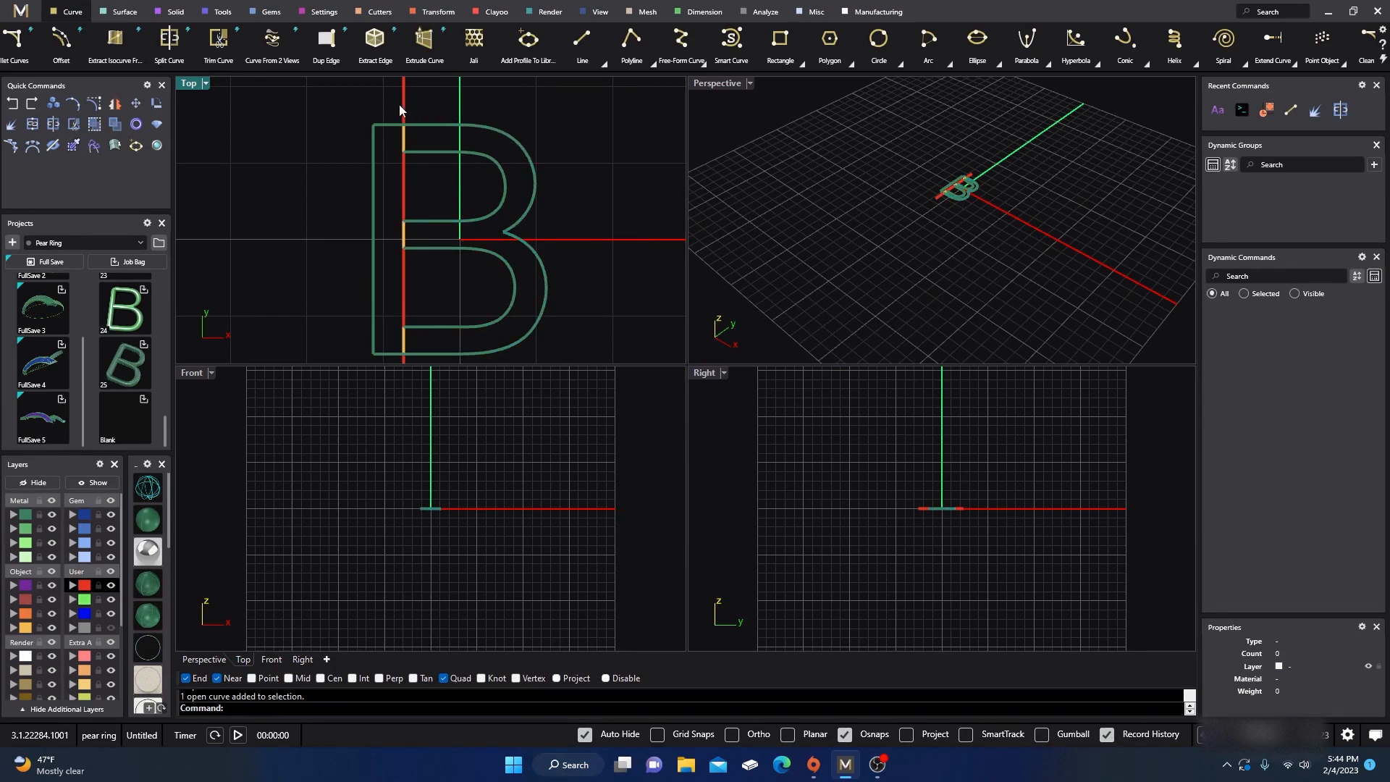
- Delete the ends of the red vertical line that extend above and below the B
scroll(422, 120, "down", 2)
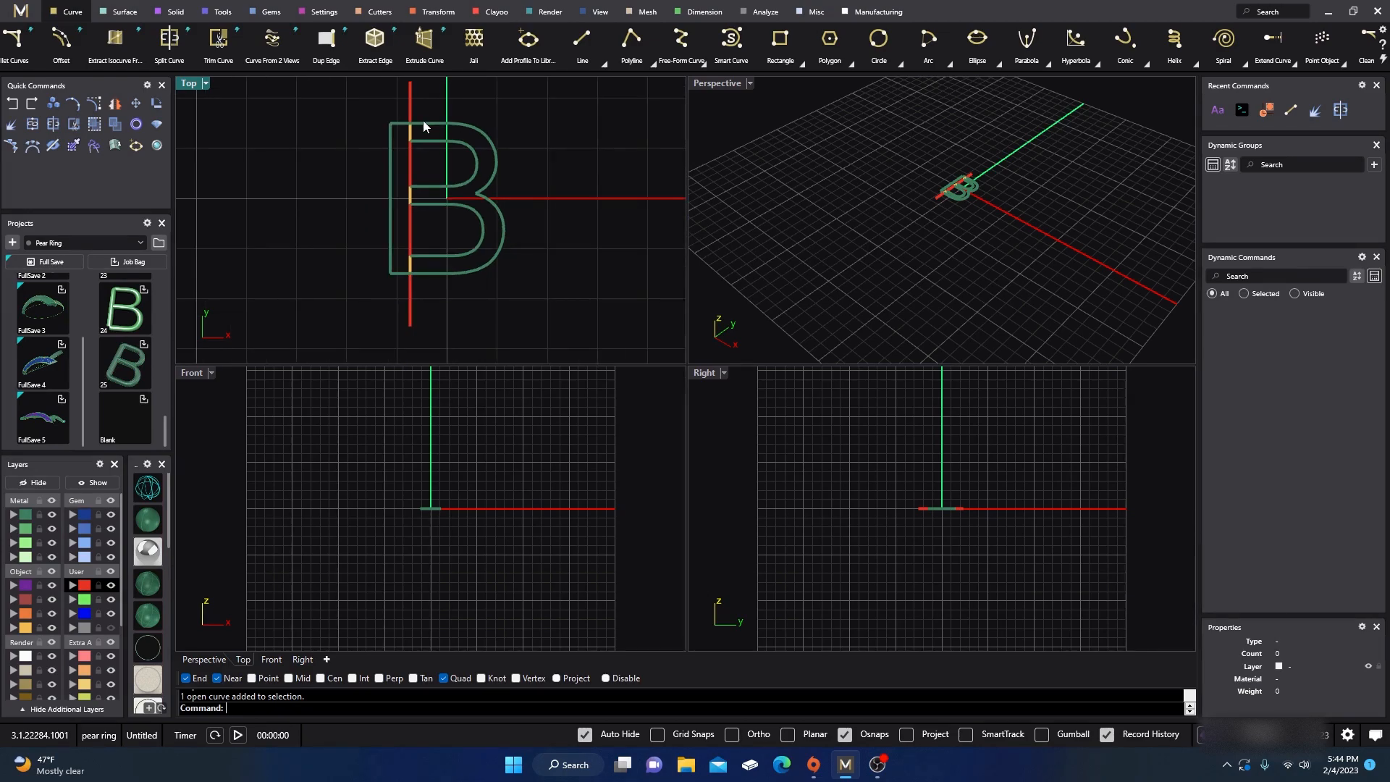
left_click(414, 107)
key("Delete")
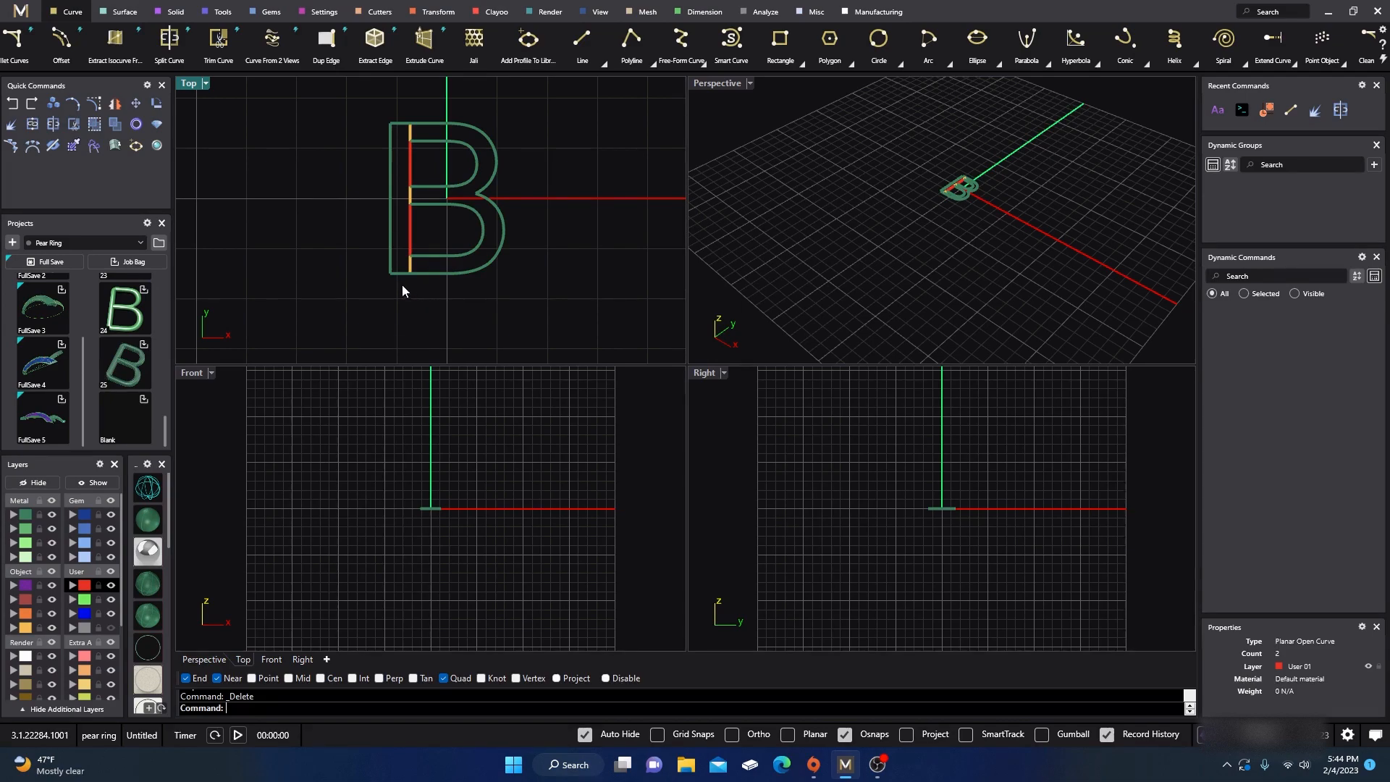
left_click_drag(401, 289, 428, 116)
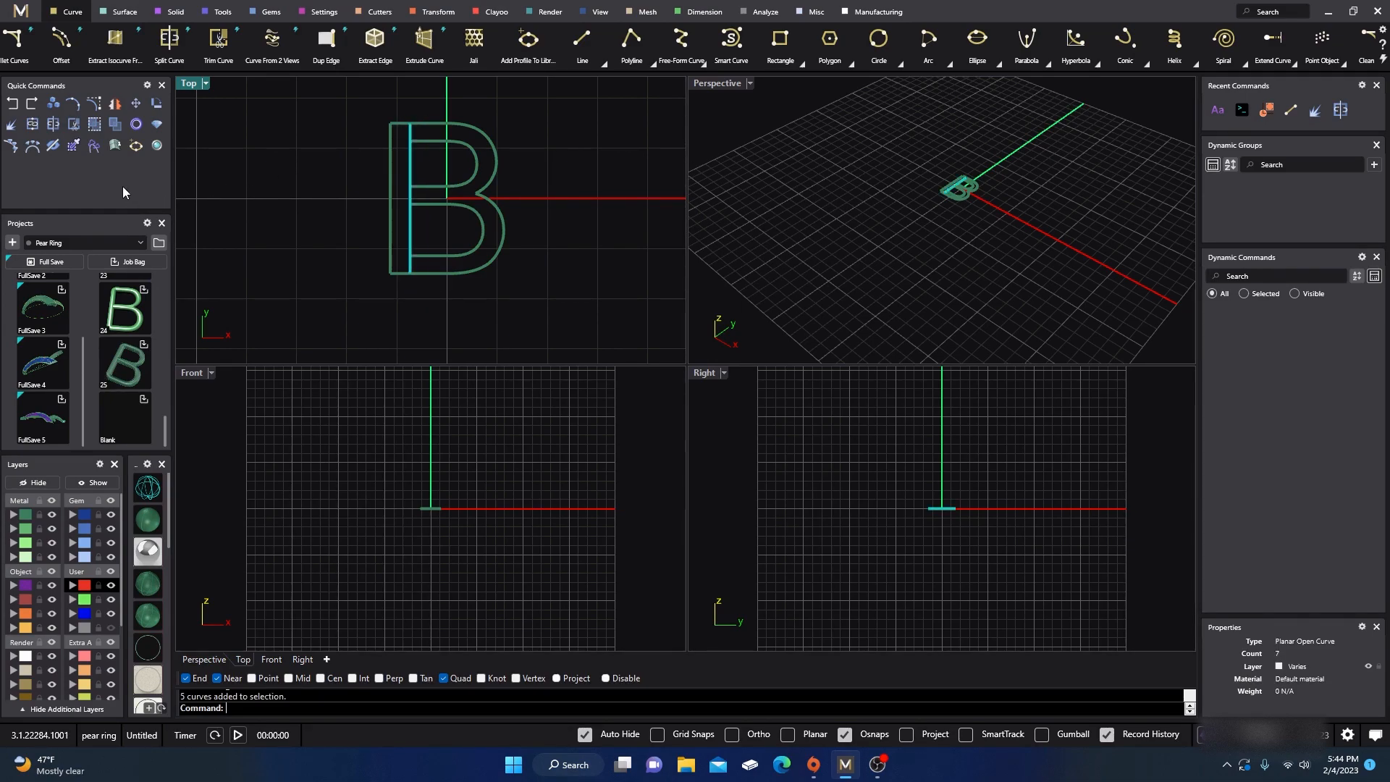
left_click(53, 107)
left_click(72, 601)
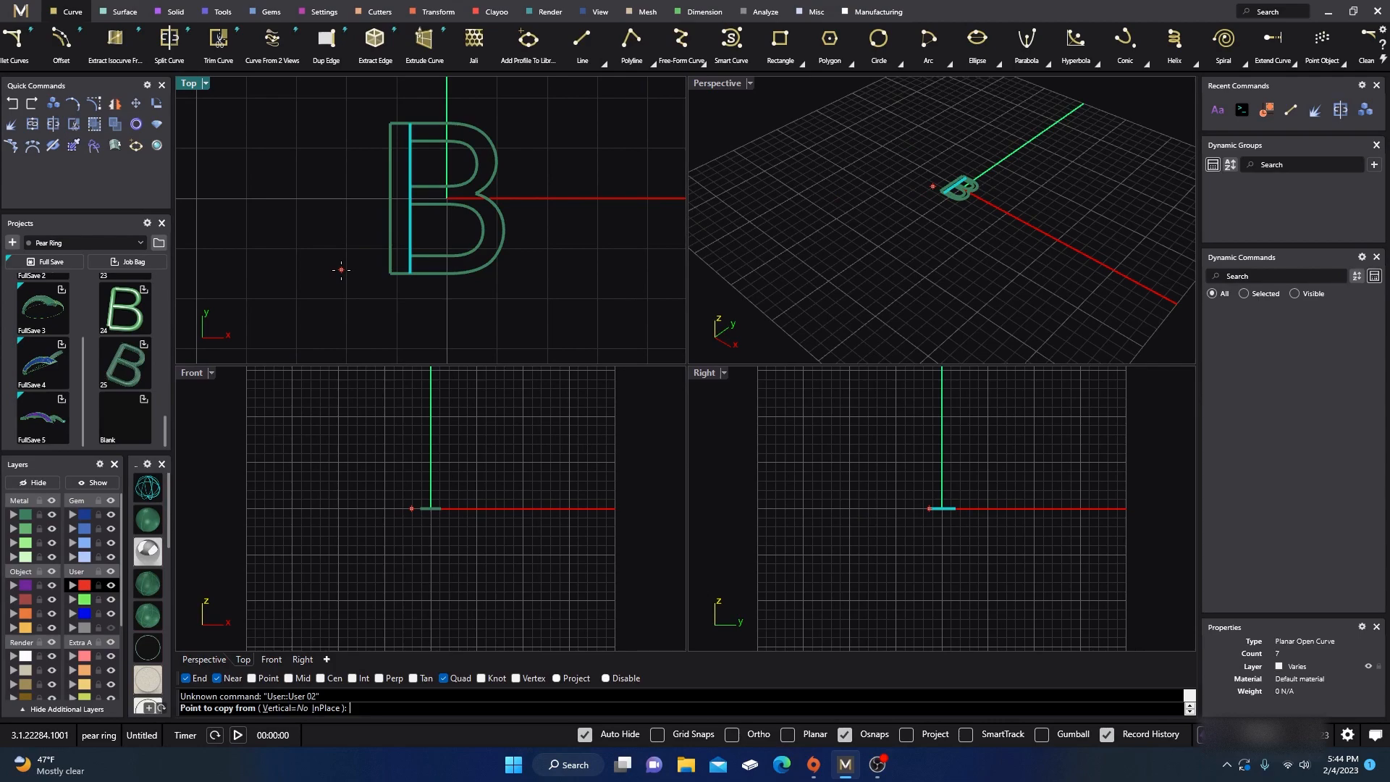
key("Escape")
key("Escape")
left_click(411, 232)
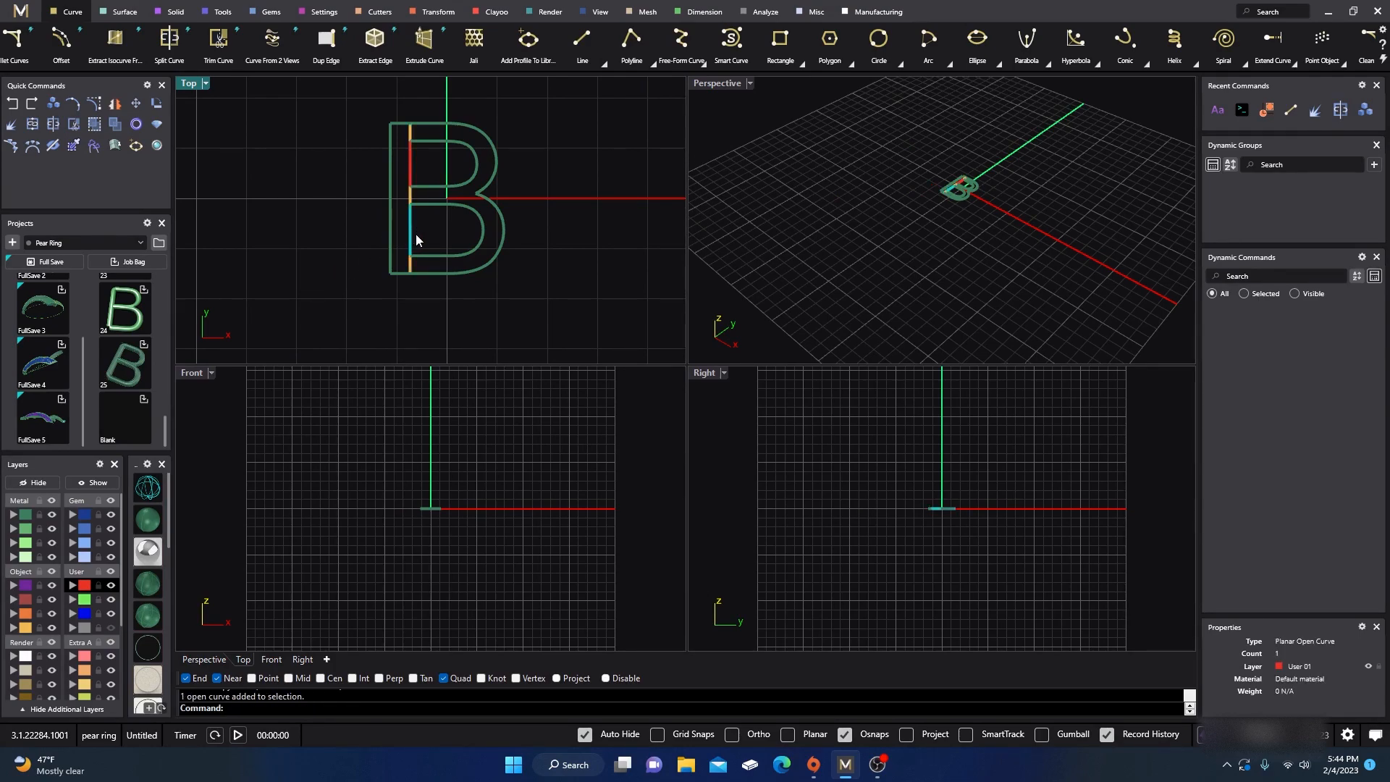
scroll(414, 230, "up", 2)
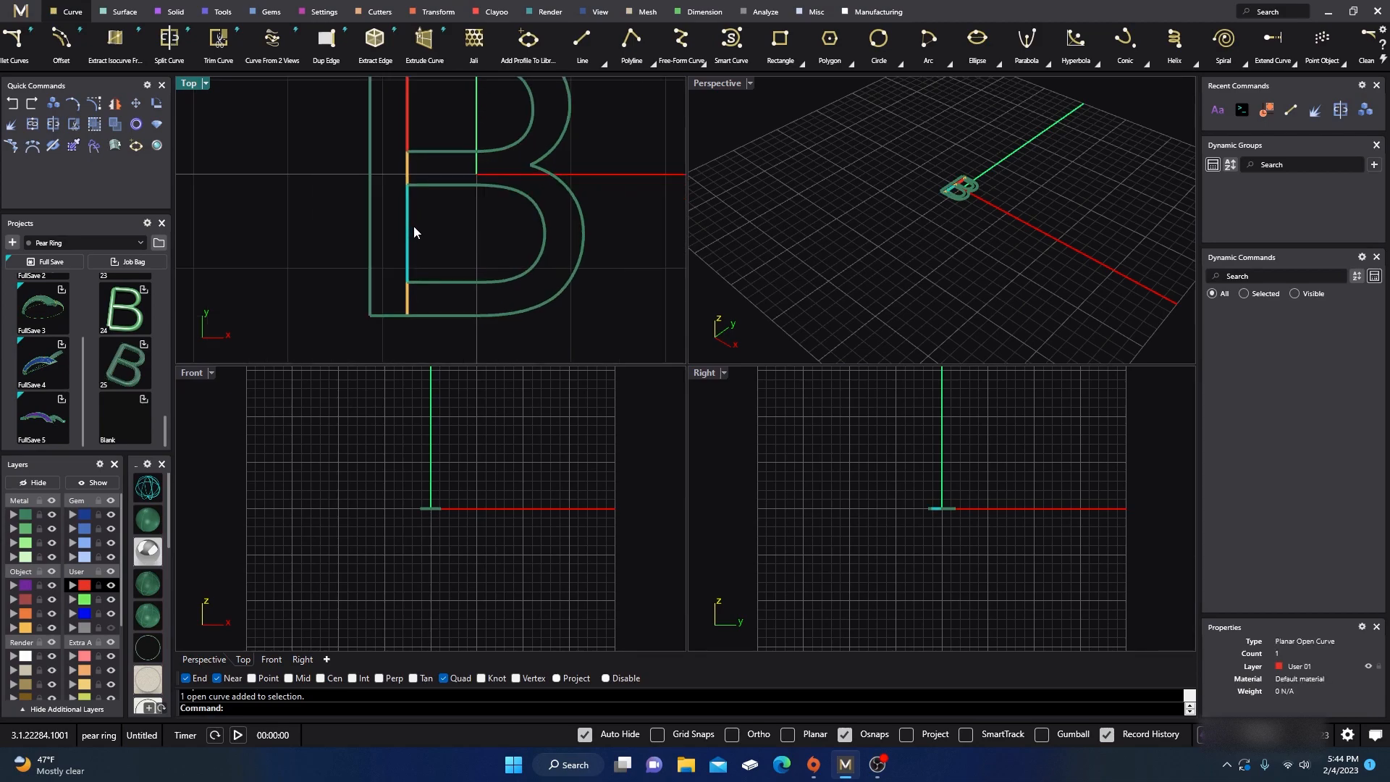
left_click(409, 176)
left_click(424, 224)
right_click_drag(419, 230, 420, 230)
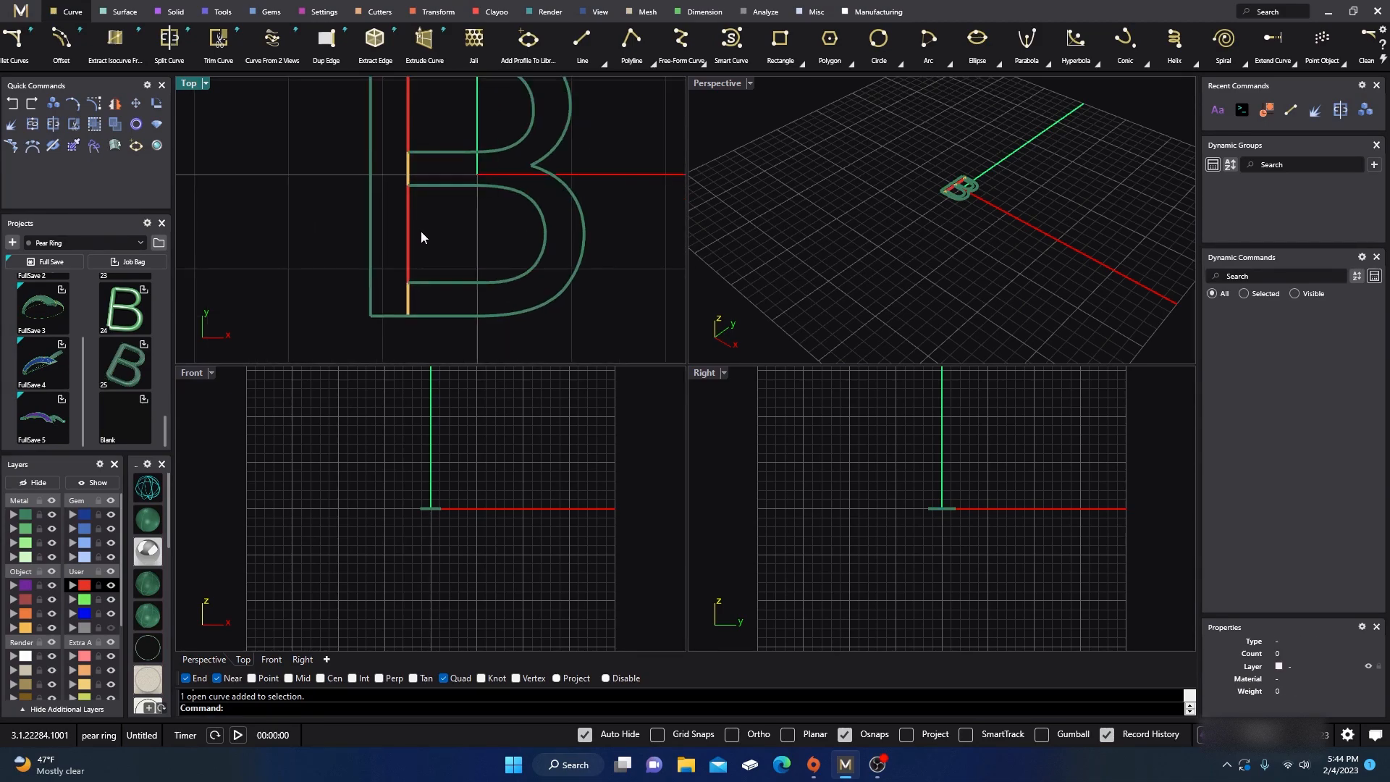
- Copy the five segments of the vertical dividing line in place and assign one set to layer User 02
scroll(352, 236, "down", 2)
left_click_drag(369, 109, 413, 279)
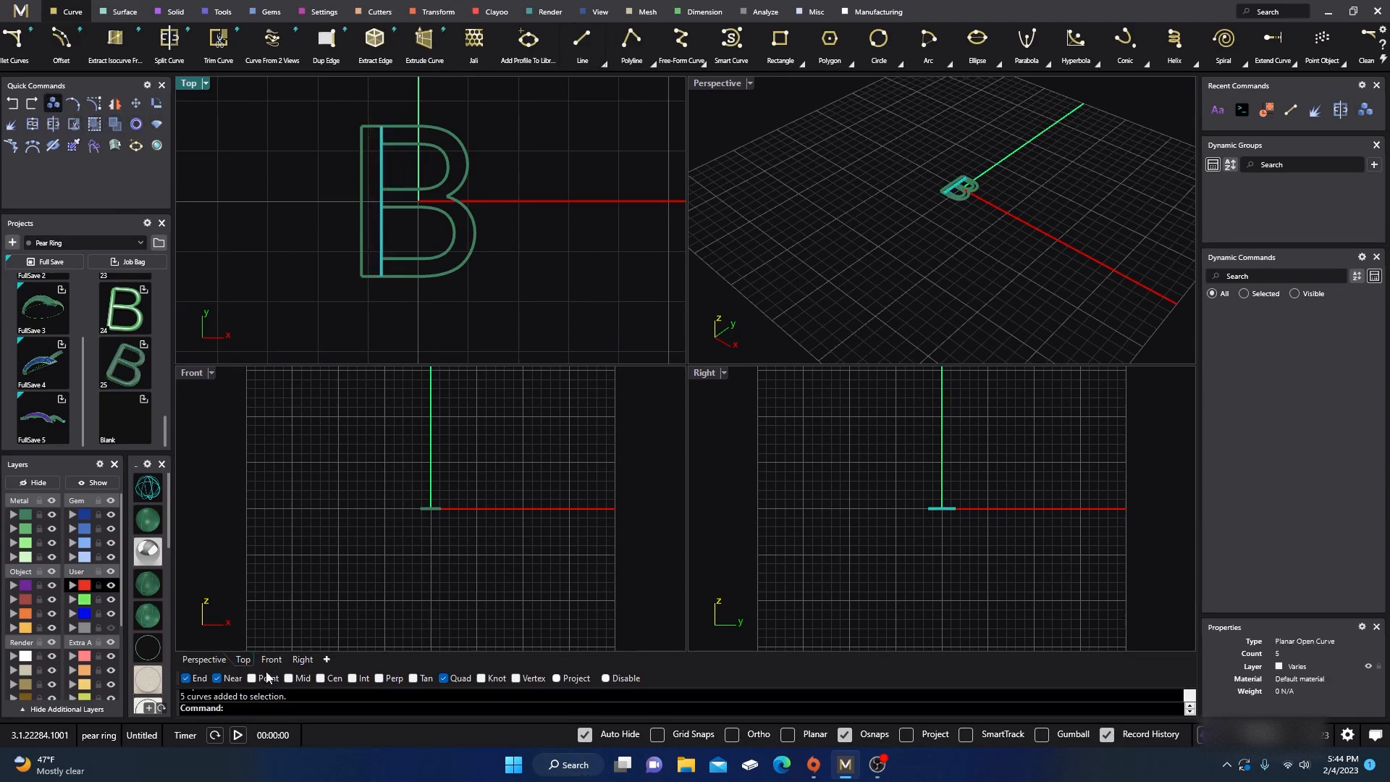
left_click(325, 711)
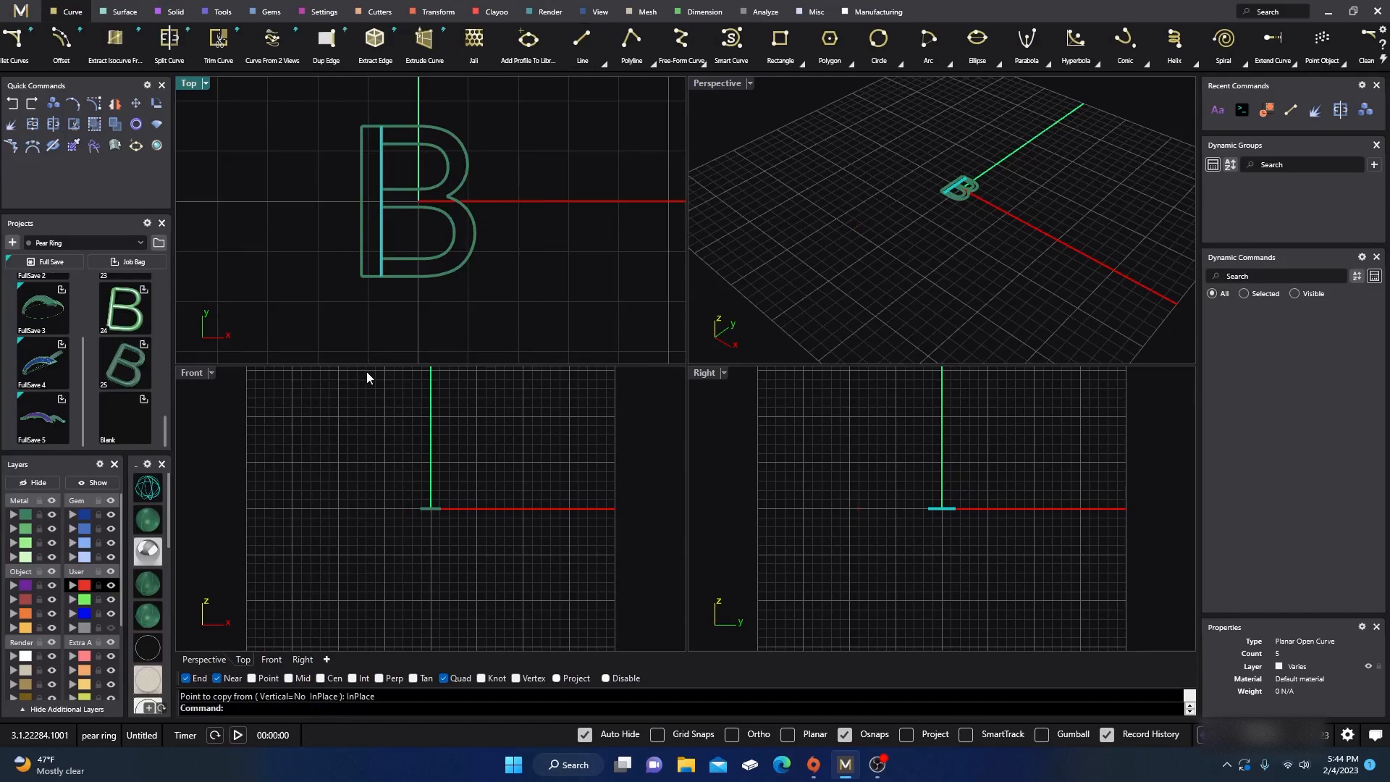
left_click(72, 599)
left_click(333, 259)
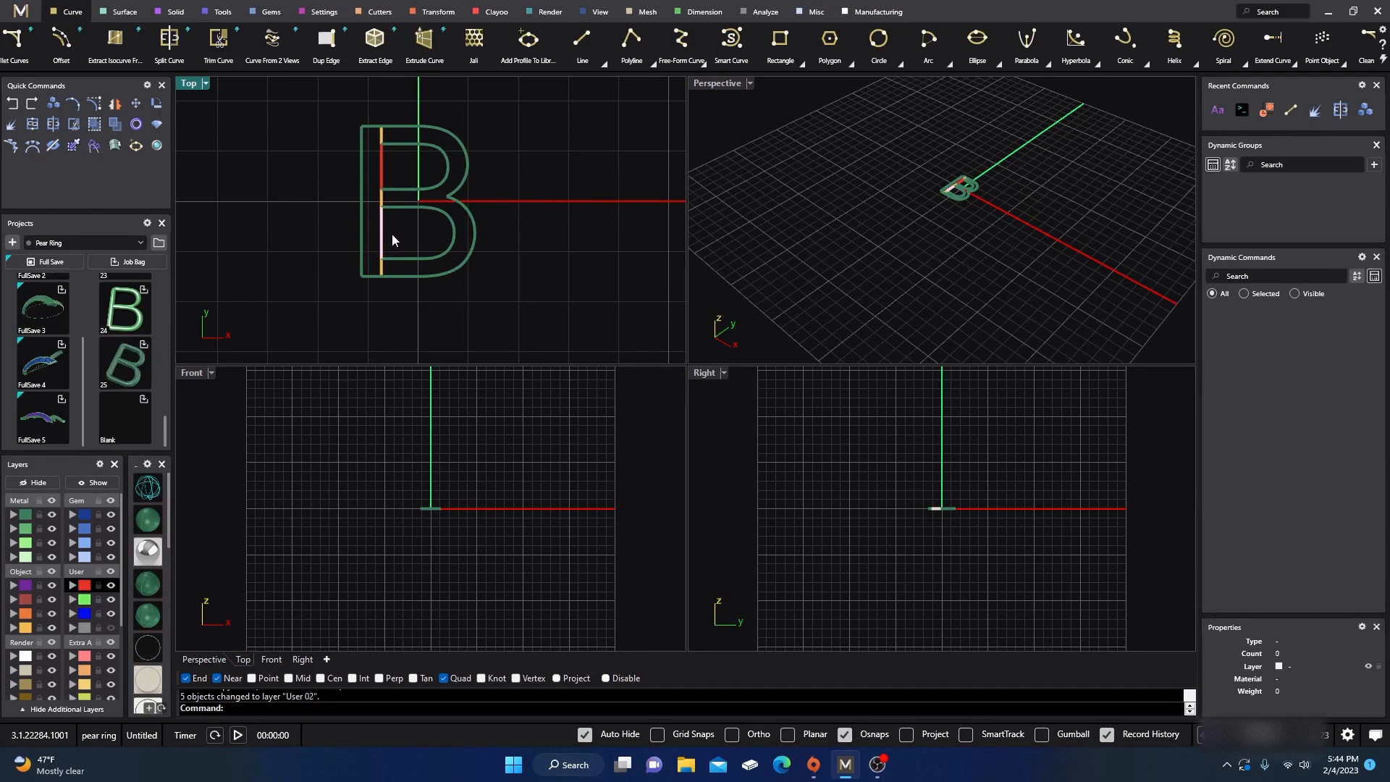
- Join the five vertical segments on layer User 02 into one curve and hide that layer
left_click(381, 173)
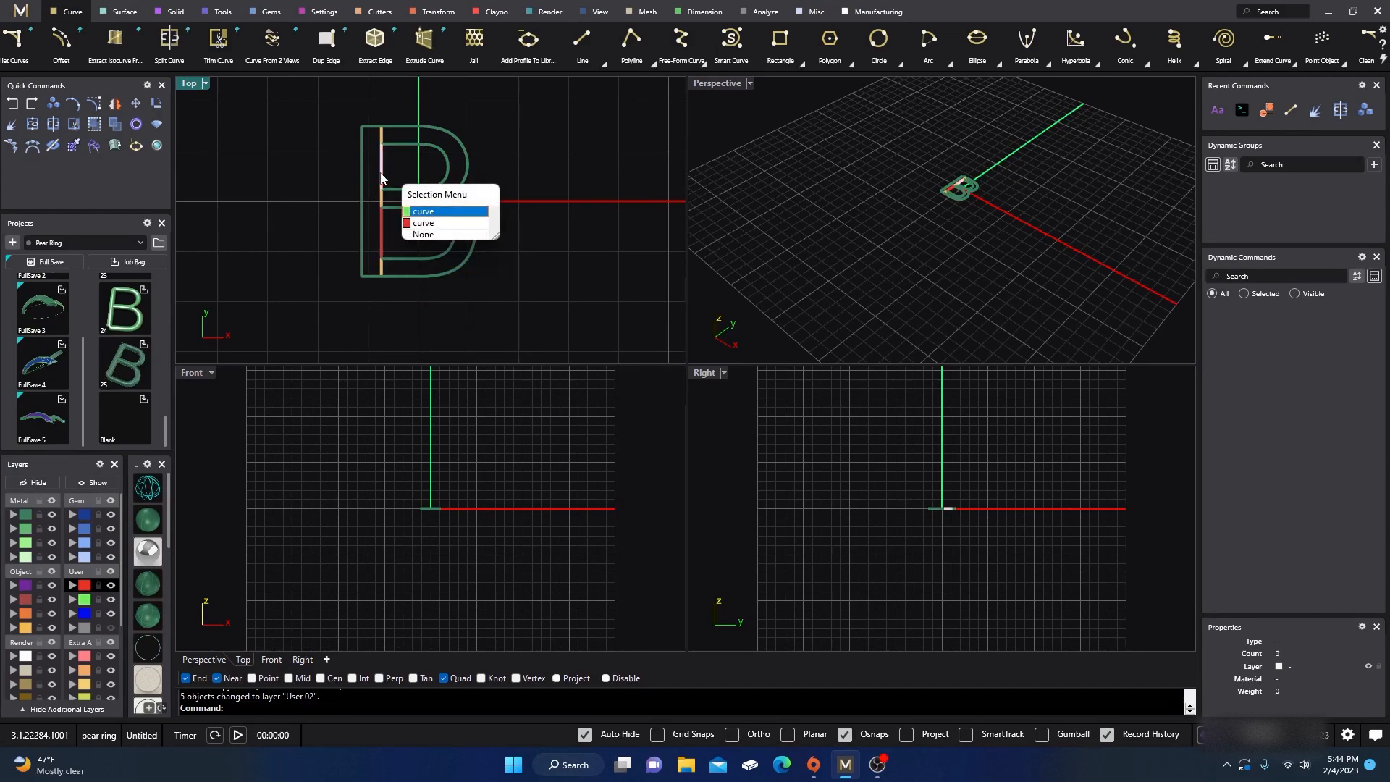
left_click(406, 210)
left_click(88, 594)
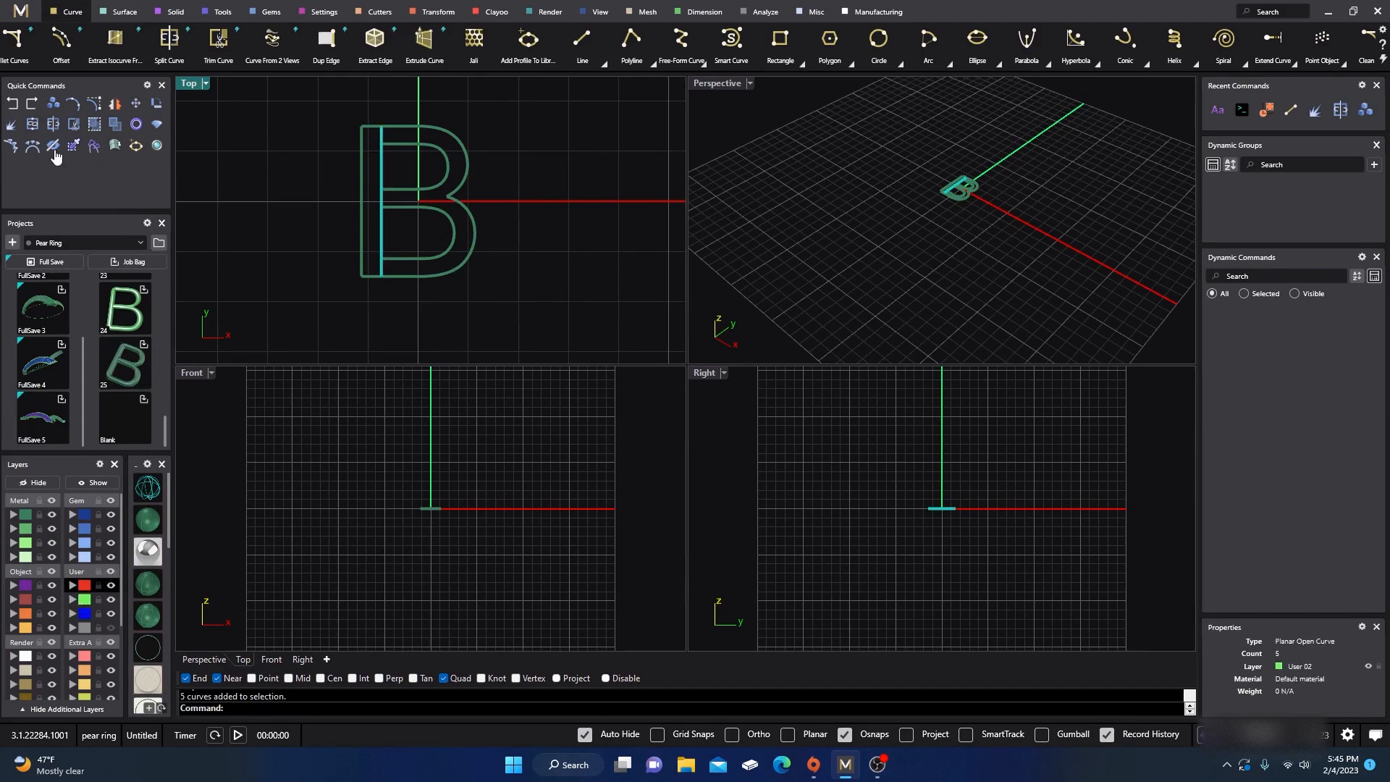
left_click(32, 125)
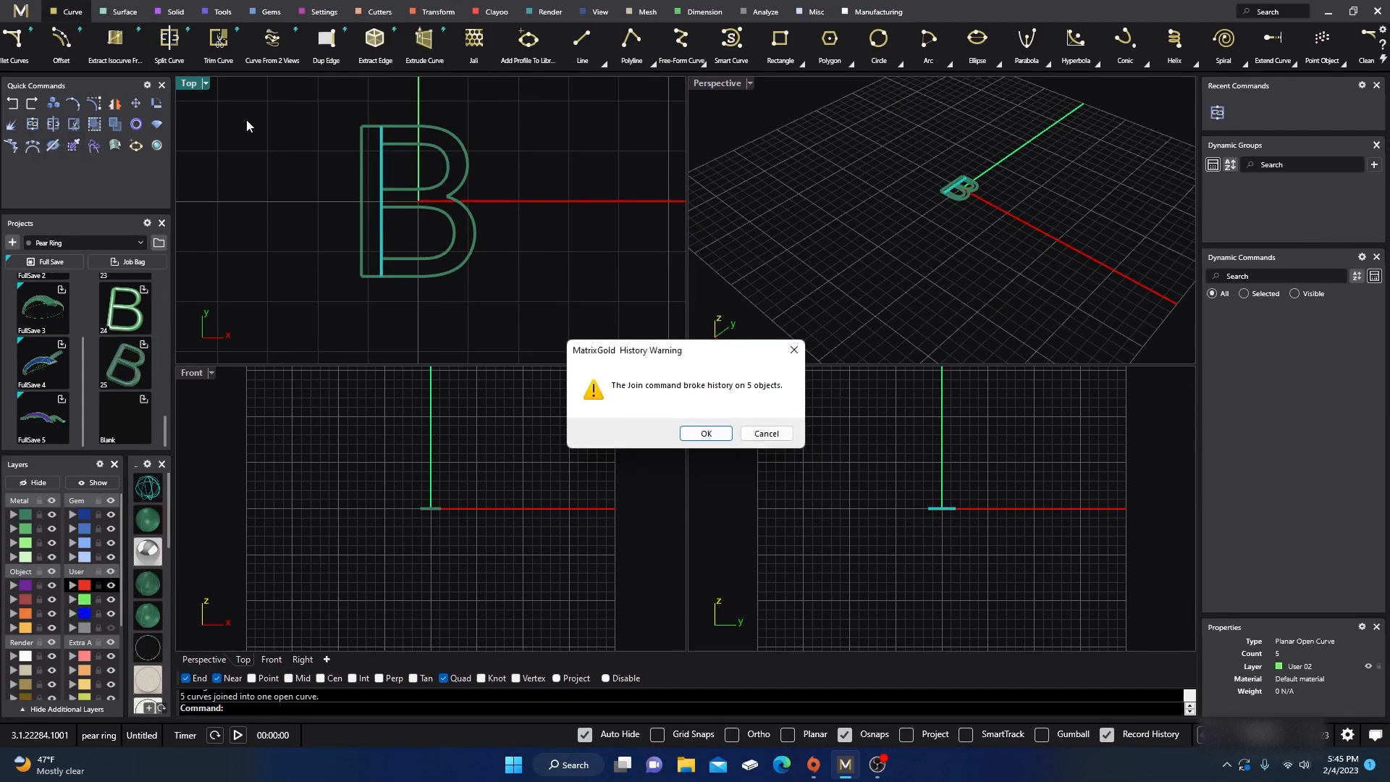
left_click(706, 433)
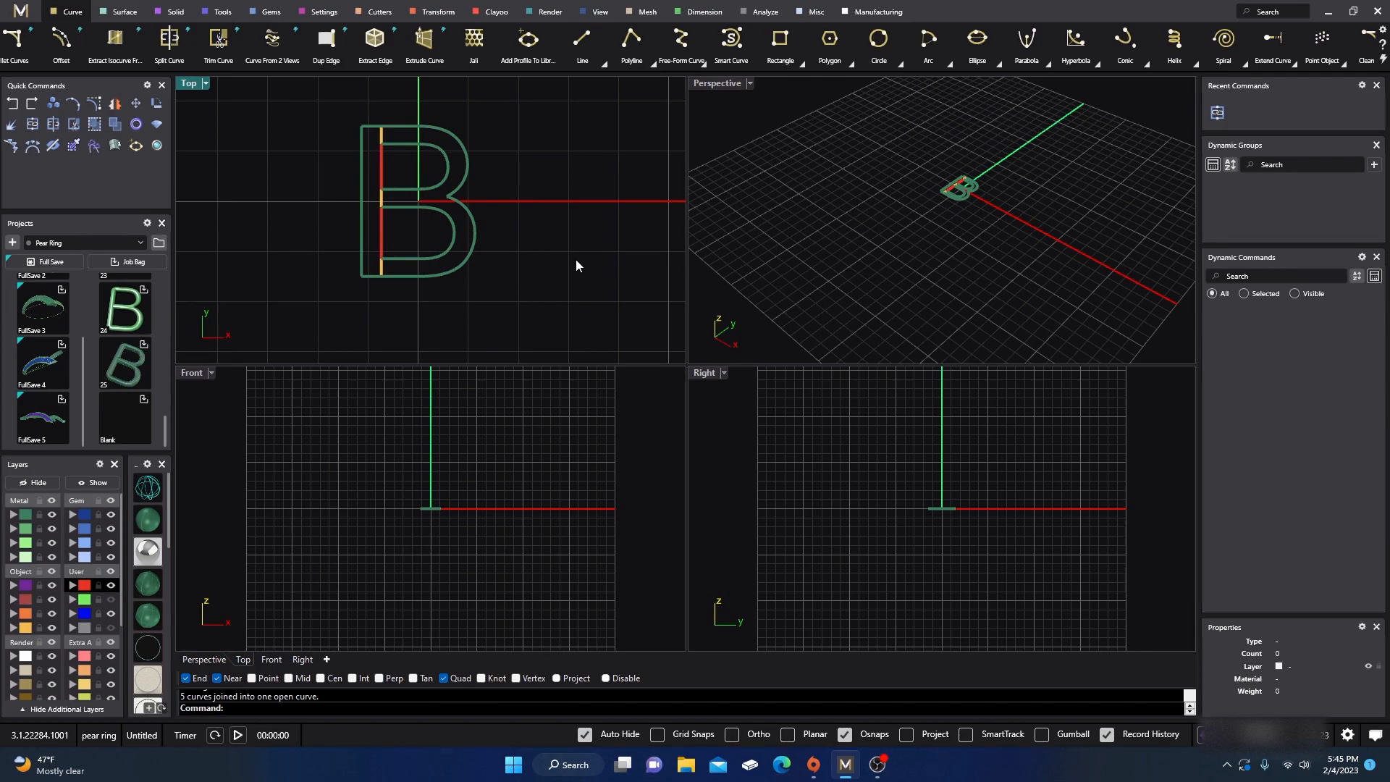
- Split the B's right outer curve at the notch point where its two bowls meet
scroll(388, 150, "up", 3)
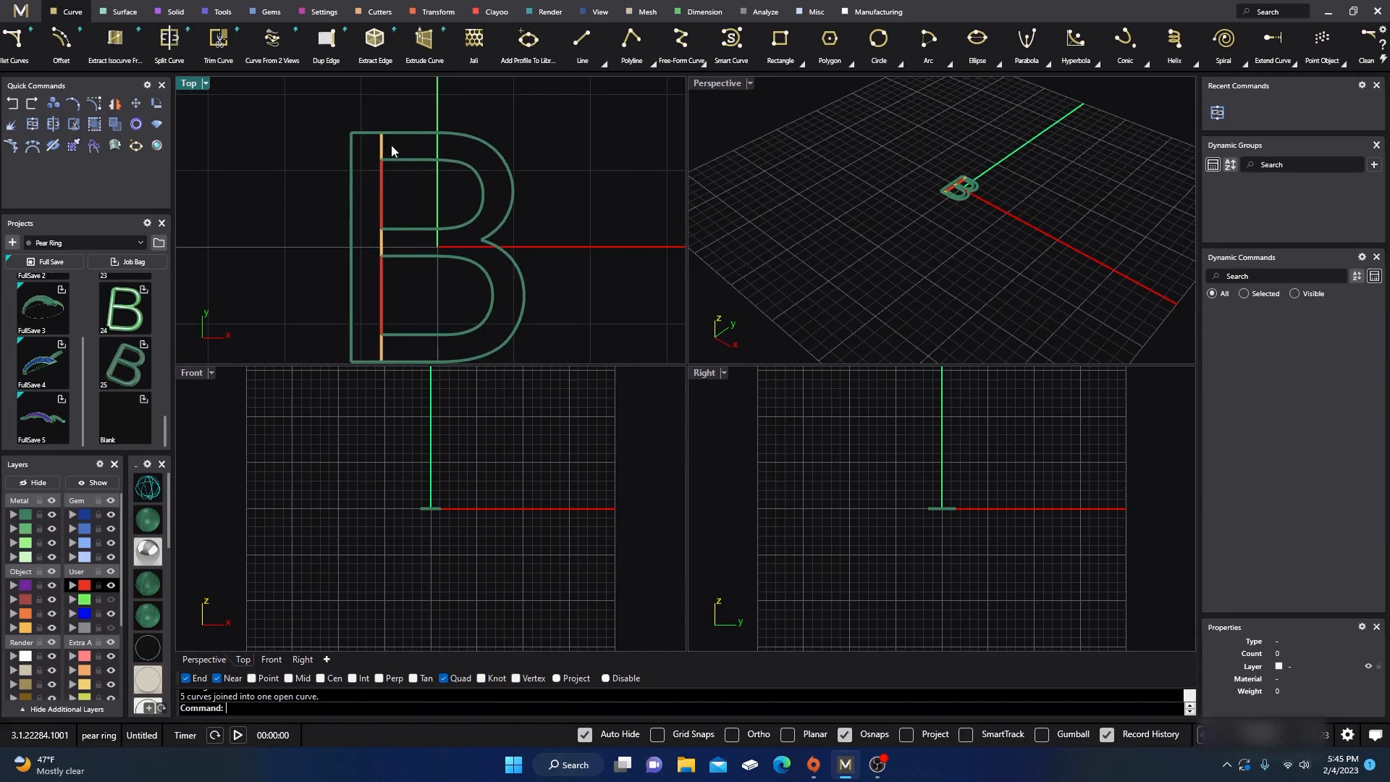
left_click(497, 244)
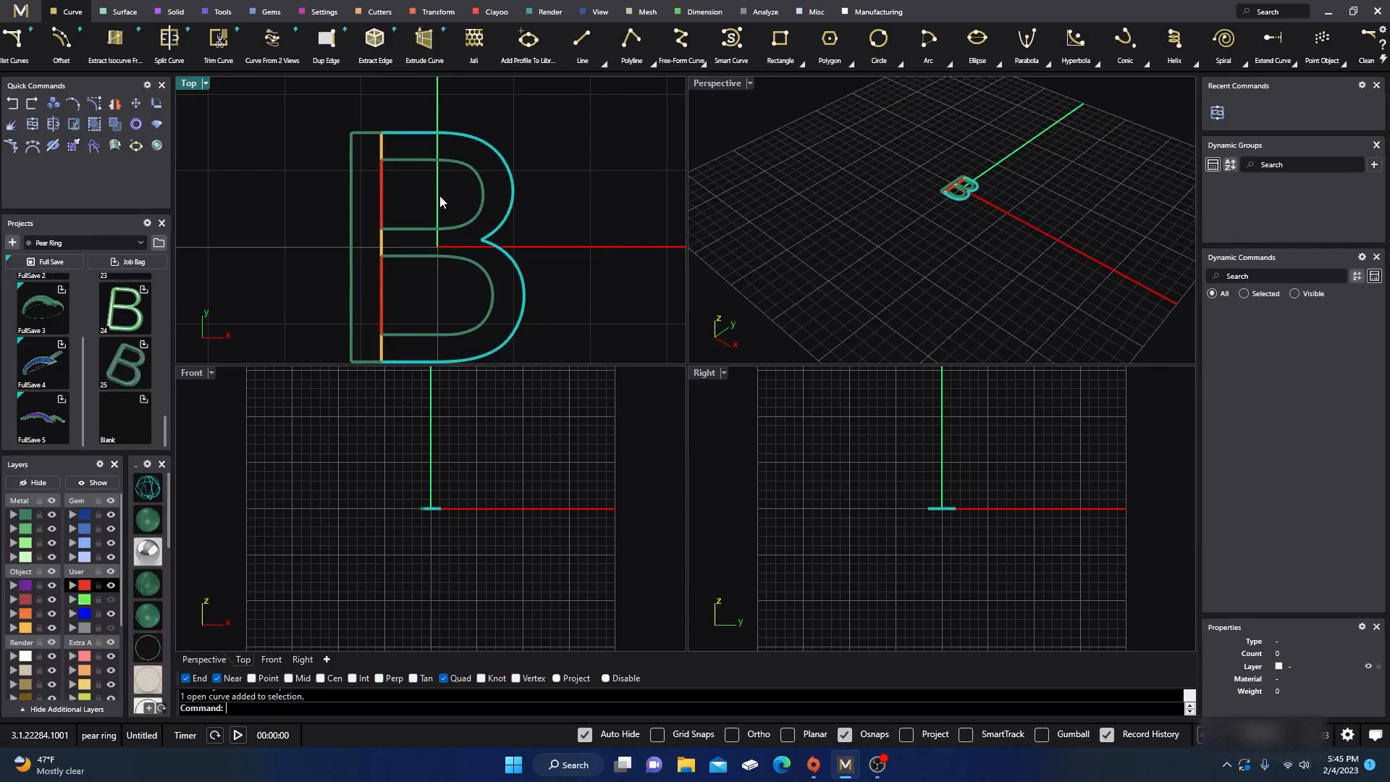
right_click(59, 129)
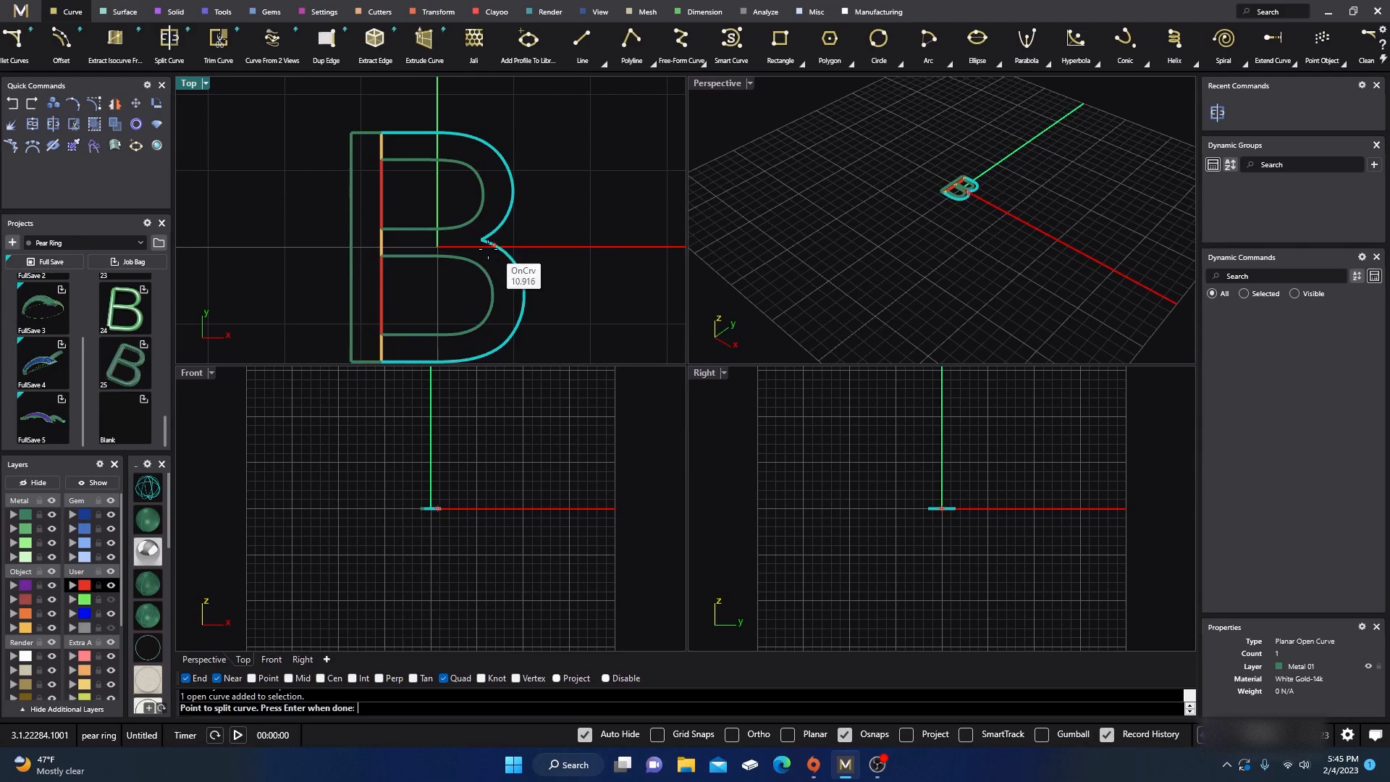
scroll(487, 245, "up", 4)
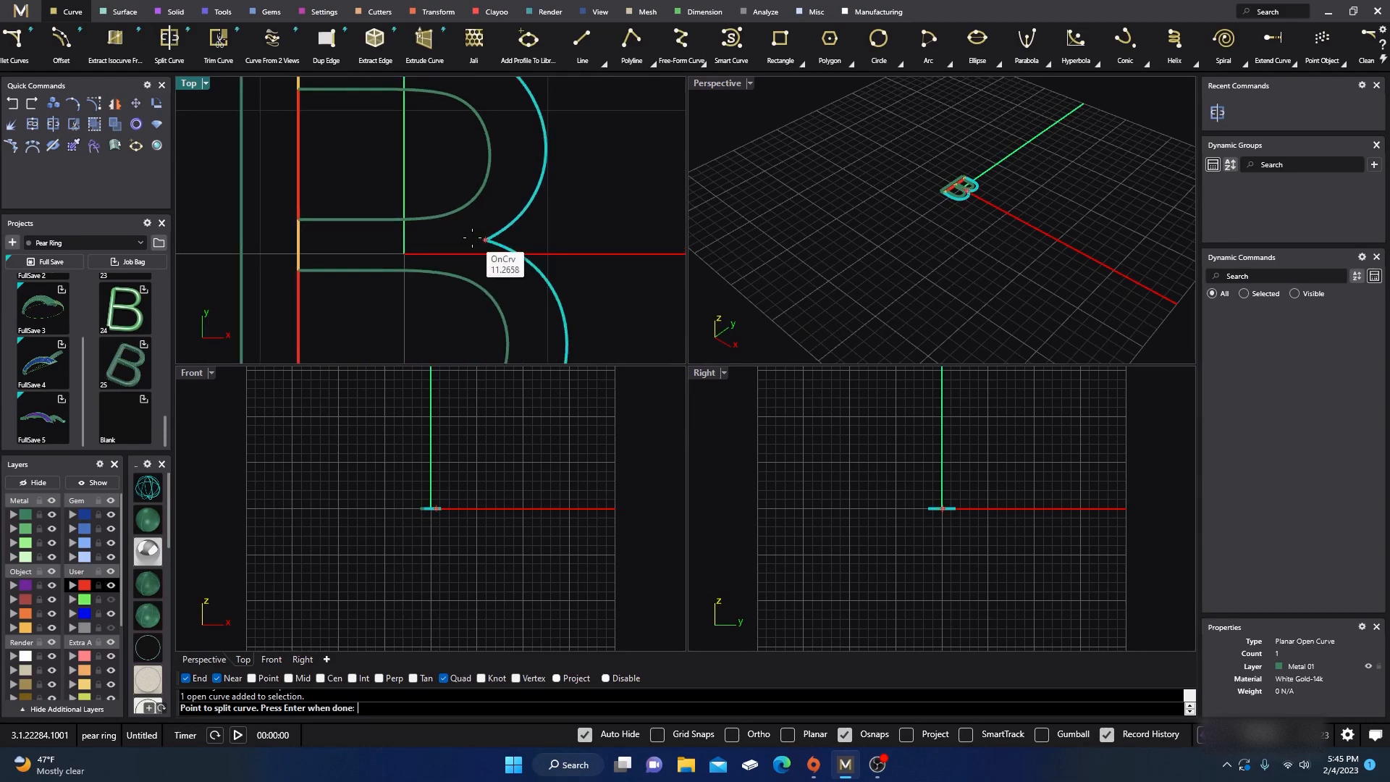
left_click(485, 239)
key("Return")
left_click(517, 255)
left_click(532, 208)
left_click(570, 231)
scroll(571, 230, "down", 3)
scroll(436, 197, "down", 2)
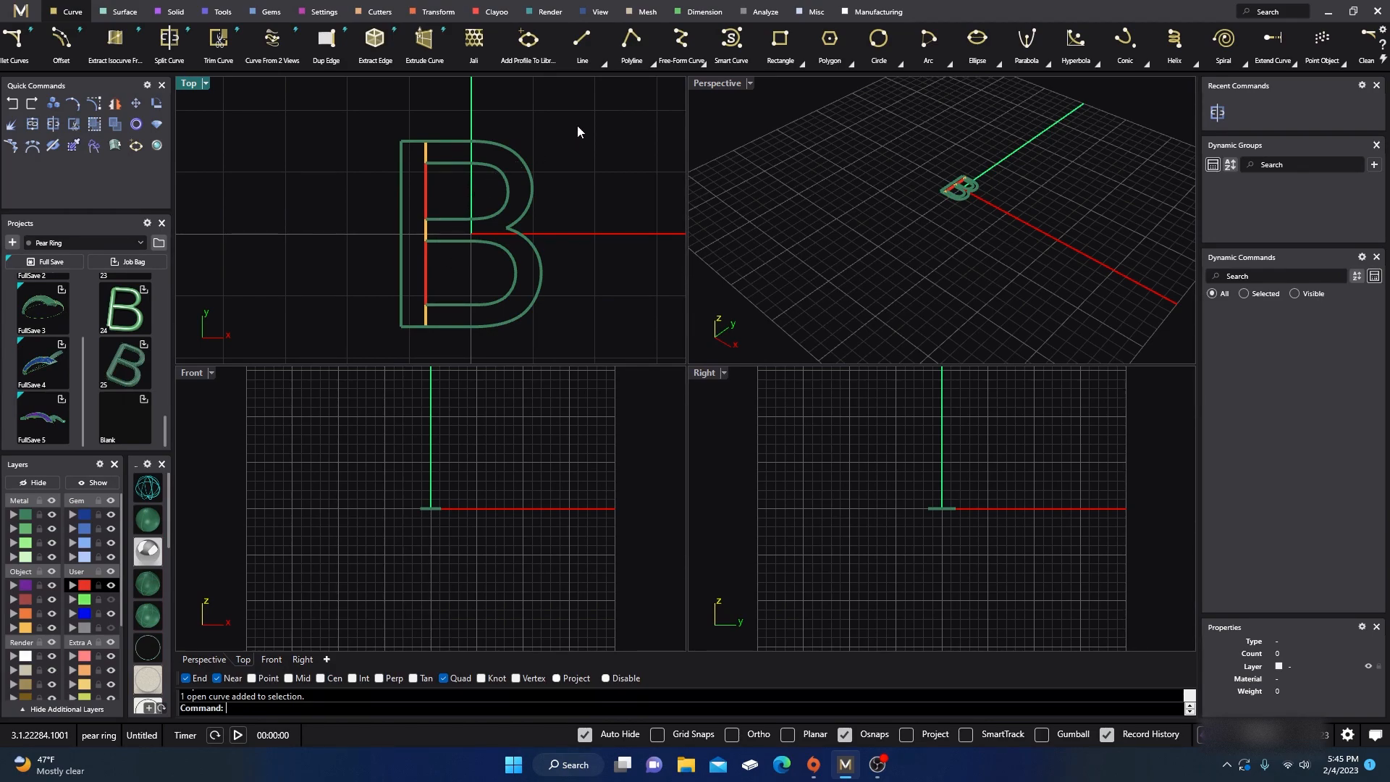
- Draw a two-point circle on the Creation layer, spanning the inner and outer curves of the B's top stroke beside the vertical line
left_click(900, 63)
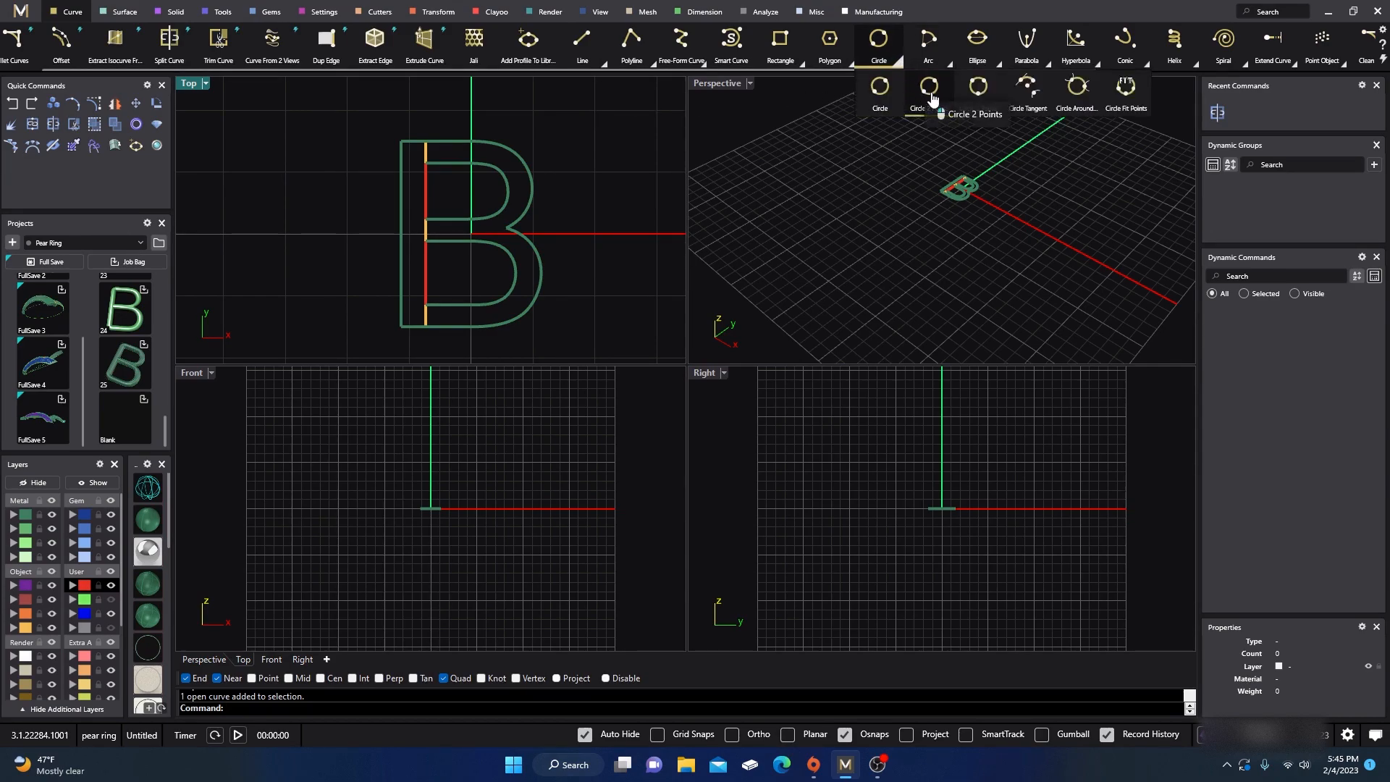
left_click(930, 91)
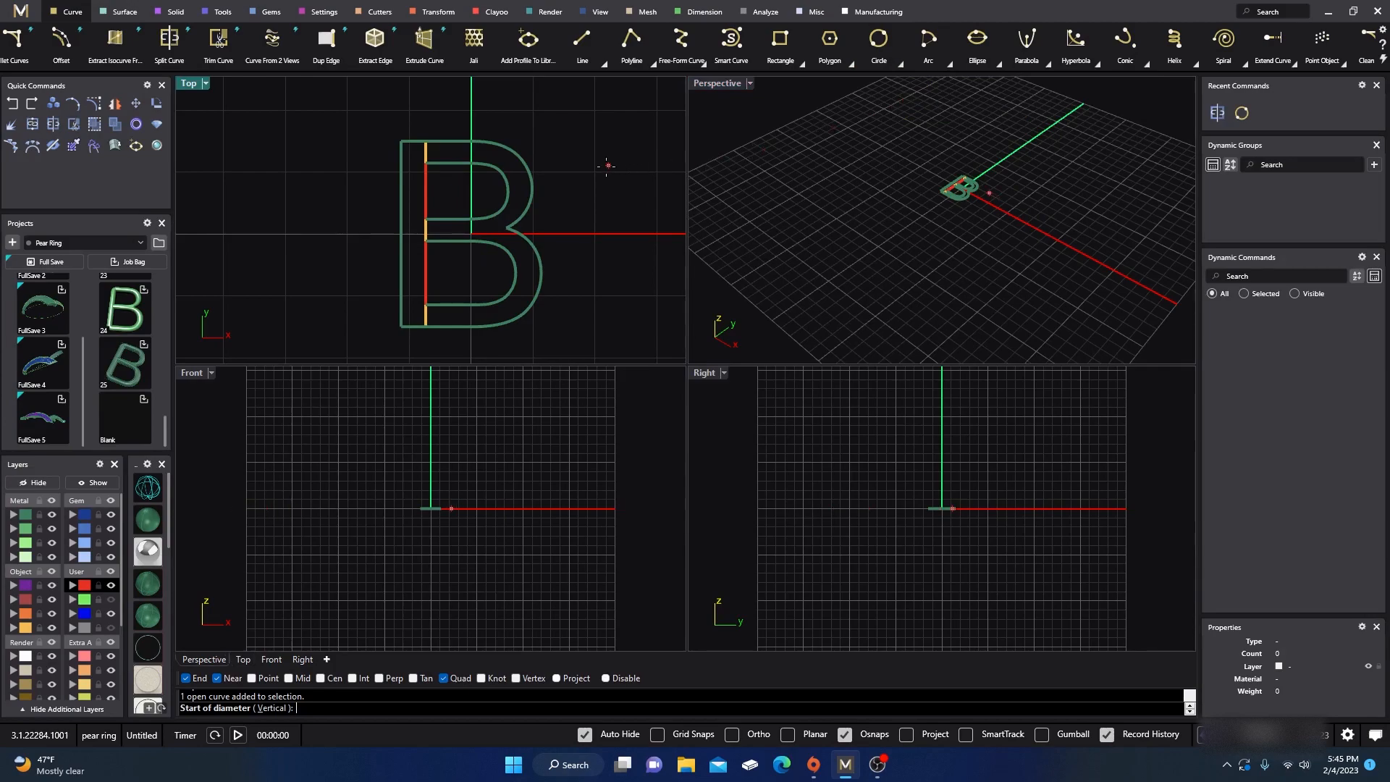
scroll(425, 162, "up", 2)
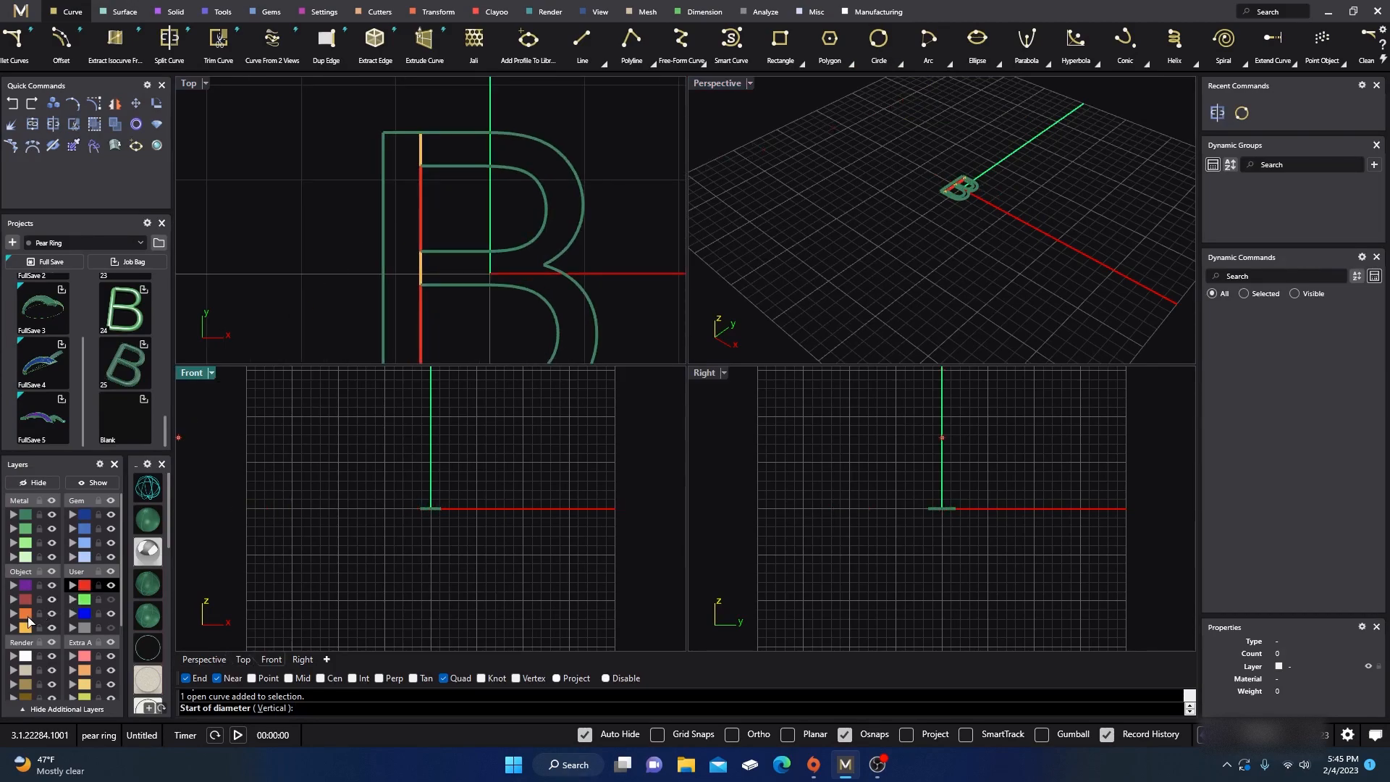
left_click(26, 629)
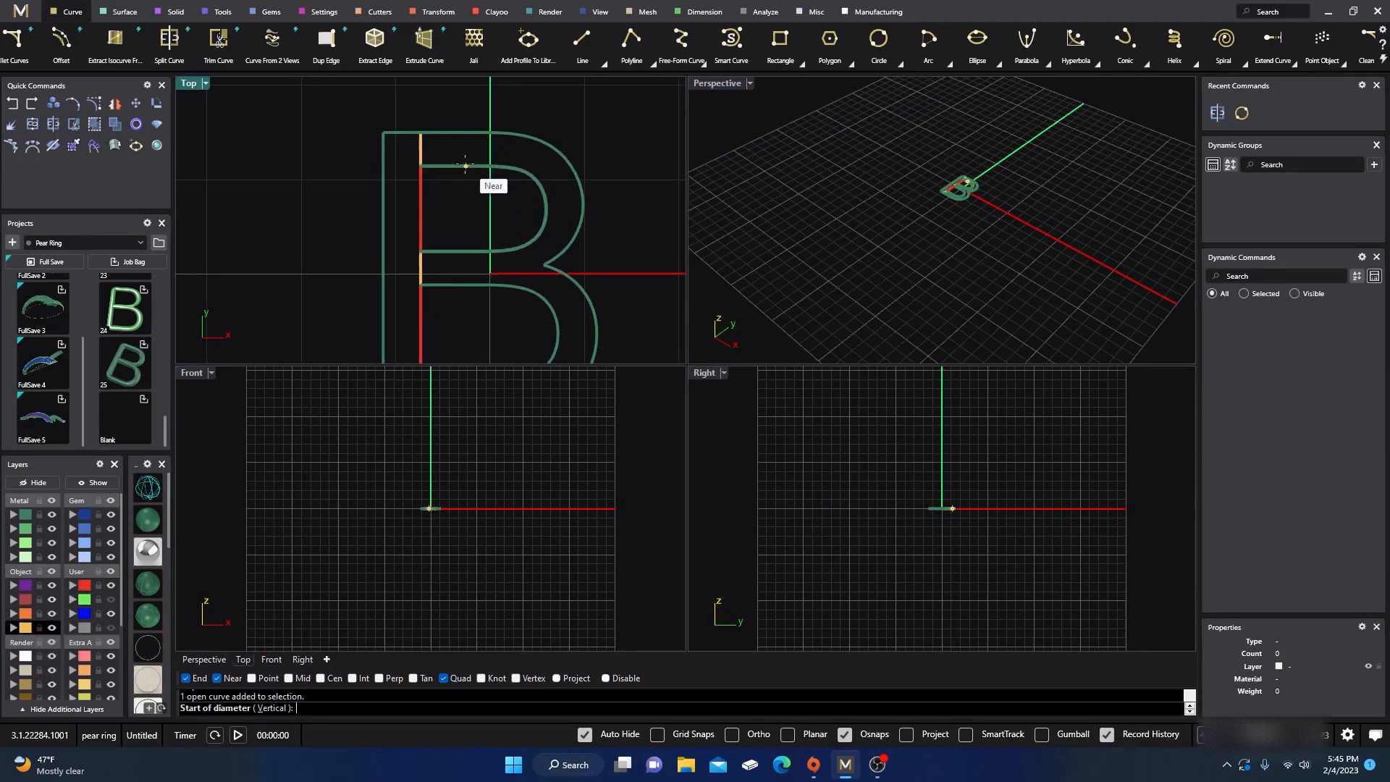
scroll(487, 186, "up", 2)
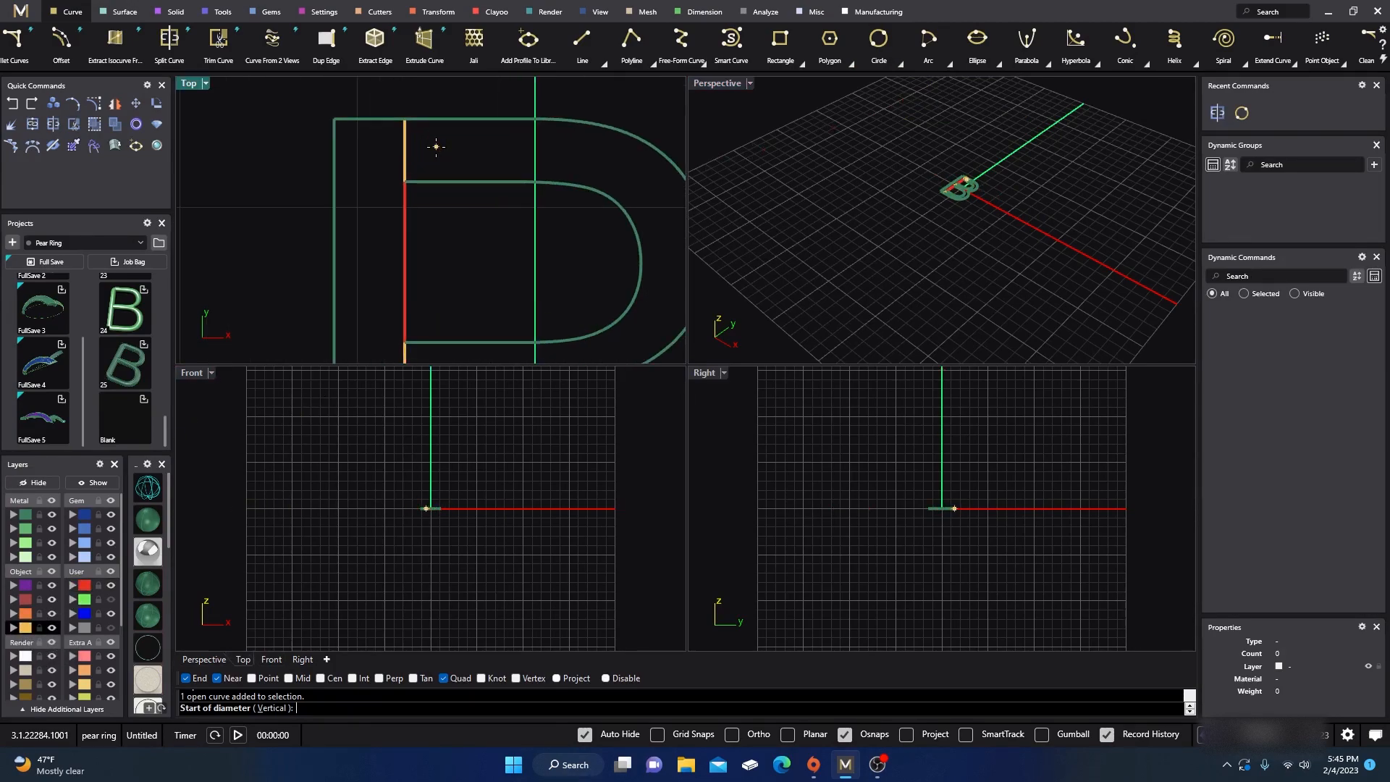
left_click(418, 181)
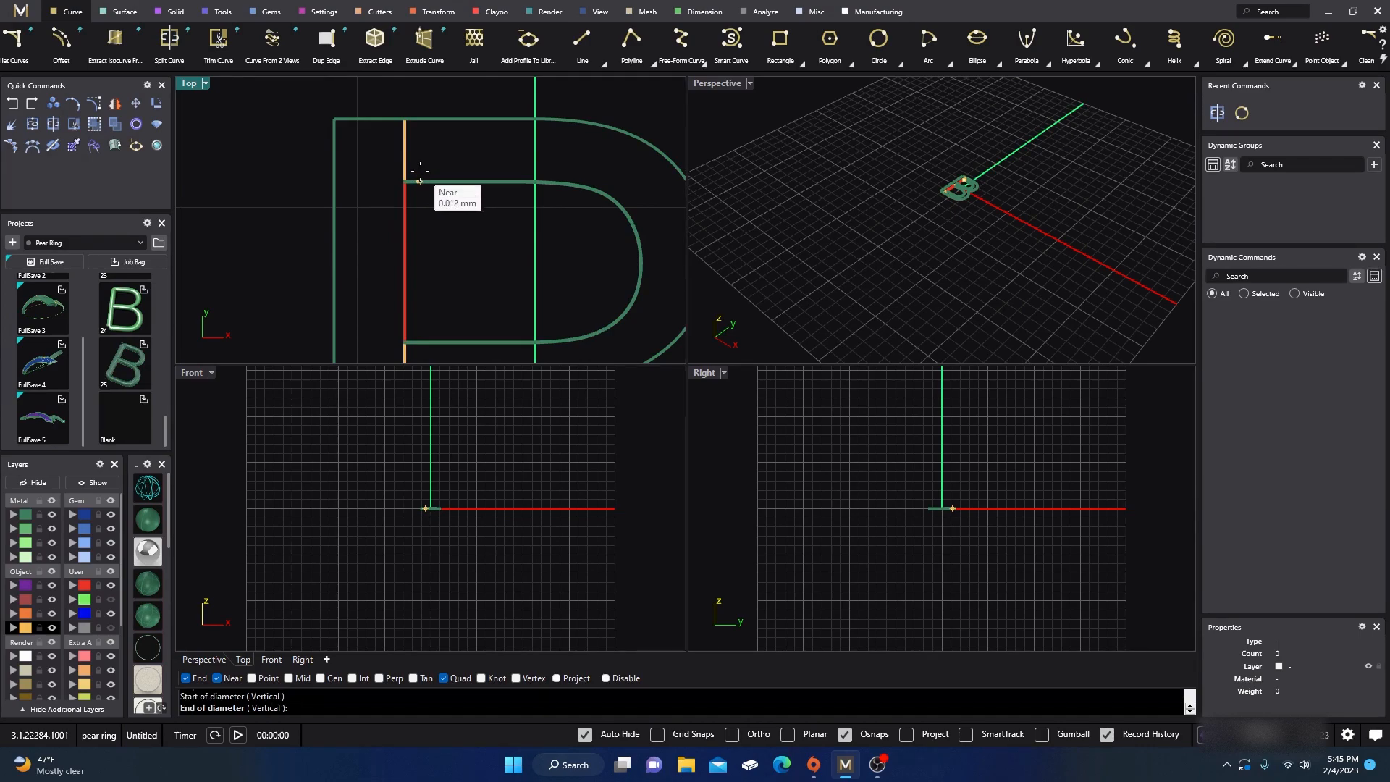
left_click(427, 118)
- Copy the circle onto the B's middle and bottom strokes beside the vertical dividing line
scroll(434, 193, "down", 2)
scroll(436, 243, "up", 3)
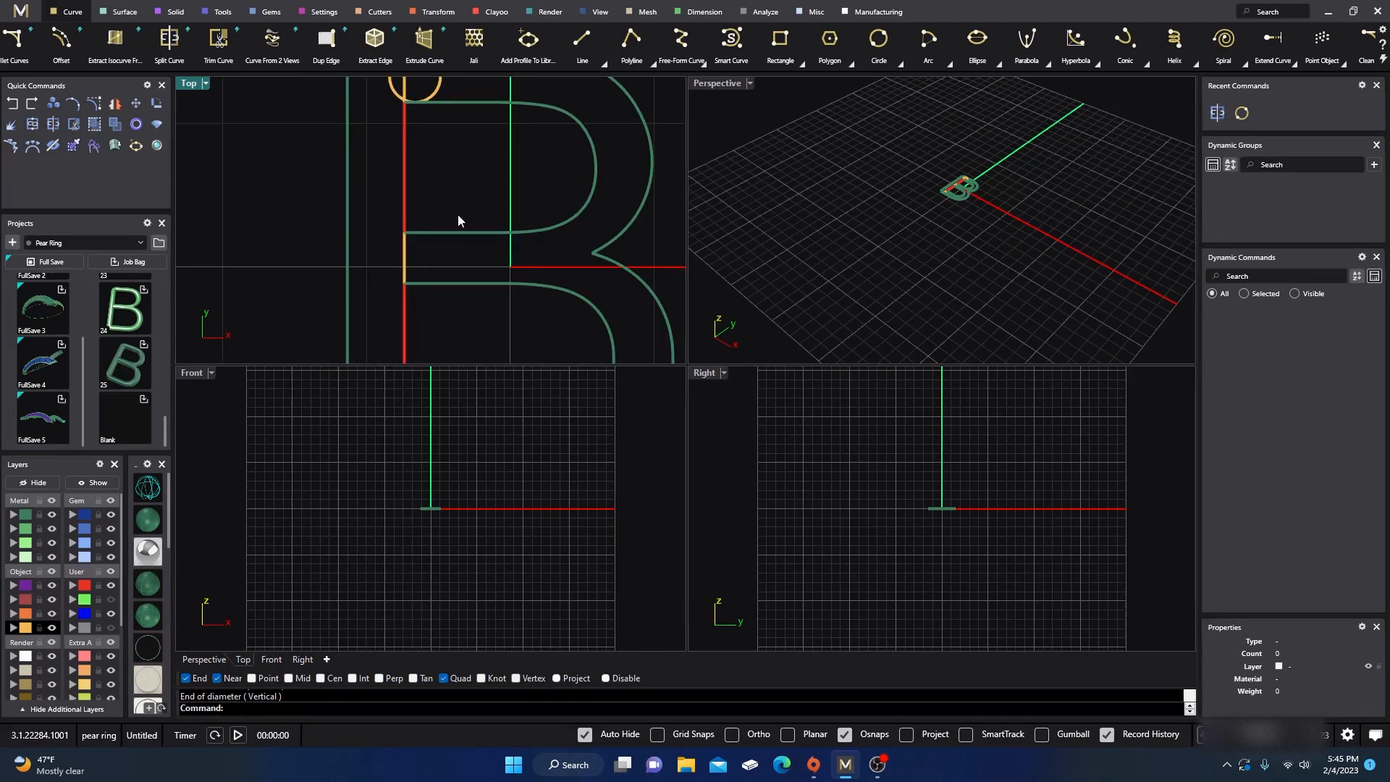
scroll(458, 181, "down", 2)
left_click(448, 124)
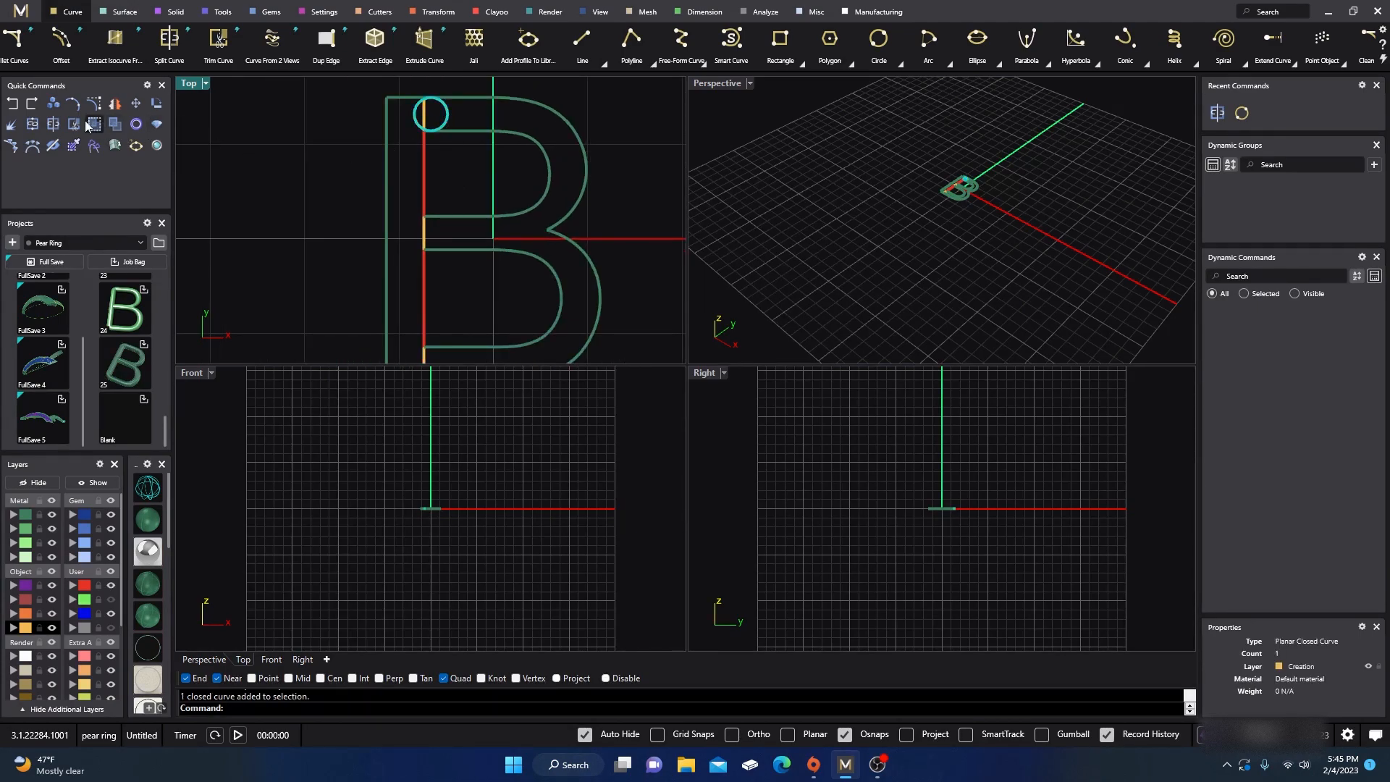
left_click(52, 103)
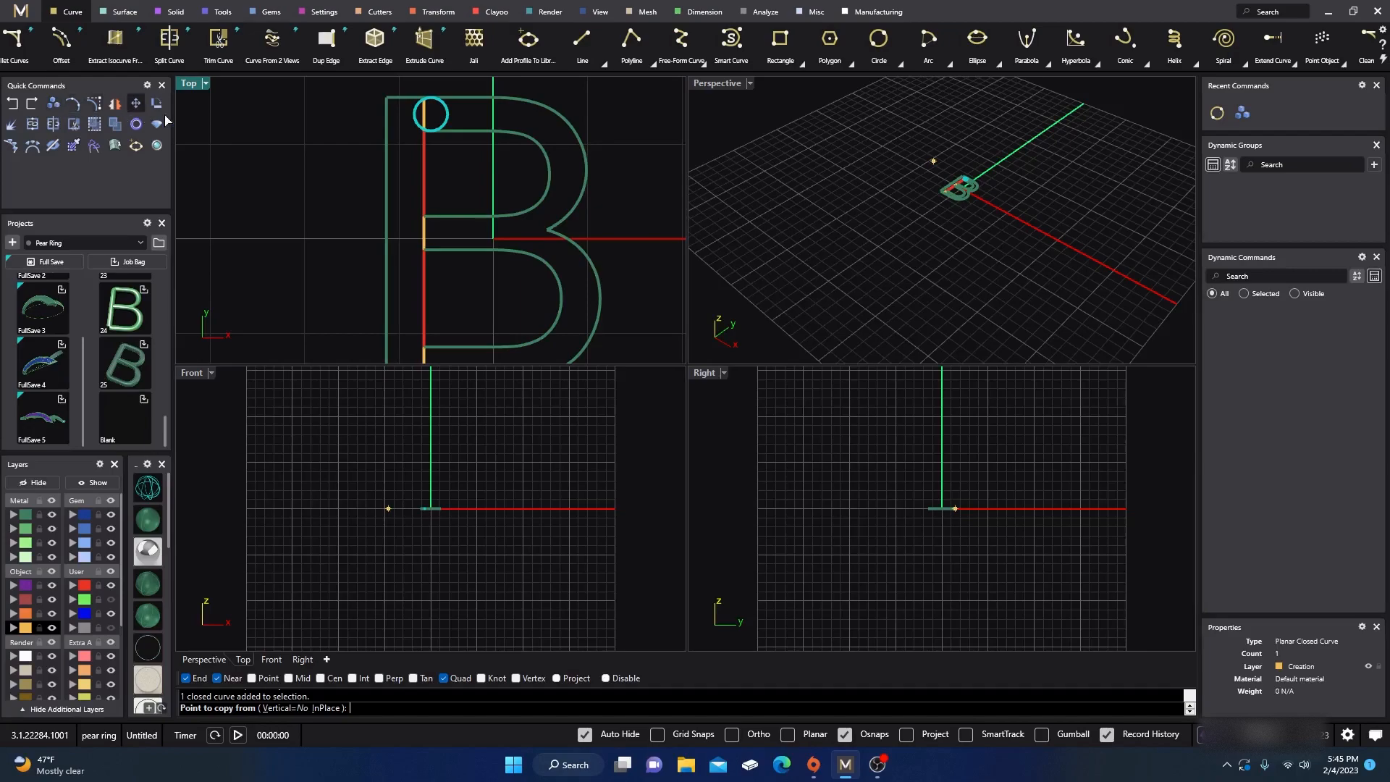
left_click(431, 131)
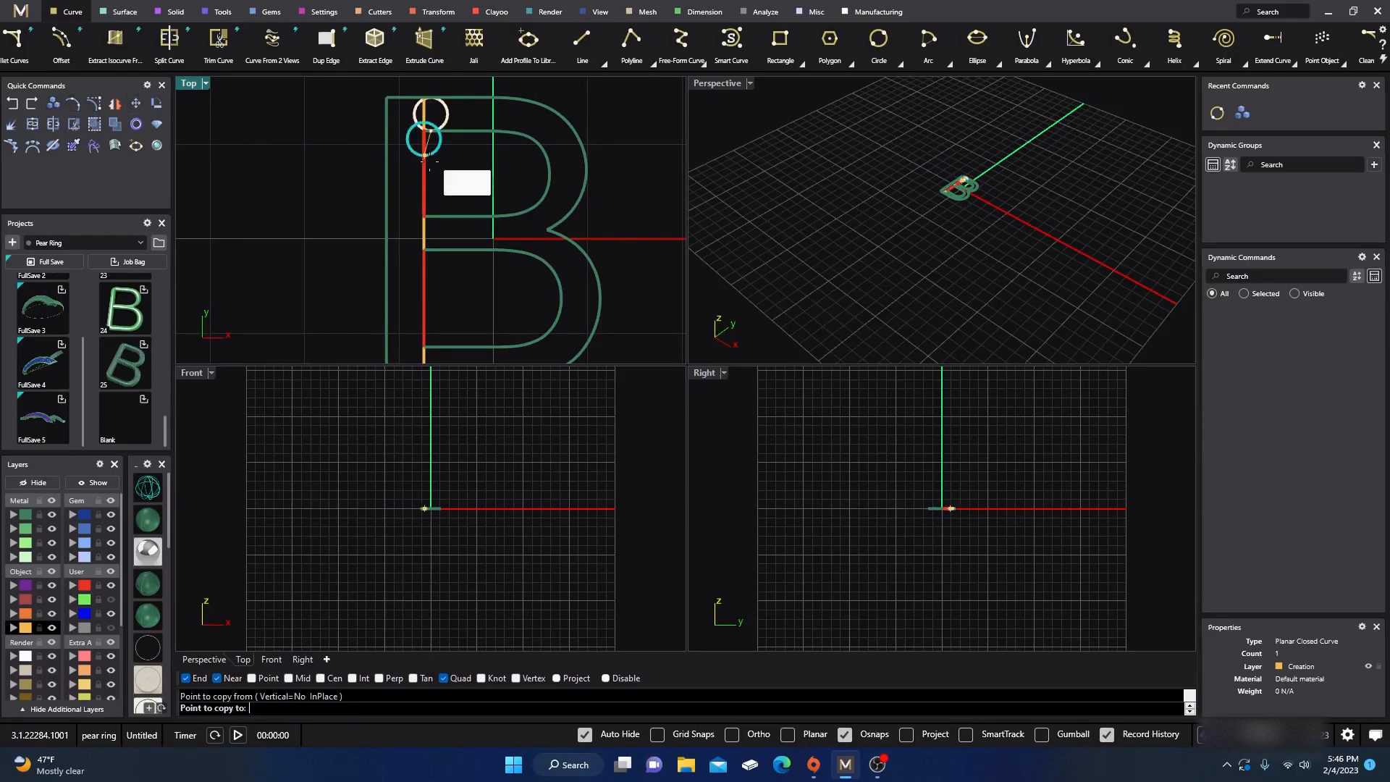
left_click(431, 249)
scroll(438, 265, "down", 2)
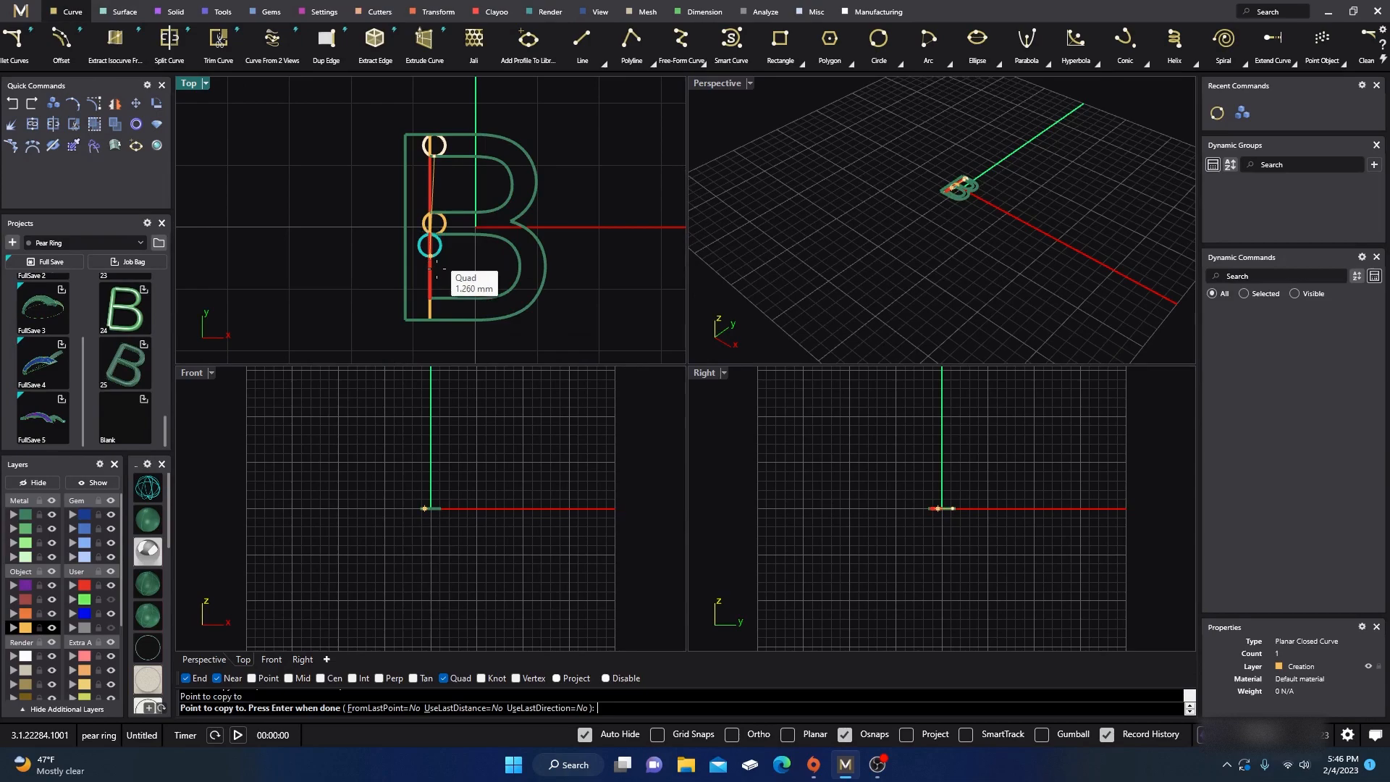
left_click(442, 322)
key("Return")
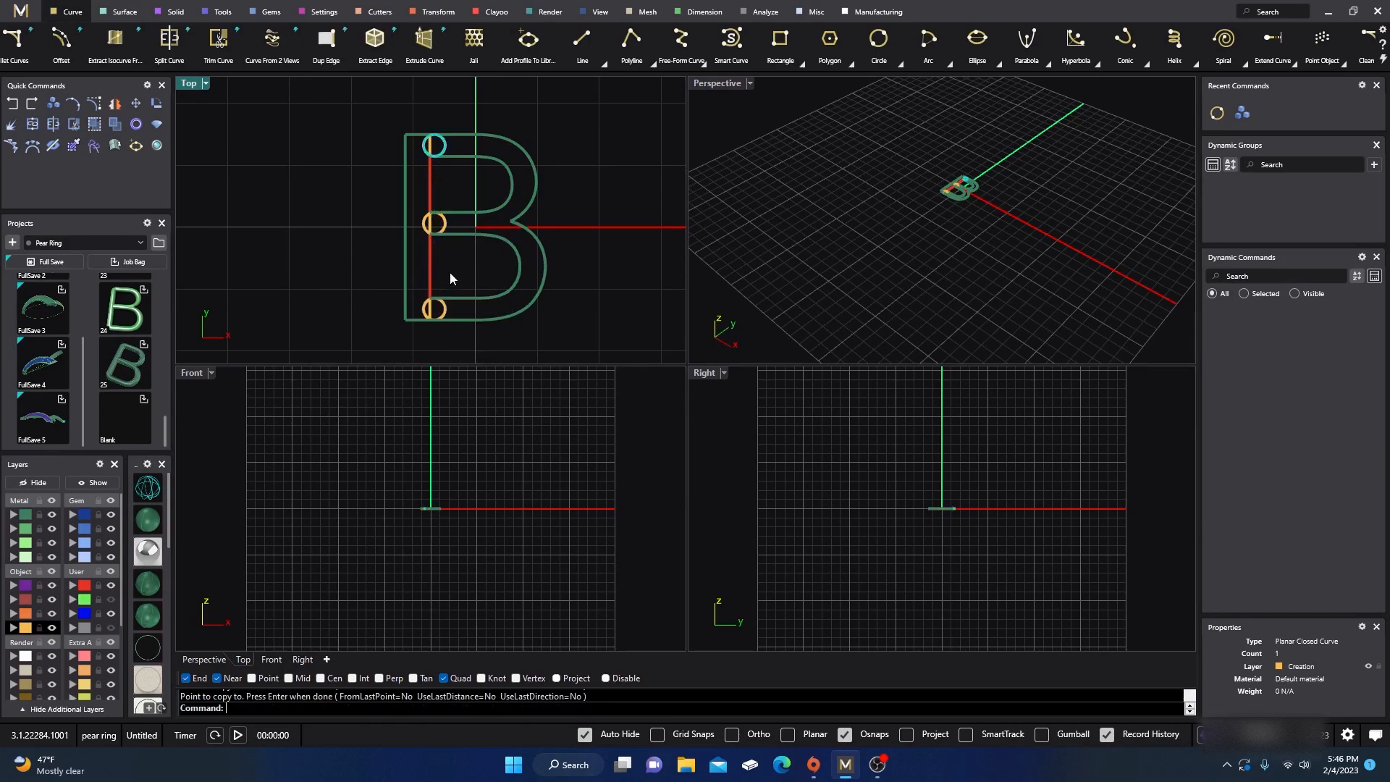
- Turn on the Gumball and rotate the three circles 90 degrees so they stand upright, accepting the break in history
left_click(404, 107)
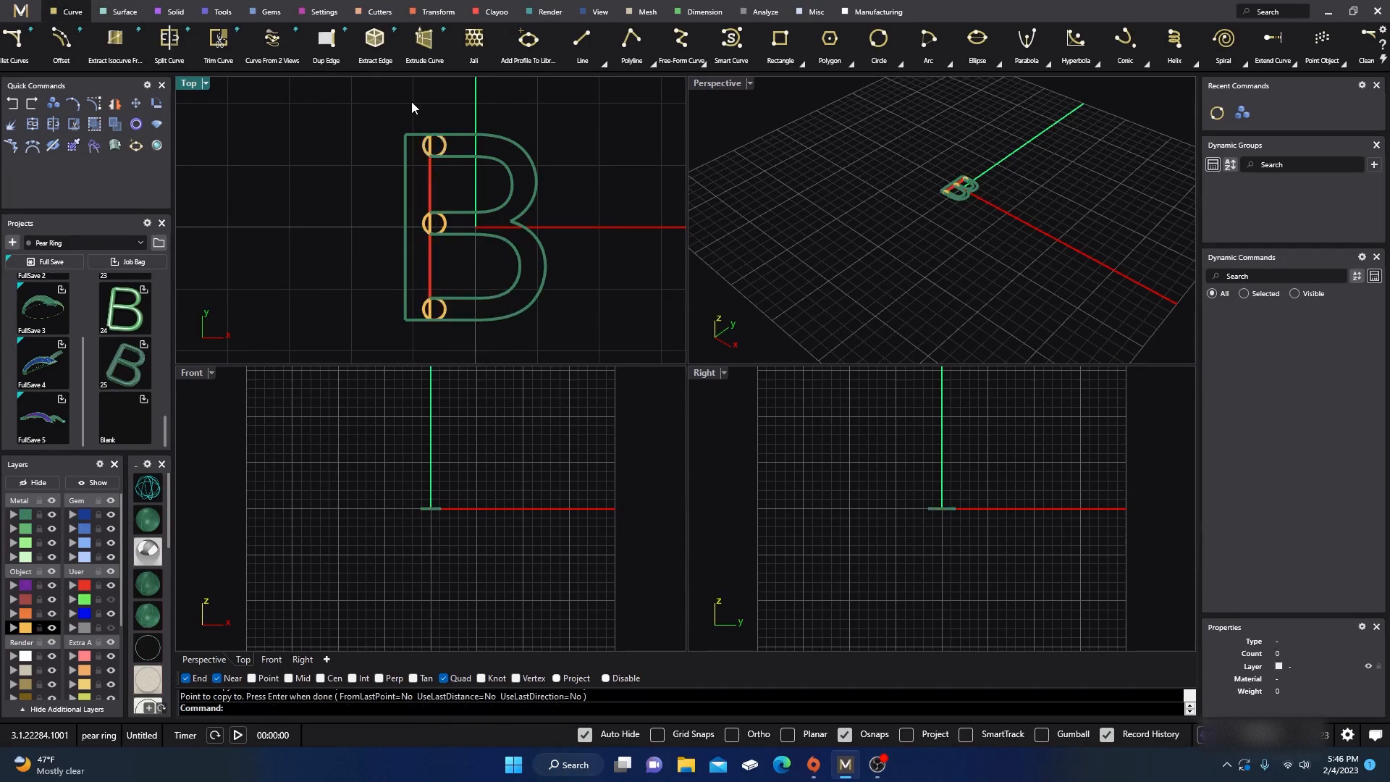
left_click(443, 150)
left_click(446, 224, "shift")
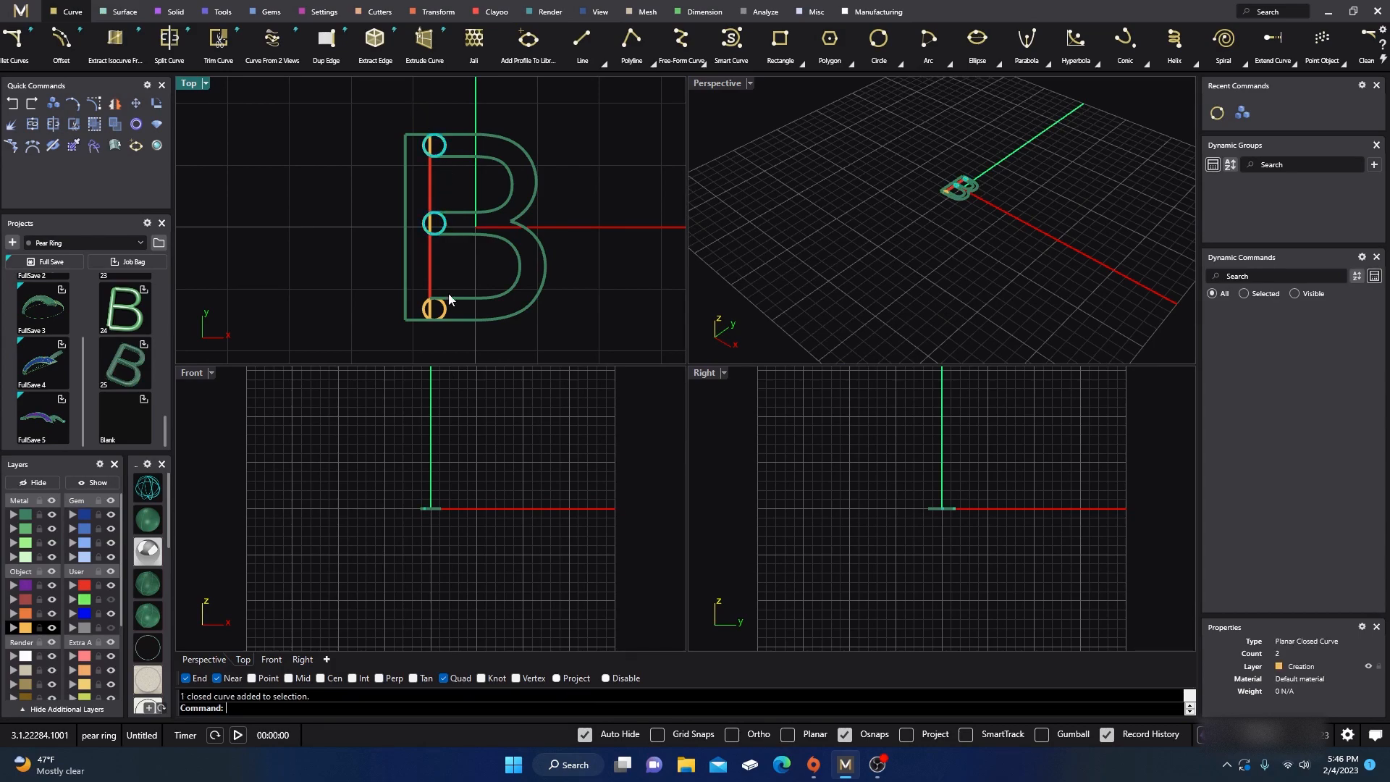
left_click(449, 312, "shift")
left_click(1041, 735)
left_click(914, 562)
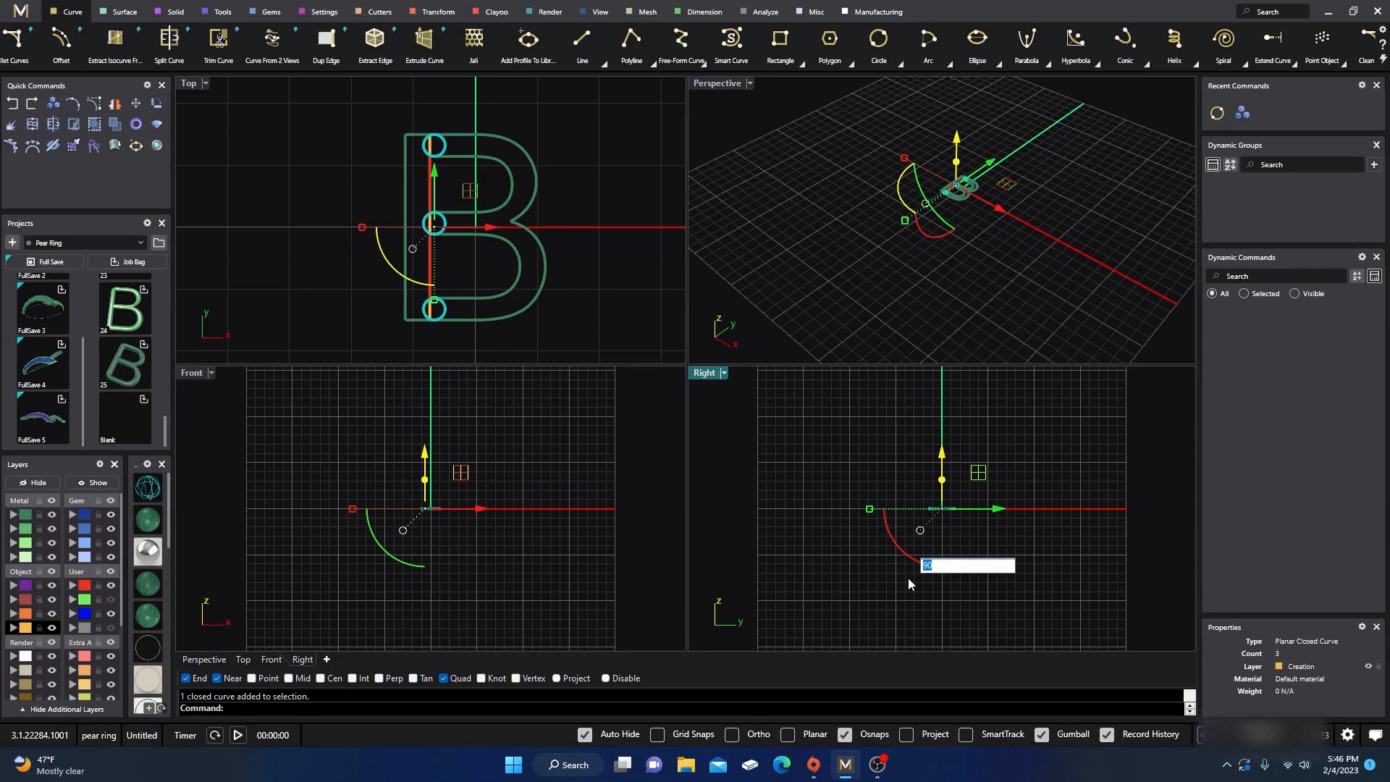
left_click(394, 561)
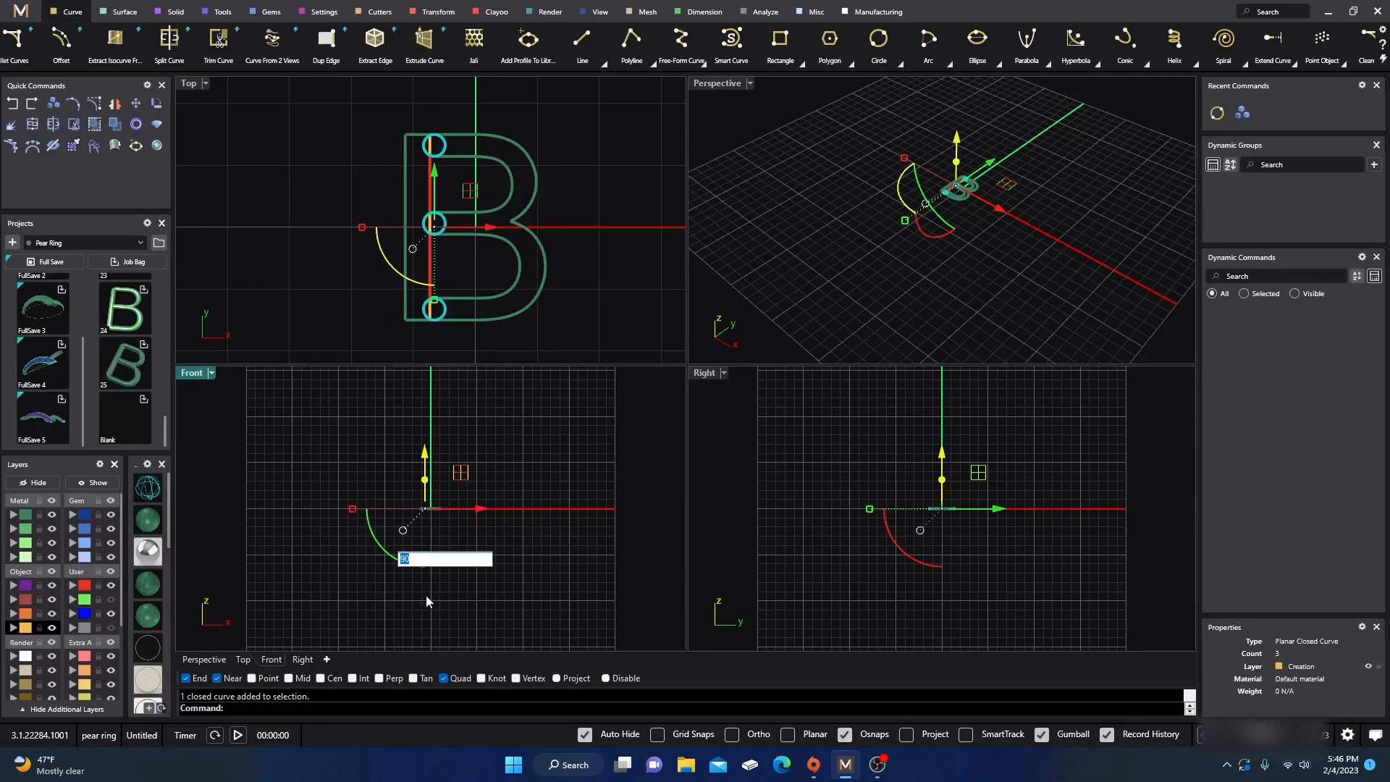
key("Return")
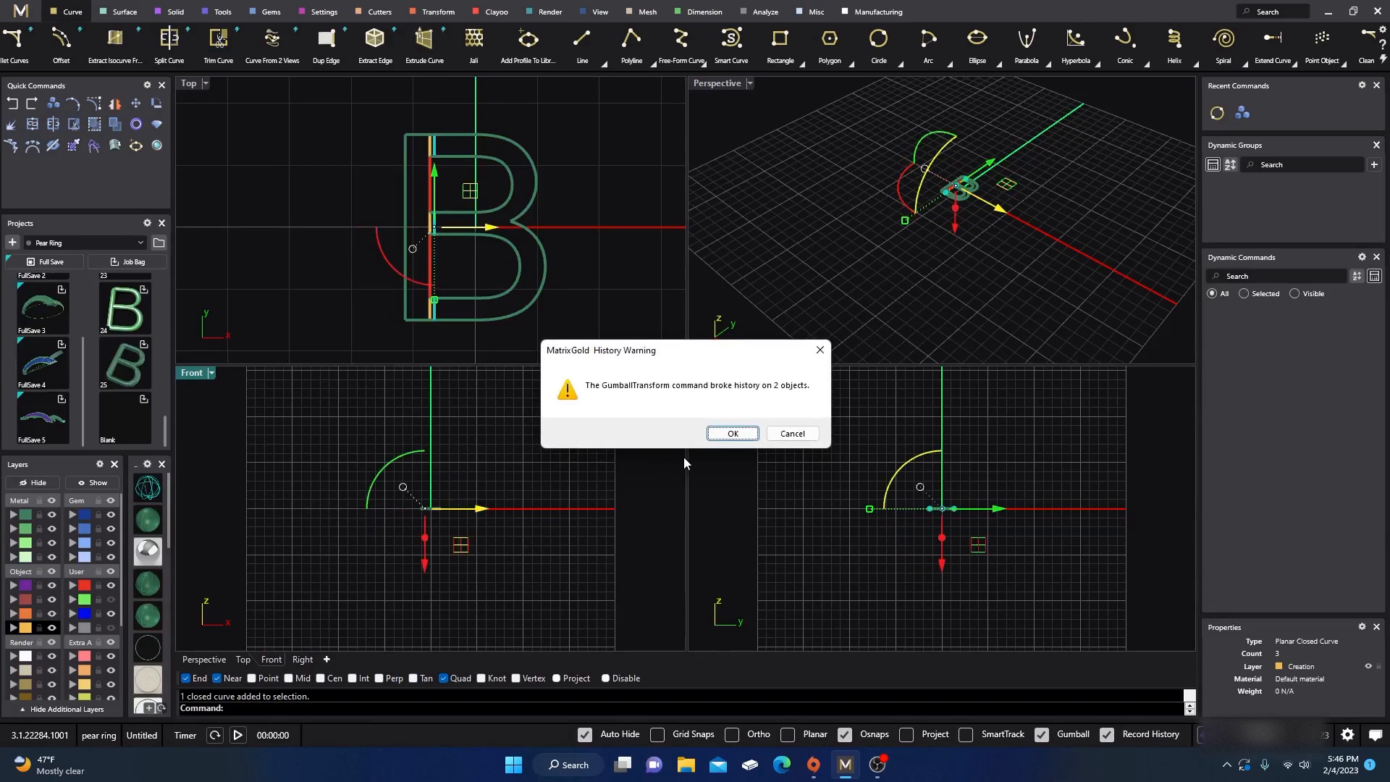
left_click(733, 432)
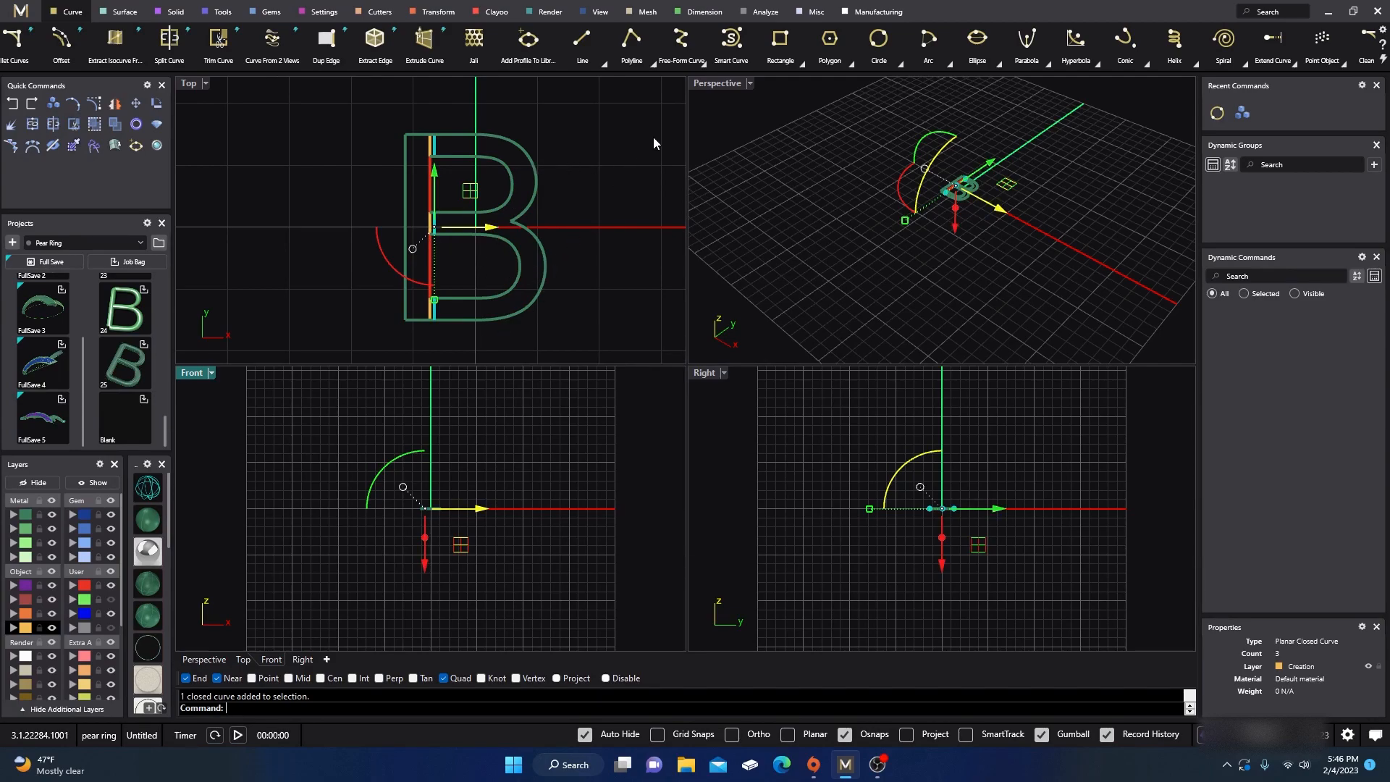
- Orient the top circle by two points with copying and 3D scaling, using its opposite side quadrants as reference points
double_click(715, 85)
right_click_drag(637, 275, 743, 390)
scroll(742, 389, "up", 8)
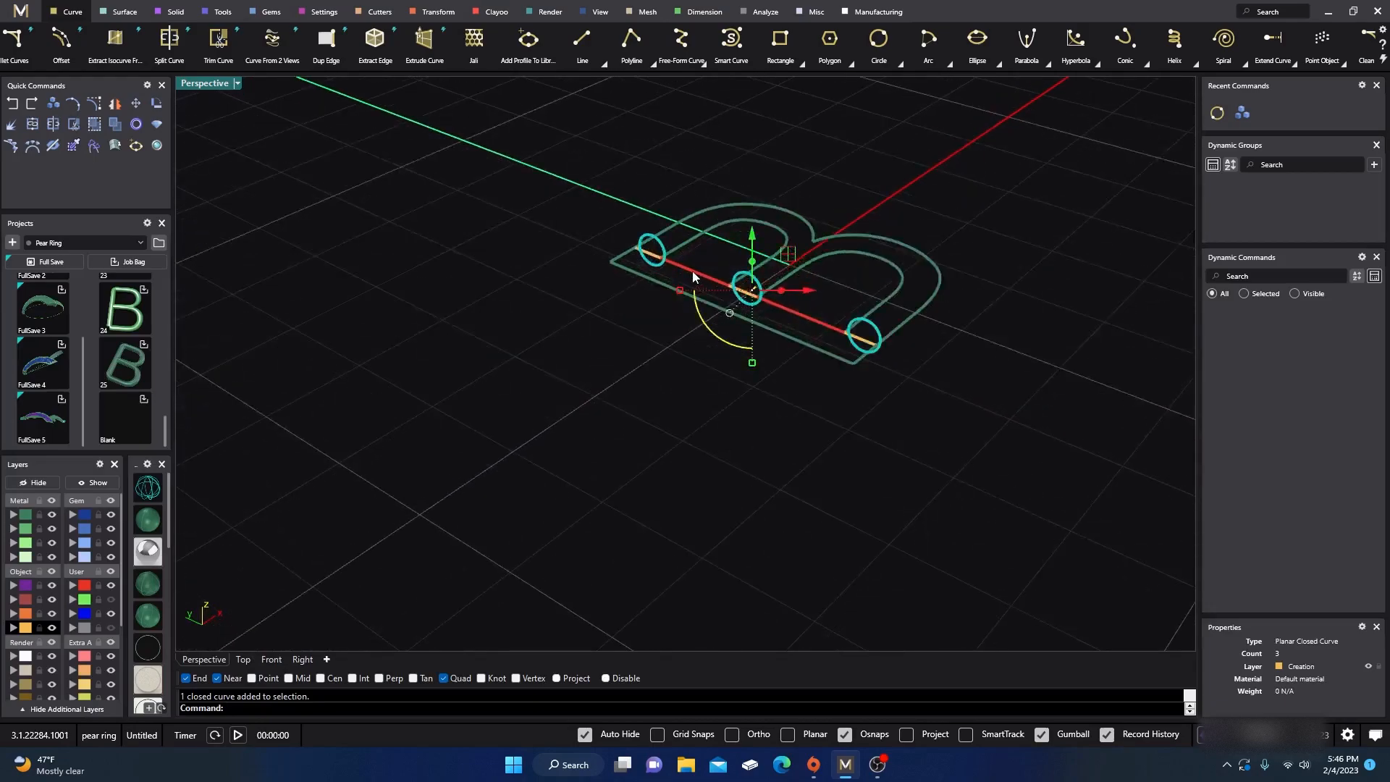
left_click(527, 303)
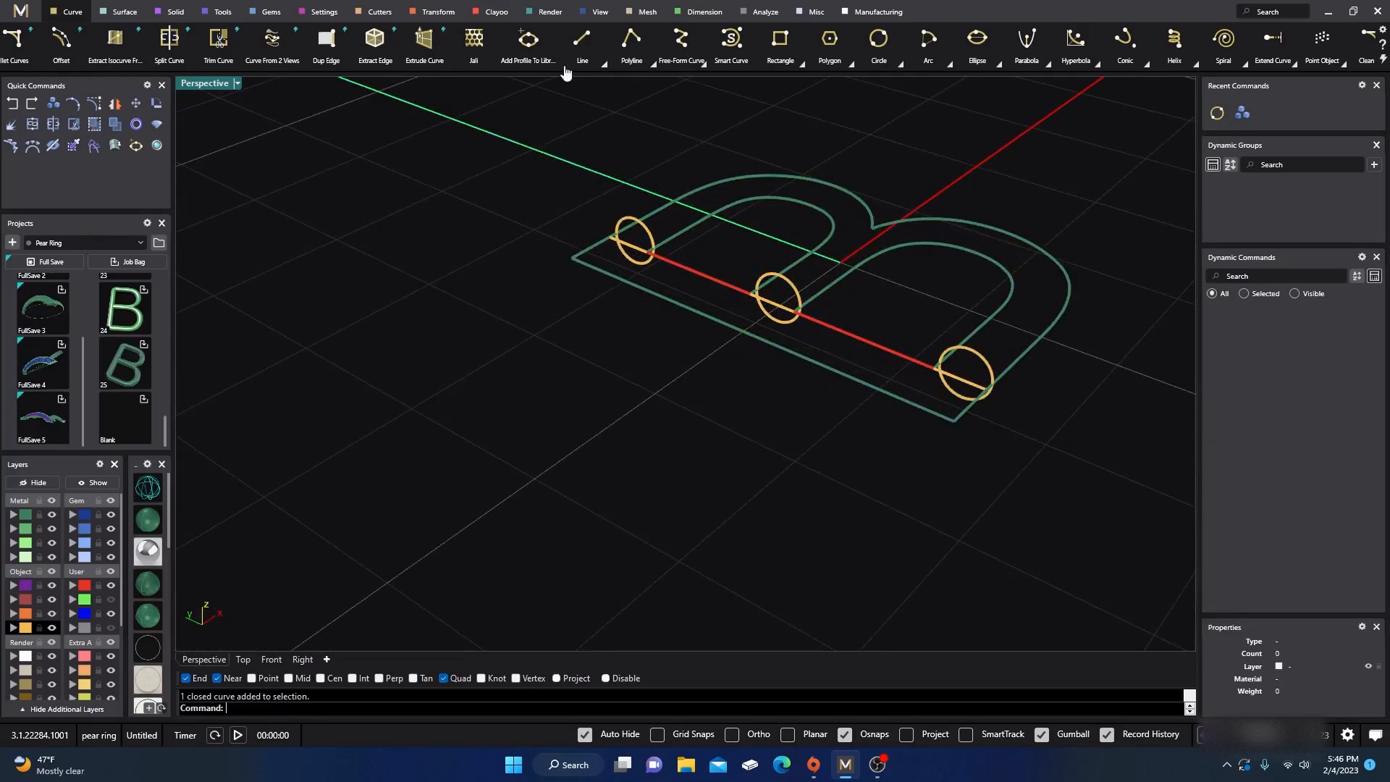
left_click(446, 13)
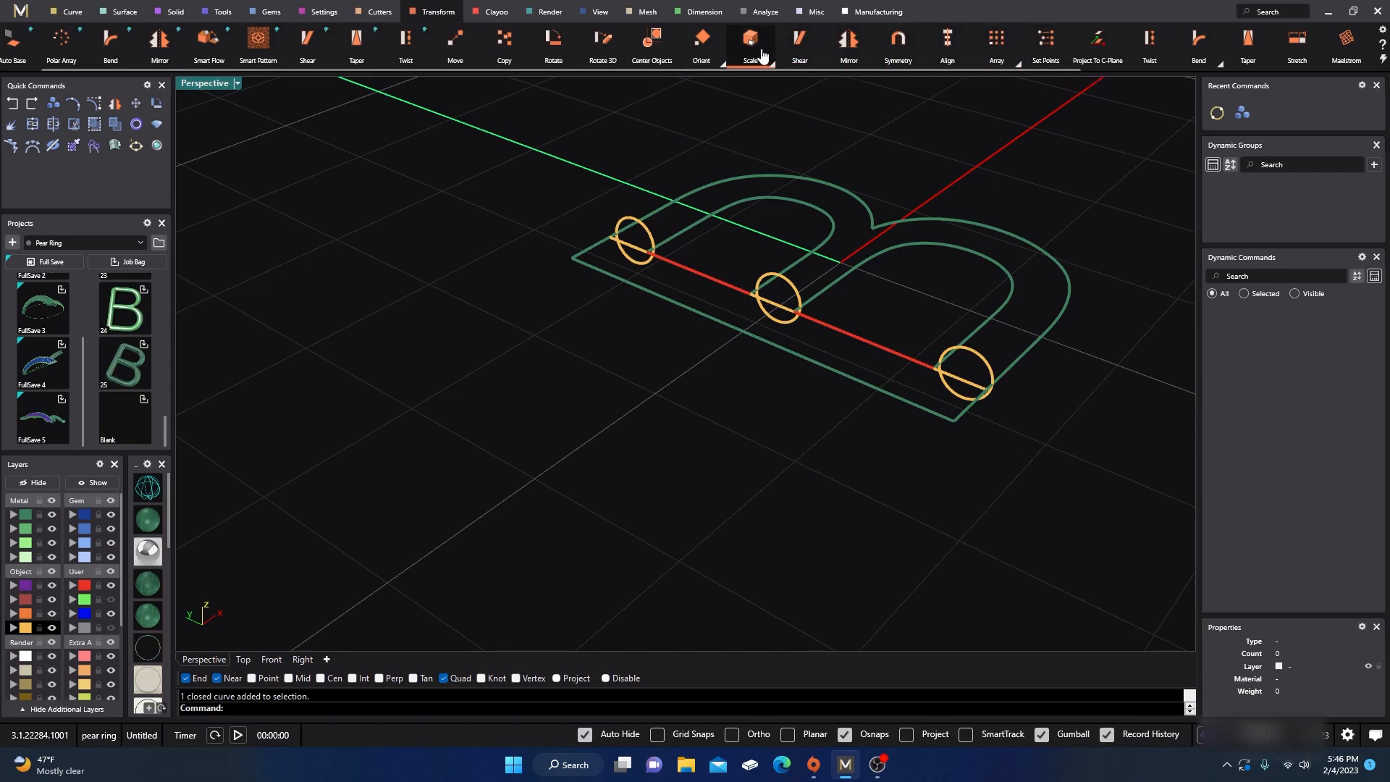
left_click(721, 64)
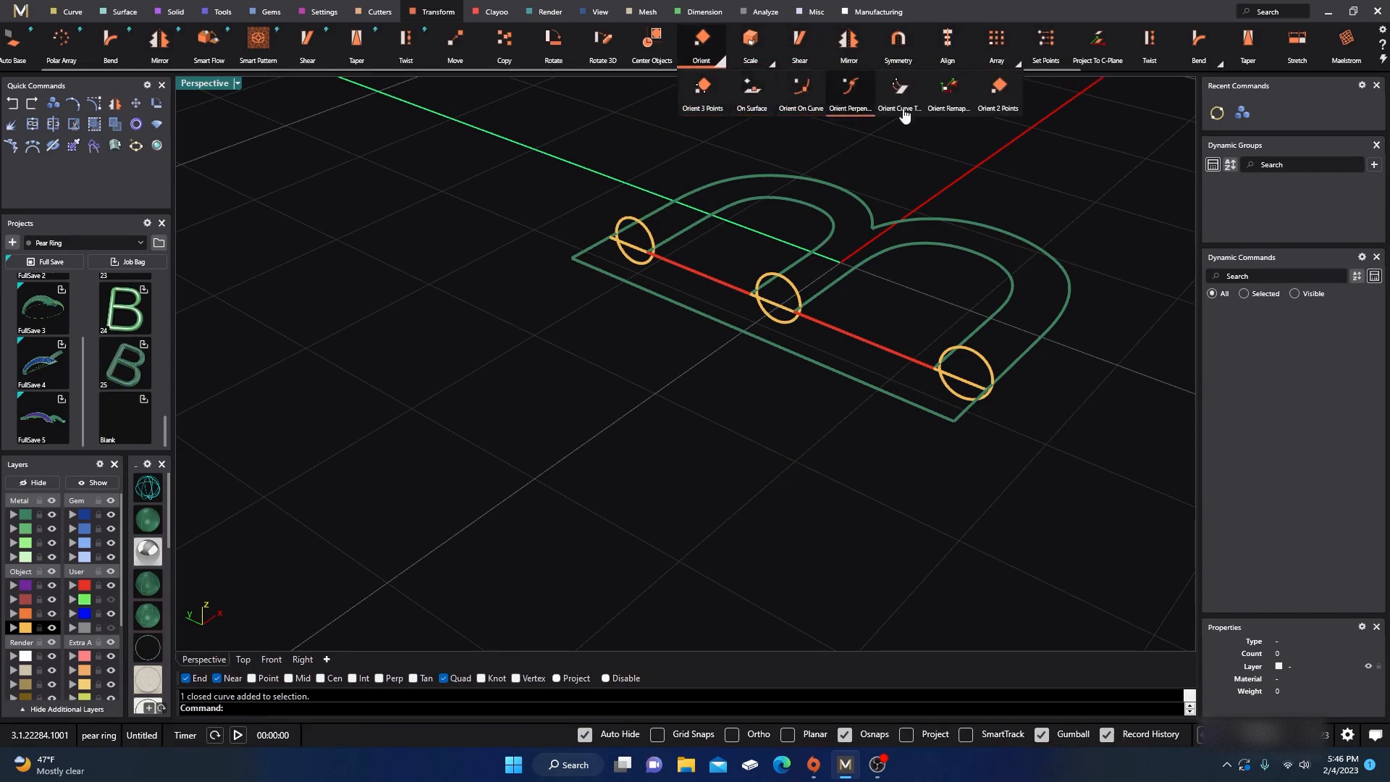
left_click(999, 90)
scroll(621, 246, "up", 3)
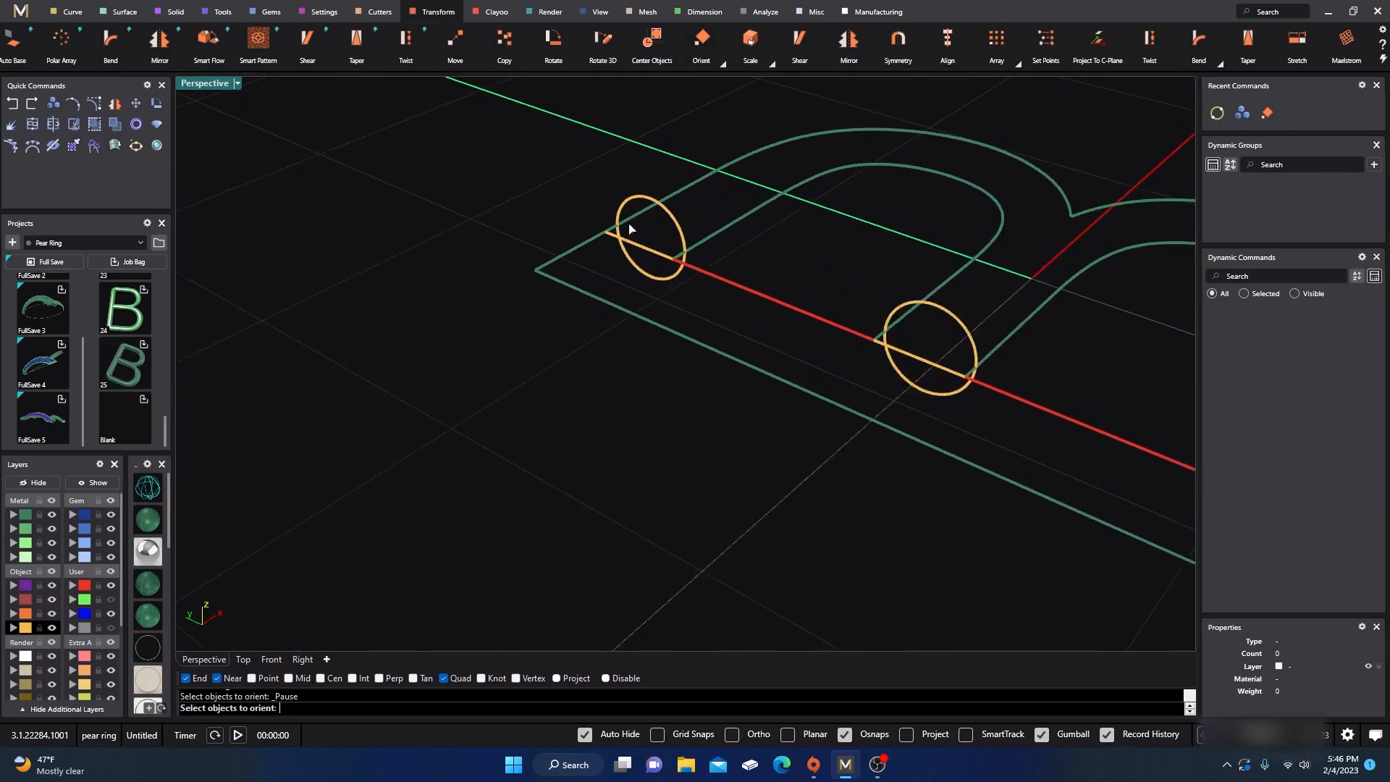
left_click(679, 215)
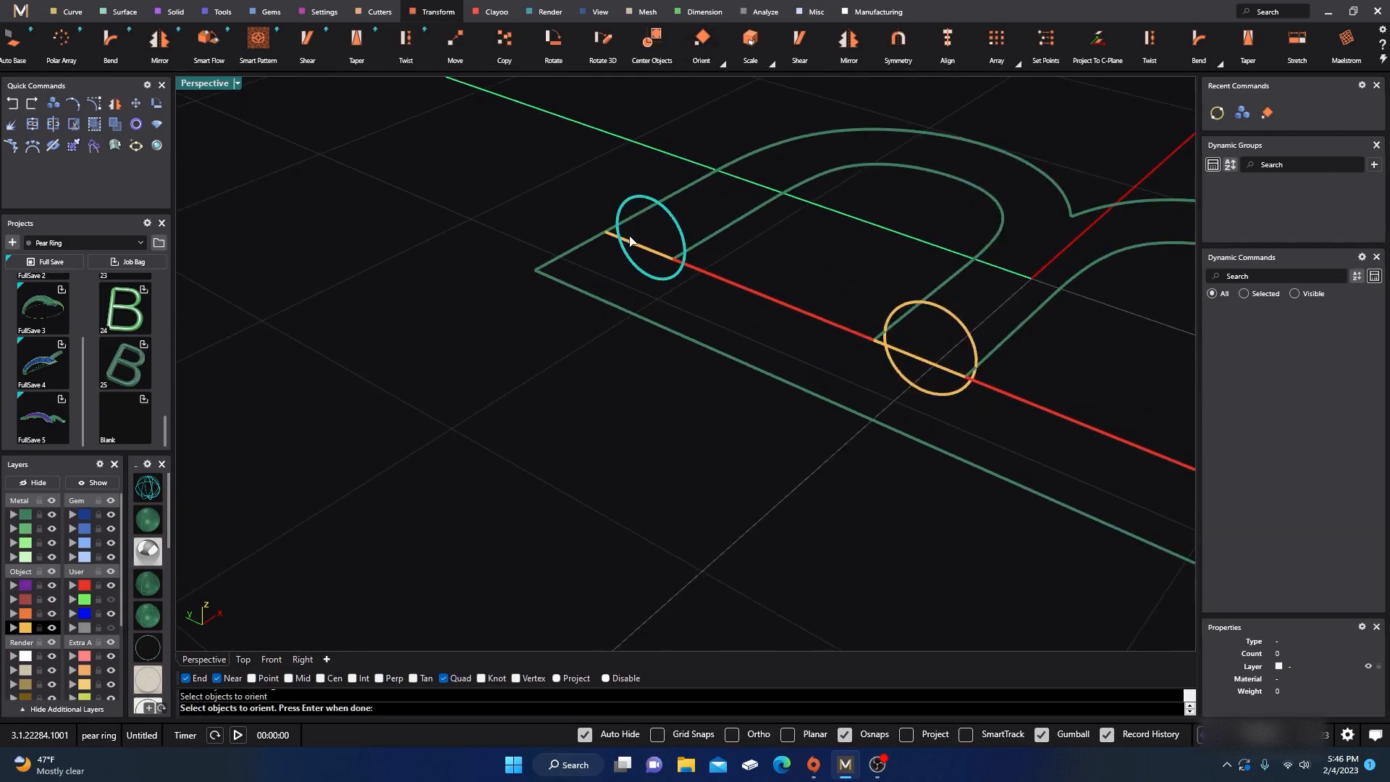
key("Return")
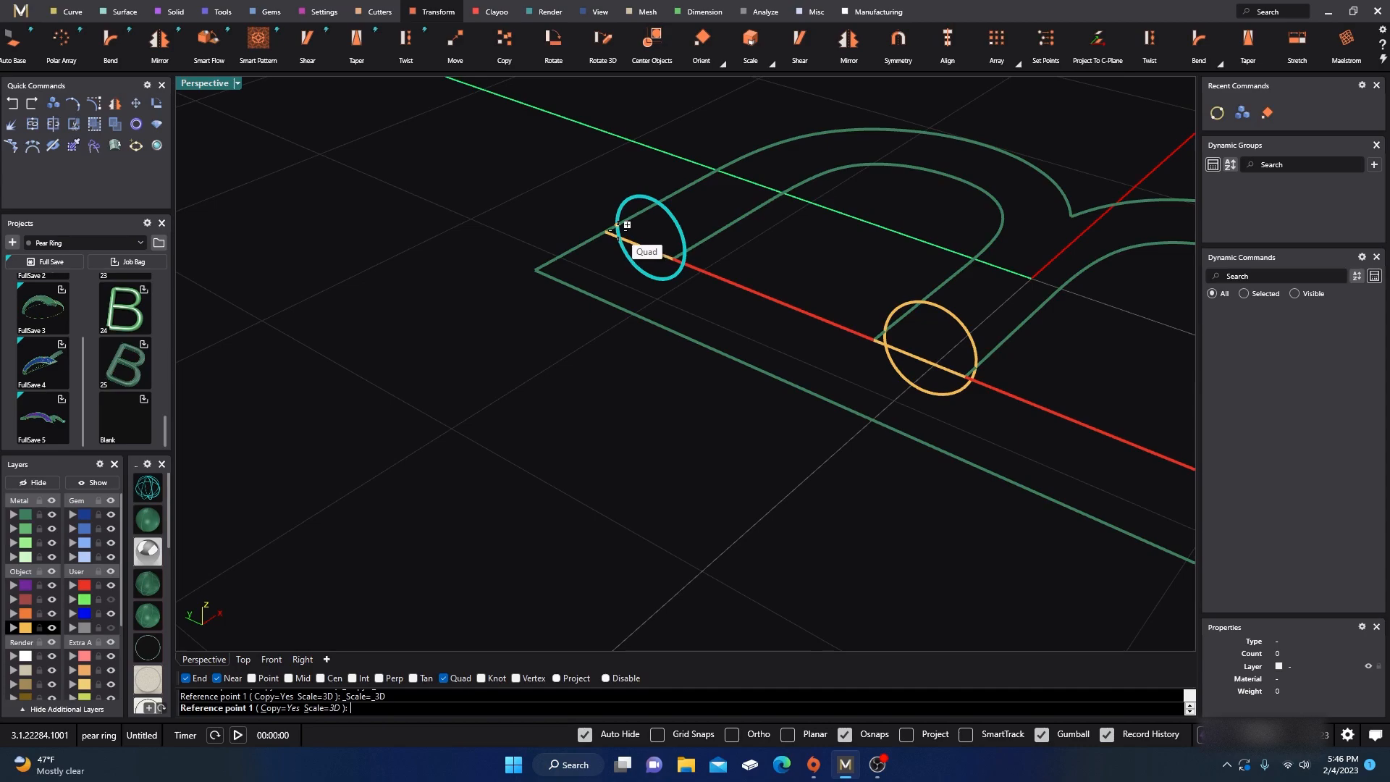
left_click(618, 227)
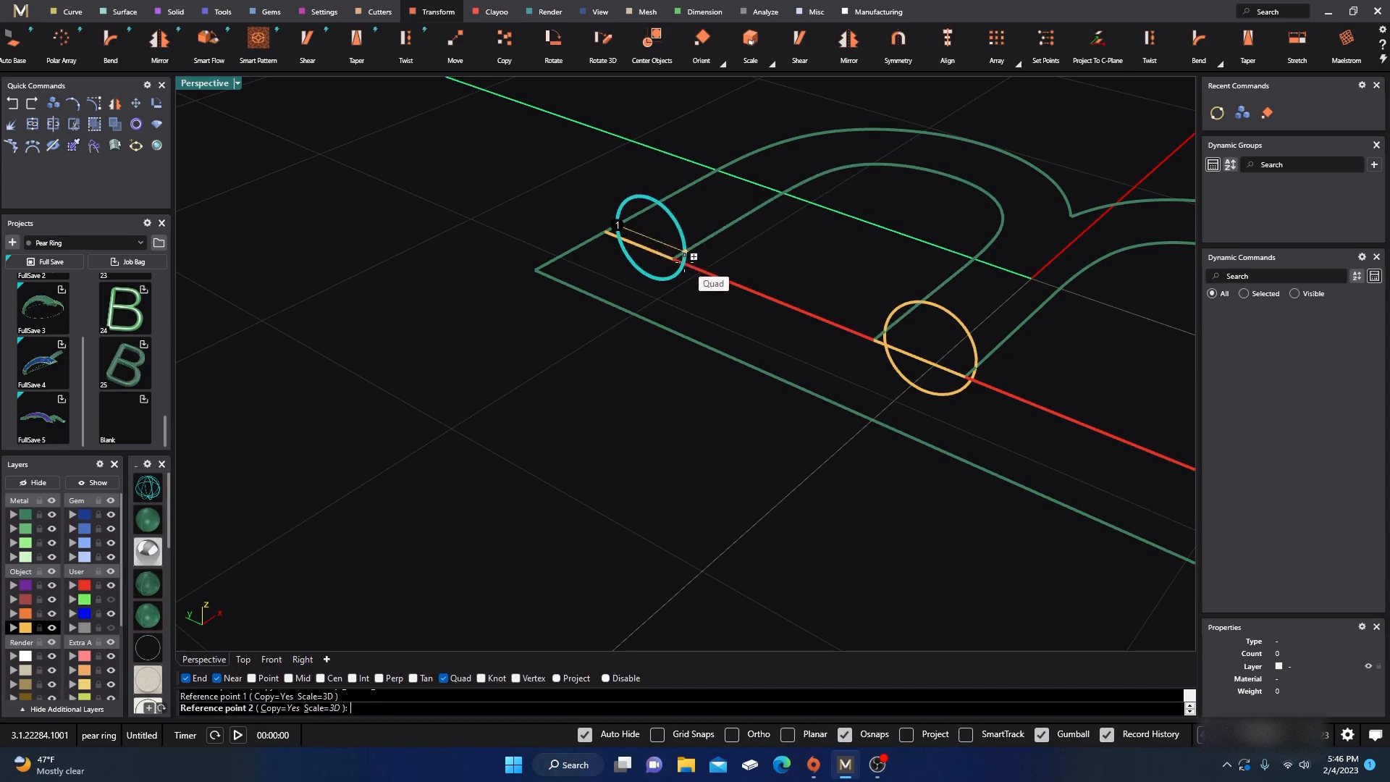
left_click(685, 257)
- Place a scaled copy of the circle across the upper bowl, from its outer curve just above the notch to its inner curve
right_click_drag(685, 258, 432, 421)
double_click(206, 84)
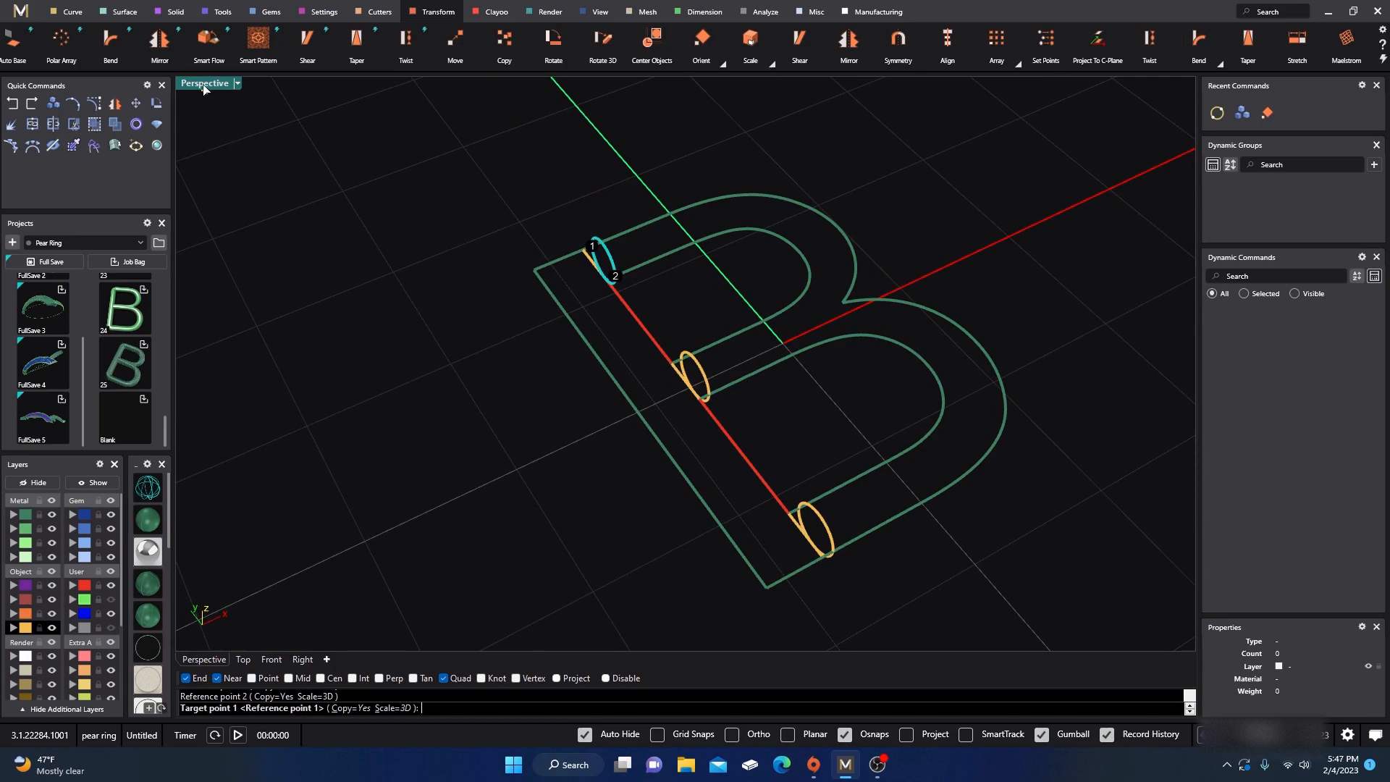
scroll(528, 232, "up", 5)
right_click_drag(506, 180, 395, 176)
scroll(1014, 181, "up", 3)
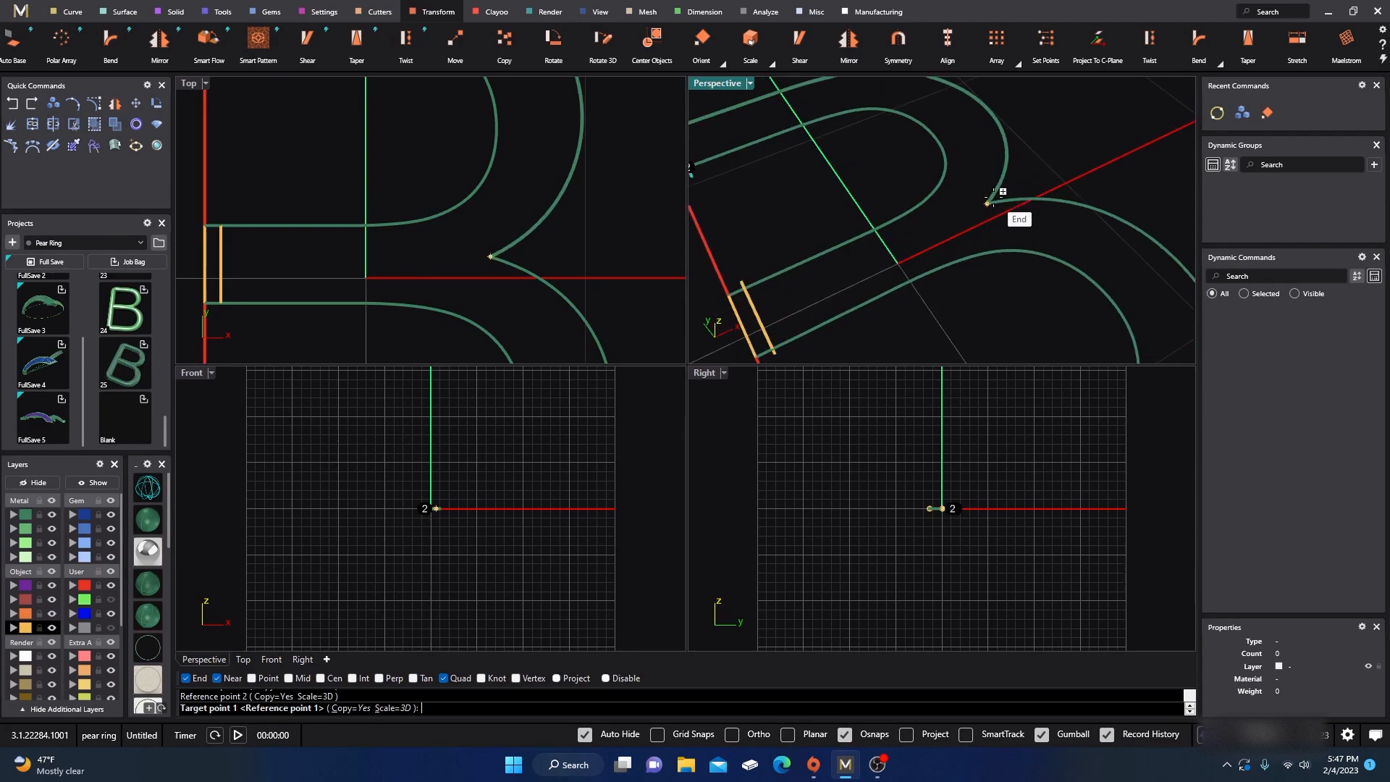
left_click(996, 190)
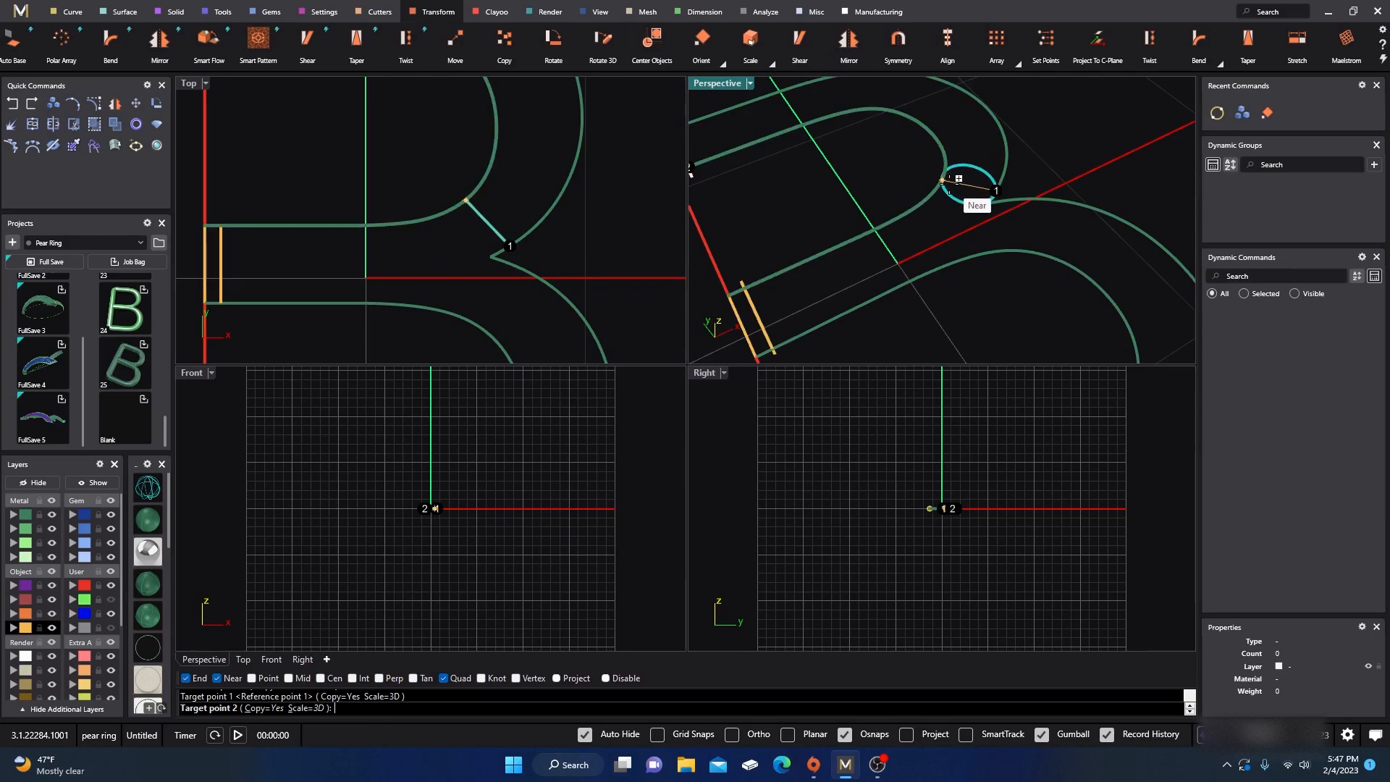
left_click(949, 181)
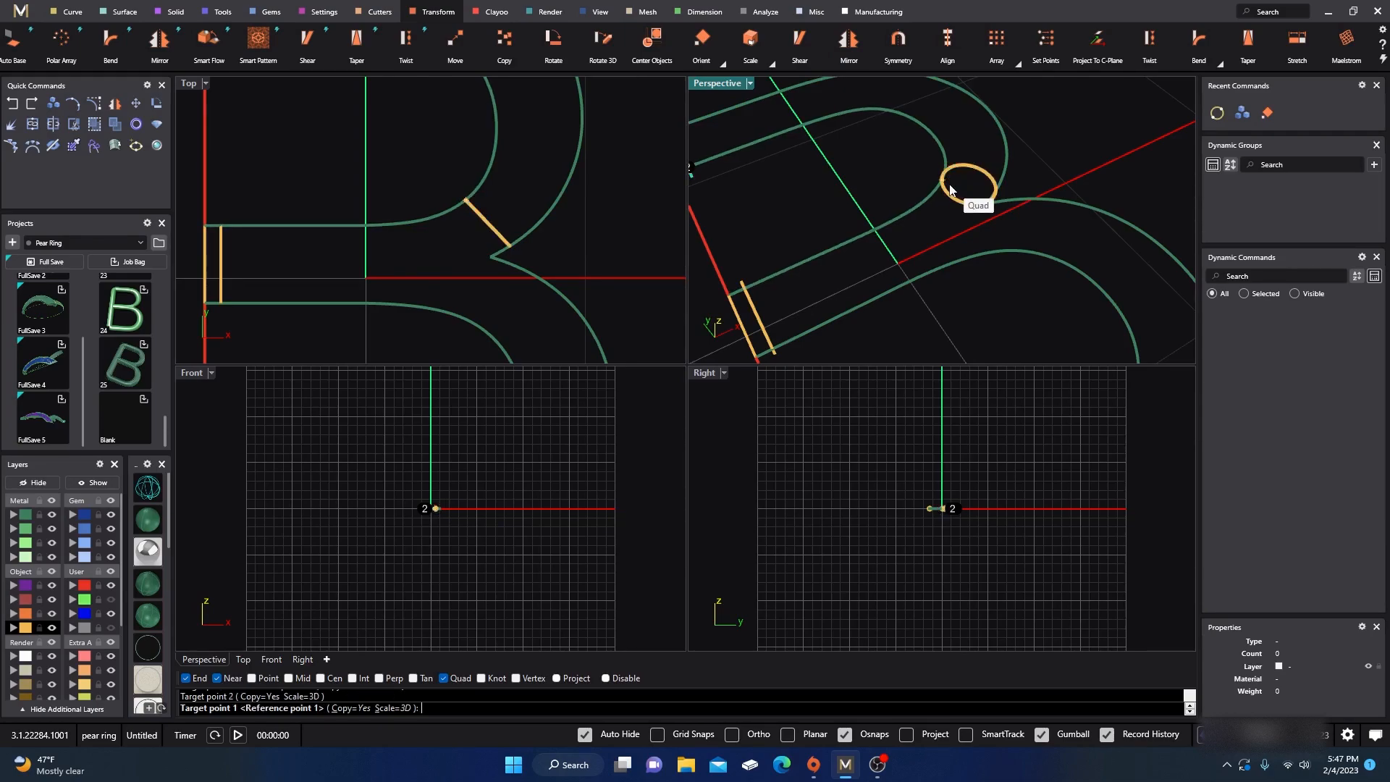
- Place a second scaled copy across the lower bowl, from its inner curve to the outer curve just below the notch, and finish orienting
left_click(1015, 250)
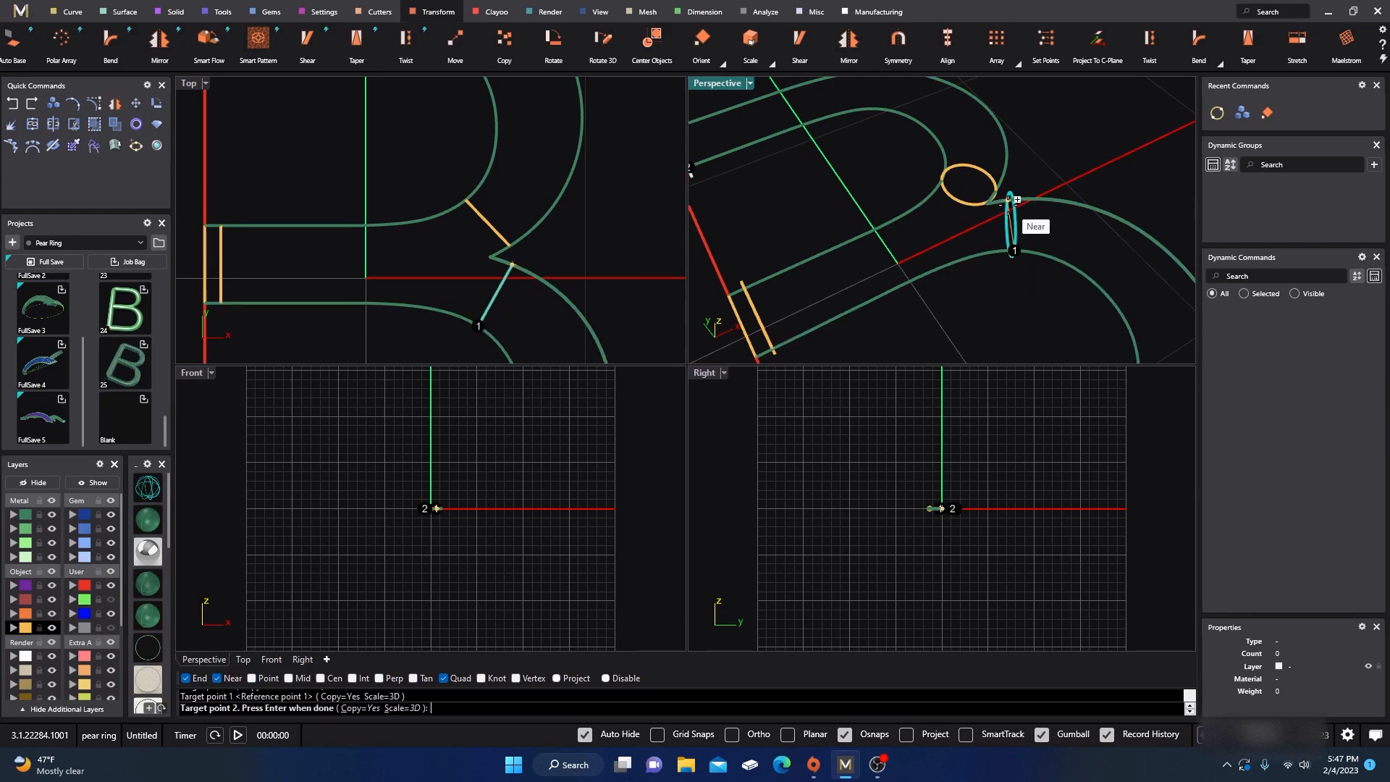
left_click(1013, 198)
scroll(996, 169, "down", 5)
right_click(1070, 161)
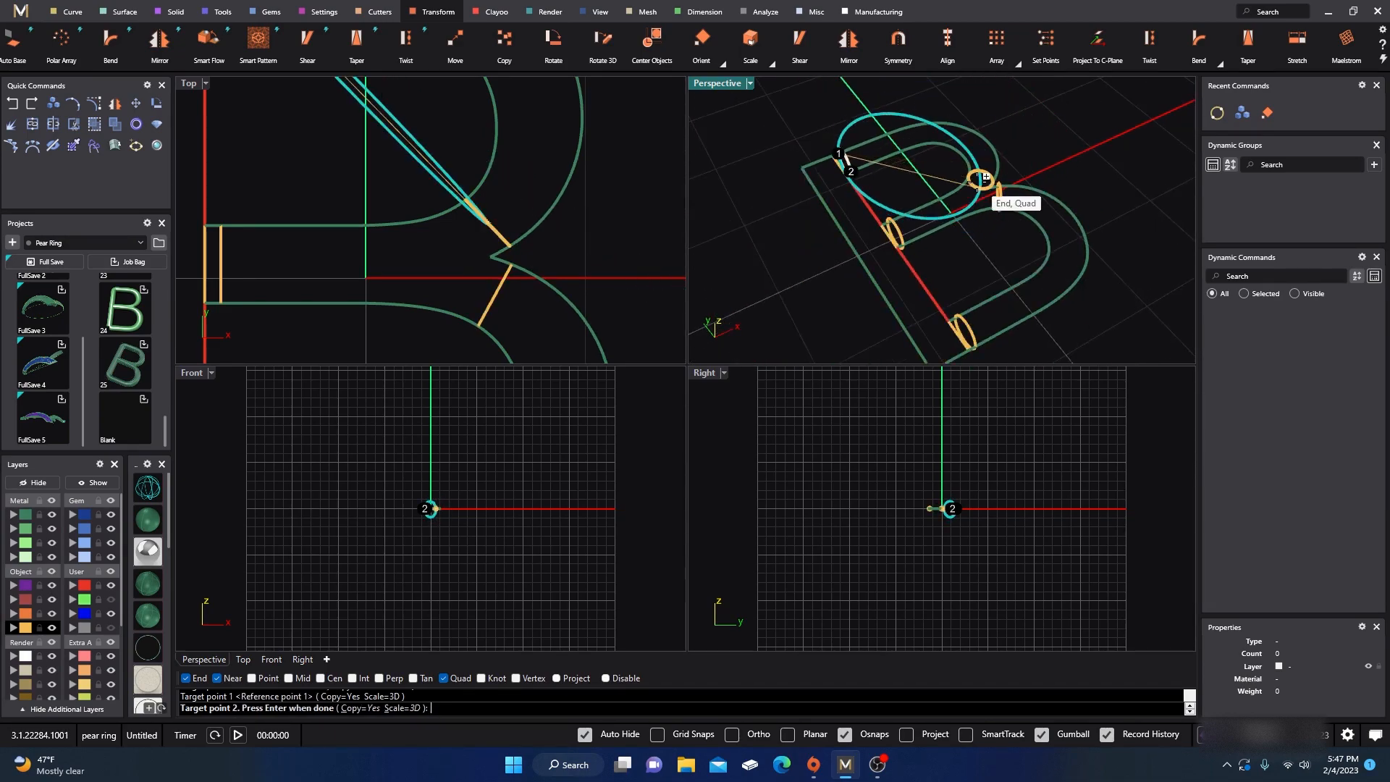
right_click(834, 192)
- Hide the red line and Creation layers, and show layer User 02 as the current layer with the joined vertical curve
double_click(726, 84)
right_click_drag(786, 310, 746, 290)
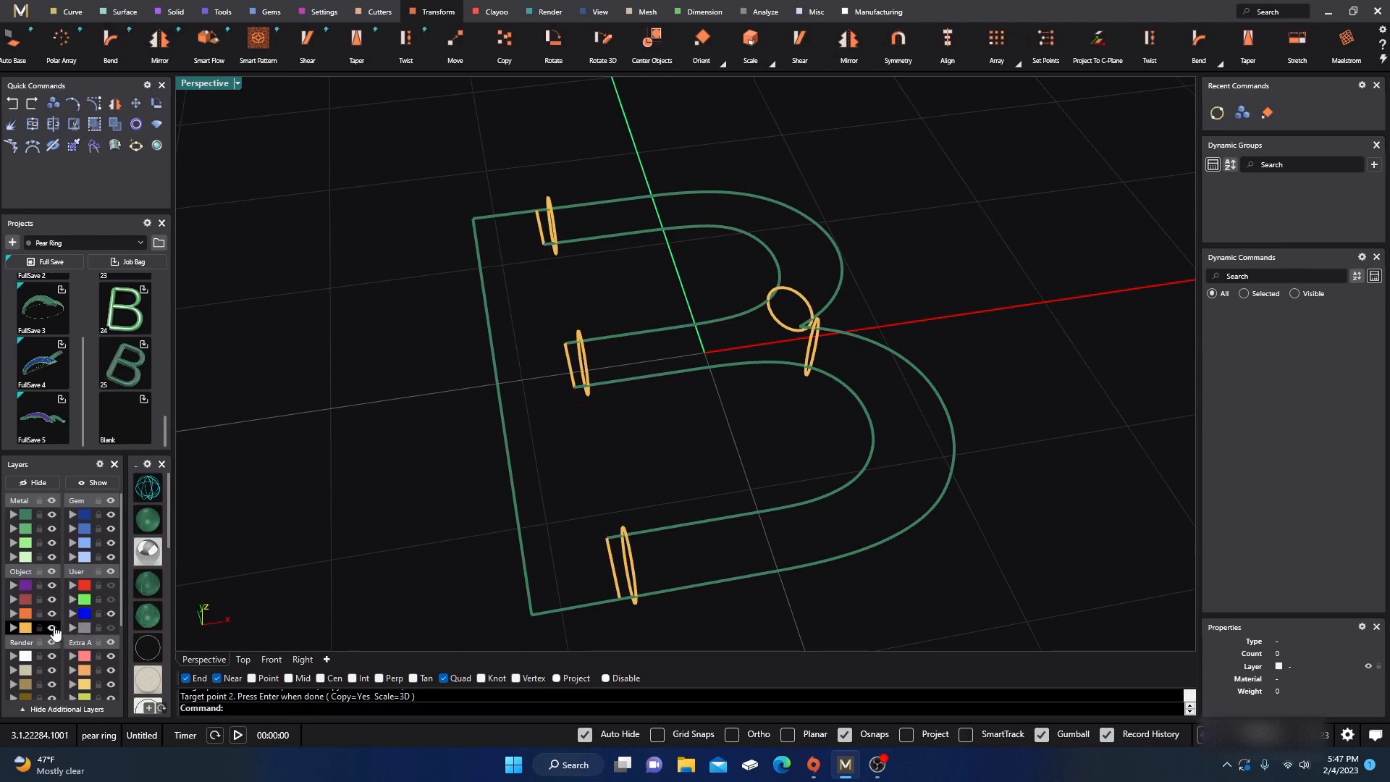
left_click(85, 599)
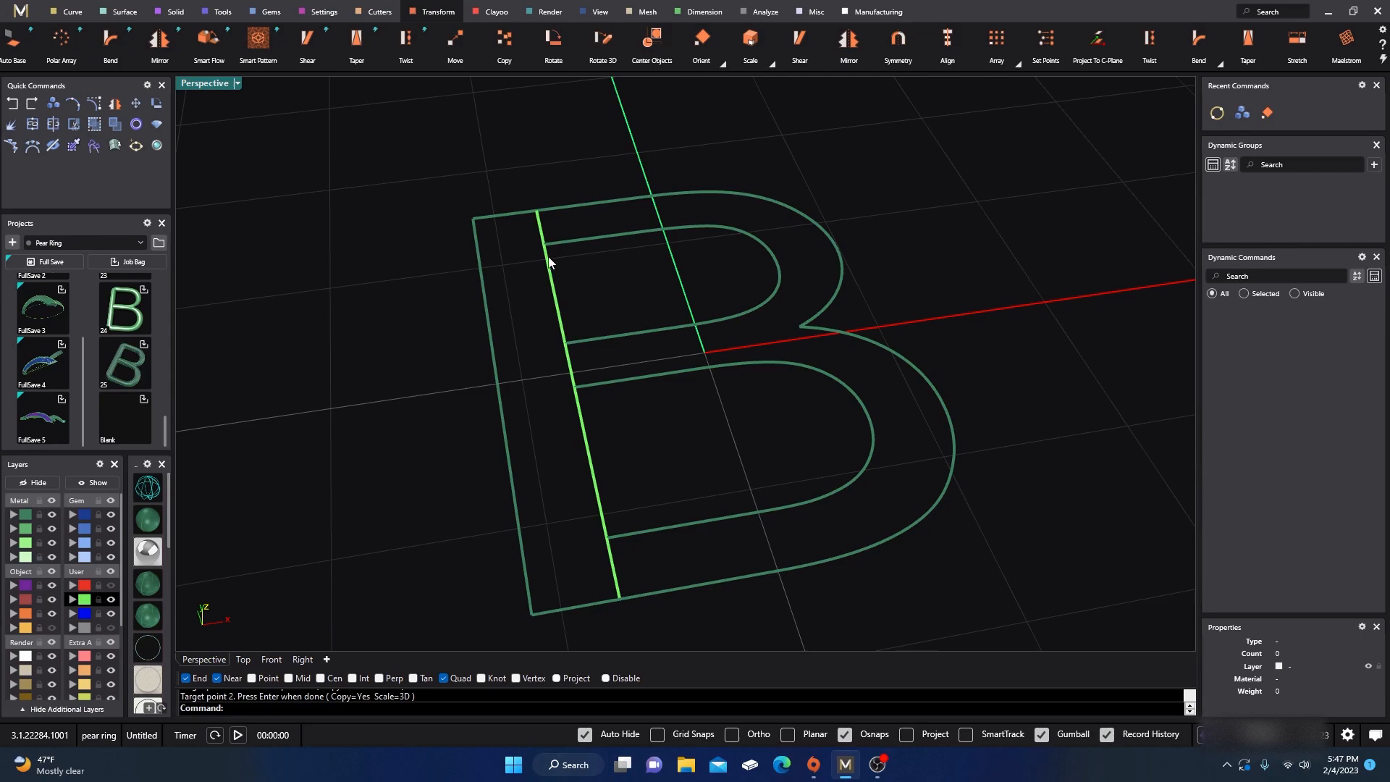
left_click(67, 12)
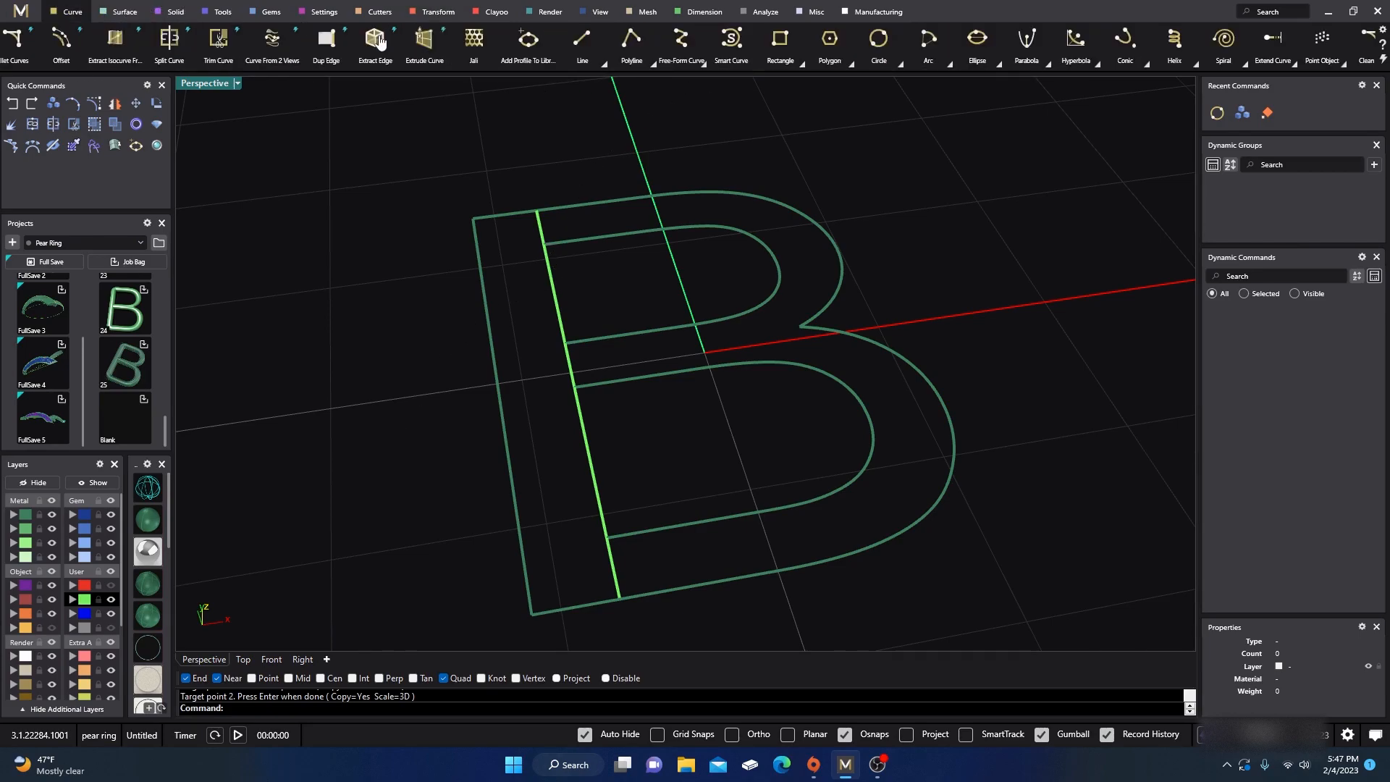
- Draw a circle by diameter, about 0.4 mm wide, across the vertical stem near its top, from the stem's inner curve to its outer edge
left_click(900, 65)
left_click(929, 86)
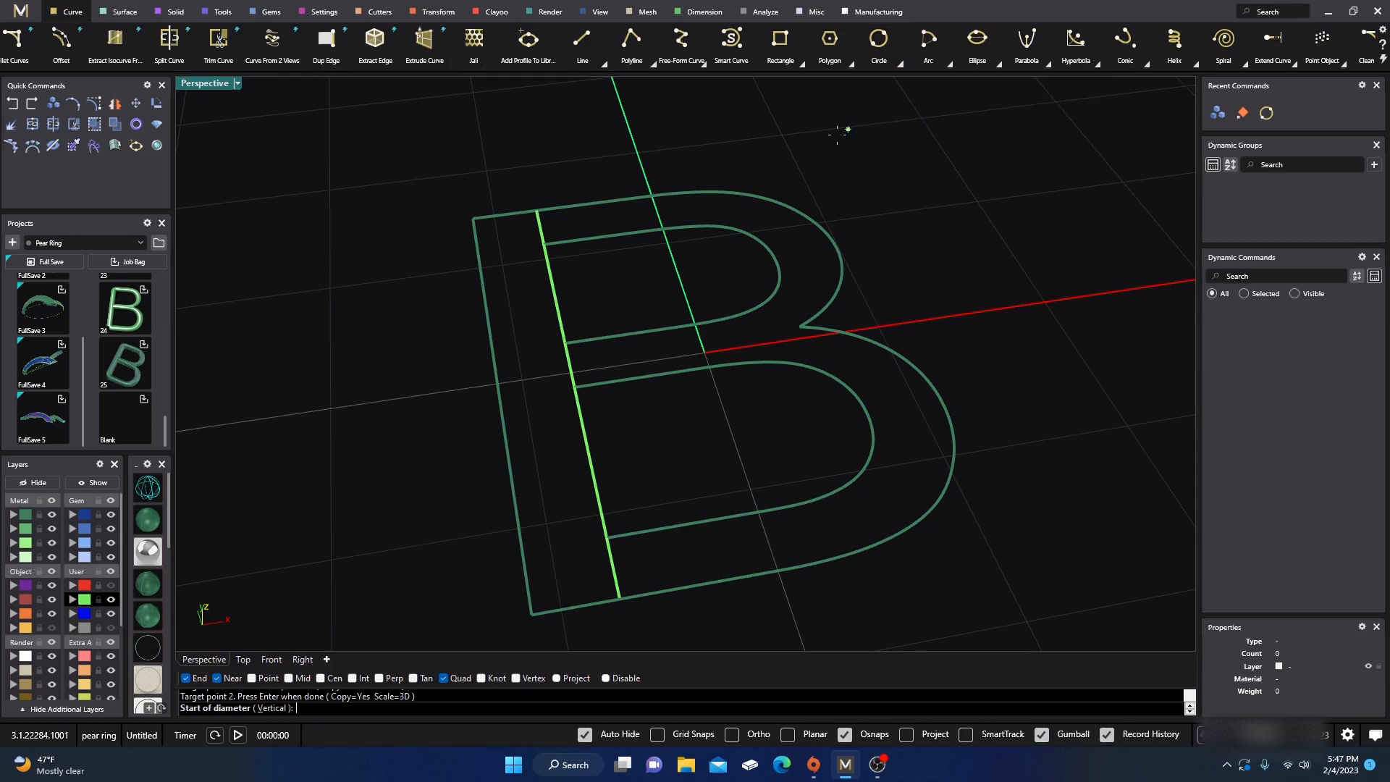
double_click(214, 84)
scroll(474, 261, "down", 6)
right_click_drag(424, 183, 450, 222)
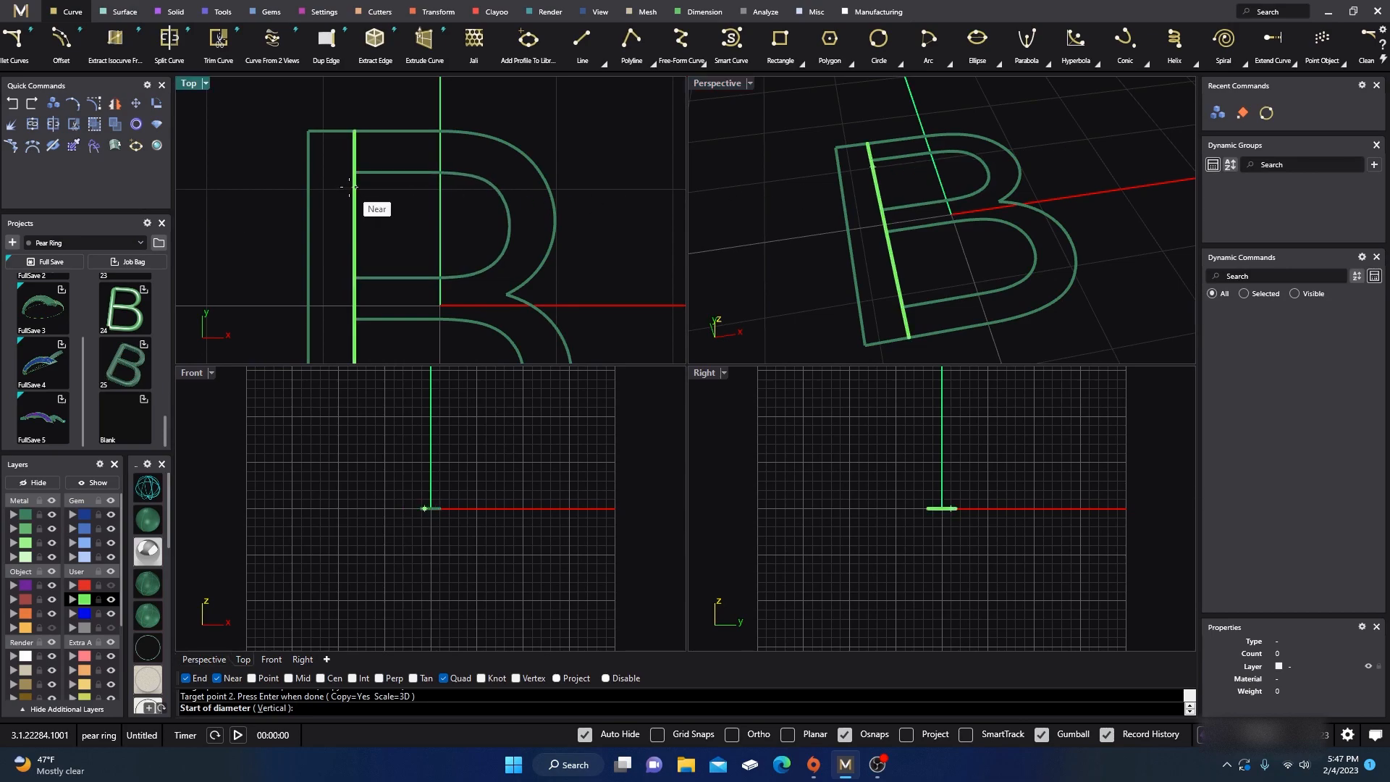
scroll(352, 175, "up", 5)
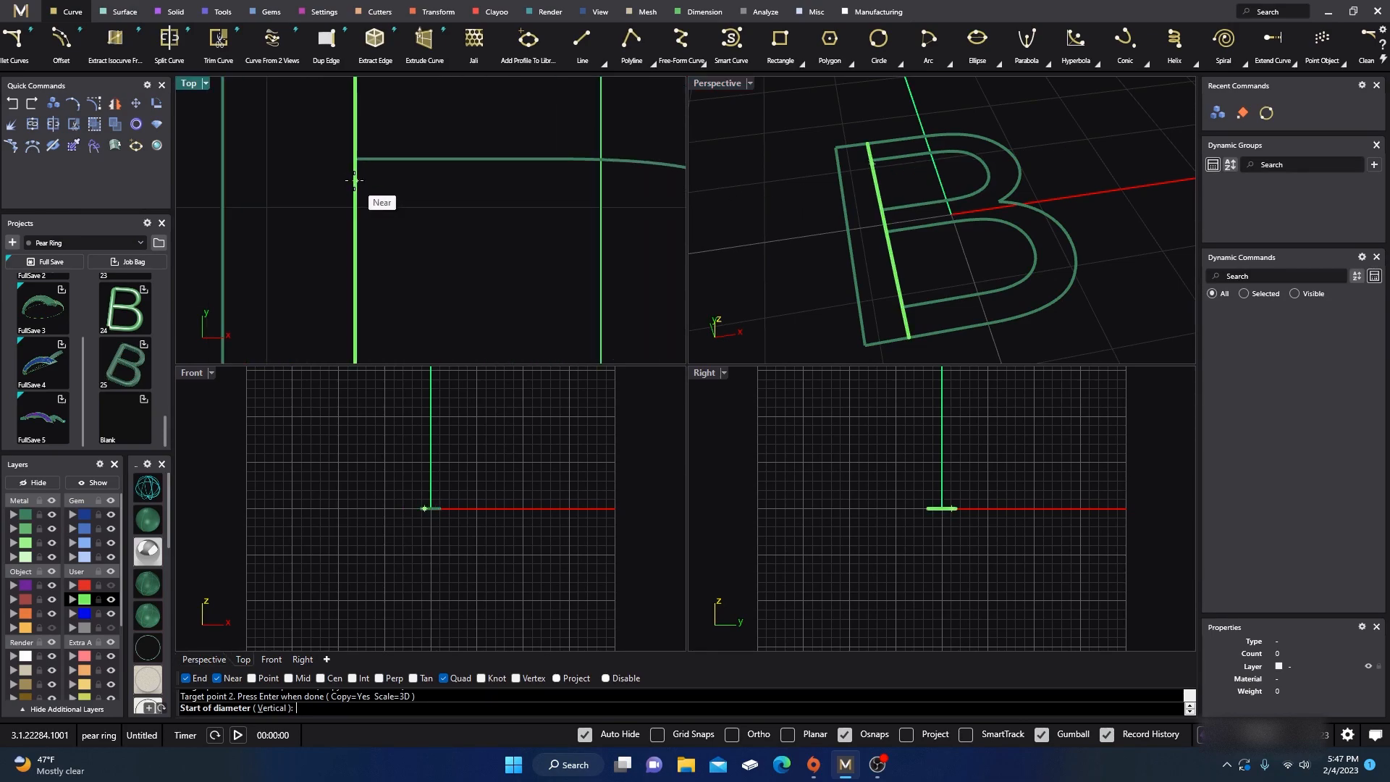
left_click(355, 180)
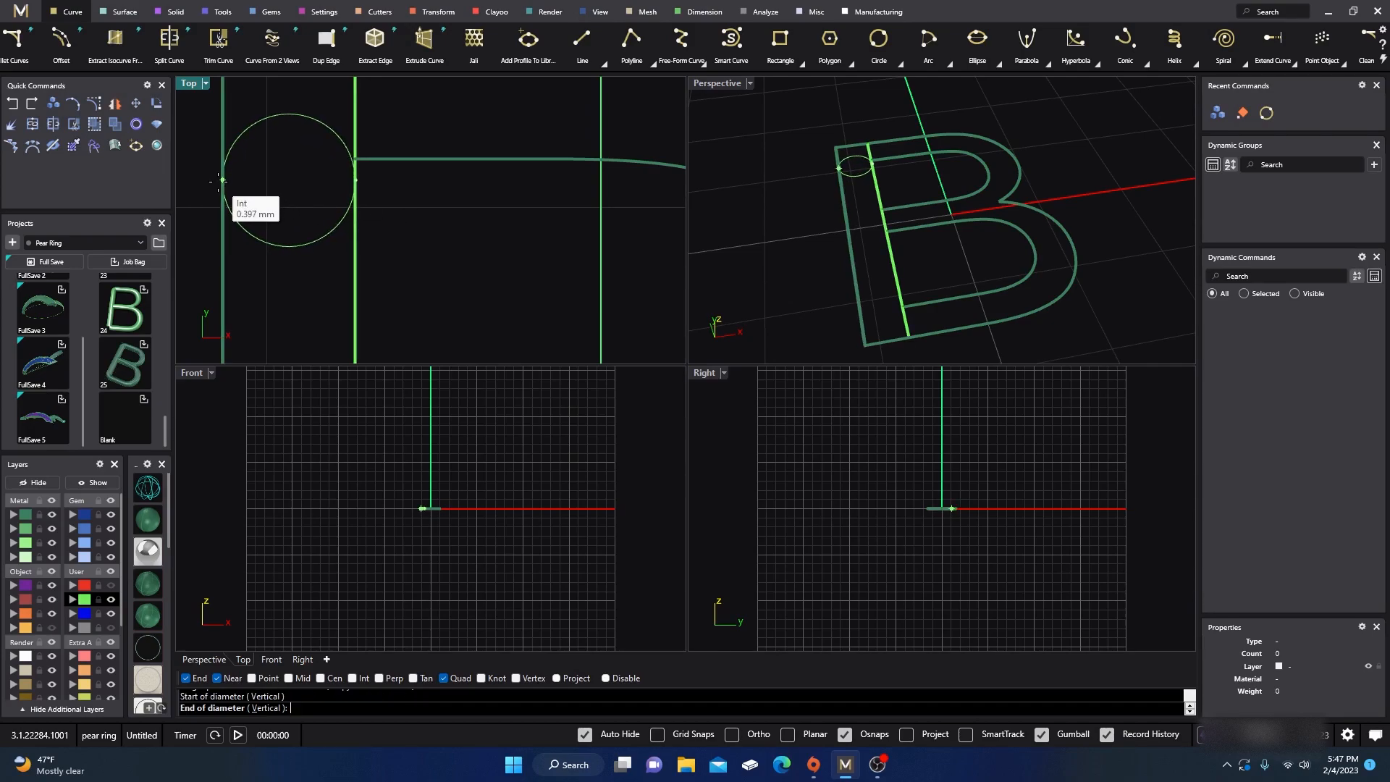
left_click(221, 179)
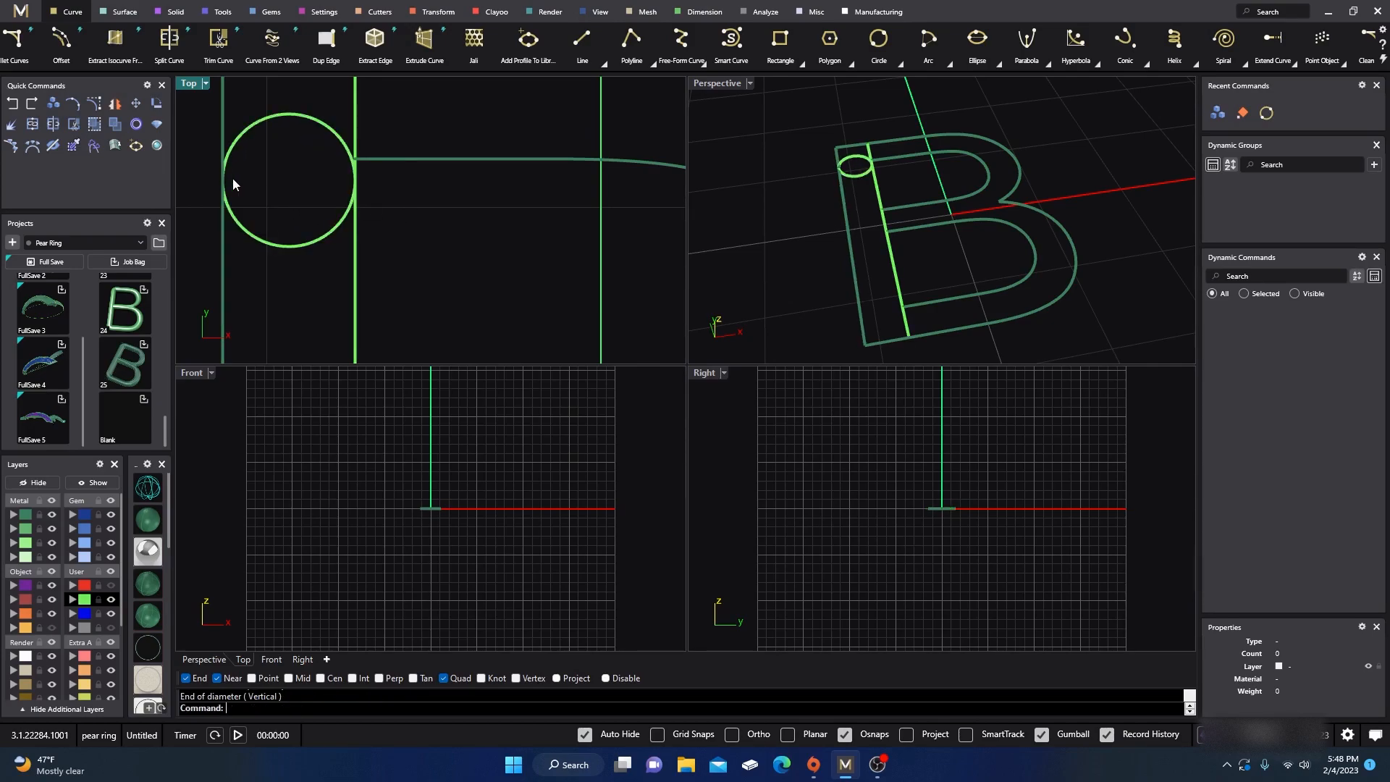
- Copy the stem circle from its inner-side point to the stem's inner curve near the lower end of the letter
left_click(327, 130)
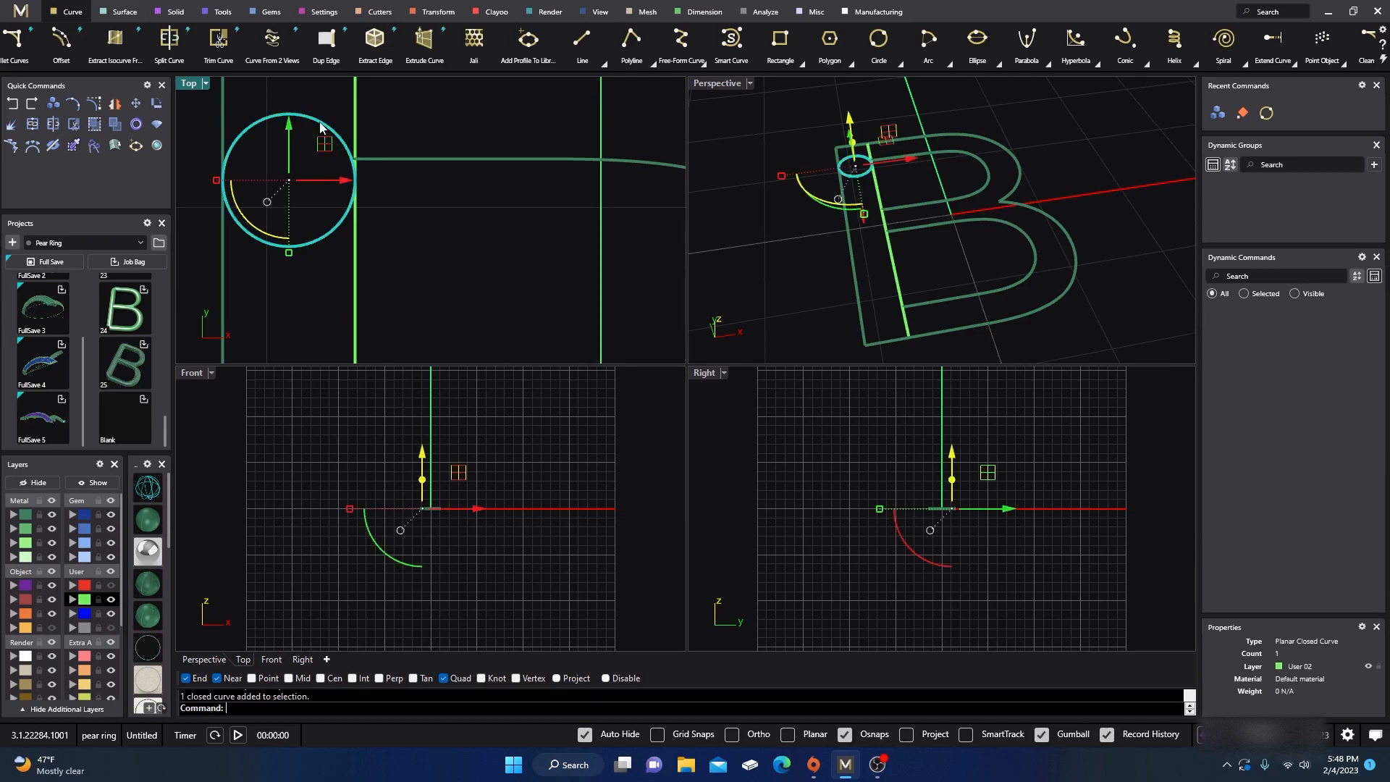
left_click(52, 109)
left_click(355, 181)
scroll(356, 181, "down", 6)
scroll(391, 293, "up", 5)
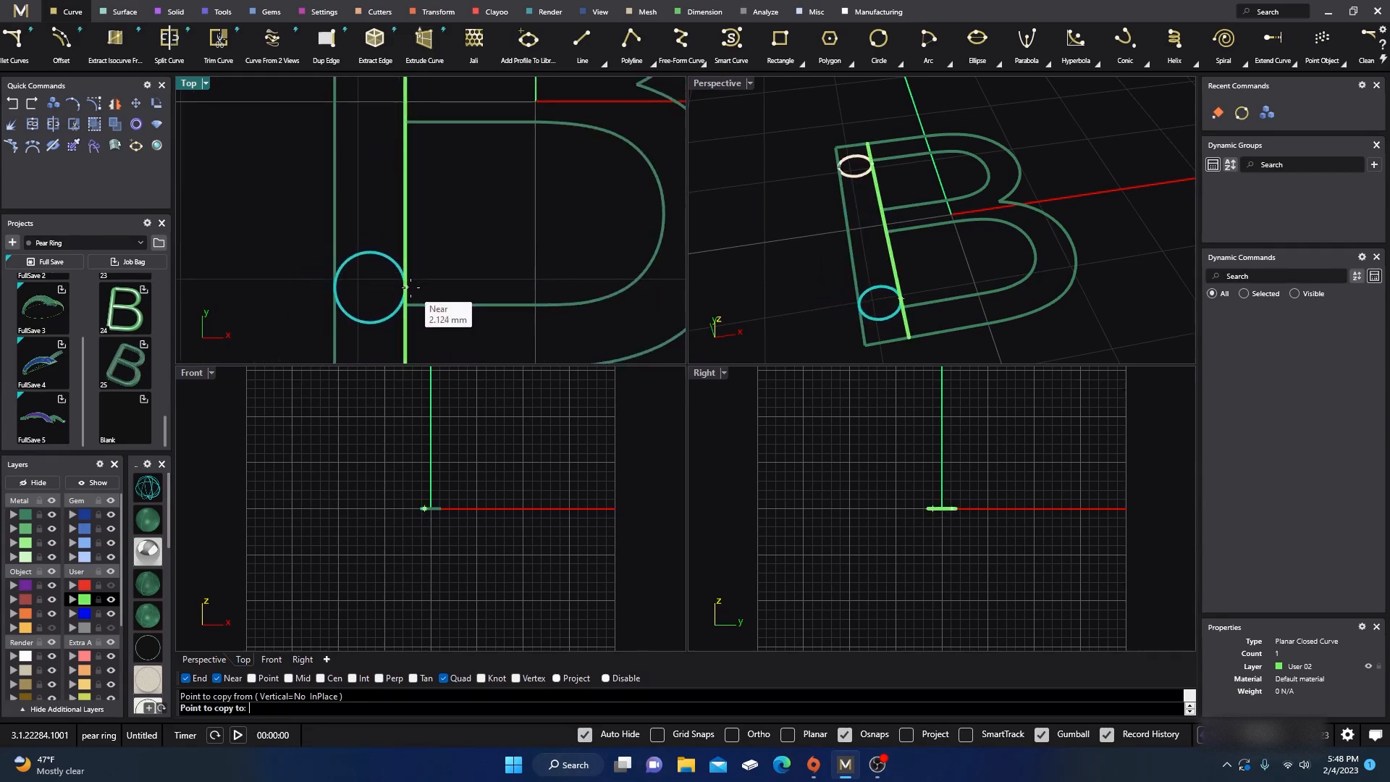
left_click(406, 293)
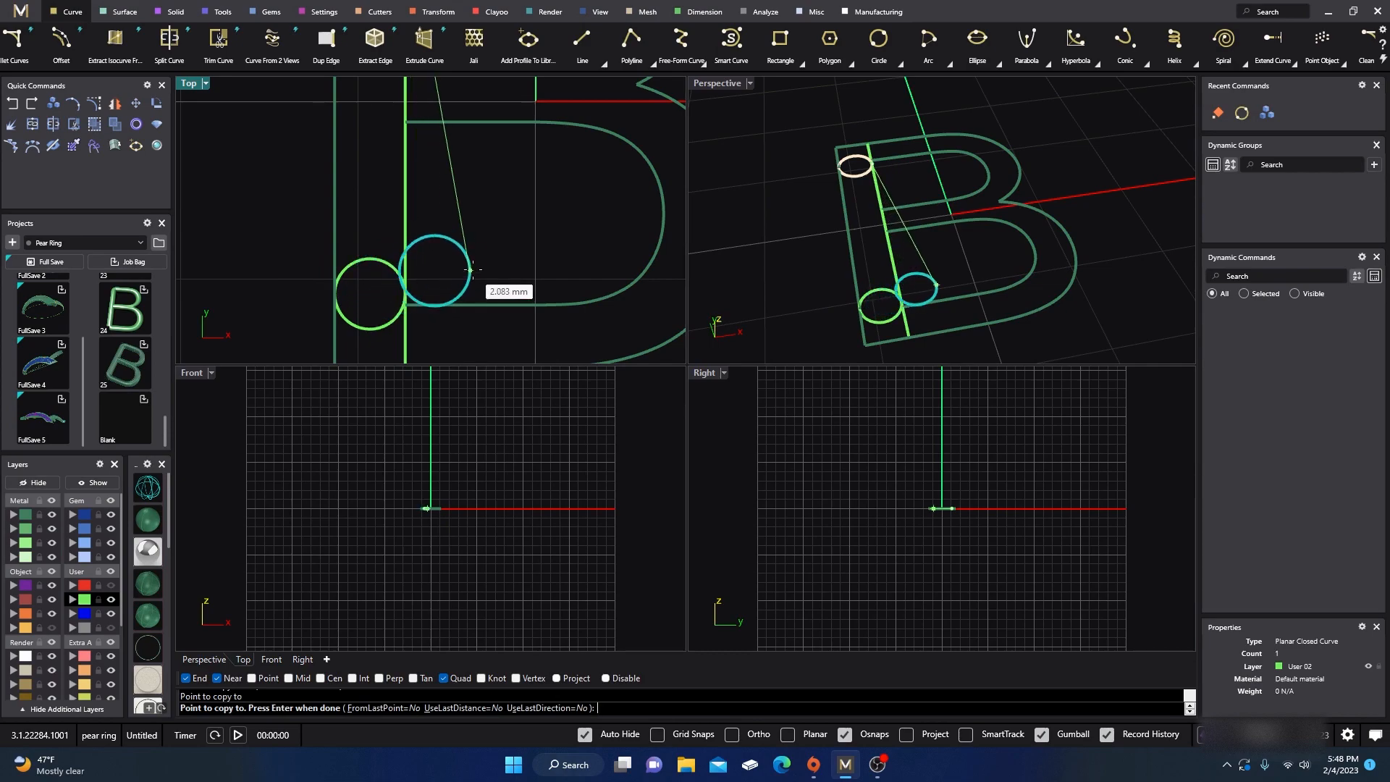
key("Return")
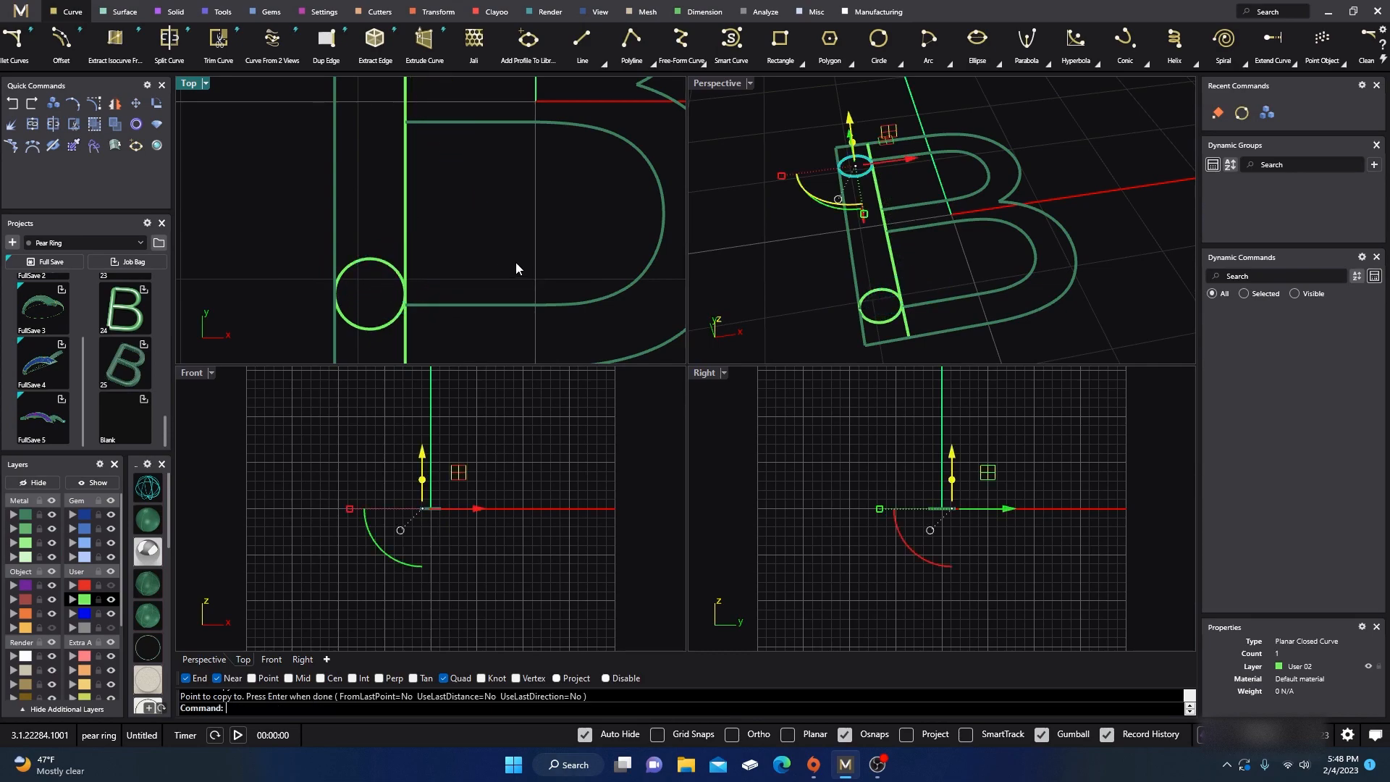
- Try to rotate both stem circles together by 90 degrees in the Right view
left_click(897, 318)
left_click(858, 178, "shift")
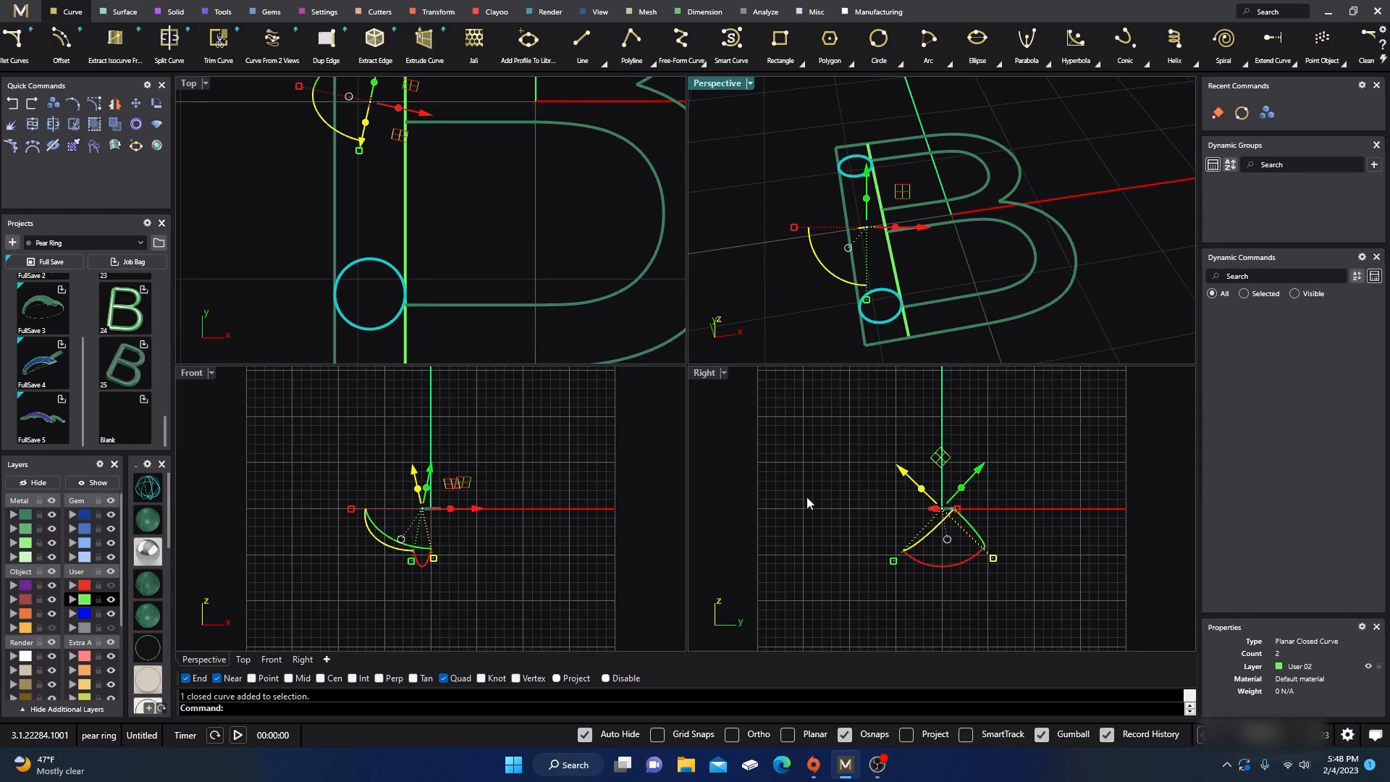
right_click_drag(506, 228, 514, 249)
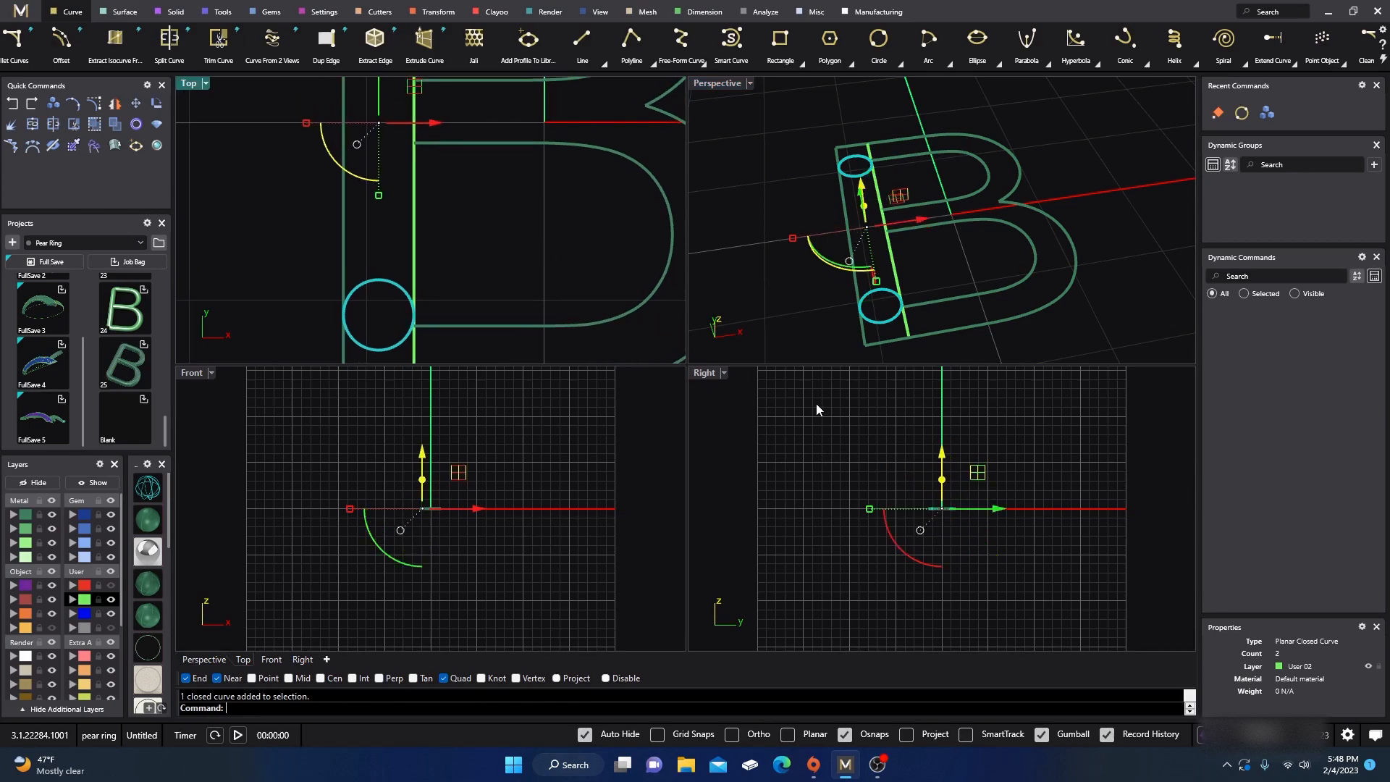
left_click(901, 552)
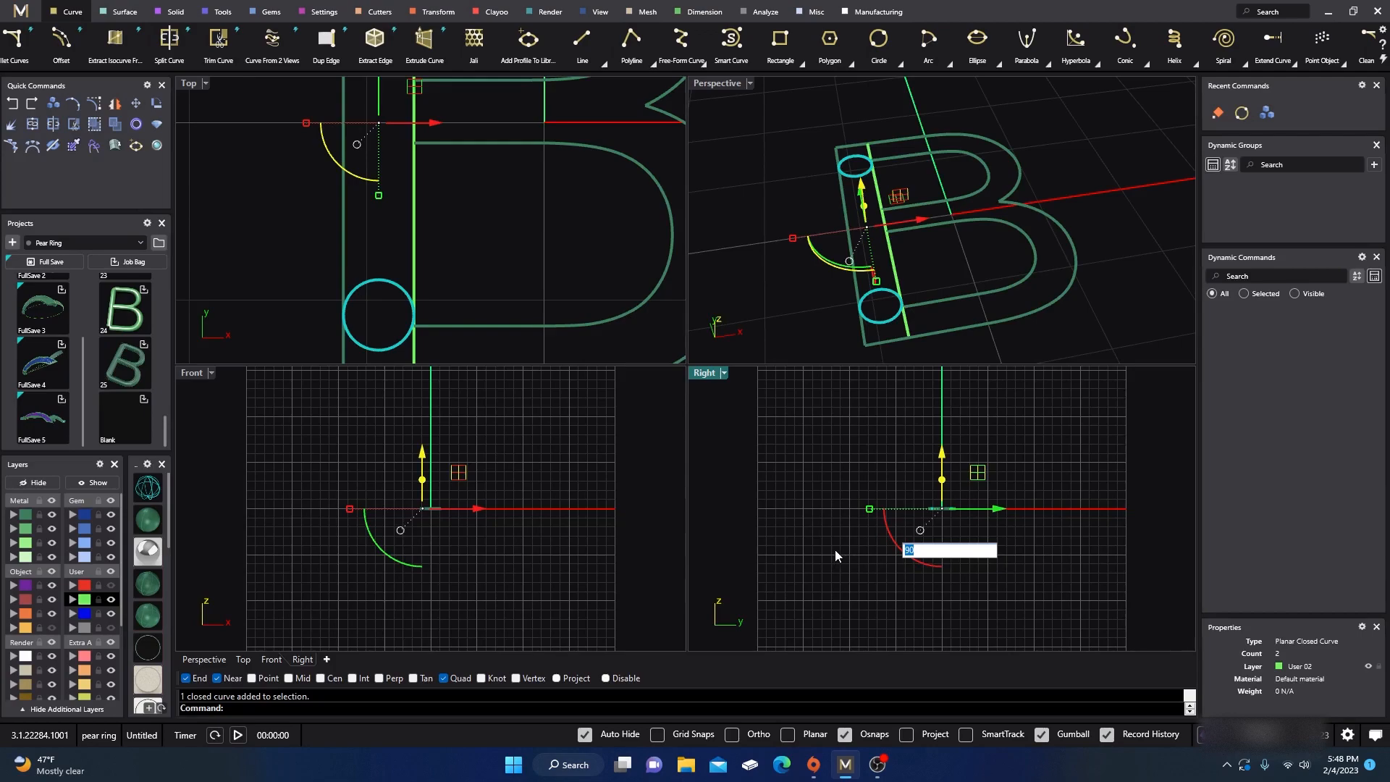
key("Return")
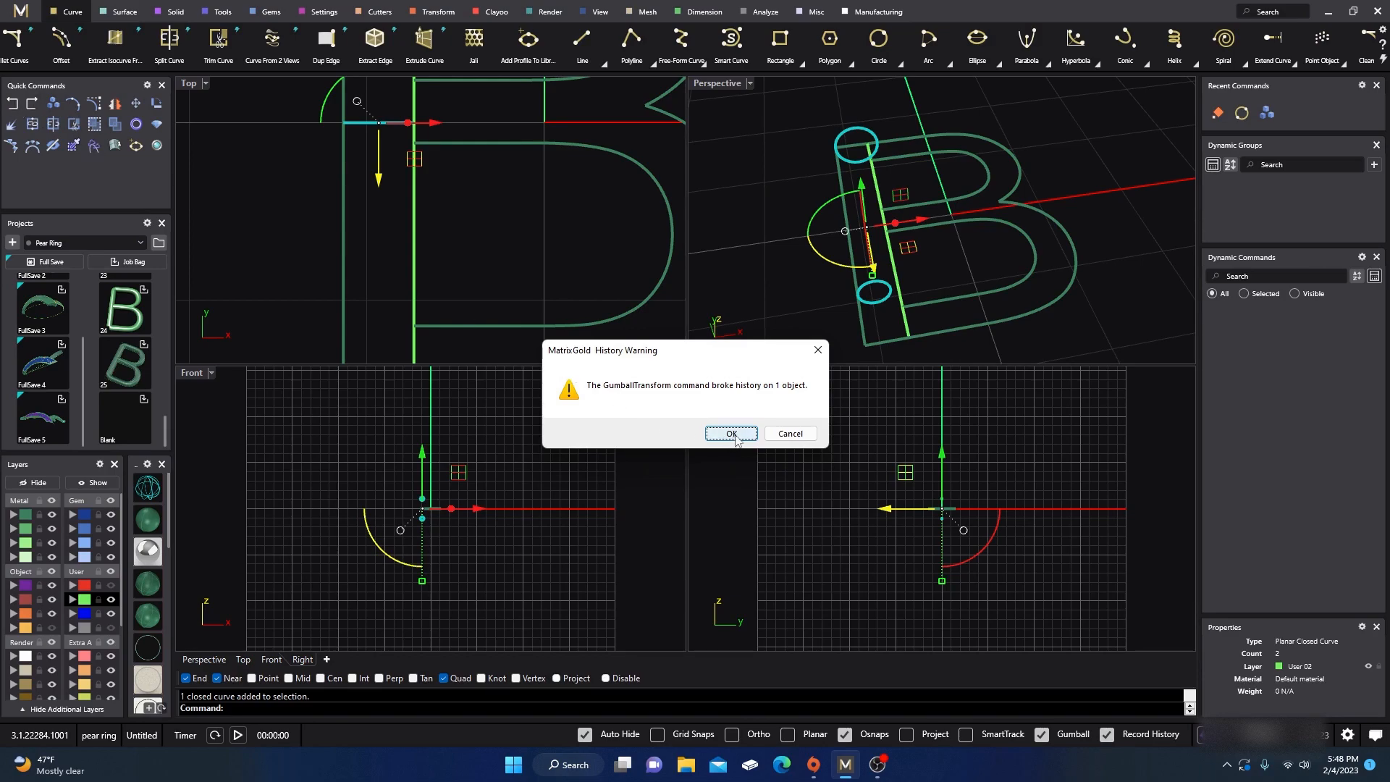
left_click(790, 434)
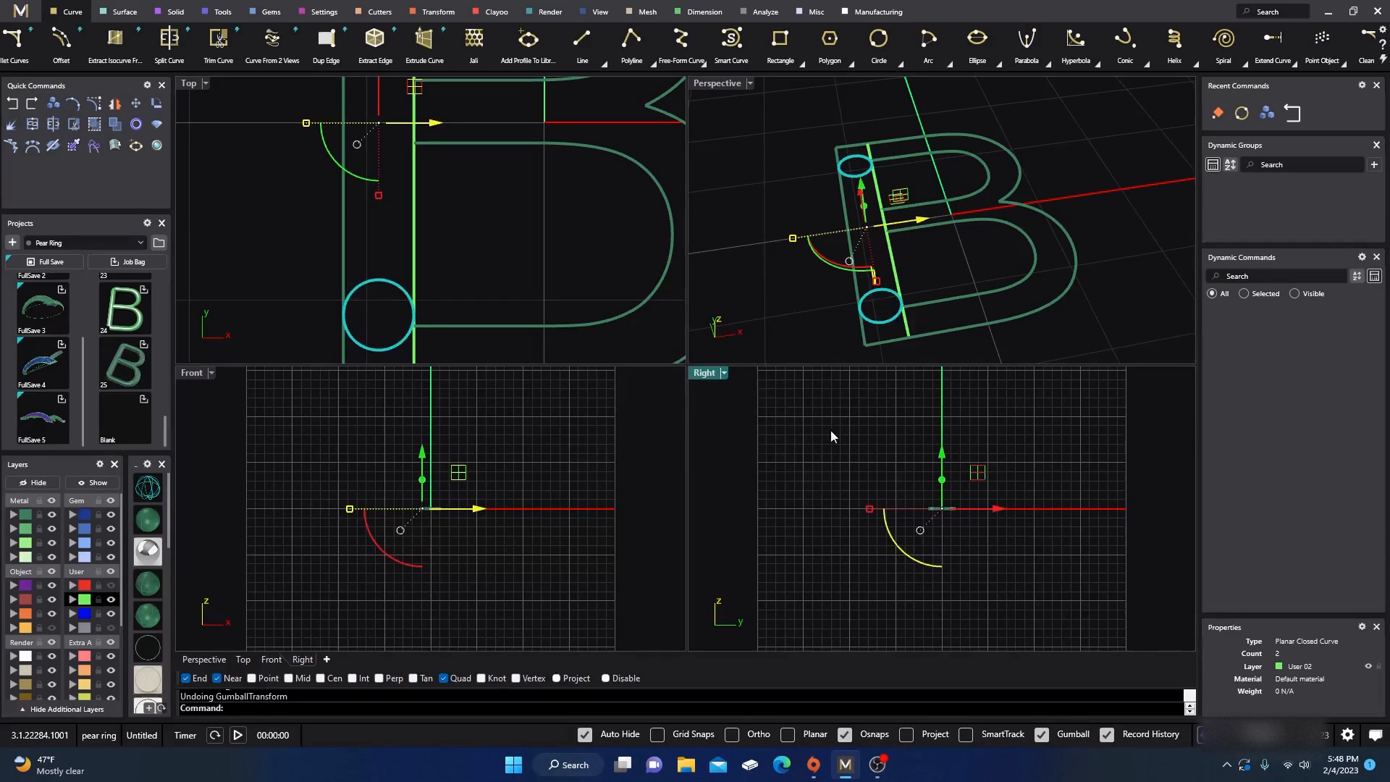
- Rotate only the lower stem circle 90 degrees in the Right view so it stands upright, accepting the broken history
left_click(862, 321)
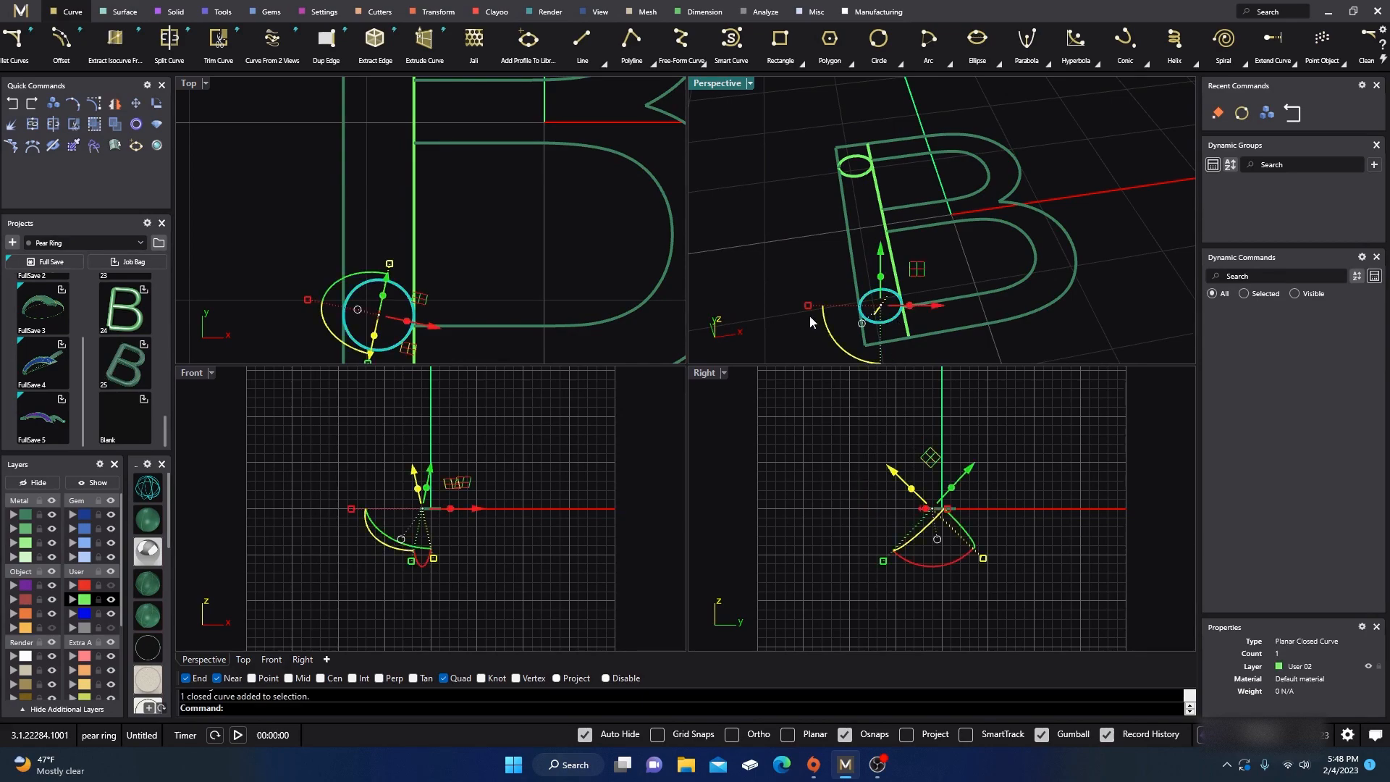
left_click(846, 478)
left_click(938, 508)
right_click_drag(820, 501, 795, 476)
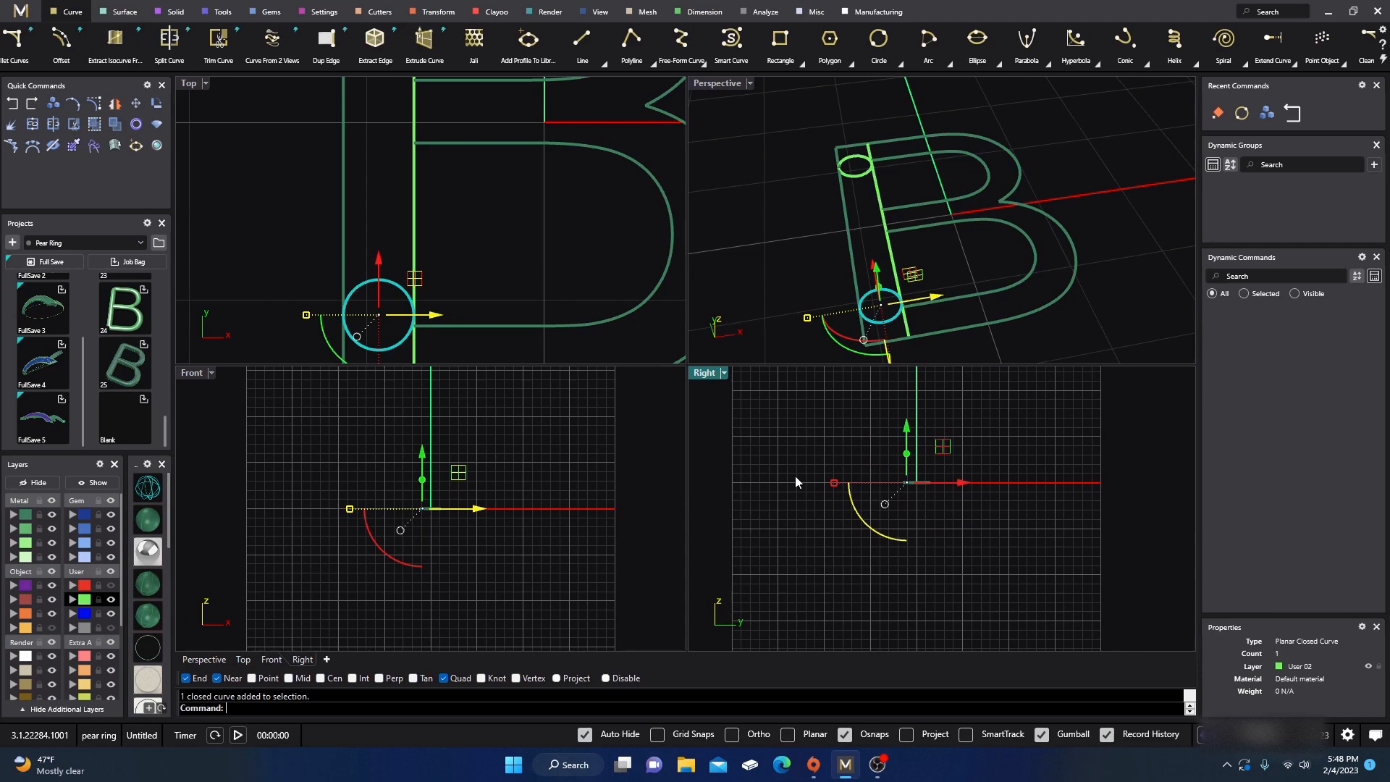
left_click(876, 534)
key("Return")
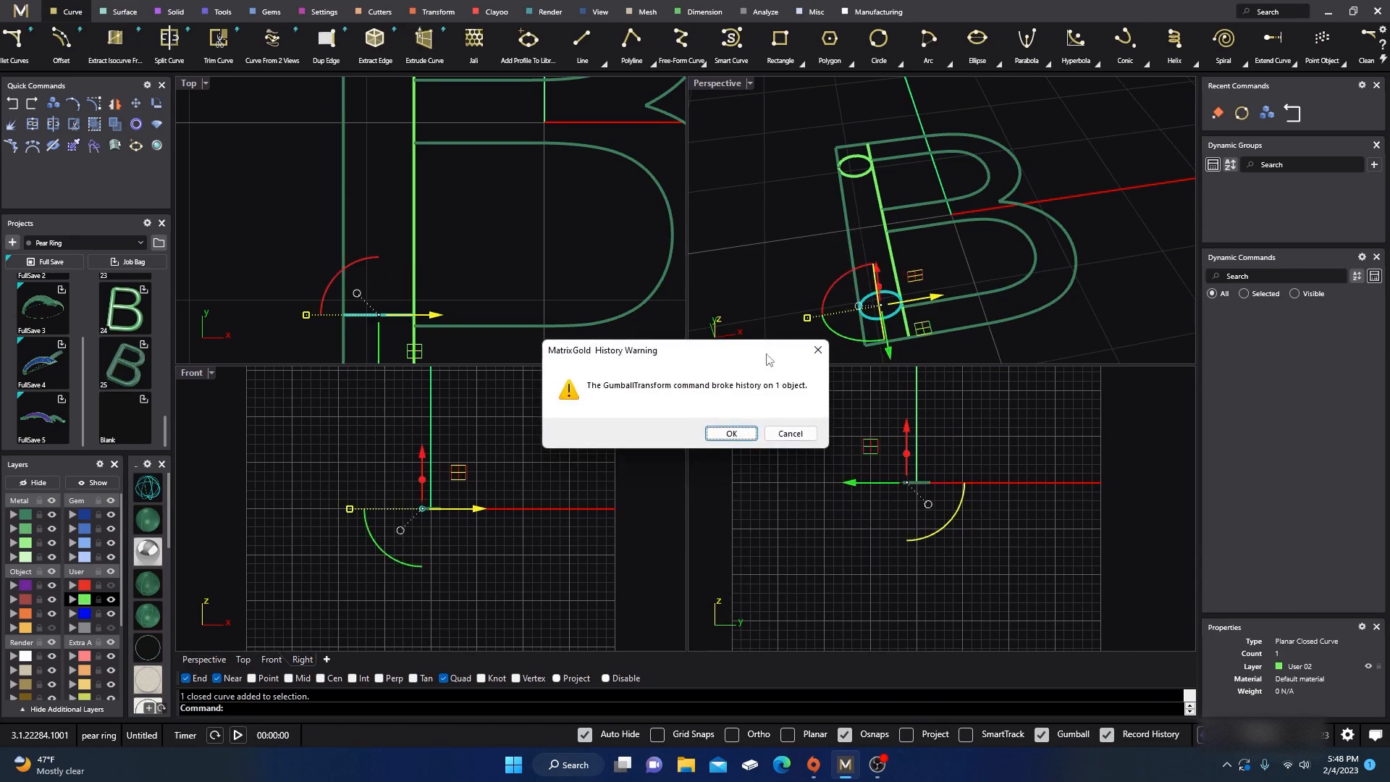
left_click(743, 434)
left_click(853, 181)
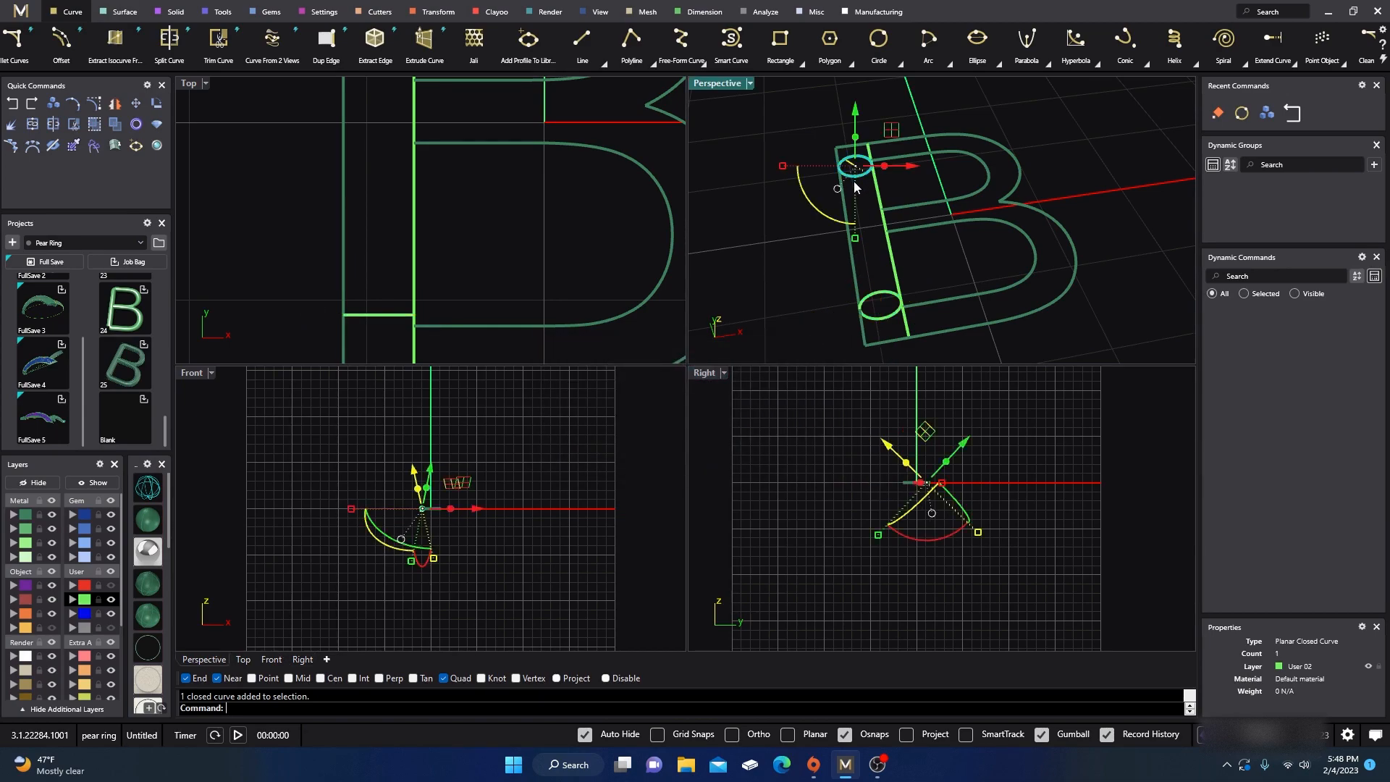
left_click(838, 451)
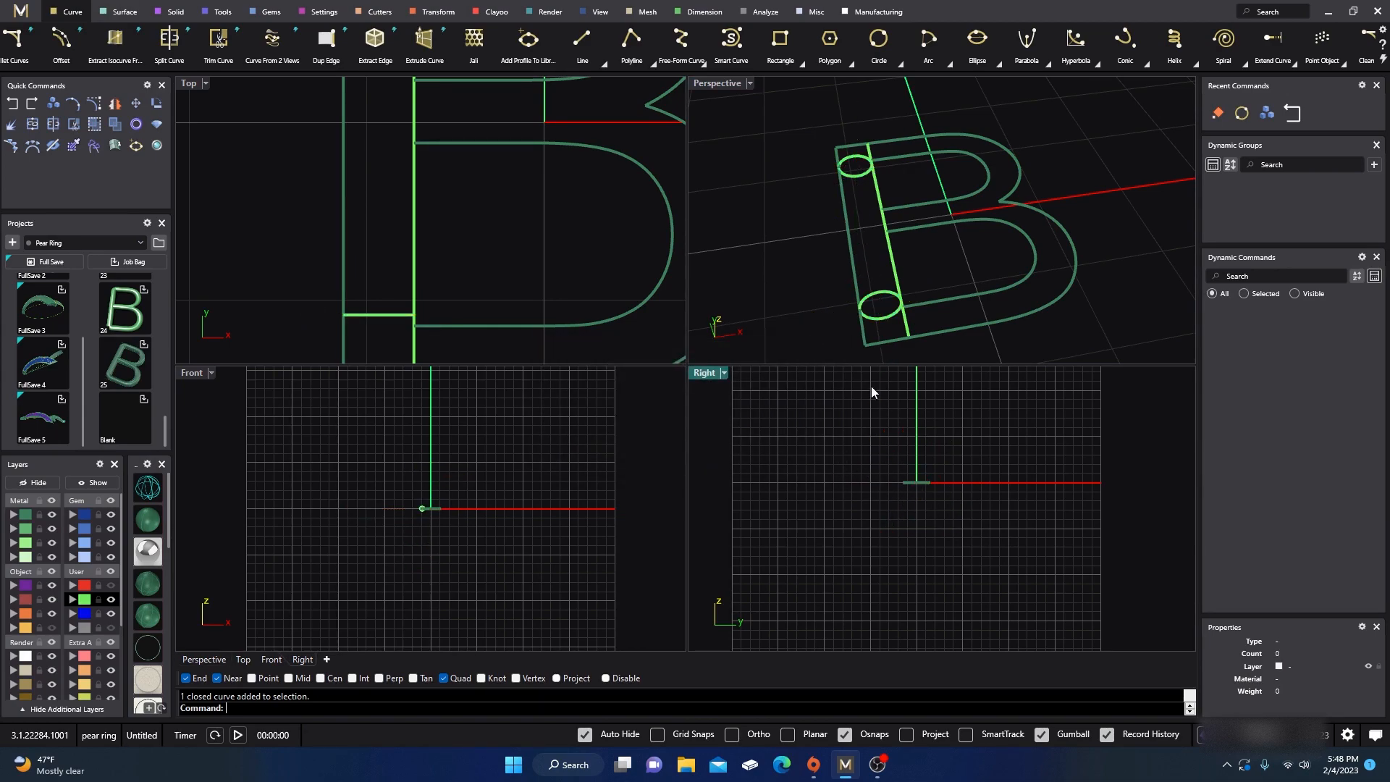
left_click(854, 173)
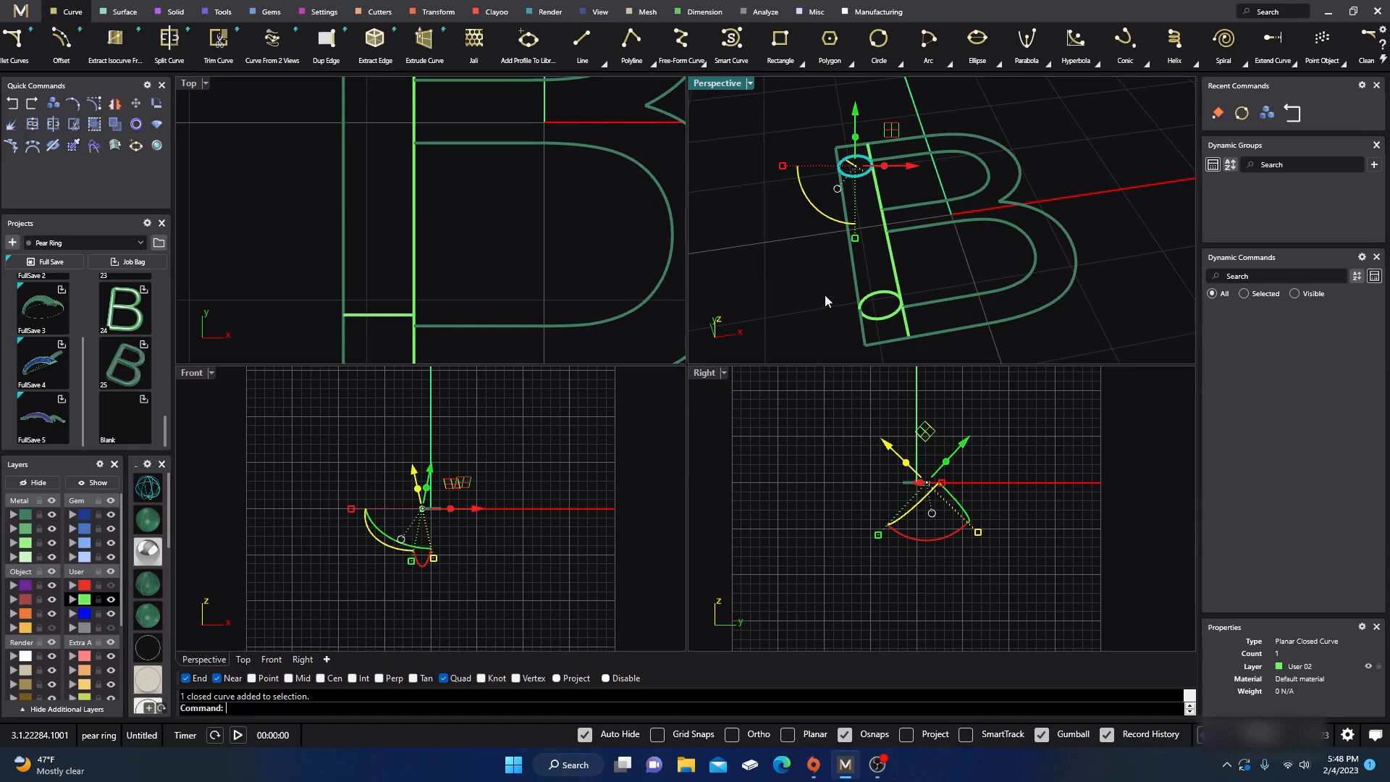
left_click(849, 495)
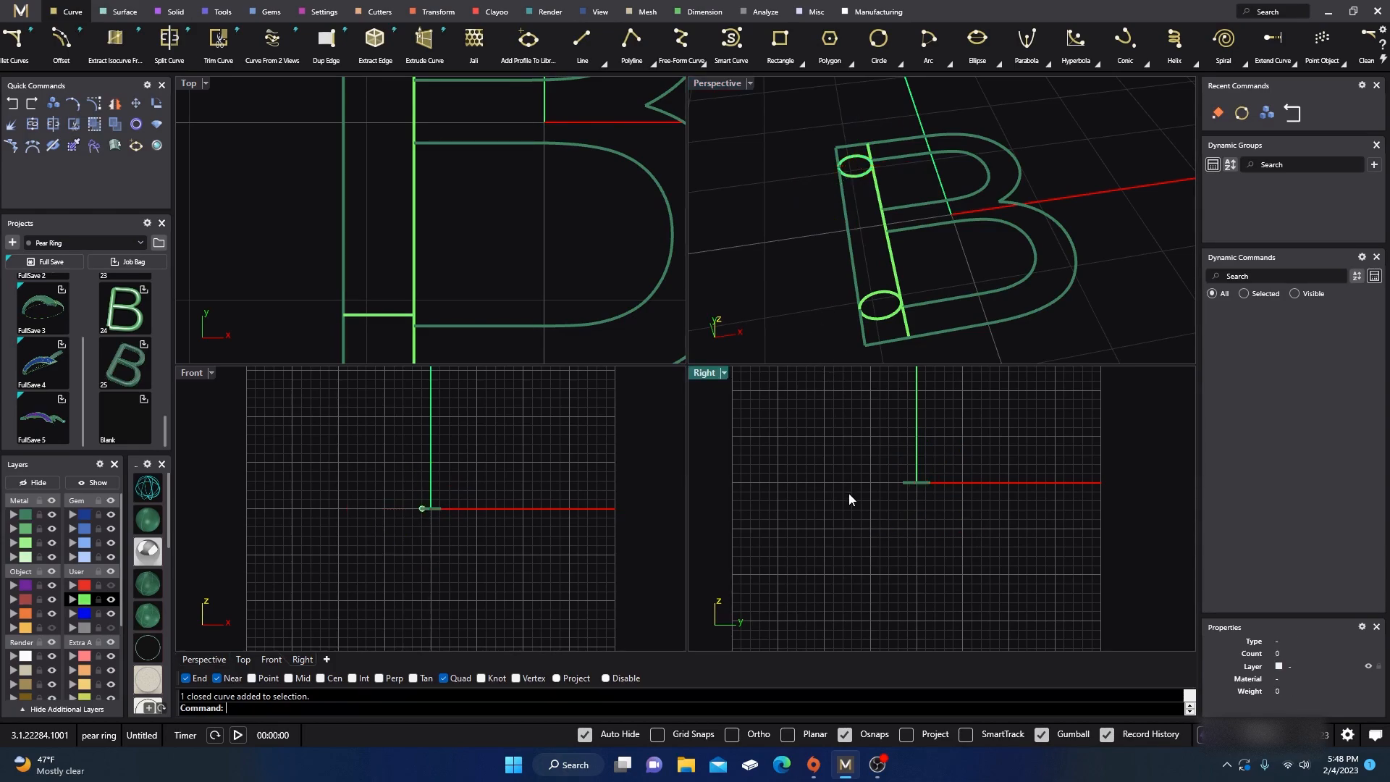
left_click(855, 181)
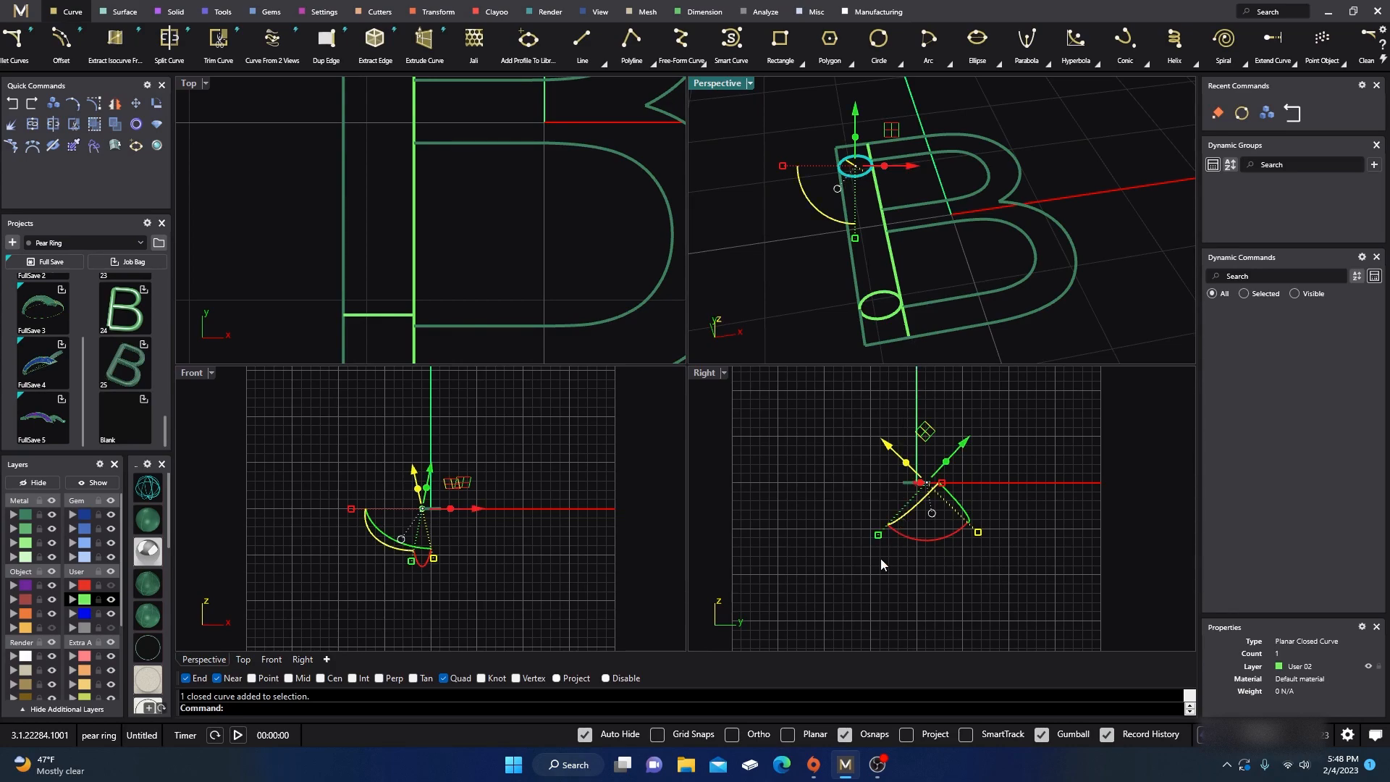
left_click(938, 498)
left_click(926, 467)
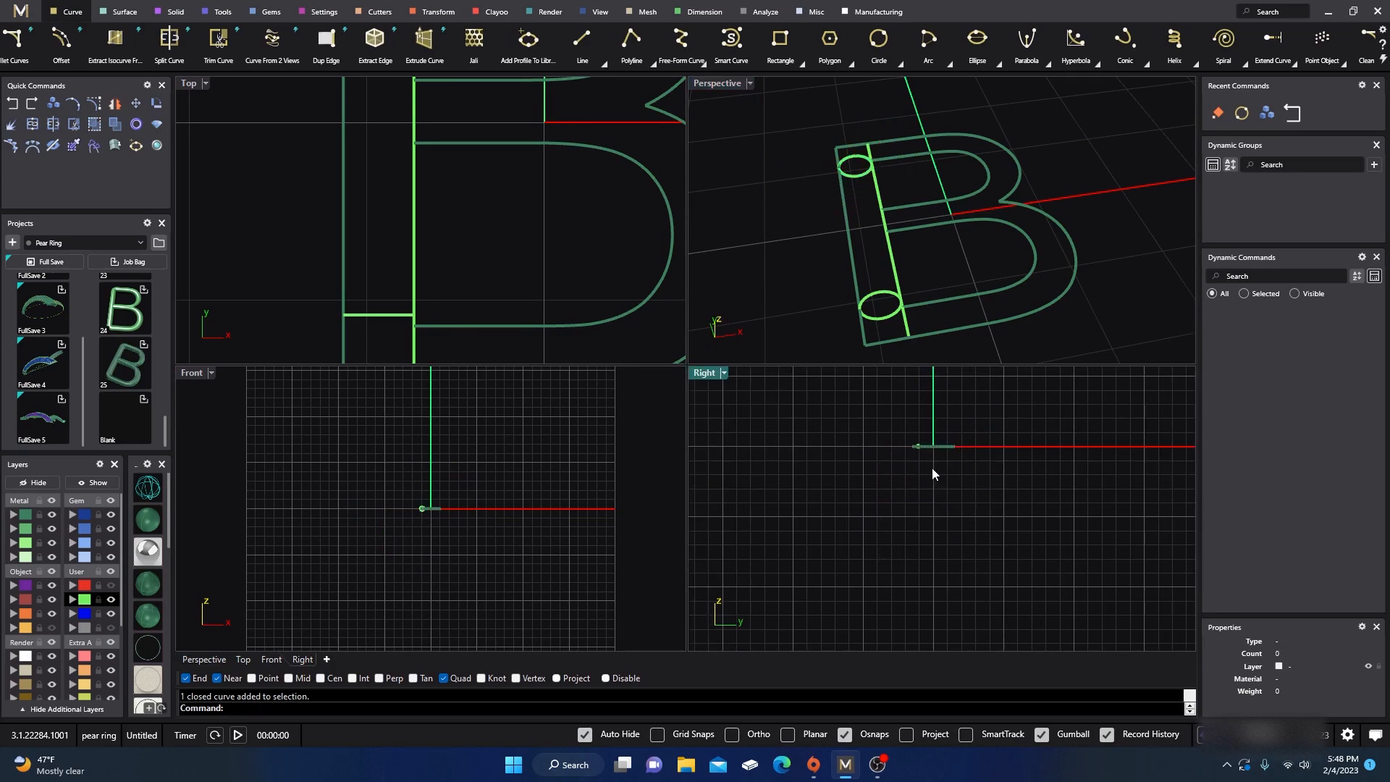
- Reset the gumball of the top stem circle and rotate the circle 90 degrees upright in the Right view
left_click(861, 181)
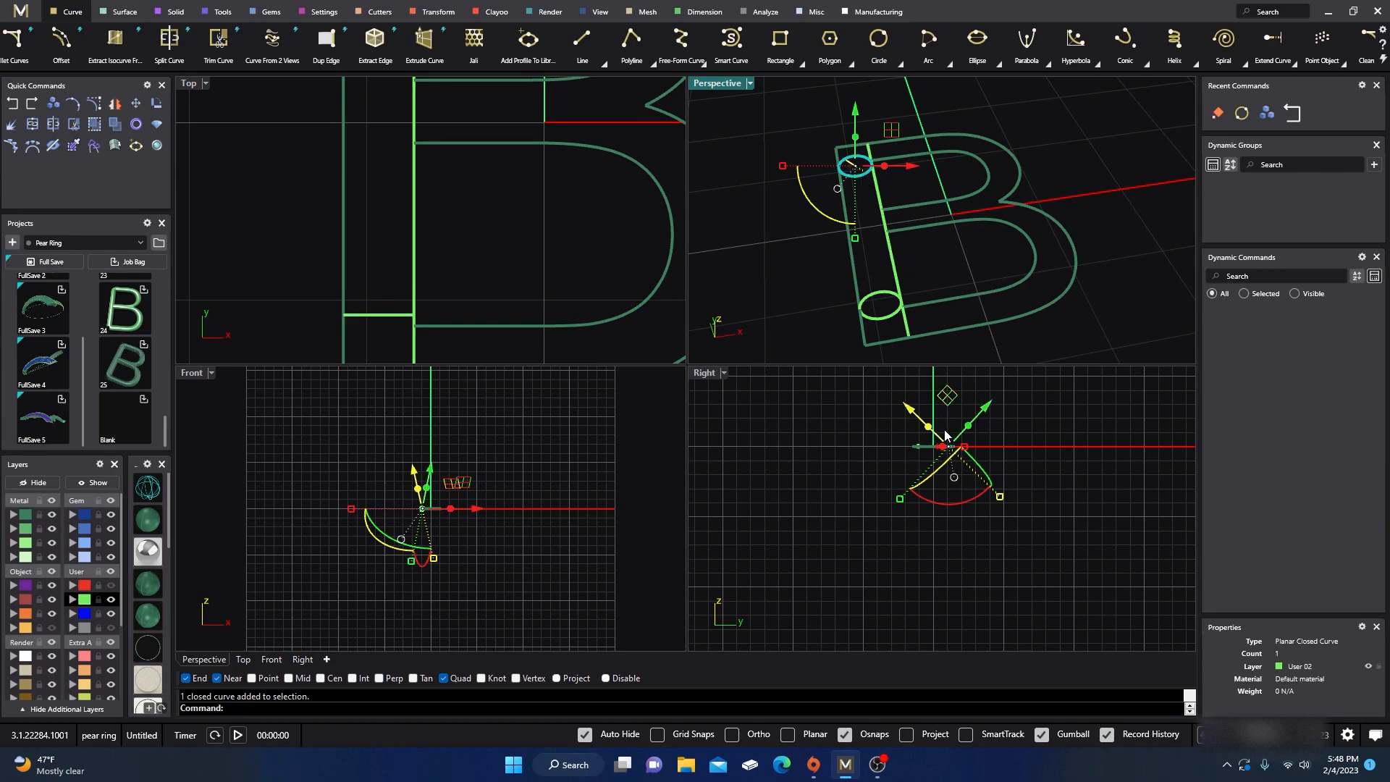
right_click(954, 476)
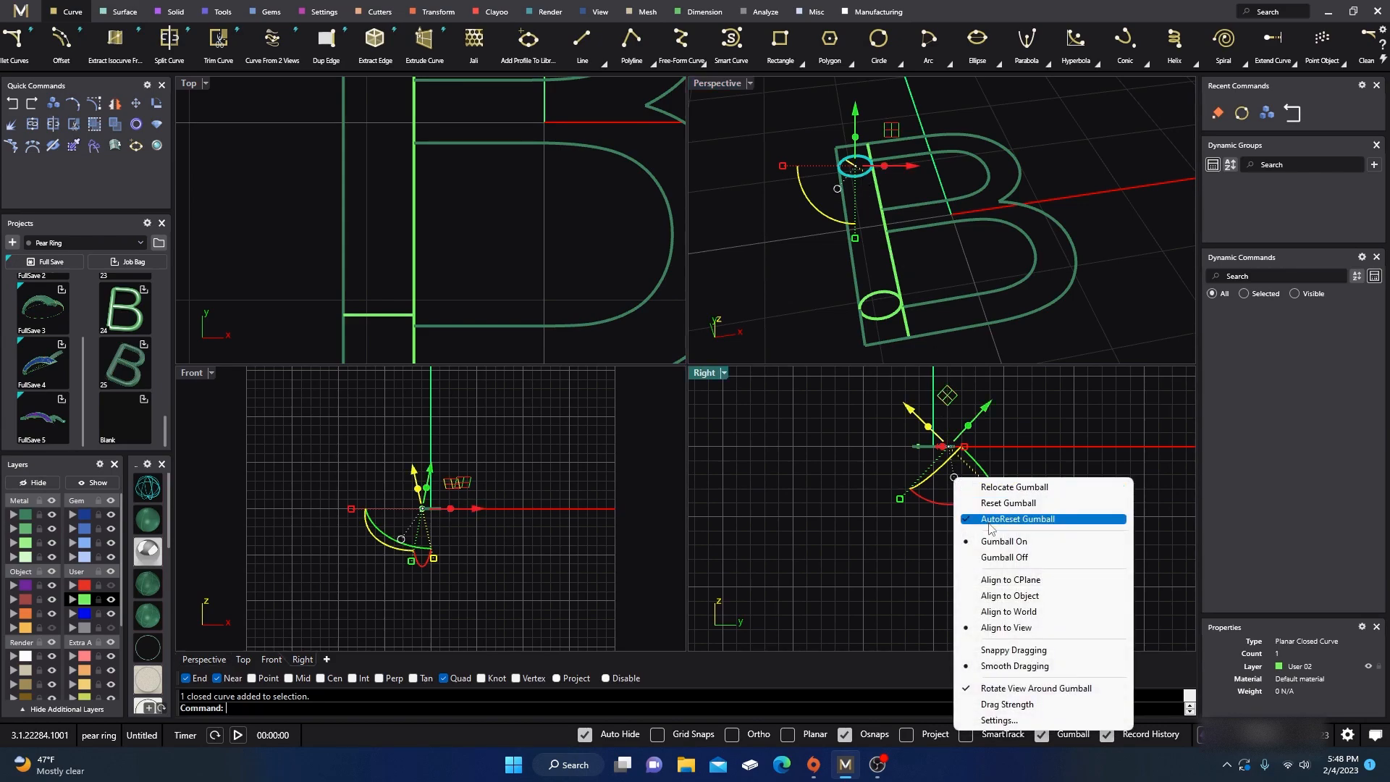
left_click(1006, 502)
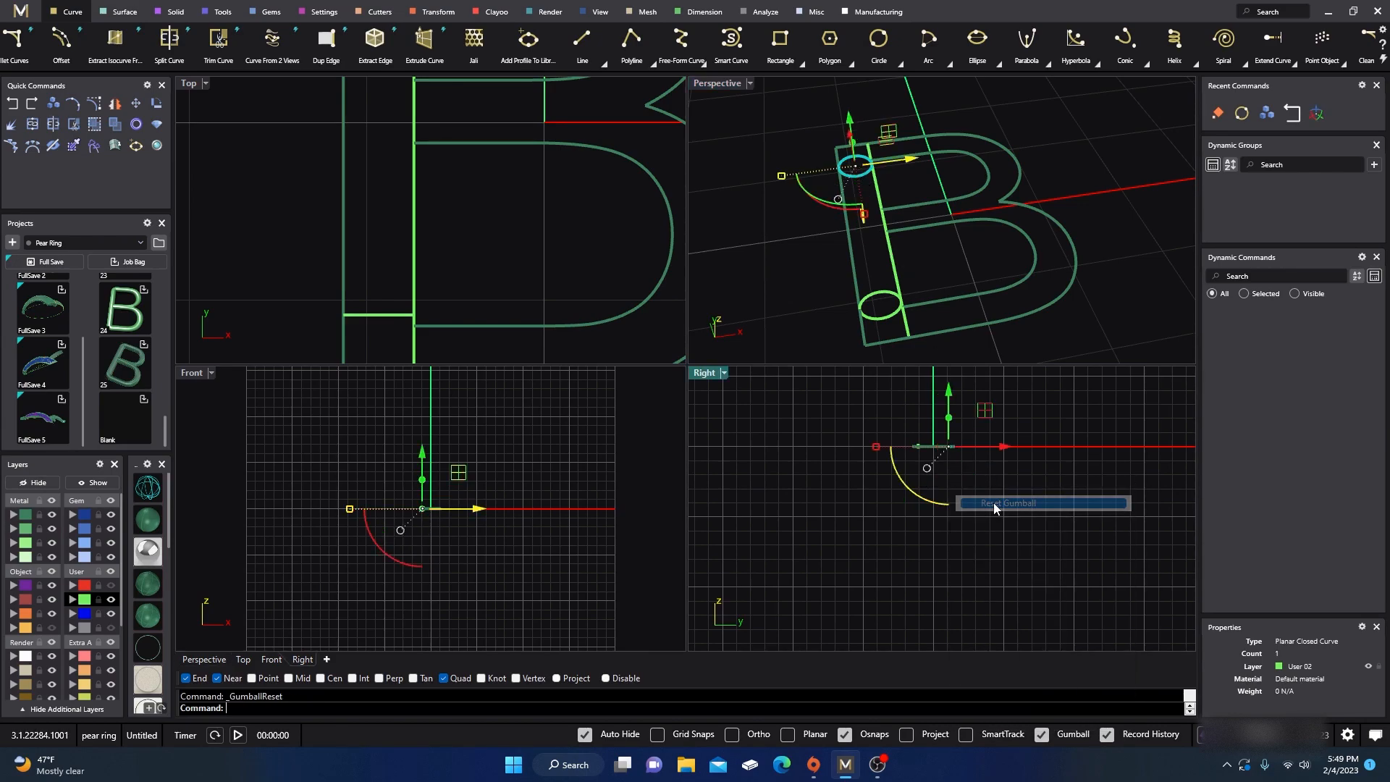
left_click(907, 486)
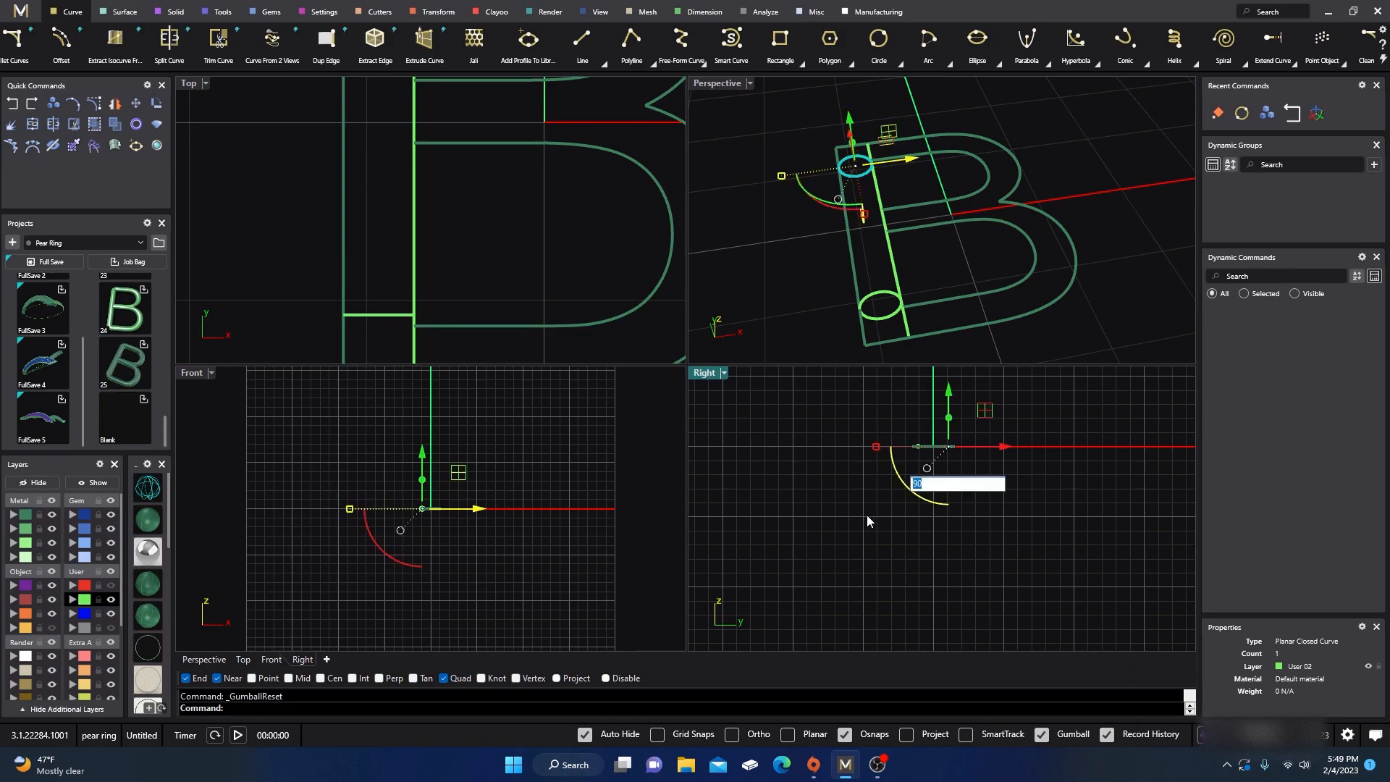
key("Escape")
key("Escape")
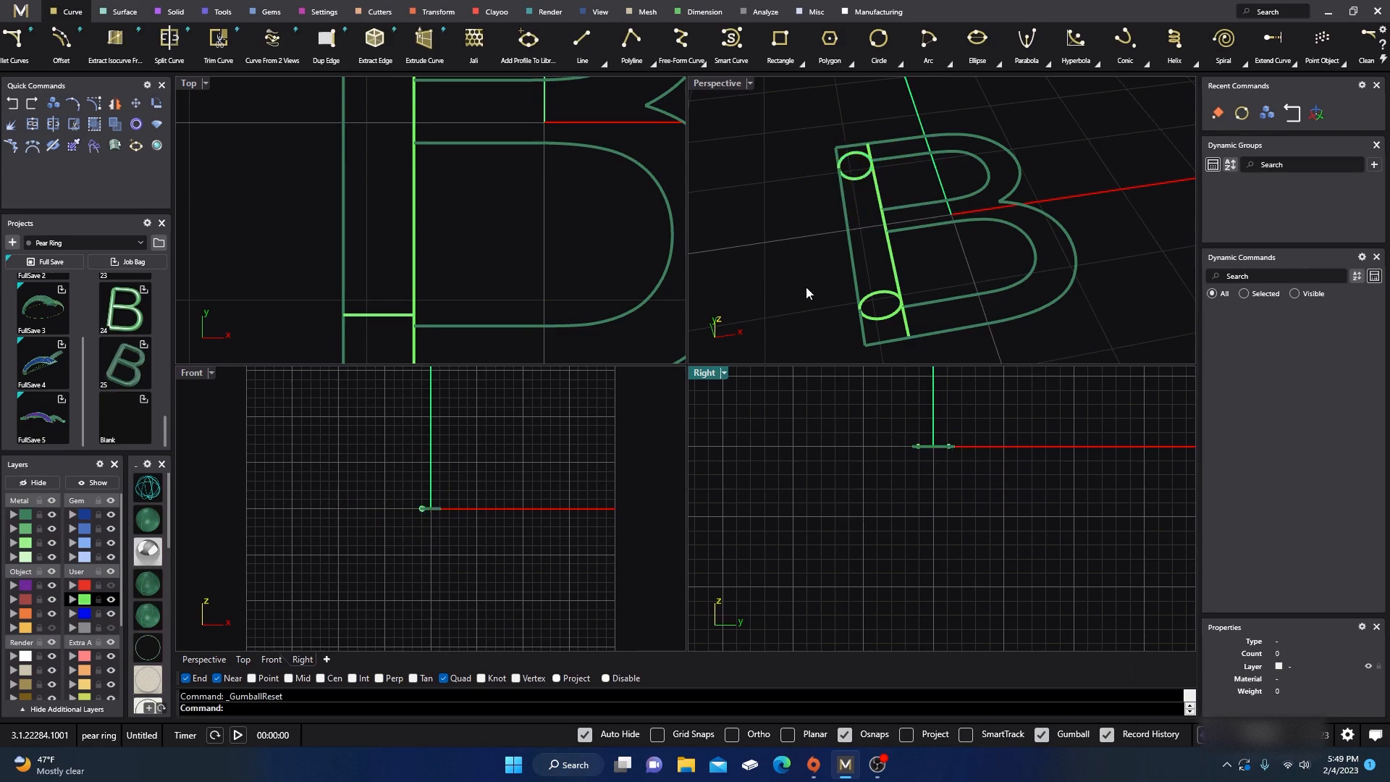
- Maximize the Perspective view and show the layers holding the bowl profile circles and the red line again
double_click(714, 83)
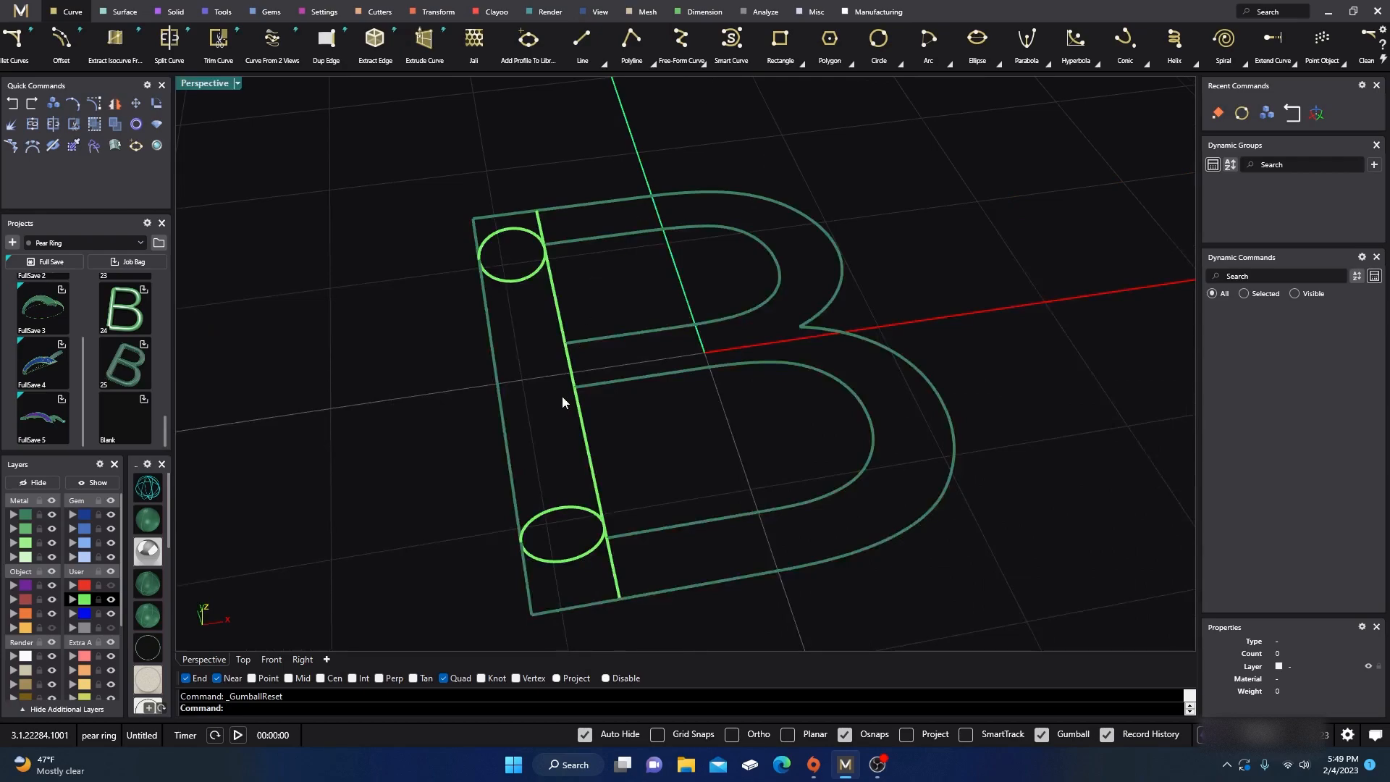
right_click_drag(562, 391, 587, 409)
left_click(52, 628)
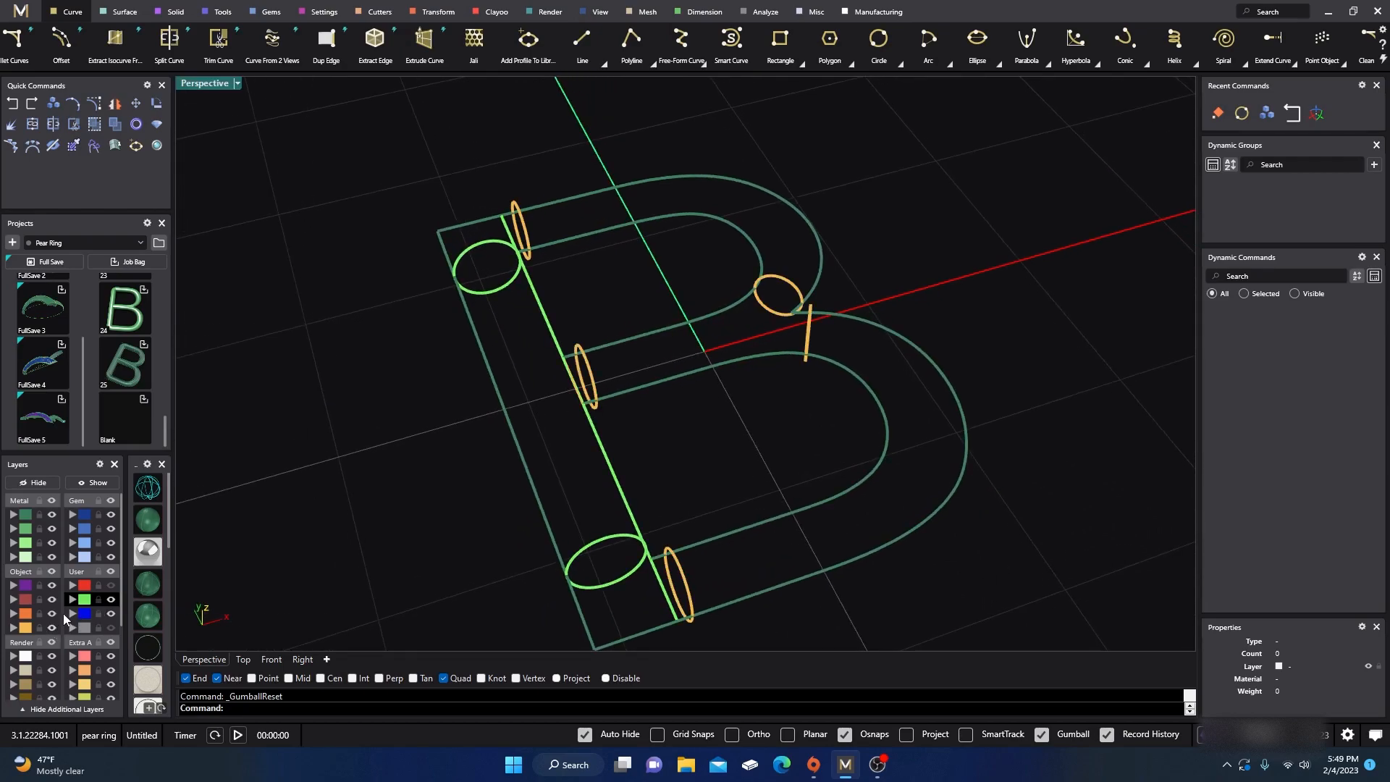
left_click(110, 585)
right_click_drag(351, 506, 534, 544)
left_click(562, 293)
left_click(545, 243)
- Start a two-rail sweep for the upper bowl, using its outer and inner curves as rails and its two end circles as cross sections
left_click(125, 12)
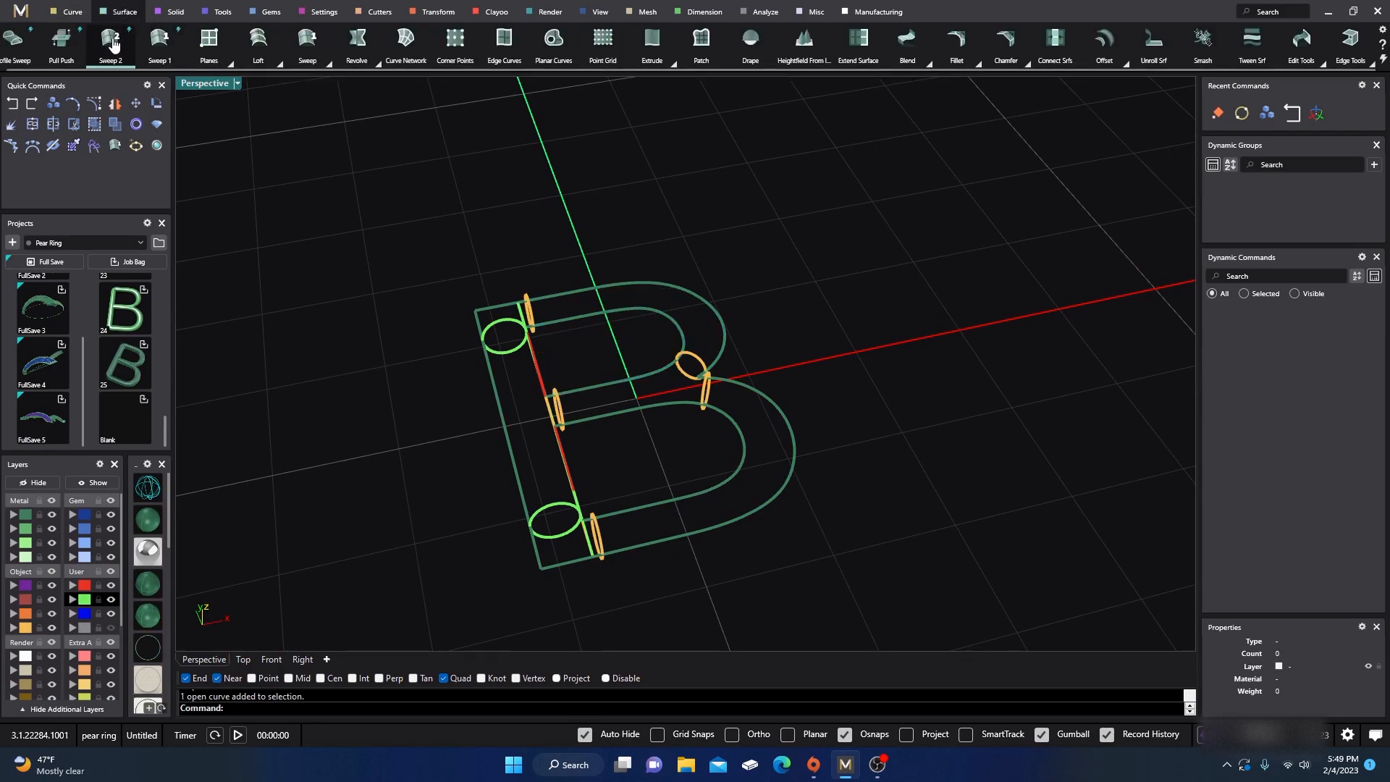
left_click(329, 66)
left_click(319, 95)
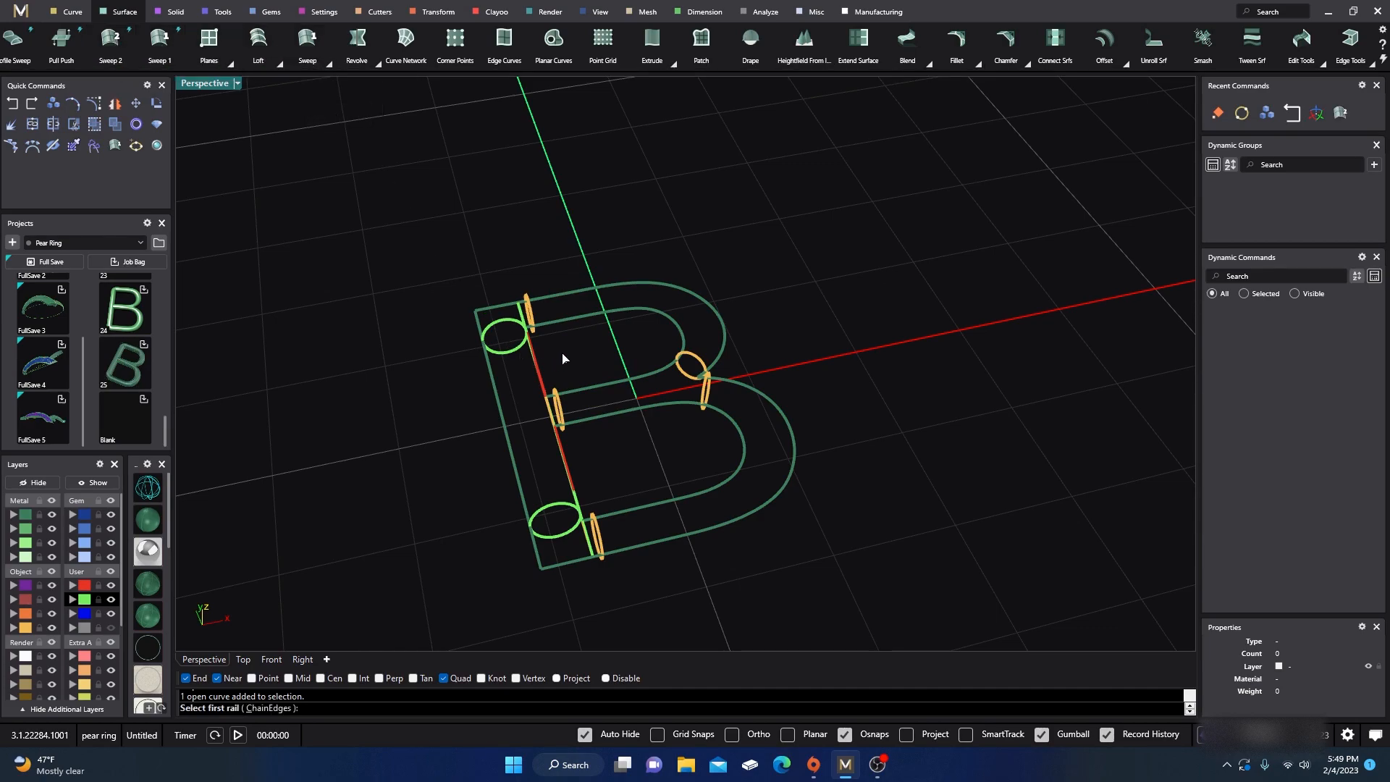
scroll(556, 365, "up", 2)
left_click(559, 277)
left_click(572, 310)
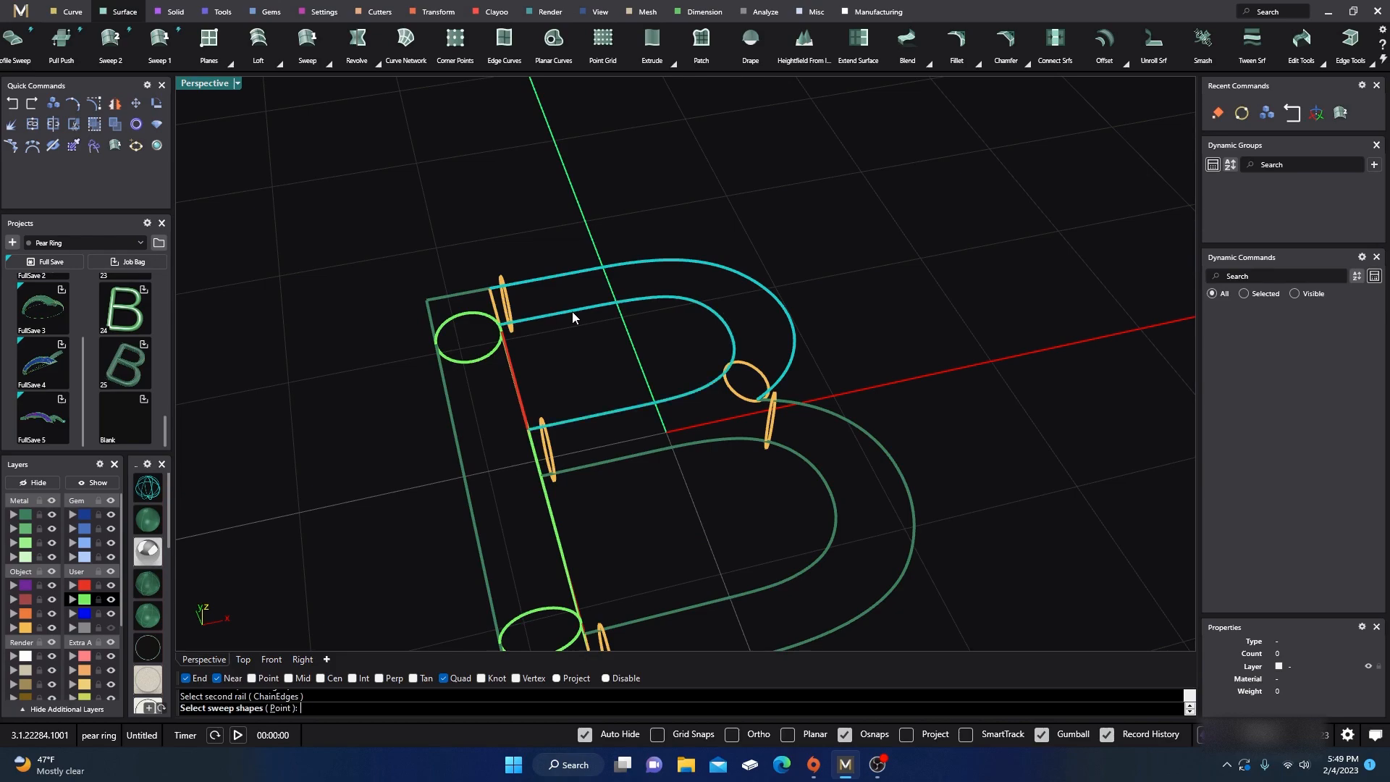
left_click(507, 310)
left_click(753, 372)
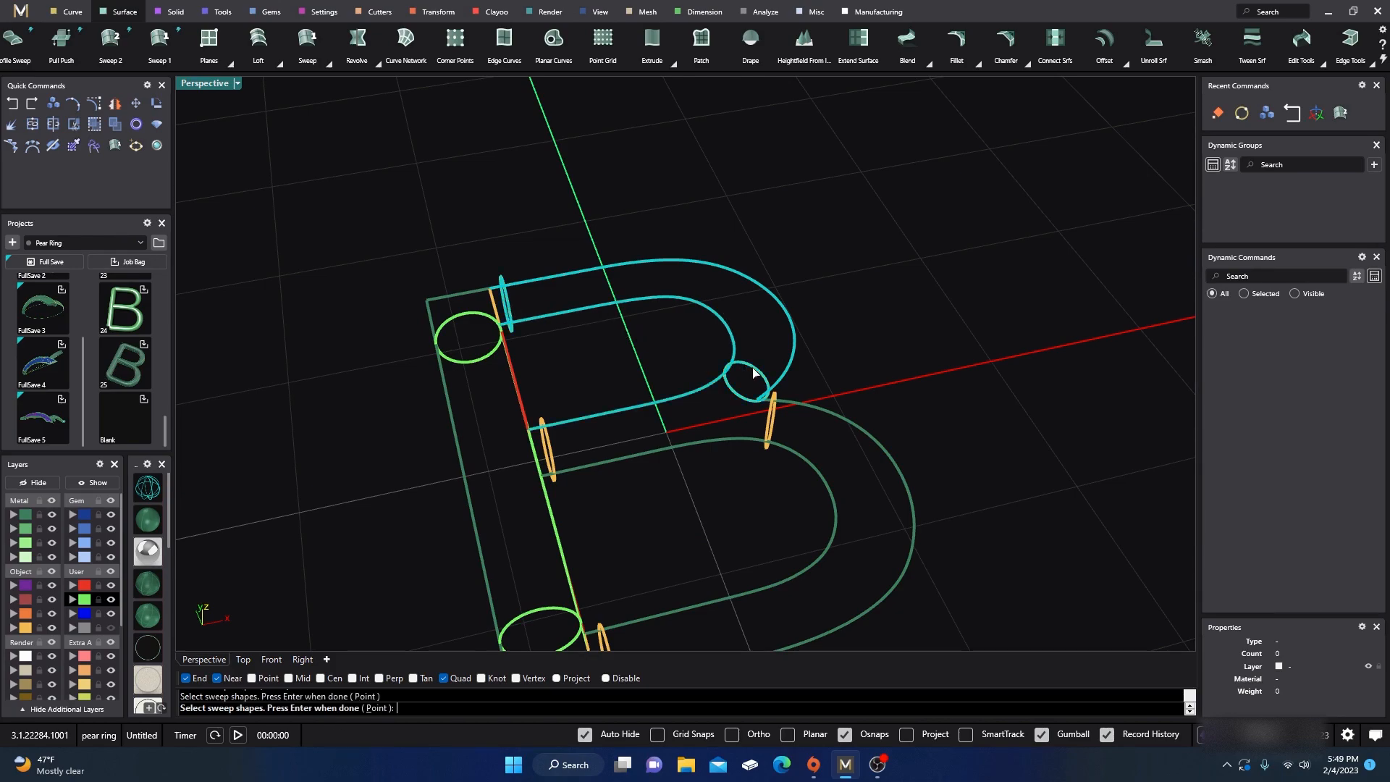
key("Return")
right_click_drag(657, 437, 563, 410)
key("Return")
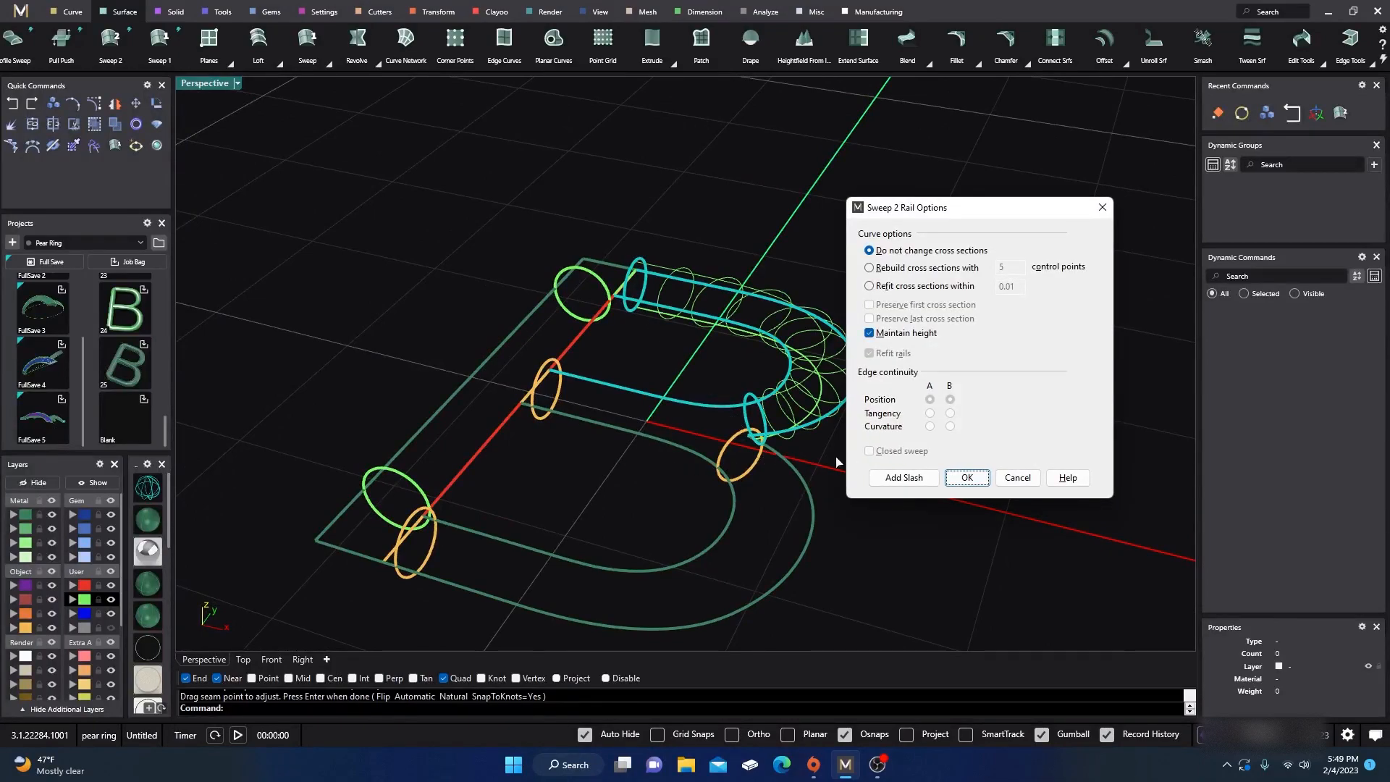
- Add a slash across the upper bowl's rails in the Top view where the bend begins, and complete the sweep
right_click_drag(507, 446, 538, 469)
left_click(902, 477)
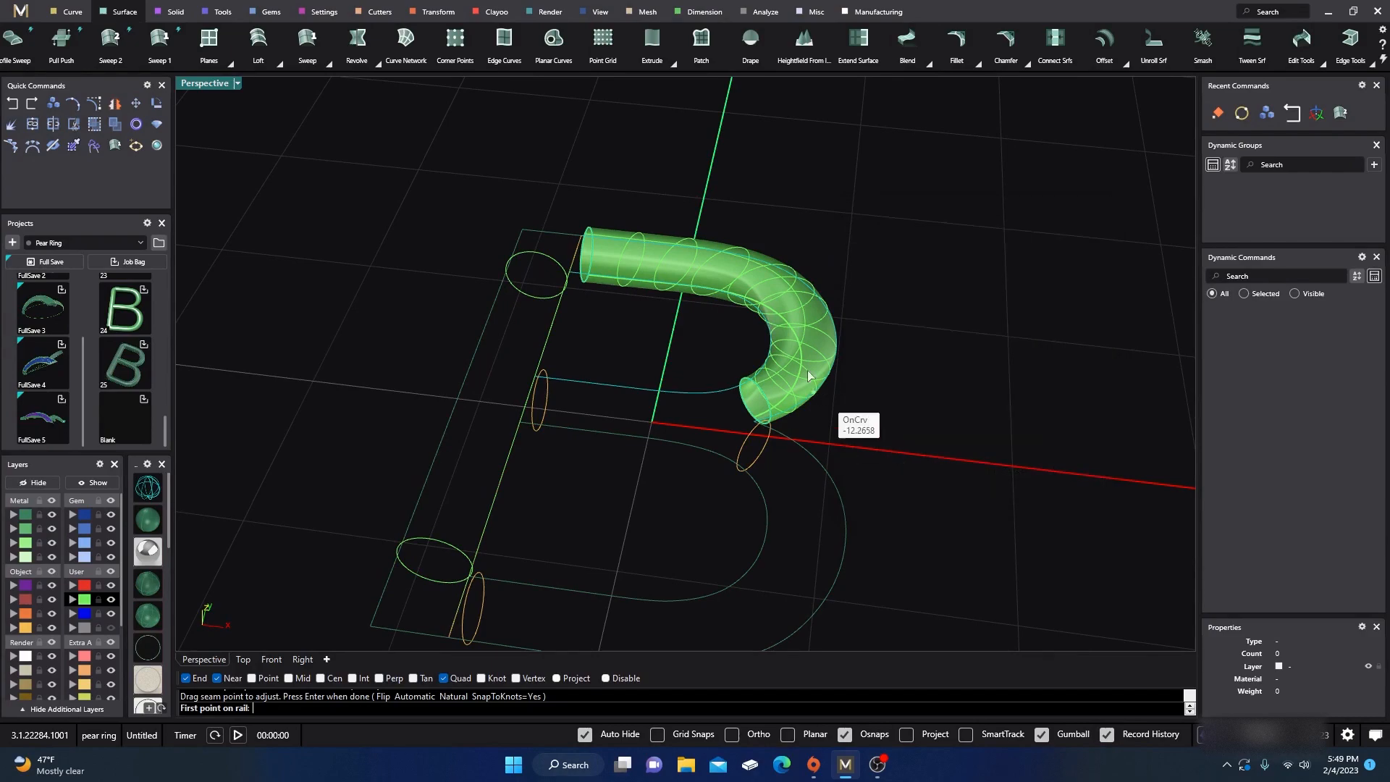
double_click(204, 83)
scroll(567, 217, "up", 3)
right_click_drag(474, 173, 480, 276)
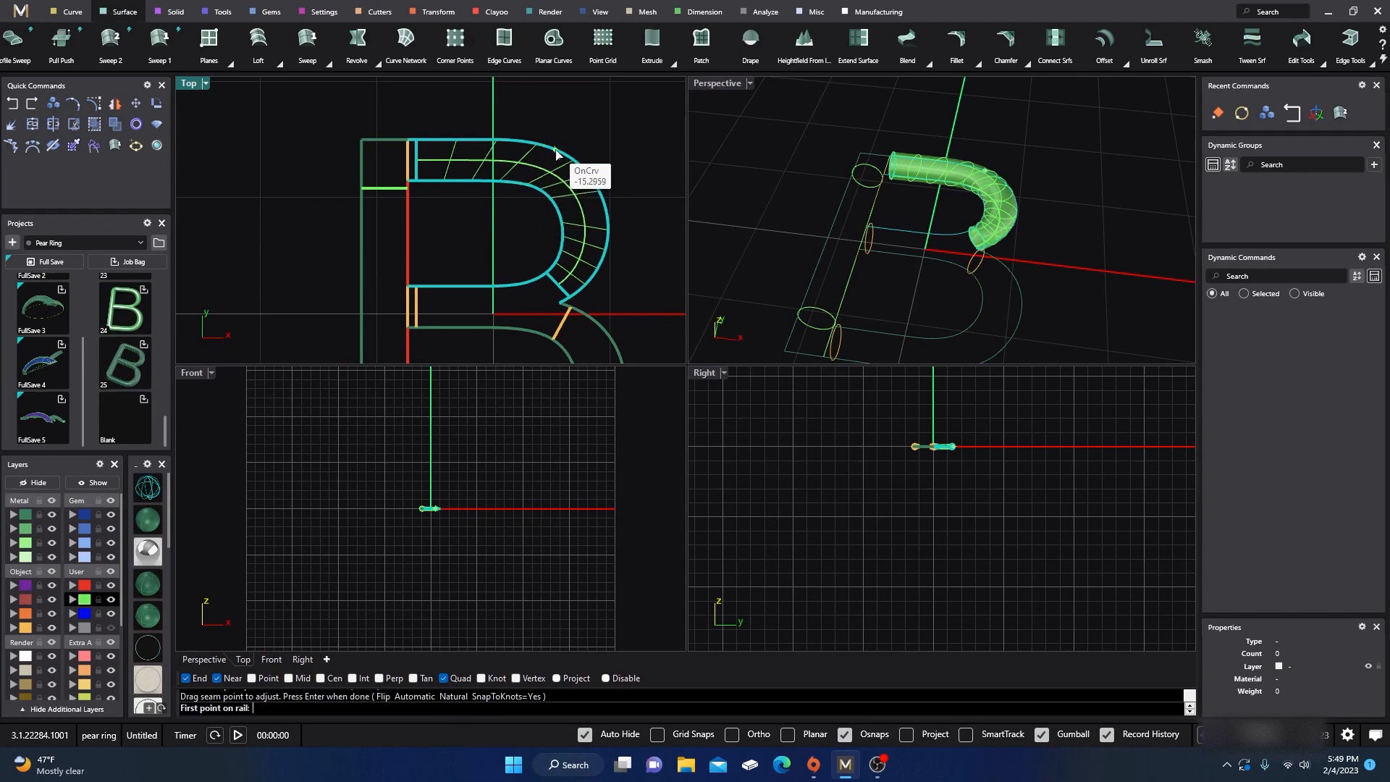
left_click(540, 174)
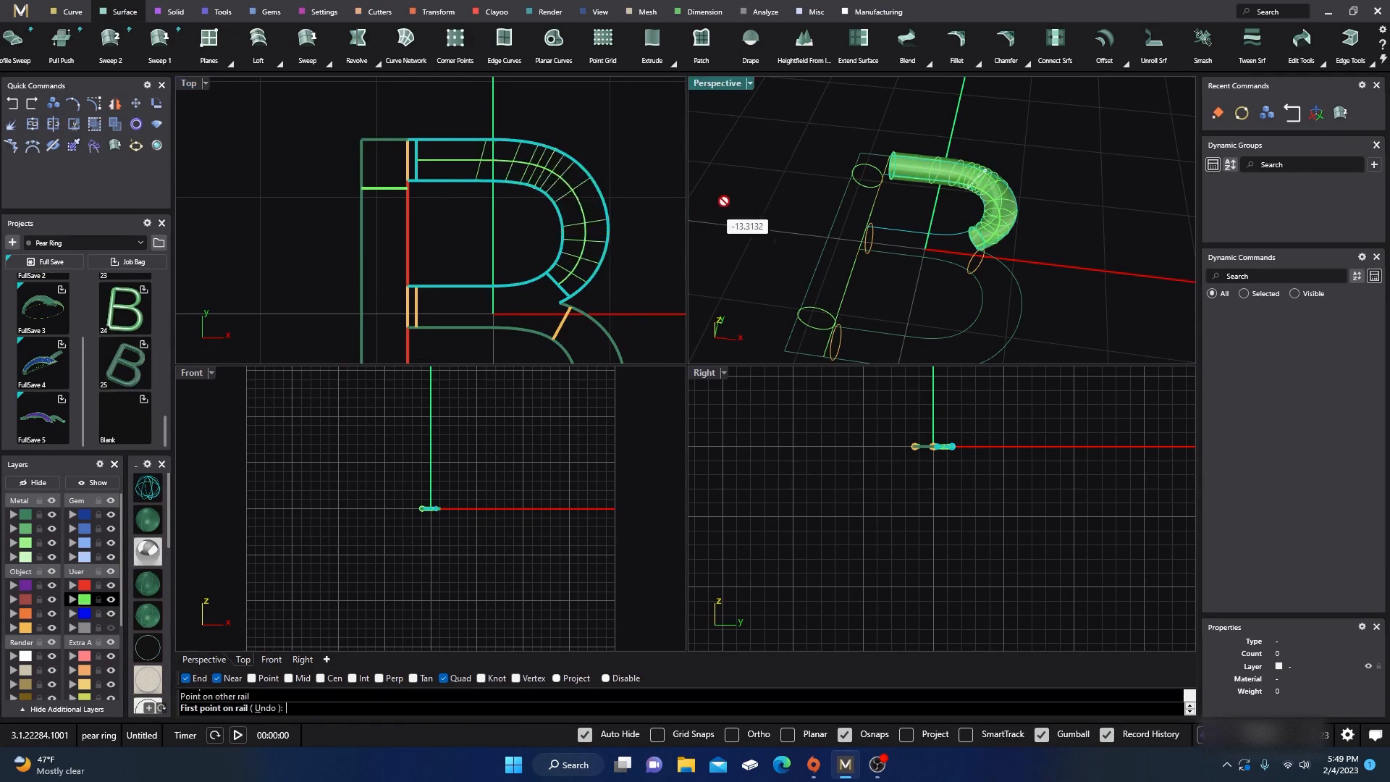
key("Return")
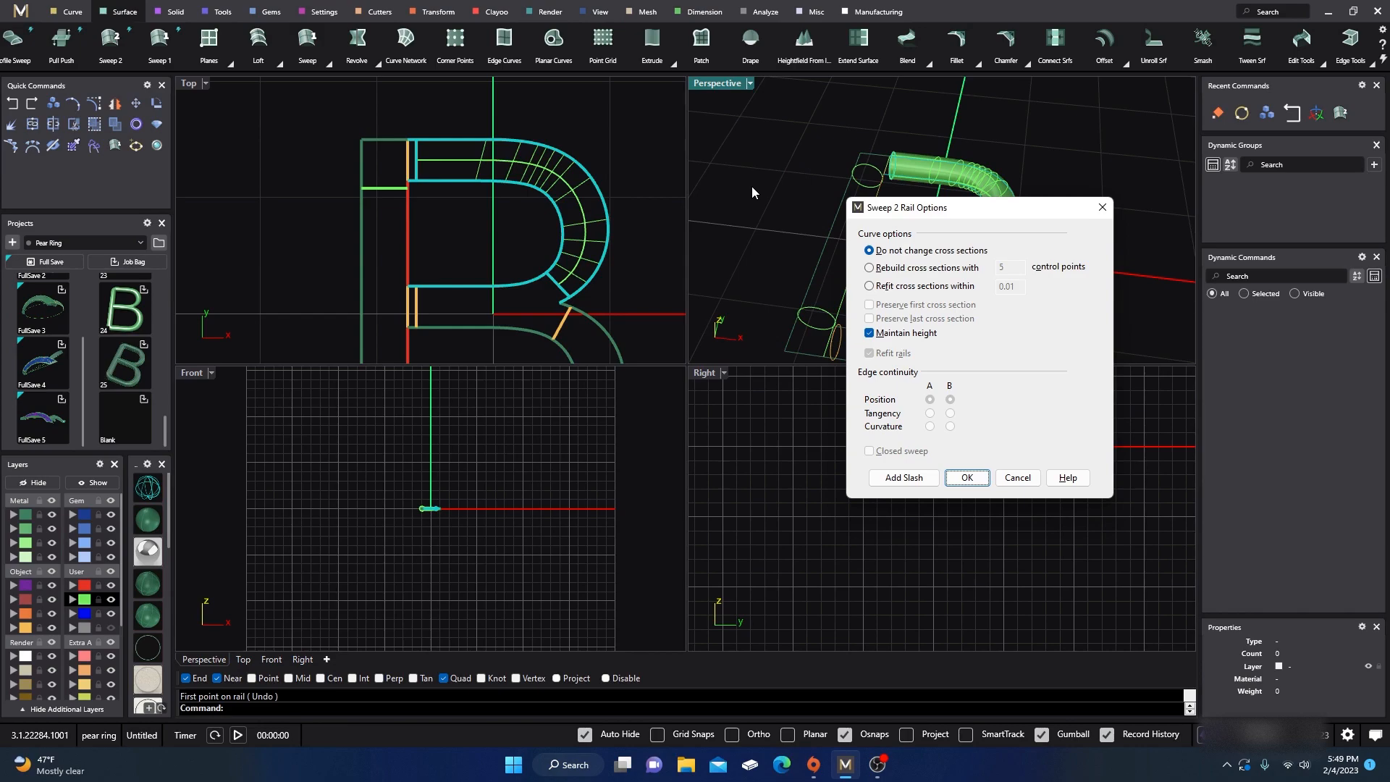
left_click(966, 477)
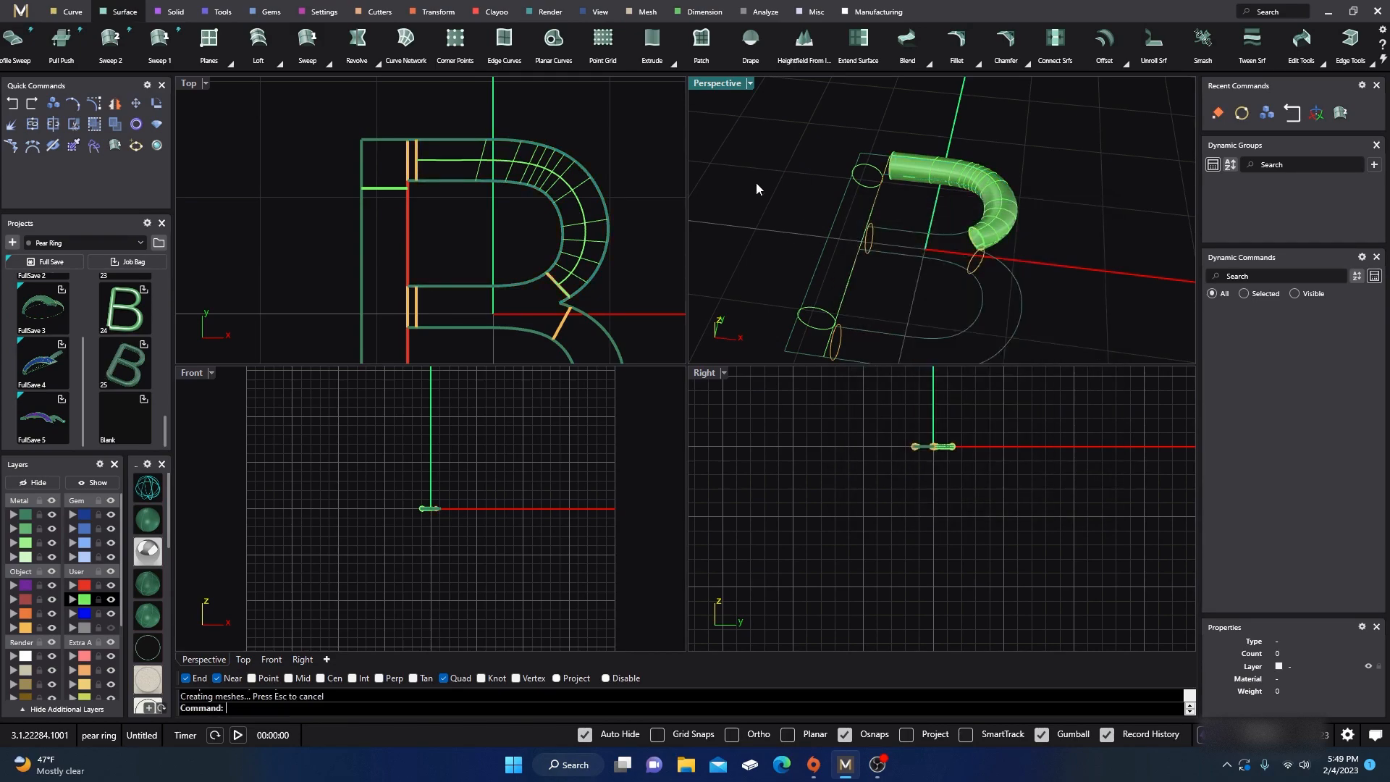
- Start another two-rail sweep for the lower bowl, using its inner and outer curves as rails and its two end circles as cross sections
key("Return")
left_click(897, 254)
left_click(1007, 352)
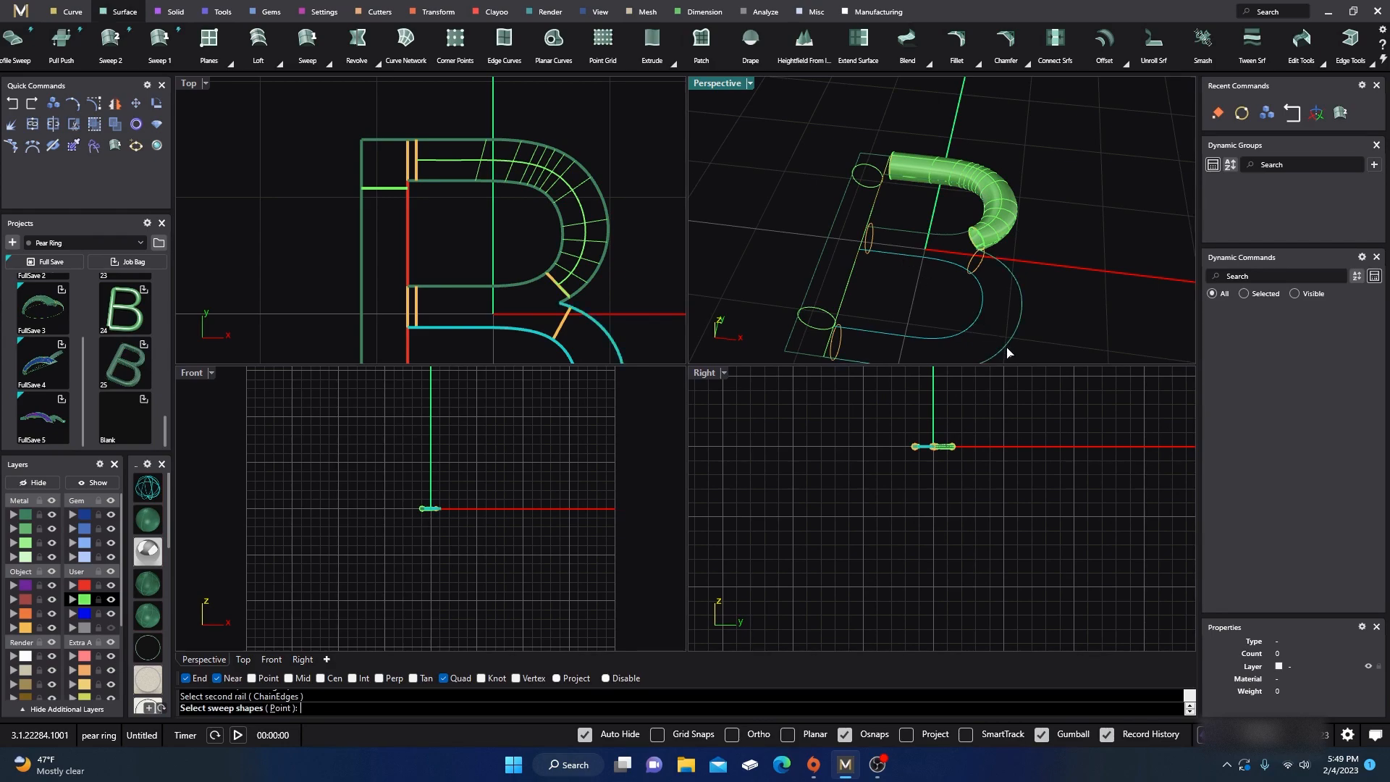
left_click(840, 342)
left_click(981, 265)
key("Return")
key("Return")
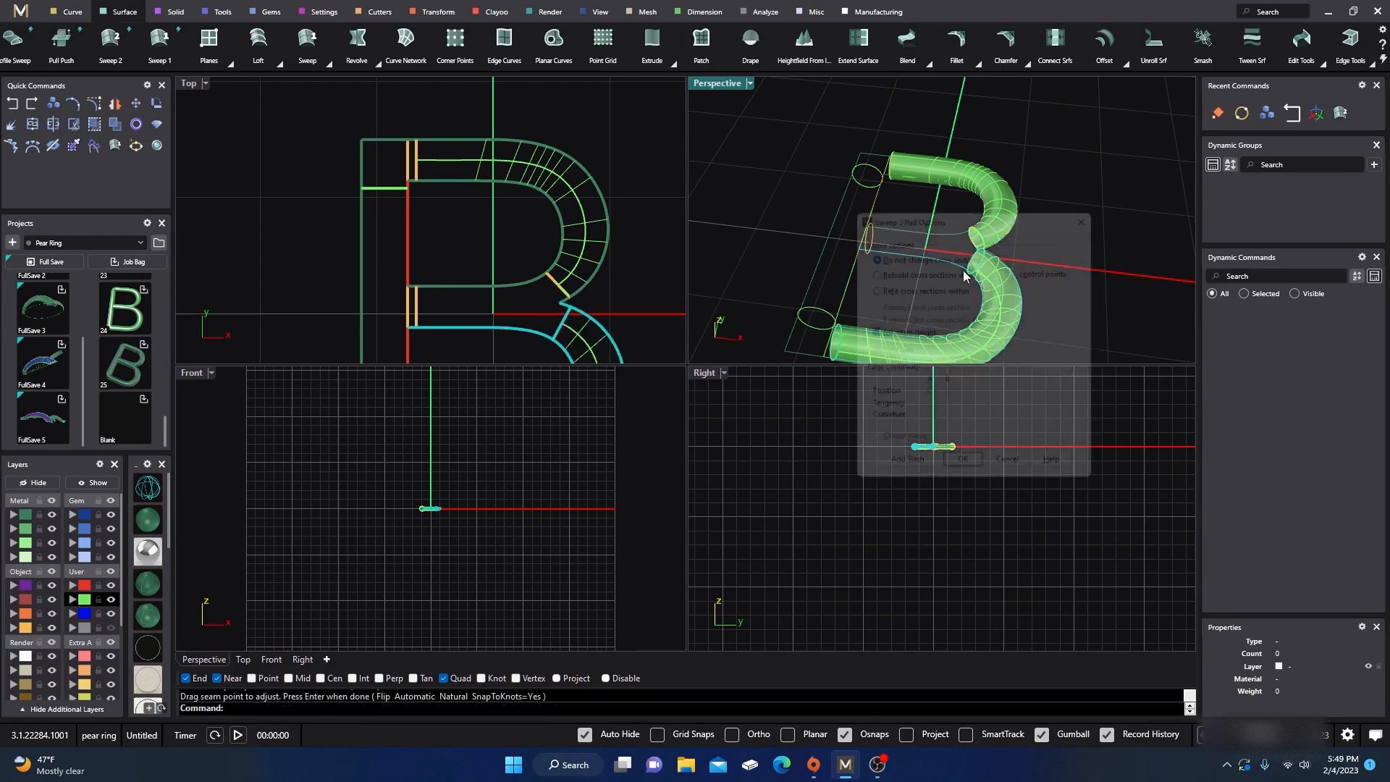
- Add a slash across the lower bowl's rails near the start of its bend in the Top view, and complete the sweep
scroll(663, 245, "down", 3)
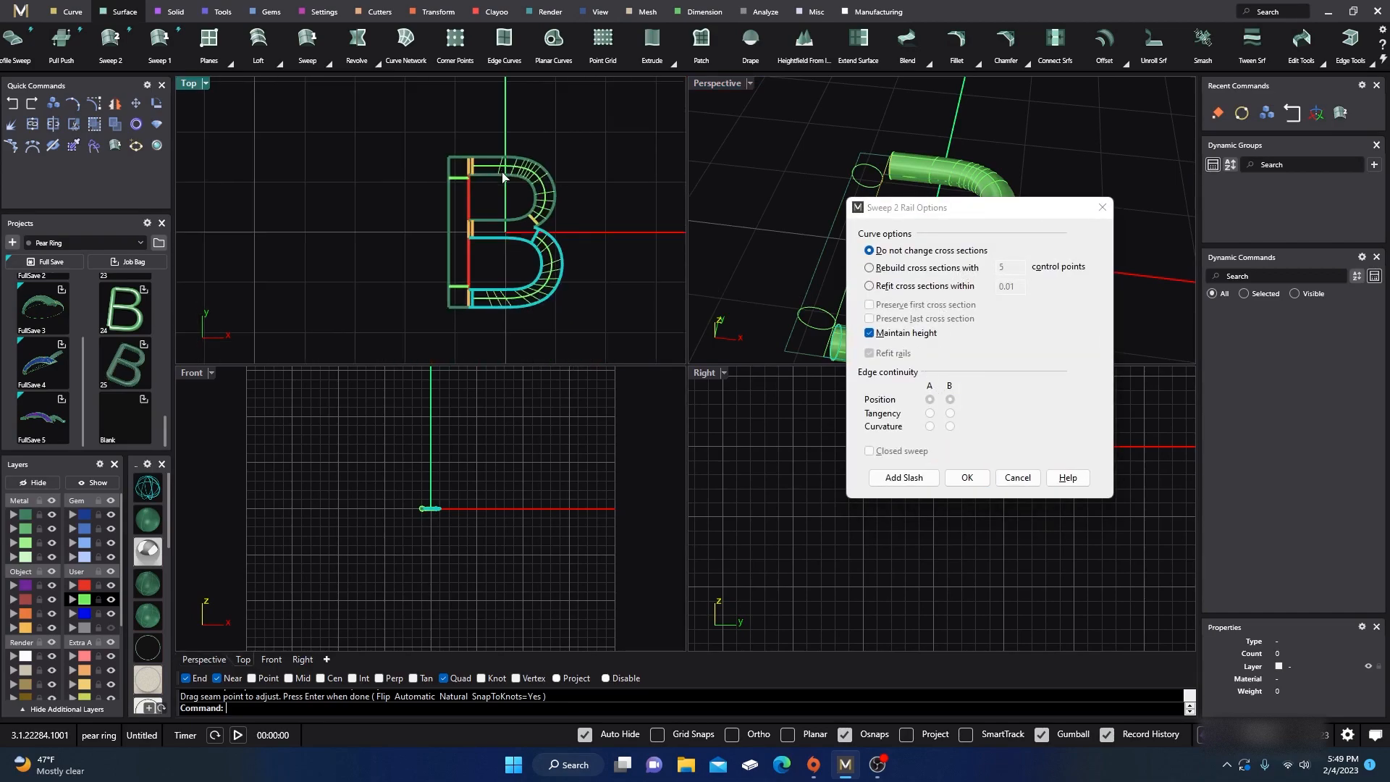
left_click(913, 482)
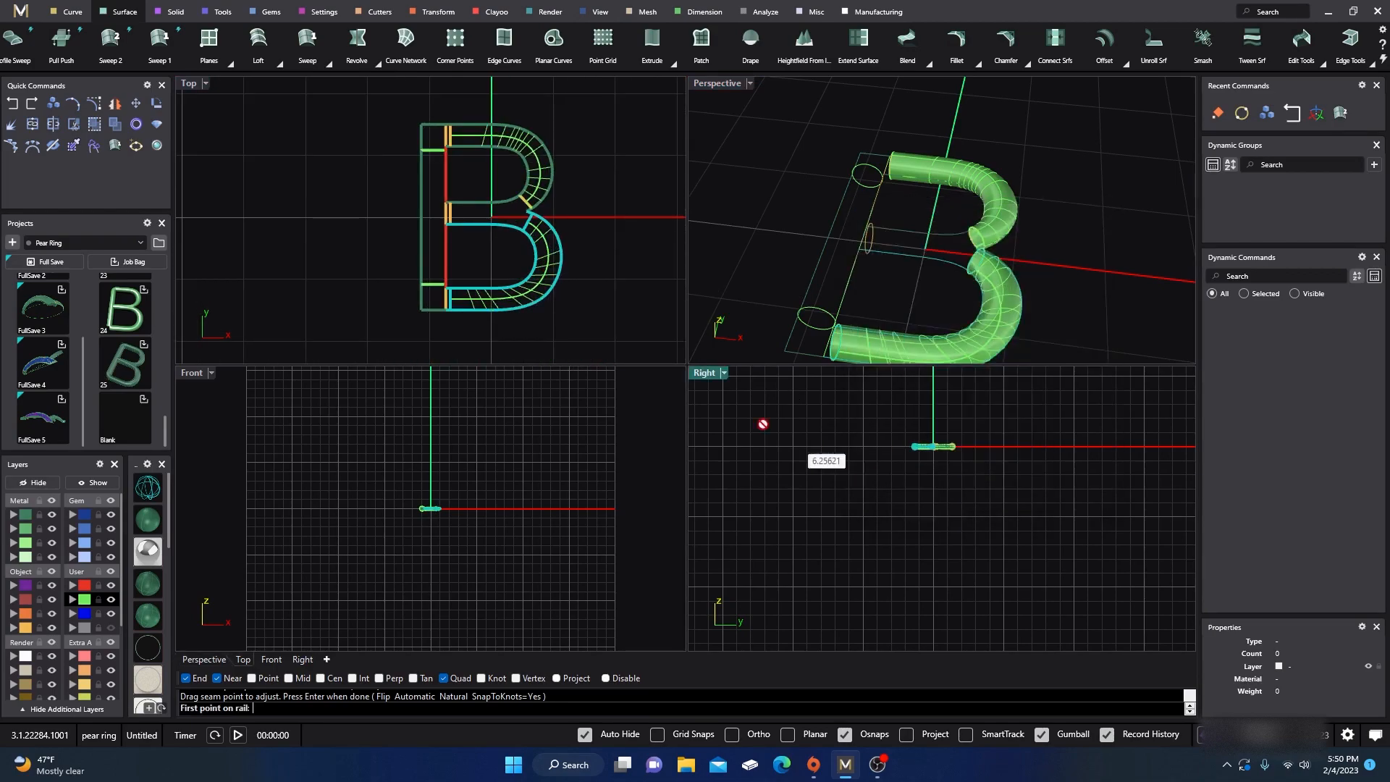
left_click(525, 304)
left_click(534, 311)
key("Return")
key("Return")
- Sweep the stem's two circles along the green line and the stem's outer edge curve as the two rails
right_click_drag(809, 236, 814, 255)
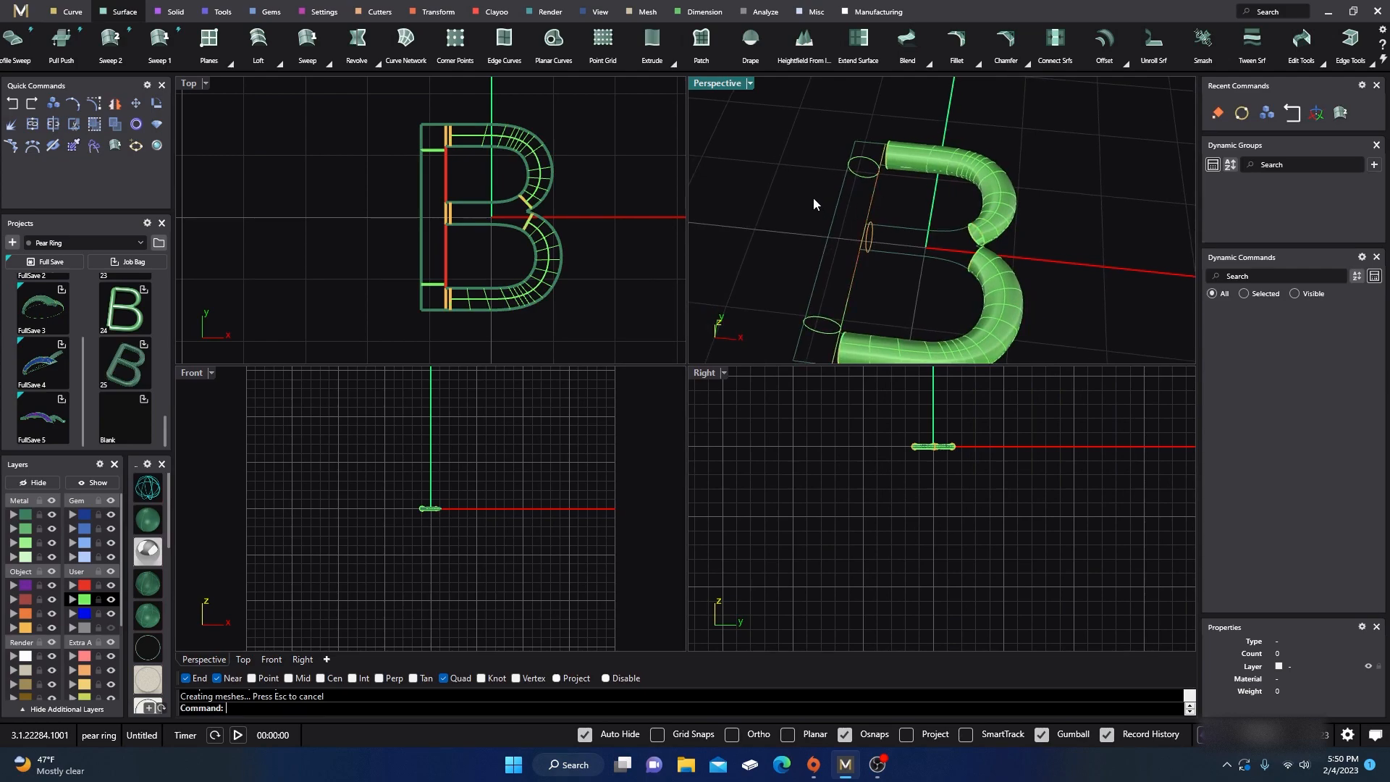
scroll(832, 199, "up", 2)
key("Return")
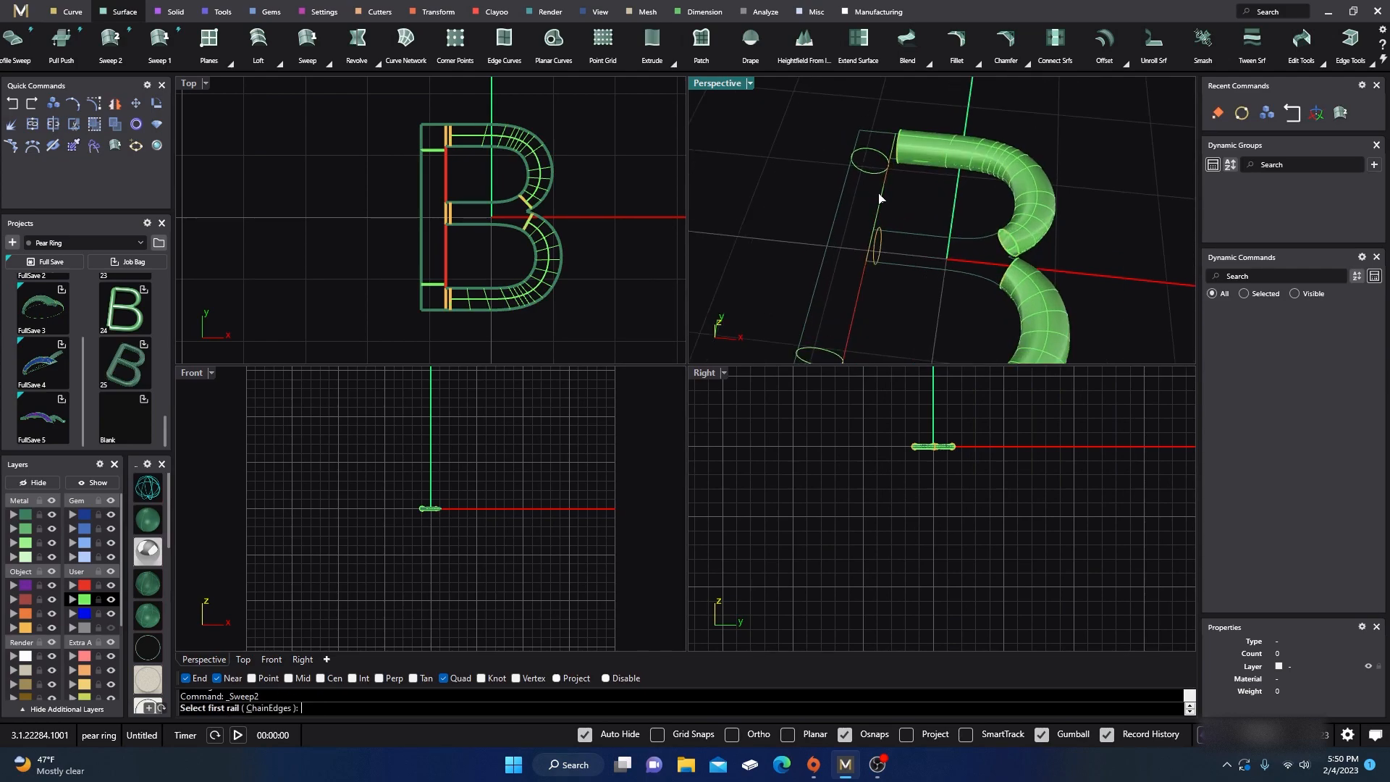
scroll(879, 198, "up", 1)
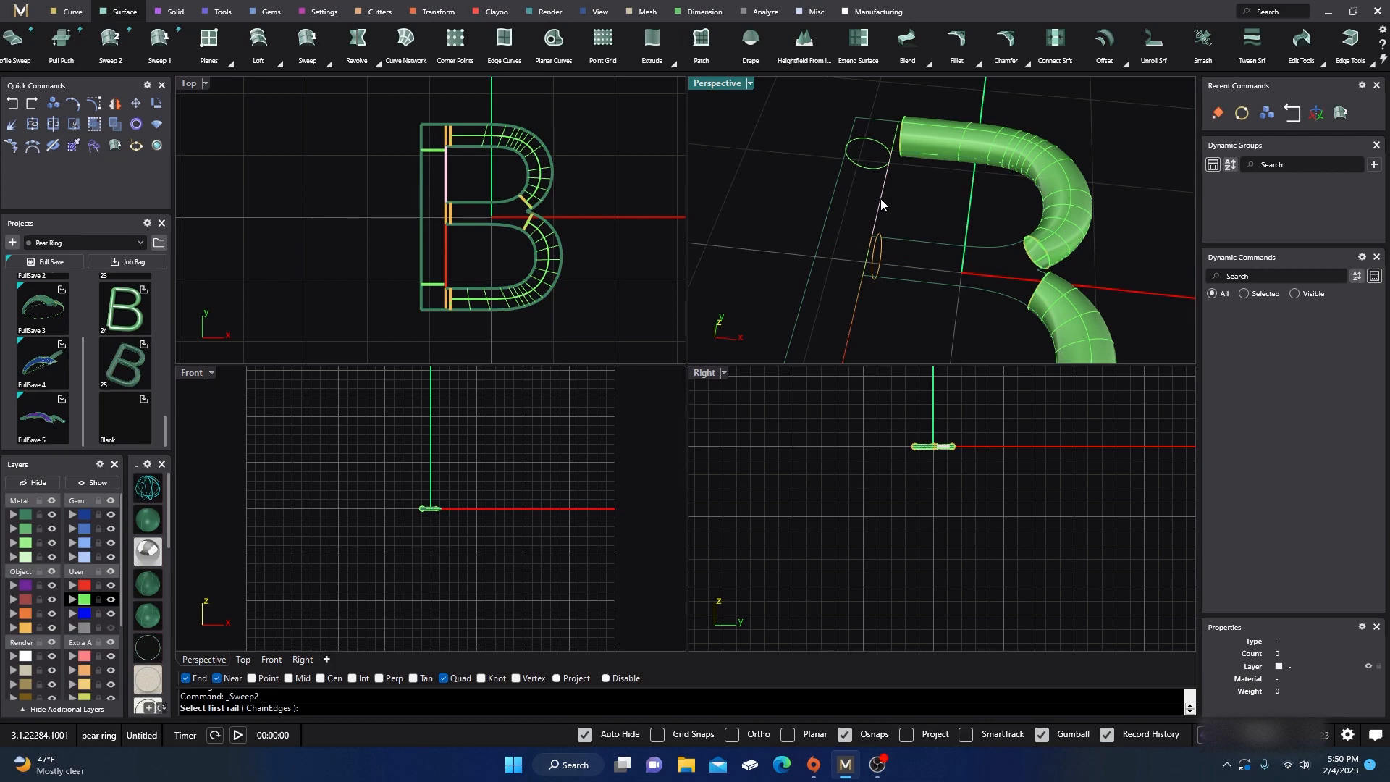
left_click(874, 212)
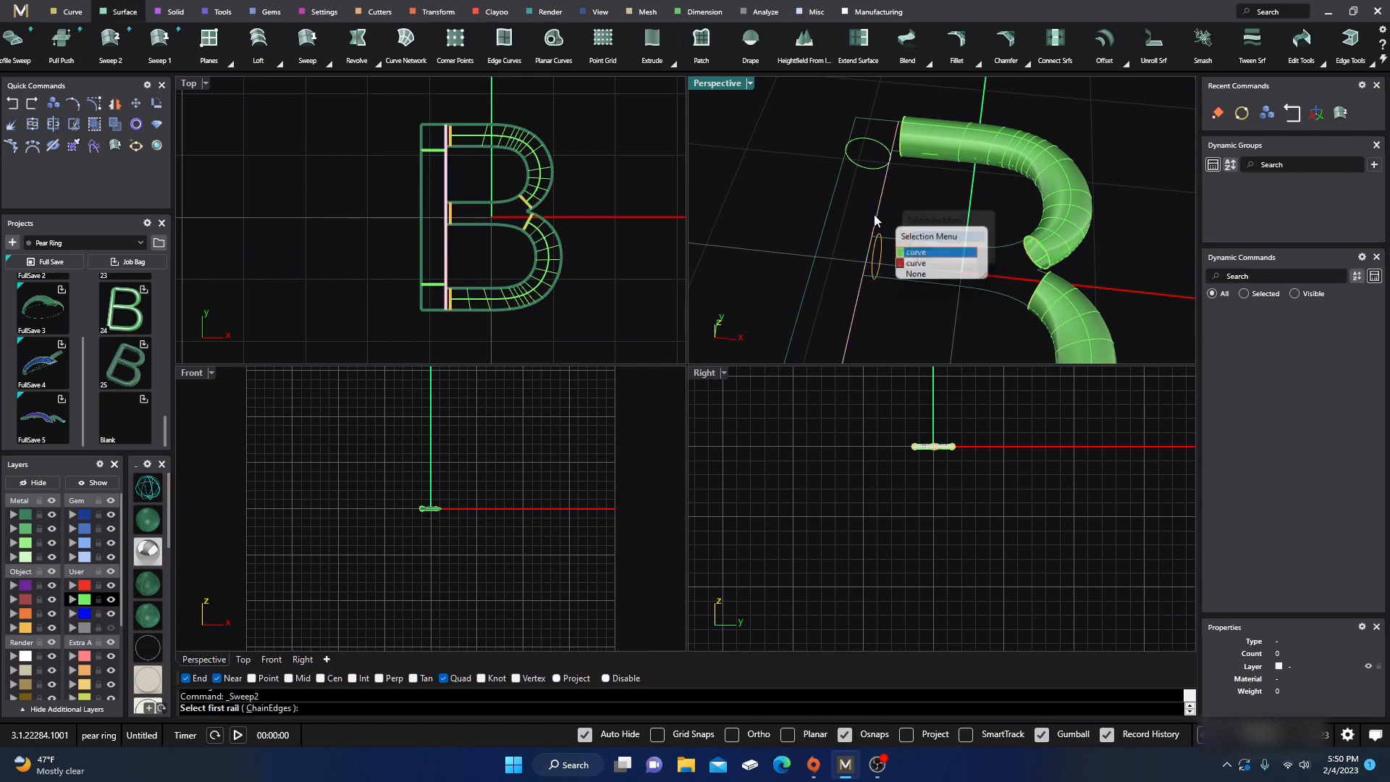
left_click(909, 255)
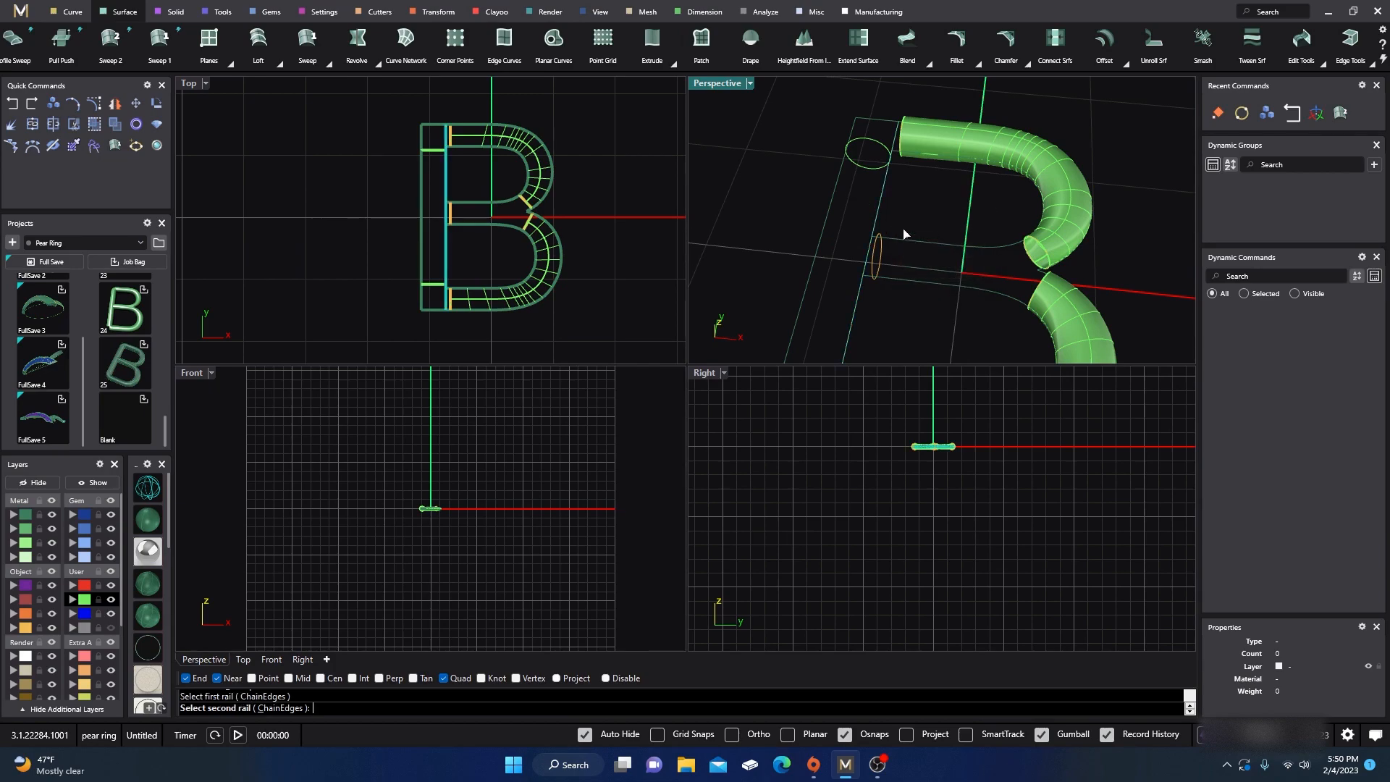
left_click(840, 187)
left_click(868, 167)
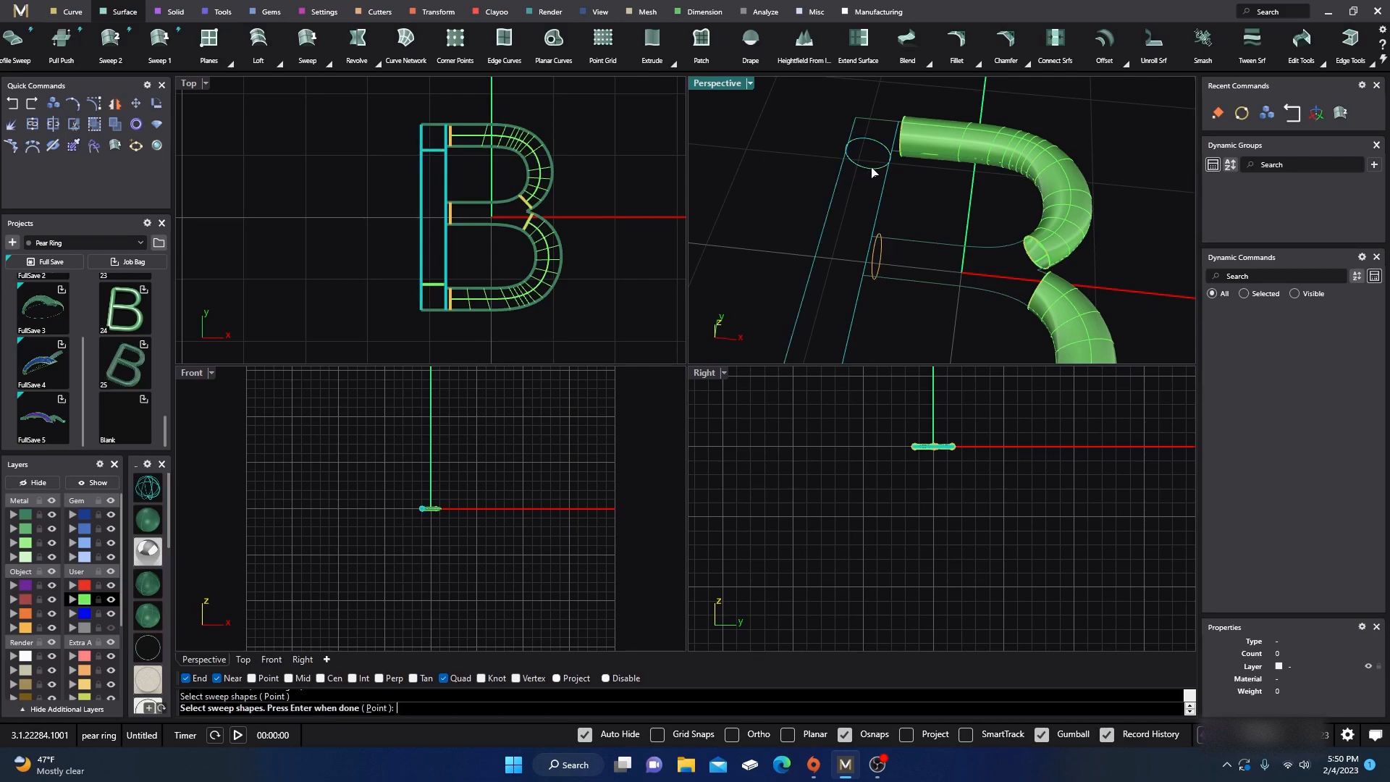
scroll(859, 156, "down", 2)
left_click(829, 280)
key("Return")
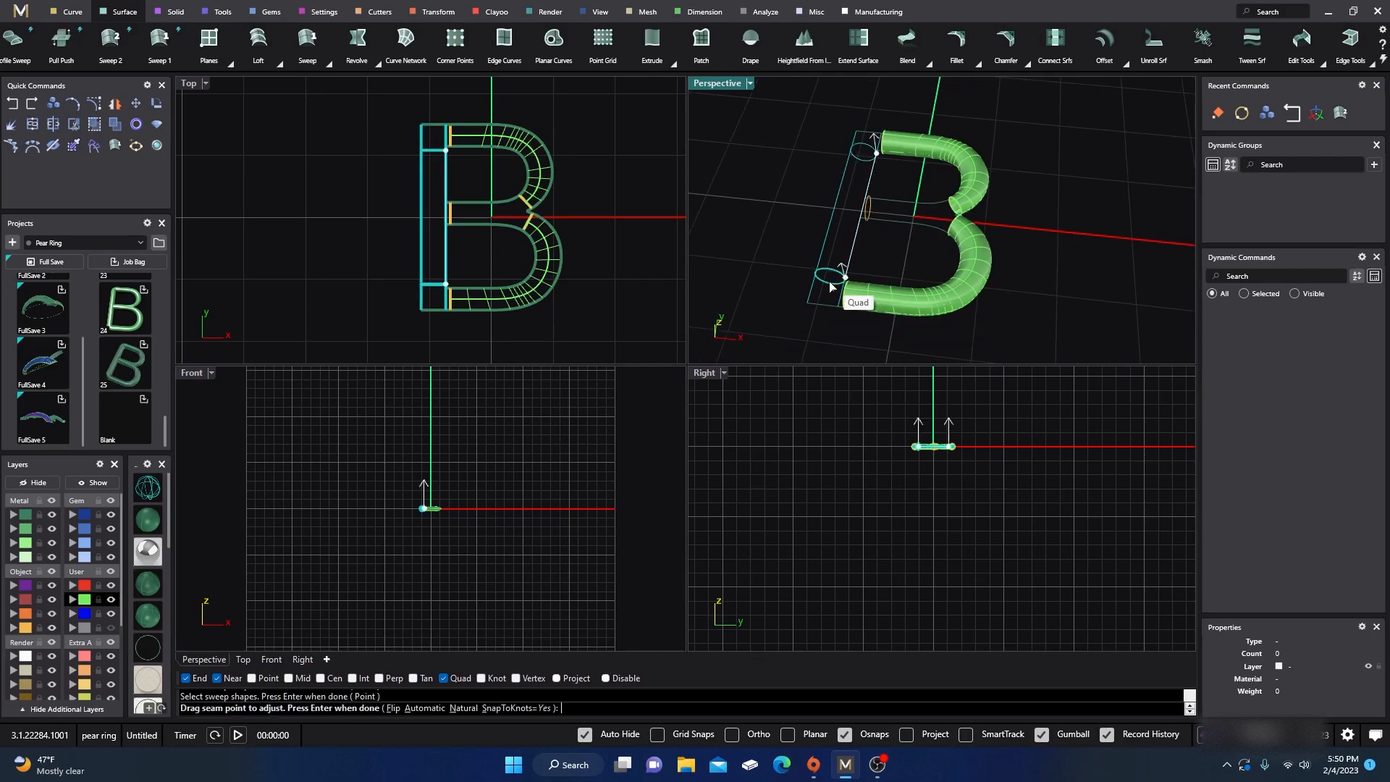
key("Return")
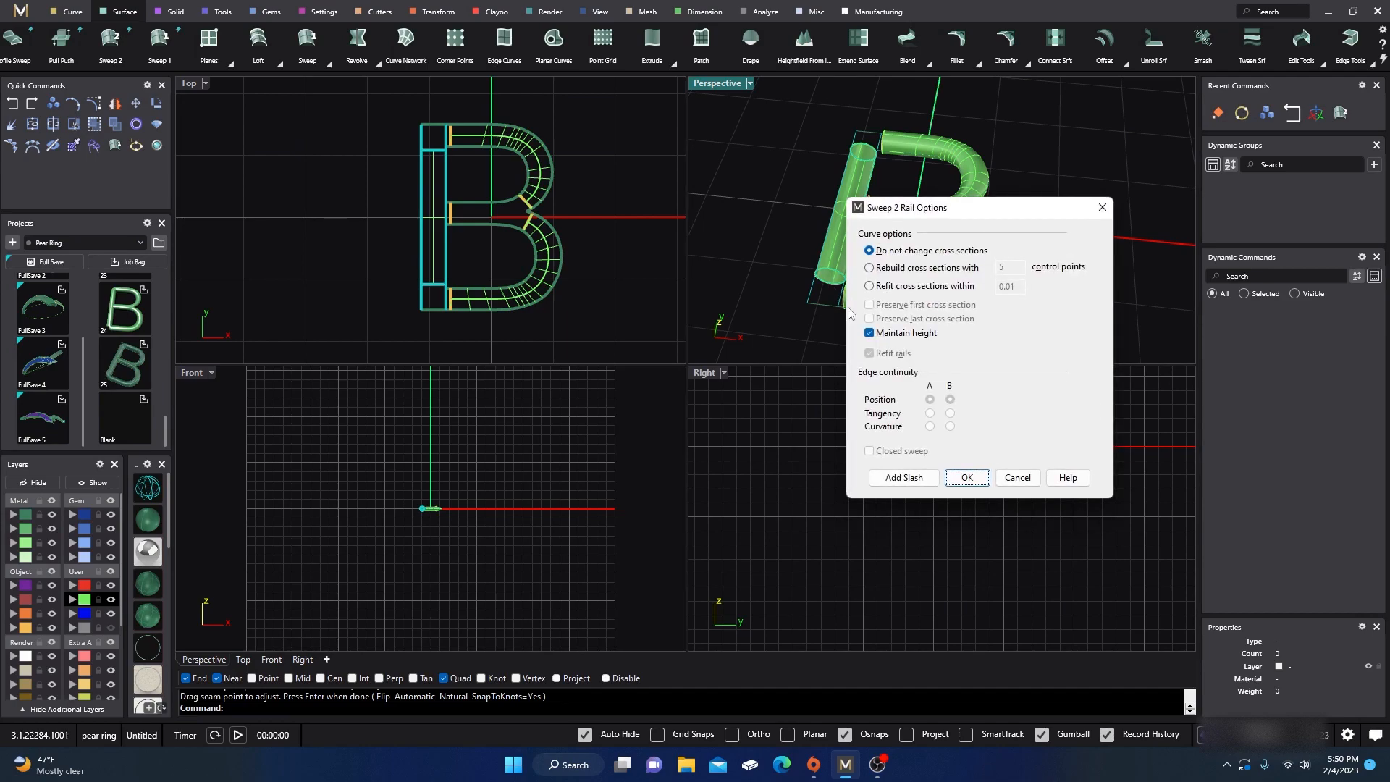
key("Return")
- Maximize the Perspective view and move the three swept tubes to the Metal 01 layer
double_click(717, 83)
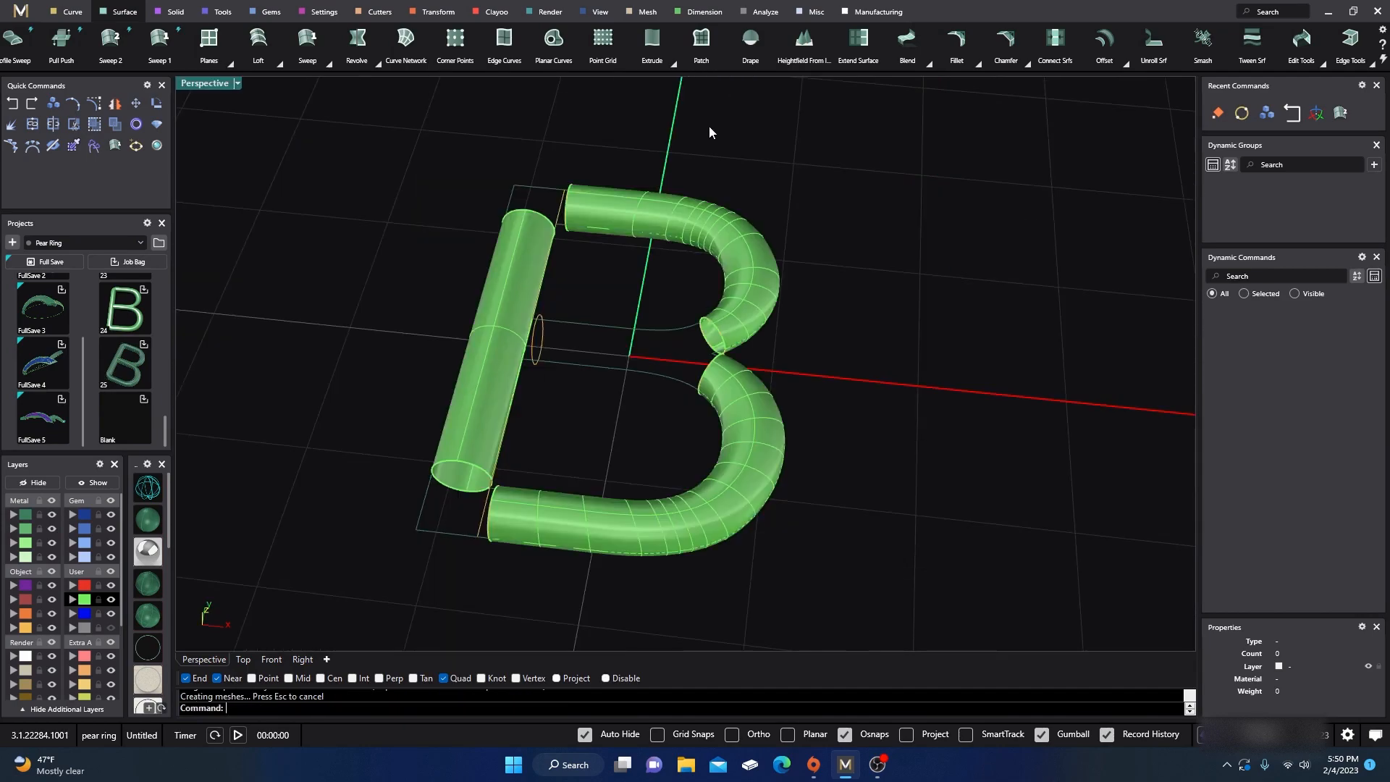
scroll(594, 333, "up", 2)
left_click(511, 336)
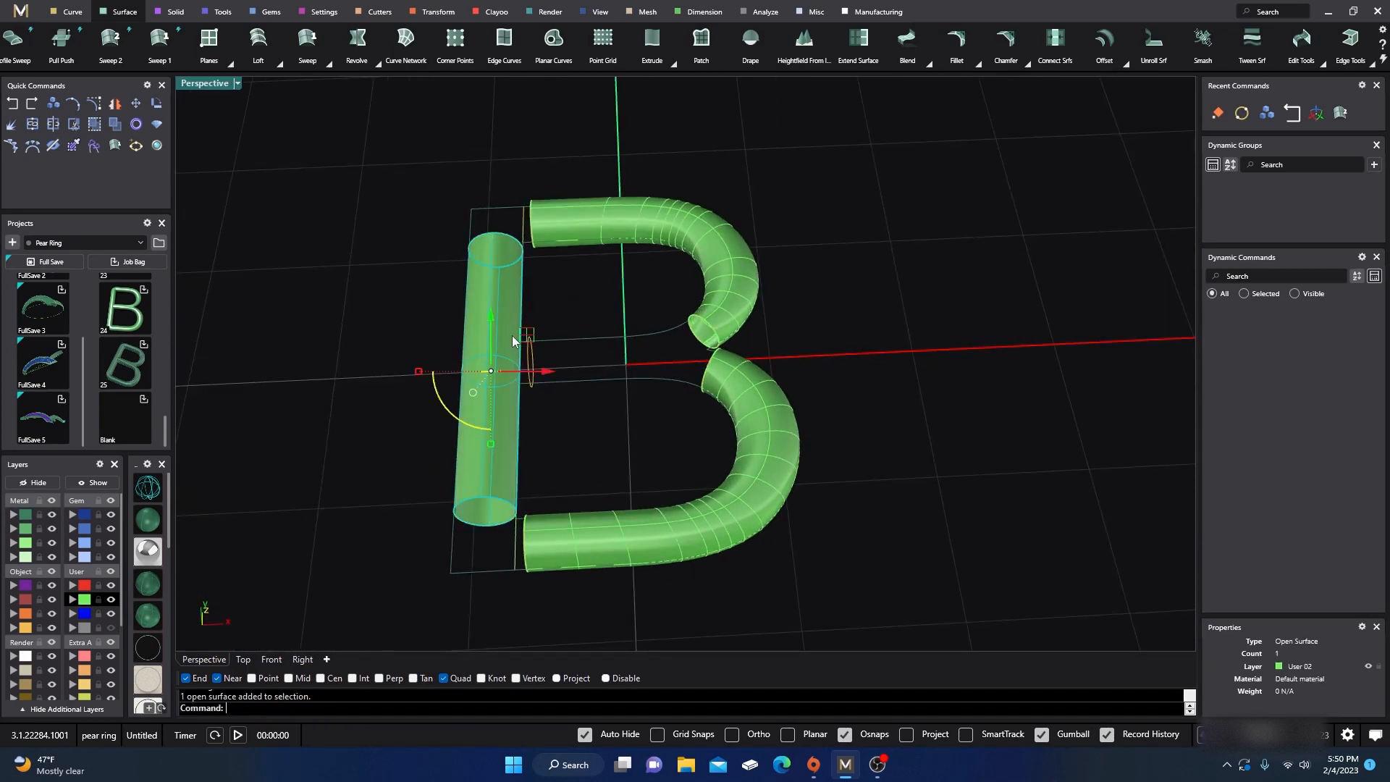
left_click(737, 438, "shift")
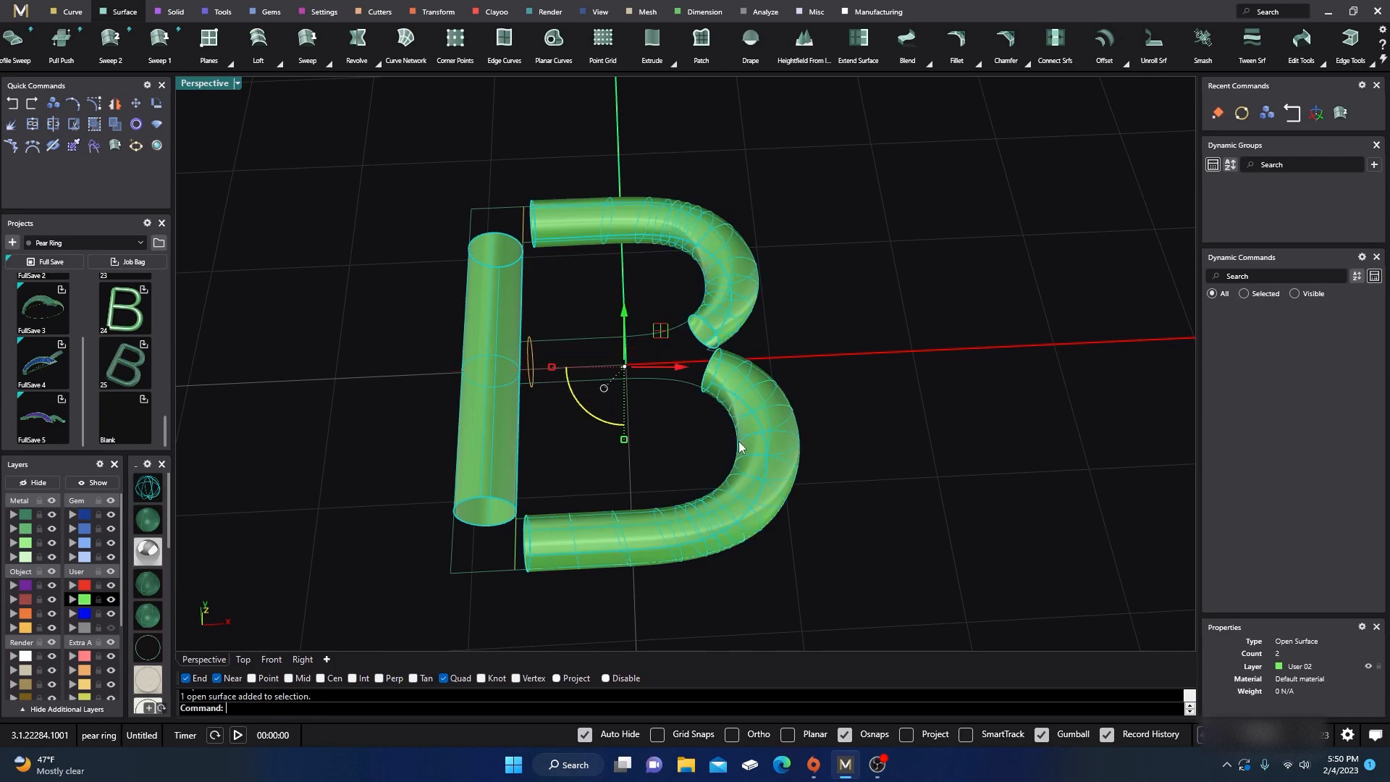
left_click(24, 516)
left_click(340, 393)
- Examine the stem and bowl tubes from several angles, including the gap between the two bowl ends
right_click_drag(359, 390, 384, 372)
scroll(547, 360, "up", 3)
right_click_drag(548, 360, 382, 354)
right_click_drag(553, 470, 762, 487)
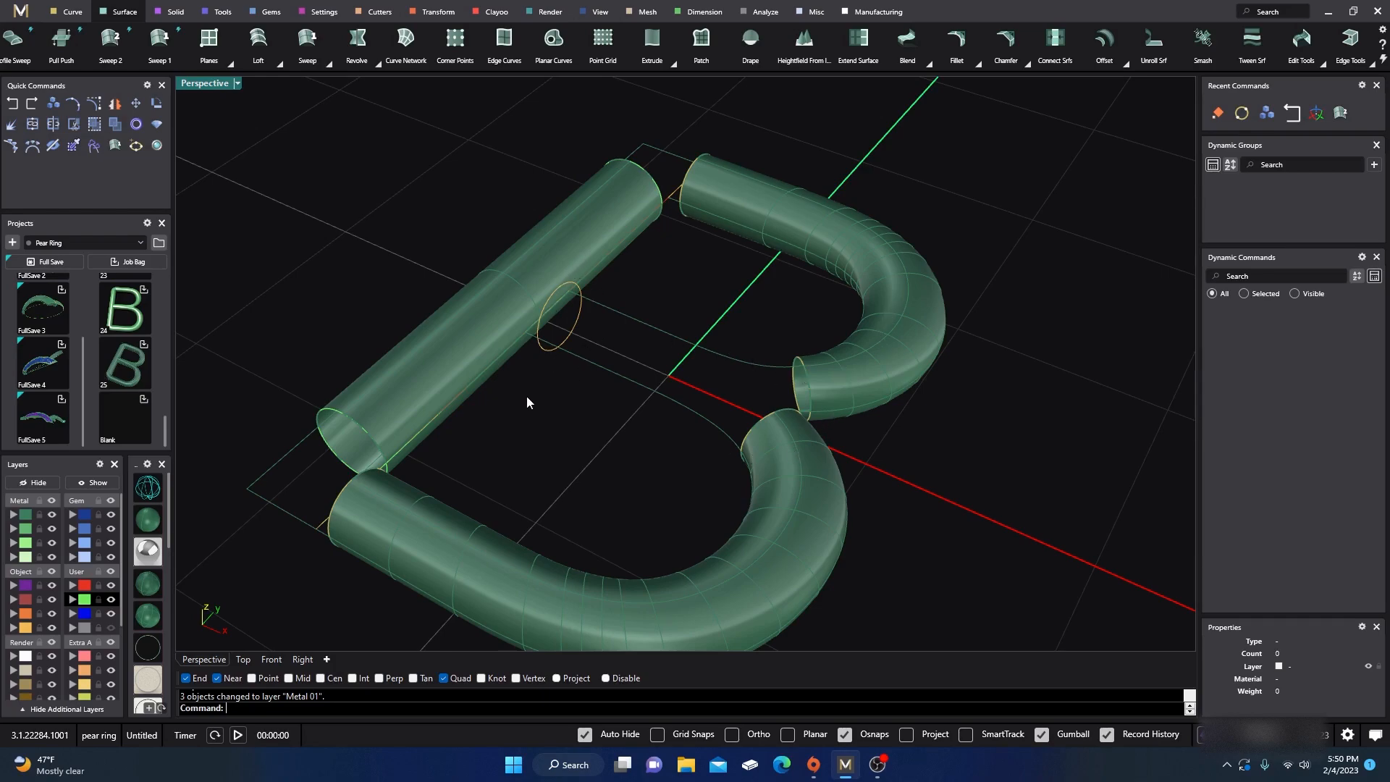
scroll(474, 416, "down", 4)
right_click_drag(546, 471, 578, 429)
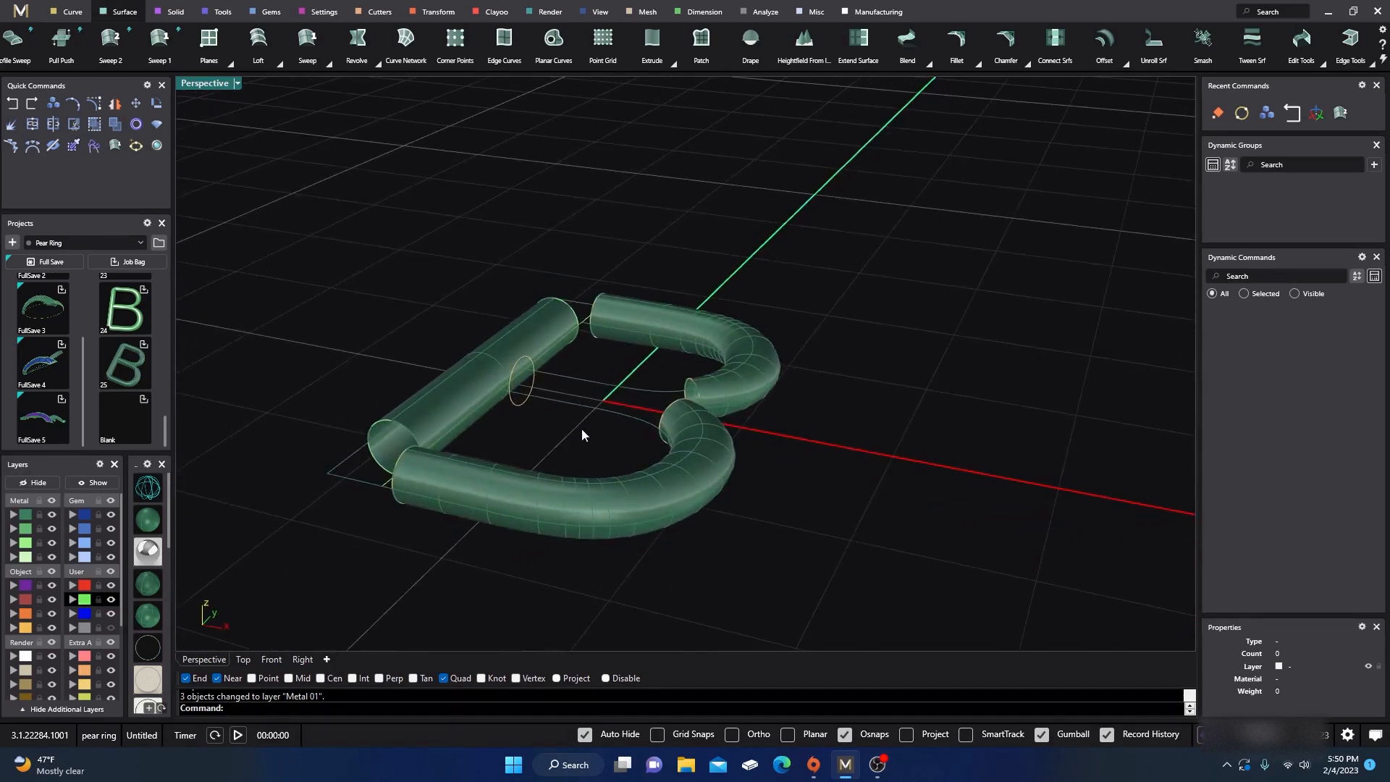
scroll(653, 425, "up", 4)
right_click_drag(681, 437, 613, 423)
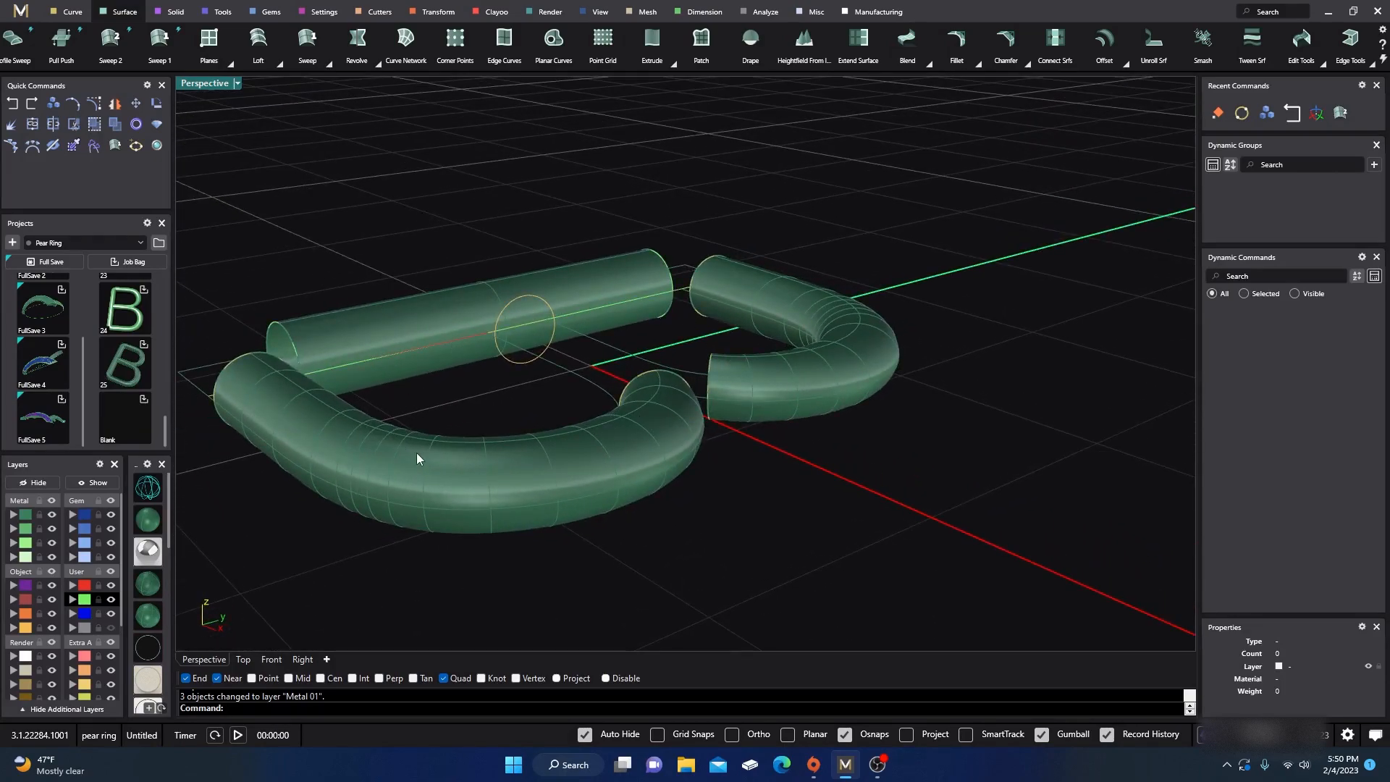
right_click_drag(481, 412, 609, 452)
scroll(575, 405, "down", 4)
scroll(625, 423, "up", 5)
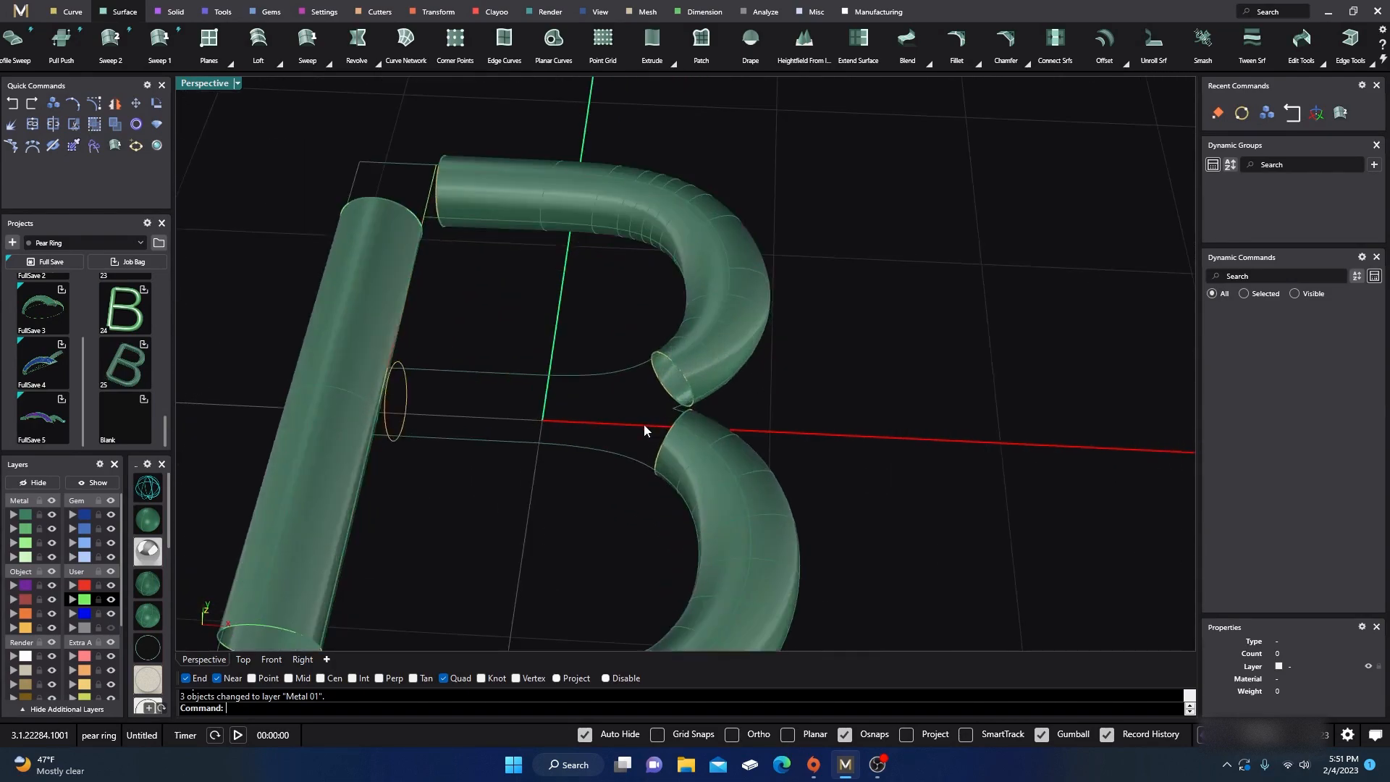
scroll(617, 363, "down", 2)
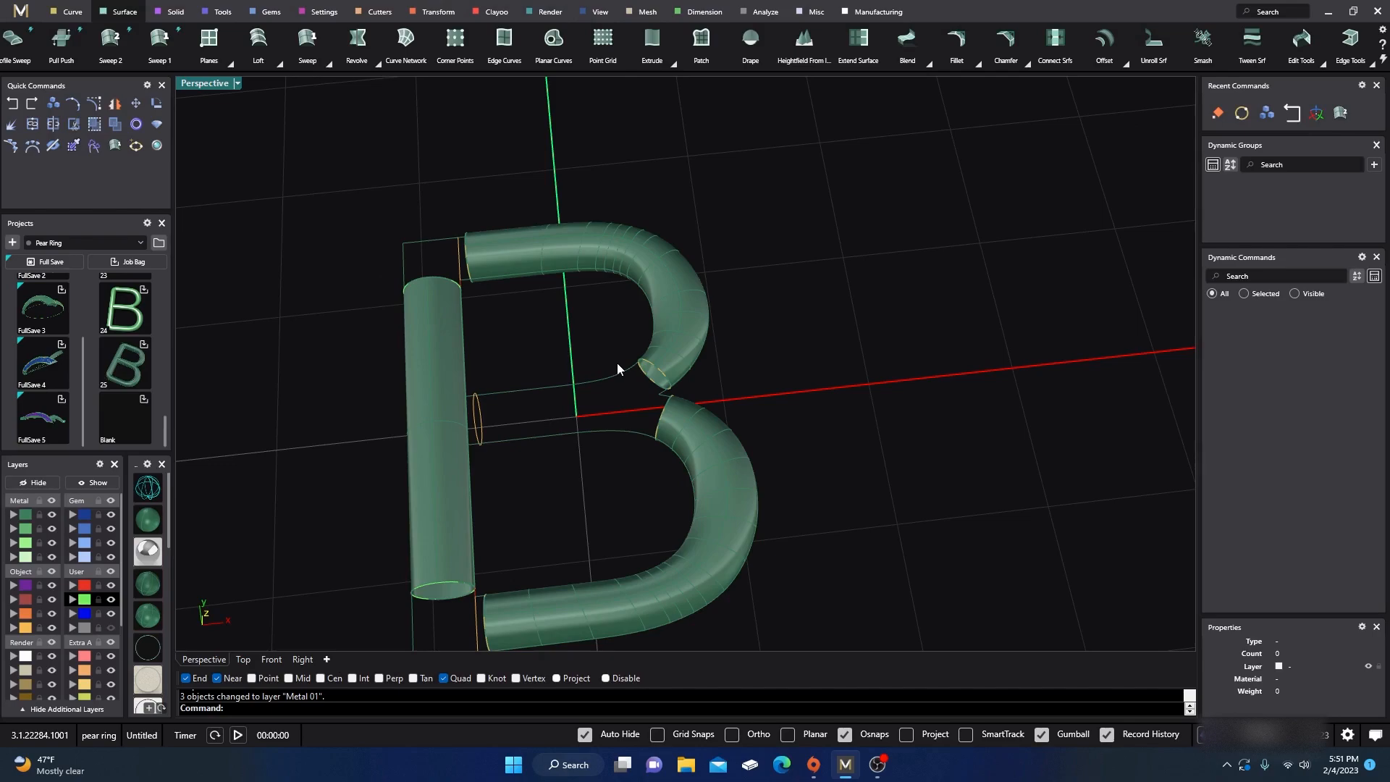
- Start the Loft command and hide the Object layer holding the orange bowl profile circles
left_click(259, 40)
left_click(52, 628)
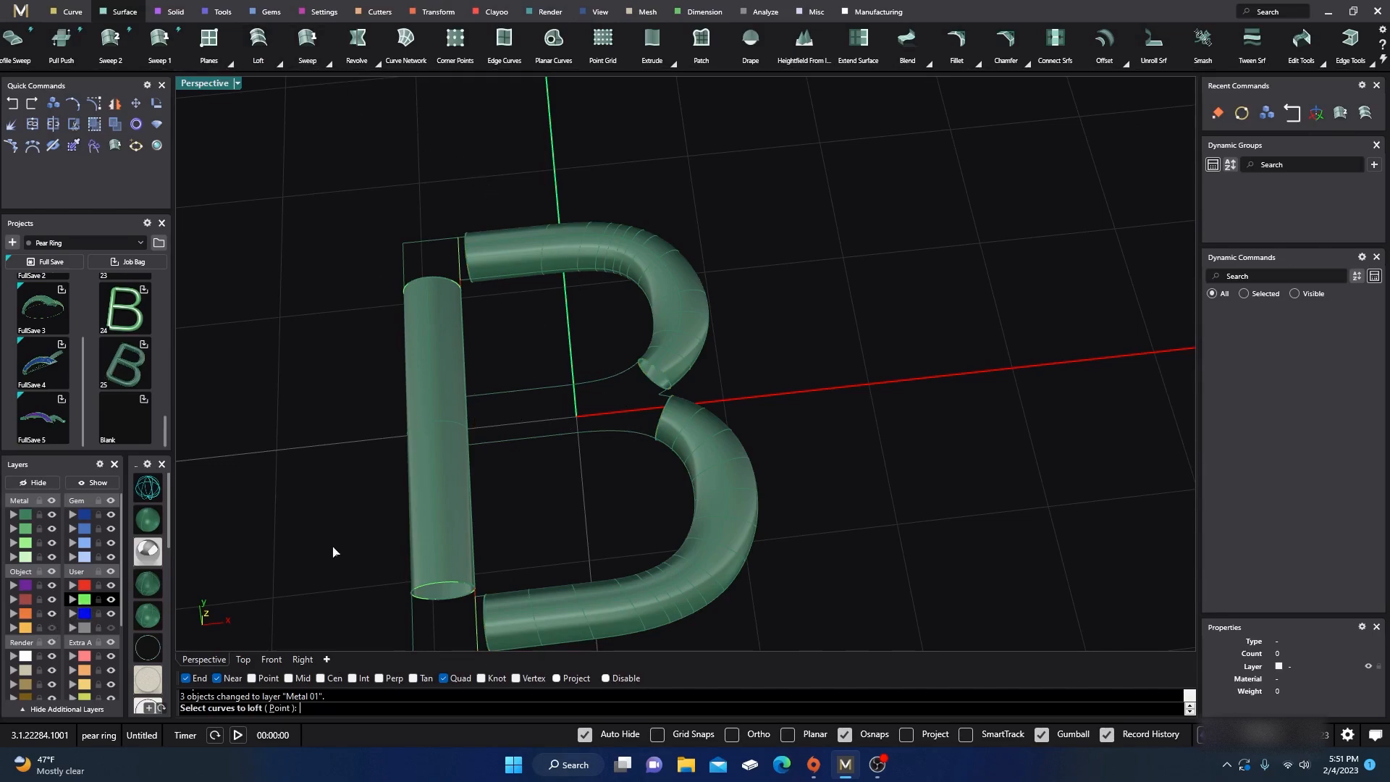
scroll(666, 380, "up", 2)
left_click(657, 366)
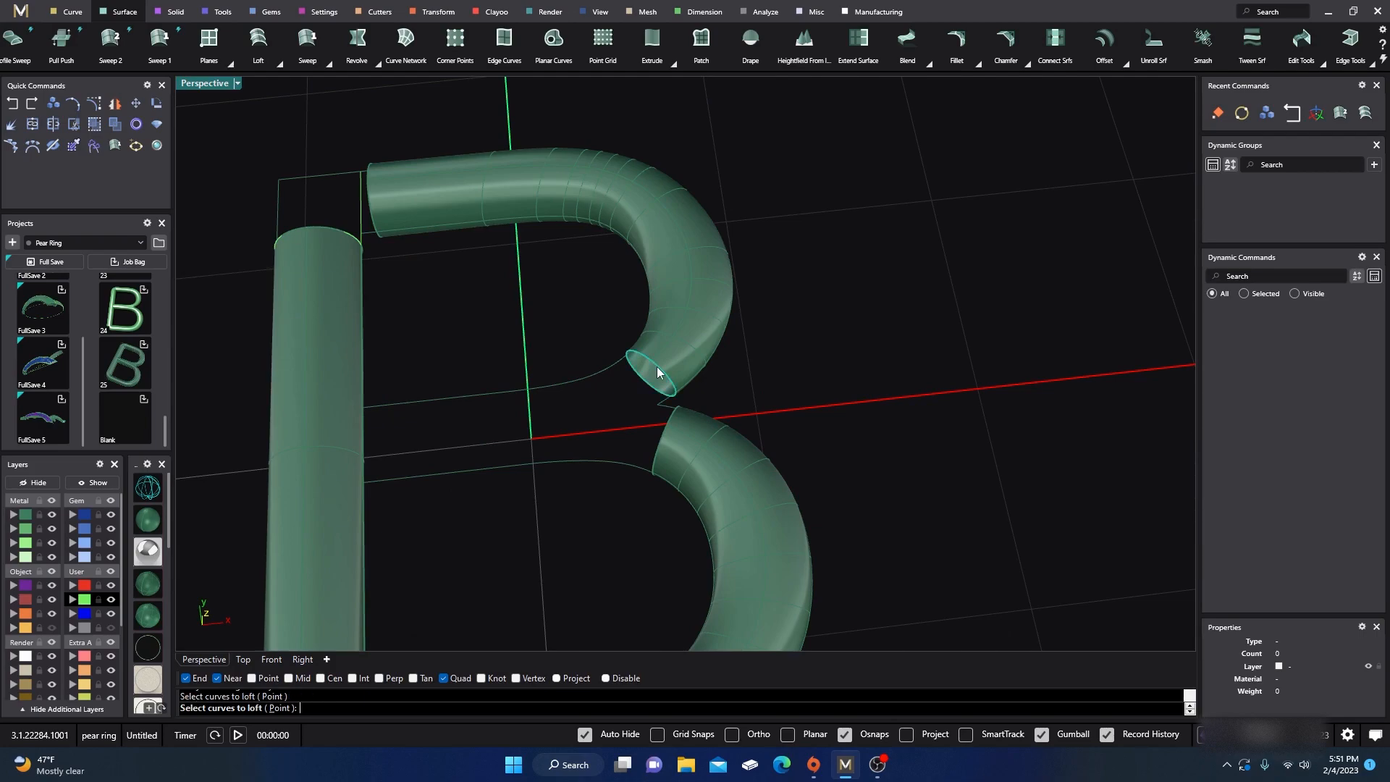
left_click(661, 431)
key("Return")
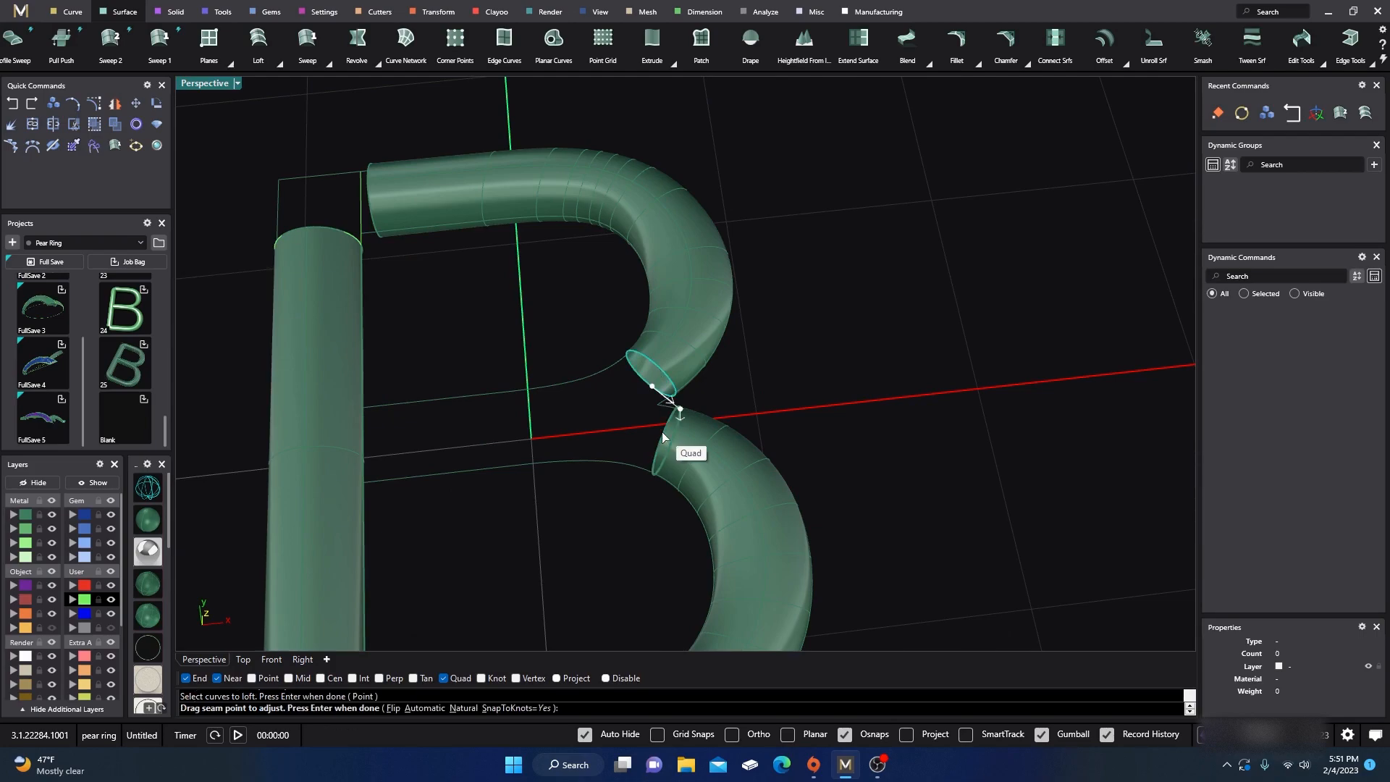
key("Return")
left_click(611, 457)
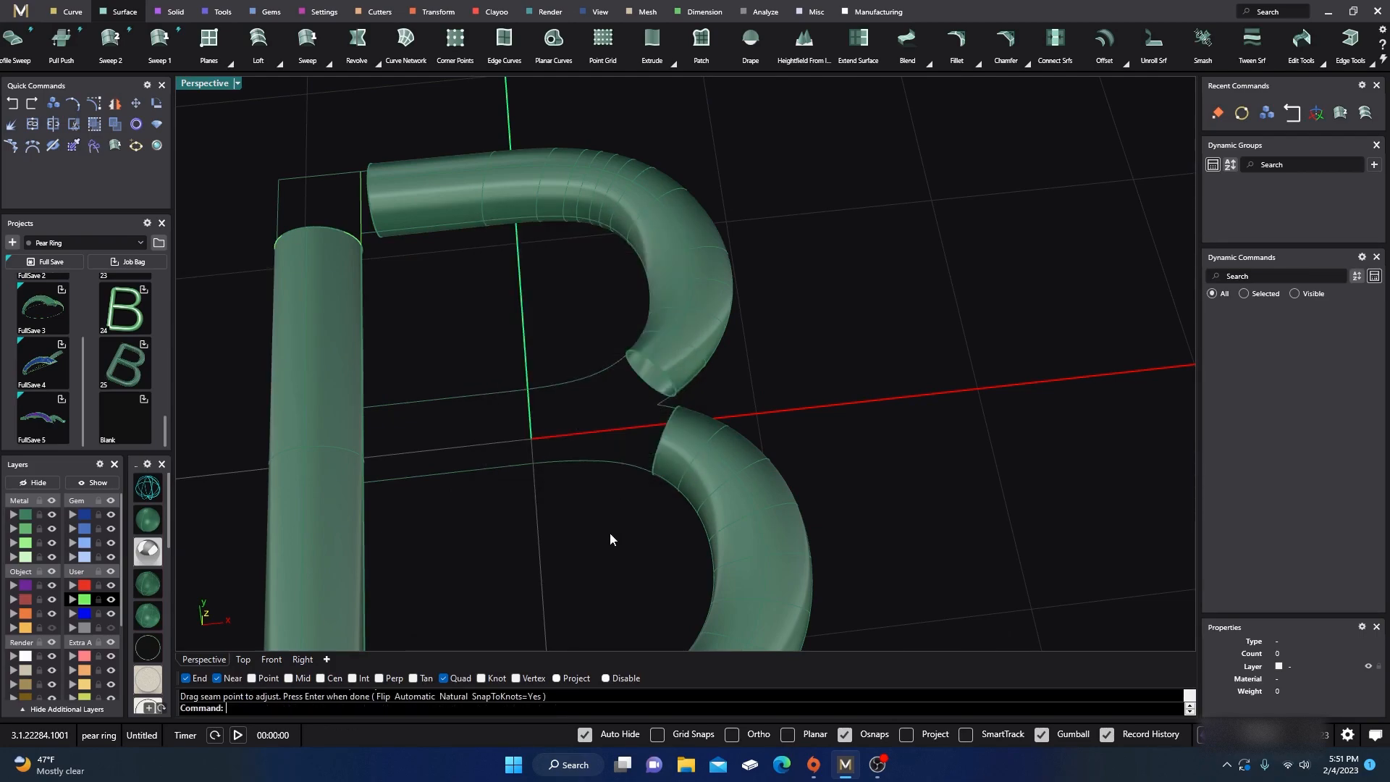
- Try to loft between the open edges of the upper and lower bowl tubes, with the seam points moved to the facing sides
right_click_drag(610, 530, 682, 500)
key("Return")
scroll(655, 400, "up", 4)
left_click(657, 400)
left_click(750, 411)
key("Return")
right_click_drag(671, 497, 687, 501)
left_click_drag(664, 401, 729, 382)
right_click_drag(735, 448, 777, 378)
left_click_drag(759, 366, 760, 349)
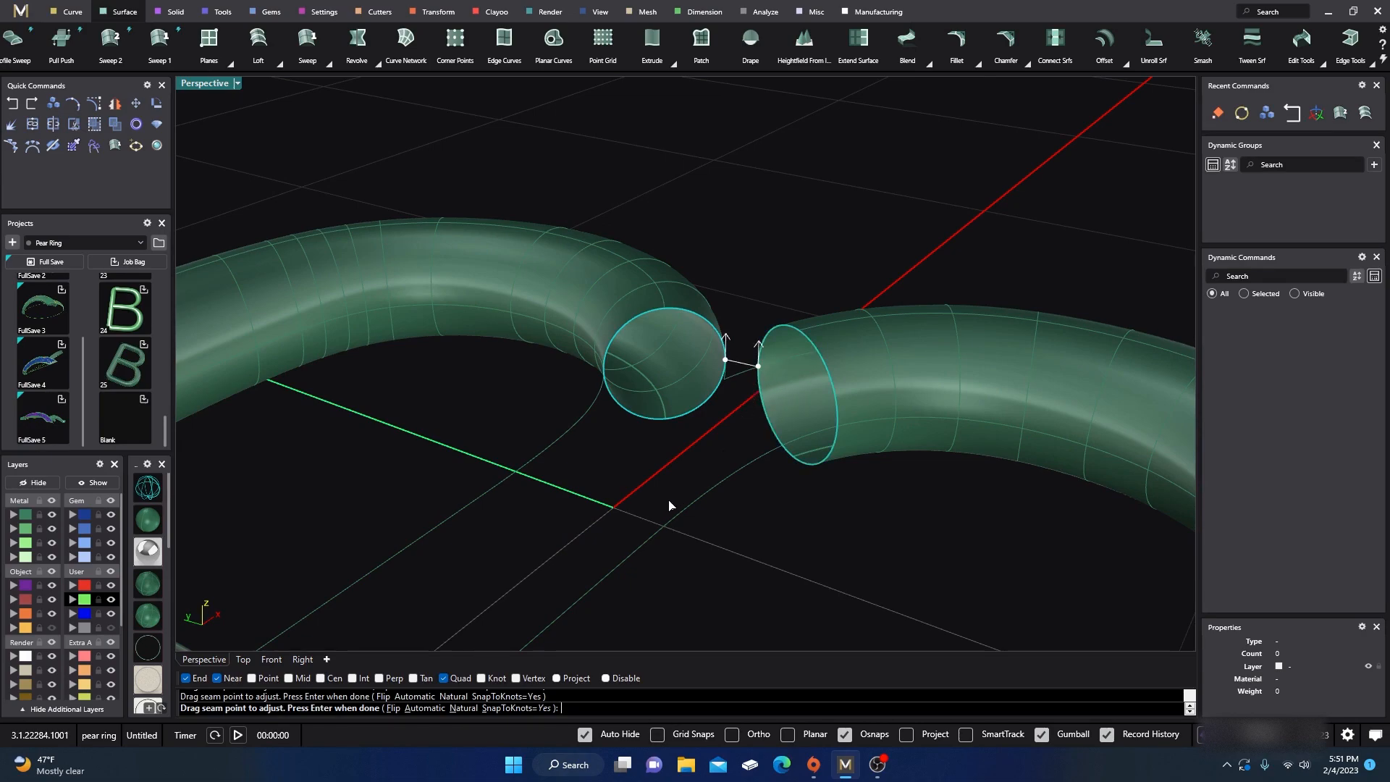
key("Return")
right_click_drag(739, 506, 700, 445)
- Delete the lofted surface between the two bowl ends
left_click(571, 458)
left_click(698, 421)
key("Delete")
right_click_drag(598, 469, 689, 406)
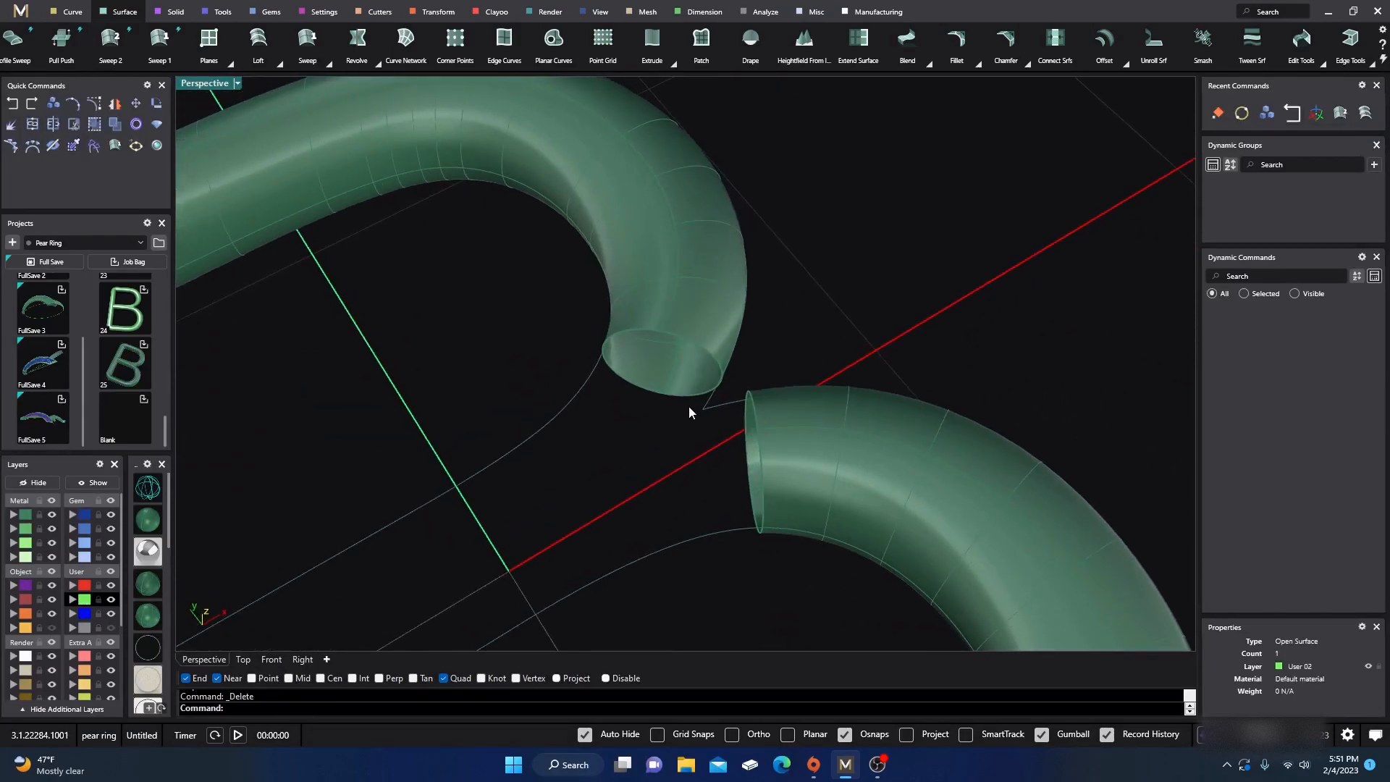
left_click(913, 49)
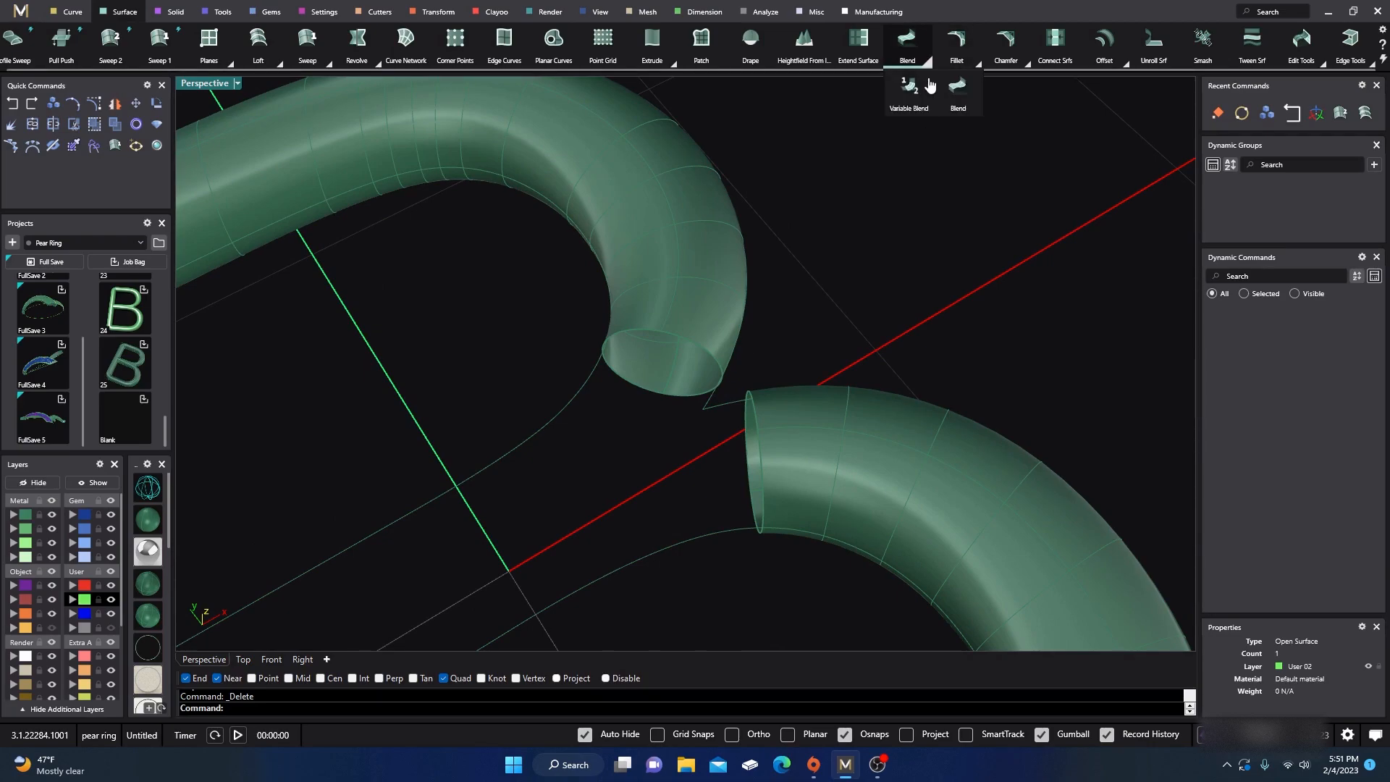
left_click(689, 337)
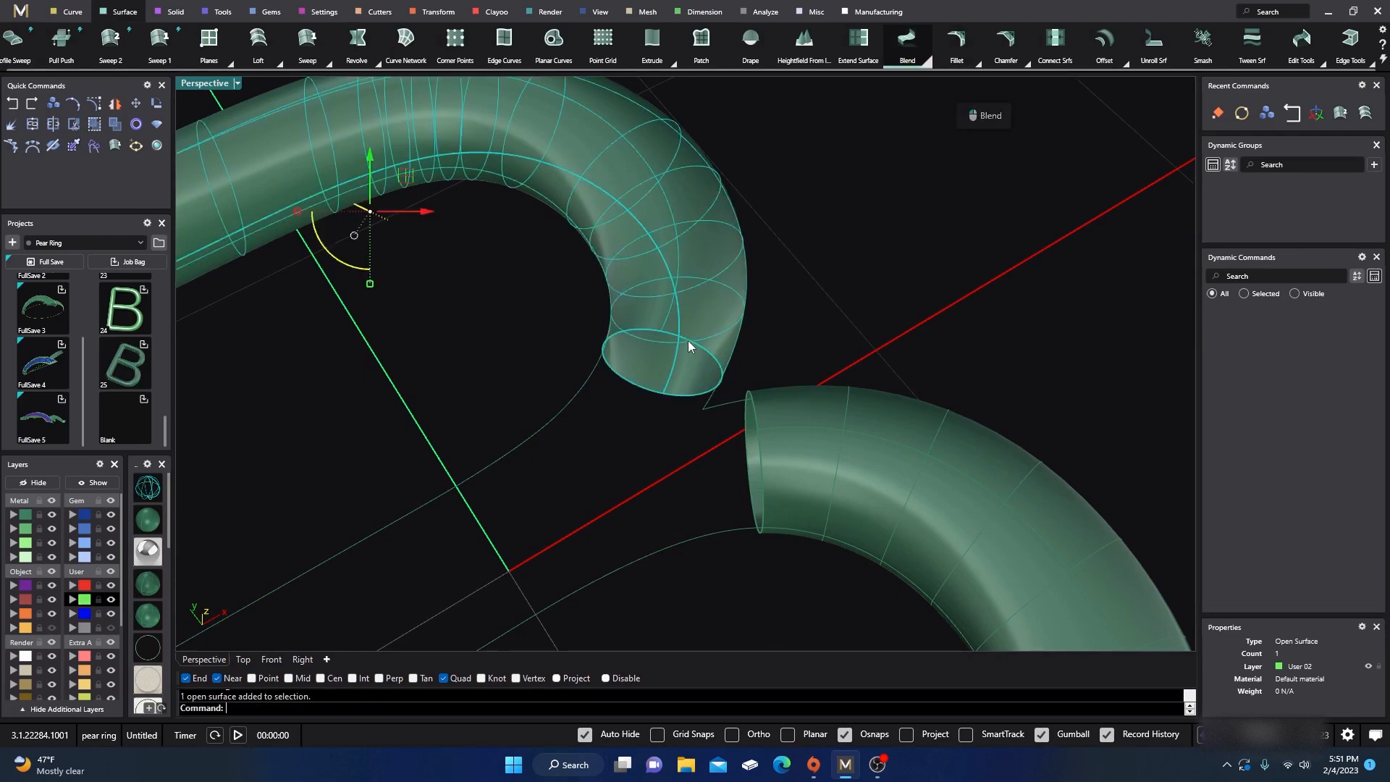
key("Escape")
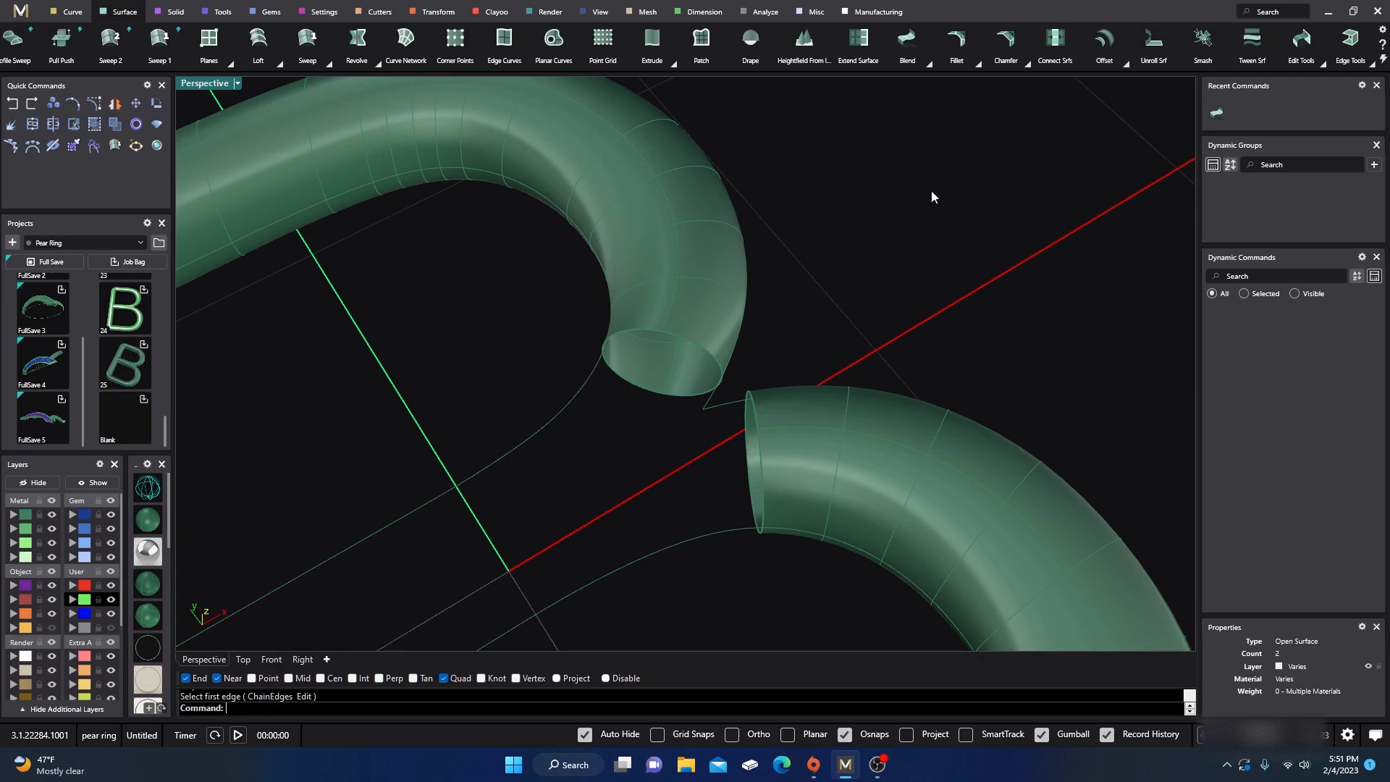
- Start a surface Blend between the open edges of the two bowl tubes, aligning the seam points on their facing sides
left_click(930, 66)
left_click(955, 90)
left_click(654, 332)
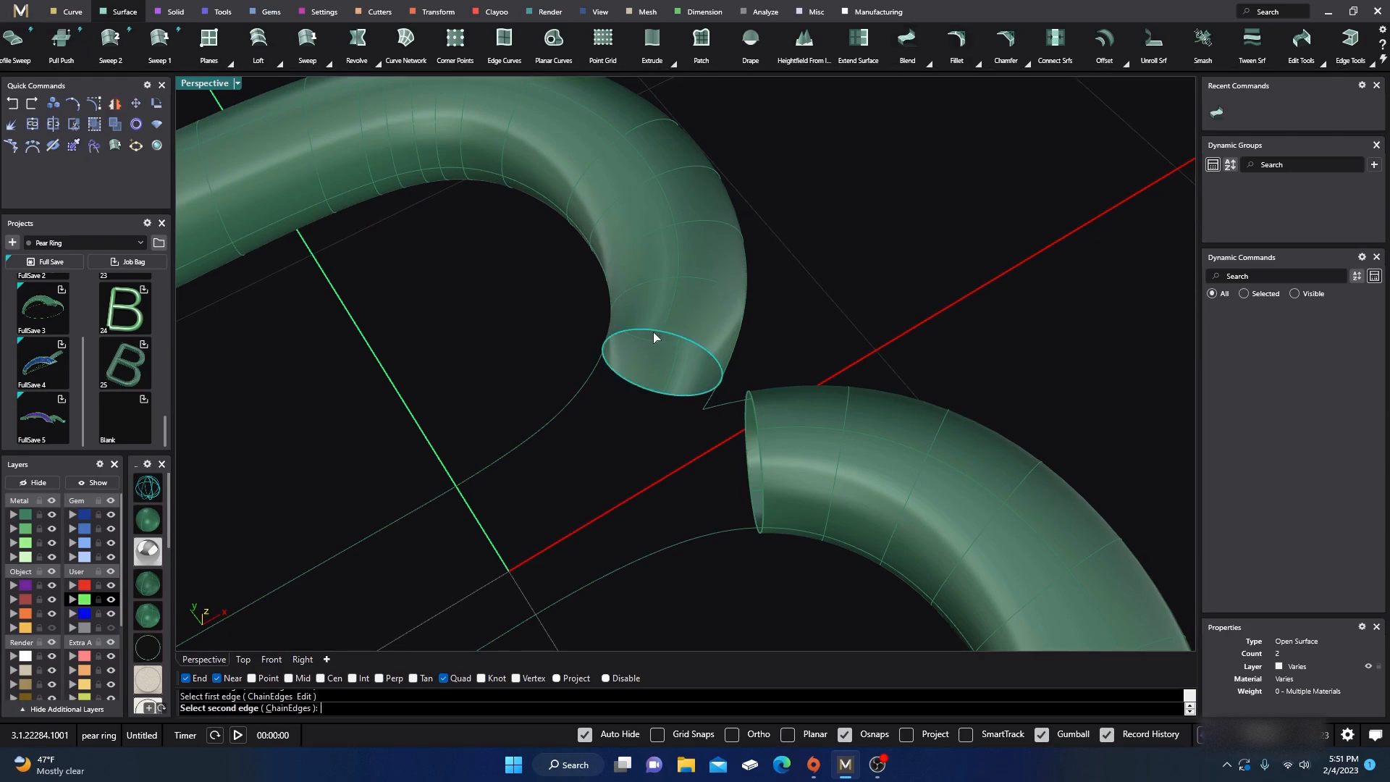
left_click(755, 428)
right_click_drag(708, 481, 709, 450)
left_click_drag(664, 407, 724, 365)
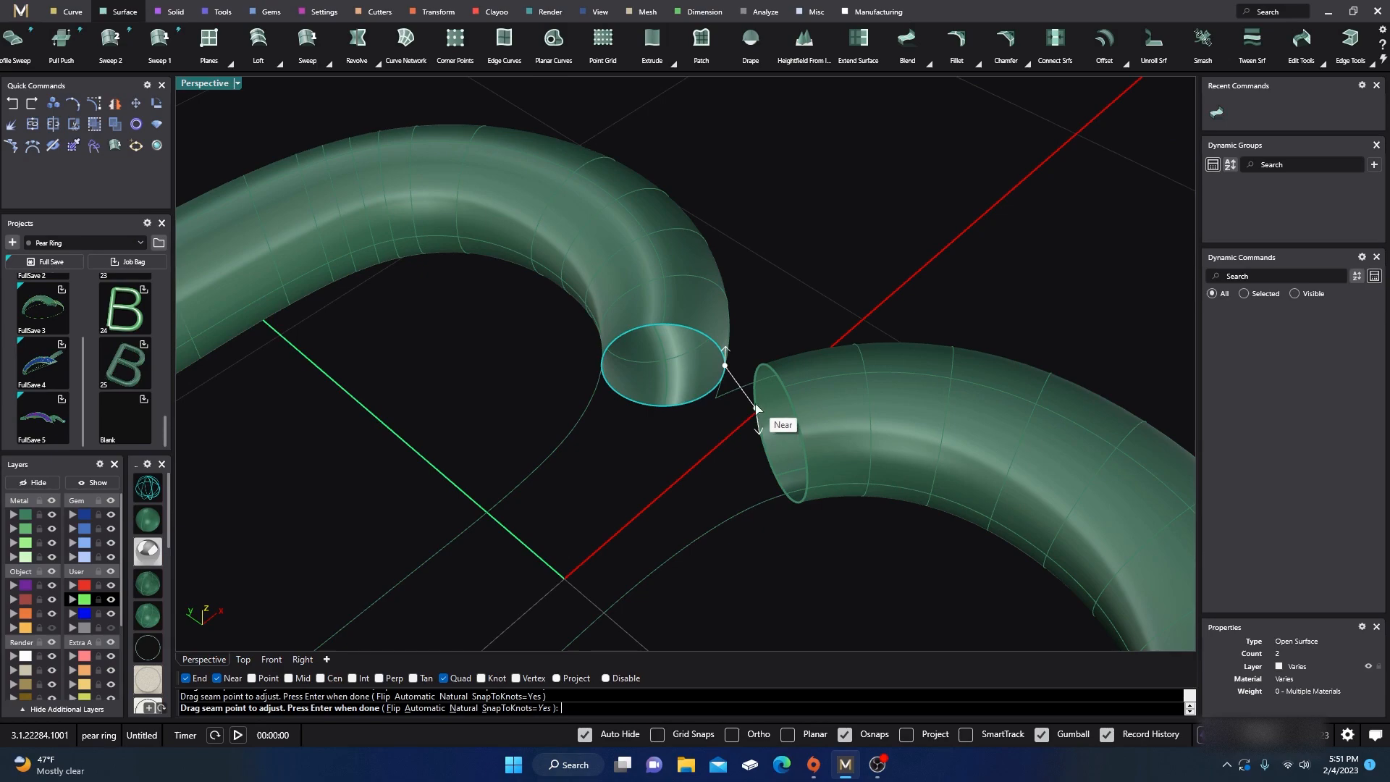
left_click_drag(757, 416, 760, 384)
left_click(754, 395)
key("Return")
- Lock the two blend sliders together and set both to 4.0
right_click_drag(623, 465, 552, 436)
scroll(552, 429, "down", 3)
left_click(1040, 243)
left_click_drag(1119, 248, 1193, 272)
scroll(924, 307, "up", 5)
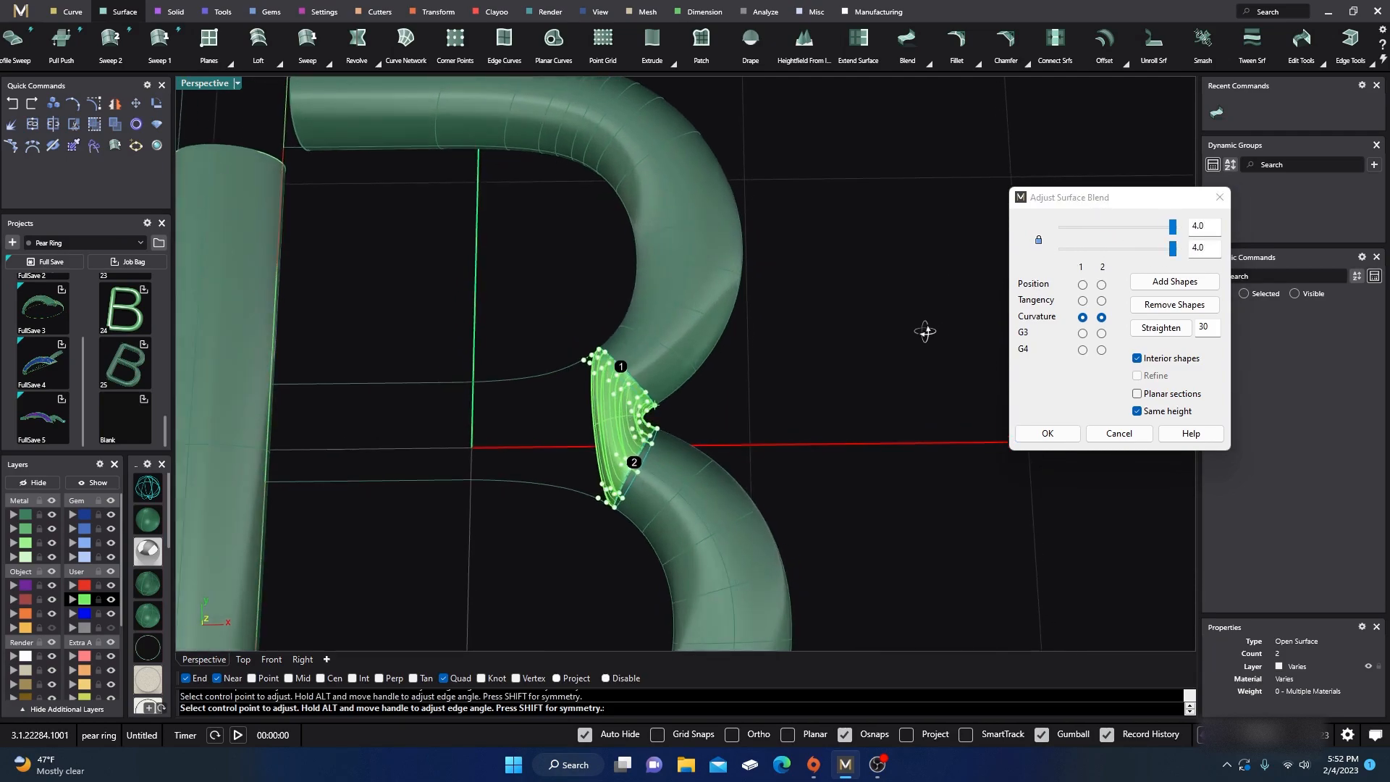
- Pull three inner handles at the blend's lower bowl edge toward the stem to bulge its inner side
right_click_drag(635, 447, 625, 463)
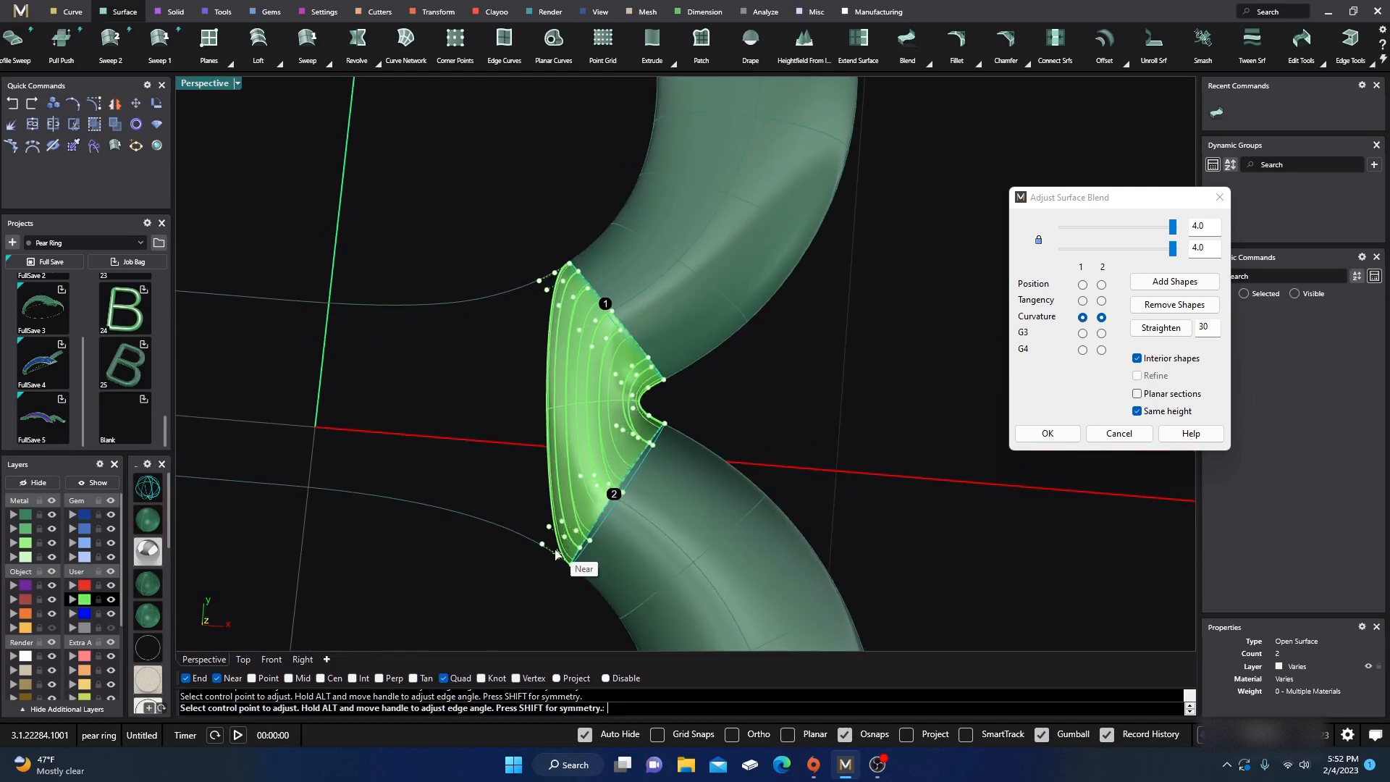
left_click_drag(548, 549, 462, 480)
left_click_drag(543, 548, 469, 471)
left_click_drag(565, 523, 464, 441)
right_click_drag(438, 528, 492, 428)
- Pull three inner handles at the blend's upper bowl edge toward the stem and accept the blend surface
left_click(536, 308)
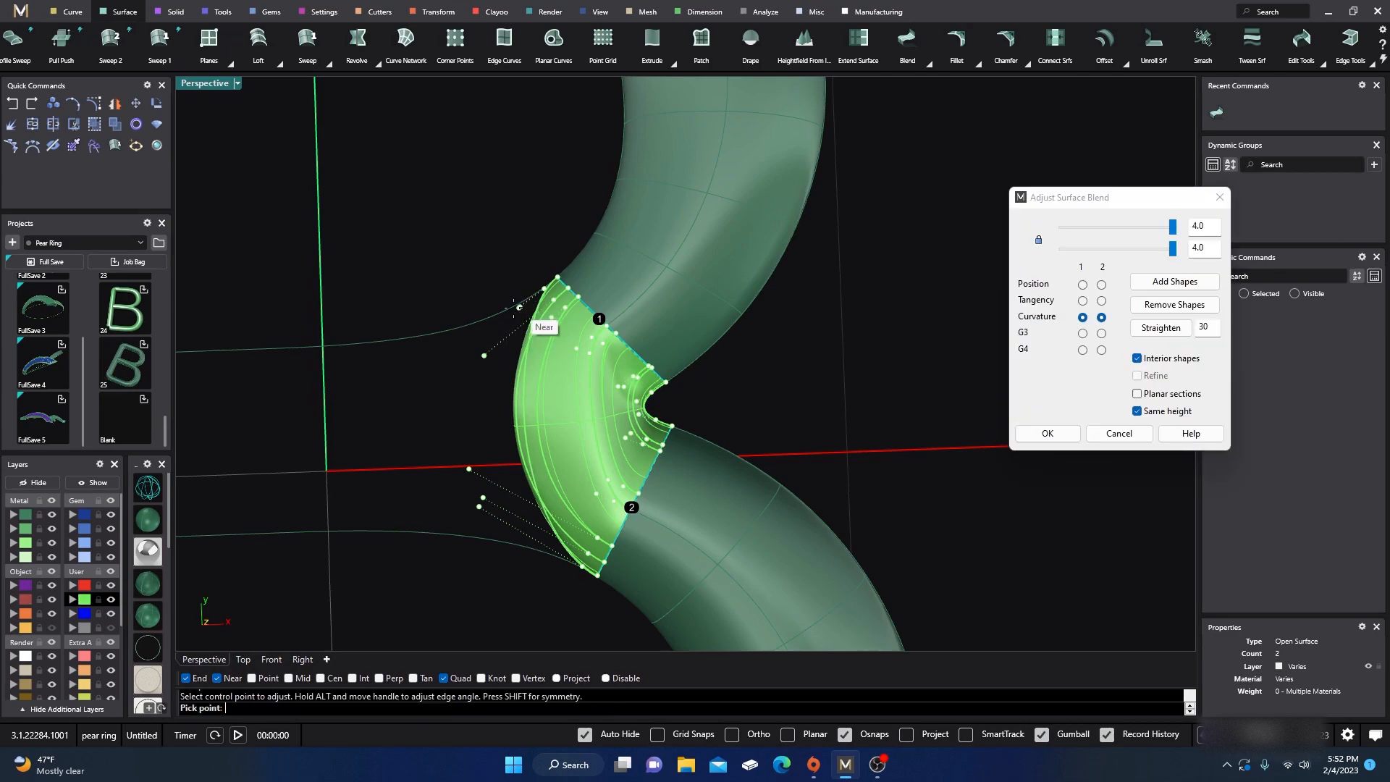
left_click(490, 344)
left_click(578, 354)
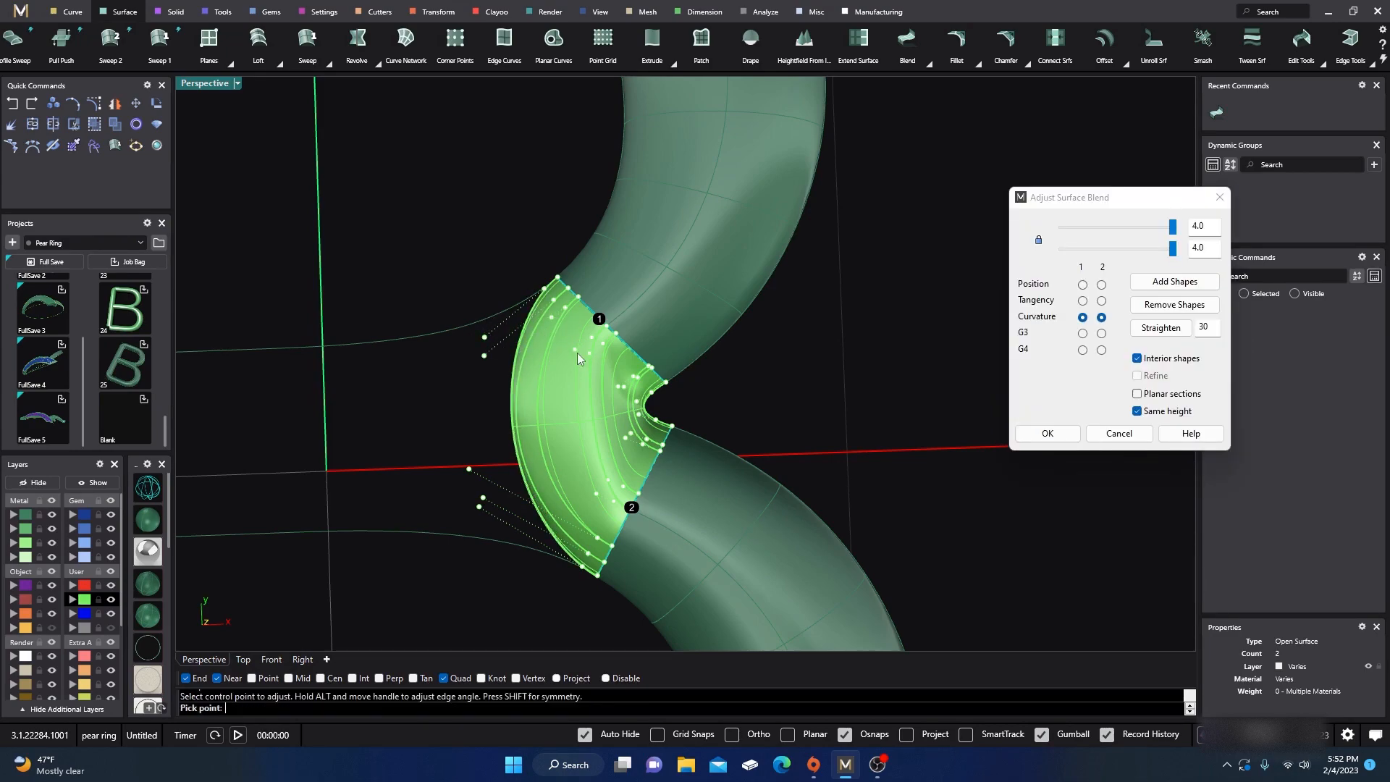
left_click(520, 392)
left_click(553, 320)
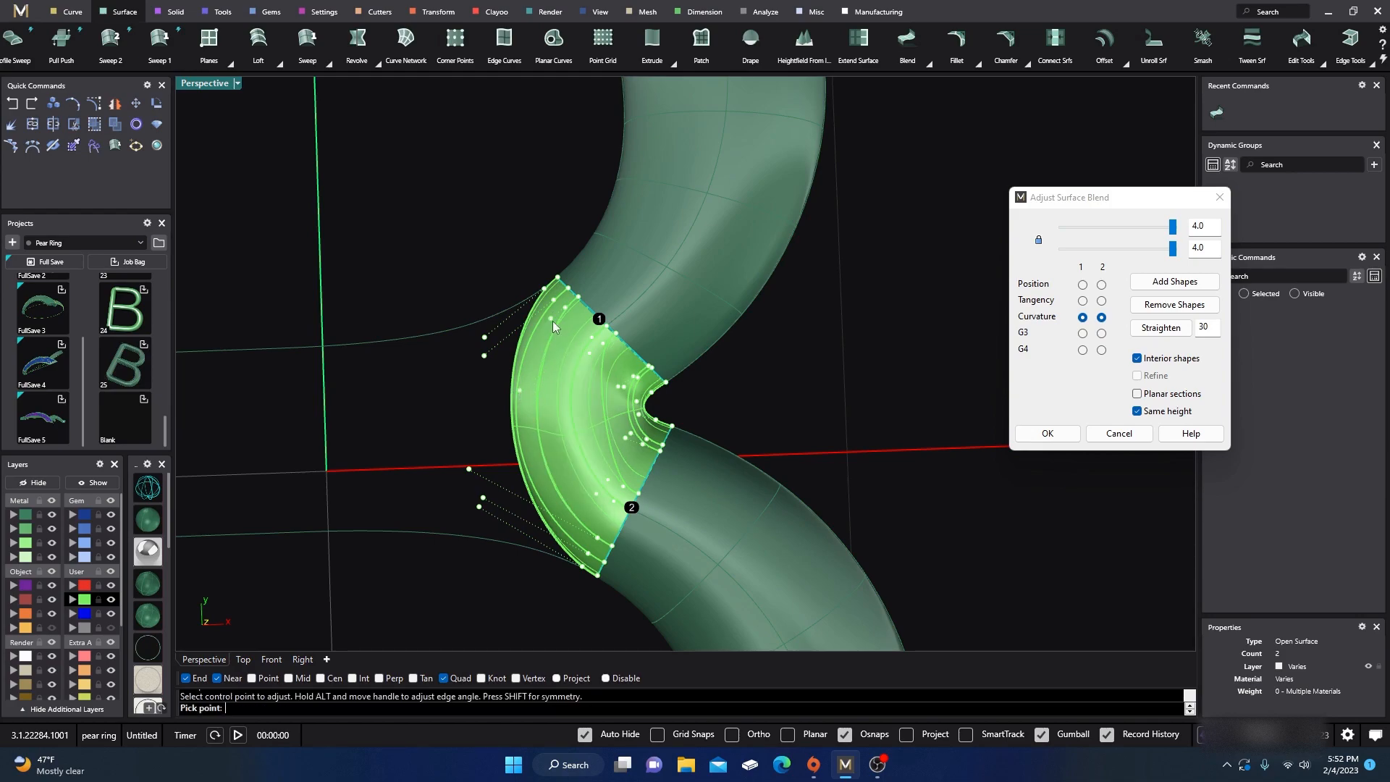
left_click(514, 348)
right_click_drag(508, 474, 442, 413)
left_click(1025, 438)
right_click_drag(810, 460, 848, 514)
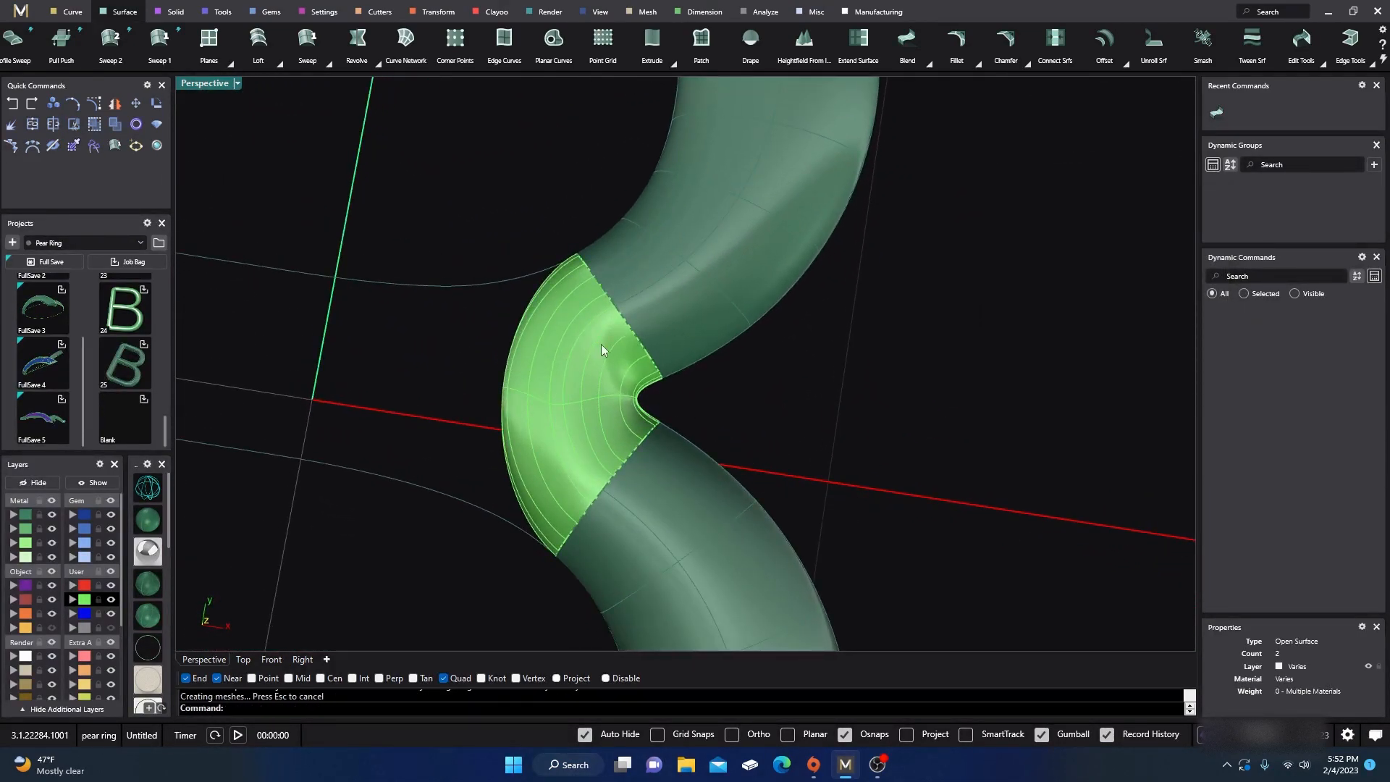
right_click_drag(676, 446, 588, 377)
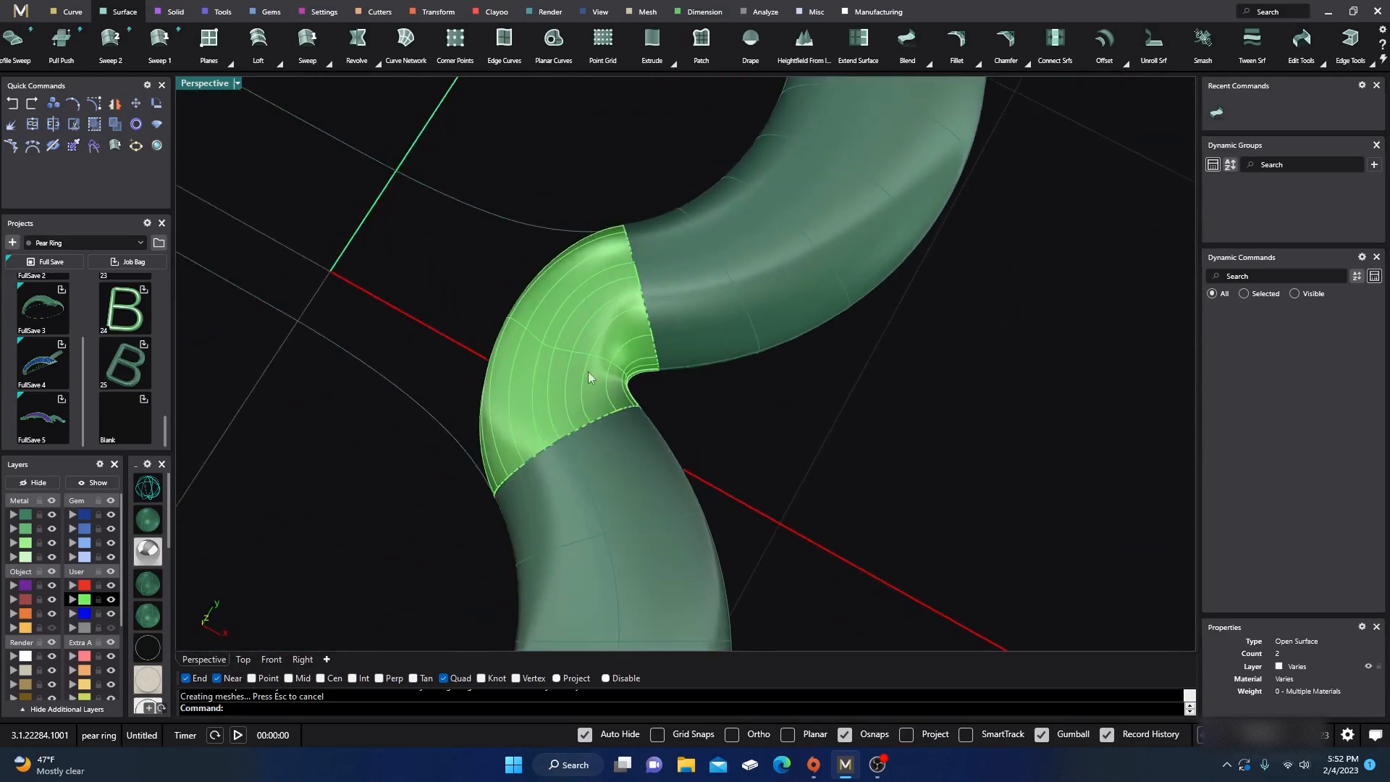
- Restore the four viewports, turn off object snaps, and draw a vertical line across the blend surface in the Top view
double_click(212, 85)
scroll(519, 227, "up", 5)
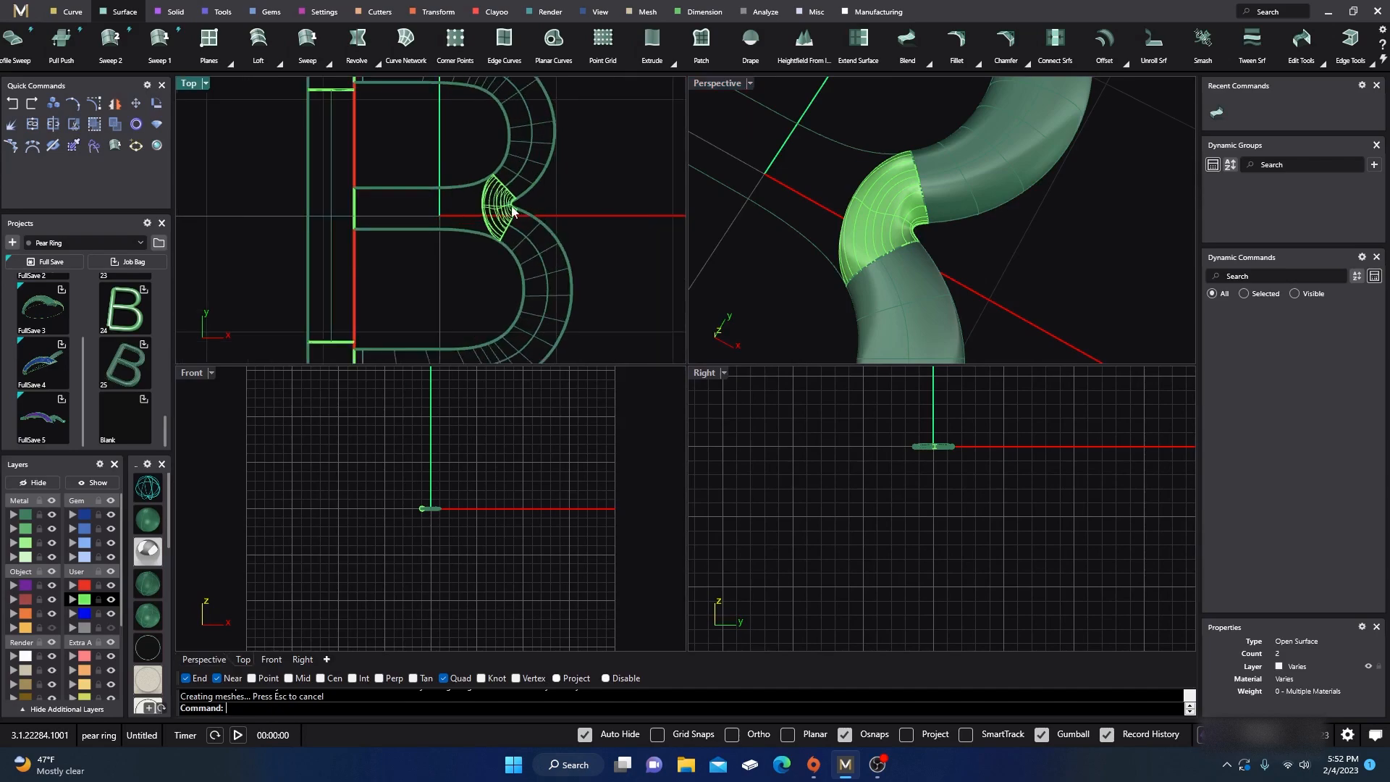
left_click(72, 12)
left_click(631, 40)
scroll(507, 208, "up", 3)
right_click_drag(484, 210, 462, 230)
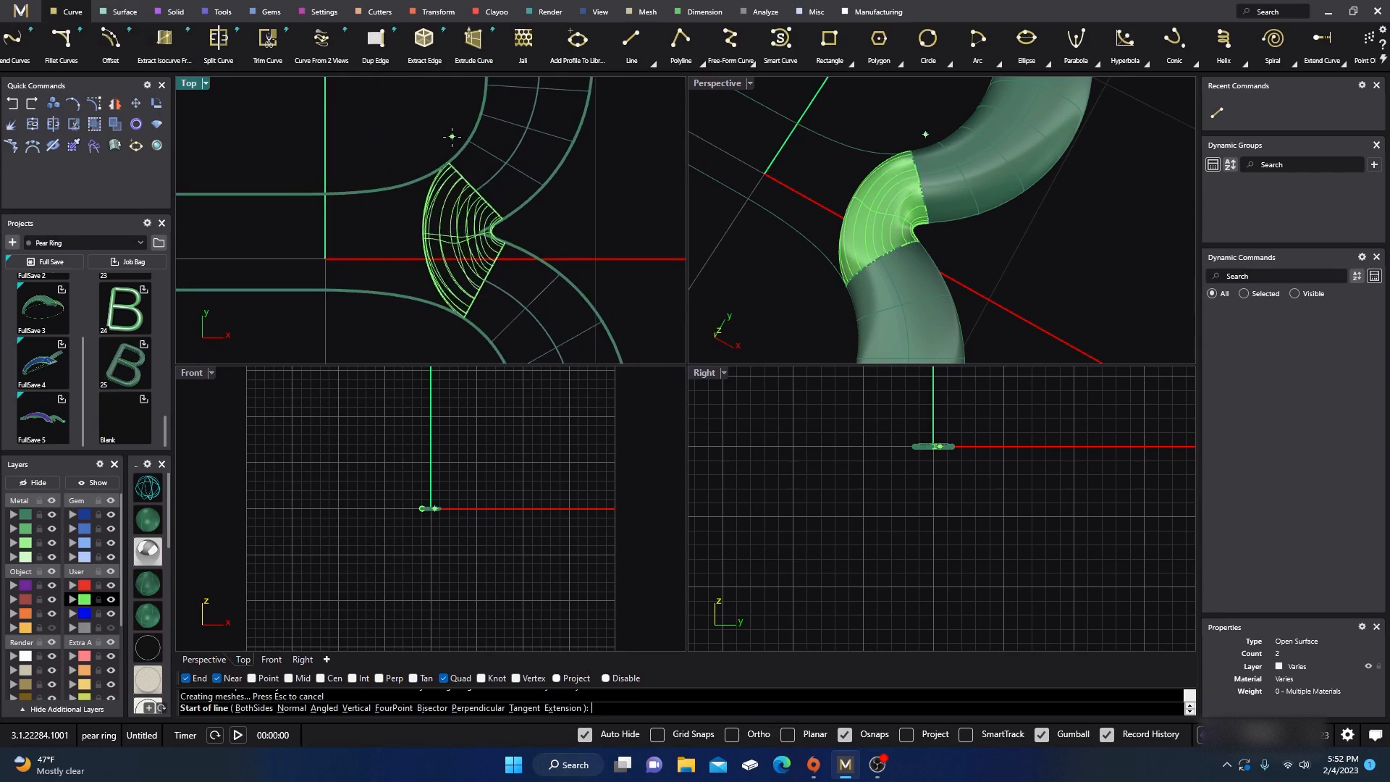
left_click(845, 735)
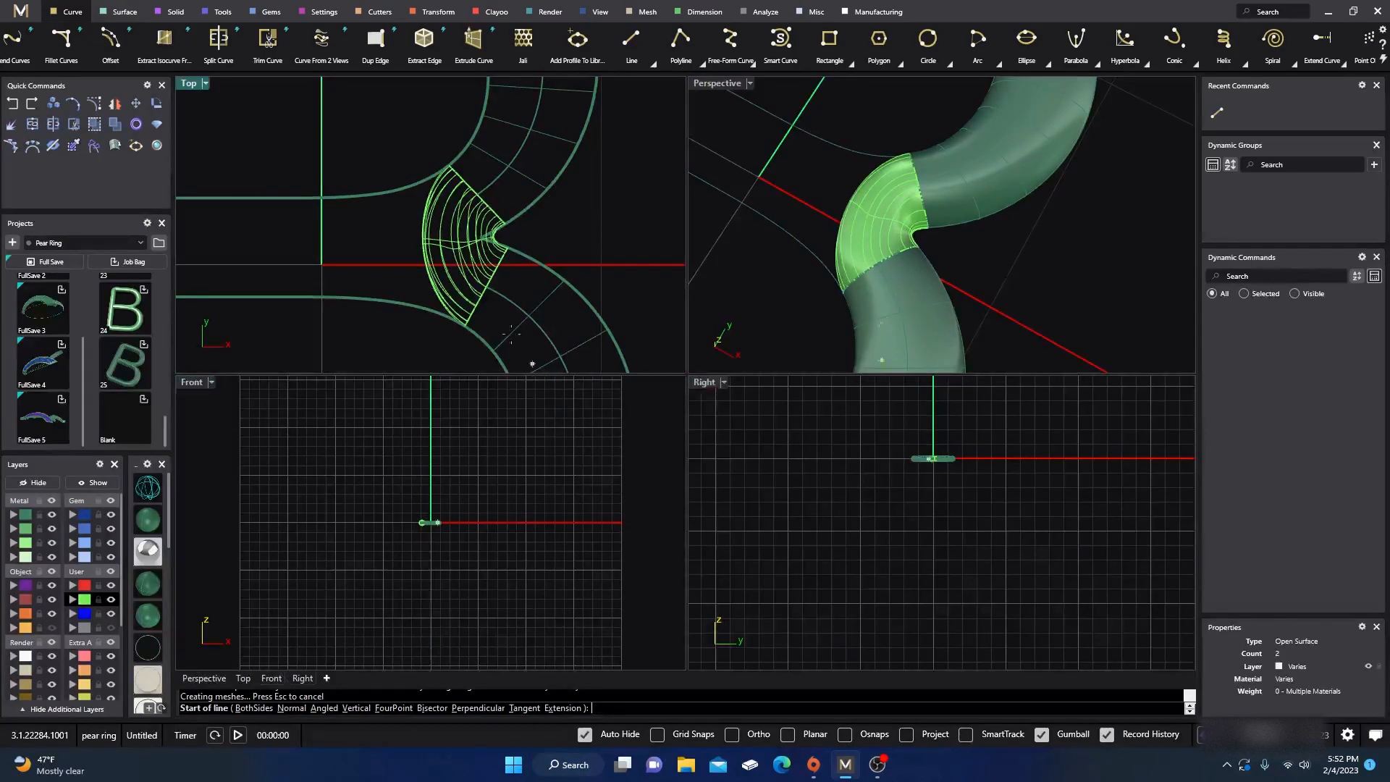
left_click(456, 141)
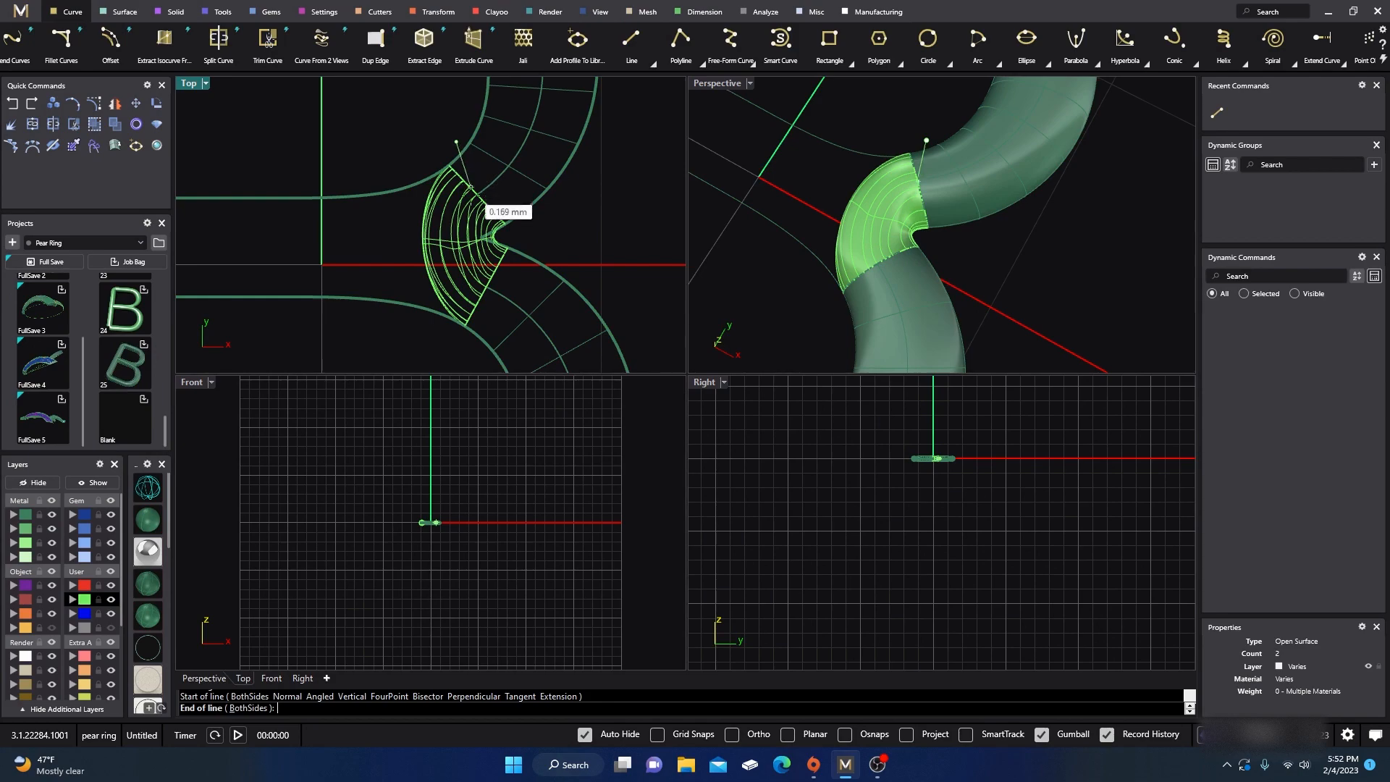
left_click(456, 350)
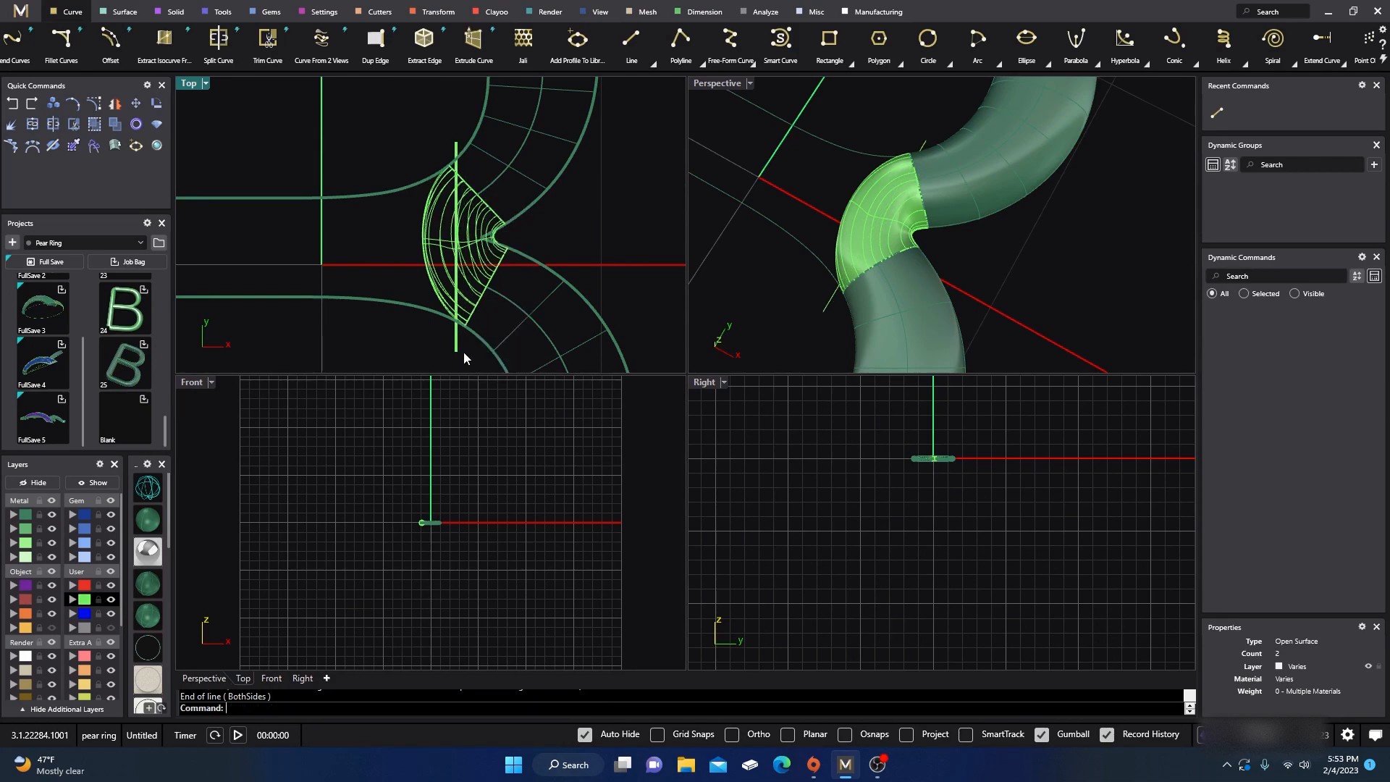
- Shift the vertical line slightly right and up so it passes through the blend's lower inner corner
left_click(456, 148, "shift")
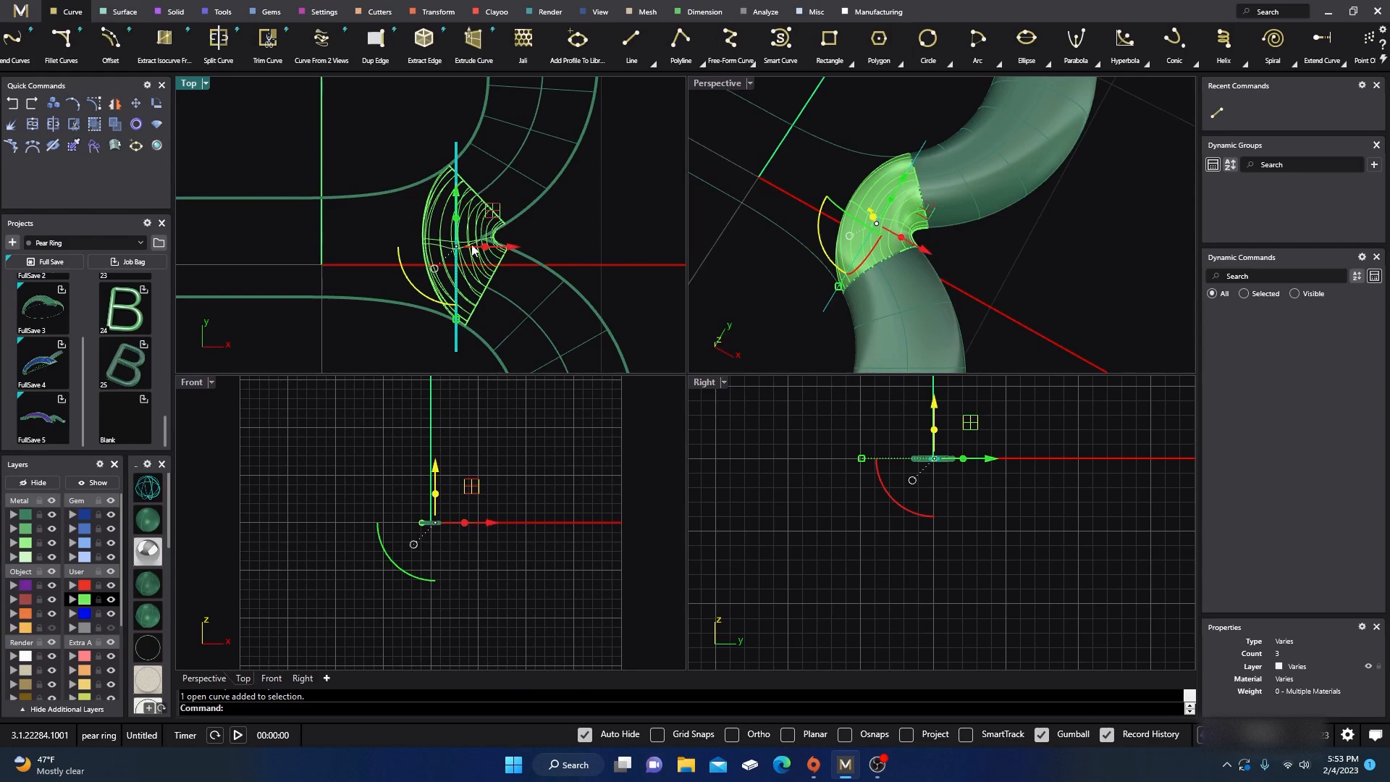
left_click_drag(510, 248, 516, 248)
scroll(464, 343, "up", 4)
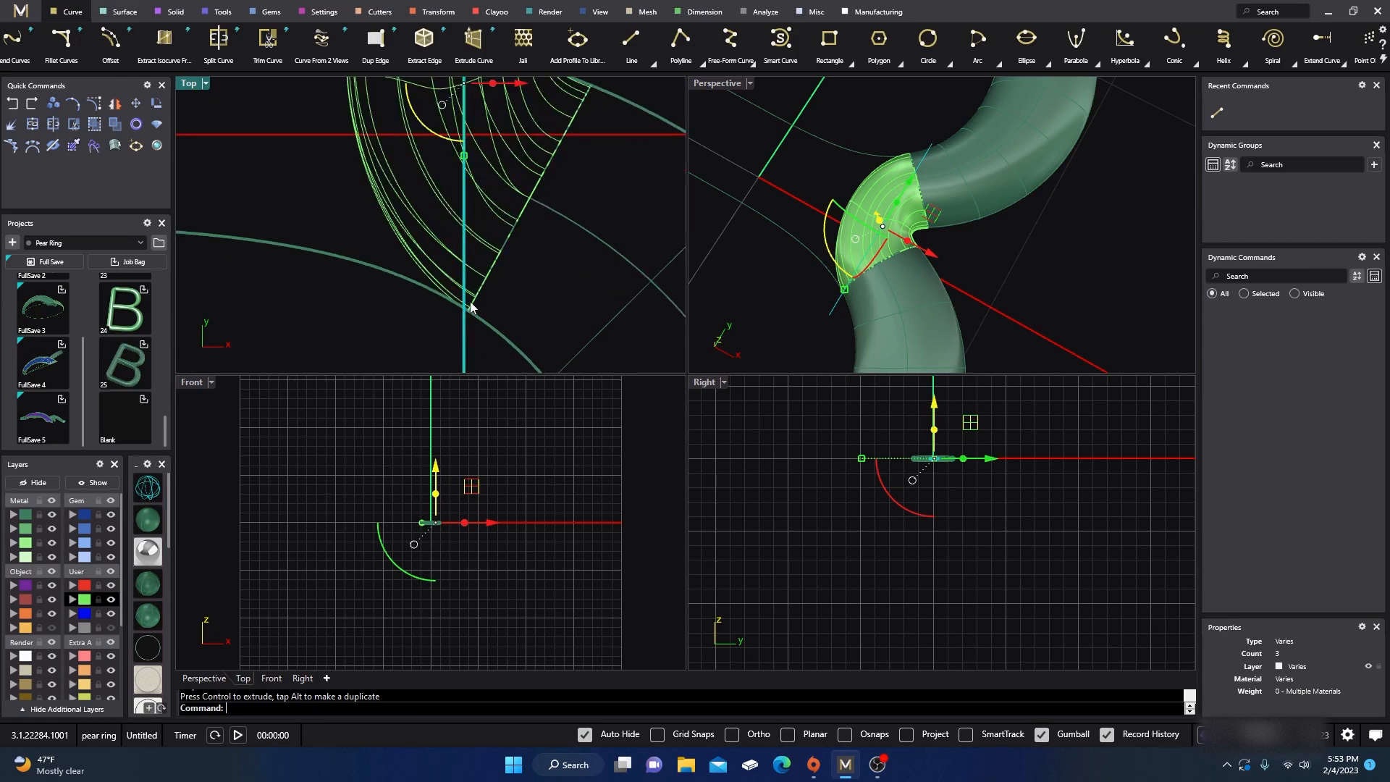
scroll(441, 316, "down", 3)
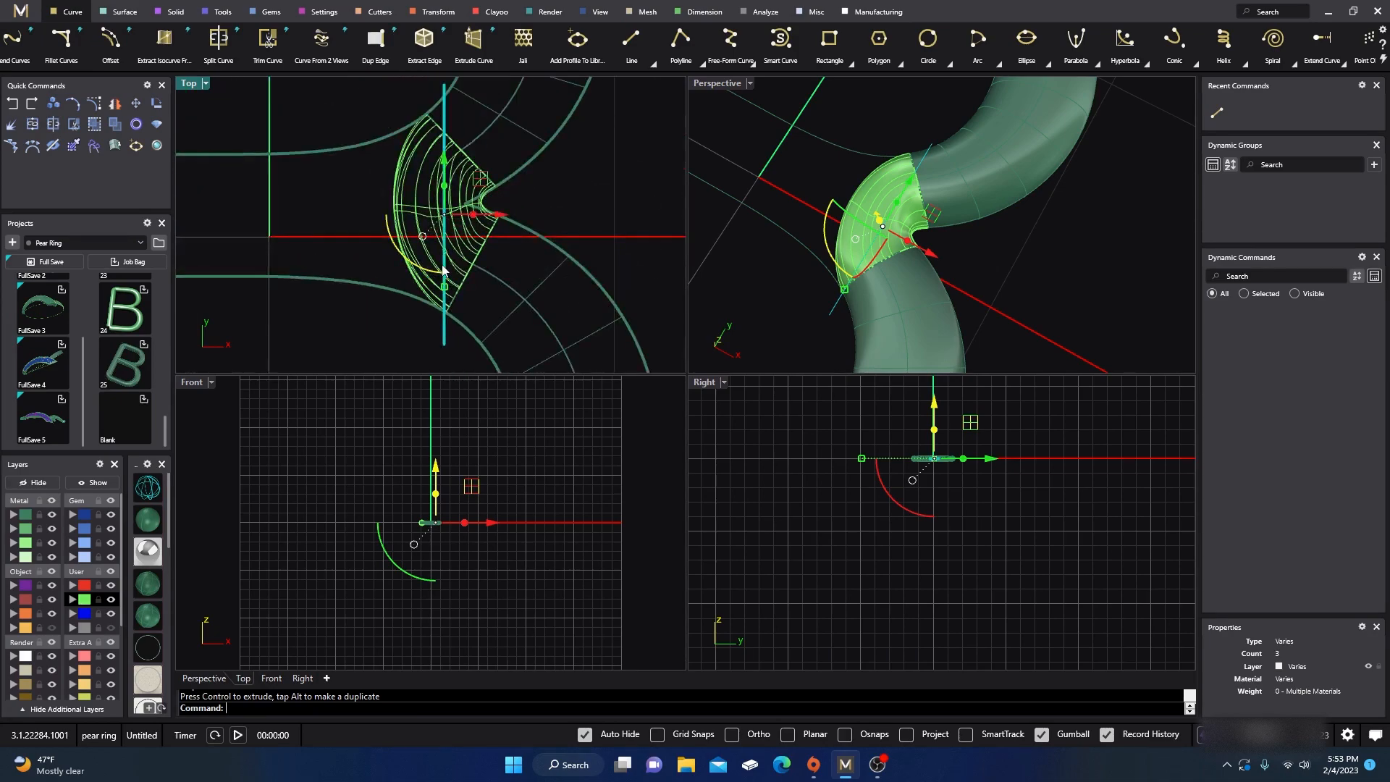
left_click_drag(444, 162, 444, 159)
left_click(377, 124)
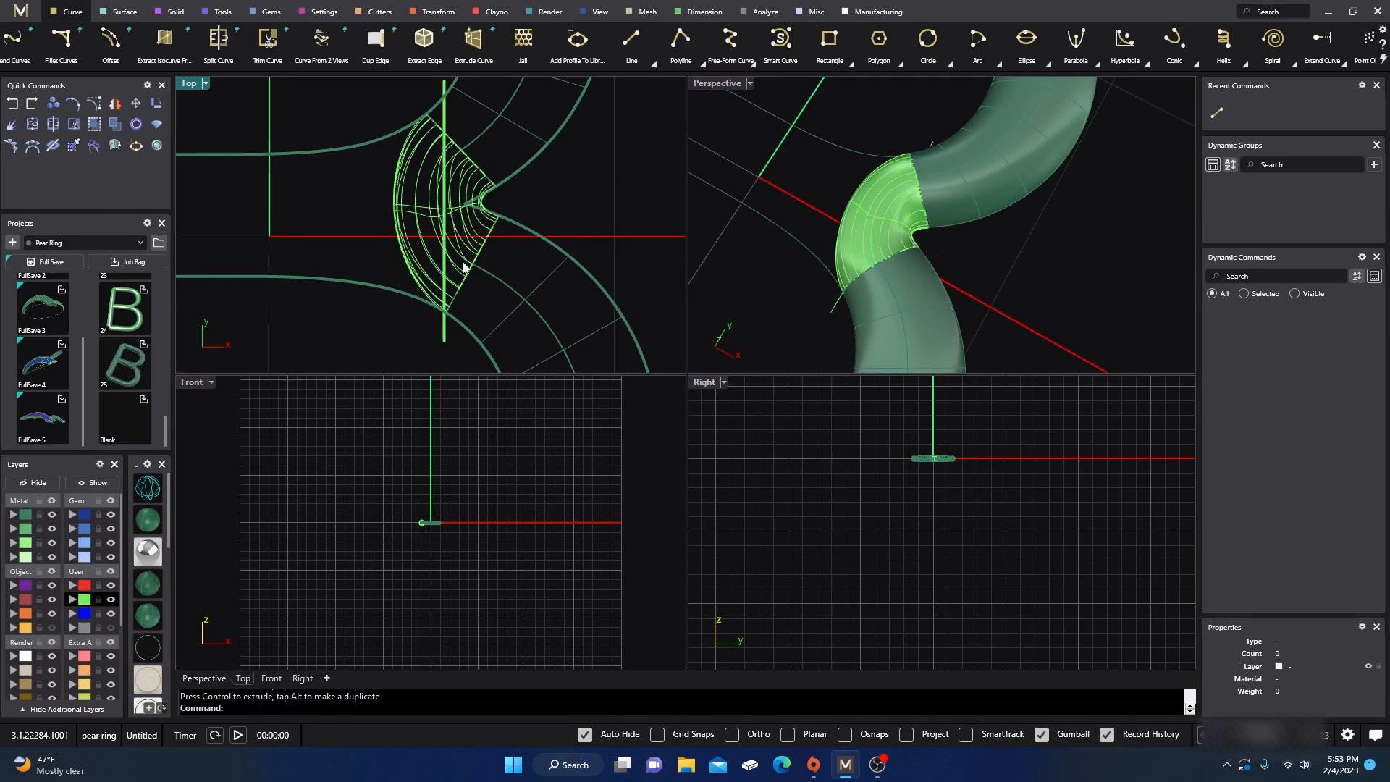
scroll(432, 310, "down", 1)
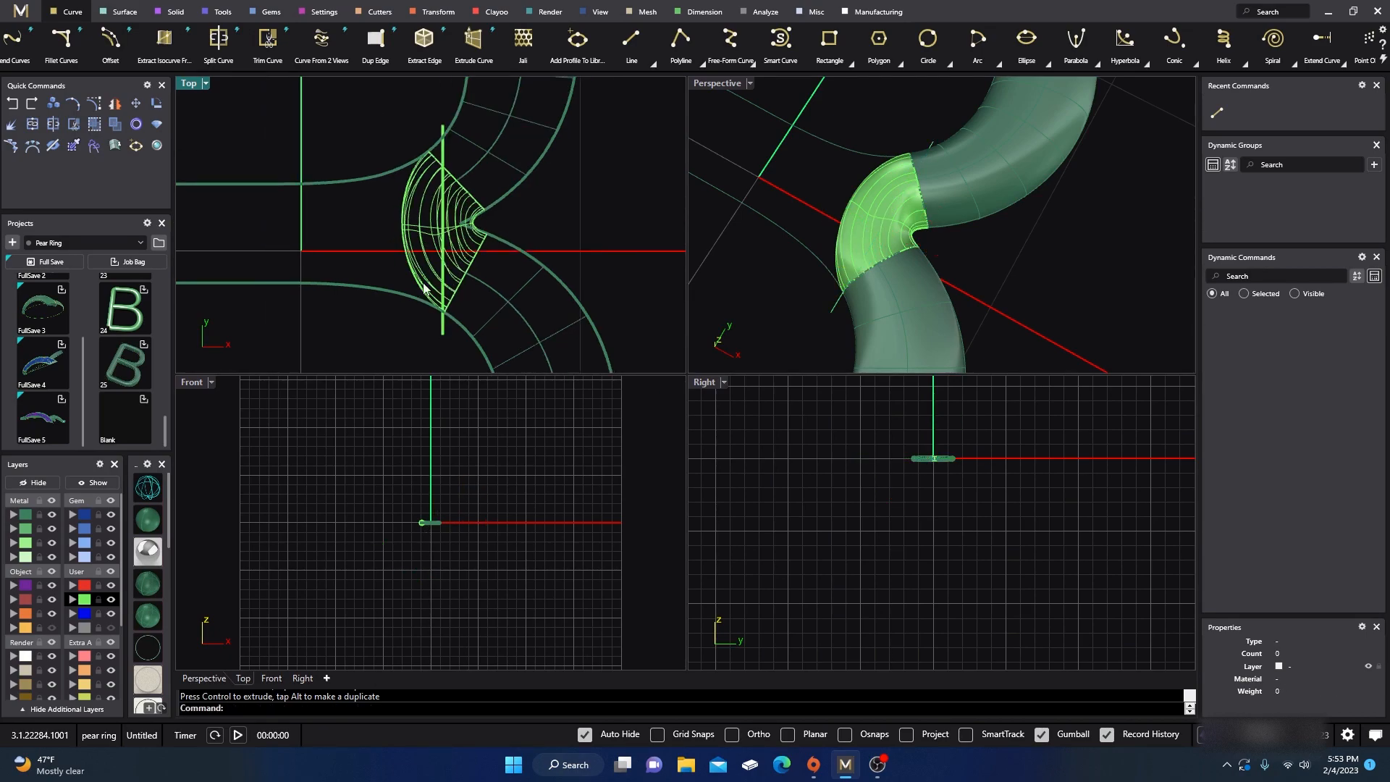
- Trim away the part of the blend surface on the stem side, using the vertical line as the cutting object
left_click(73, 124)
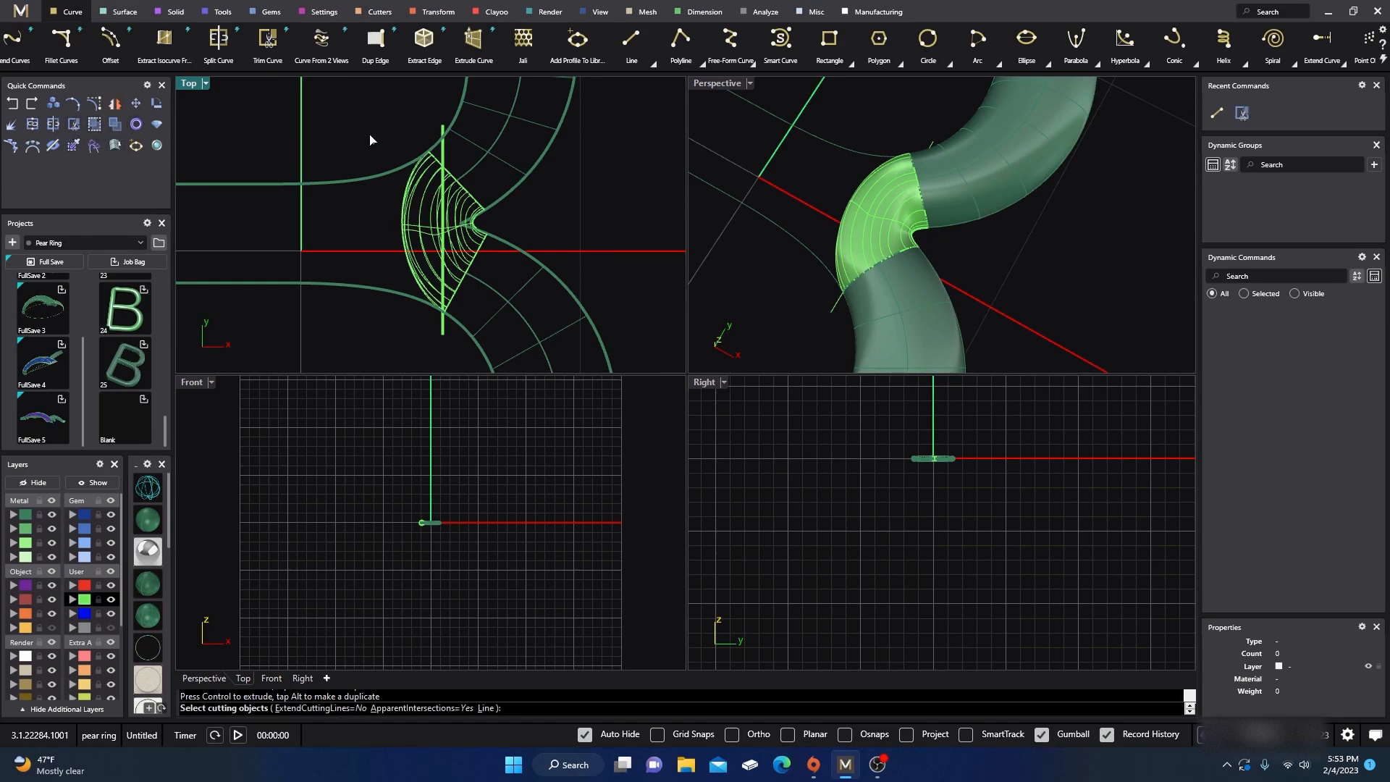
left_click(443, 159)
key("Return")
left_click(430, 180)
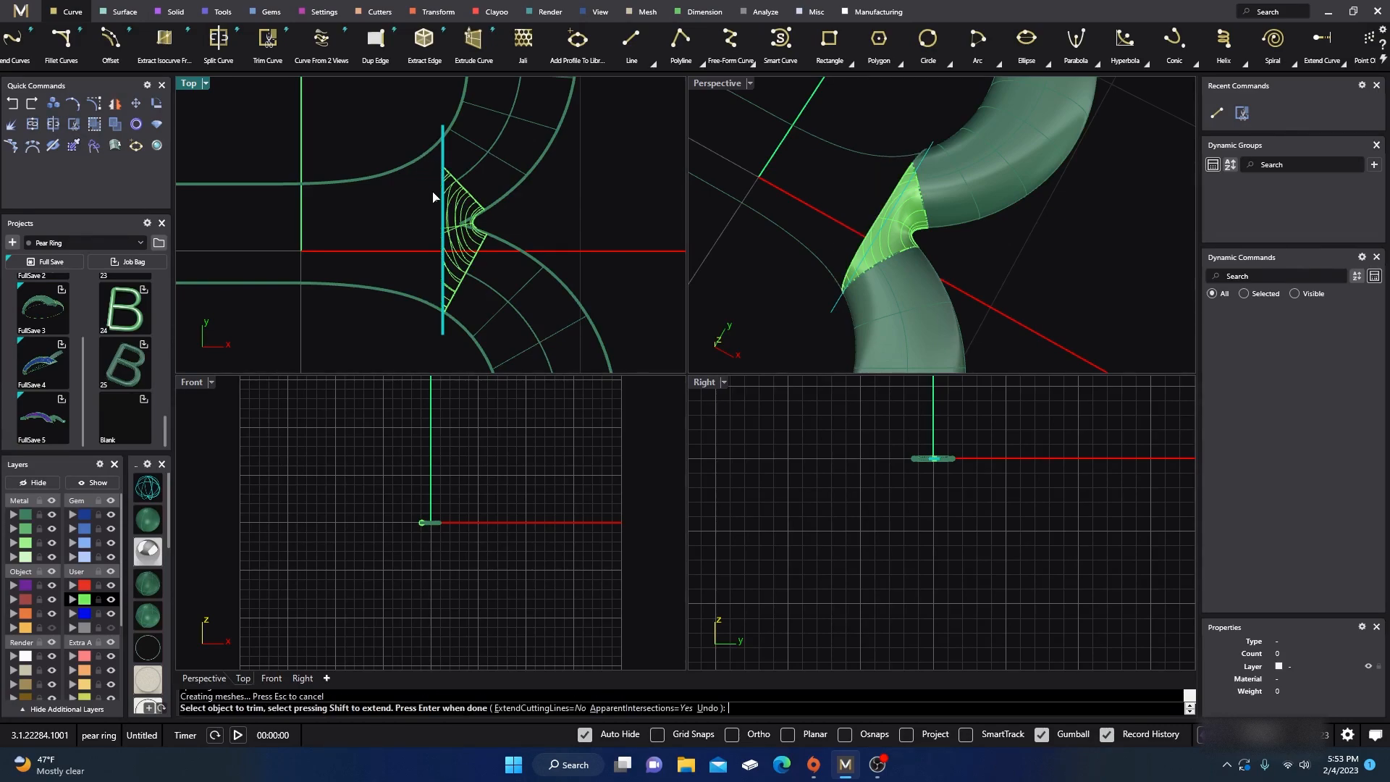
scroll(432, 317, "up", 3)
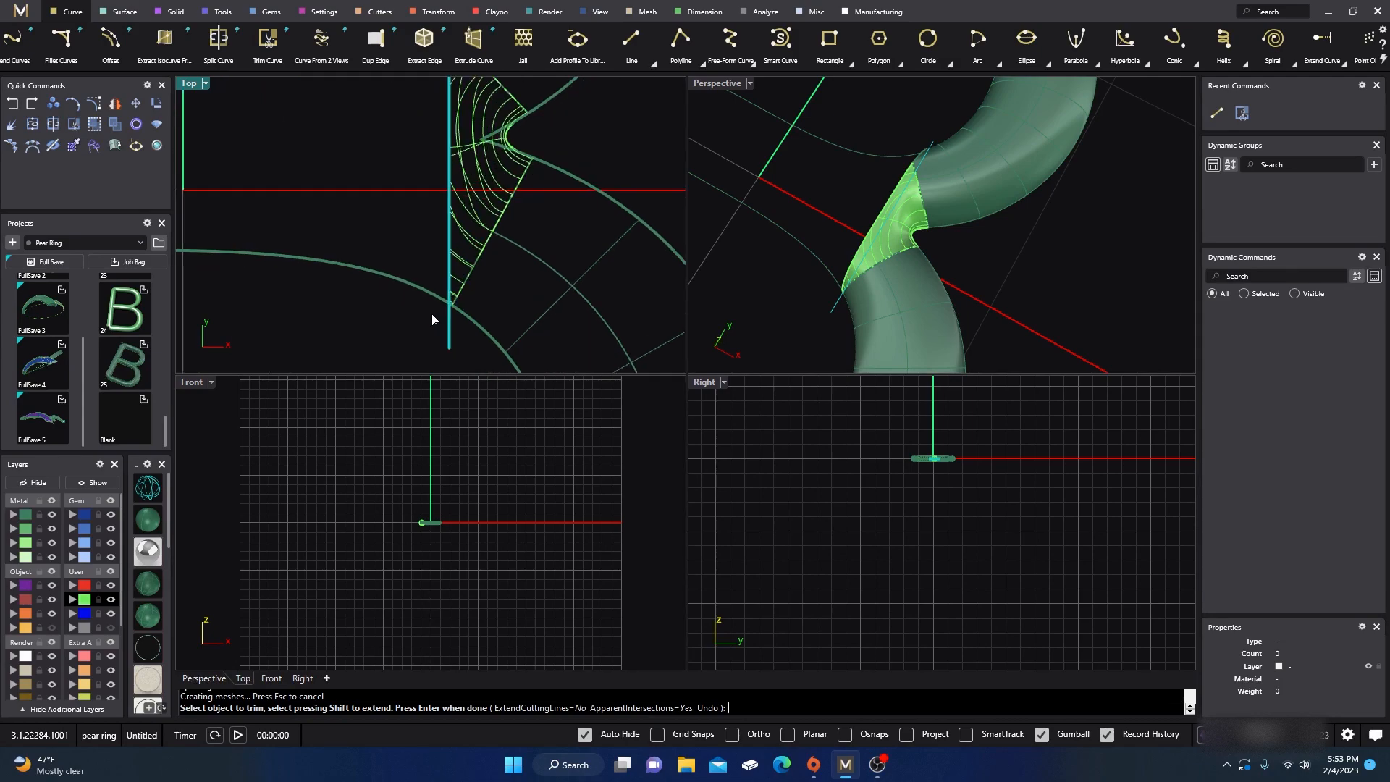
right_click_drag(739, 275, 956, 216)
key("Return")
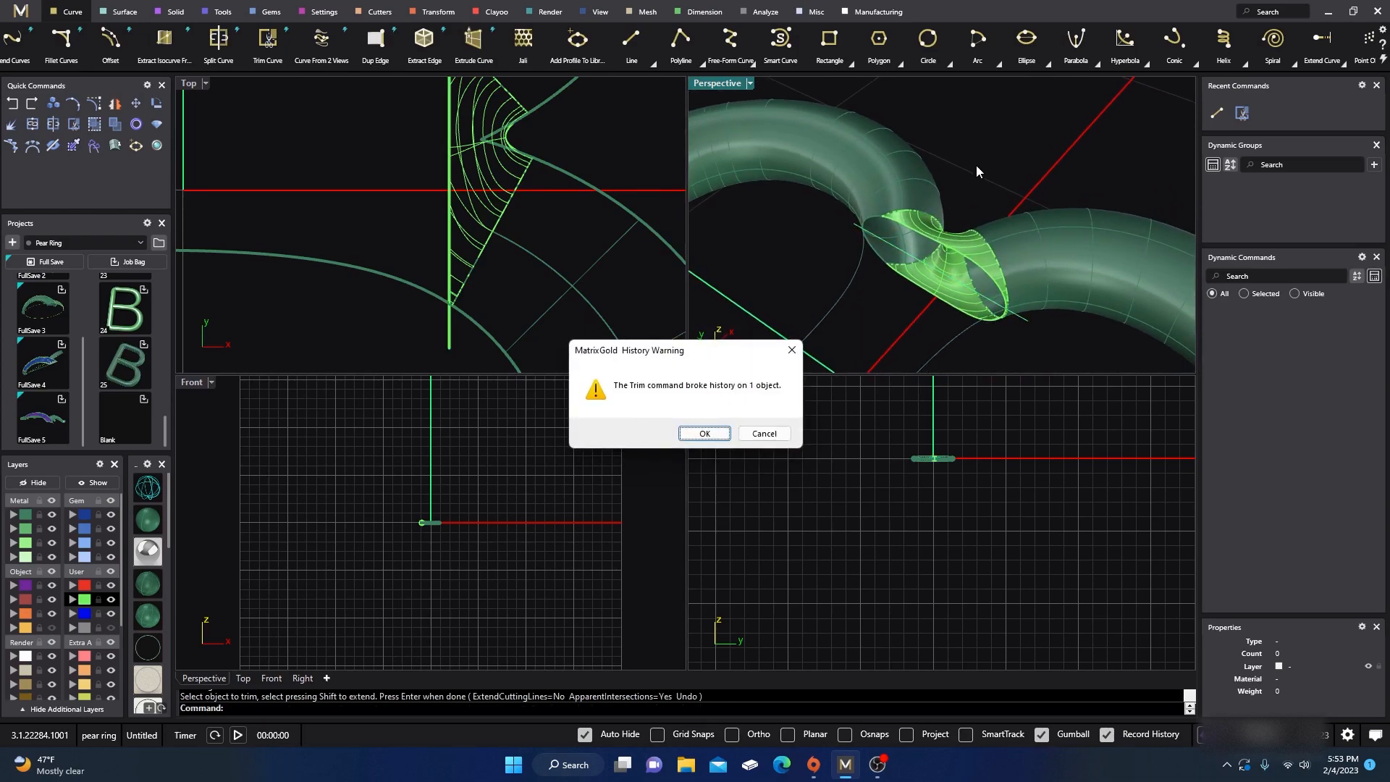
left_click(704, 433)
- Delete the vertical cutting line
left_click(617, 132)
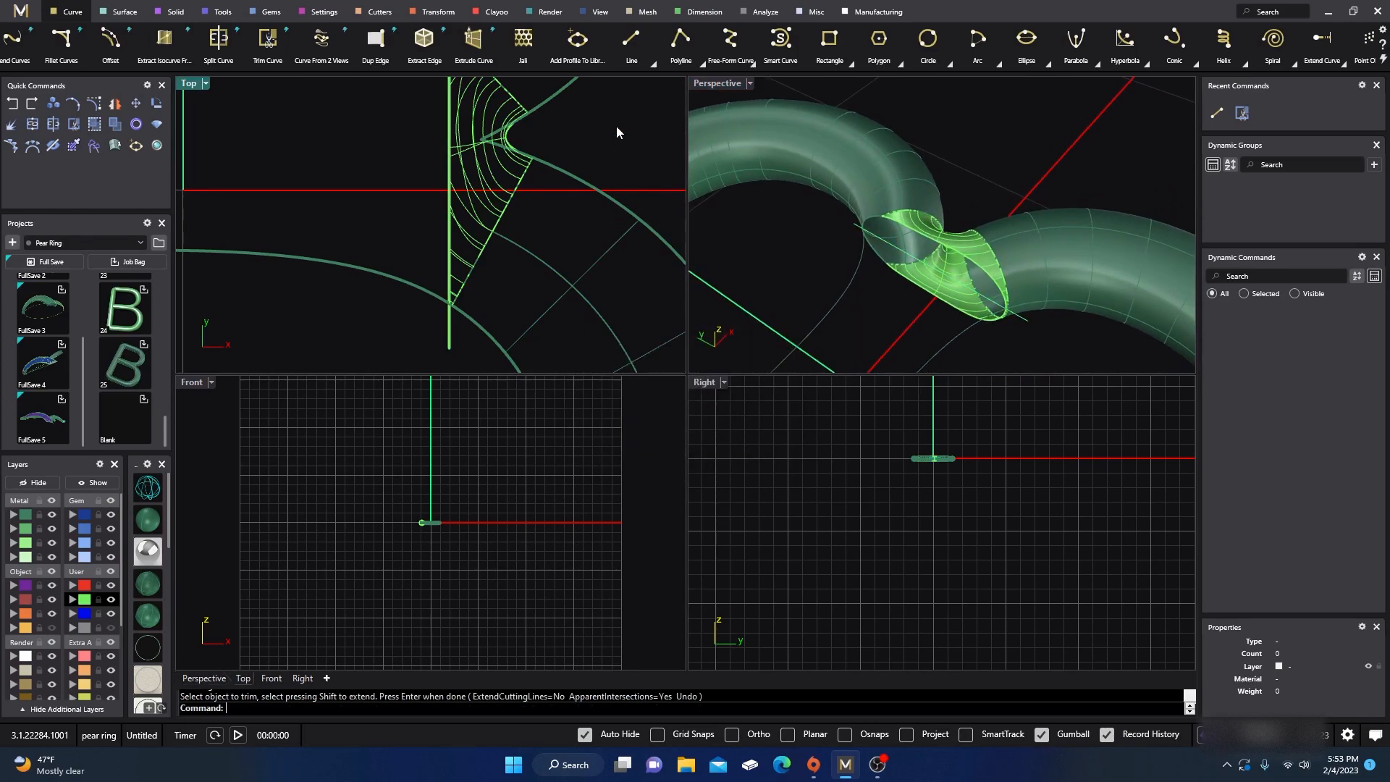
left_click(449, 340)
key("Delete")
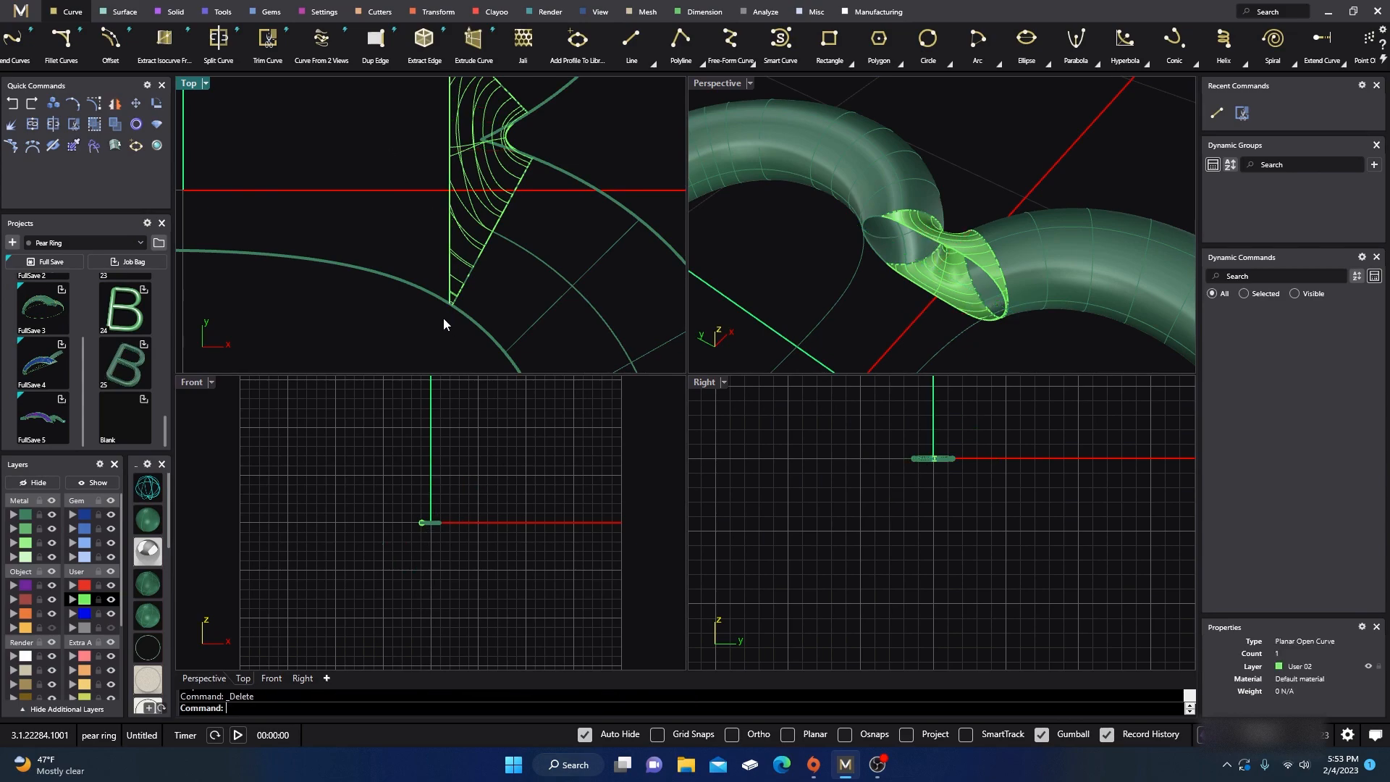
scroll(622, 274, "down", 2)
- Maximize the Perspective view and join the trimmed blend with the upper and lower bowl tubes
double_click(741, 89)
right_click_drag(732, 87, 802, 236)
left_click(793, 358)
left_click(800, 279, "shift")
left_click(901, 425, "shift")
left_click(13, 104)
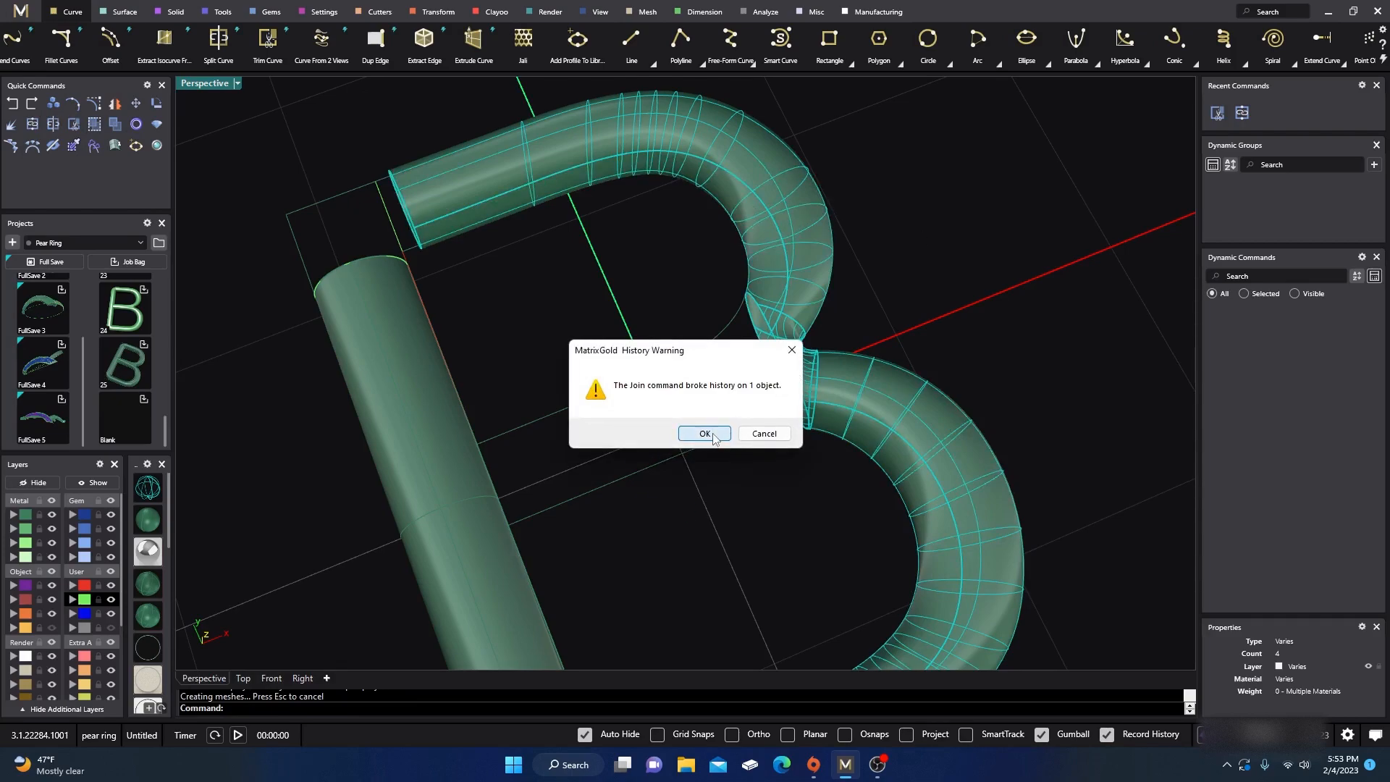
left_click(702, 433)
- Duplicate the edges around the open stem-facing side of the trimmed blend and join them into one closed curve
right_click_drag(954, 295, 980, 248)
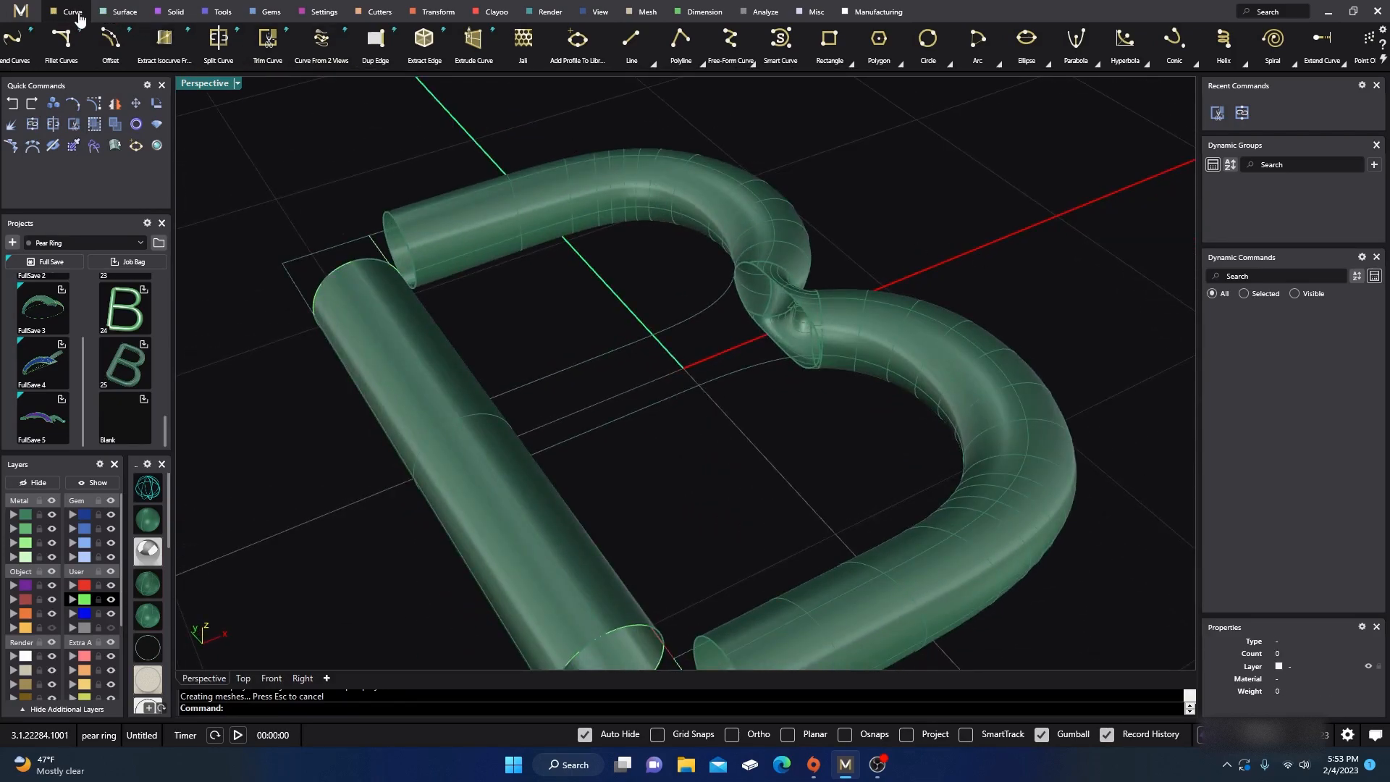
scroll(1268, 55, "down", 5)
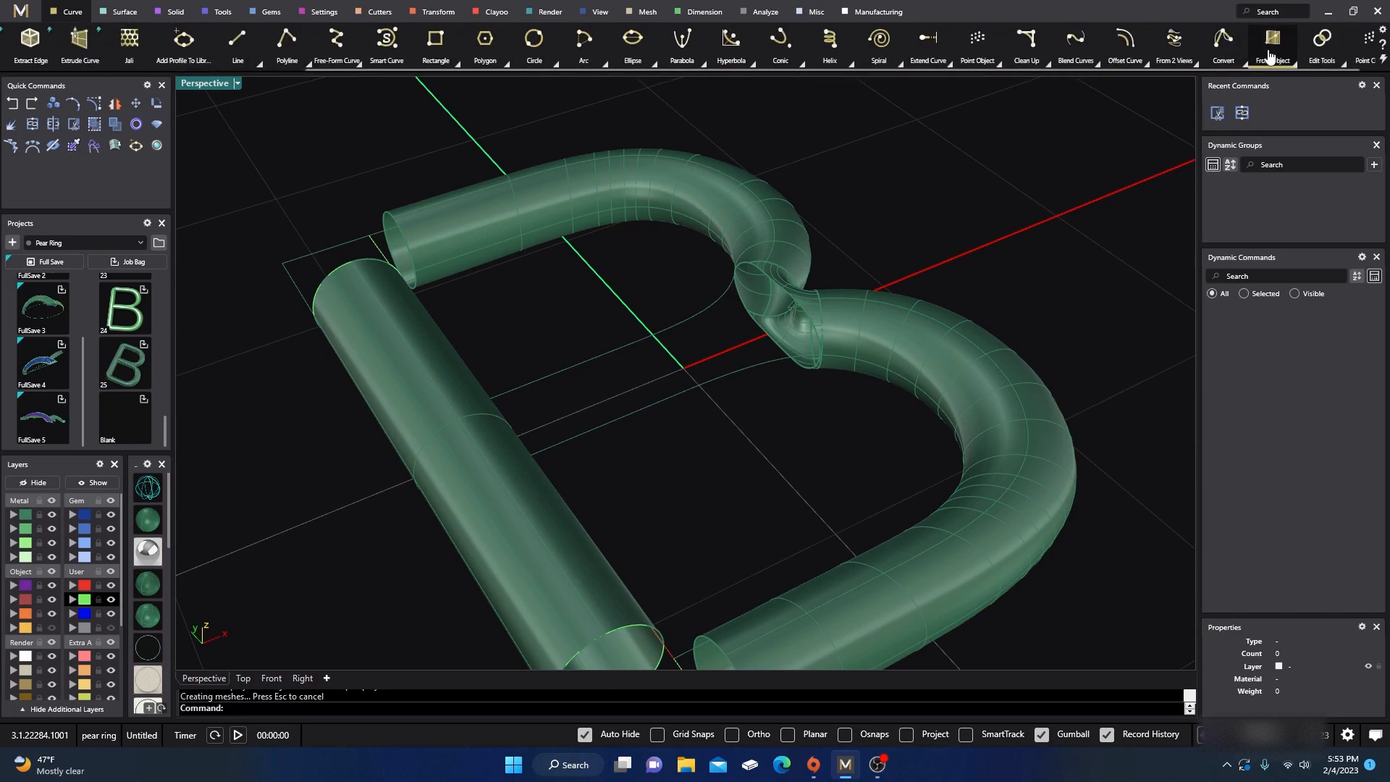
left_click(1254, 67)
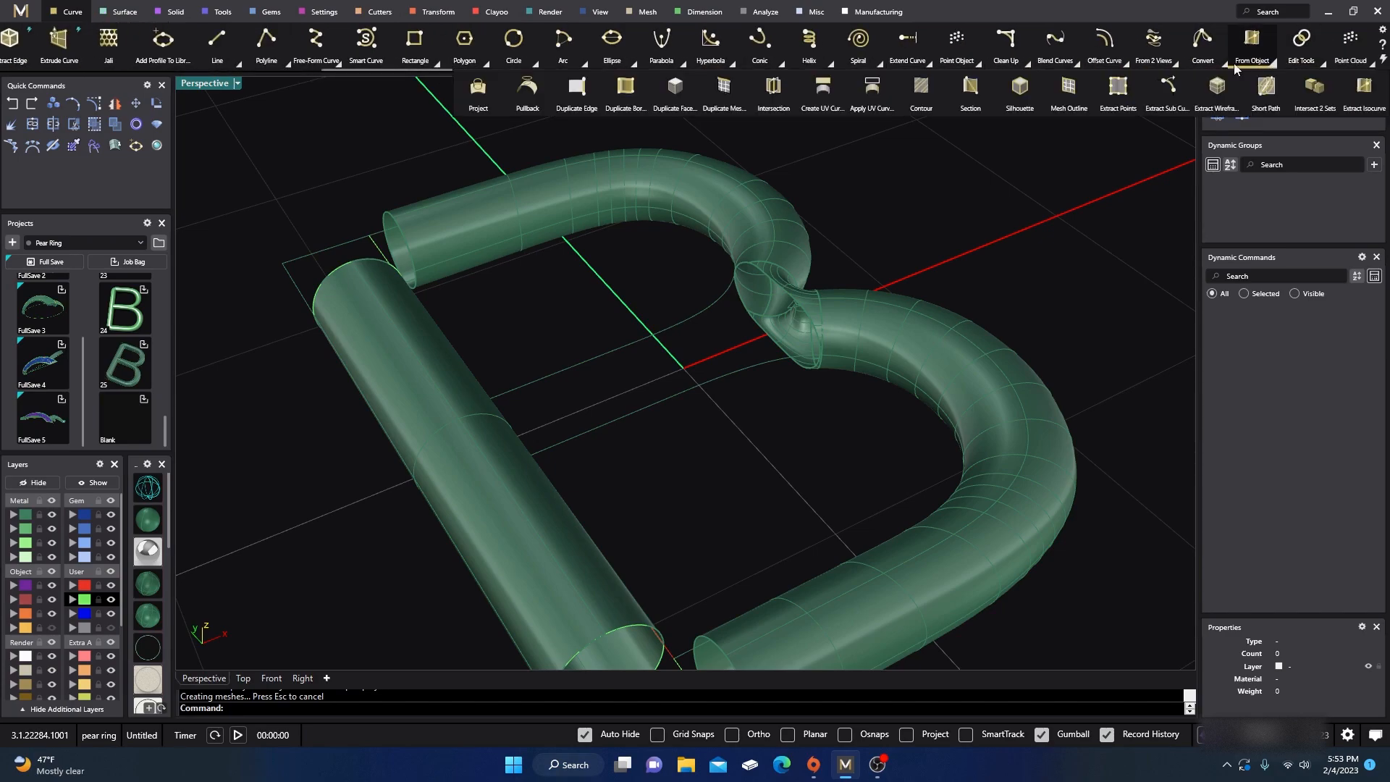
left_click(577, 88)
scroll(779, 282, "up", 2)
right_click_drag(779, 282, 770, 338)
left_click(758, 292)
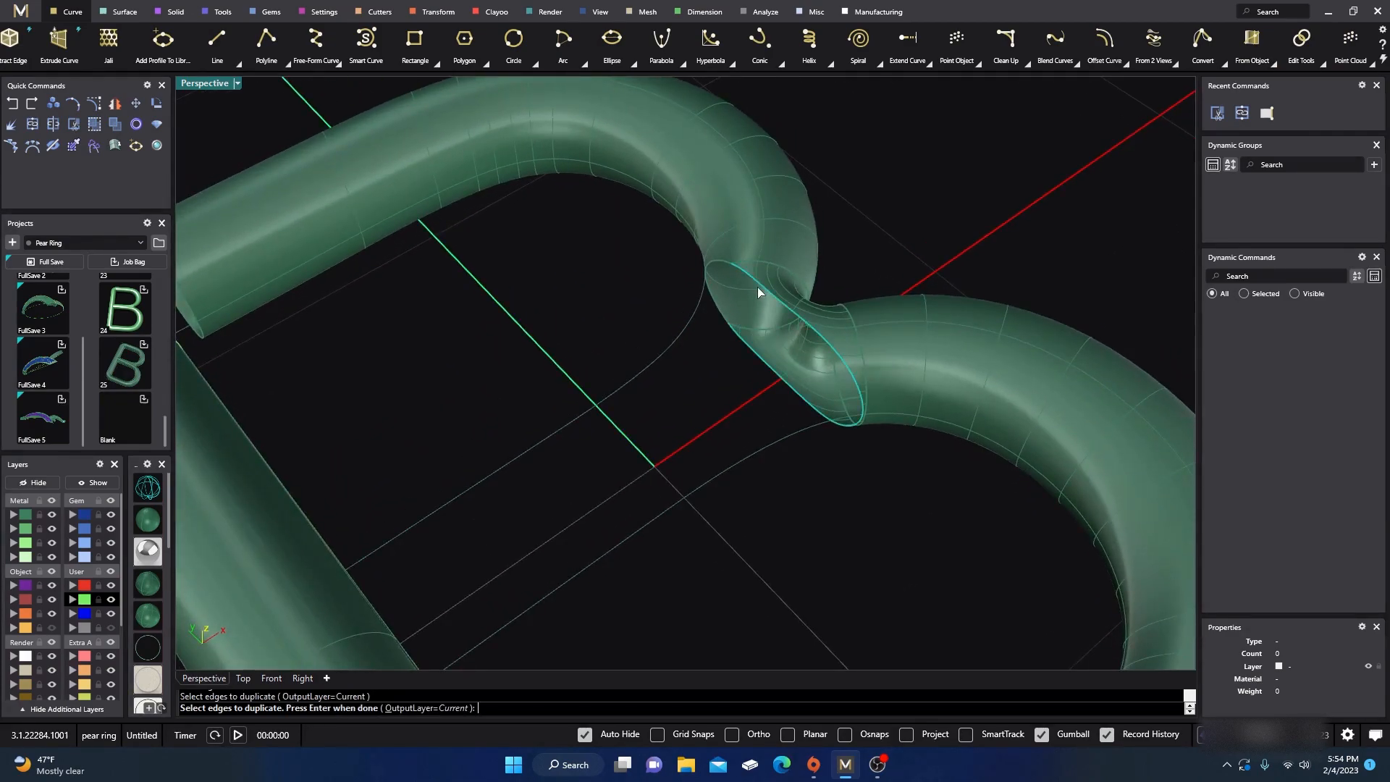
left_click(717, 263)
key("Return")
left_click(36, 130)
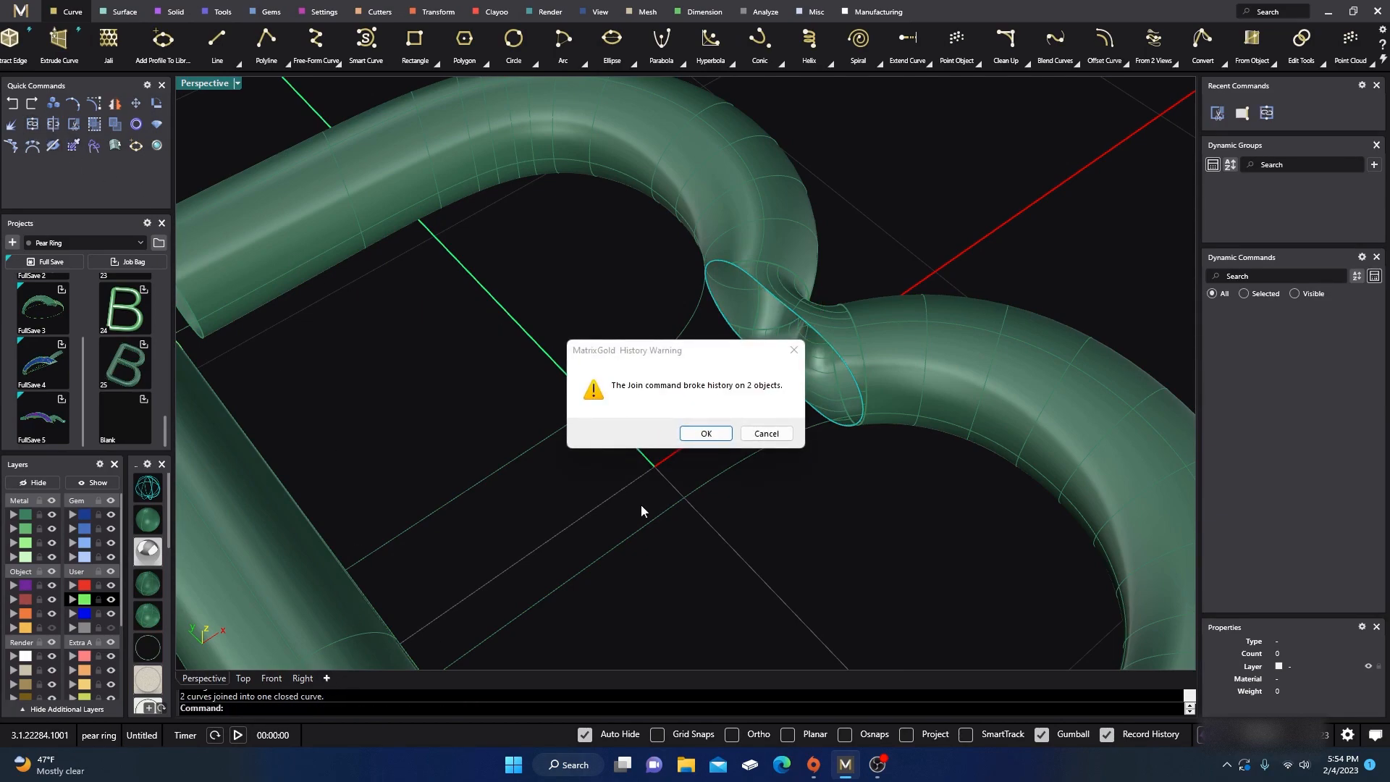
left_click(684, 433)
- Show the yellow-orange Object layer holding the circle profiles and check the extent of the lower inner curve
right_click_drag(723, 537, 647, 485)
scroll(633, 475, "down", 4)
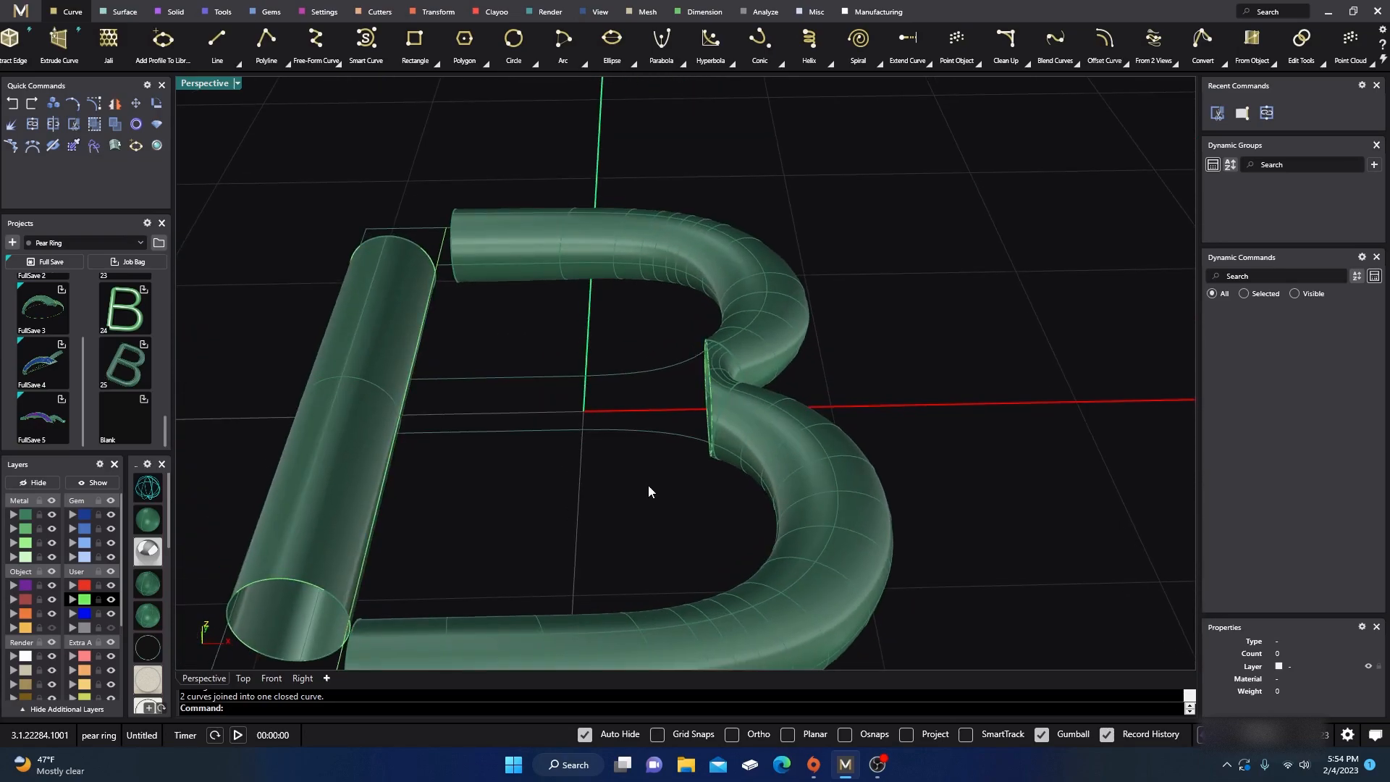
left_click(53, 628)
right_click_drag(540, 534, 674, 497)
left_click(616, 375)
left_click(646, 459)
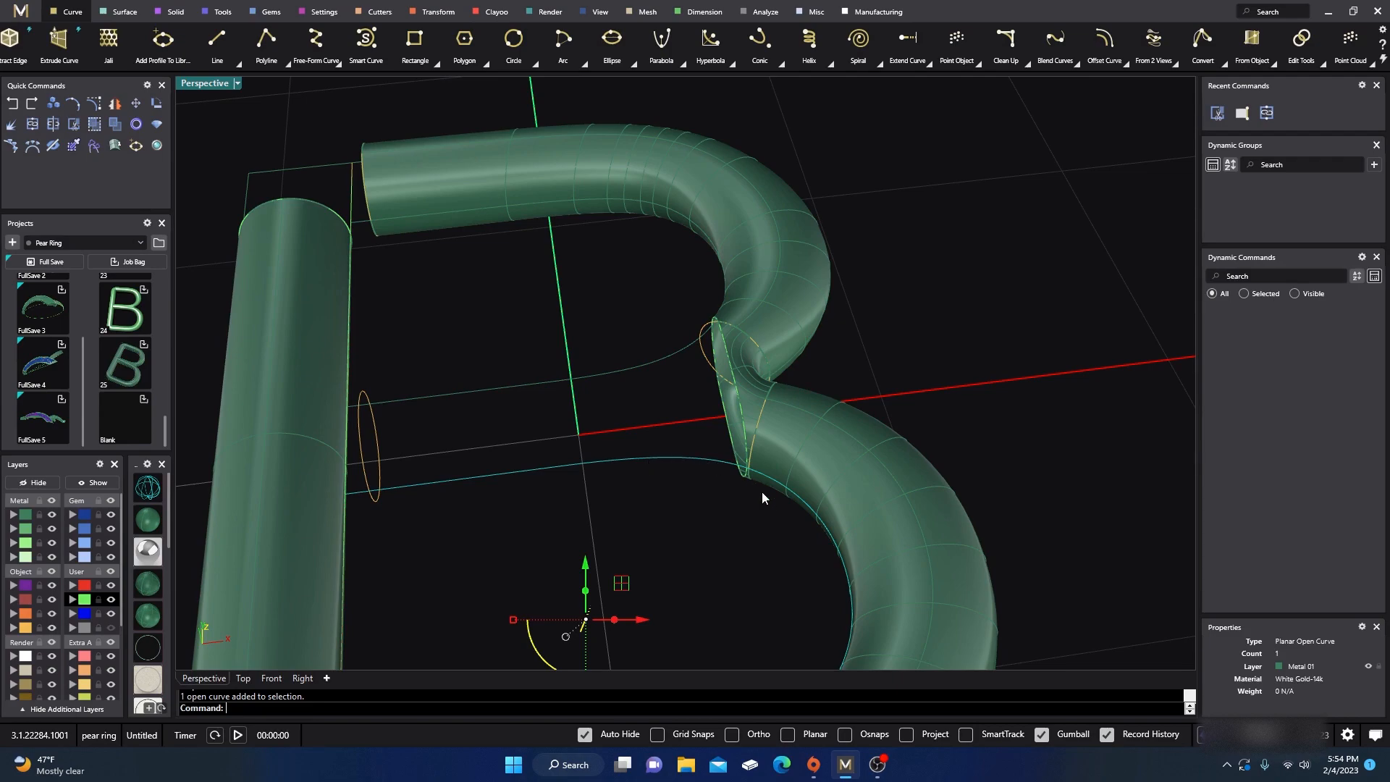
left_click(680, 392)
right_click_drag(680, 393, 660, 390)
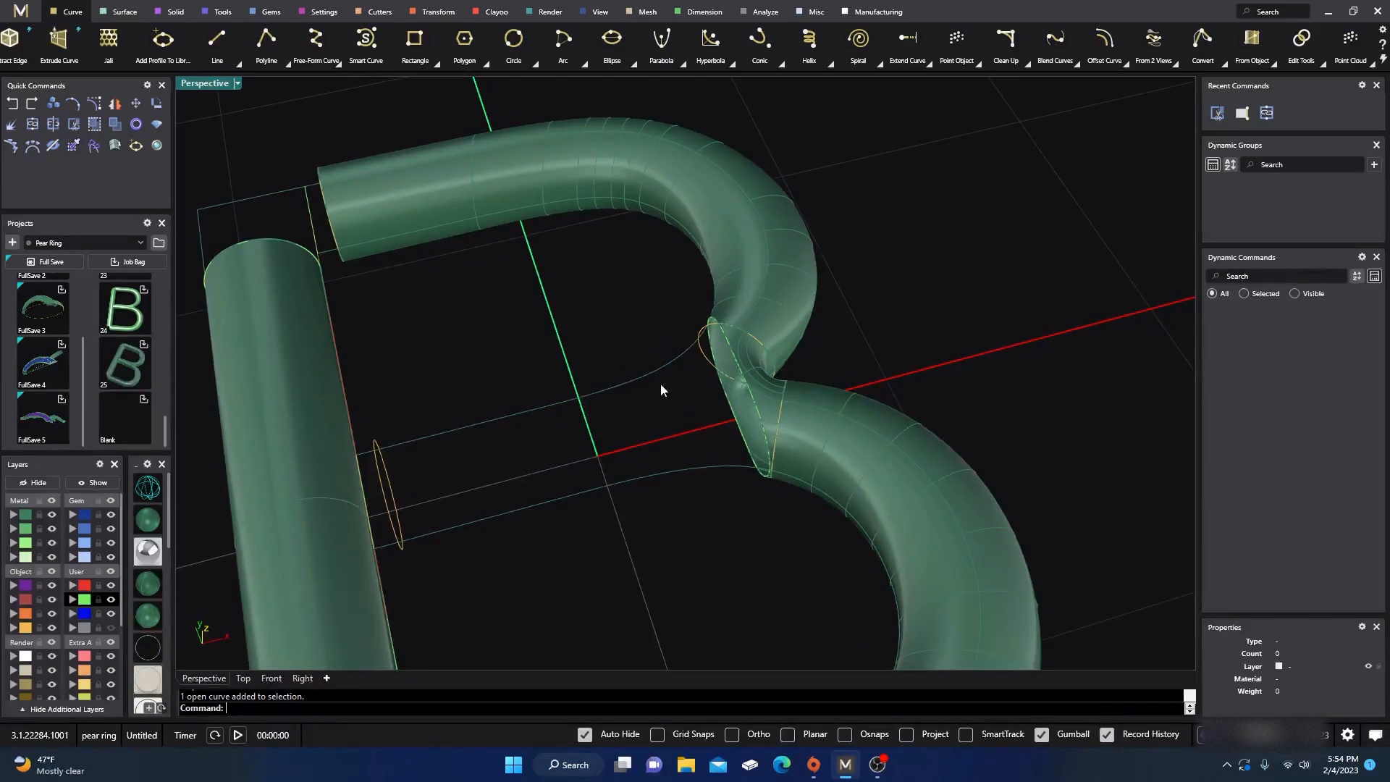
- Turn on object snaps and split the upper inner curve at the upper corner of the blend opening
left_click(611, 390)
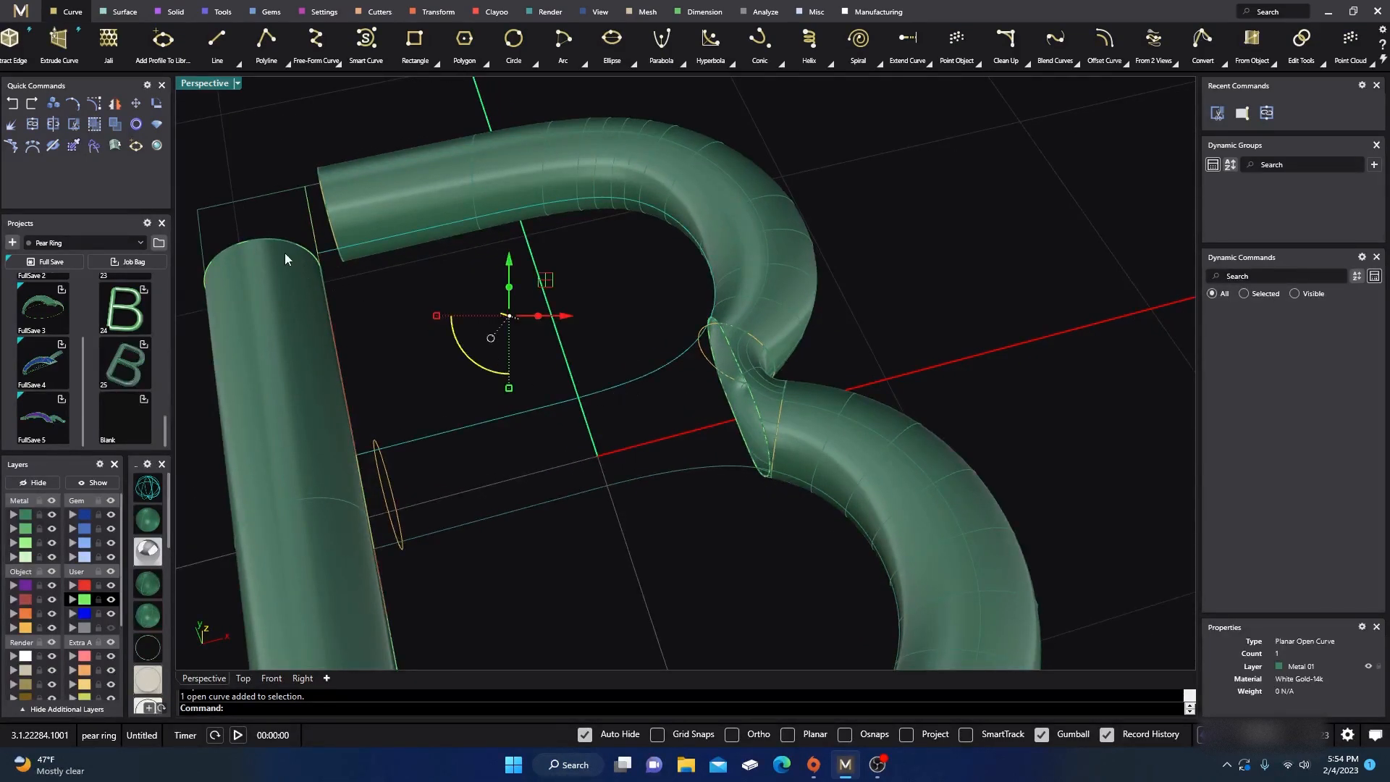
left_click(73, 144)
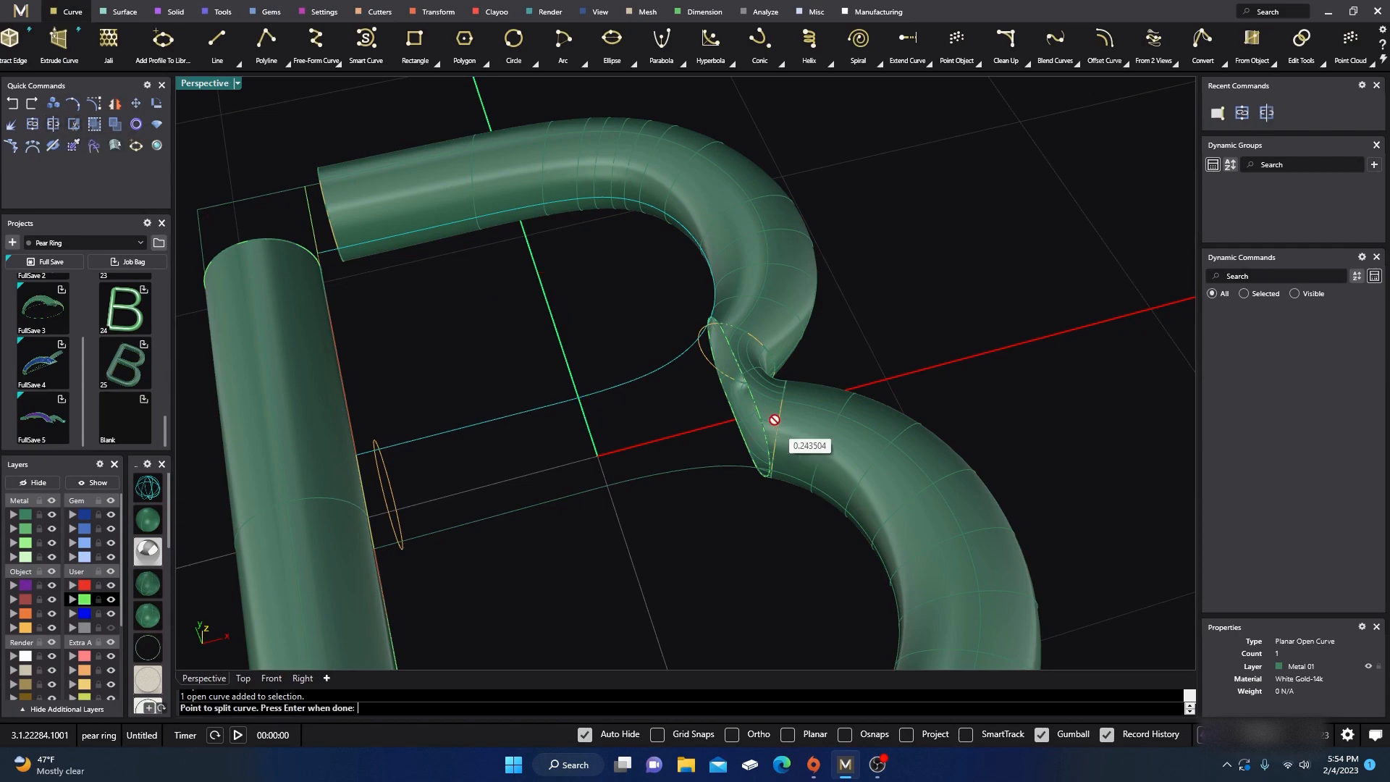
scroll(700, 337, "up", 5)
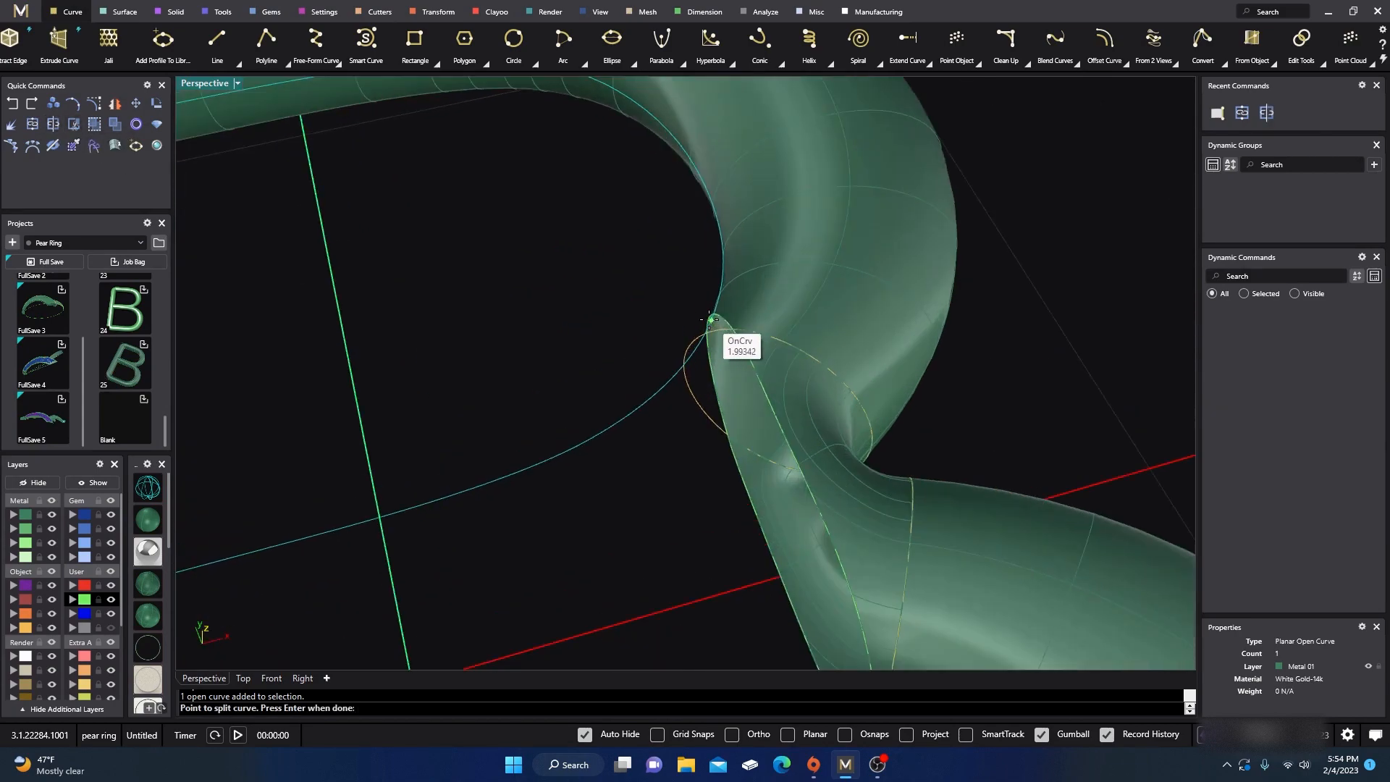
left_click(845, 733)
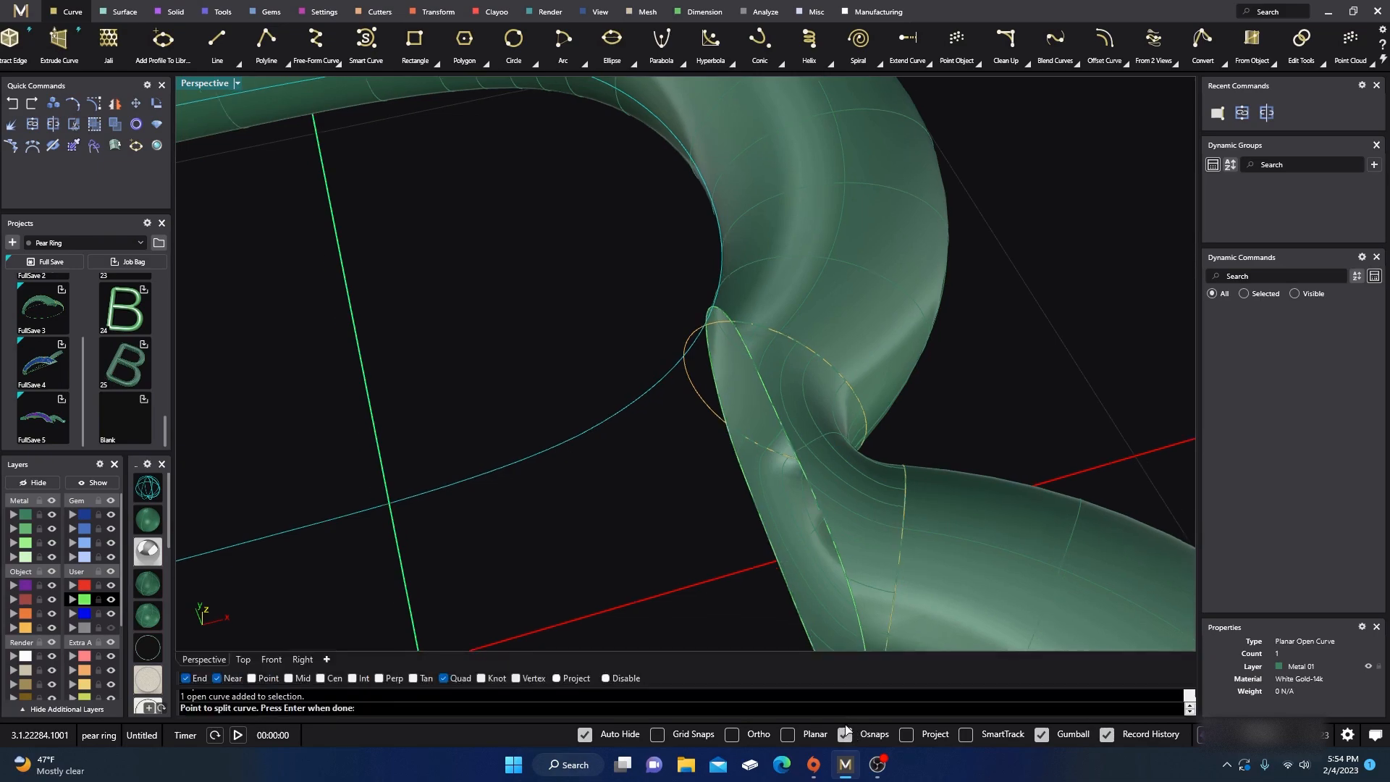
left_click(707, 320)
scroll(706, 320, "down", 5)
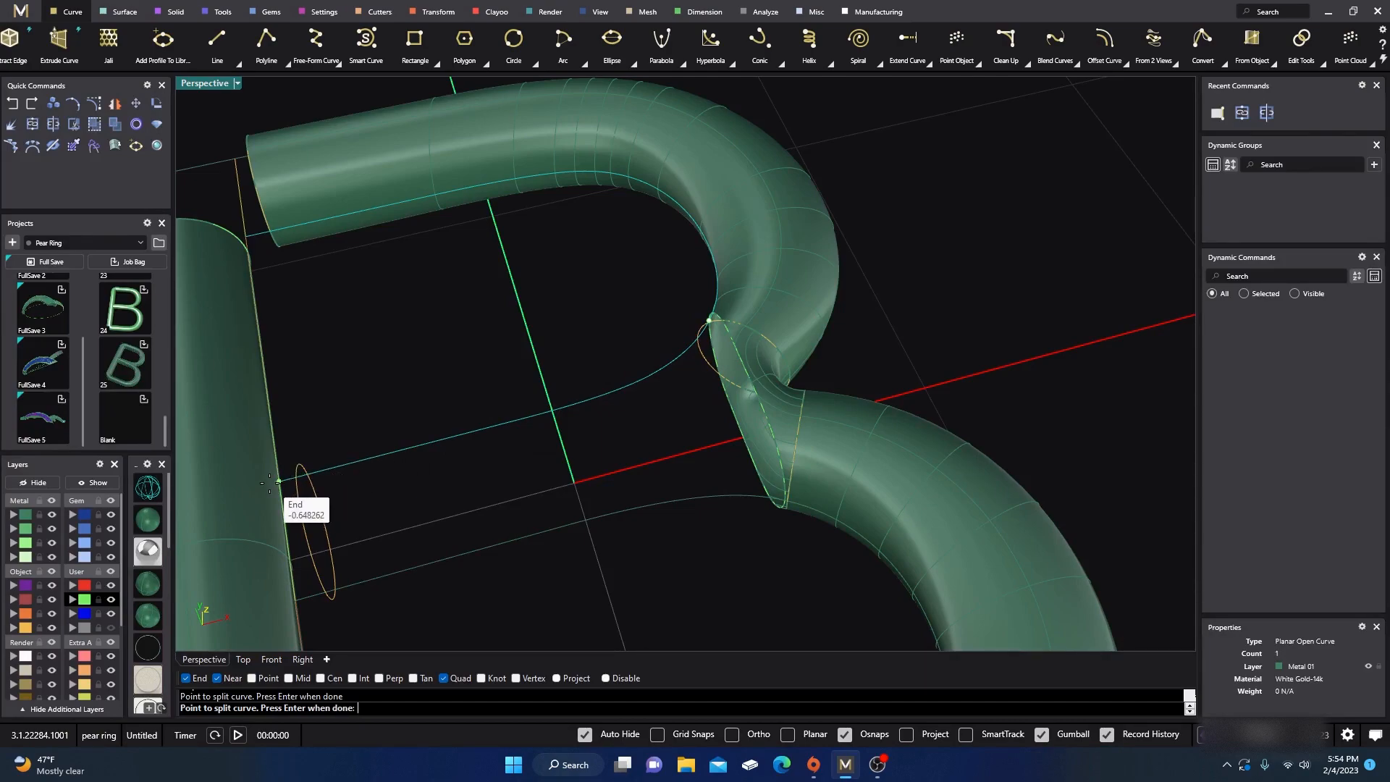
key("Return")
left_click(452, 437)
left_click(404, 411)
left_click(470, 436)
left_click(417, 384)
- Split the lower inner curve at its stem end and at the lower corner of the blend opening
right_click_drag(415, 375, 498, 514)
left_click(497, 493)
right_click(494, 524)
left_click(369, 535)
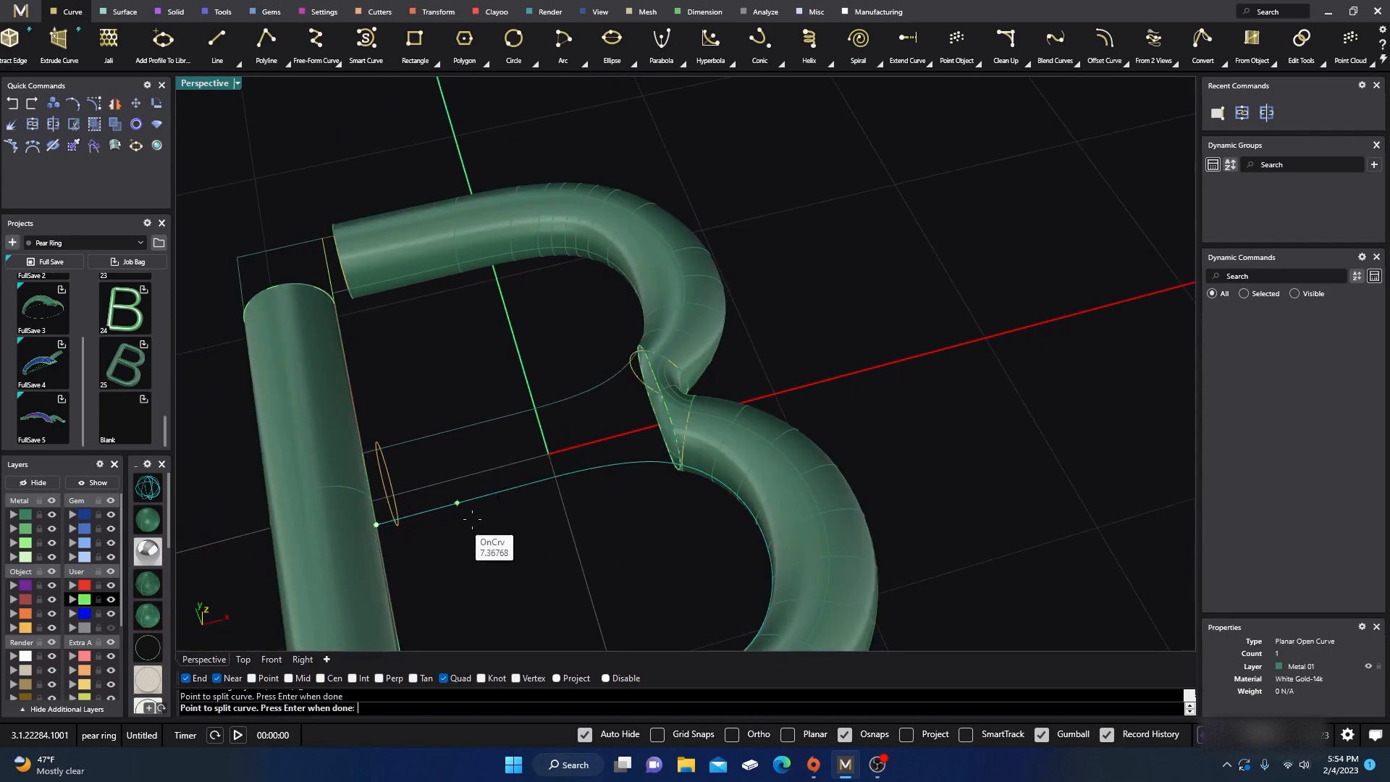
scroll(682, 467, "up", 3)
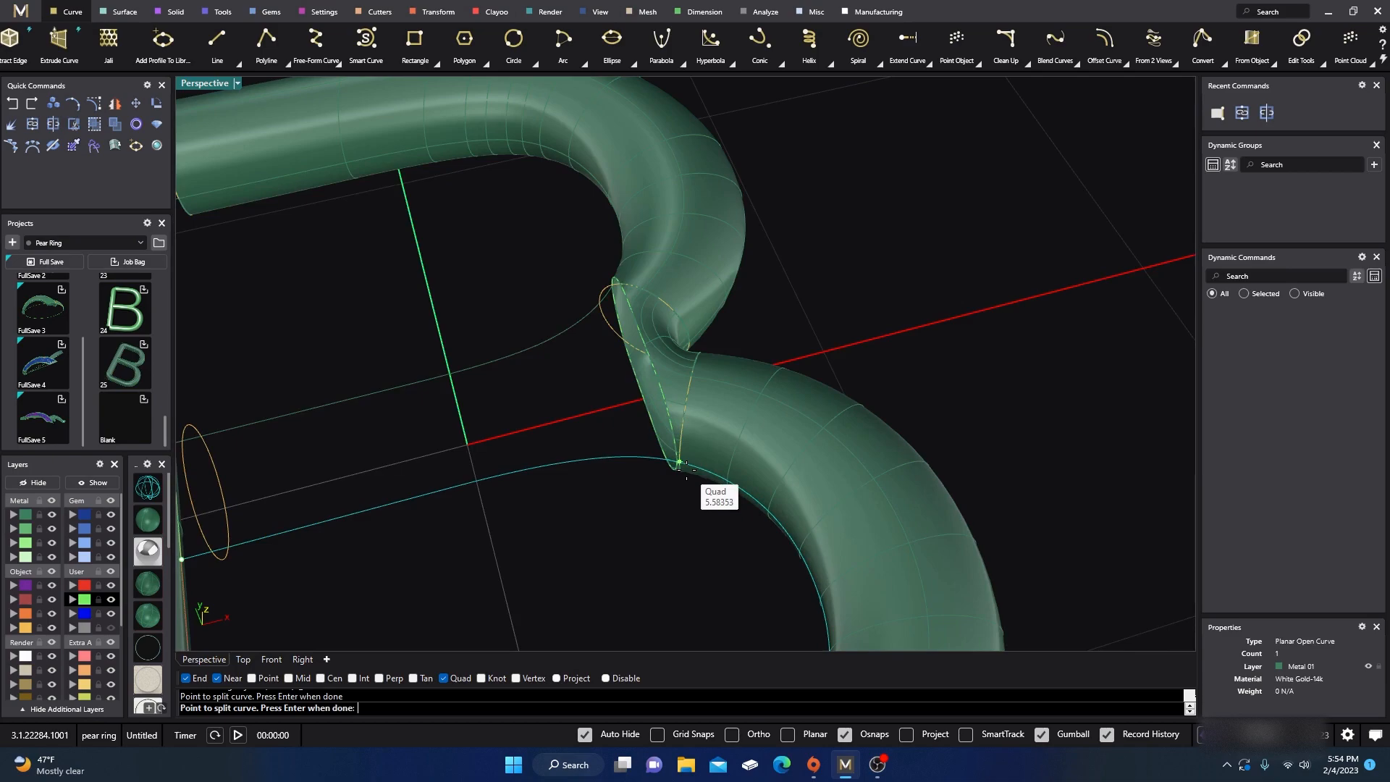
left_click(679, 462)
key("Return")
left_click(634, 461)
scroll(707, 434, "down", 5)
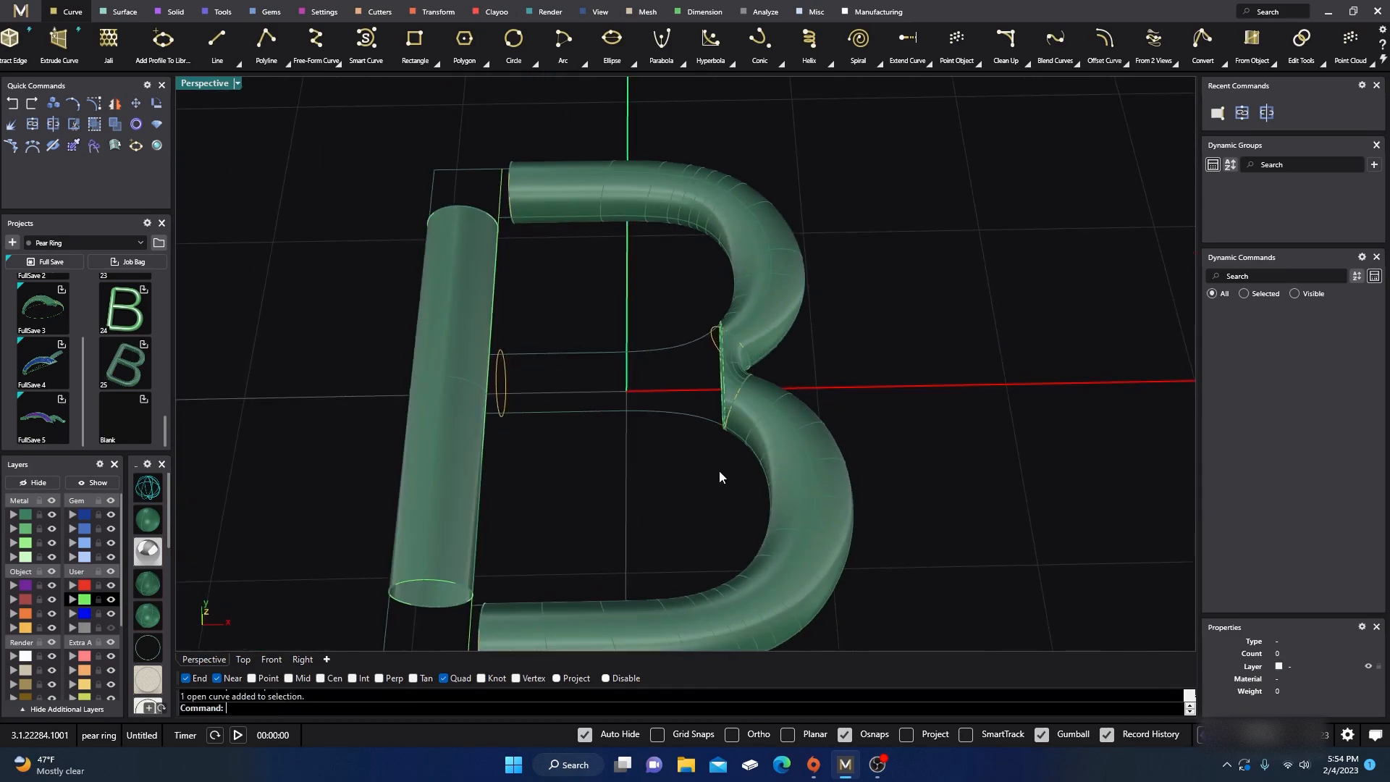
- Create a Sweep 2 along the two middle-bar rails, using the circle near the stem and the closed blend-edge curve as profiles
right_click_drag(720, 477, 770, 463)
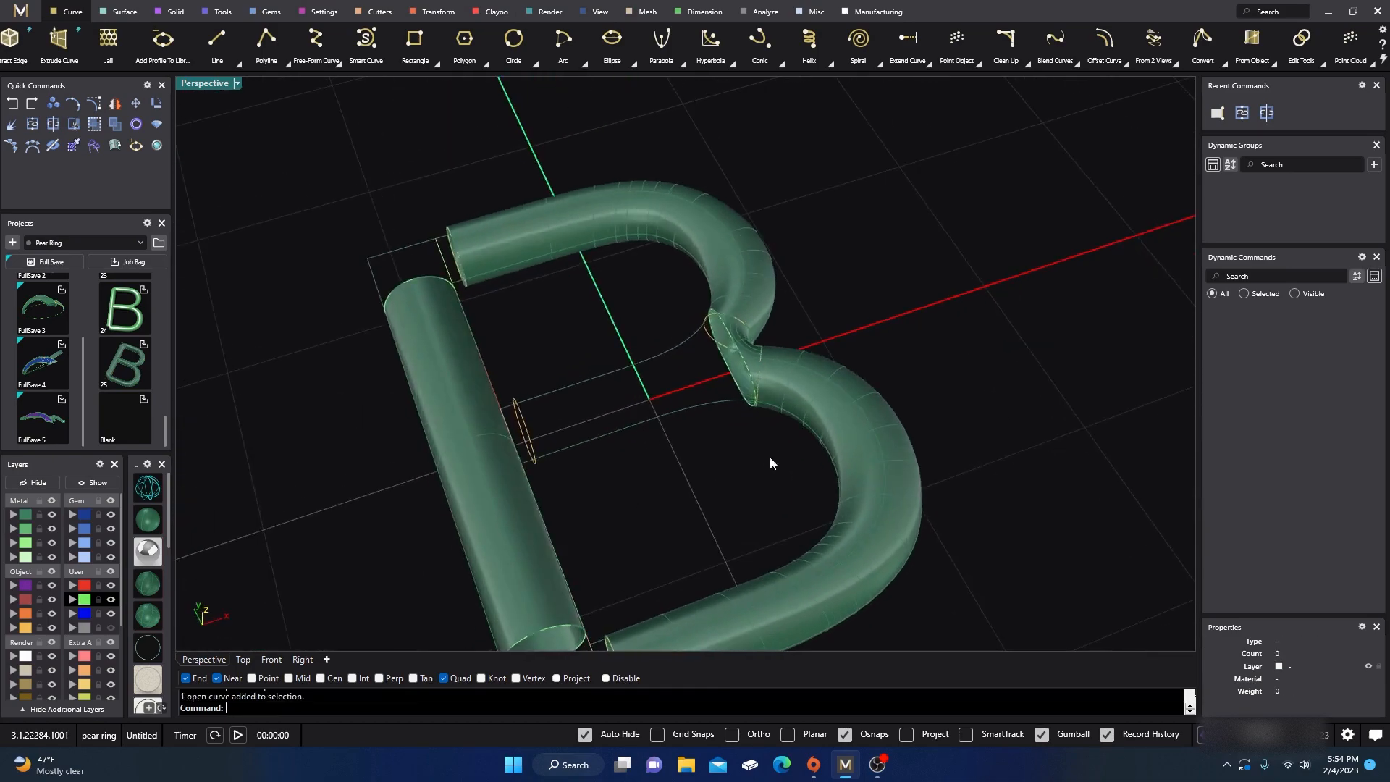
left_click(122, 13)
left_click(110, 39)
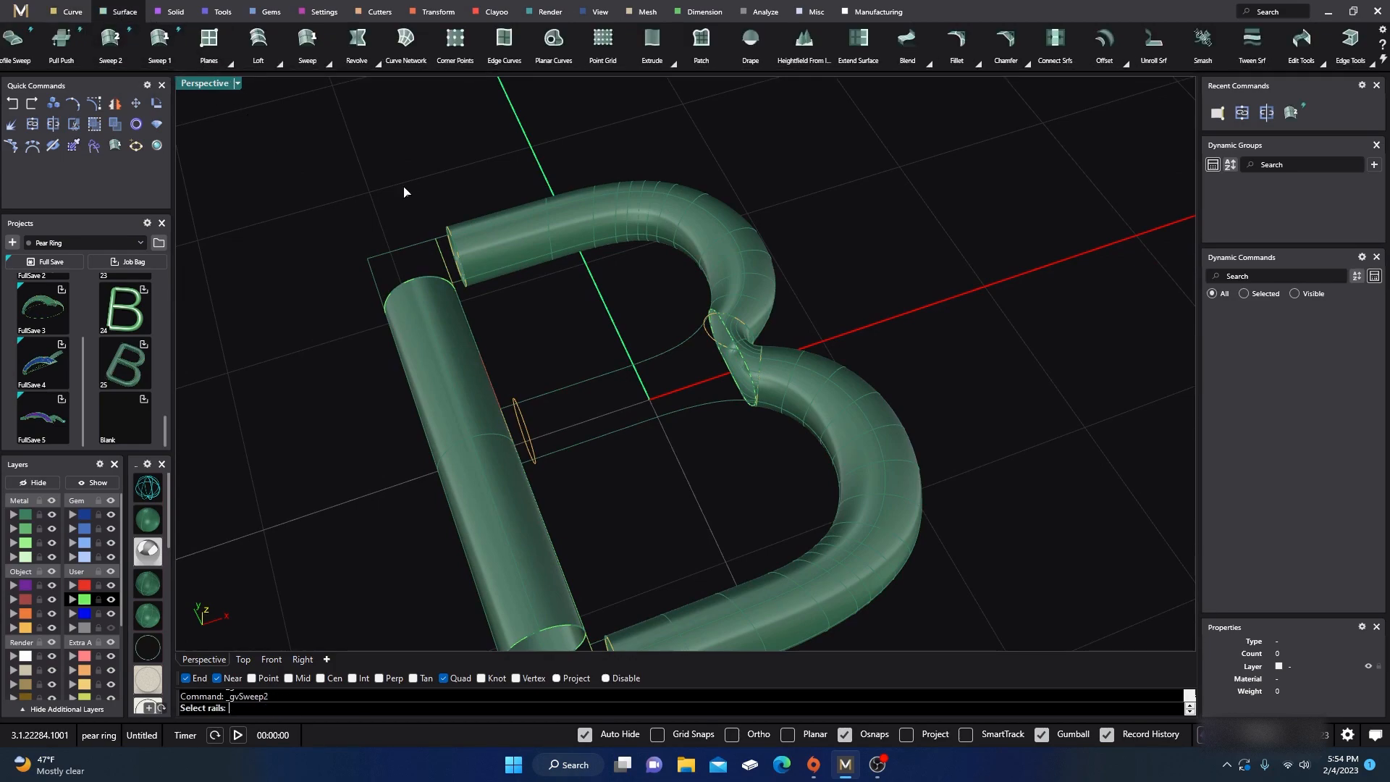
left_click(716, 404)
left_click(655, 362)
left_click(528, 431)
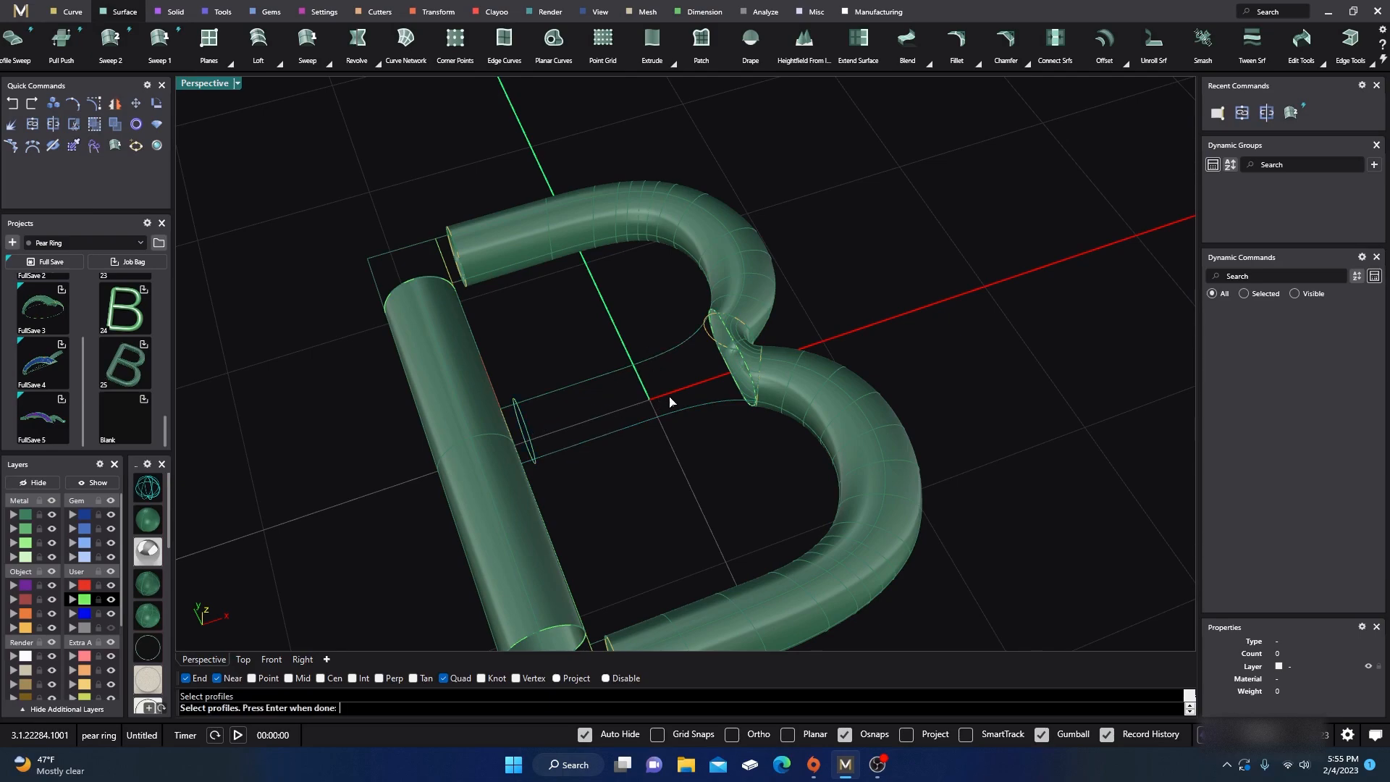
left_click(744, 359)
key("Return")
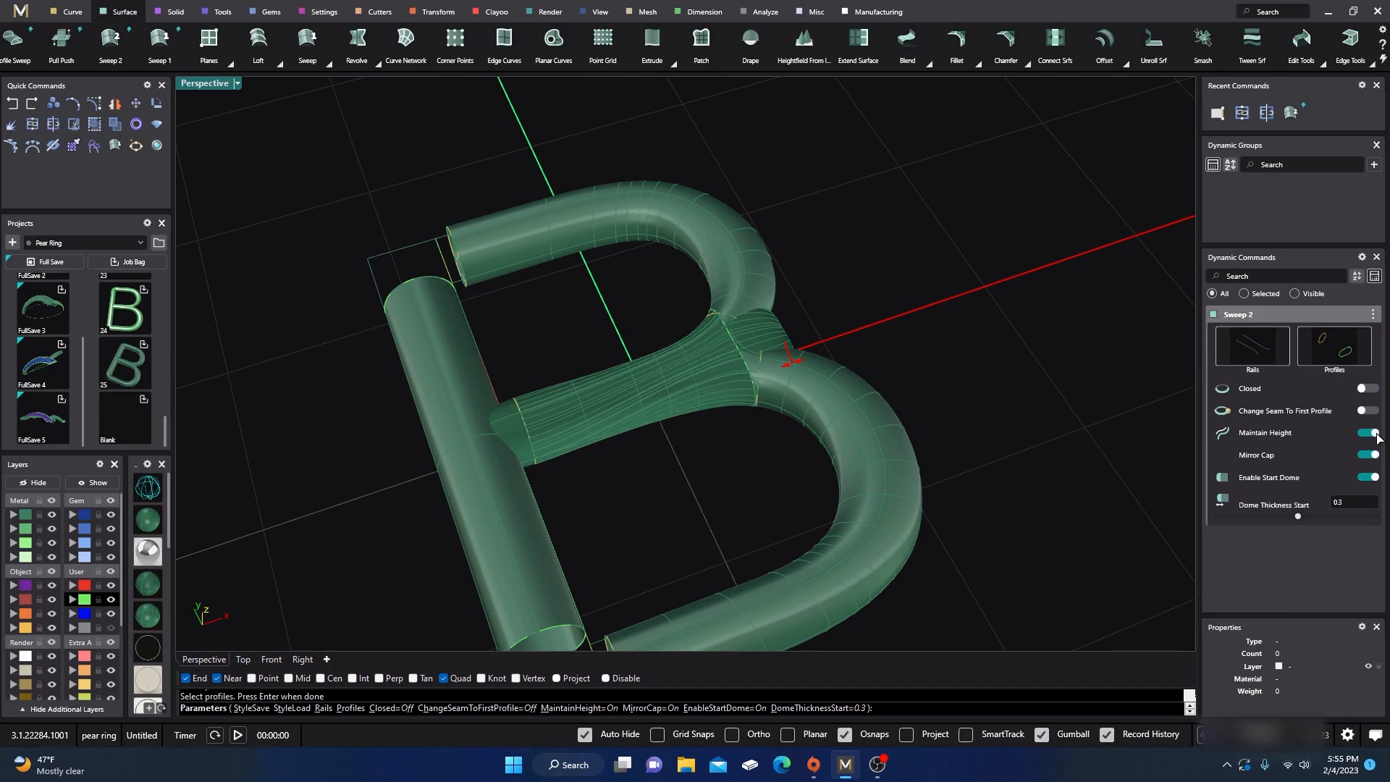
- Turn off Mirror Cap, the start dome and the end dome, and finish the sweep with Maintain Height on
left_click(1370, 455)
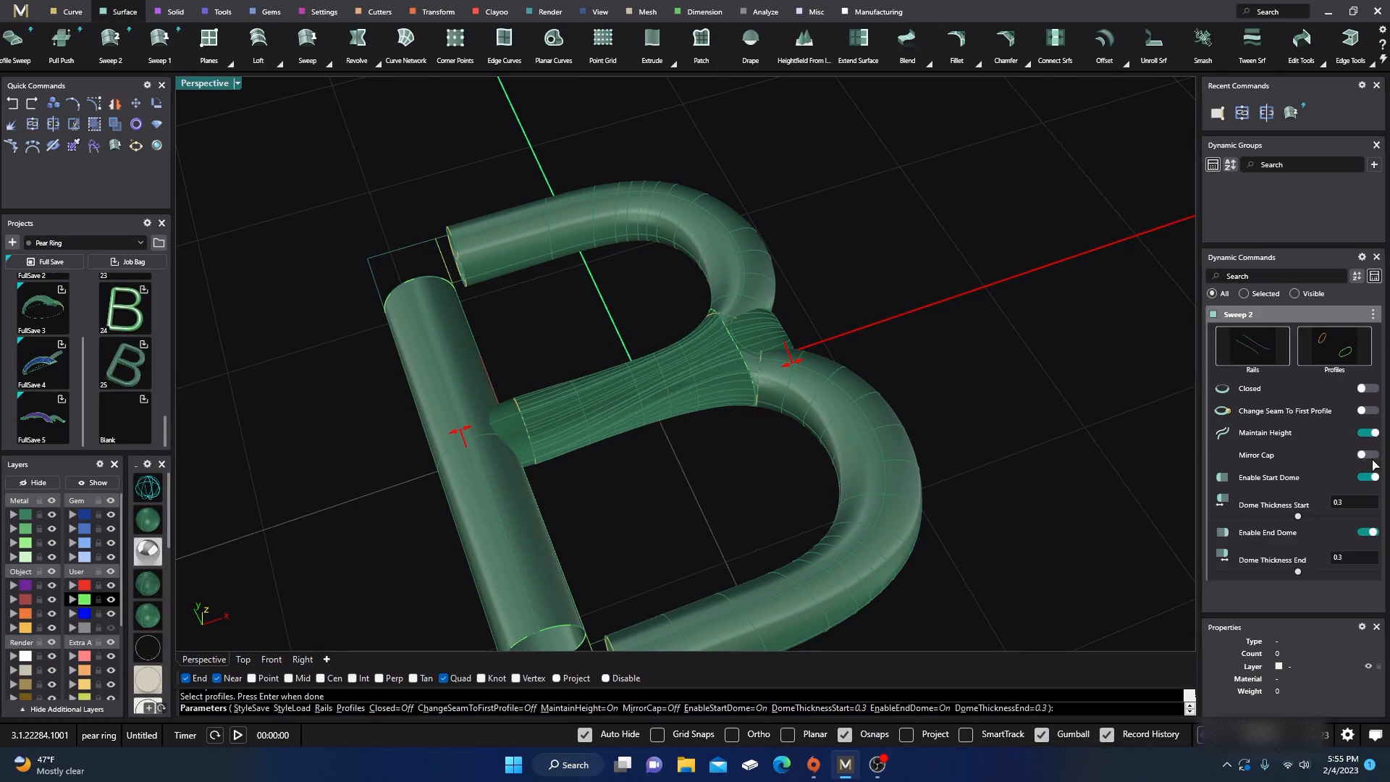
left_click(1369, 478)
left_click(1371, 499)
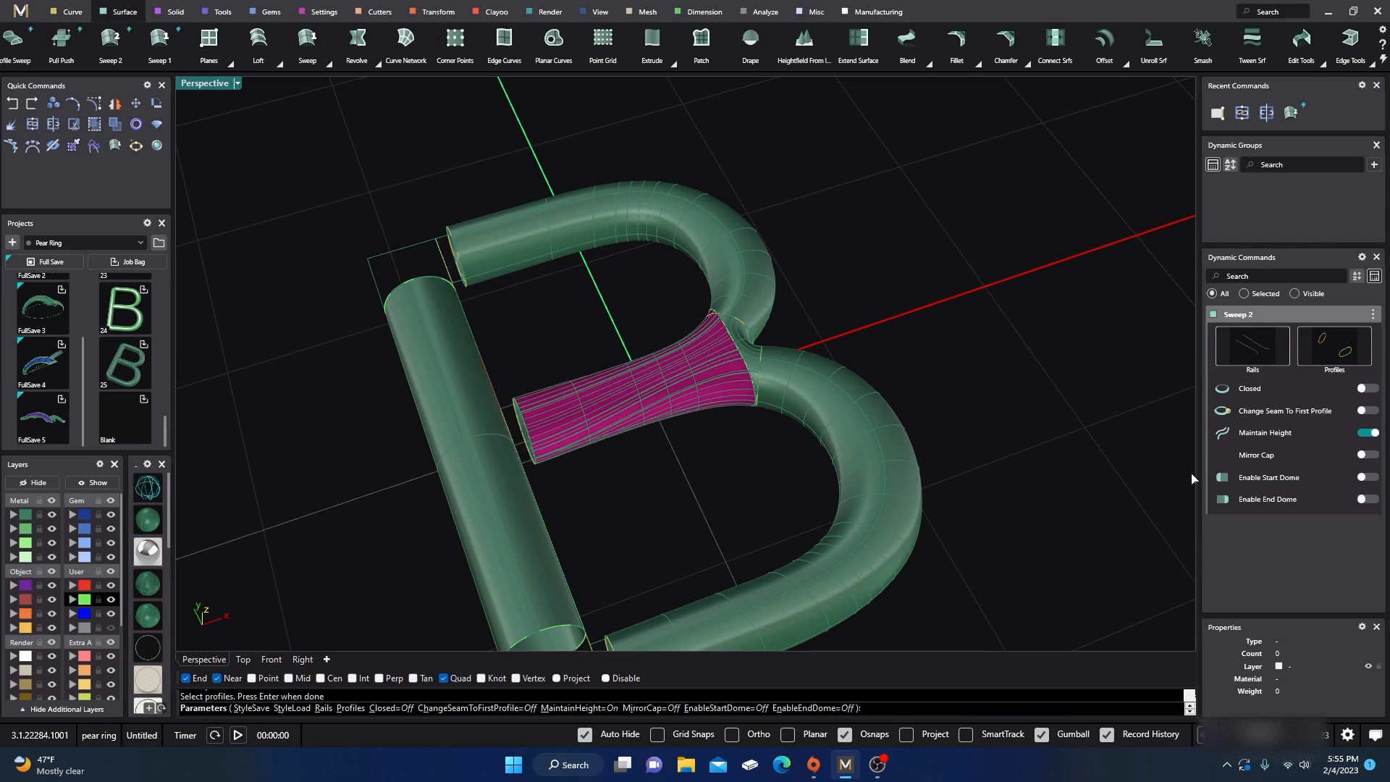
right_click_drag(1039, 434, 990, 407)
right_click(969, 406)
- Join the new middle-bar sweep with the bowl polysurface
right_click_drag(856, 384, 944, 357)
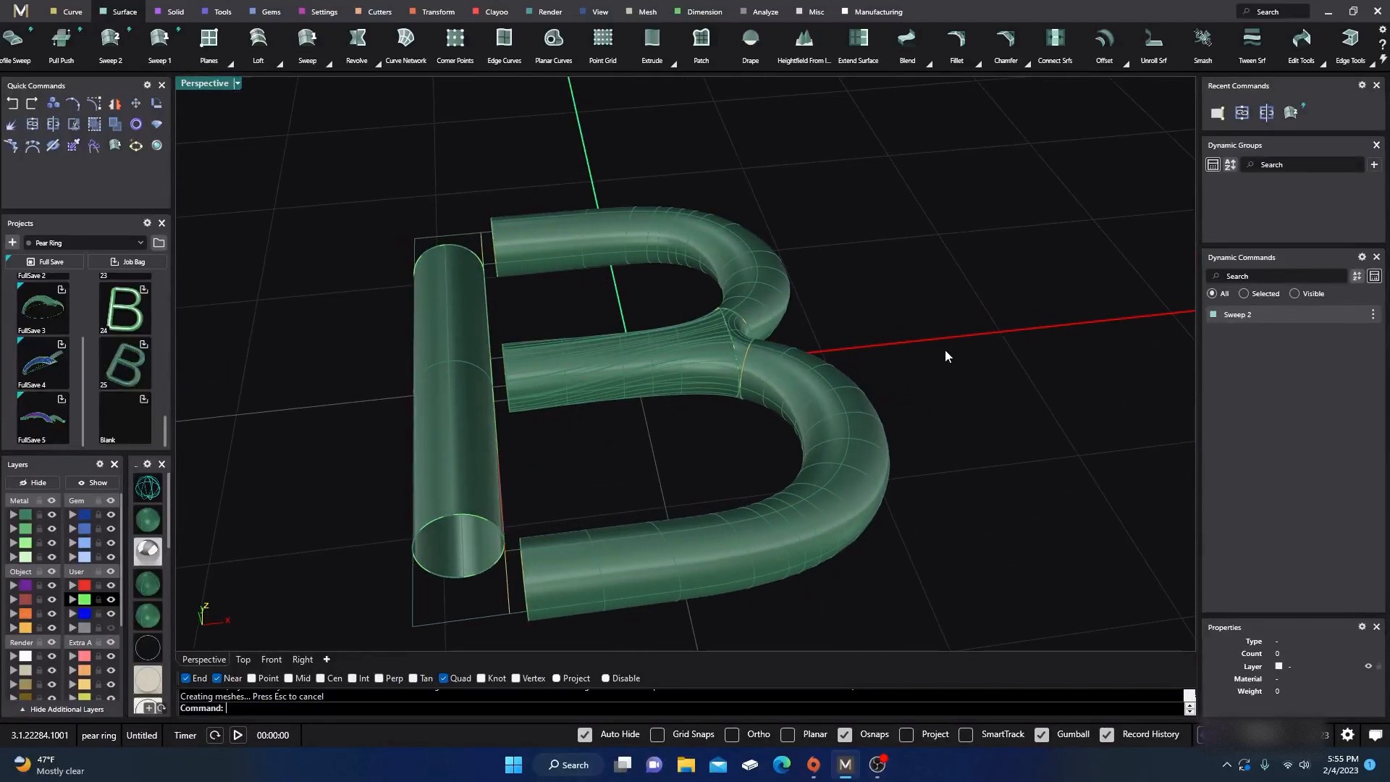
left_click(688, 368)
left_click(807, 393, "shift")
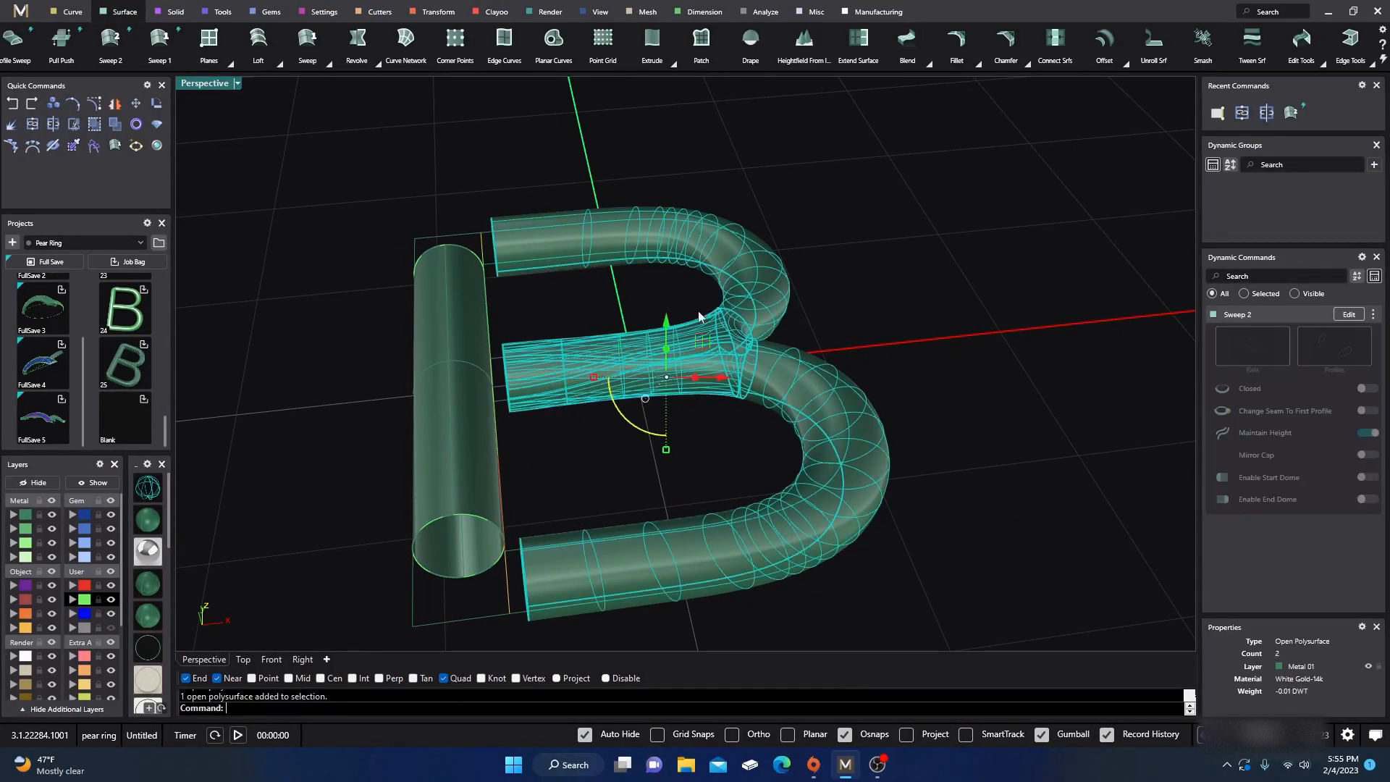
left_click(33, 125)
left_click(663, 149)
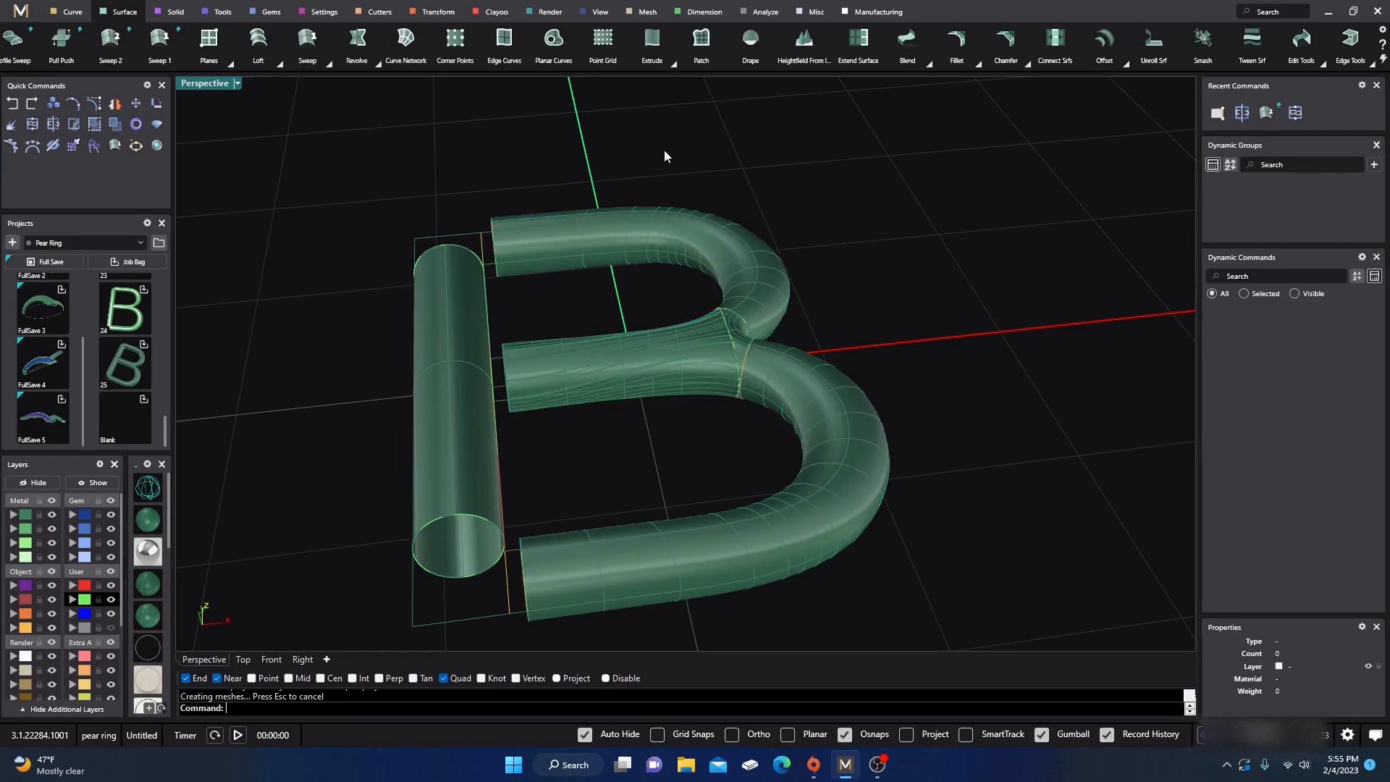
- Make the second Metal layer current and hide the yellow-orange Object layer and the red and green User layers
right_click_drag(671, 239, 731, 272)
scroll(732, 272, "down", 5)
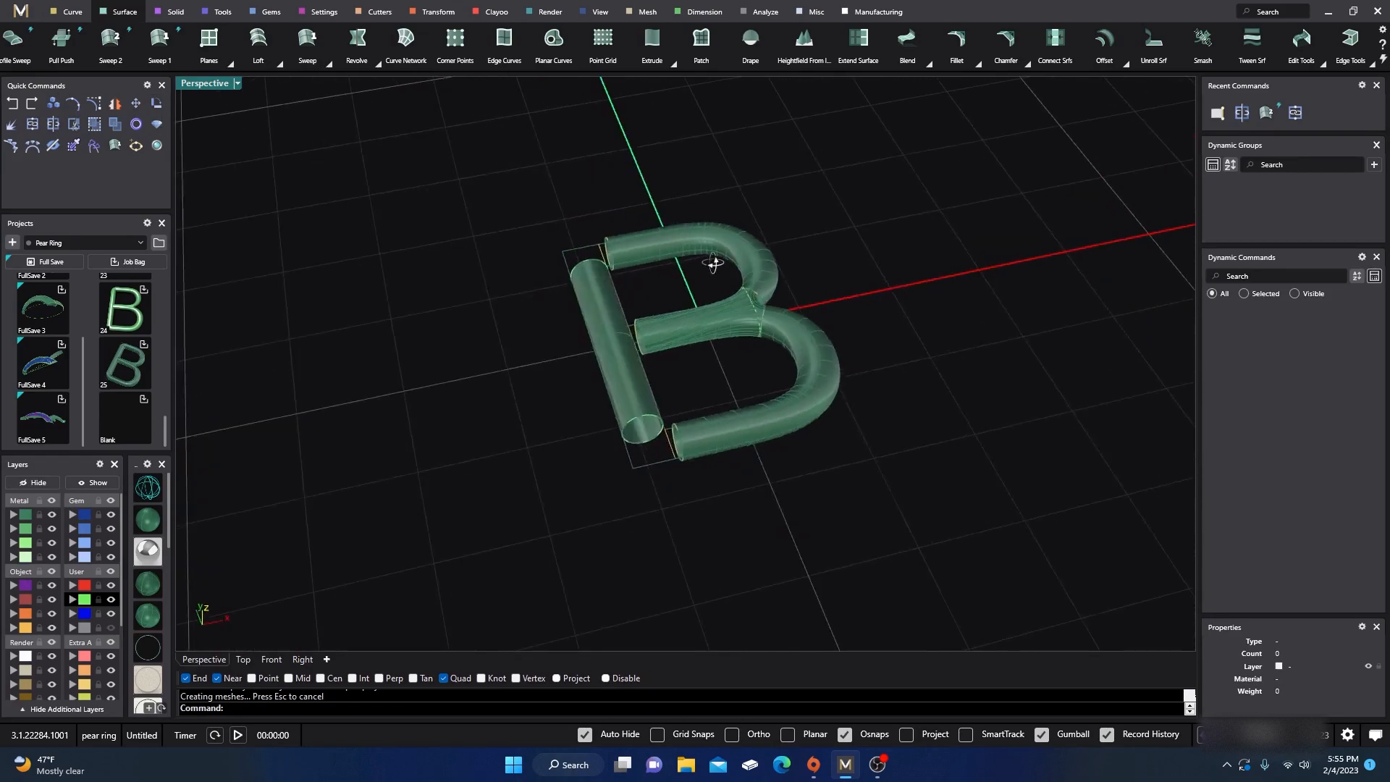
scroll(660, 433, "up", 10)
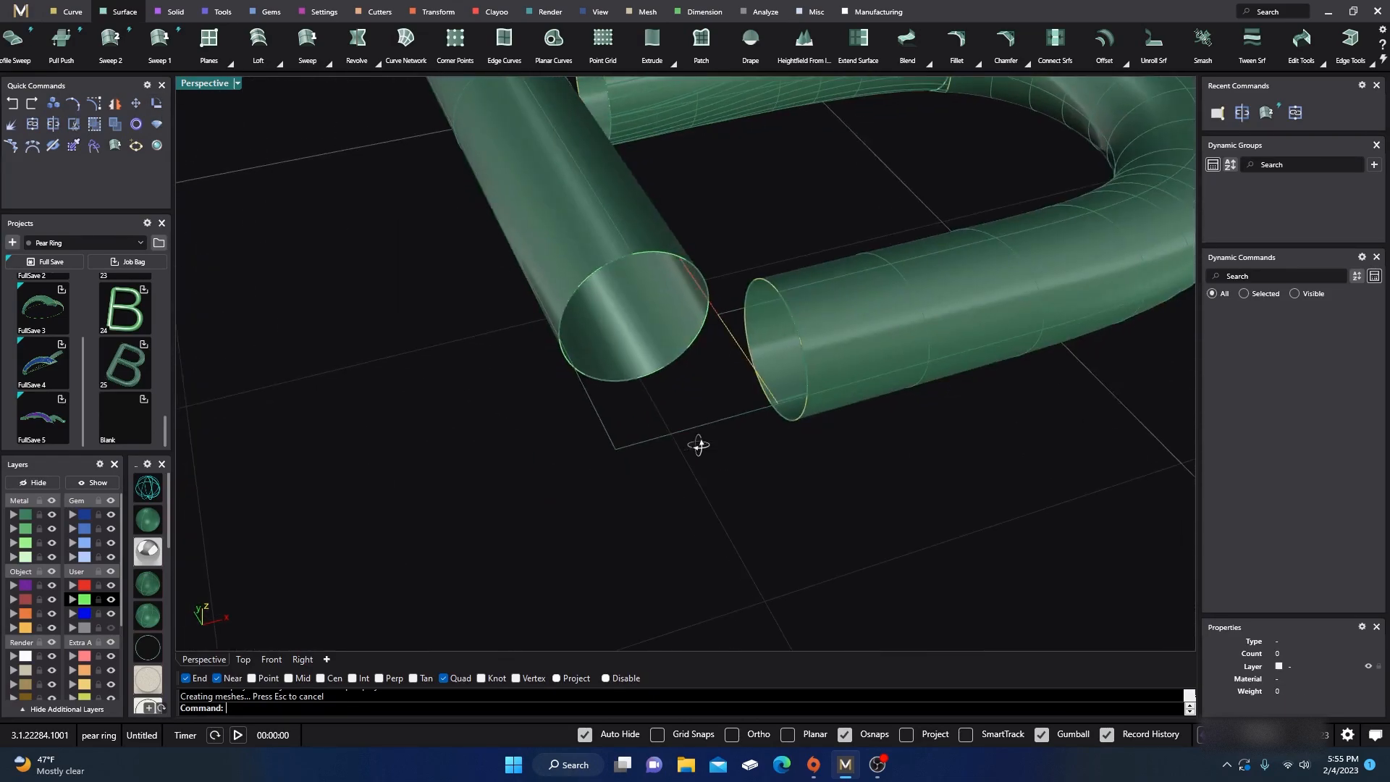
right_click_drag(695, 443, 661, 438)
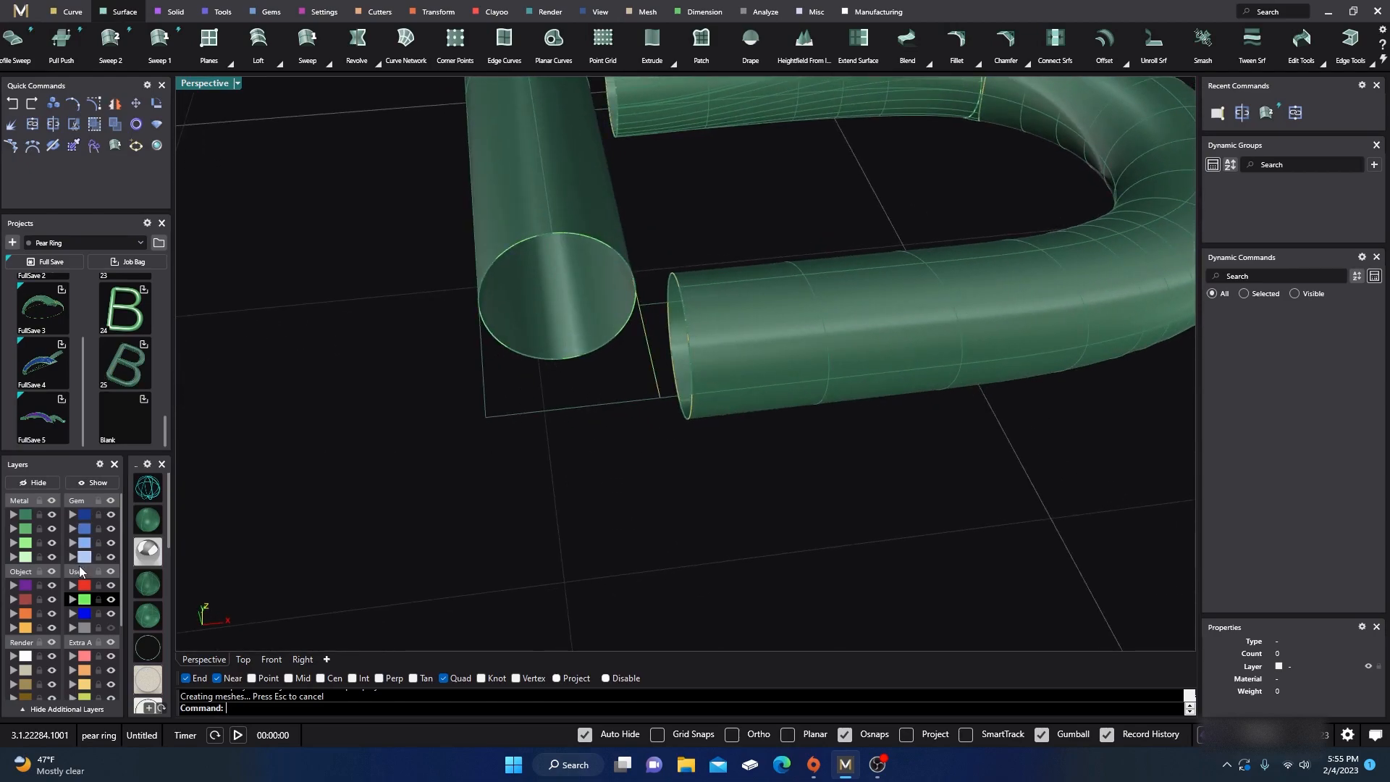
left_click(54, 627)
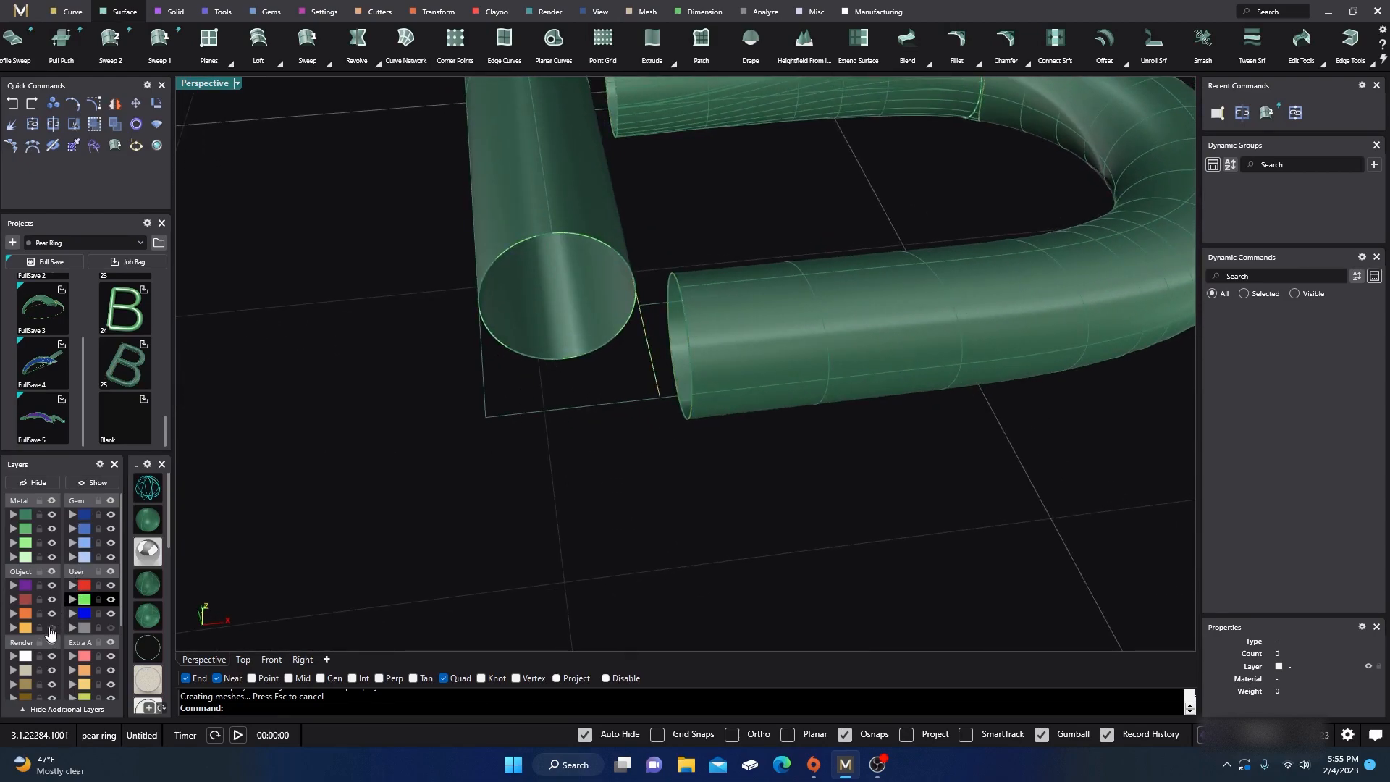
left_click(110, 600)
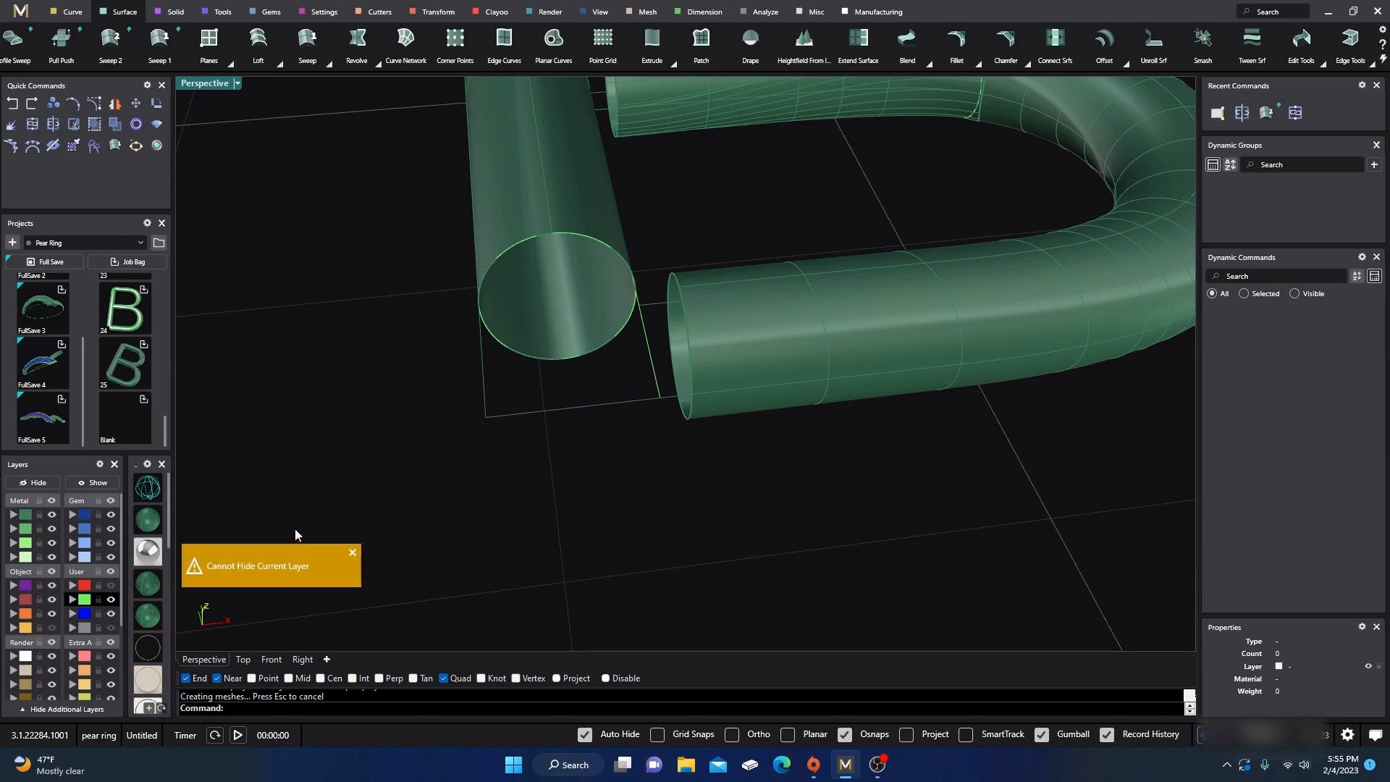
left_click(103, 614)
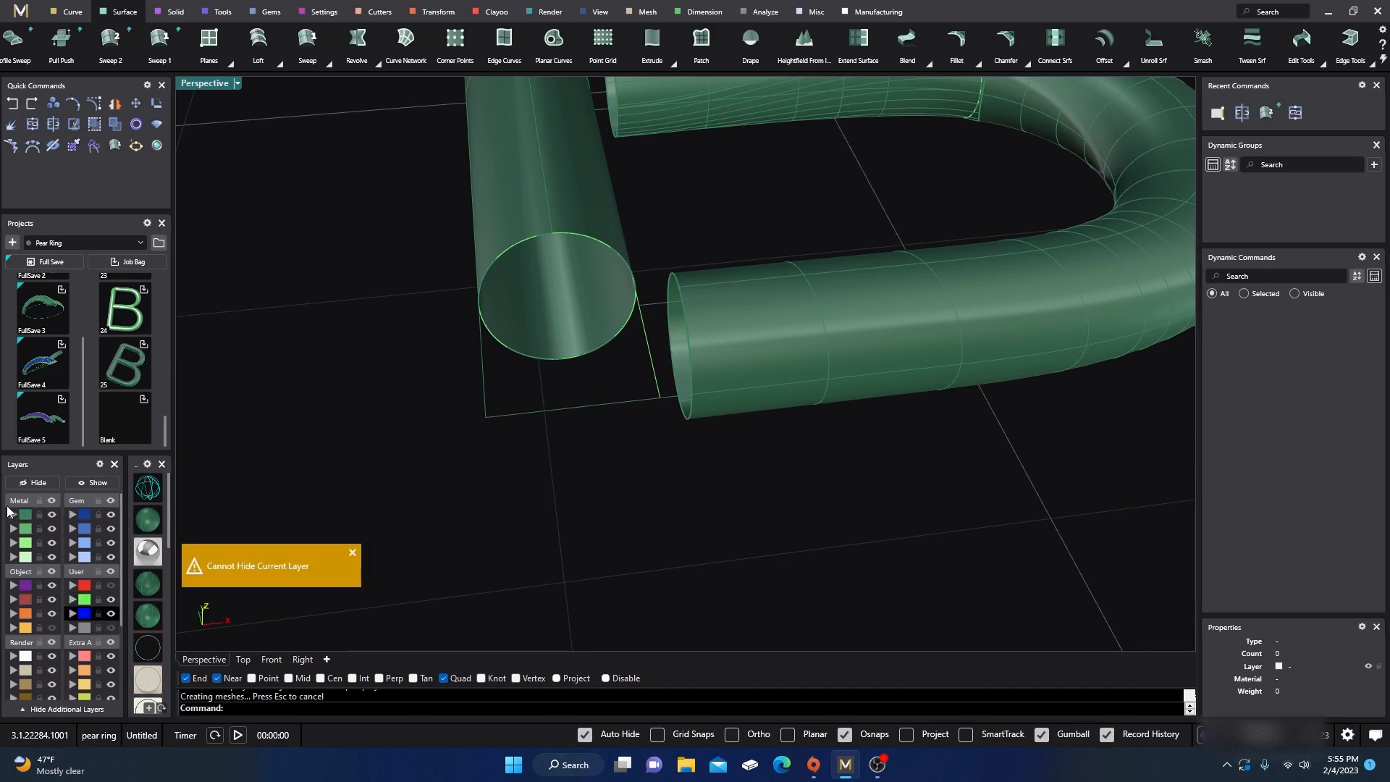
left_click(22, 531)
right_click_drag(437, 409, 492, 480)
left_click(110, 600)
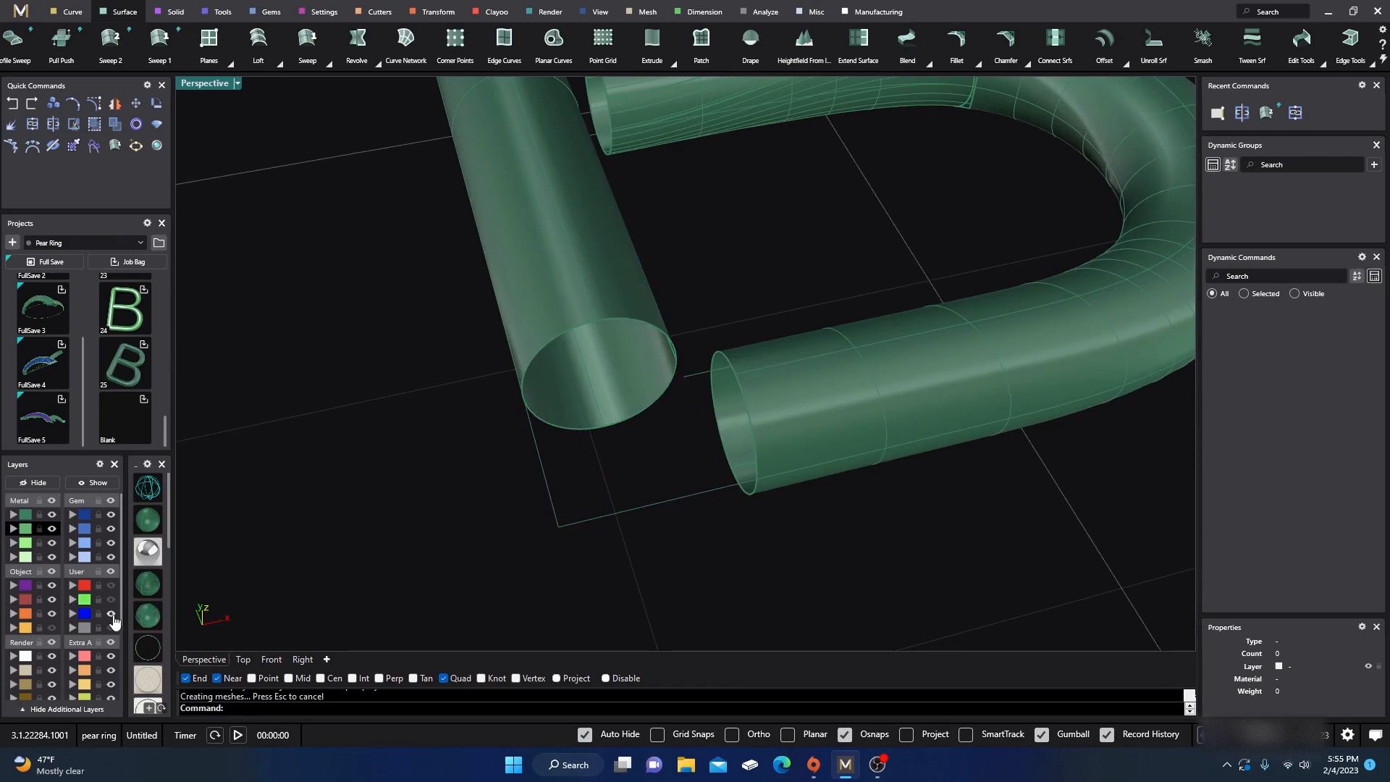
- Start a surface blend between the stem's lower open edge and the lower bowl's open end edge, accepting the seam points
scroll(536, 459, "down", 3)
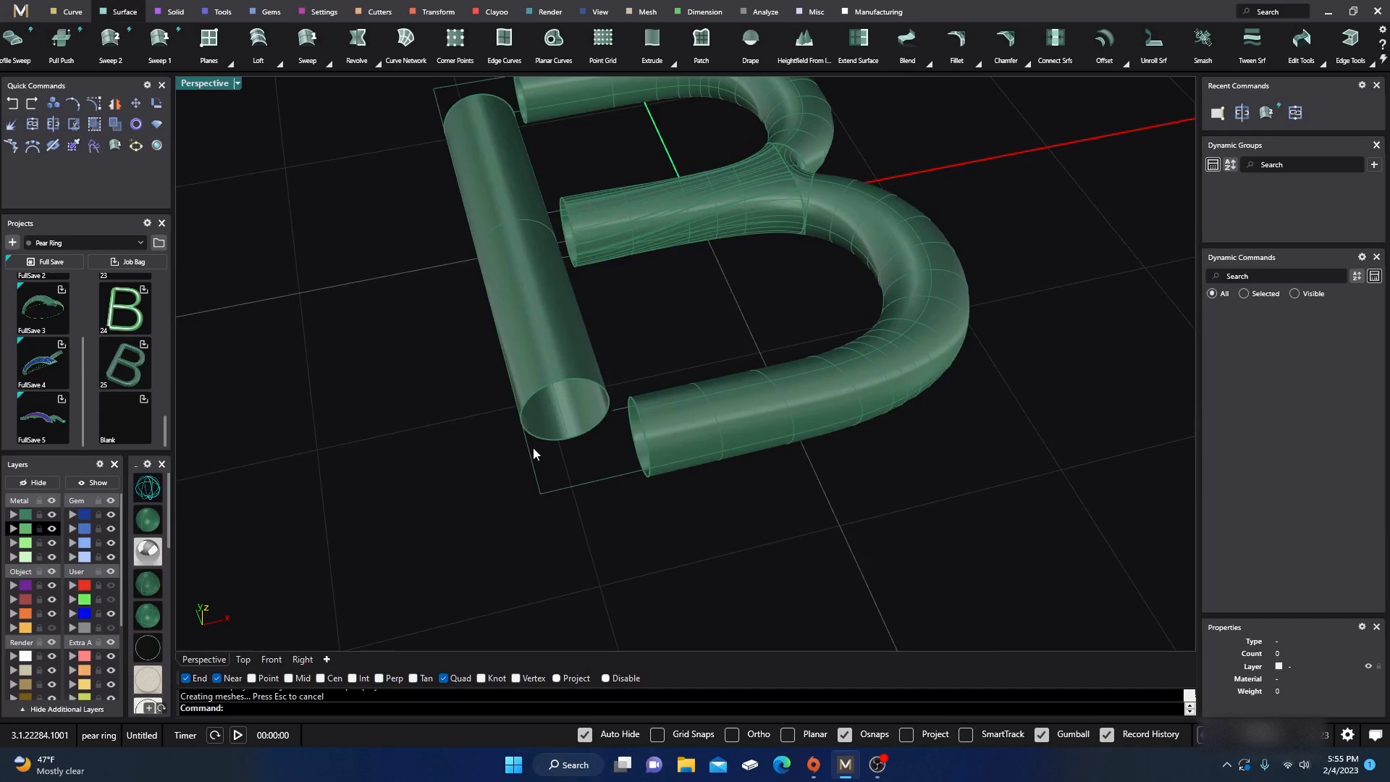
left_click(929, 66)
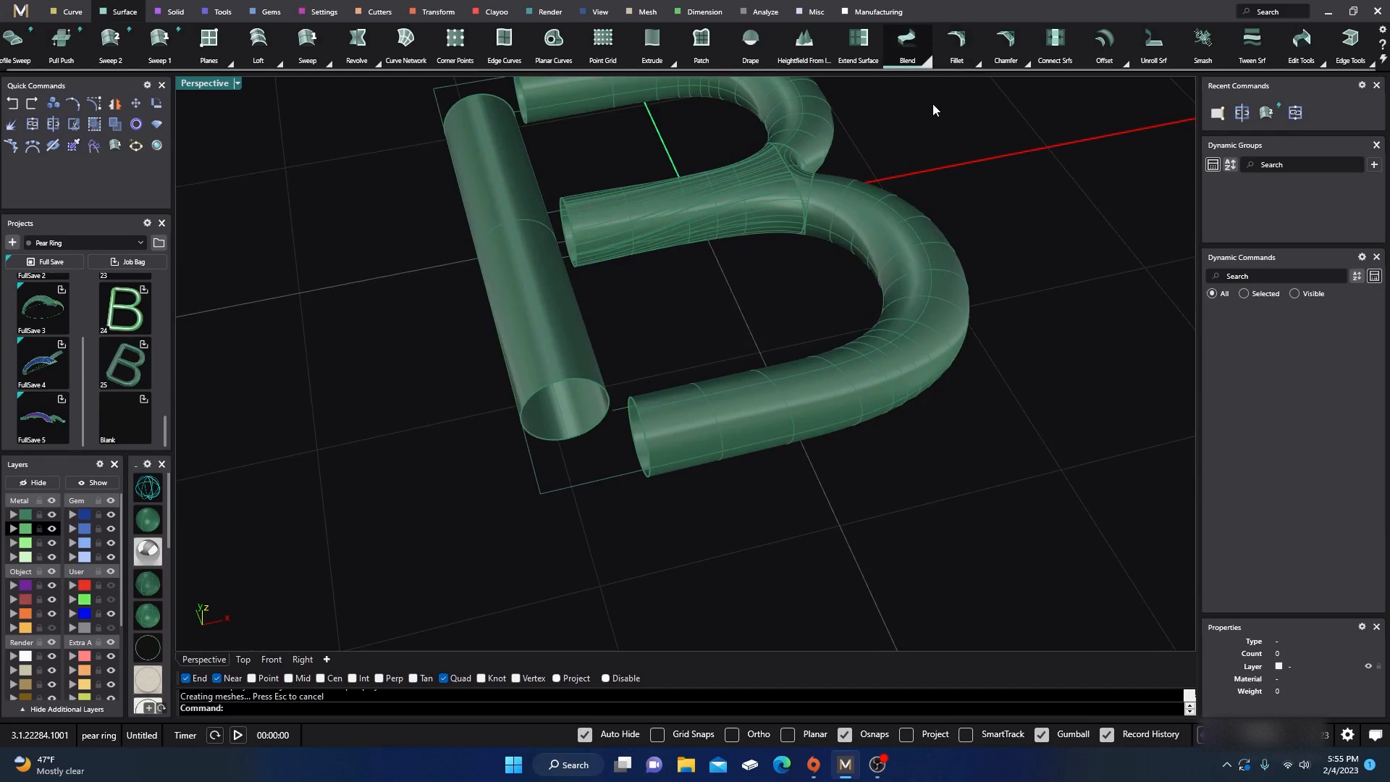
left_click(604, 389)
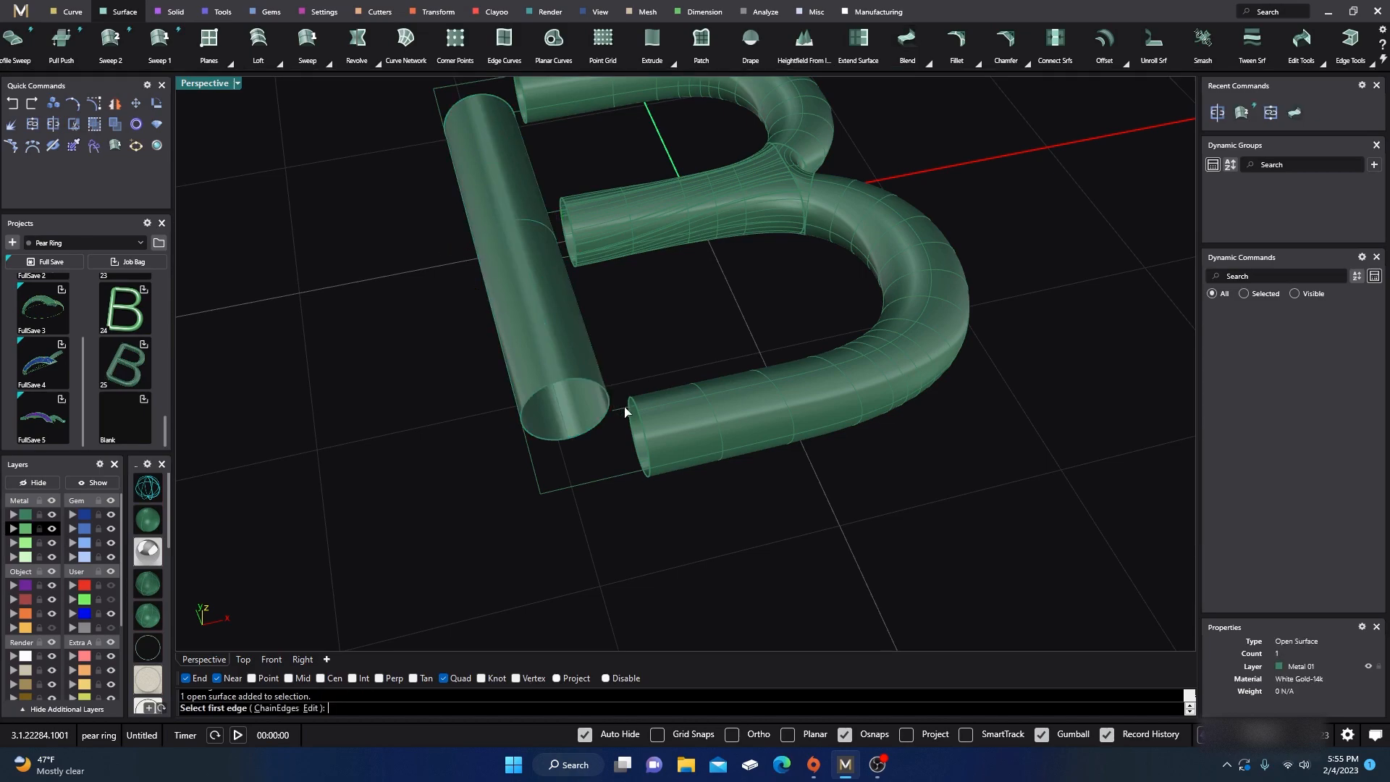
key("Escape")
right_click(666, 339)
left_click(610, 402)
left_click(635, 405)
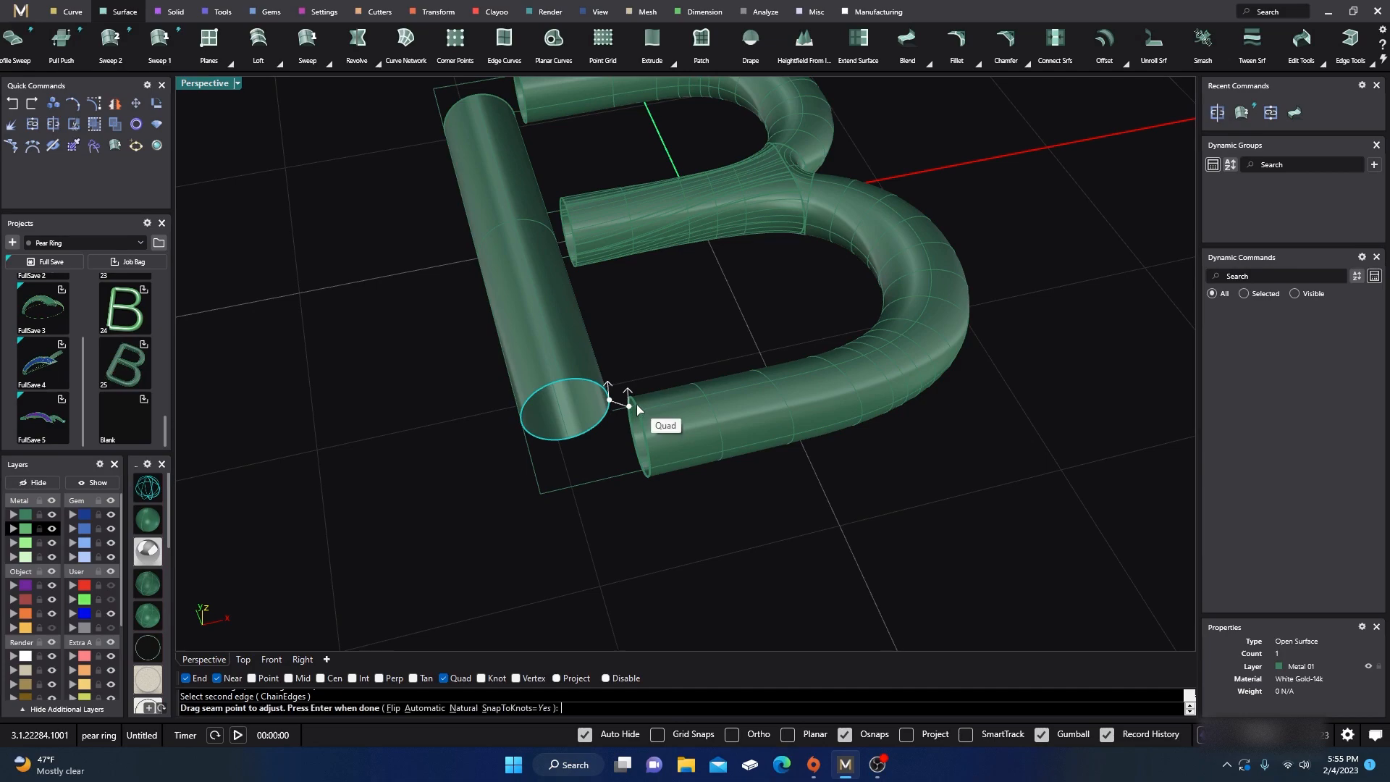
right_click_drag(629, 462, 600, 483)
right_click(633, 445)
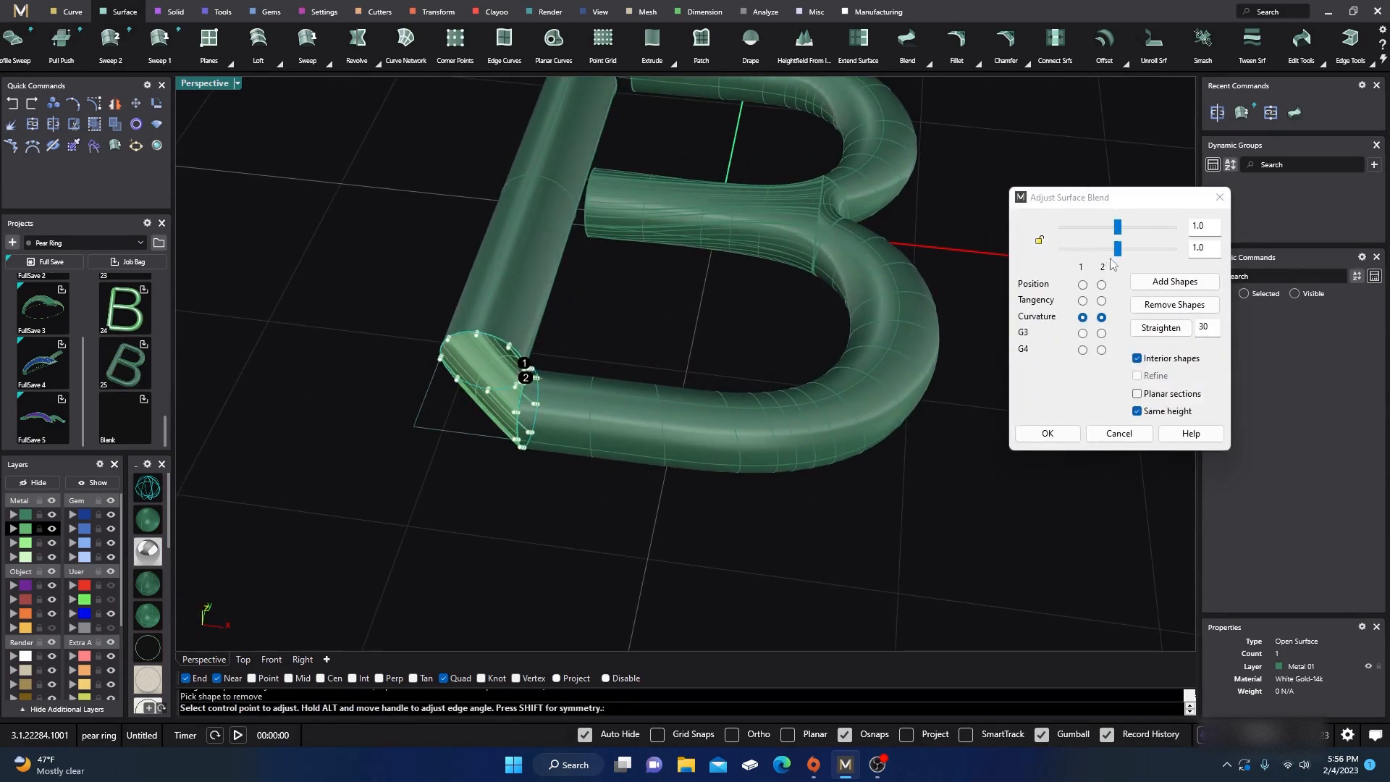
- Lock the two blend sliders together and set both bulge values to 4.0
left_click(1041, 241)
double_click(209, 88)
scroll(423, 155, "down", 8)
scroll(318, 275, "up", 5)
scroll(317, 279, "up", 2)
right_click_drag(543, 267, 633, 260)
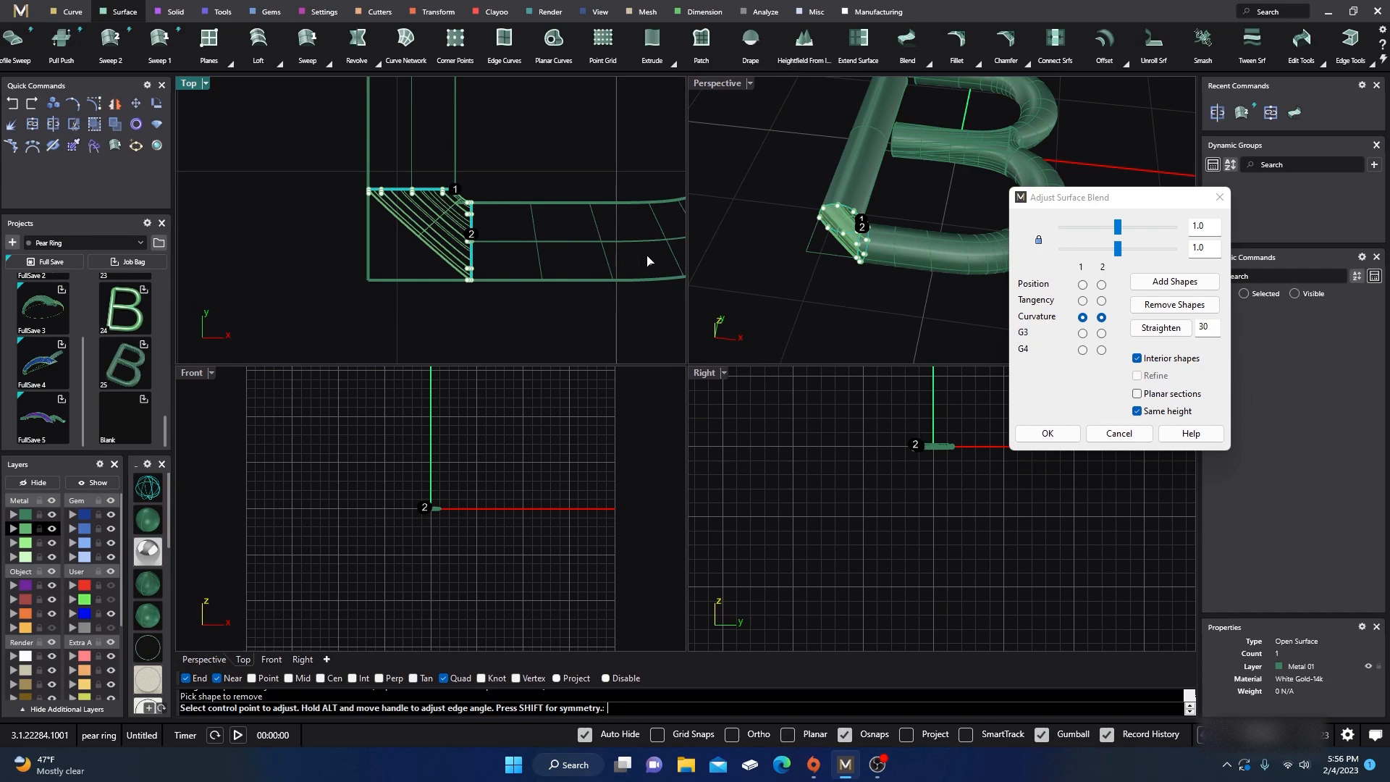
left_click_drag(1117, 249, 1180, 251)
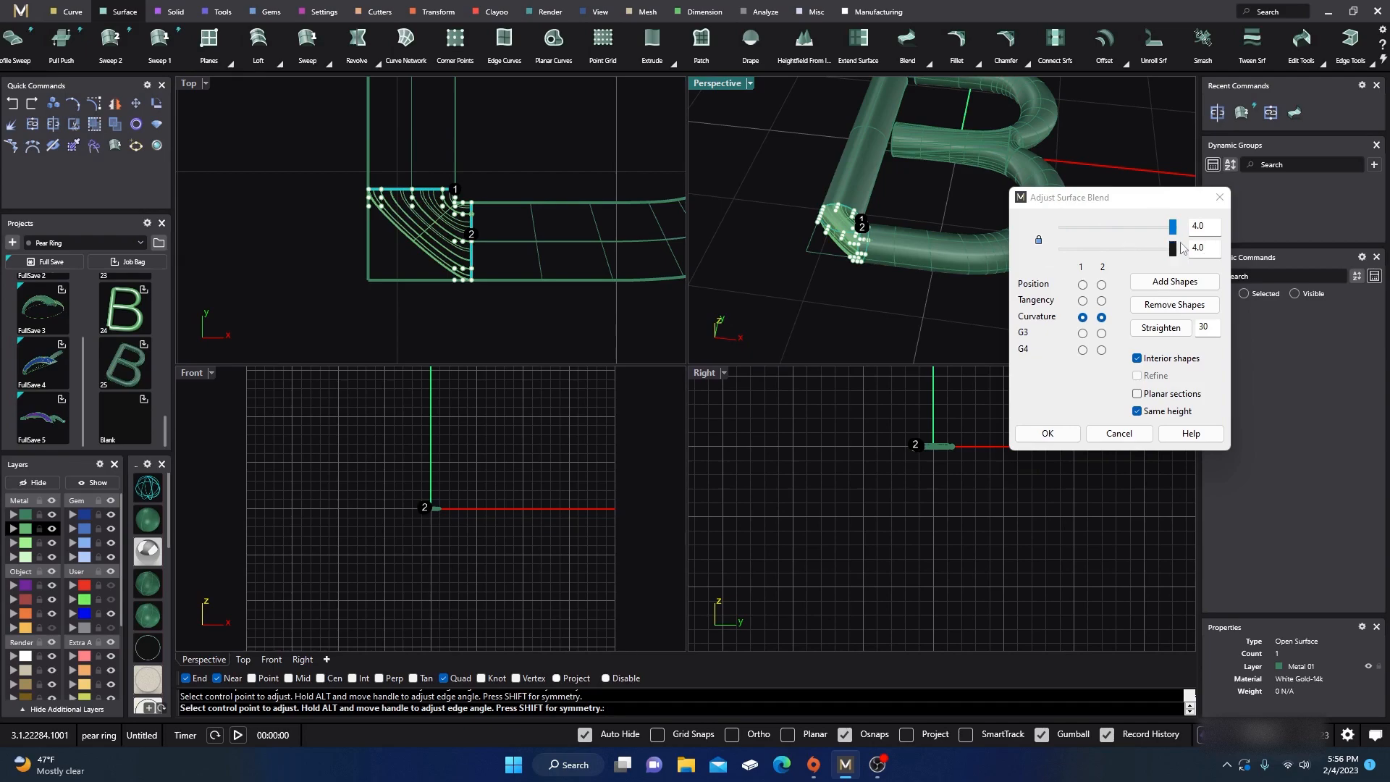
- In the Top view, pull the blend's outer and middle control points toward the outer corner to fill out the bend
left_click_drag(455, 280, 386, 280)
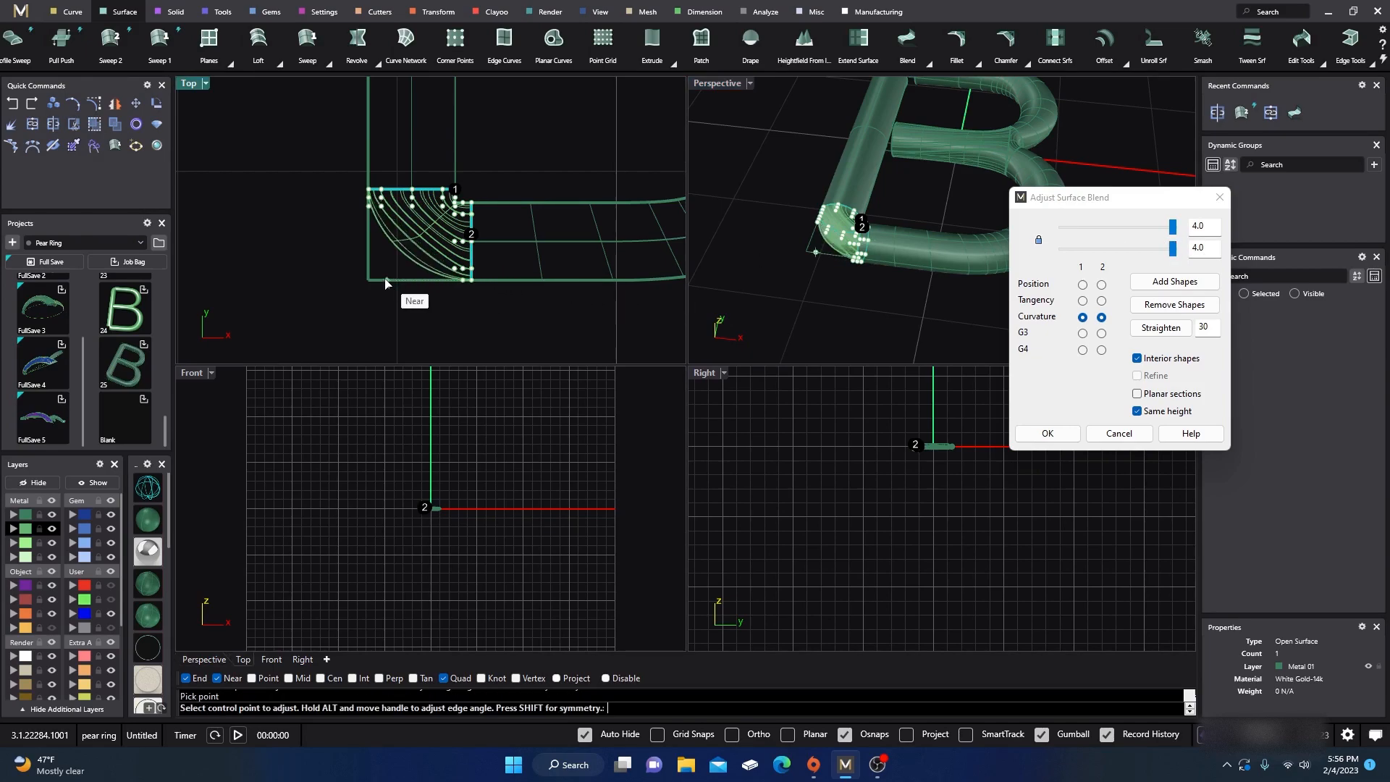
left_click_drag(369, 209, 386, 268)
left_click_drag(455, 241, 404, 241)
left_click(411, 214)
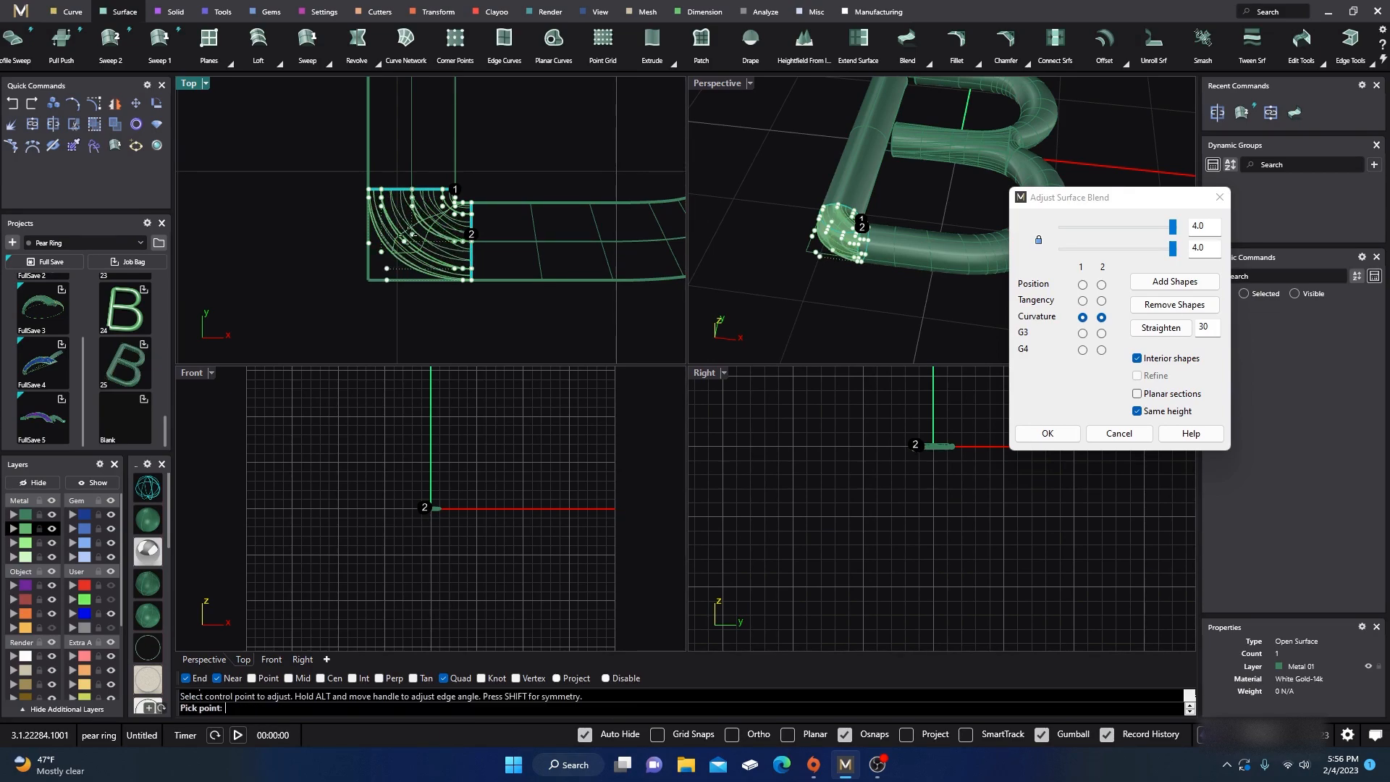
left_click(402, 234)
- In the Perspective view, adjust the remaining control points on the blend's upper side and underside, and accept the surface blend
double_click(715, 86)
right_click_drag(626, 268, 596, 315)
scroll(500, 428, "up", 5)
right_click_drag(499, 428, 586, 396)
right_click_drag(584, 300, 602, 393)
left_click_drag(583, 374, 480, 376)
right_click_drag(514, 457, 621, 425)
right_click_drag(723, 372, 714, 331)
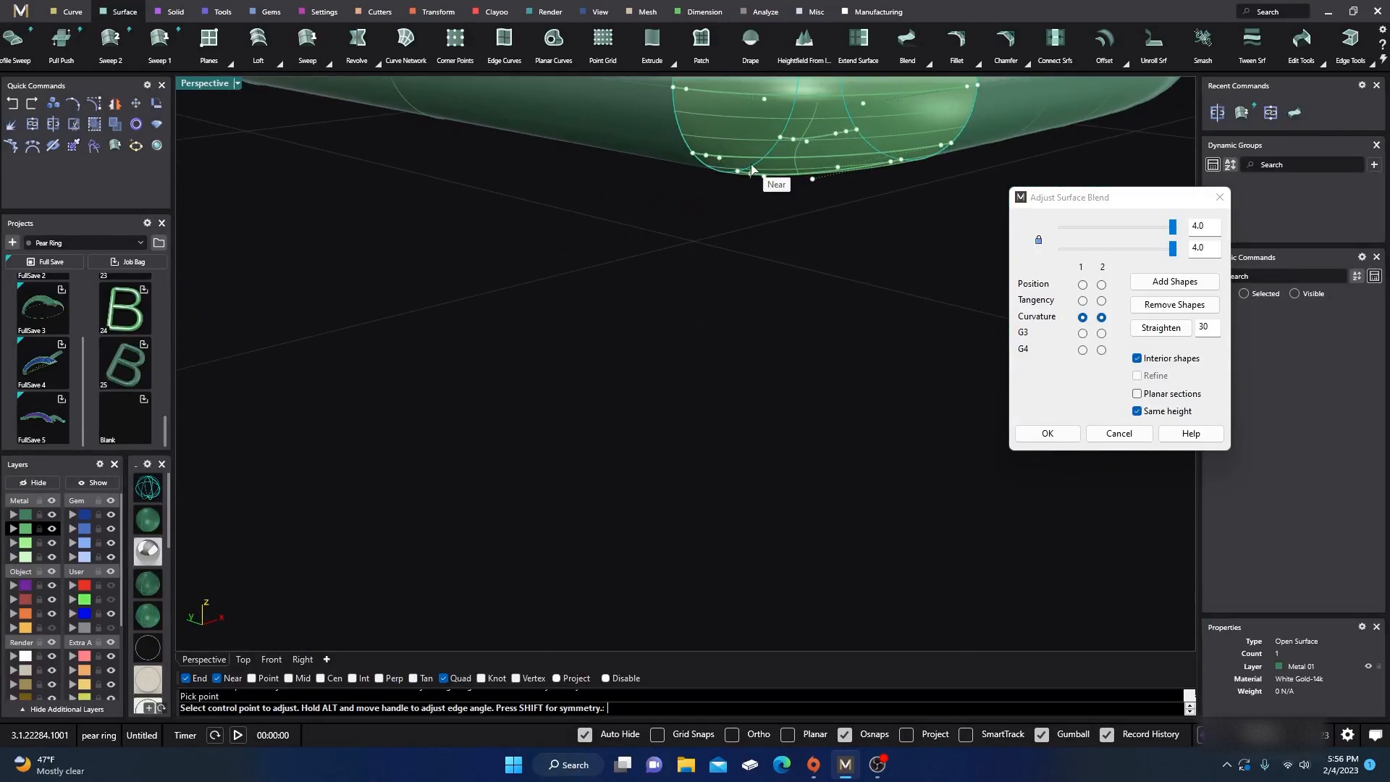
left_click_drag(720, 157, 770, 167)
right_click_drag(747, 257, 685, 356)
key("Return")
- Join the lower corner blend with the stem and the bowl polysurface, accepting the broken history
scroll(654, 383, "down", 6)
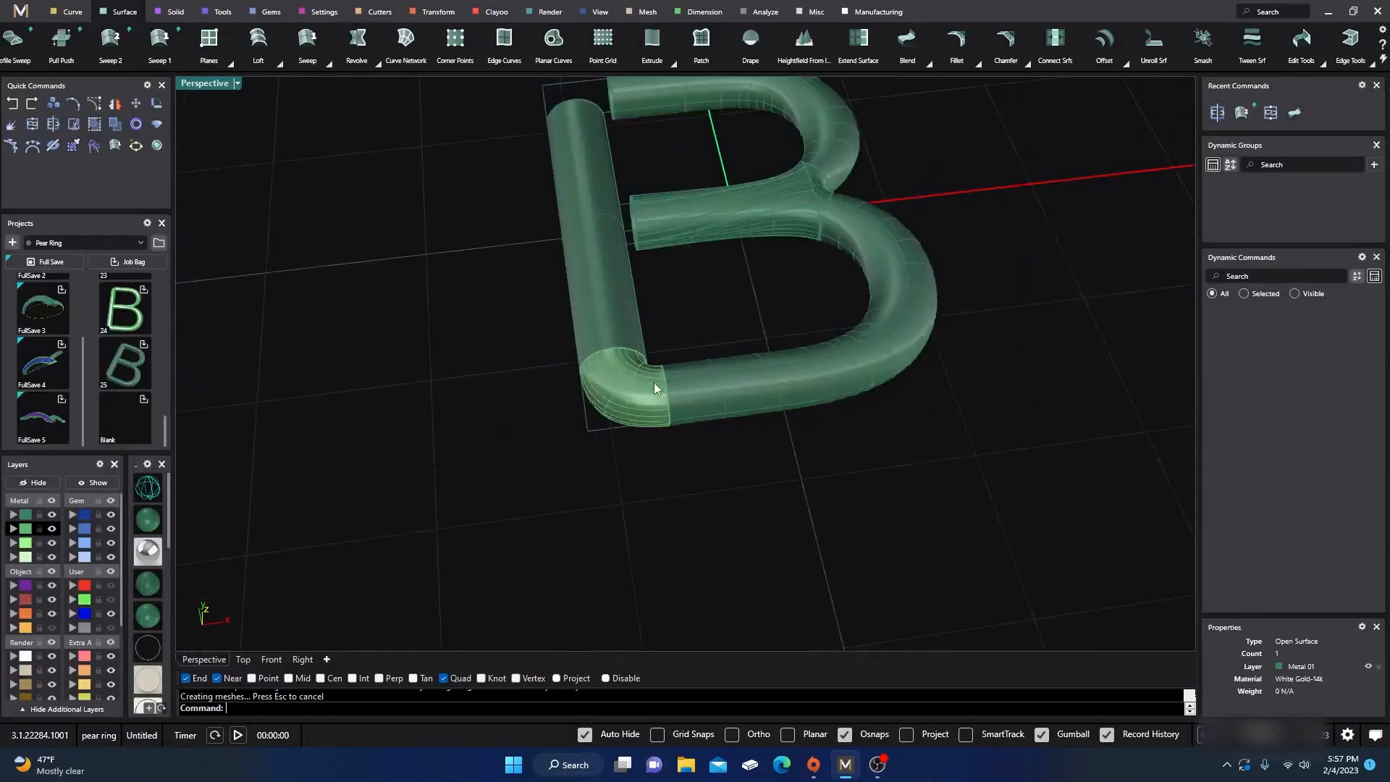
left_click(646, 393)
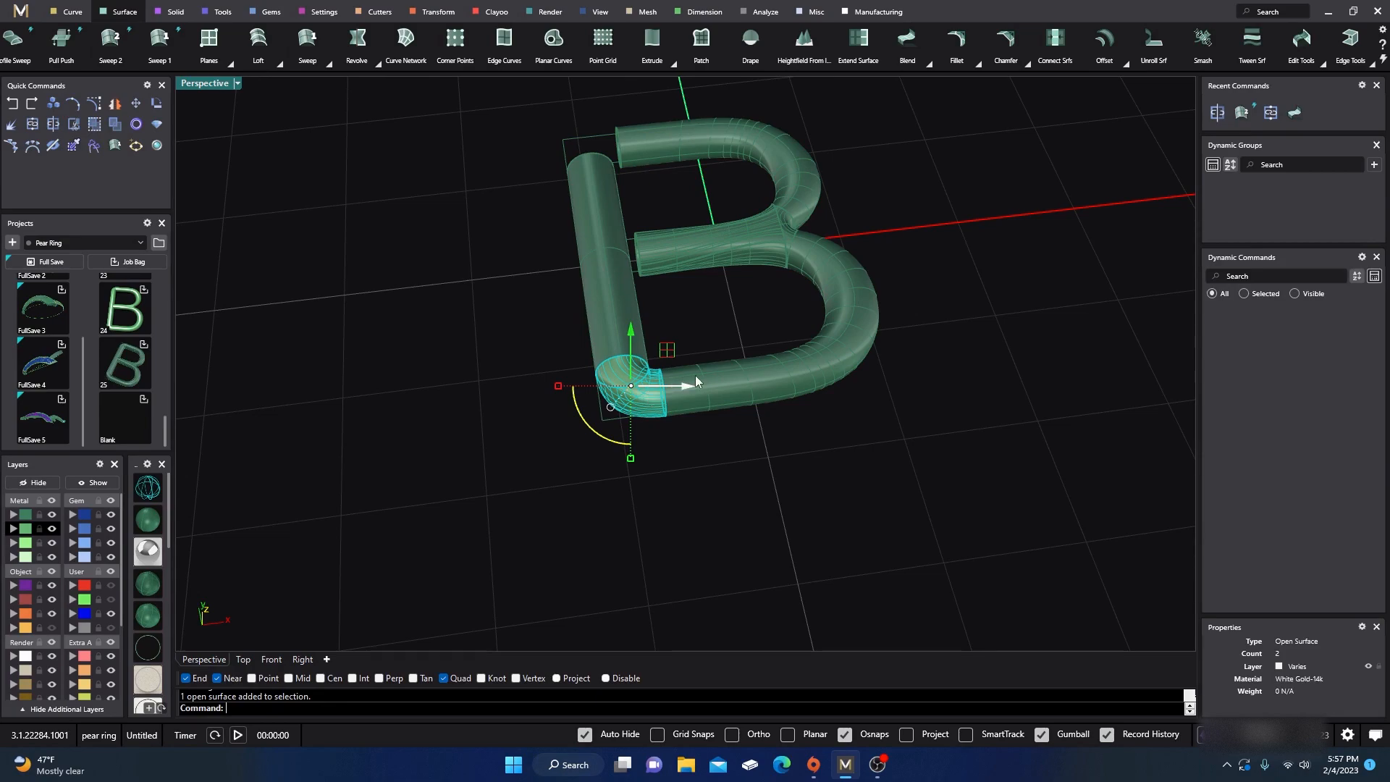
left_click(732, 375, "shift")
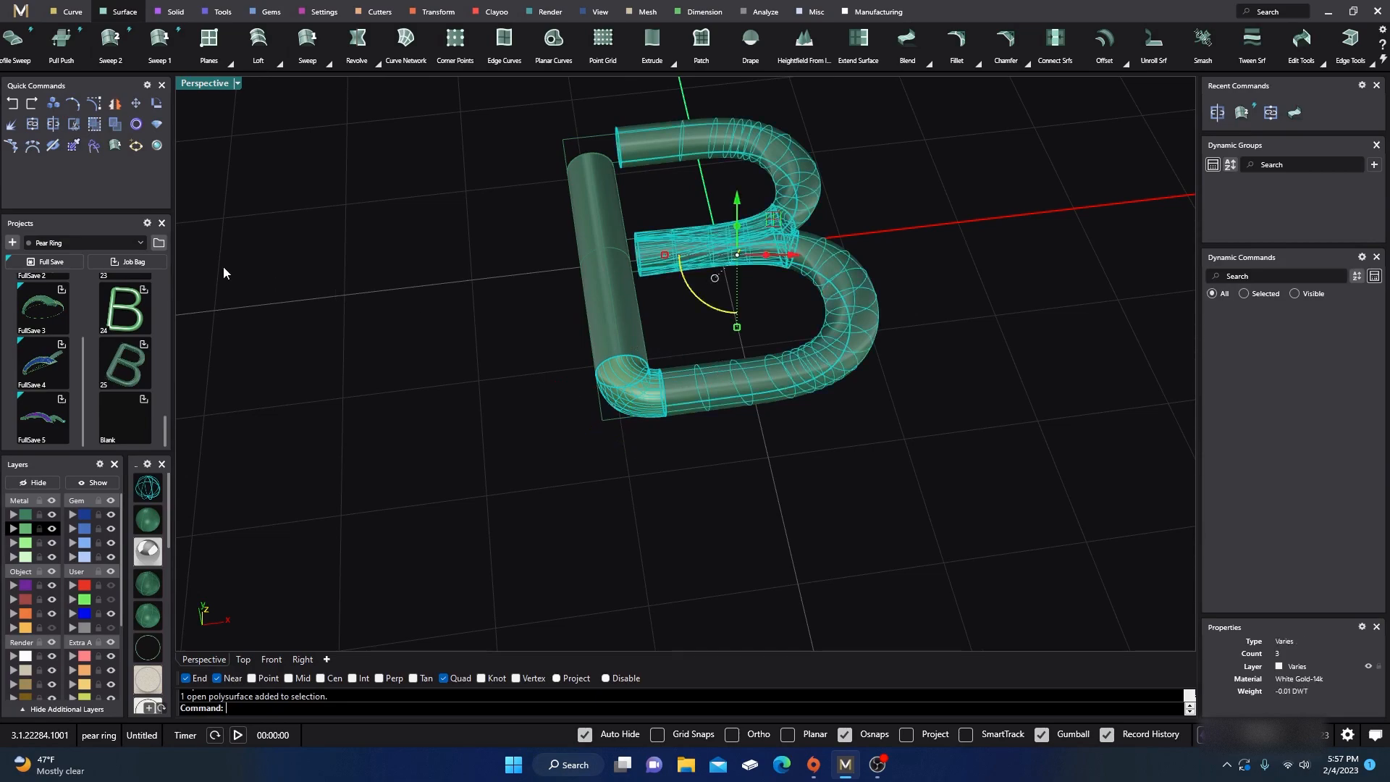
left_click(32, 123)
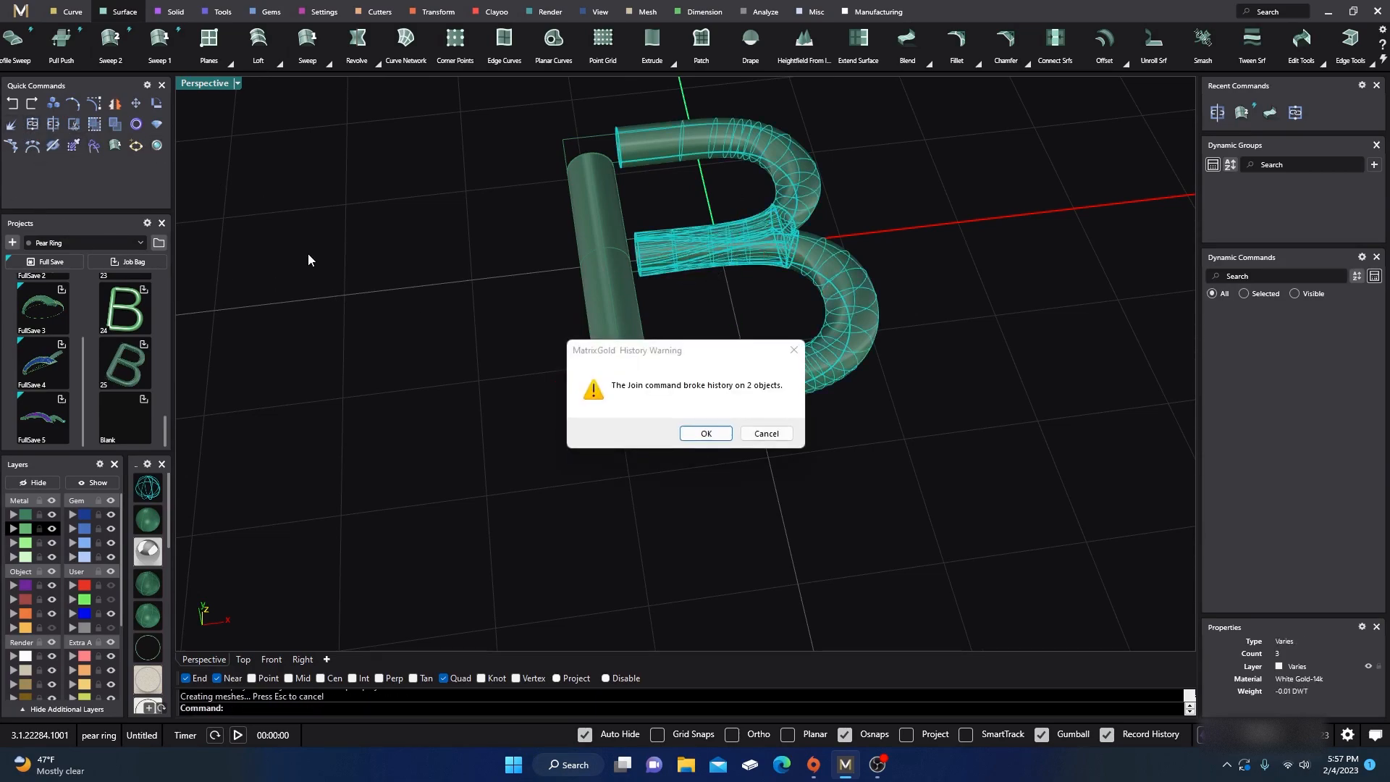
left_click(725, 439)
- Temporarily hide the first Metal layer and move the three short lines at the stem-side circles to the hidden User 04 layer
mouse_move(488, 506)
right_mouse_down()
mouse_move(602, 512)
mouse_move(683, 488)
right_mouse_up()
scroll(467, 369, "up", 6)
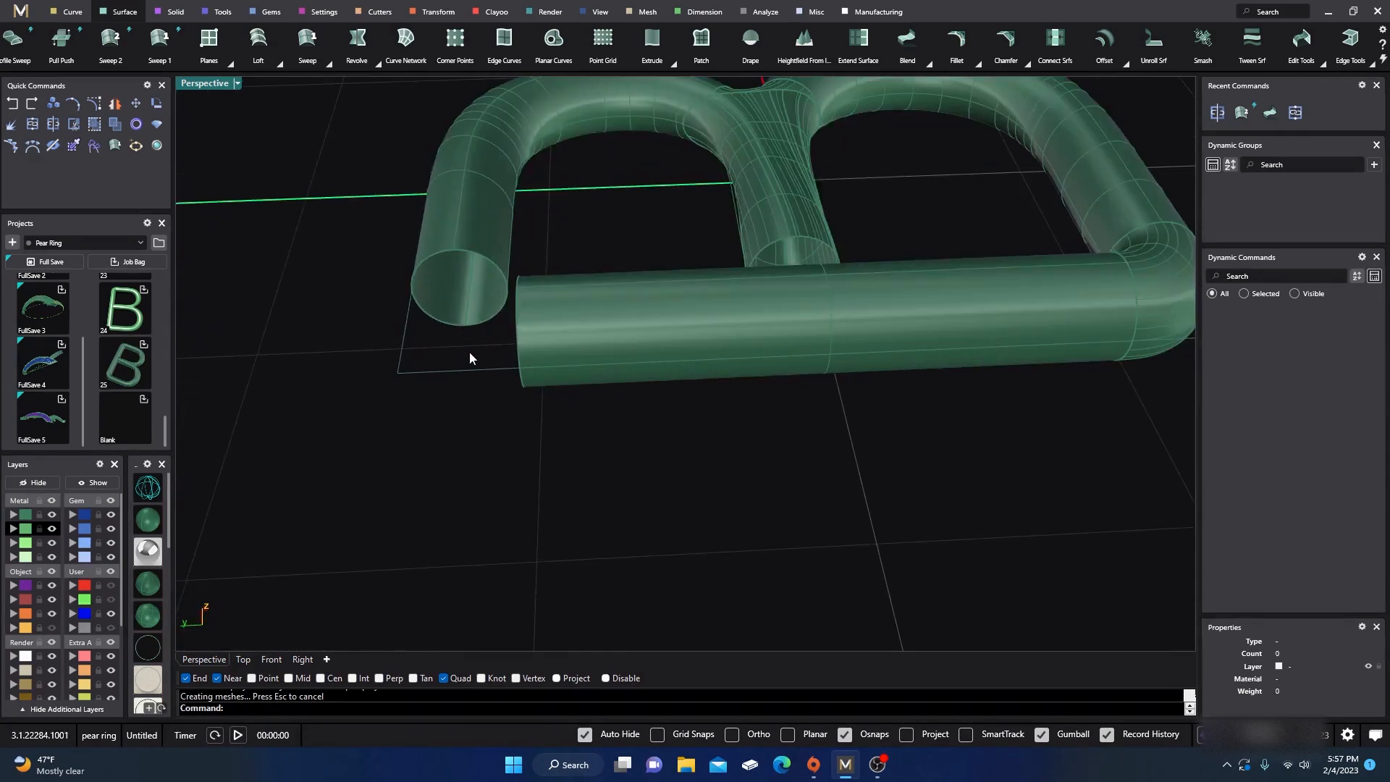
right_click_drag(486, 360, 598, 381)
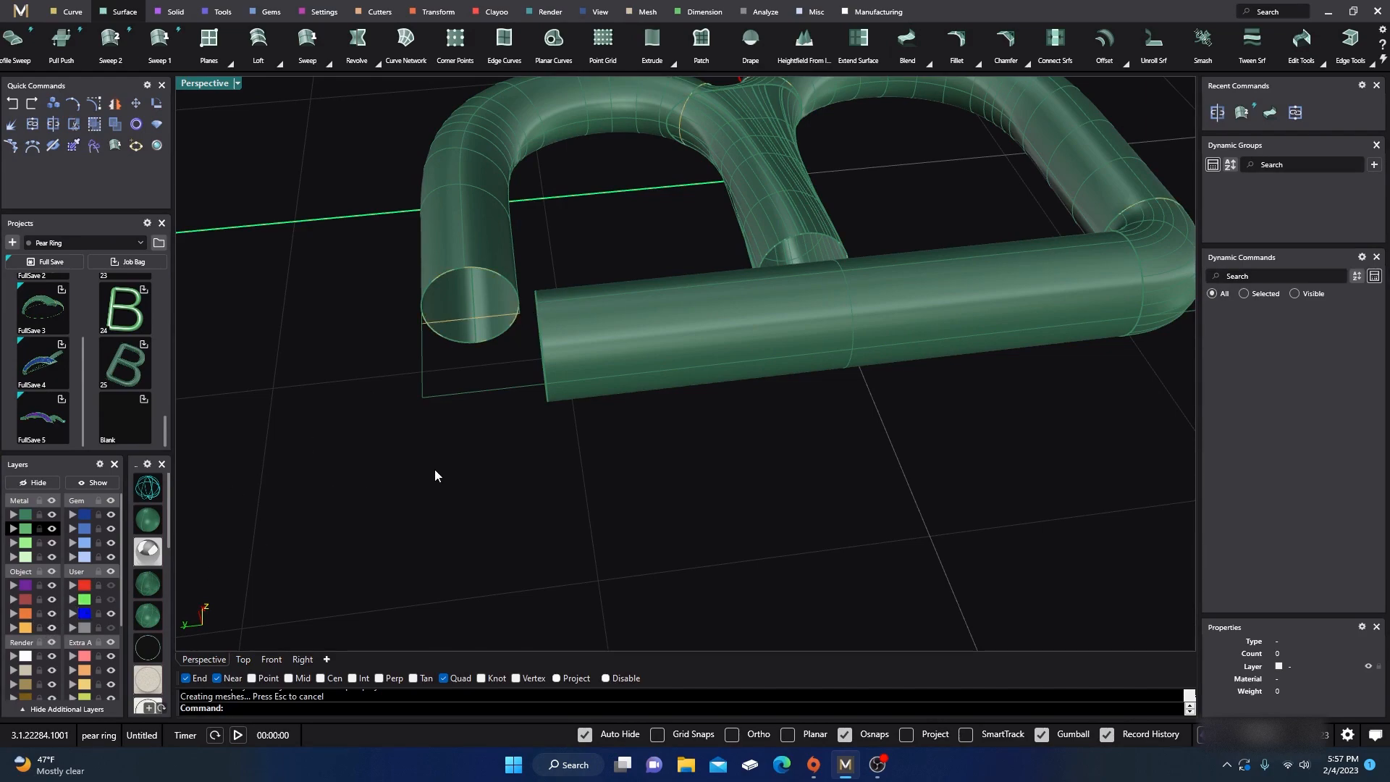
right_click_drag(418, 470, 503, 471)
scroll(500, 463, "down", 2)
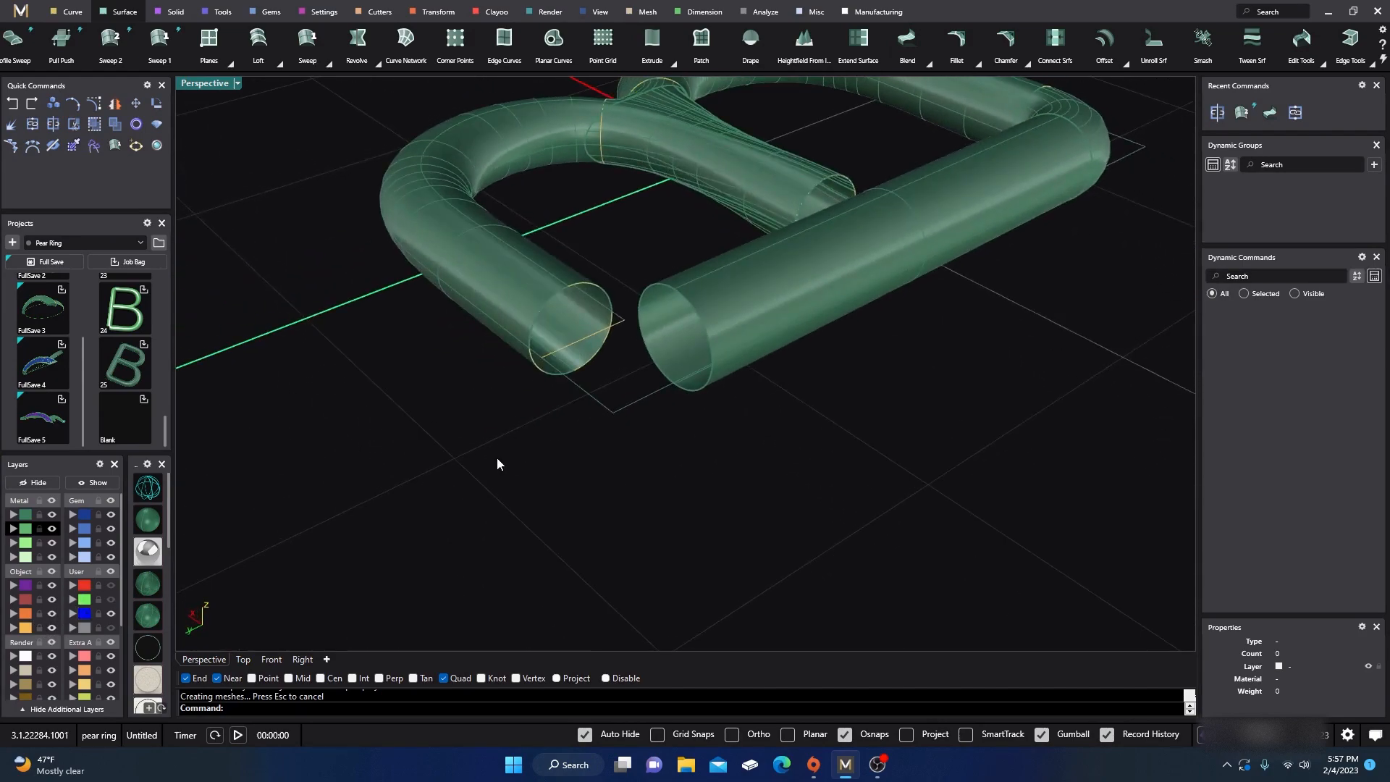
left_click(52, 514)
left_click(591, 343)
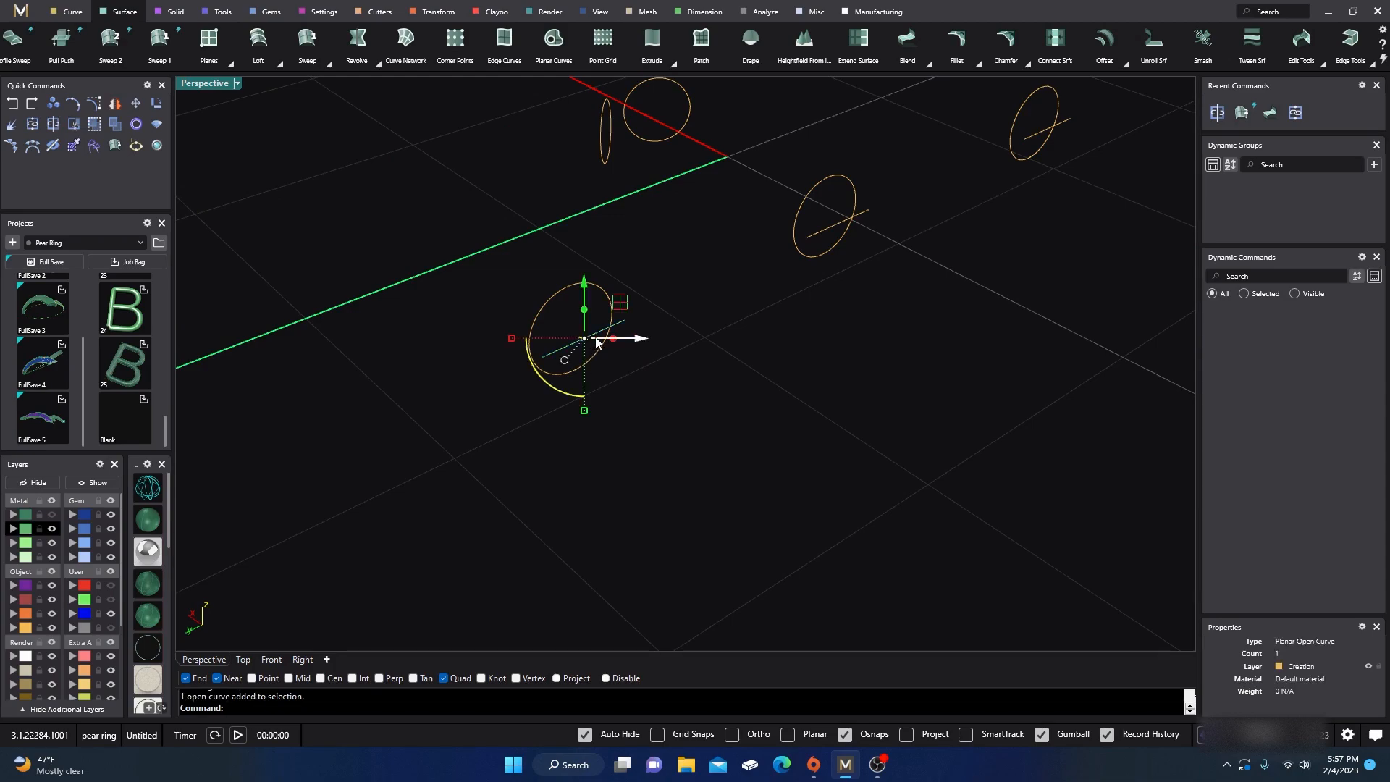
left_click(845, 221)
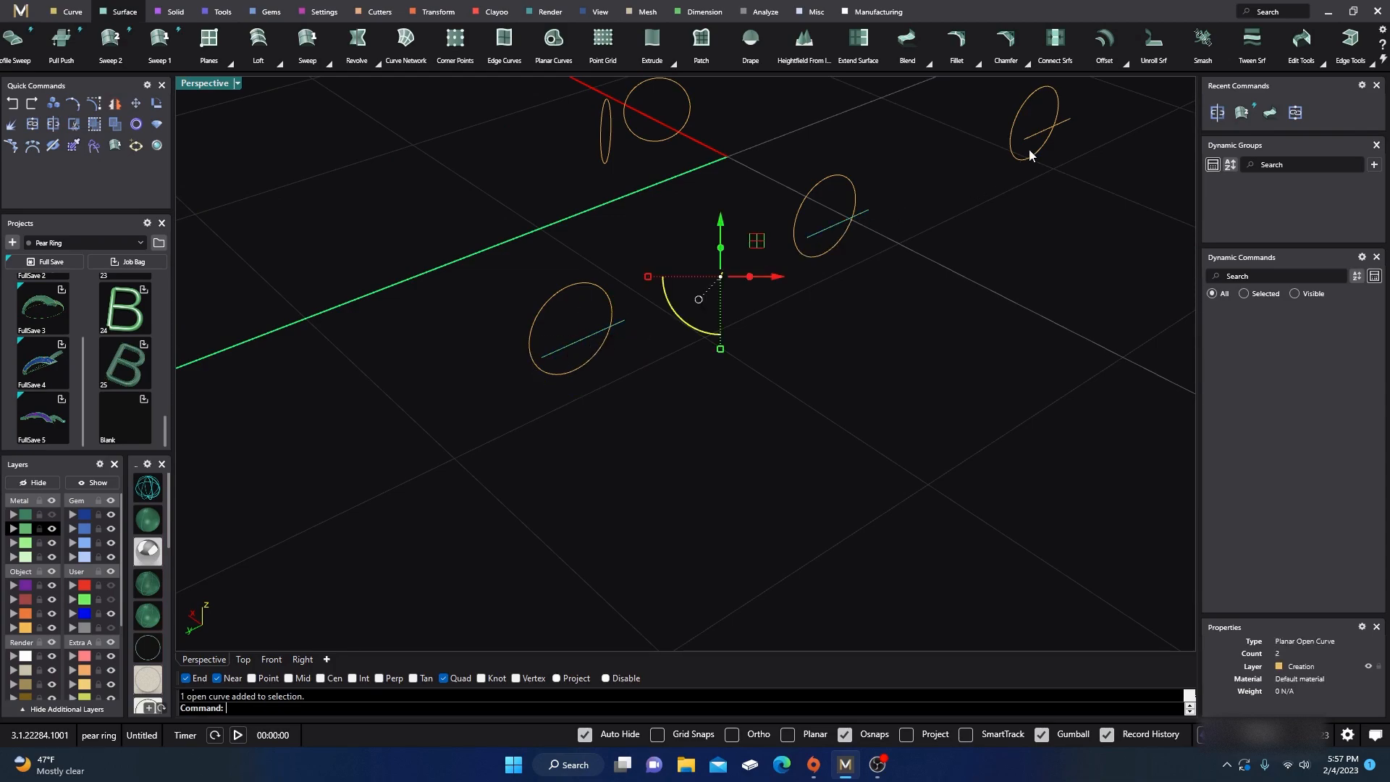
left_click(72, 627)
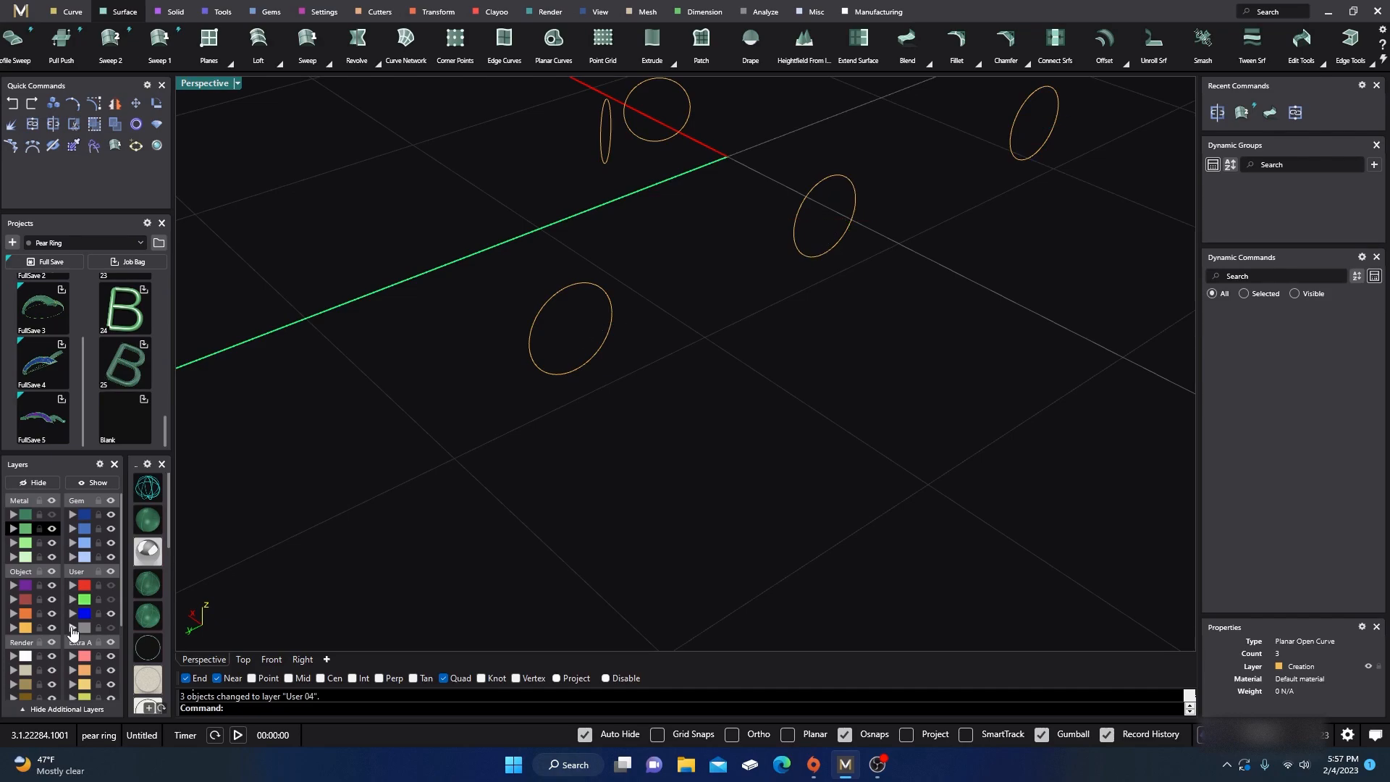
right_click_drag(241, 539, 174, 579)
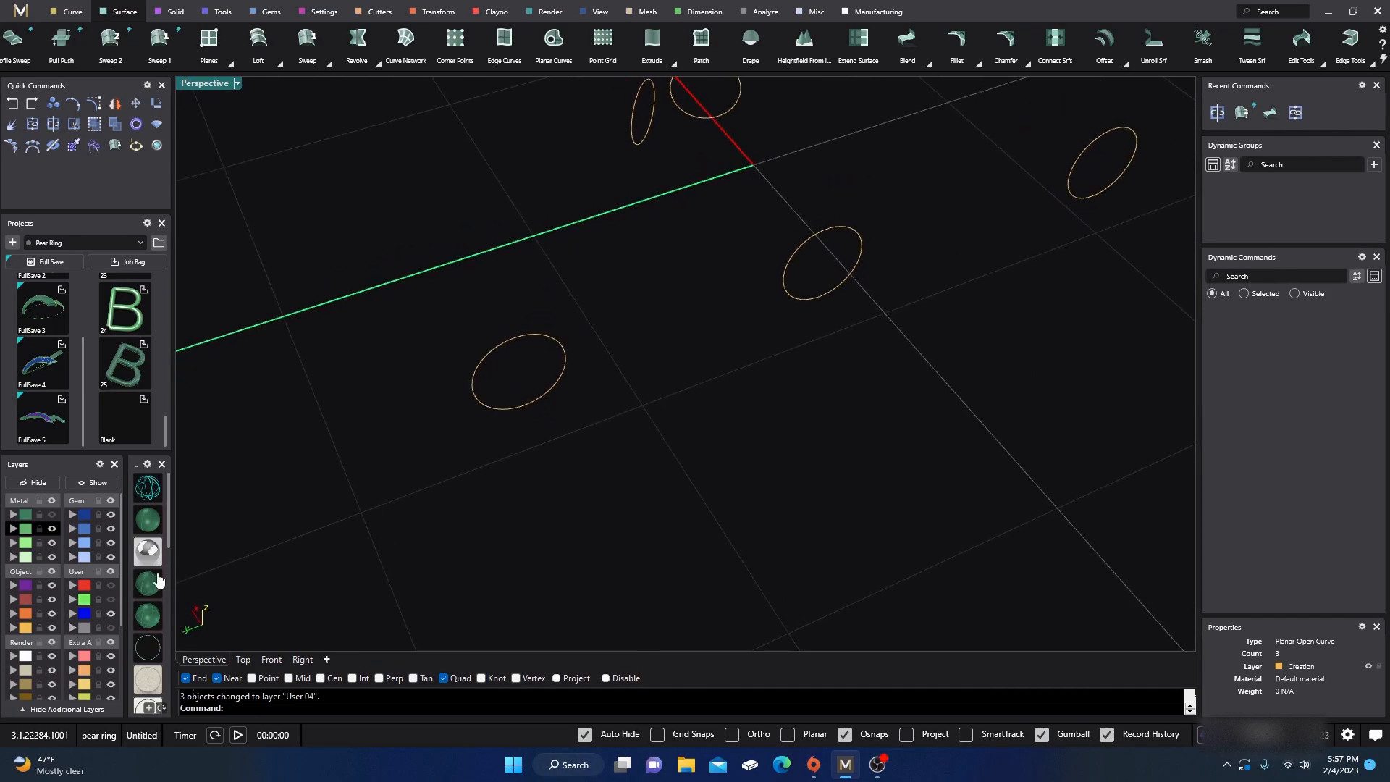
left_click(52, 515)
right_click_drag(295, 503, 427, 500)
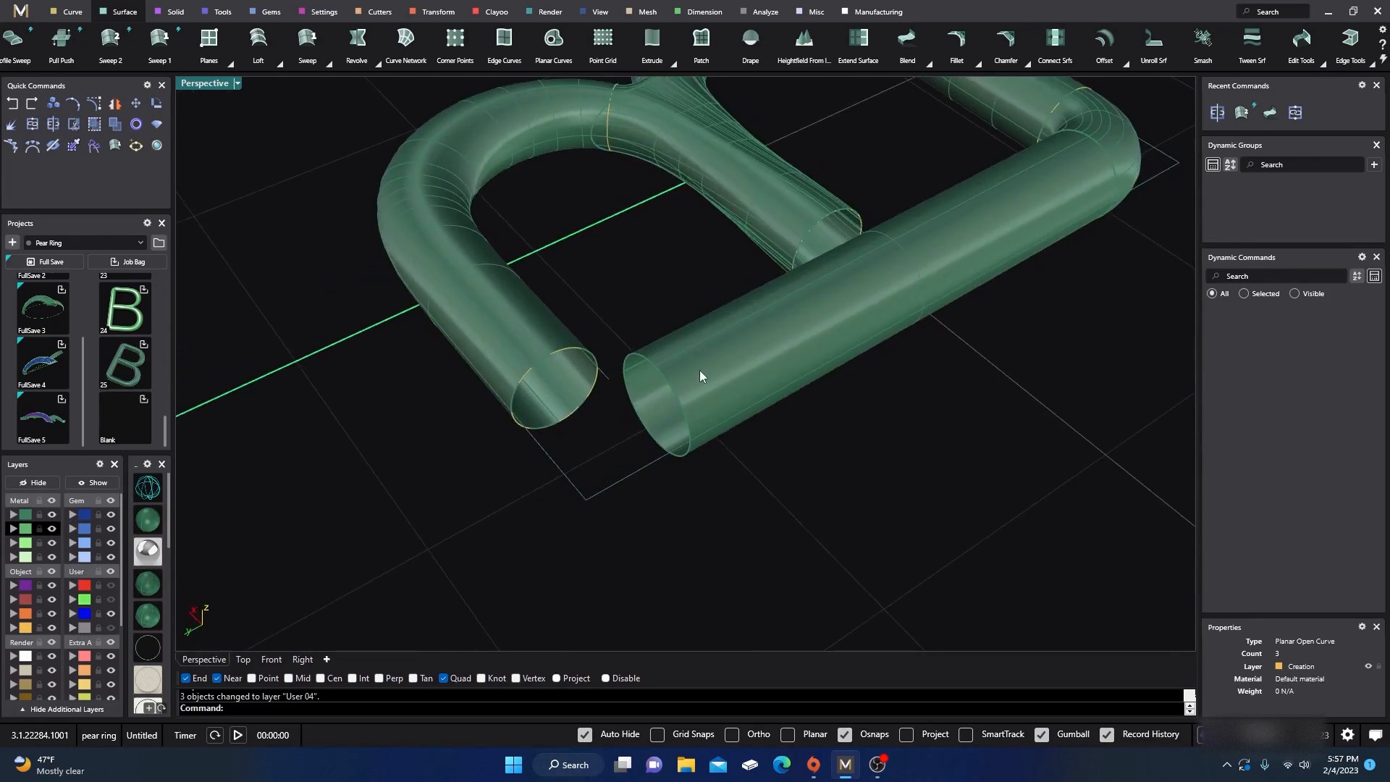
- Duplicate the open edge at the stem's upper end as a curve
left_click(71, 13)
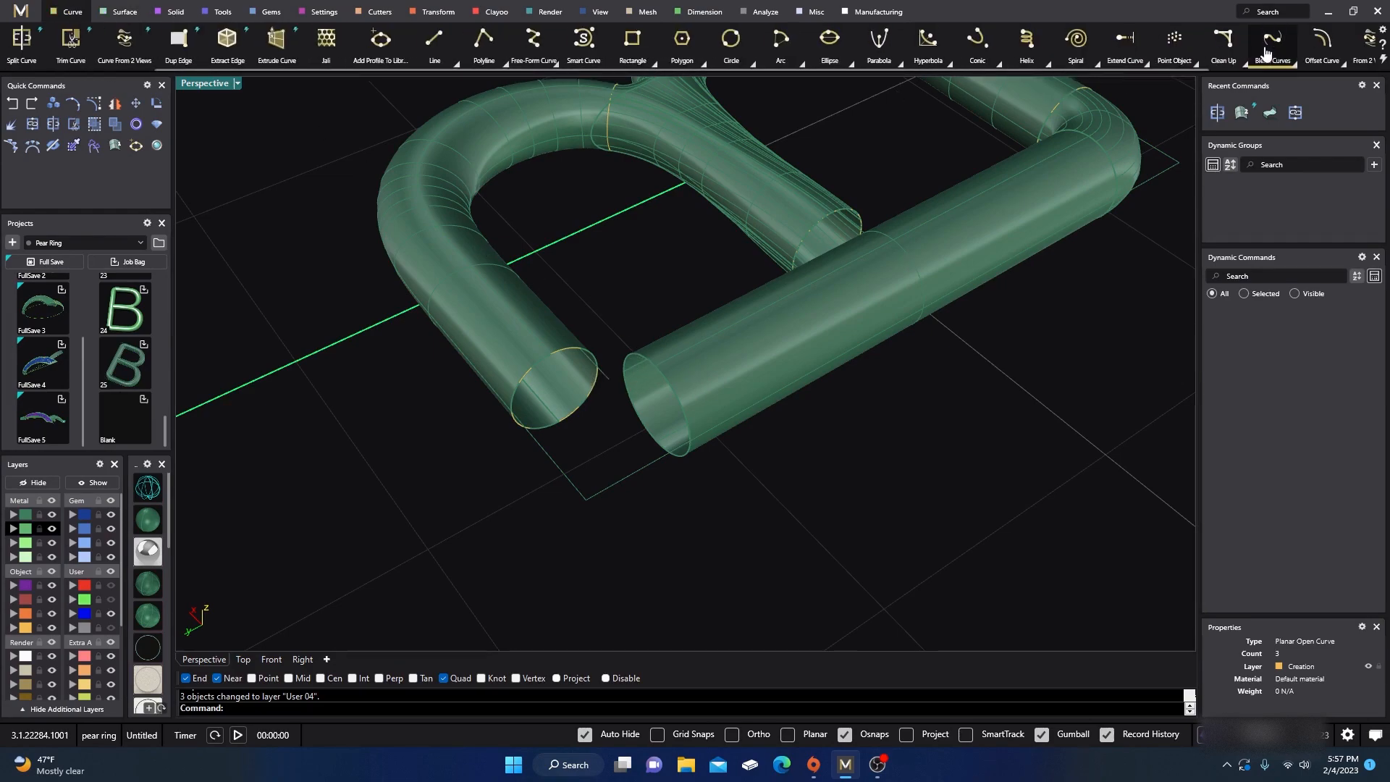
scroll(1265, 52, "down", 3)
left_click(1256, 45)
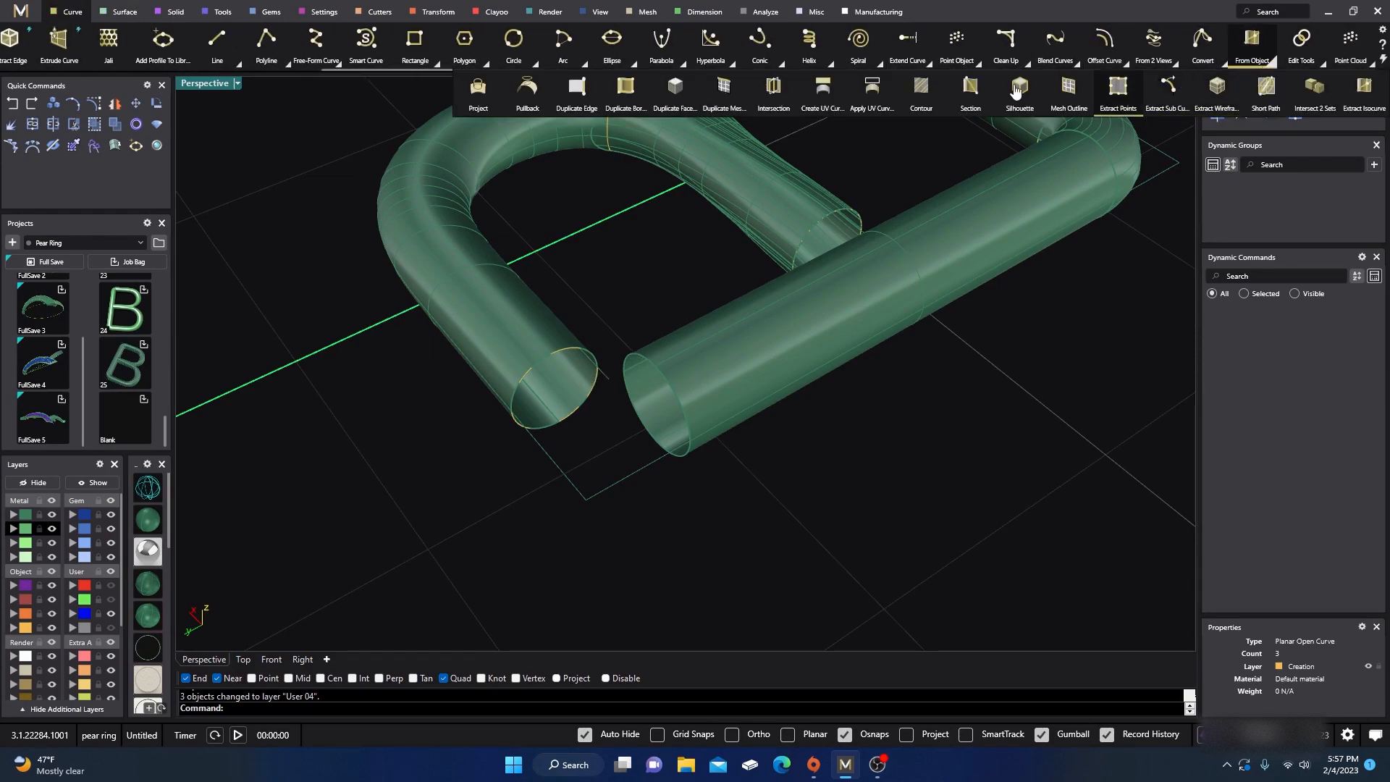
left_click(577, 88)
left_click(633, 367)
key("Return")
left_click(475, 515)
- Hide the first Metal layer, make the yellow-orange Object layer current, and draw a short planar line from the upper bowl circle's bottom quad toward the bowl
left_click(51, 515)
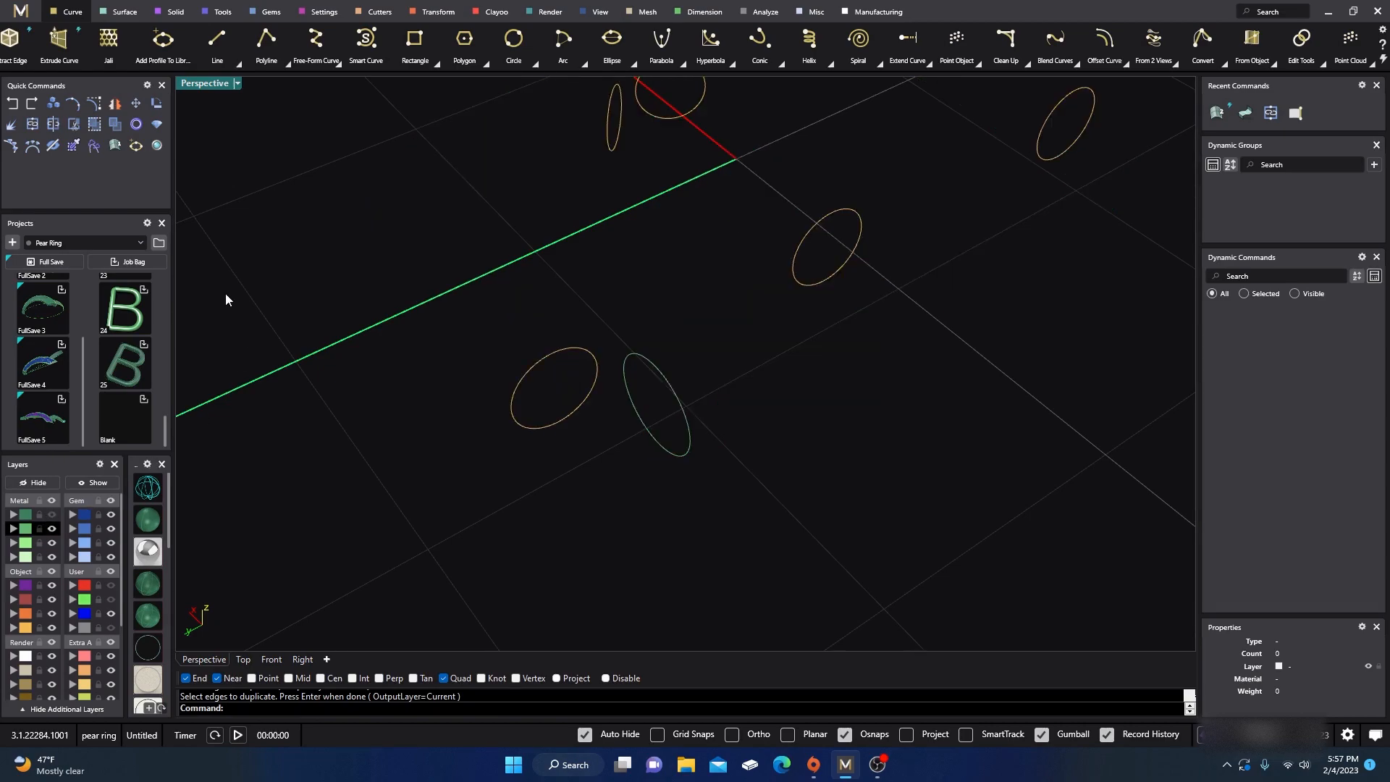
left_click(217, 40)
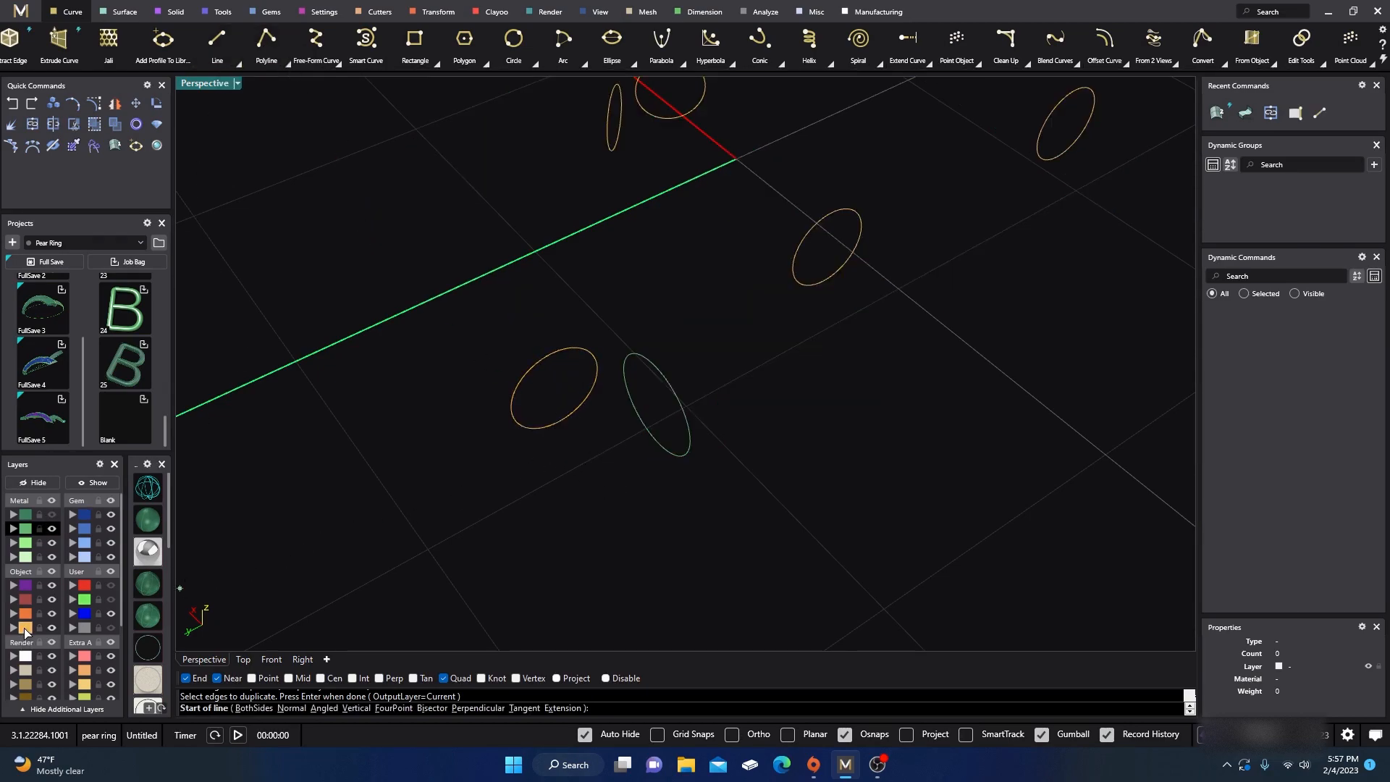
left_click(24, 627)
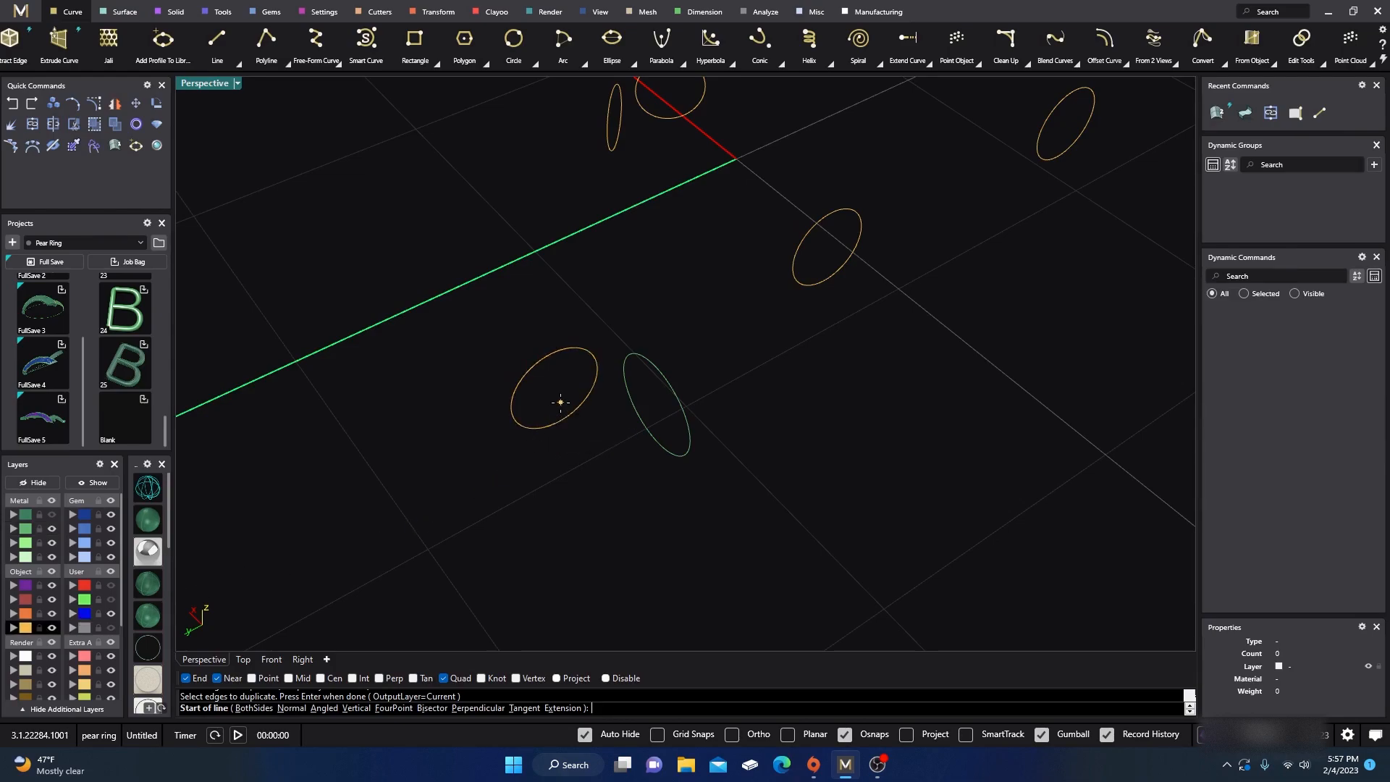
left_click(560, 422)
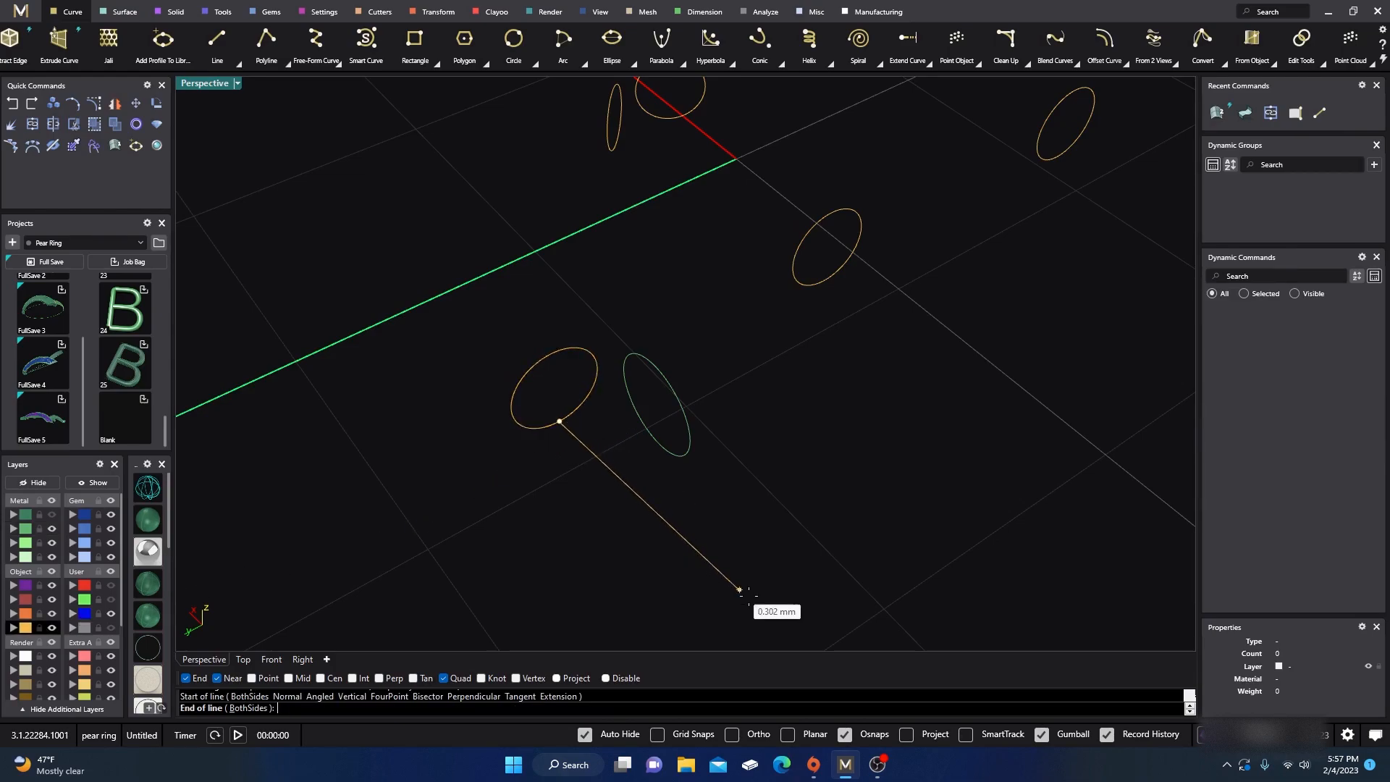
left_click(788, 736)
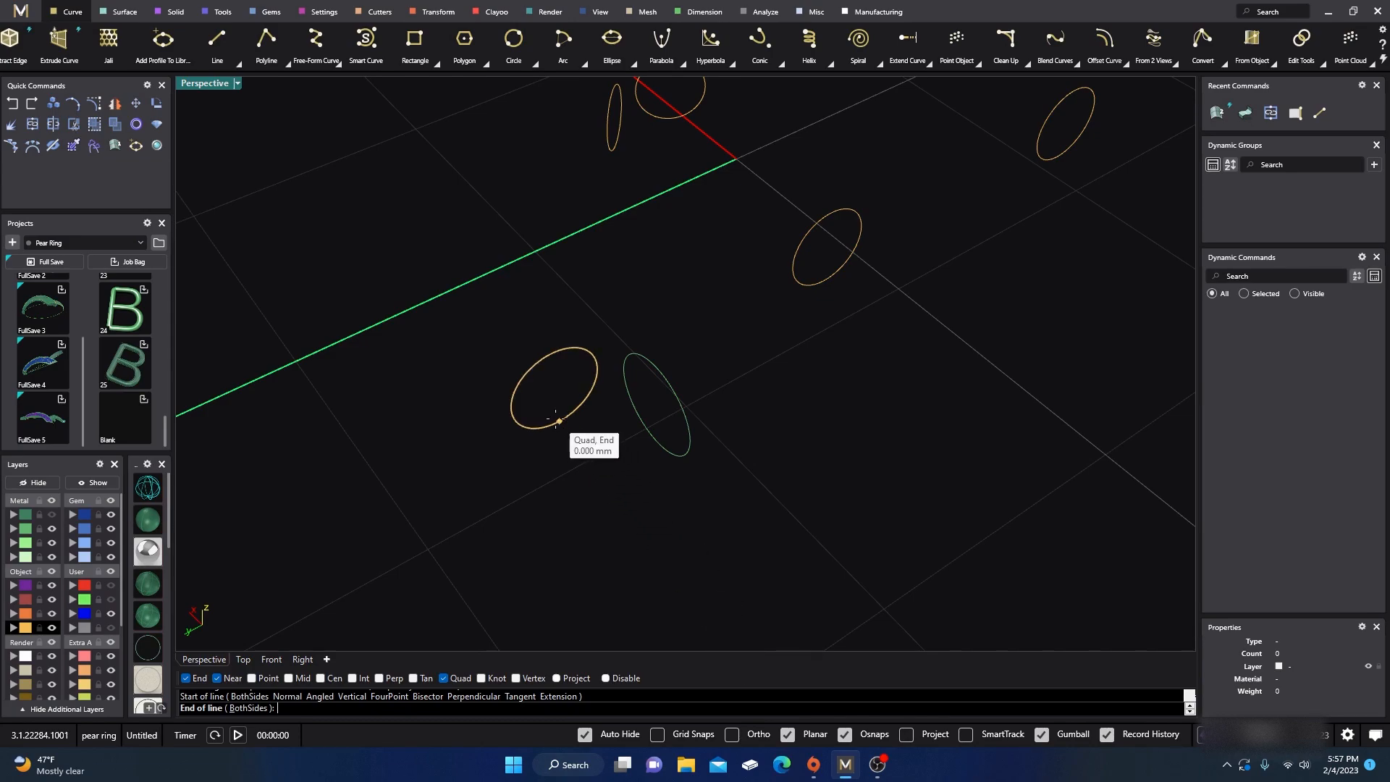
double_click(217, 84)
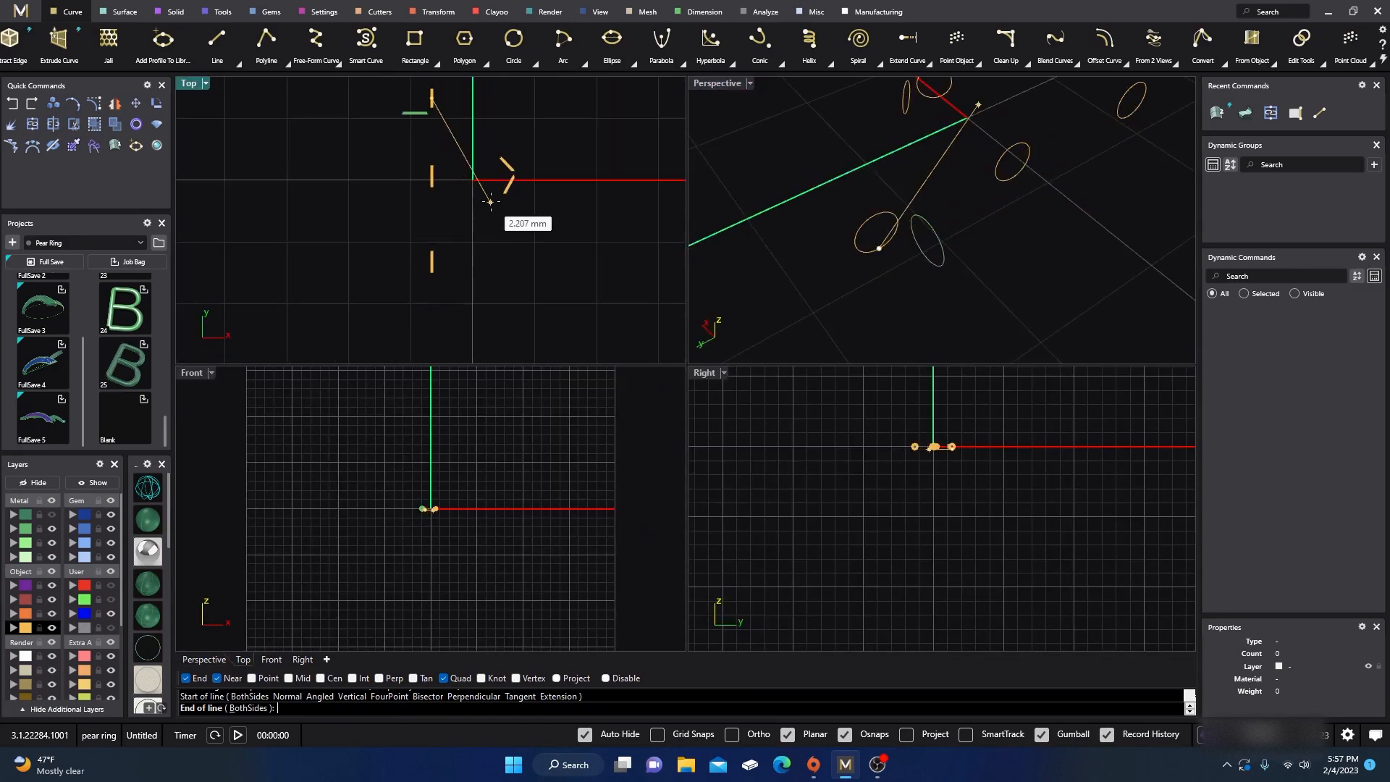
left_click(453, 183)
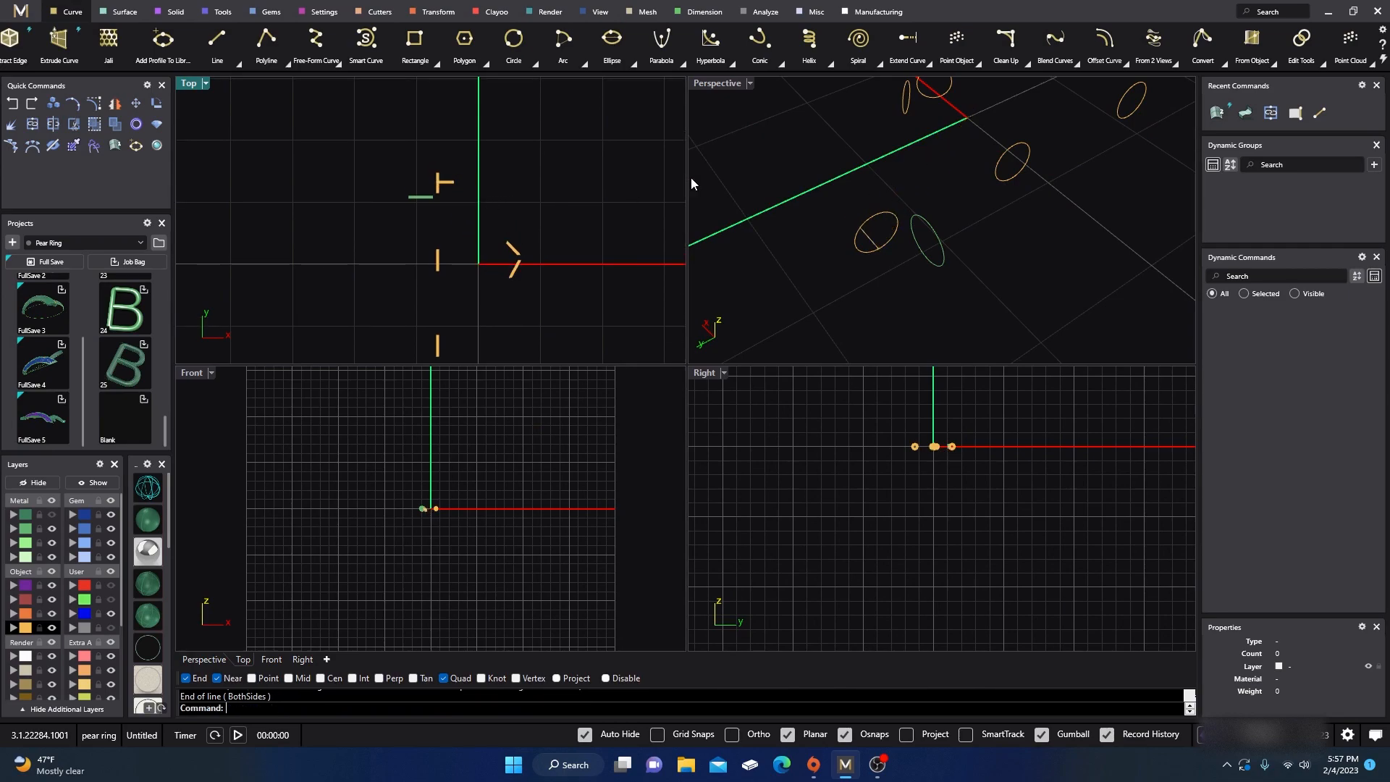
- Draw a short line from the bottom quad of the duplicated stem edge, running down along the stem in the Top view
right_click(922, 307)
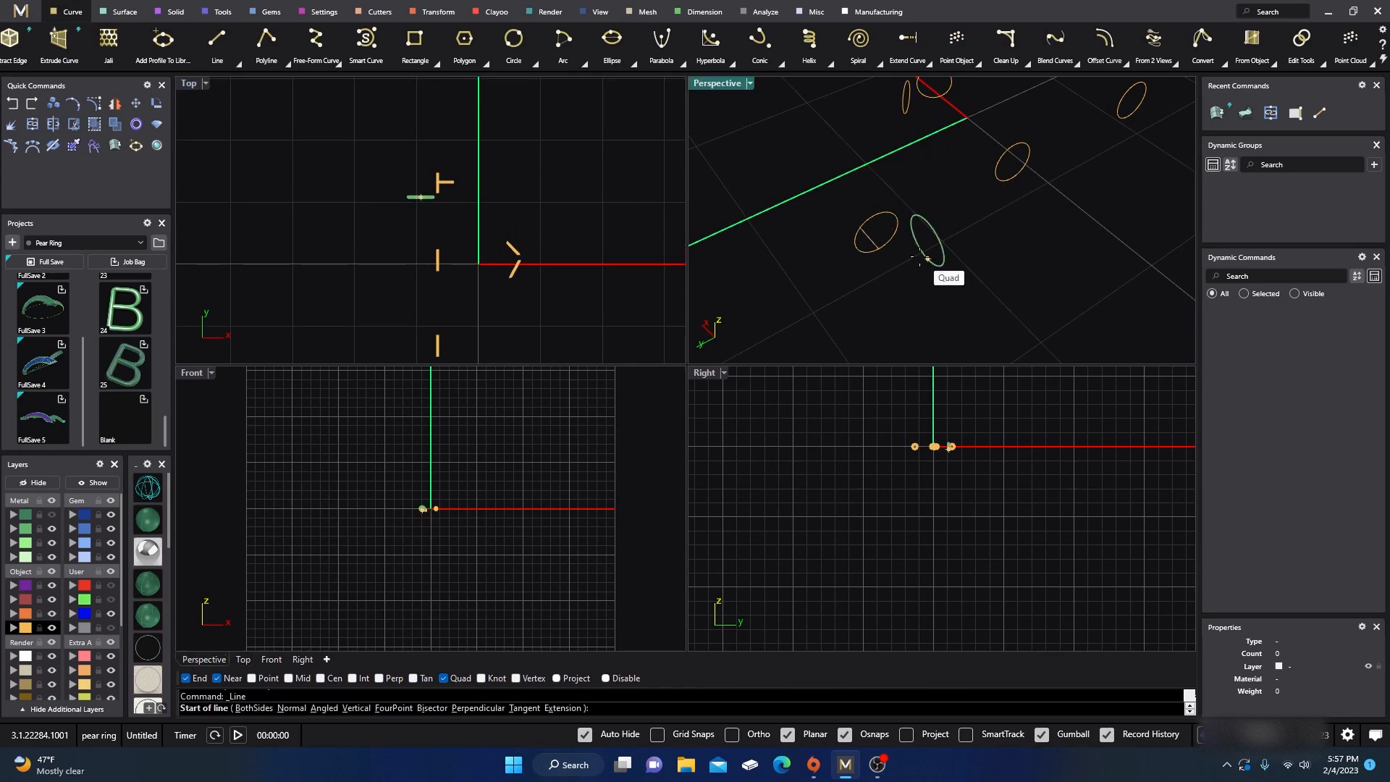
left_click(927, 259)
left_click(420, 212)
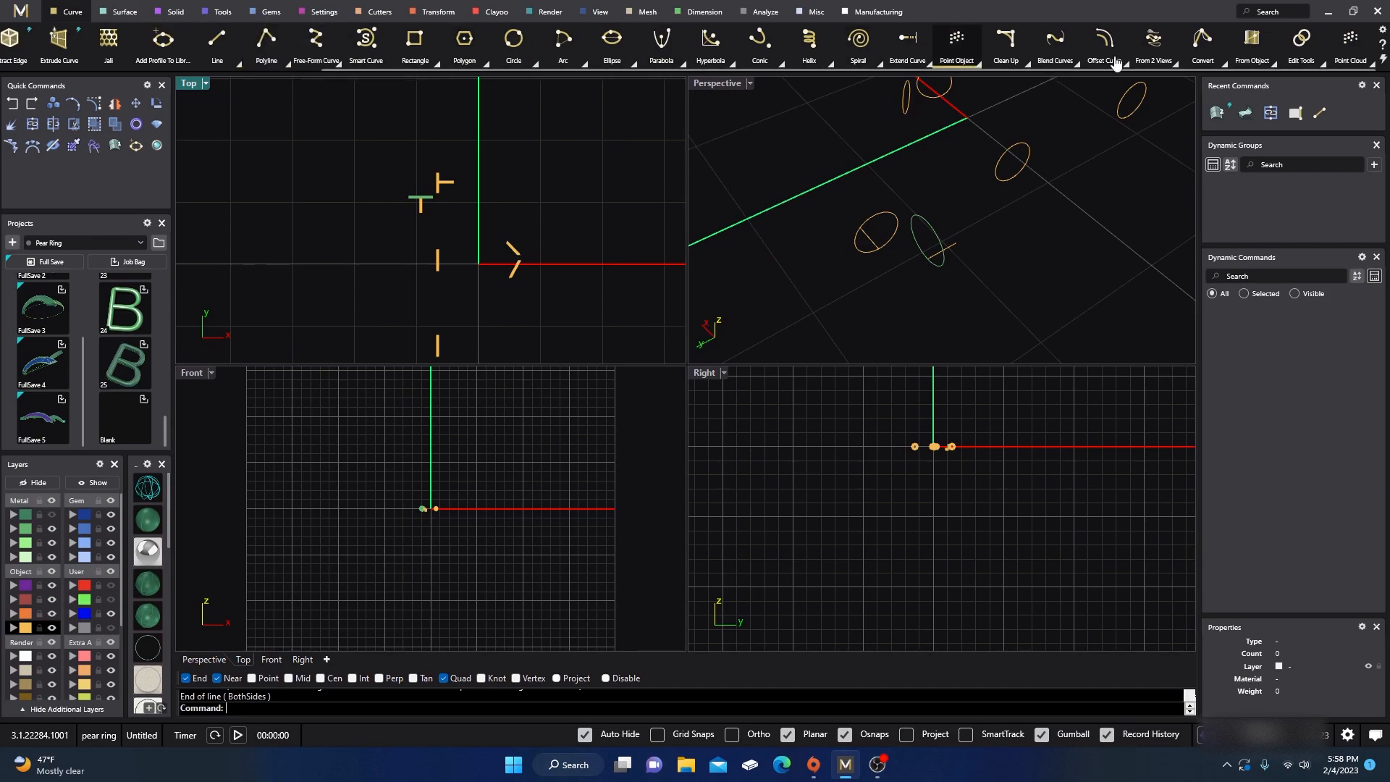
- Blend the near ends of the two short lines with a curve at Curvature continuity across the upper corner gap
left_click(1054, 43)
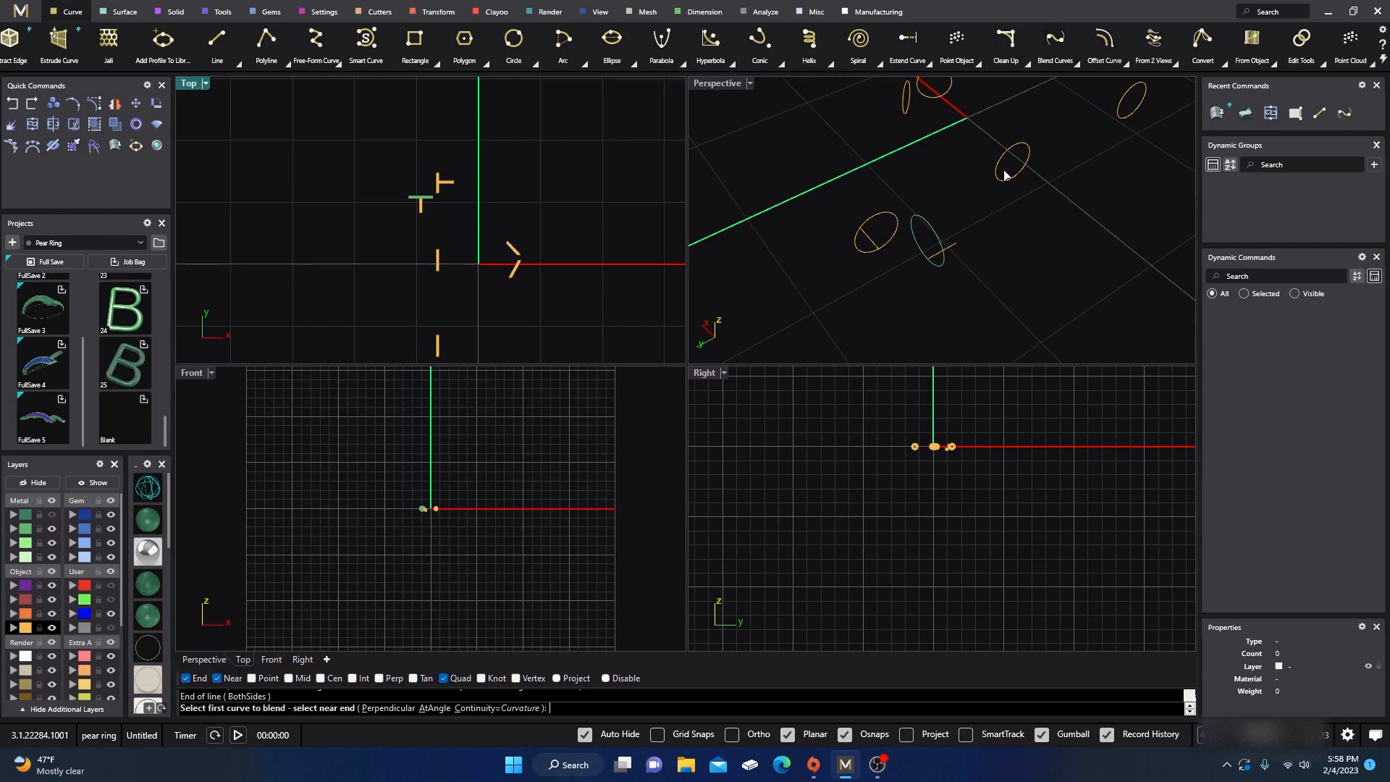
scroll(882, 265, "up", 3)
left_click(836, 230)
left_click(971, 258)
right_click_drag(864, 289, 798, 308)
scroll(973, 267, "down", 4)
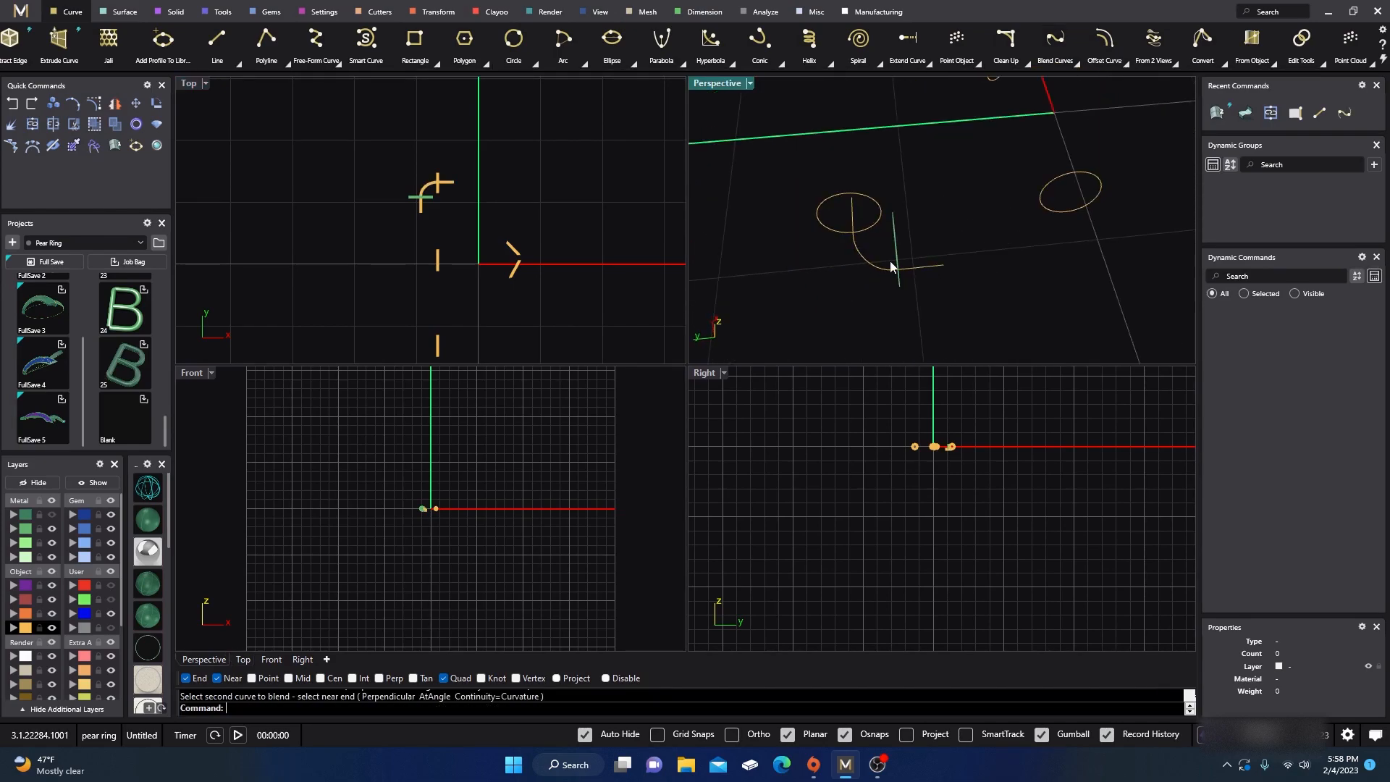
- Try sweeping the upper bowl circle and stem-end circle along the corner blend curve with mirror cap and both end domes off
left_click(123, 12)
left_click(166, 49)
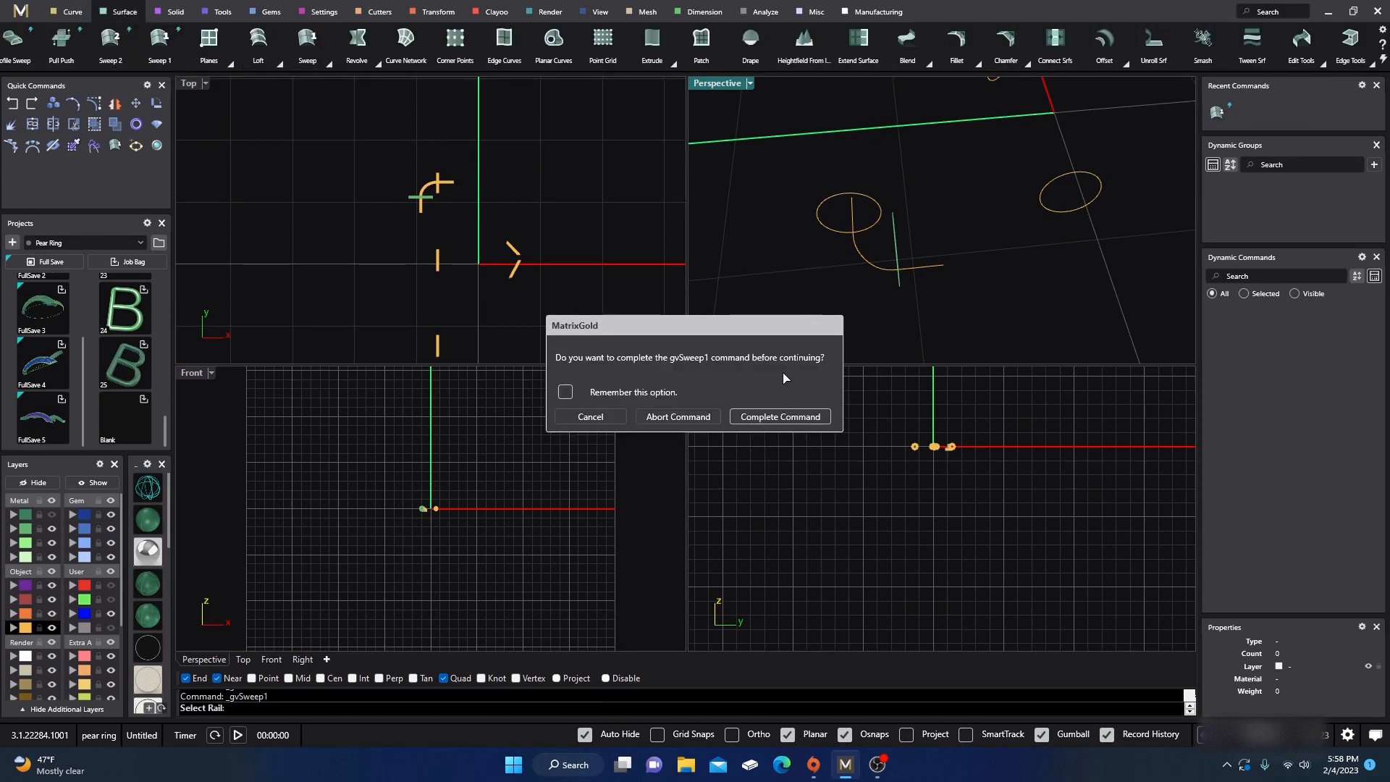
left_click(688, 422)
left_click(868, 266)
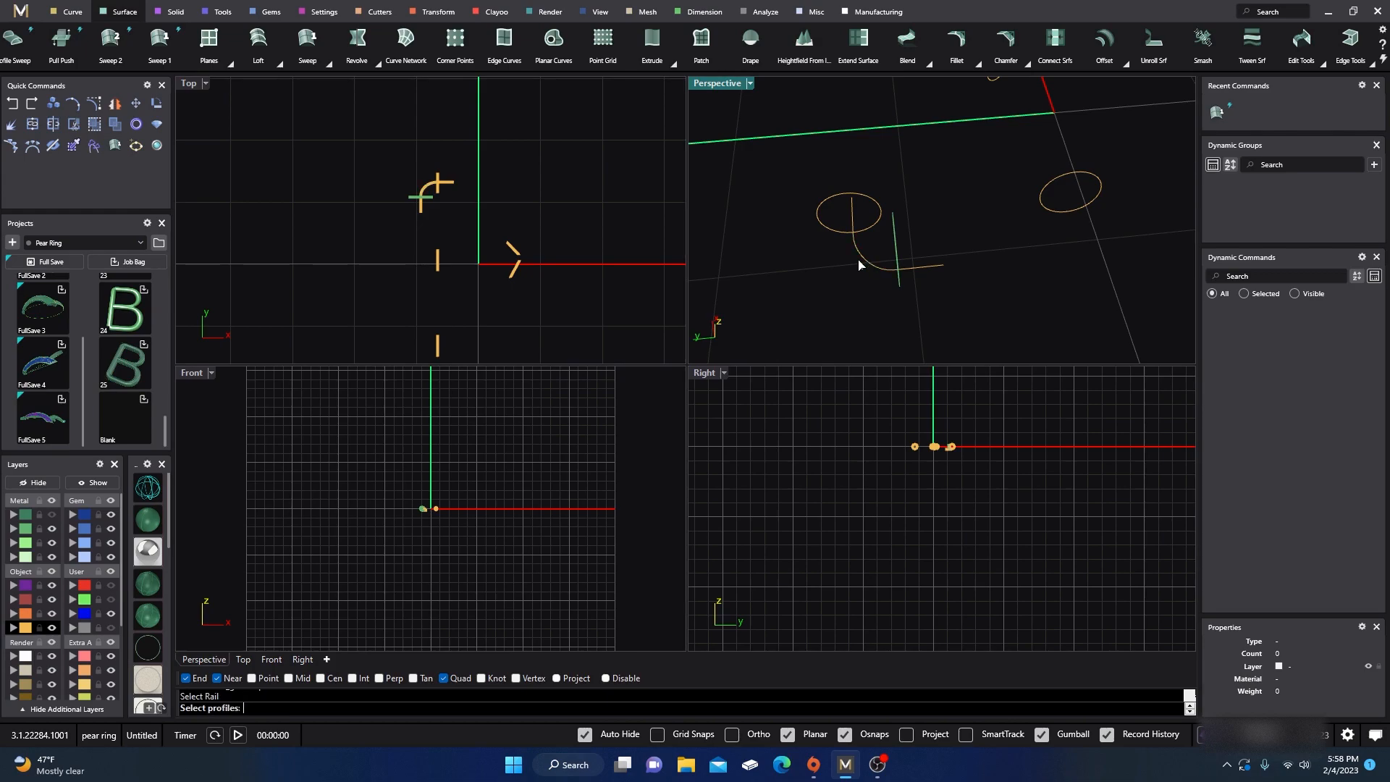
left_click(835, 237)
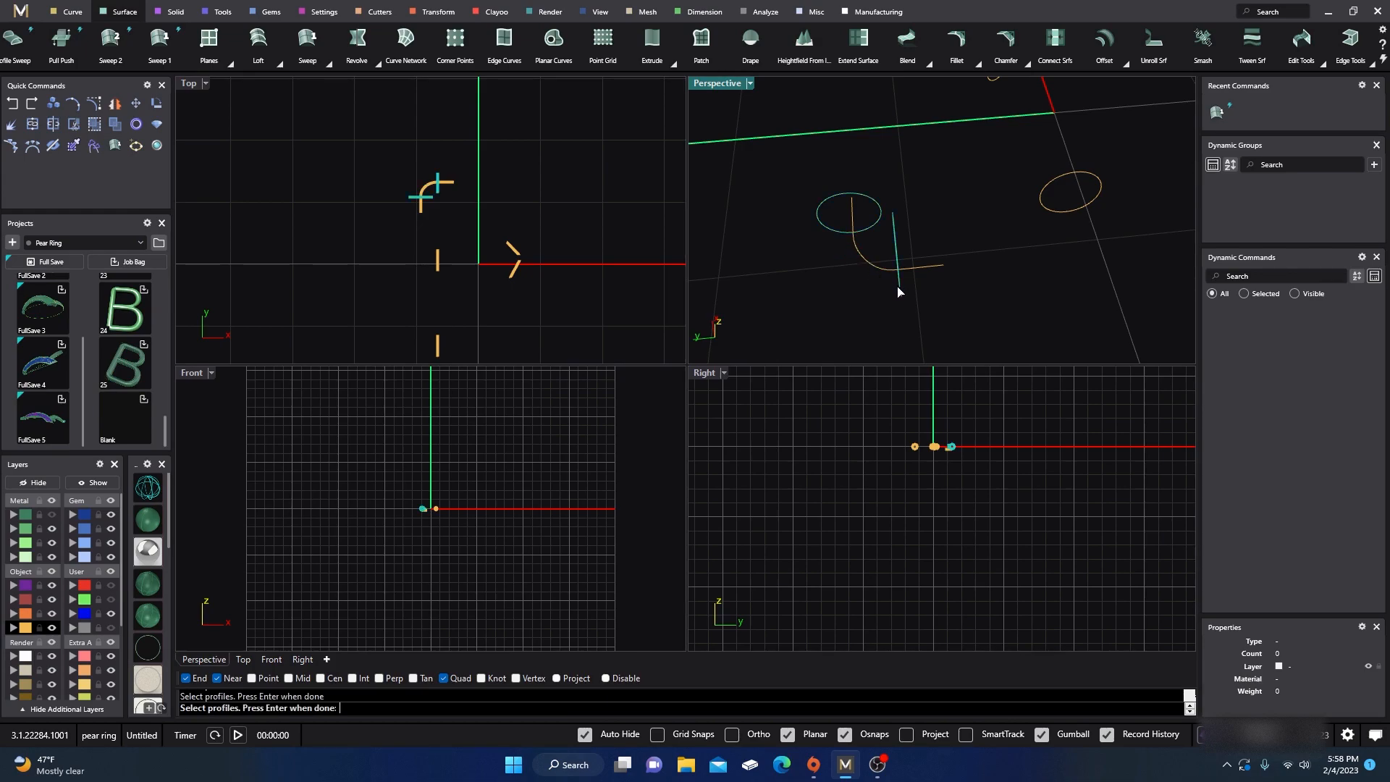
key("Return")
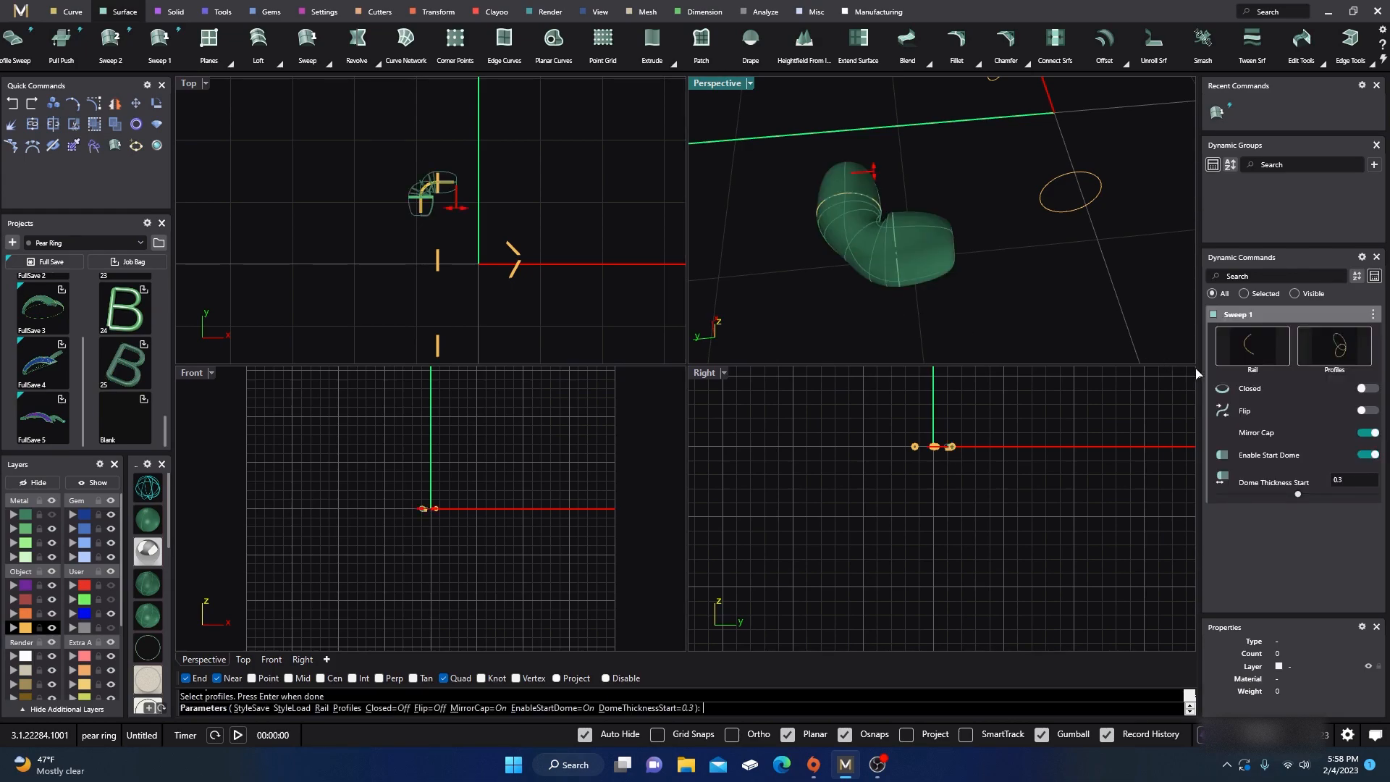
left_click(1368, 432)
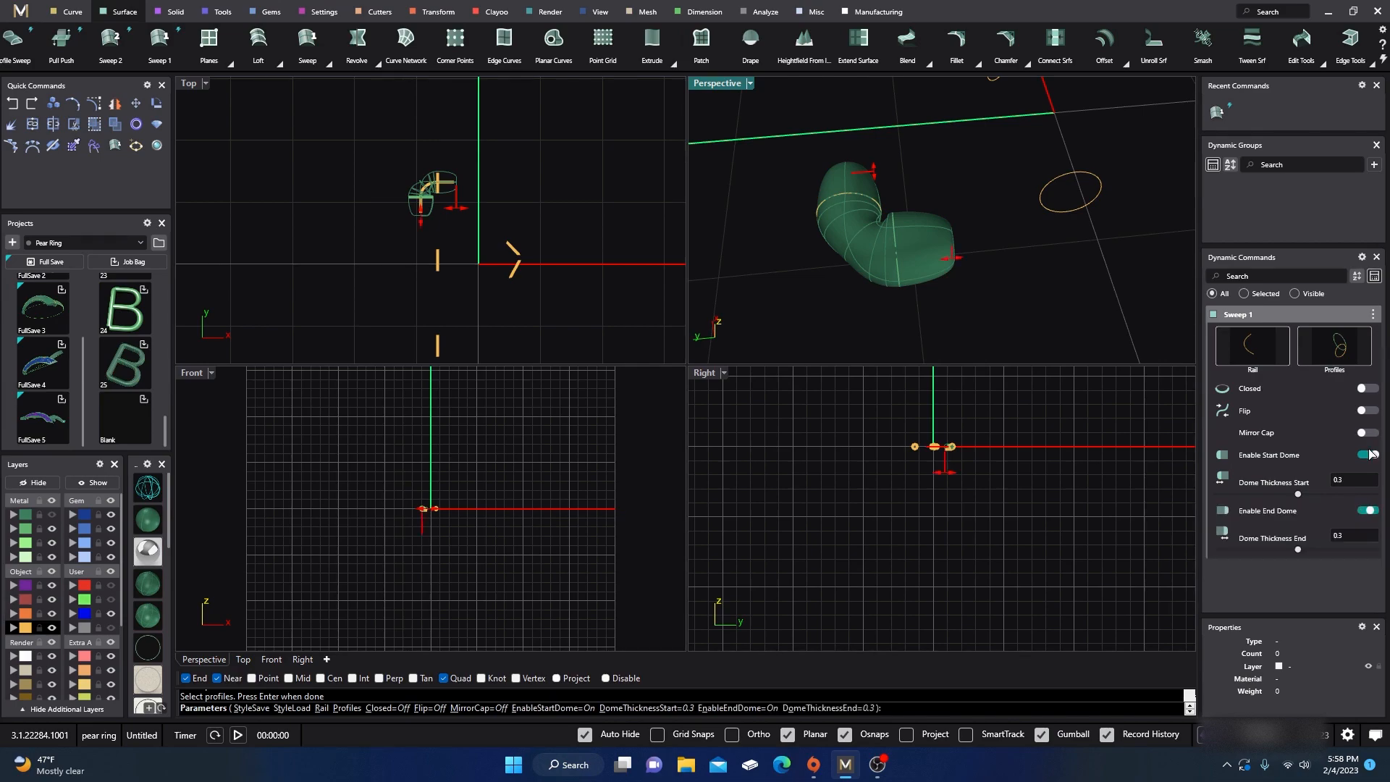
left_click(1367, 455)
left_click(1363, 477)
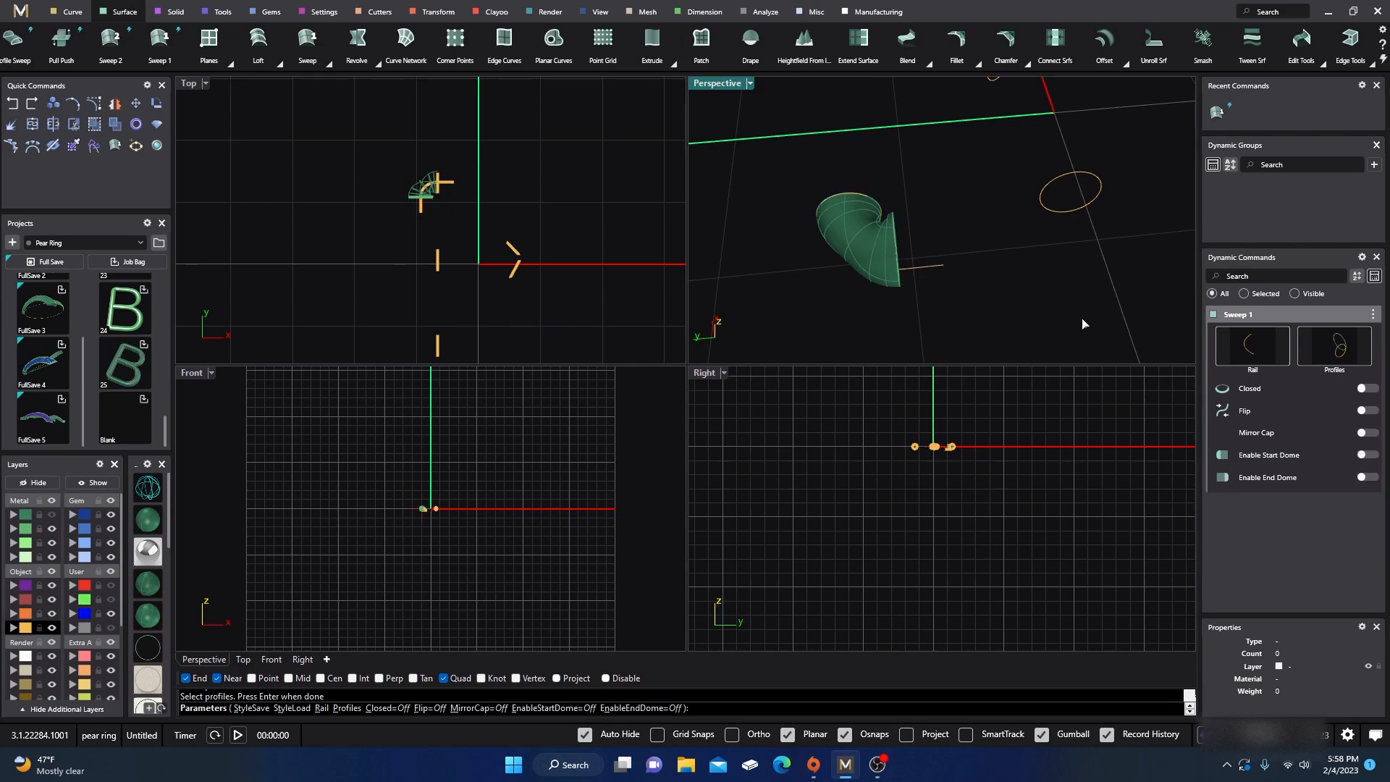
right_click_drag(1083, 318, 1014, 362)
scroll(840, 270, "up", 4)
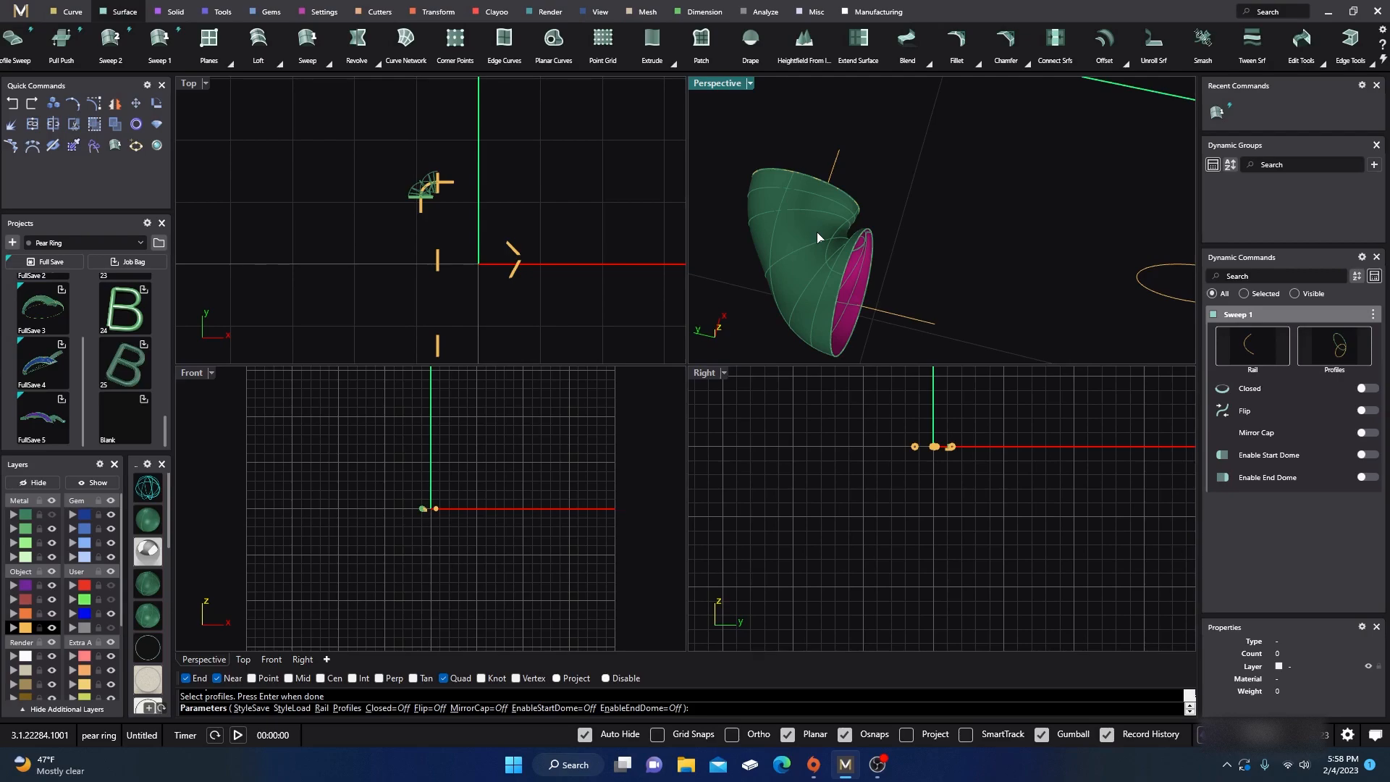
key("Escape")
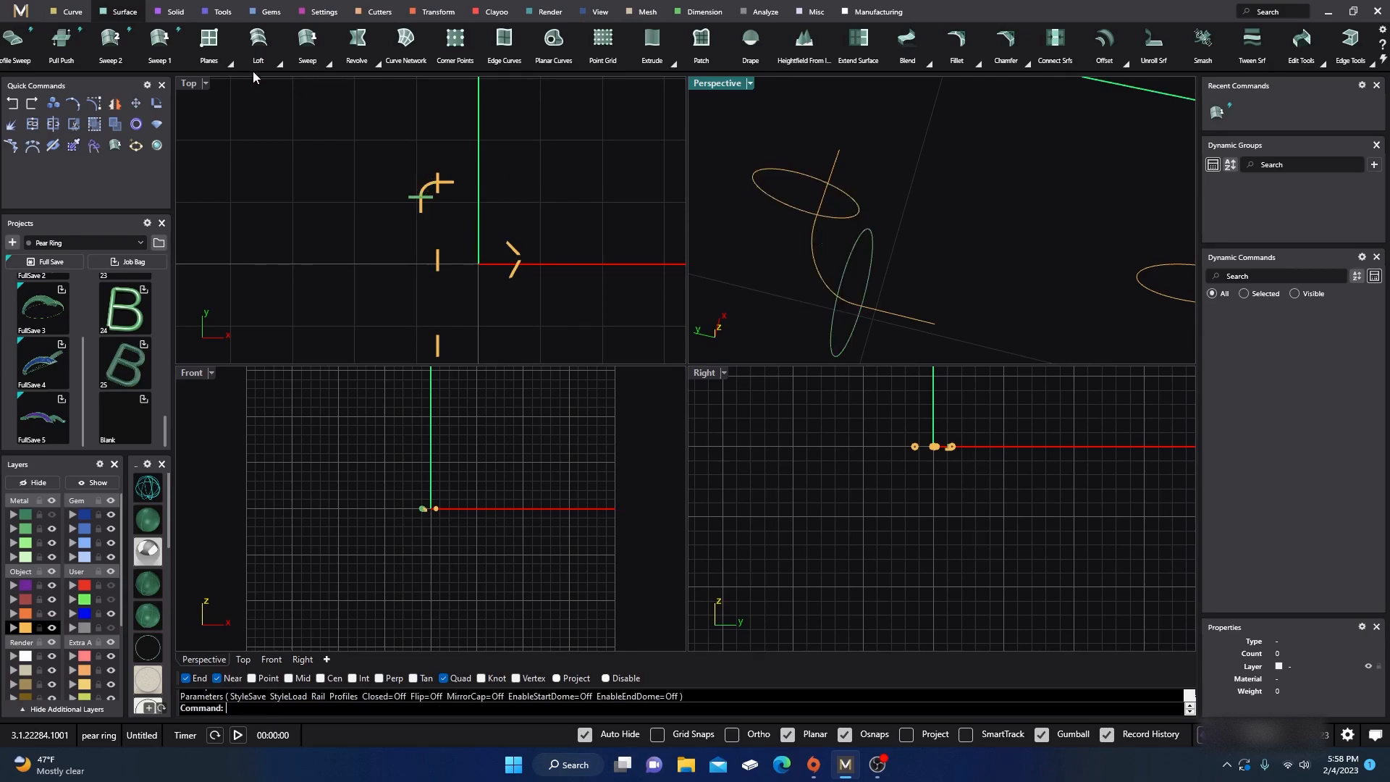
- Use the standard one-rail Sweep with the corner blend curve as rail and both end circles as profiles, adjusting their seam points
left_click(307, 39)
left_click(816, 270)
left_click(844, 226)
left_click(870, 288)
key("Return")
right_click_drag(890, 291, 866, 200)
left_click_drag(866, 200, 913, 151)
left_click_drag(955, 251, 939, 168)
key("Return")
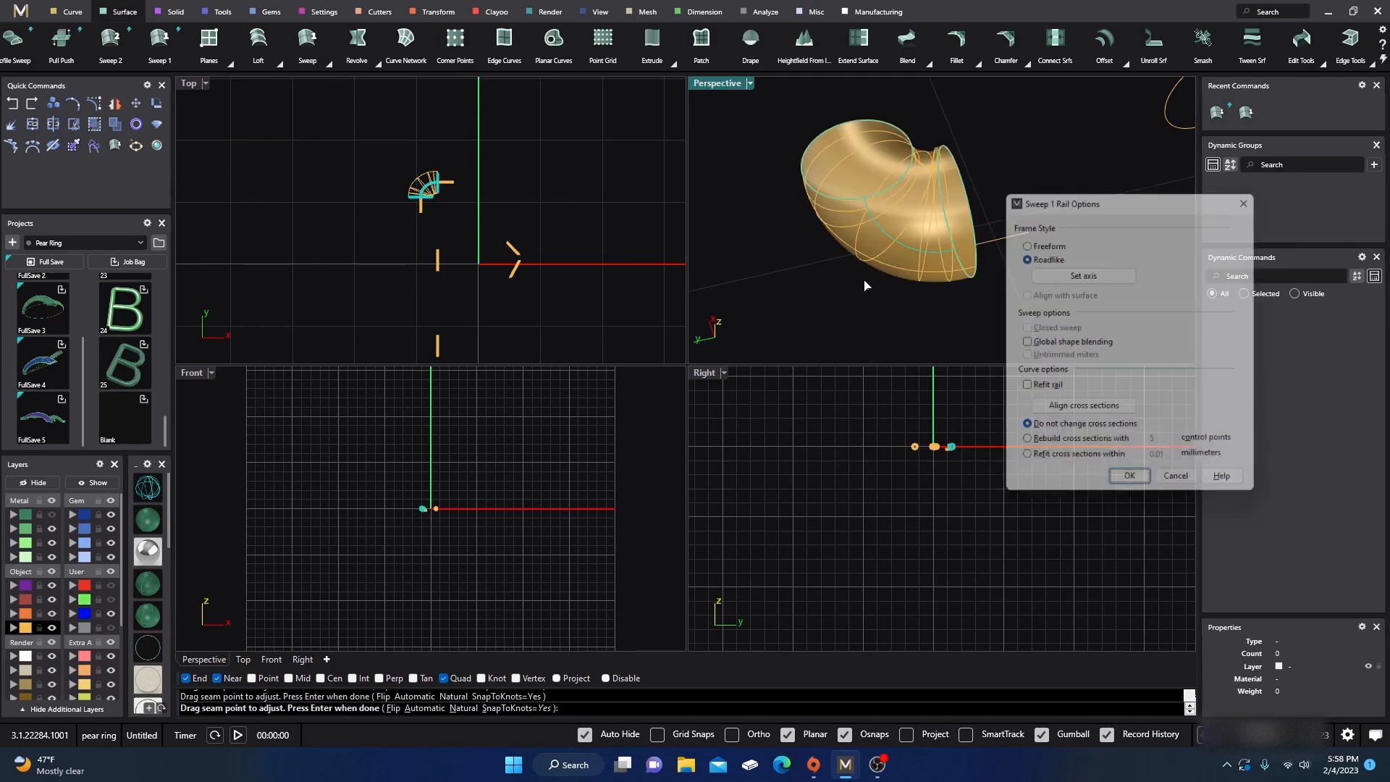
- Inspect the corner sweep preview from above and accept it with the Roadlike frame style and unchanged cross sections
double_click(724, 86)
right_click_drag(734, 240, 695, 282)
right_click_drag(710, 328, 683, 356)
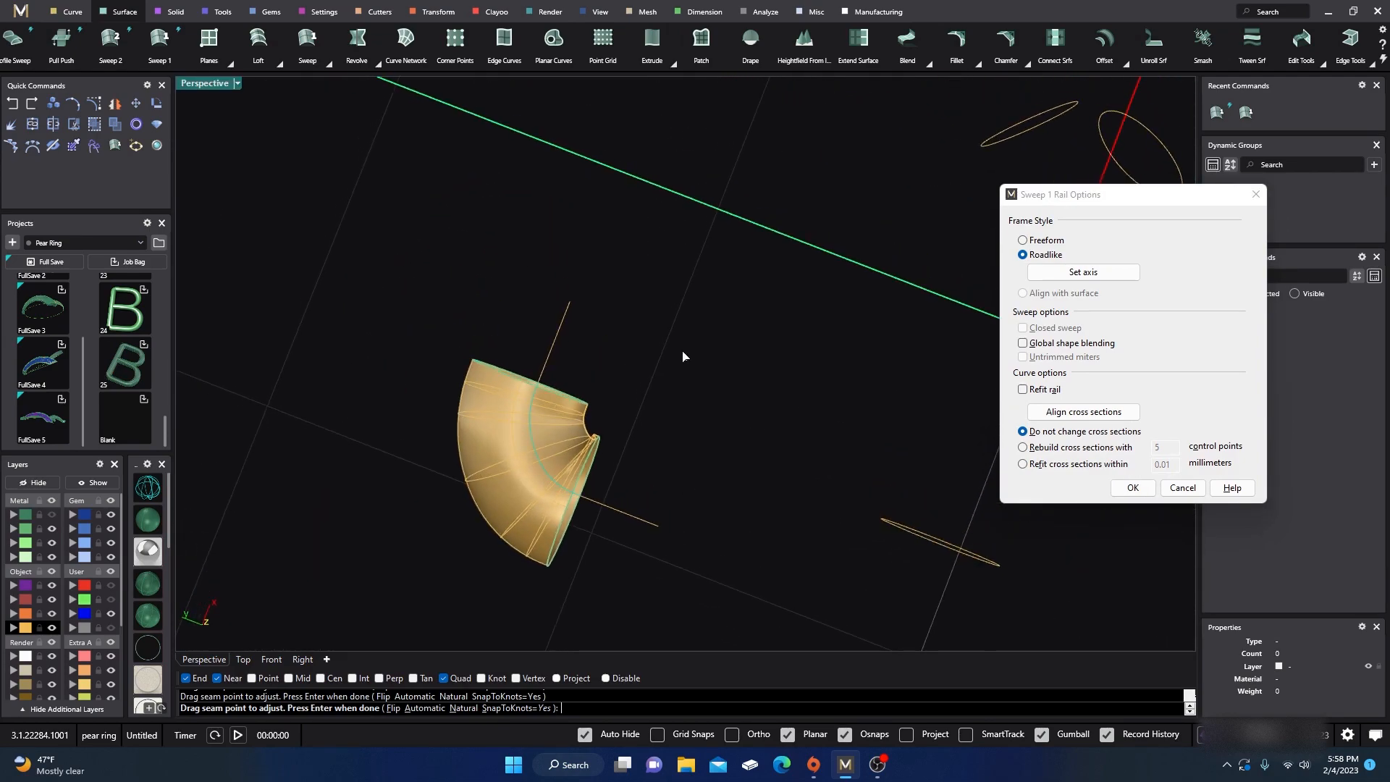
double_click(206, 84)
scroll(416, 187, "up", 6)
scroll(438, 212, "down", 4)
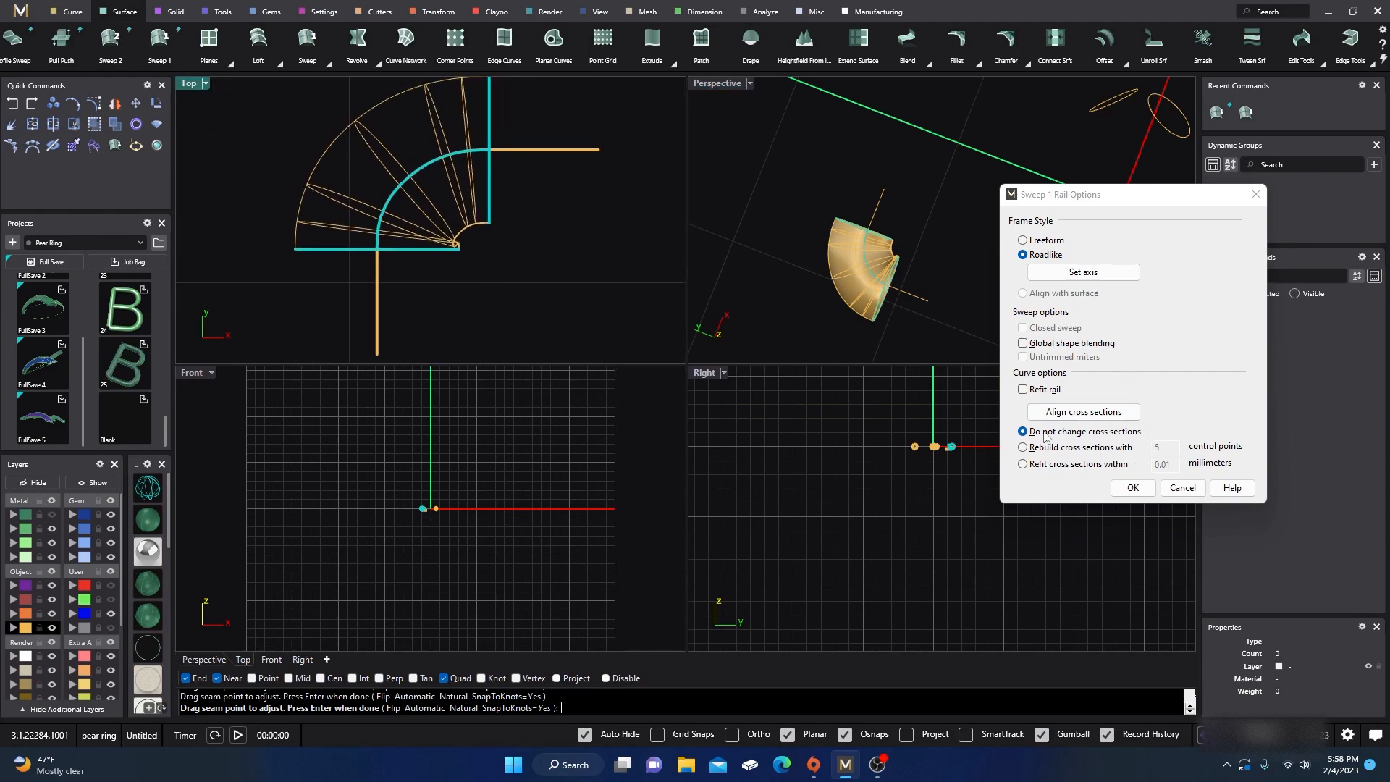
key("Return")
- Turn on the blend curve's control points and shift the point near the stem end in the Top view, accepting broken history
left_click(425, 167)
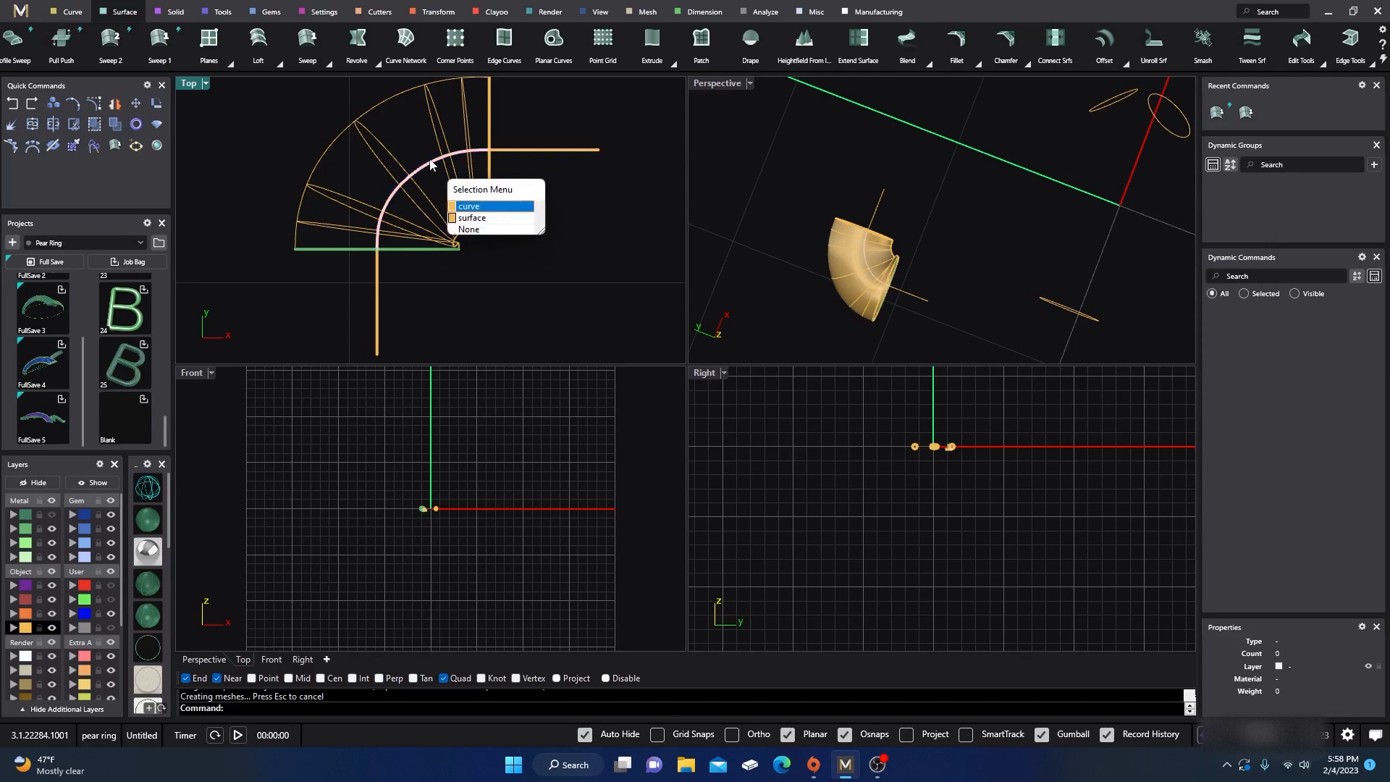
left_click(470, 212)
left_click(97, 106)
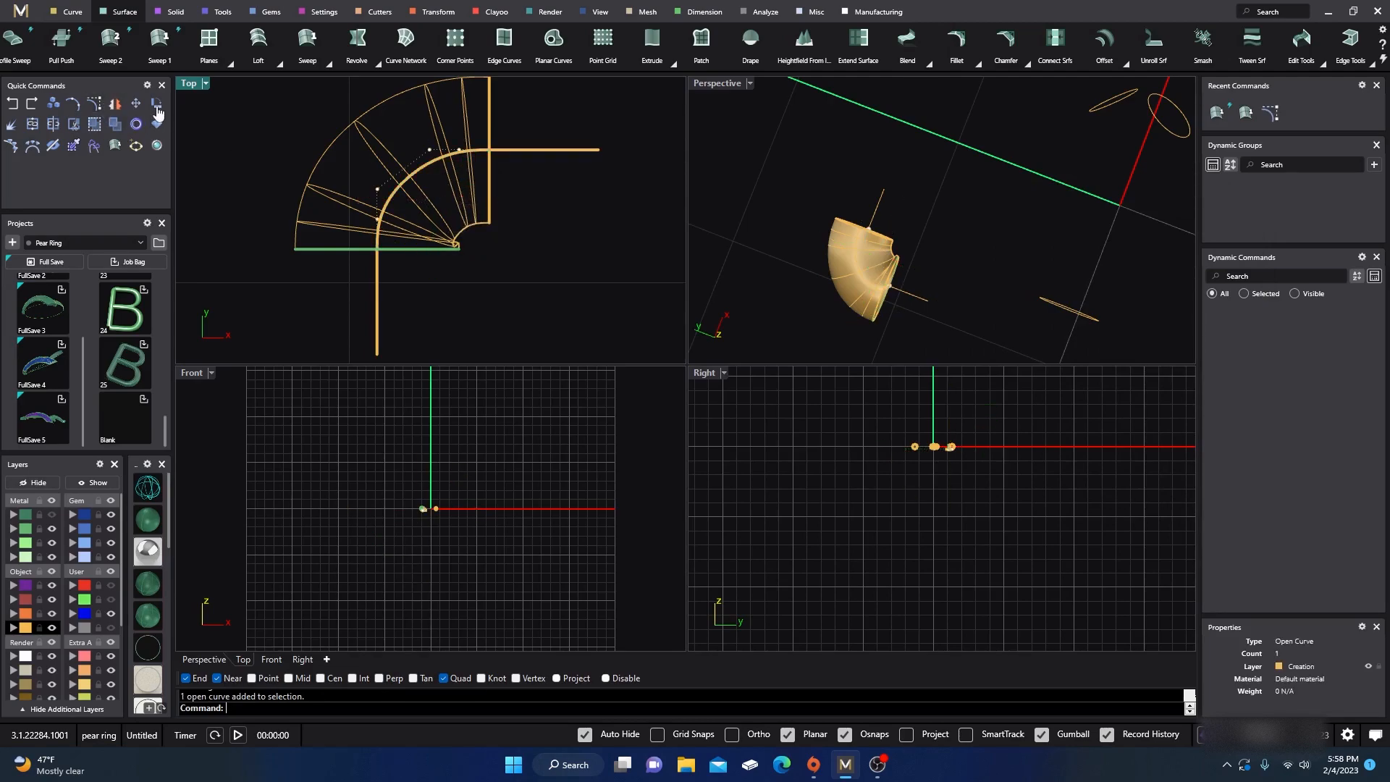
left_click(376, 220)
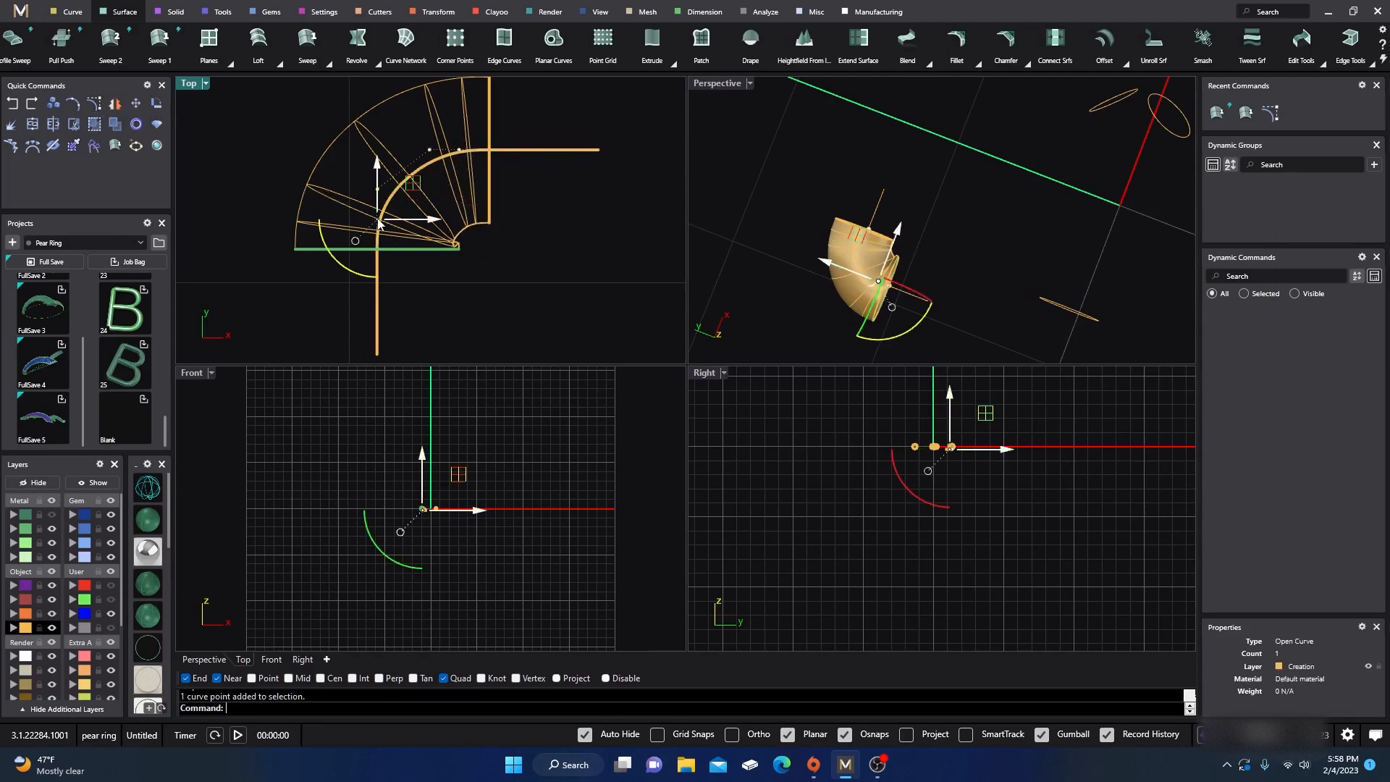
left_click_drag(410, 186, 414, 198)
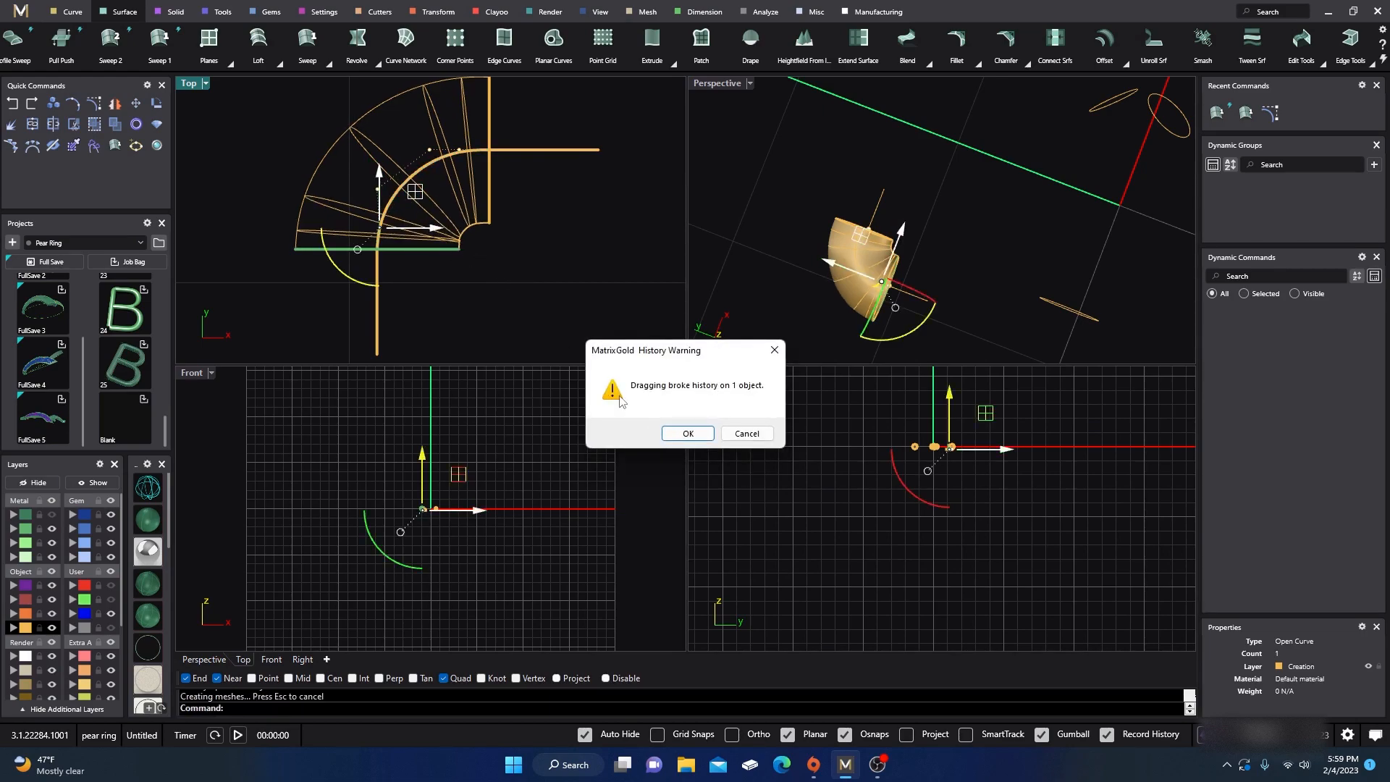
left_click(688, 433)
- Fine-tune the two blend curve control points nearest the stem to smooth the sweep's pinched inner corner
scroll(474, 250, "up", 5)
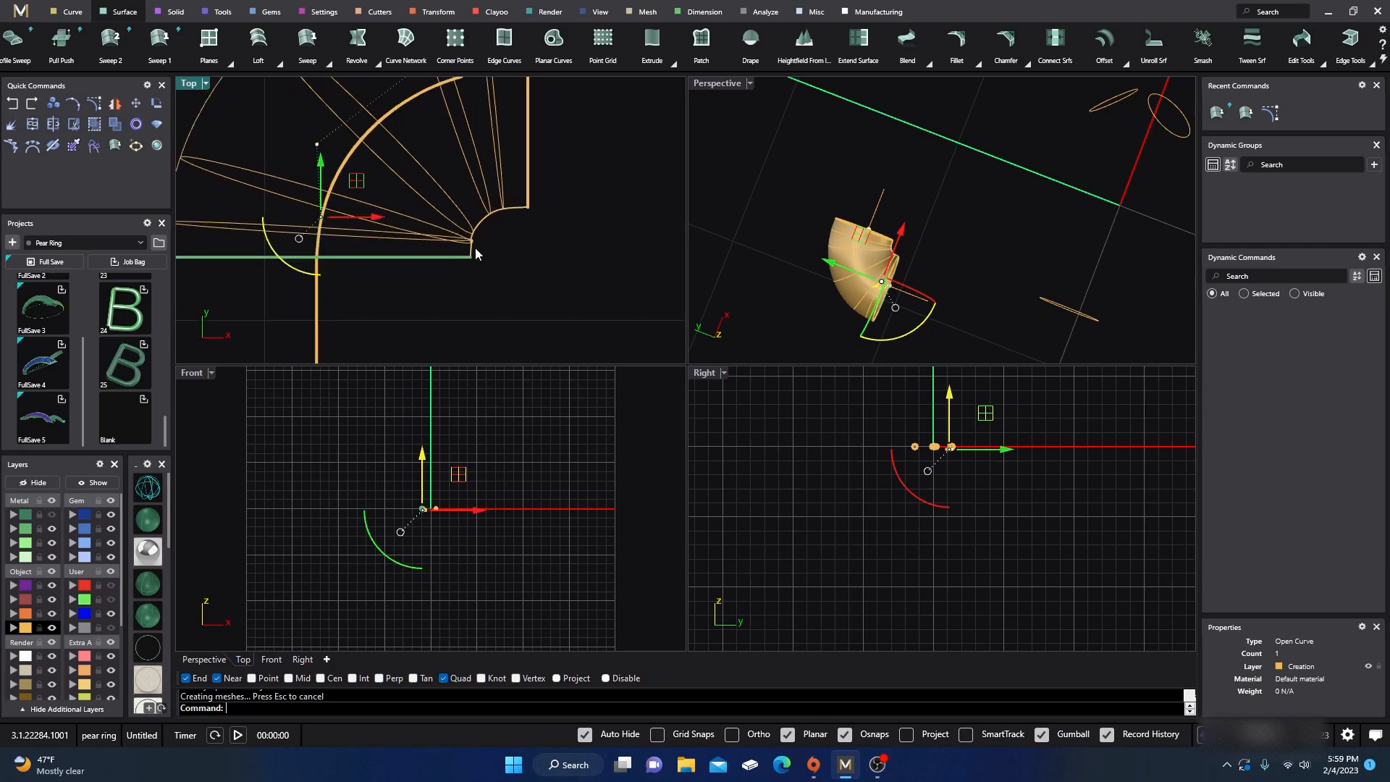
left_click_drag(322, 166, 325, 168)
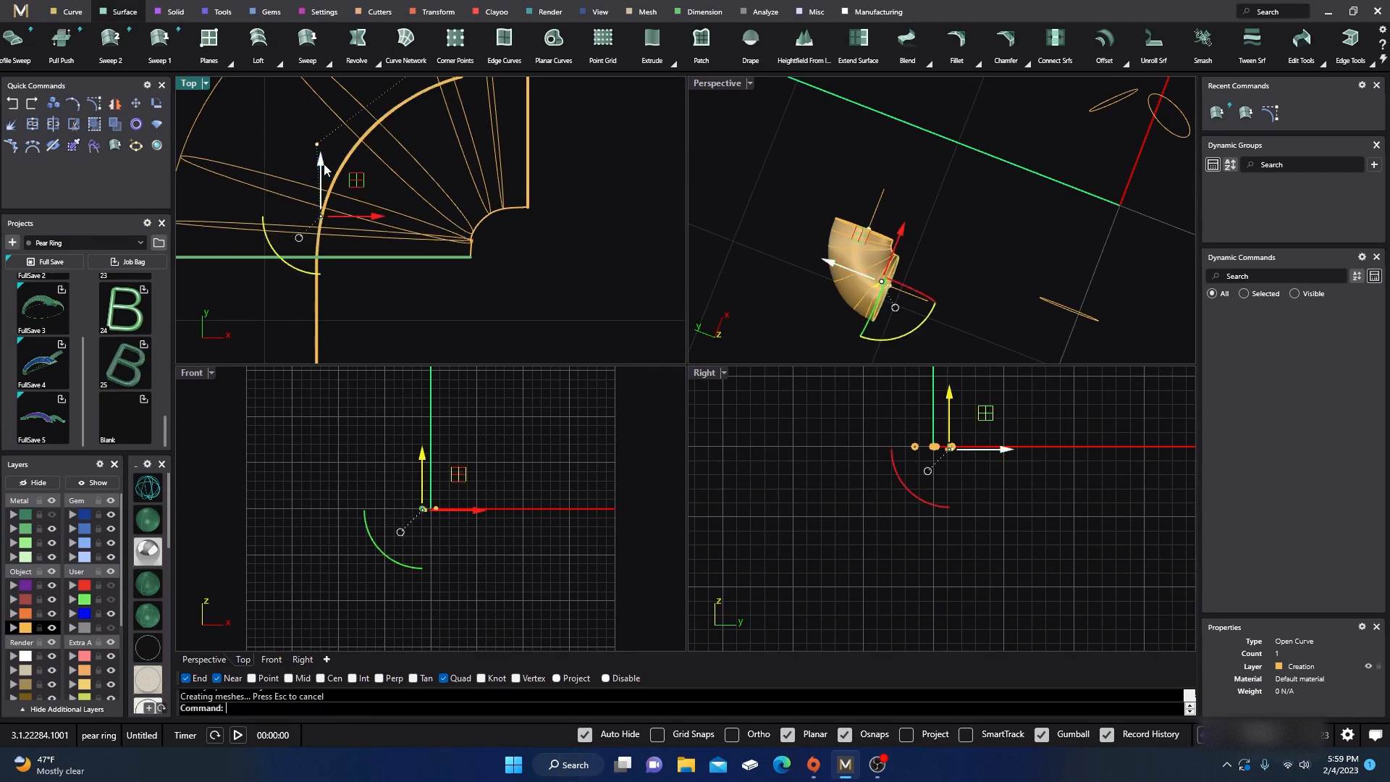
left_click(316, 145)
left_click_drag(353, 107, 356, 99)
left_click(322, 220)
left_click_drag(370, 218, 368, 220)
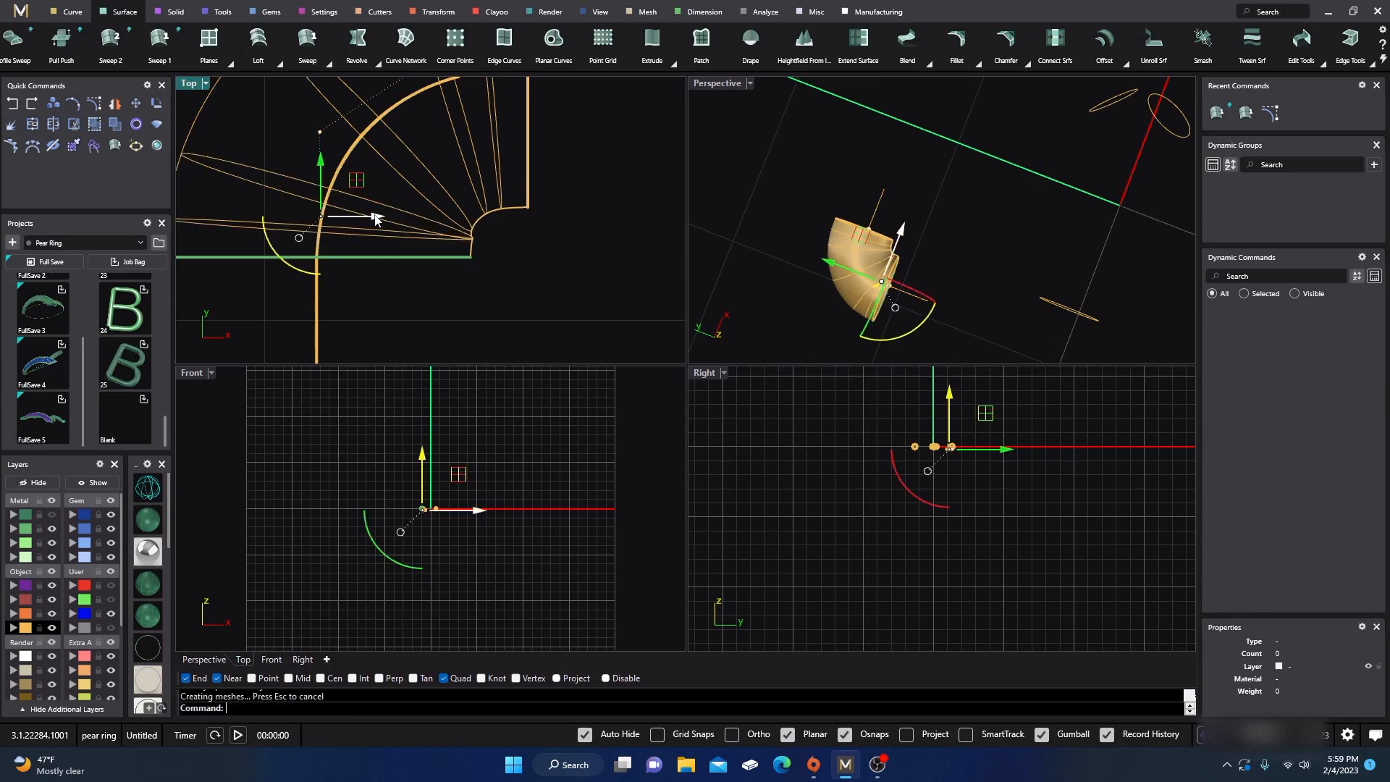
left_click_drag(375, 220, 376, 221)
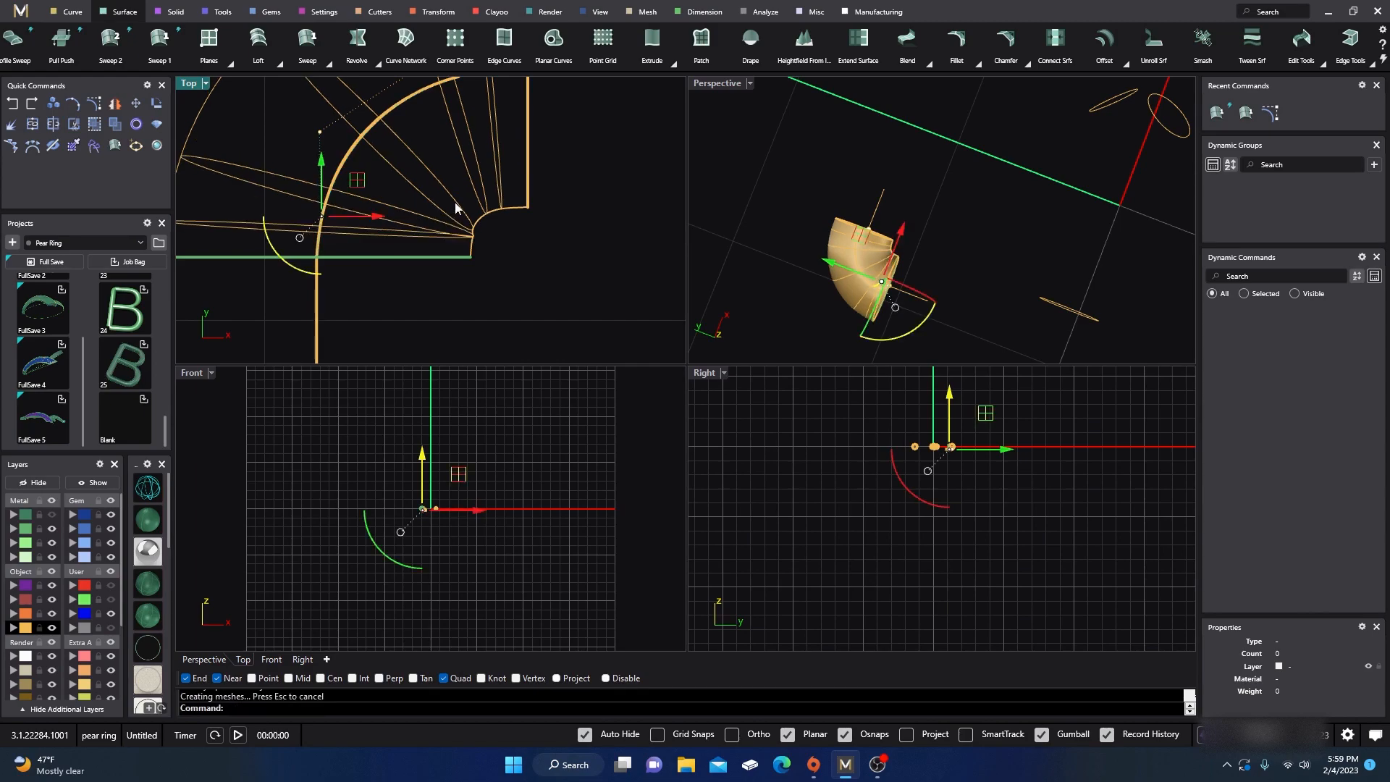
- Delete the corner sweep surface and its blend curve, keeping the end circles and short lines
key("Delete")
scroll(449, 208, "down", 2)
left_click_drag(448, 217, 384, 145)
key("Delete")
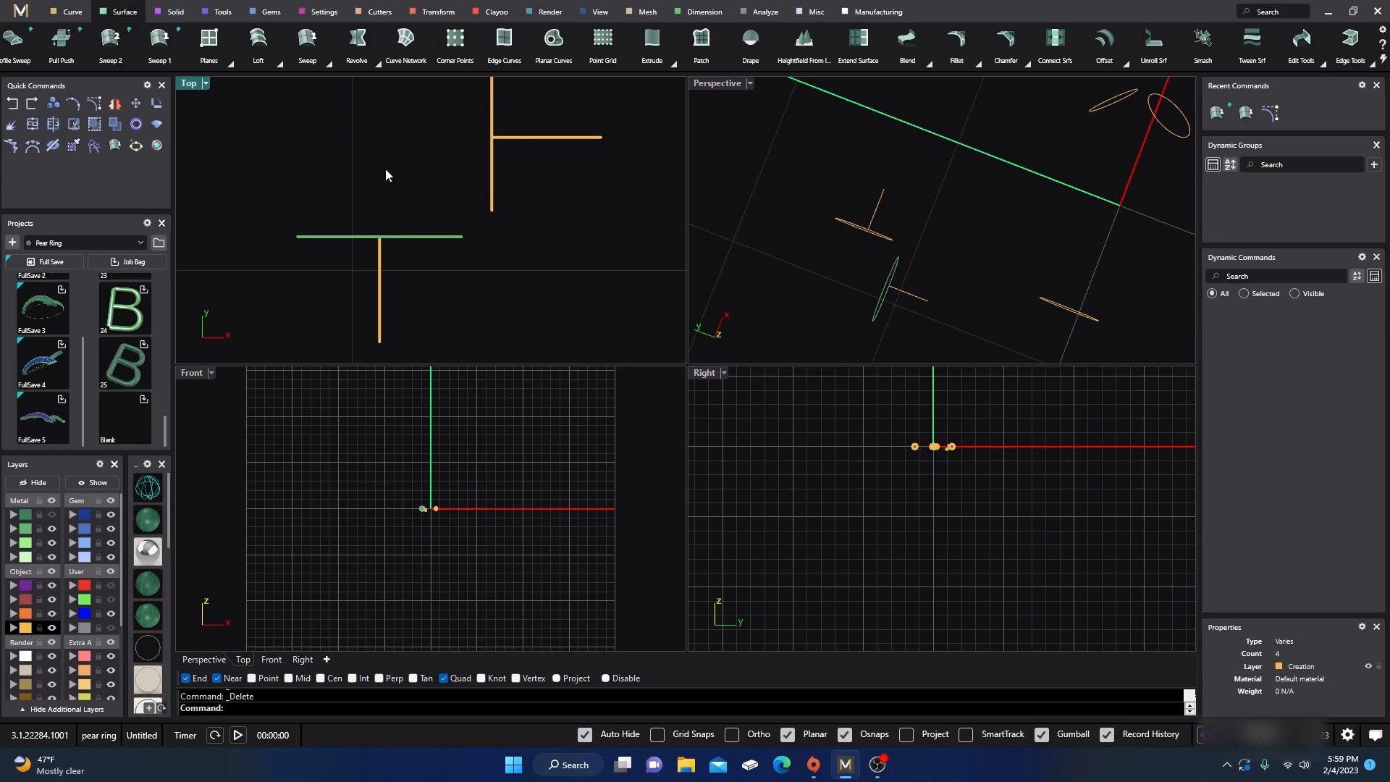
- Show the first Metal layer in an enlarged Perspective view of the upper corner and make the second Metal layer current
double_click(708, 87)
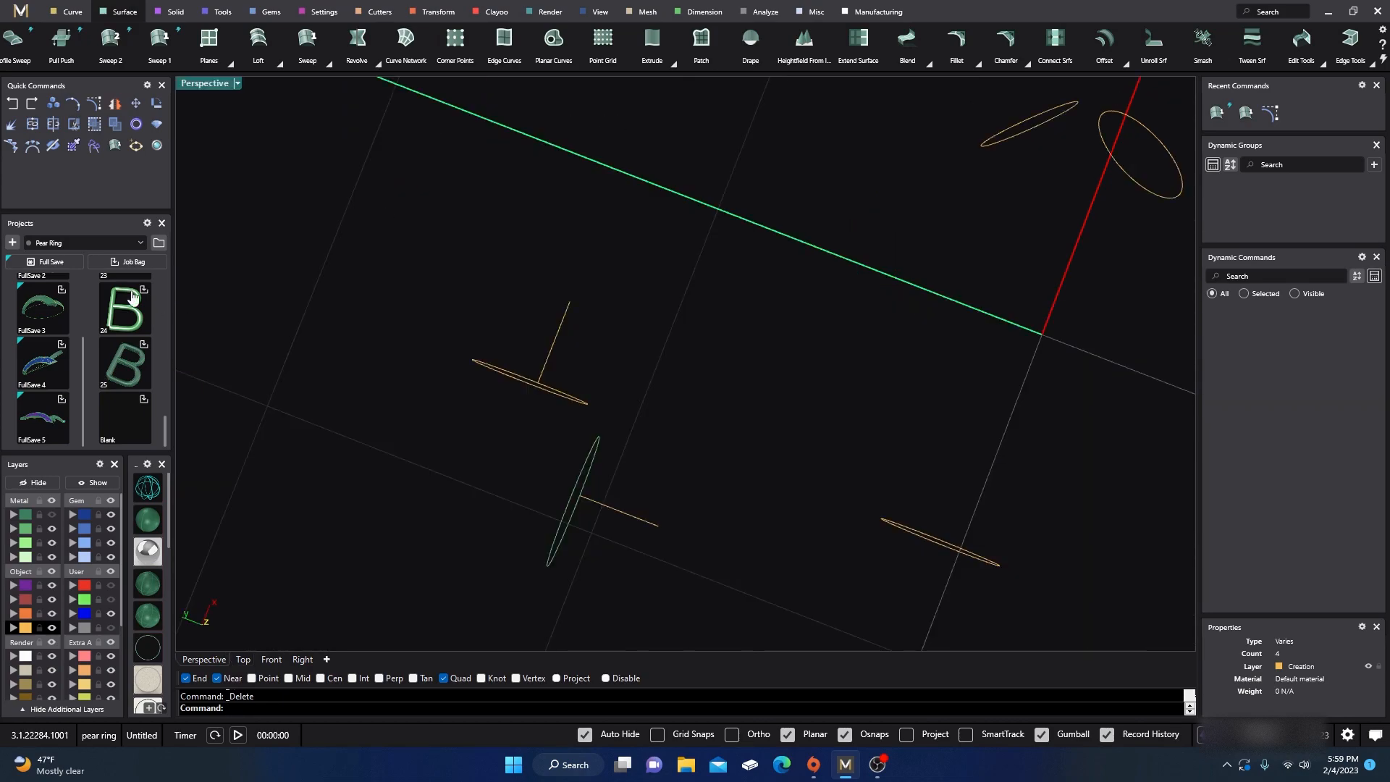
left_click(53, 515)
right_click_drag(520, 413, 581, 271)
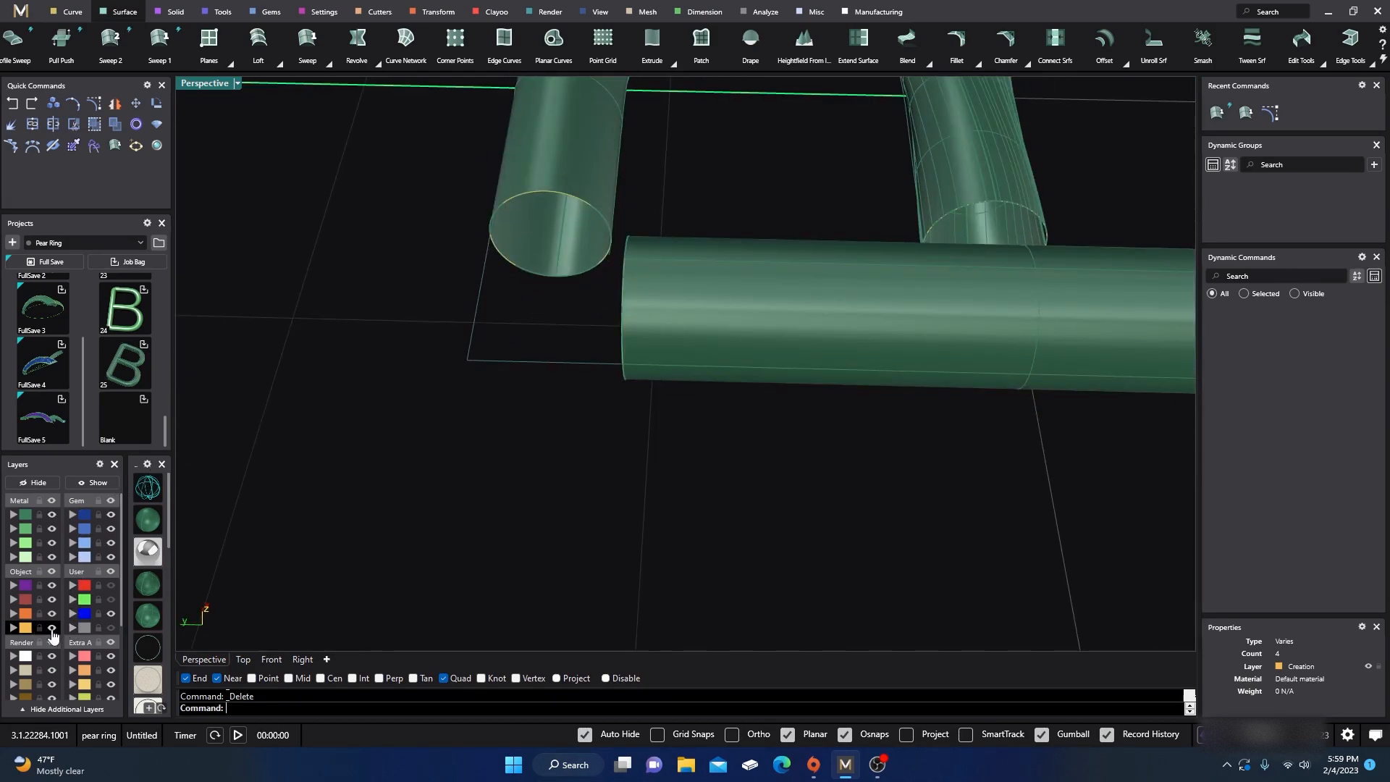
left_click(29, 531)
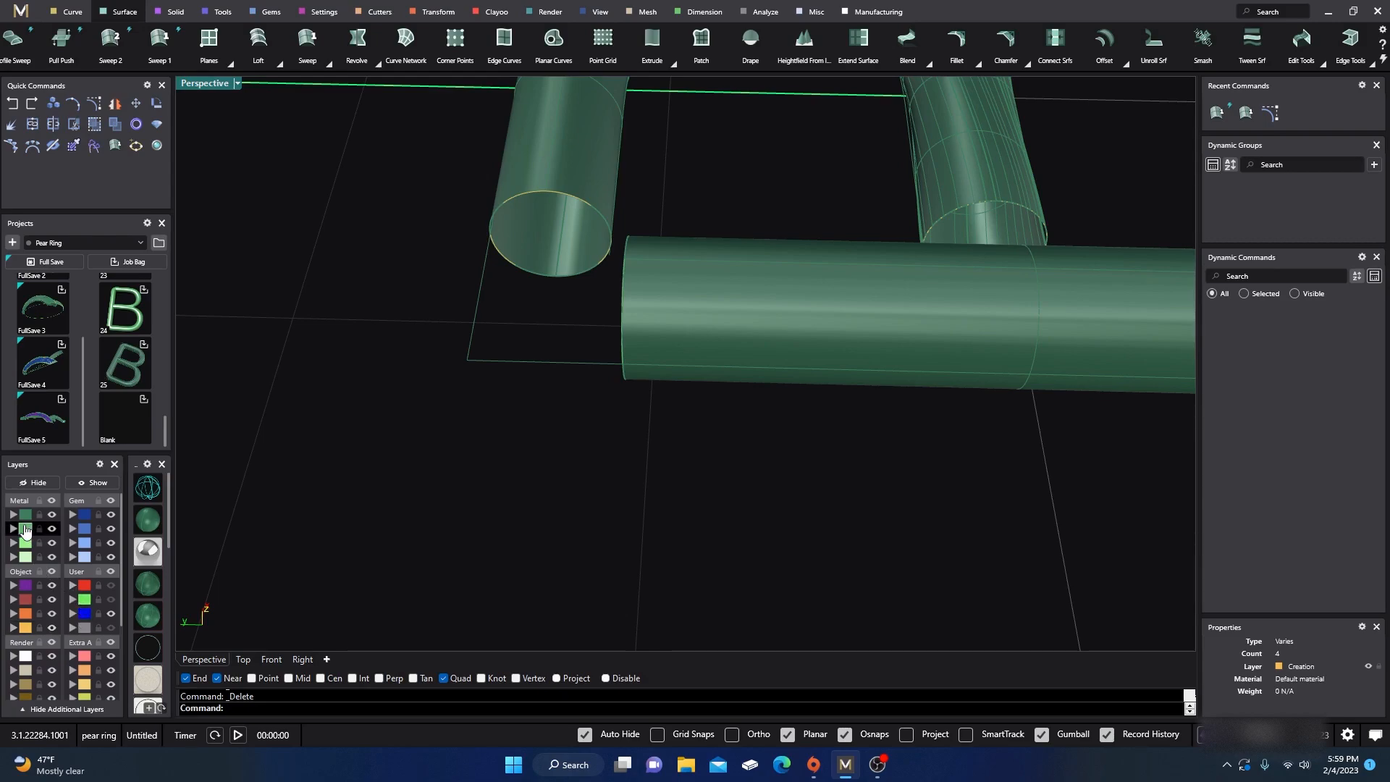
- Try a surface blend between the open ends of the stem and the upper arm, and delete the resulting corner surface
right_click_drag(518, 439, 639, 311)
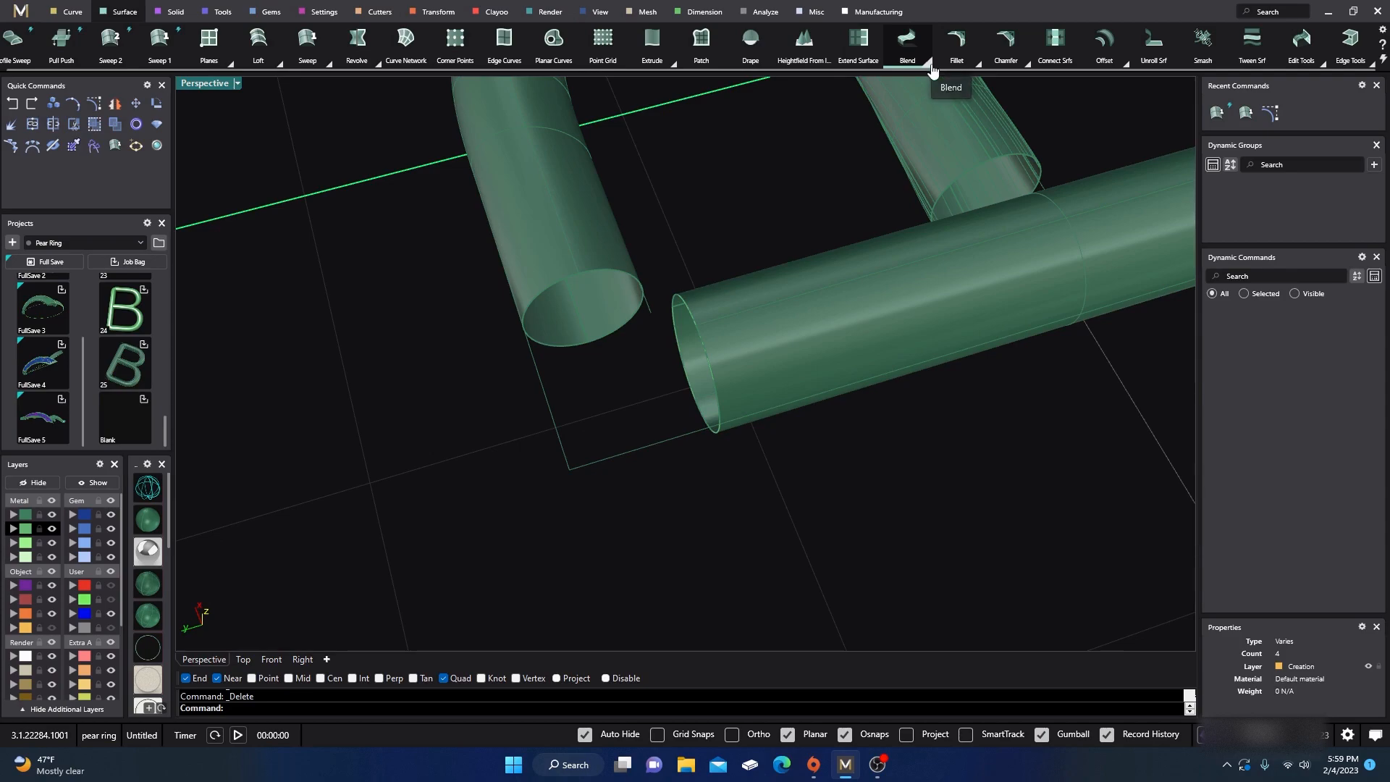
left_click(932, 67)
left_click(641, 291)
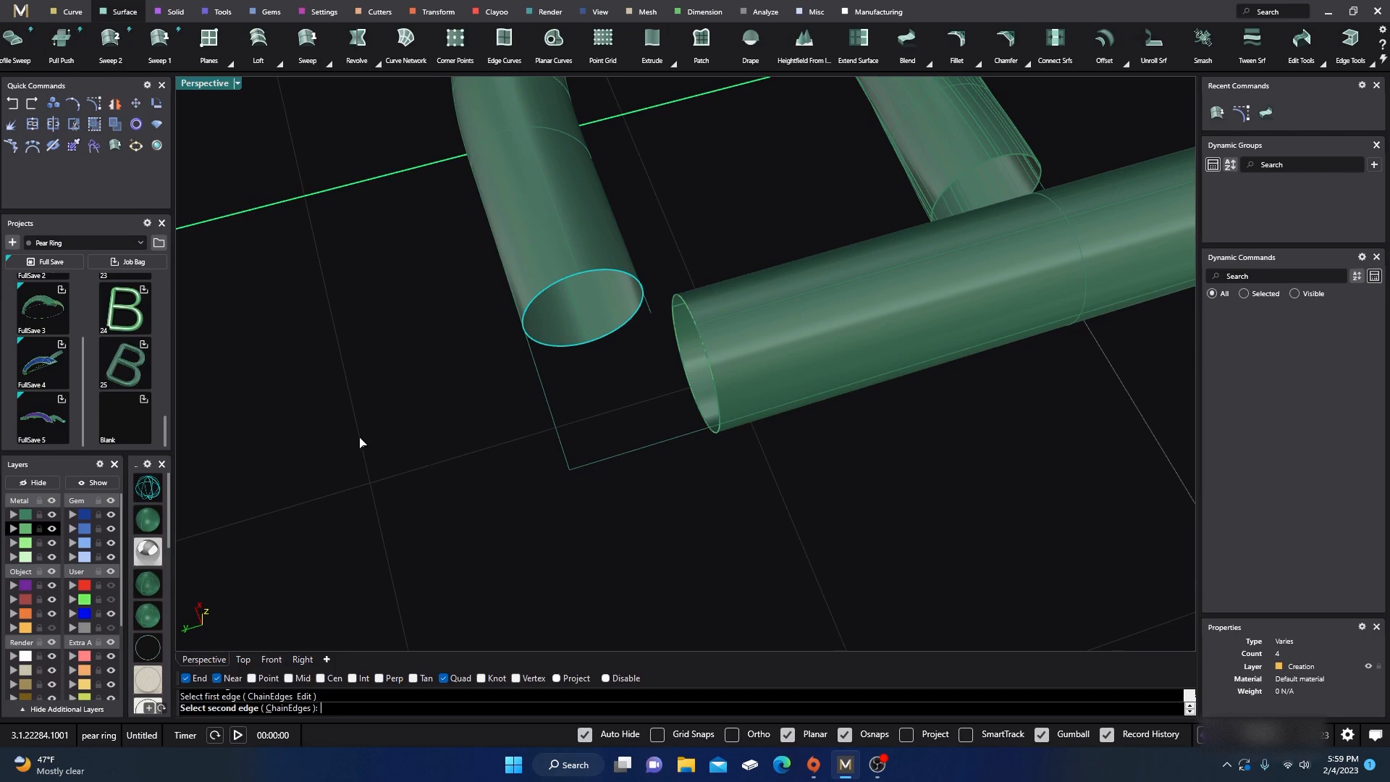
left_click(702, 338)
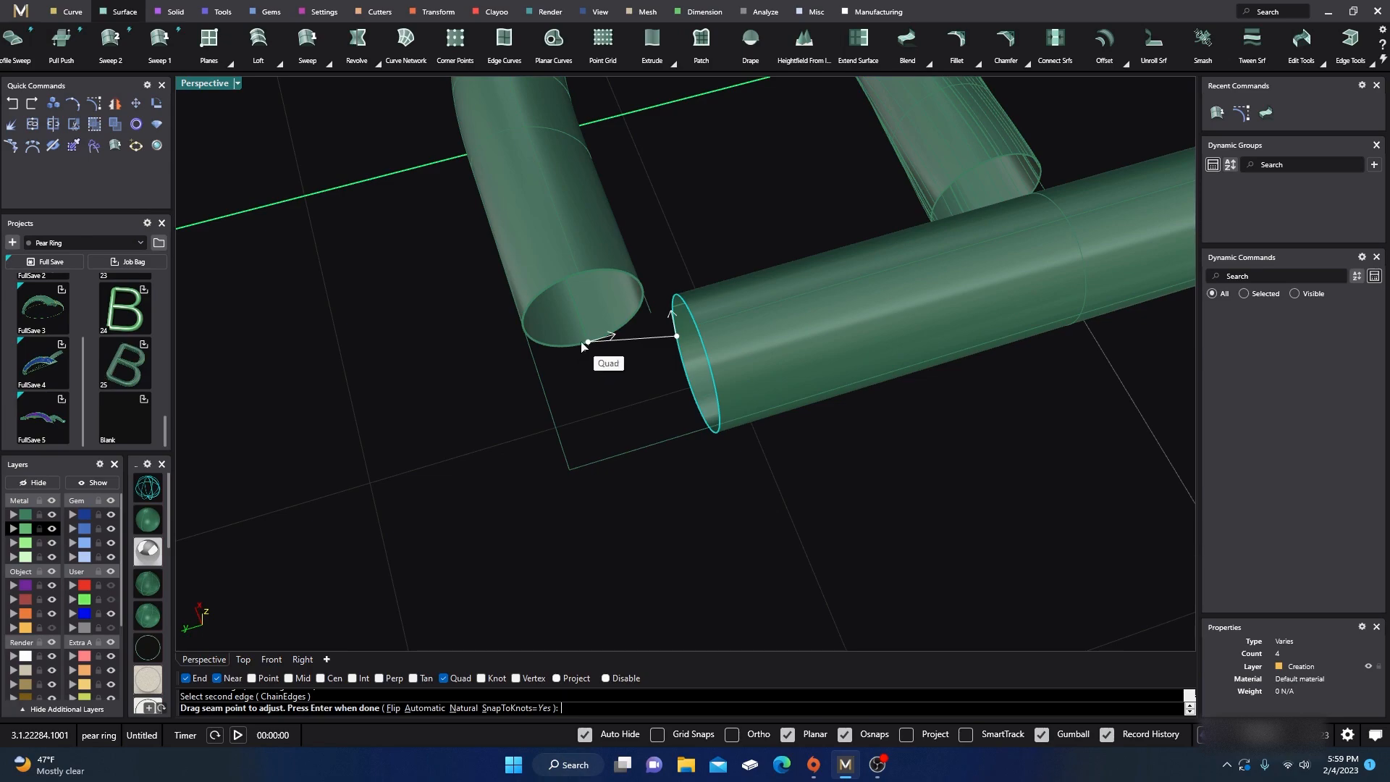
left_click_drag(590, 344, 645, 301)
right_click_drag(648, 311, 680, 359)
left_click_drag(695, 289, 695, 263)
right_click(615, 385)
right_click_drag(624, 404, 573, 433)
right_click(574, 433)
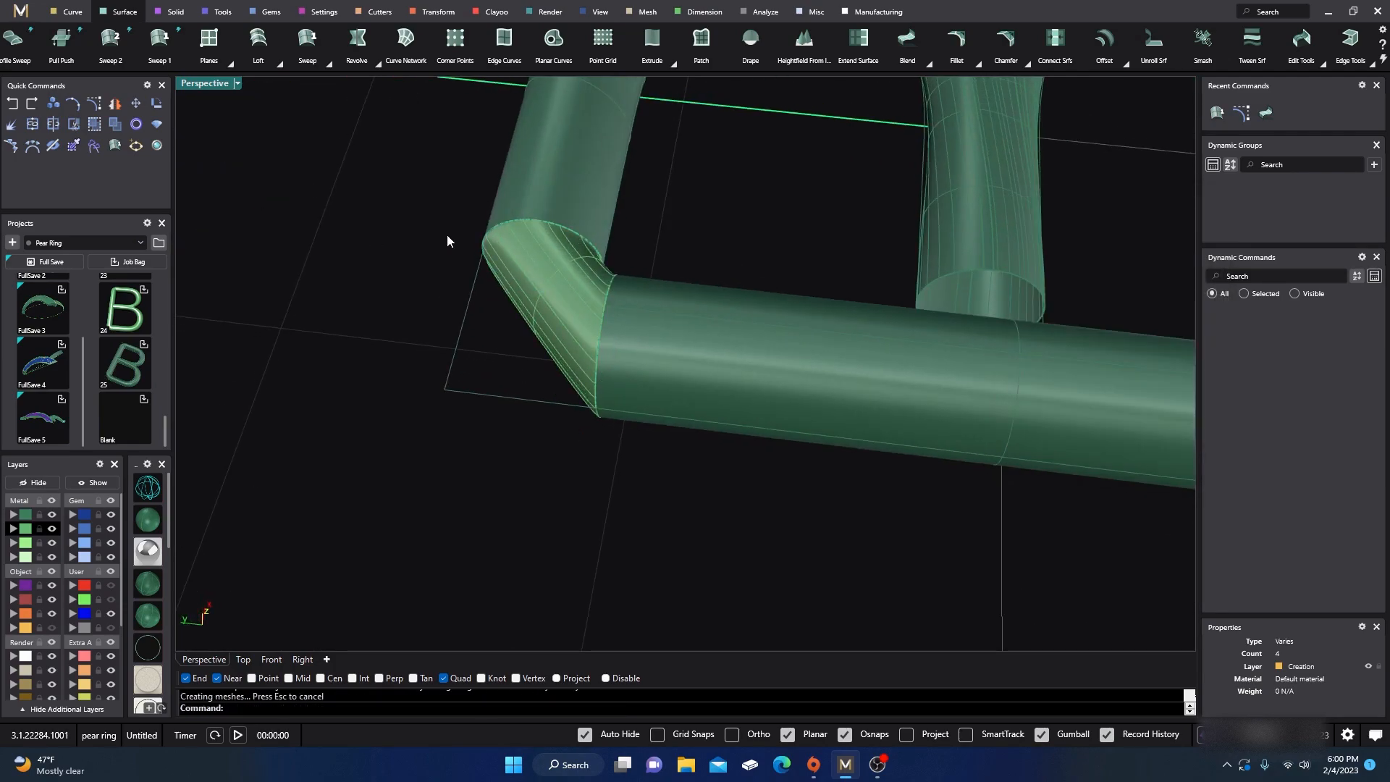
left_click(563, 288)
key("Delete")
- Hide the closed profile curve at the stem's open end
right_click_drag(507, 357, 598, 471)
left_click(638, 405)
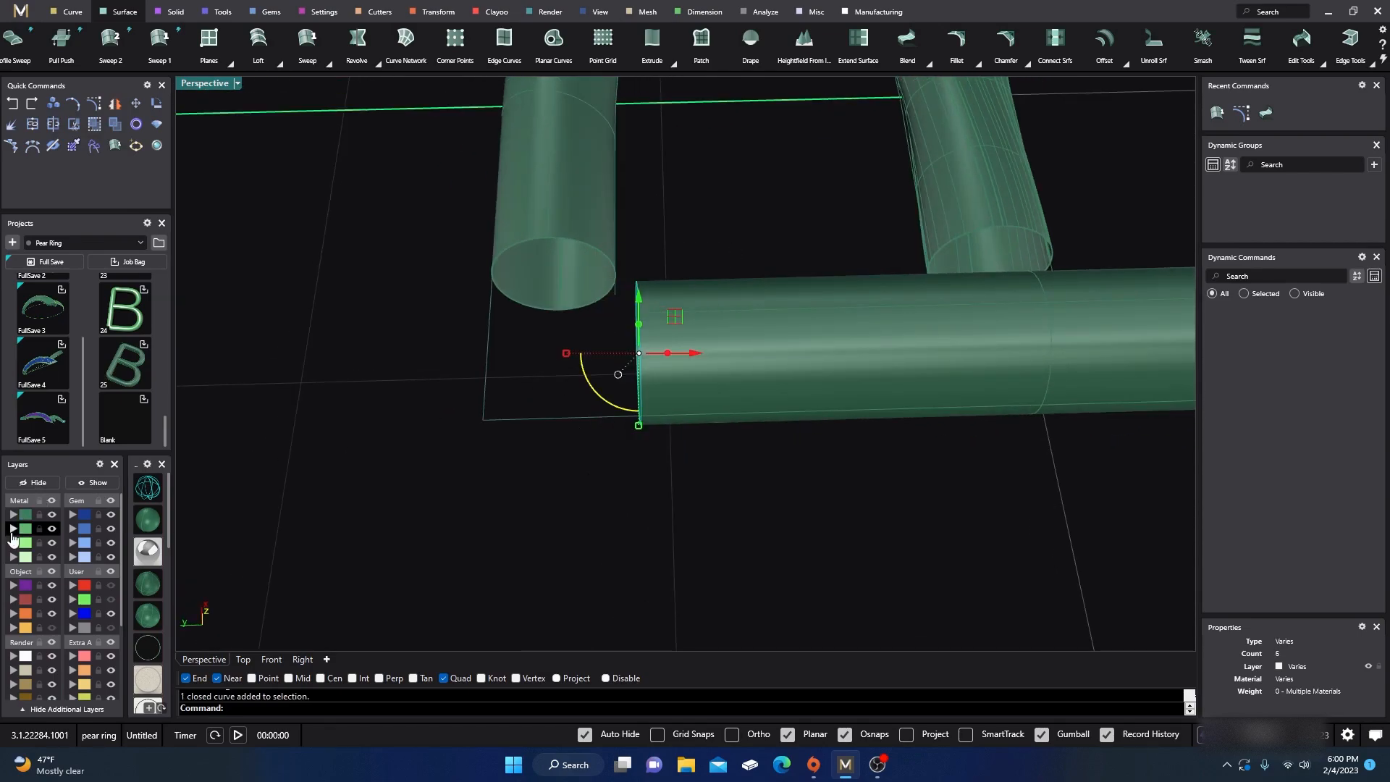
left_click(38, 485)
right_click_drag(383, 446, 474, 453)
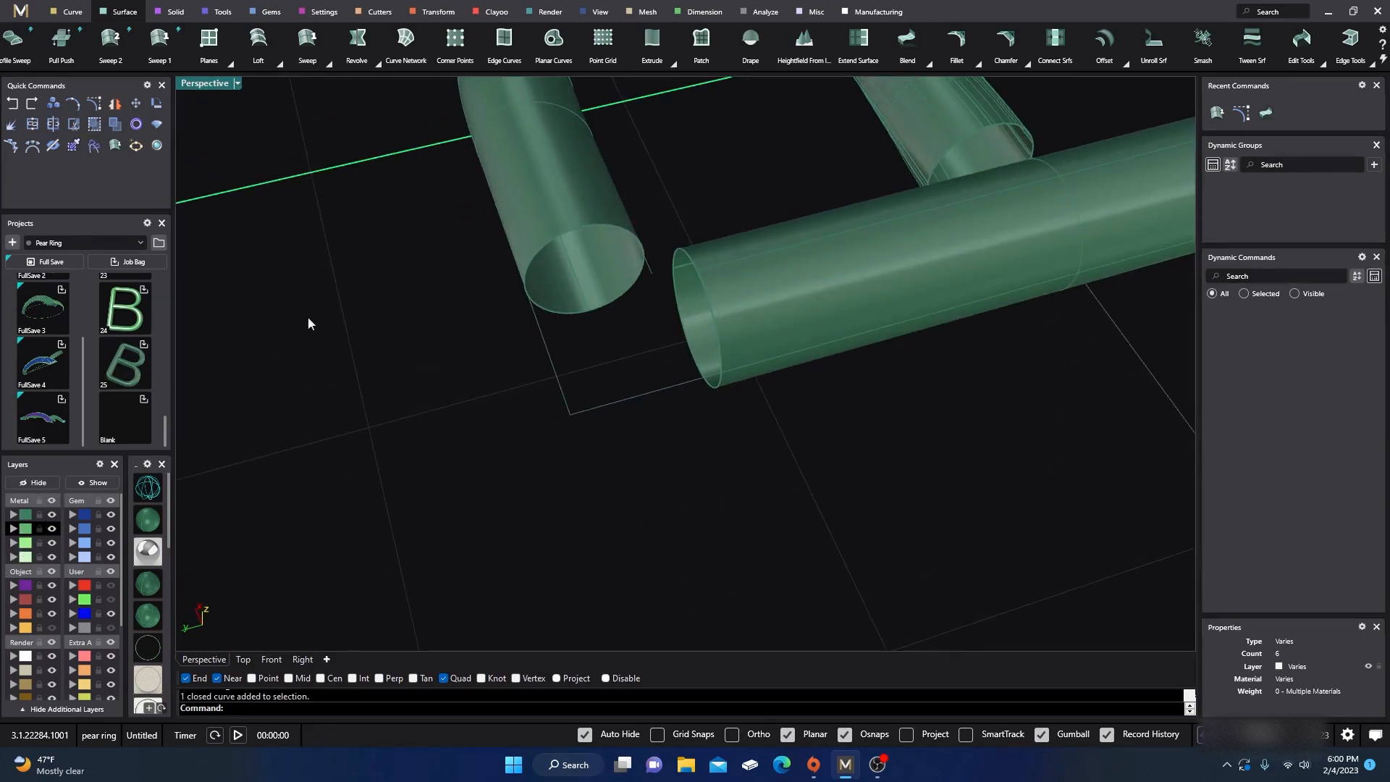
- In the four-viewport layout, start a surface blend between the upper arm's and stem's open edges, aligning the seam at the inner corner
double_click(204, 86)
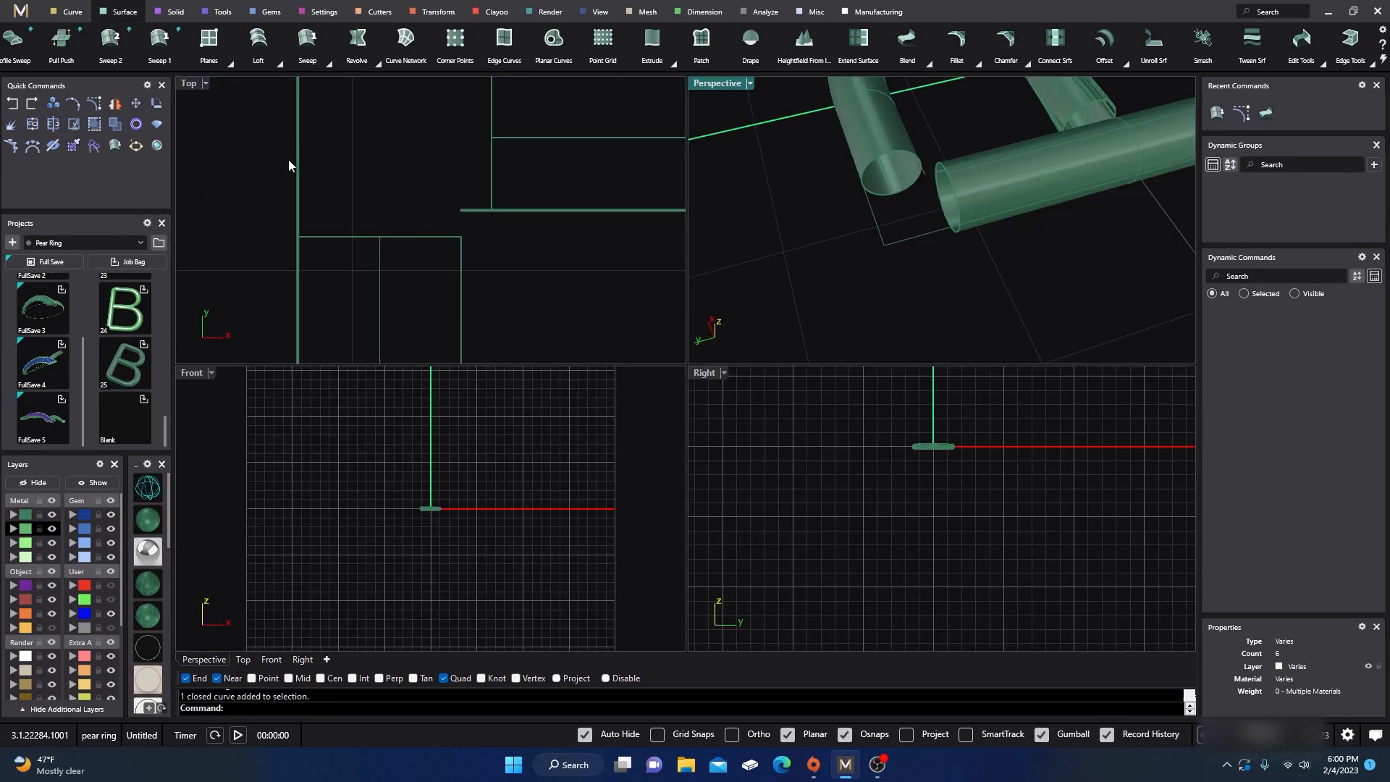
scroll(335, 270, "down", 5)
scroll(380, 239, "up", 4)
scroll(380, 232, "up", 1)
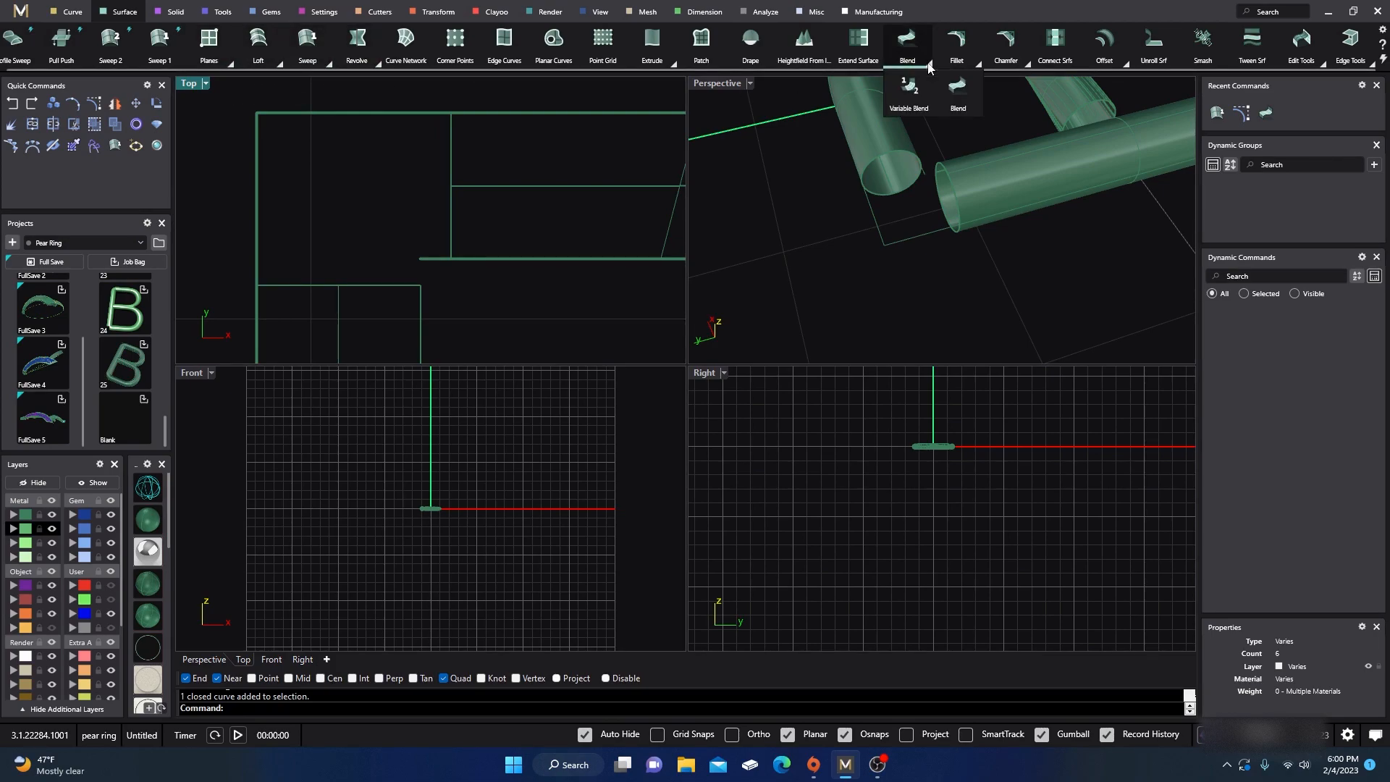
left_click(896, 194)
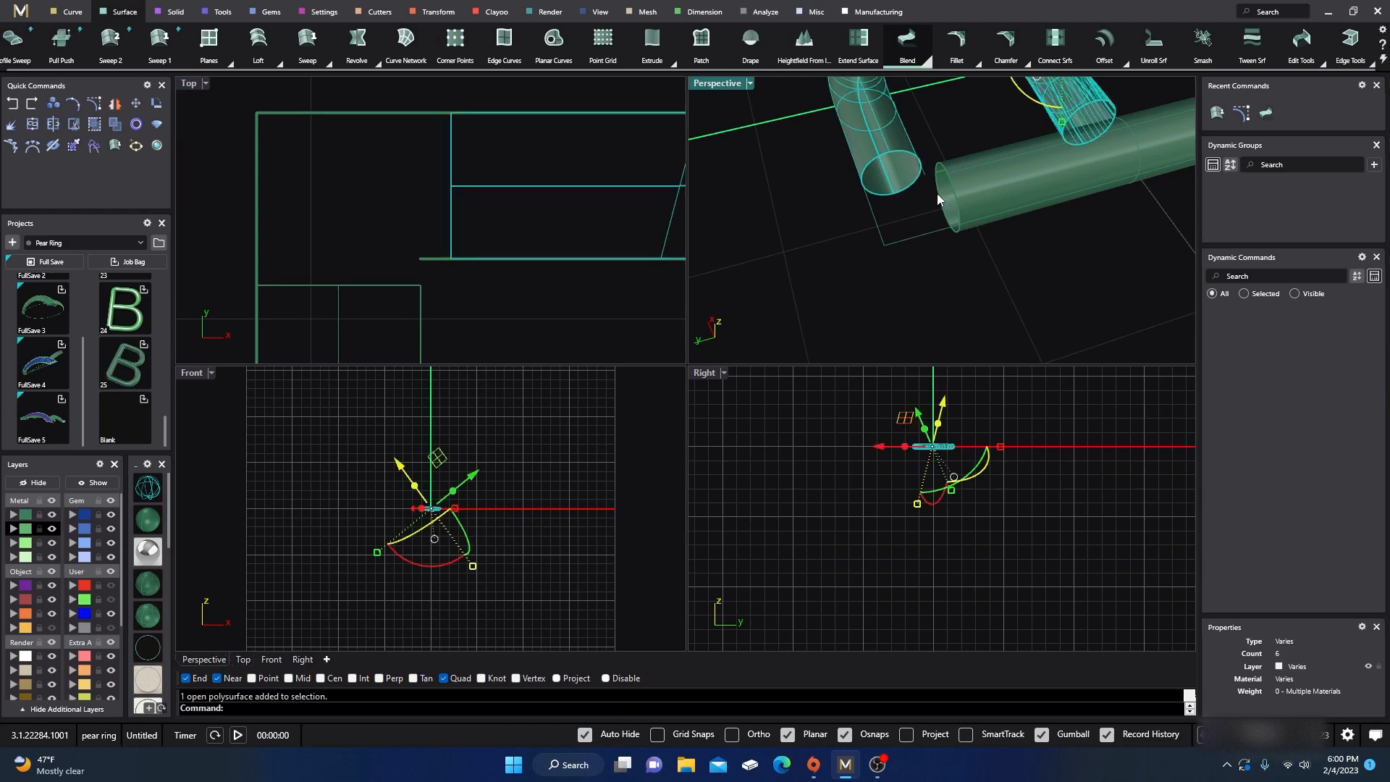
key("Escape")
key("Return")
scroll(905, 168, "up", 2)
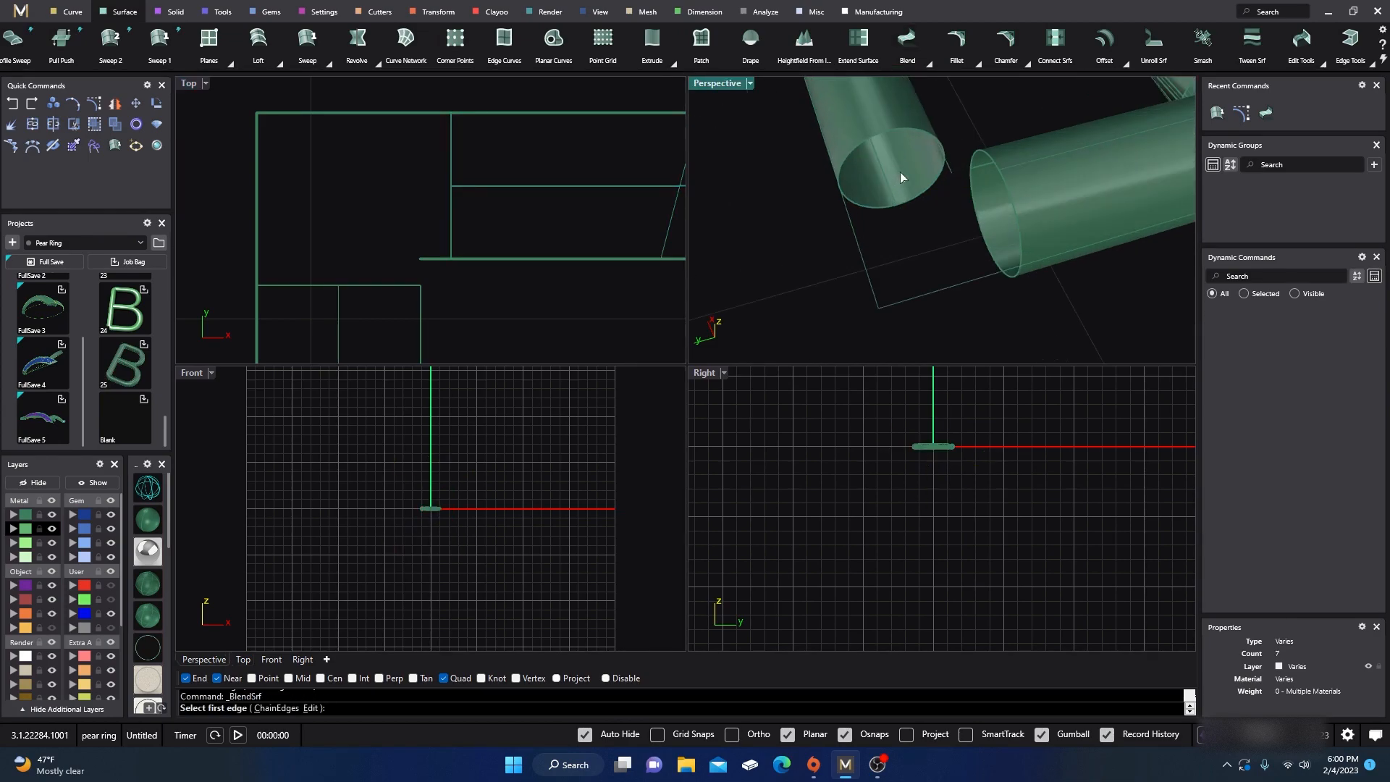
left_click(935, 141)
left_click(979, 155)
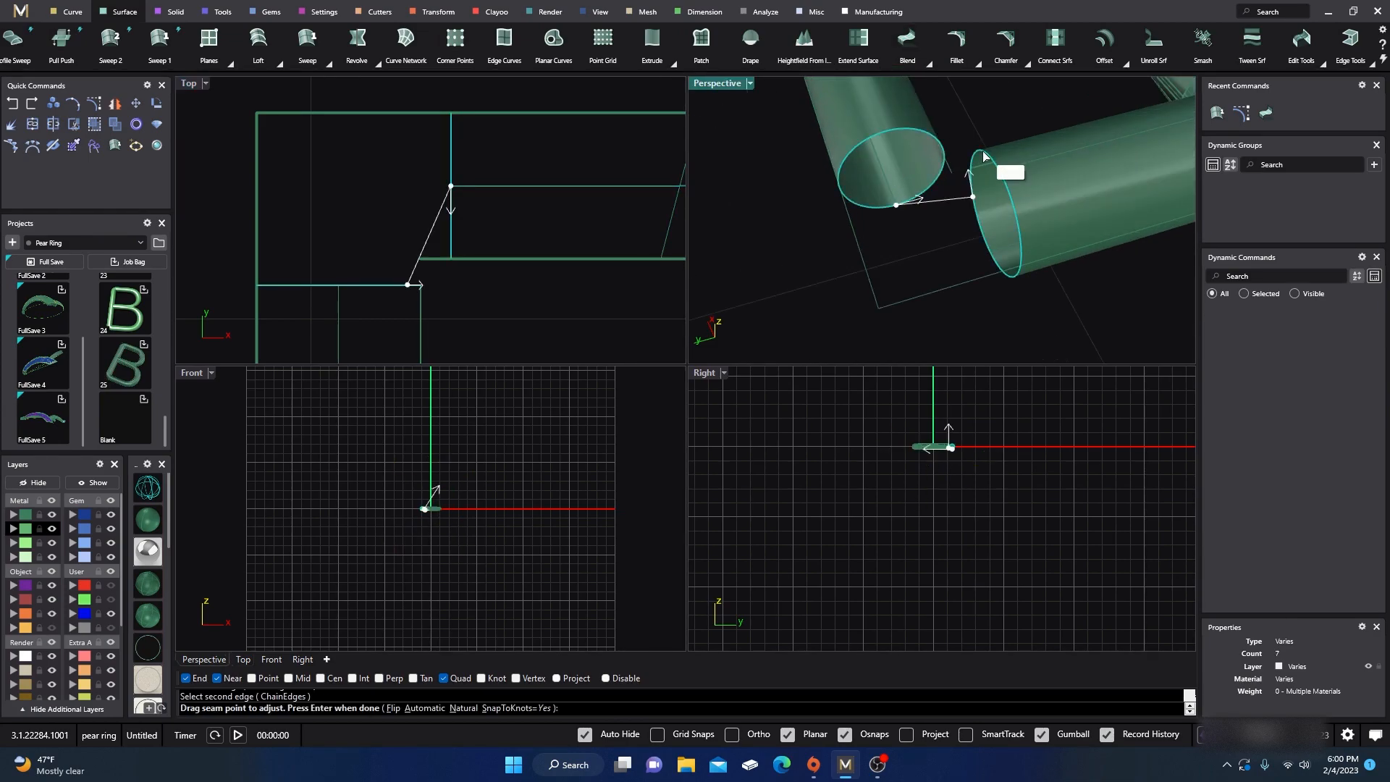
left_click_drag(897, 205, 967, 176)
key("Return")
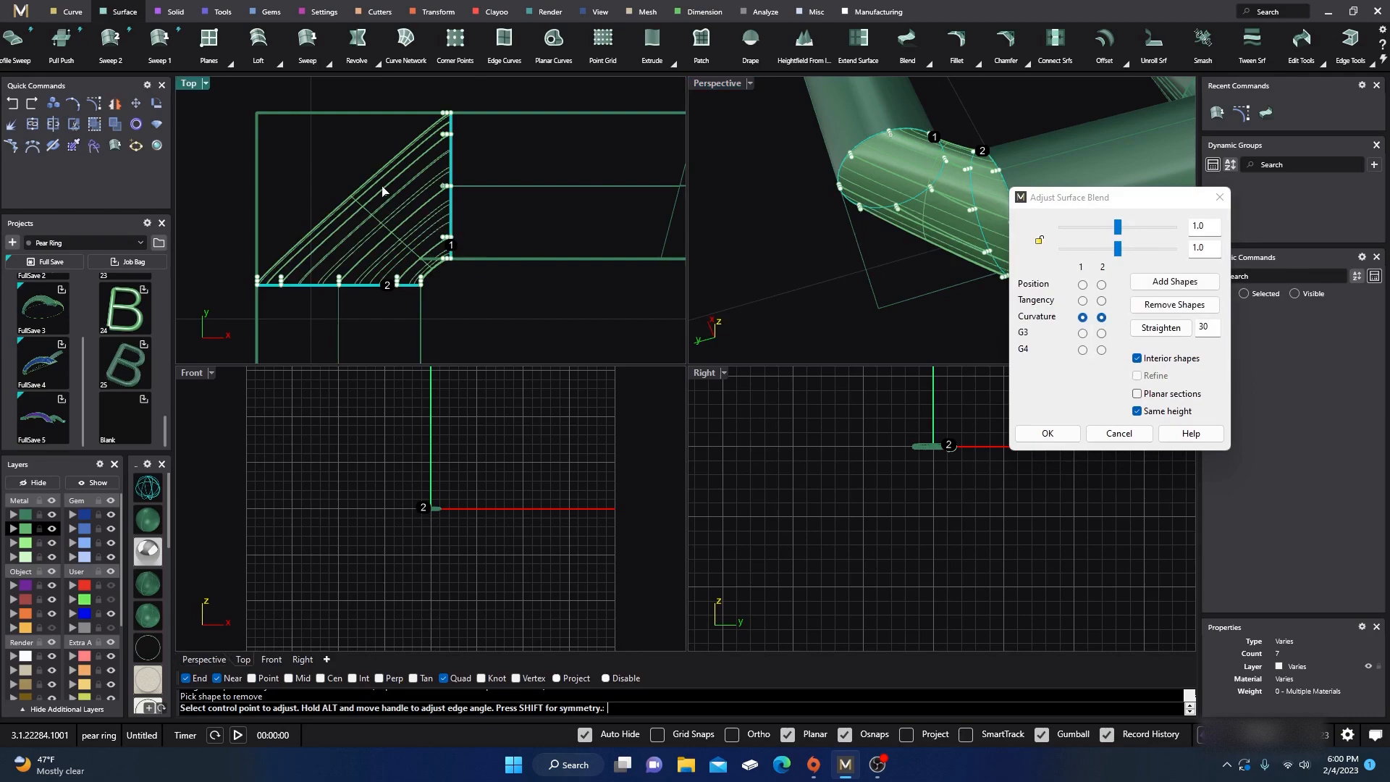
- Lock the two blend factors together at 4.0 and stretch the stem-side shape handles toward the outer corner in the Top view
left_click(1041, 242)
left_click_drag(1117, 248, 1174, 249)
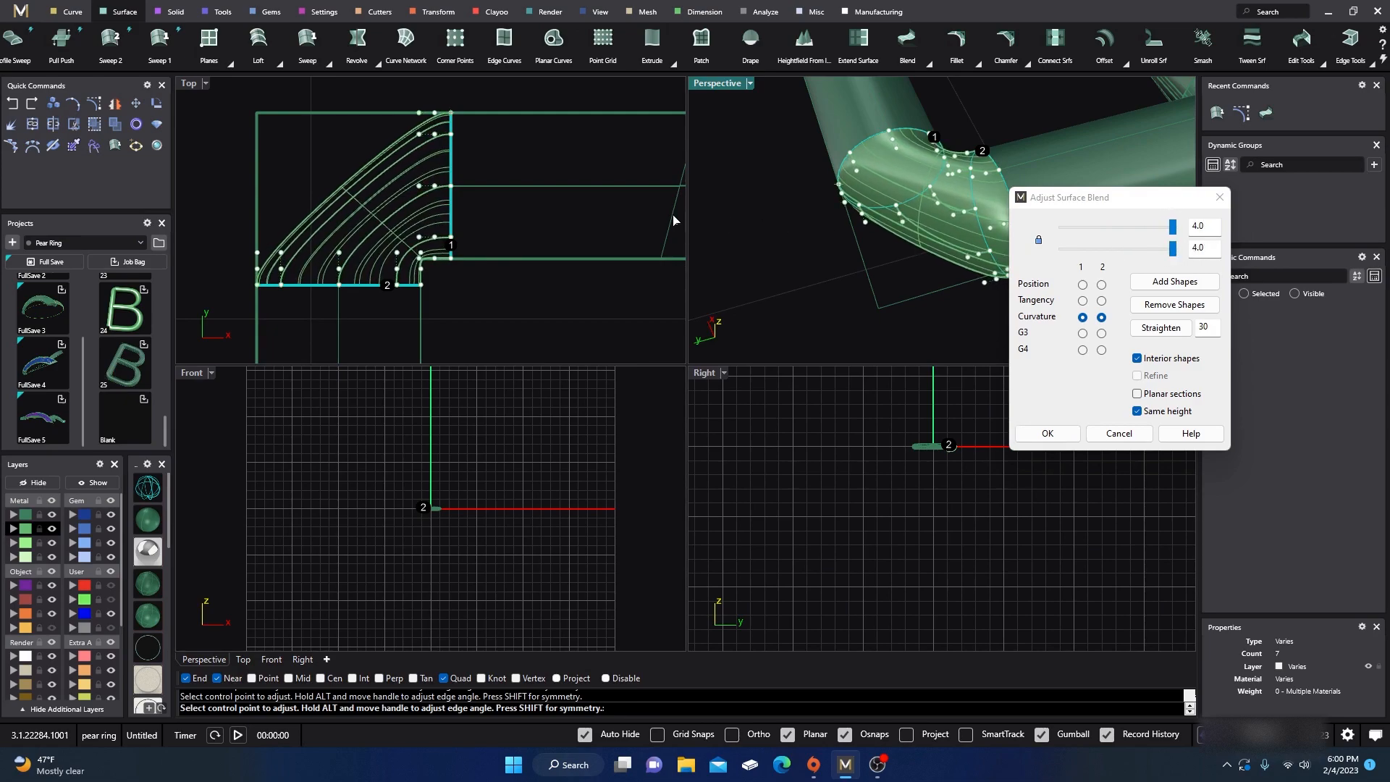
left_click(257, 253)
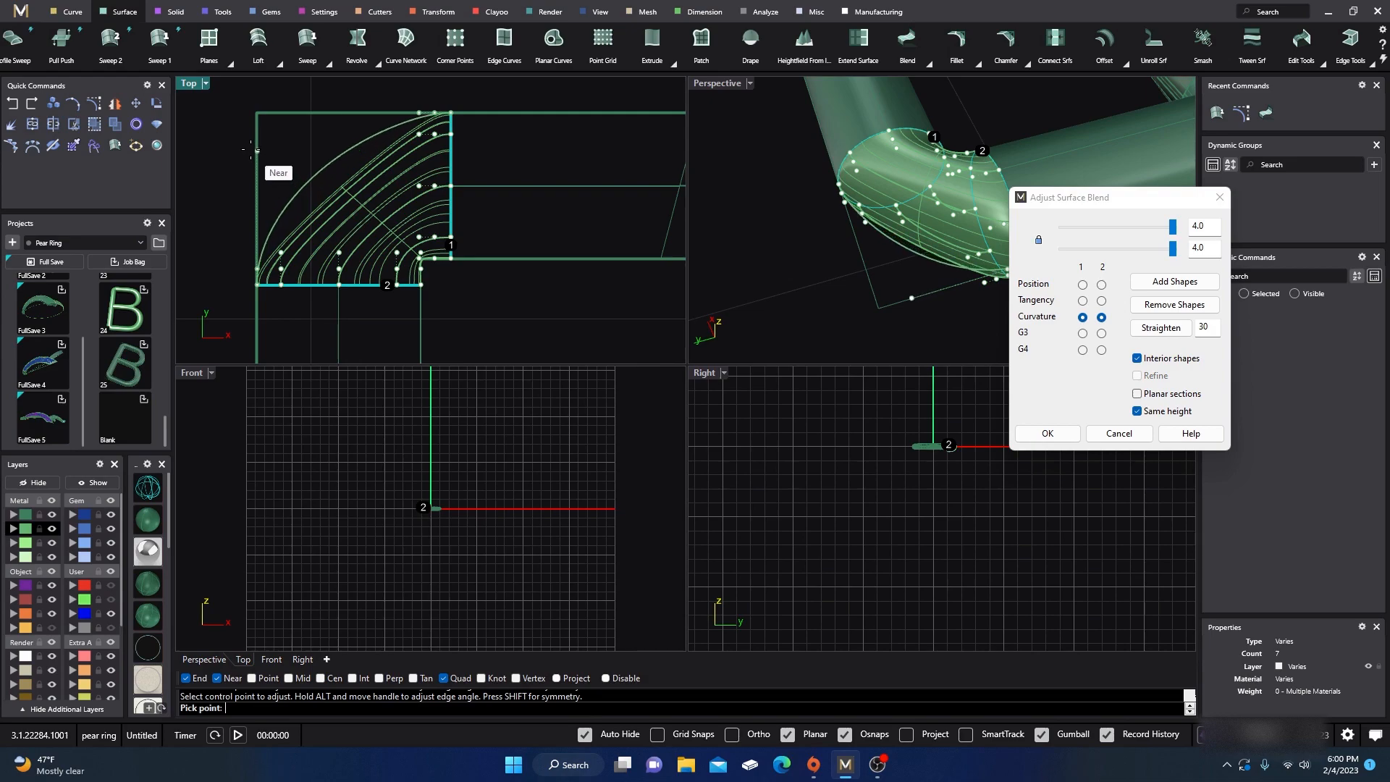
left_click(257, 116)
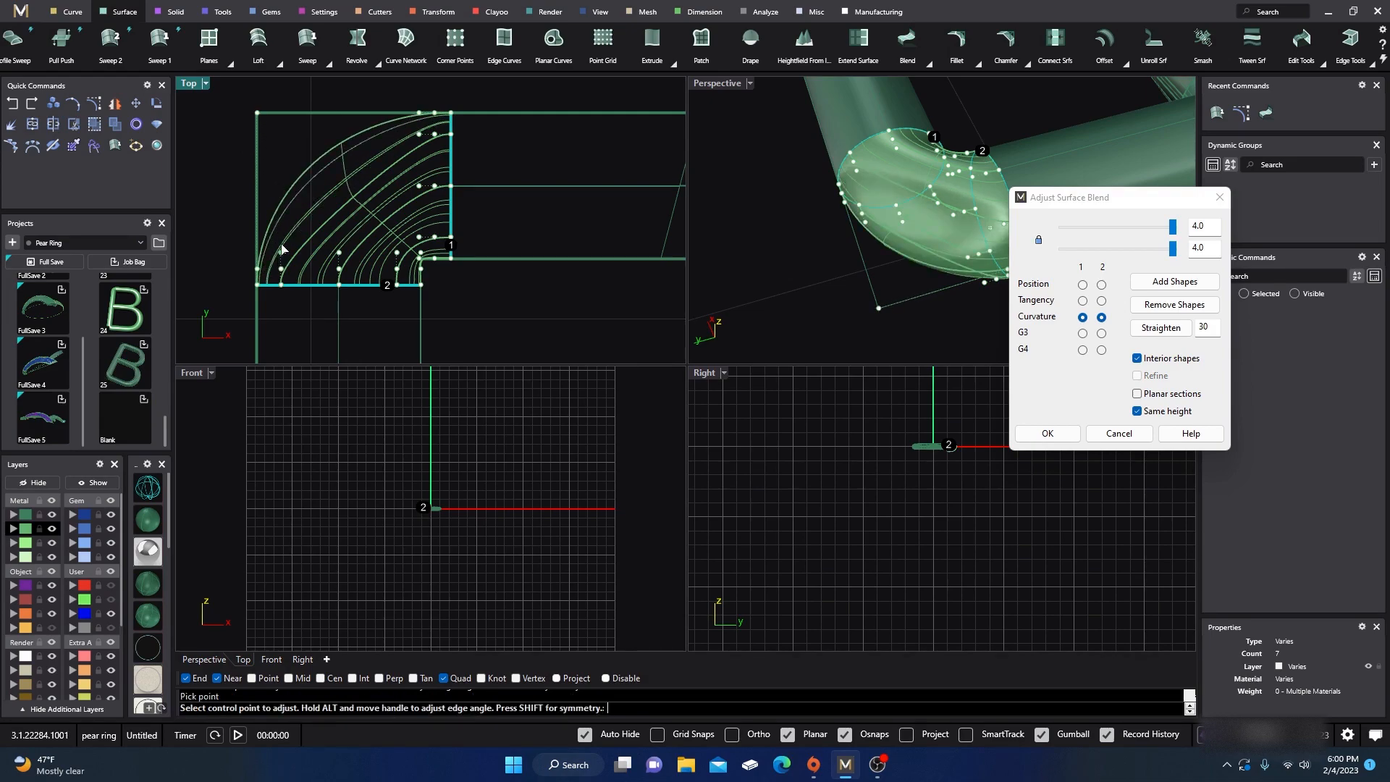
left_click(282, 255)
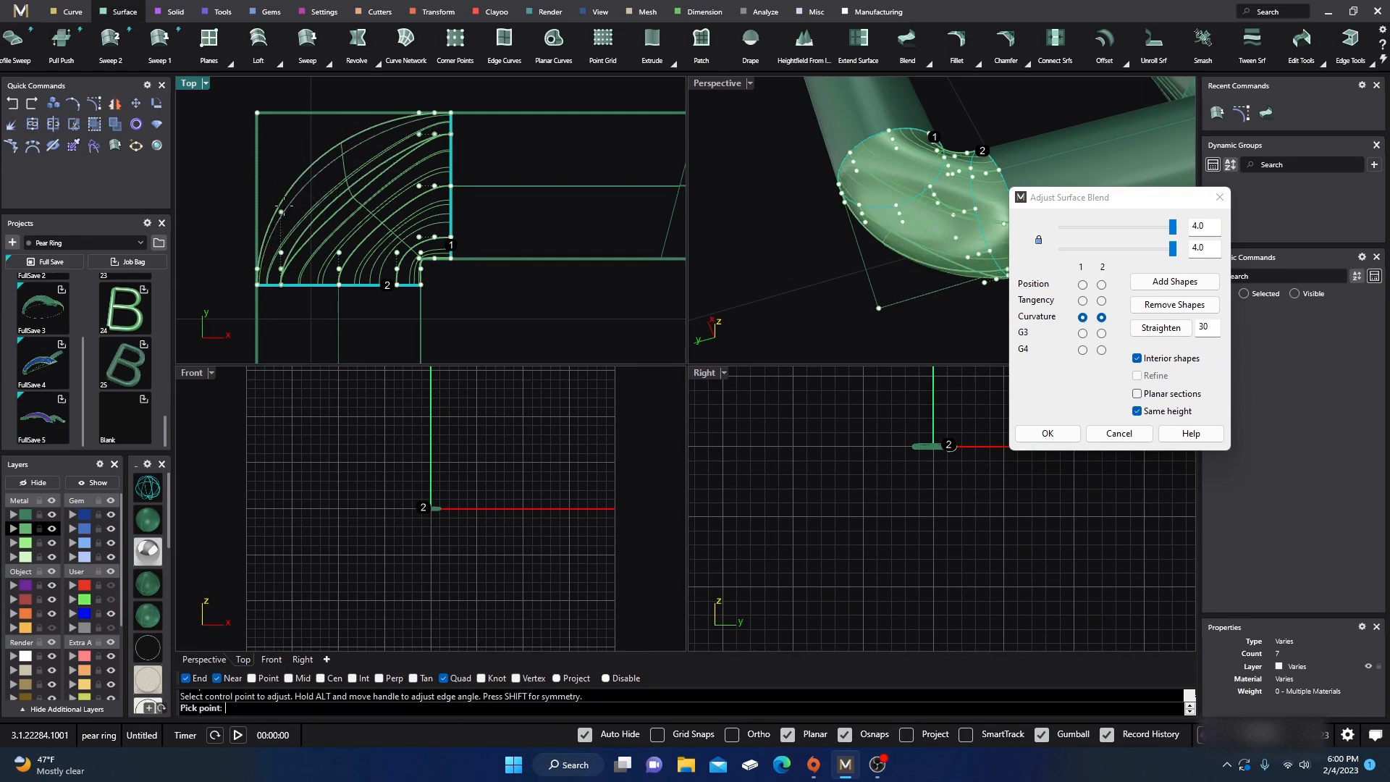
left_click(307, 143)
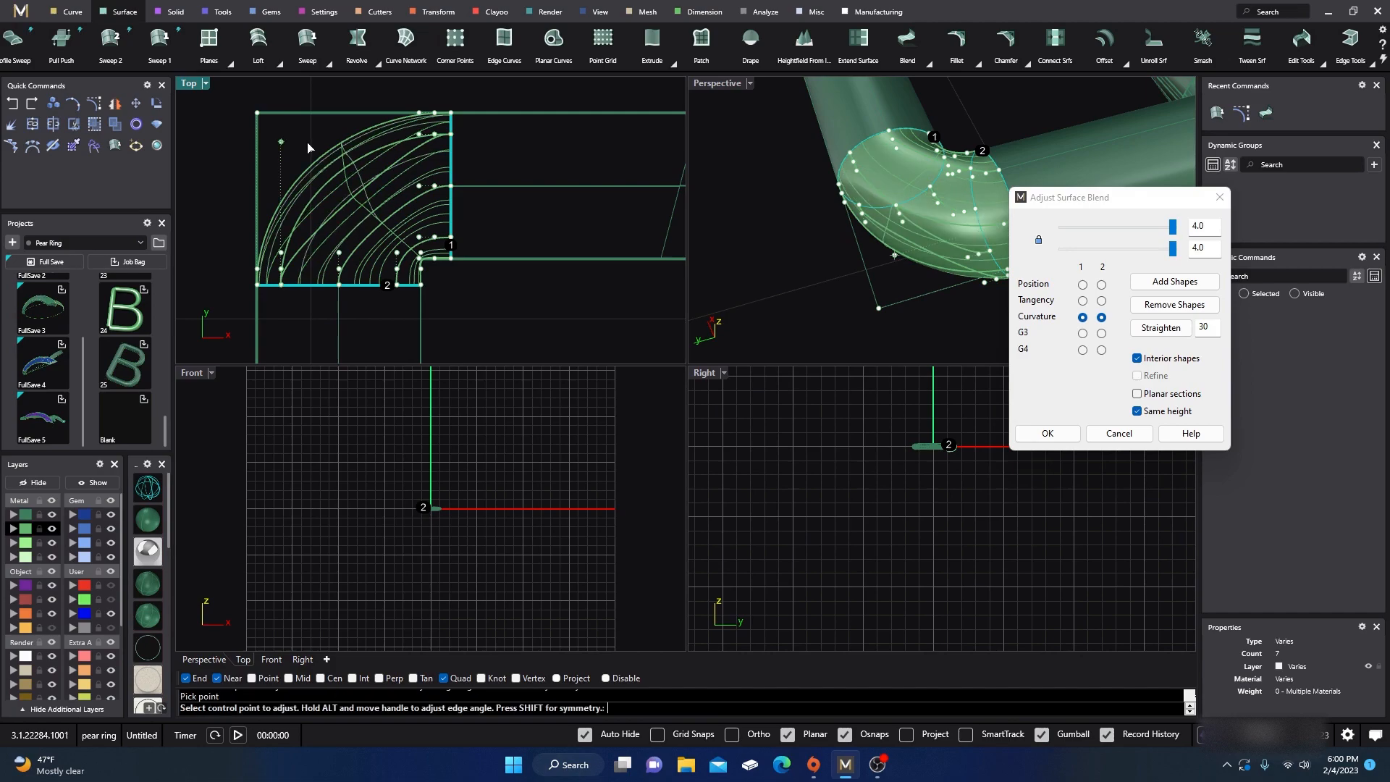
left_click(337, 255)
left_click(355, 192)
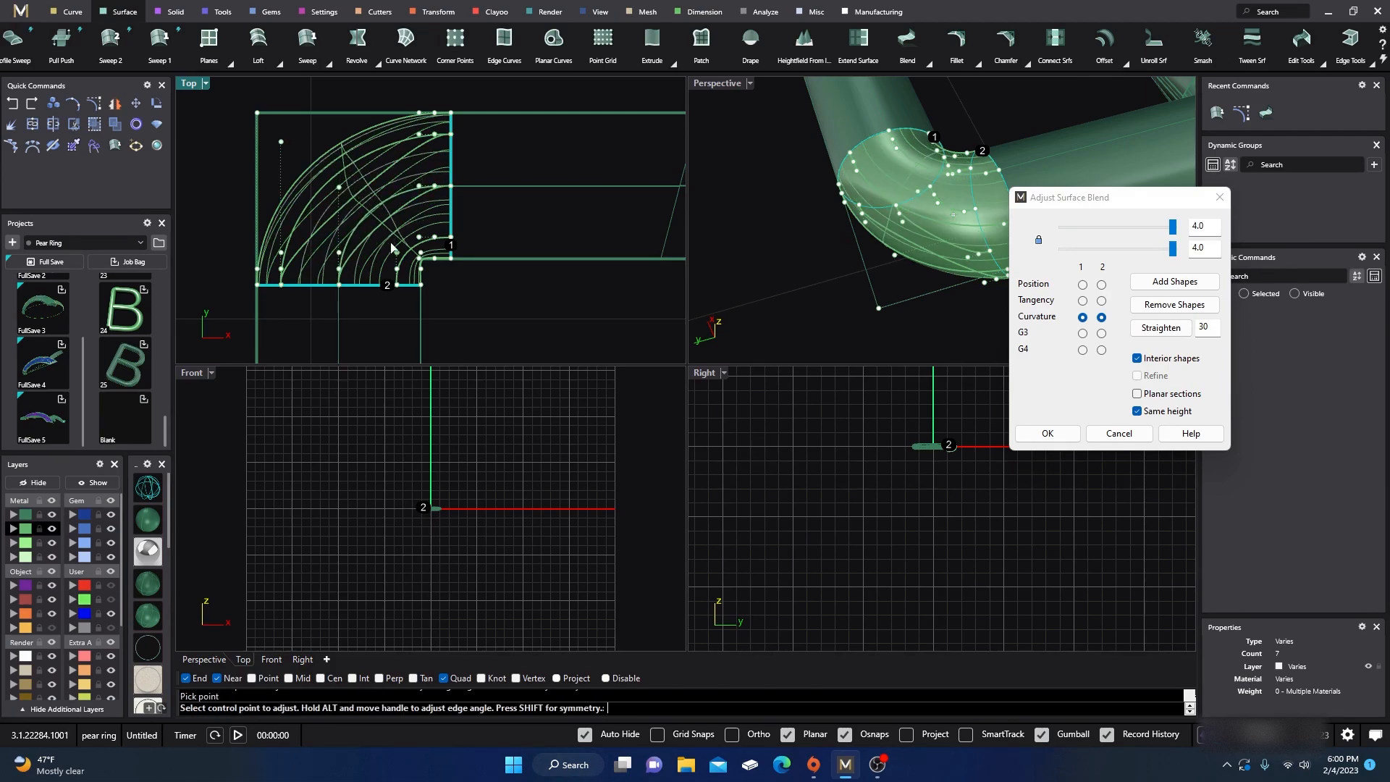
- Stretch the arm-side shape handles of the blend toward the outer corner to round out the bend in the Top view
left_click(420, 185)
left_click(389, 186)
left_click(418, 135)
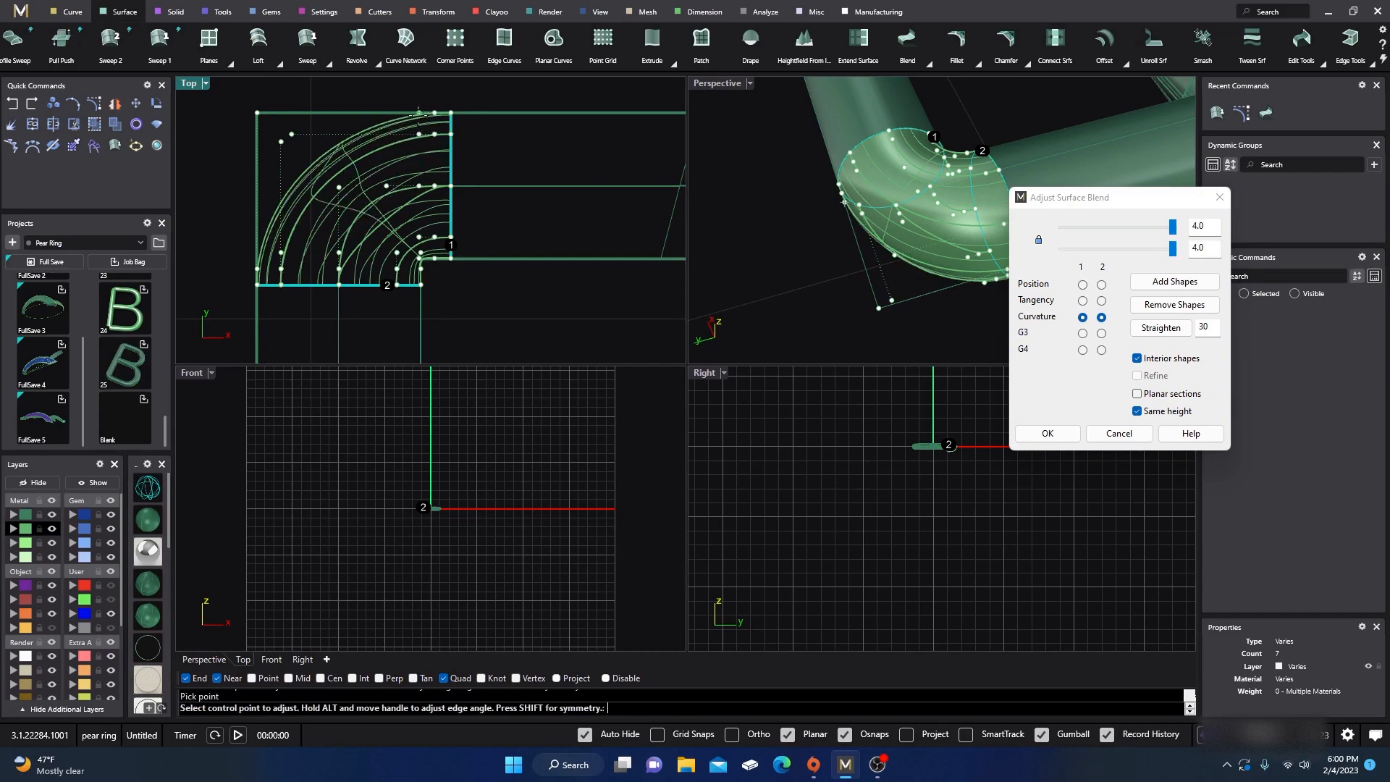
left_click(262, 112)
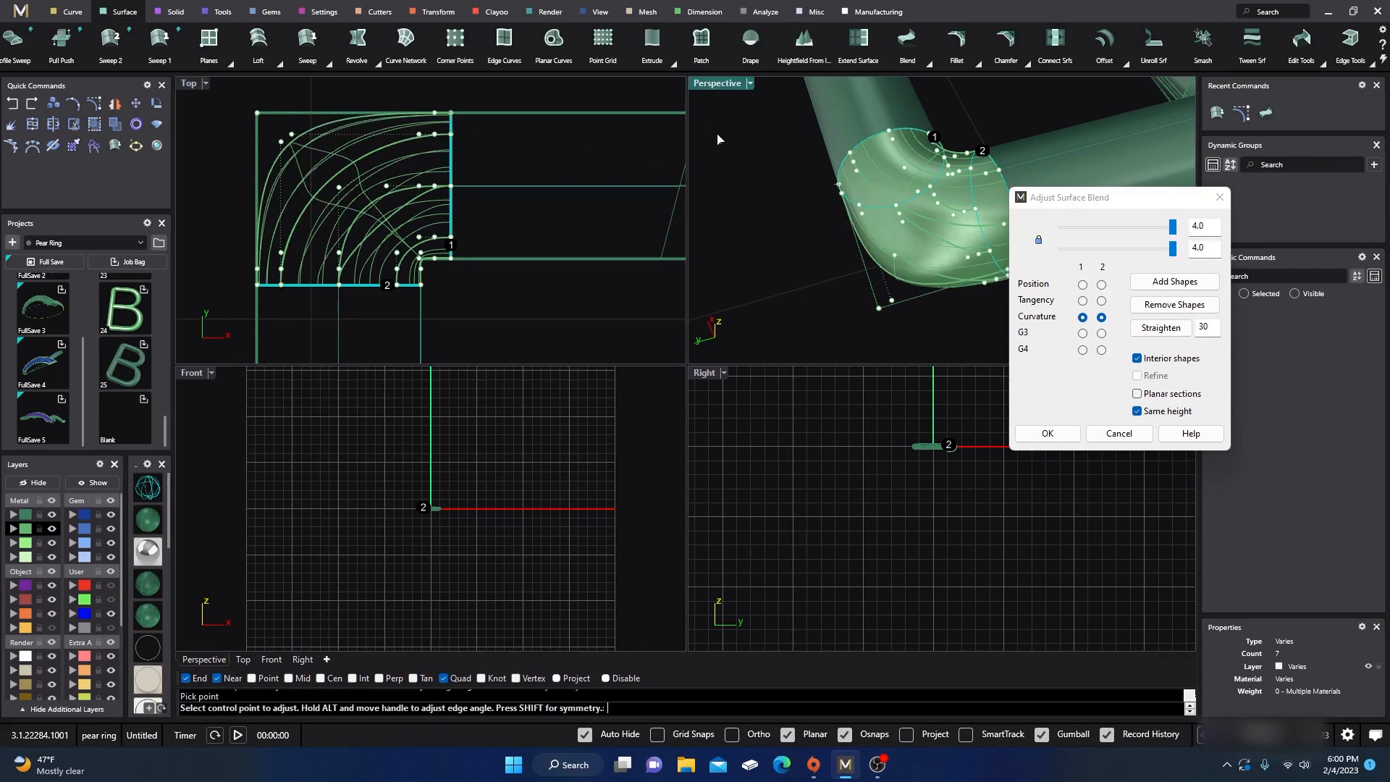
- Adjust the blend's shape handles along the underside of the corner in an enlarged Perspective view
double_click(717, 83)
scroll(572, 370, "up", 8)
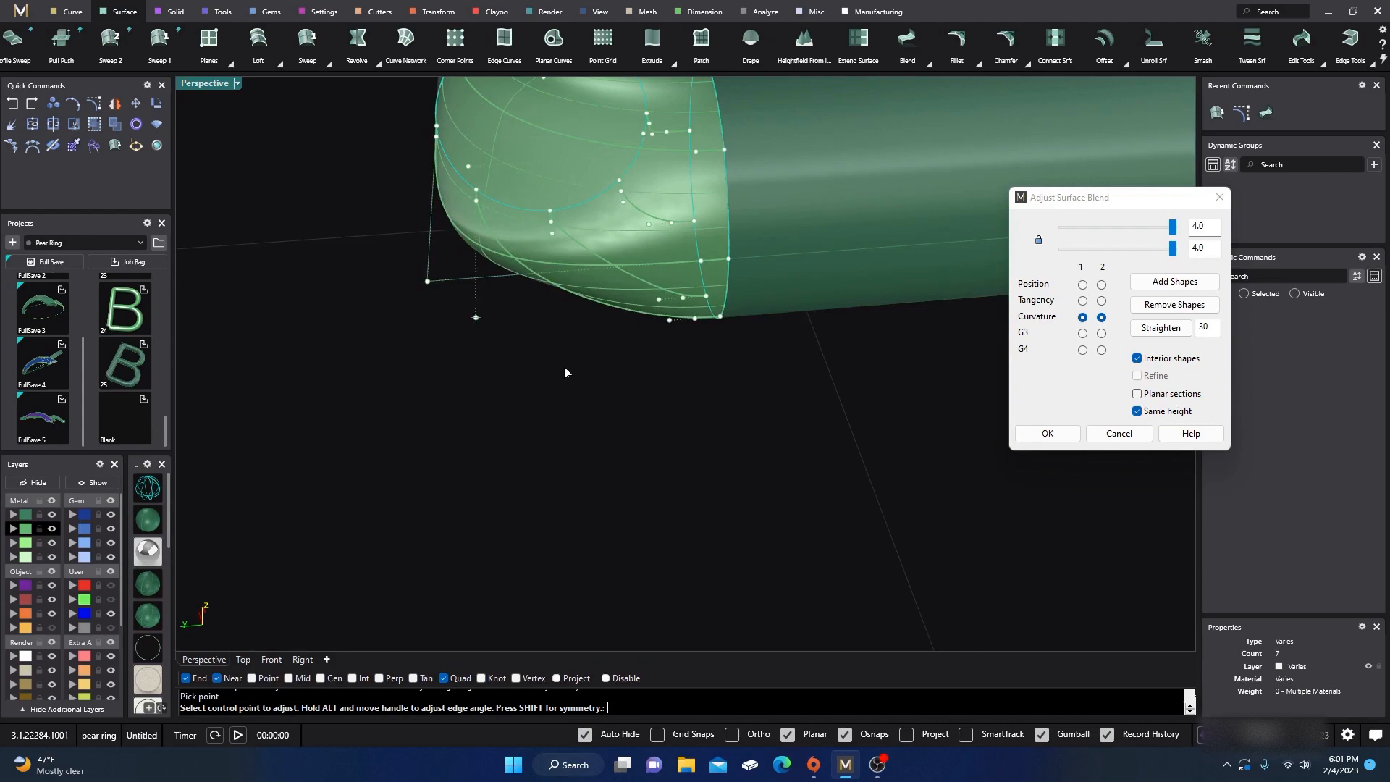
scroll(584, 371, "down", 5)
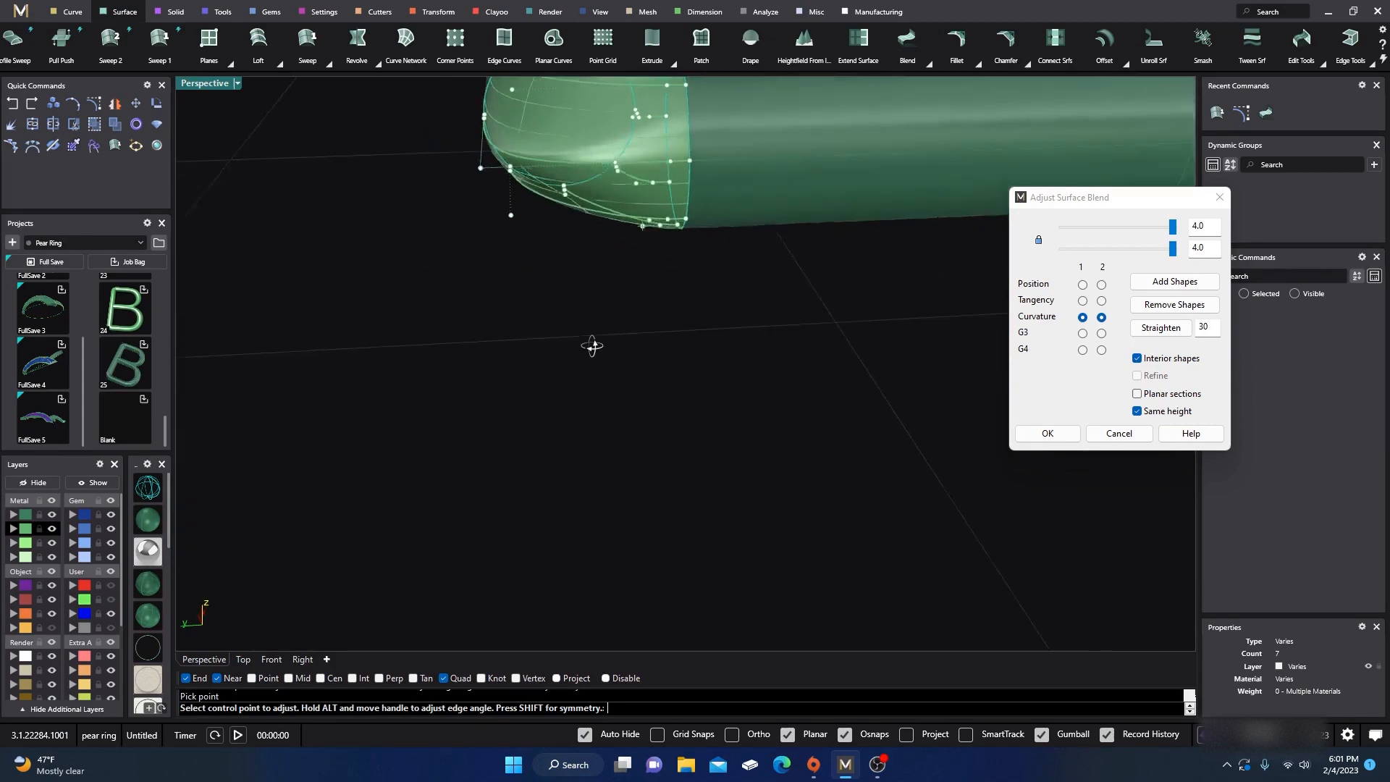
left_click(629, 186)
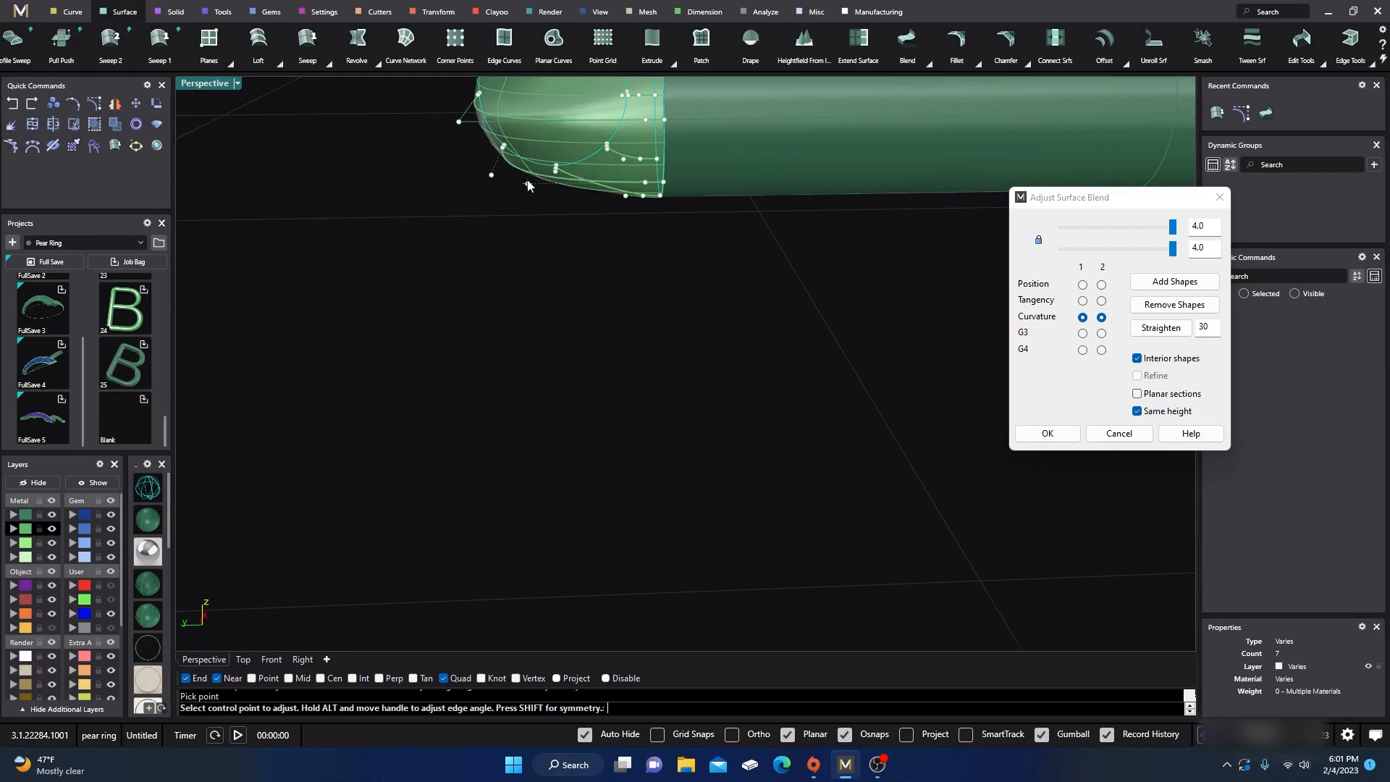
right_click_drag(615, 266, 624, 251)
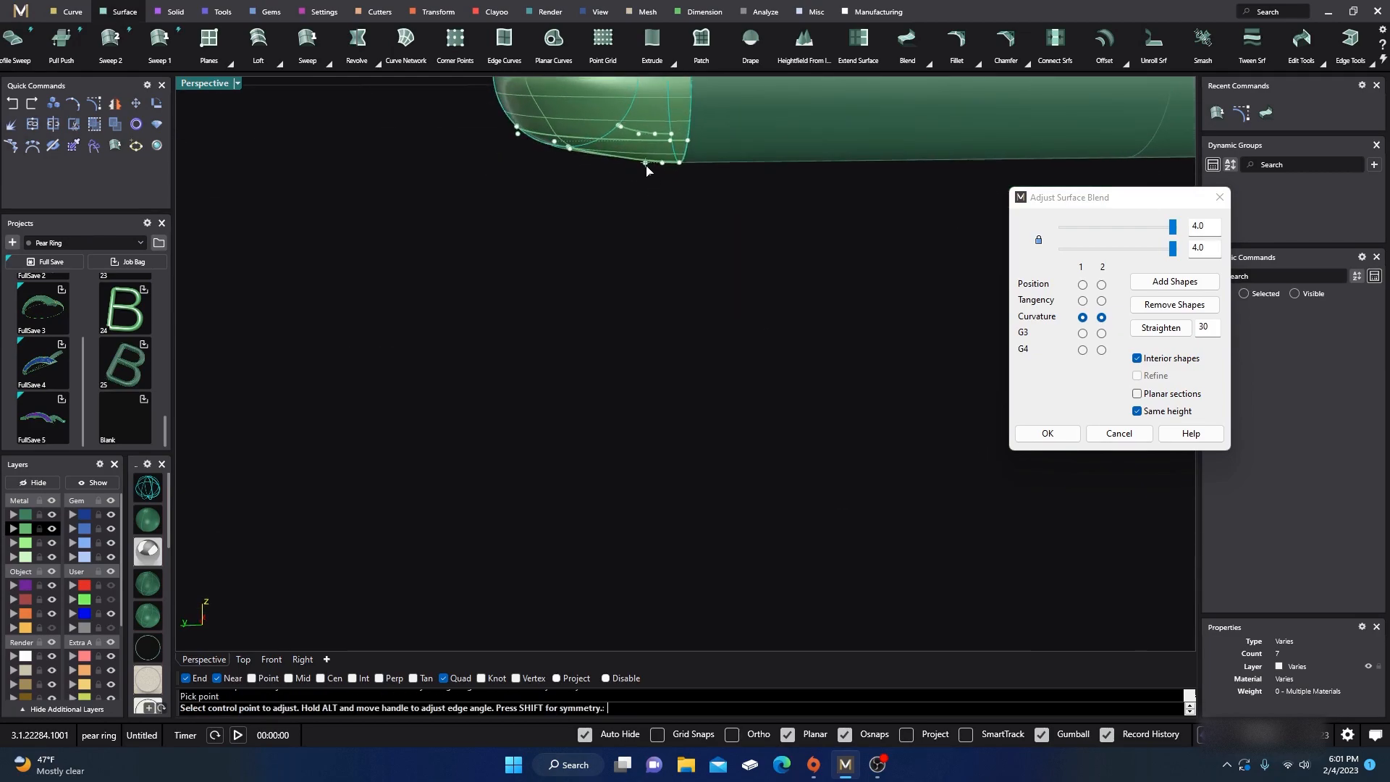
left_click(645, 164)
left_click(555, 165)
right_click_drag(586, 258, 692, 359)
scroll(710, 212, "up", 3)
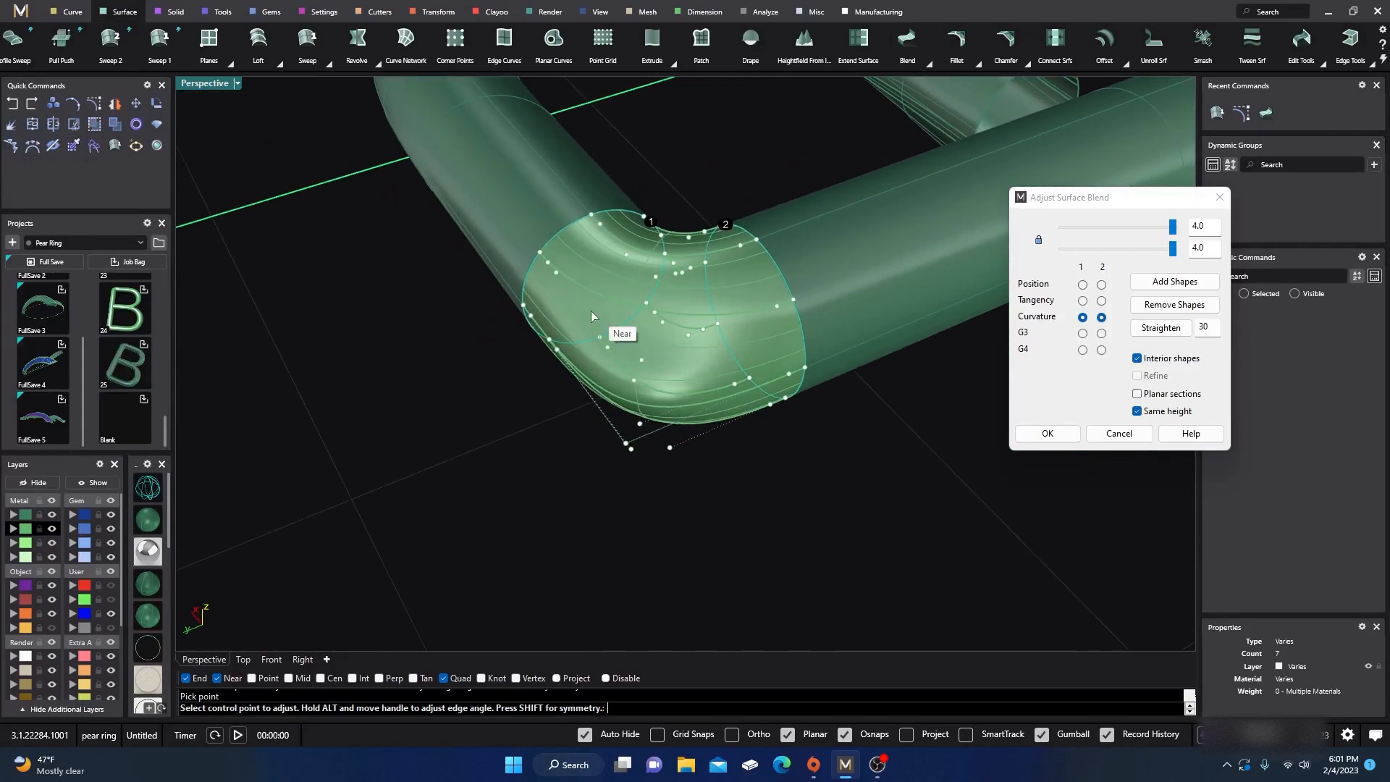
- Move one more shape handle on the upper face of the corner blend and accept the blend surface
left_click(559, 277)
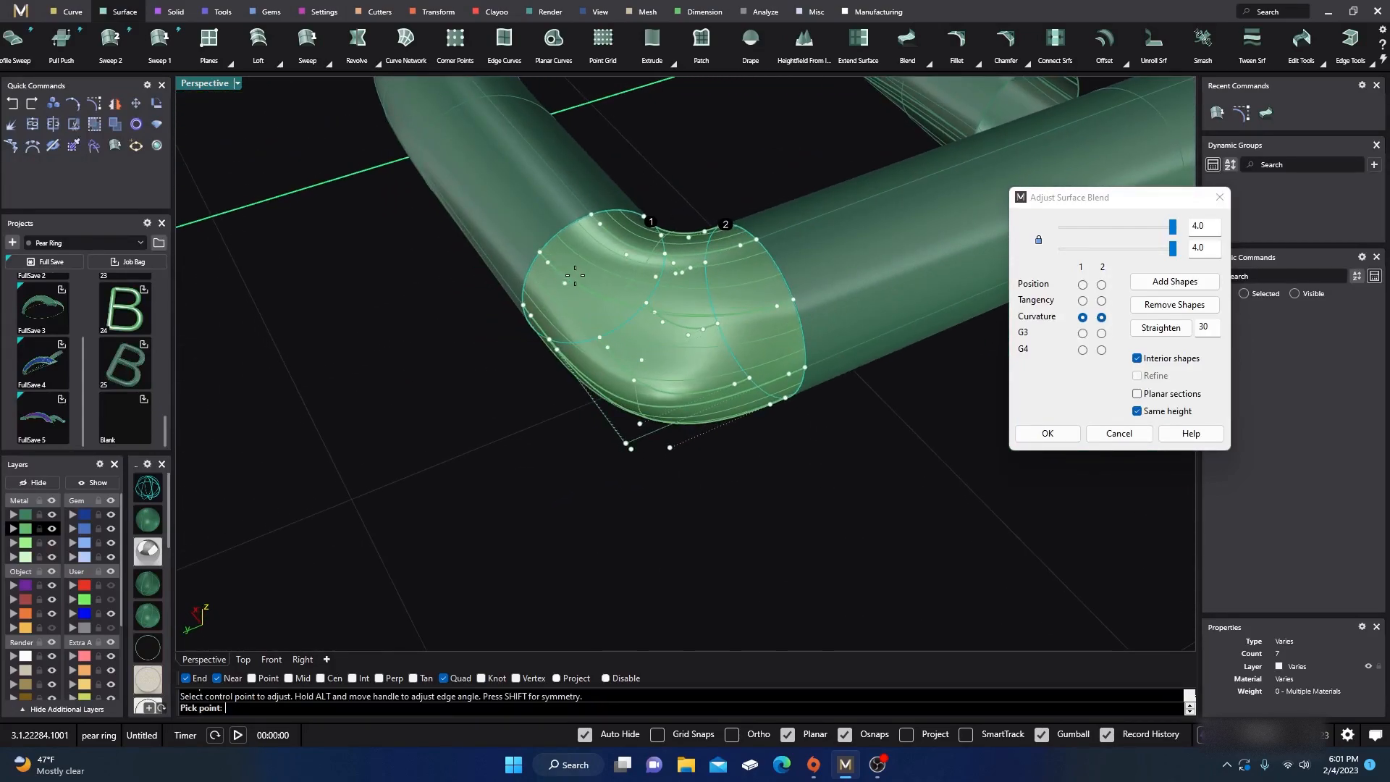
left_click(601, 314)
right_click_drag(582, 395, 486, 401)
right_click_drag(555, 454, 502, 446)
left_click(1042, 433)
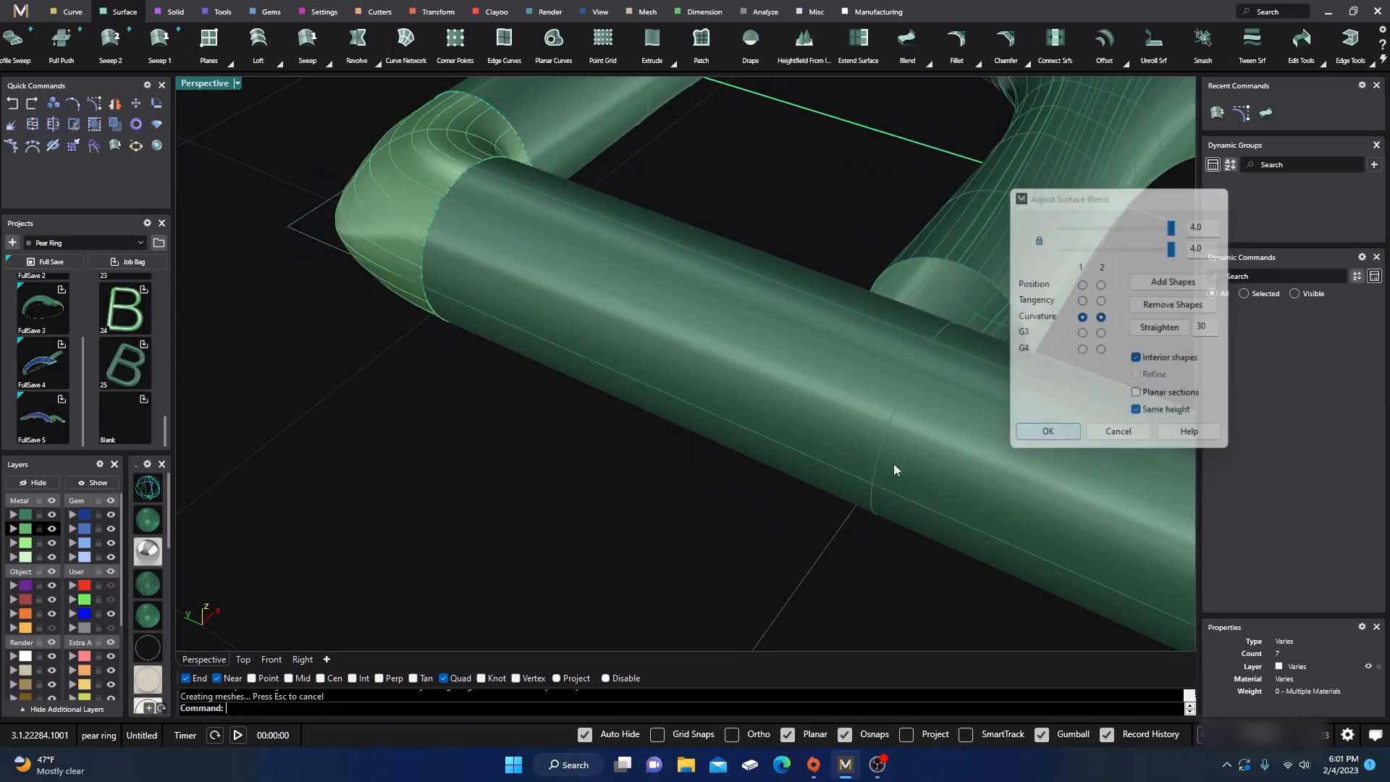
- Join the new corner blend surface with the polysurface of the letter B's arms, accepting the break in history
scroll(538, 417, "down", 9)
right_click_drag(623, 402, 548, 406)
left_click(537, 238)
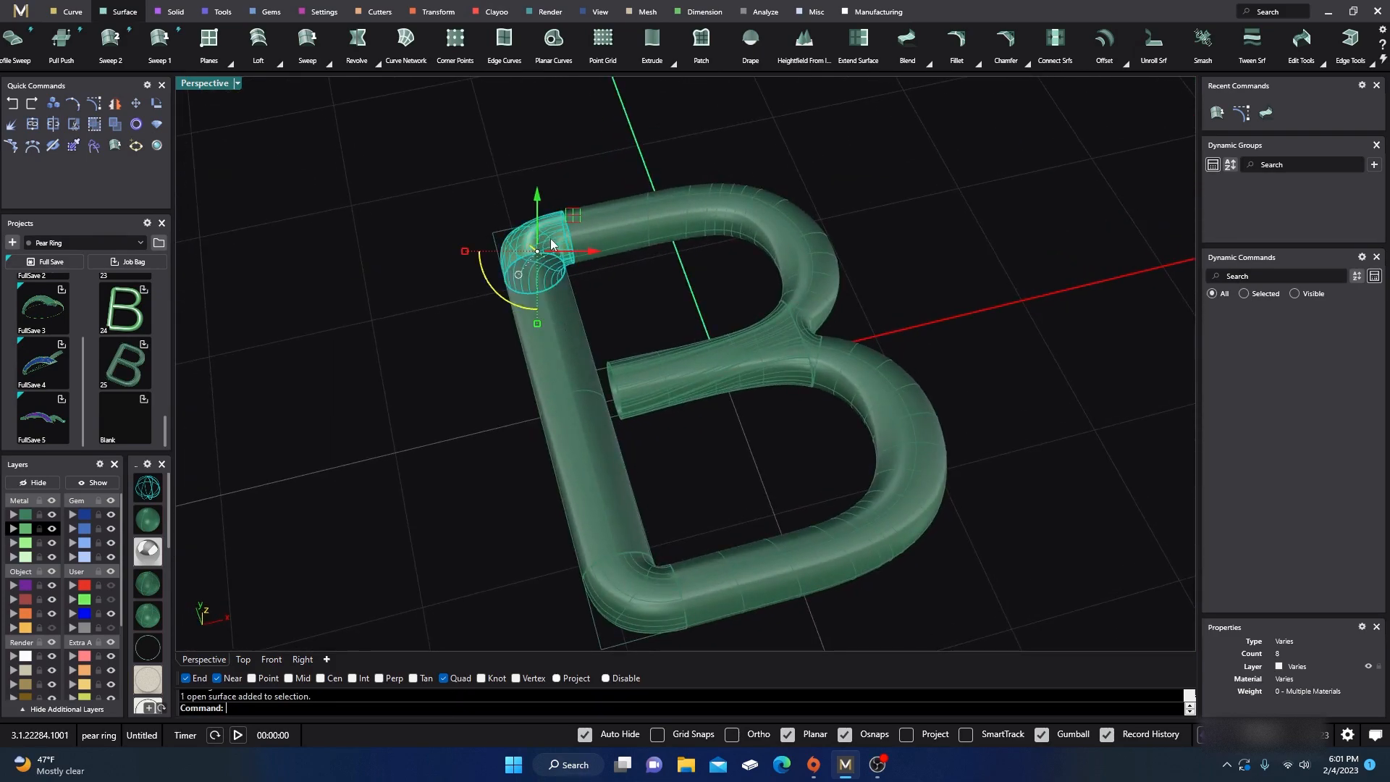
left_click(618, 165)
right_click_drag(620, 201, 660, 326)
left_click(671, 337)
left_click(648, 296)
left_click(573, 338)
left_click(541, 244)
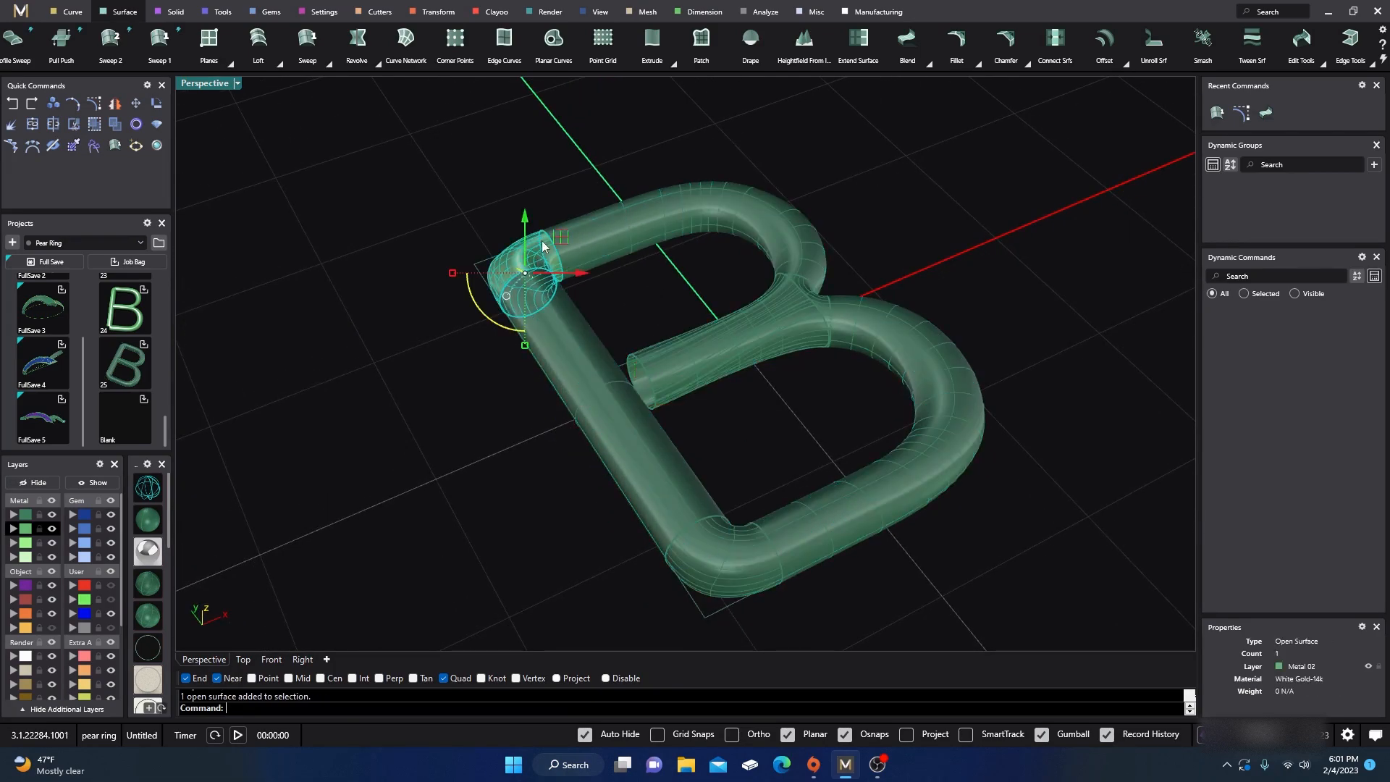
left_click(591, 224, "shift")
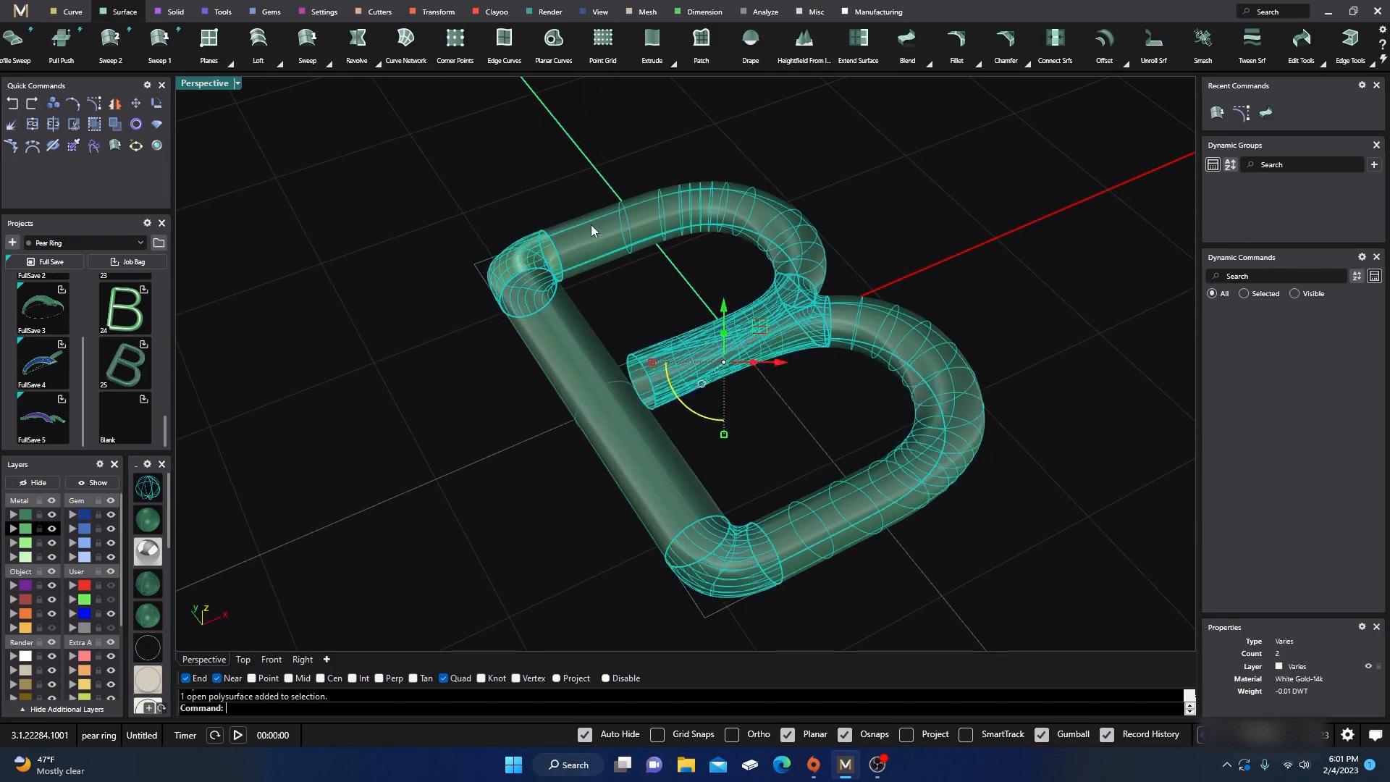
left_click(32, 124)
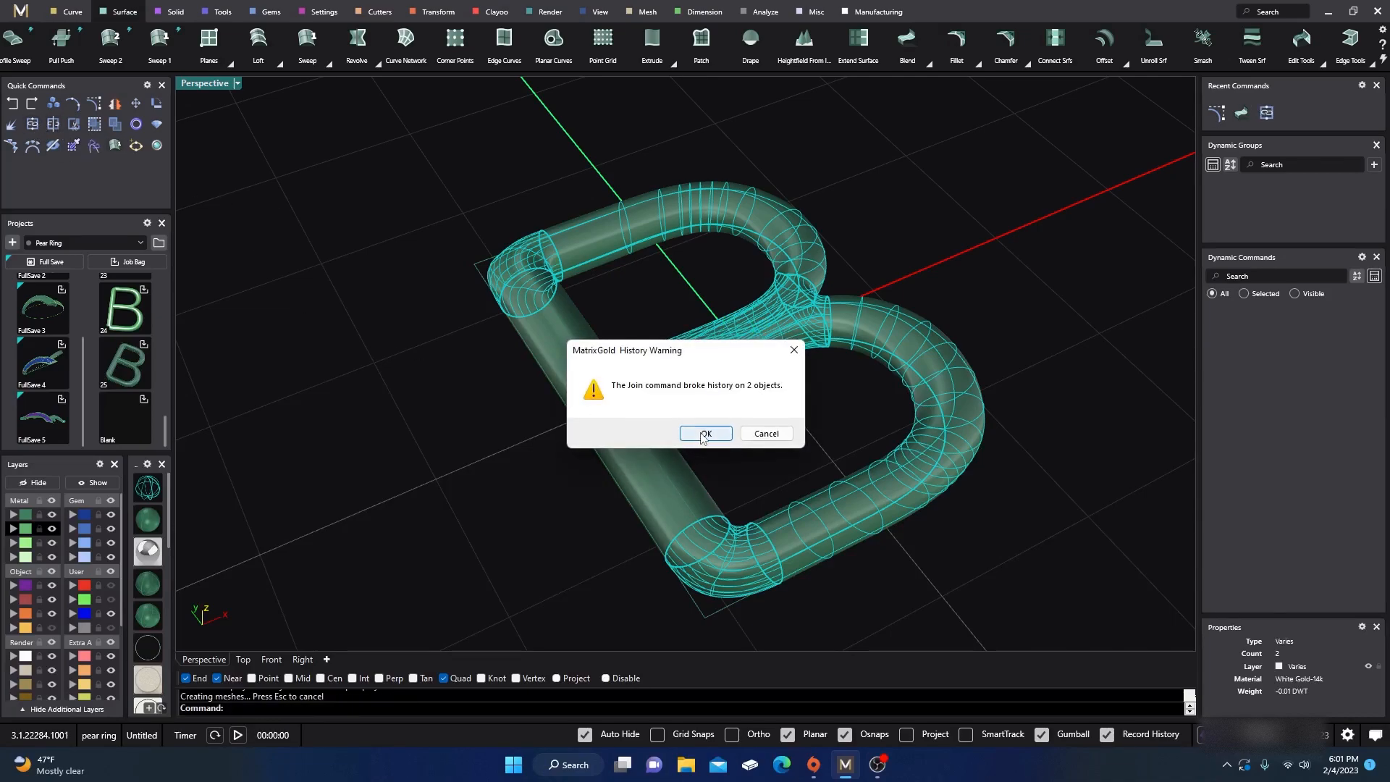
left_click(703, 435)
left_click(509, 494)
- Extrude the circular curve at the middle bar's open end so that the bar extends into the stem
right_click_drag(510, 495, 593, 485)
scroll(640, 391, "up", 3)
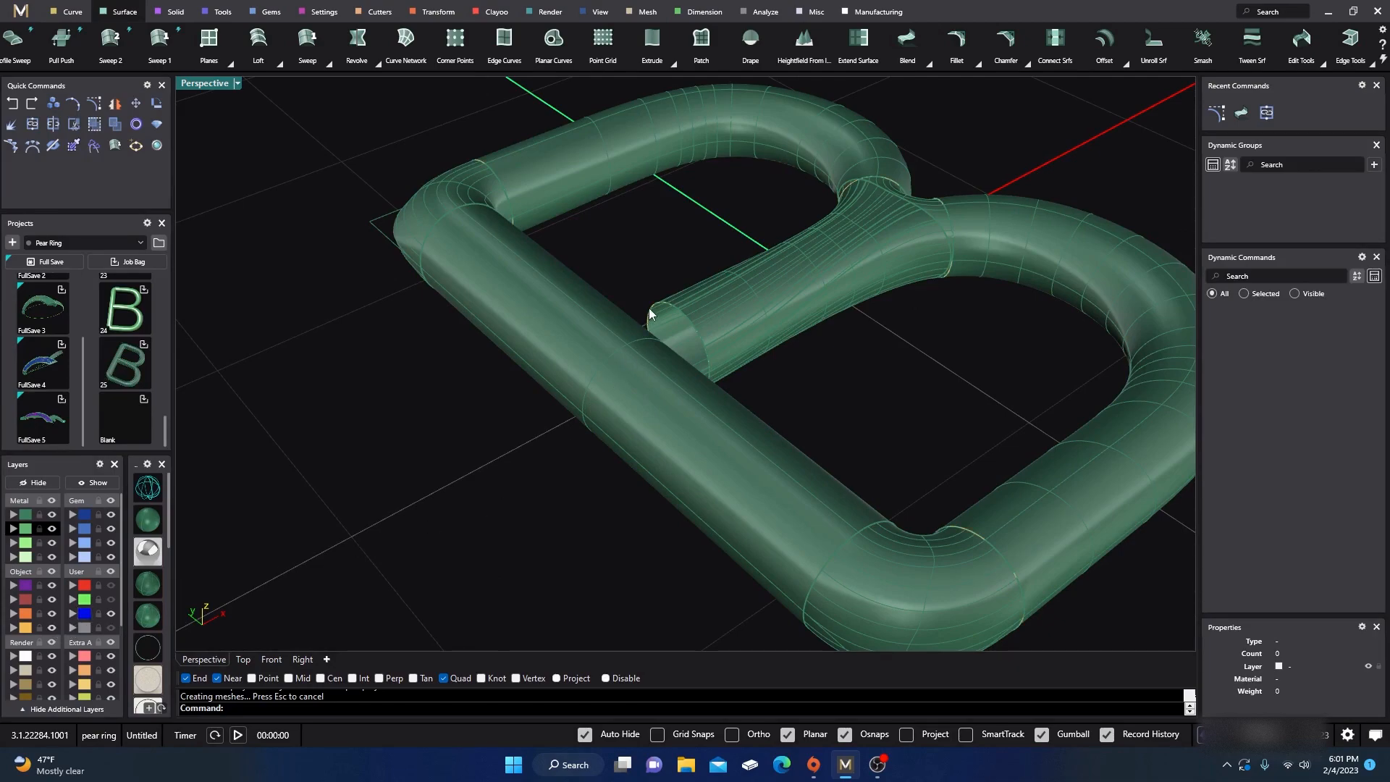
scroll(644, 319, "up", 3)
left_click(687, 297)
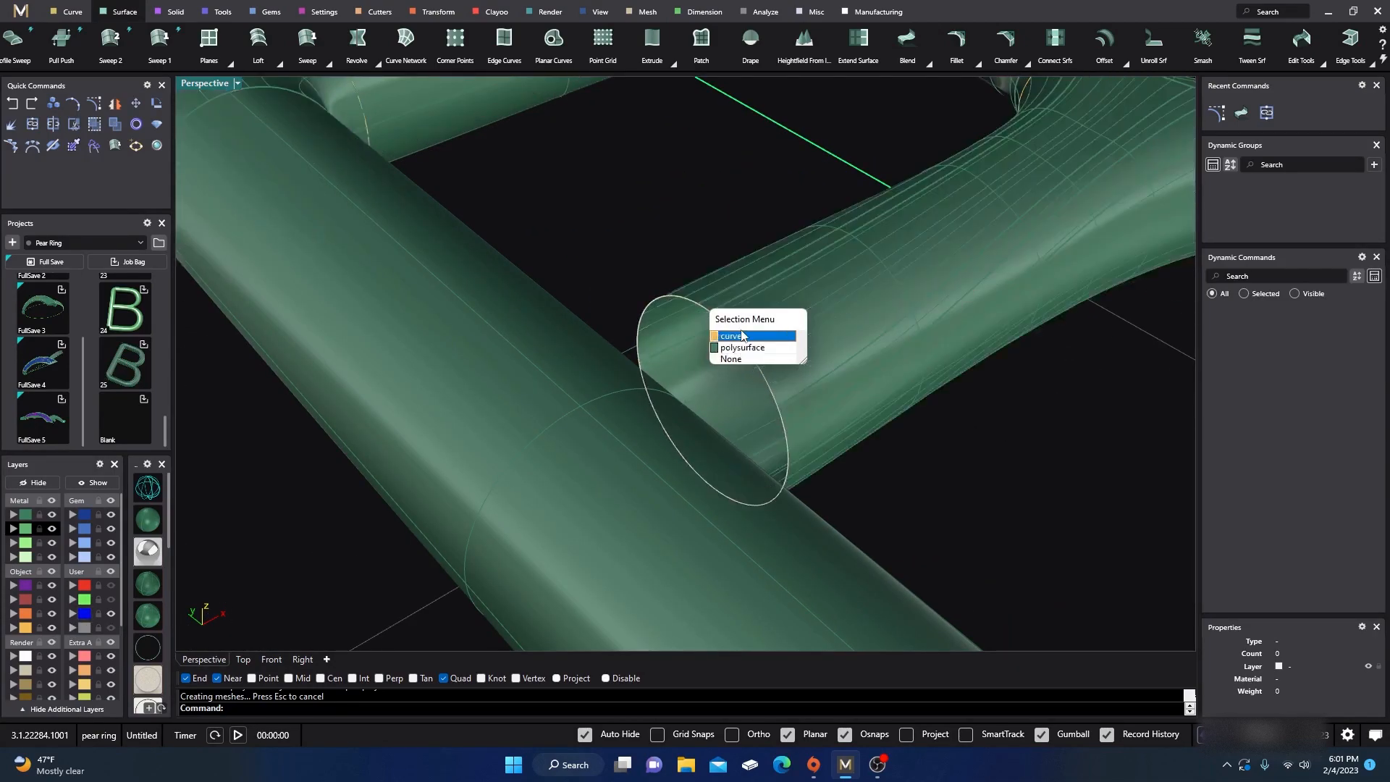
left_click(731, 336)
mouse_move(814, 397)
right_mouse_down()
mouse_move(847, 439)
mouse_move(729, 474)
mouse_move(834, 497)
mouse_move(821, 513)
right_mouse_up()
left_click_drag(786, 400, 697, 398)
mouse_move(698, 398)
right_mouse_down()
mouse_move(552, 502)
mouse_move(454, 434)
mouse_move(326, 533)
mouse_move(323, 582)
mouse_move(562, 497)
mouse_move(499, 460)
right_mouse_up()
left_click(420, 450)
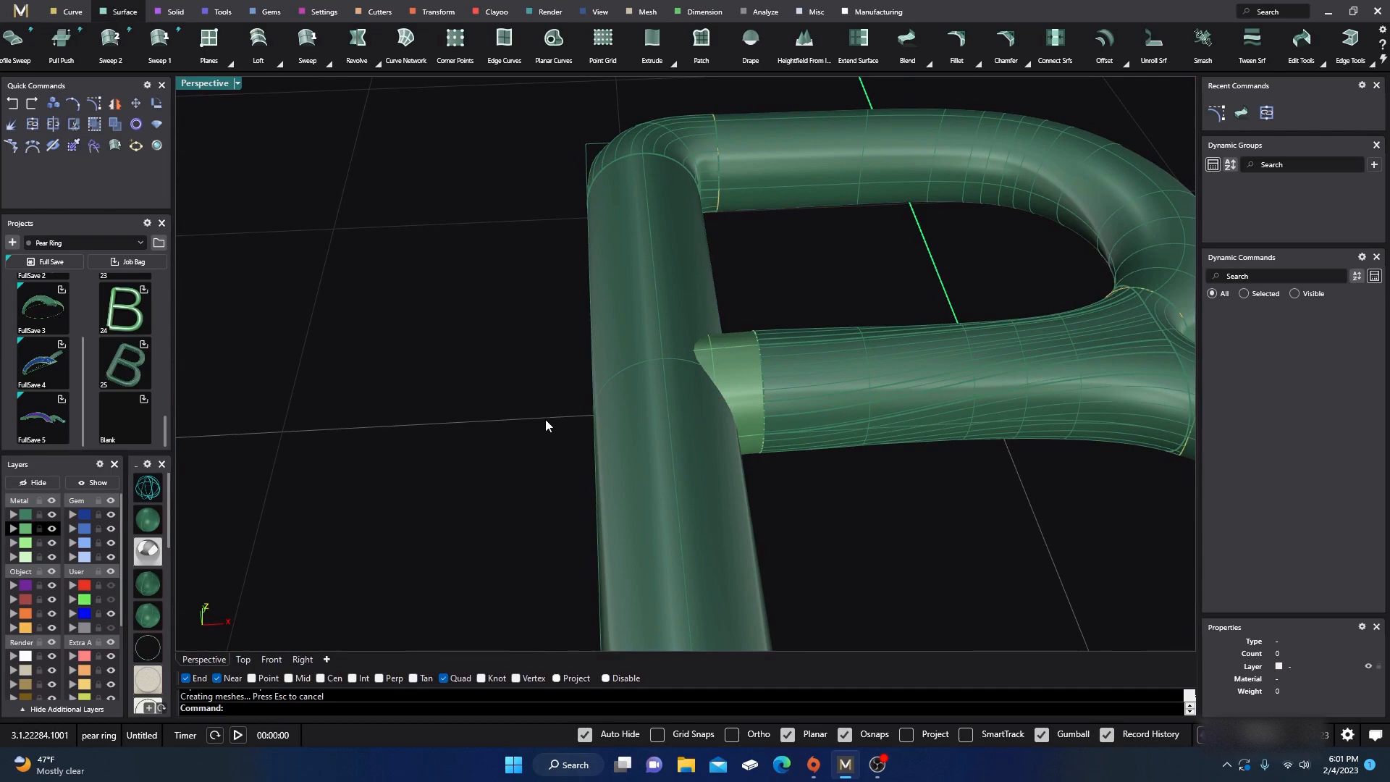
- Split the stem surface with the extruded end of the middle bar, accepting the break in history
left_click(629, 338)
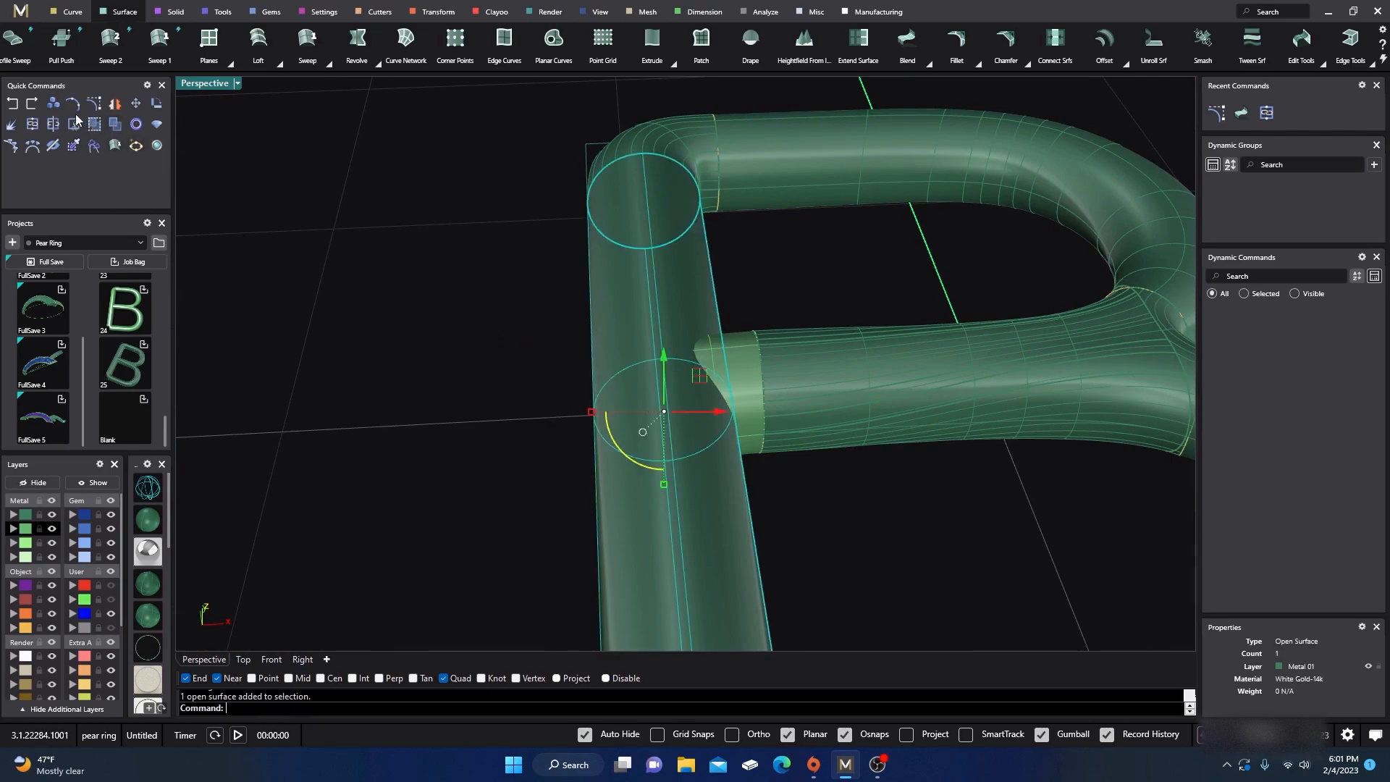
left_click(53, 124)
left_click(737, 356)
right_click(473, 371)
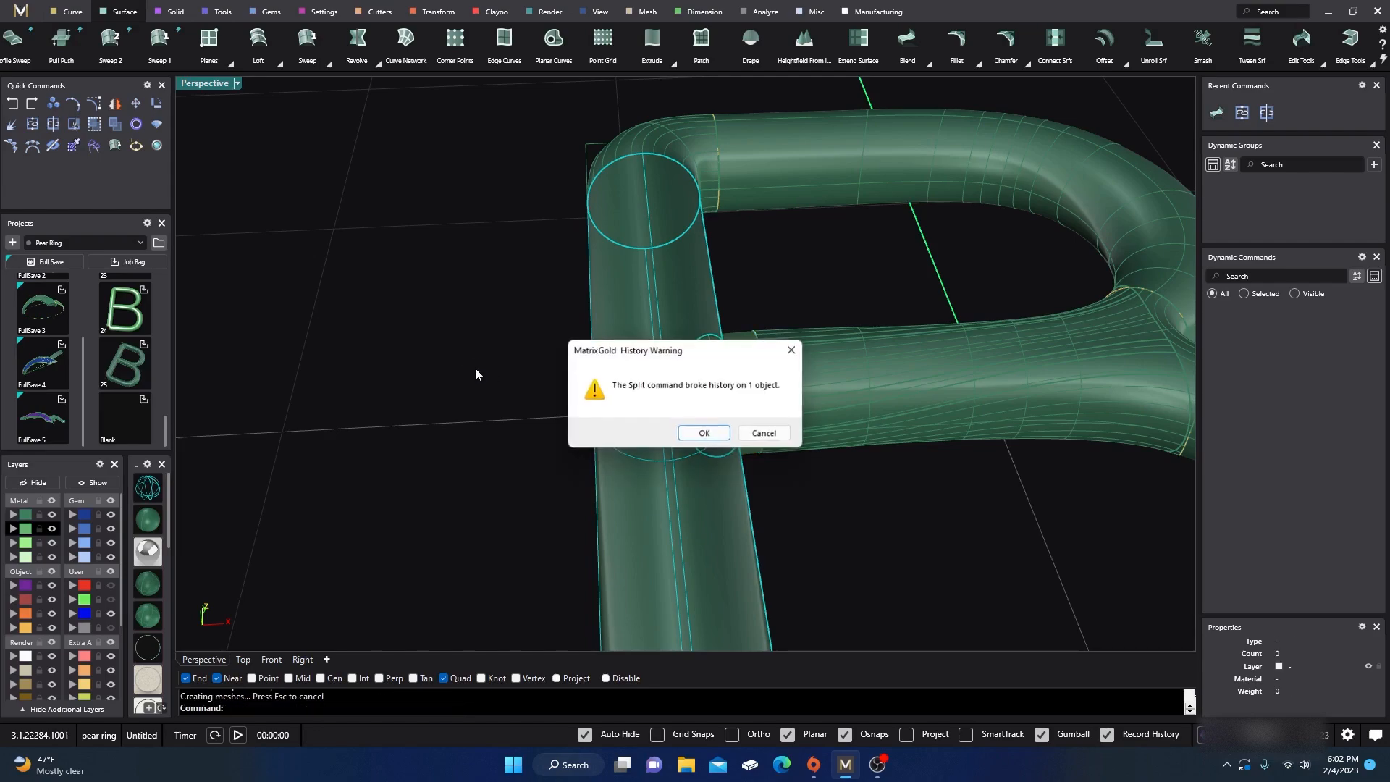
left_click(682, 433)
- Split the middle bar's extruded end with the stem surface, accepting the break in history
left_click(734, 350)
right_click(474, 283)
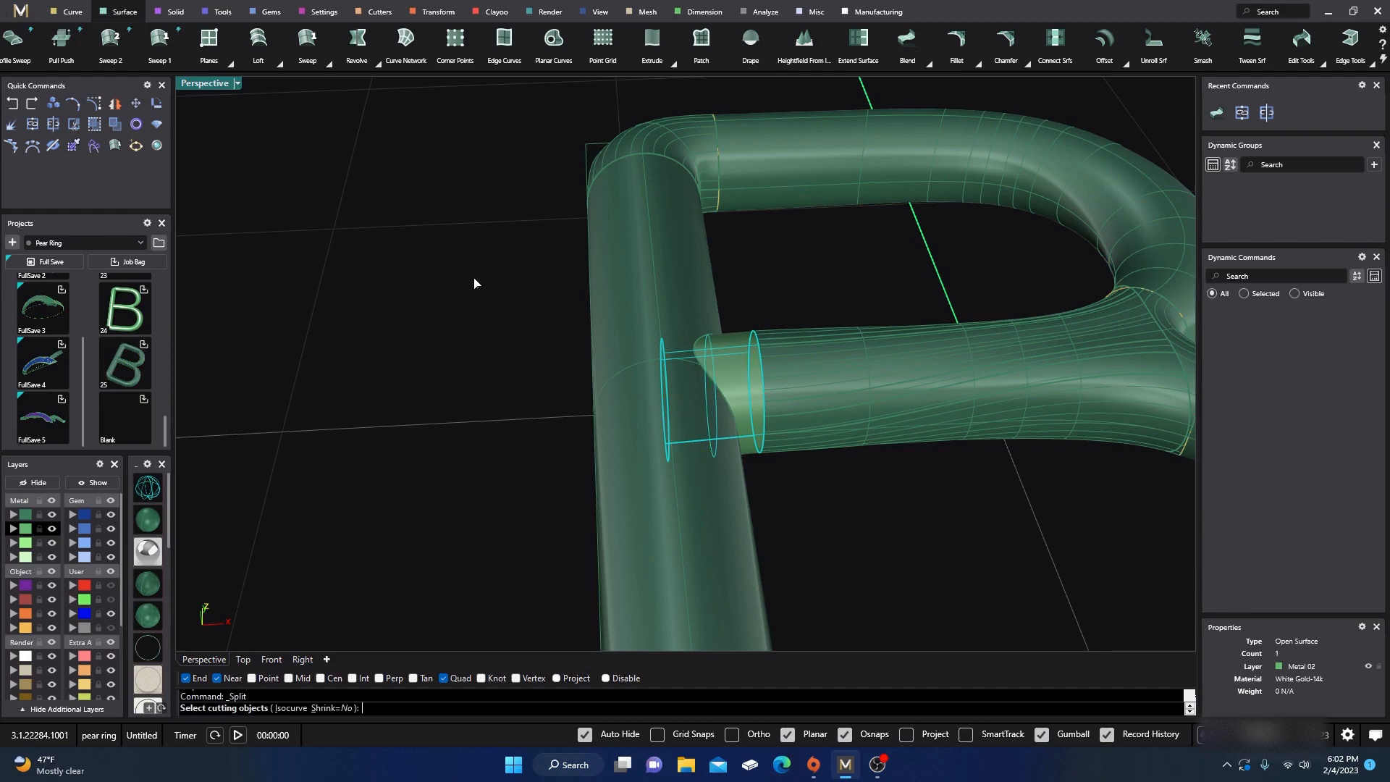
left_click(644, 487)
right_click(490, 464)
left_click(705, 433)
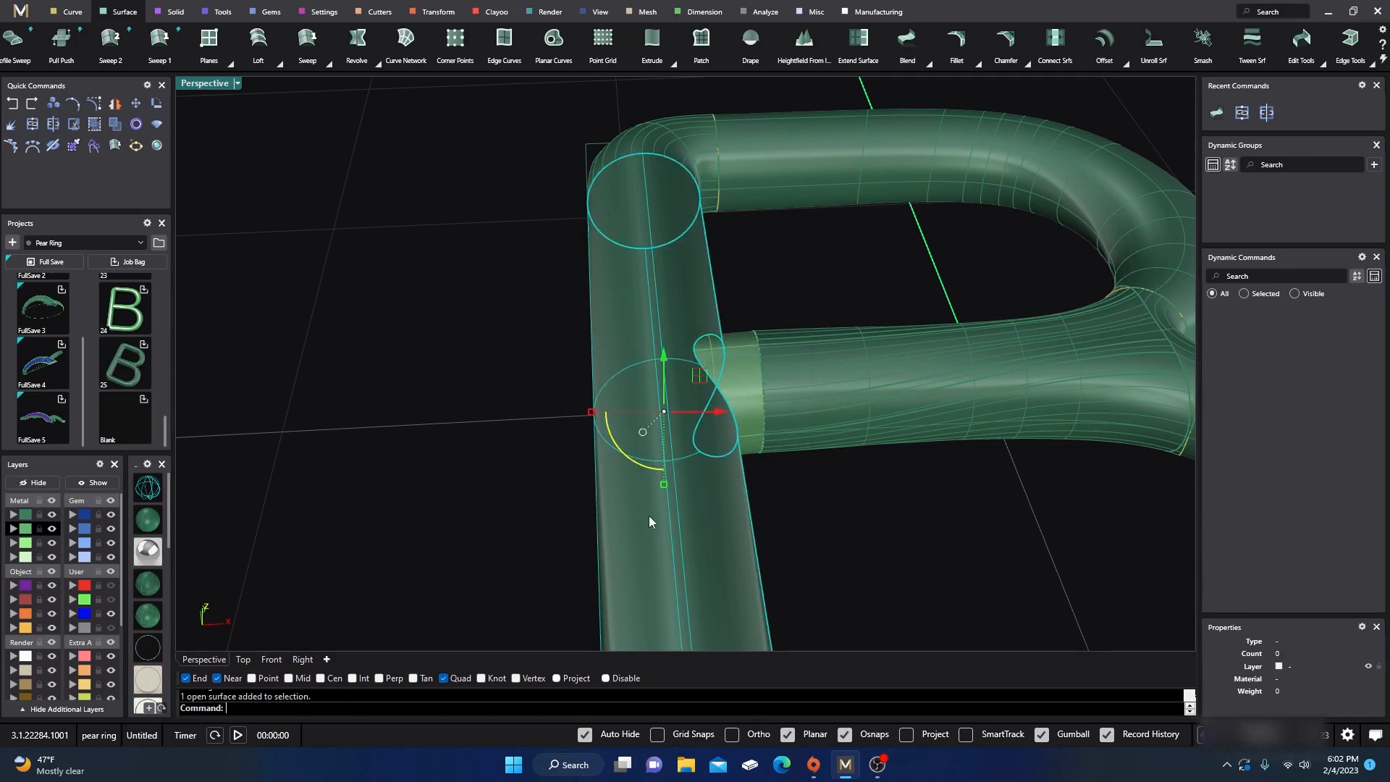
- Hide the stem and delete the leftover surface pieces lying inside the middle bar's open end
left_click(40, 483)
right_click_drag(246, 519, 481, 543)
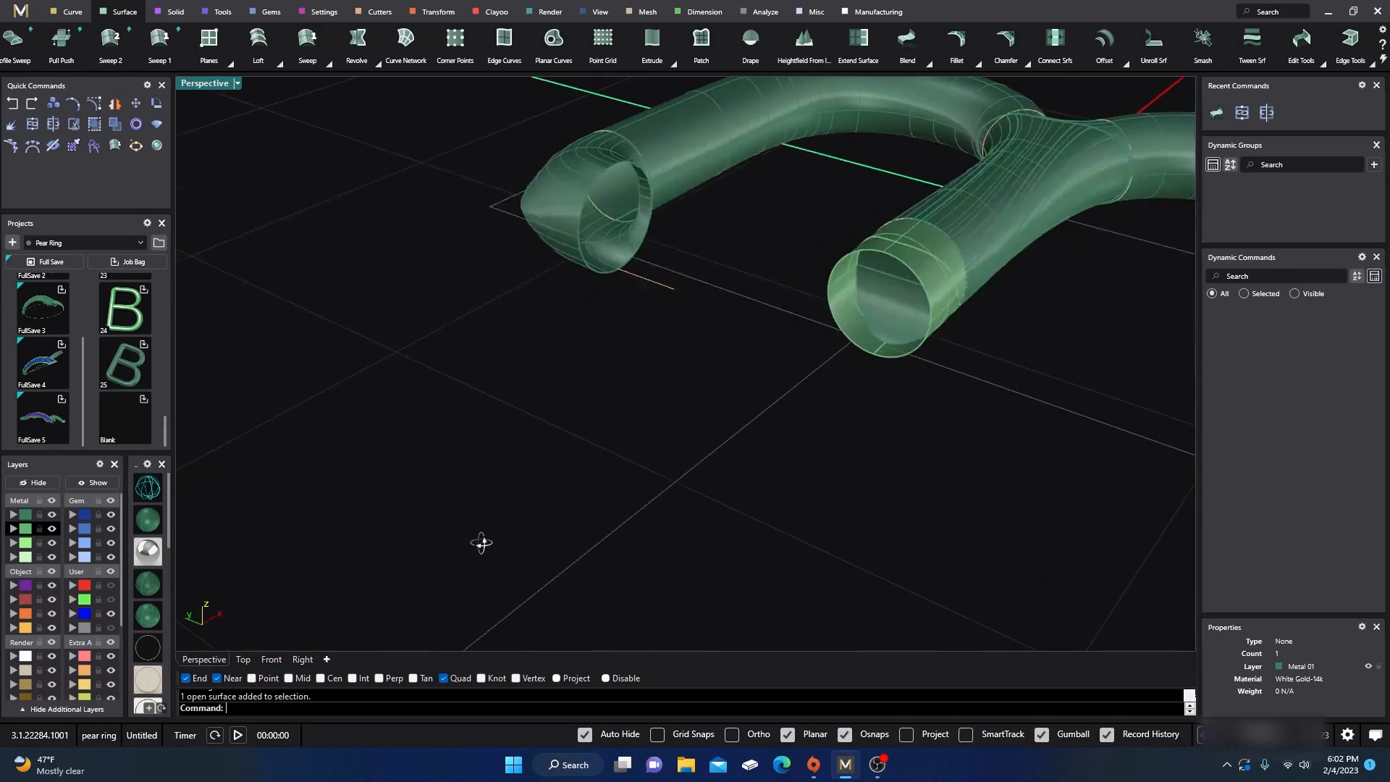
left_click(901, 310)
key("Delete")
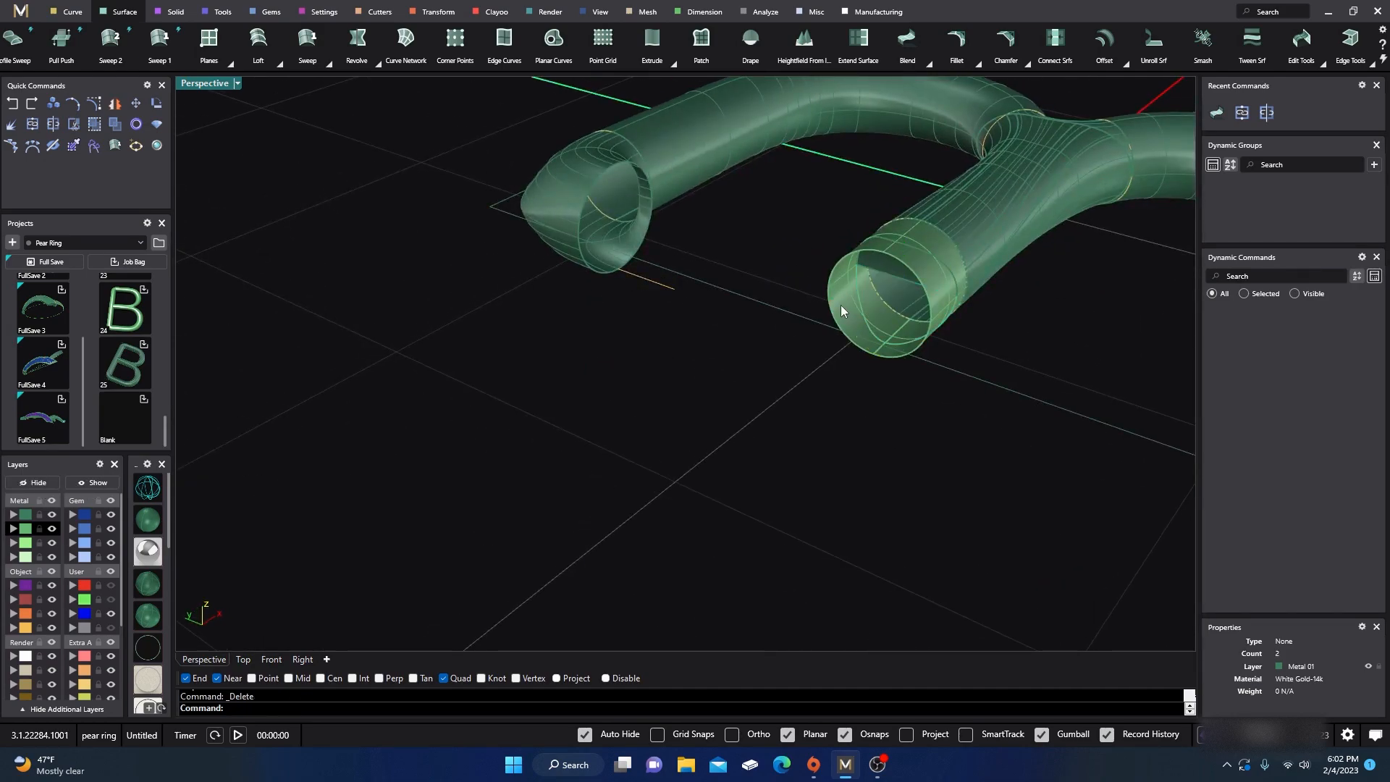
right_click_drag(880, 311, 880, 245)
left_click(888, 225)
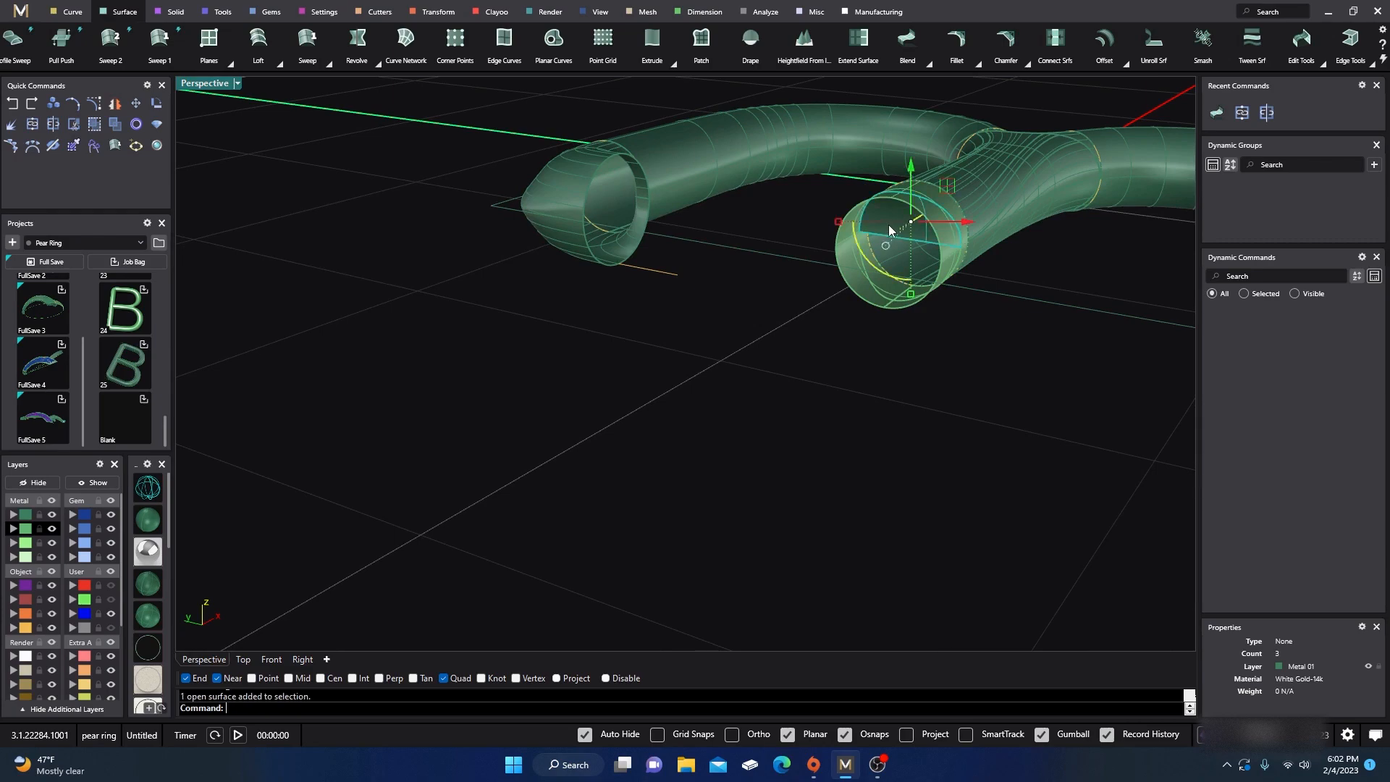
key("Delete")
- Delete the surplus end of the bar extension that ran inside the stem, keeping the trimmed saddle-shaped piece
left_click(845, 267)
key("Delete")
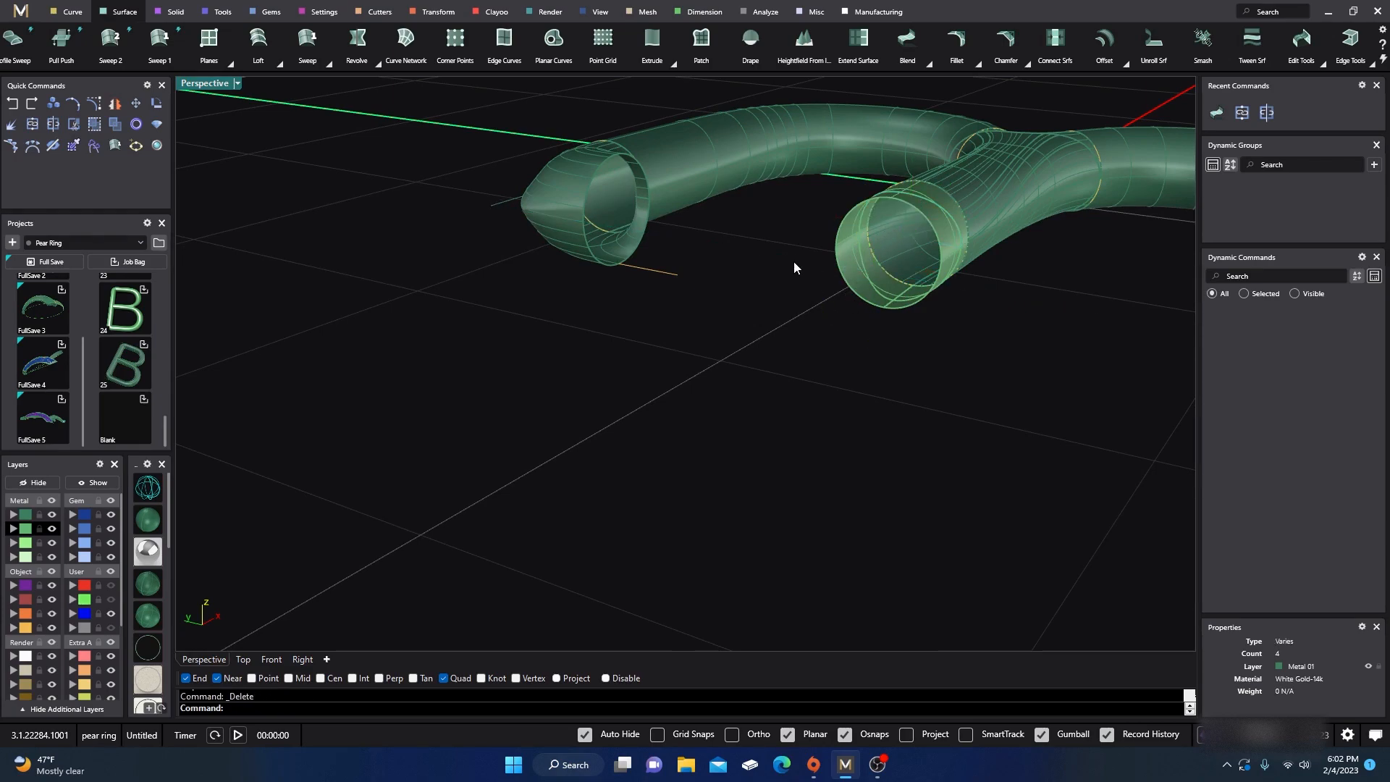
left_click(13, 103)
key("Escape")
left_click(840, 241)
key("Delete")
right_click_drag(775, 386, 651, 441)
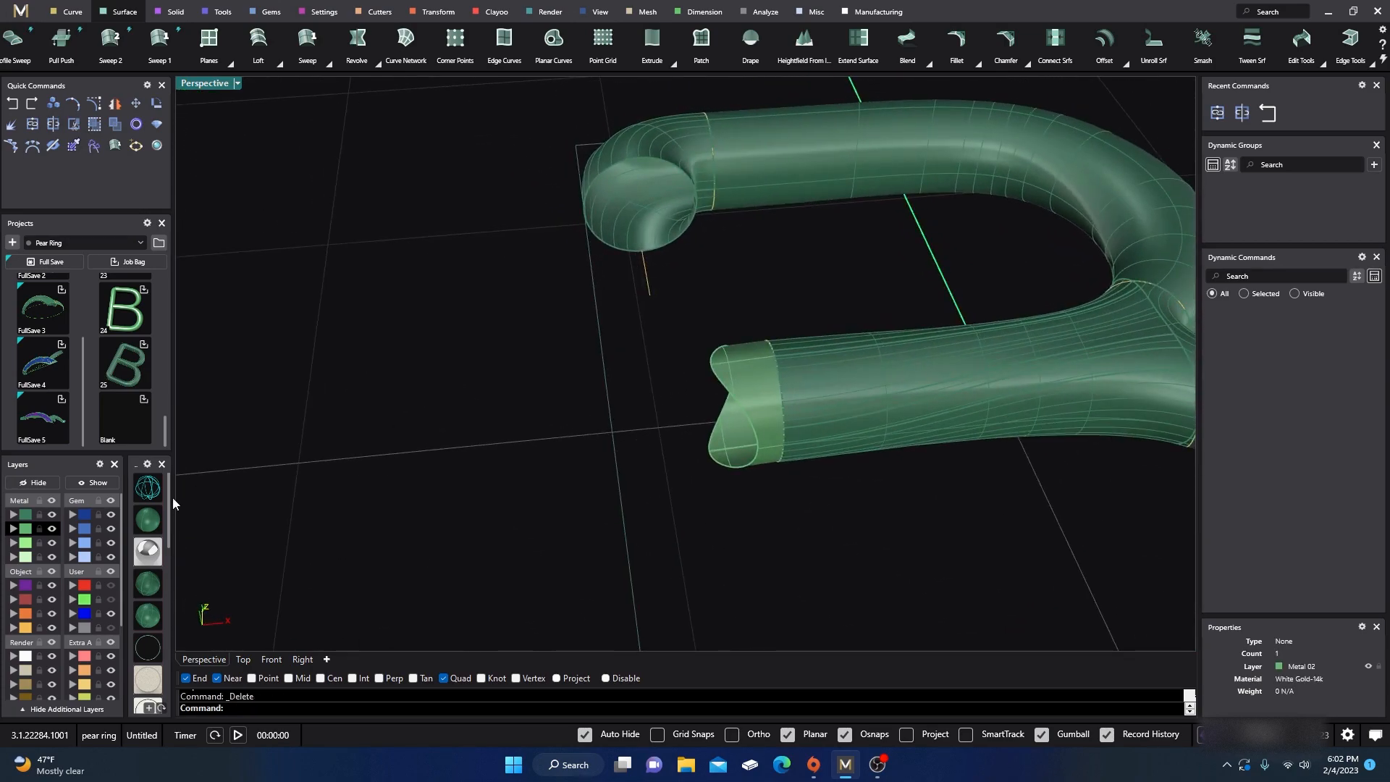
- Show the stem and temporarily hide the bar extension to check the opening cut in the stem
left_click(93, 482)
scroll(420, 492, "up", 3)
left_click(567, 329)
left_click(32, 482)
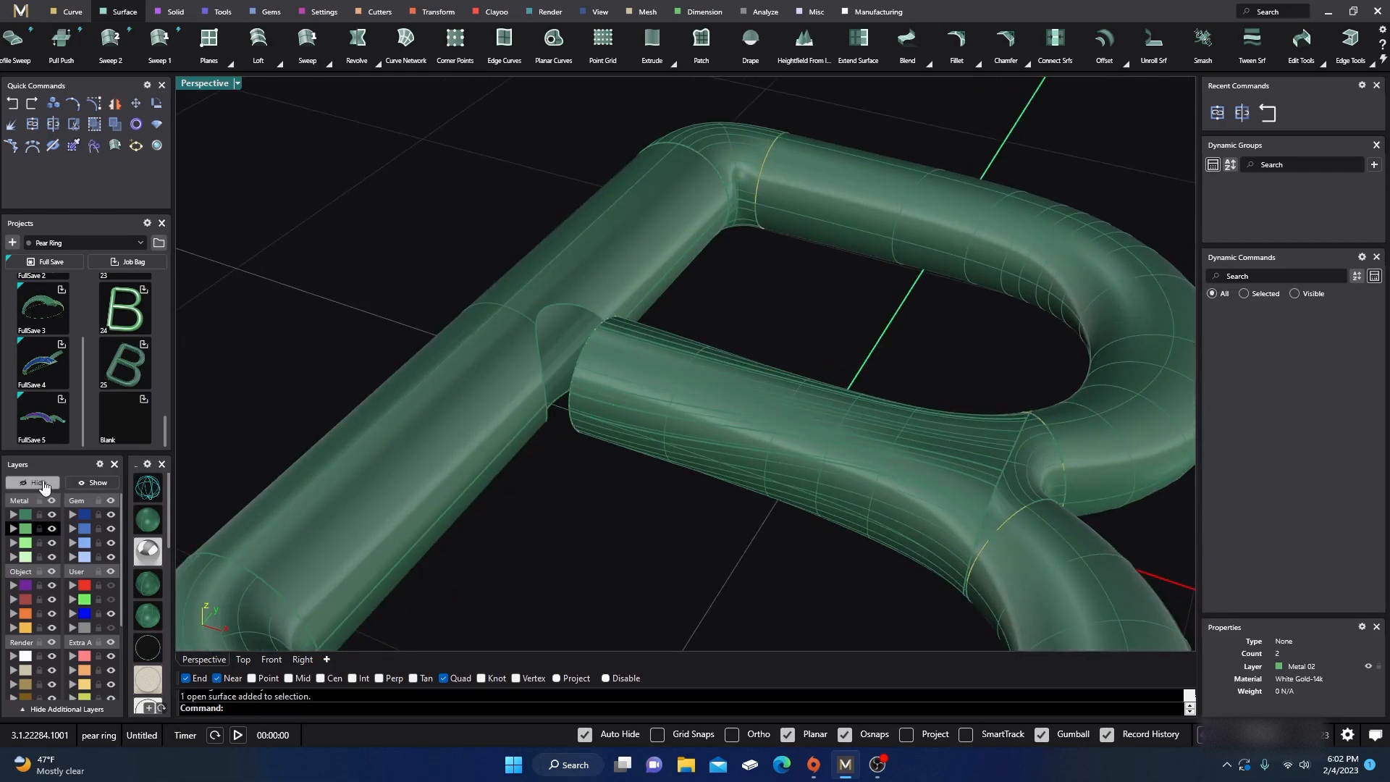
right_click_drag(558, 587, 537, 577)
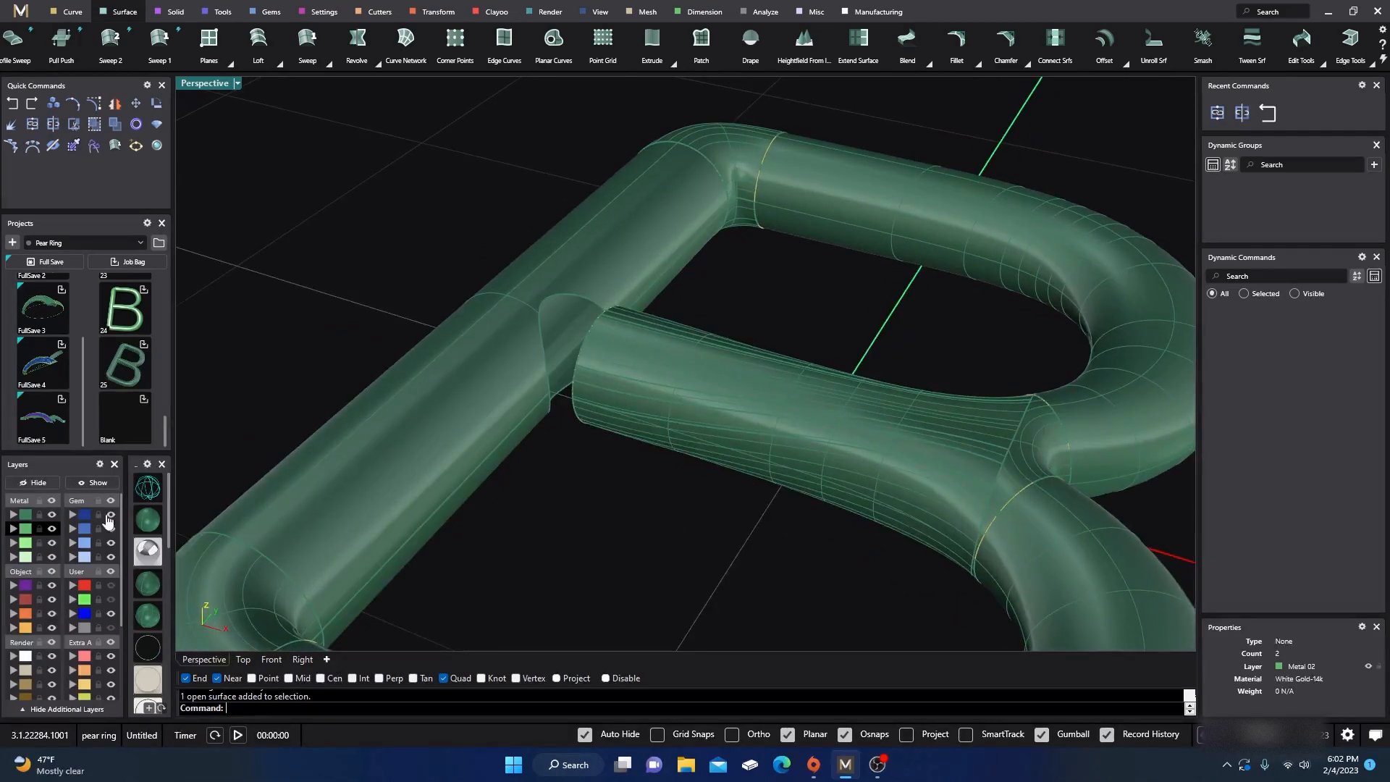
left_click(93, 483)
right_click_drag(488, 523, 635, 546)
- Join the stem, the trimmed bar extension and the polysurface of the letter's arms into one object
left_click(677, 499)
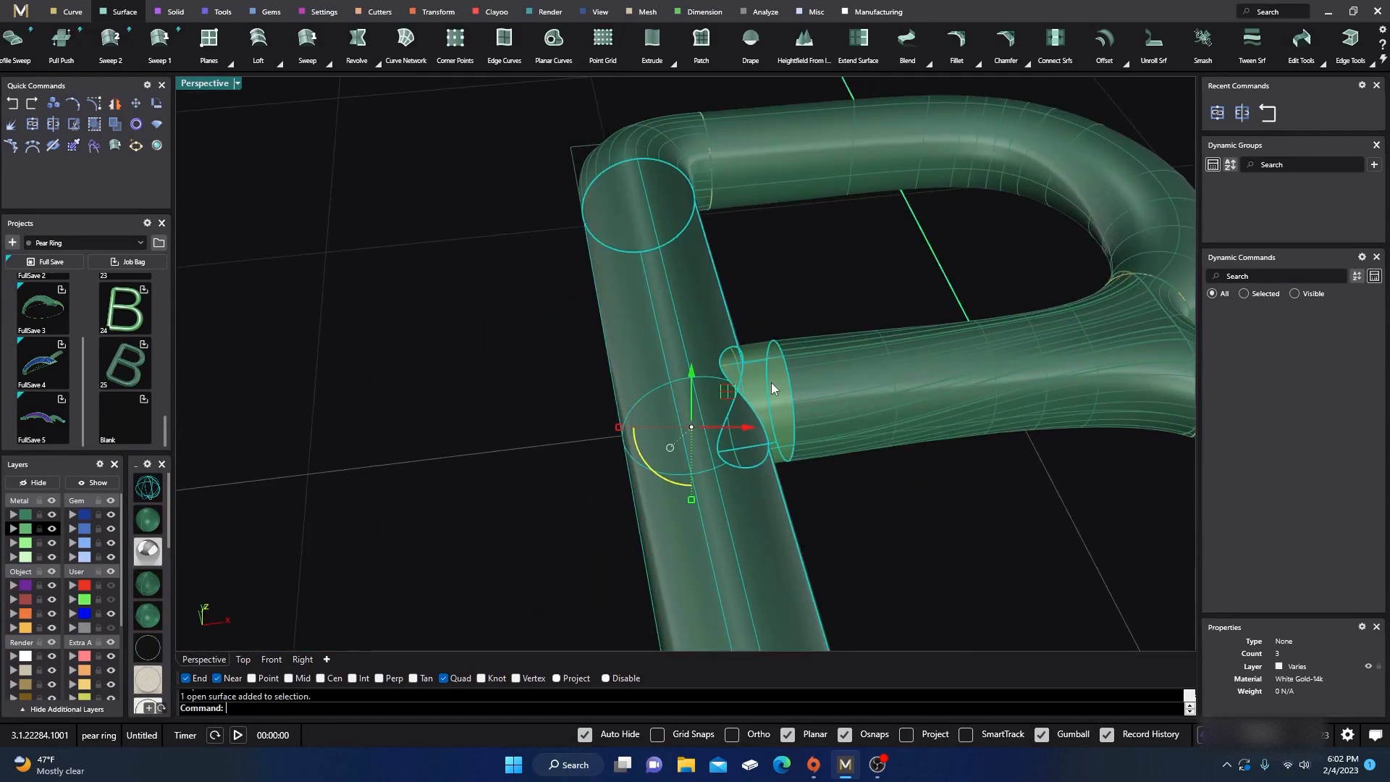
left_click(820, 376, "shift")
scroll(703, 226, "down", 3)
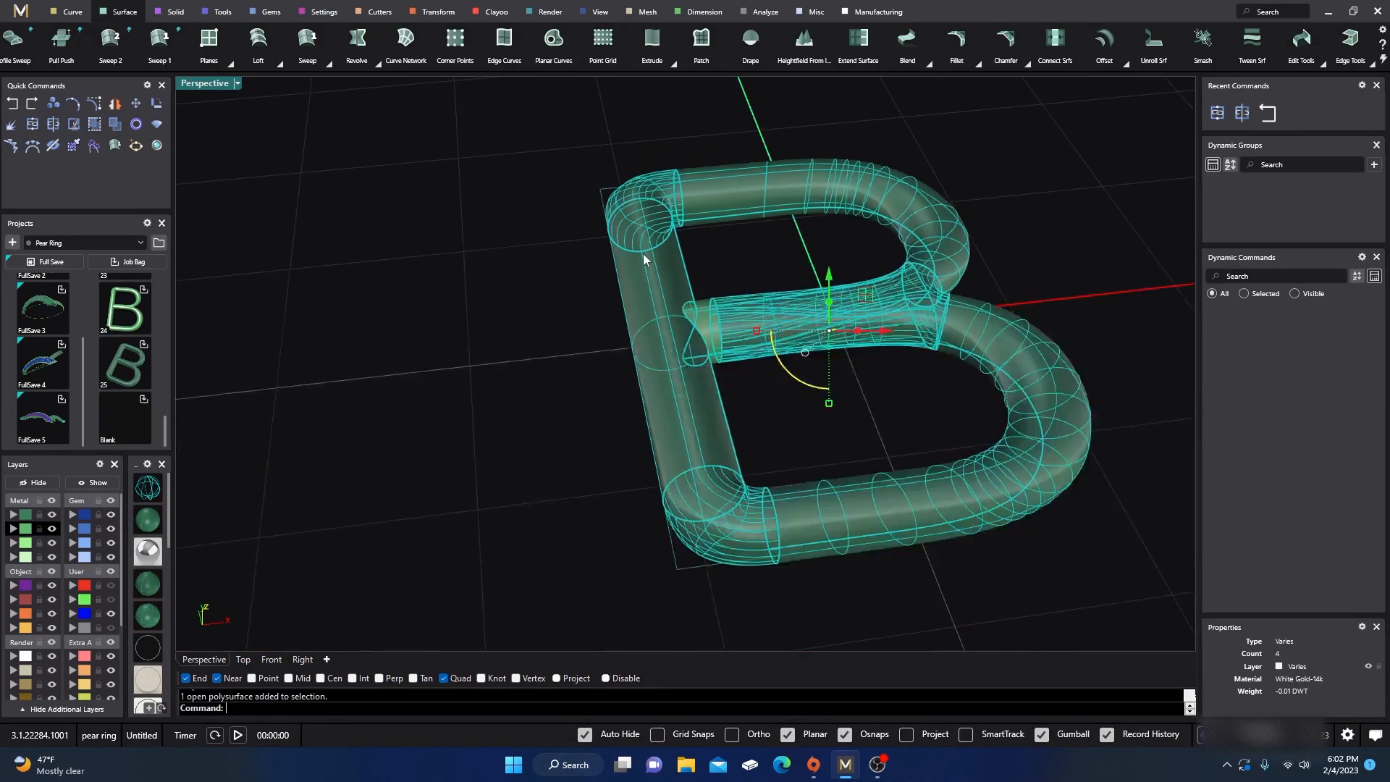
left_click(32, 125)
left_click(333, 261)
right_click_drag(580, 427, 540, 467)
scroll(501, 382, "down", 6)
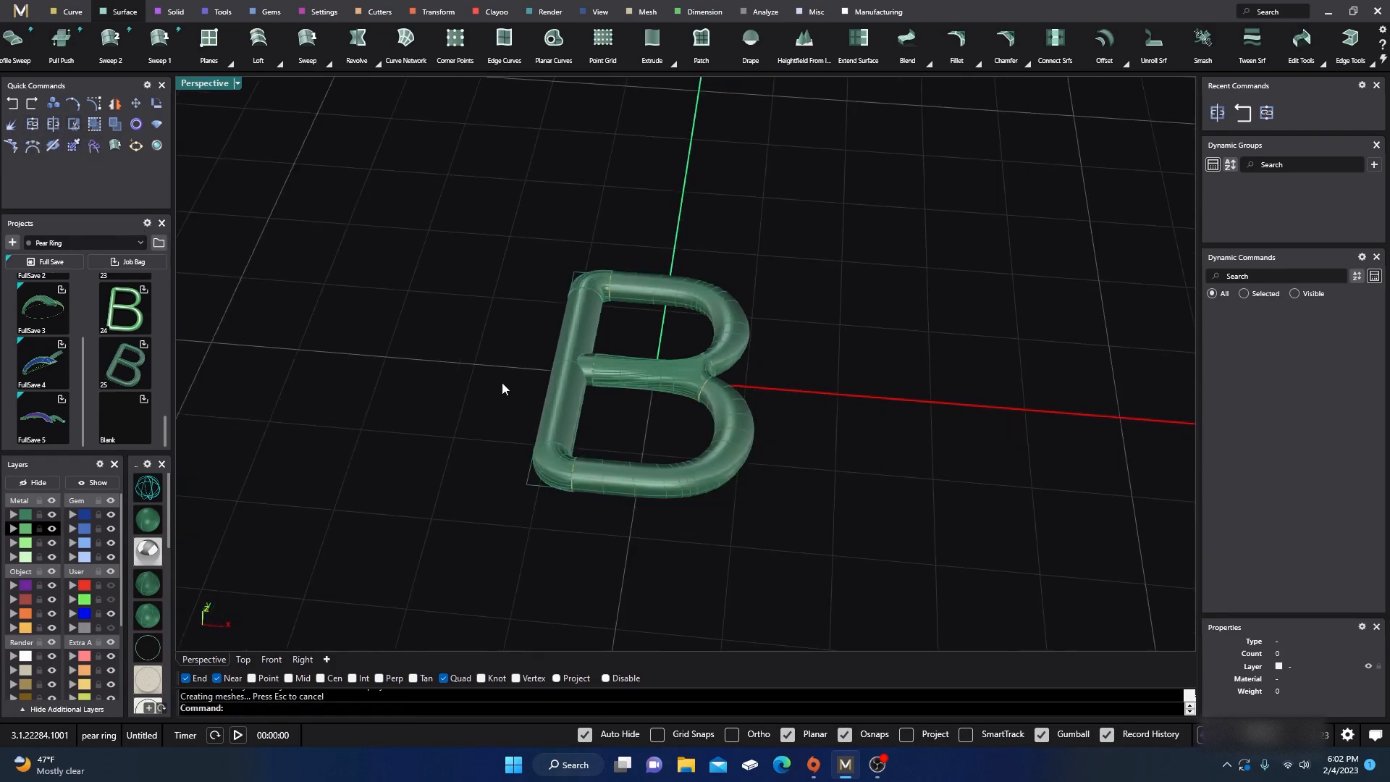
- Select the joined letter B and check in its properties whether it is a closed polysurface
left_click(644, 485)
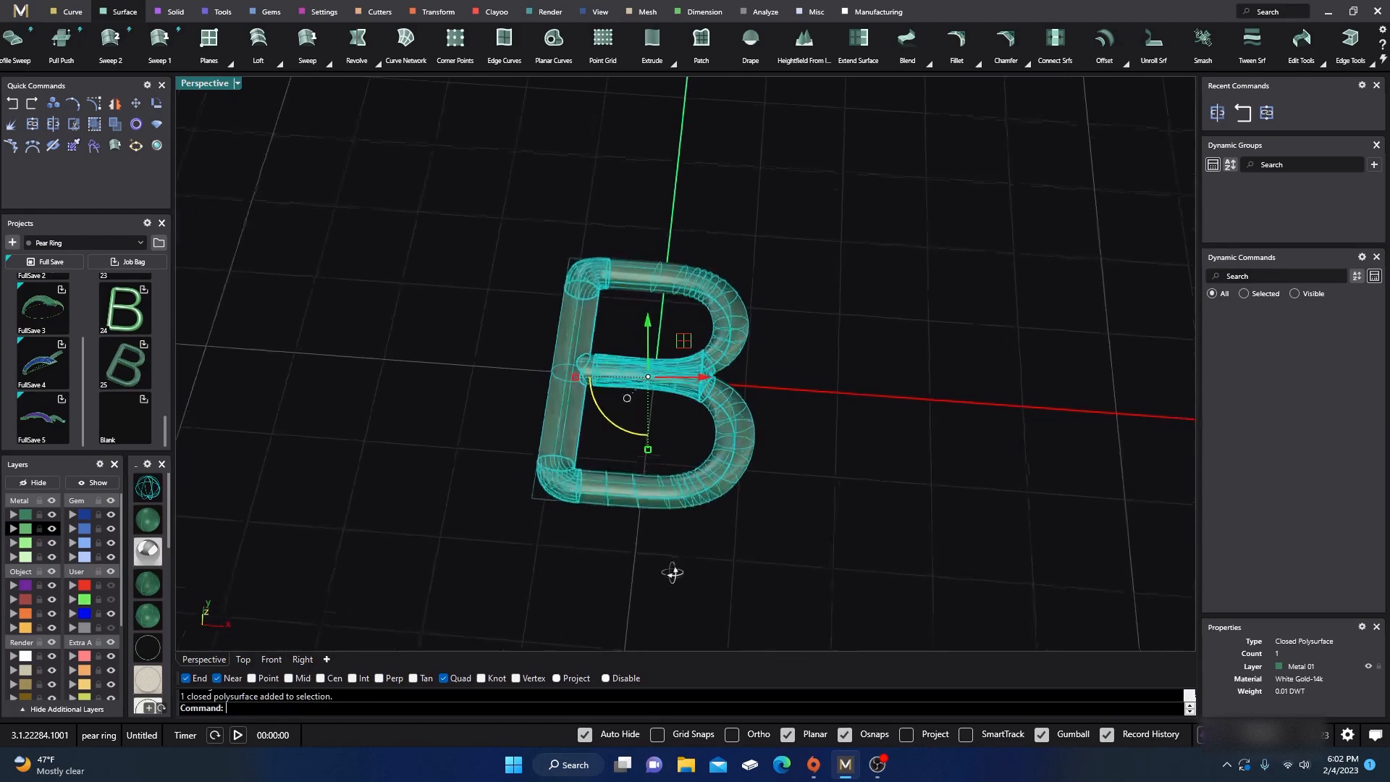
scroll(628, 471, "up", 3)
scroll(629, 470, "up", 2)
left_click(377, 500)
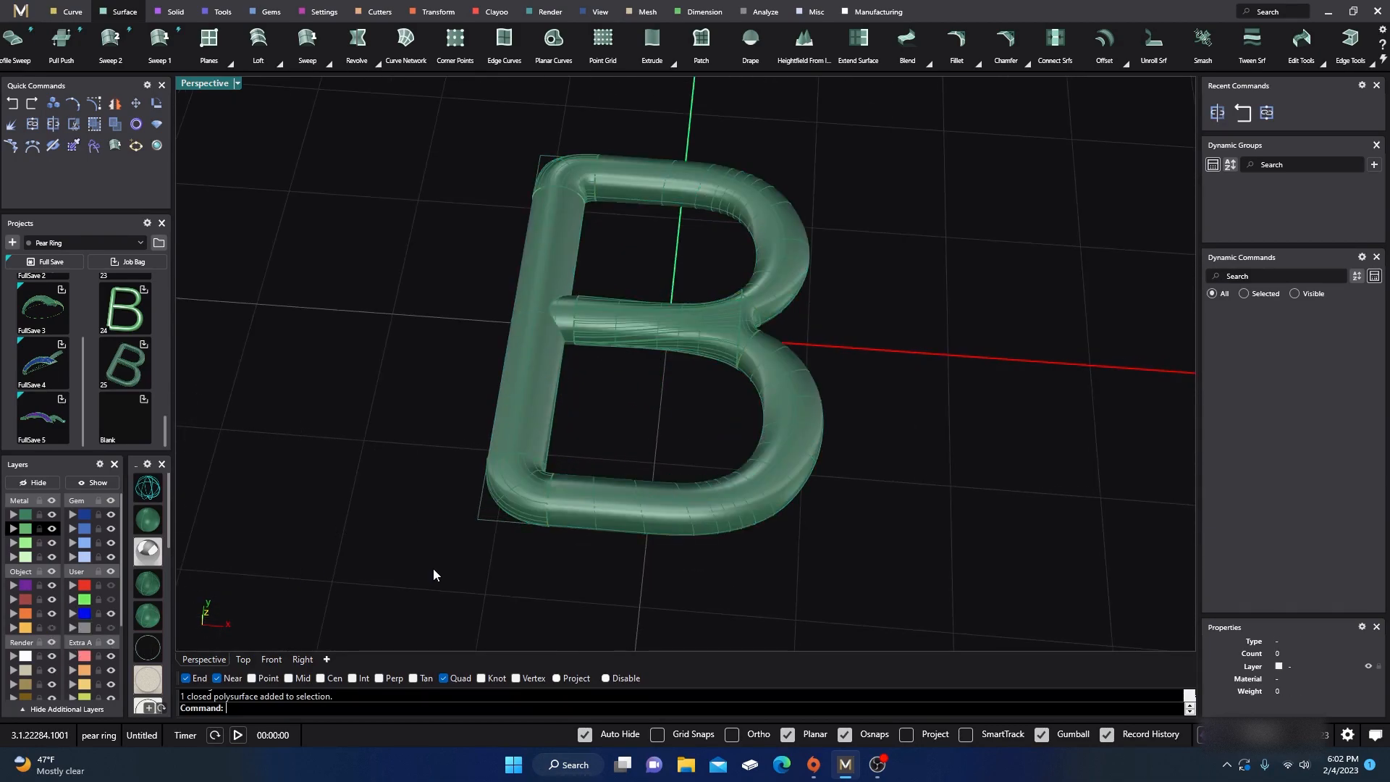
right_click_drag(433, 568, 435, 561)
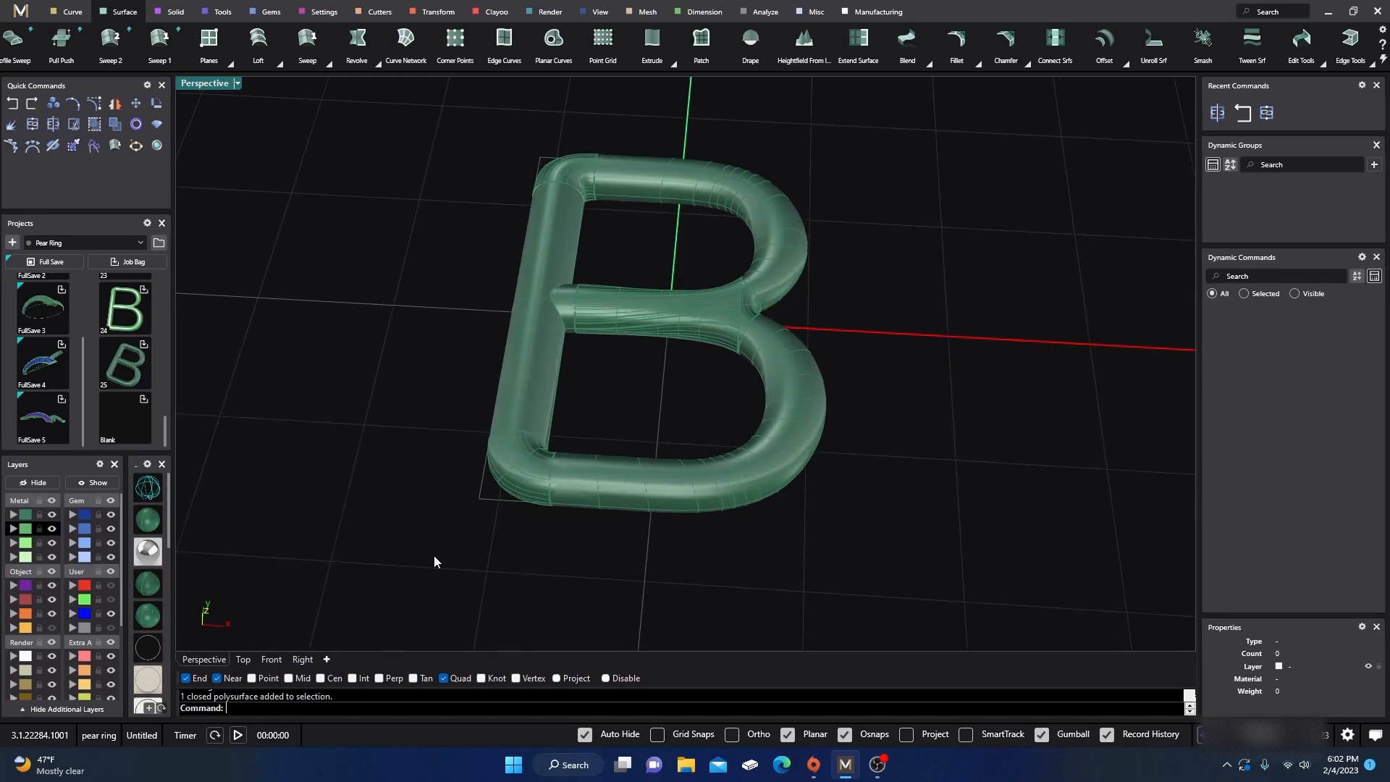
- Hide the letter solid, move all remaining construction curves to the User 04 layer, and show the solid again
left_click(557, 483)
left_click(33, 482)
scroll(505, 518, "down", 2)
left_click_drag(452, 260, 882, 616)
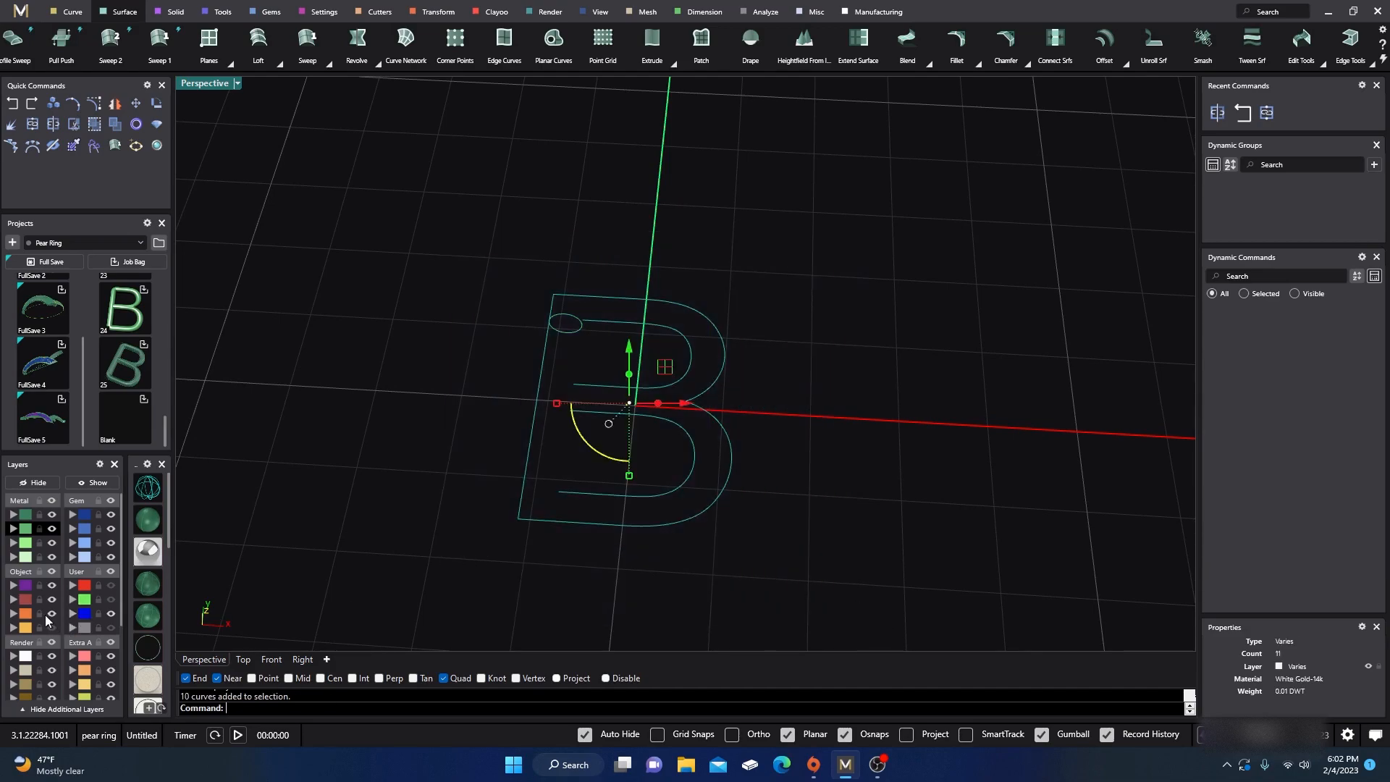
left_click(73, 641)
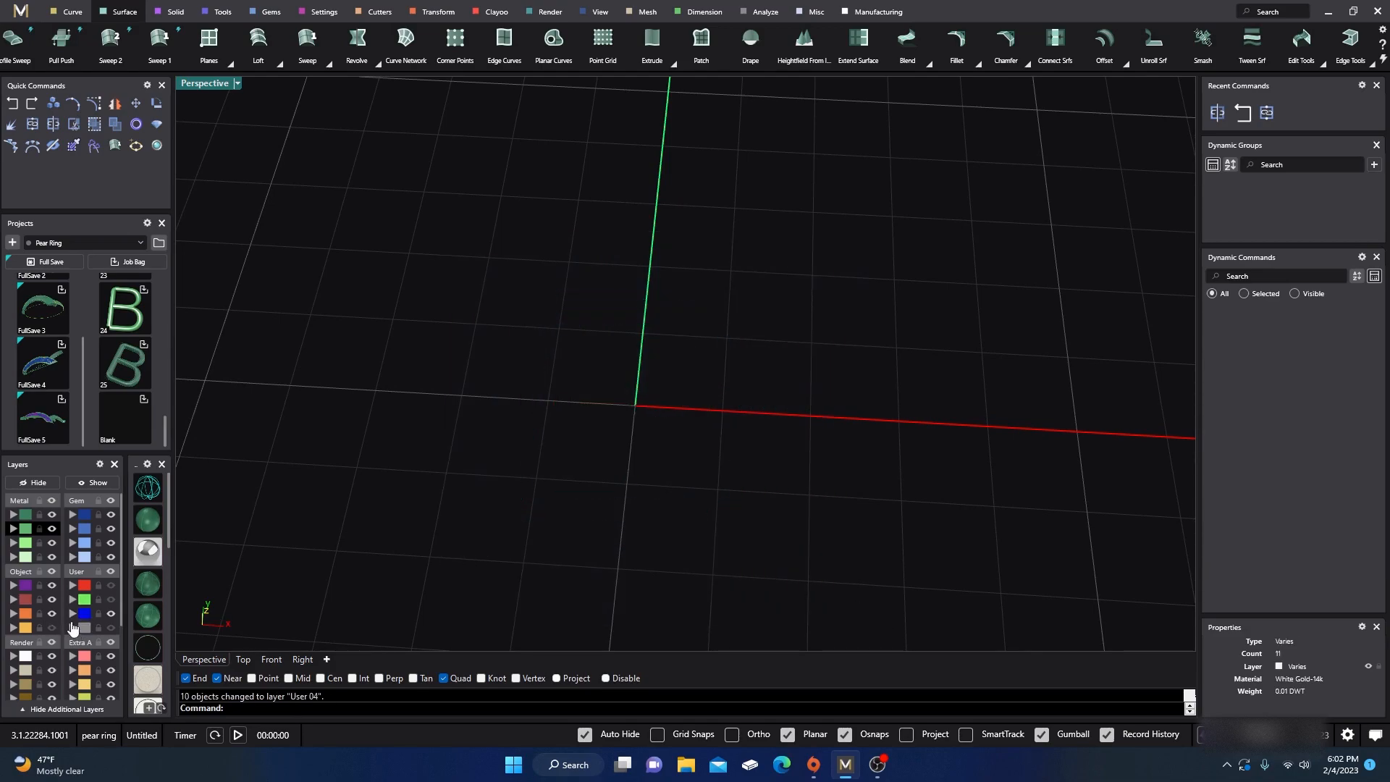
left_click(92, 482)
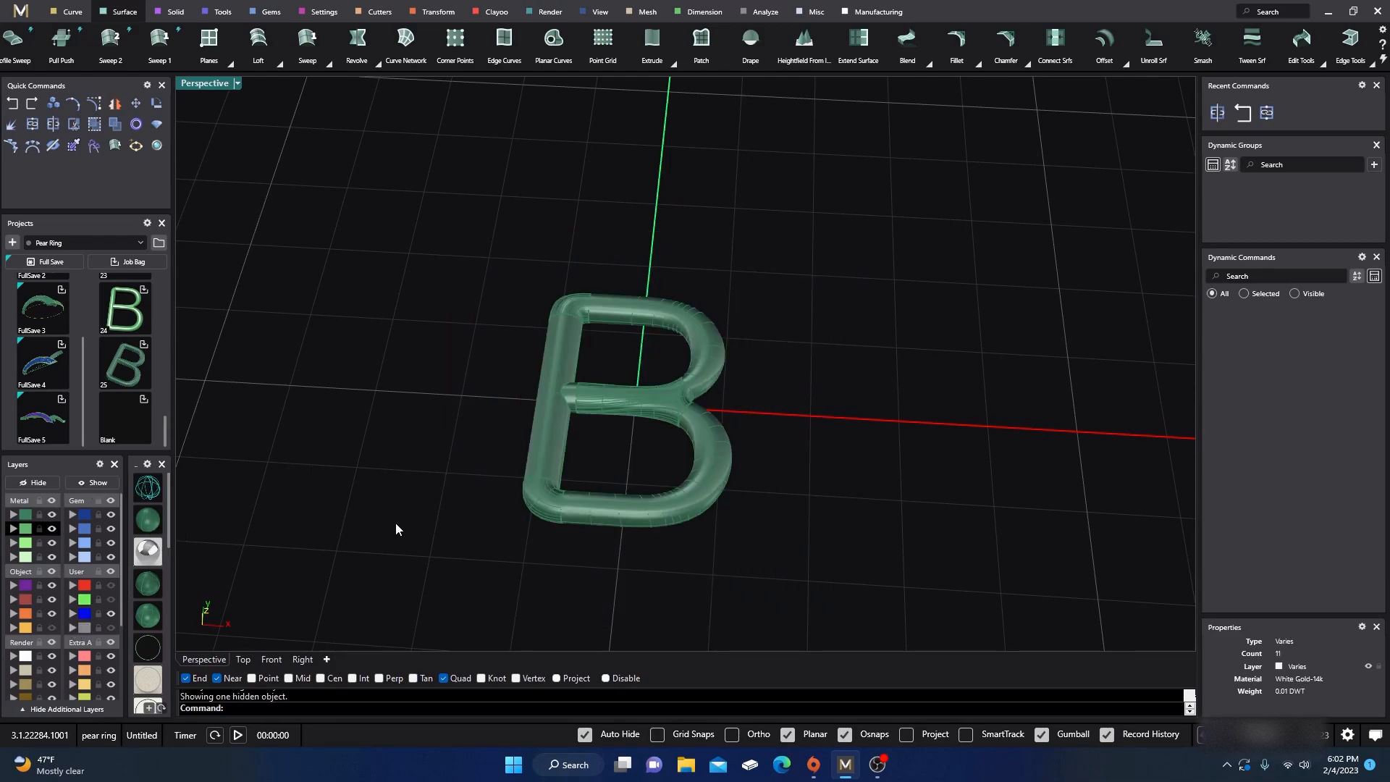
- Inspect the finished letter B's corners and bar joint in the metal display mode and in the green shaded mode
left_click(152, 554)
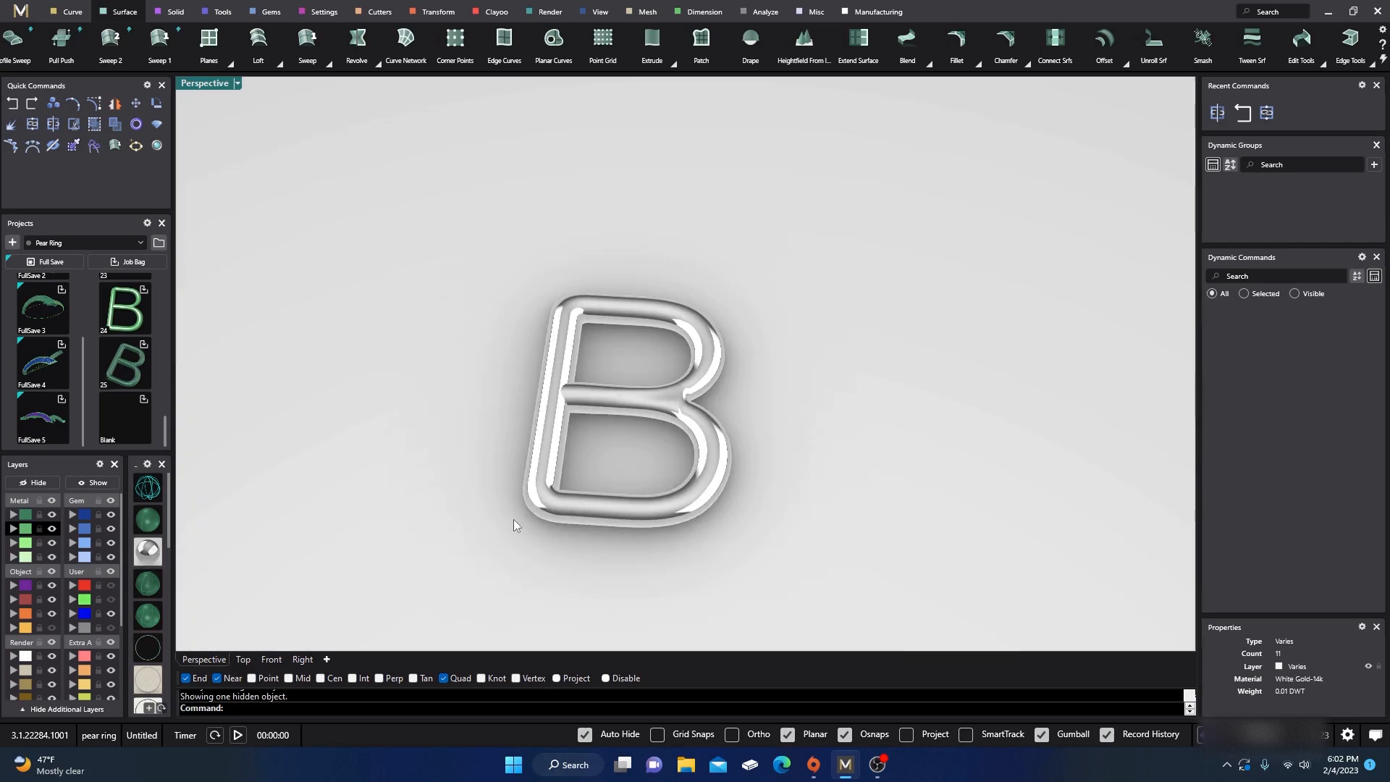
scroll(607, 400, "up", 8)
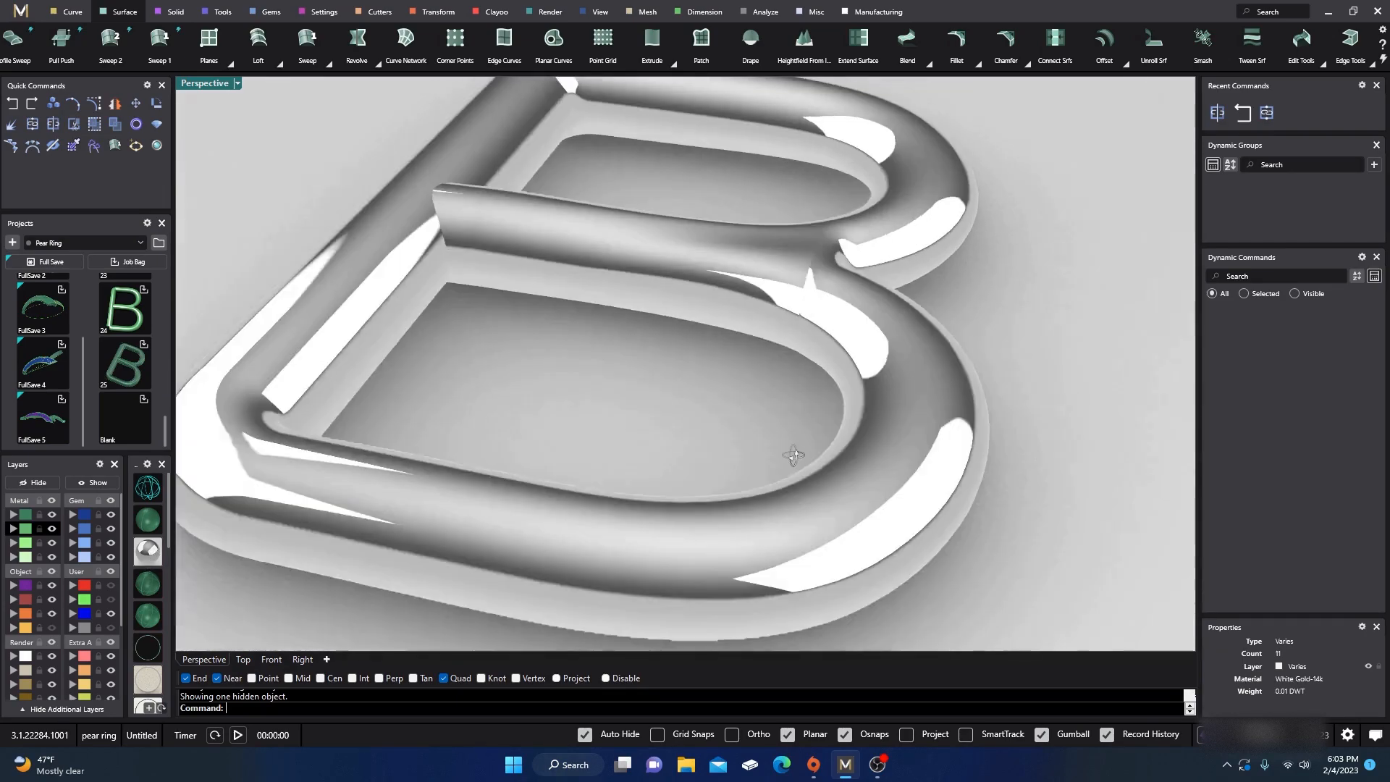
scroll(794, 454, "down", 6)
right_click_drag(741, 449, 675, 475)
scroll(681, 428, "down", 6)
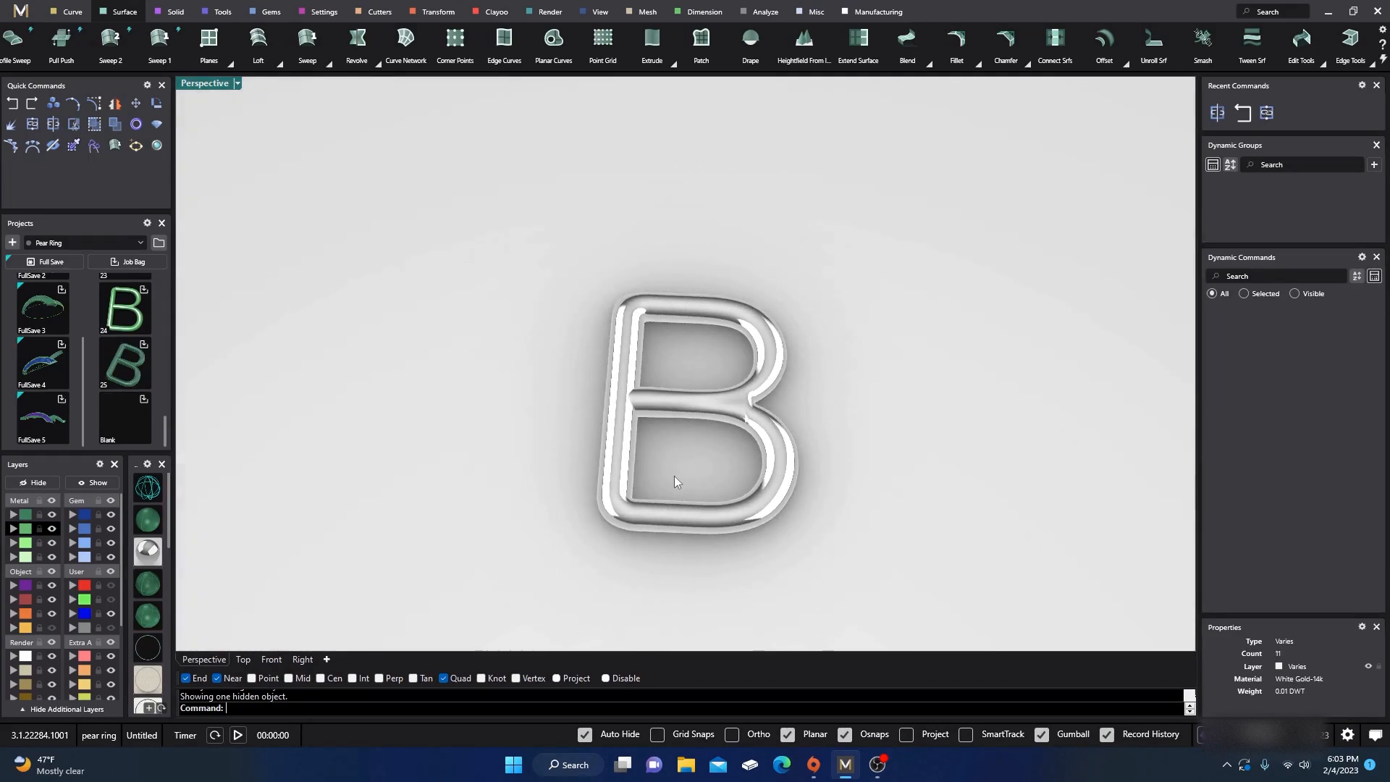
left_click(147, 519)
right_click_drag(541, 445, 570, 506)
scroll(672, 524, "up", 4)
right_click_drag(672, 524, 400, 377)
- Restore the four-viewport layout and stretch the letter B vertically in the Front view to make it thicker
left_click(624, 544)
double_click(212, 86)
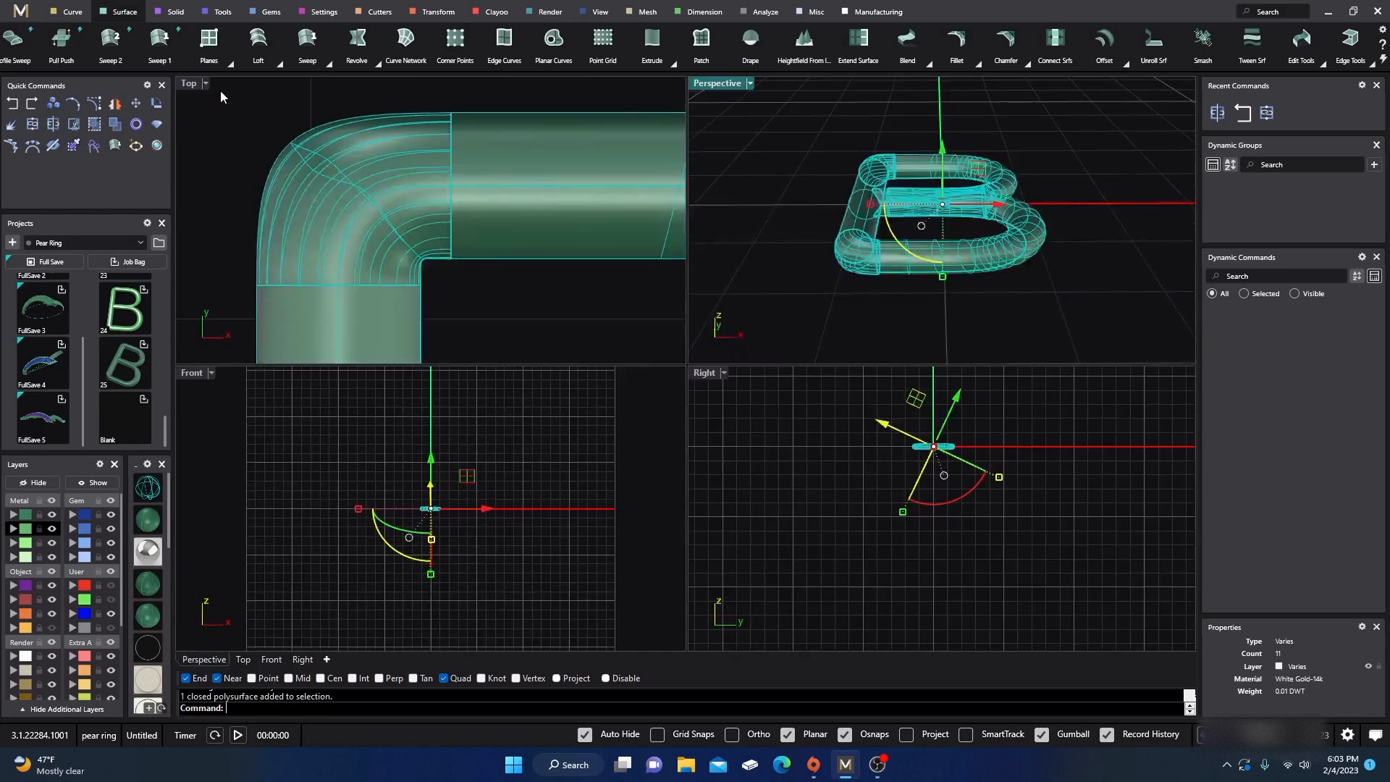
scroll(400, 483, "down", 6)
scroll(407, 489, "up", 20)
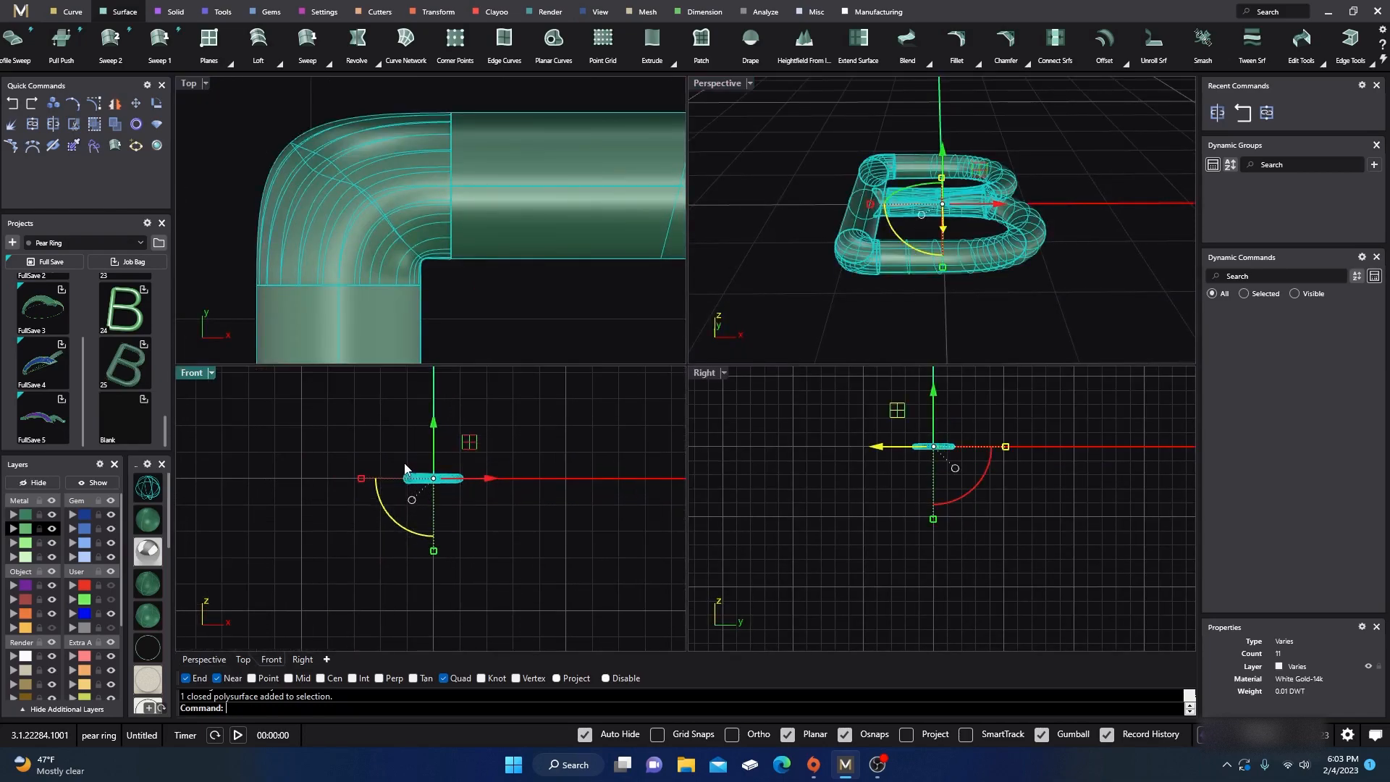
mouse_move(448, 559)
left_mouse_down()
mouse_move(444, 582)
mouse_move(433, 557)
left_mouse_up()
scroll(441, 474, "up", 4)
scroll(435, 479, "up", 3)
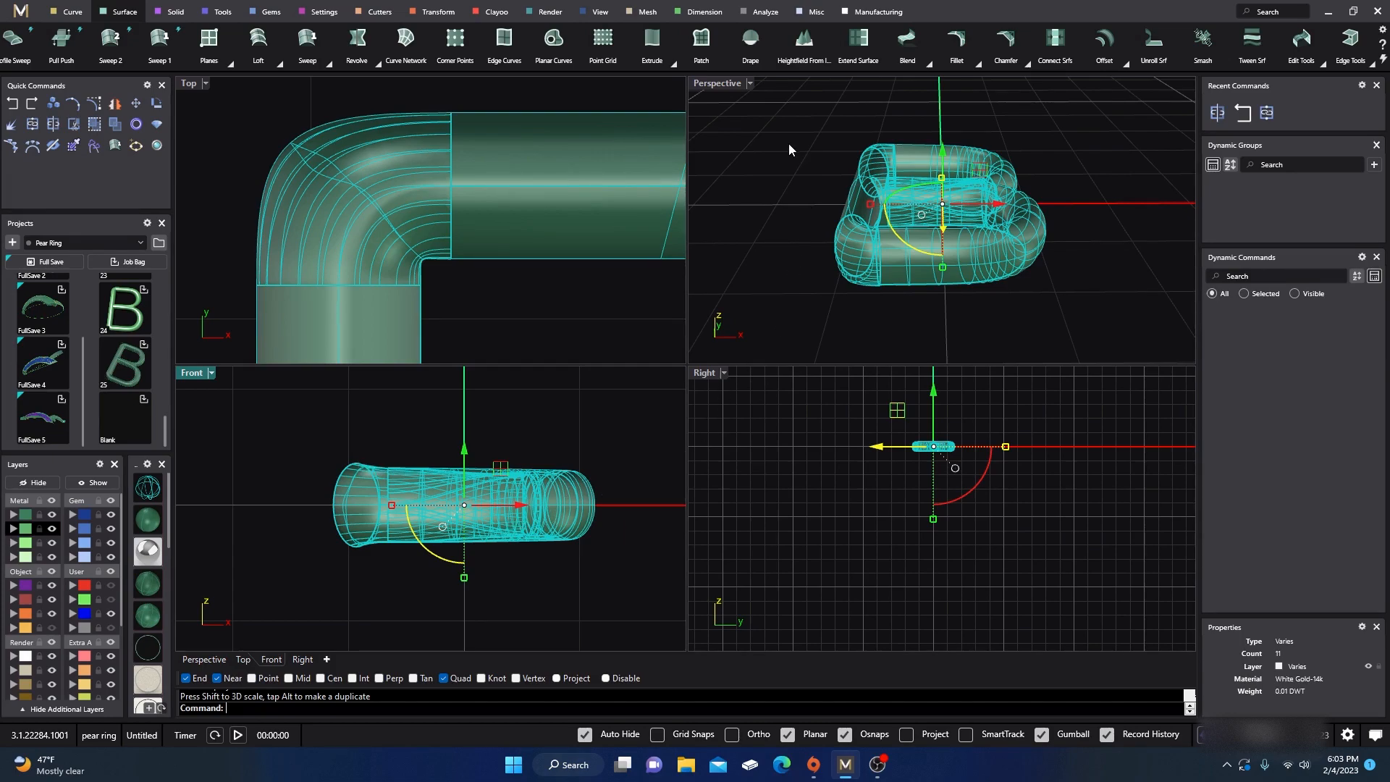
- Examine the thickened letter B's bar joint and corners from several angles in the Perspective view
left_click(789, 166)
right_click_drag(787, 169, 759, 289)
scroll(932, 295, "up", 5)
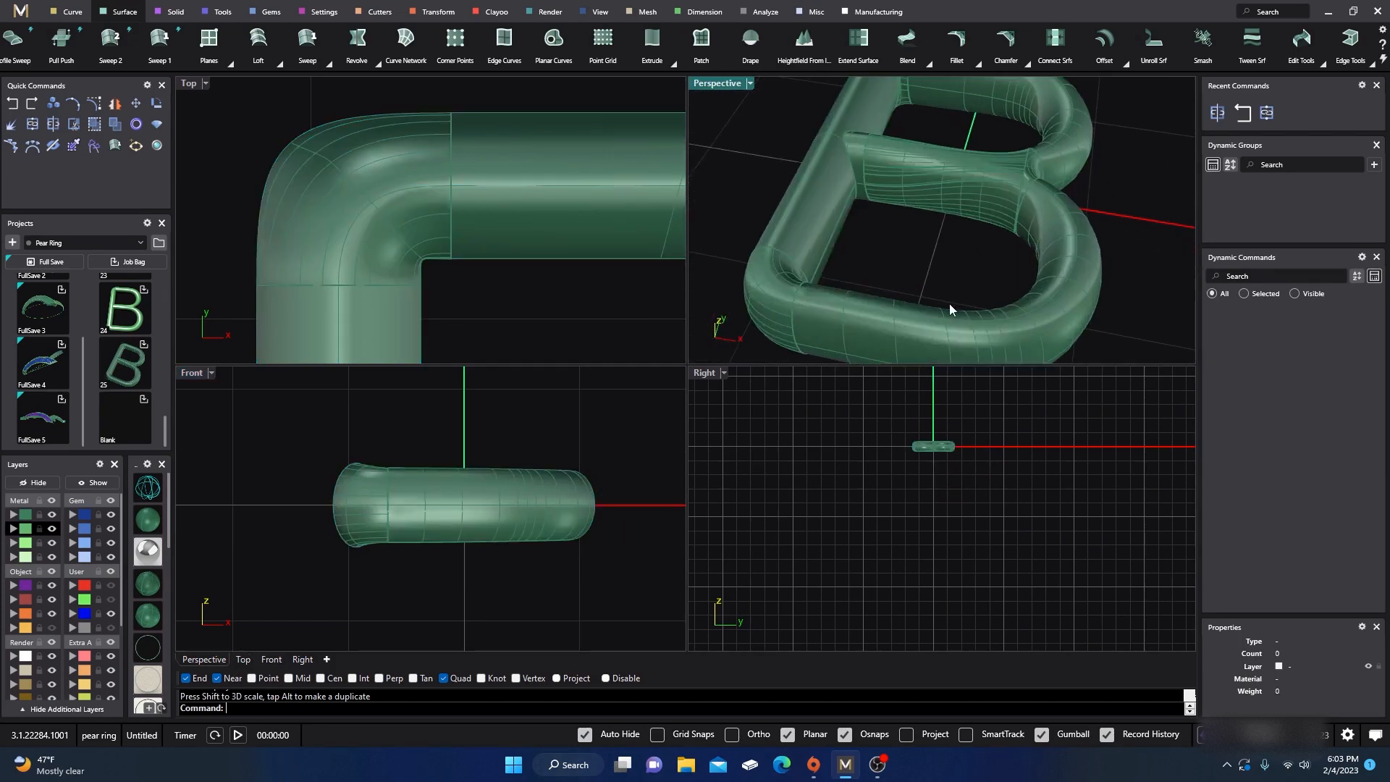
scroll(929, 297, "down", 6)
right_click_drag(916, 282, 972, 292)
scroll(984, 215, "up", 4)
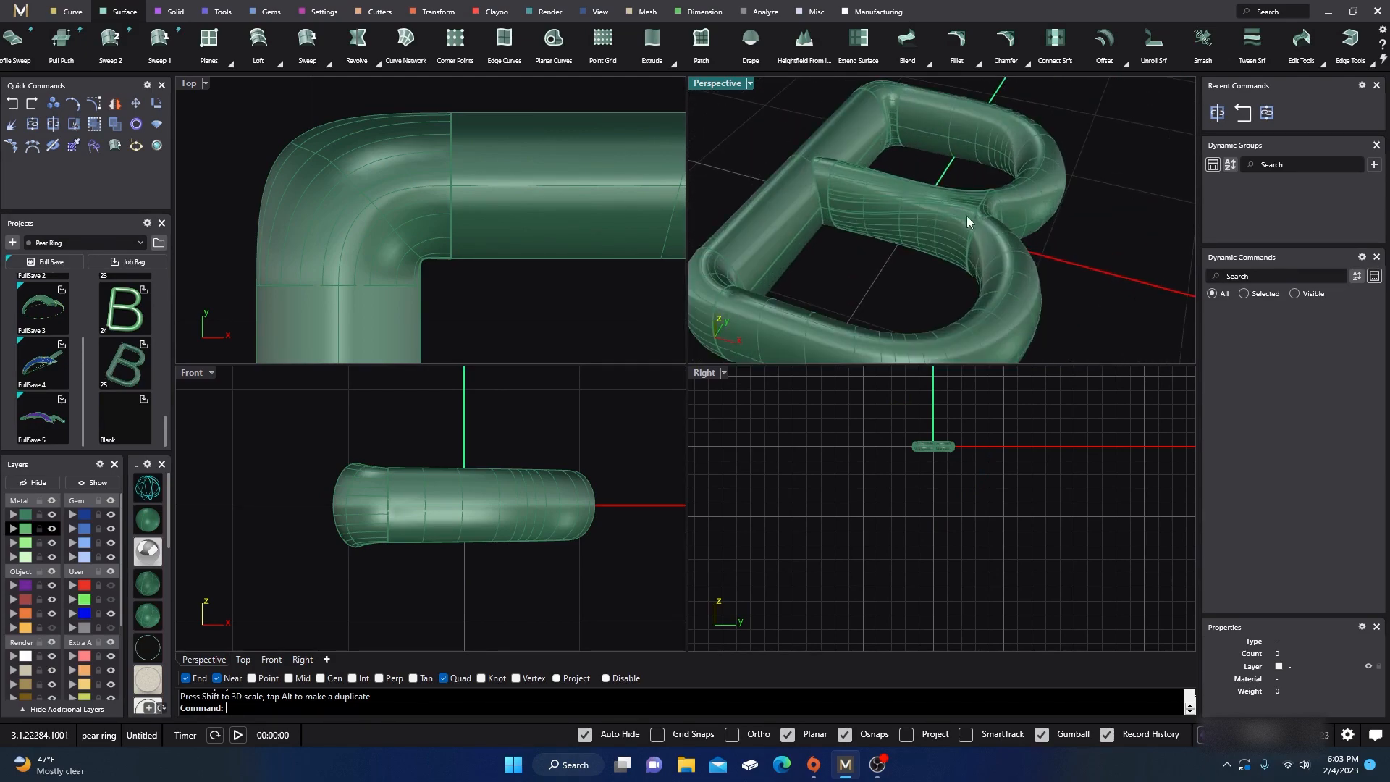
scroll(968, 220, "down", 3)
left_click(968, 221)
left_click_drag(806, 118, 1041, 328)
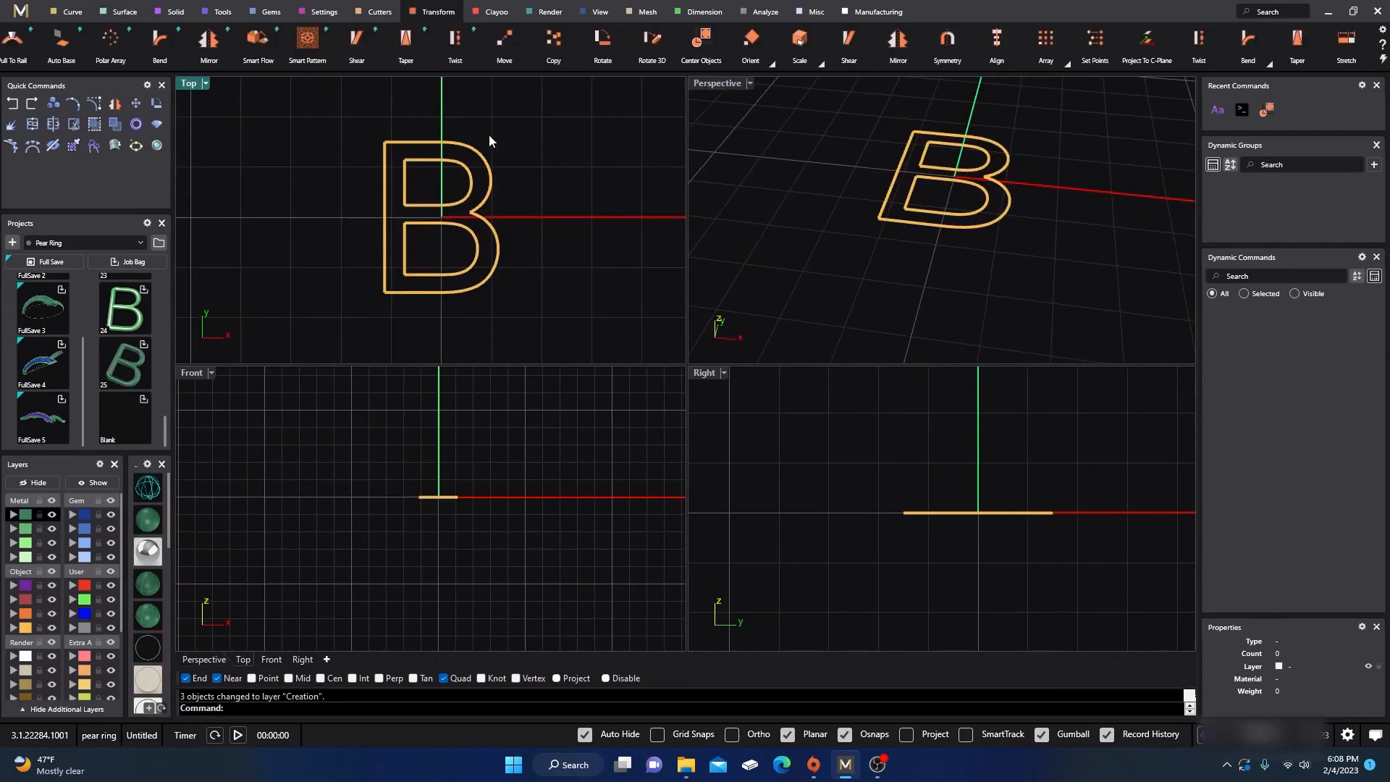
scroll(391, 210, "up", 3)
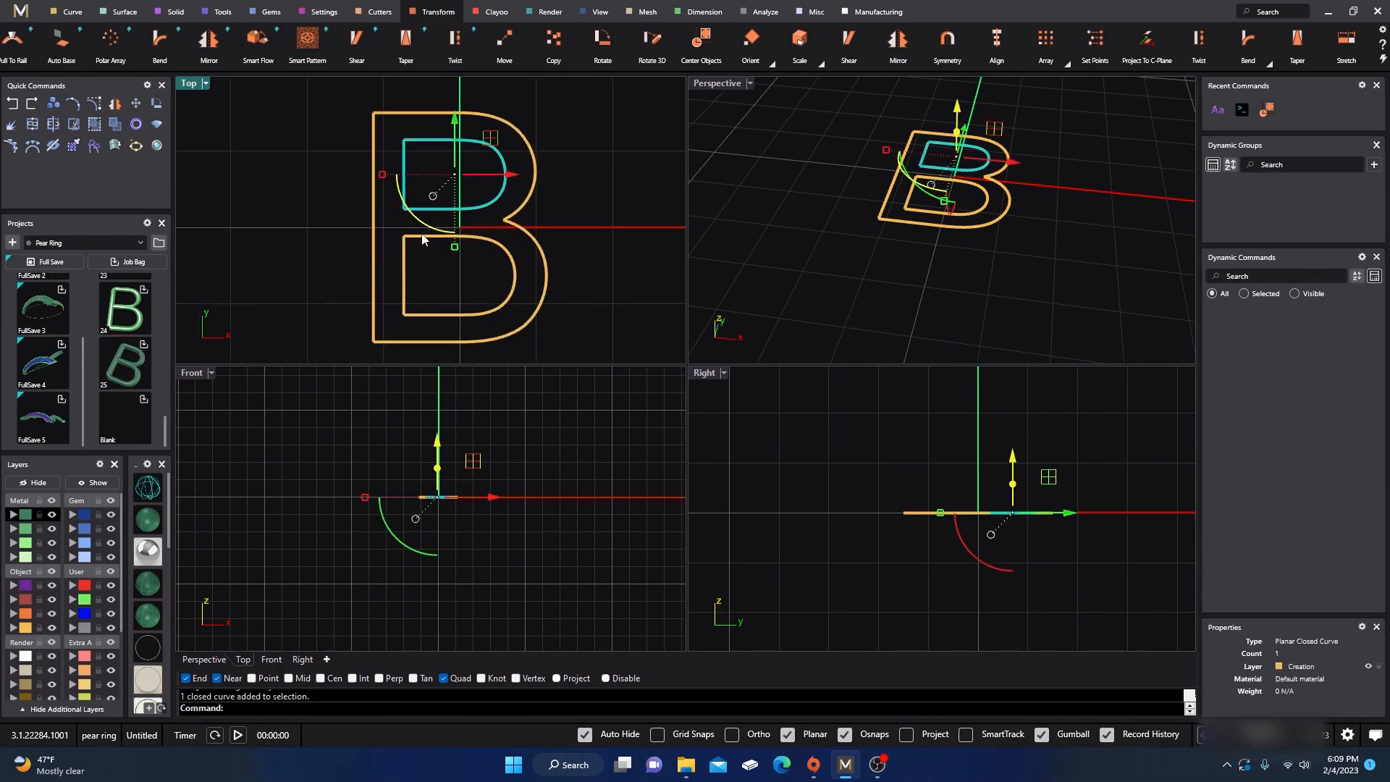
left_click(423, 235)
left_click(372, 229)
left_click(331, 193)
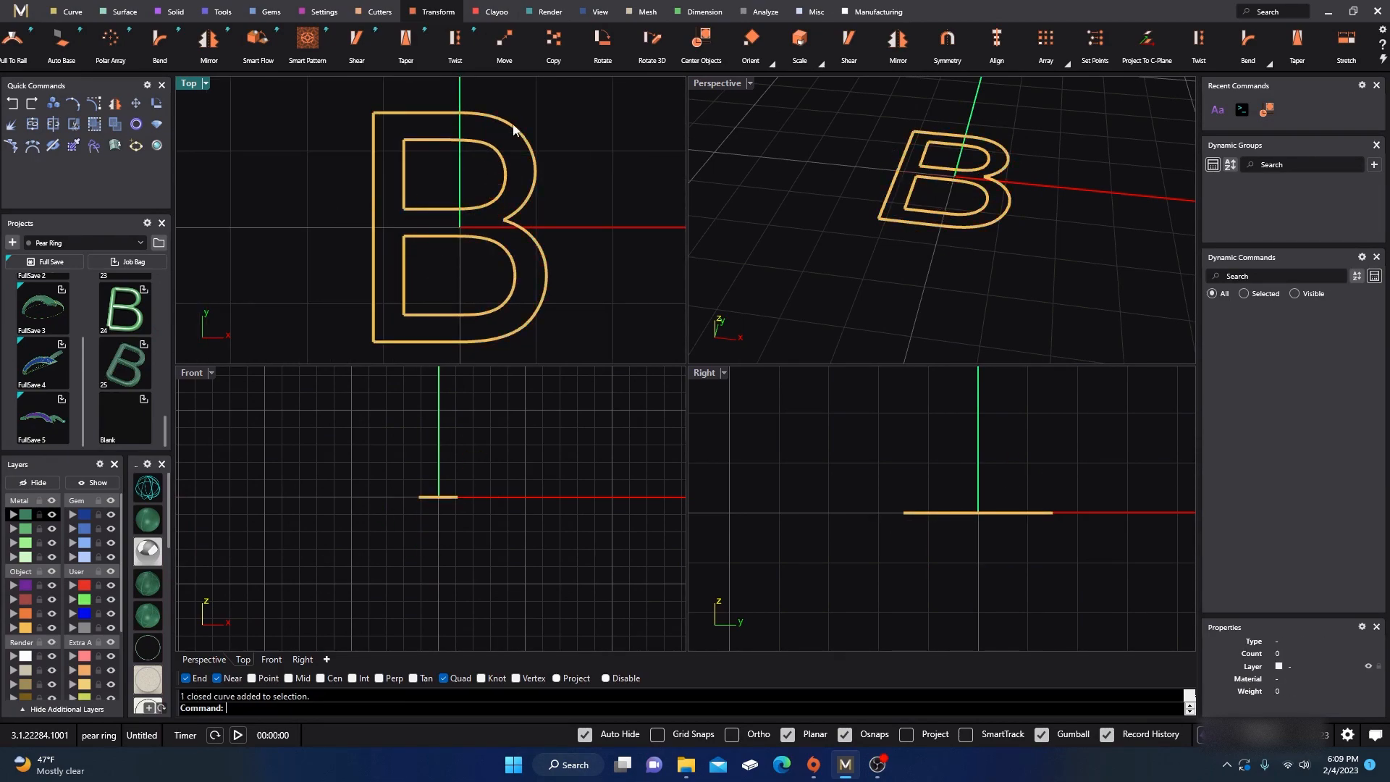
scroll(327, 205, "down", 2)
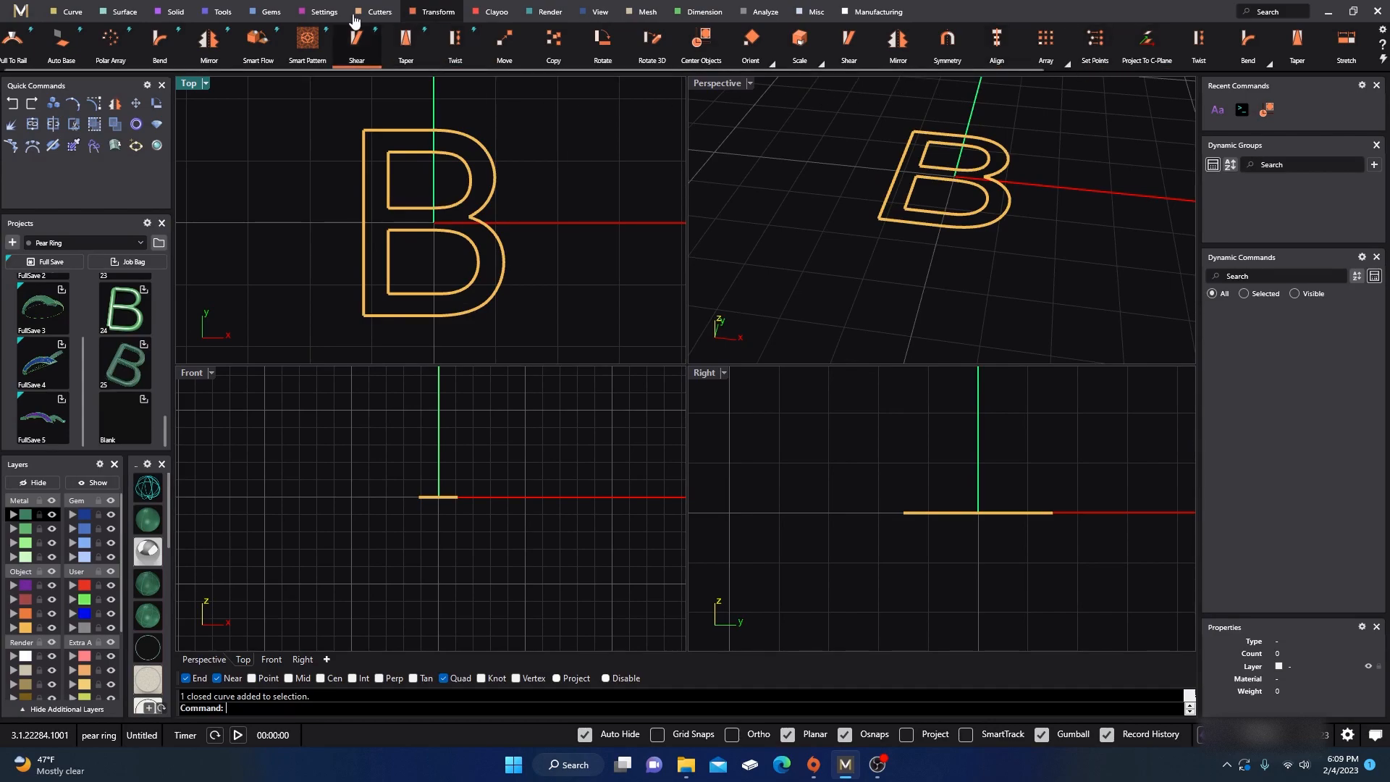
- Split the letter B's upper inner outline at its two left corners in the Top view
left_click(177, 12)
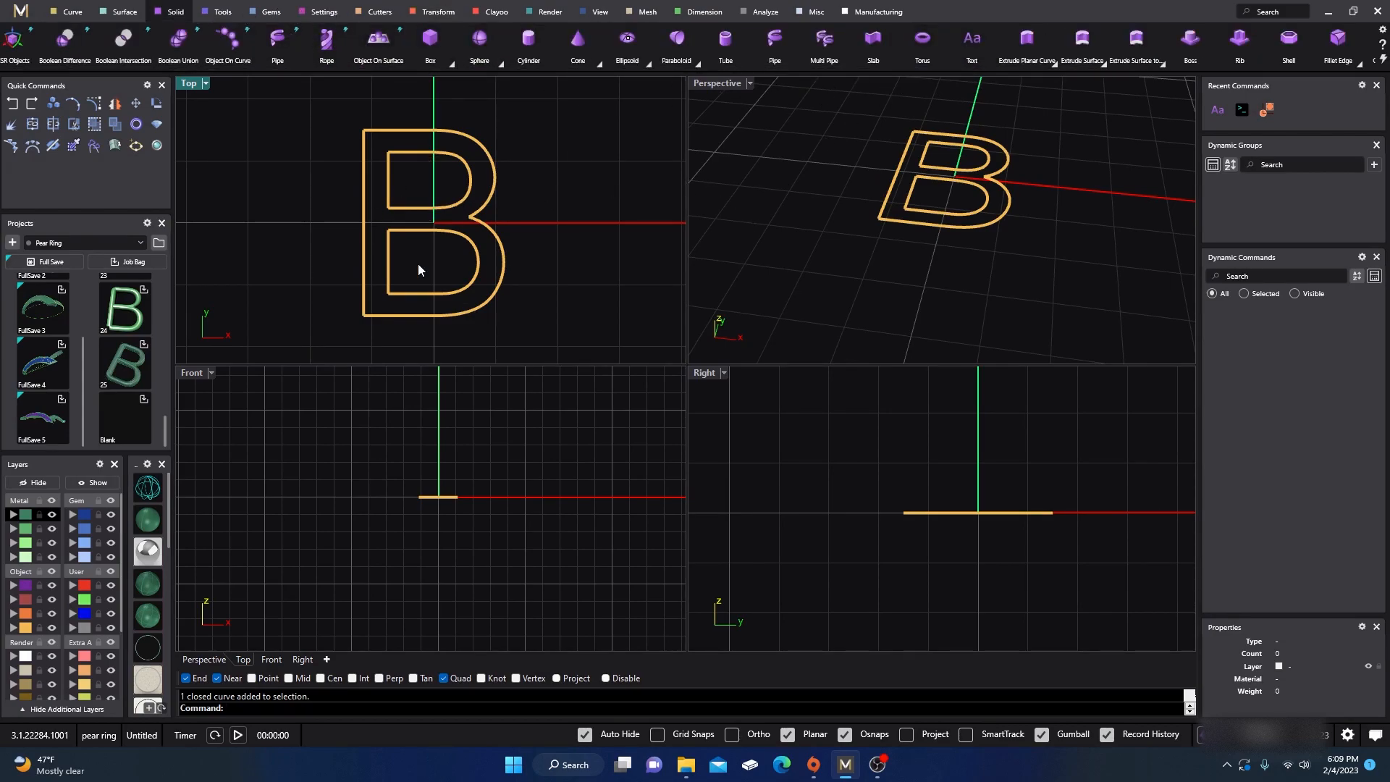
right_click_drag(543, 210, 558, 218)
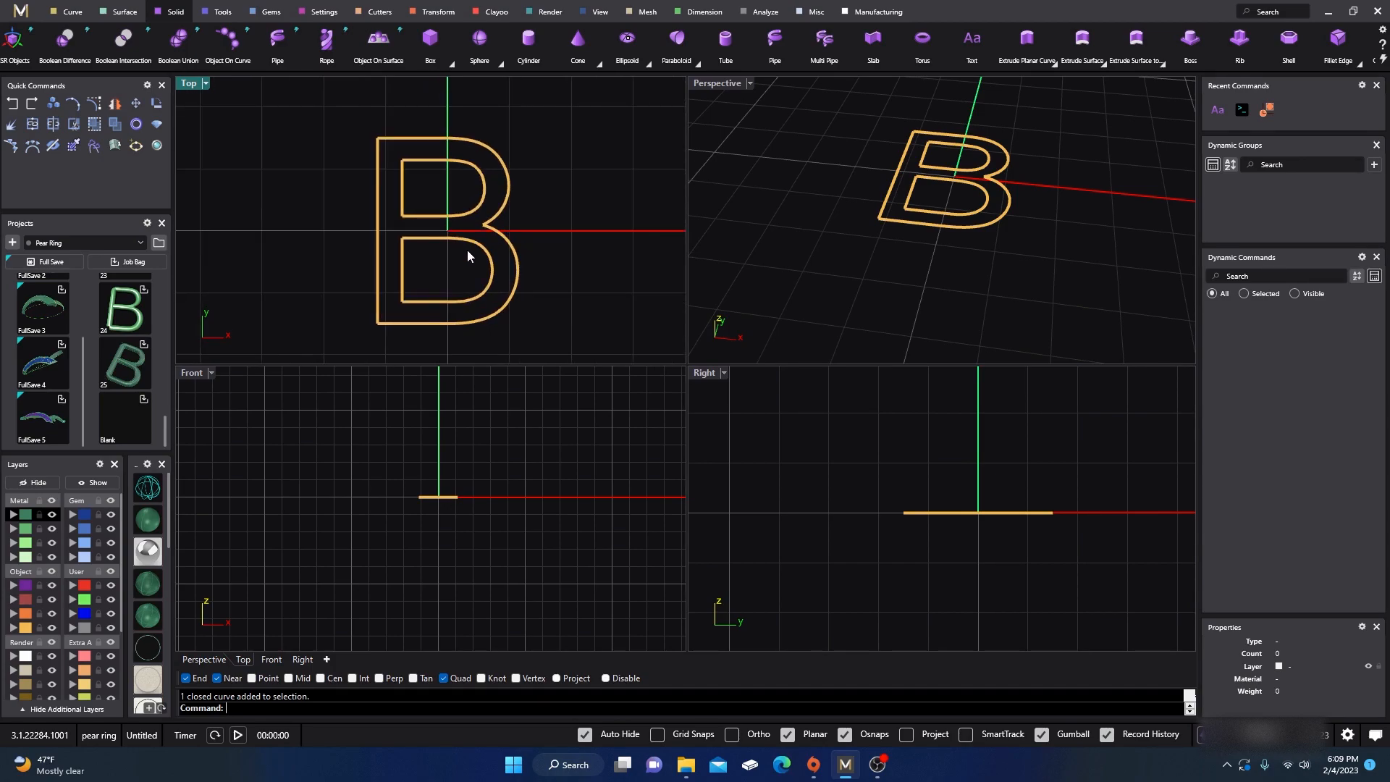
left_click(422, 165)
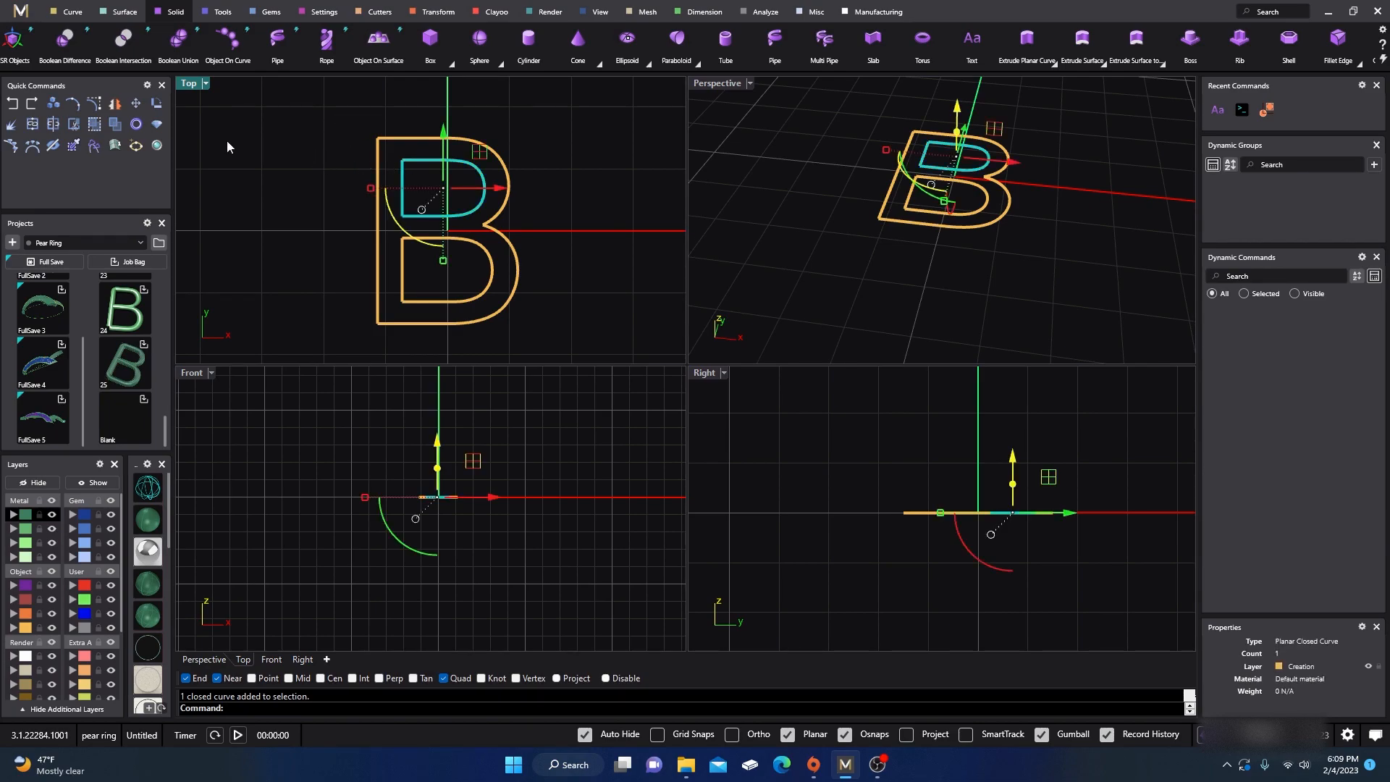
left_click(55, 125)
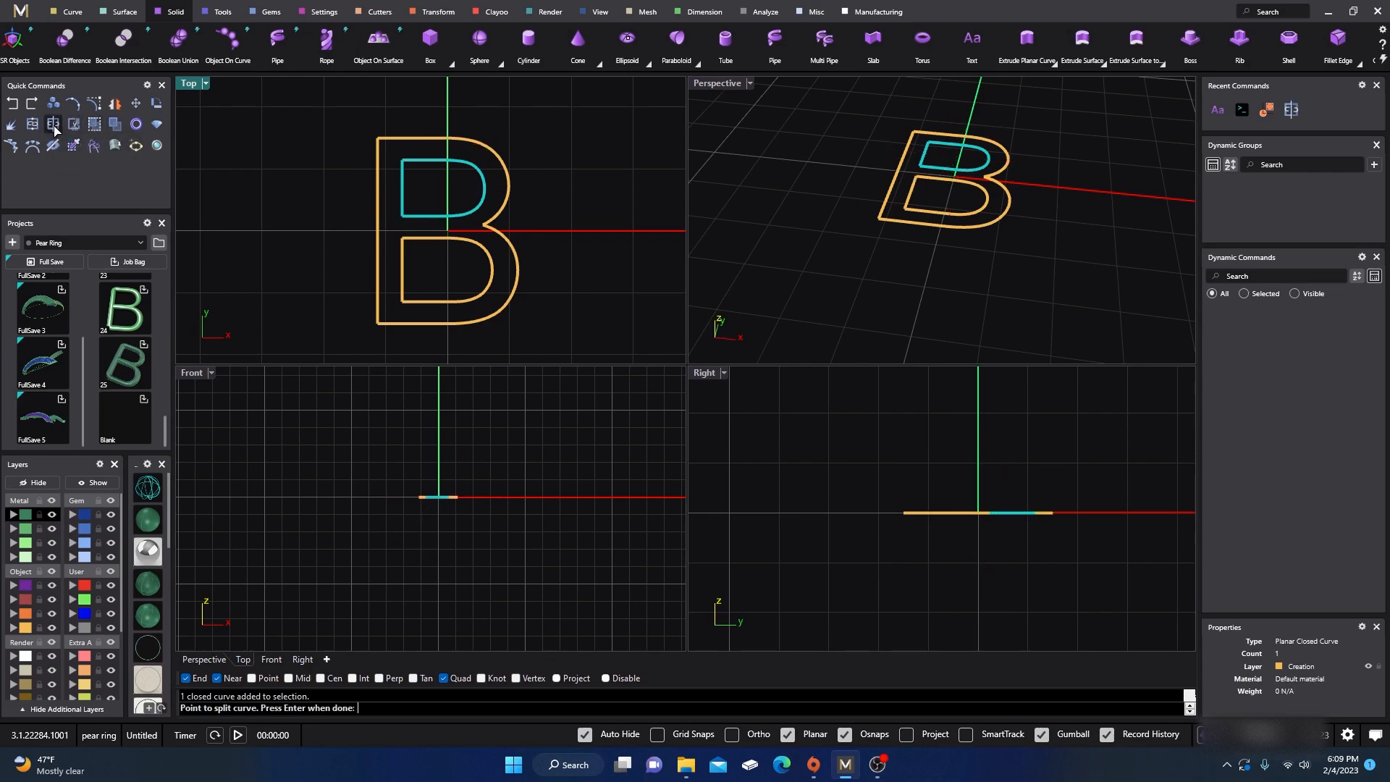
left_click(402, 160)
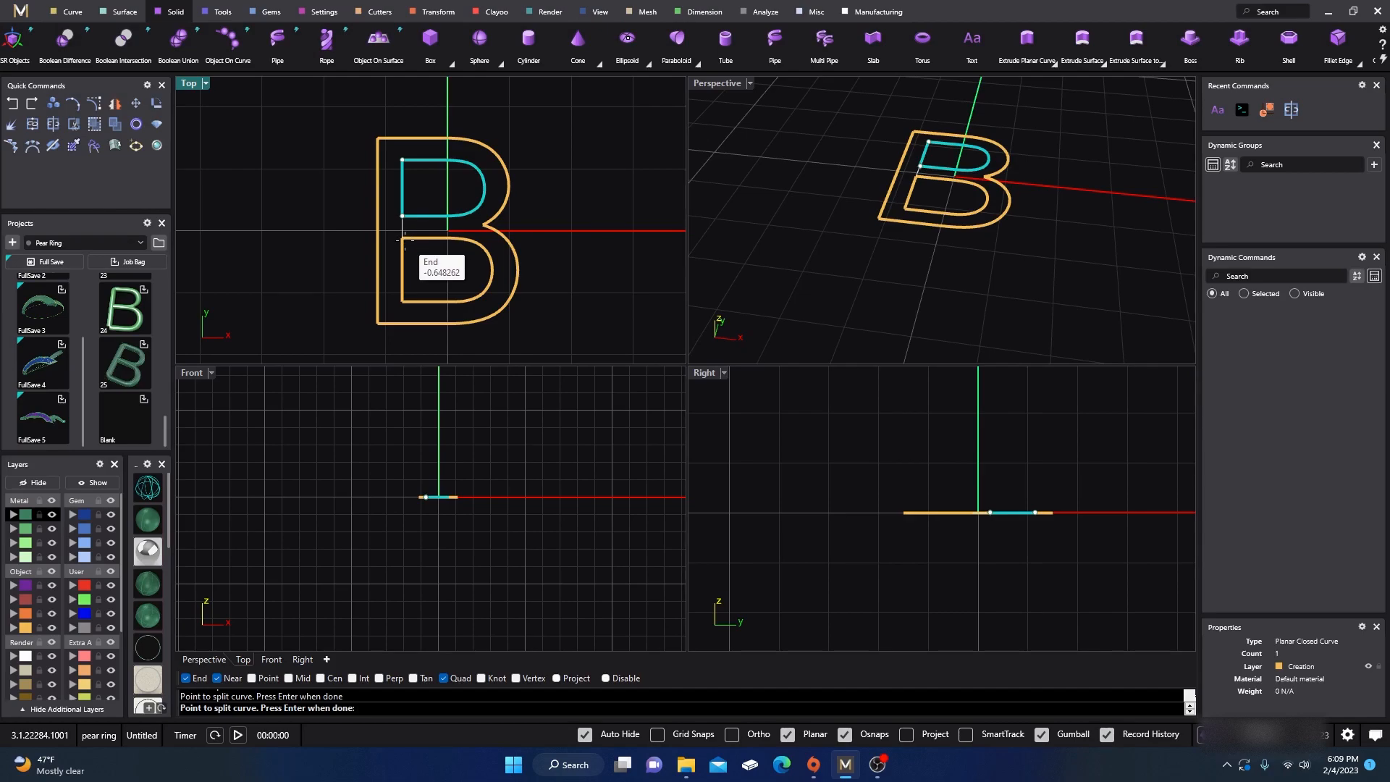
key("Return")
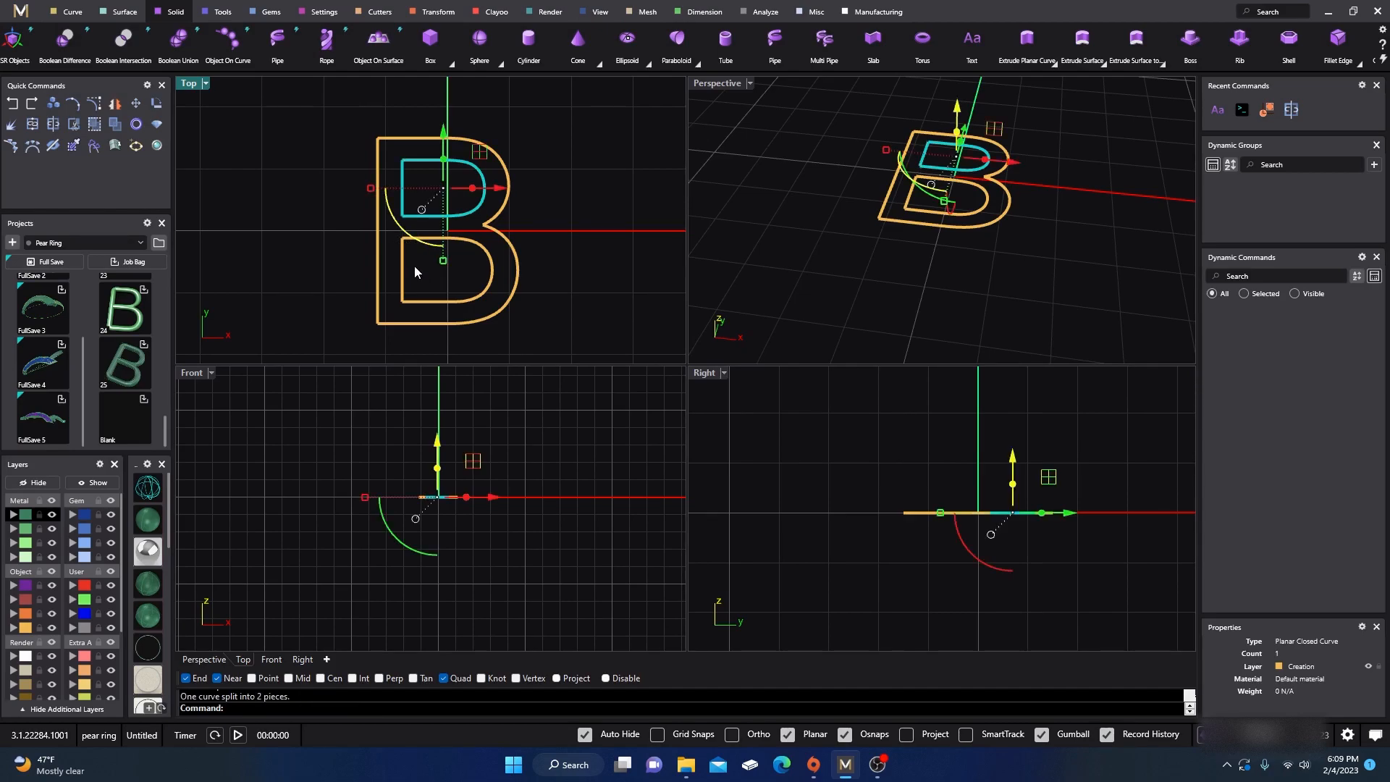
- Split the lower inner outline at its two left corners and check the separate pieces of both inner outlines
left_click(404, 259)
key("Return")
left_click(402, 239)
left_click(402, 283)
key("Return")
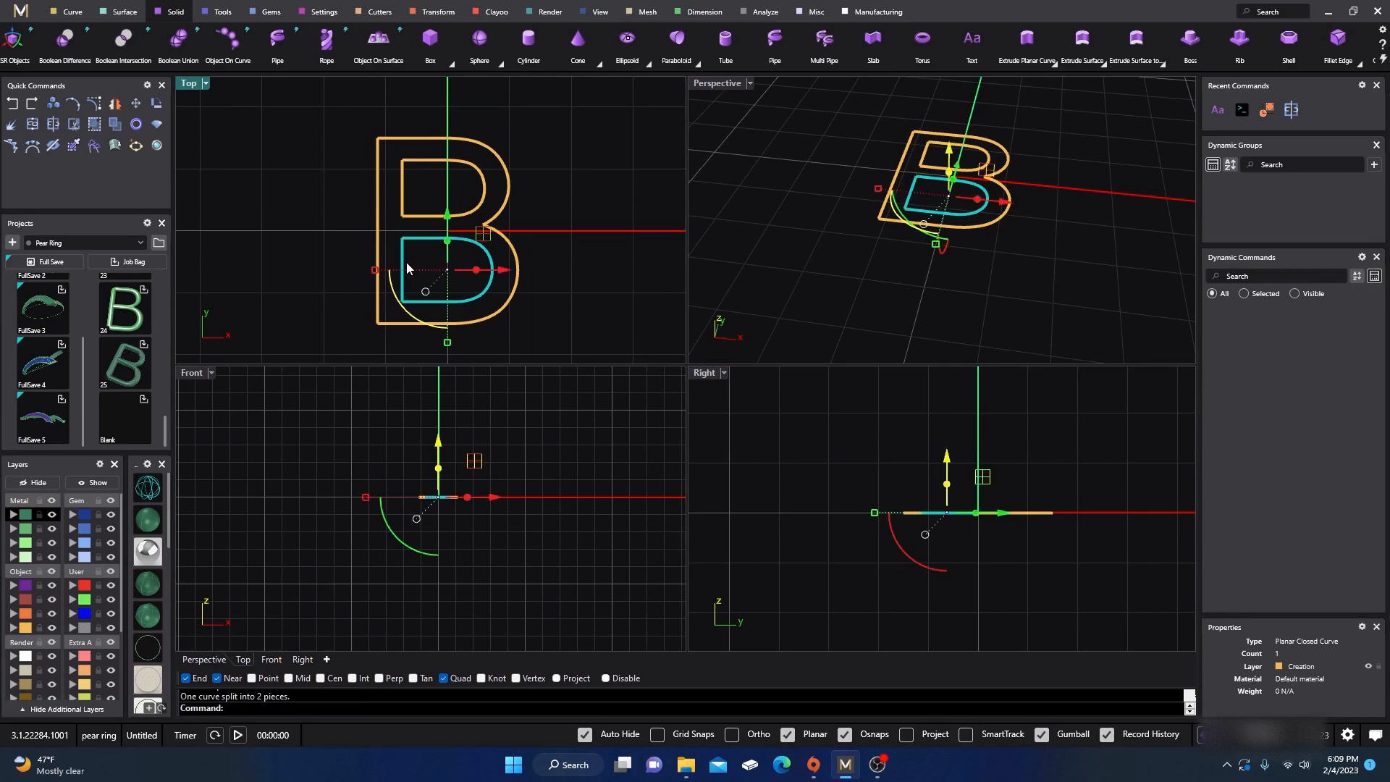
left_click(405, 190)
key("Escape")
left_click(465, 165)
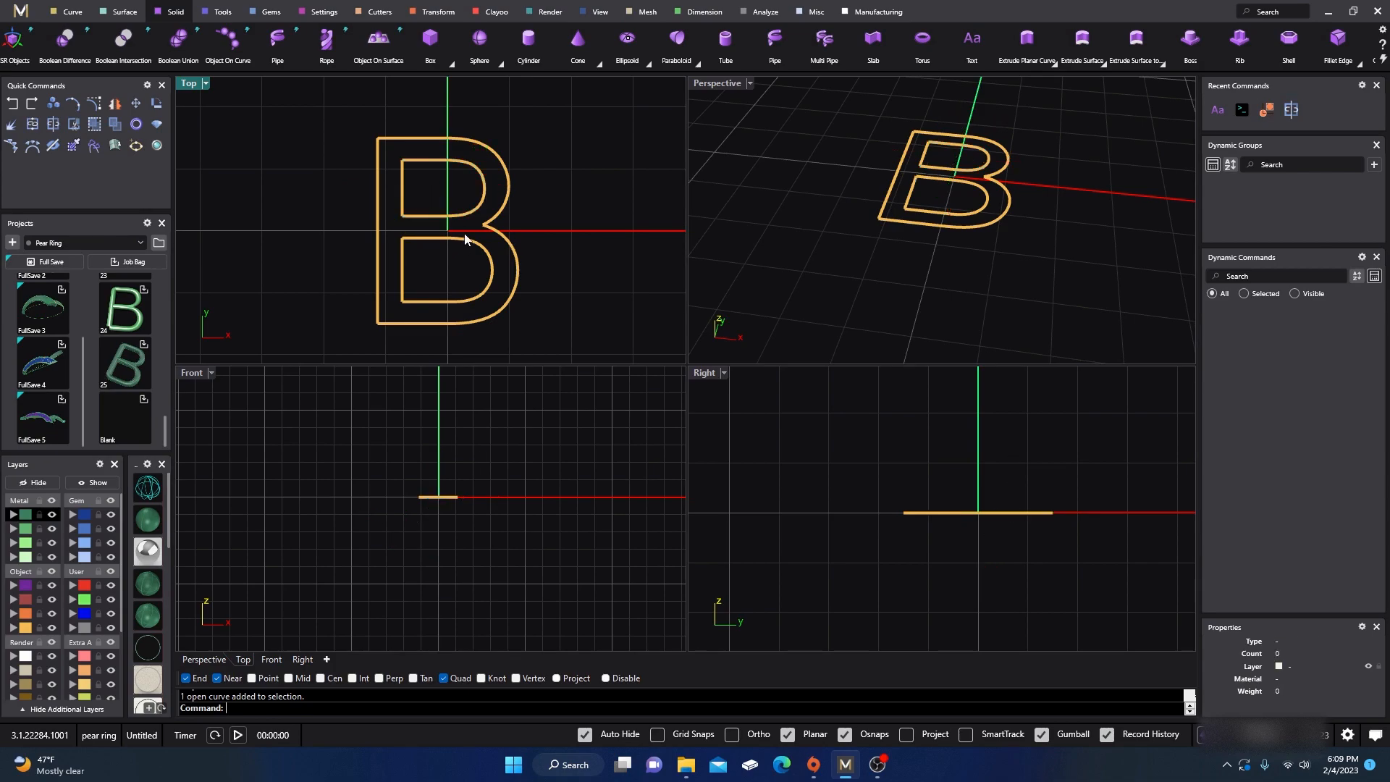
key("Escape")
left_click(465, 240)
key("Escape")
- Split the outer outline at the waist notch and both left corners, and check its separate pieces
left_click(378, 288)
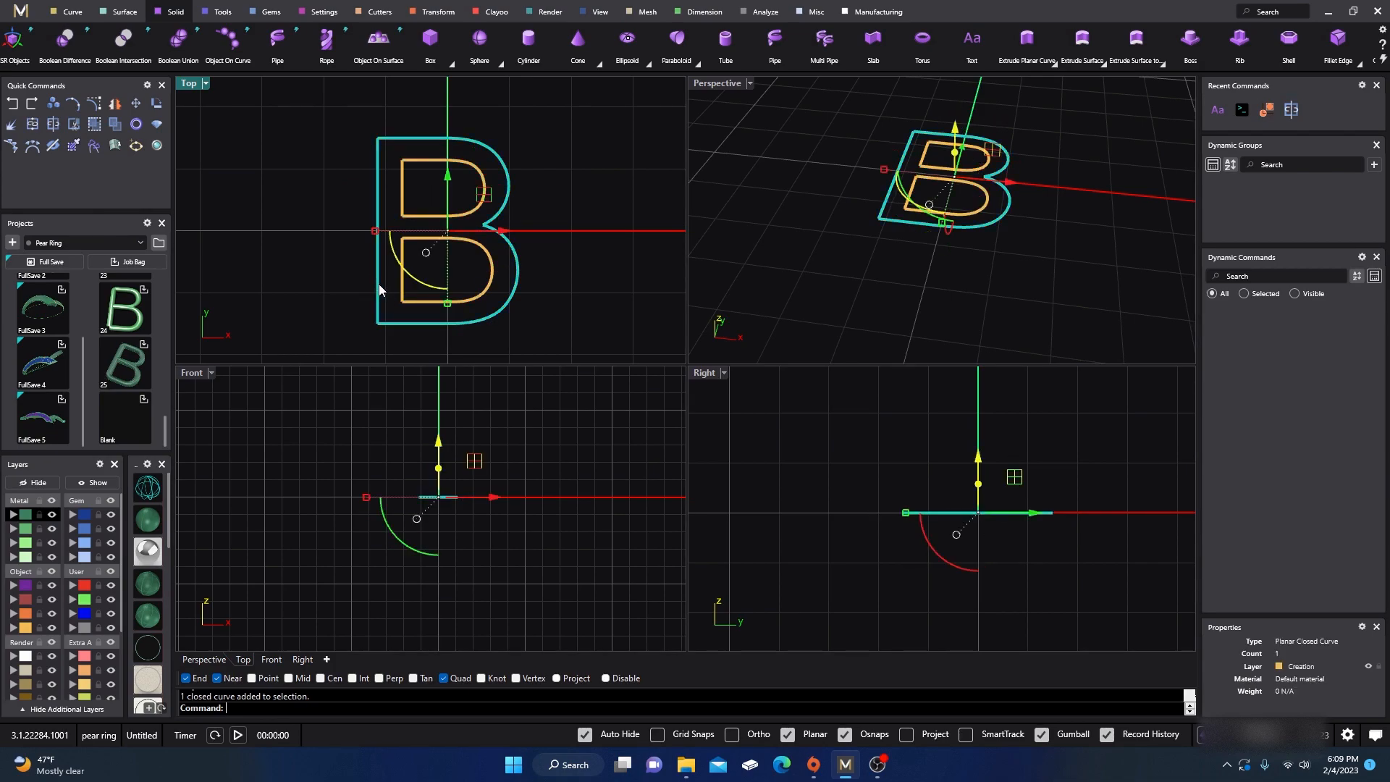
right_click(310, 233)
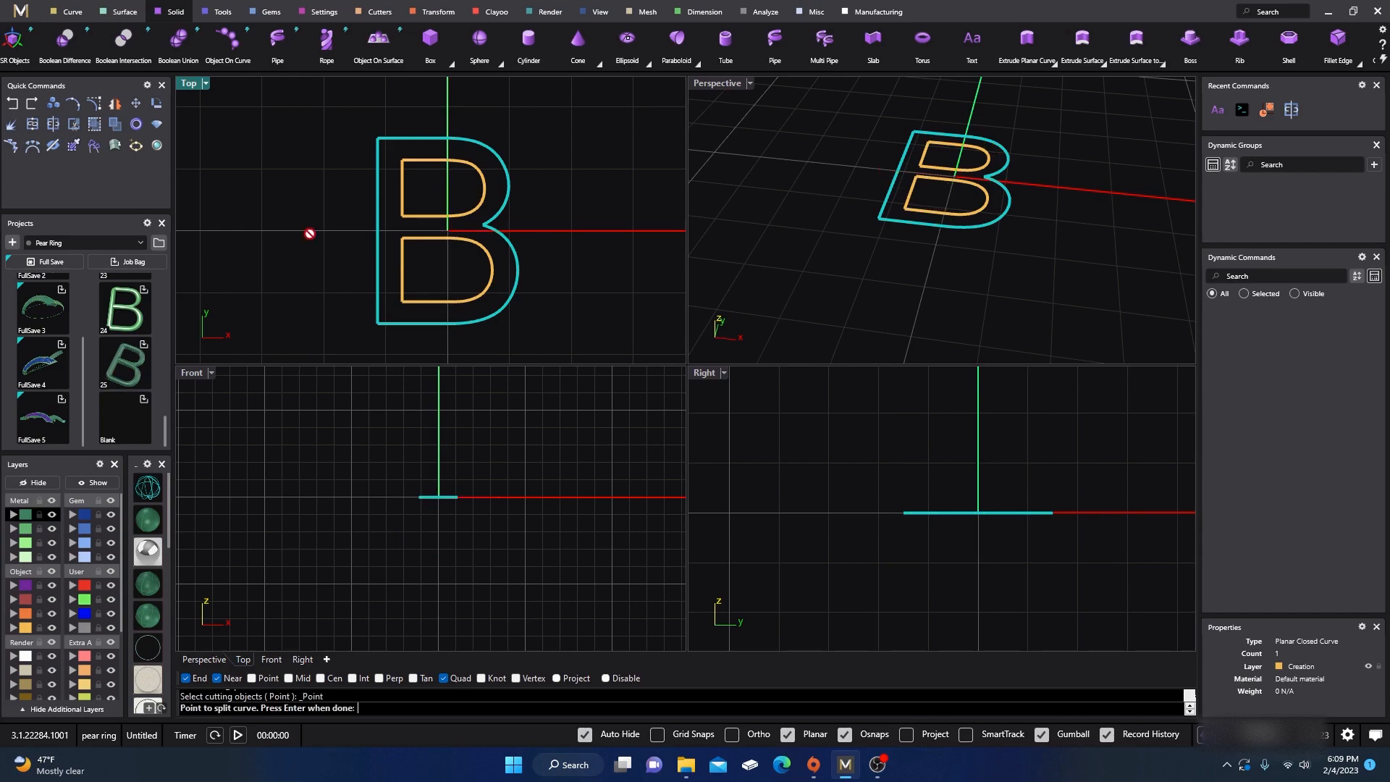
left_click(475, 226)
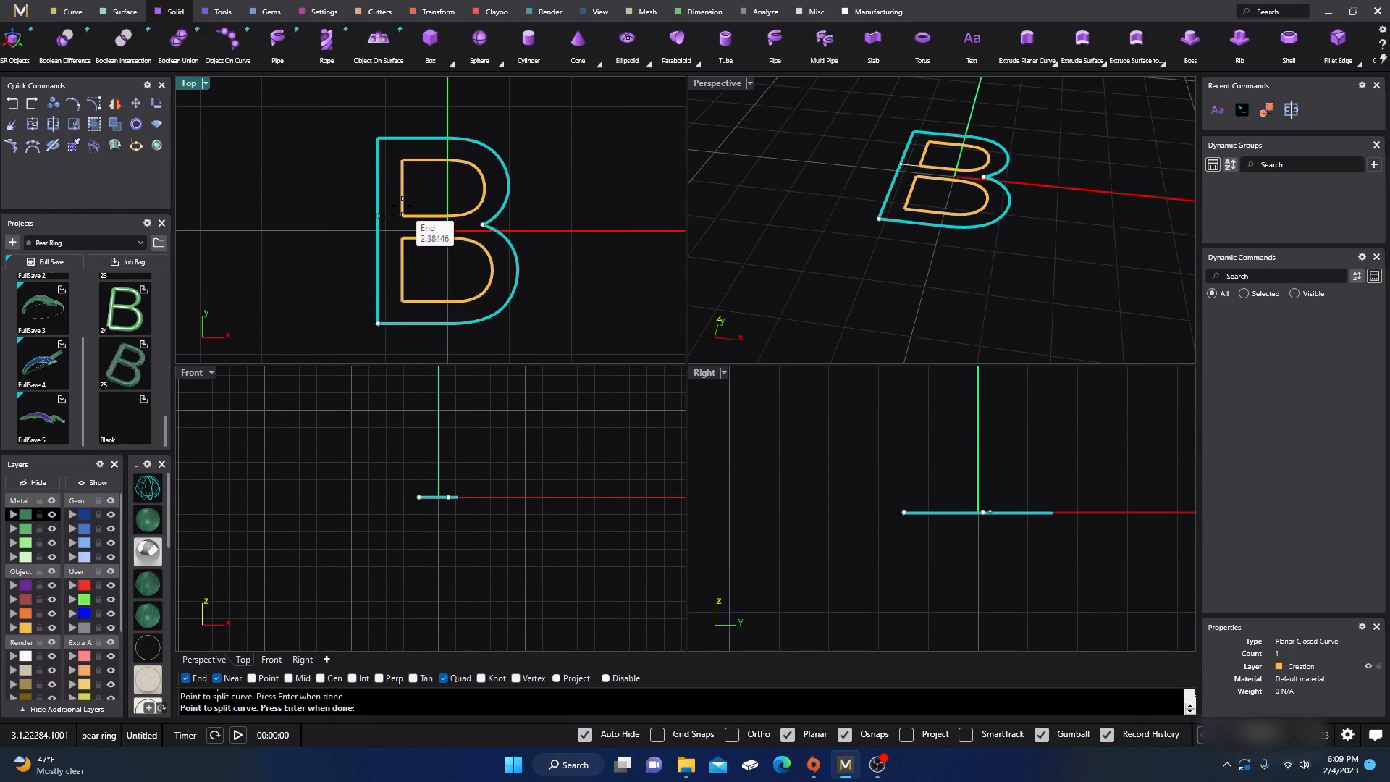
left_click(377, 138)
key("Return")
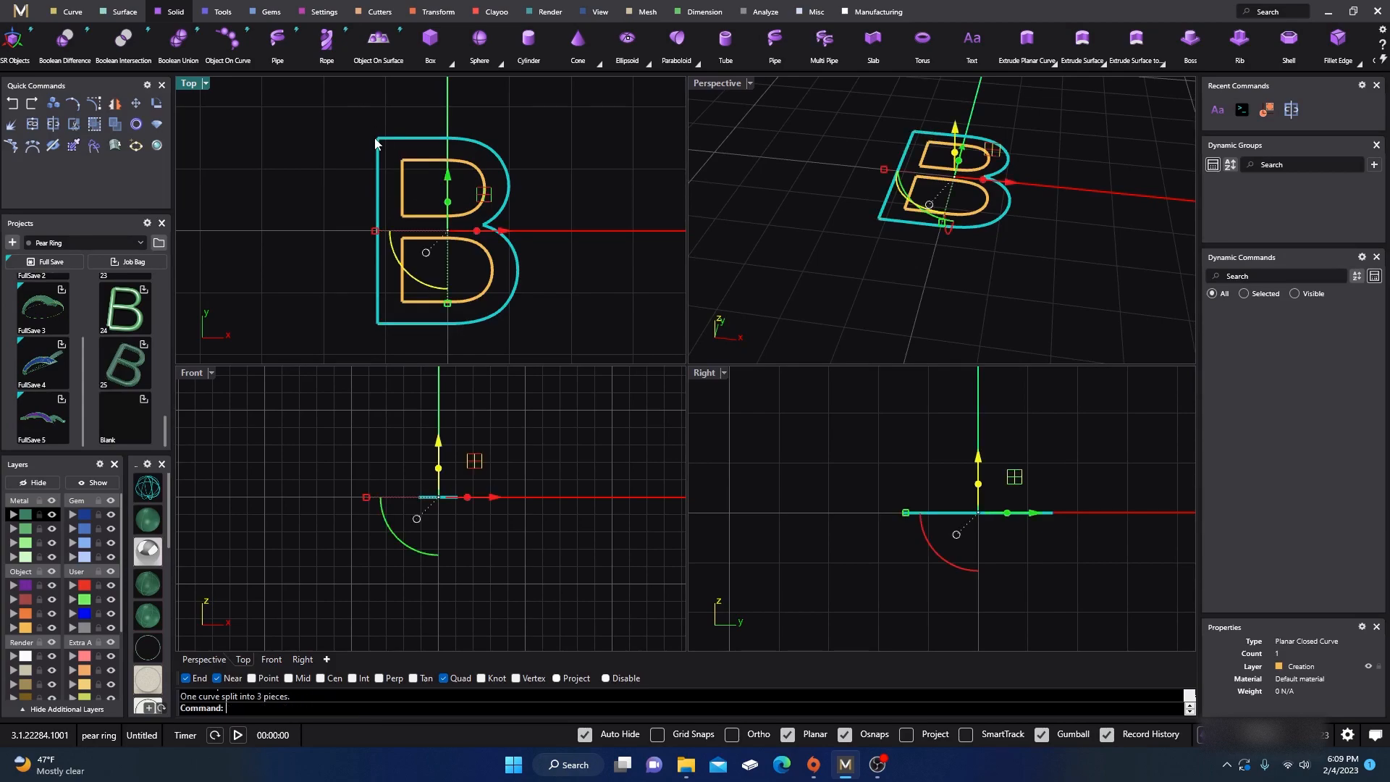
left_click(350, 188)
left_click(377, 202)
left_click(434, 138)
left_click(493, 313)
left_click(535, 200)
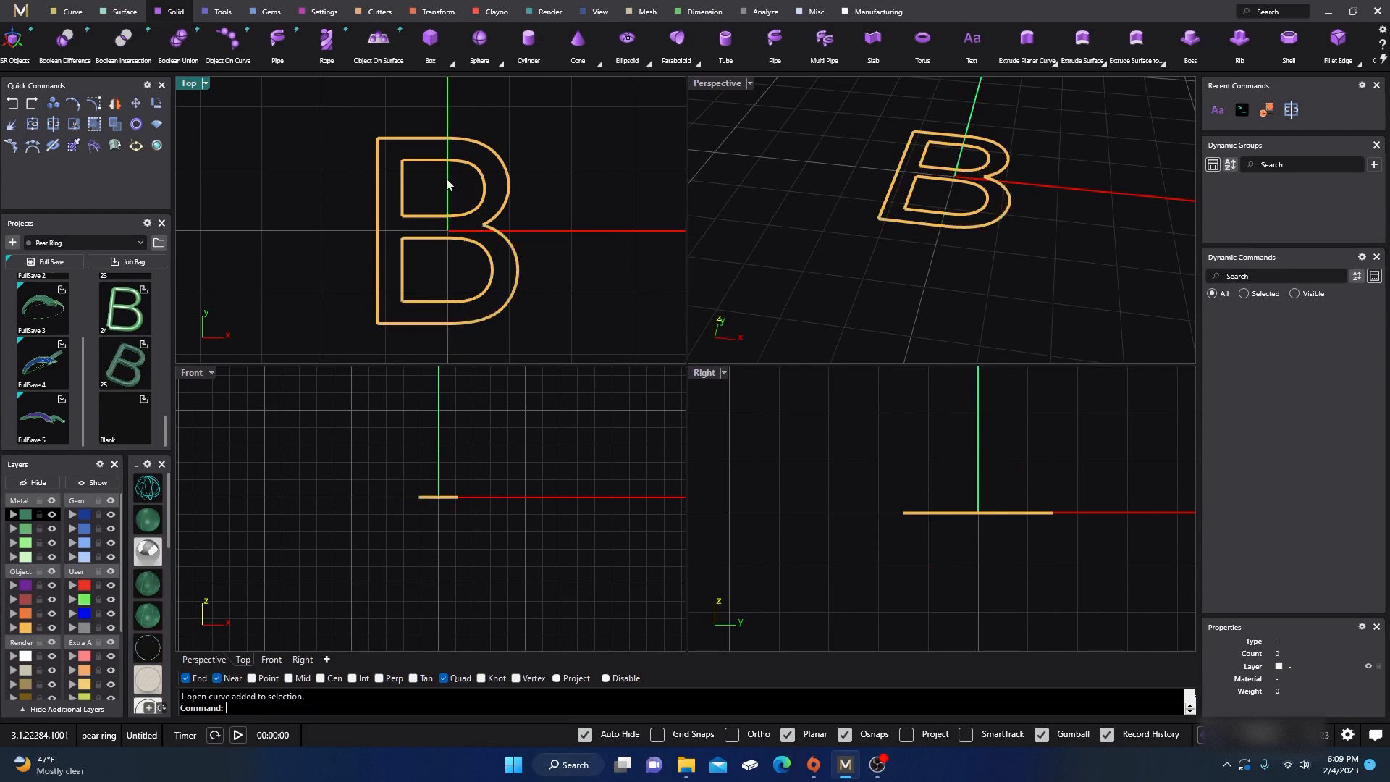
- Extrude all pieces of the letter B's outlines straight down into vertical wall surfaces in the Front view
left_click_drag(334, 116, 541, 341)
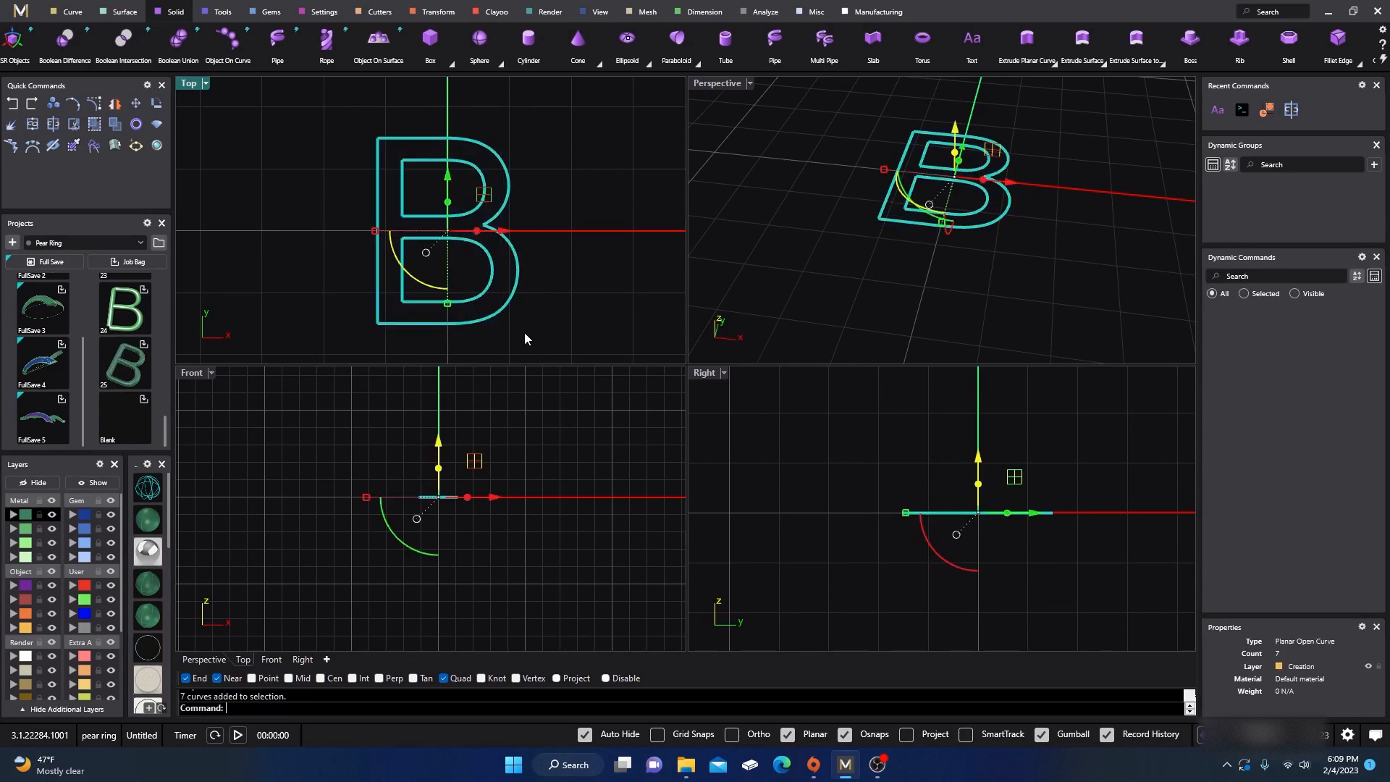
left_click_drag(441, 471, 439, 487)
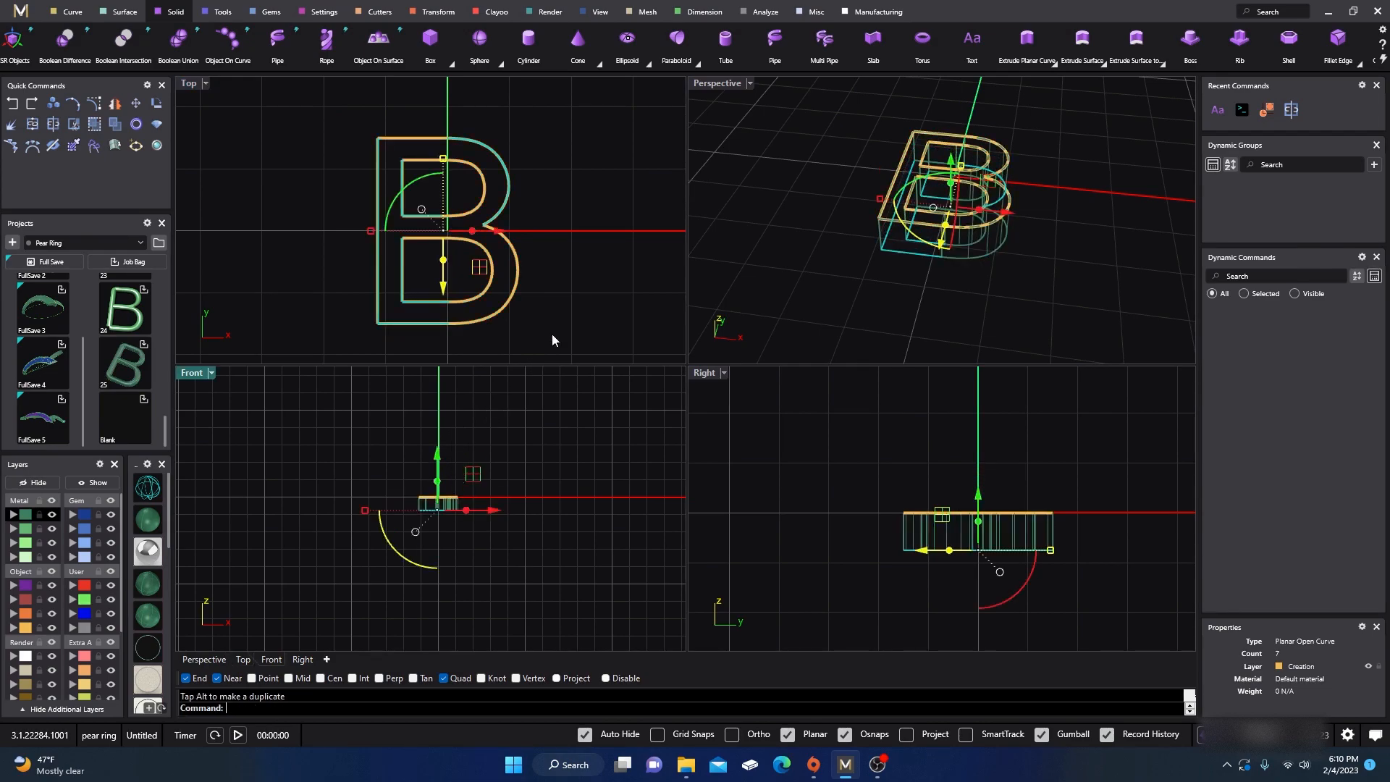
left_click(552, 335)
- Maximize the Perspective view, orbit above the letter, and show its walls in green shaded mode with the outline curves hidden
double_click(725, 85)
right_click_drag(649, 527, 669, 461)
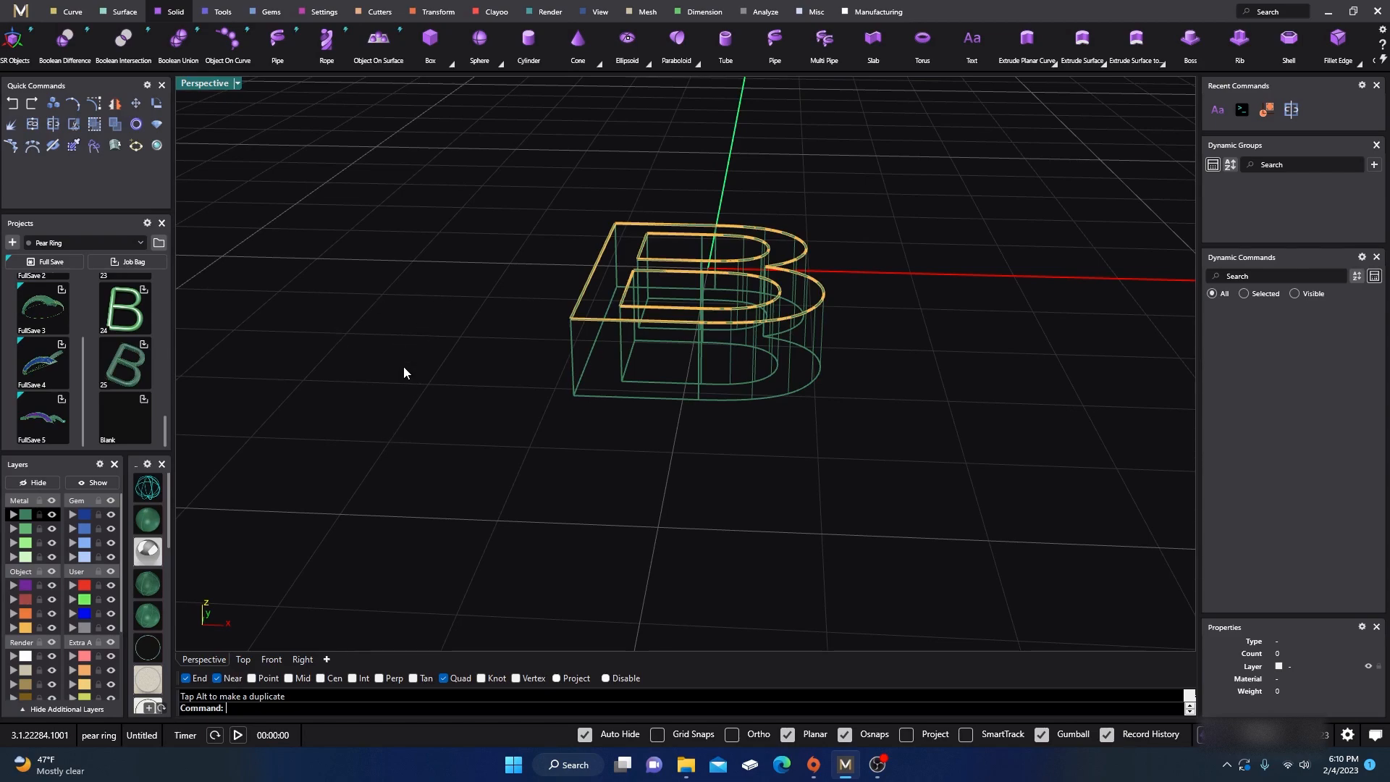
mouse_move(397, 369)
right_mouse_down()
mouse_move(410, 388)
mouse_move(444, 378)
mouse_move(456, 400)
mouse_move(440, 430)
mouse_move(524, 369)
mouse_move(554, 325)
right_mouse_up()
left_click(153, 514)
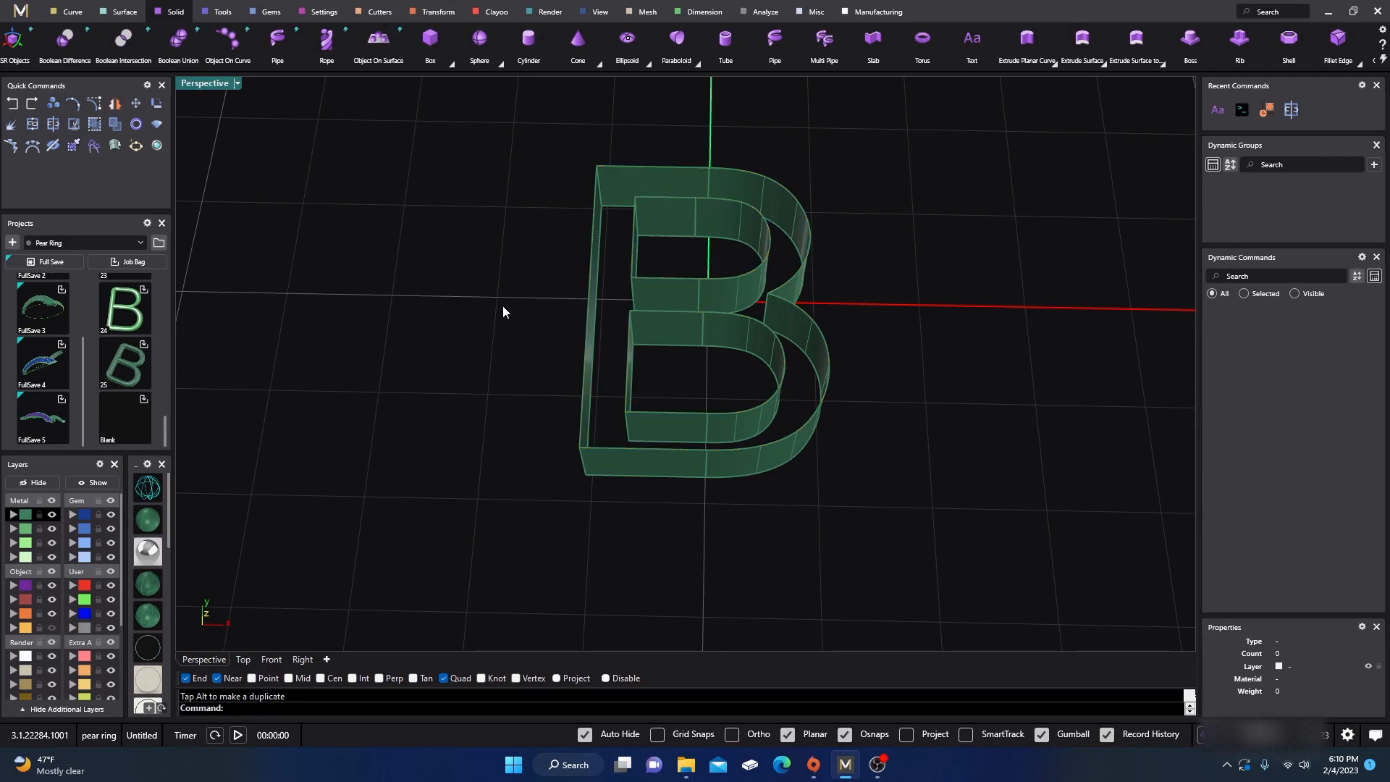
- Start a surface blend with chained edges from the upper bowl's outer top edge to the upper inner outline's top edge
left_click(123, 11)
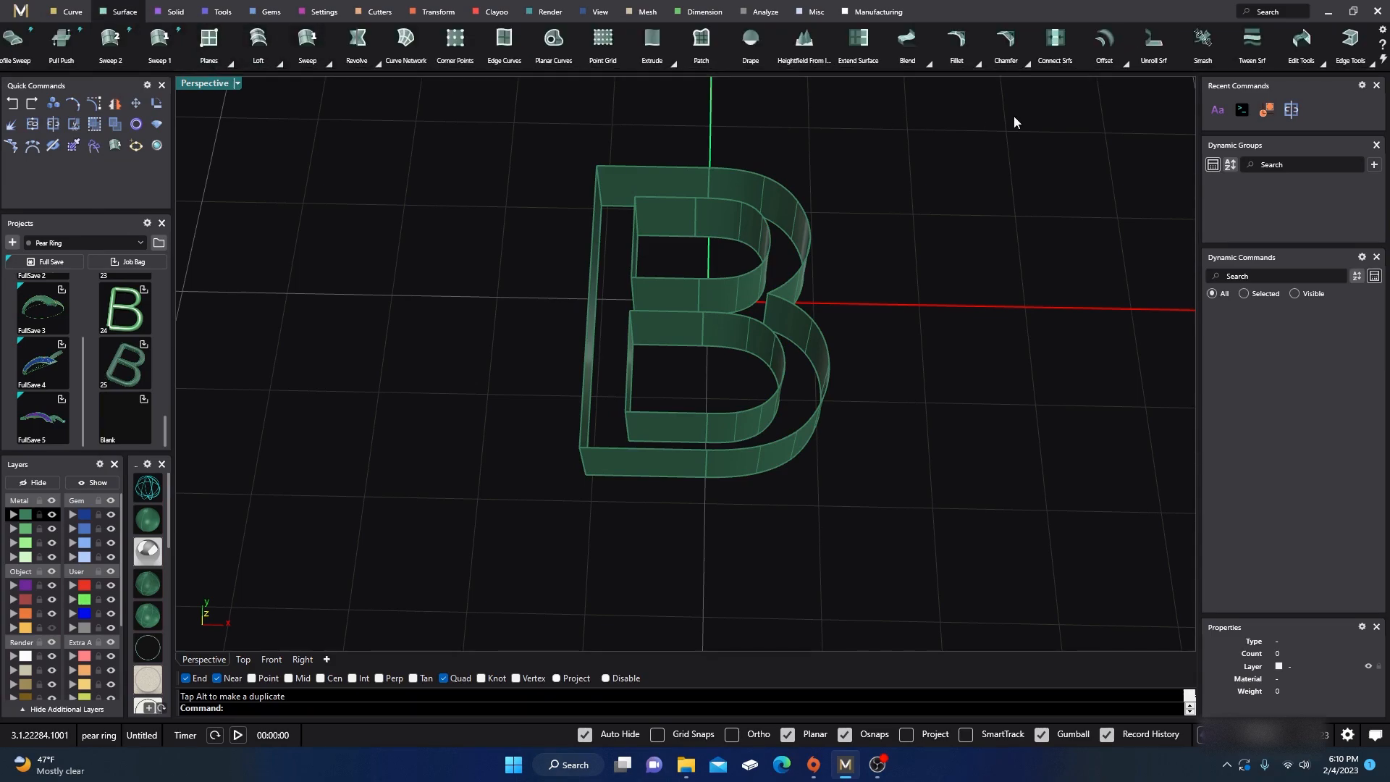
left_click(926, 62)
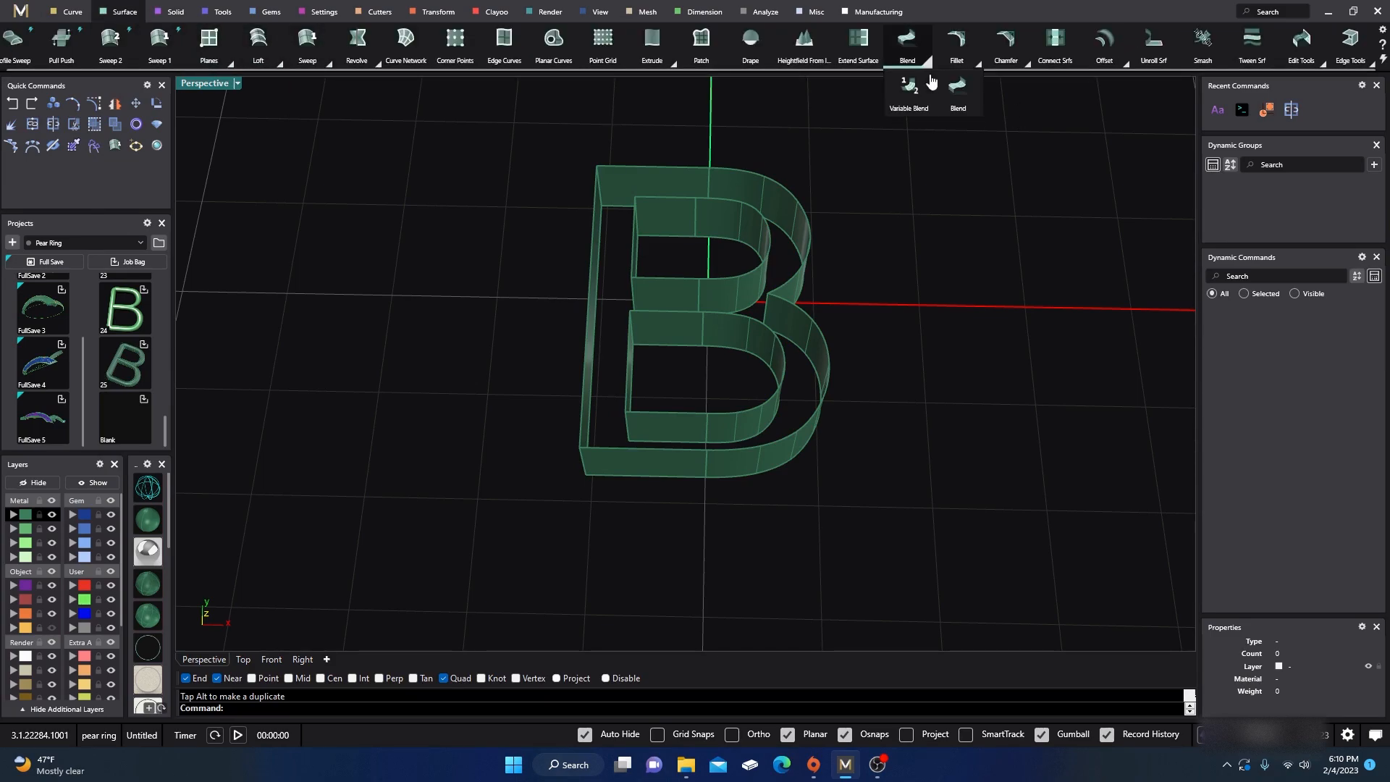
left_click(957, 102)
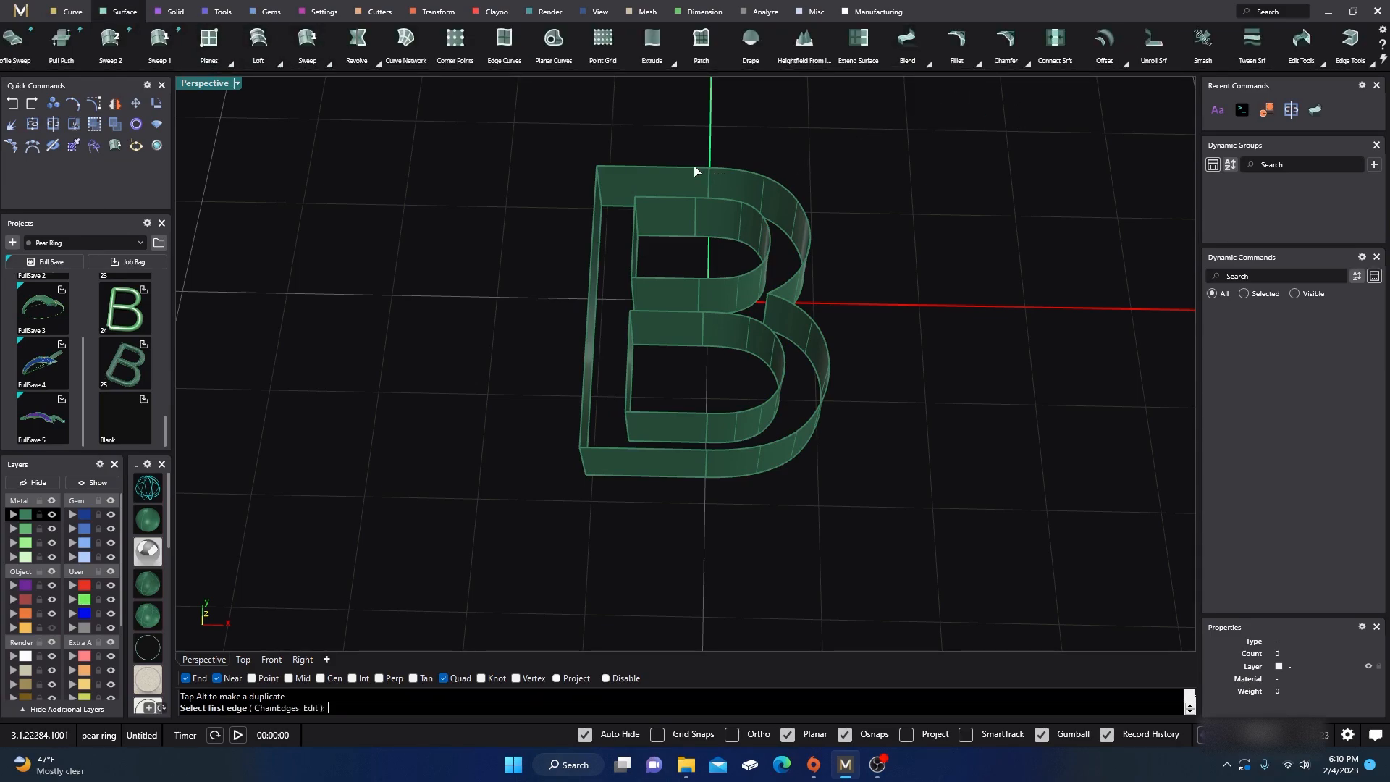
left_click(279, 708)
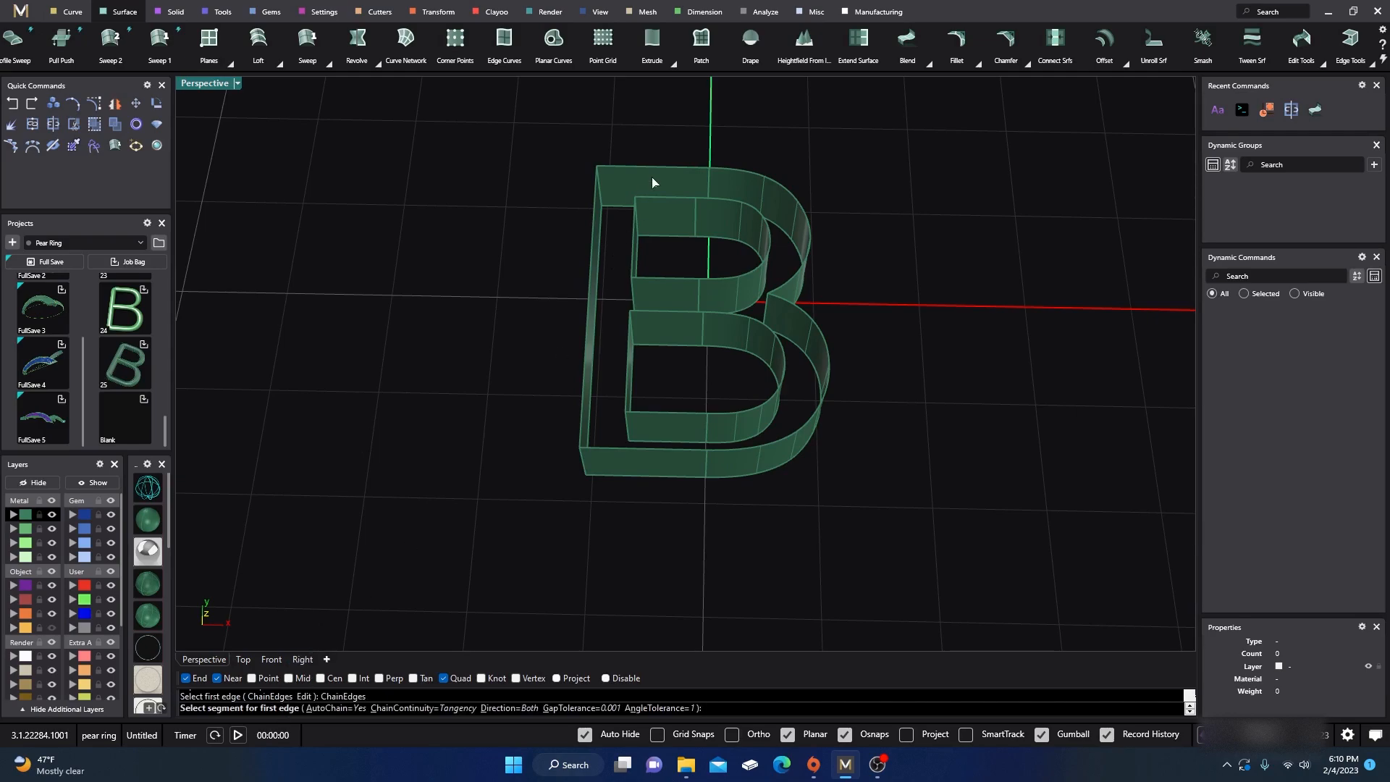
left_click(683, 168)
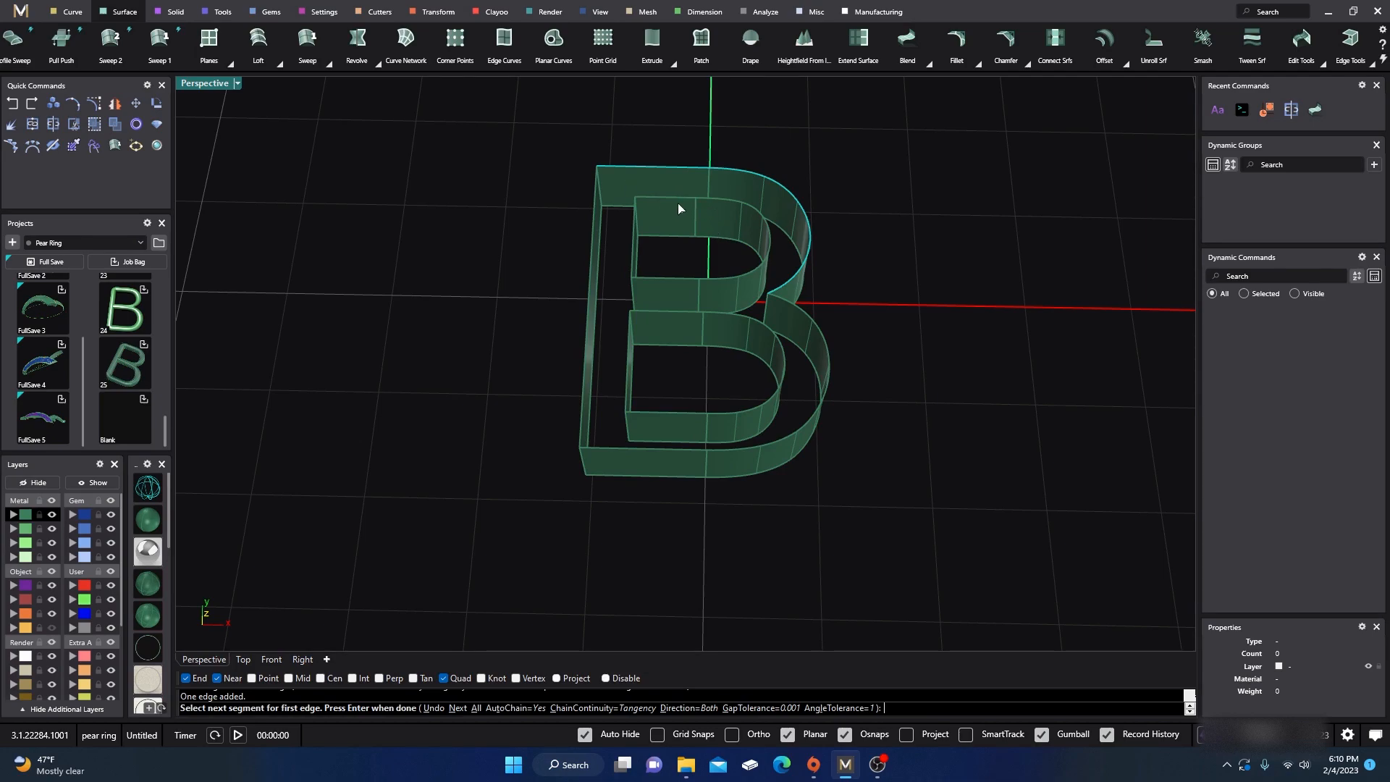
key("Return")
left_click(679, 197)
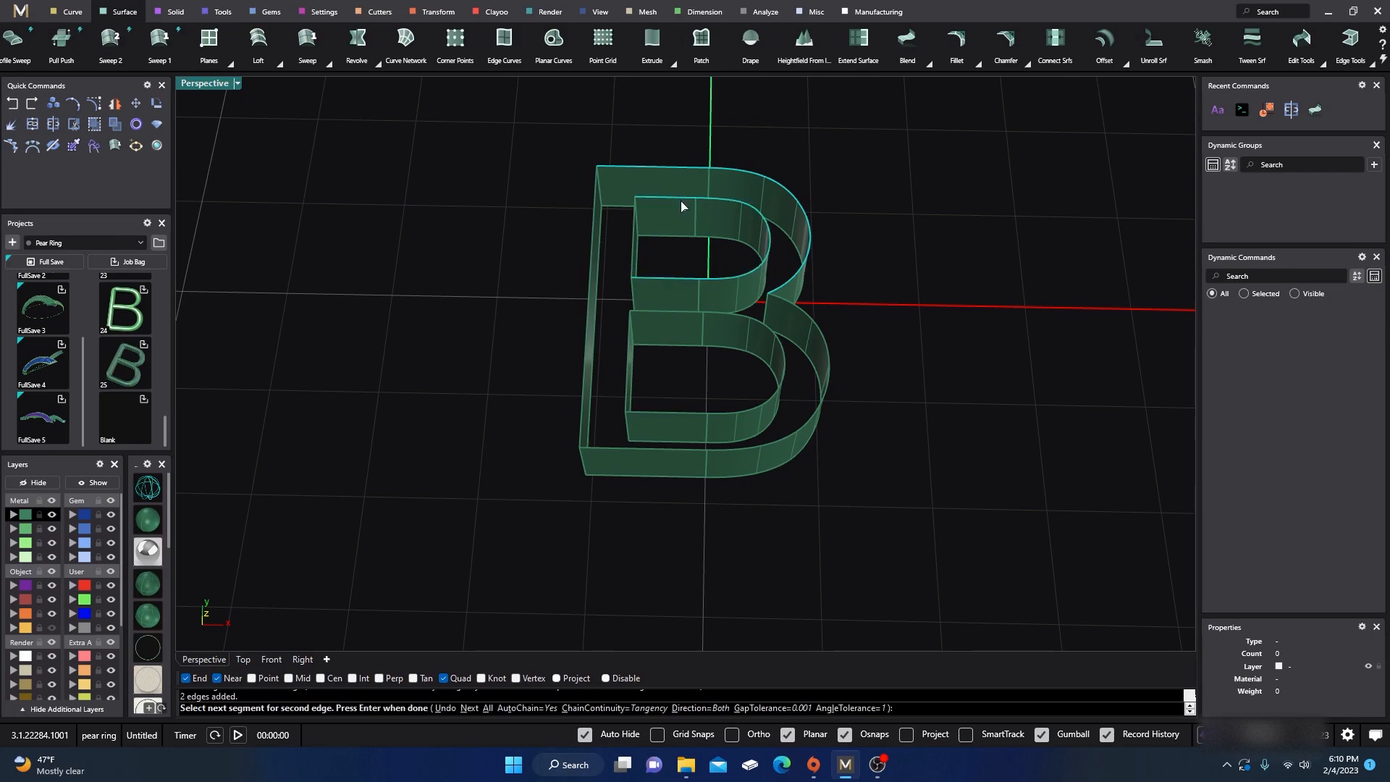
key("Return")
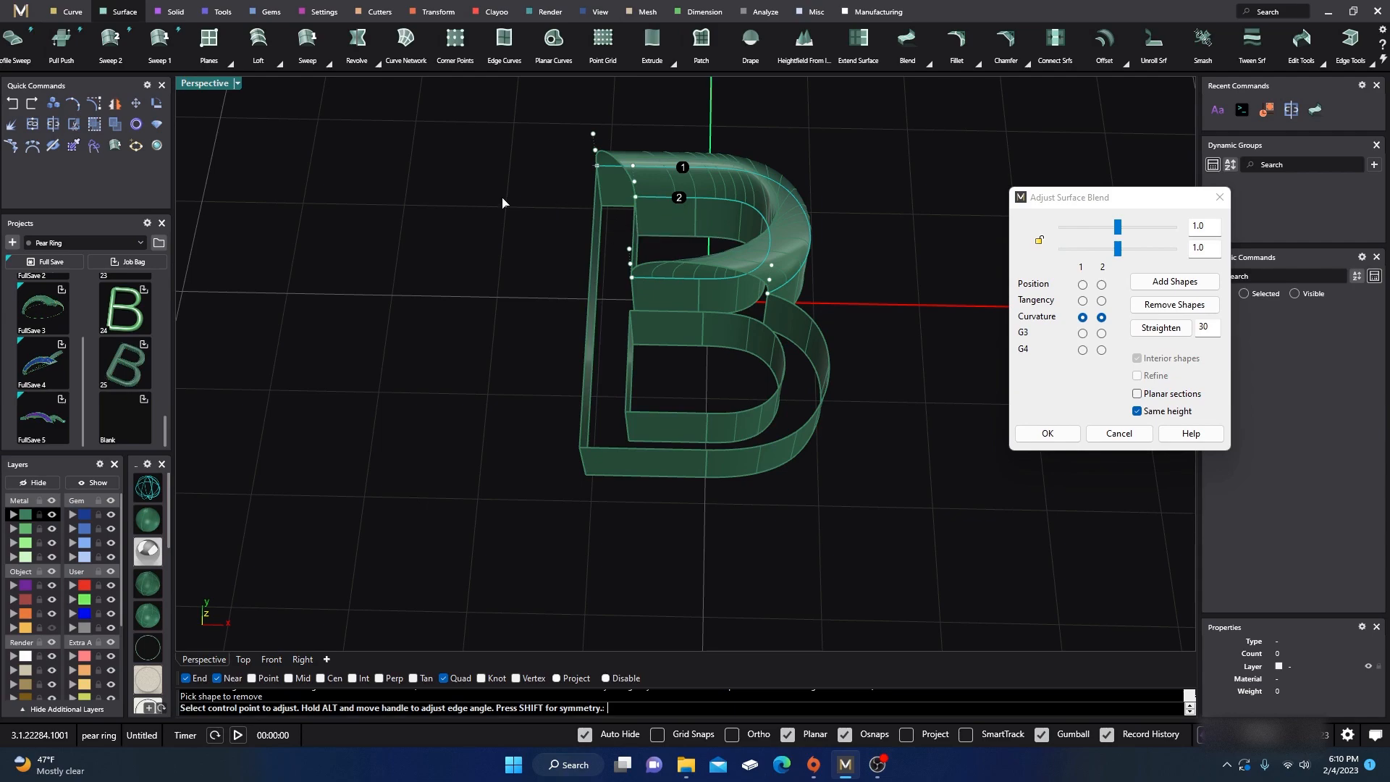
- Restore the four viewports and move the blend's start points on both edges right of the stem's inner corner, aligned vertically
double_click(210, 84)
scroll(404, 155, "up", 6)
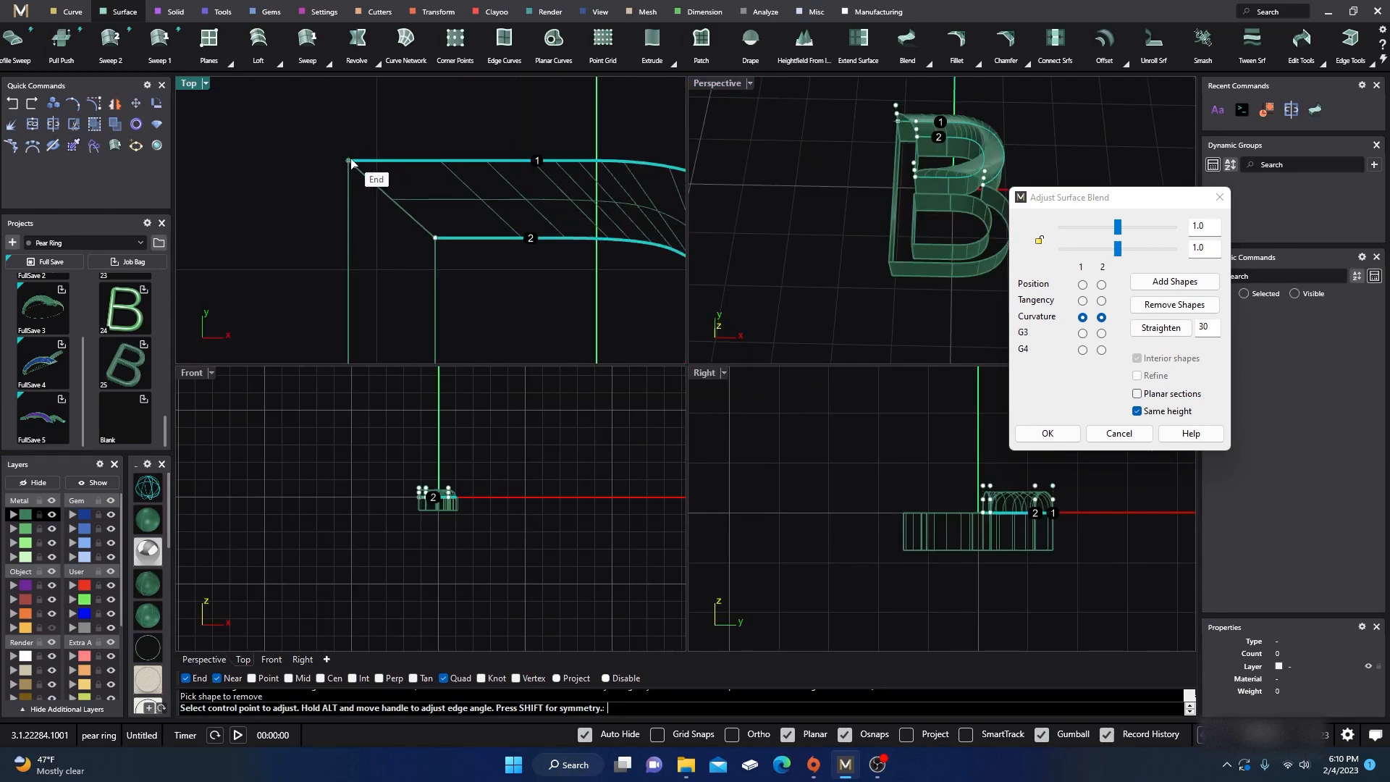
left_click(349, 160)
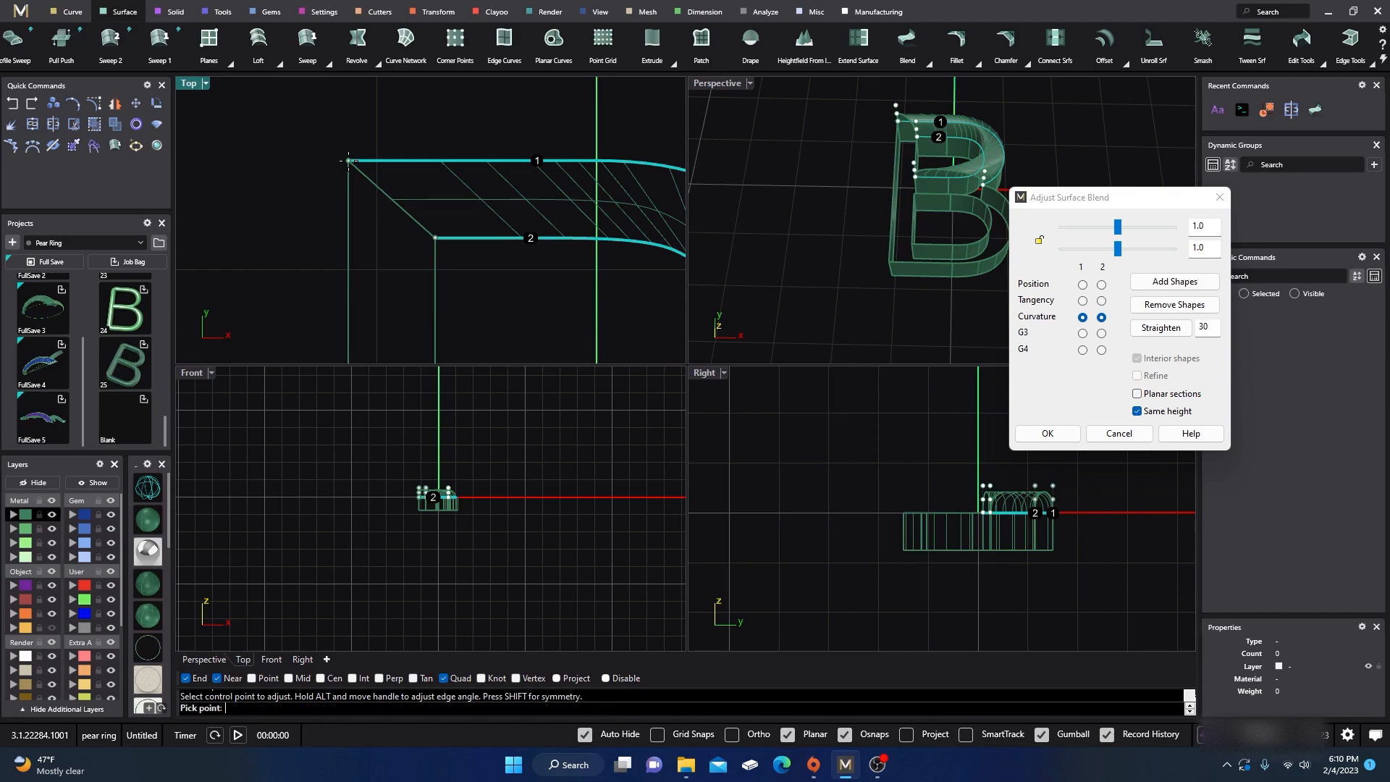
left_click(448, 160)
left_click(435, 238)
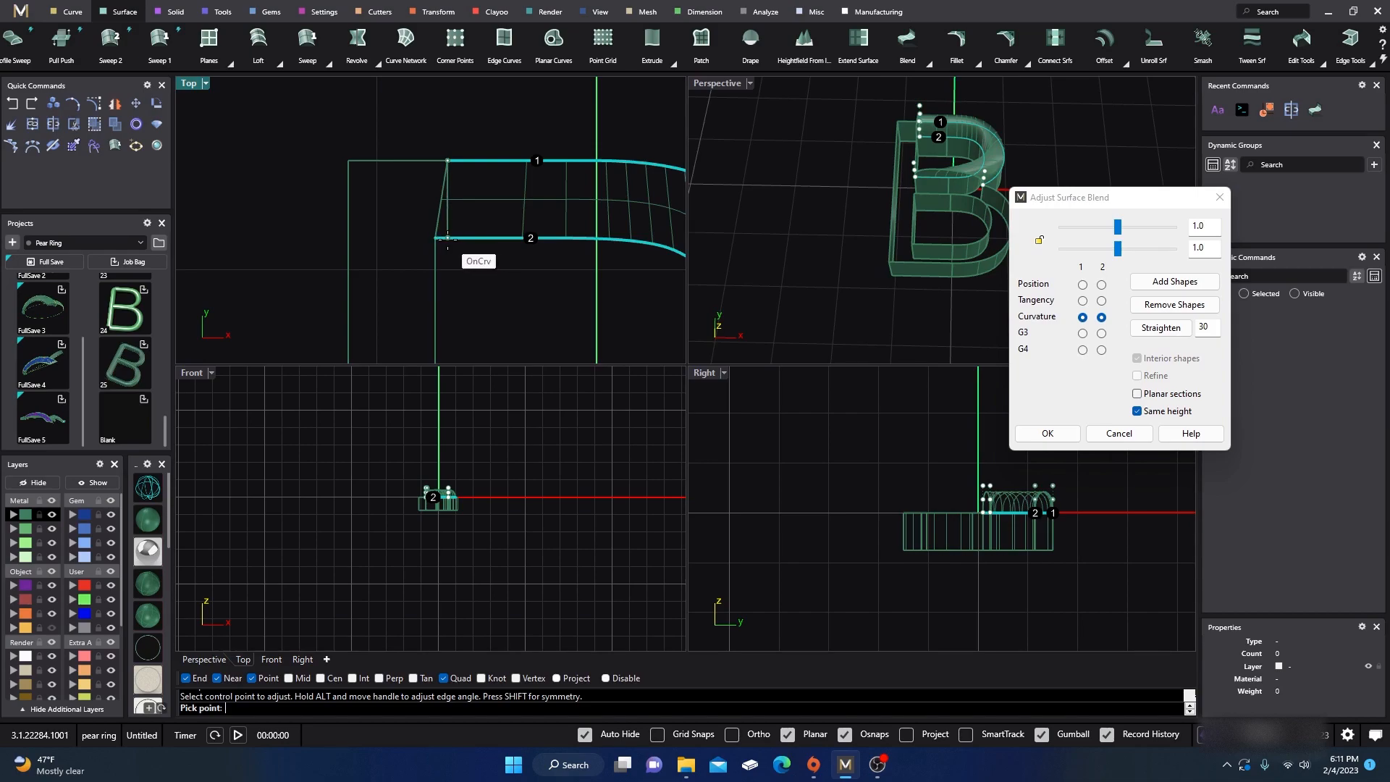
left_click(449, 244)
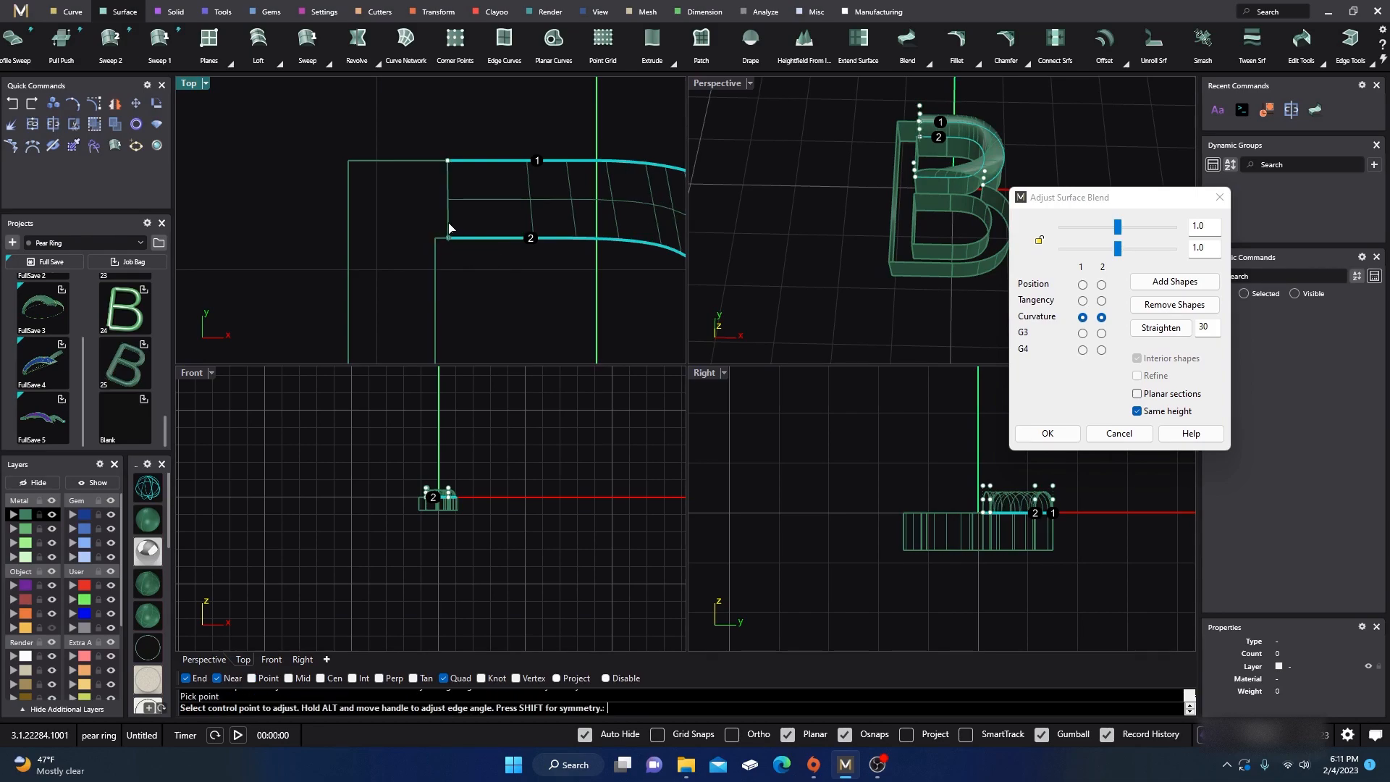
- Move the surface blend's end points around the upper bowl: the inner one onto the bowl's lower curve, the outer one just above the notch
scroll(463, 155, "down", 5)
scroll(497, 310, "up", 2)
right_click_drag(519, 248, 444, 227)
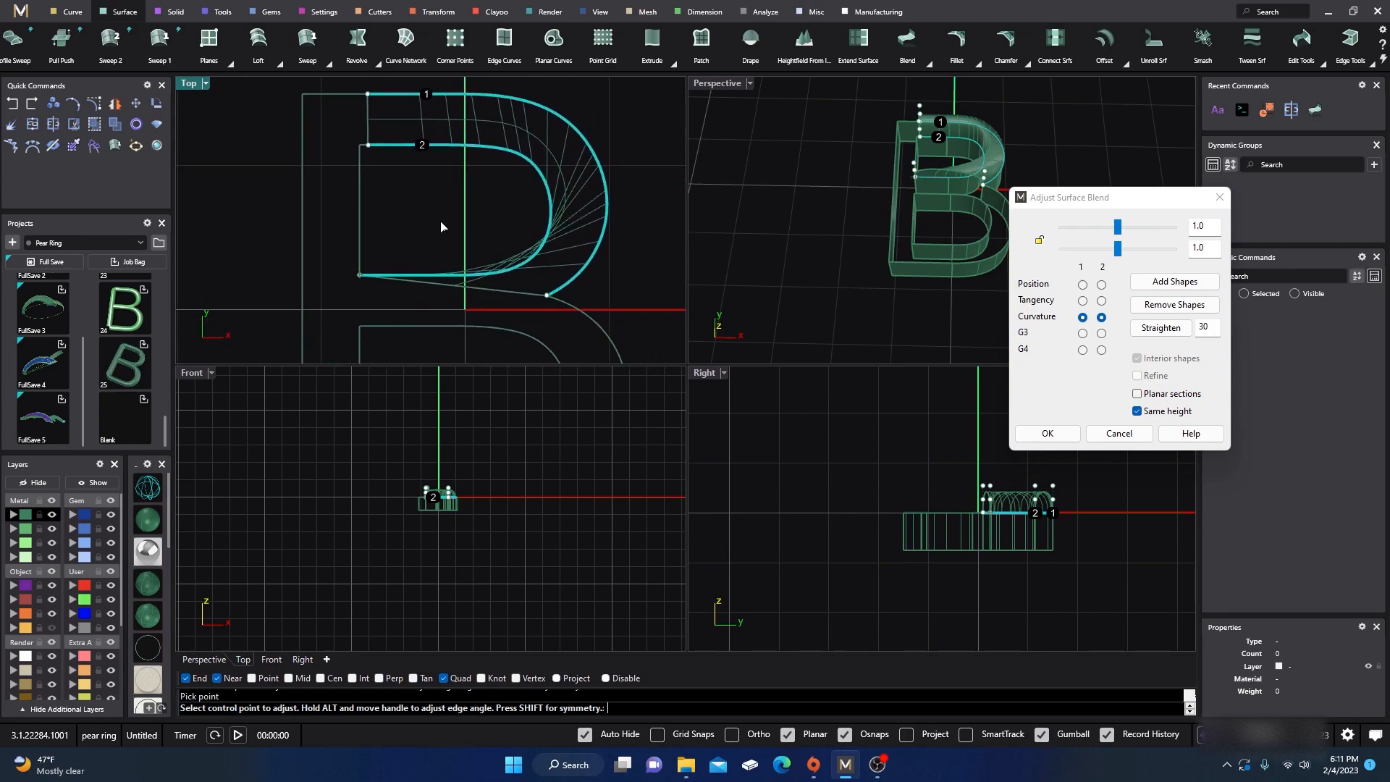
left_click(360, 278)
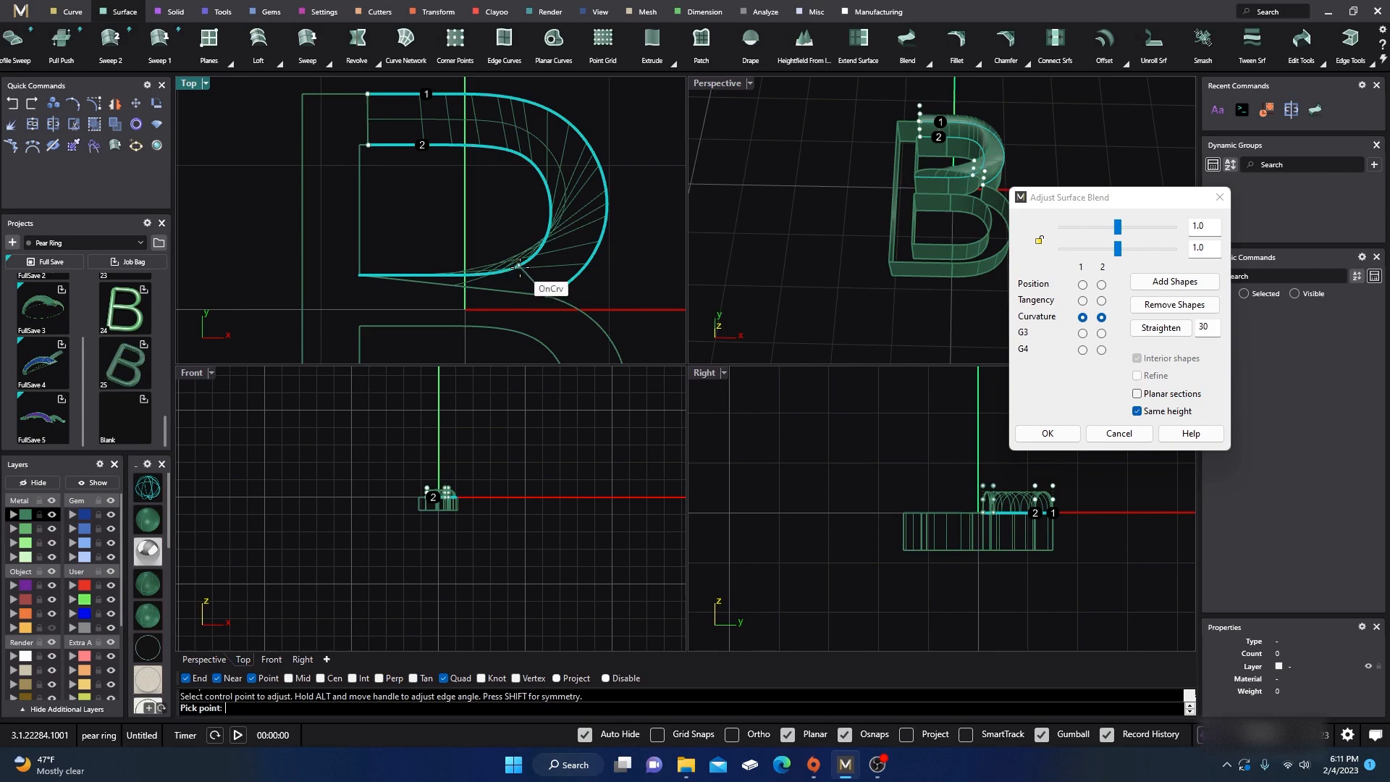
left_click(527, 263)
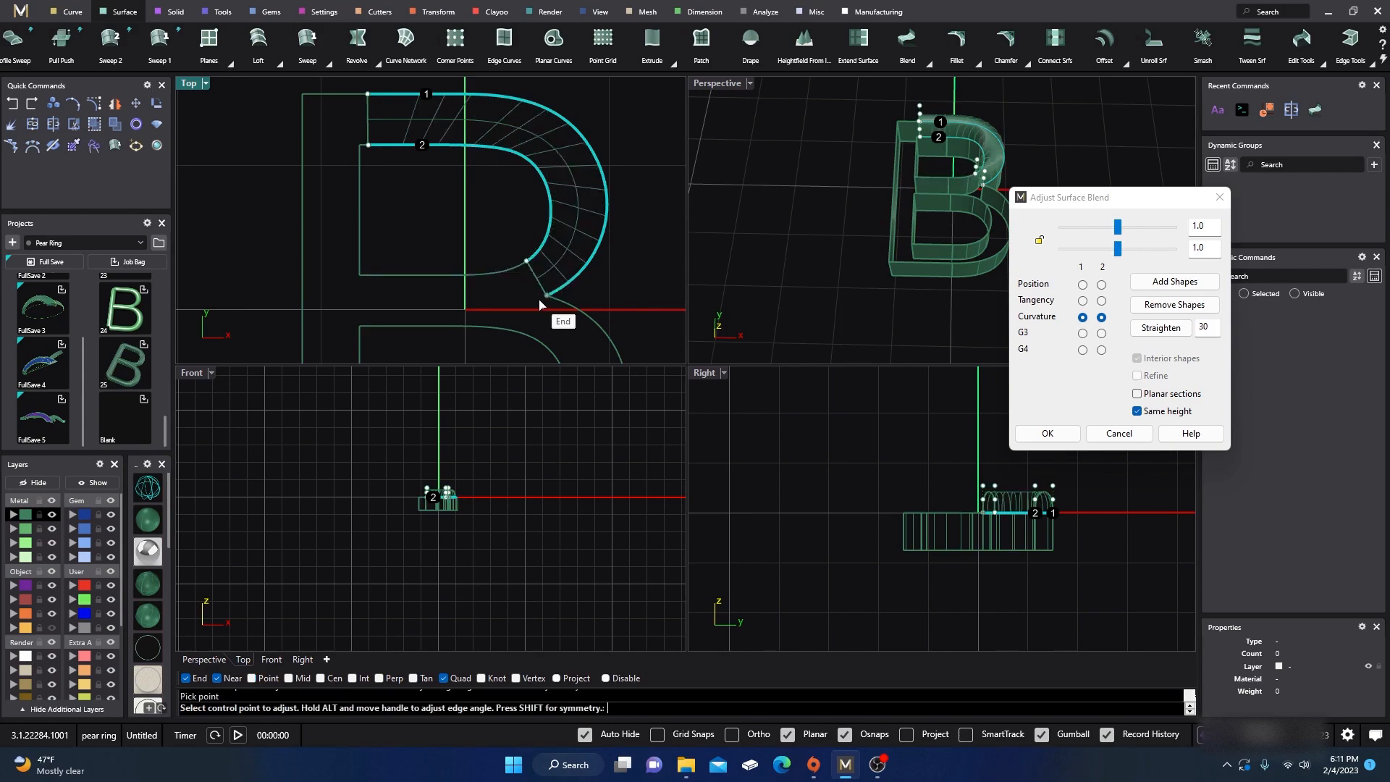
left_click(548, 294)
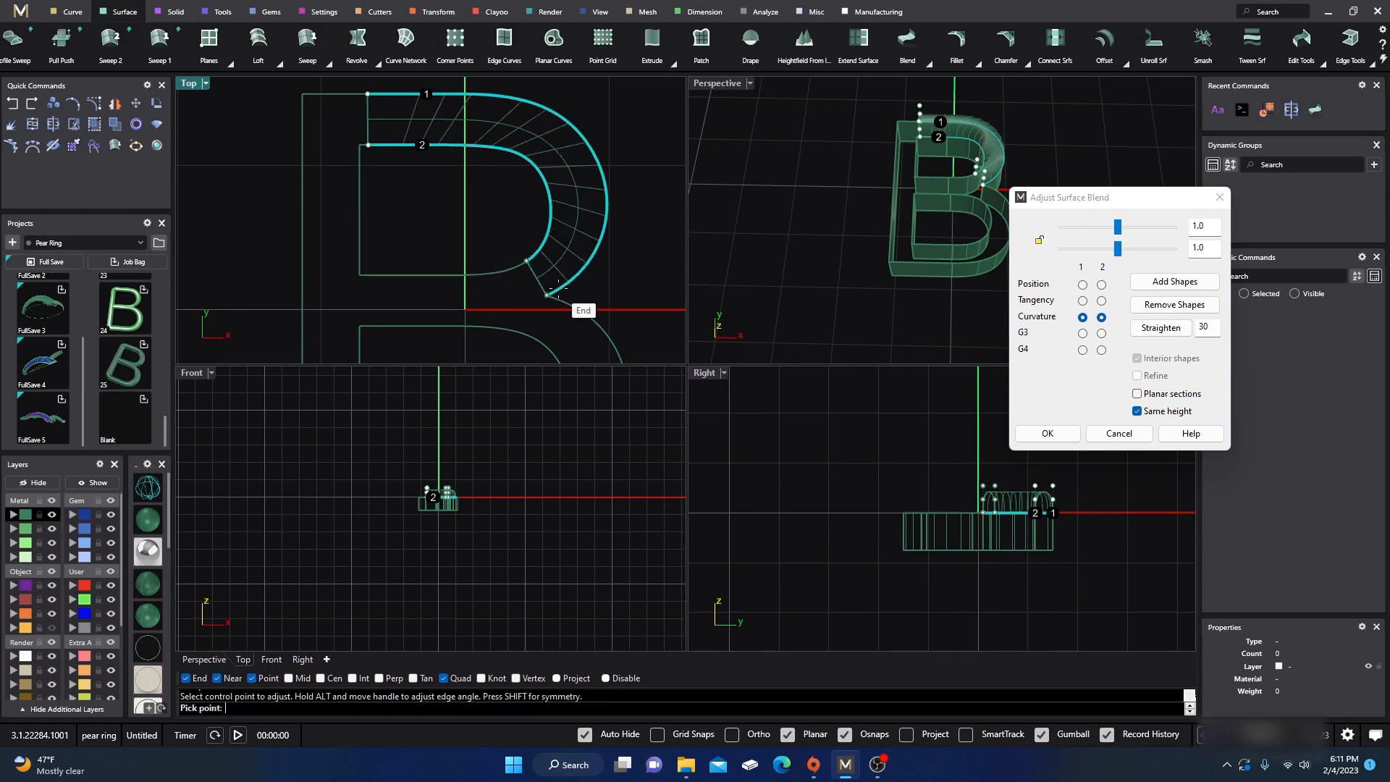
left_click(559, 288)
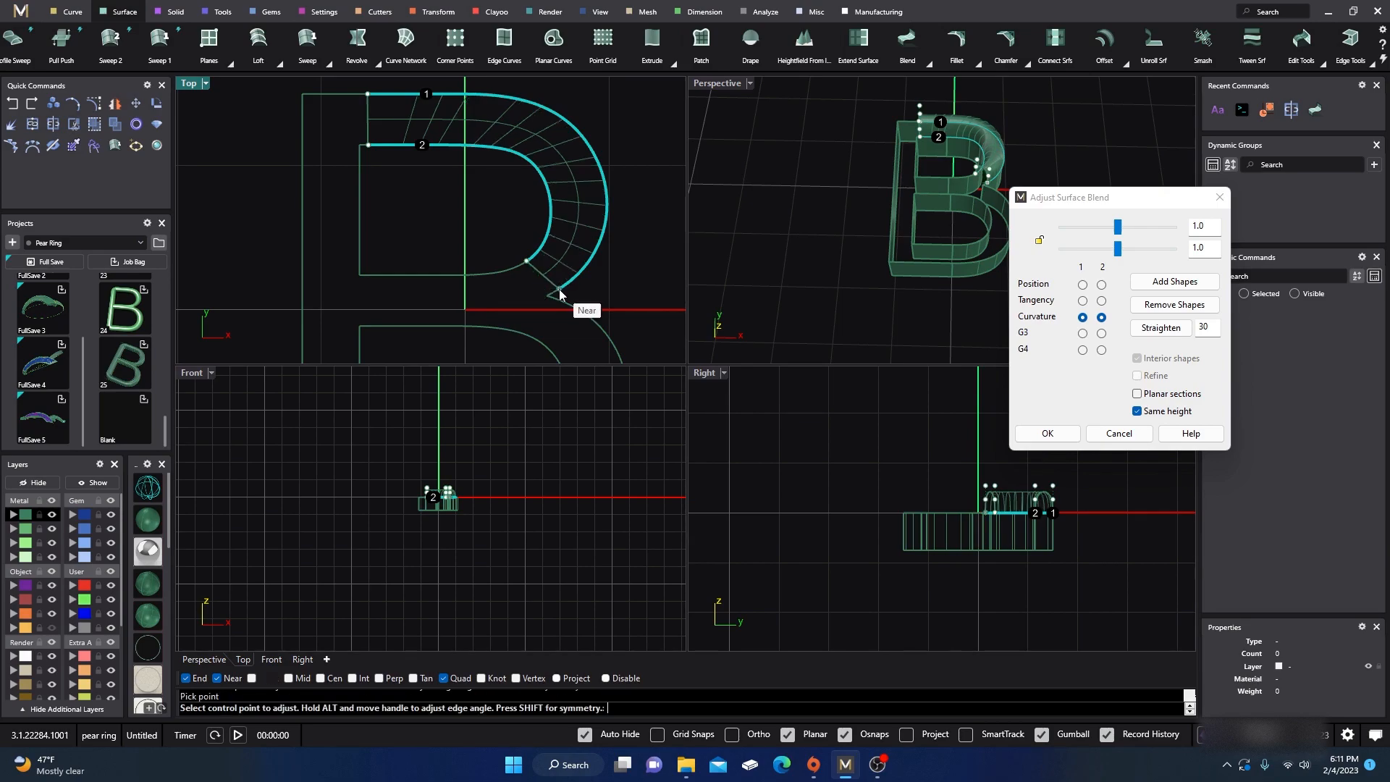
- Turn off object snaps and Planar, and fine-tune the blend's inner end point so its closing section crosses the bowl squarely
left_click(528, 260)
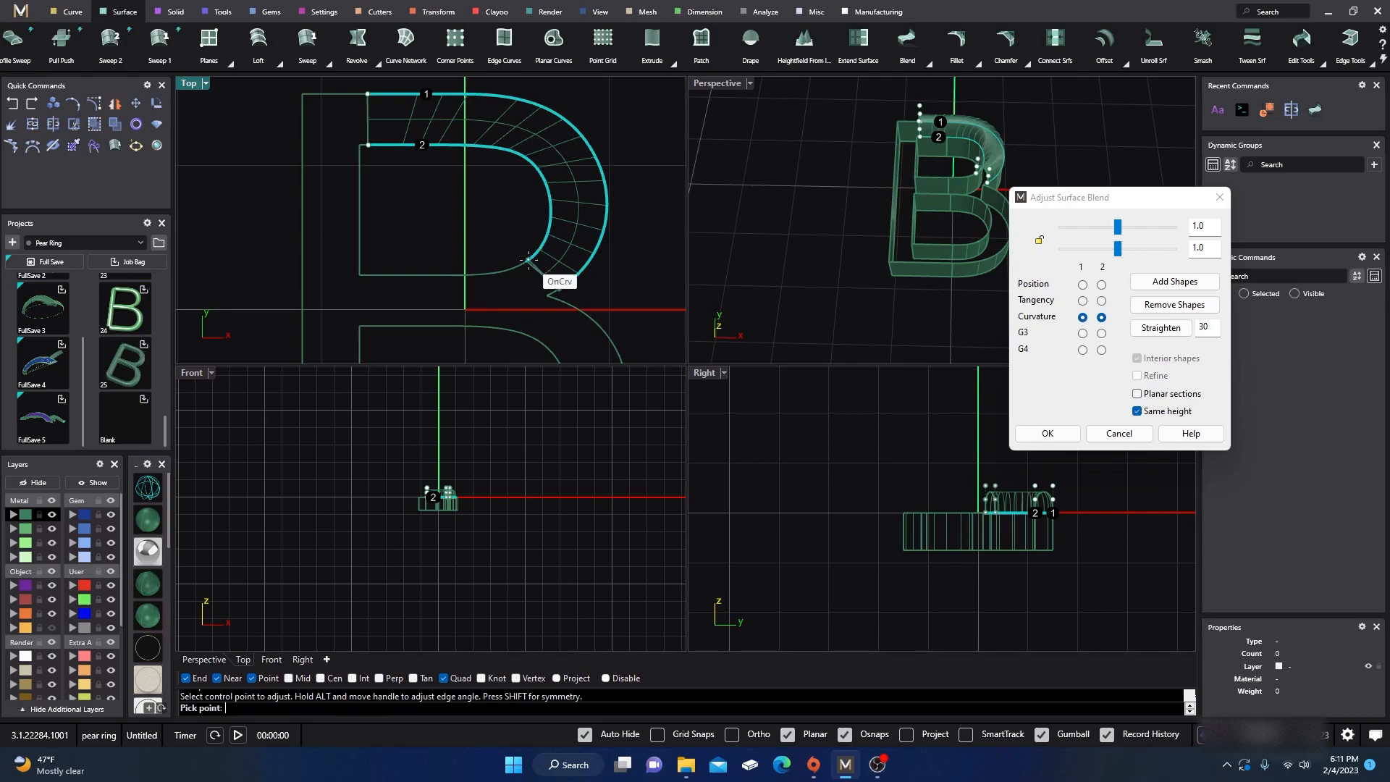
left_click(518, 265)
left_click(843, 735)
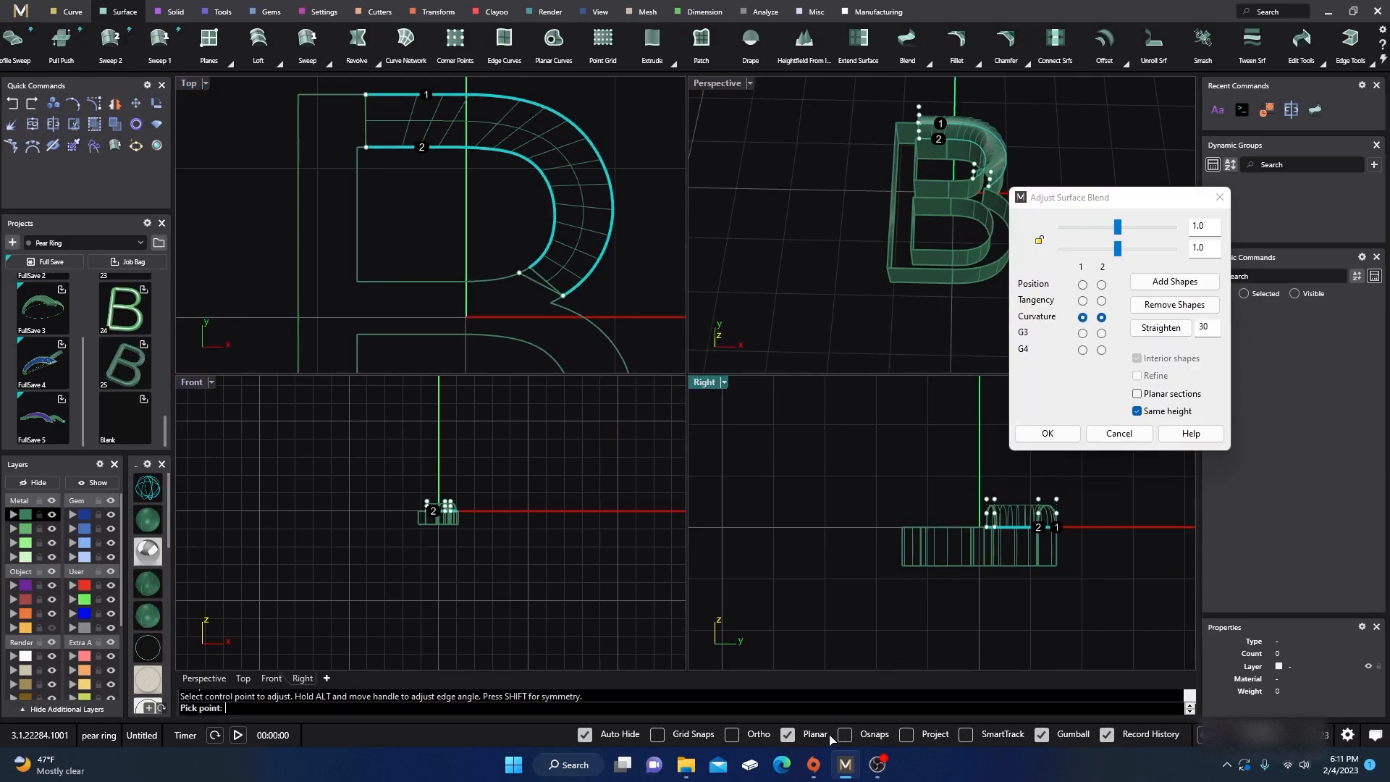
left_click(789, 735)
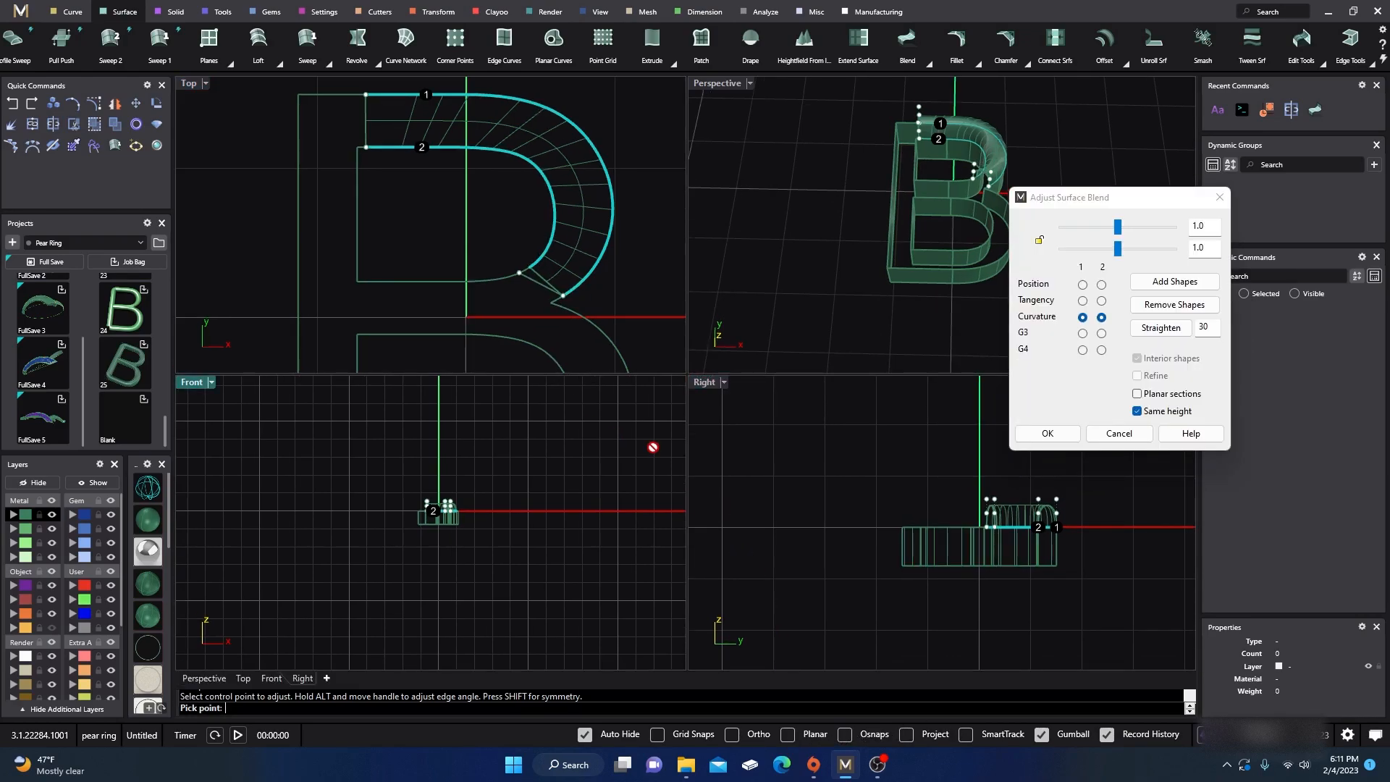
left_click(540, 264)
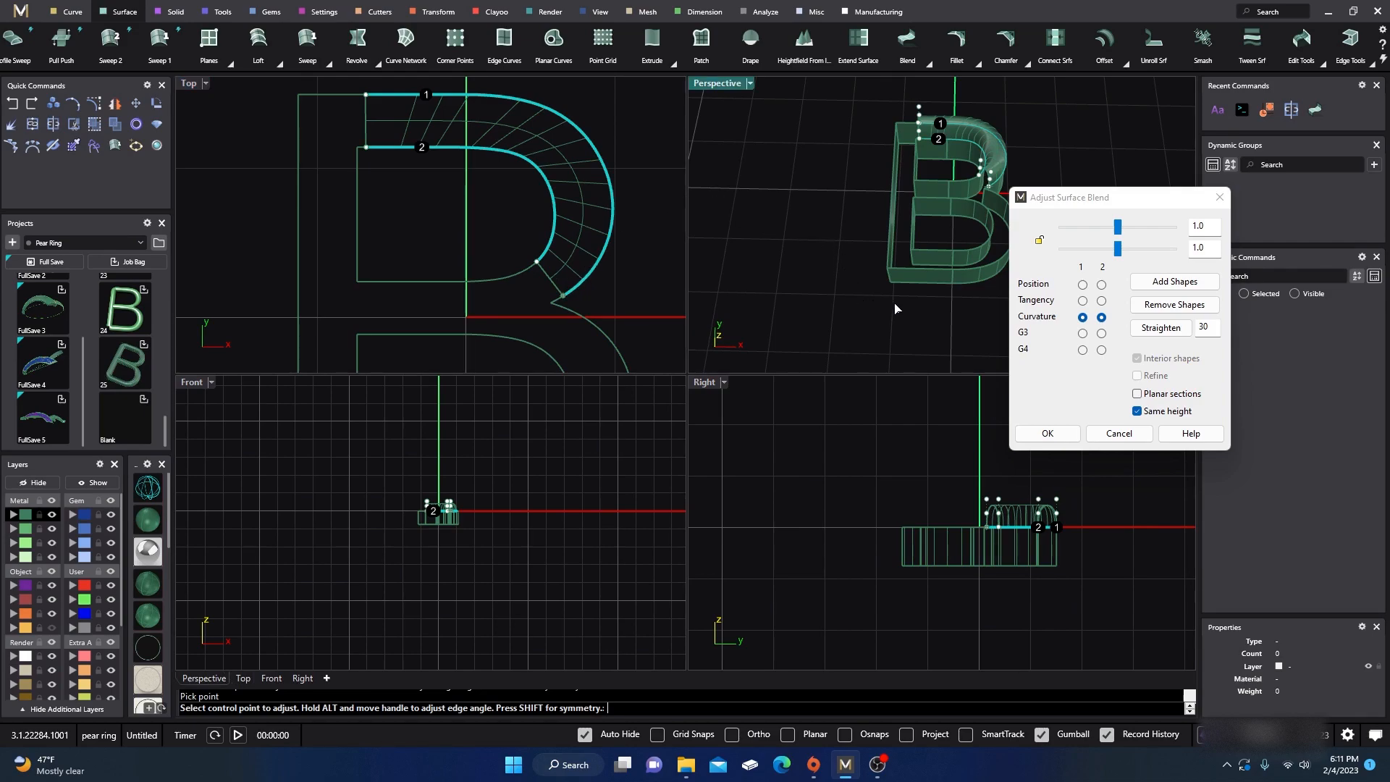
- Lower both linked bulge values of the blend to 0.801 while checking it in the maximized Perspective view, and accept the surface
double_click(726, 85)
right_click_drag(531, 370, 663, 290)
scroll(713, 218, "up", 2)
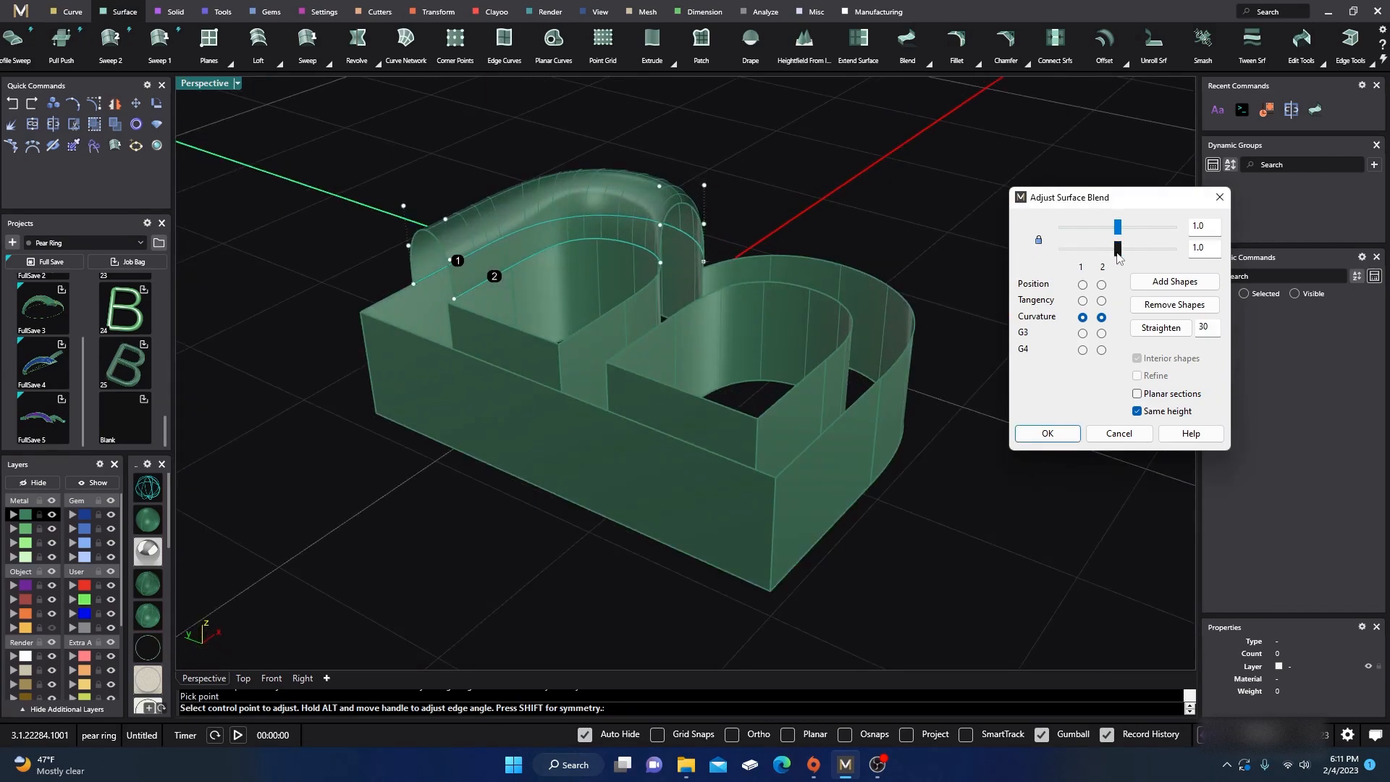
left_click_drag(1118, 249, 1125, 248)
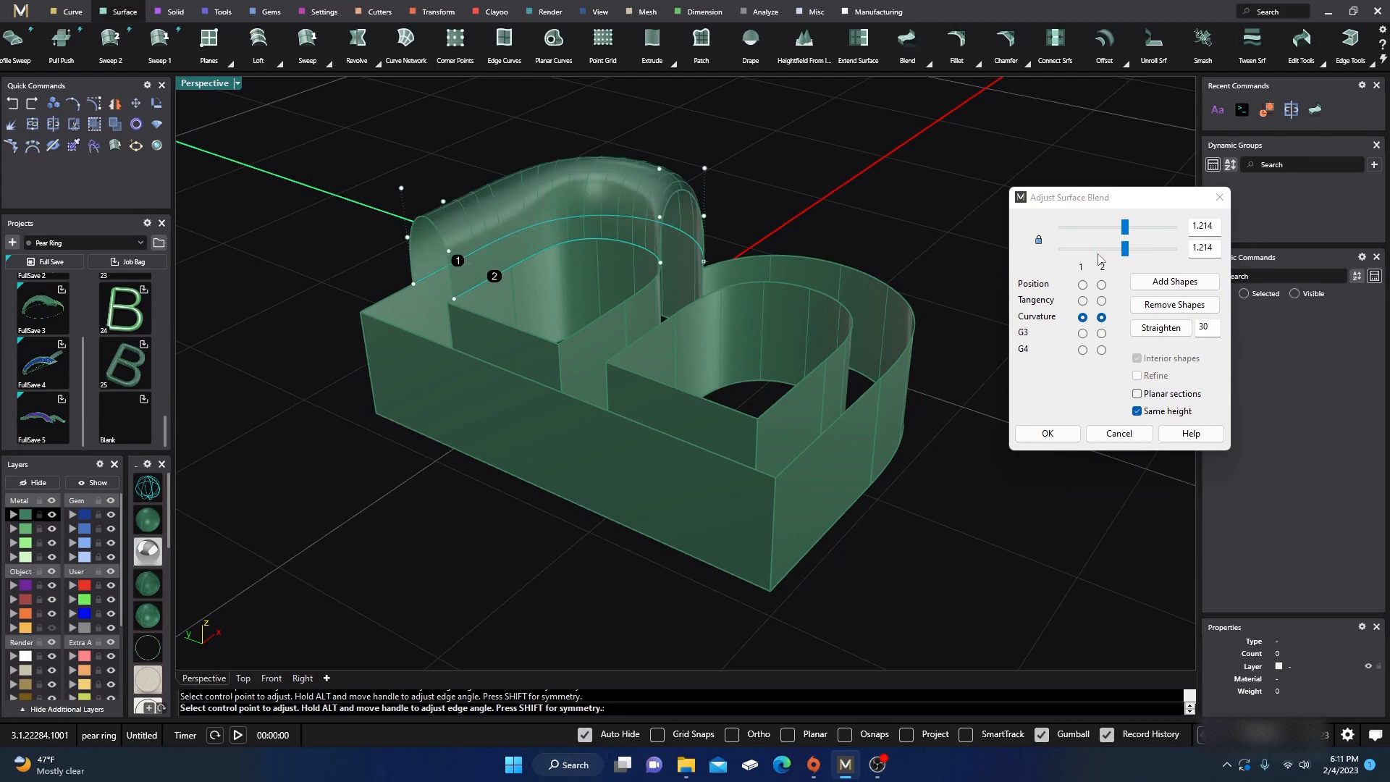
left_click_drag(1125, 248, 1108, 250)
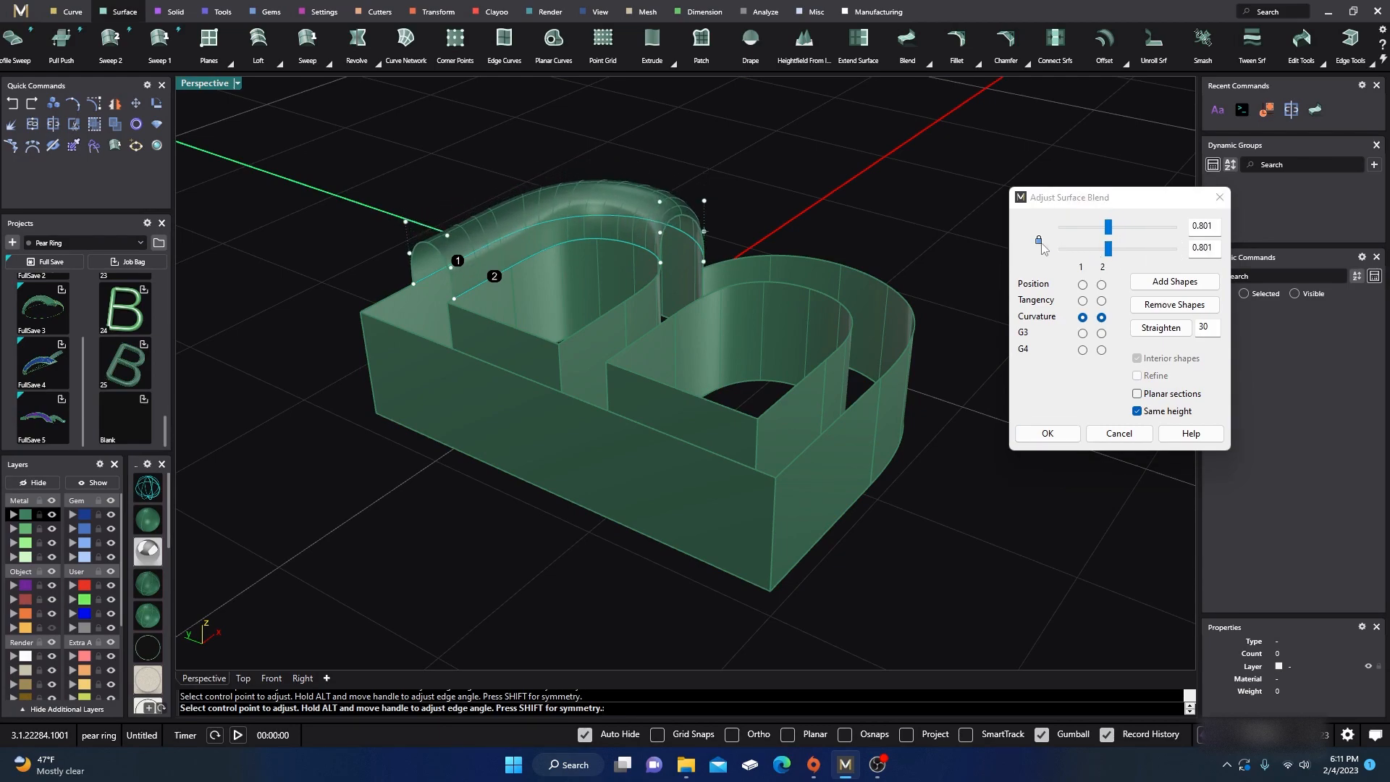
right_click(943, 216)
right_click_drag(922, 222, 946, 244)
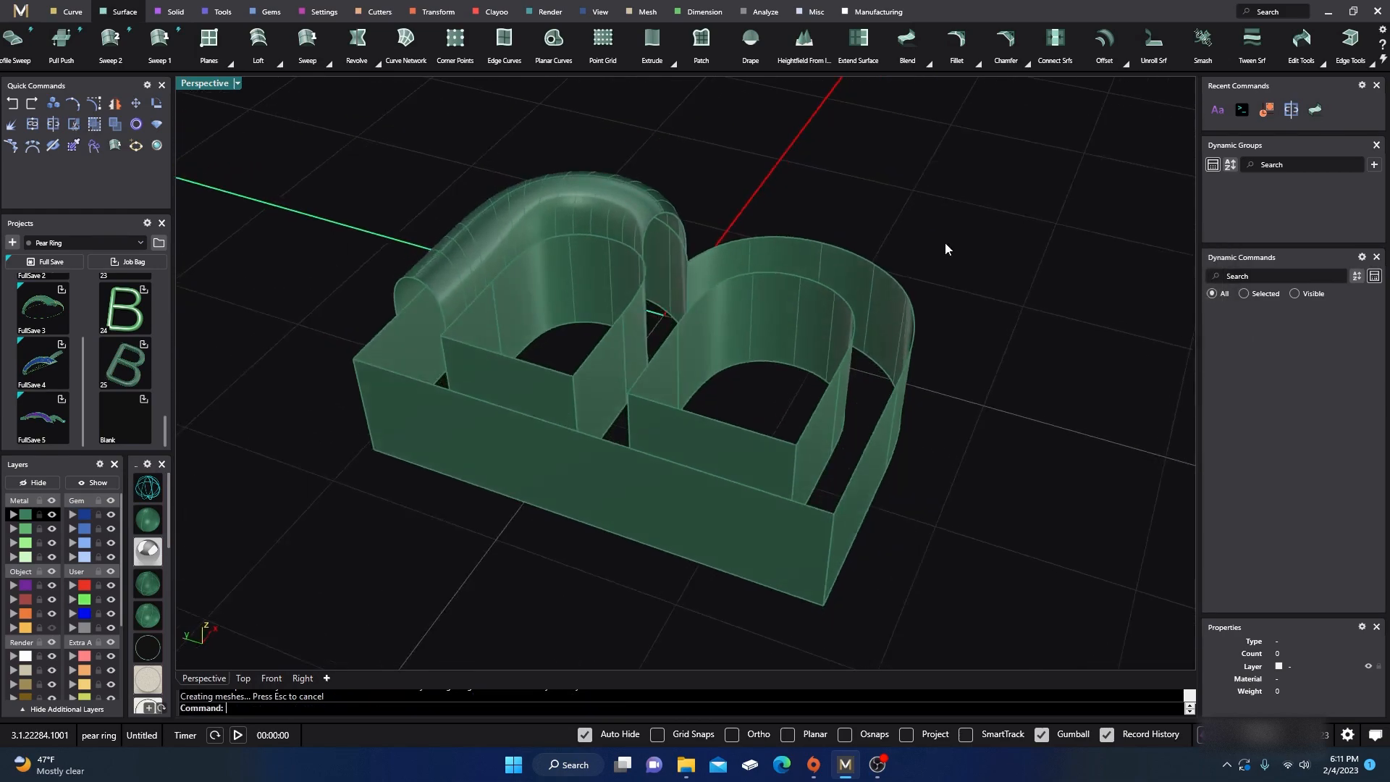
- Duplicate the two arched end edges of the upper bowl's blend surface as curves on the yellow-orange Object layer
left_click(75, 12)
scroll(1303, 43, "down", 3)
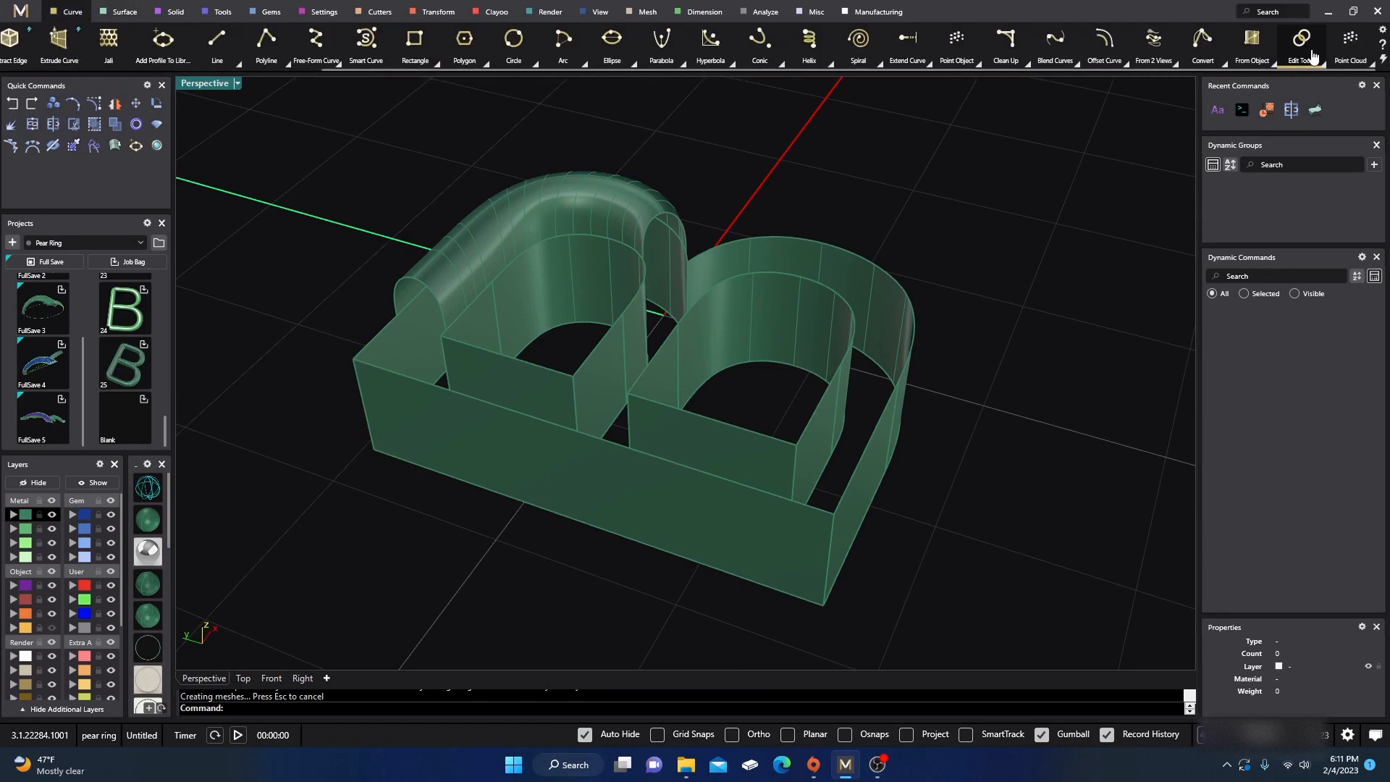
left_click(1258, 67)
left_click(583, 93)
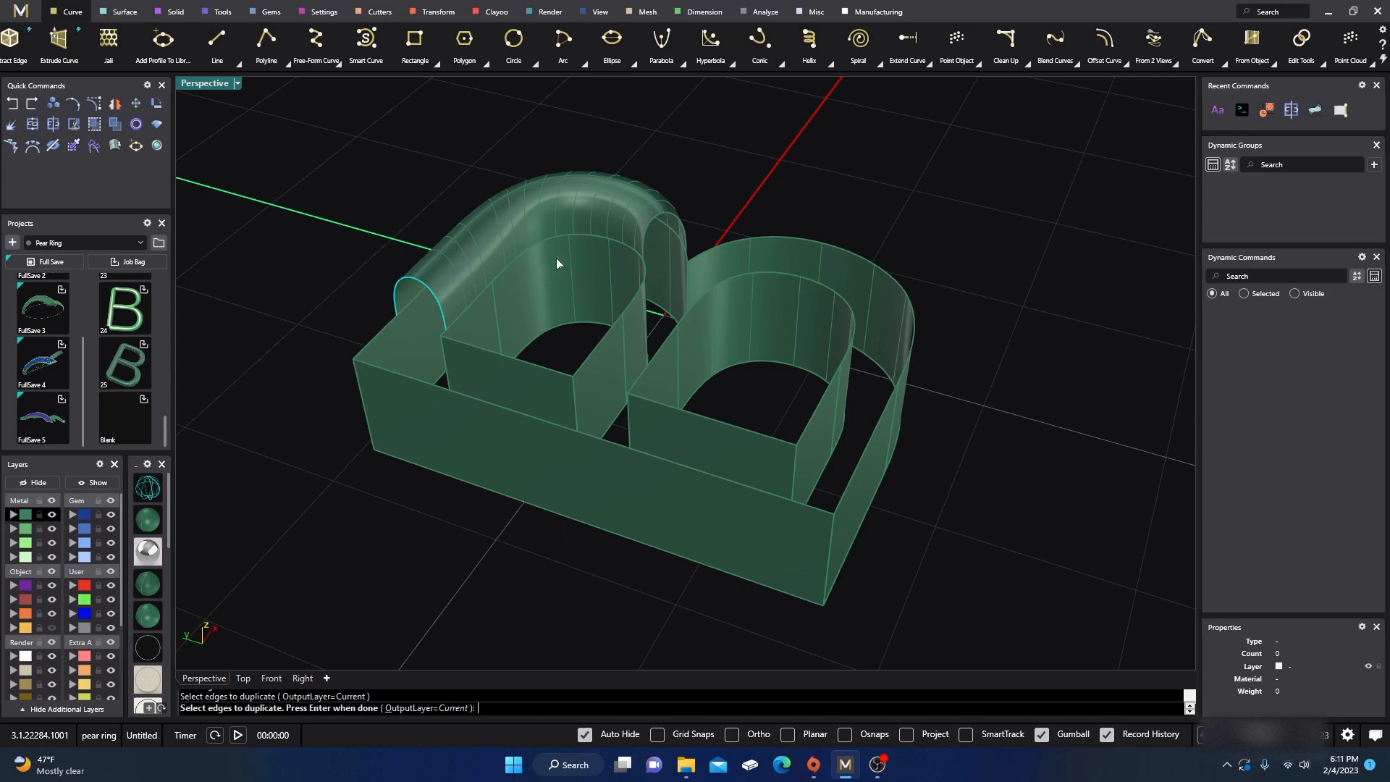
left_click(644, 243)
left_click(12, 628)
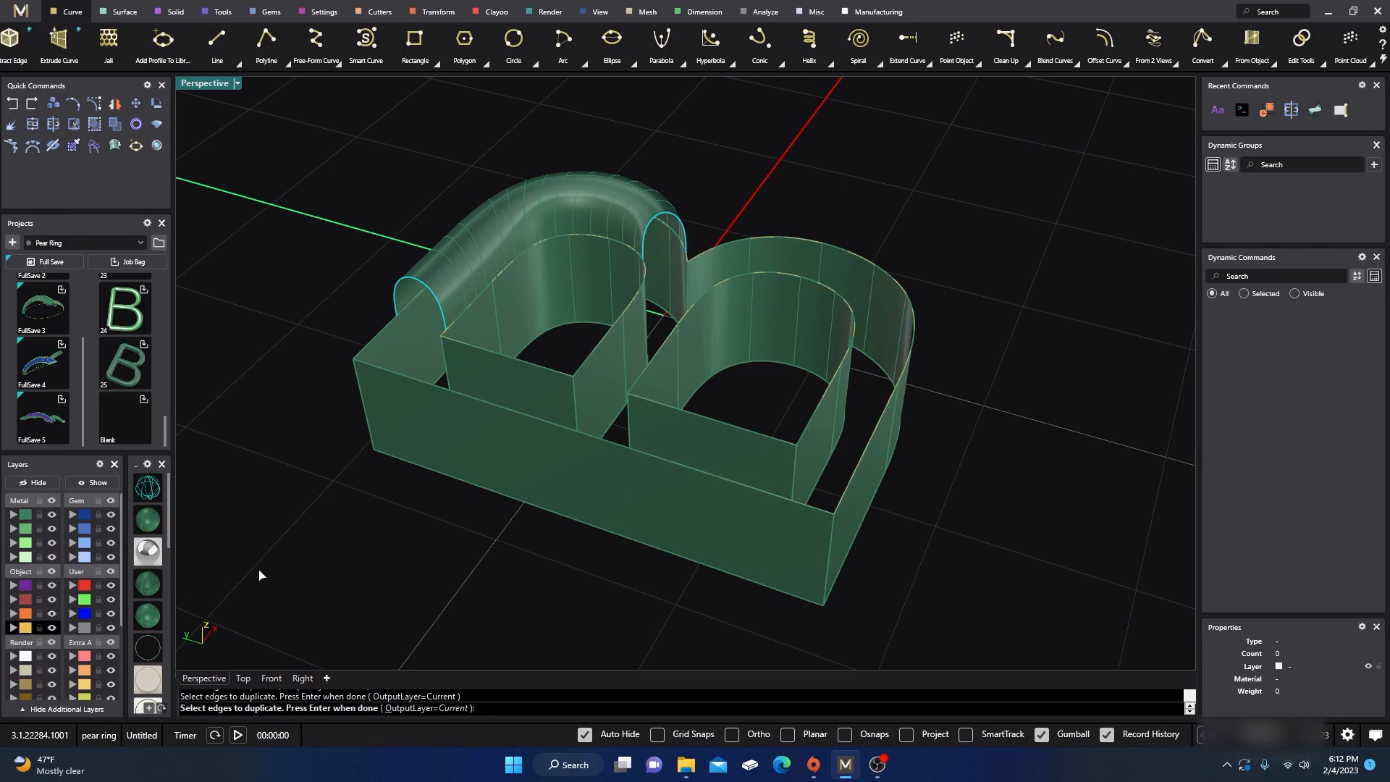
key("Return")
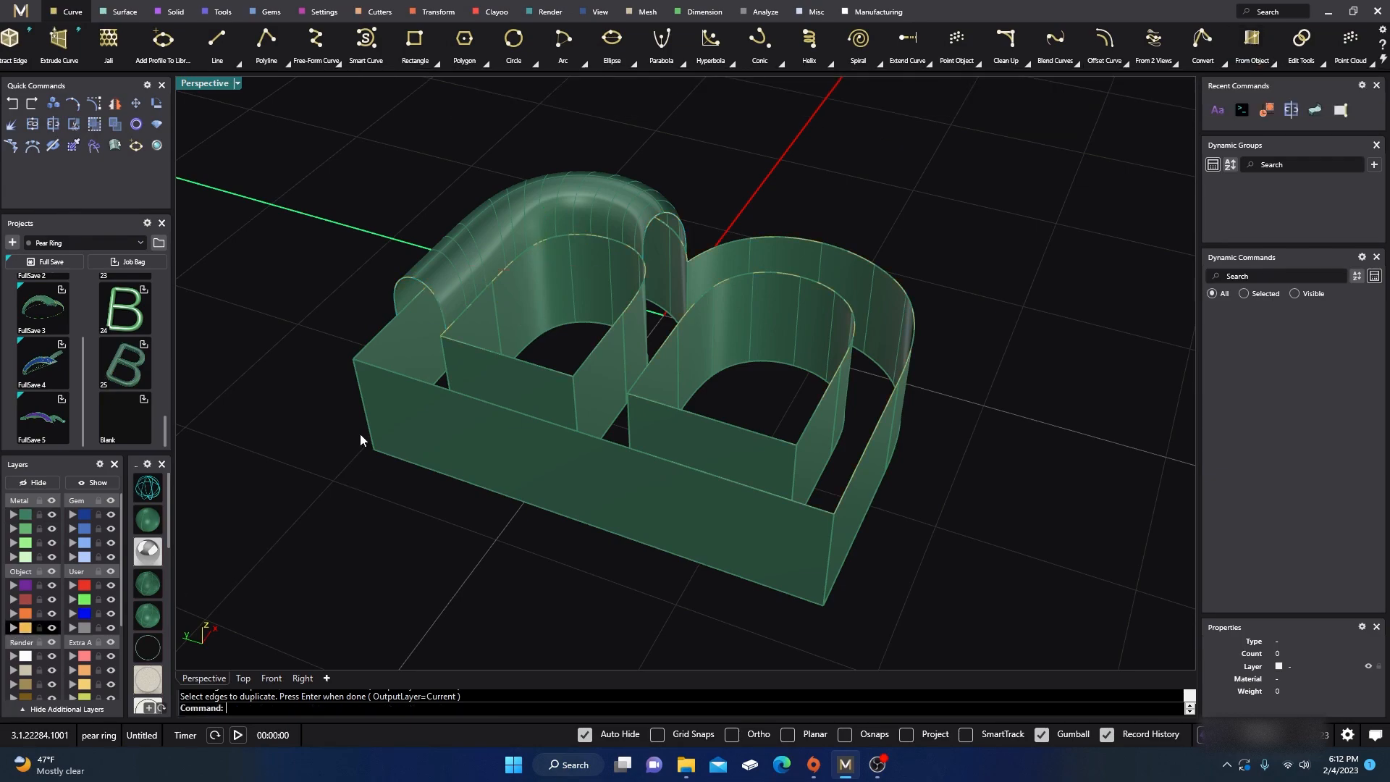
- Start Orient 2 Points with copying and 3D scaling on the arch at the blend's start, using its outer and inner endpoints as references
right_click_drag(354, 559, 414, 350)
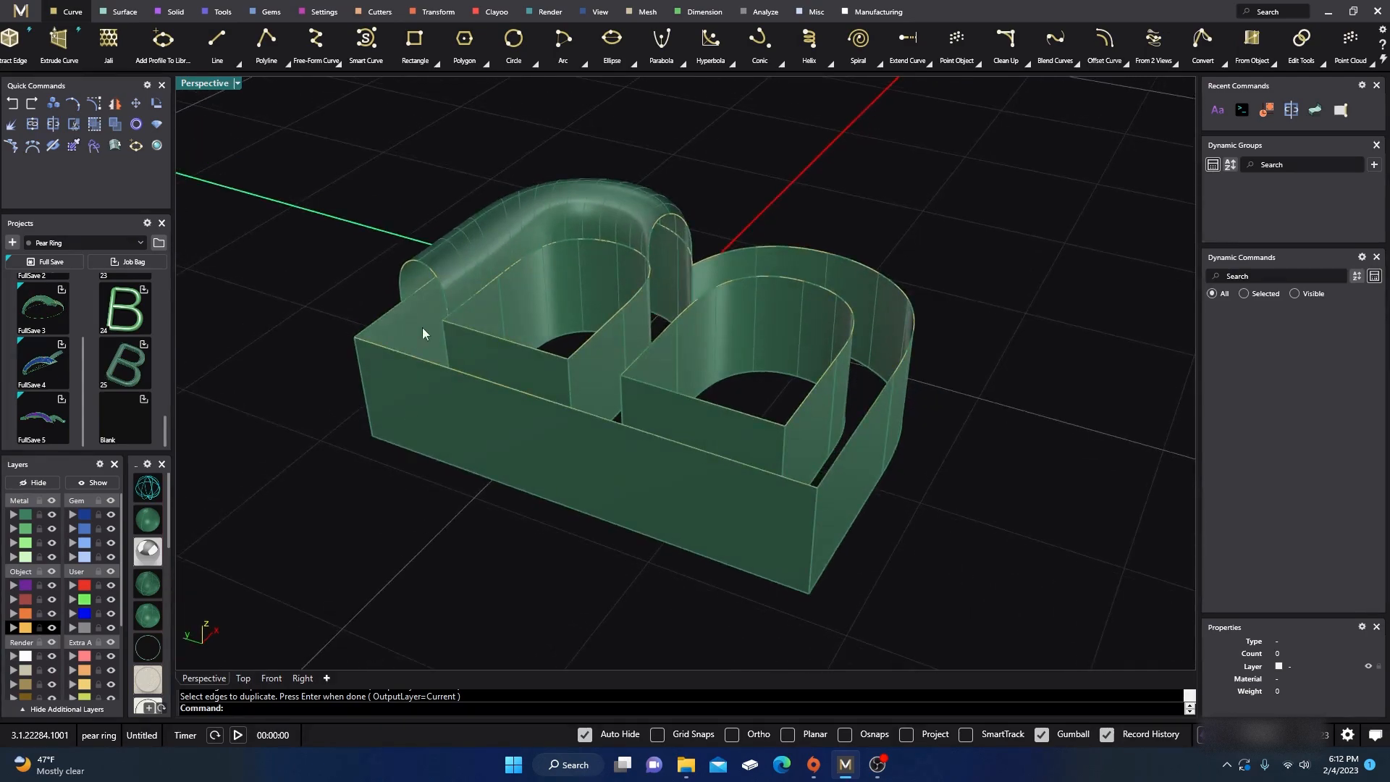
left_click(437, 12)
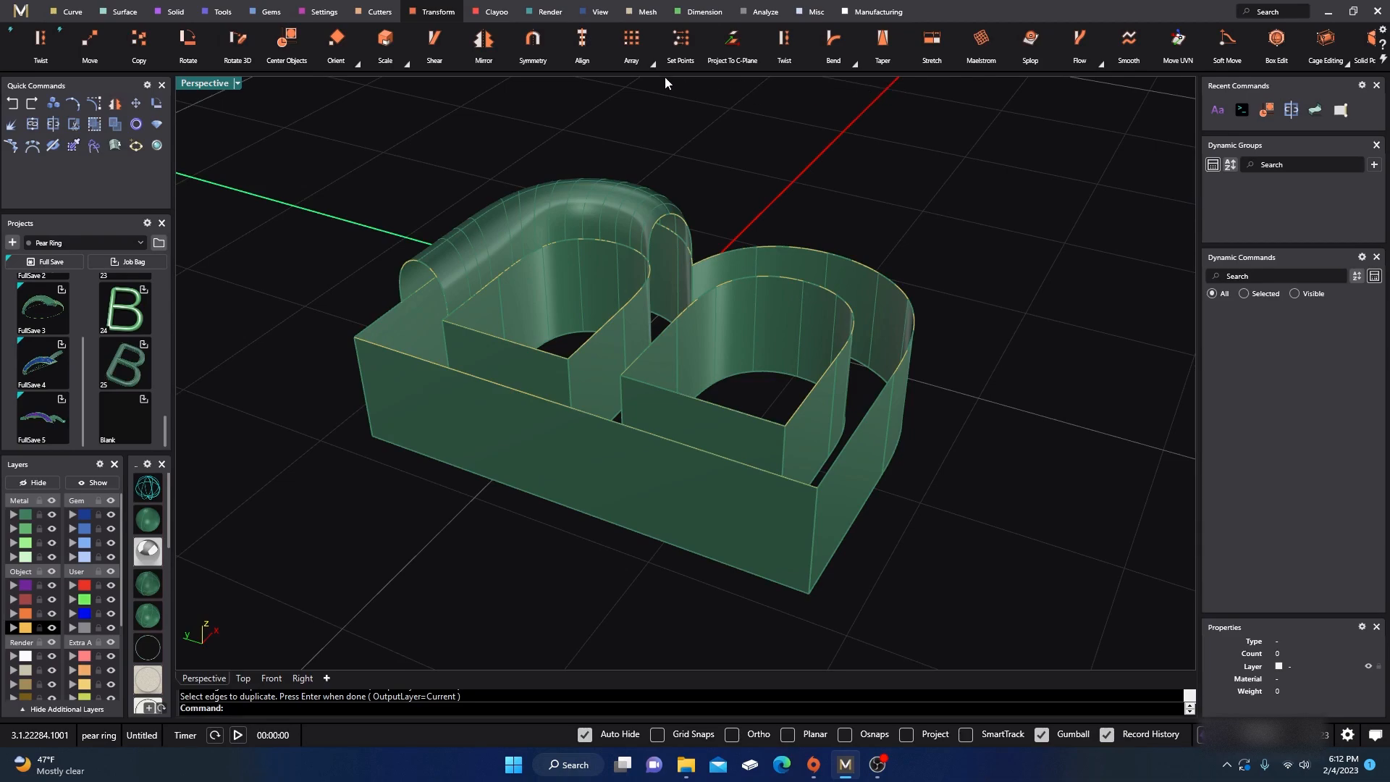
left_click(356, 63)
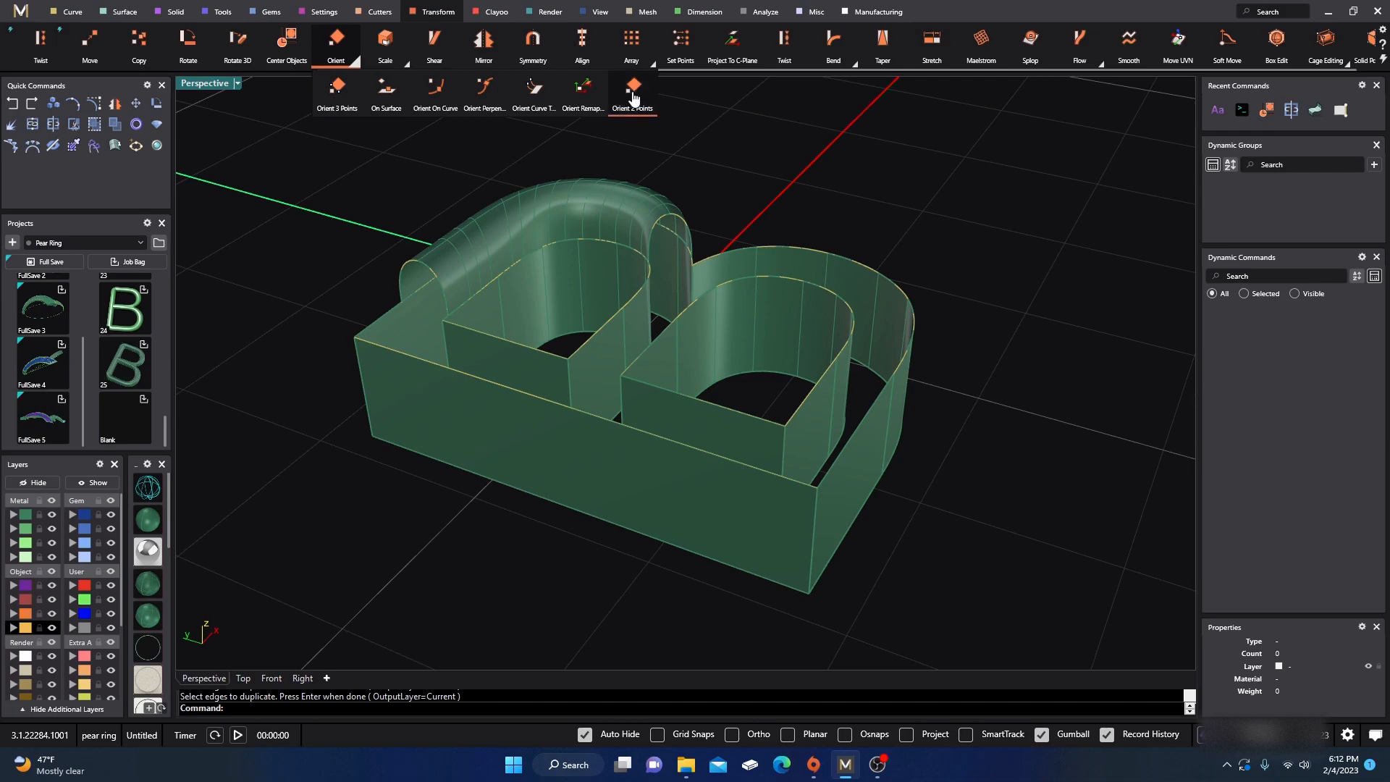
left_click(632, 90)
left_click(424, 262)
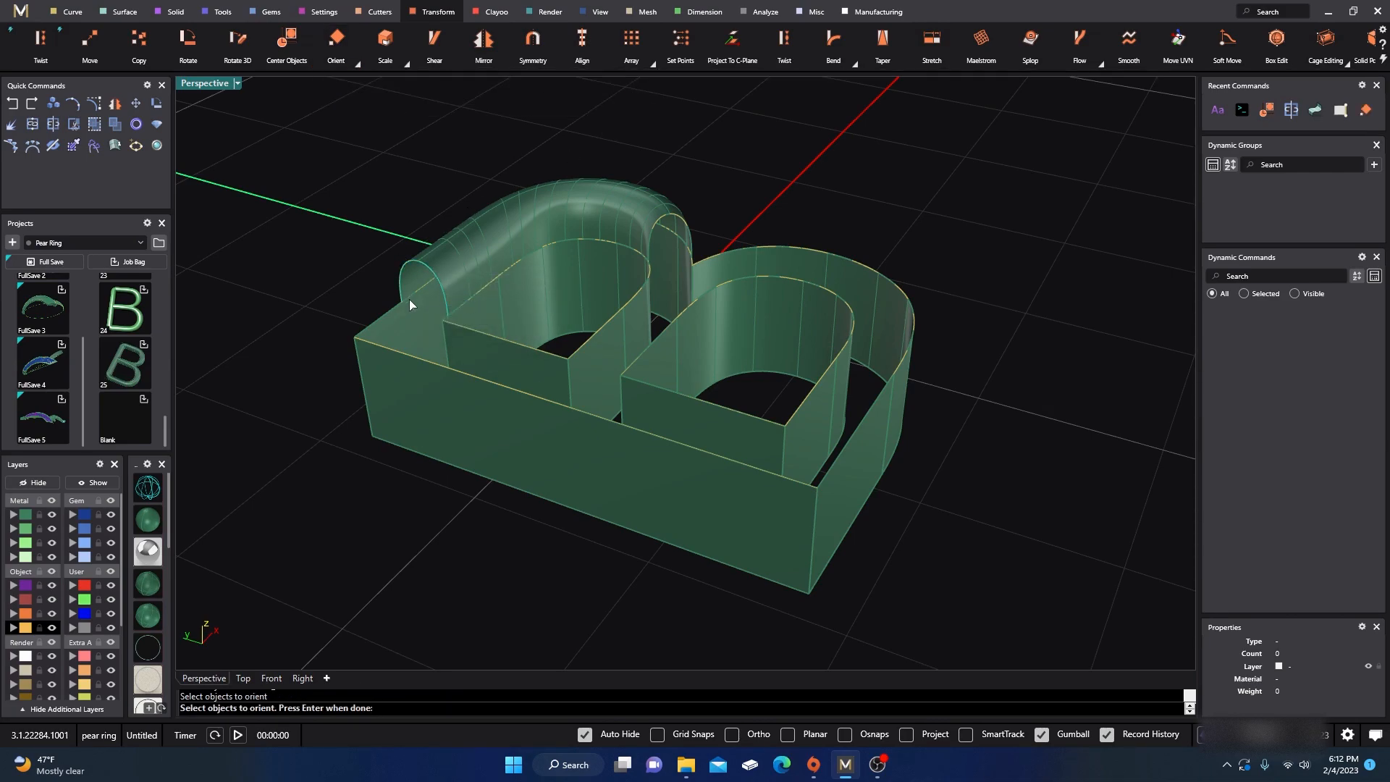
key("Return")
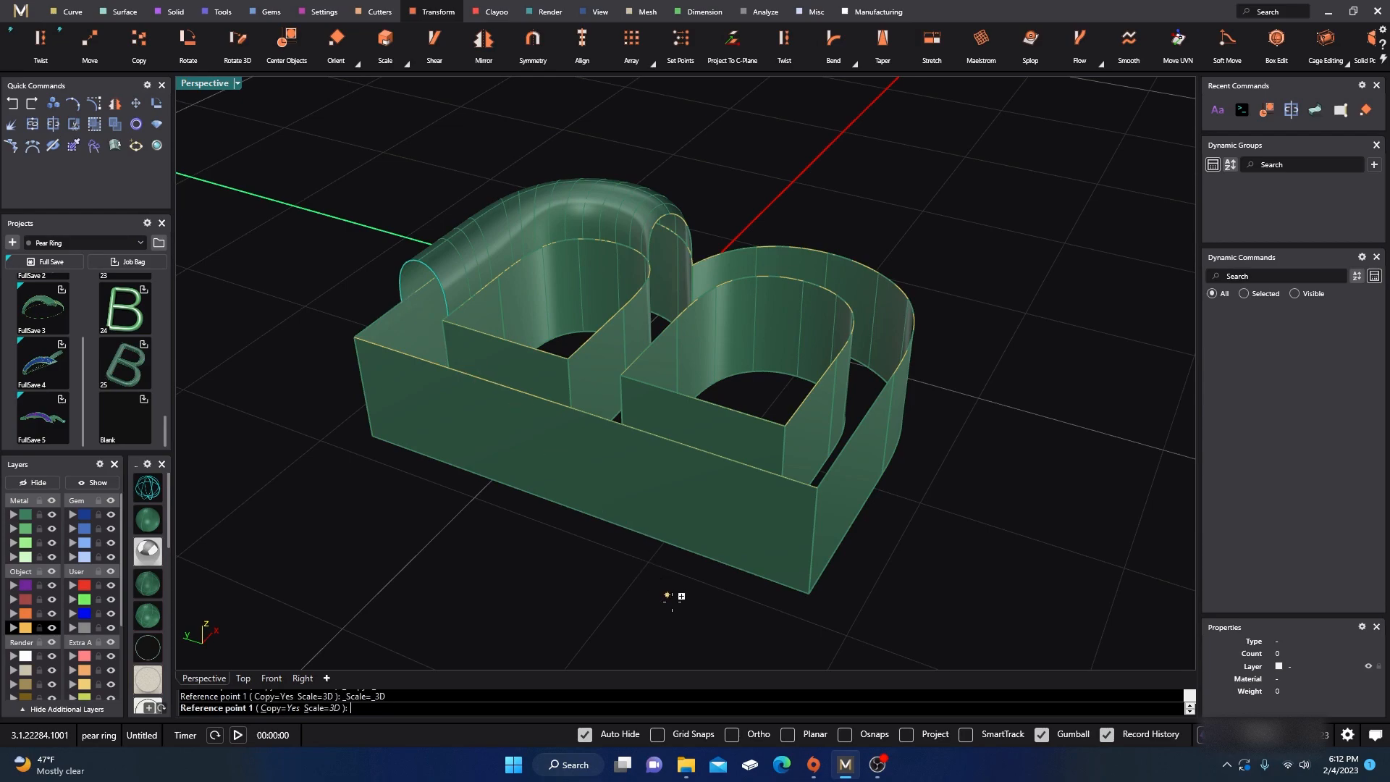
left_click(846, 735)
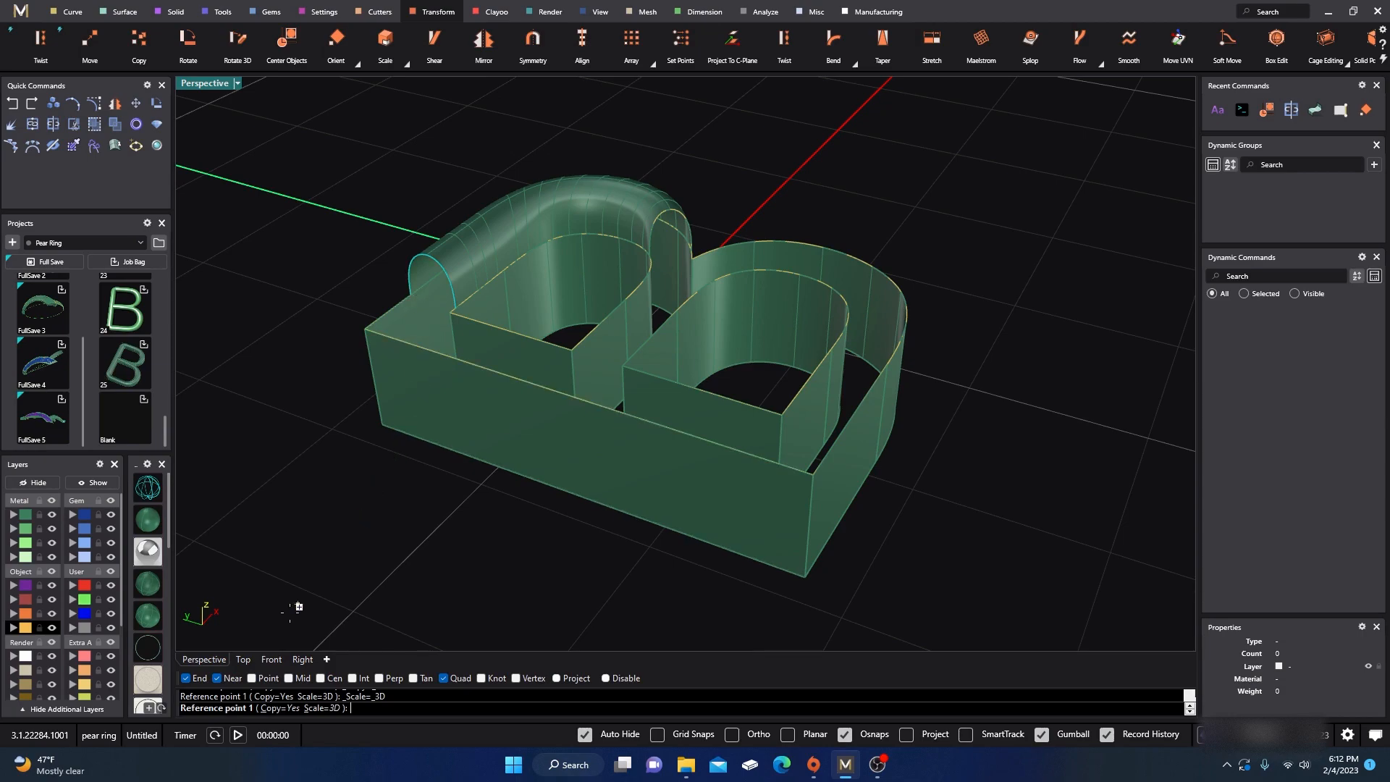
left_click(411, 294)
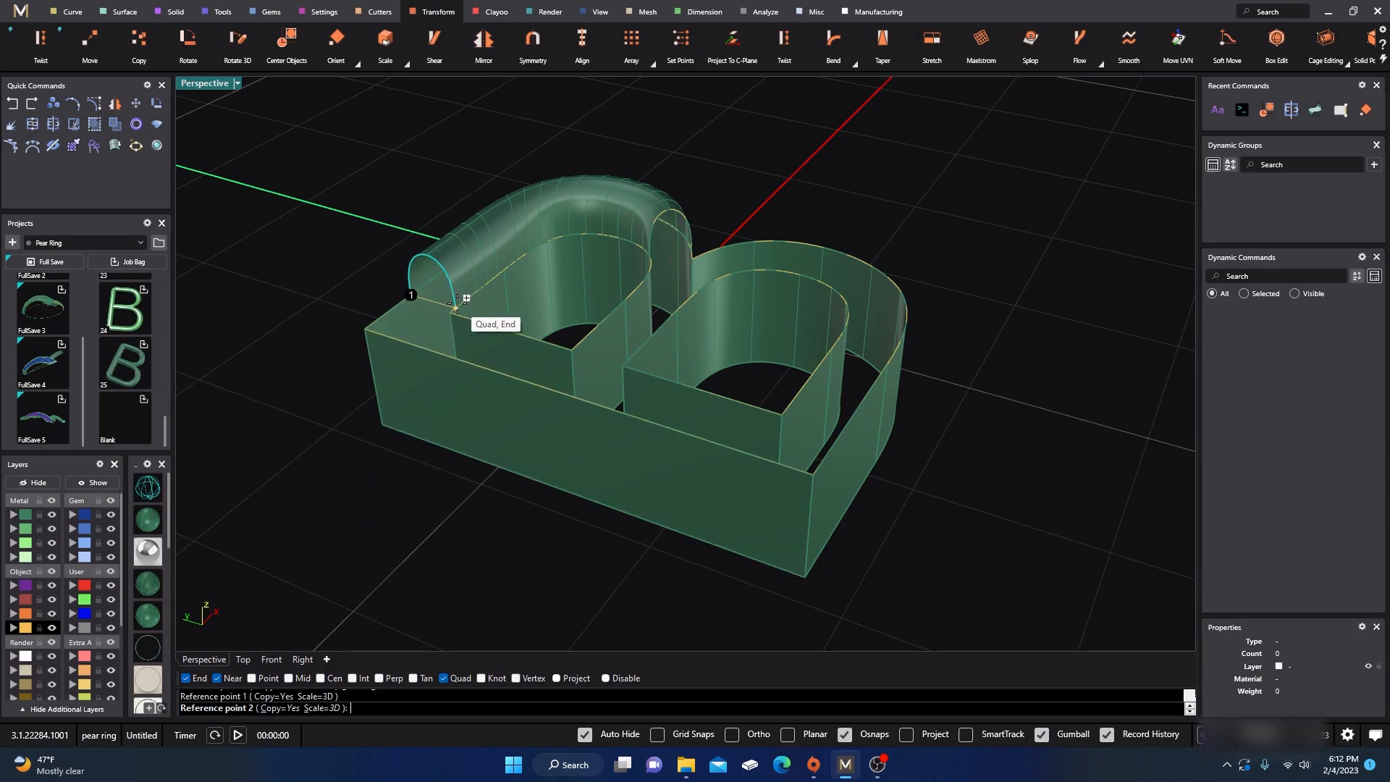
left_click(455, 308)
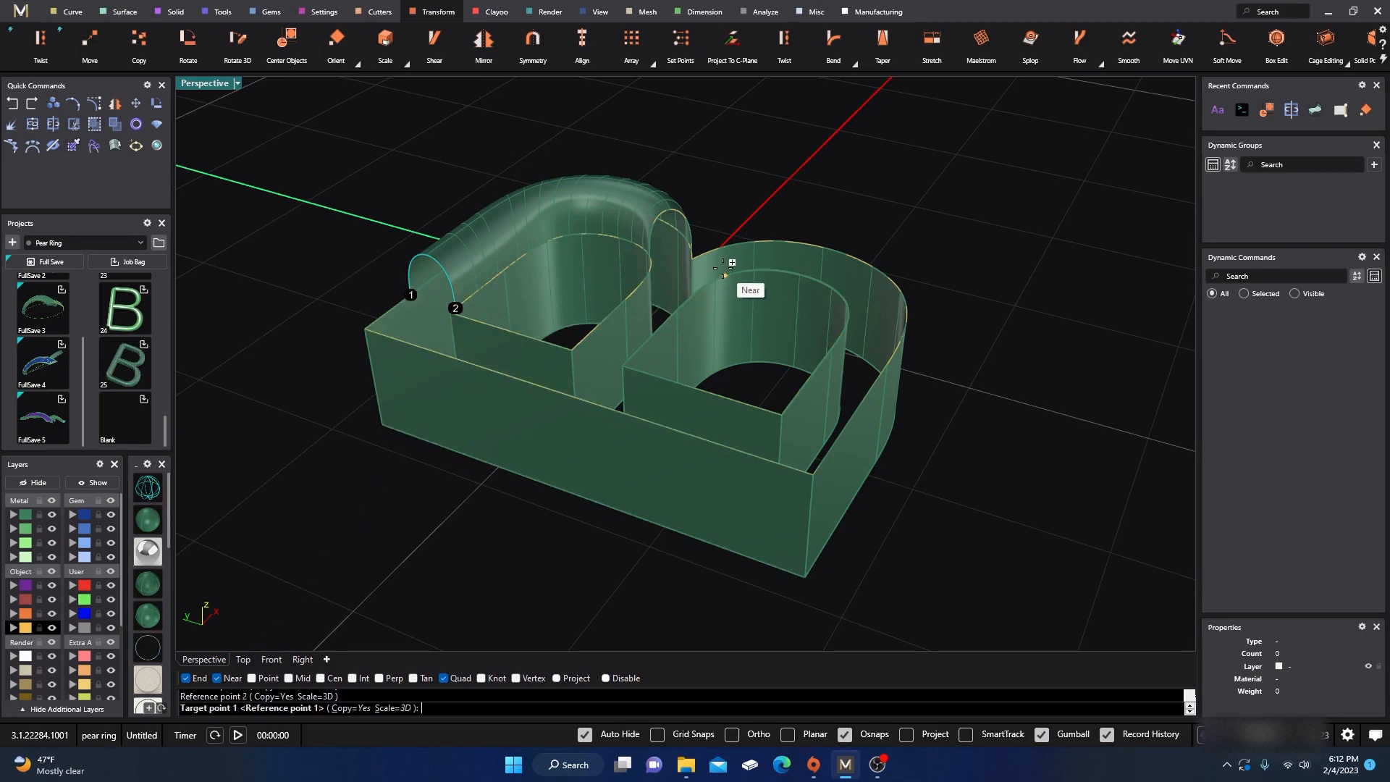
- Place a scaled copy of the arch in the Top view from the outer outline just below the notch to the lower inner outline
scroll(713, 278, "up", 5)
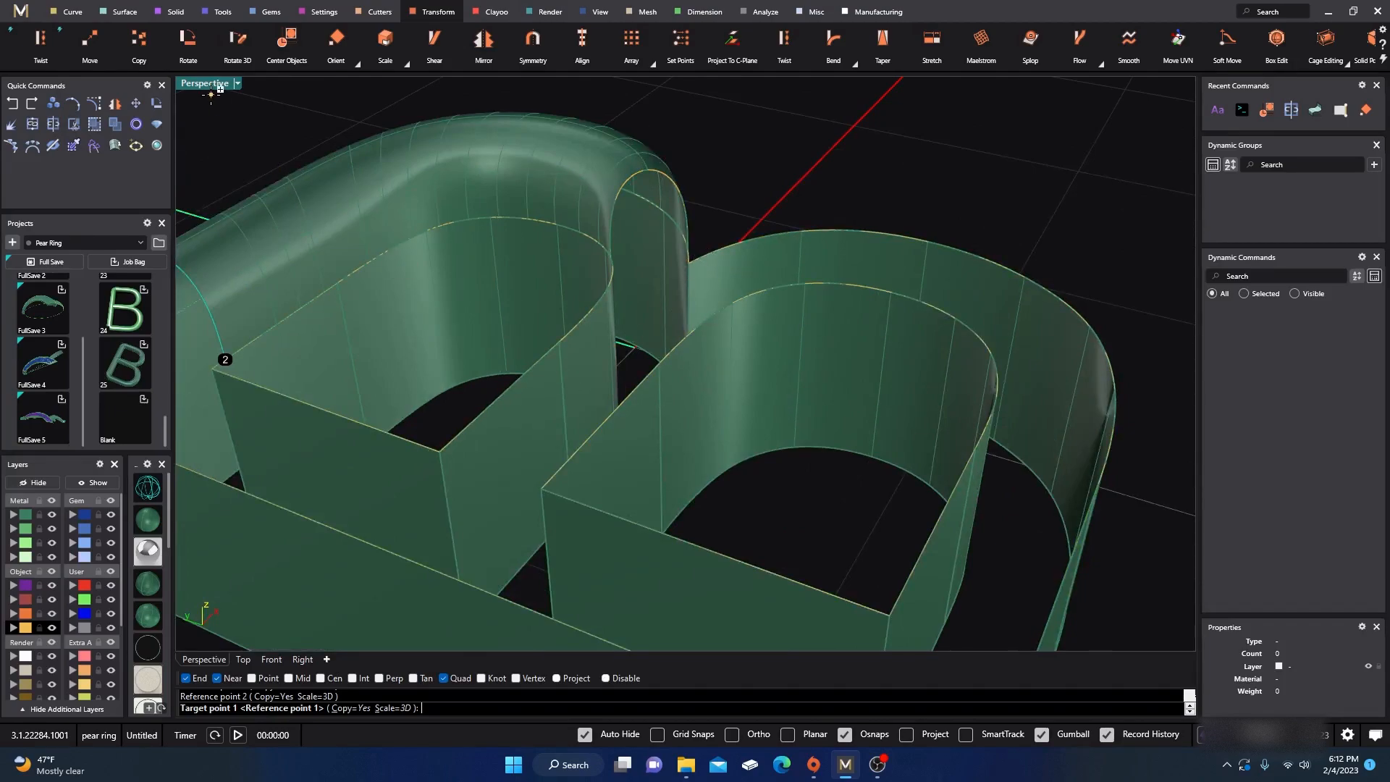
double_click(212, 86)
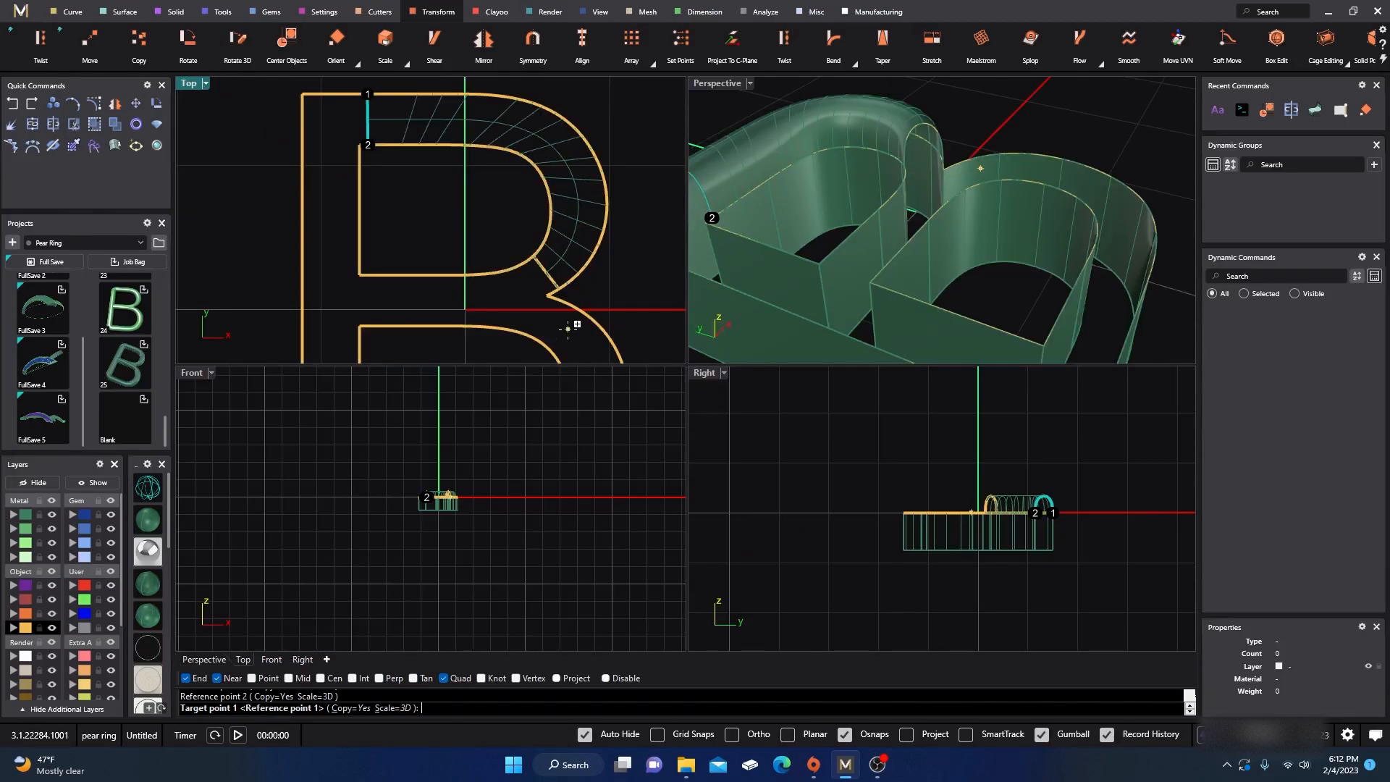
scroll(568, 307, "up", 2)
scroll(565, 303, "up", 2)
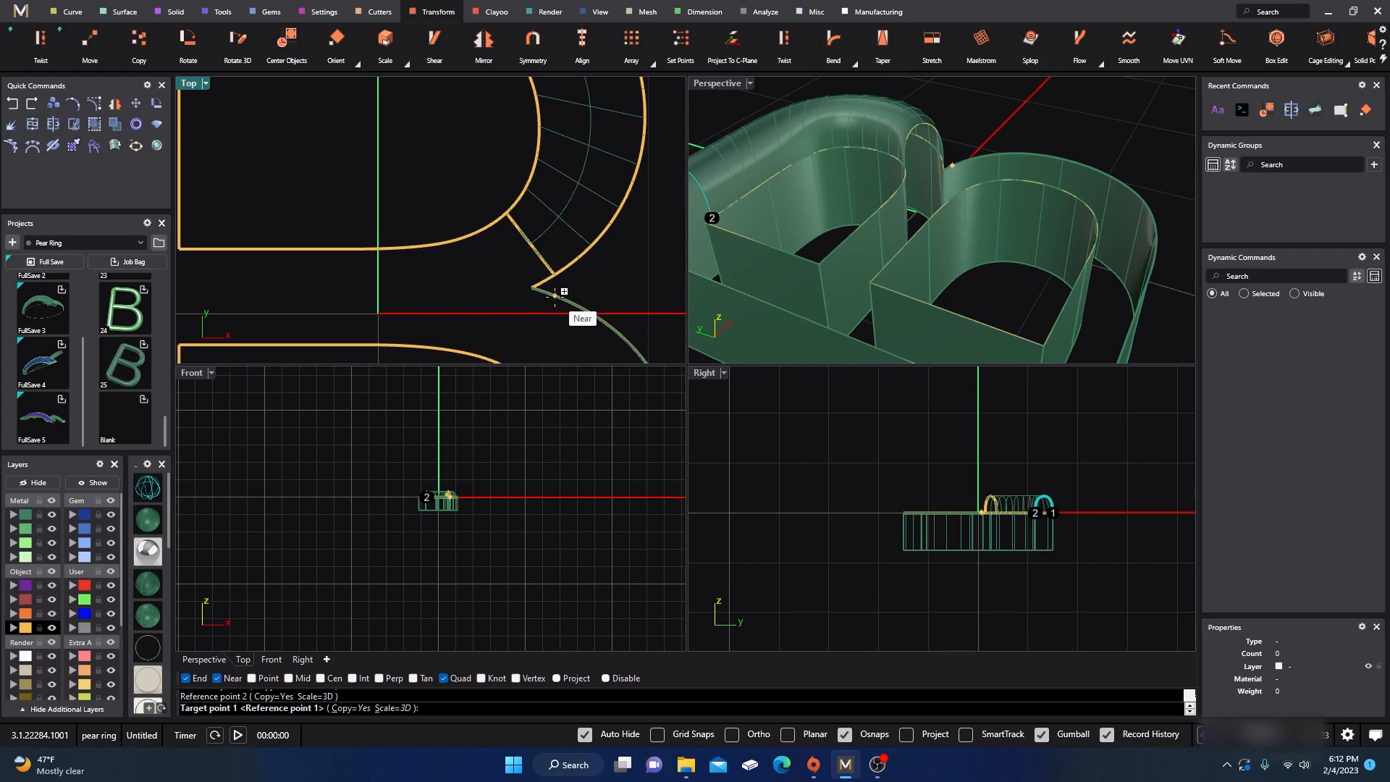
left_click(555, 295)
right_click_drag(538, 315, 546, 280)
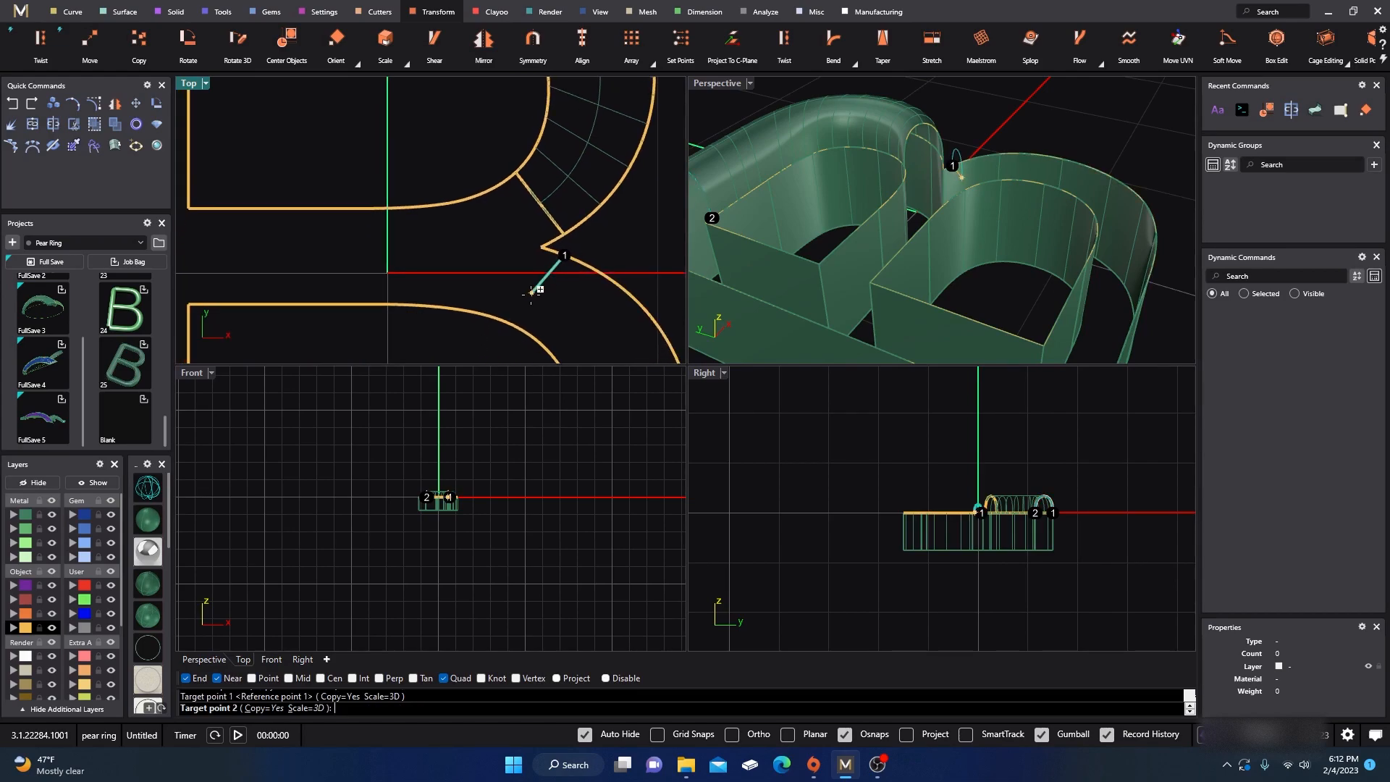
left_click(527, 331)
- Place another arch copy across the stem, from just below the upper inner outline's top-left corner to the outer outline
scroll(494, 296, "down", 3)
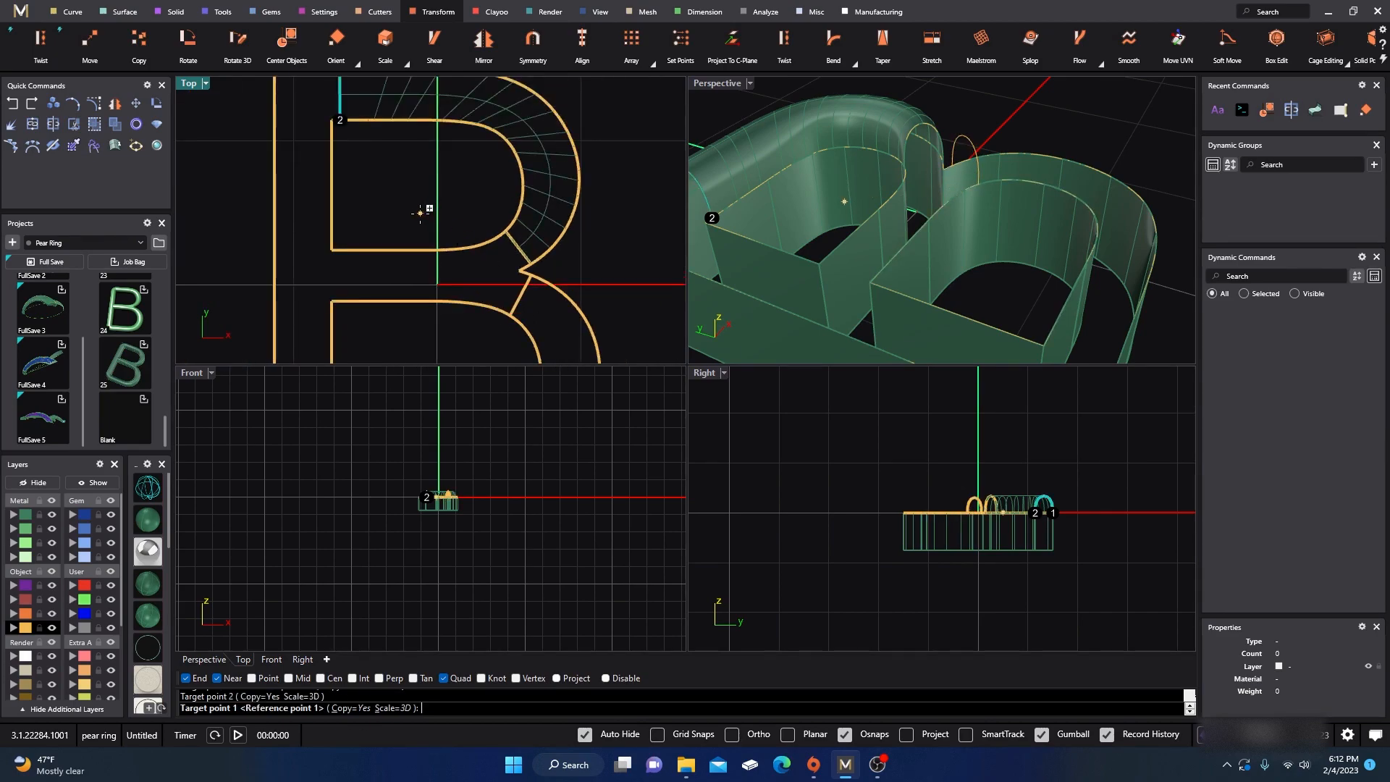
scroll(420, 210, "down", 2)
scroll(369, 145, "up", 5)
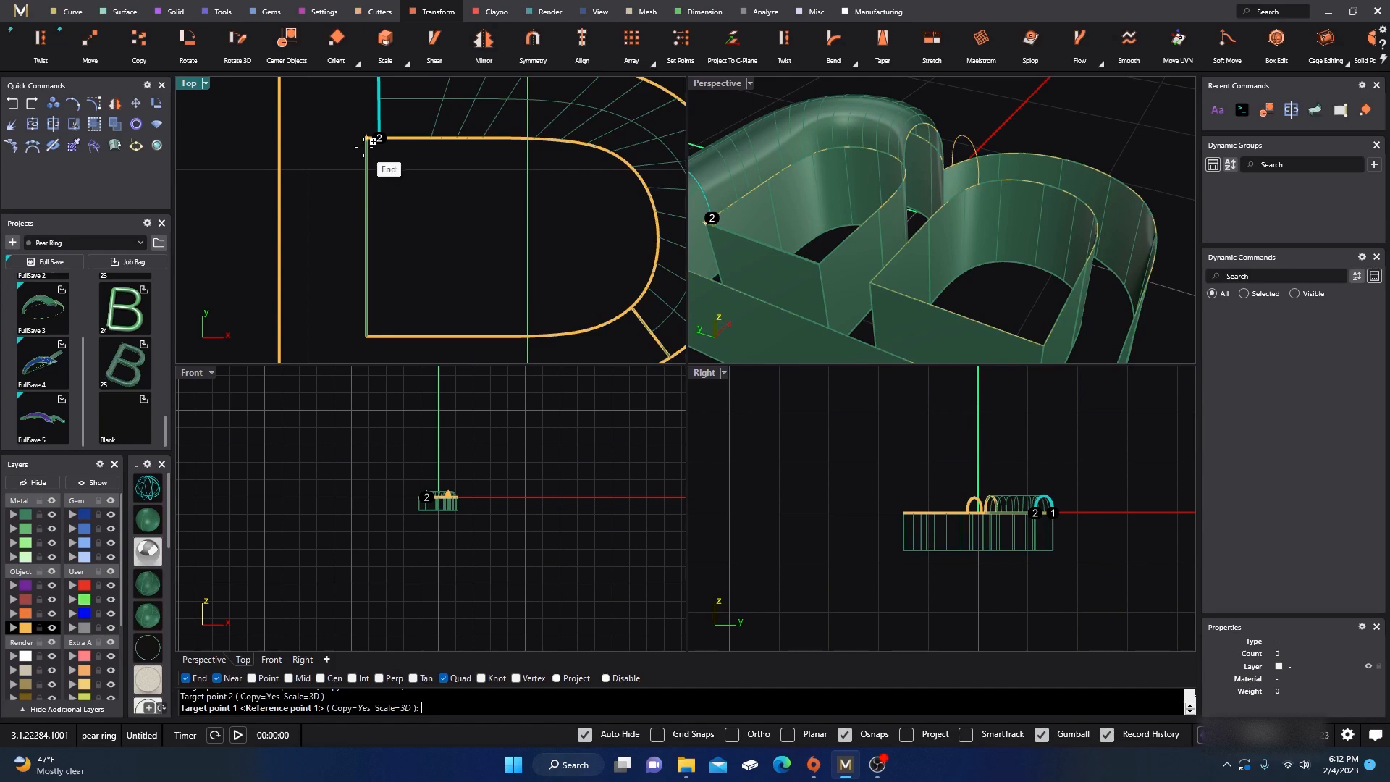
left_click(368, 146)
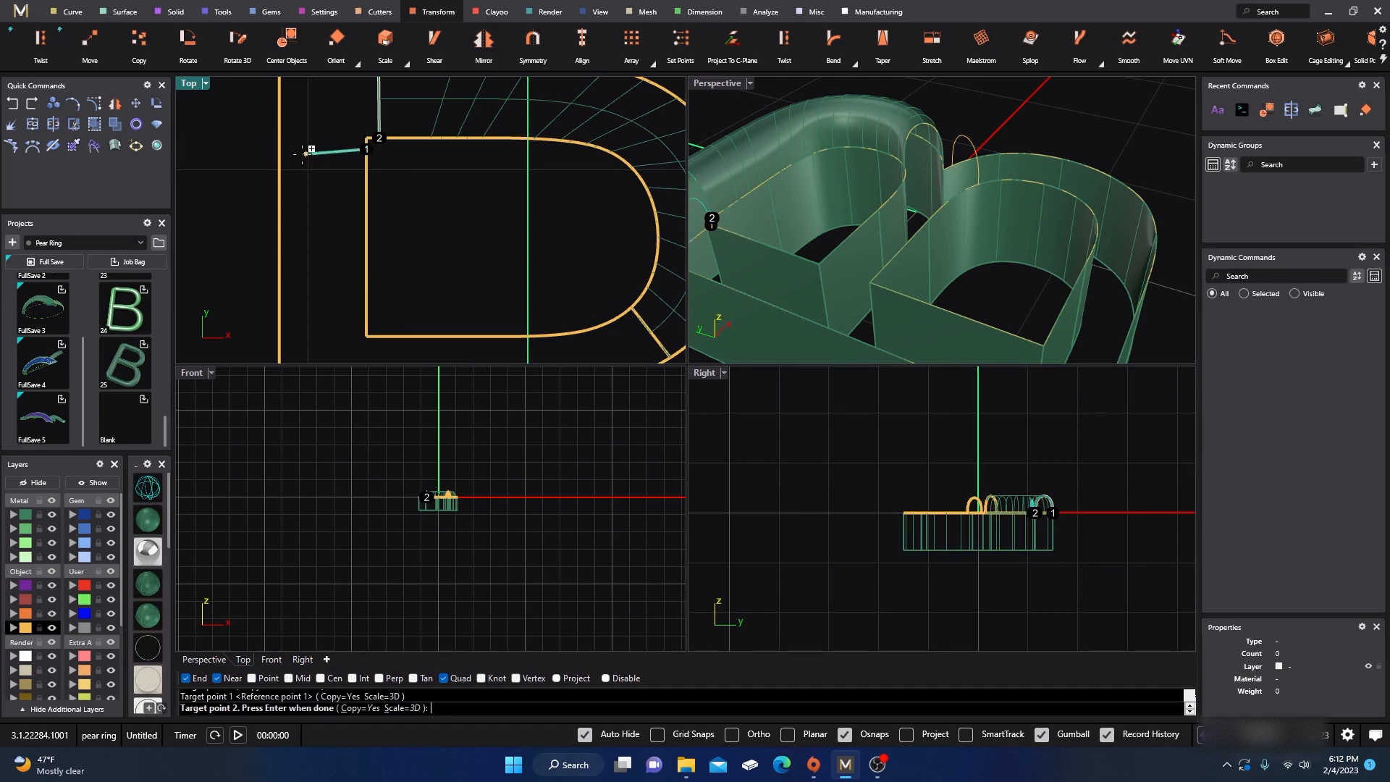
left_click(282, 149)
- Place another arch copy across the middle bar near the stem, from the upper inner outline to the lower inner outline
scroll(362, 153, "down", 2)
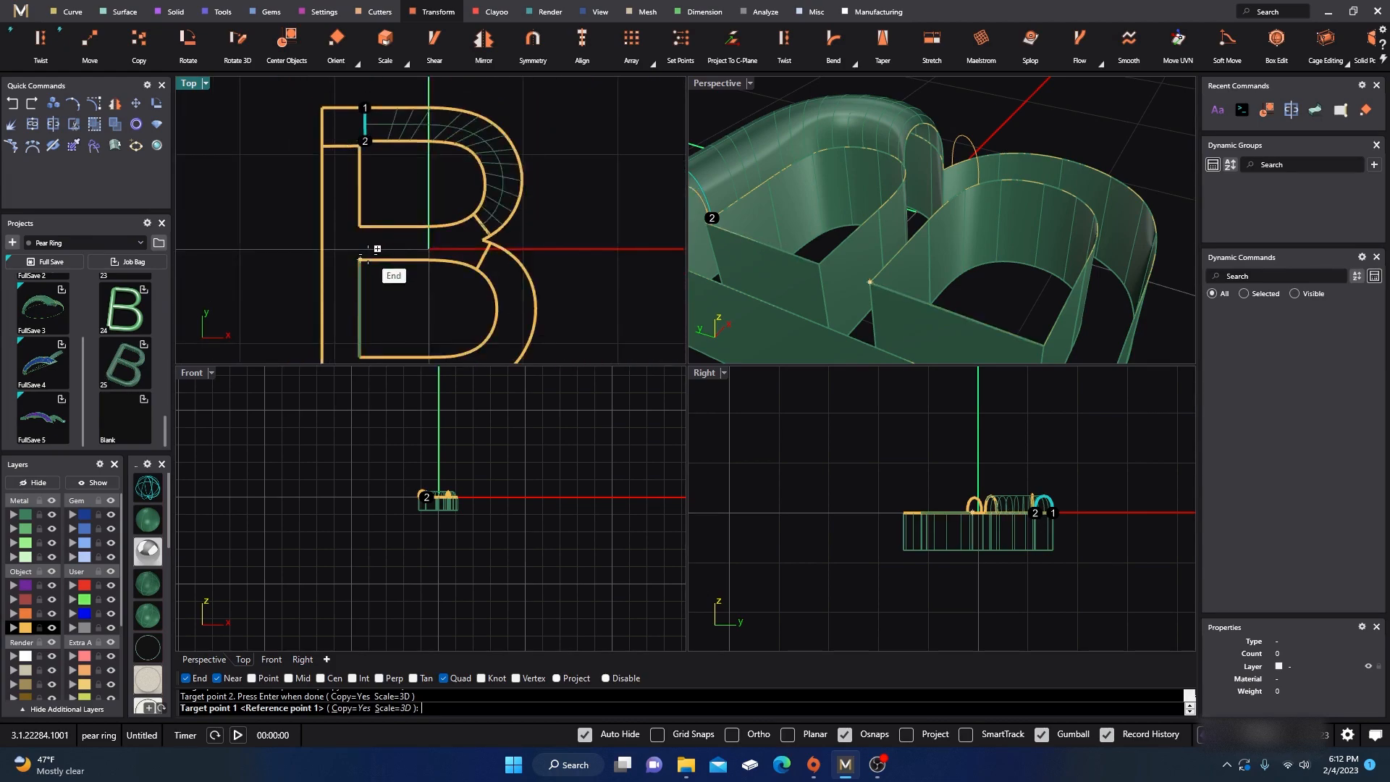
scroll(375, 264, "up", 3)
left_click(366, 203)
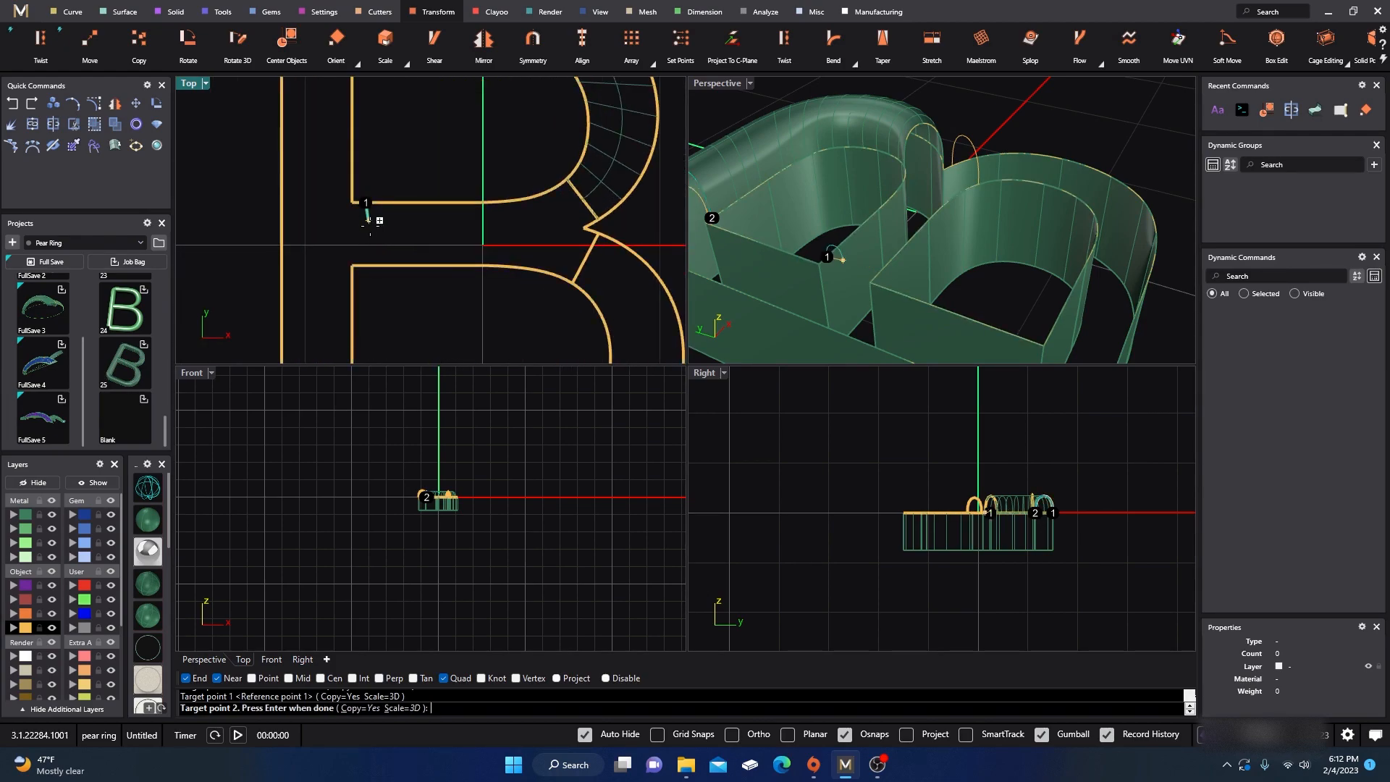
left_click(365, 265)
scroll(391, 231, "down", 3)
scroll(372, 267, "up", 3)
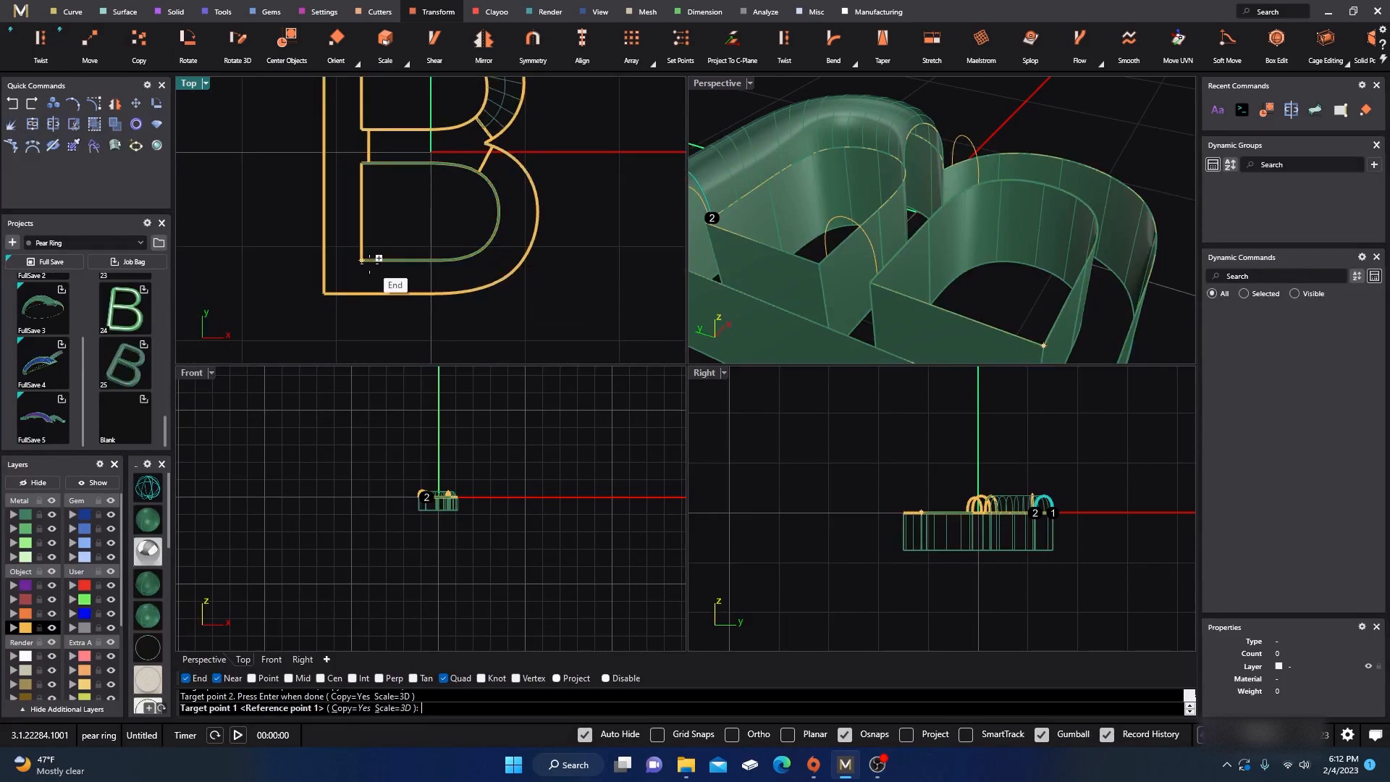
- Place arch copies beside the lower inner outline's bottom-left corner, one across the bottom bar and one across the stem, both to the outer outline
scroll(372, 258, "up", 2)
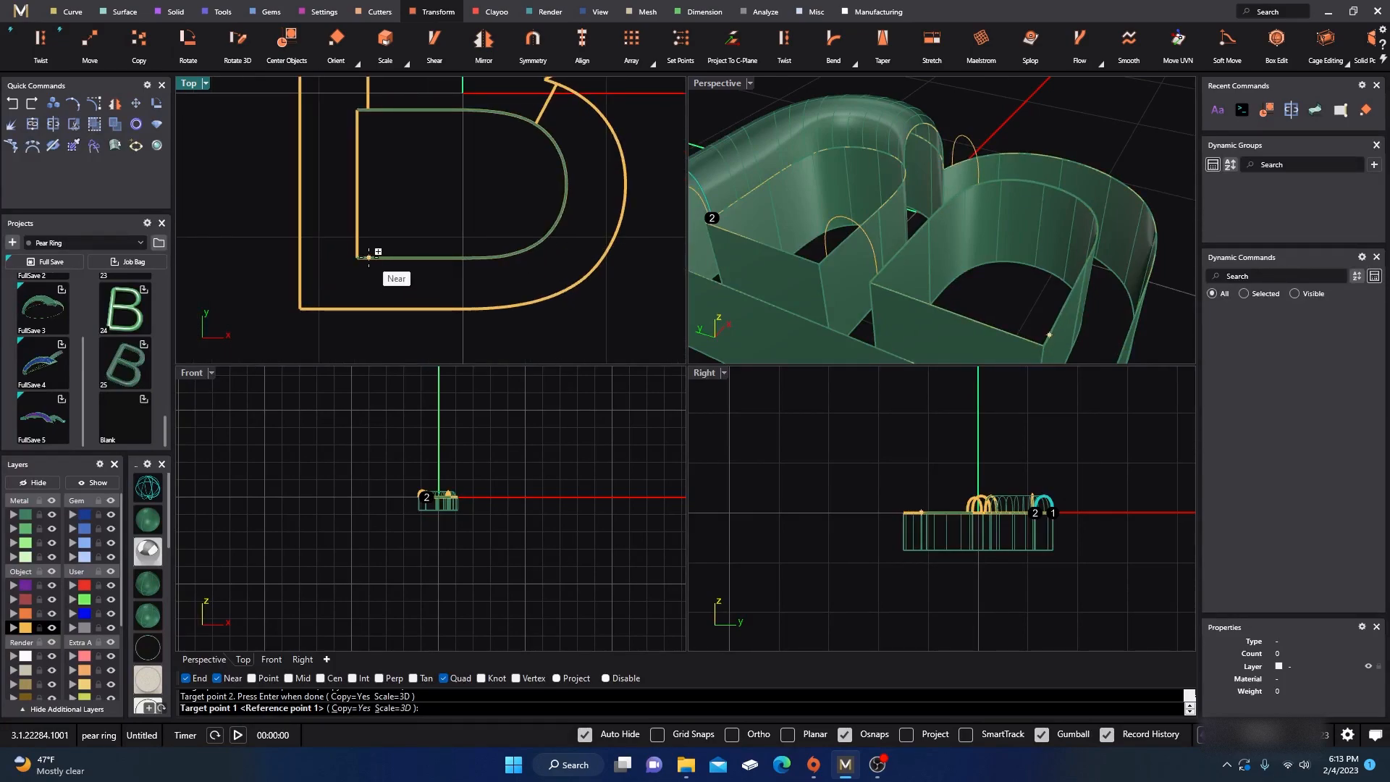
scroll(369, 257, "up", 4)
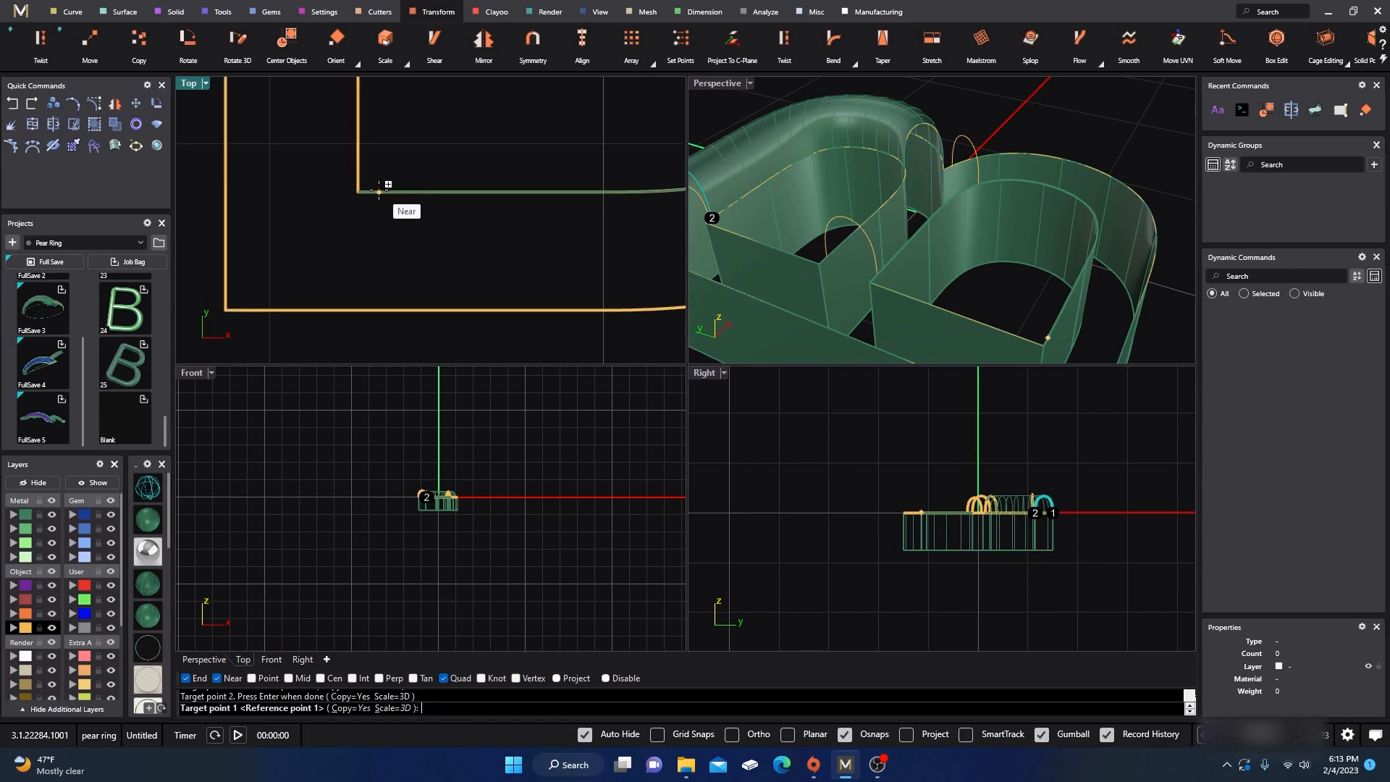
left_click(377, 192)
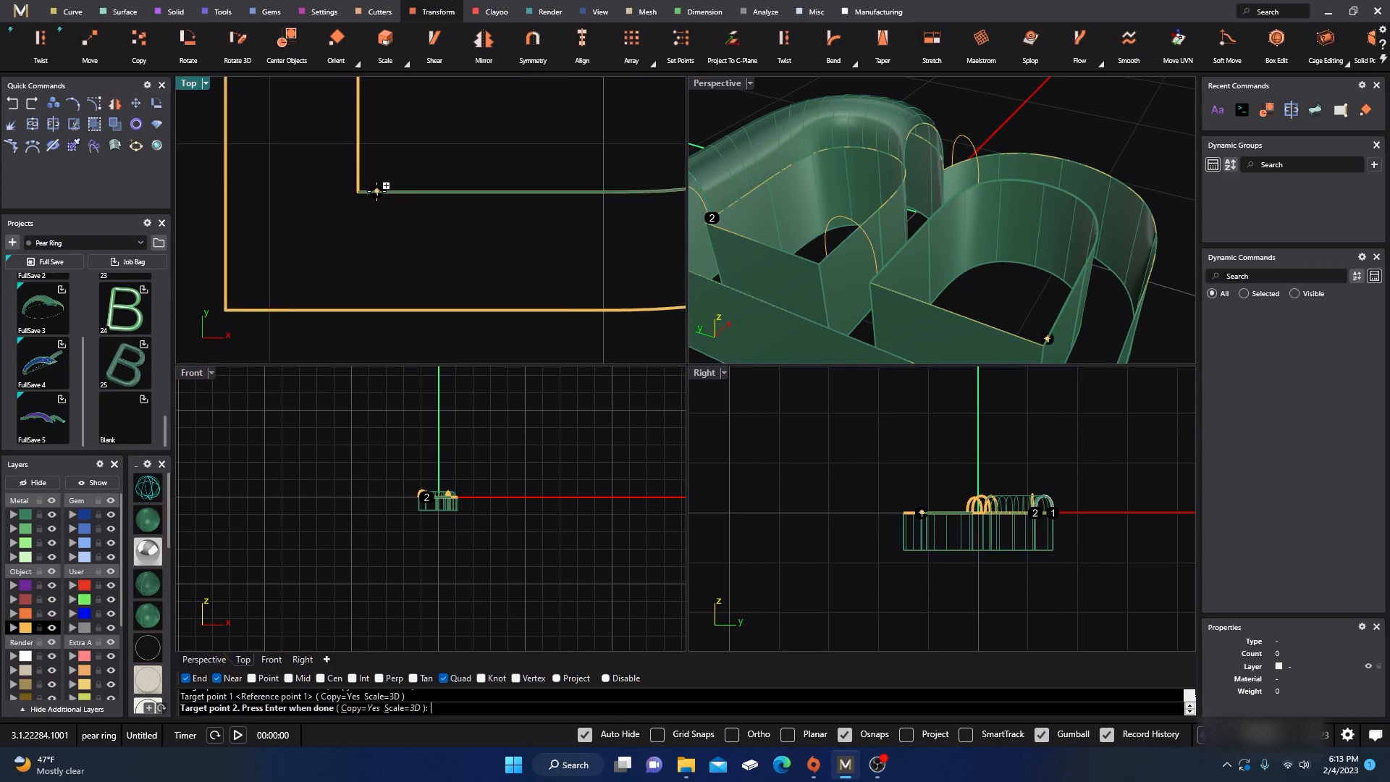
left_click(378, 307)
left_click(358, 172)
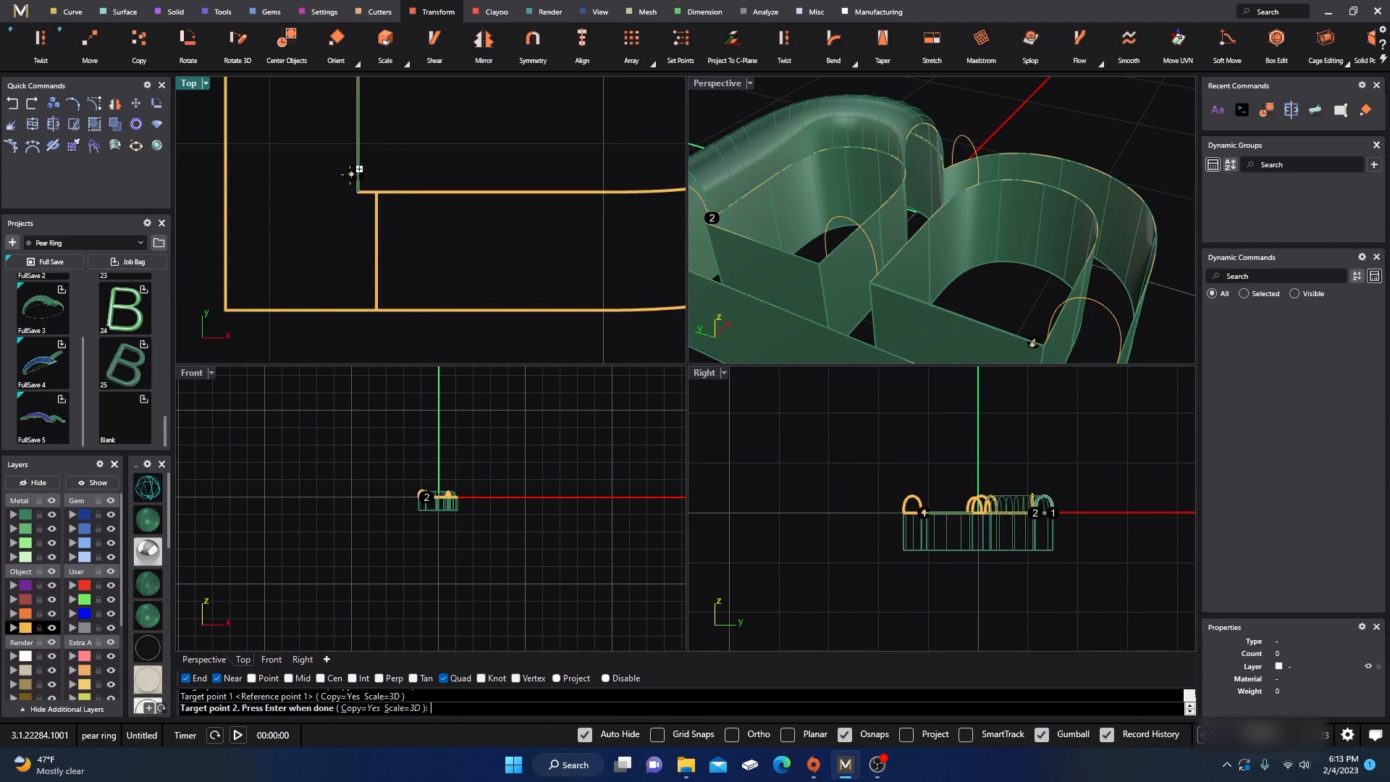
left_click(230, 173)
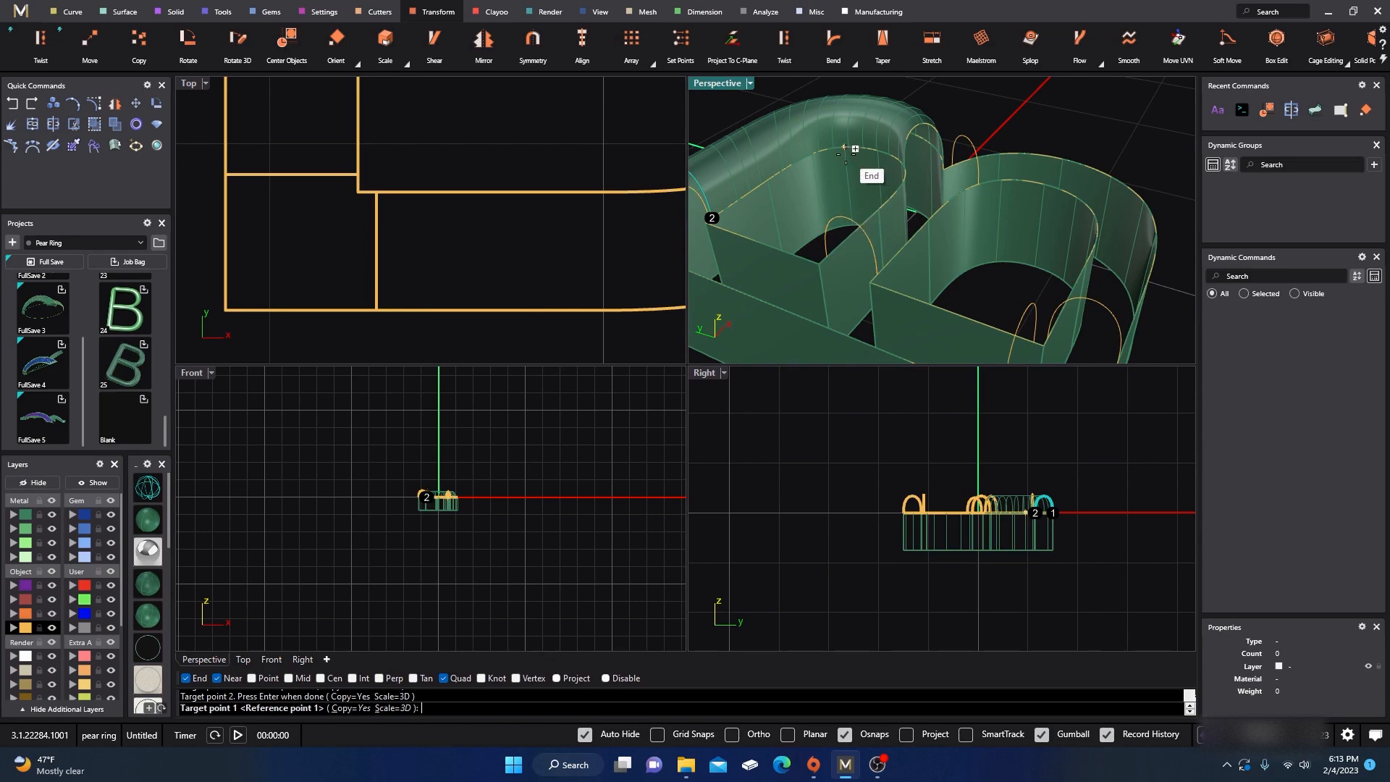
- Finish the two-point orientation and delete the arch copy standing on the outer outline just below the notch
double_click(721, 84)
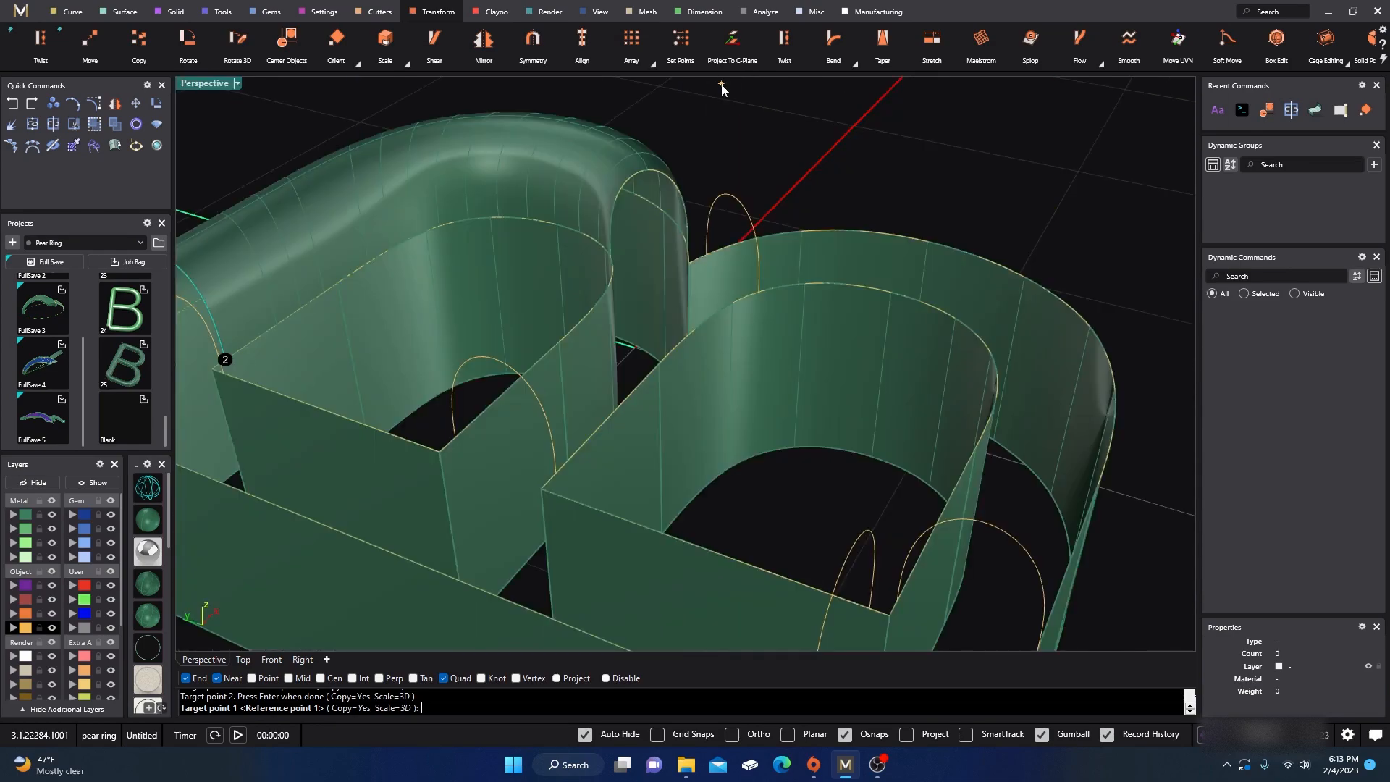
right_click_drag(827, 166, 526, 148)
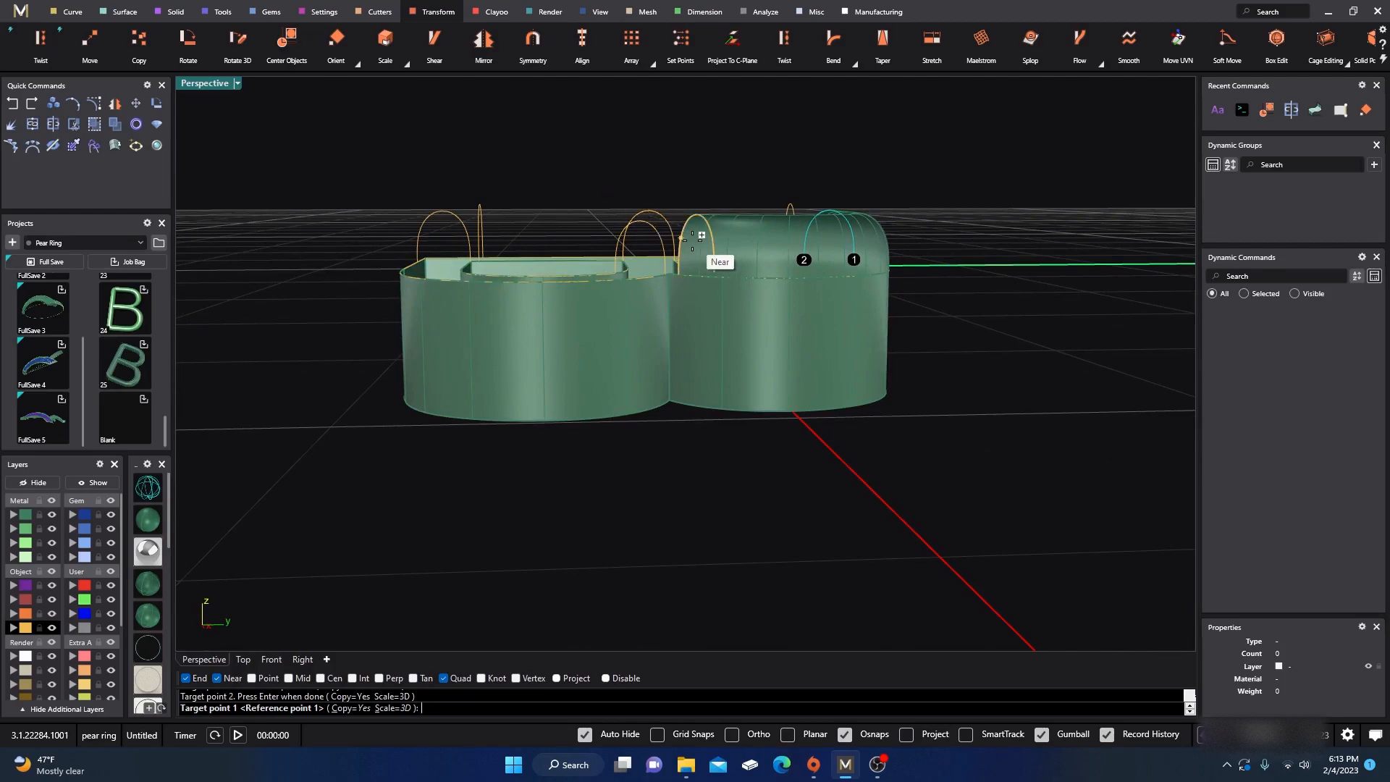
scroll(673, 246, "up", 4)
right_click_drag(669, 244, 678, 206)
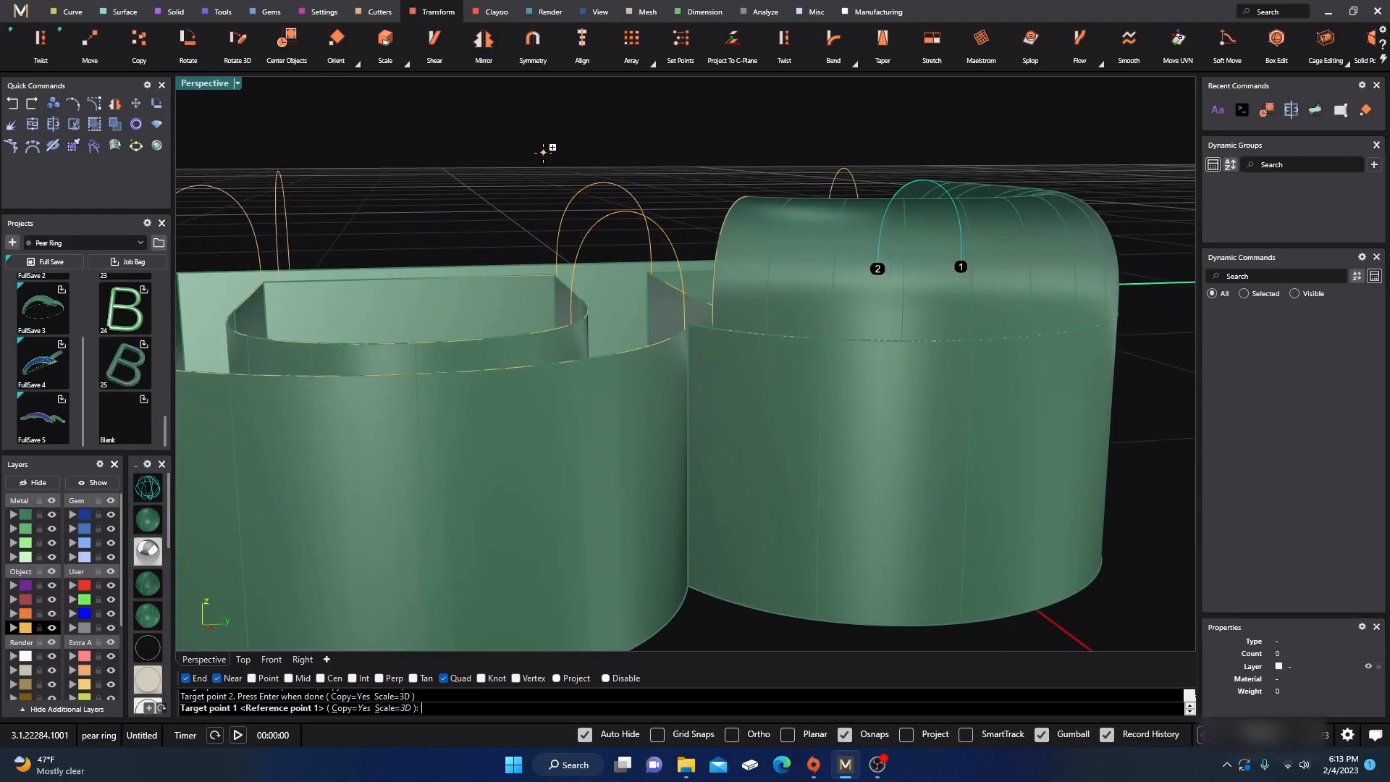
key("Escape")
scroll(533, 162, "down", 5)
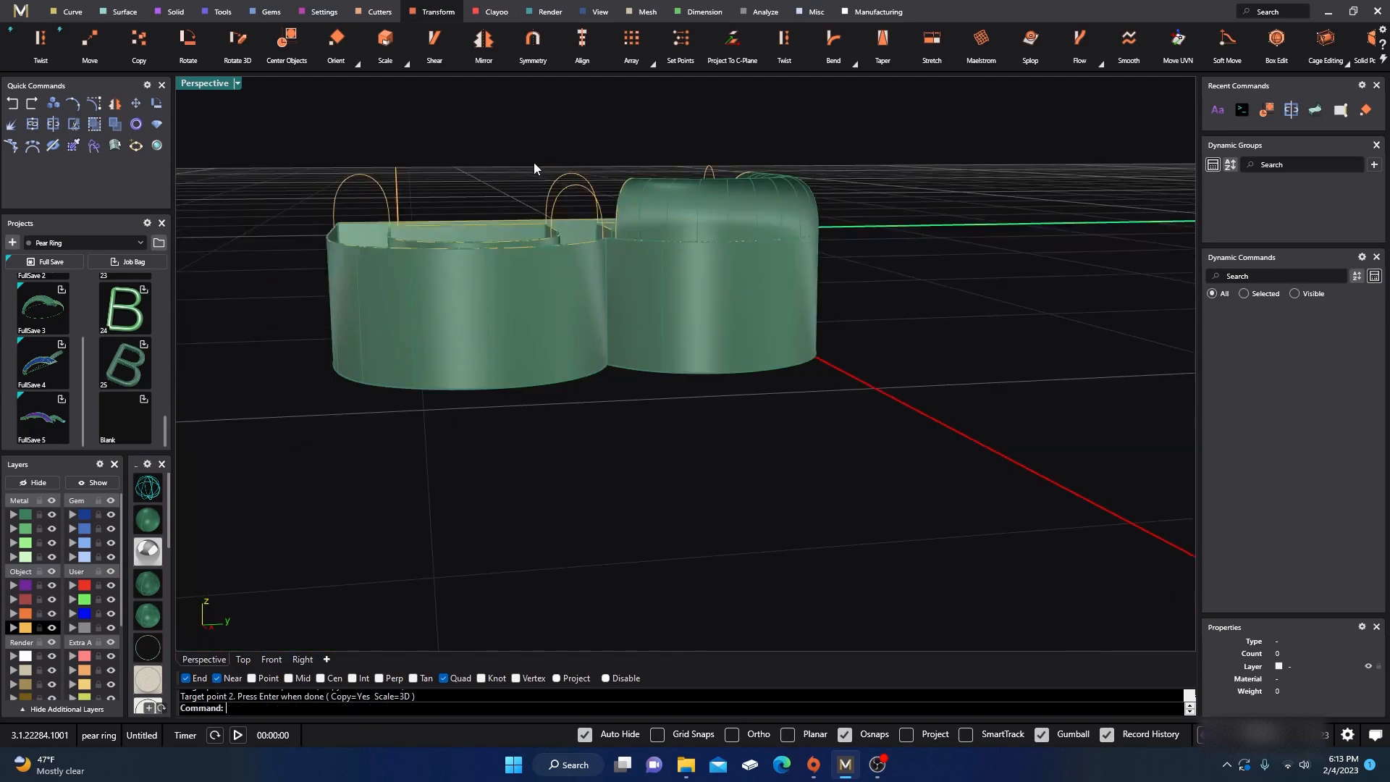
right_click_drag(573, 207, 628, 249)
left_click(642, 226)
right_click(635, 233)
right_click_drag(474, 257, 636, 304)
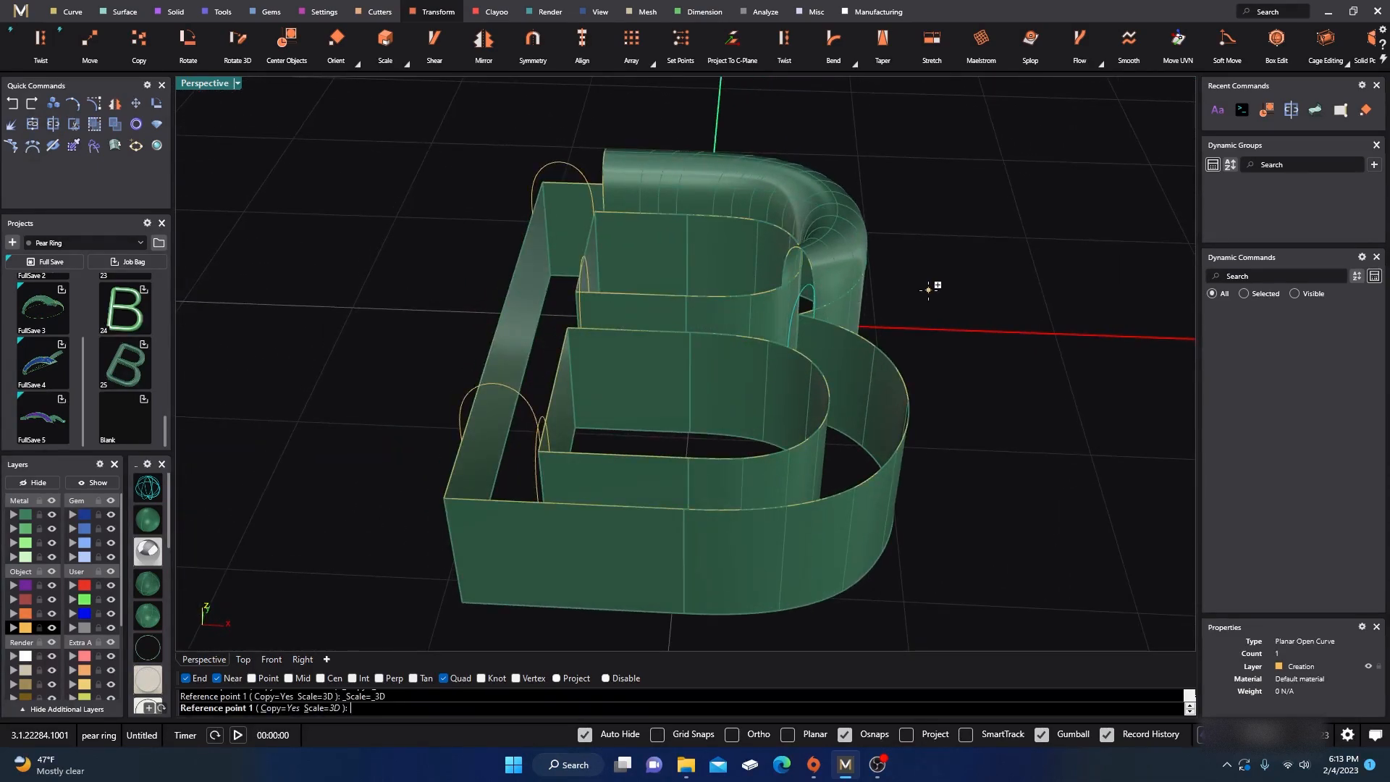
key("Escape")
key("Delete")
- Restart Orient 2 Points with copying and 3D scaling on the arch at the blend's start, referencing its outer and inner endpoints
right_click_drag(489, 308, 655, 326)
scroll(545, 257, "up", 5)
left_click(560, 239)
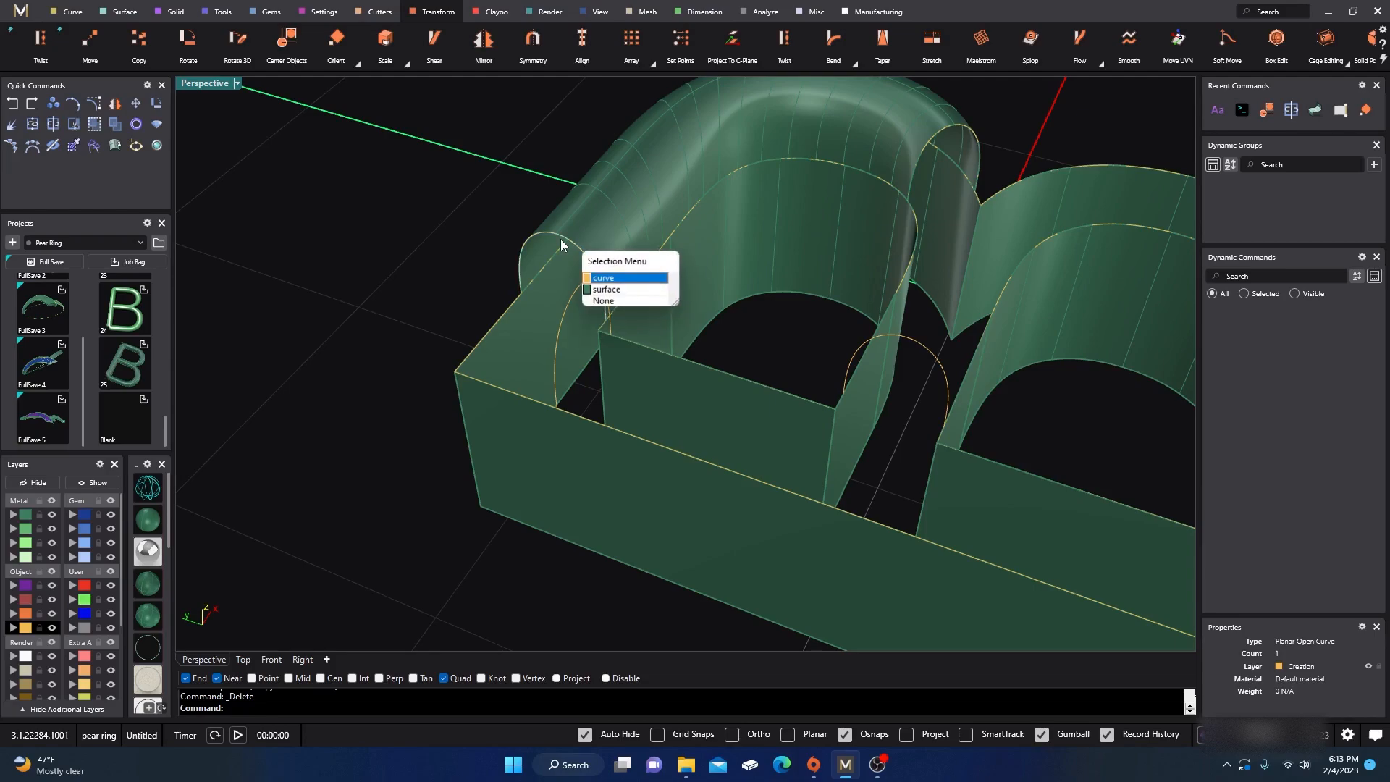
left_click(615, 287)
right_click(447, 273)
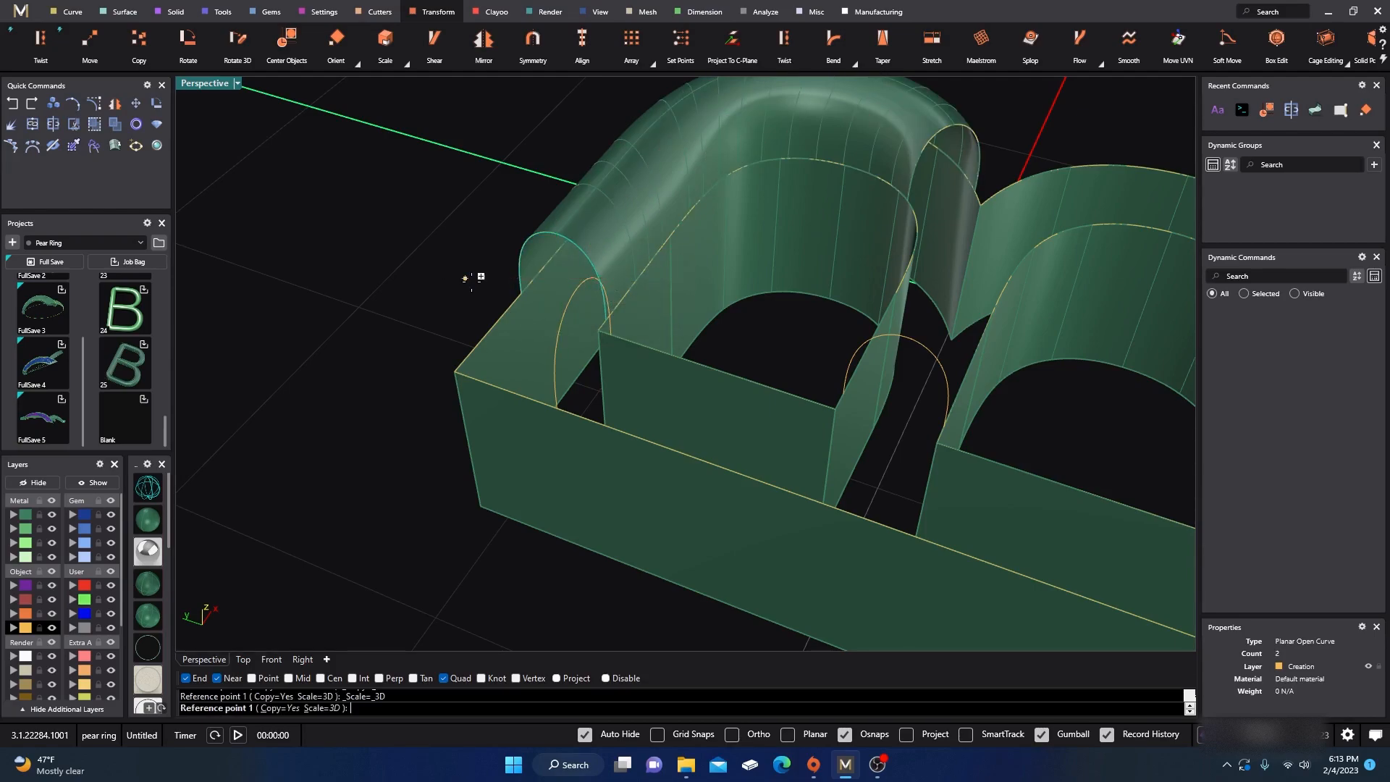
left_click(522, 293)
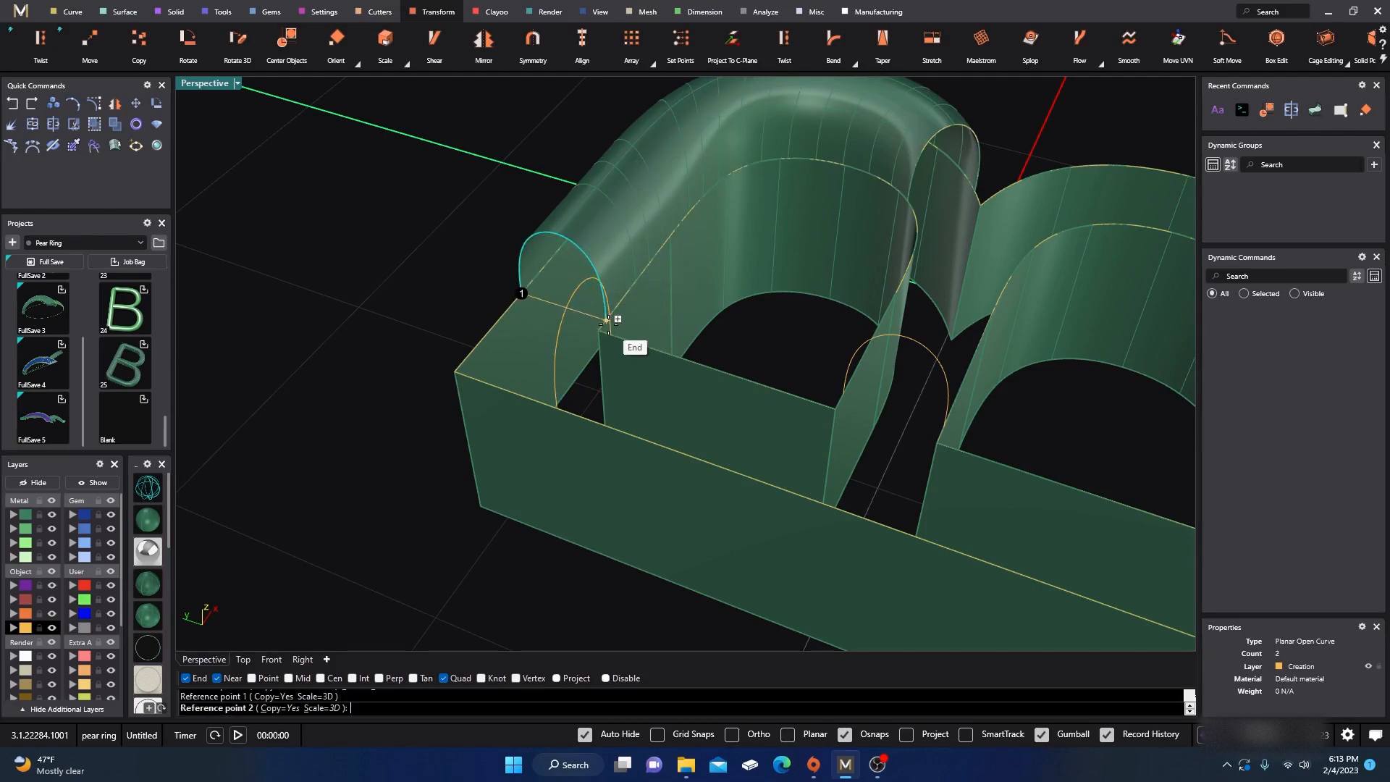
scroll(369, 369, "down", 6)
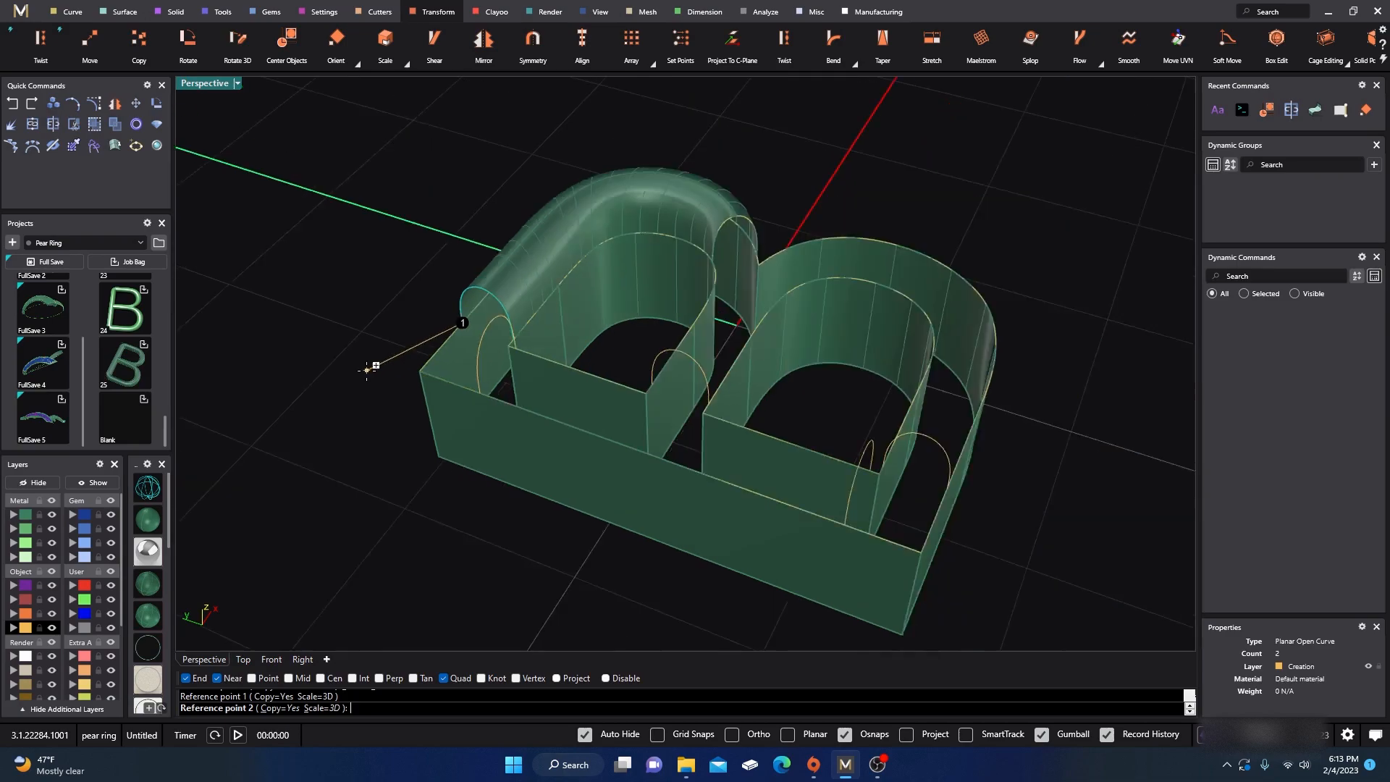
scroll(692, 299, "up", 6)
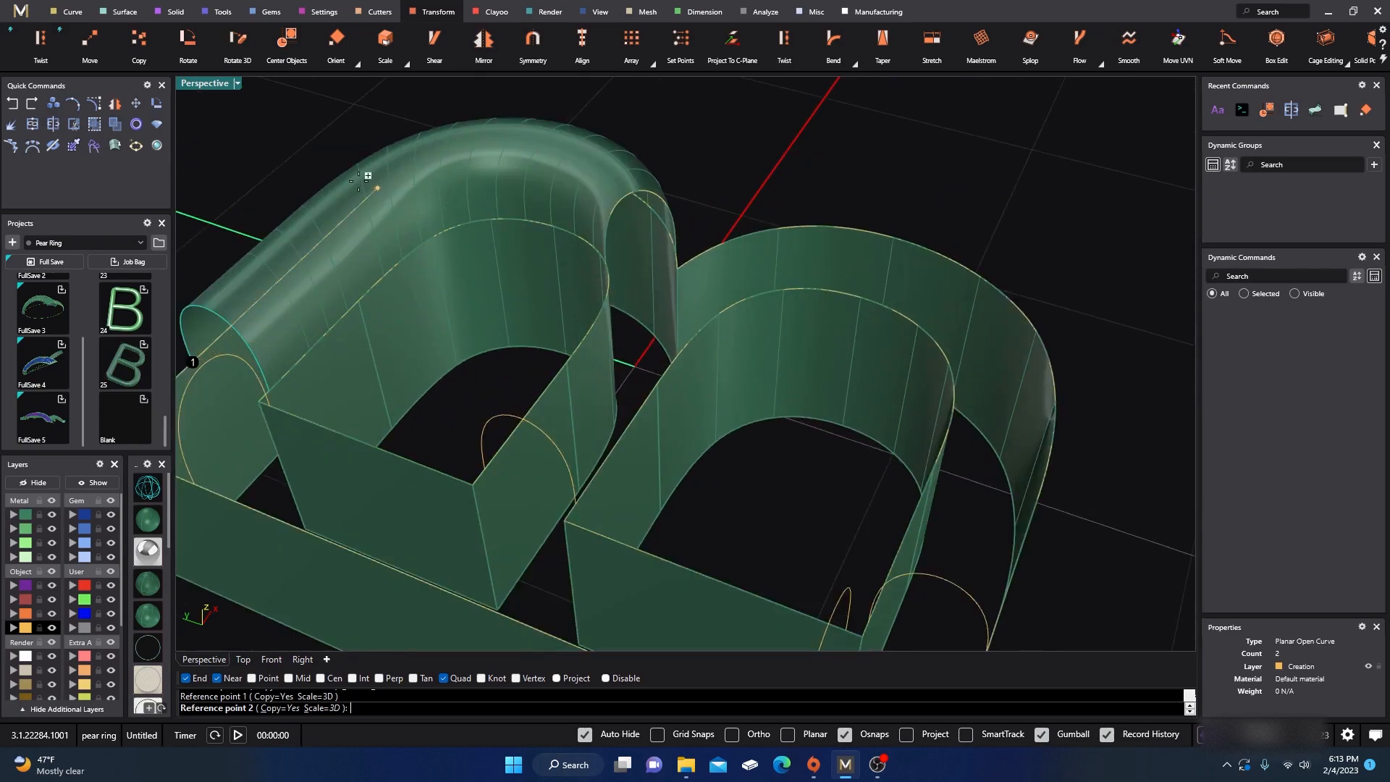
double_click(211, 85)
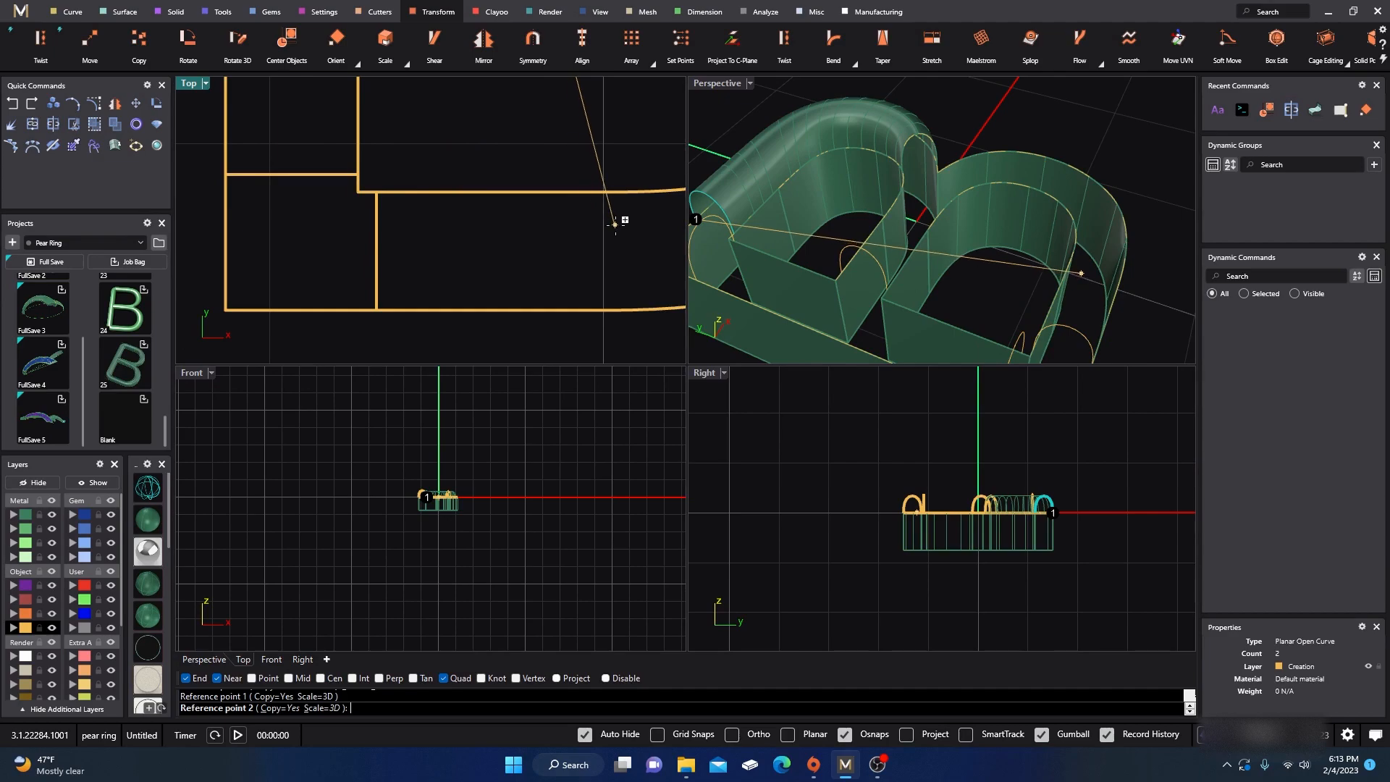
left_click(730, 237)
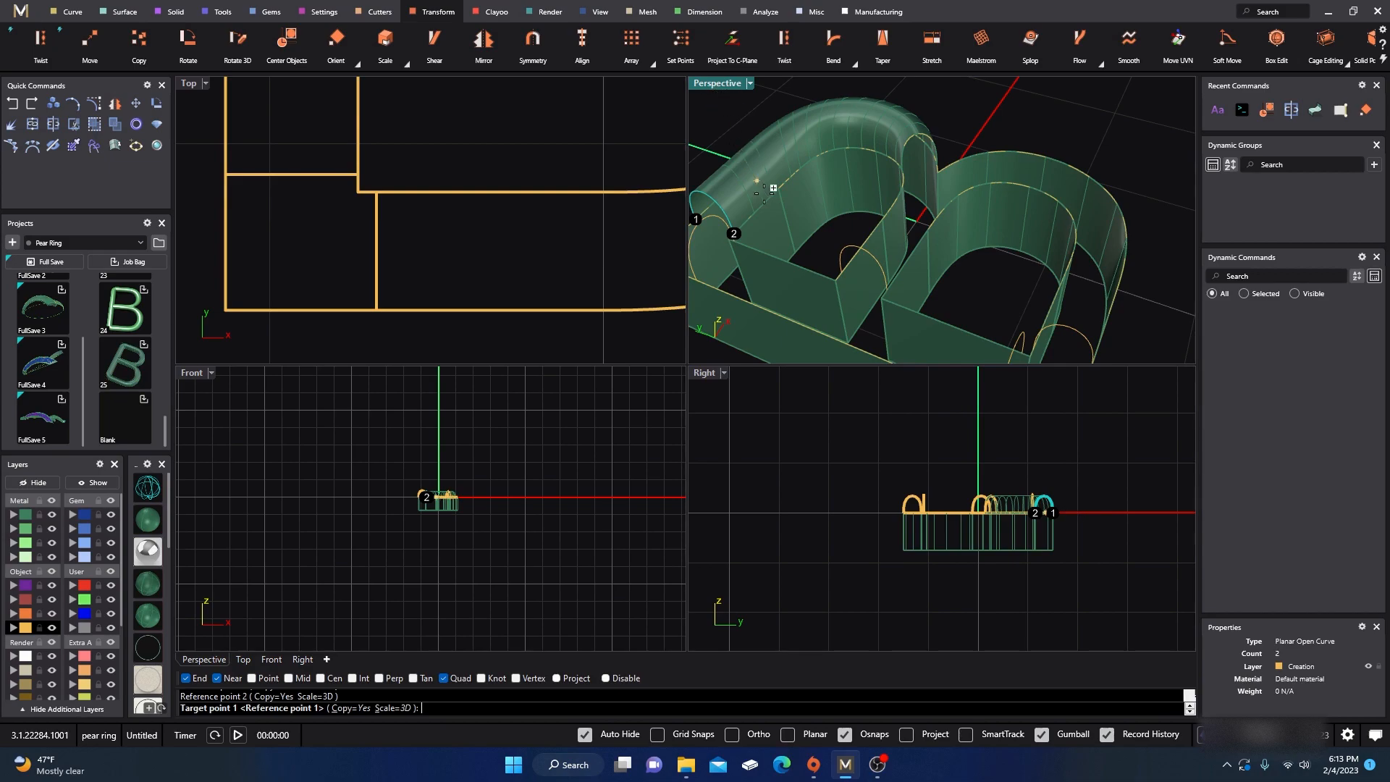
- Try to place a scaled arch copy in the Top view from the outer outline just below the notch towards the lower inner outline
scroll(861, 248, "down", 3)
right_click_drag(863, 250, 878, 232)
scroll(462, 272, "down", 5)
scroll(528, 217, "up", 5)
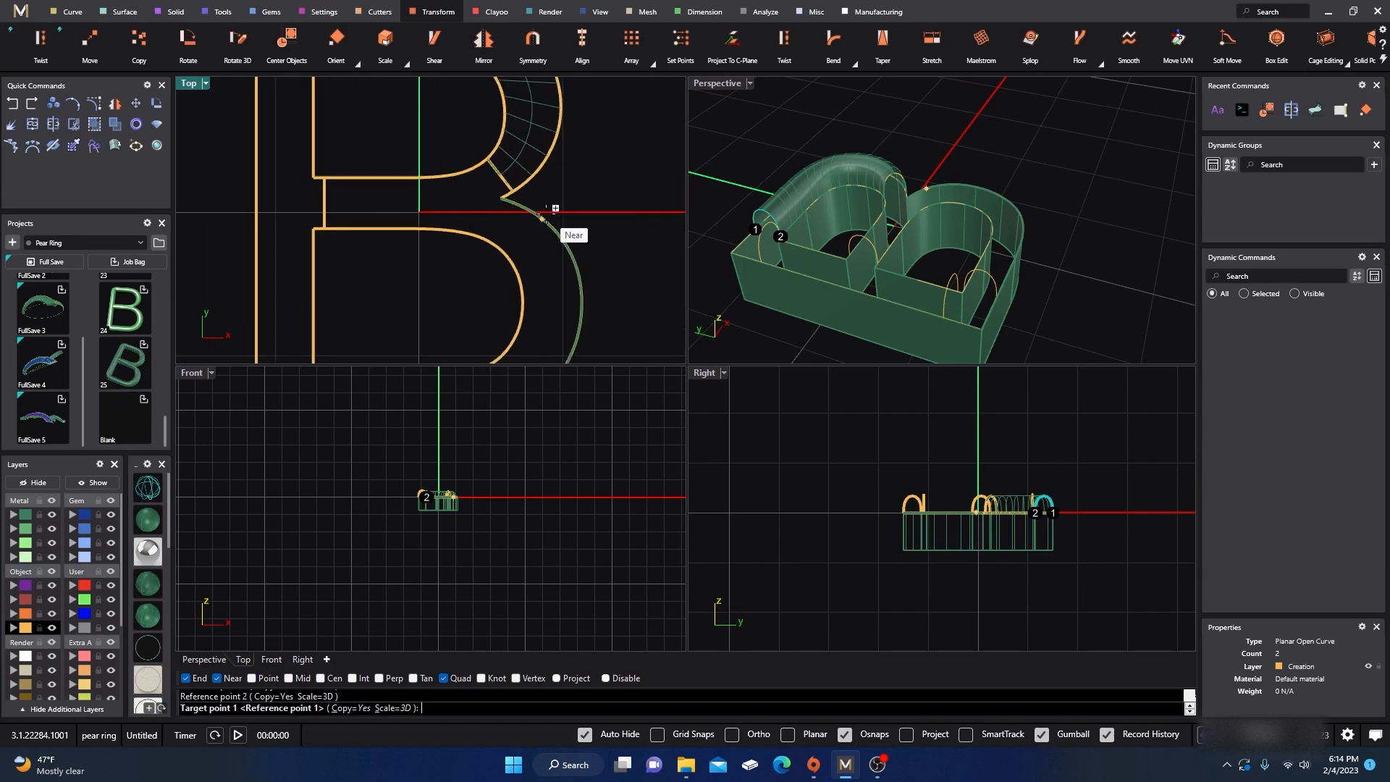
scroll(555, 208, "up", 2)
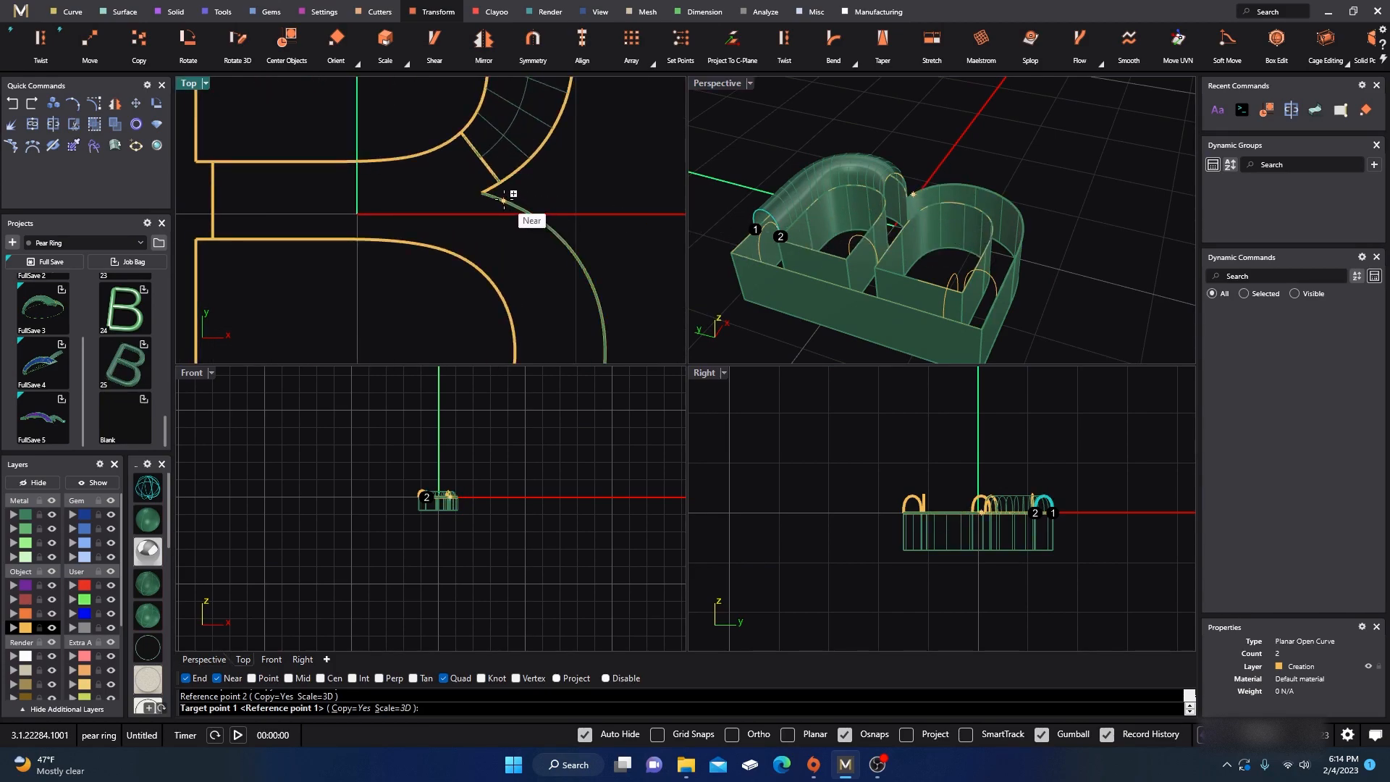
left_click(503, 200)
left_click(535, 233)
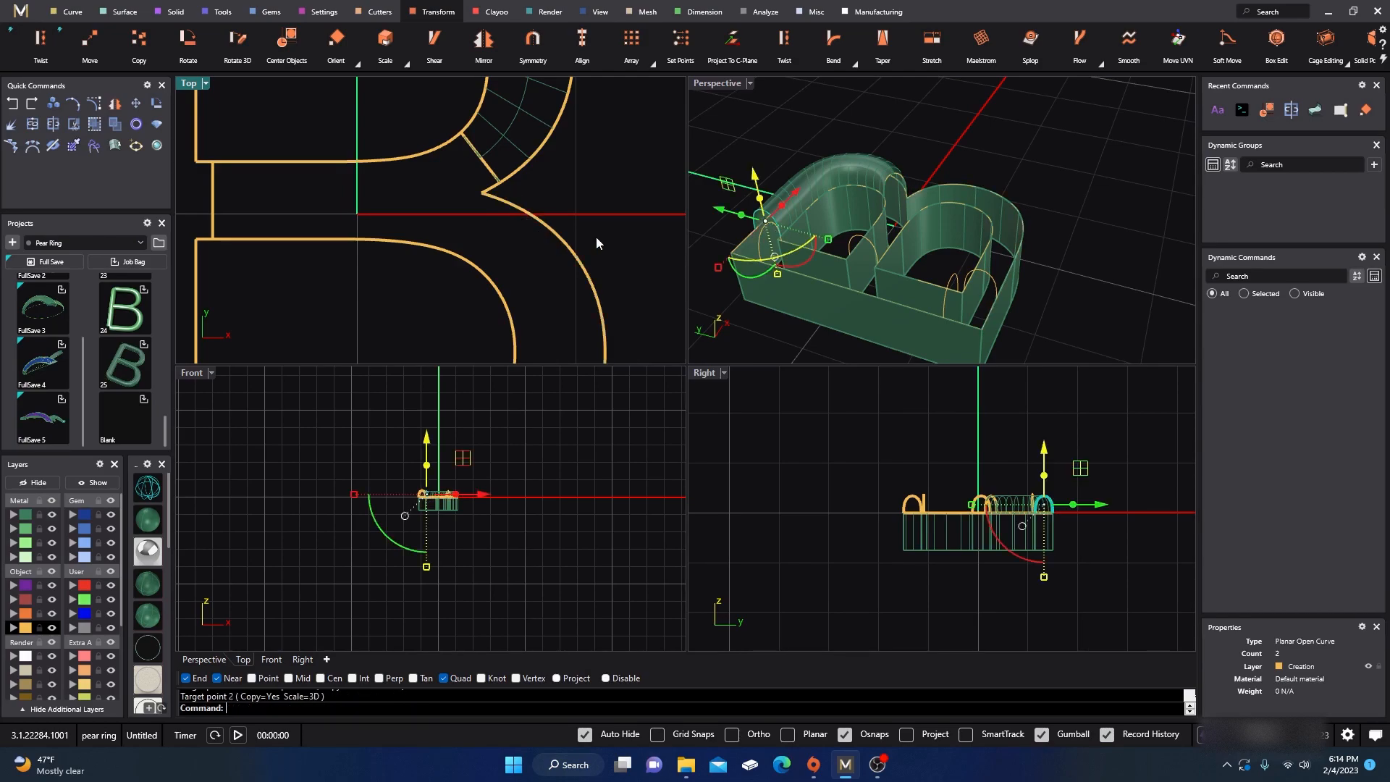
left_click(731, 107)
- Copy the arch at the blend's start from its outer endpoint to the outer outline just below the notch
scroll(753, 202, "up", 3)
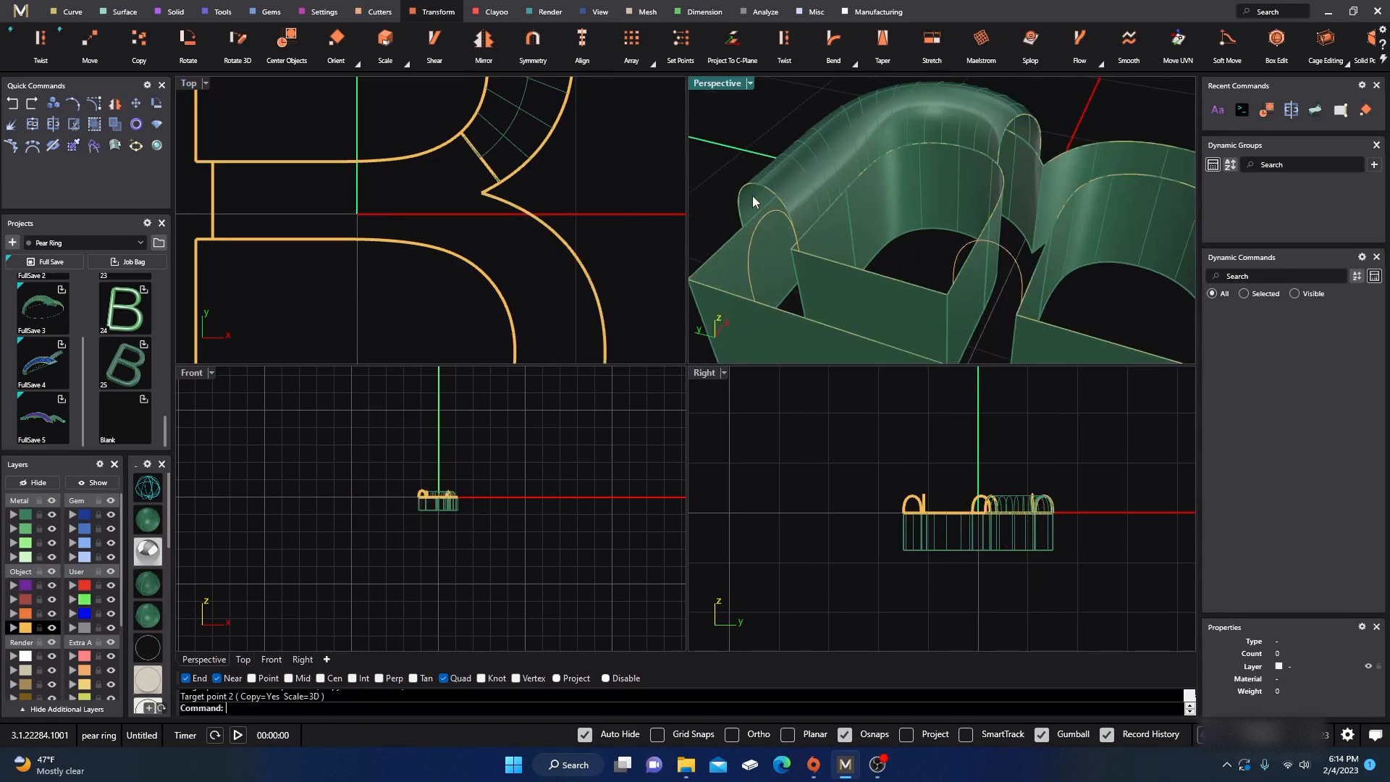
left_click(762, 185)
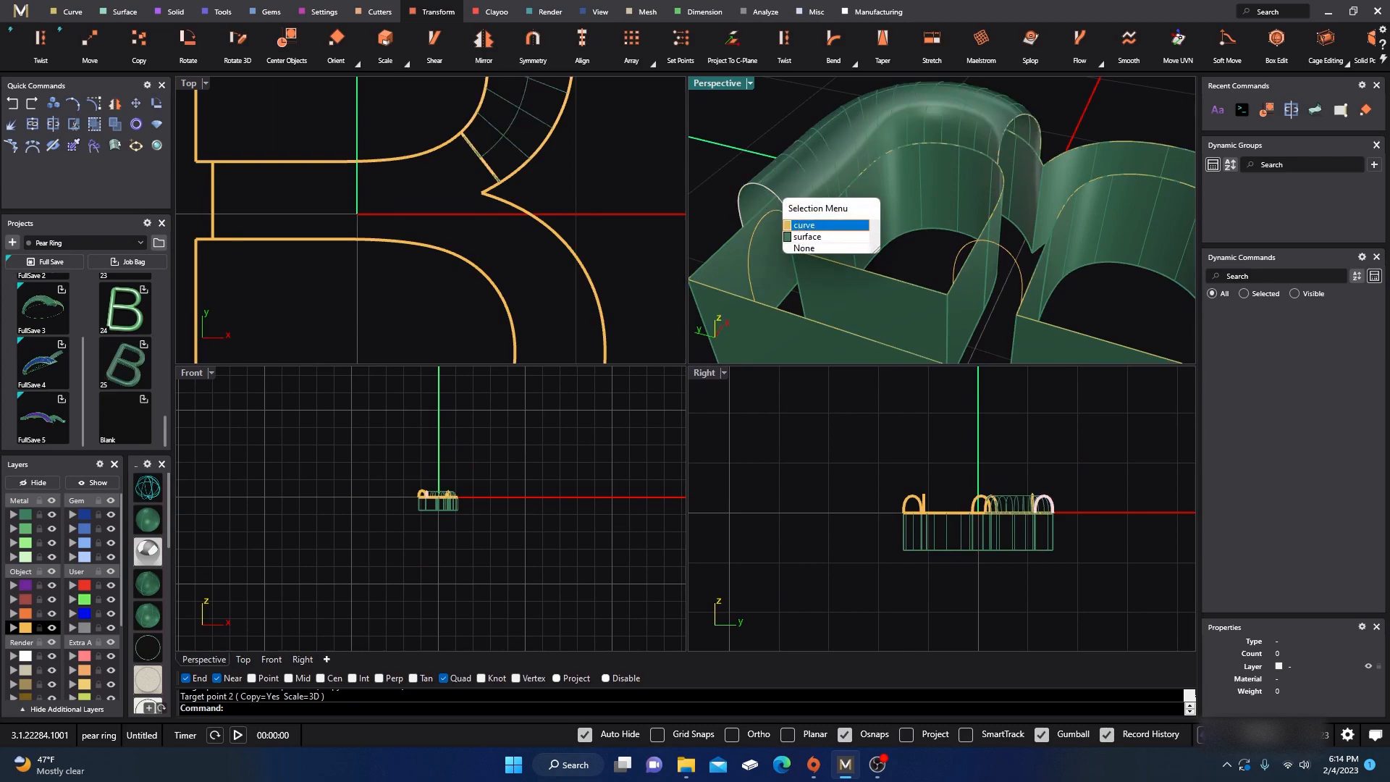
left_click(798, 223)
left_click(53, 103)
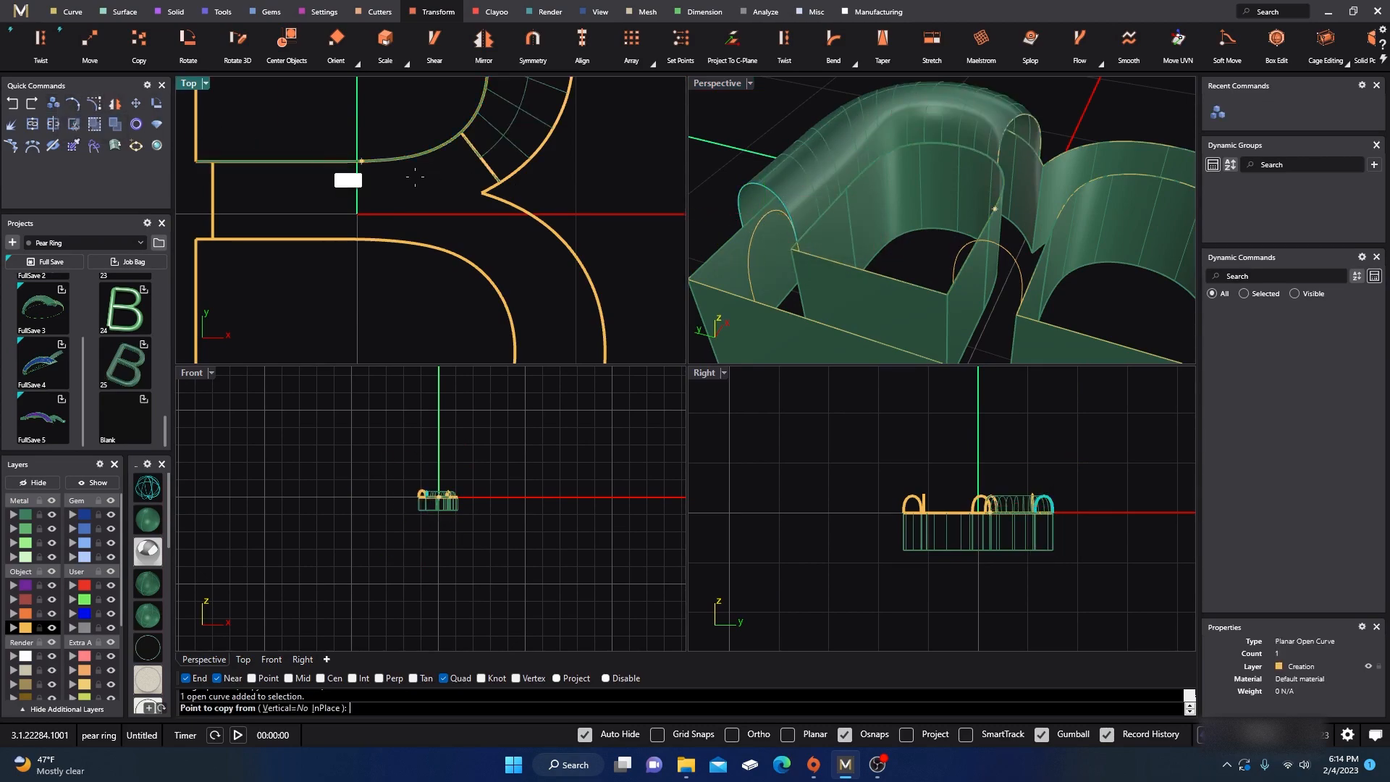
left_click(743, 226)
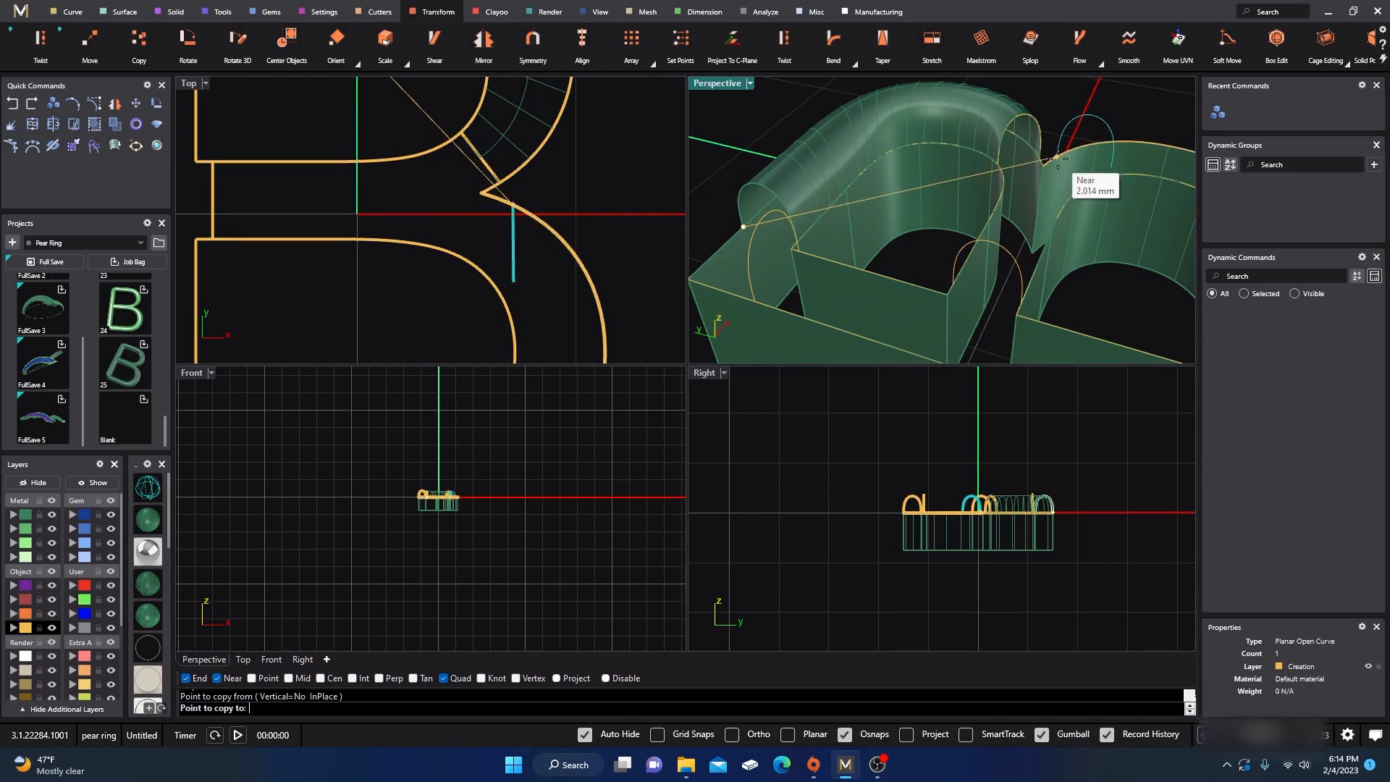
right_click_drag(1055, 159, 1035, 209)
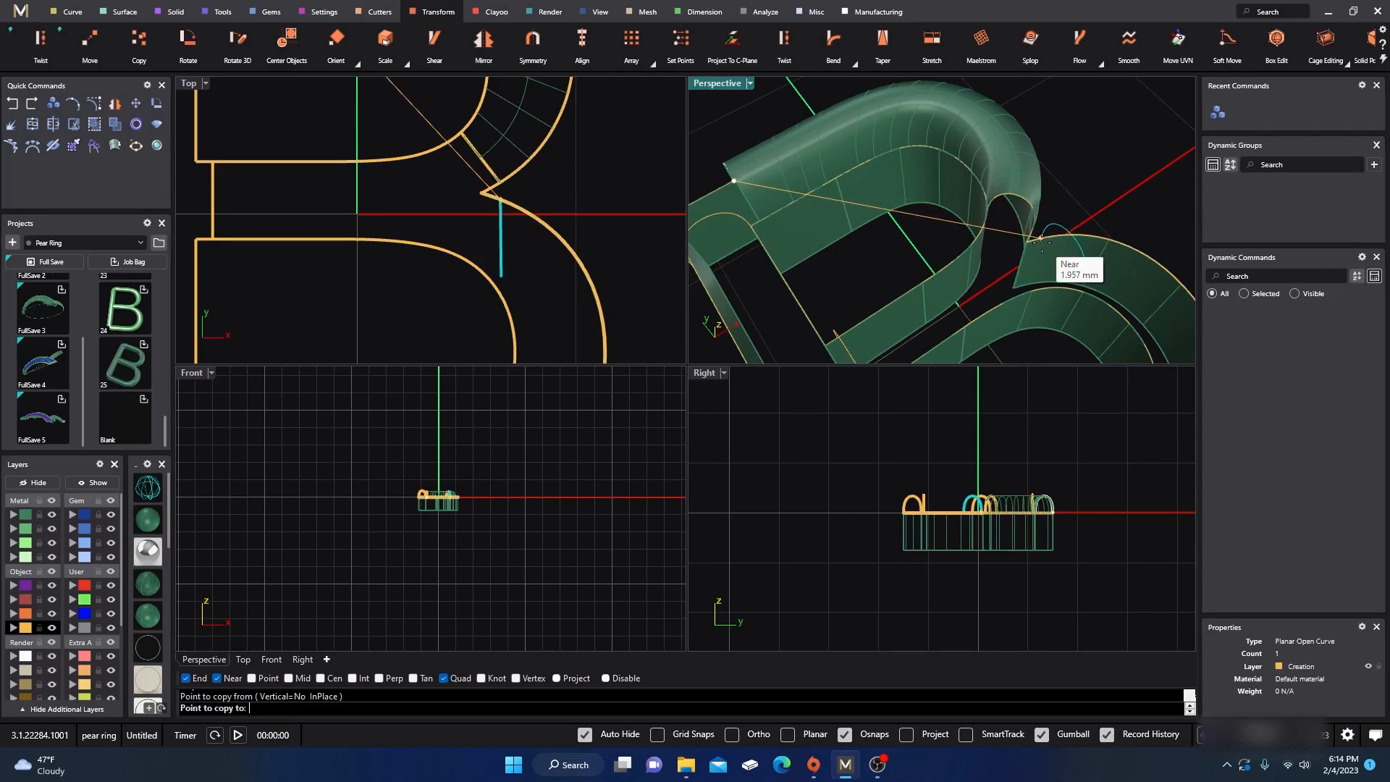
left_click(1041, 239)
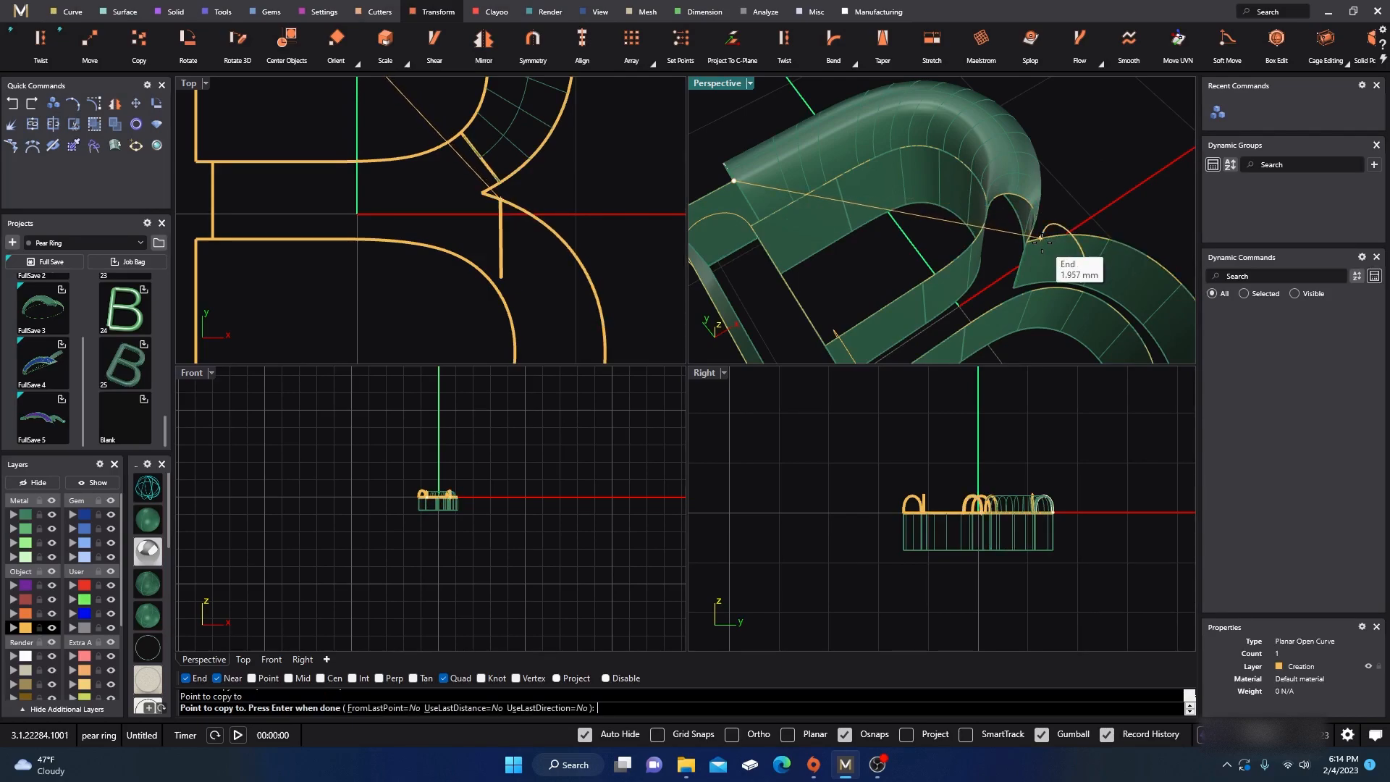
key("Return")
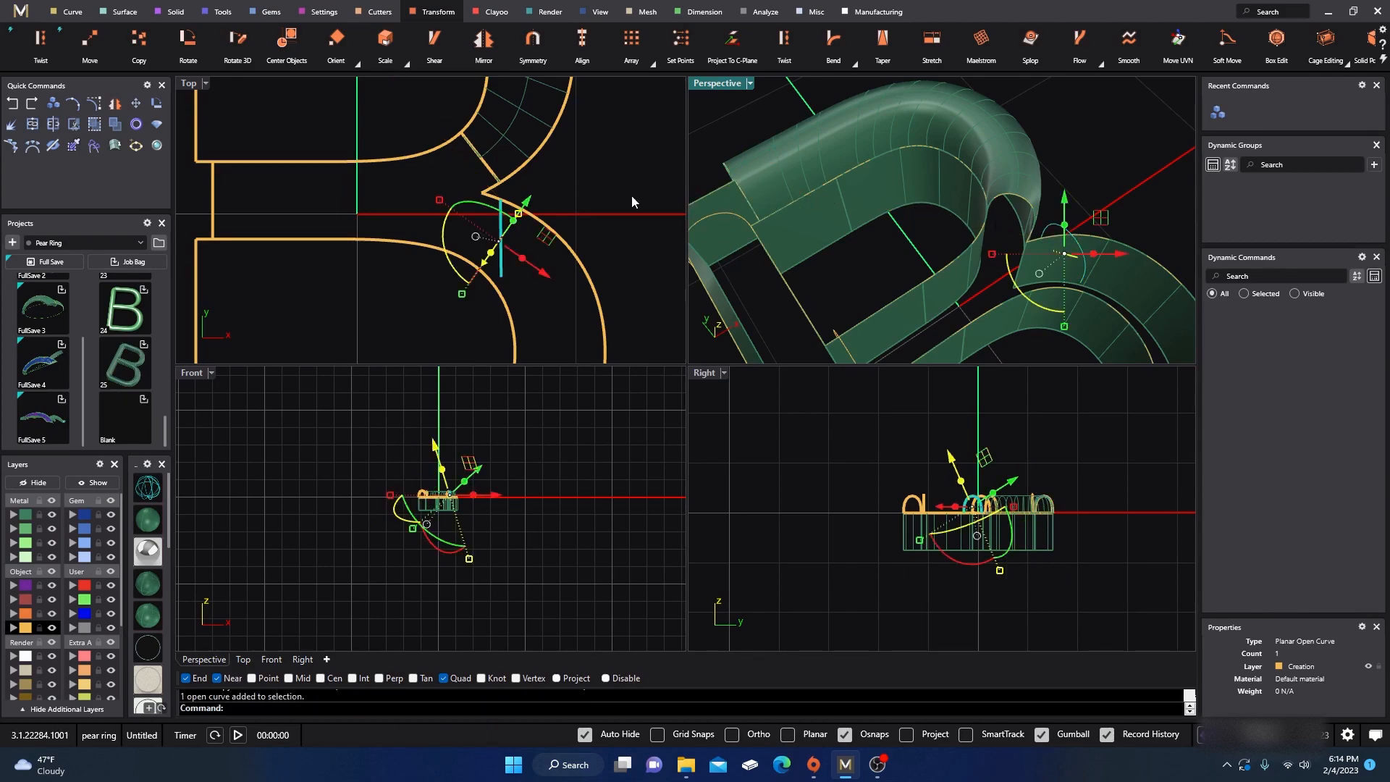
- Show the copied arch's control points and move the three at its free end onto the lower inner outline, accepting the broken history
left_click(93, 104)
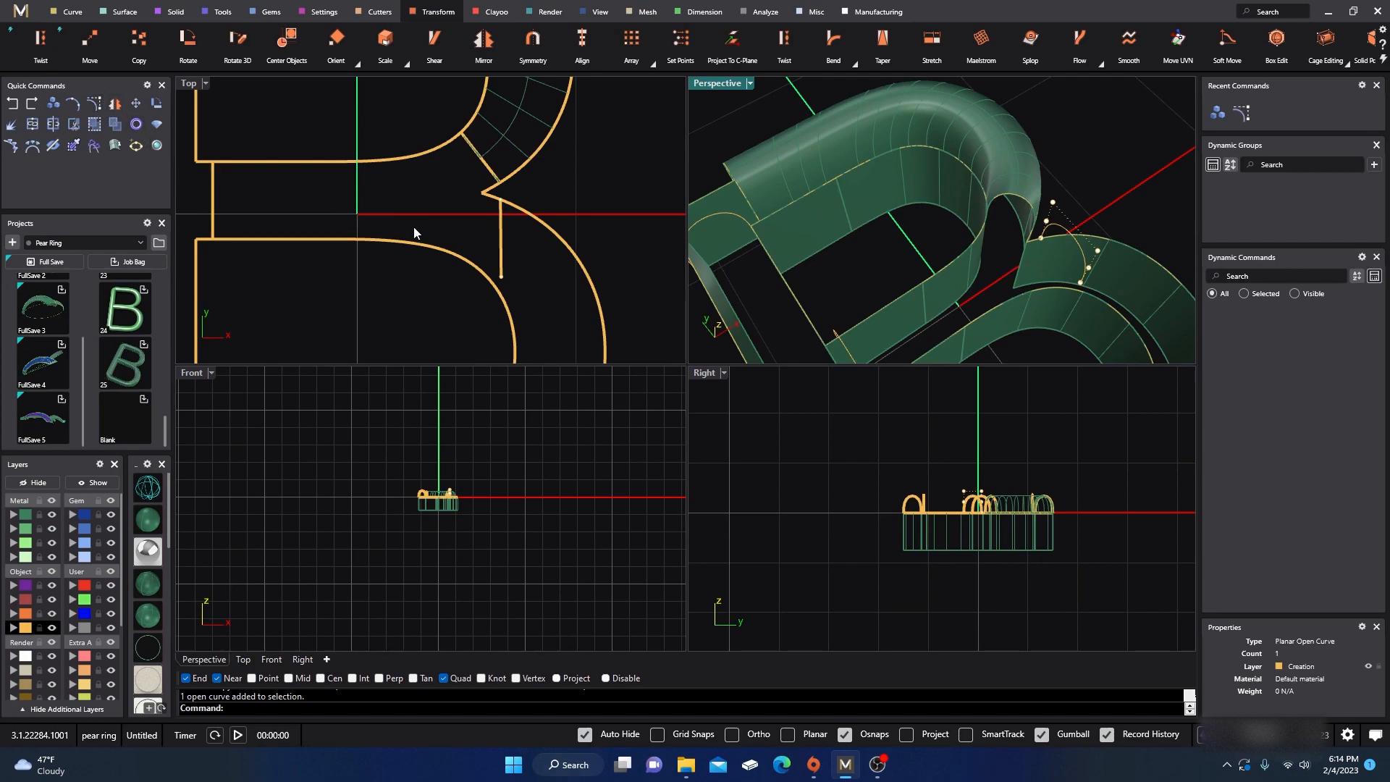
left_click_drag(454, 306, 523, 262)
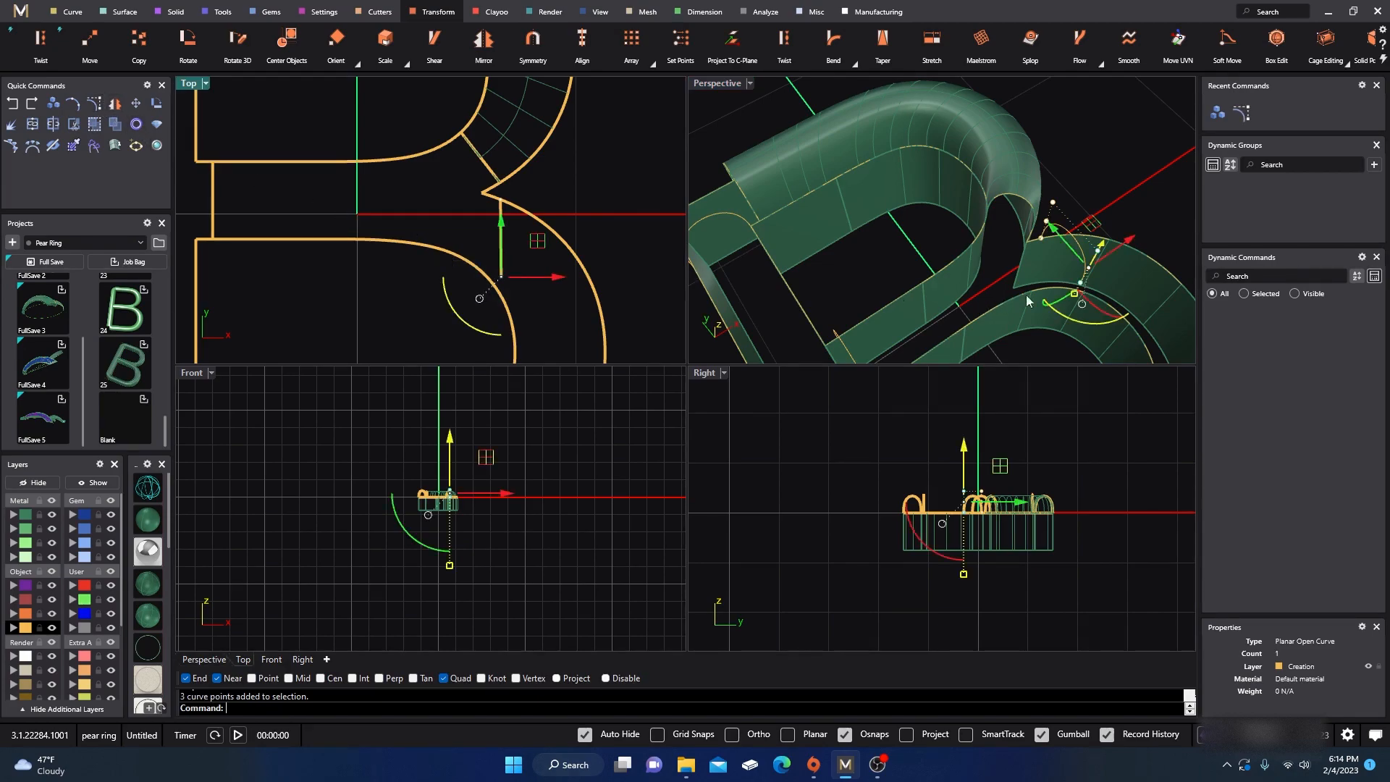
right_click_drag(1073, 328, 1055, 278)
left_click_drag(1086, 307, 1053, 300)
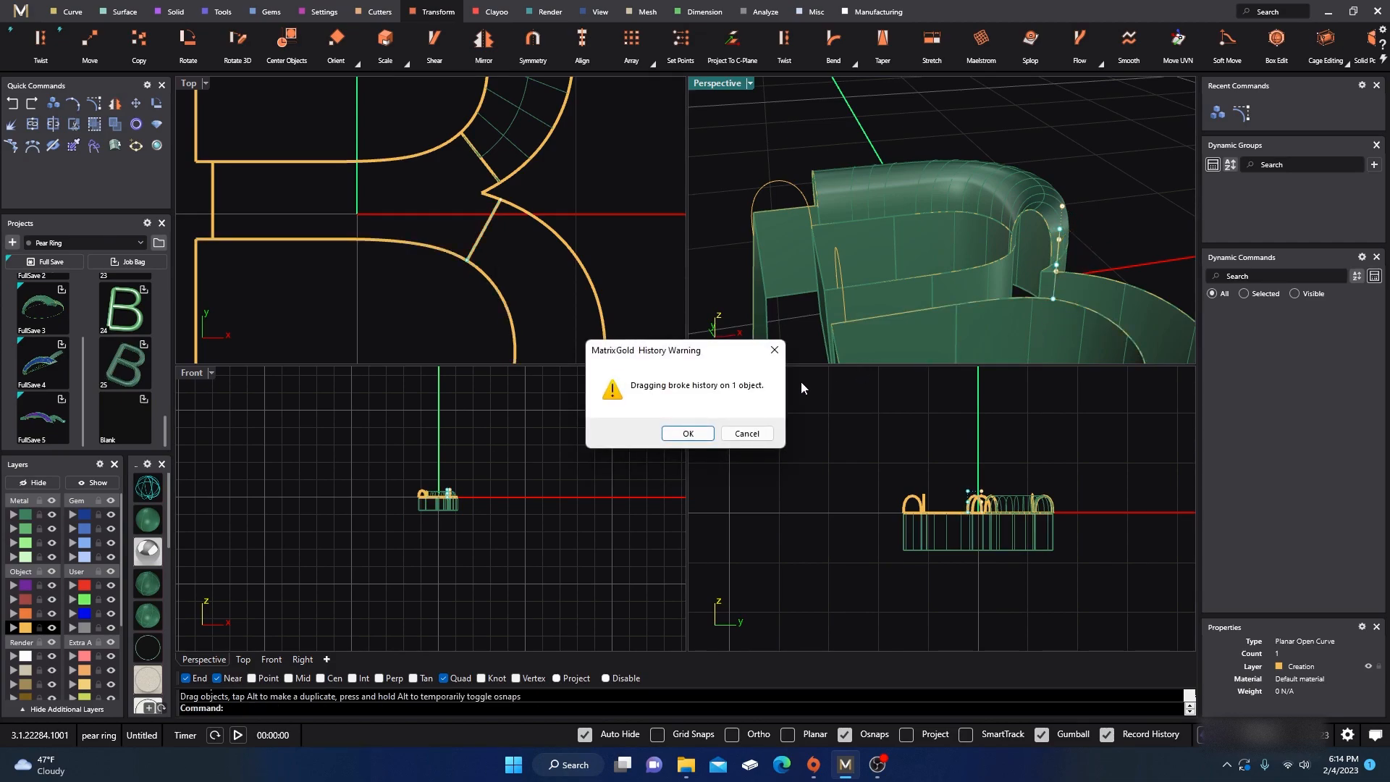
left_click(707, 438)
right_click_drag(818, 362, 1109, 241)
key("Escape")
right_click_drag(897, 207, 978, 239)
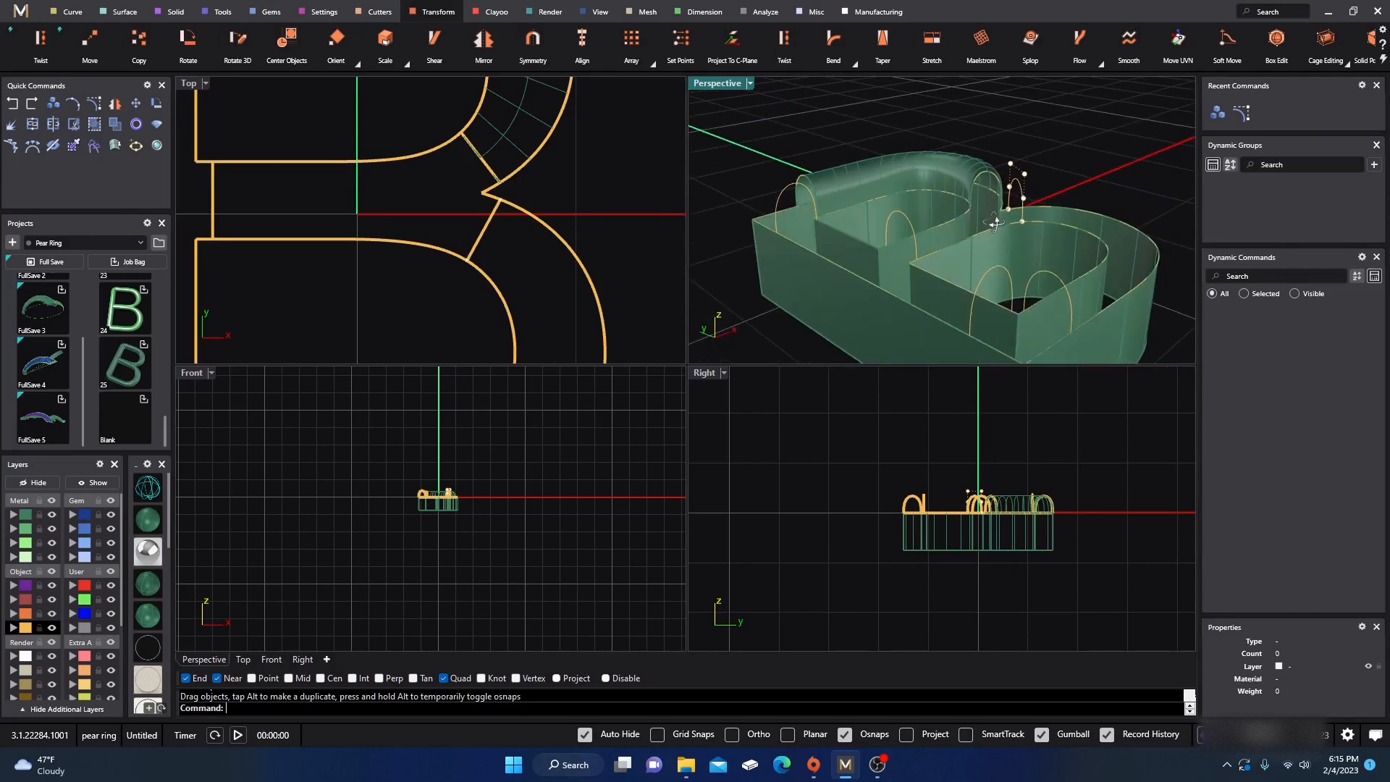
- Delete the two arch copies spanning the stem, one near the upper inner outline's top-left corner and one near the lower outline's bottom-left corner
scroll(801, 207, "up", 4)
left_click(779, 171)
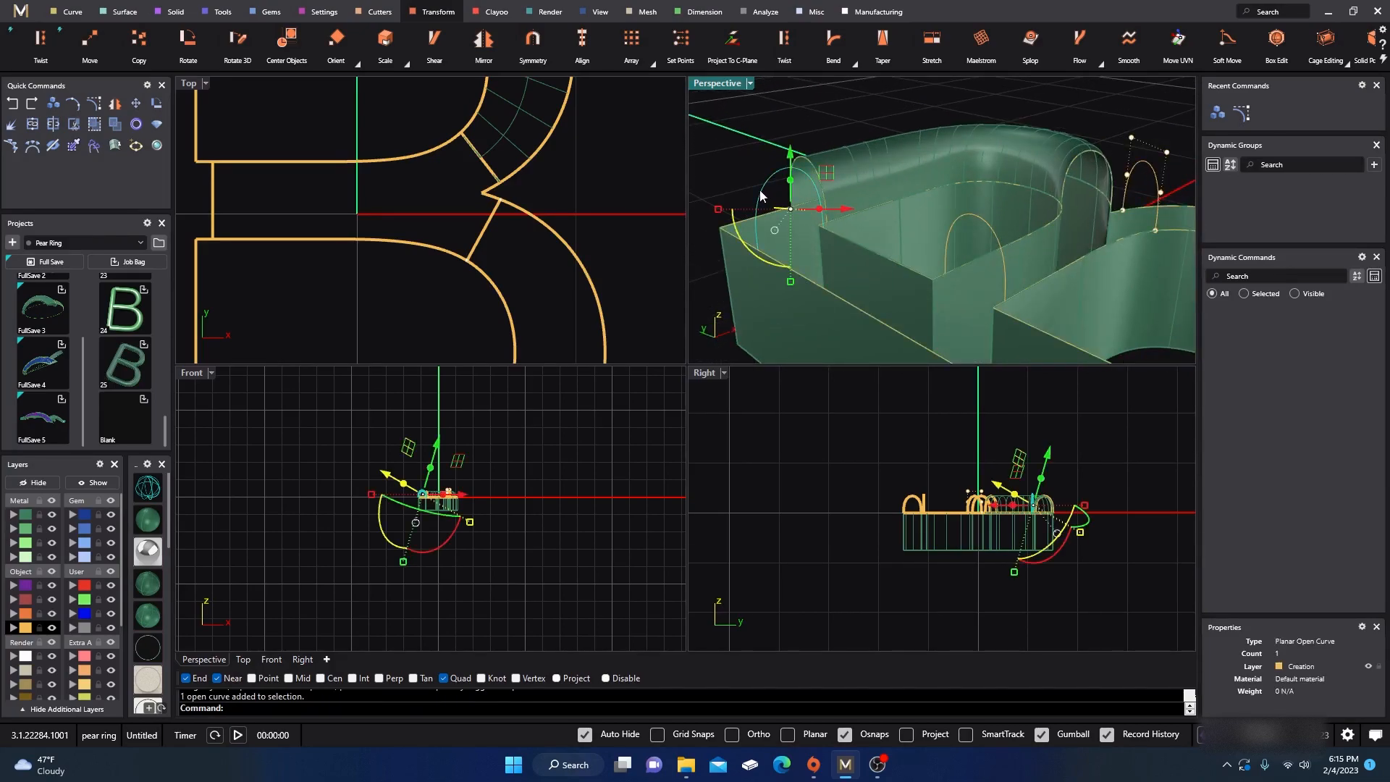
key("Delete")
scroll(760, 173, "down", 4)
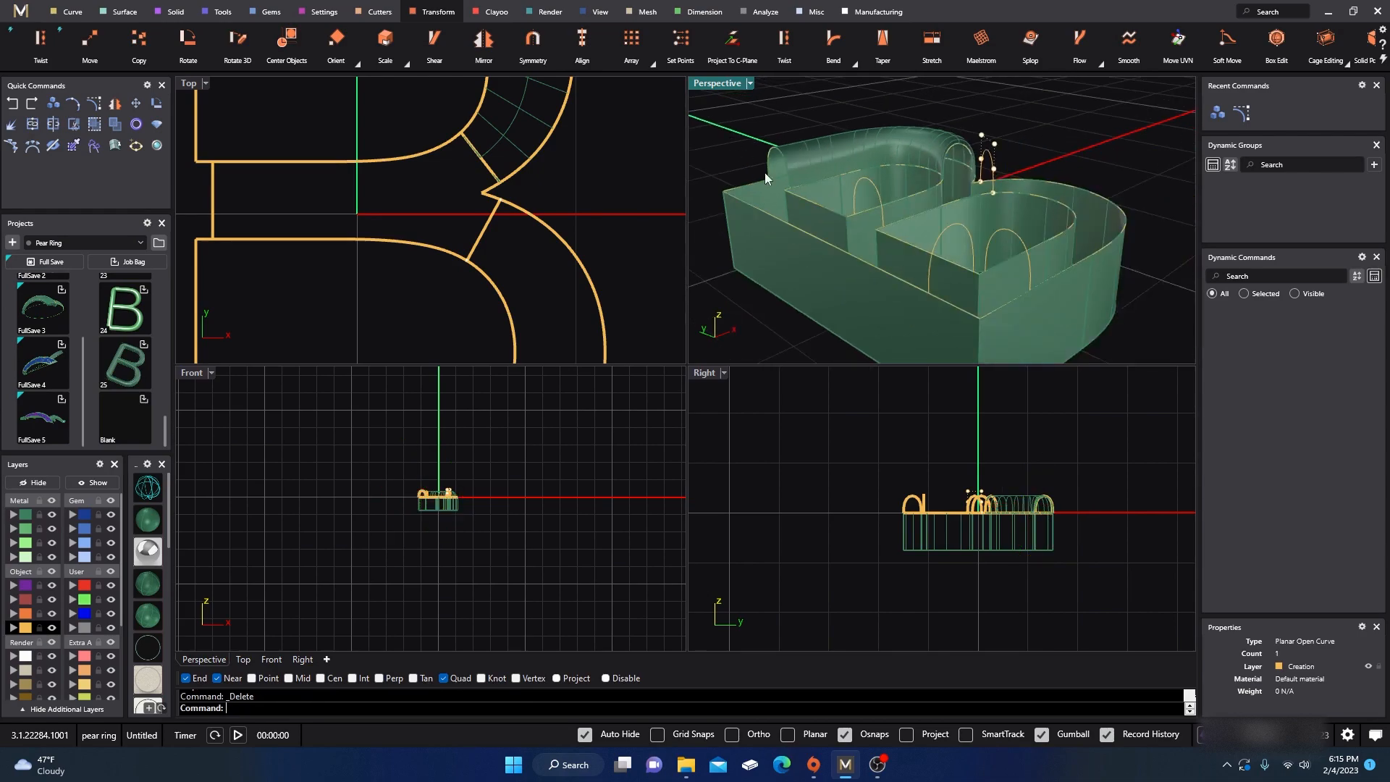
left_click(954, 227)
key("Delete")
scroll(772, 162, "up", 4)
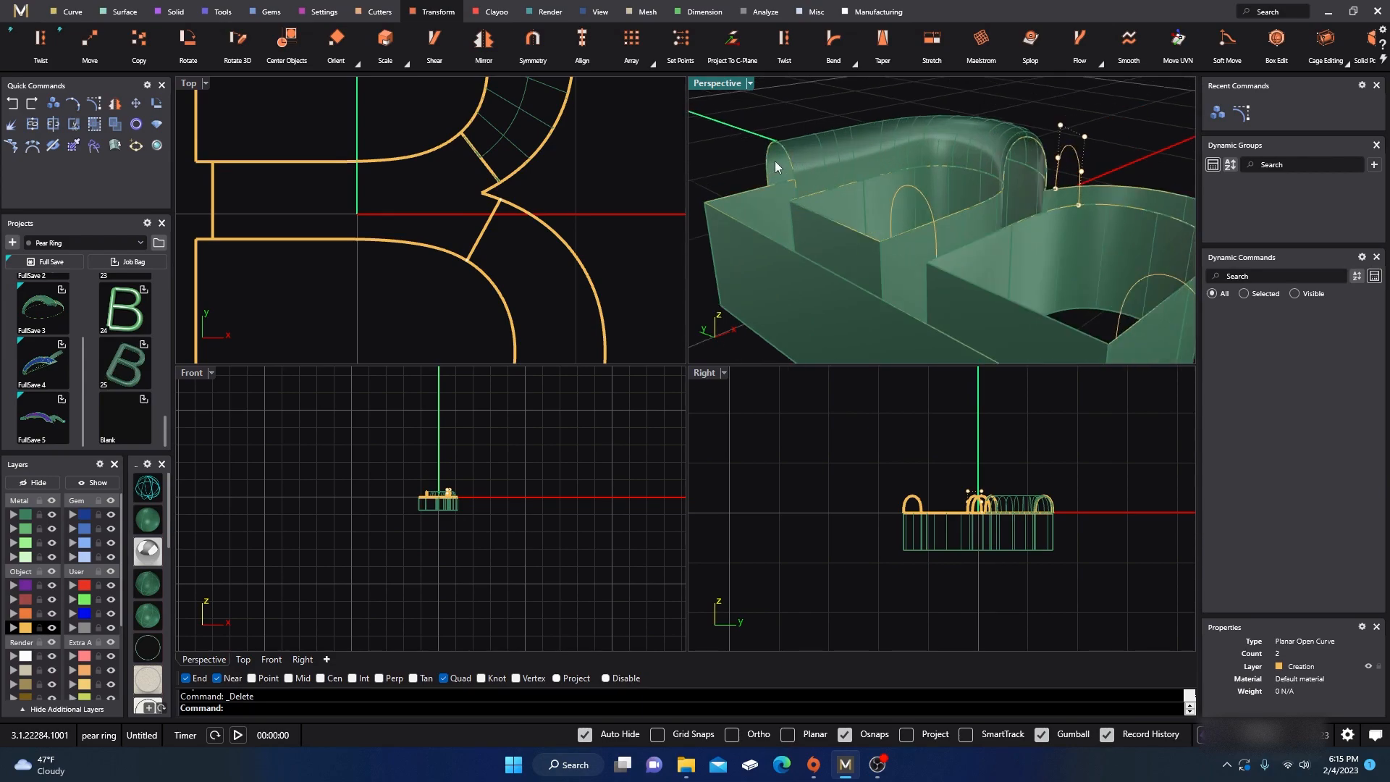
key("Escape")
left_click(763, 159, "shift")
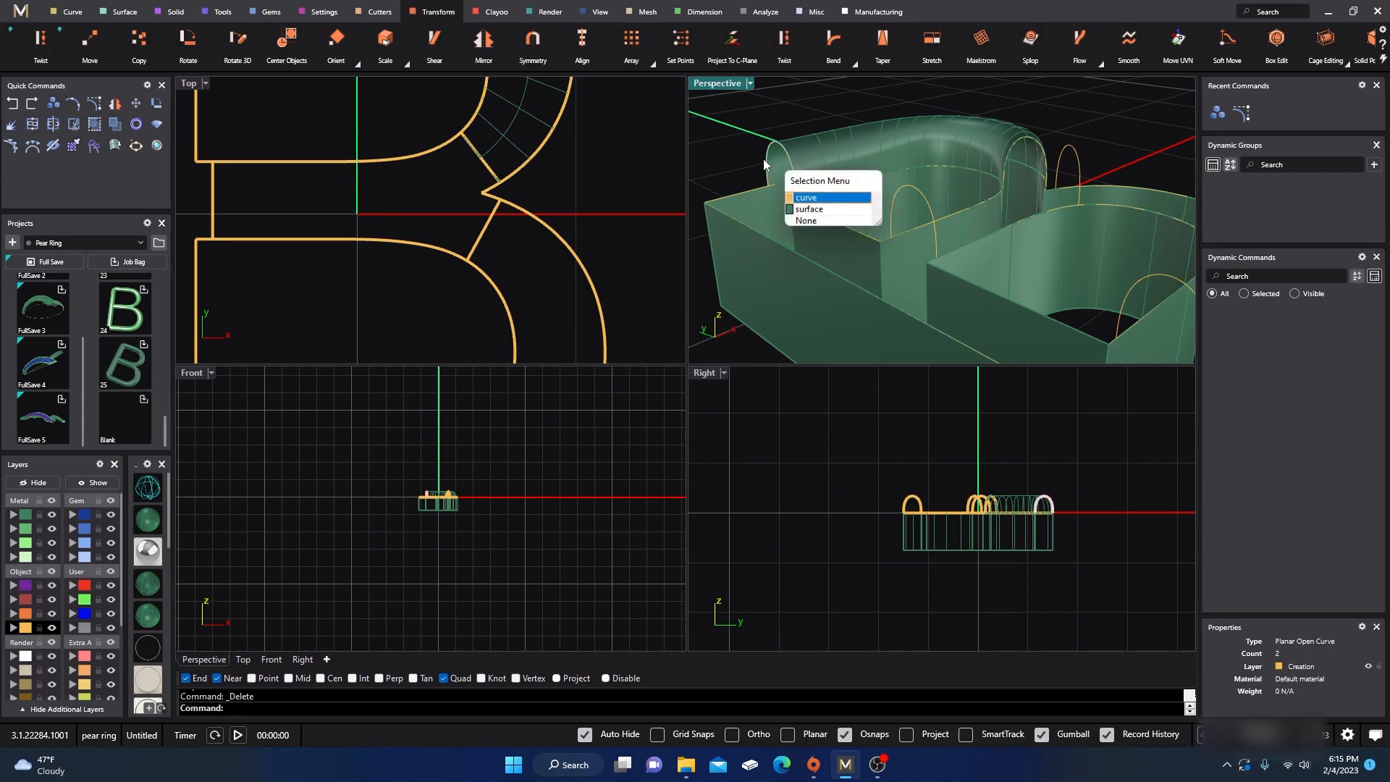
left_click(794, 197)
left_click(78, 104)
scroll(434, 211, "down", 4)
right_click_drag(435, 210, 526, 275)
right_click_drag(509, 185, 538, 207)
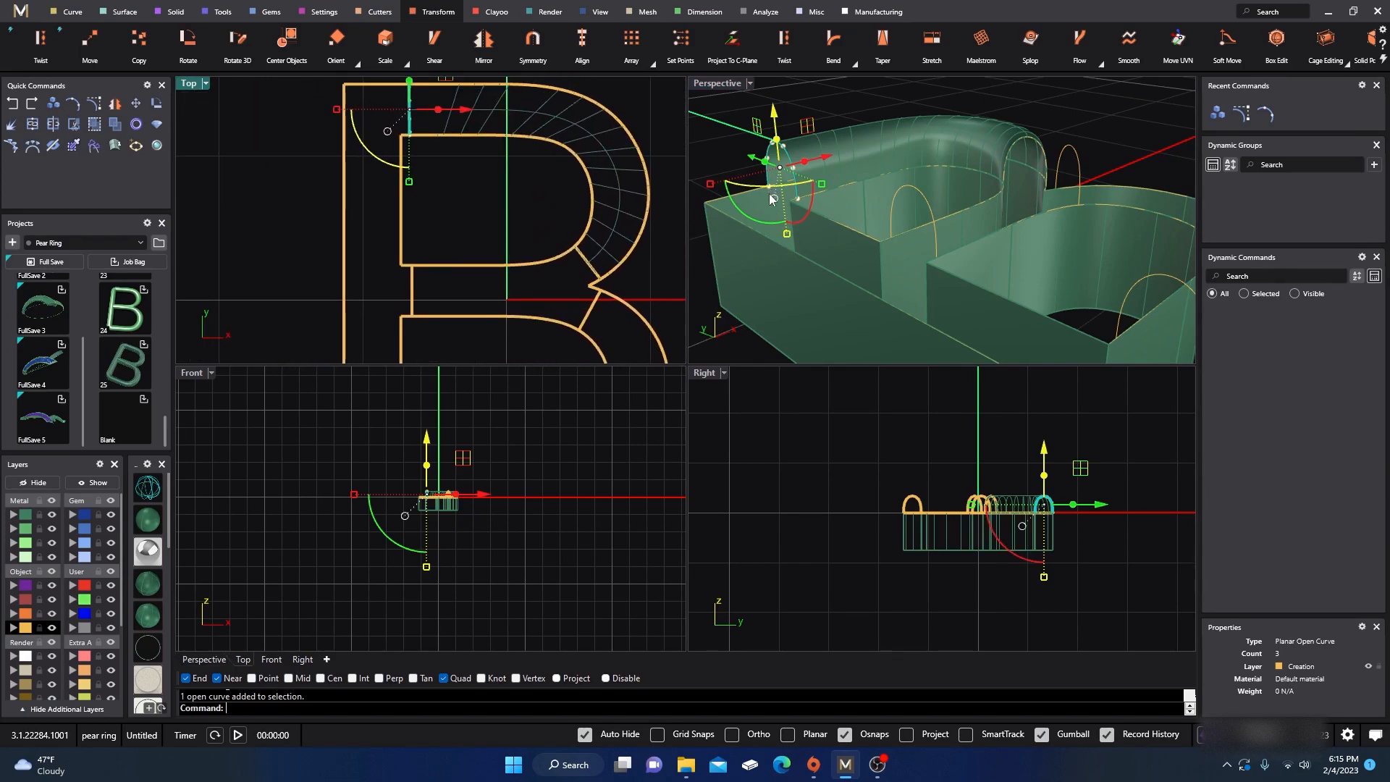
left_click(727, 136)
key("F11")
key("Escape")
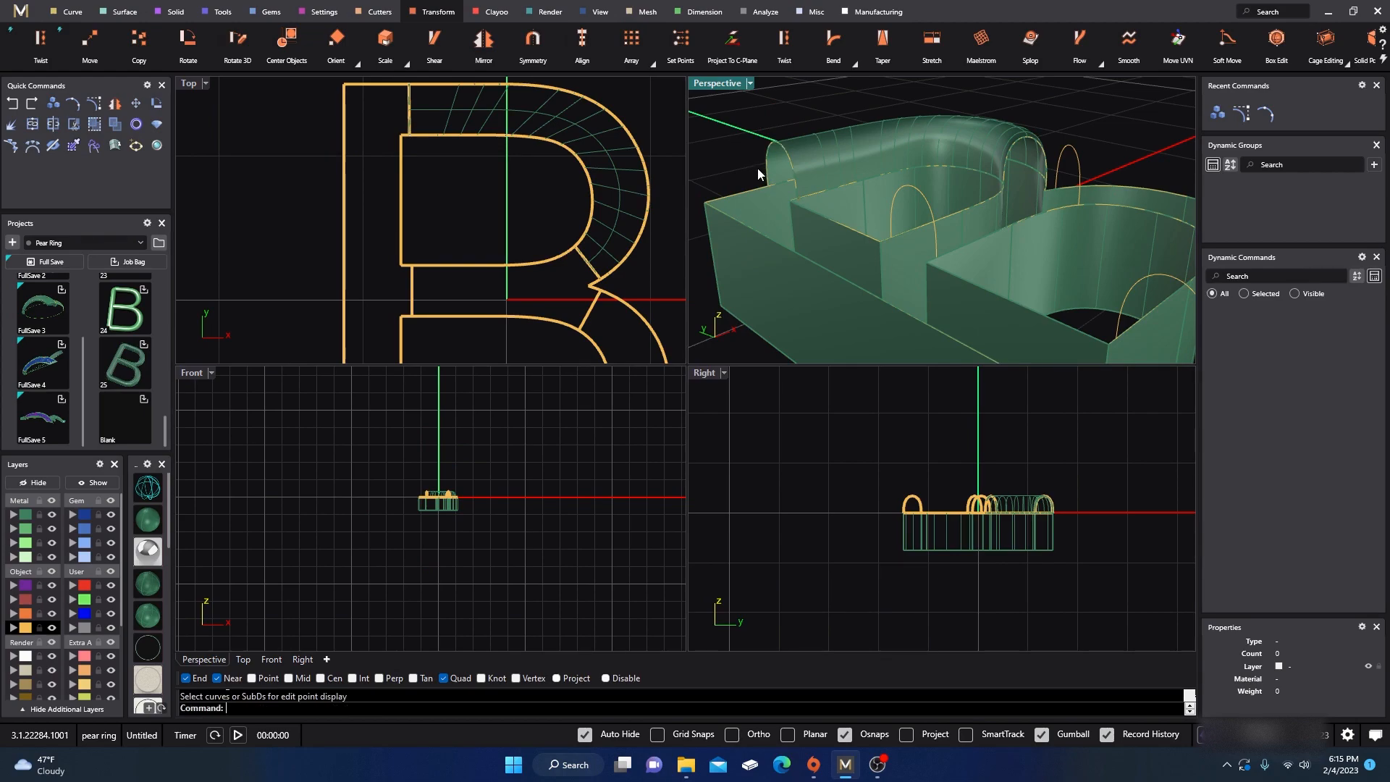
- Copy the arch at the blend's start from its inner endpoint to the upper inner outline's stem-side edge, near its top-left corner
left_click(766, 160)
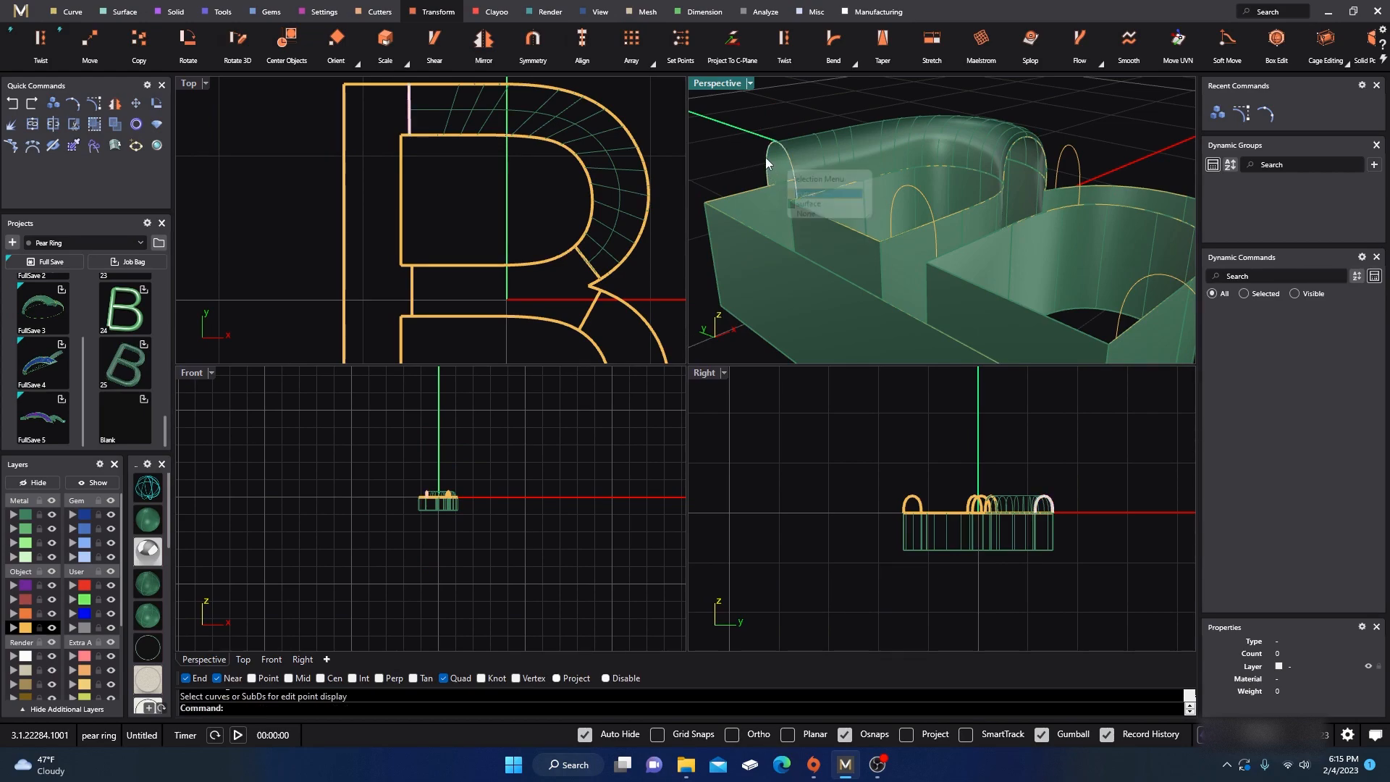
left_click(800, 196)
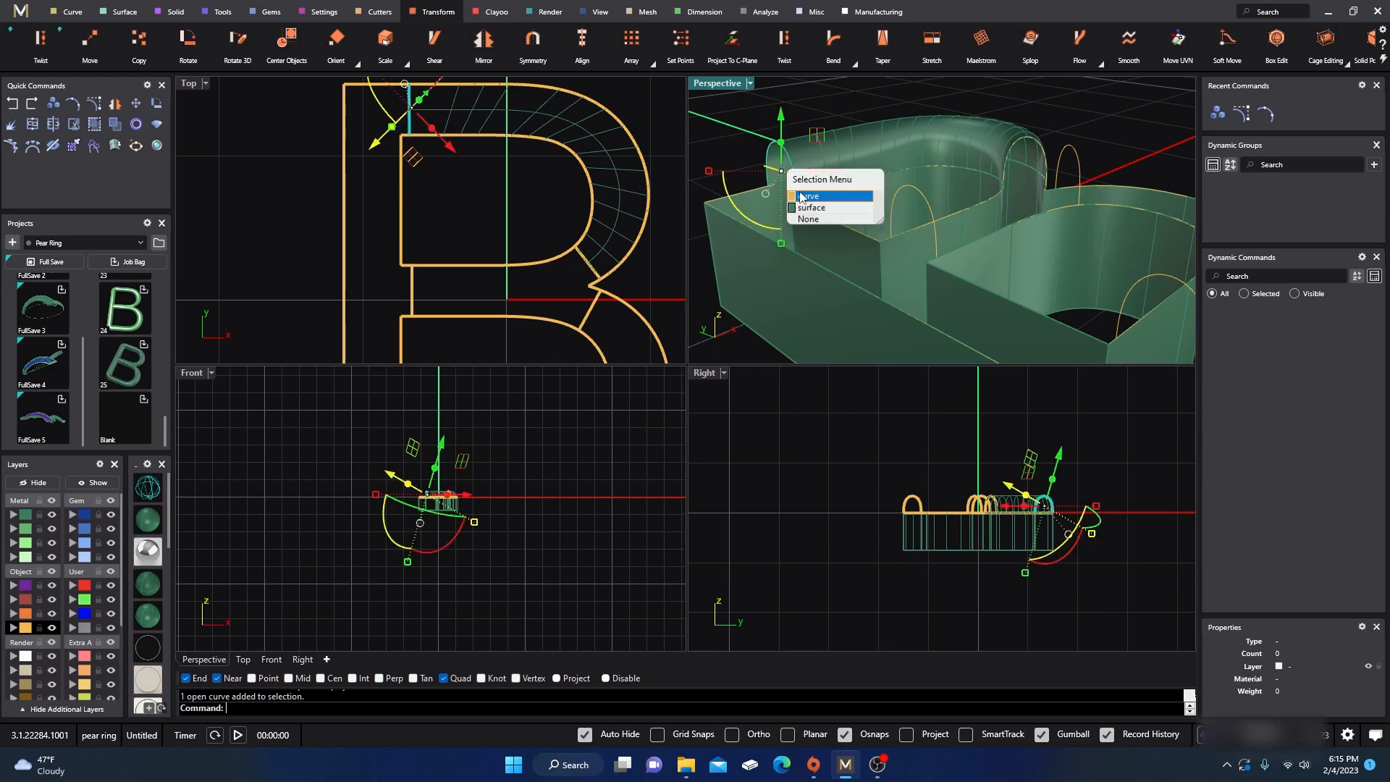
left_click(55, 106)
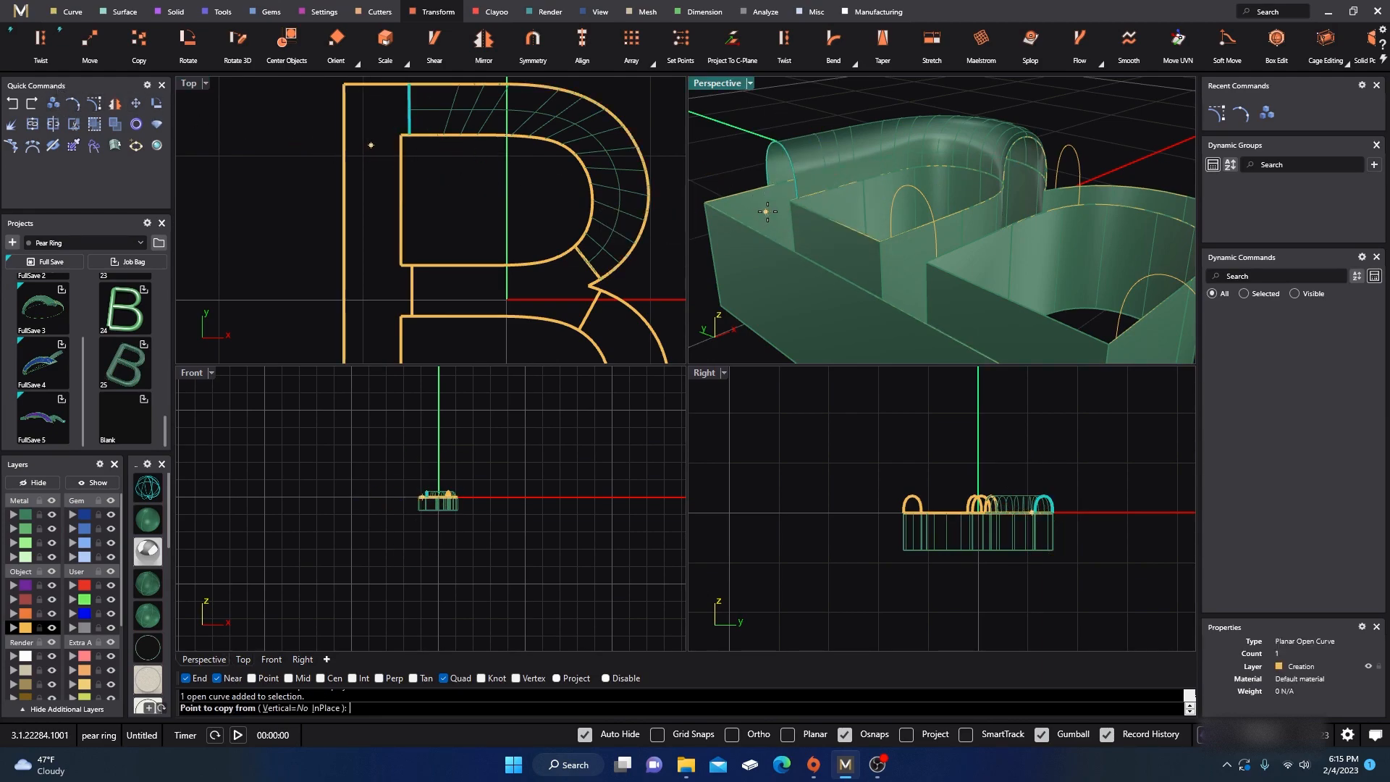
left_click(800, 195)
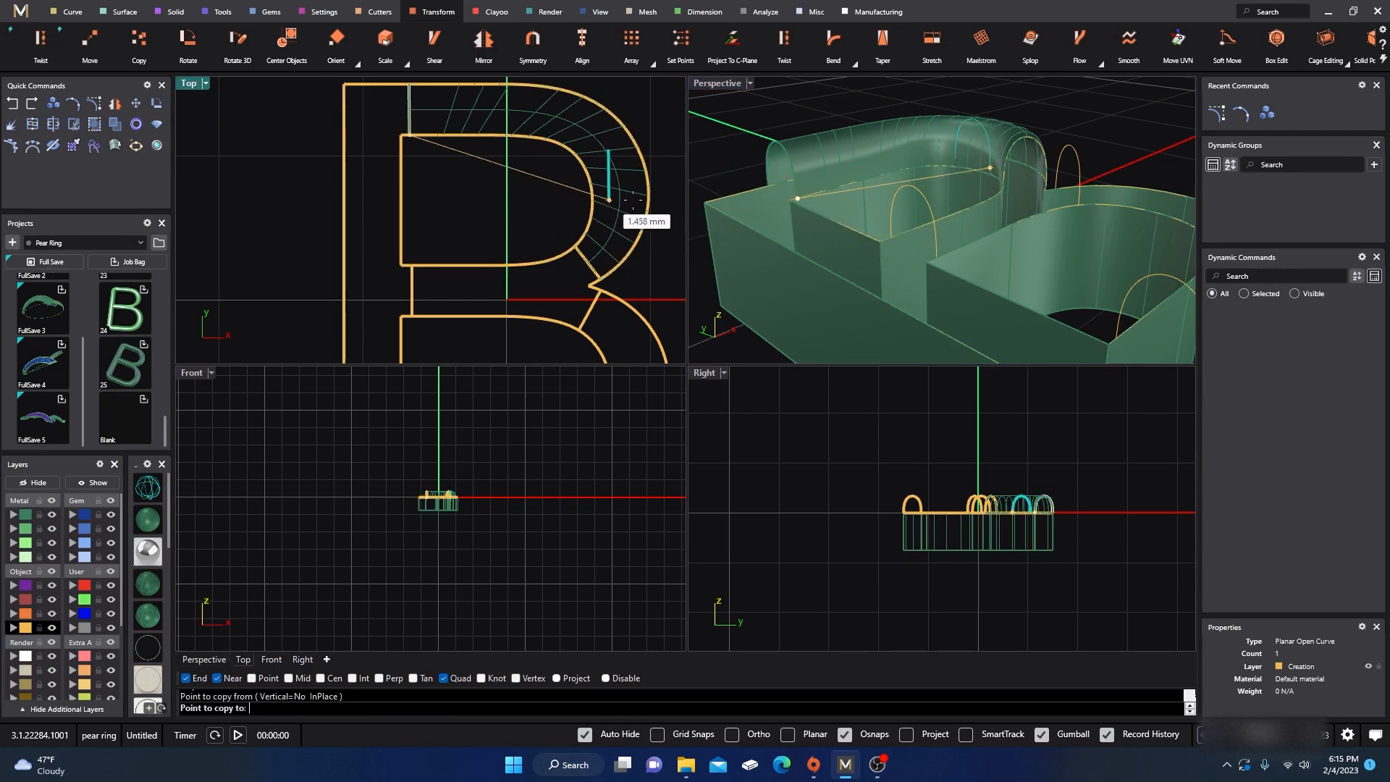
scroll(803, 211, "up", 6)
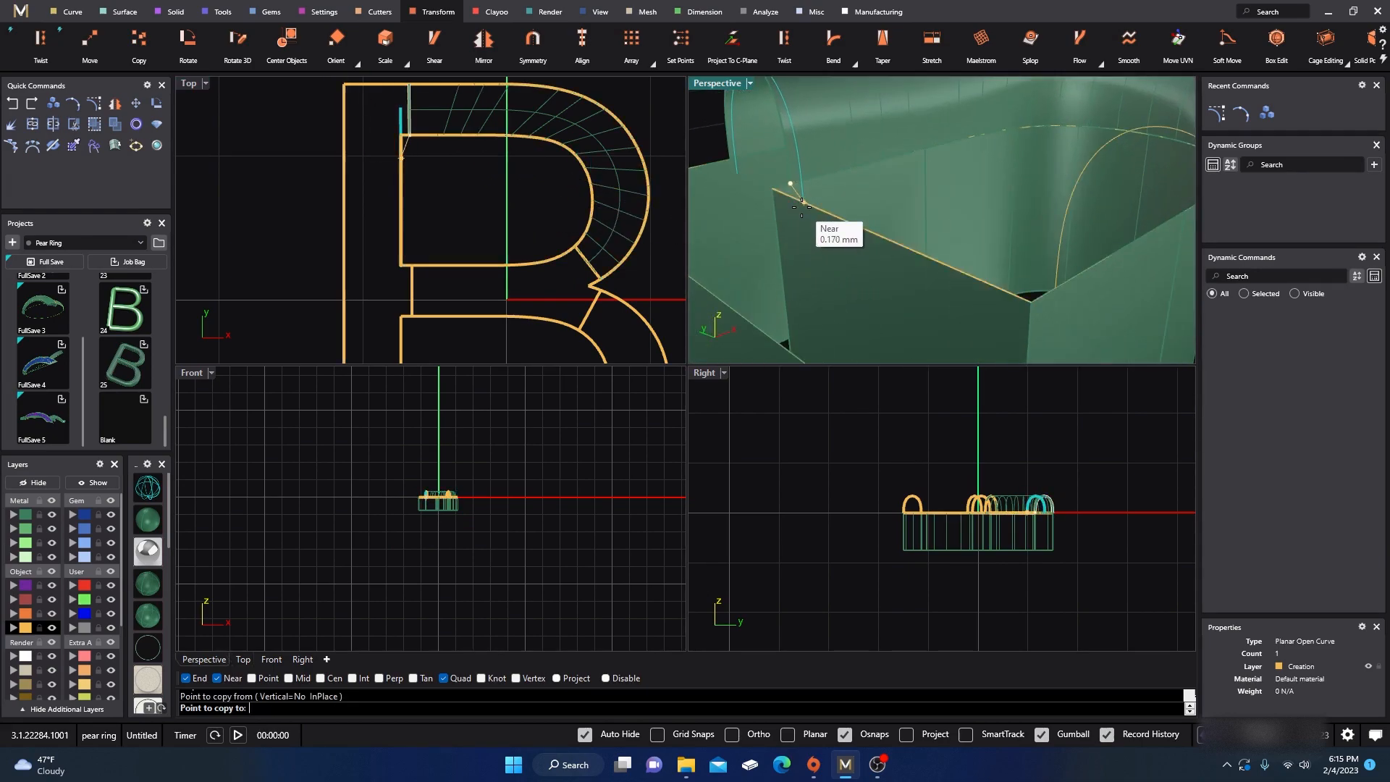
left_click(787, 194)
- Place a second copy of the arch on the lower inner outline's stem-side edge near its bottom-left corner and finish copying
scroll(785, 189, "down", 5)
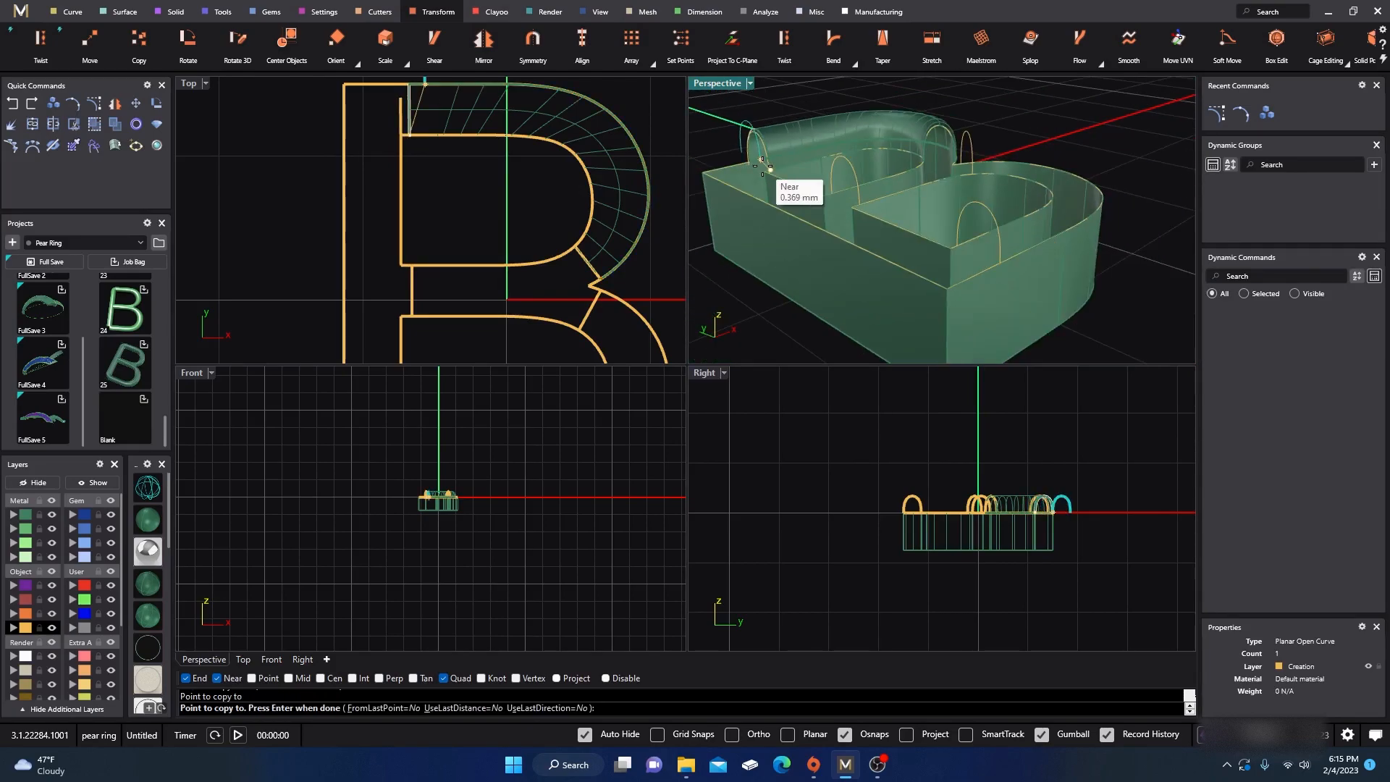
scroll(876, 239, "up", 5)
scroll(468, 181, "down", 5)
scroll(468, 181, "down", 3)
scroll(471, 188, "up", 8)
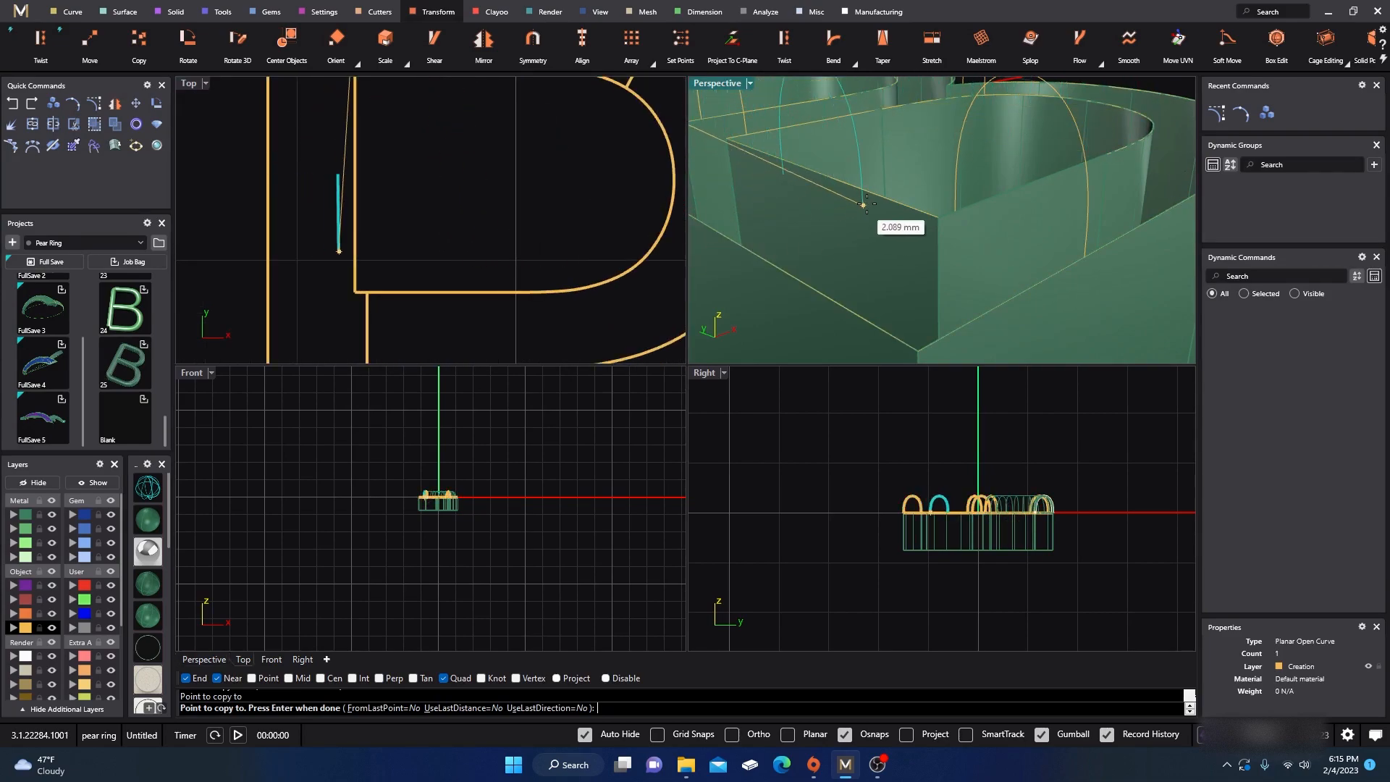
left_click(916, 206)
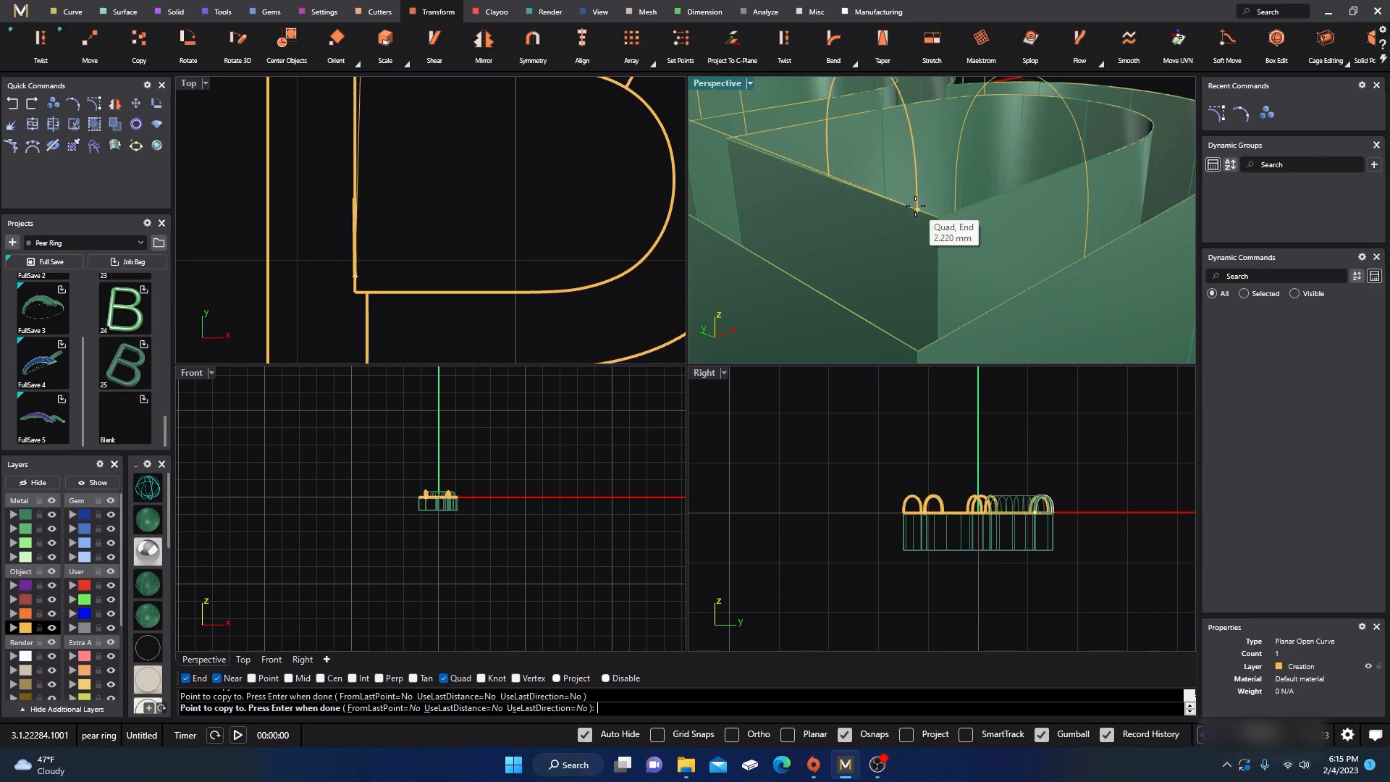
key("Return")
- Show the control points of the arch copy at the lower inner outline's bottom-left corner
left_click(909, 181)
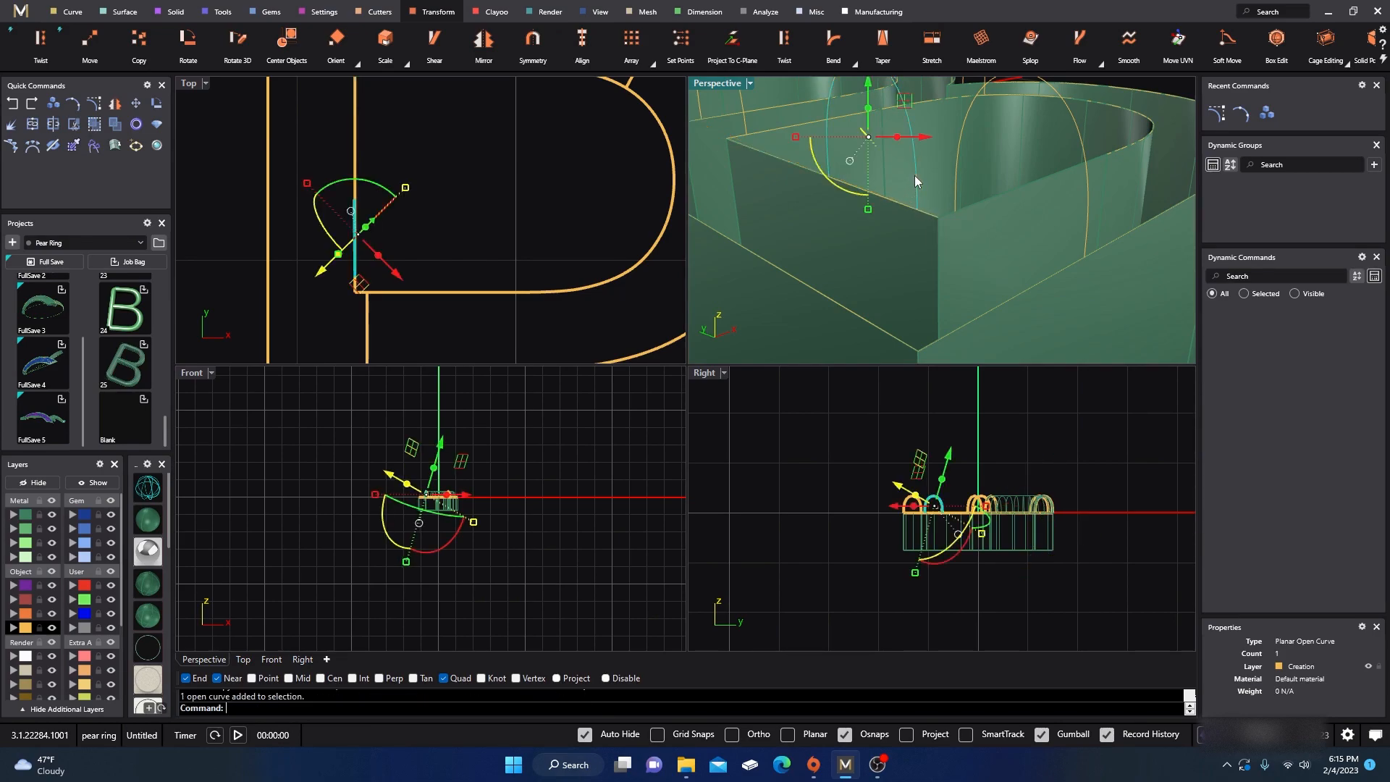
left_click(95, 106)
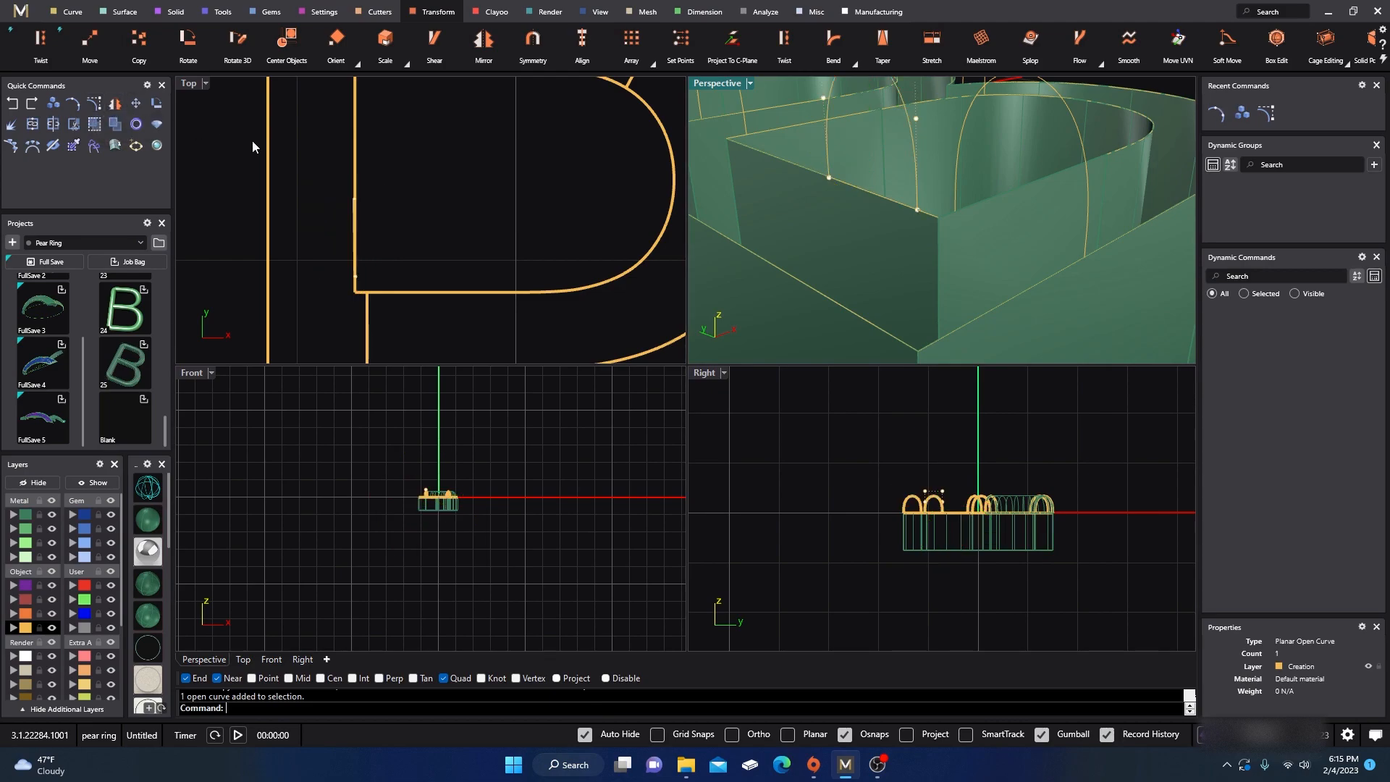
left_click_drag(329, 160, 390, 228)
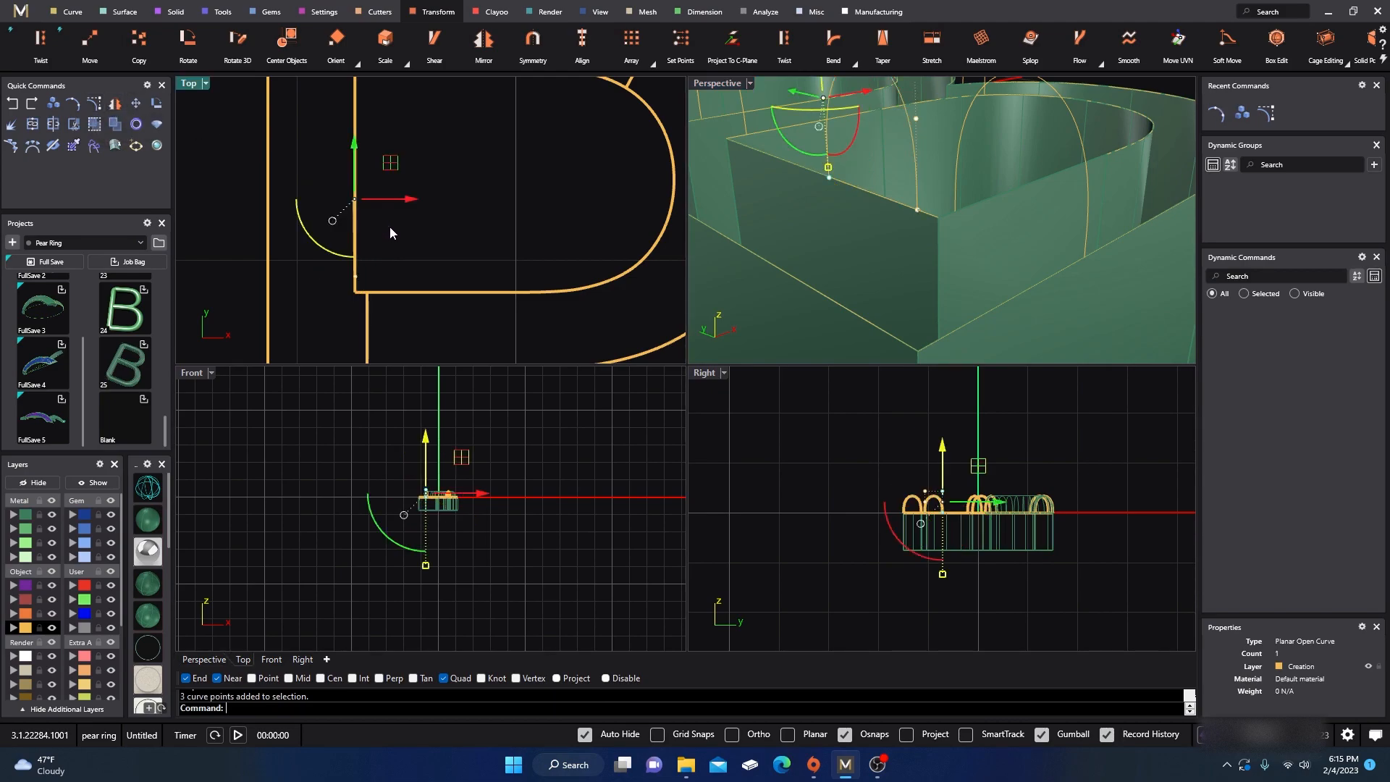
mouse_move(828, 175)
left_mouse_down()
mouse_move(828, 261)
mouse_move(828, 178)
left_mouse_up()
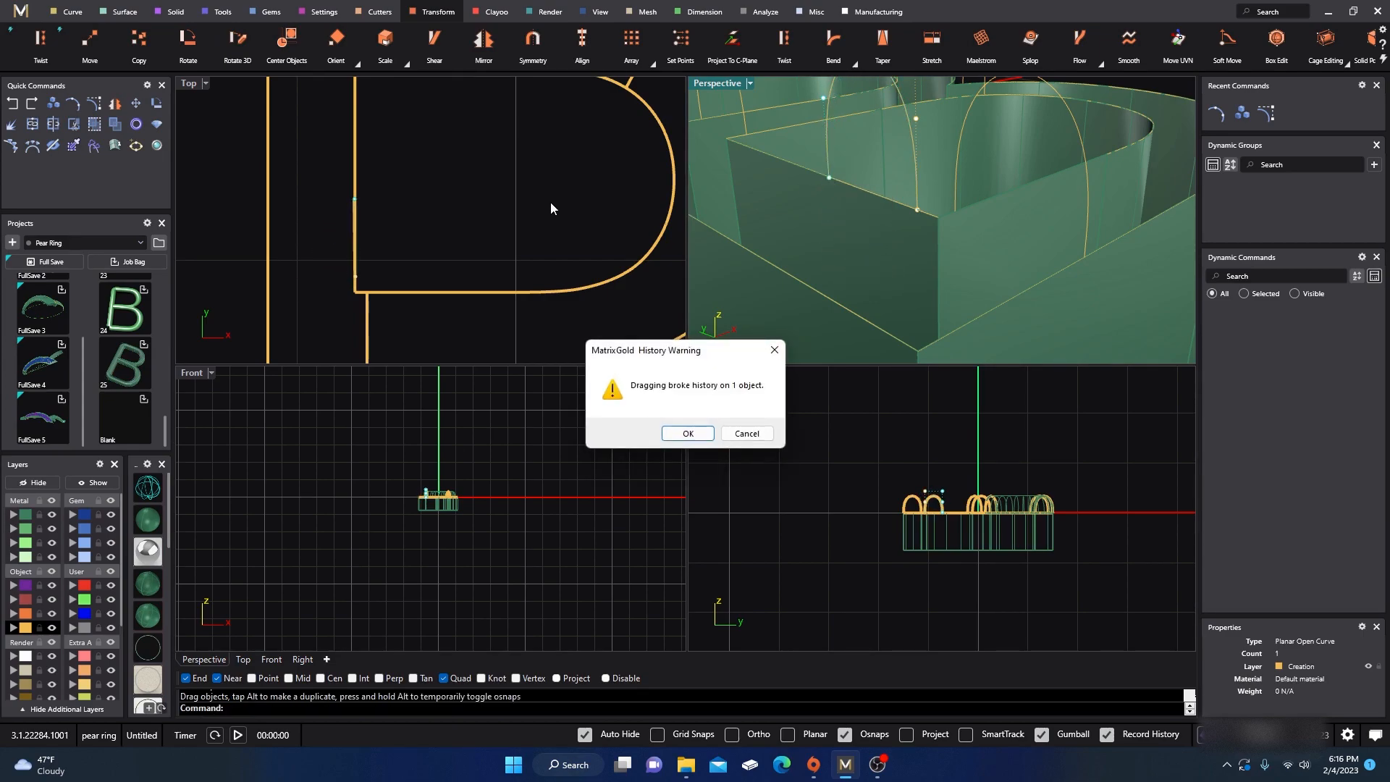
left_click(747, 433)
left_click(445, 168)
left_click_drag(323, 174, 414, 250)
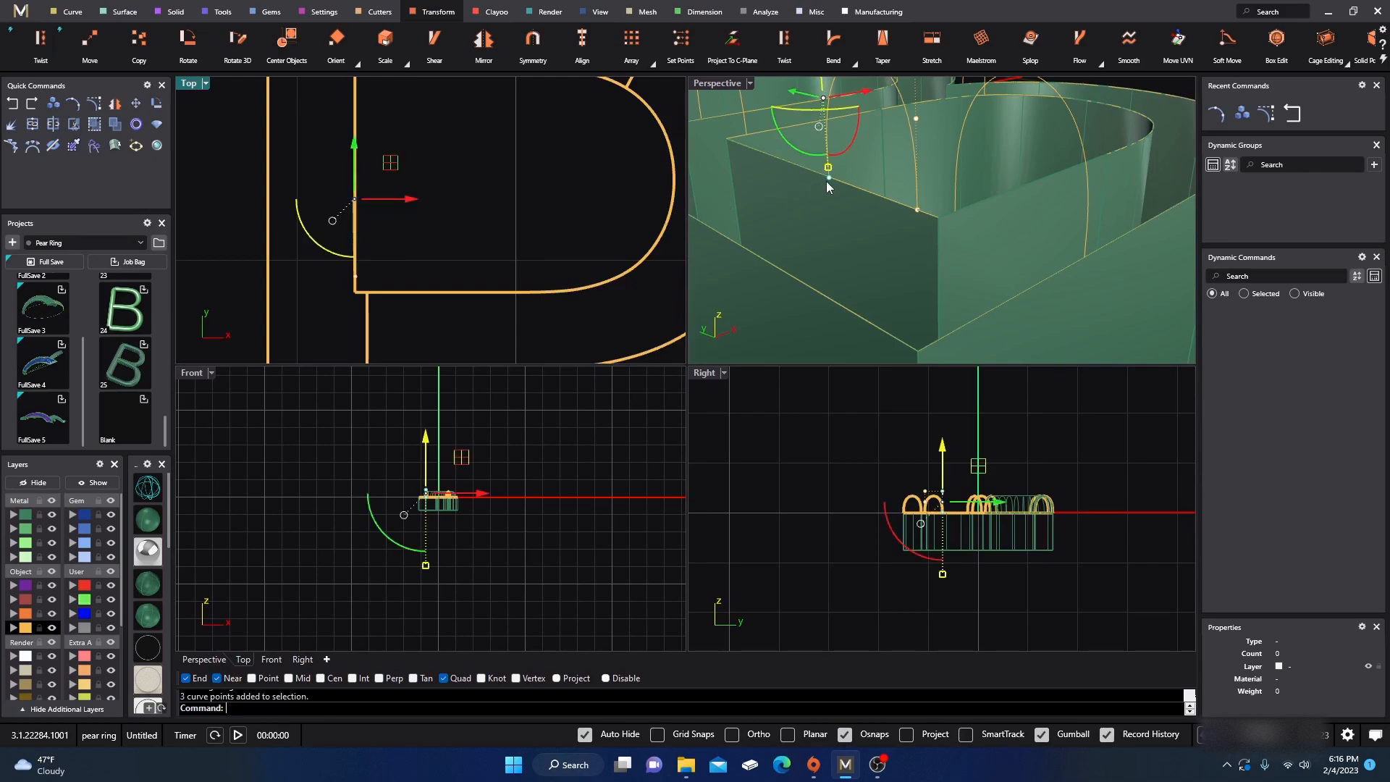
left_click_drag(828, 179, 801, 230)
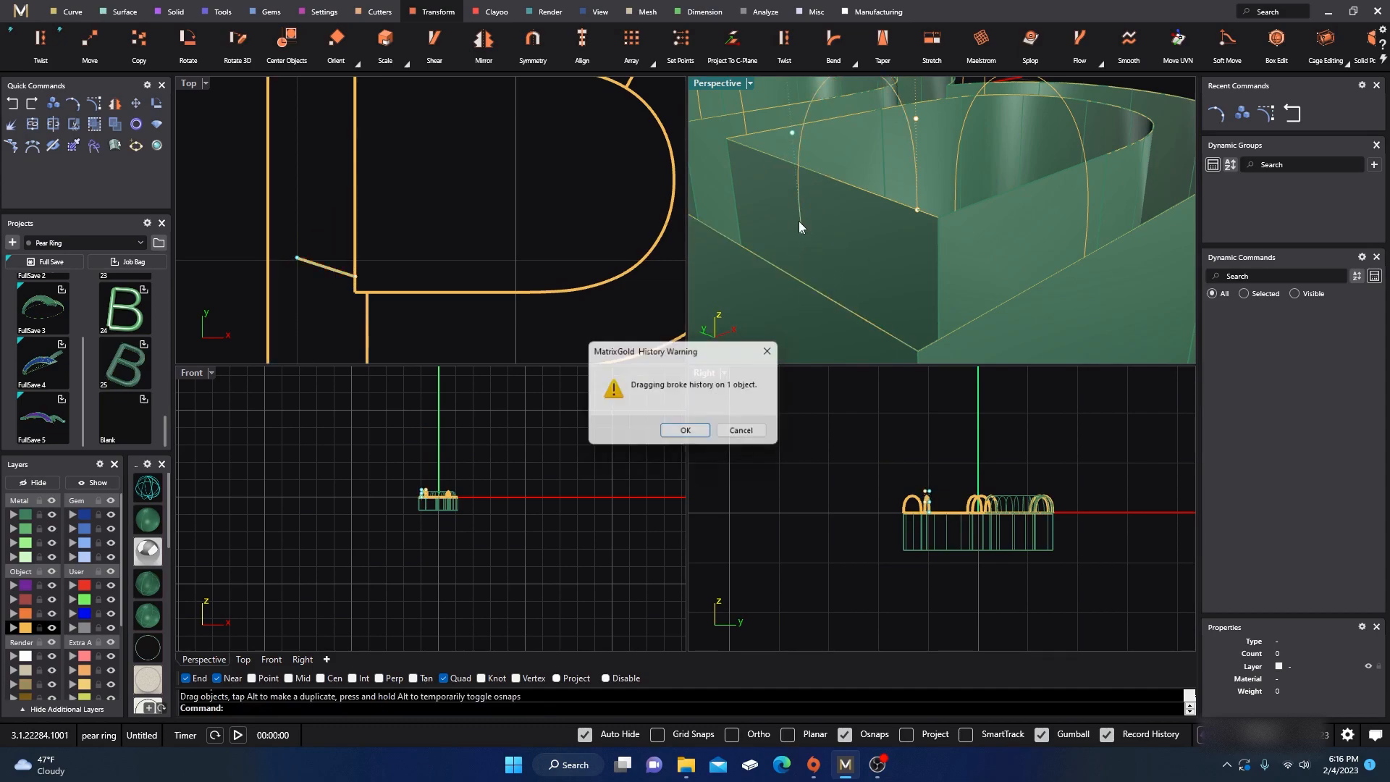
left_click(748, 433)
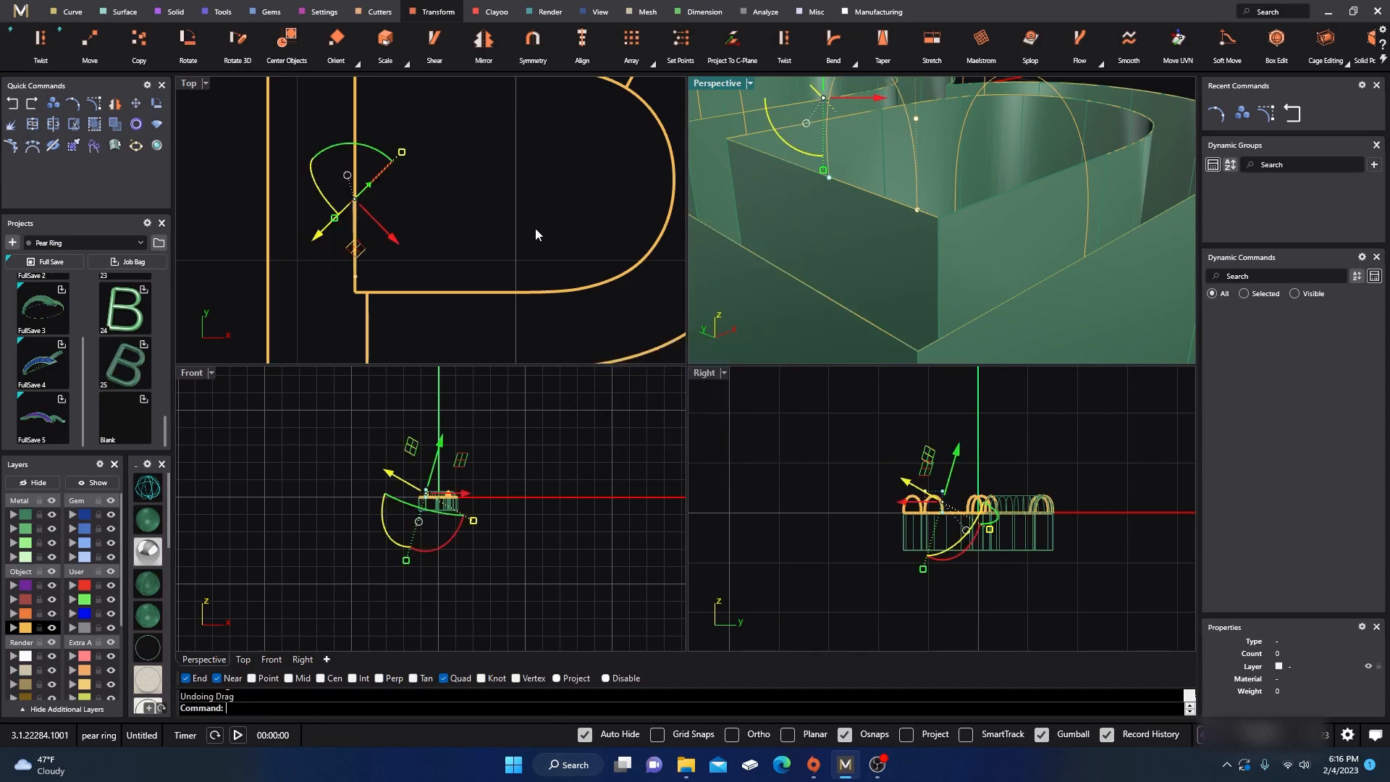
- Move the three control points at the lower arch copy's free end across the stem onto the outer outline, accepting the broken history
scroll(816, 273, "down", 2)
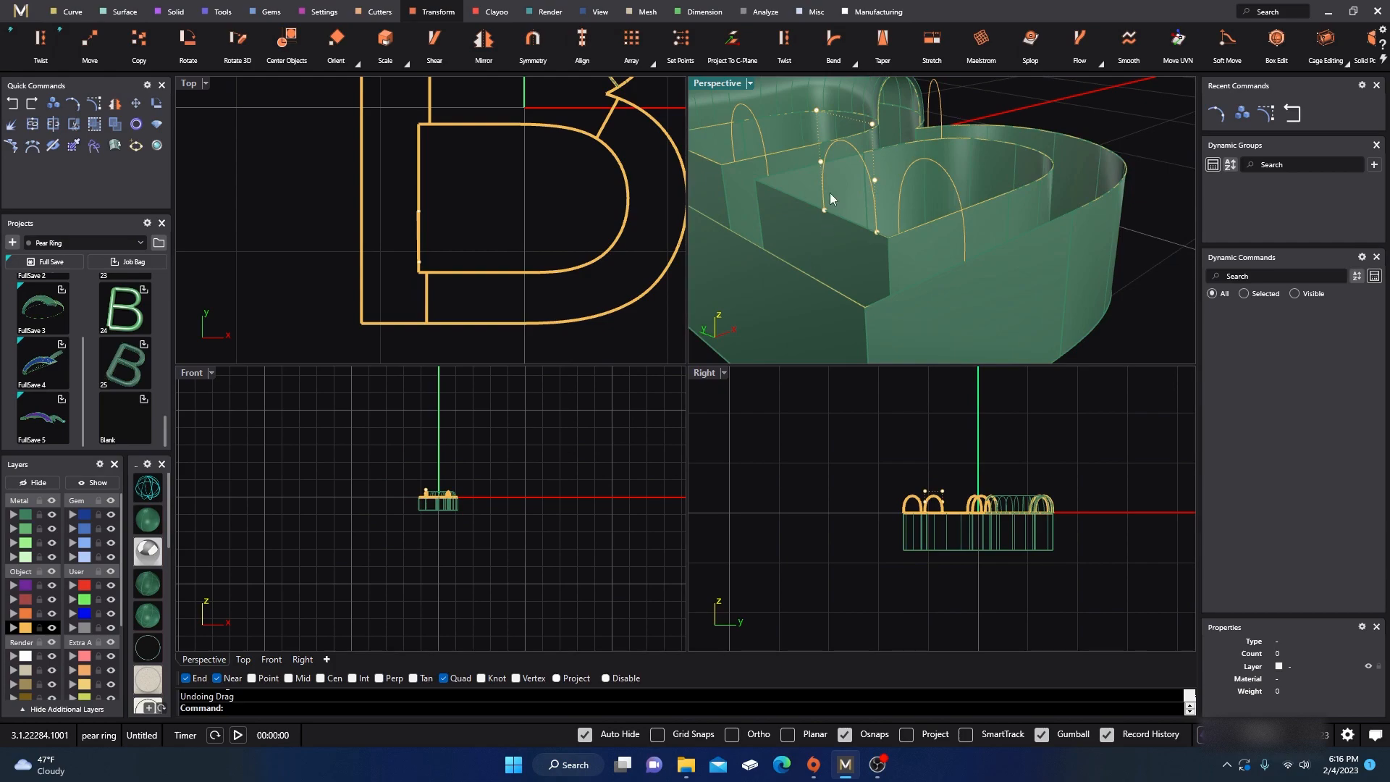
left_click_drag(388, 192, 471, 242)
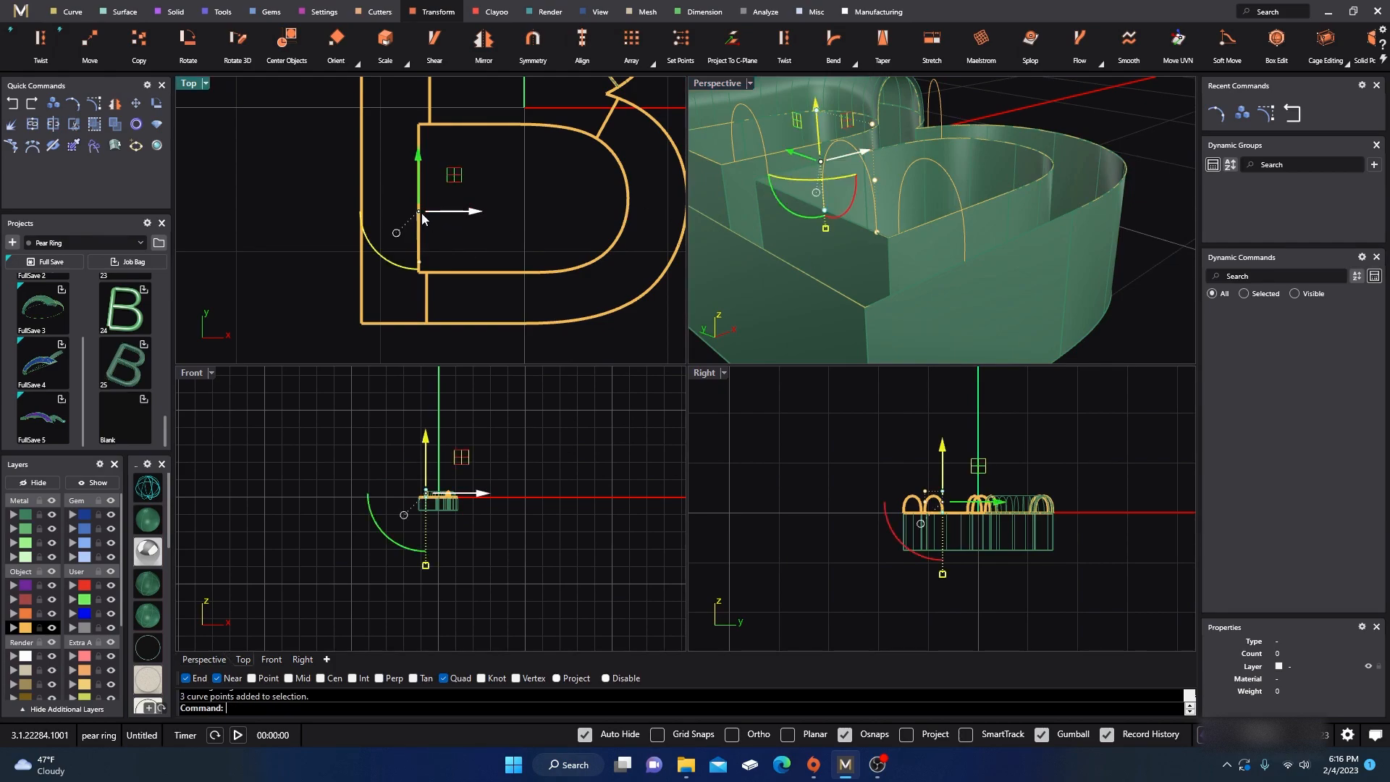
left_click_drag(419, 215, 362, 261)
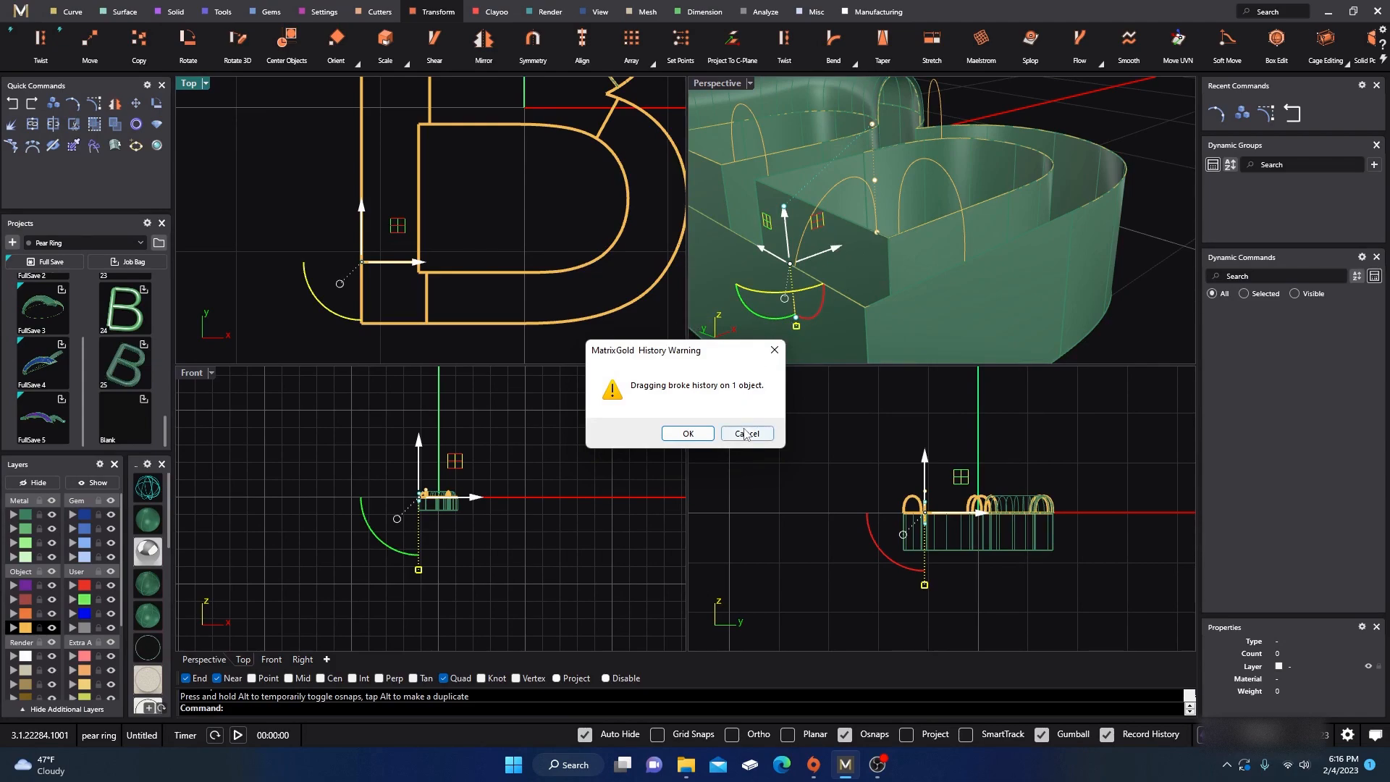
left_click(692, 433)
- Turn off the gumball and raise the three moved control points so the arch's end sits on the outer wall's top edge
right_click_drag(890, 332, 818, 286)
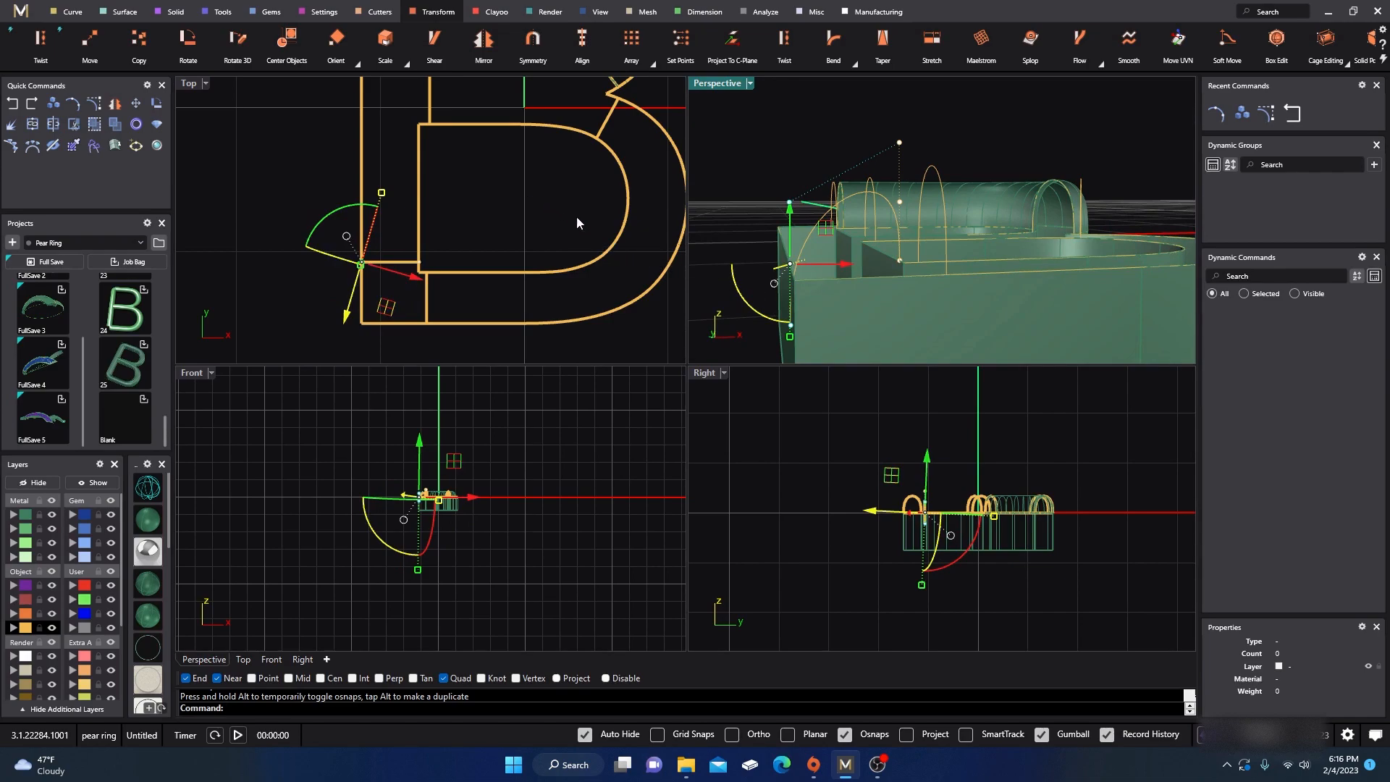
left_click_drag(790, 324, 795, 328)
key("ctrl+z")
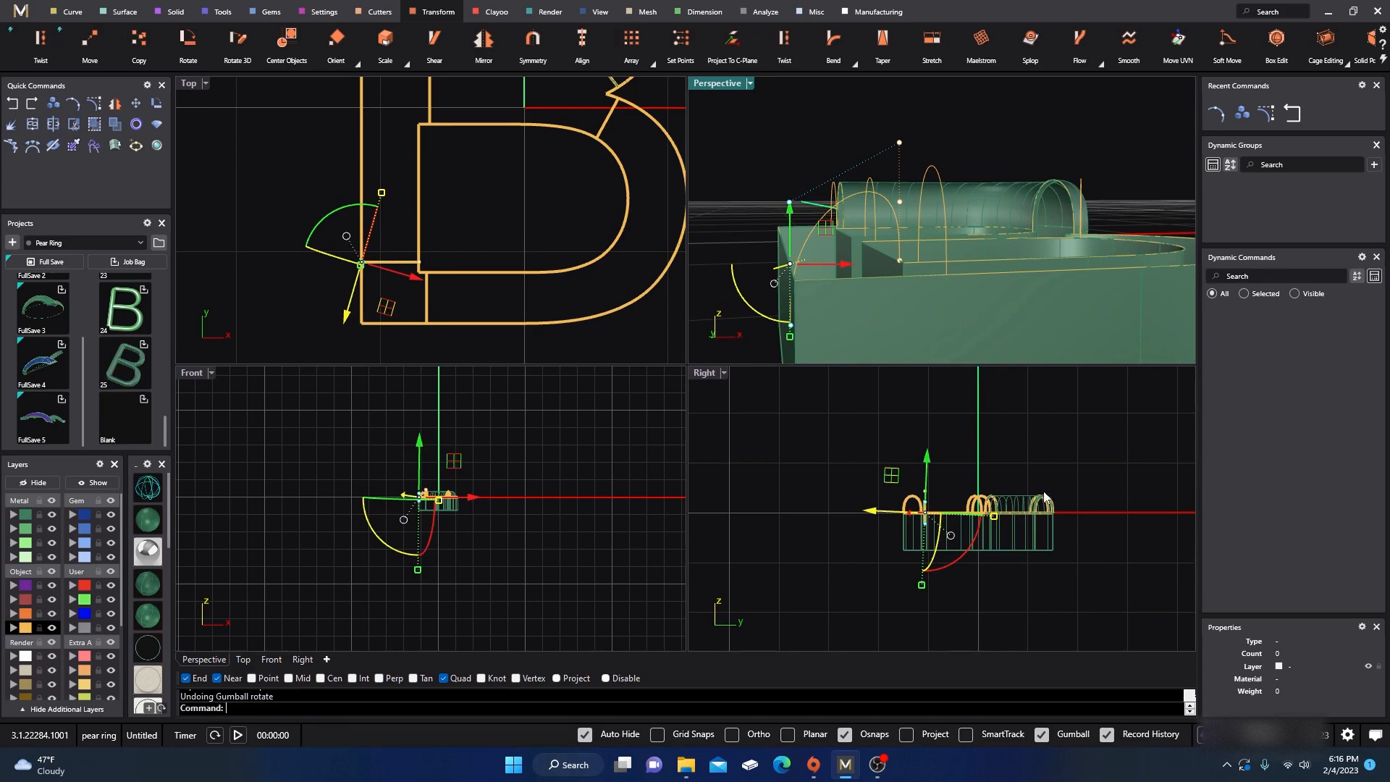
left_click(1039, 736)
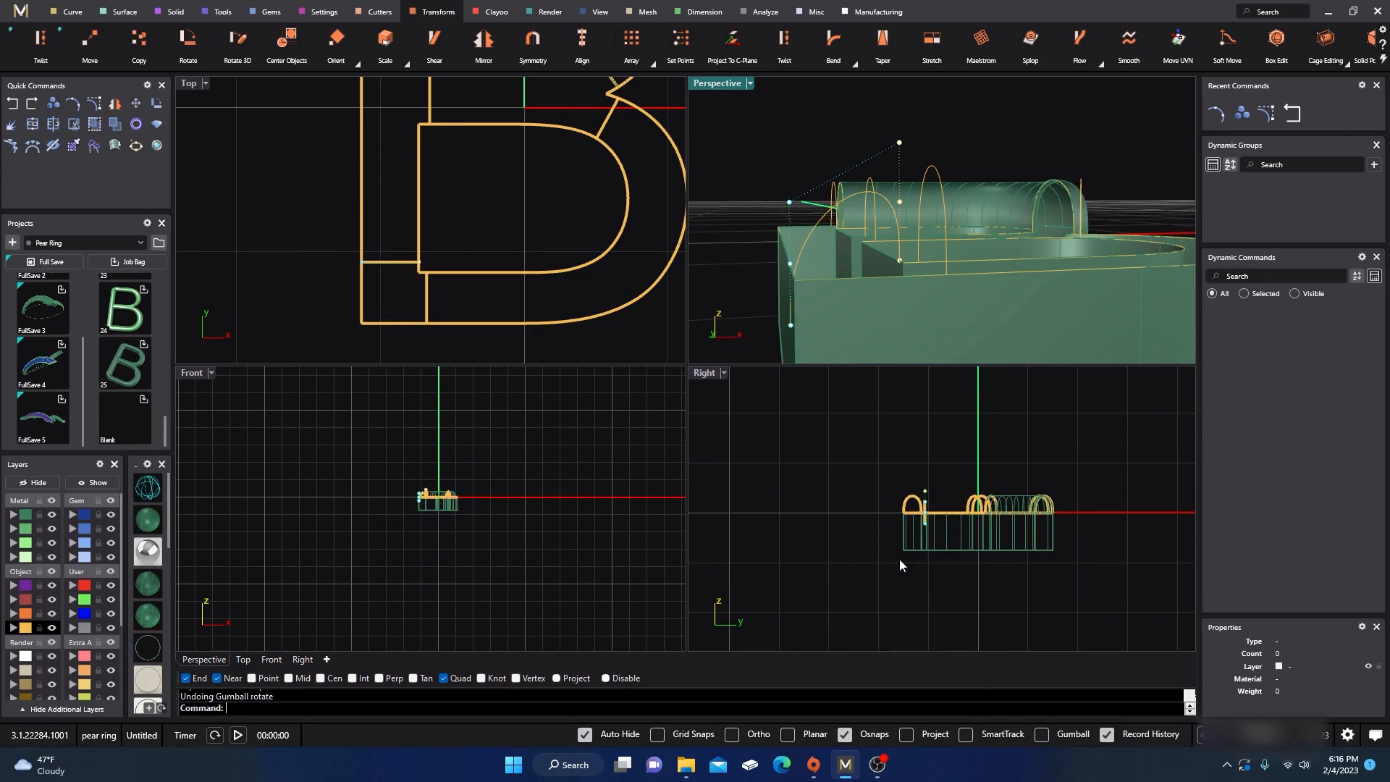
left_click_drag(792, 328, 788, 268)
- Show the control points of the arch copy at the upper inner outline's top-left corner
right_click_drag(750, 144, 1064, 255)
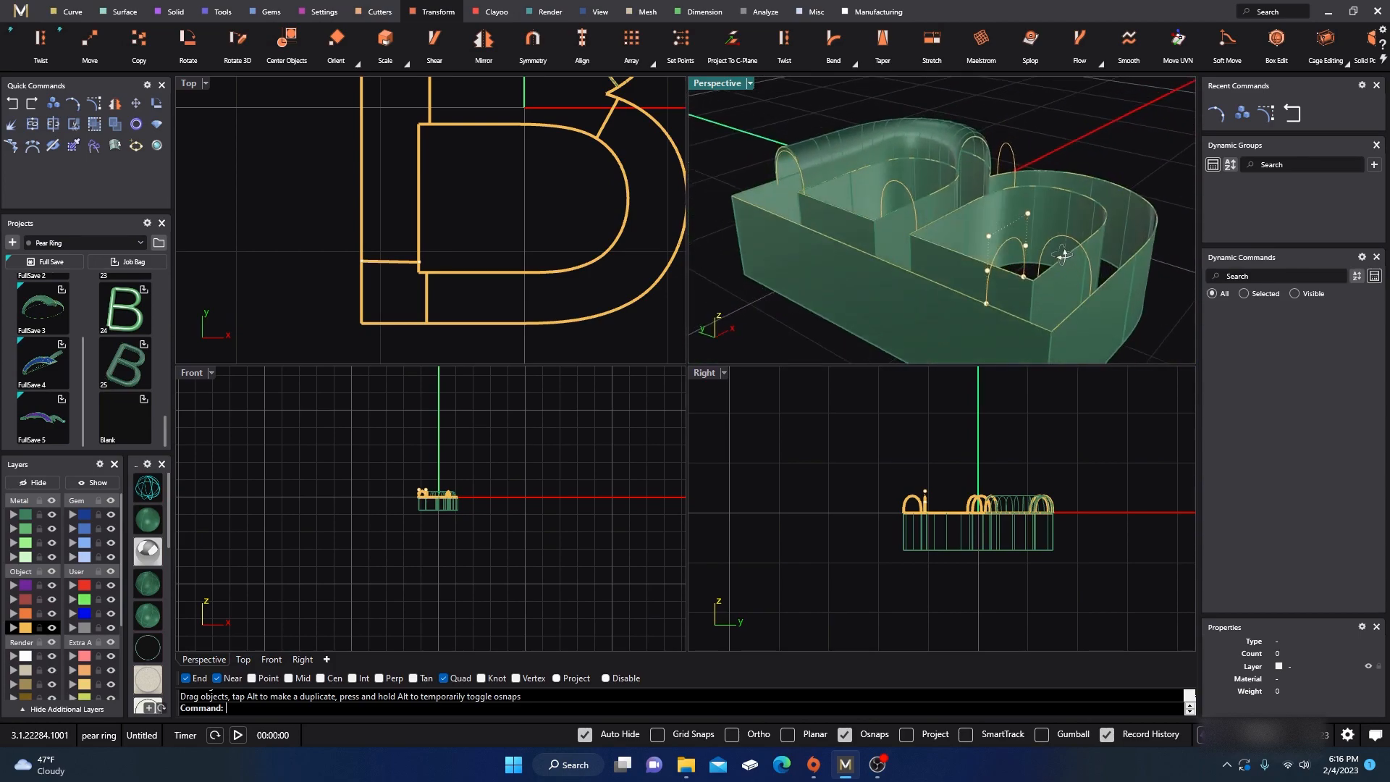
scroll(909, 204, "up", 3)
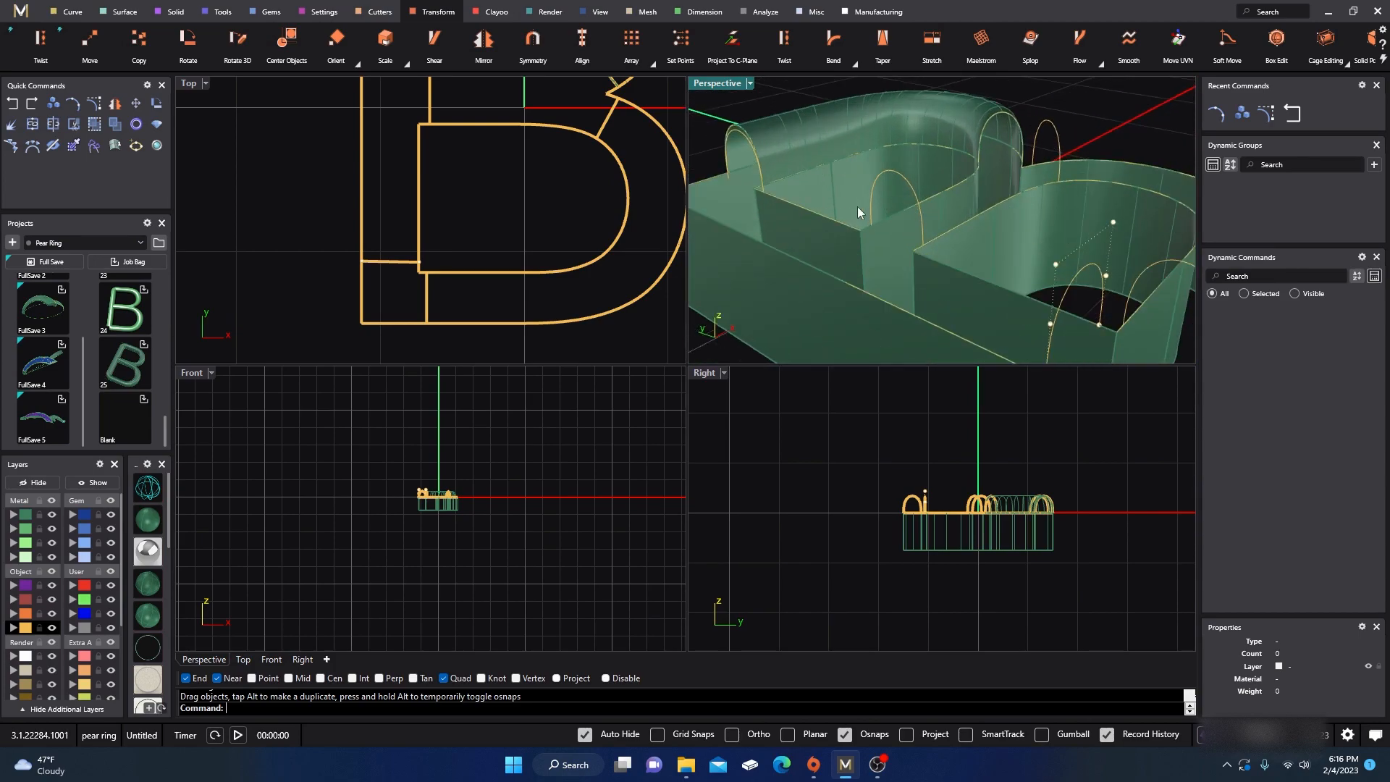
left_click(736, 136)
left_click(769, 167)
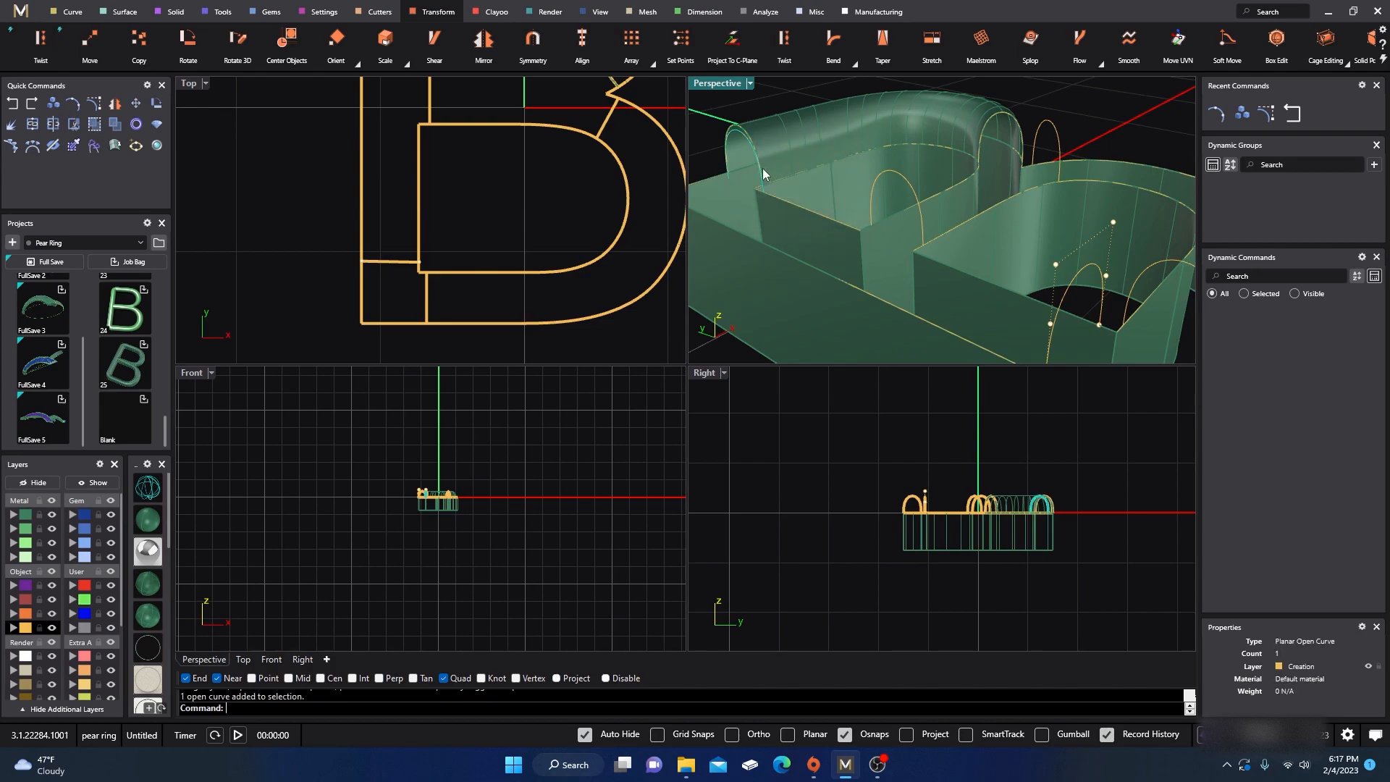
key("Escape")
left_click(741, 135)
left_click(778, 176)
left_click(93, 103)
- Move the three control points at the upper arch copy's free end across the stem onto the outer outline, accepting the broken history
right_click_drag(503, 155, 496, 233)
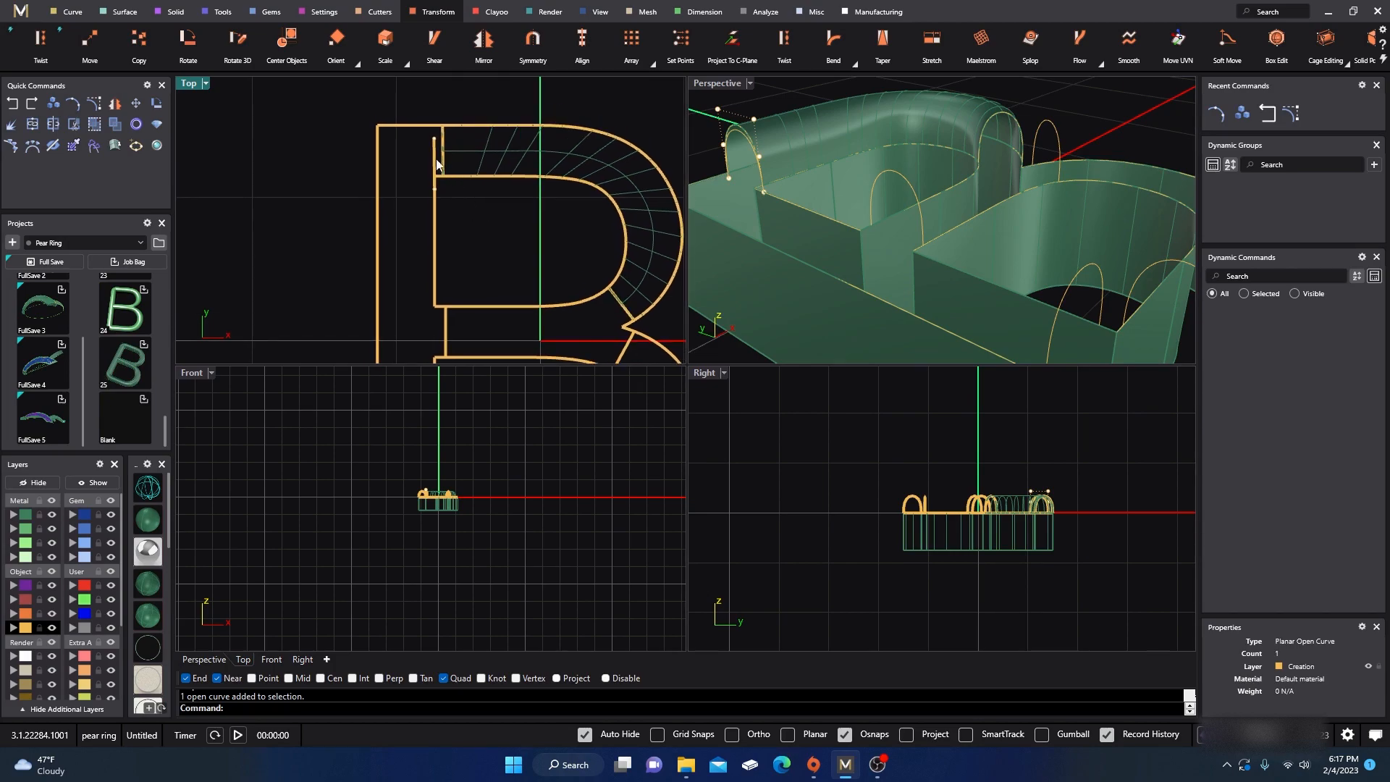
left_click_drag(403, 111, 445, 164)
scroll(435, 151, "up", 2)
left_click_drag(728, 177, 706, 207)
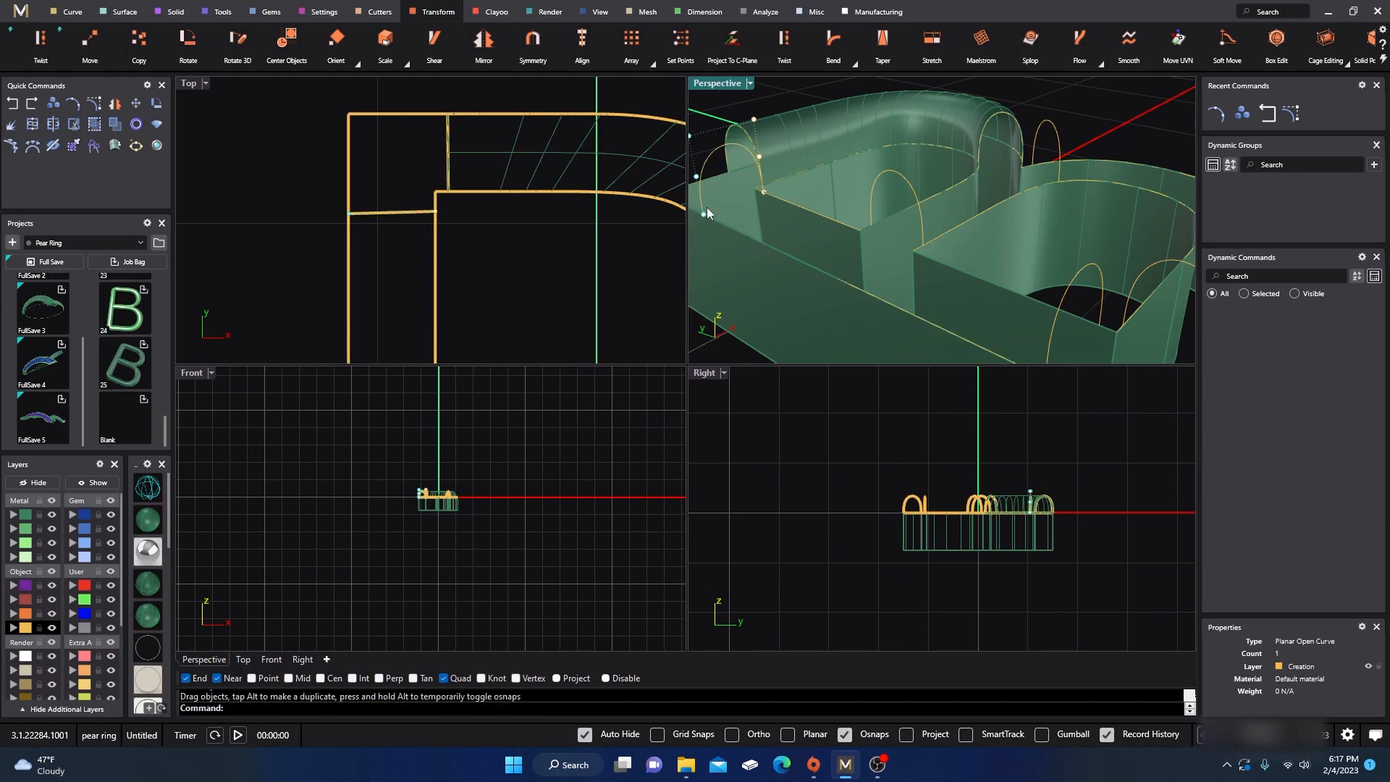
left_click(685, 430)
- Turn off the control points of the upper stem arch
right_click_drag(769, 292, 710, 241)
right_click_drag(794, 261, 902, 304)
left_click(823, 133)
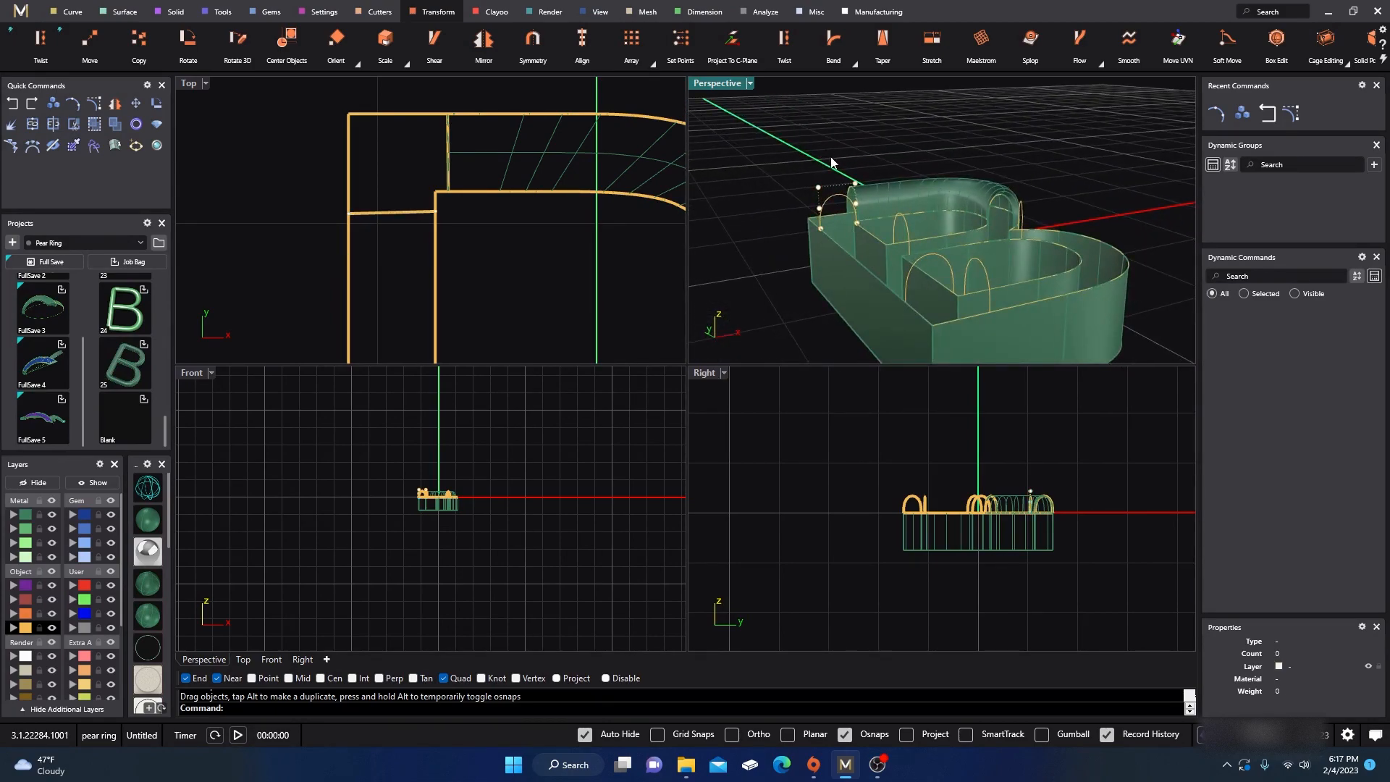
key("Escape")
- Maximize the Perspective view and hide the first Metal layer, which holds the walls and blend surface, leaving only the curves
double_click(718, 86)
scroll(606, 257, "down", 4)
right_click_drag(606, 257, 577, 359)
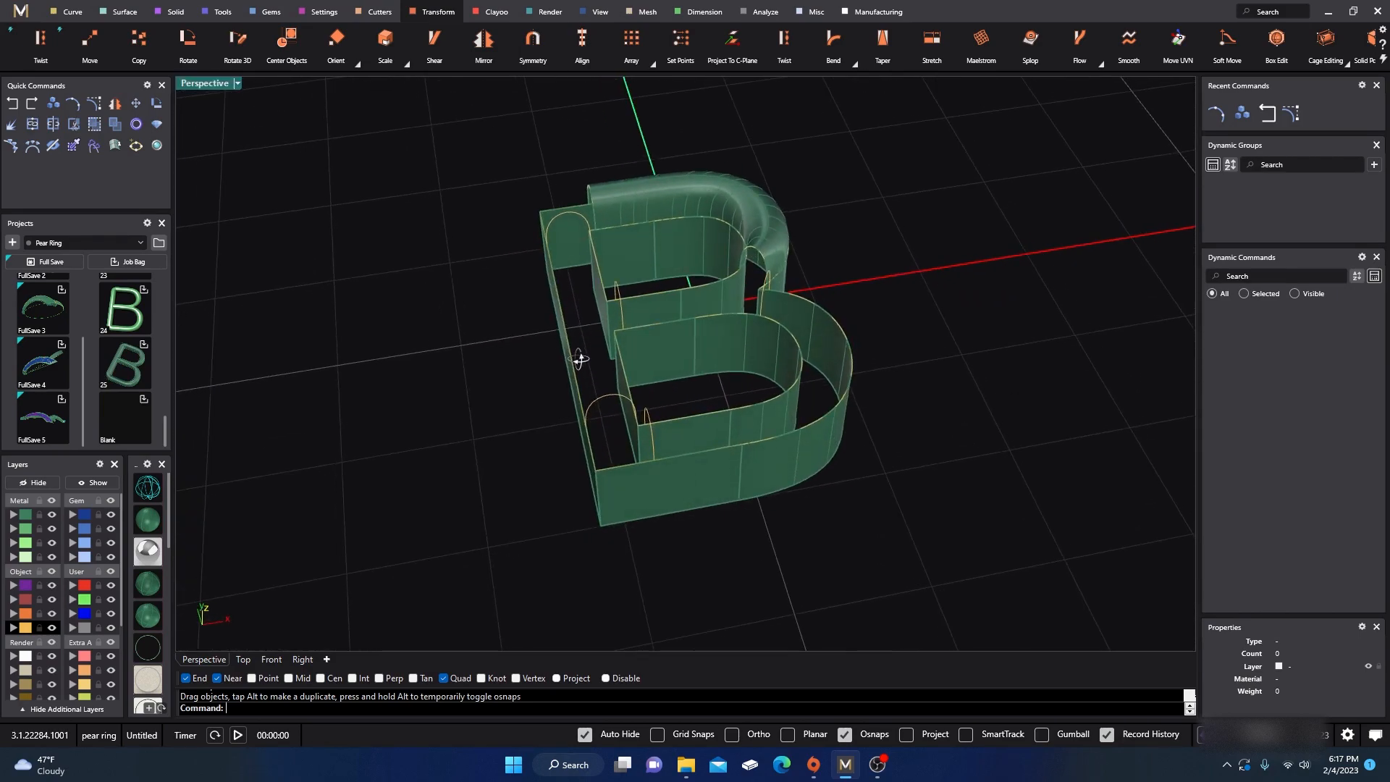
scroll(762, 352, "up", 2)
scroll(759, 332, "up", 3)
right_click_drag(758, 316, 608, 344)
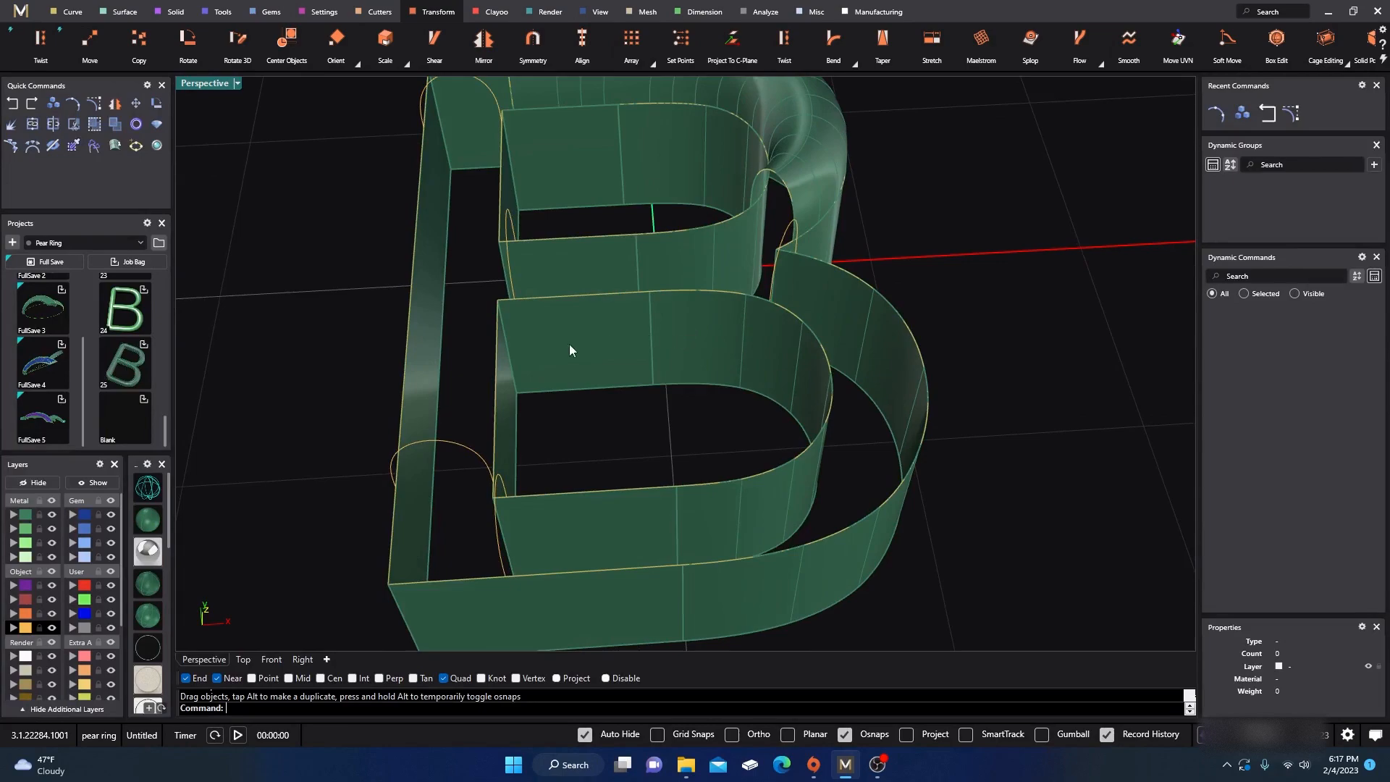
left_click(52, 515)
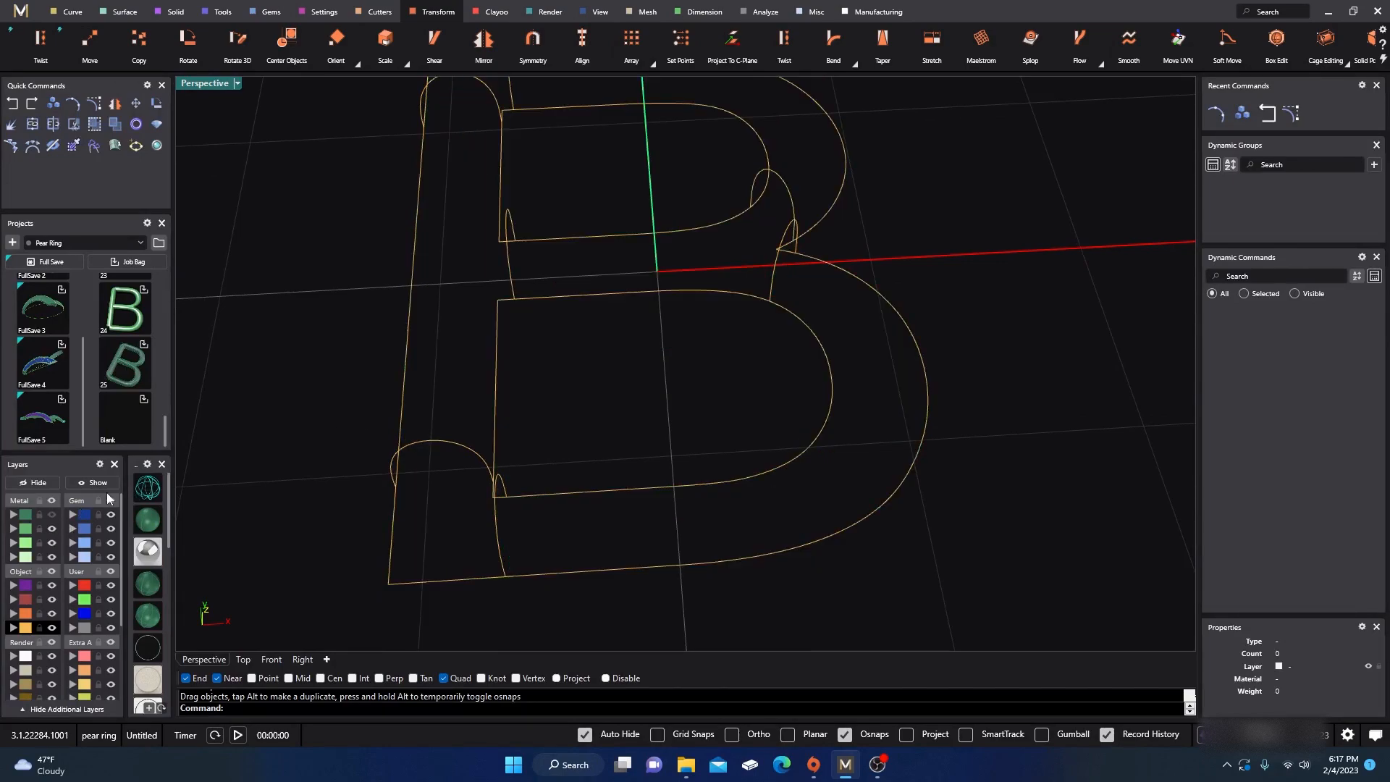
mouse_move(712, 364)
right_mouse_down()
mouse_move(708, 381)
mouse_move(697, 359)
mouse_move(714, 366)
right_mouse_up()
scroll(728, 326, "up", 4)
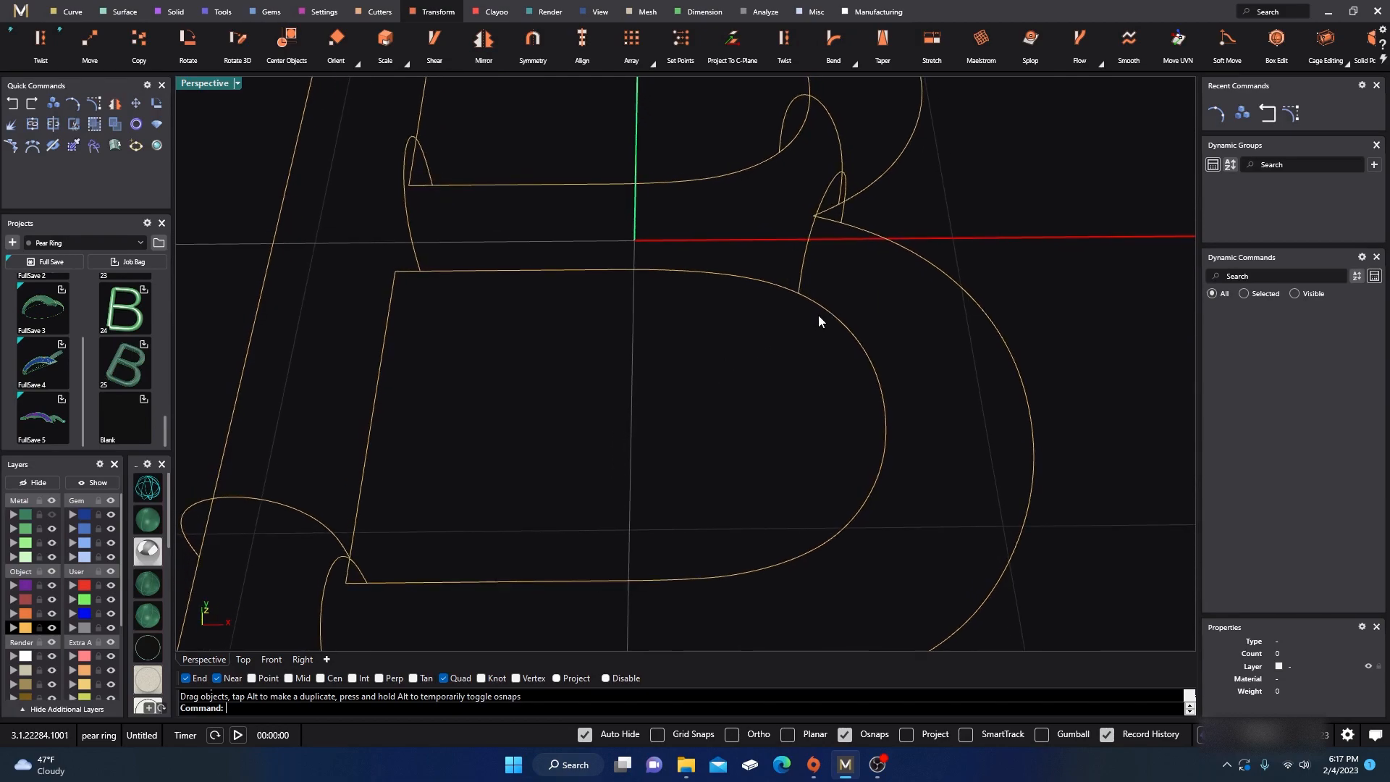
- Split the lower bowl's inner outline where the waist arch ends on it, accepting the broken history, and check the separate pieces
left_click(876, 242)
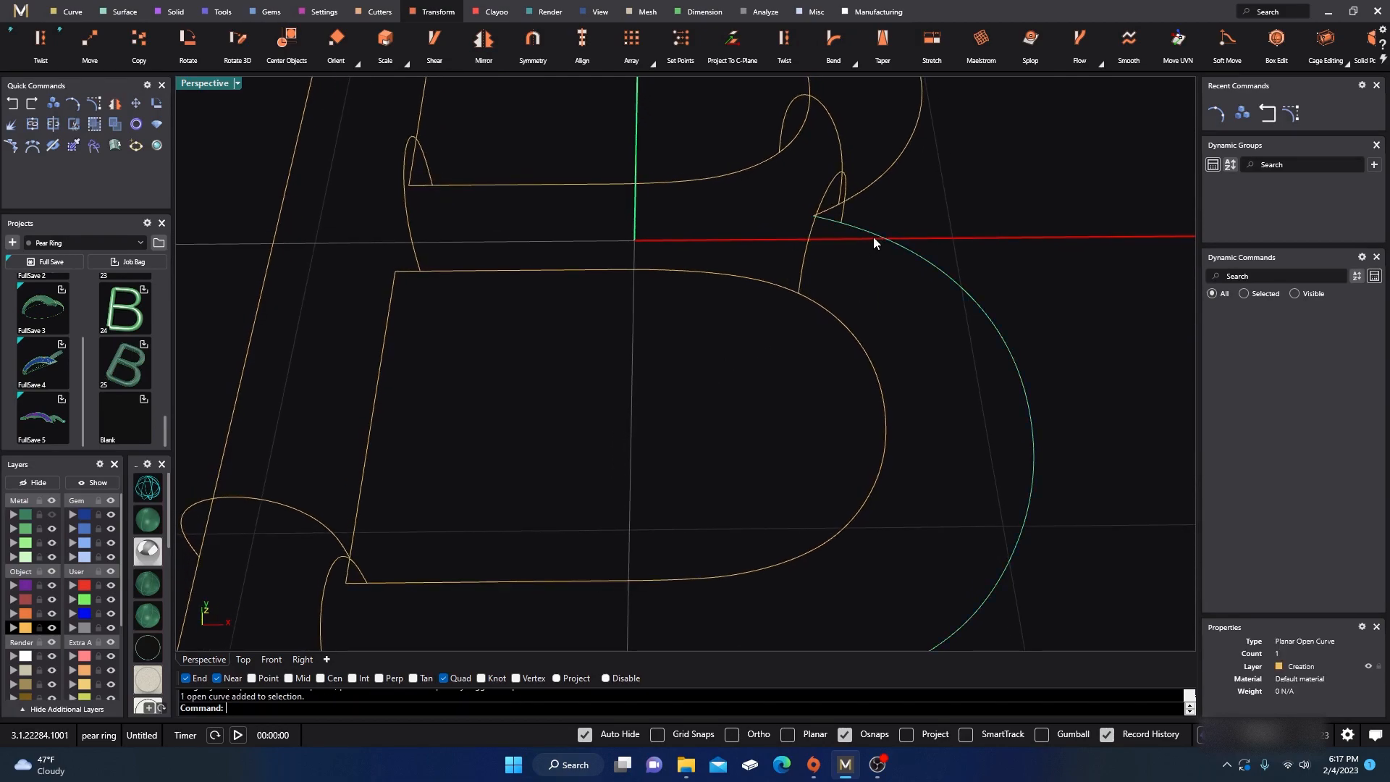
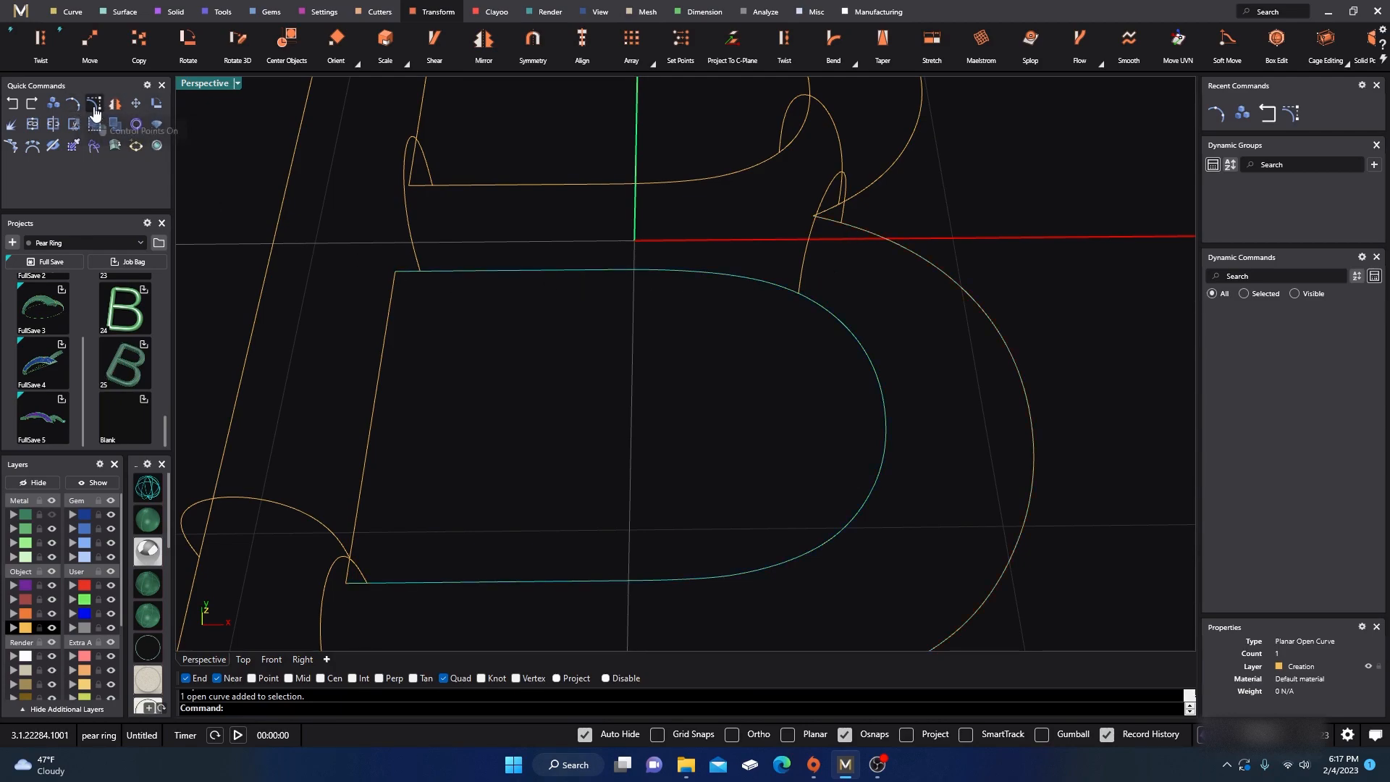
left_click(54, 124)
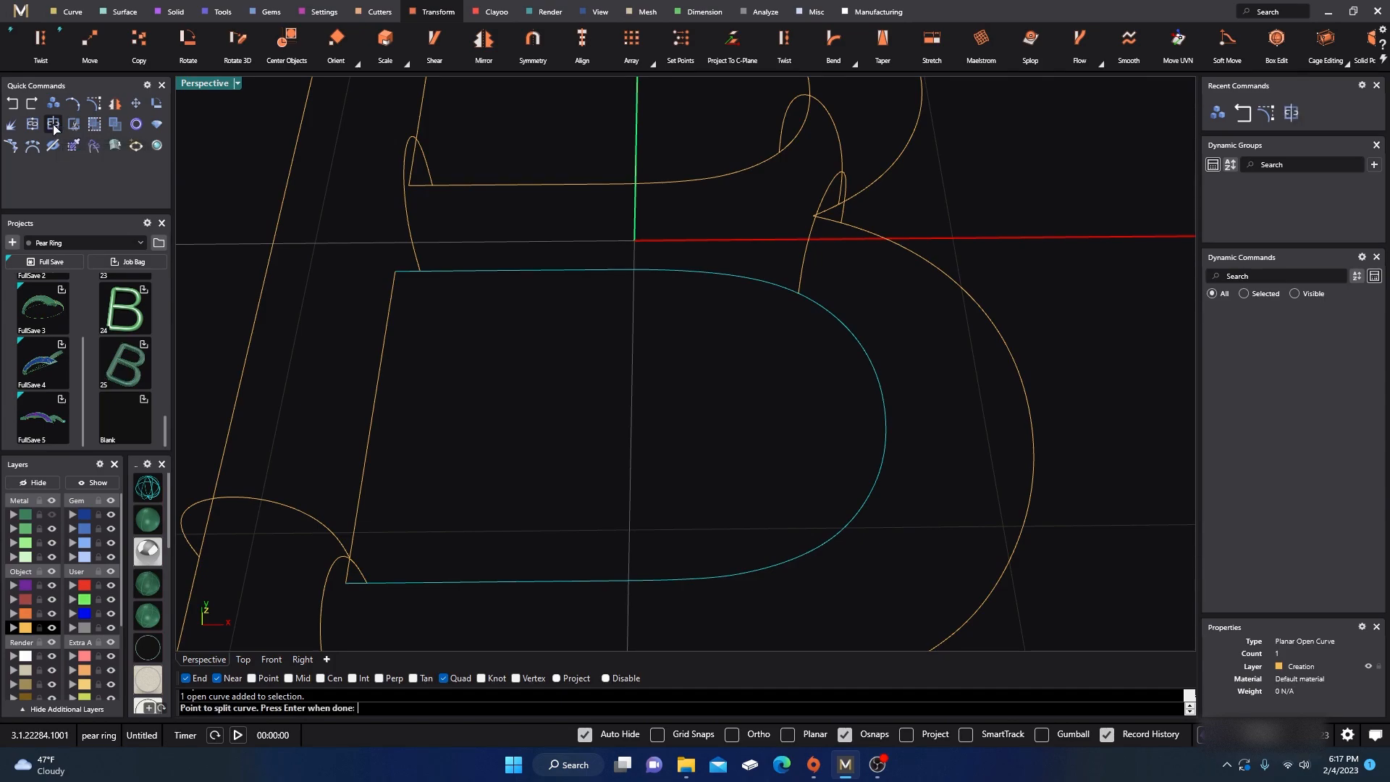
left_click(395, 272)
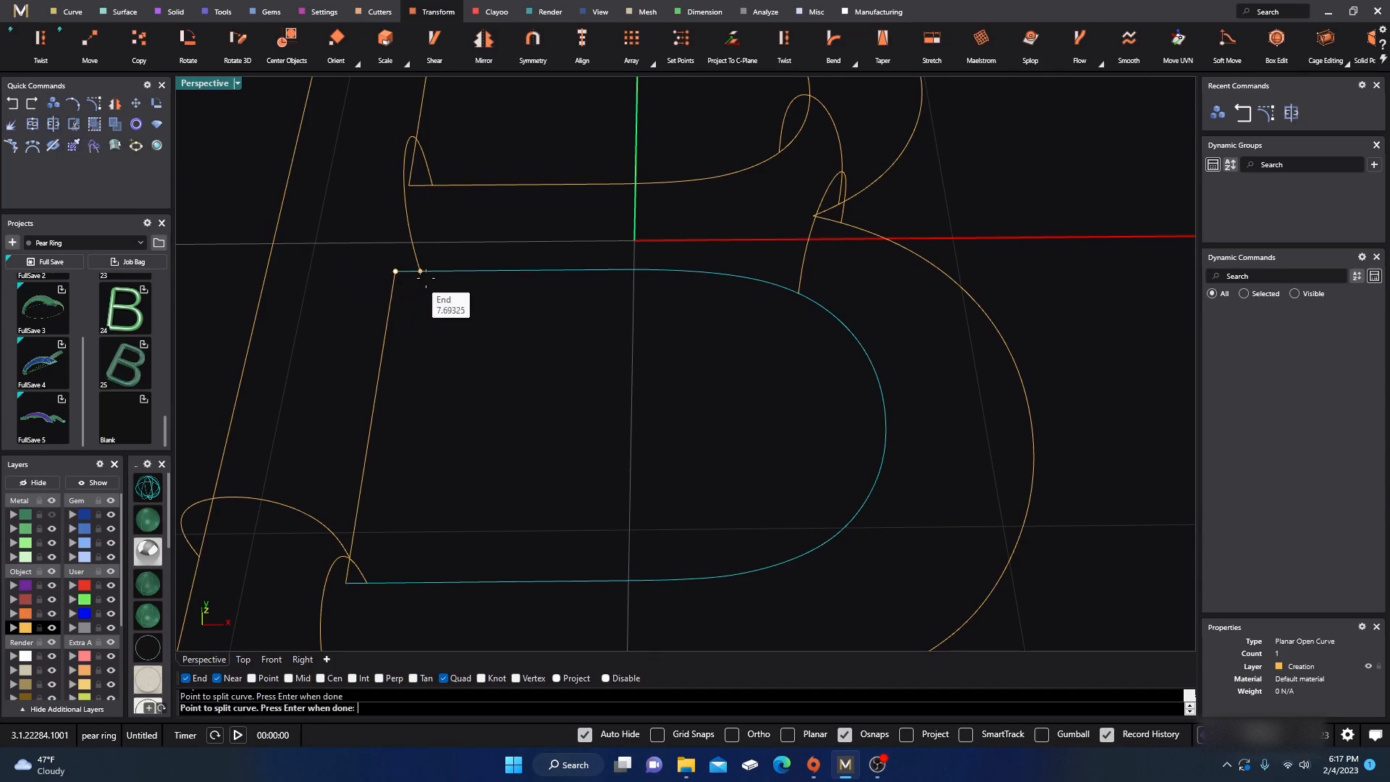
left_click(799, 294)
key("Return")
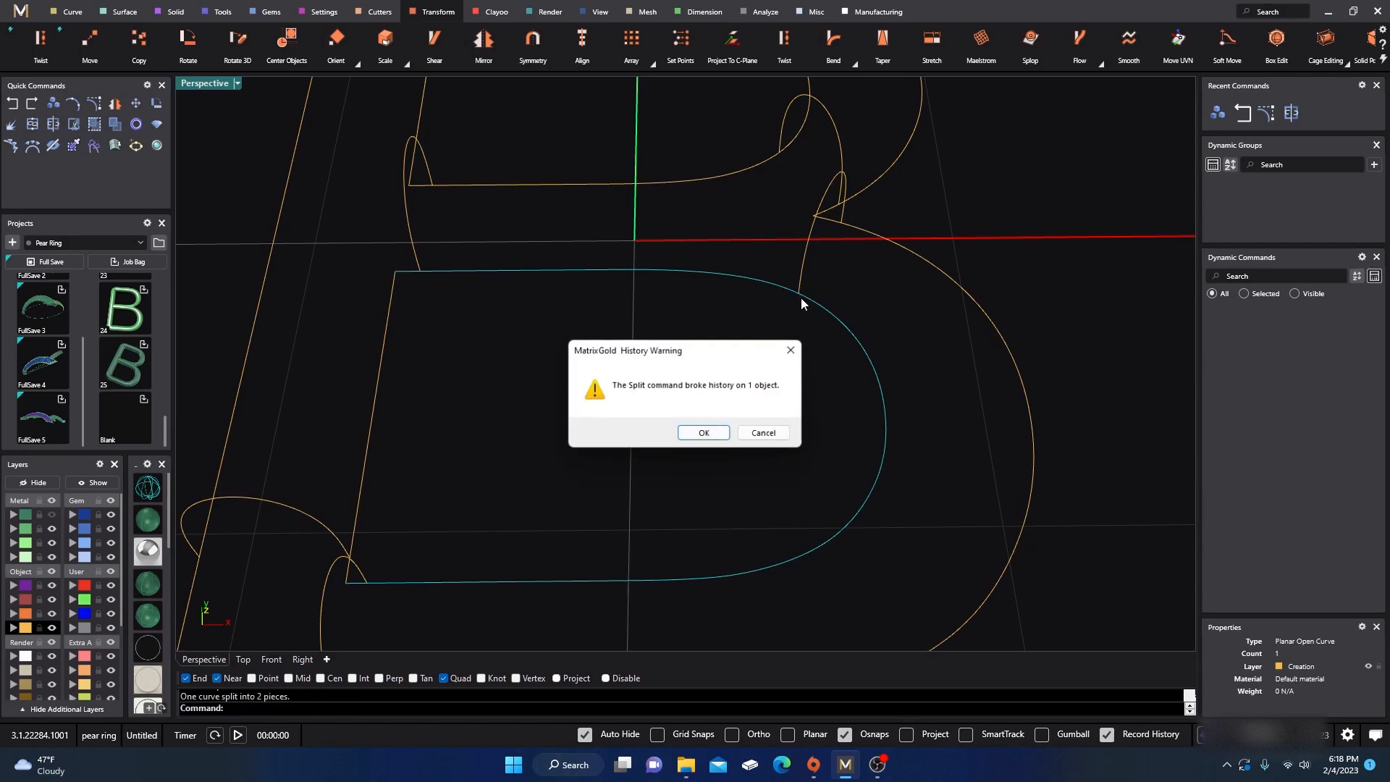
left_click(700, 434)
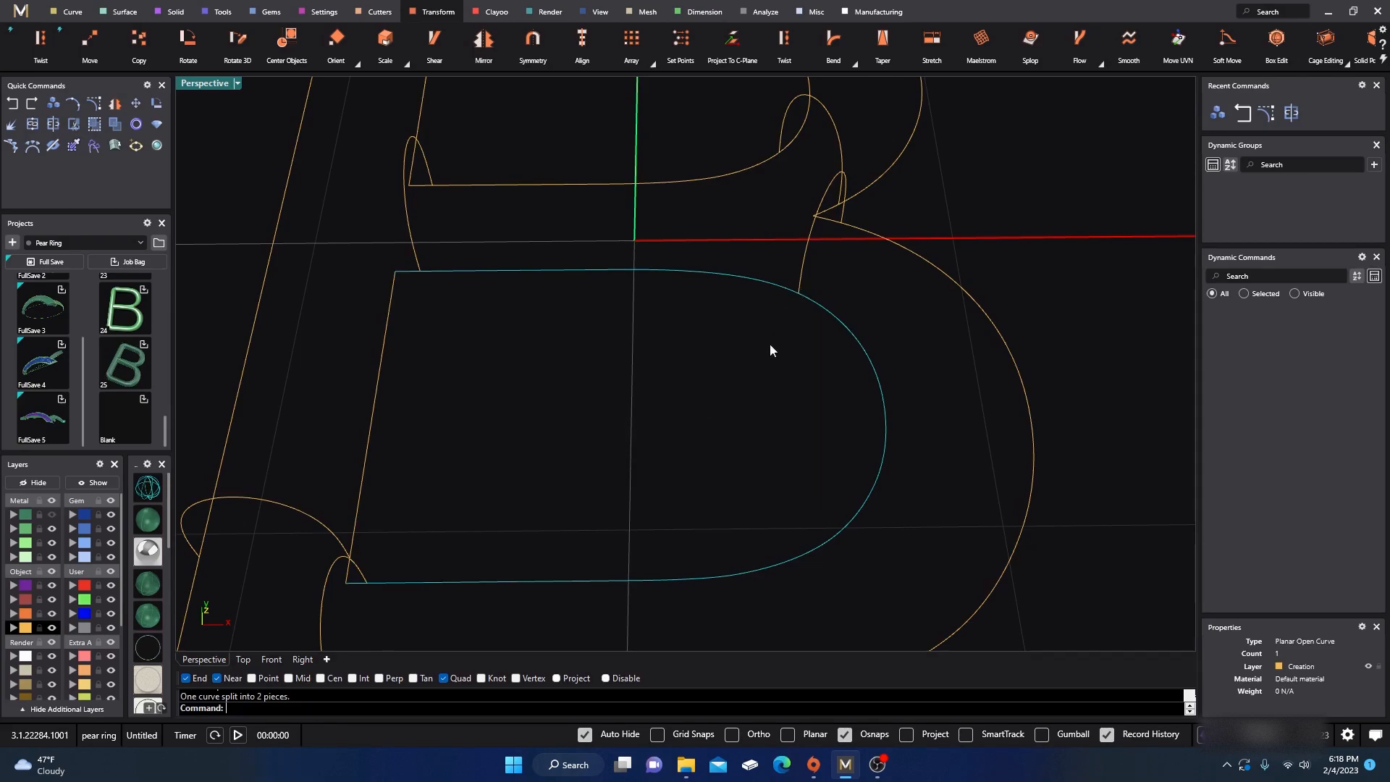
left_click(845, 330)
left_click(759, 352)
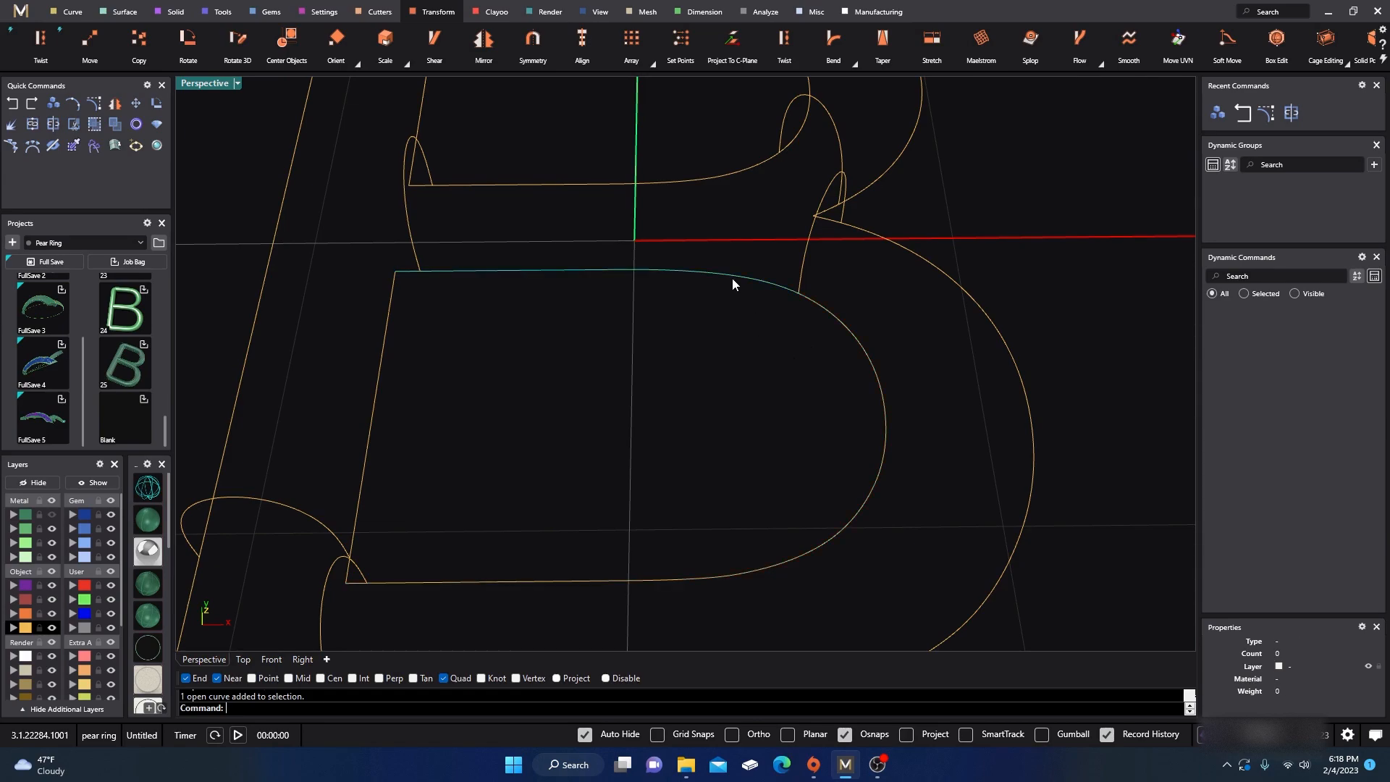
- Split the upper bowl's inner outline at the waist arch's end point, accepting the broken history, and check the pieces
scroll(661, 289, "down", 5)
scroll(673, 297, "up", 4)
left_click(680, 261)
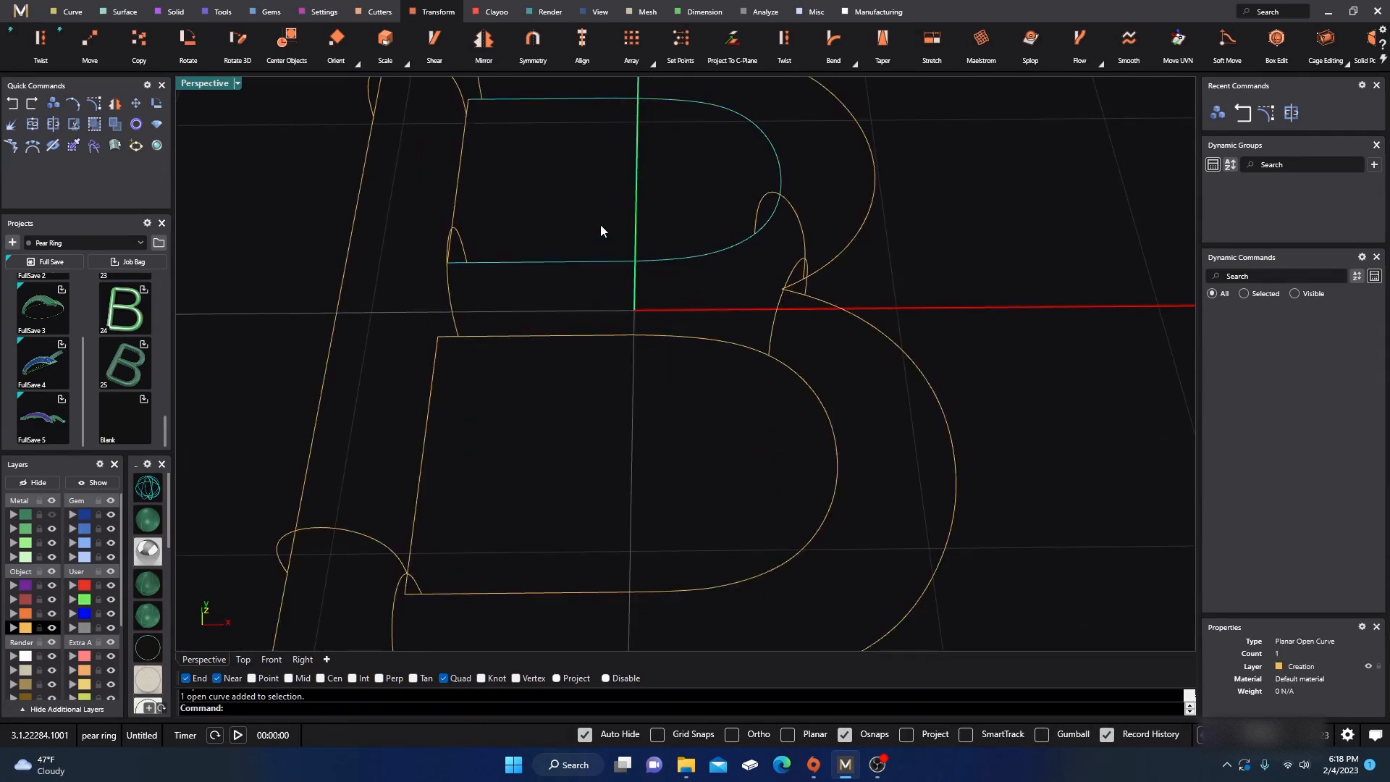
left_click(158, 145)
left_click(448, 261)
left_click(755, 233)
key("Return")
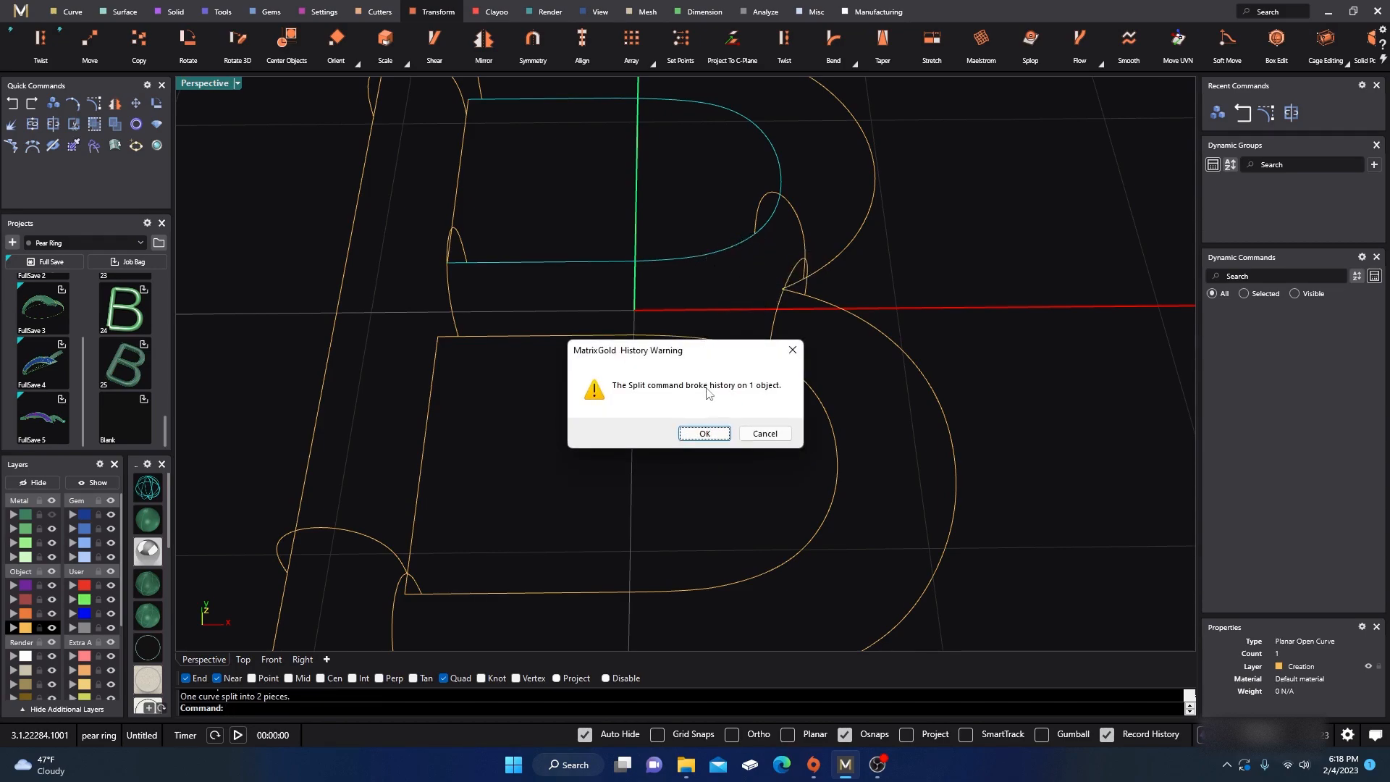
left_click(706, 435)
left_click(685, 258)
left_click(683, 206)
- On the red User 01 layer, draw a vertical both-sides line along the stem's inner edge, extending past the B's top and bottom
right_click_drag(710, 245, 749, 198)
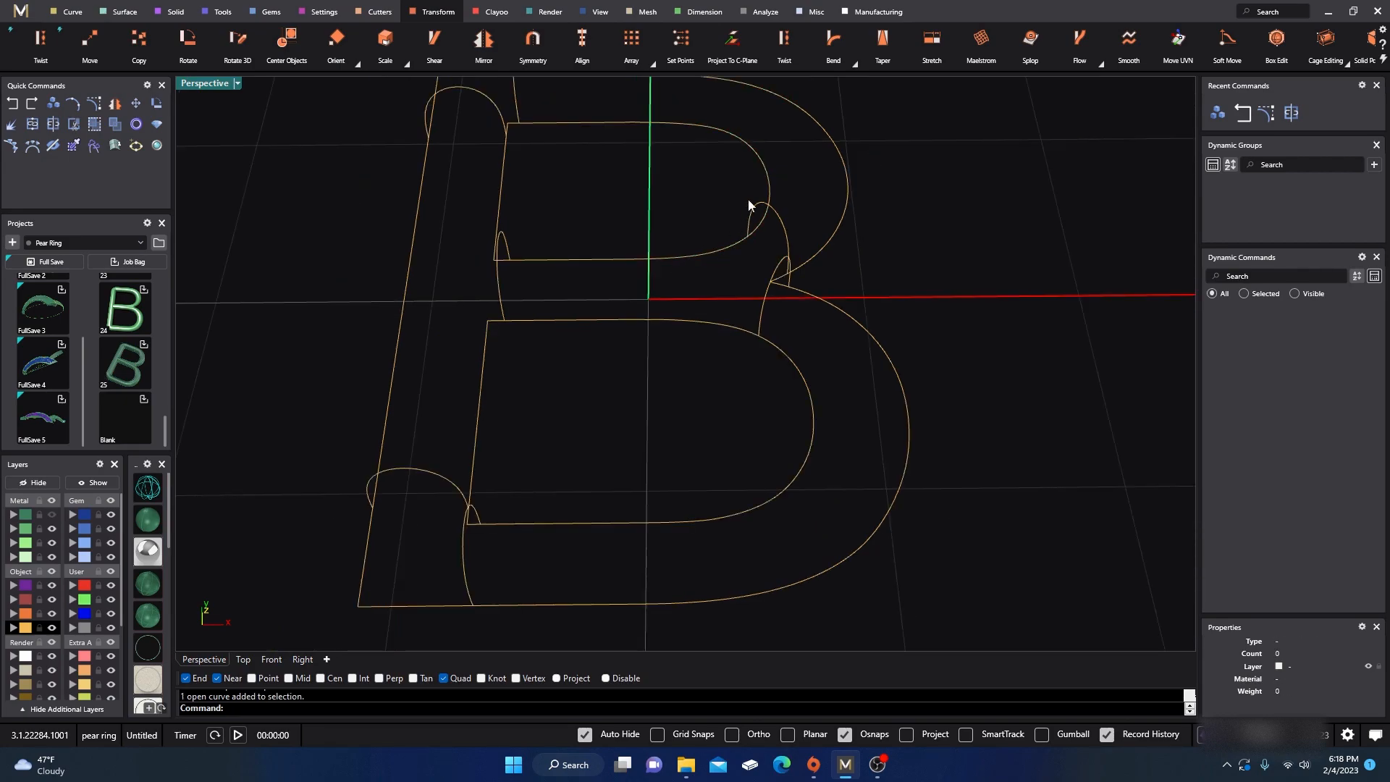
scroll(661, 213, "down", 3)
right_click_drag(663, 220, 689, 227)
scroll(536, 154, "up", 5)
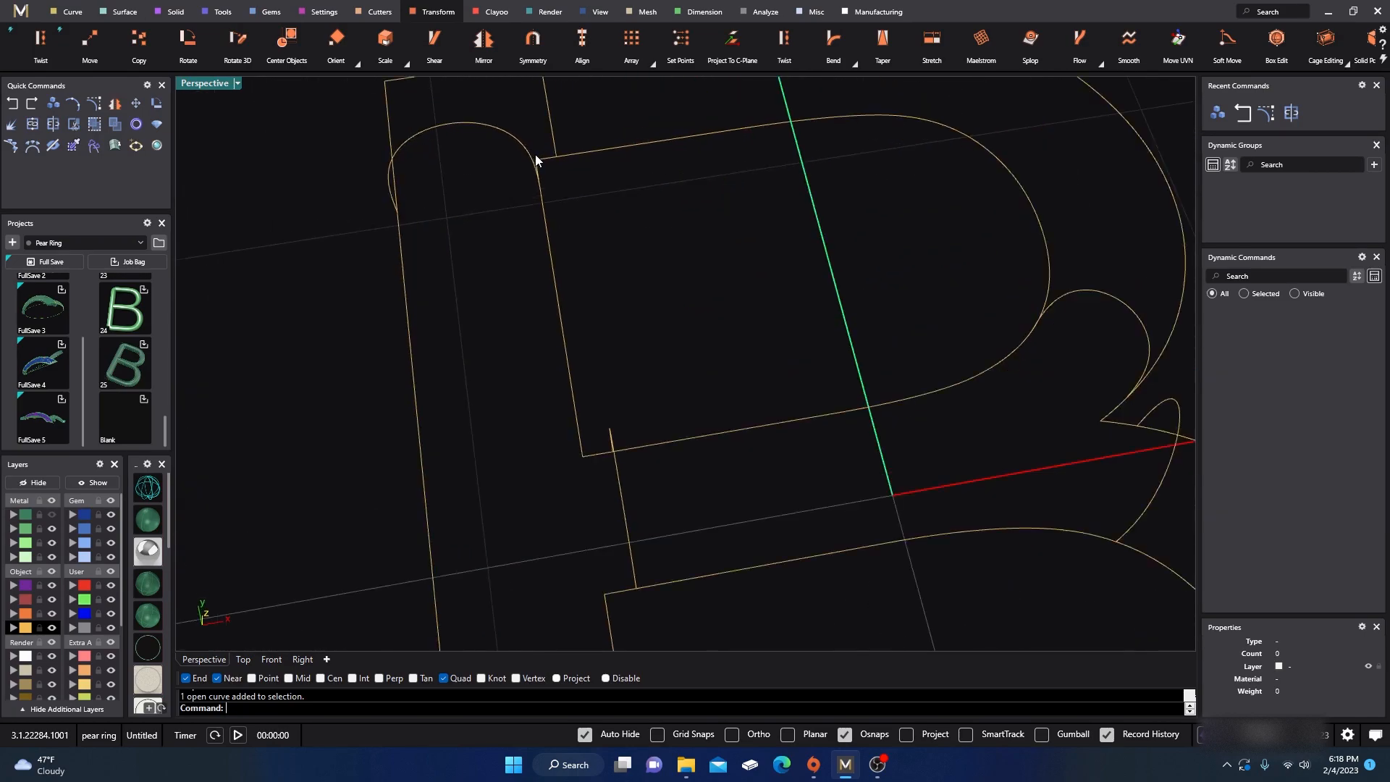
right_click_drag(617, 309, 560, 260)
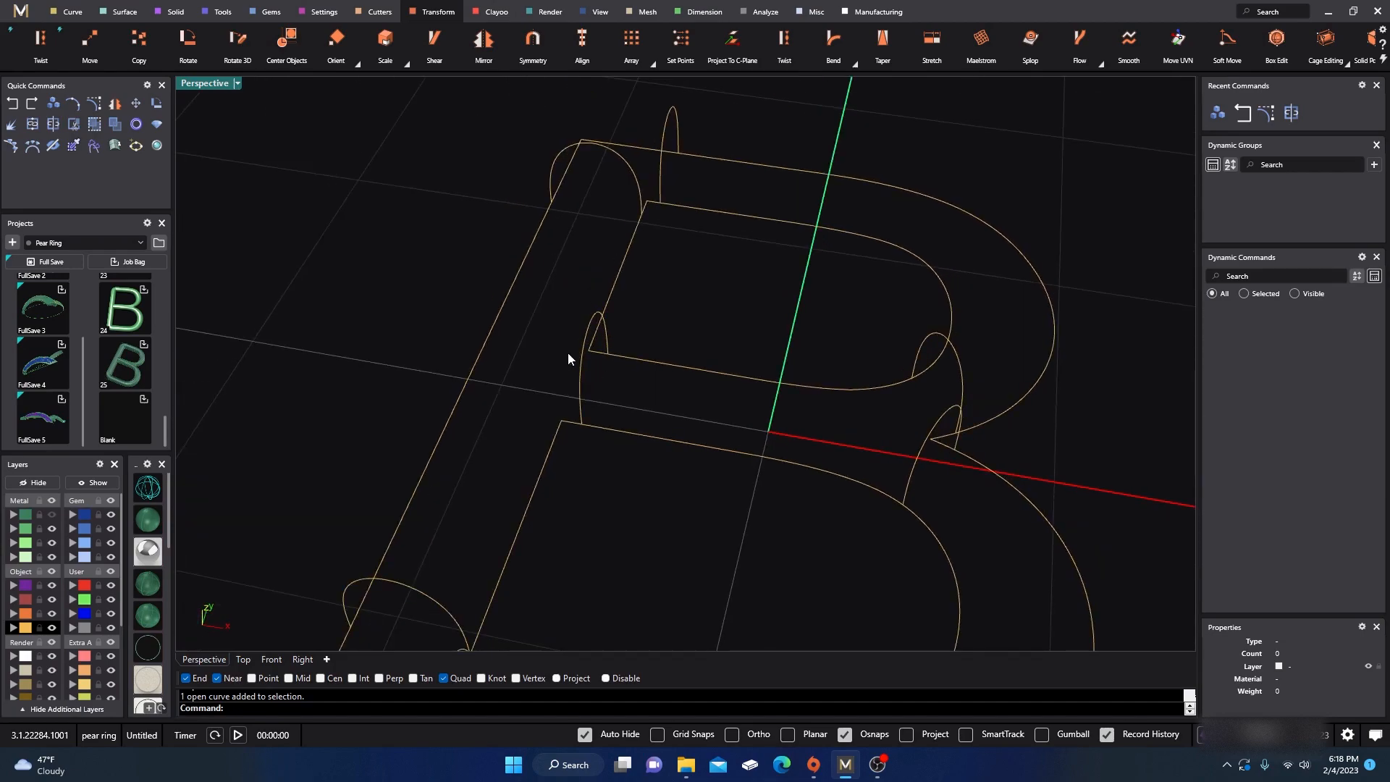
scroll(567, 354, "down", 2)
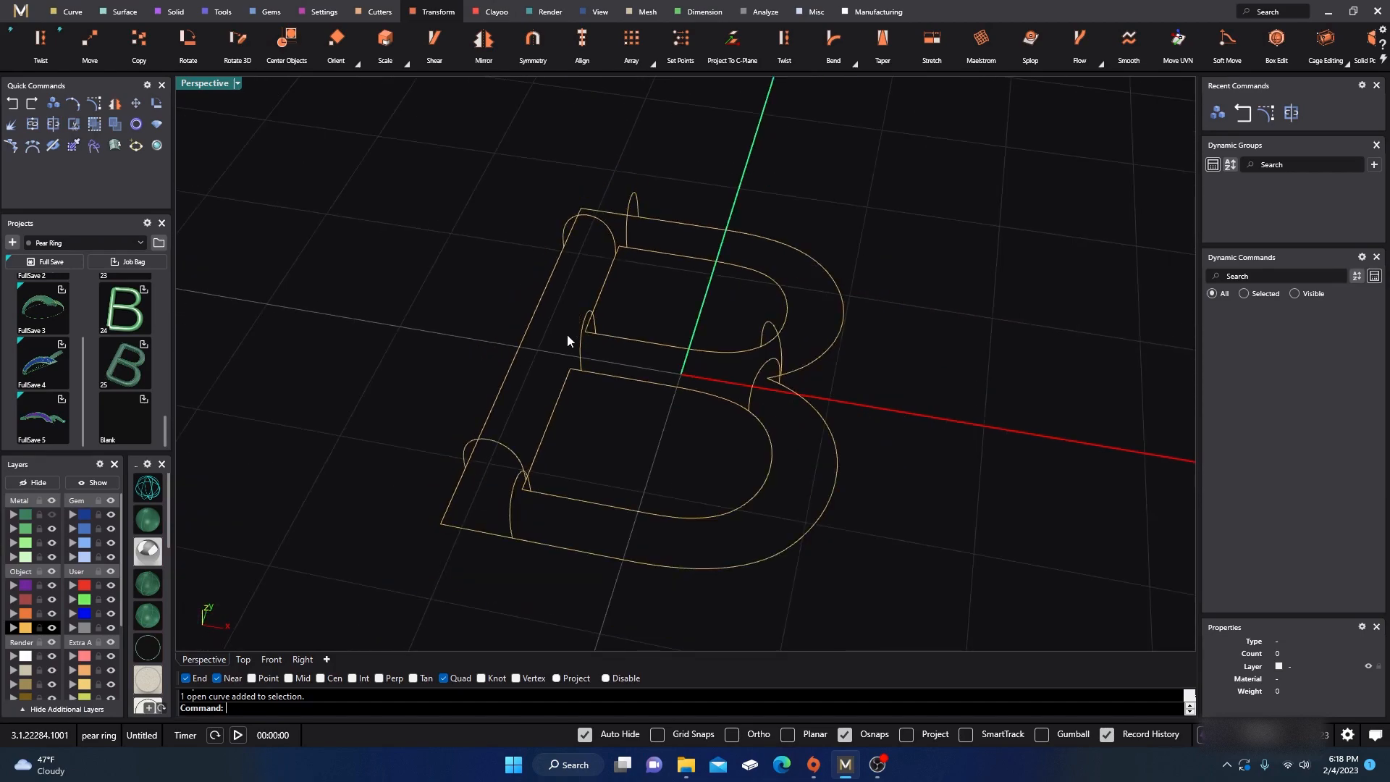
double_click(207, 85)
scroll(355, 140, "down", 3)
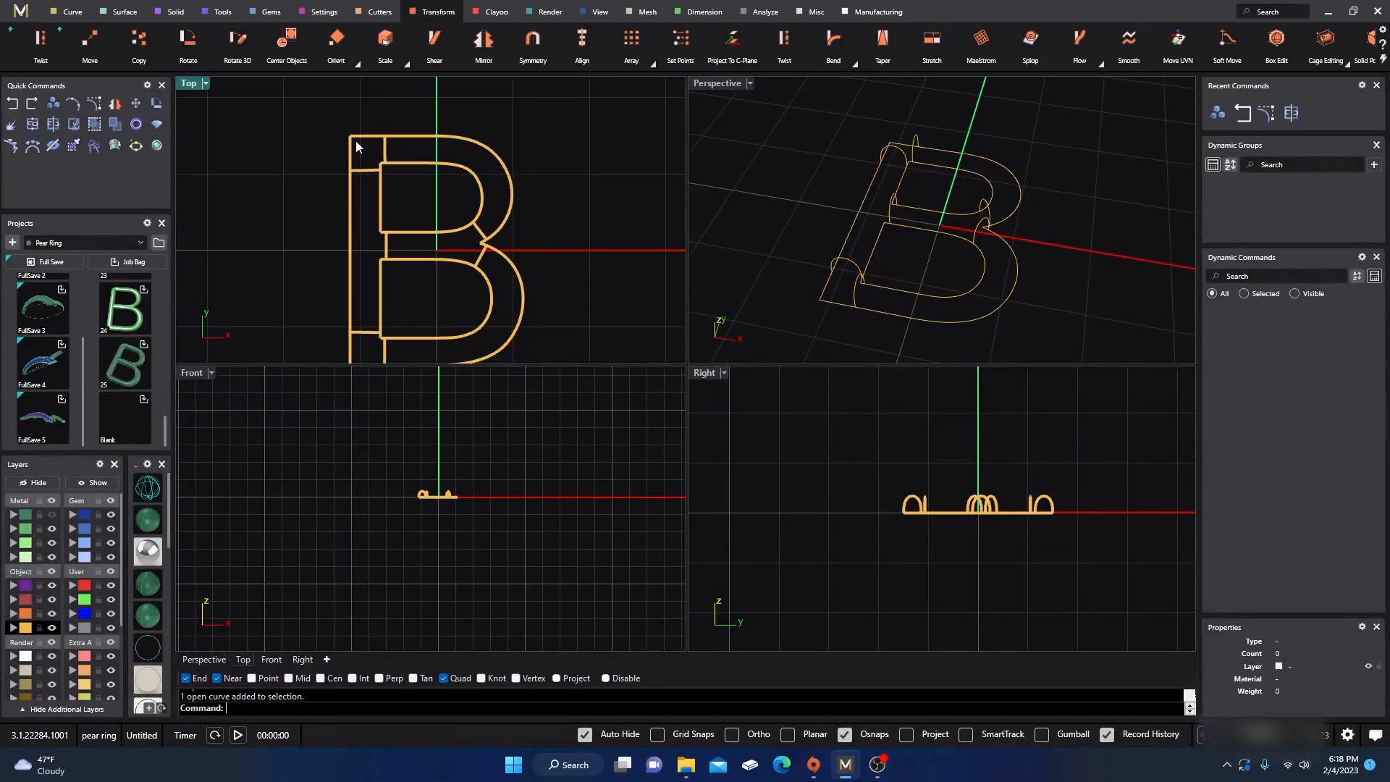
left_click(72, 12)
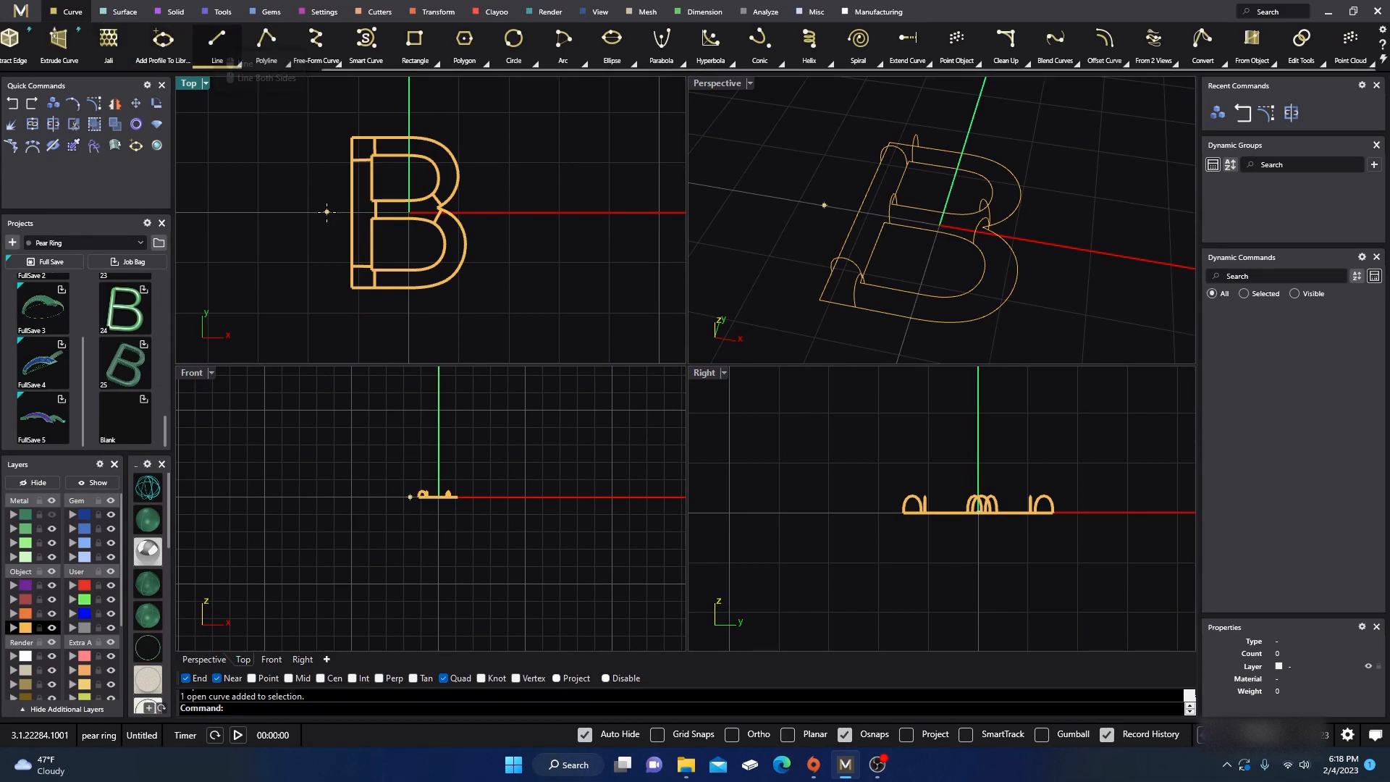
left_click(86, 585)
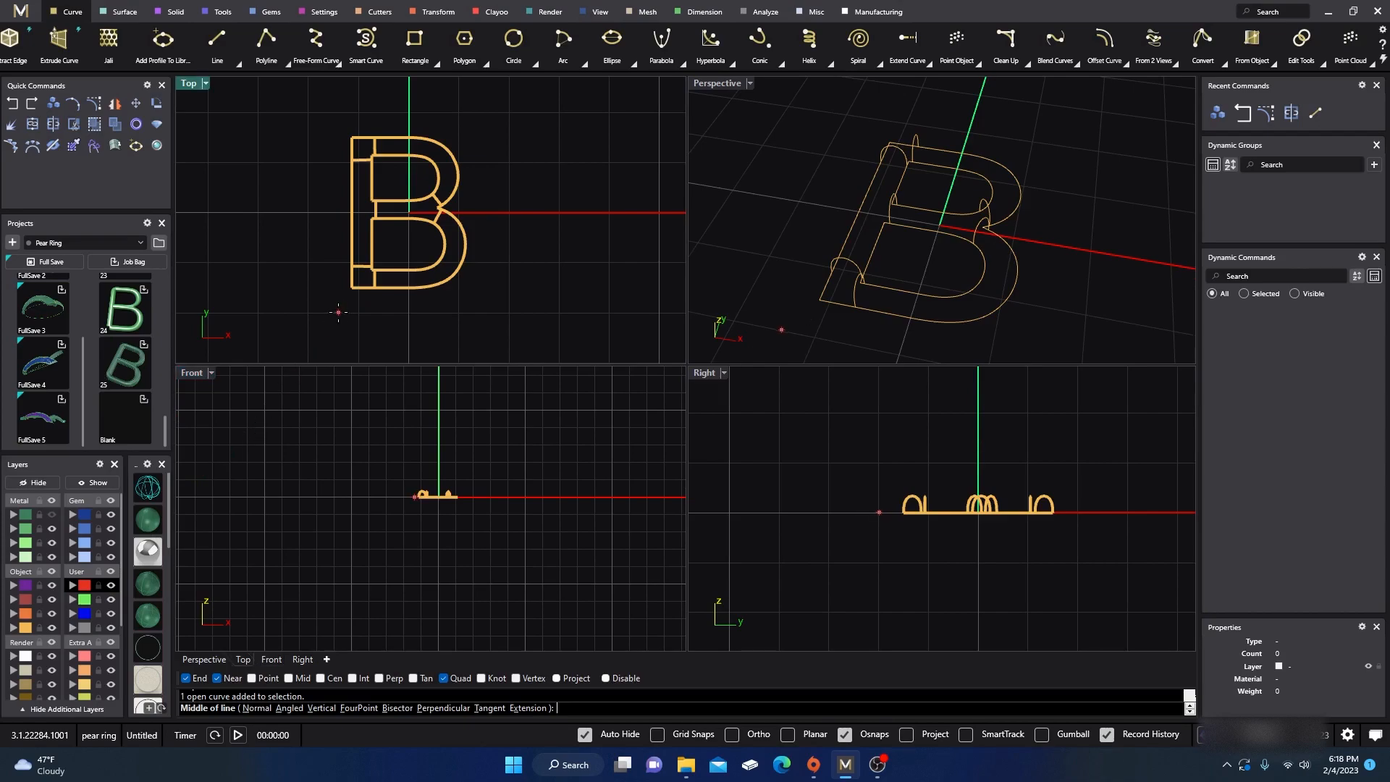
left_click(367, 216)
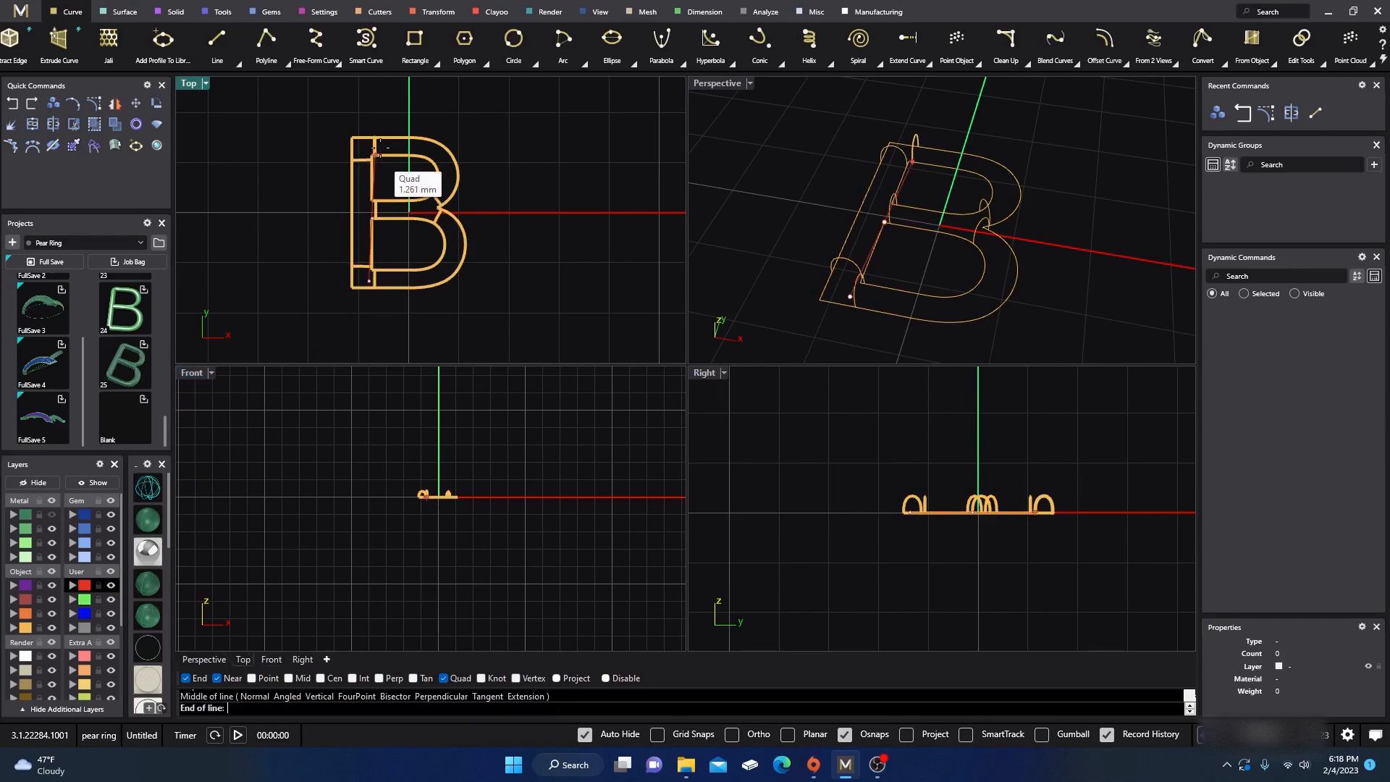
left_click(372, 113)
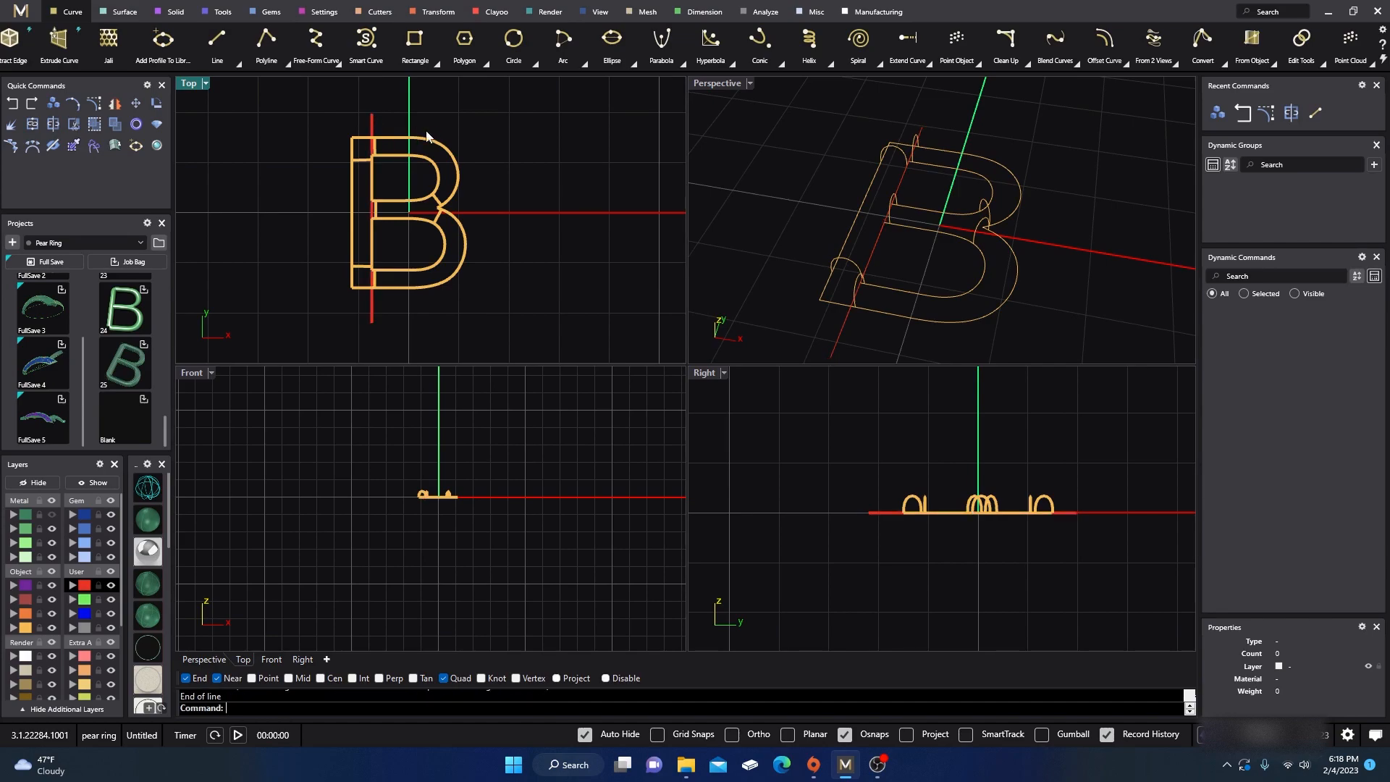
scroll(373, 174, "up", 5)
left_click(376, 112)
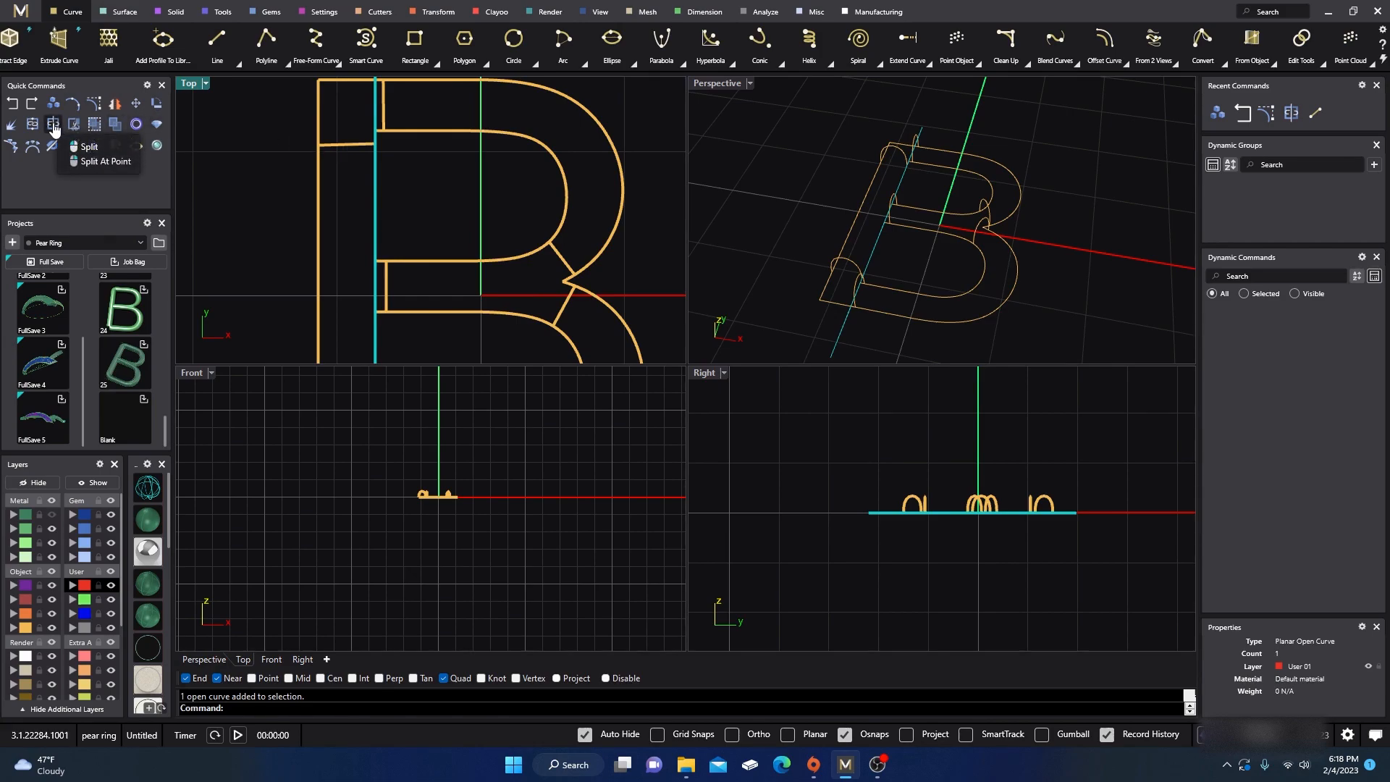
left_click(348, 147)
scroll(349, 169, "down", 3)
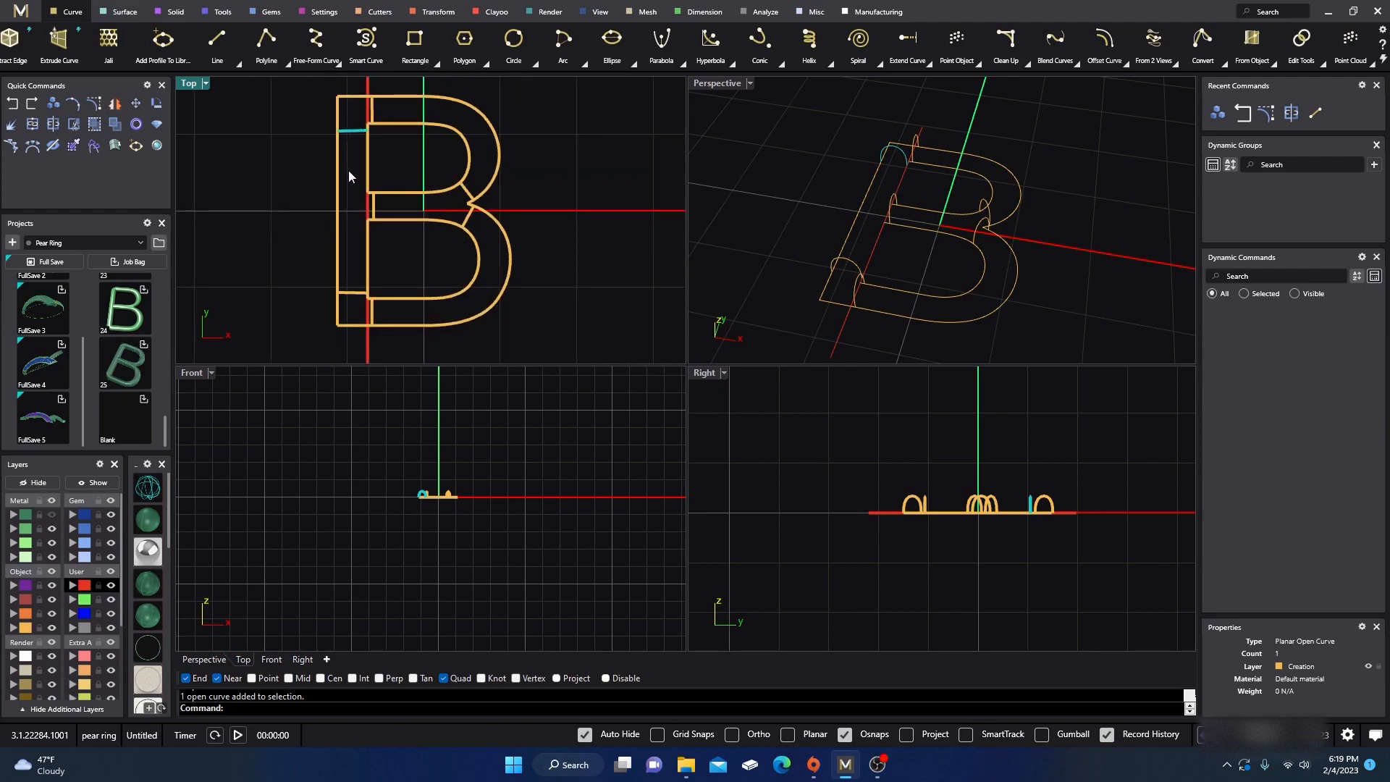
left_click(356, 292)
right_click(380, 258)
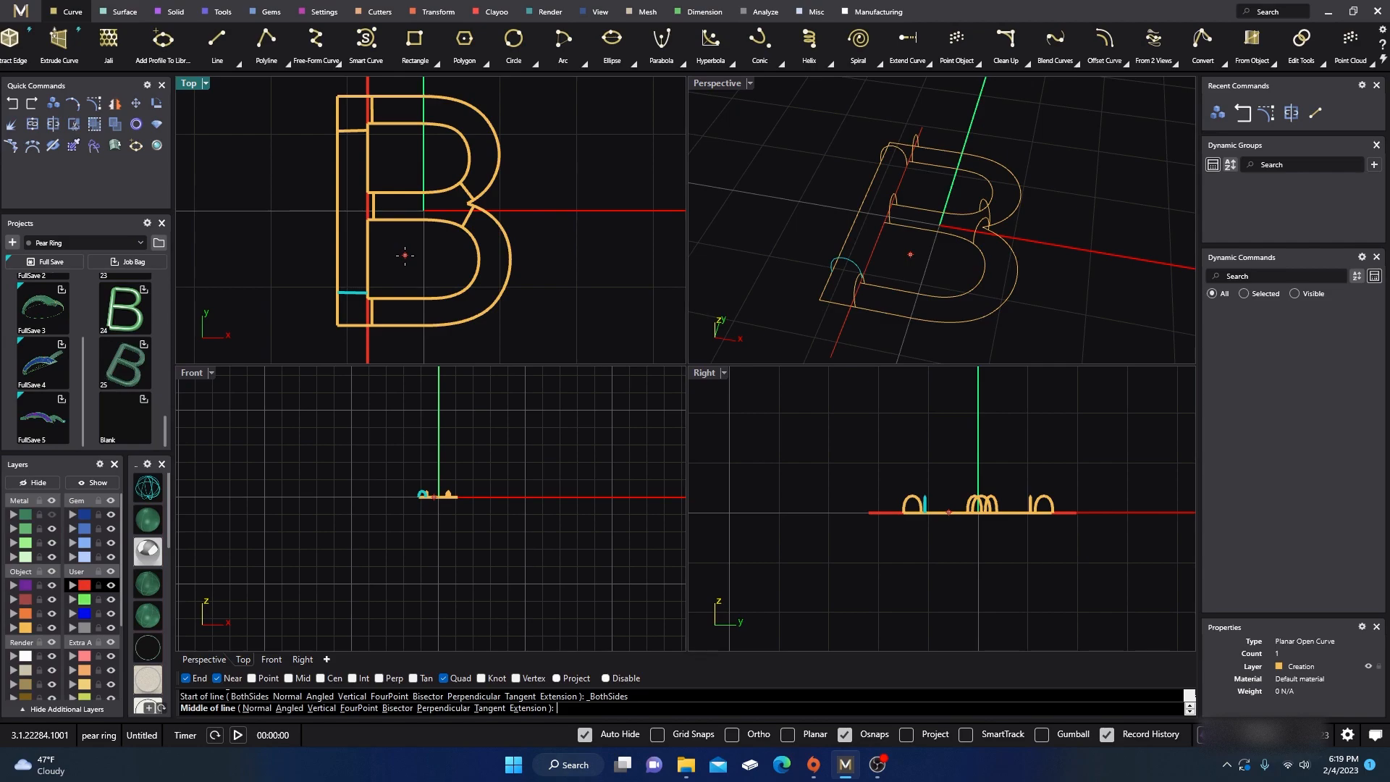
key("Escape")
left_click(369, 345)
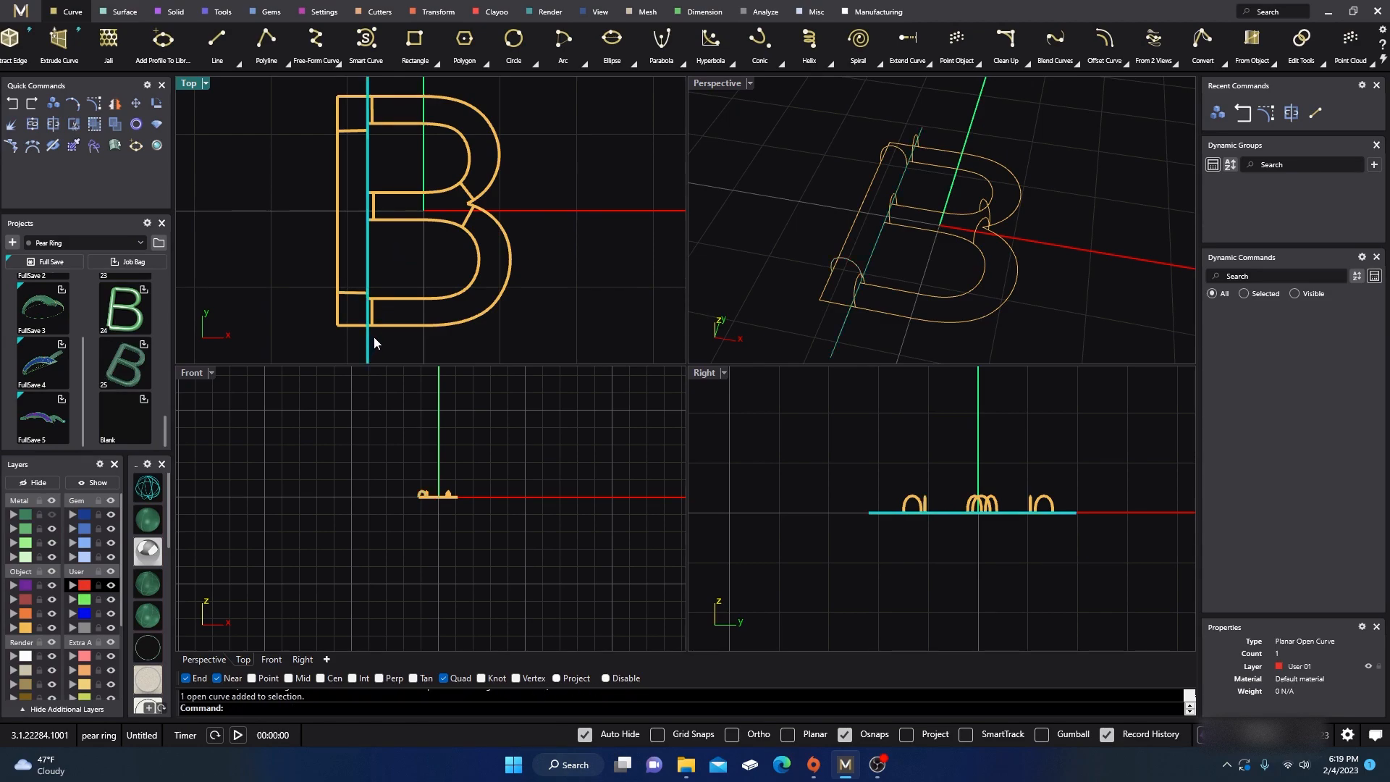
key("Delete")
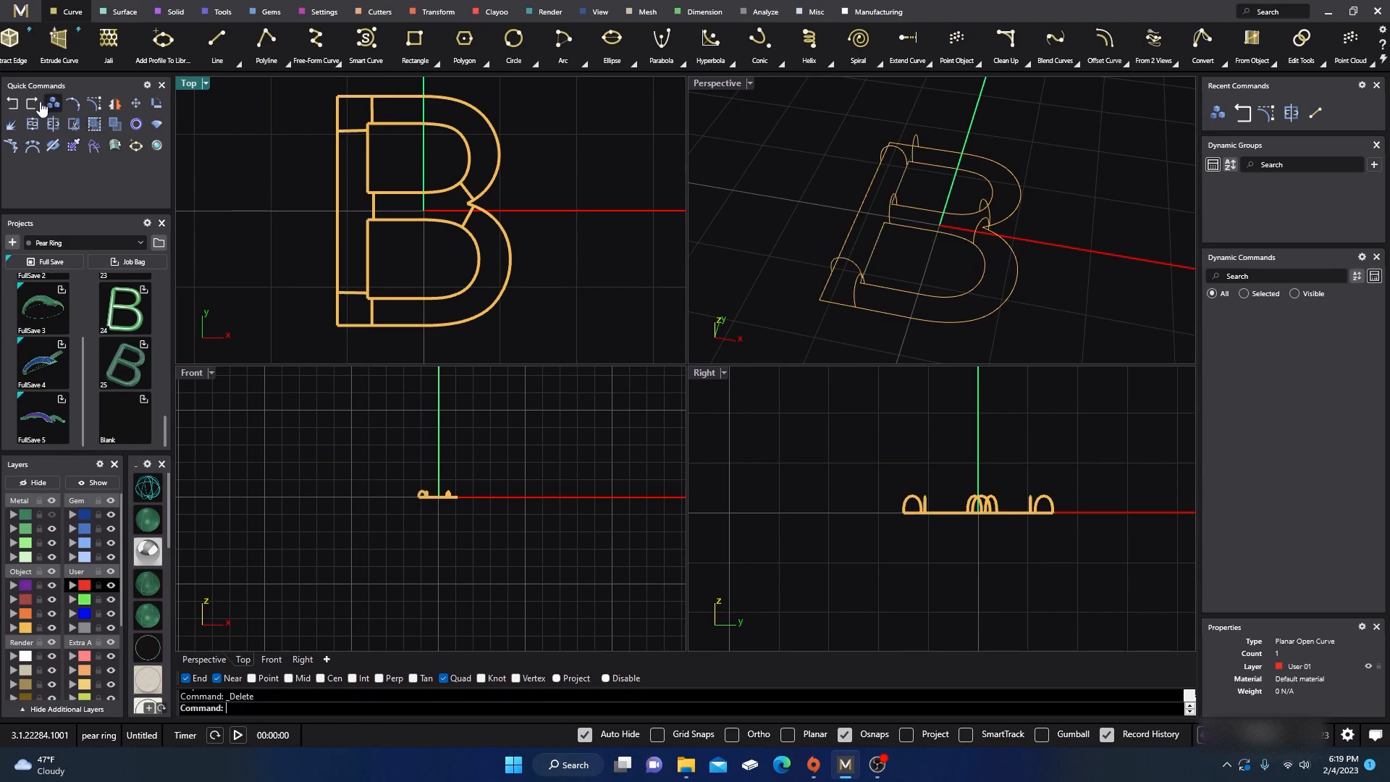
left_click(16, 106)
left_click(271, 144)
- Split the red vertical line using the upper and lower stem arches as cutting objects
scroll(360, 134, "up", 2)
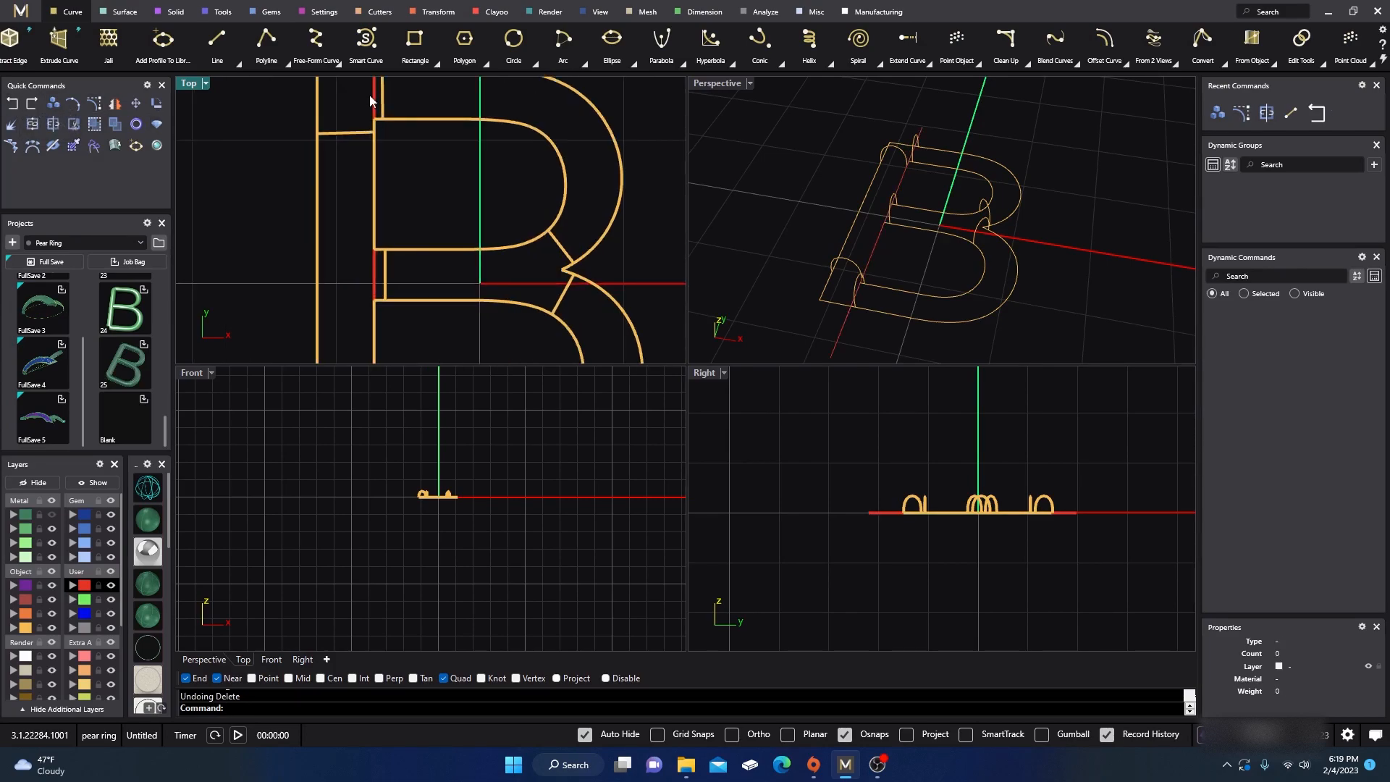
left_click(375, 104)
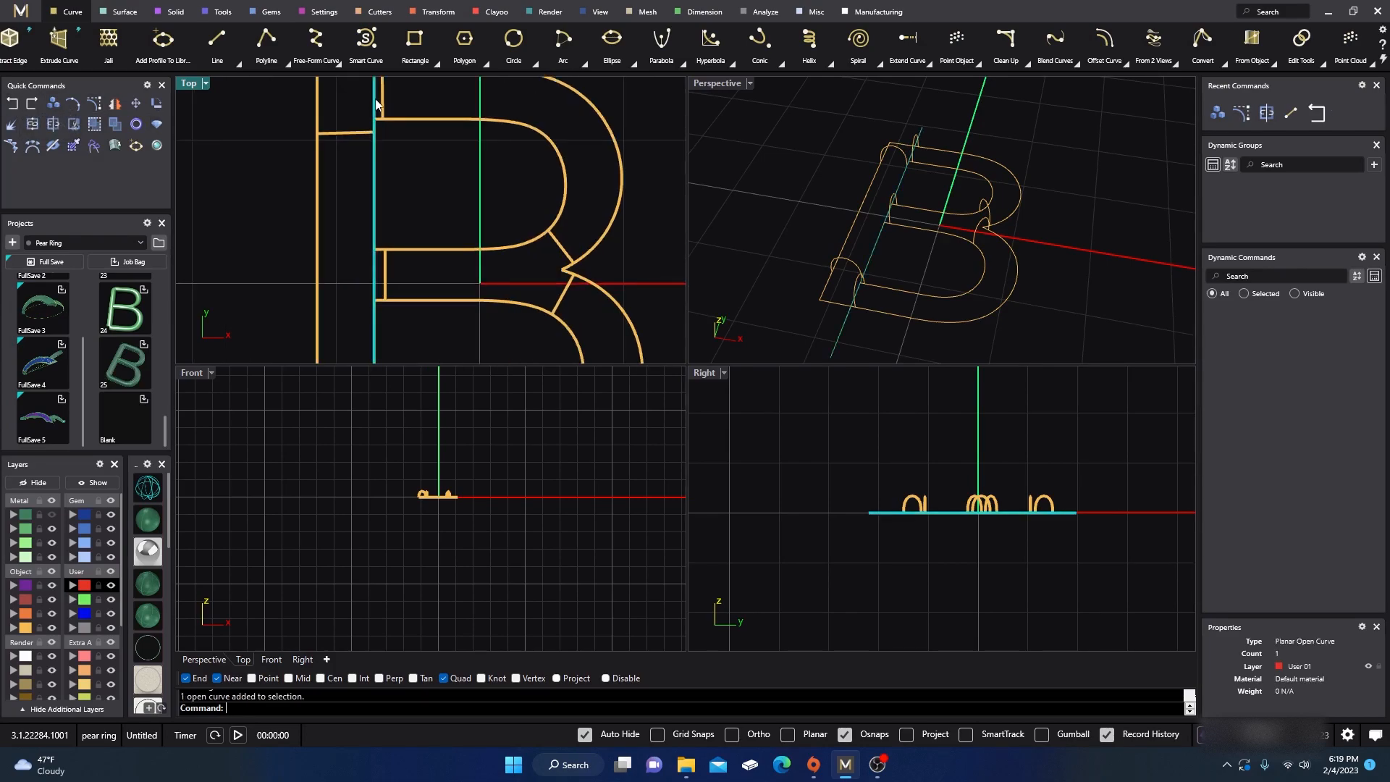
left_click(54, 125)
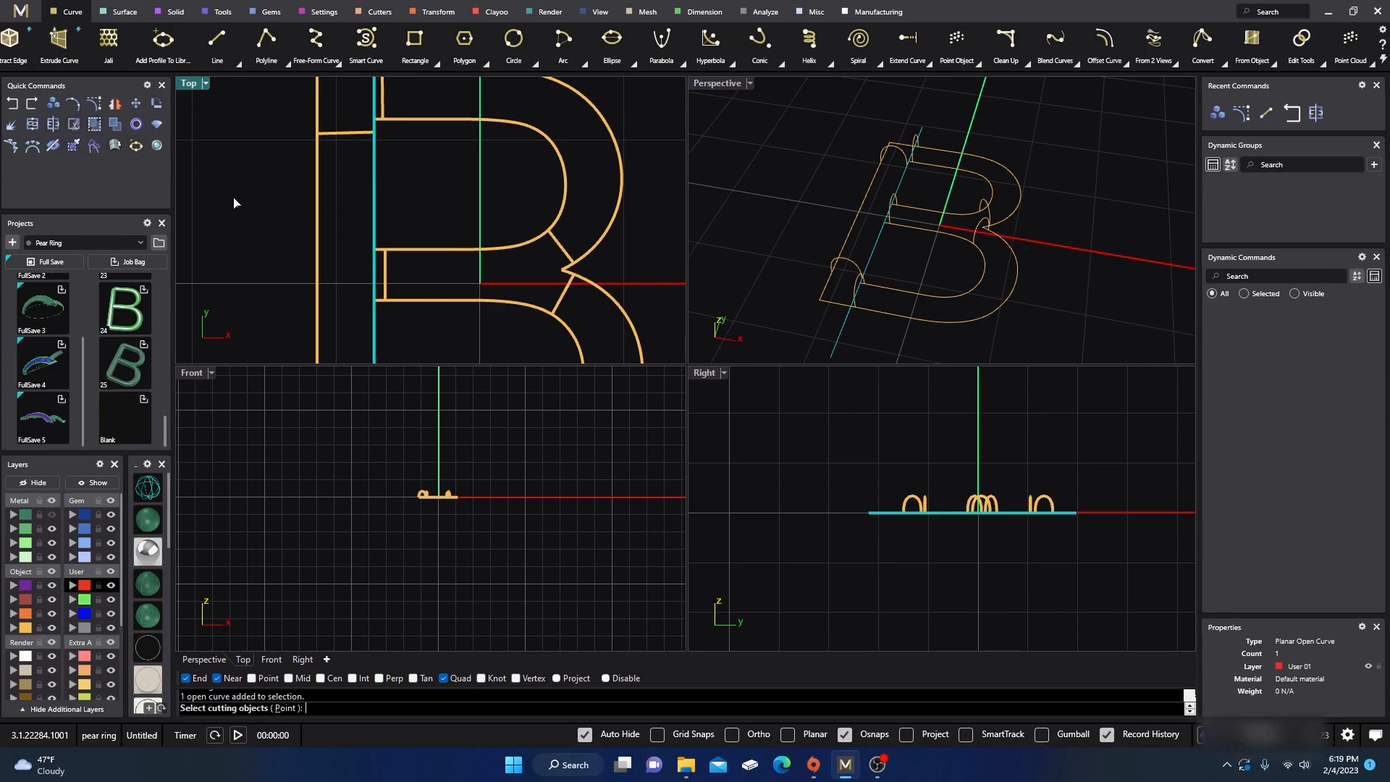
left_click(349, 133)
scroll(349, 134, "down", 2)
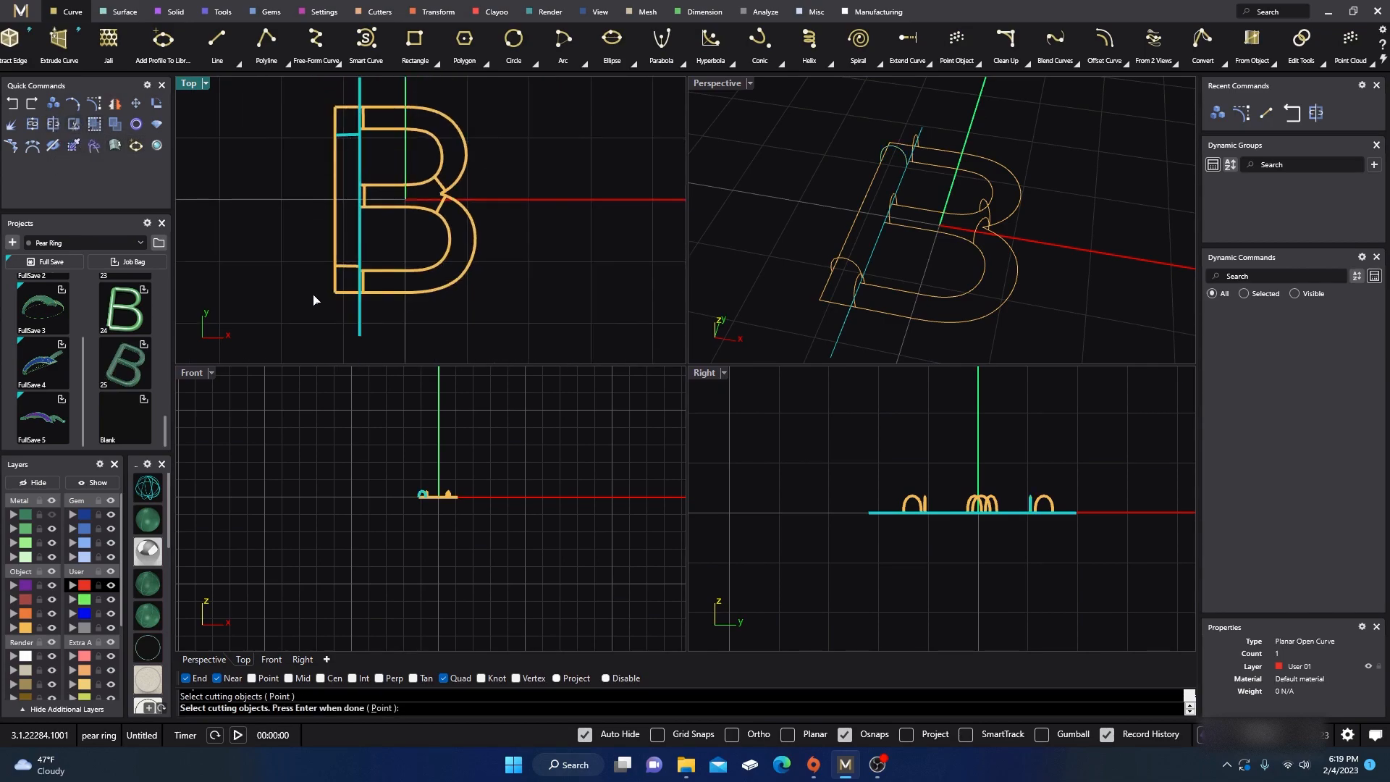
left_click(346, 269)
key("Return")
- Delete the two red line ends beyond the stem arches, keeping only the section between them
left_click(361, 332)
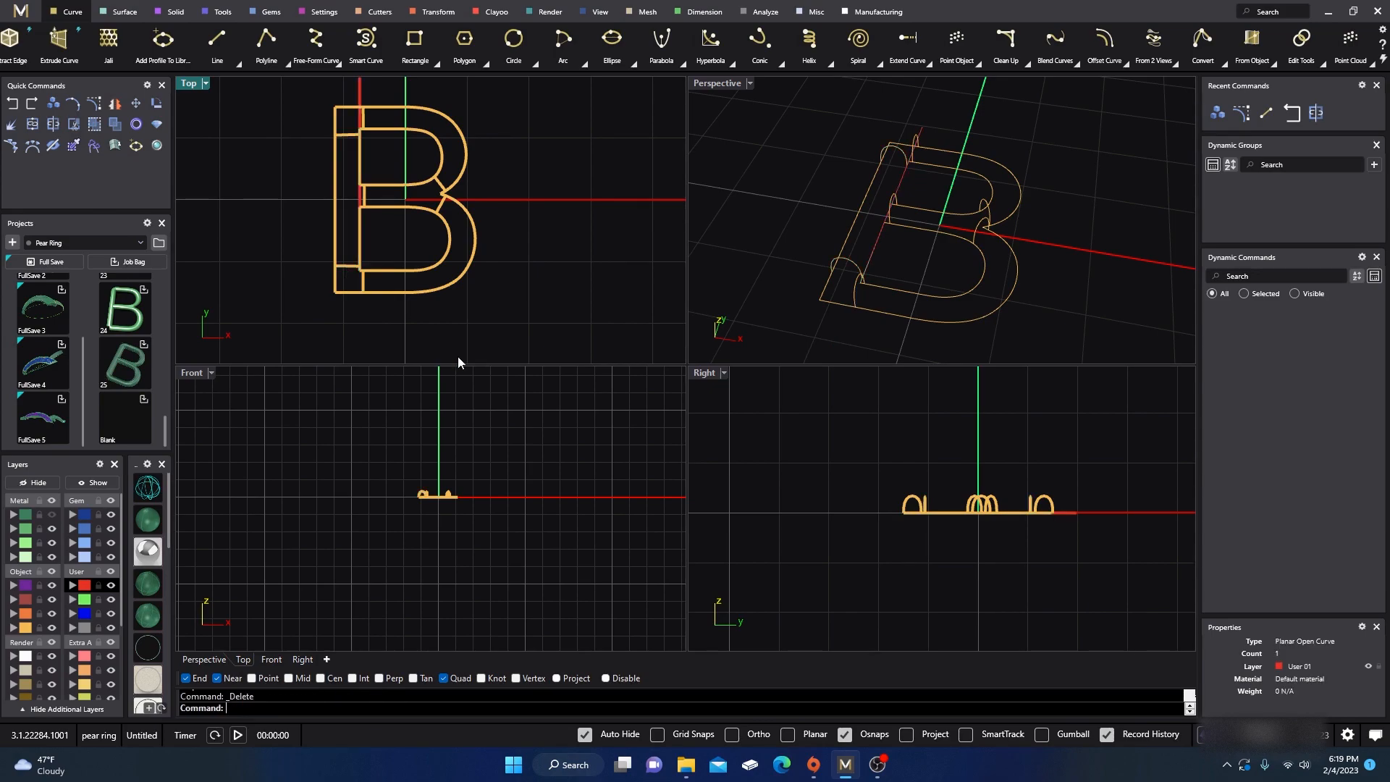
scroll(461, 362, "down", 1)
key("Delete")
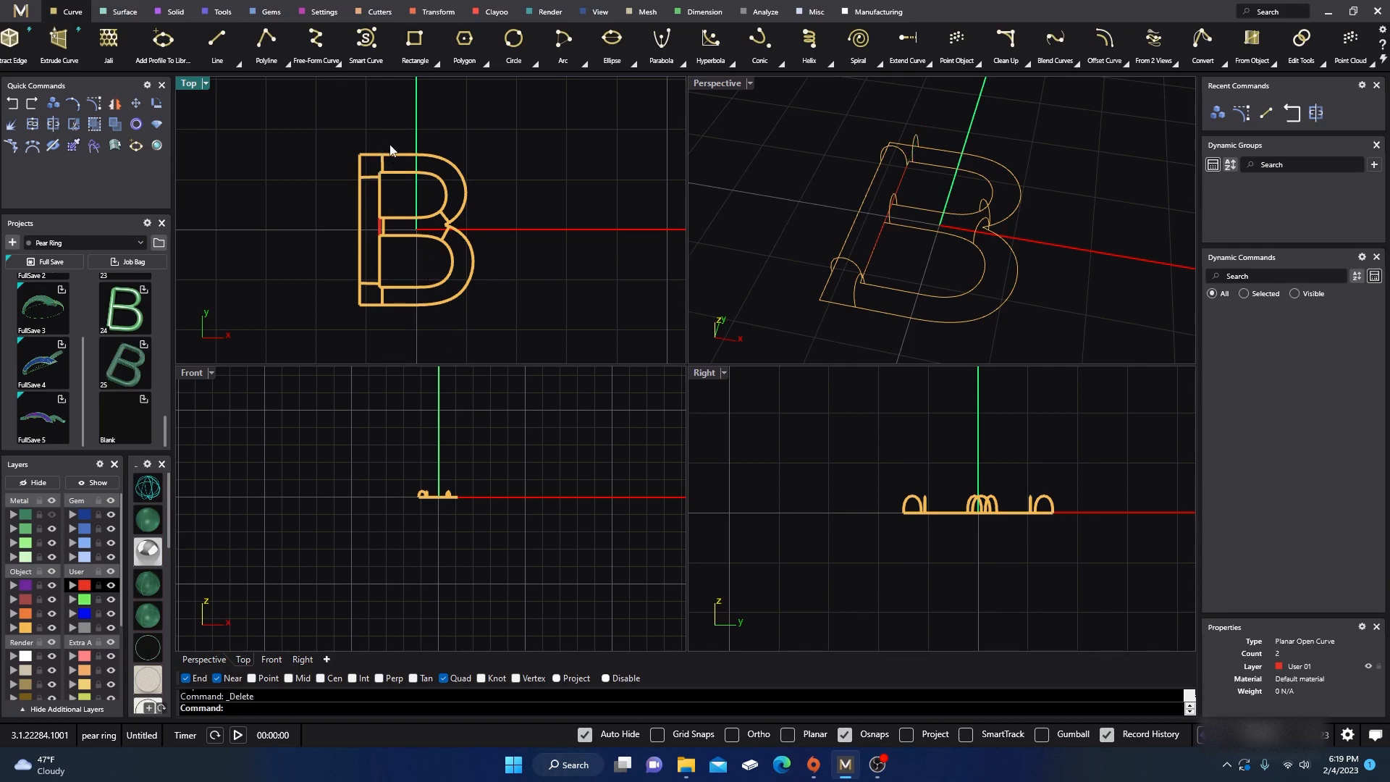
- Maximize the Perspective view and check the trimmed red line between the two stem arches
left_click(716, 85)
double_click(710, 85)
right_click_drag(558, 255, 572, 419)
scroll(576, 405, "up", 3)
left_click(579, 381)
scroll(532, 360, "up", 3)
key("Escape")
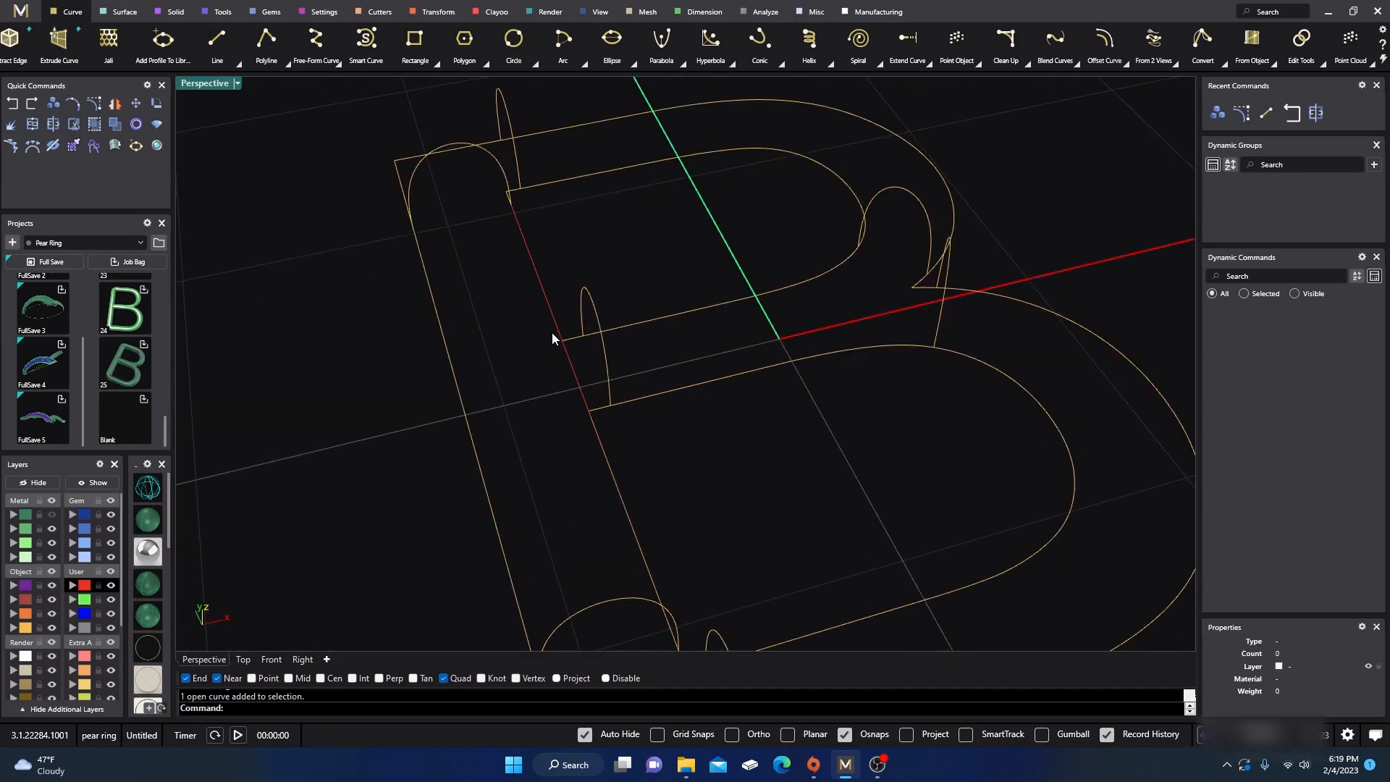
- Briefly show the first Metal layer to compare the curves with the walls and blend surface, and hide it again
scroll(495, 337, "down", 5)
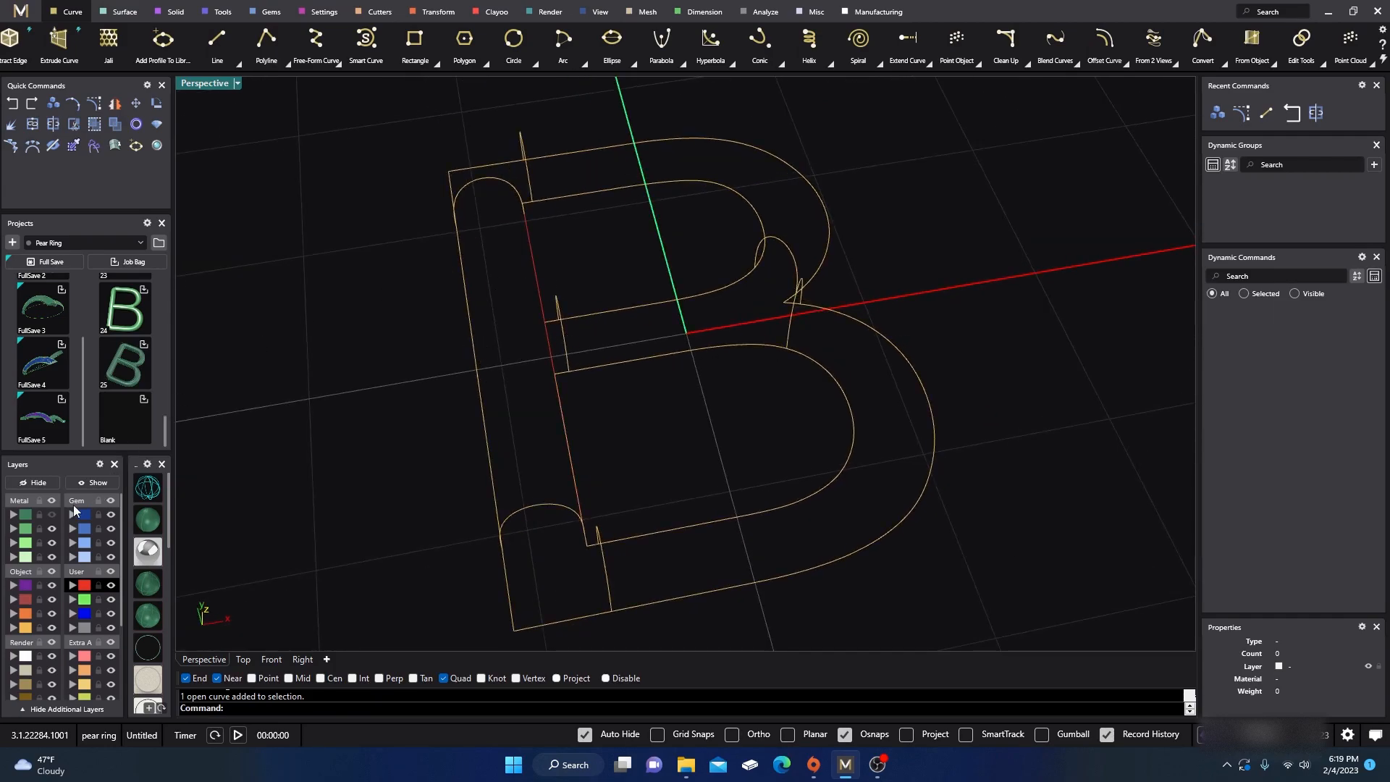
left_click(51, 514)
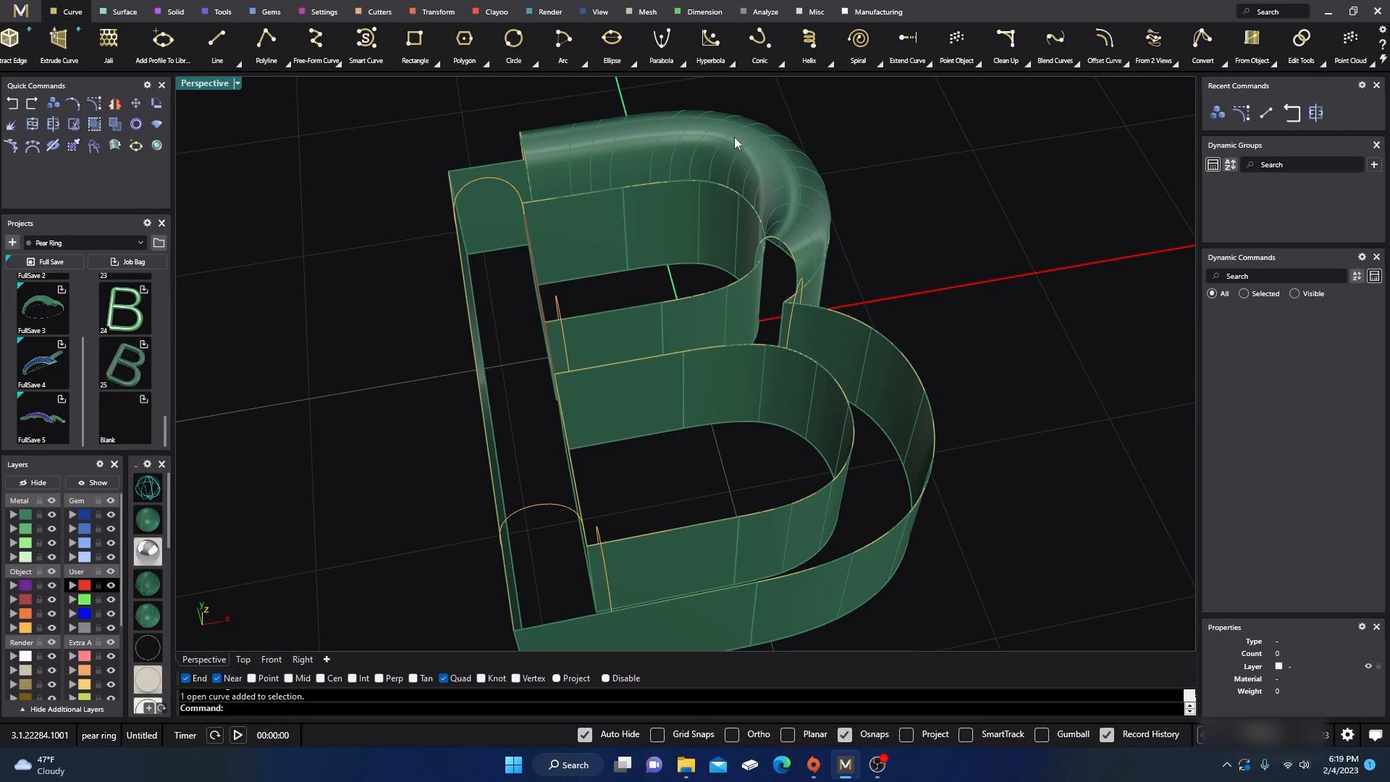
left_click(51, 515)
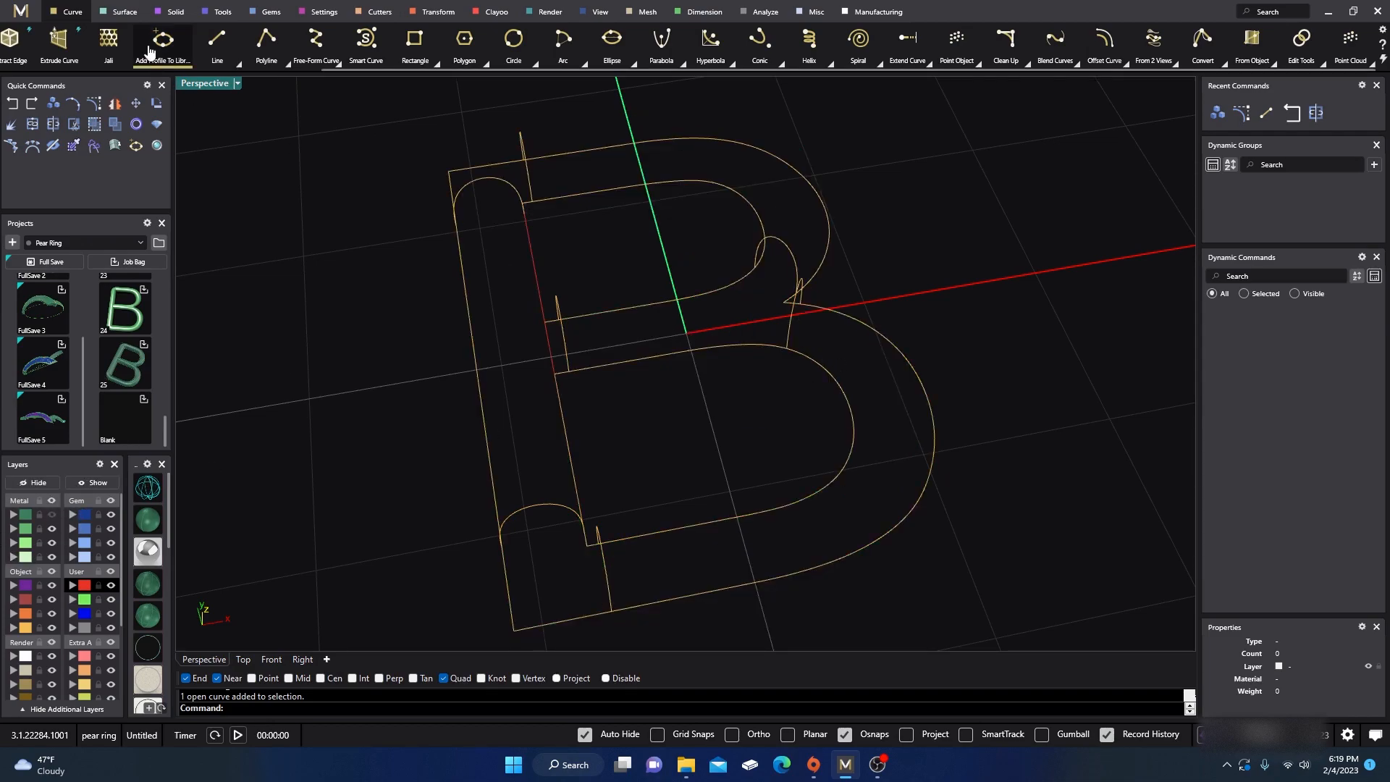
- Sweep a surface along the lower bowl's inner and outer outlines through its two arch profiles, leaving the cross sections unchanged and maintaining height
left_click(124, 11)
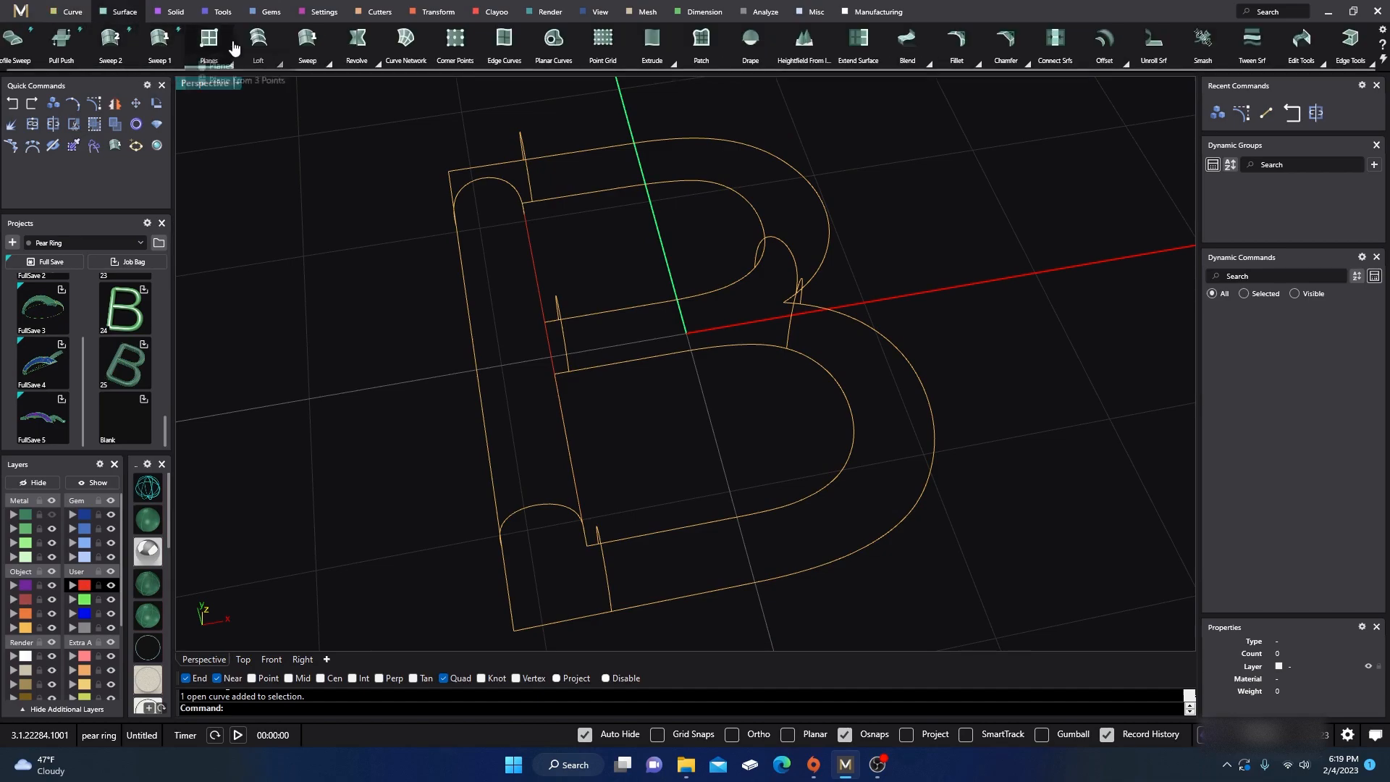
left_click(327, 63)
left_click(310, 86)
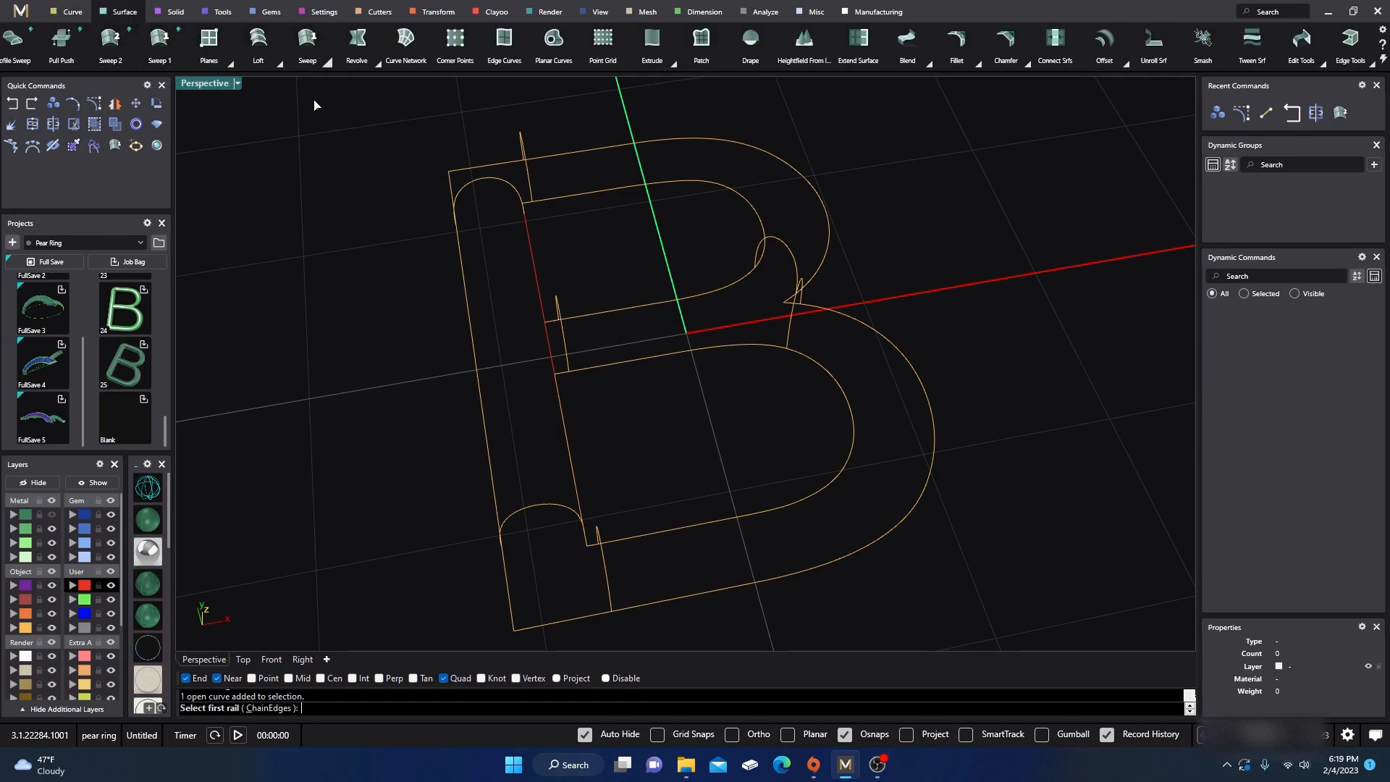
left_click(842, 390)
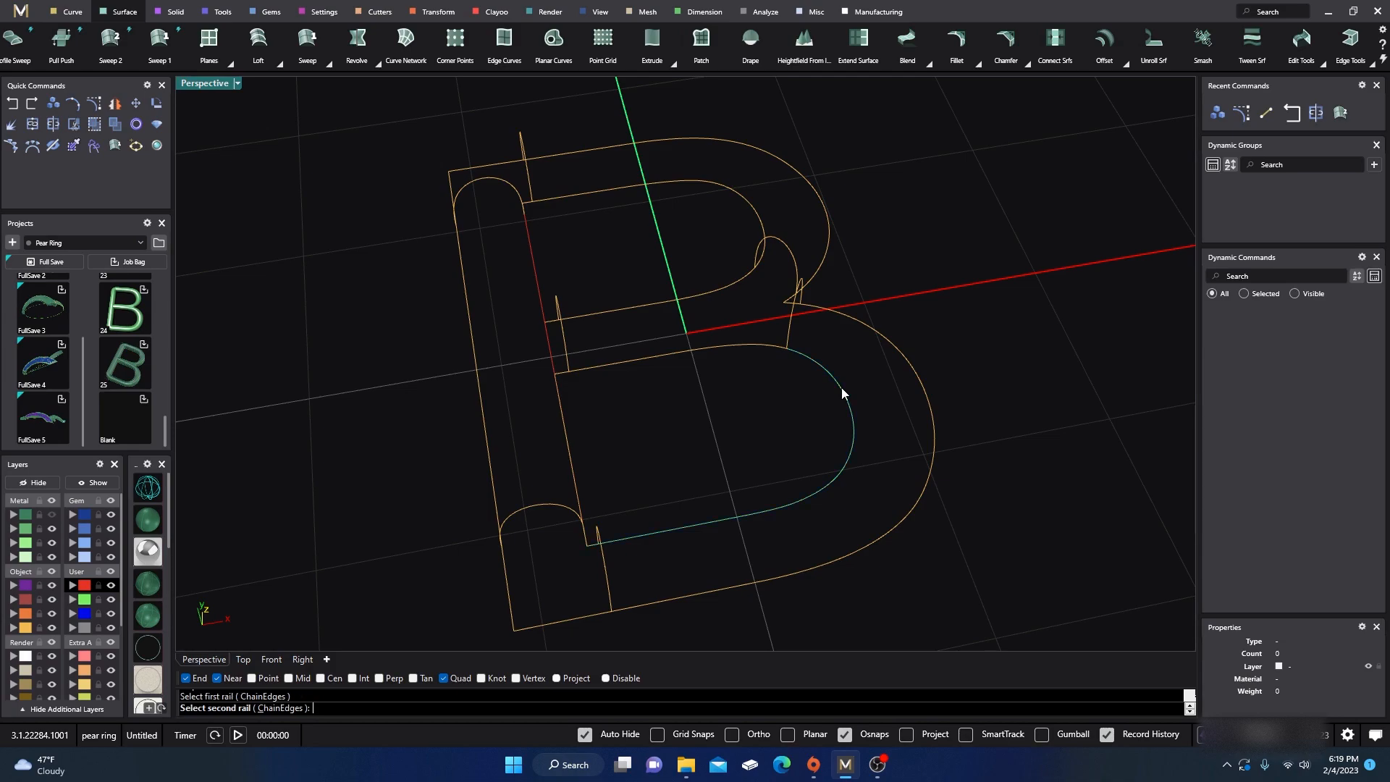
left_click(902, 351)
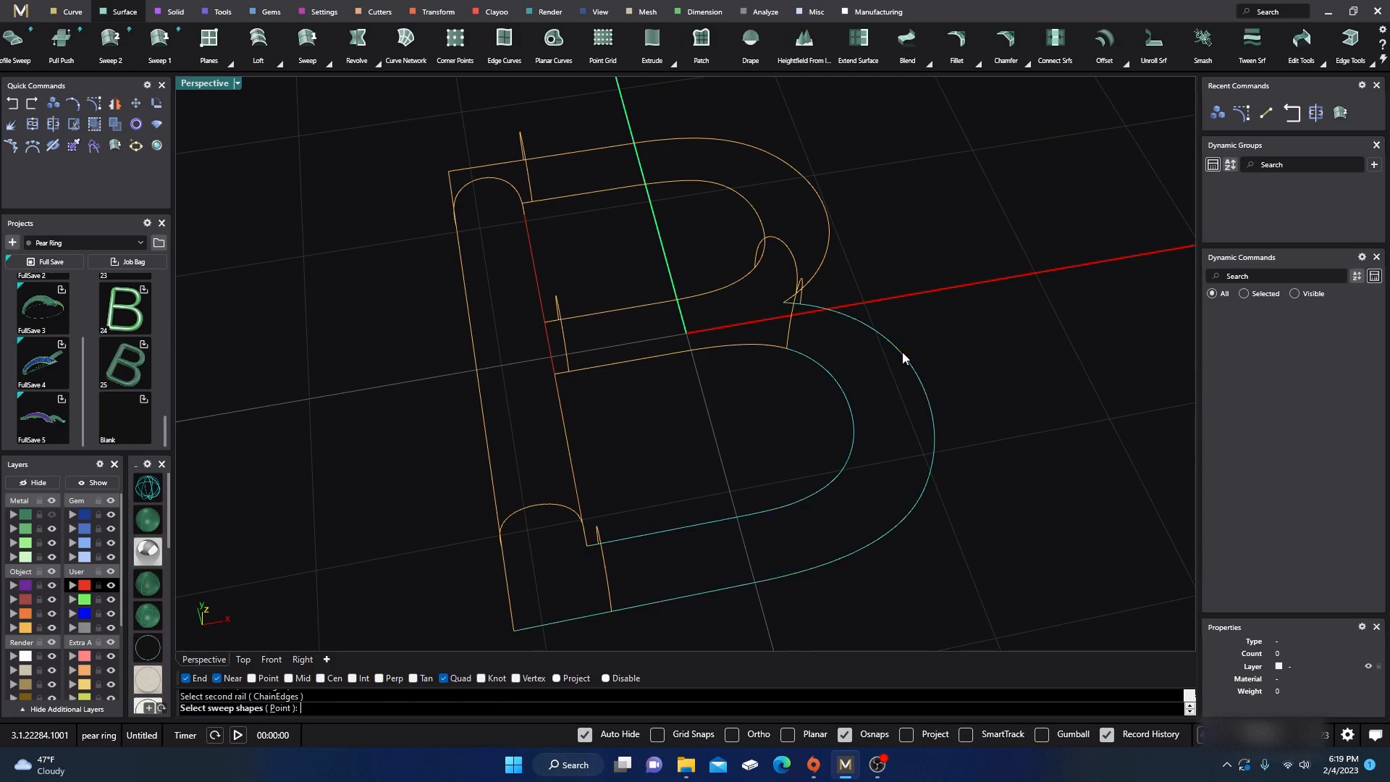
left_click(608, 593)
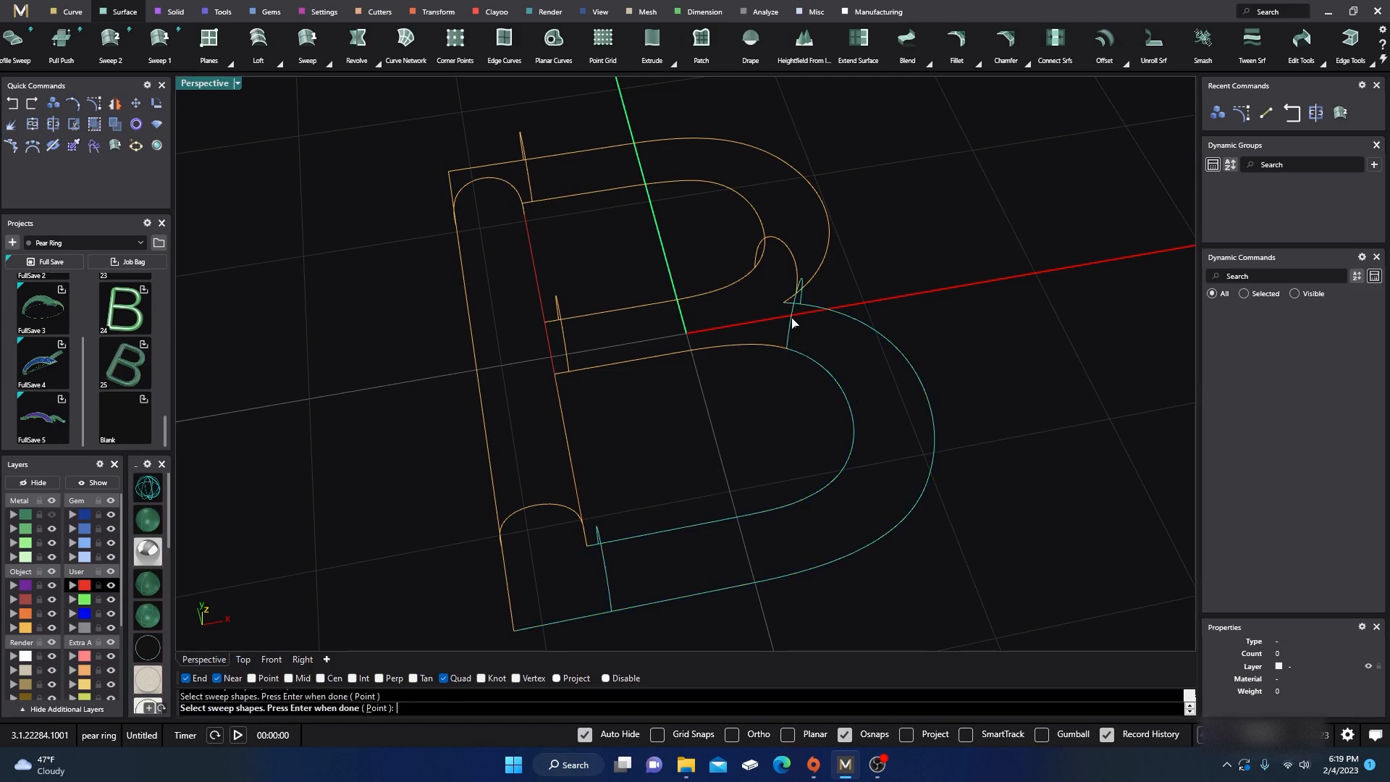
key("Return")
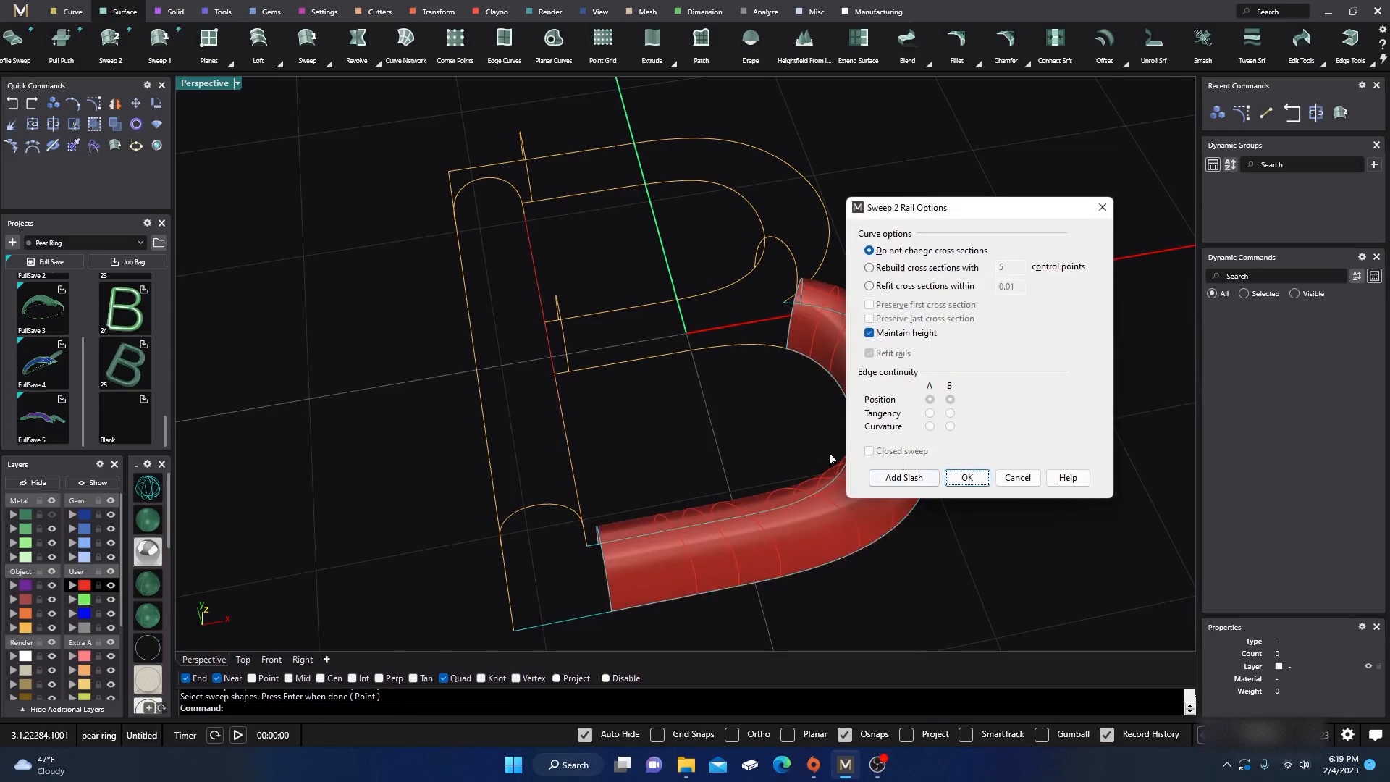
left_click(966, 477)
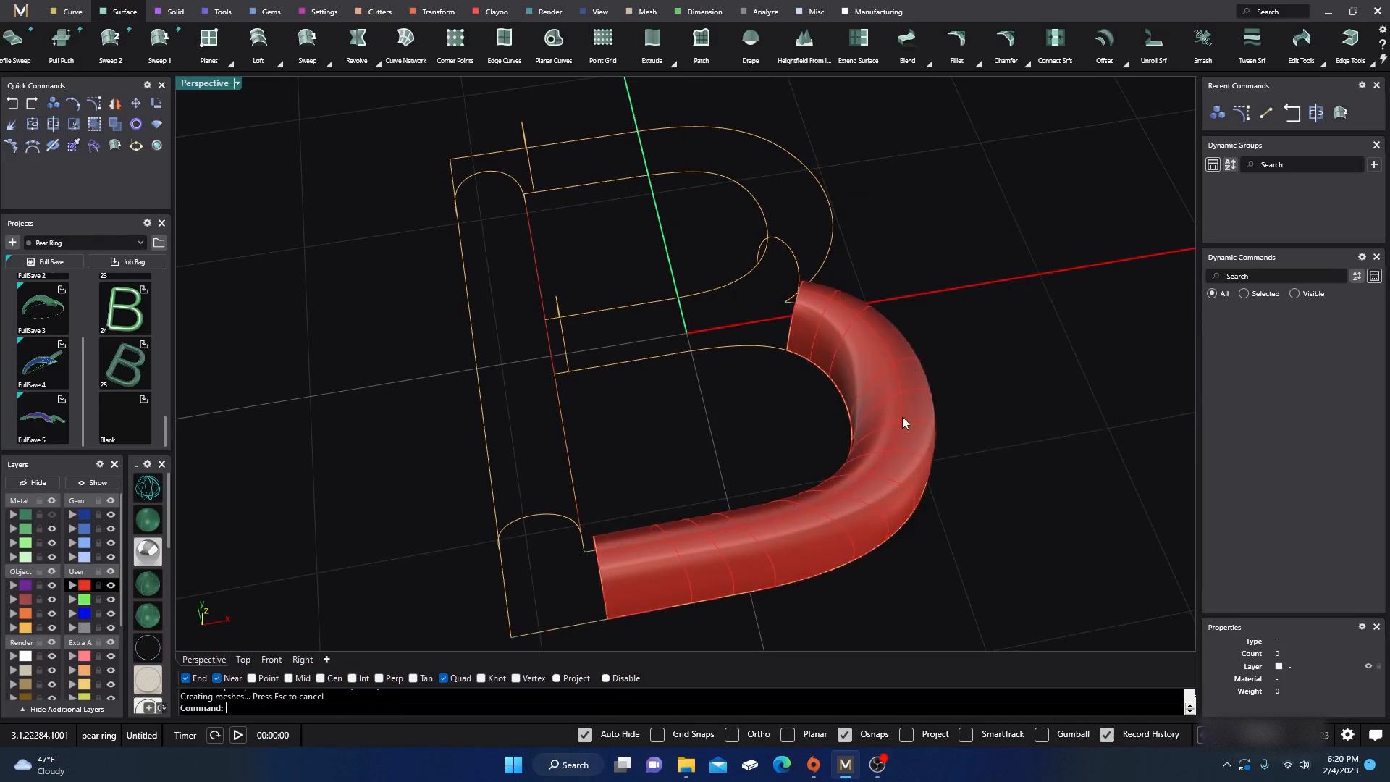
- Move the swept lower bowl surface to the Metal 01 layer
right_click_drag(739, 445, 721, 452)
right_click(721, 451)
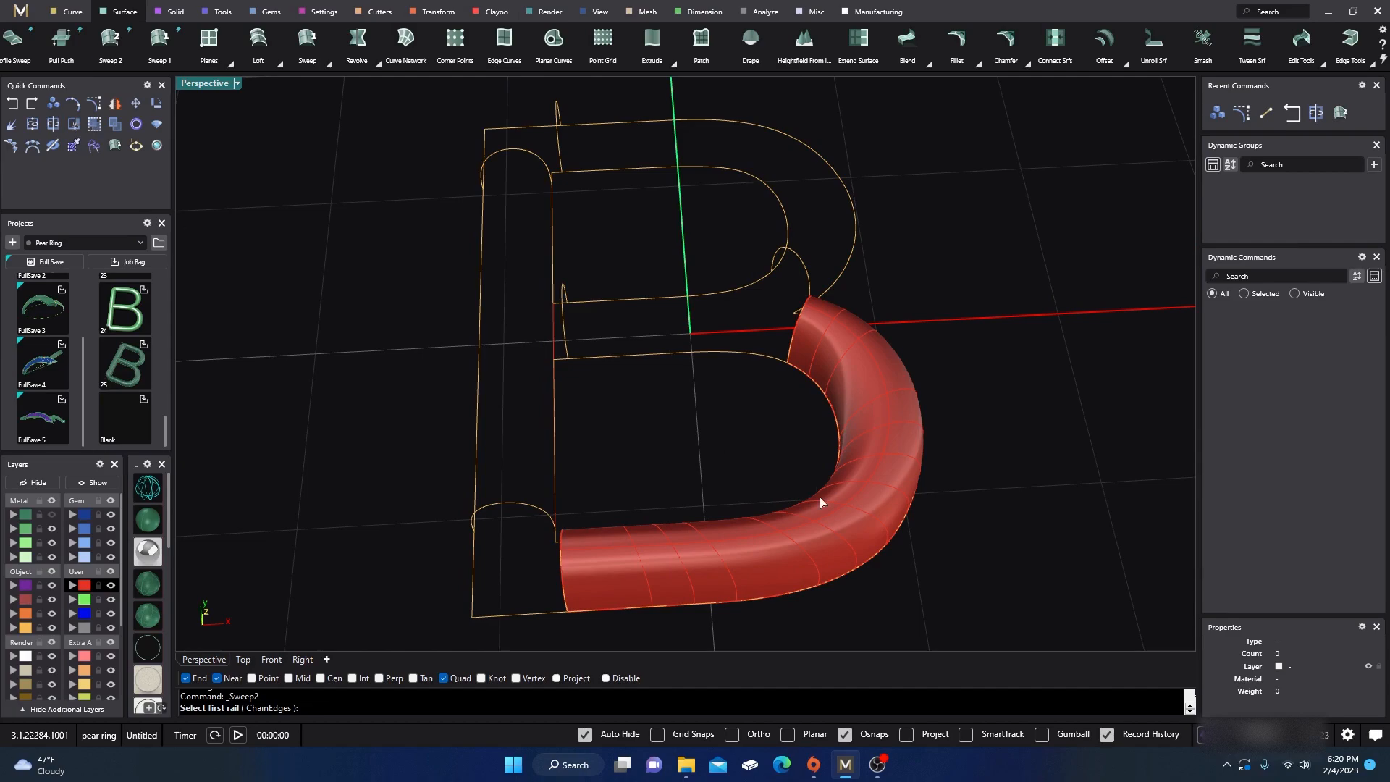
key("Escape")
left_click(813, 532)
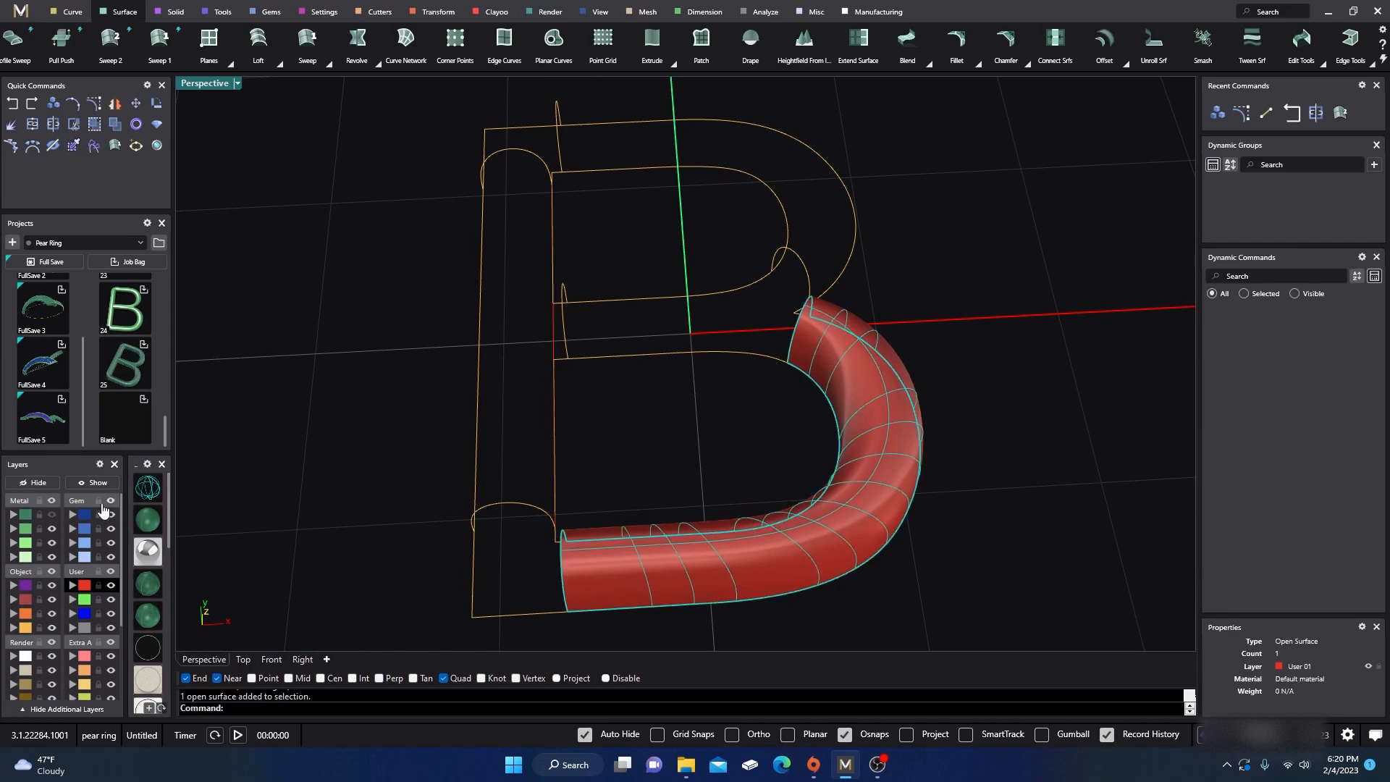
left_click(25, 514)
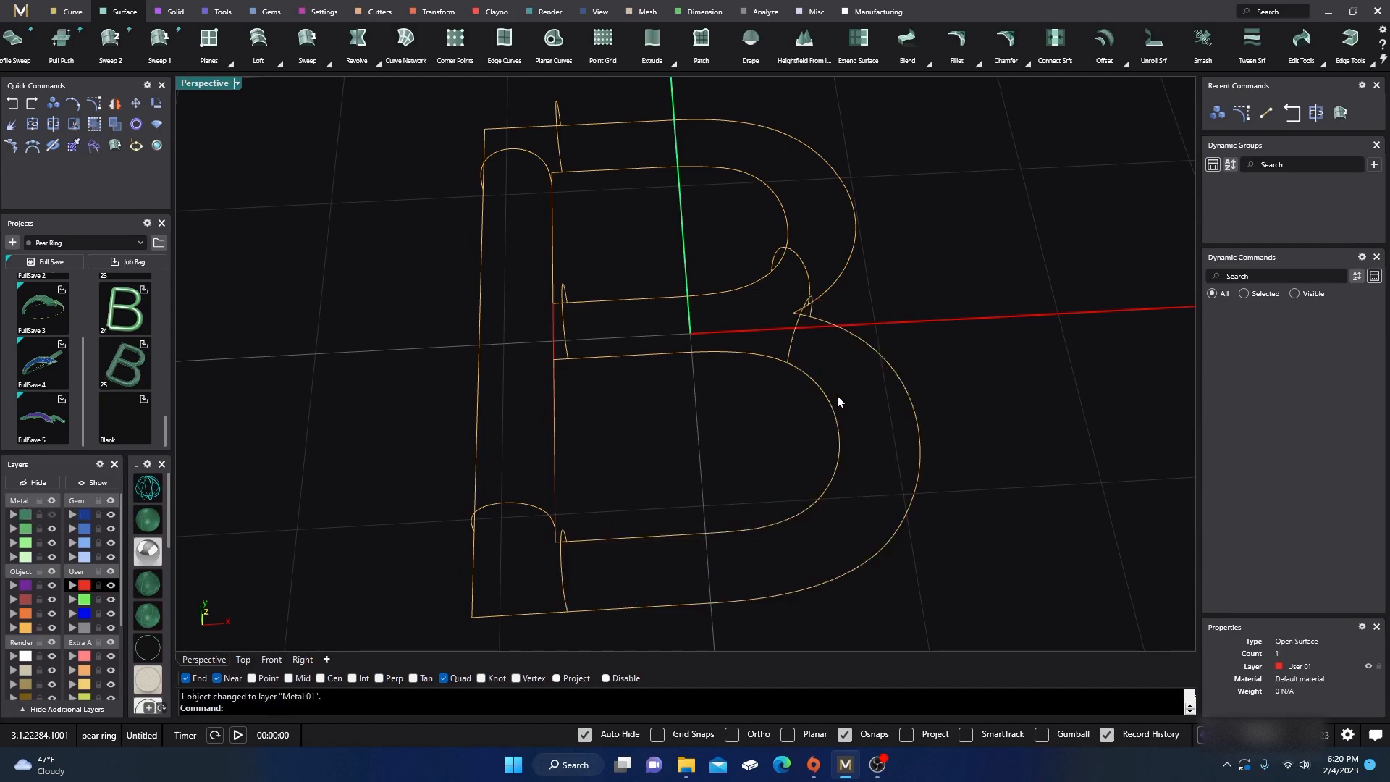
- Sweep the stem's top surface along the outer vertical outline and the red inner line through the upper and lower stem arches, maintaining height
right_click(515, 233)
left_click(481, 254)
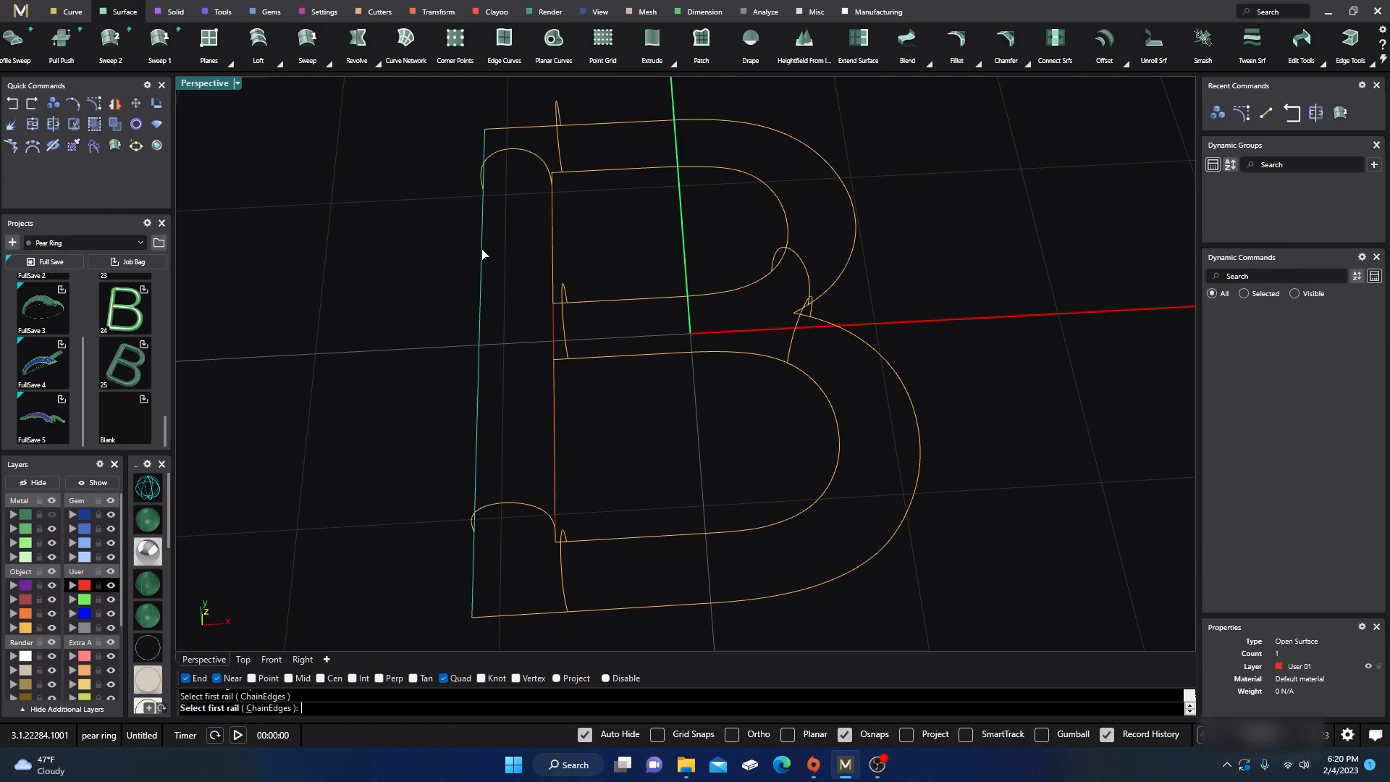
left_click(554, 249)
left_click(587, 294)
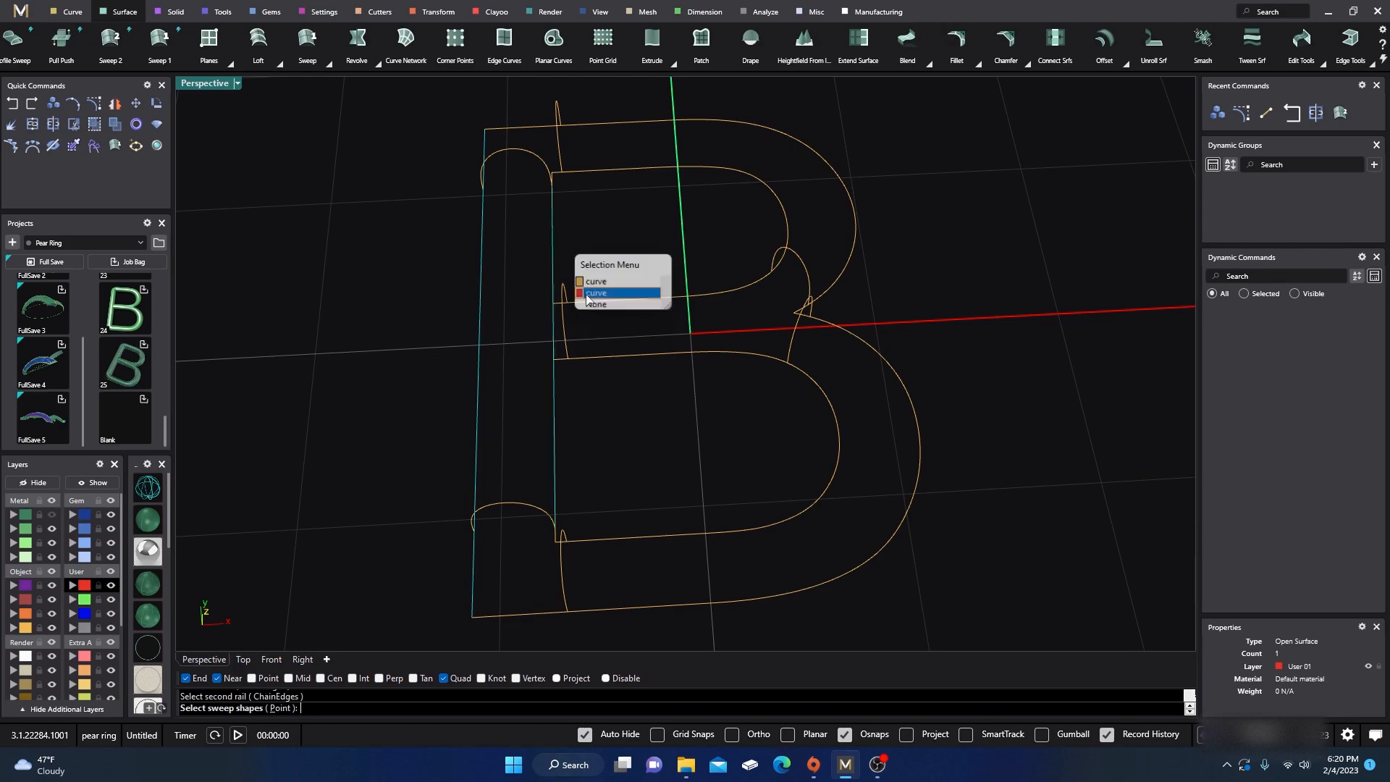
left_click(524, 154)
left_click(516, 505)
right_click(522, 439)
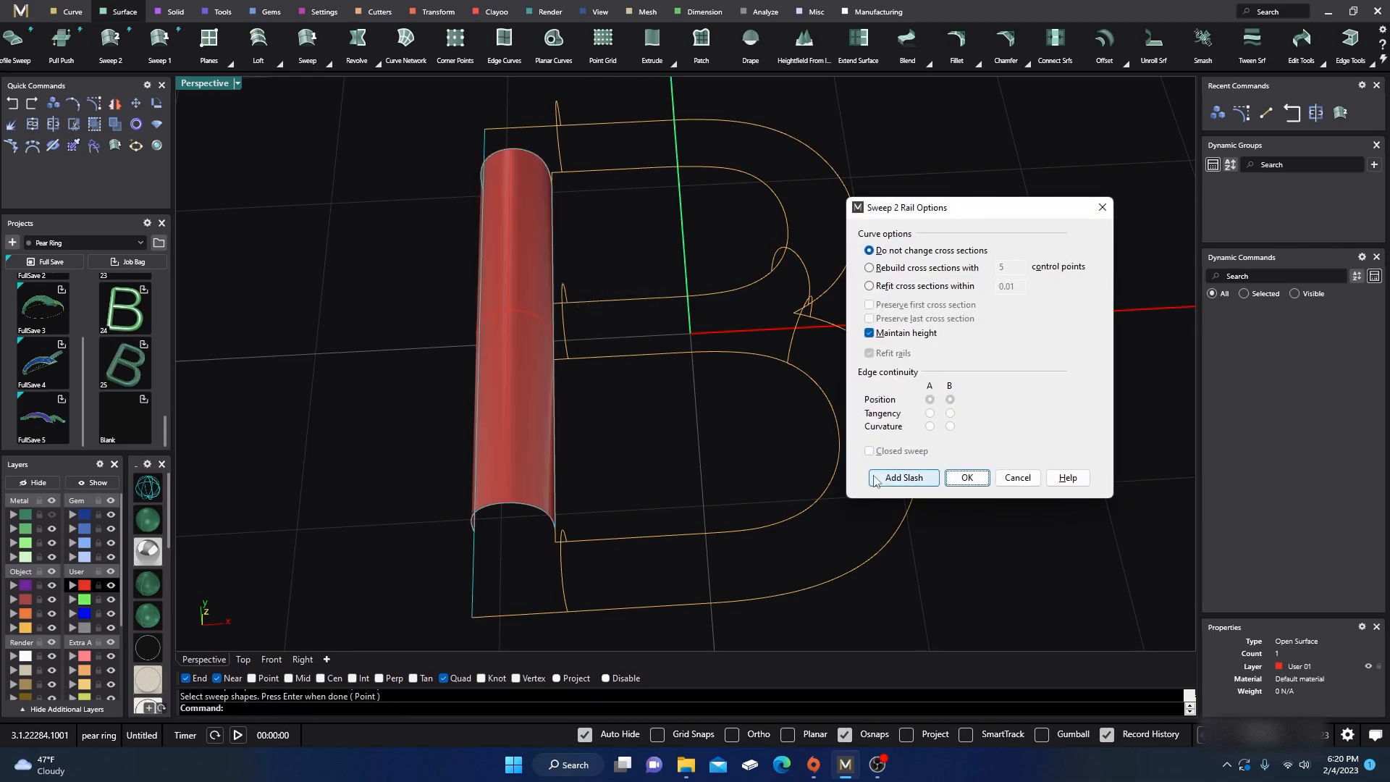
key("Return")
- Show the Metal 01 layer and move the swept stem surface onto it
left_click(533, 418)
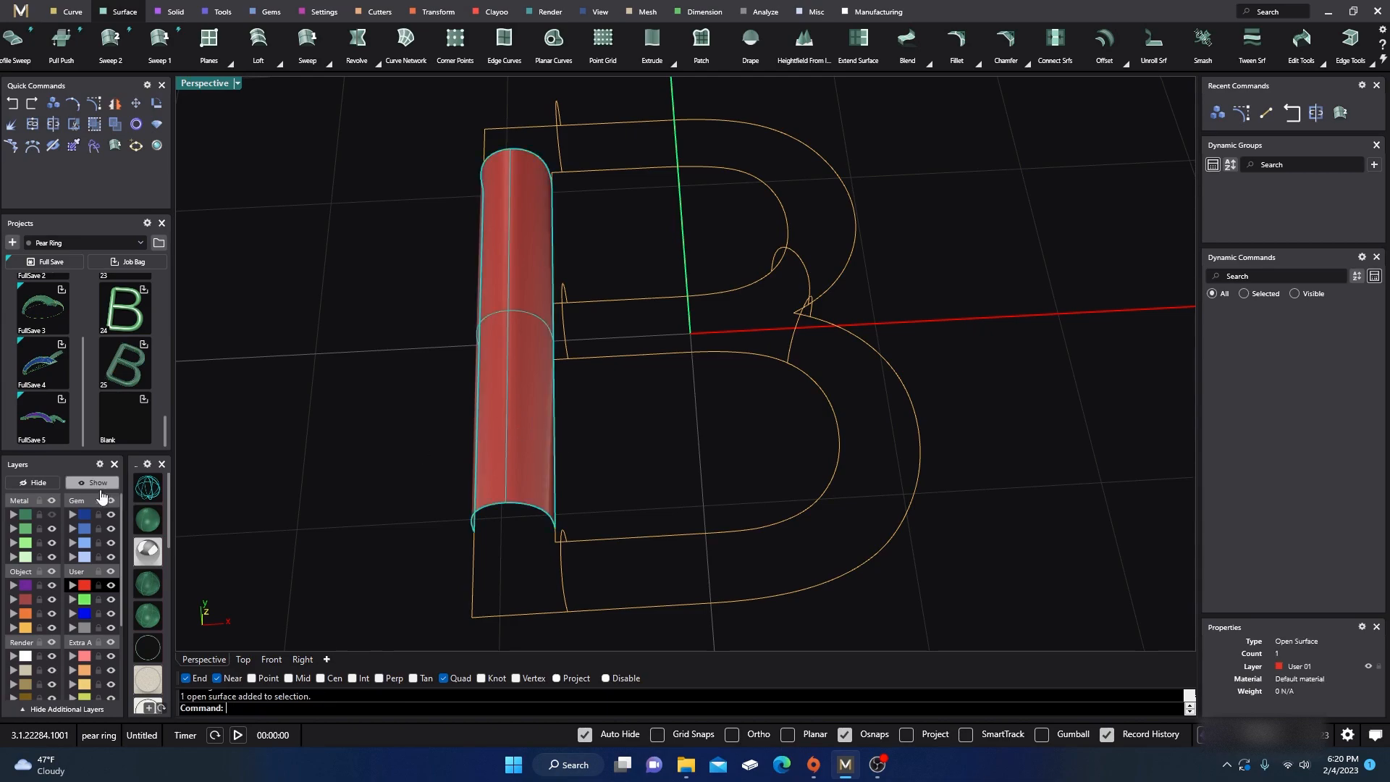
left_click(51, 514)
left_click(305, 402)
right_click_drag(351, 397, 378, 379)
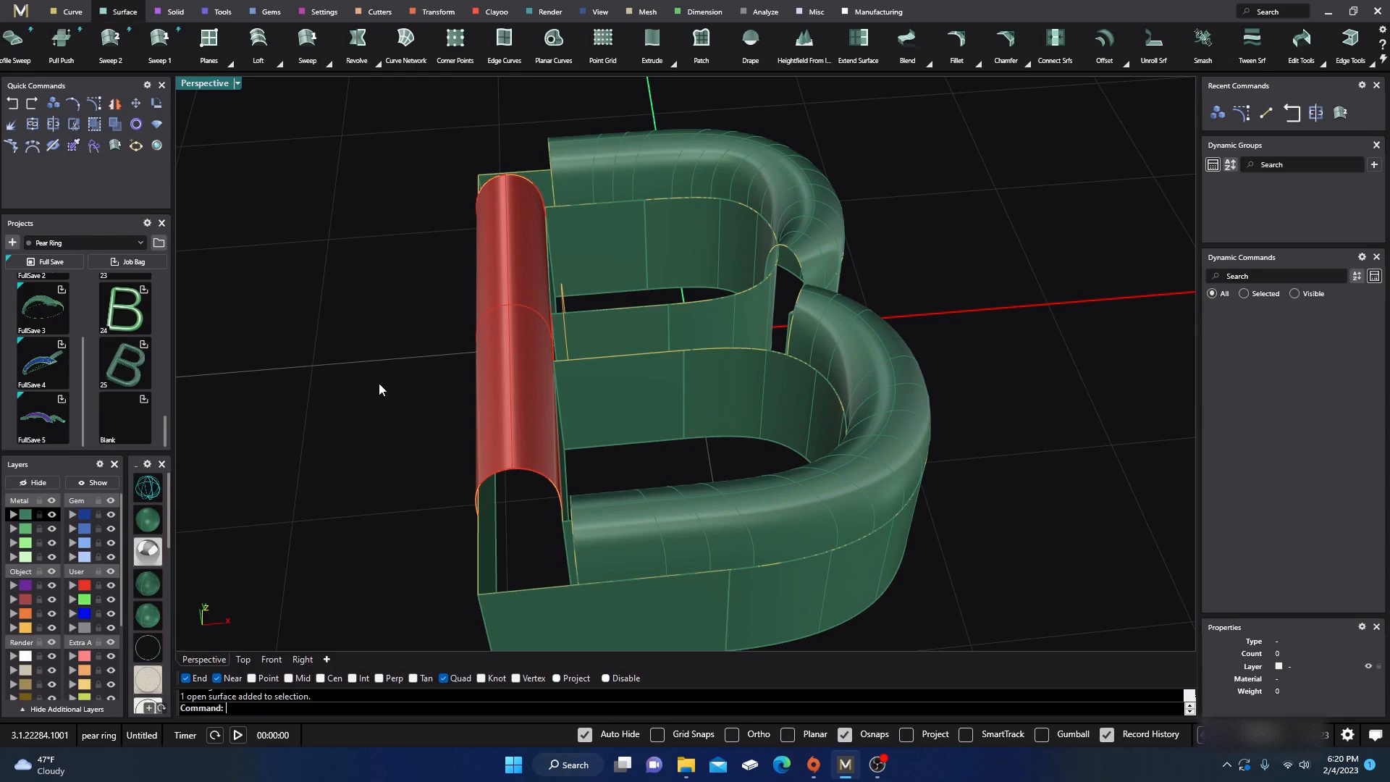
left_click(491, 393)
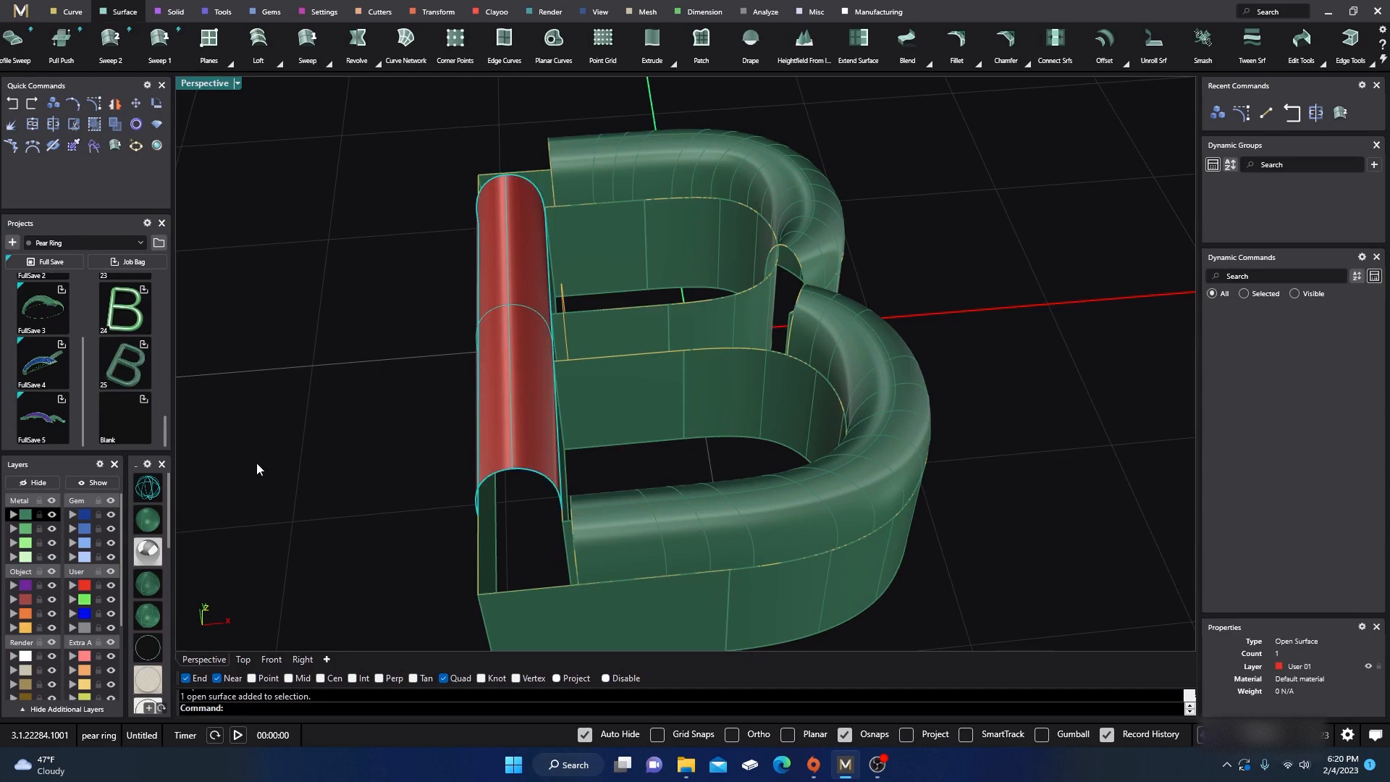
left_click(13, 514)
left_click(277, 424)
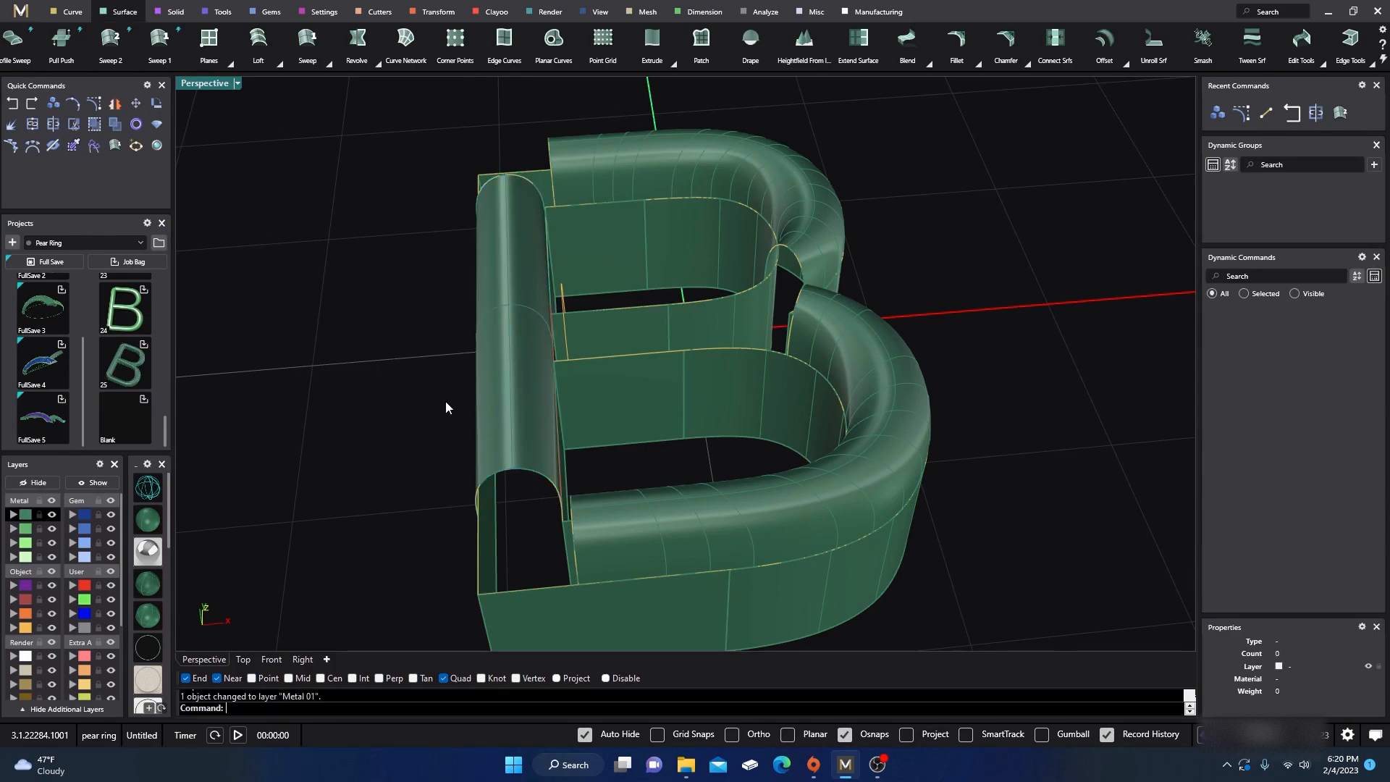
- Hide the fourth Object layer, which holds the outline and arch curves, around the junction of the two bowls
right_click_drag(444, 405, 438, 431)
scroll(726, 388, "up", 6)
right_click_drag(756, 410, 748, 473)
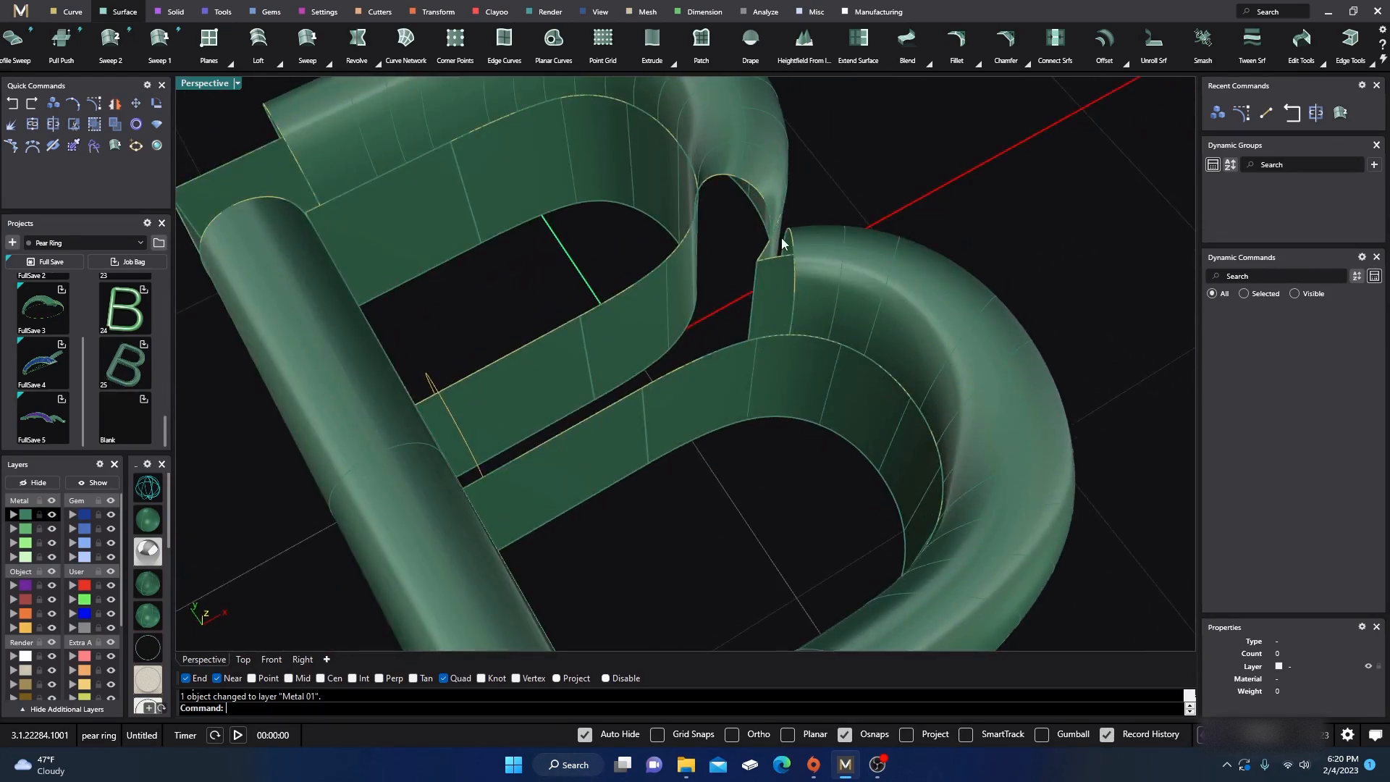
left_click(52, 627)
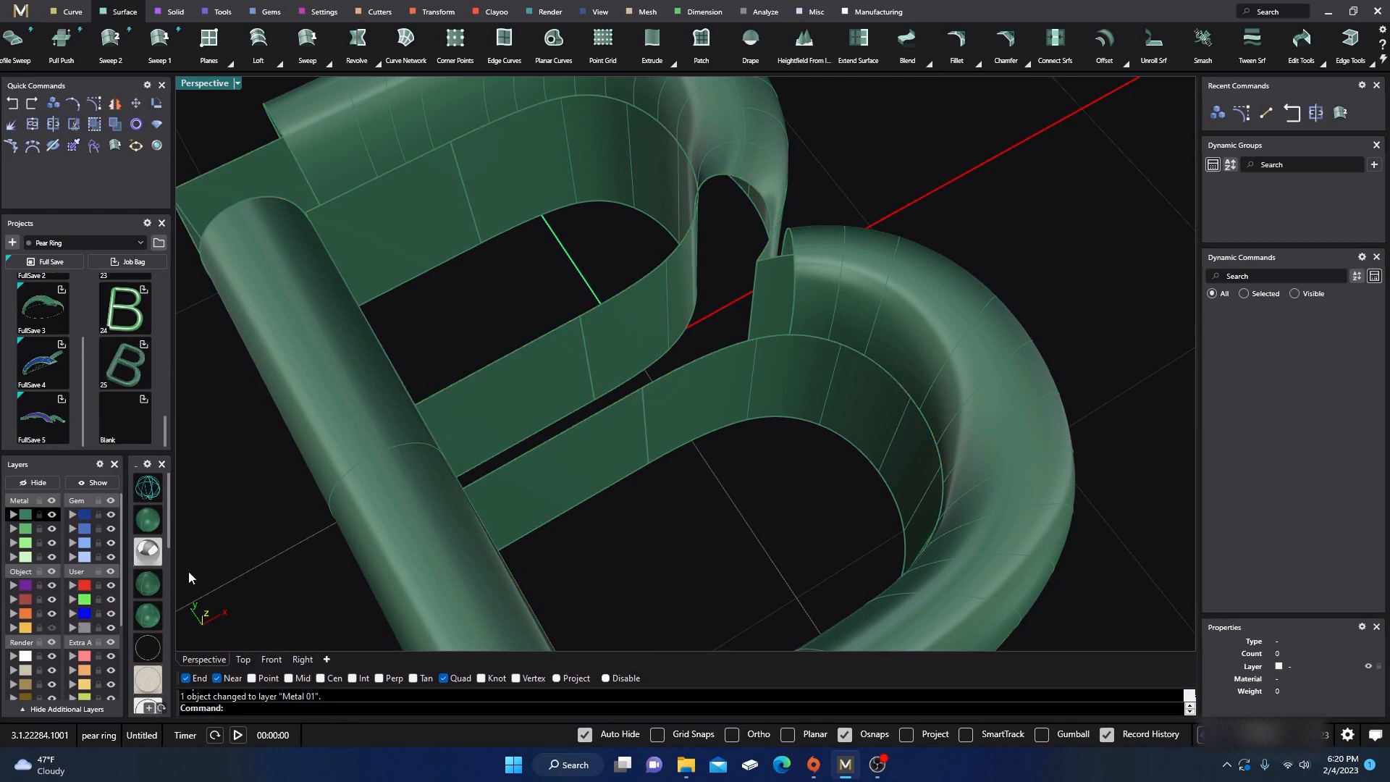
right_click_drag(822, 451, 808, 466)
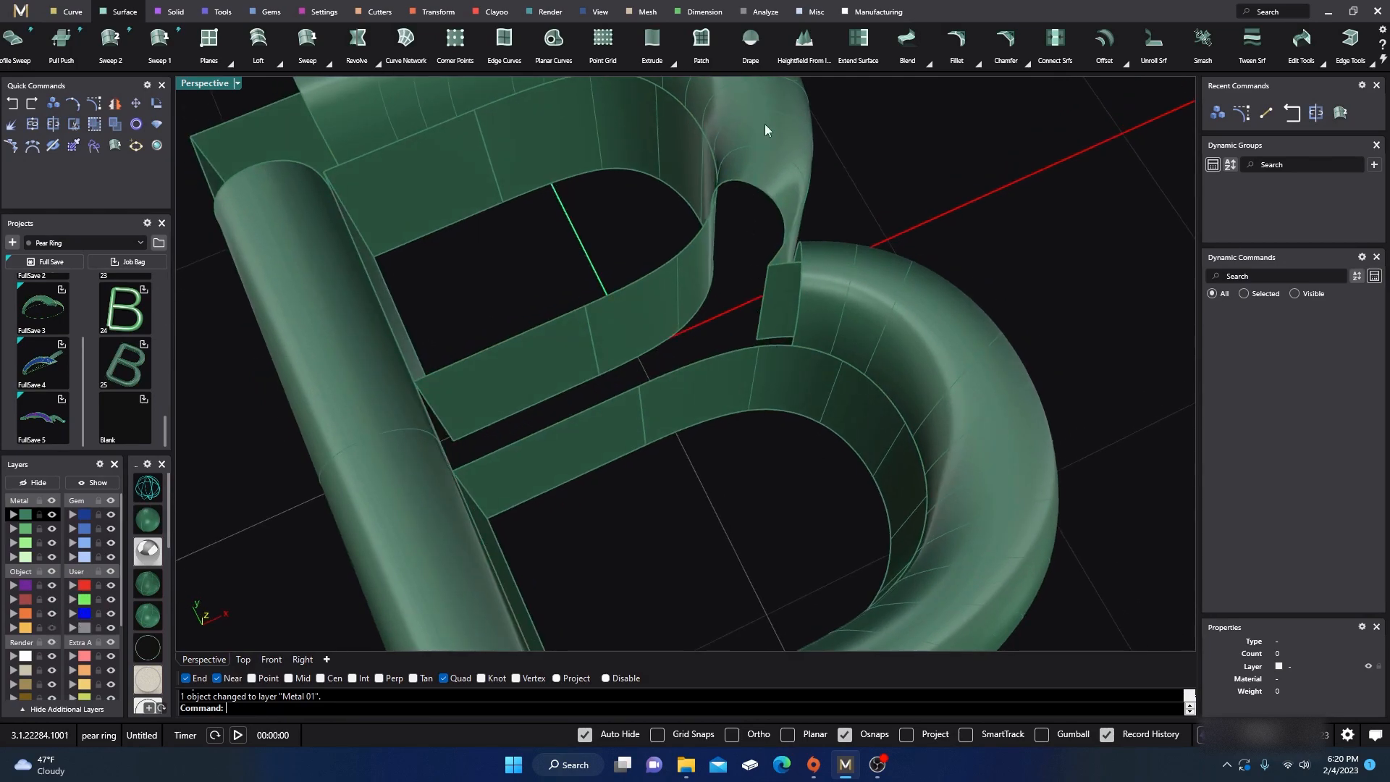
- Start a surface blend between the facing arch edges of the upper and lower bowl surfaces, with curvature continuity on both sides
left_click(911, 43)
left_click(769, 206)
left_click(802, 253)
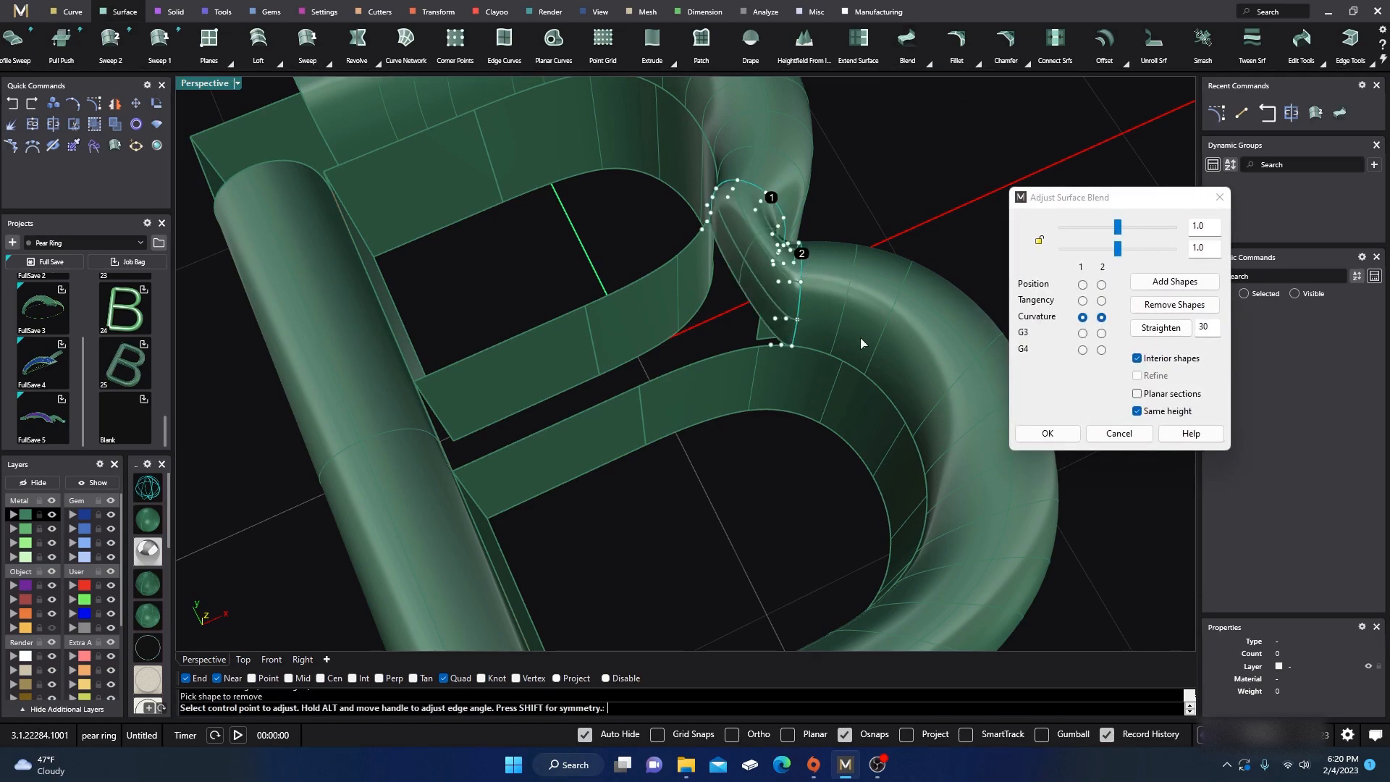
- Lock the two blend sliders together, set both to 1.79 with interior shapes on, and create the blend between the bowls
double_click(218, 84)
scroll(450, 225, "up", 5)
scroll(450, 223, "up", 1)
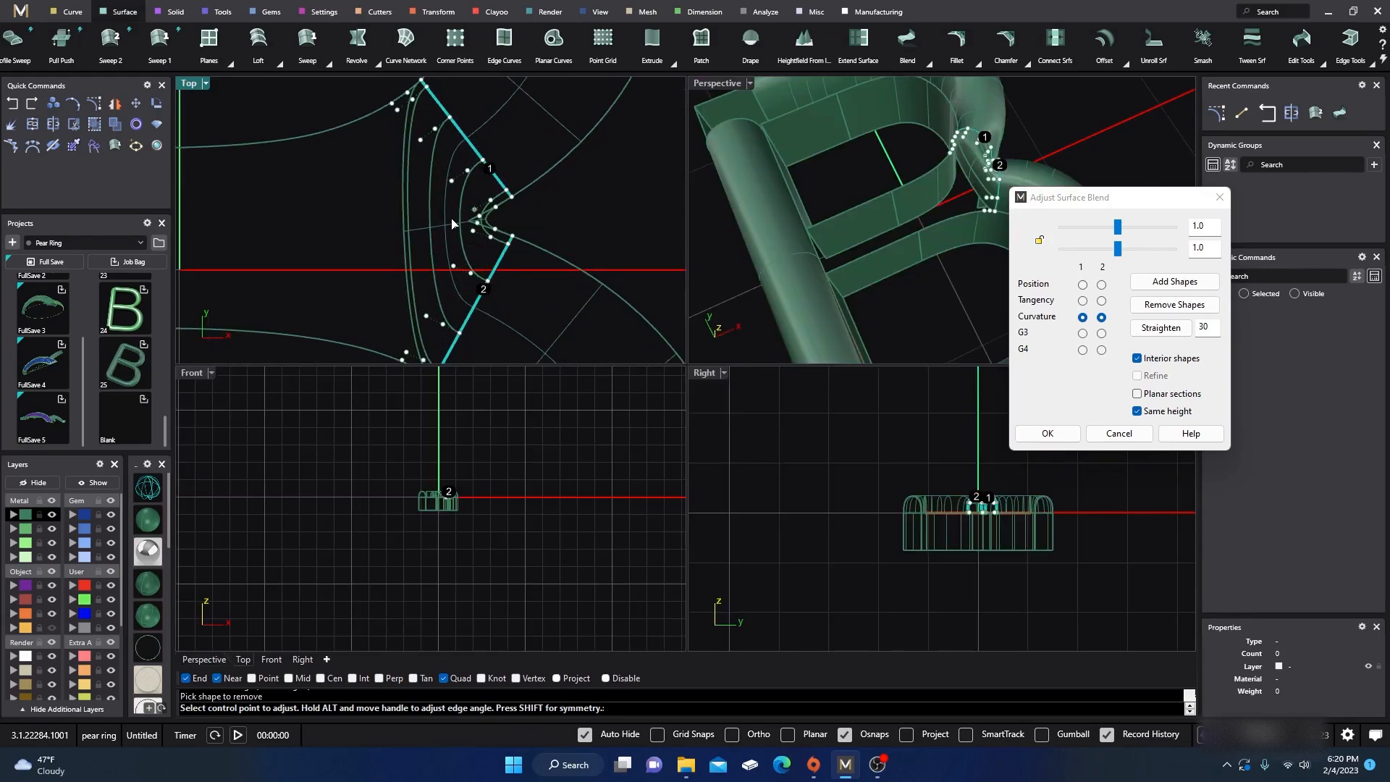
left_click(1038, 245)
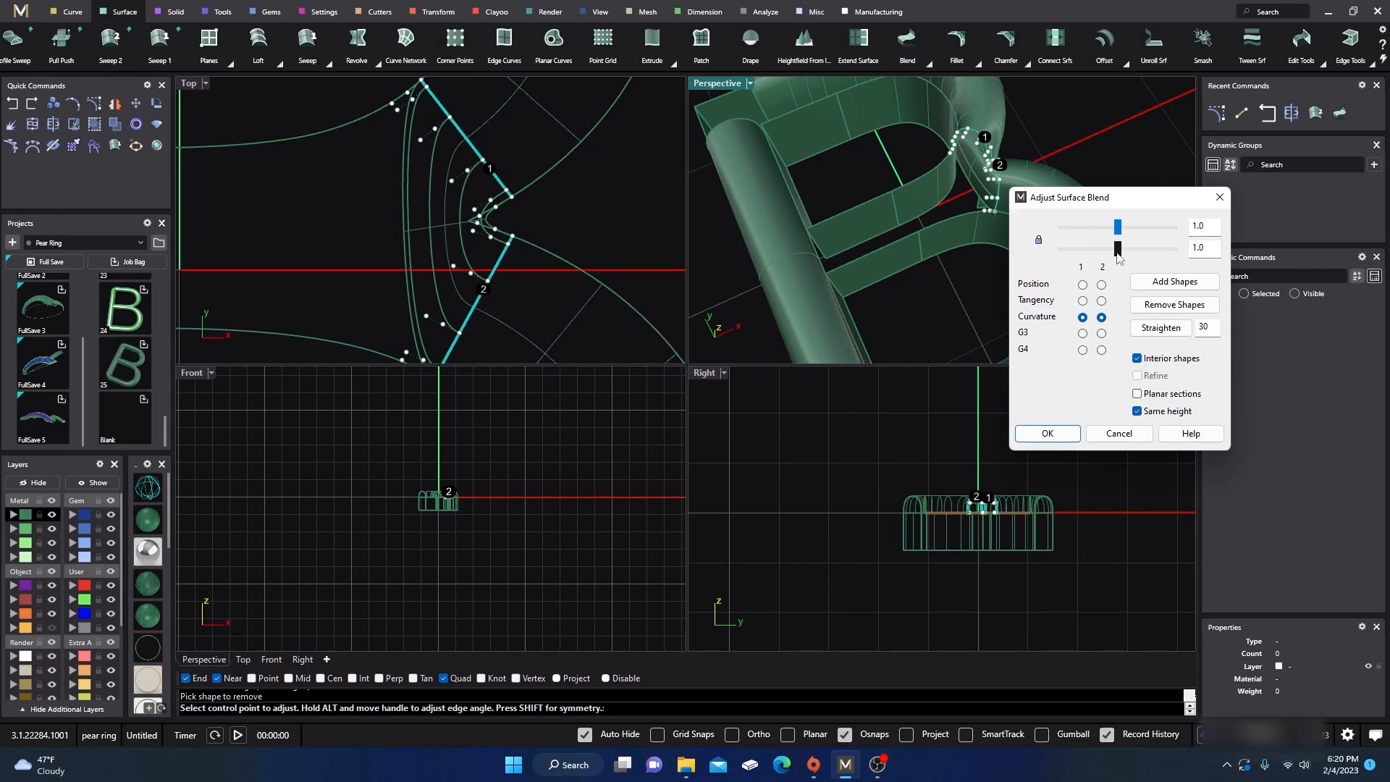
left_click_drag(1115, 254, 1112, 253)
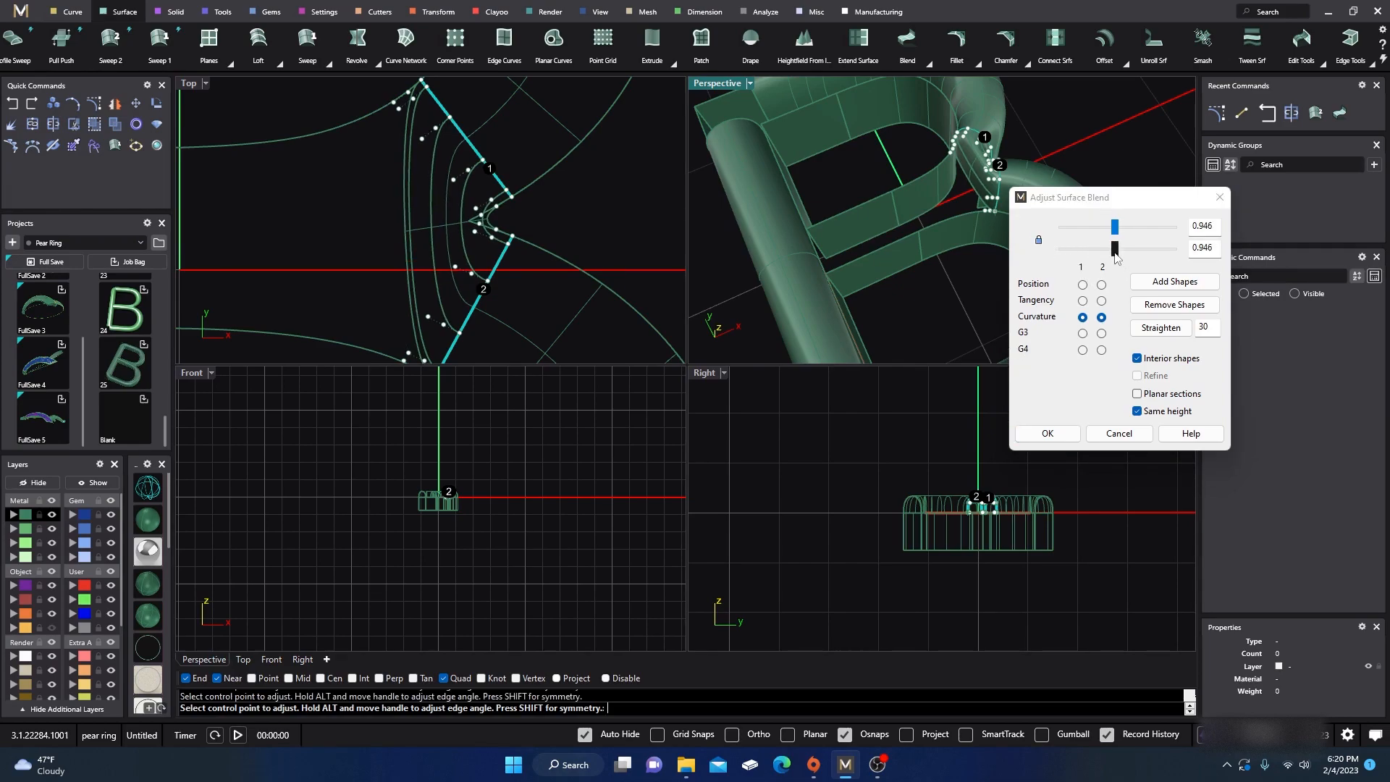
left_click(1137, 359)
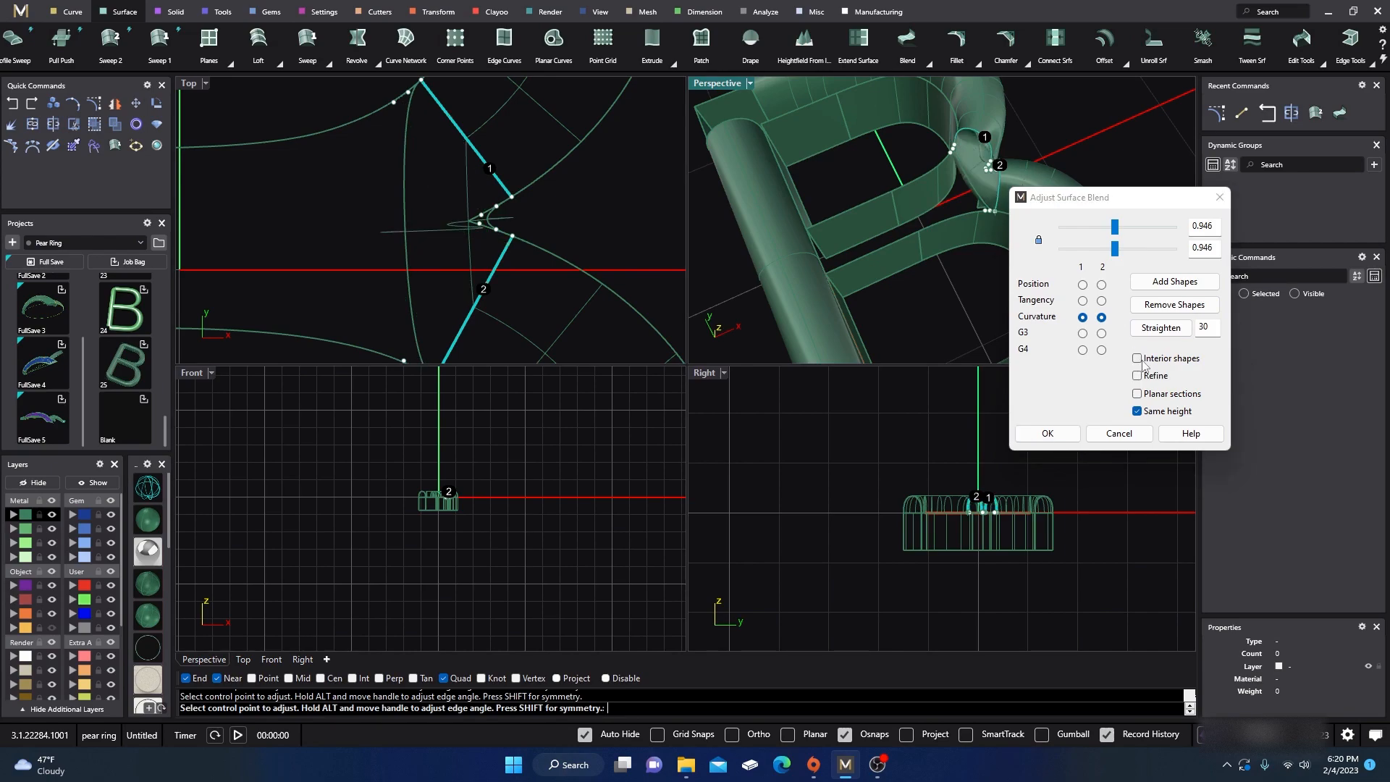
left_click(1137, 358)
left_click_drag(1114, 248, 1143, 267)
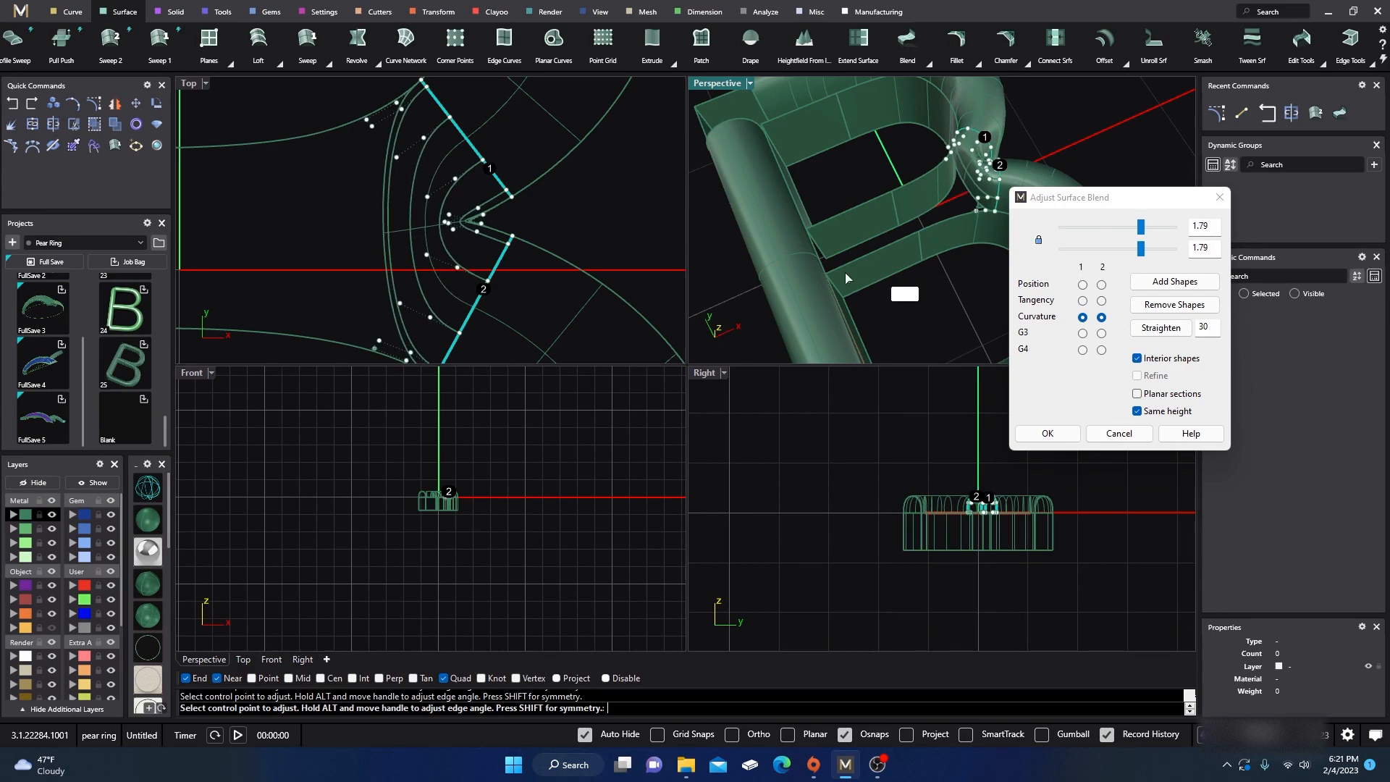
scroll(418, 217, "up", 4)
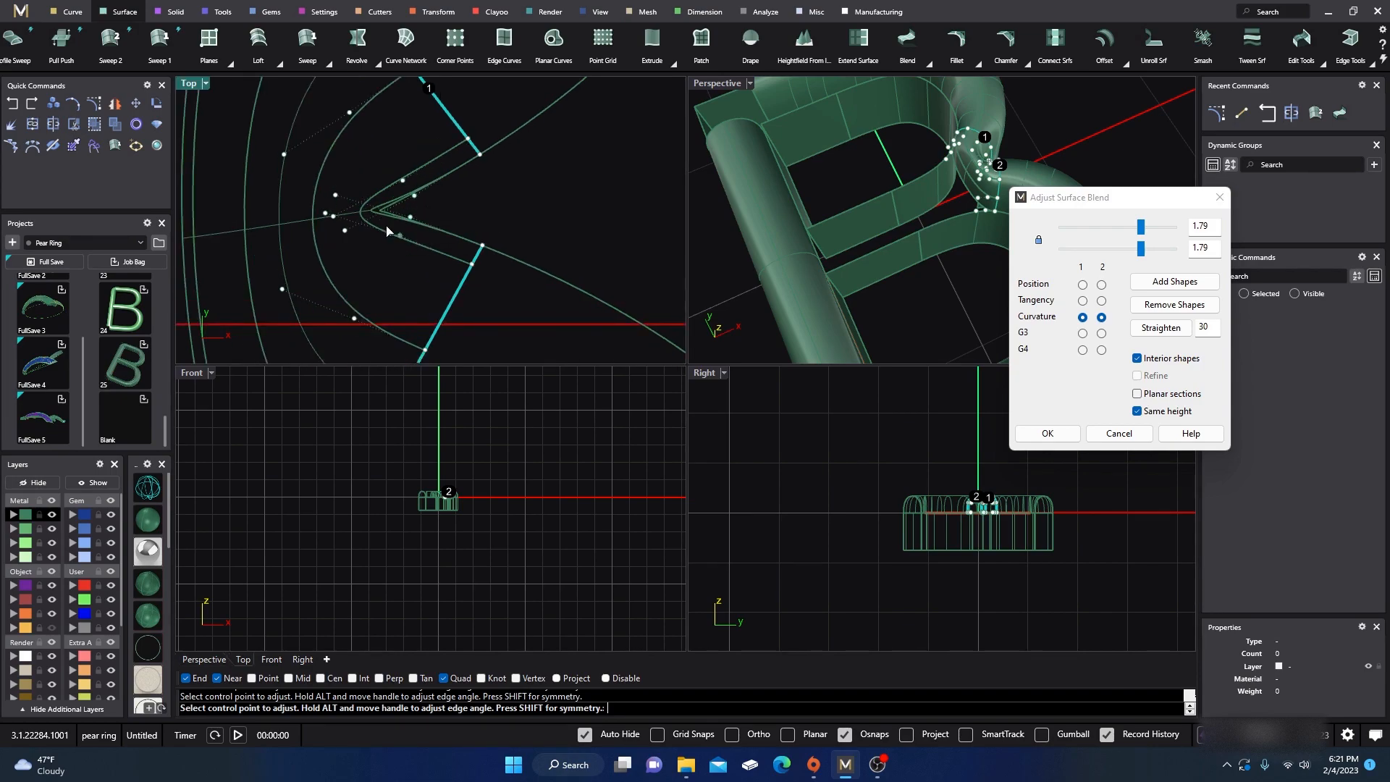
scroll(571, 216, "down", 2)
scroll(568, 218, "down", 2)
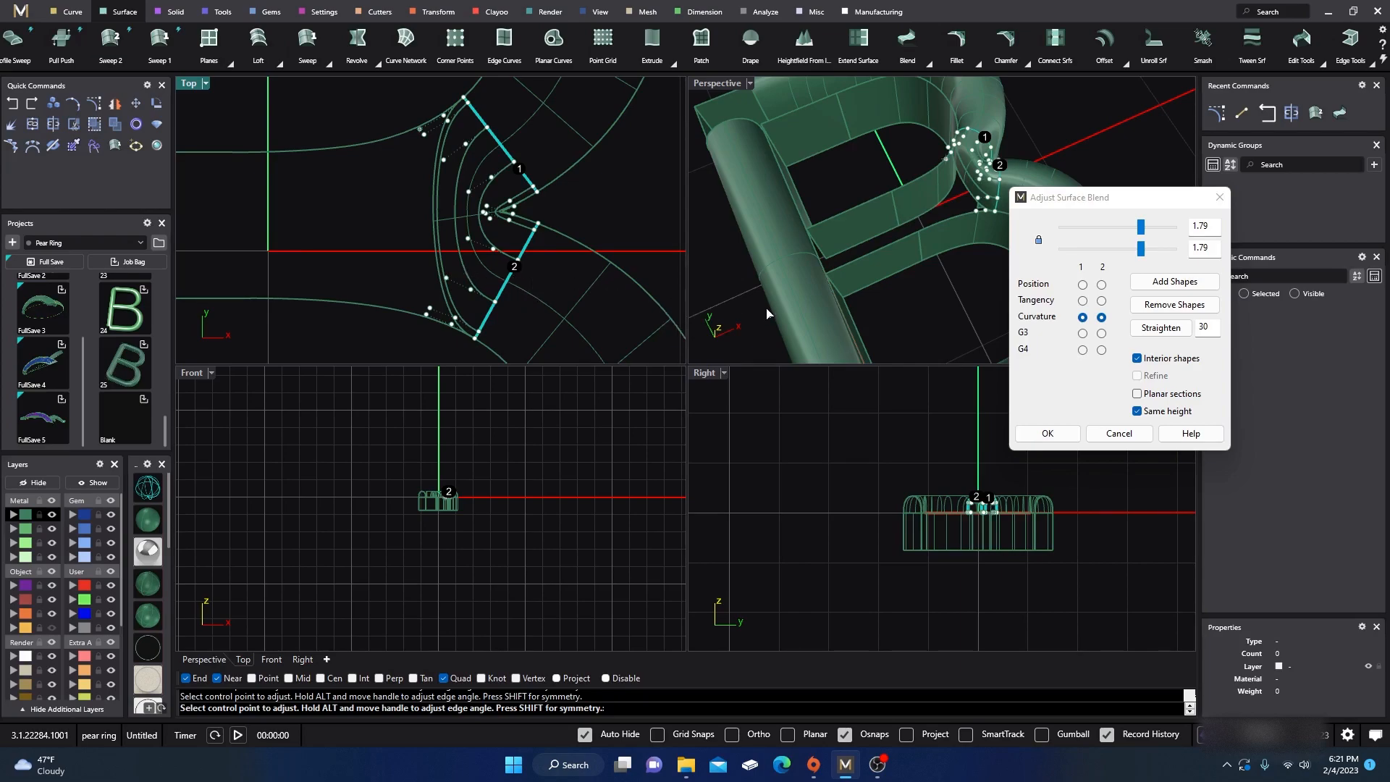
left_click(1047, 433)
- Inspect the new blend where the two bowls meet, checking its edge against the outer walls up close and in the maximized Perspective view
right_click_drag(1010, 273, 814, 247)
scroll(1039, 287, "up", 6)
scroll(1061, 295, "up", 8)
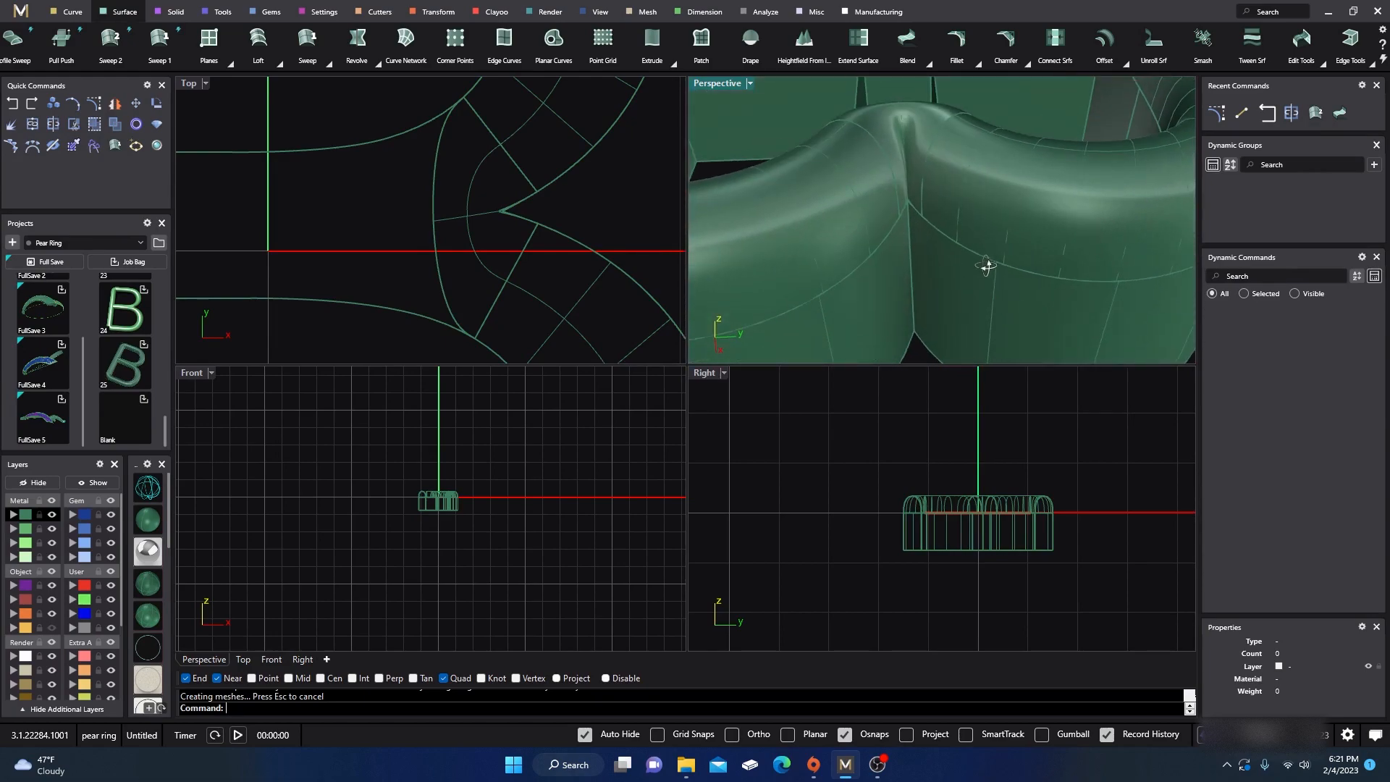
right_click_drag(907, 185, 931, 288)
scroll(905, 274, "up", 5)
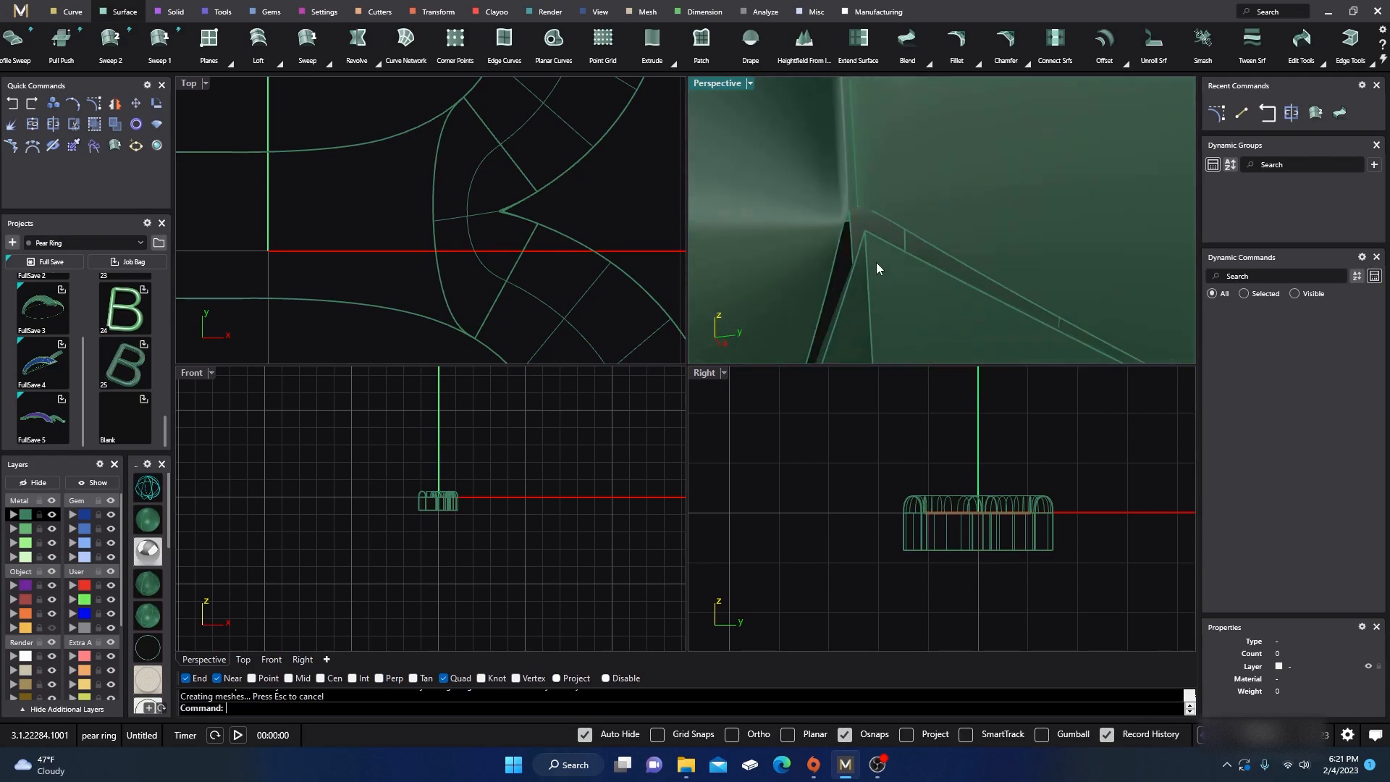
scroll(867, 259, "down", 5)
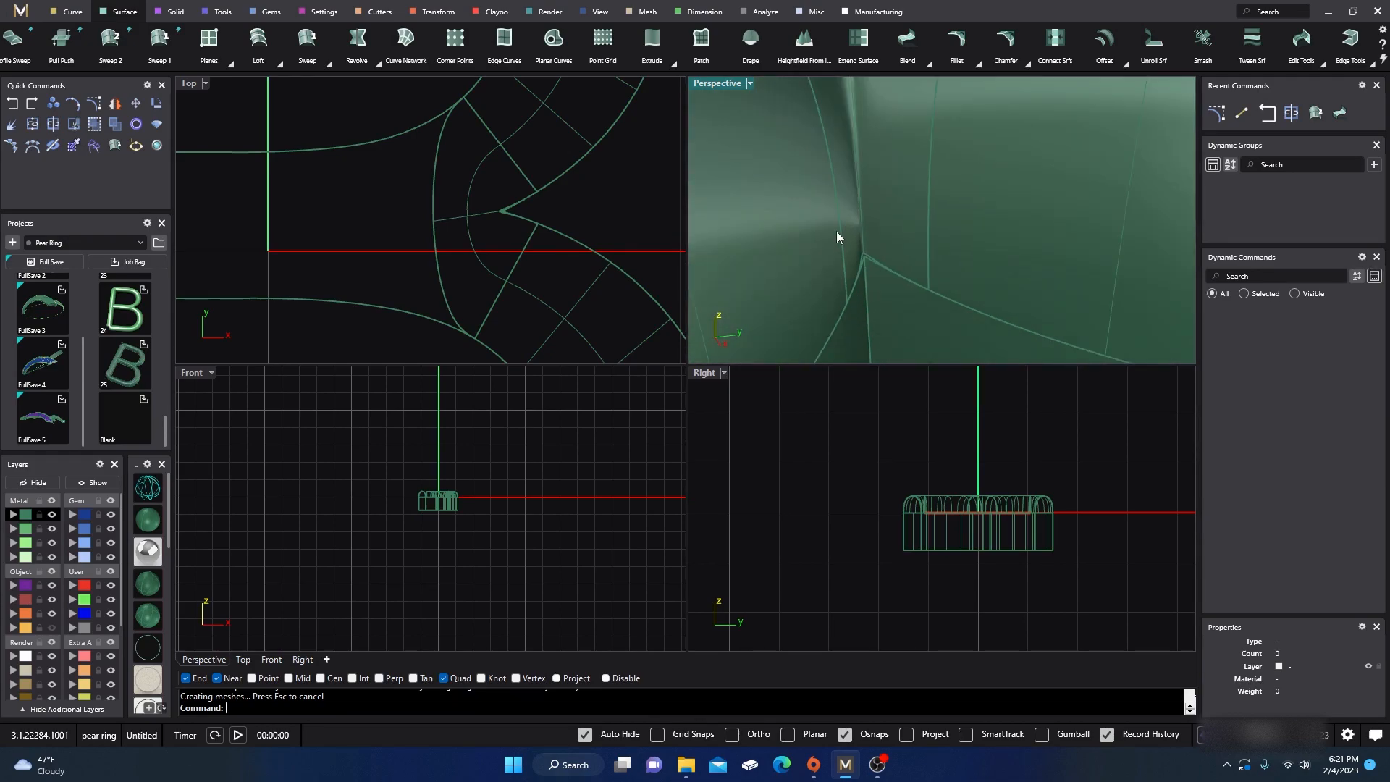
left_click(708, 93)
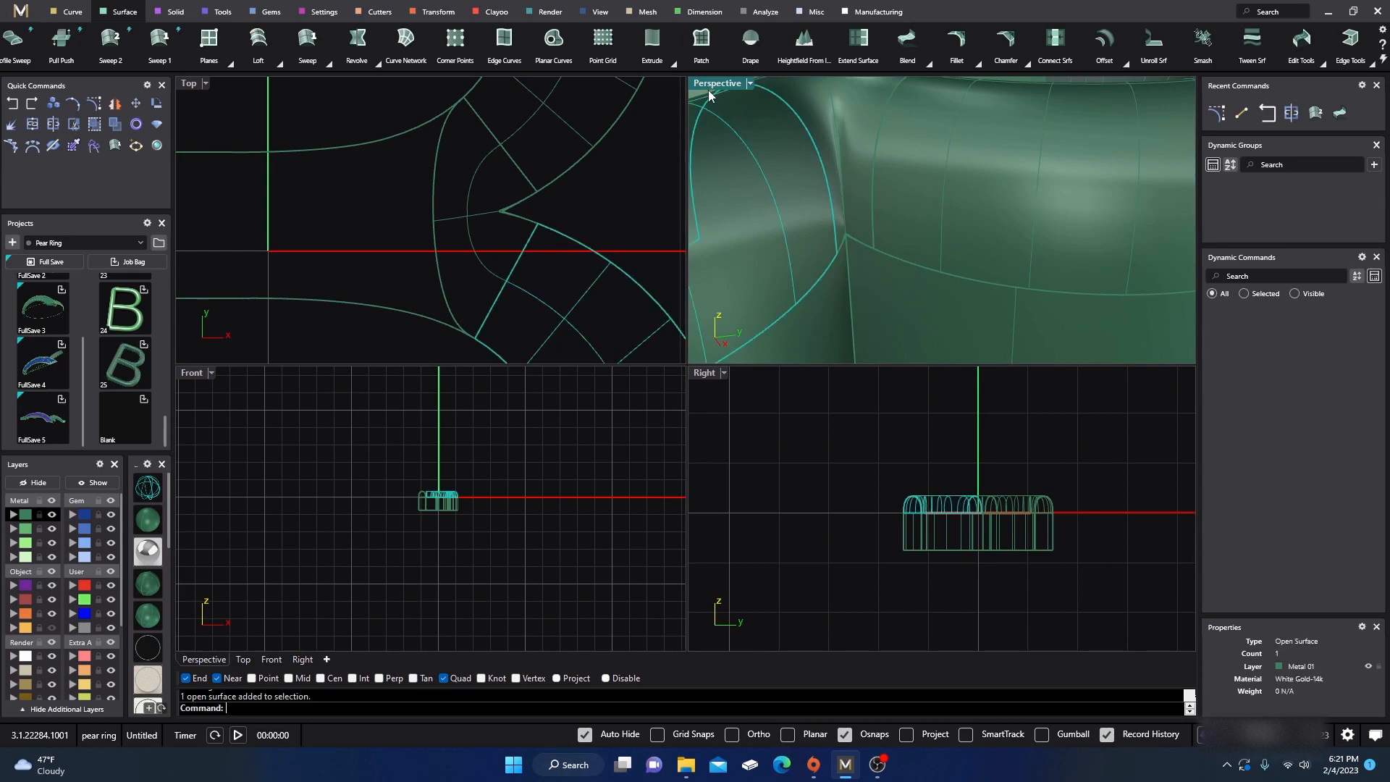
left_click(357, 127)
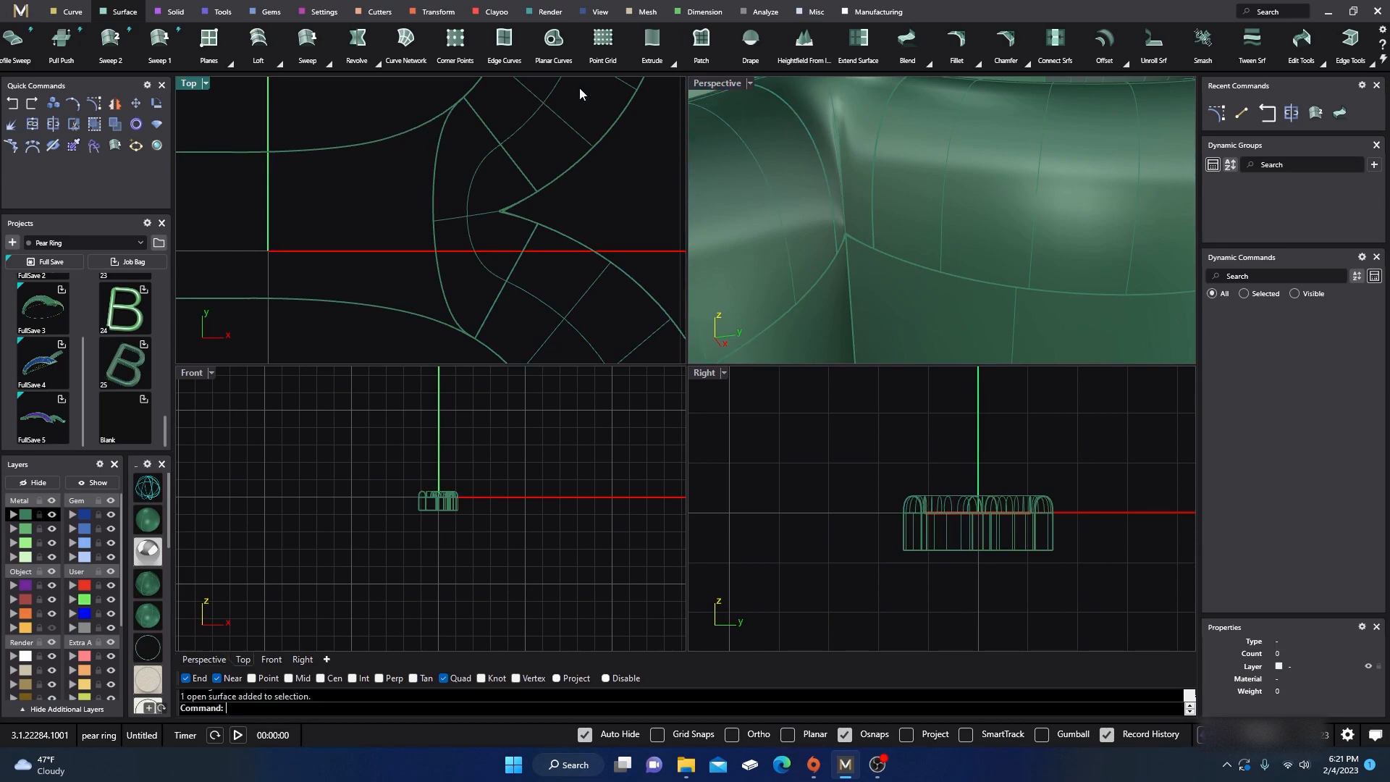
left_click(702, 88)
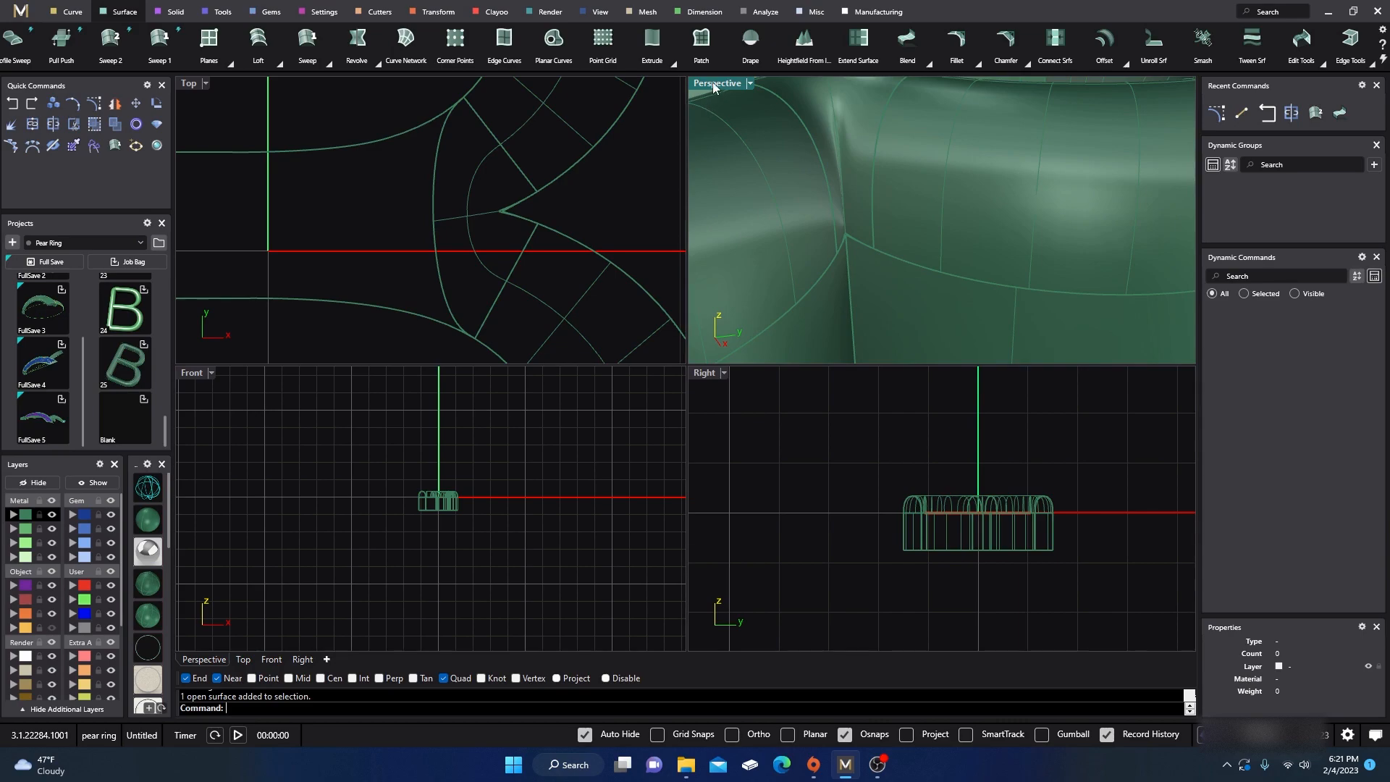
double_click(714, 84)
scroll(545, 272, "down", 5)
right_click_drag(545, 272, 637, 444)
scroll(538, 328, "up", 5)
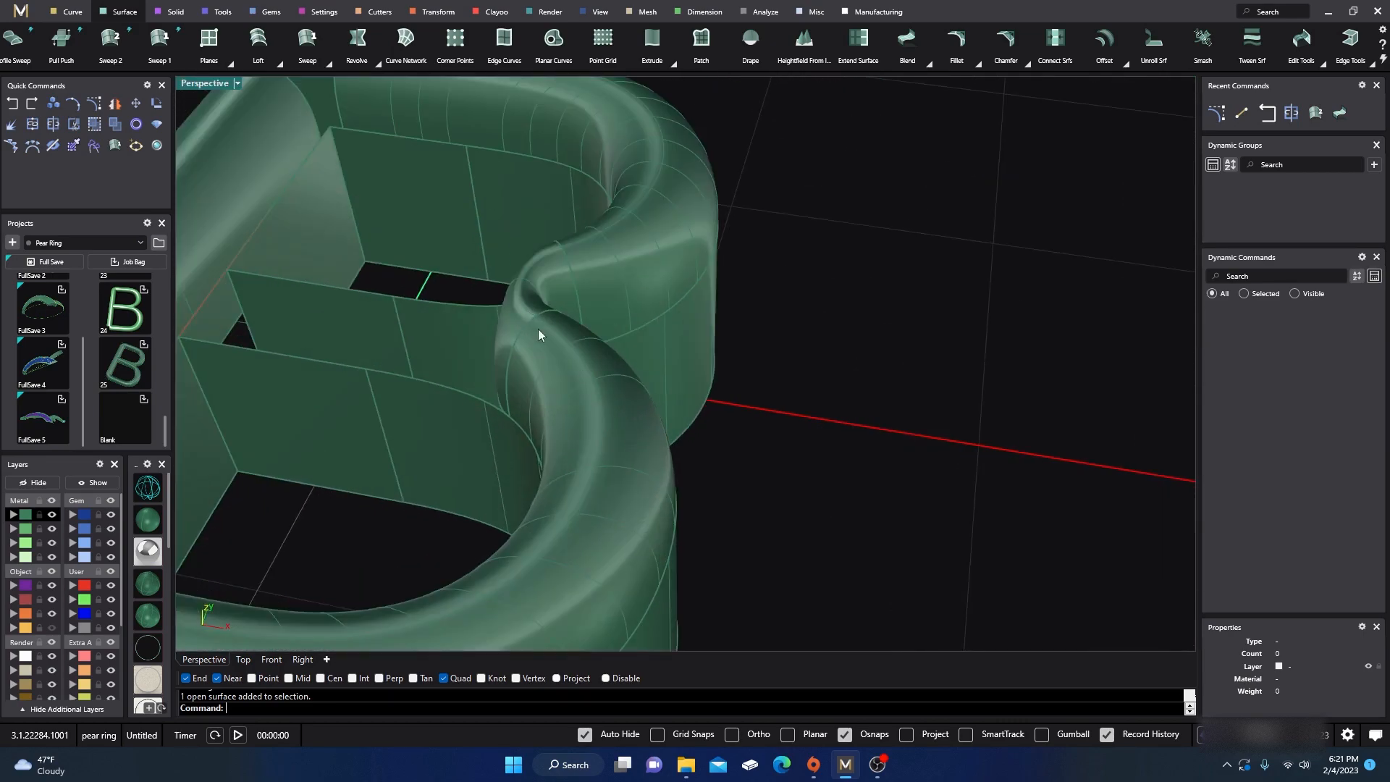
- In the Top view, draw a vertical line on the Cutting layer across the inner side of the junction between the two bowls
double_click(210, 87)
right_click_drag(369, 225, 345, 243)
left_click(75, 13)
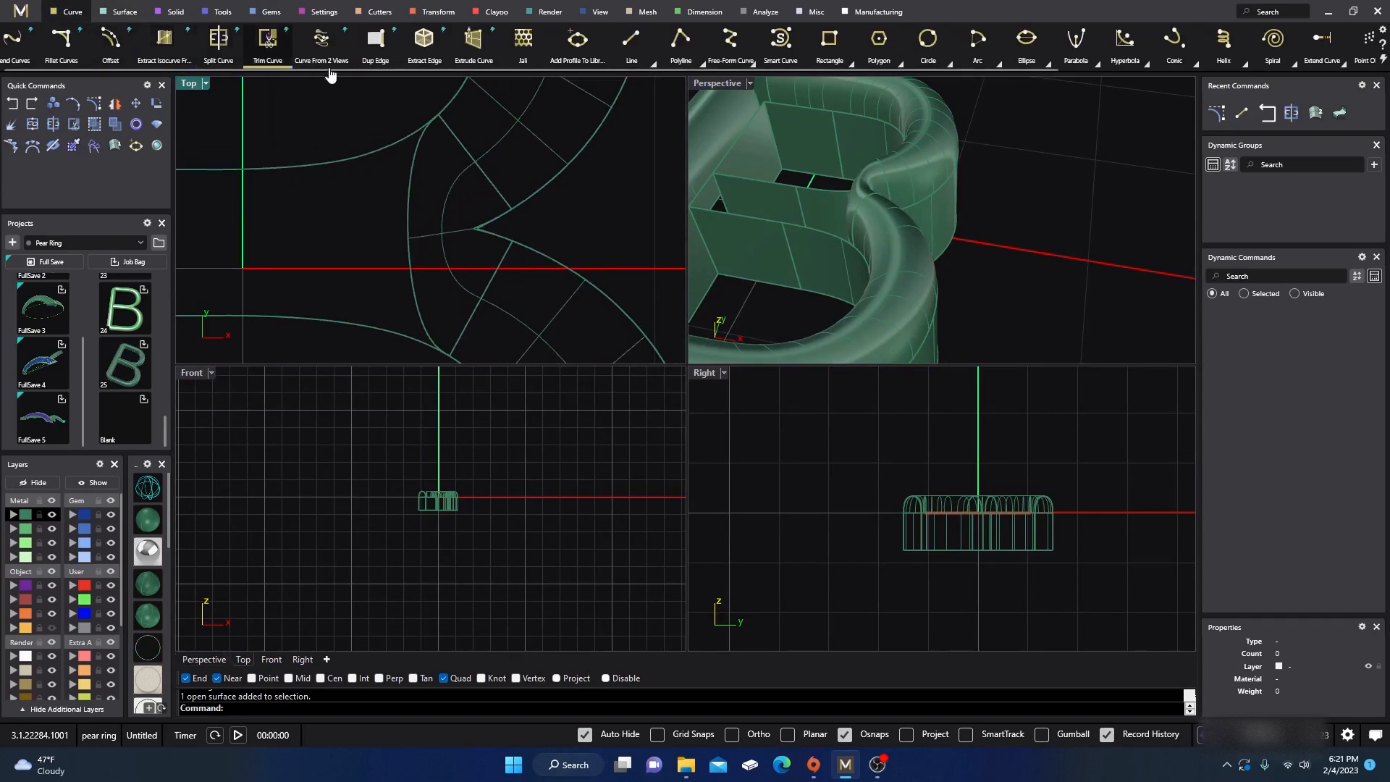
left_click(620, 48)
scroll(453, 239, "down", 4)
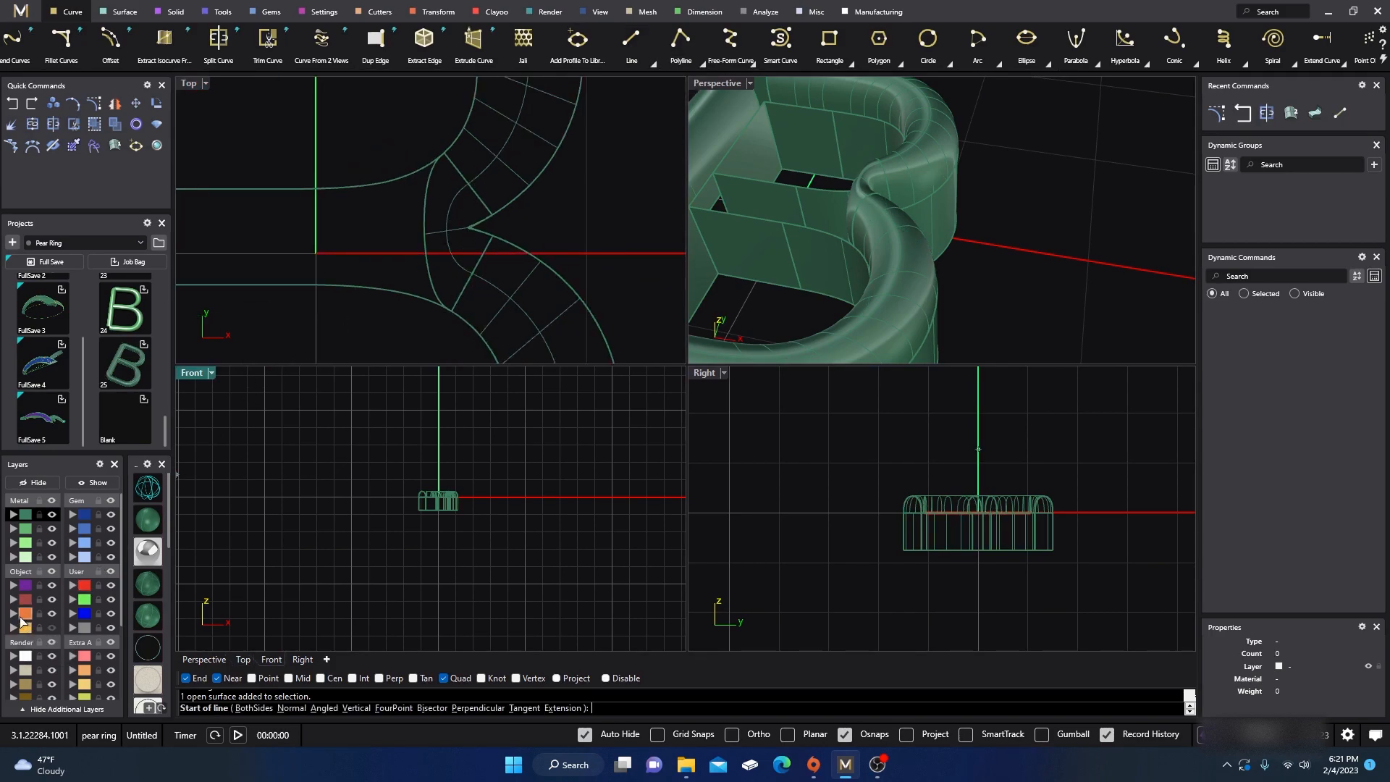
left_click(21, 618)
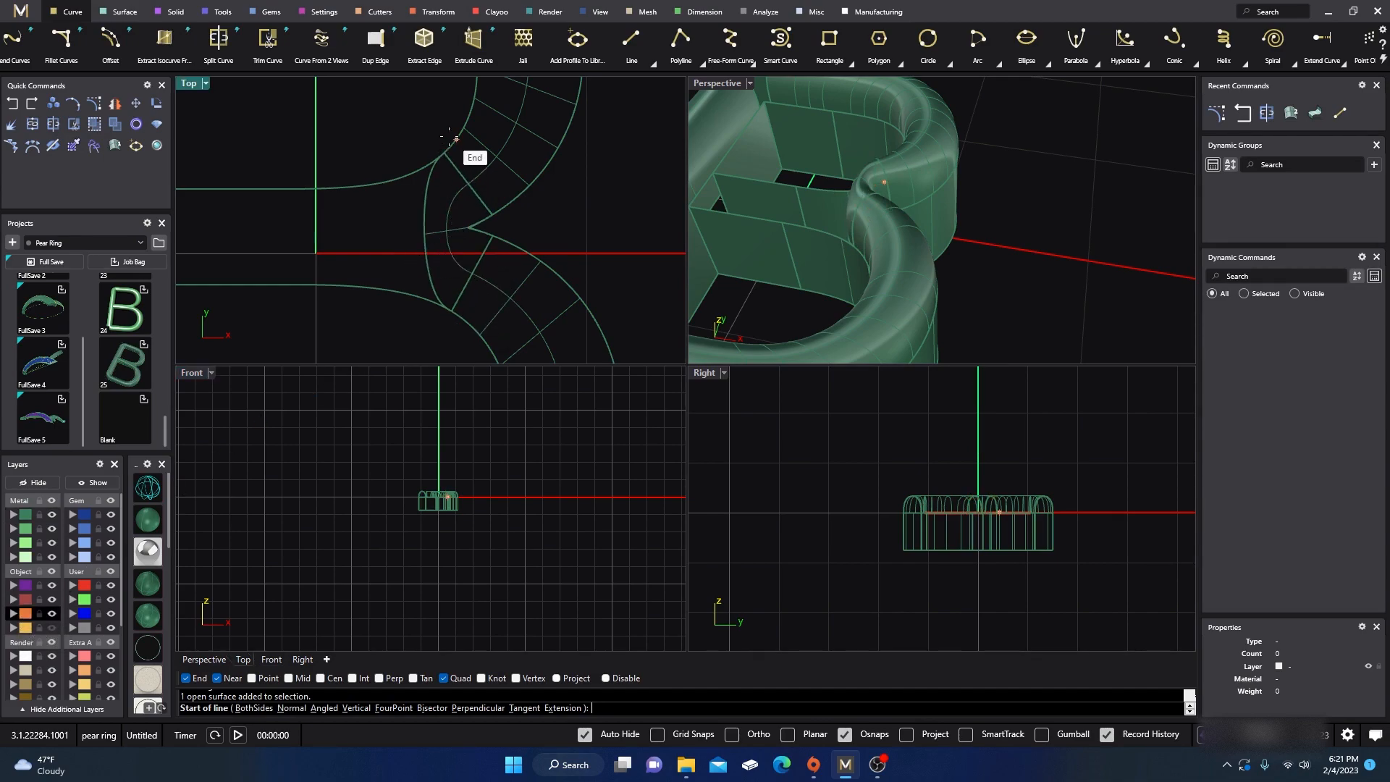
left_click(445, 116)
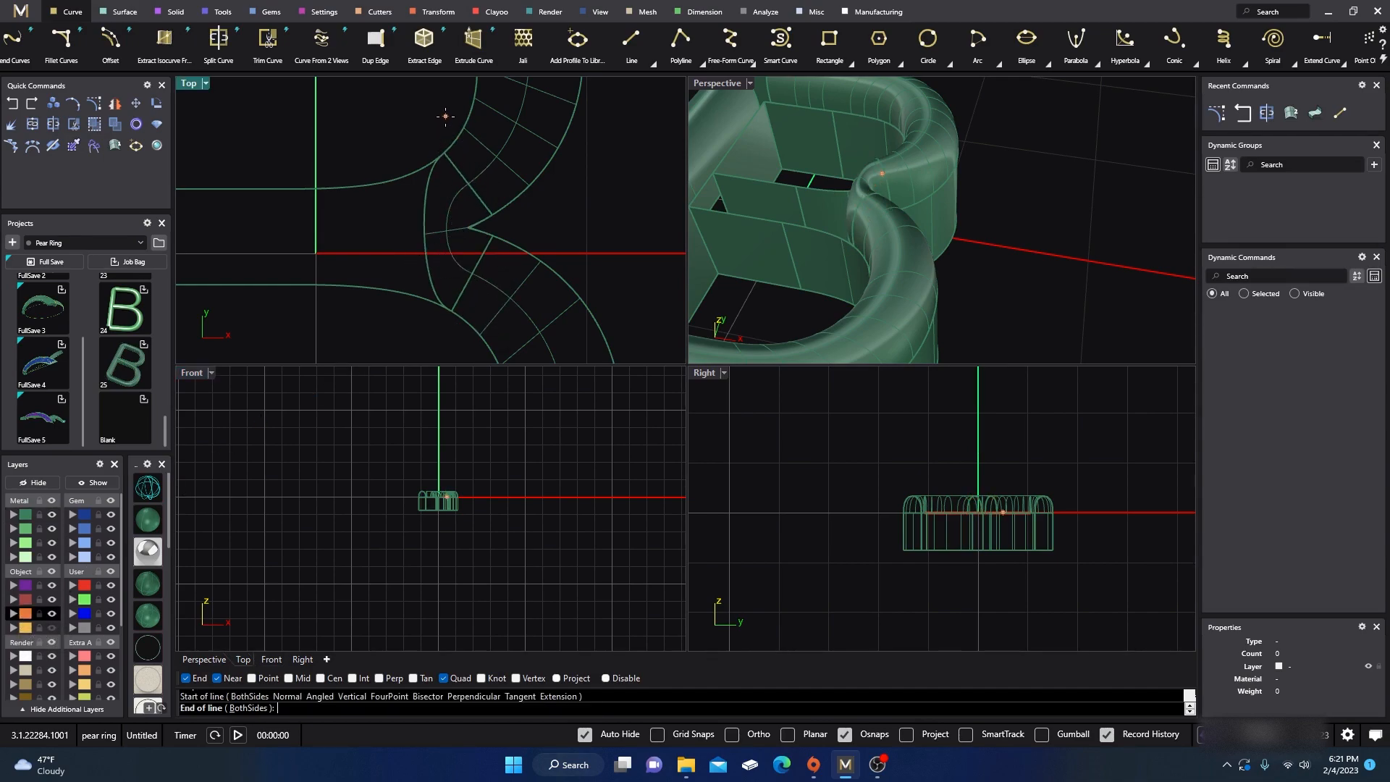
left_click(444, 354)
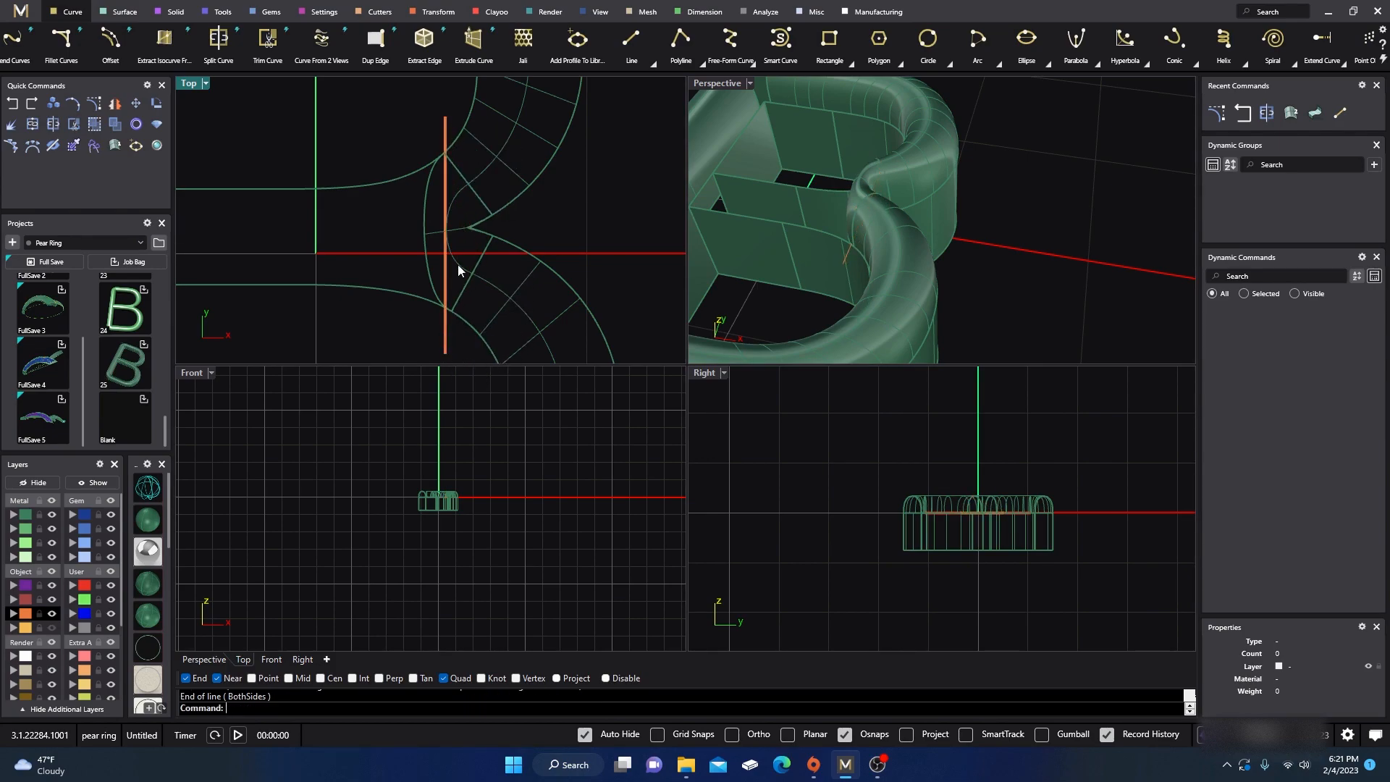
- Enable the Gumball and shift the cutting line slightly toward the outer side of the bowl junction
left_click(450, 216)
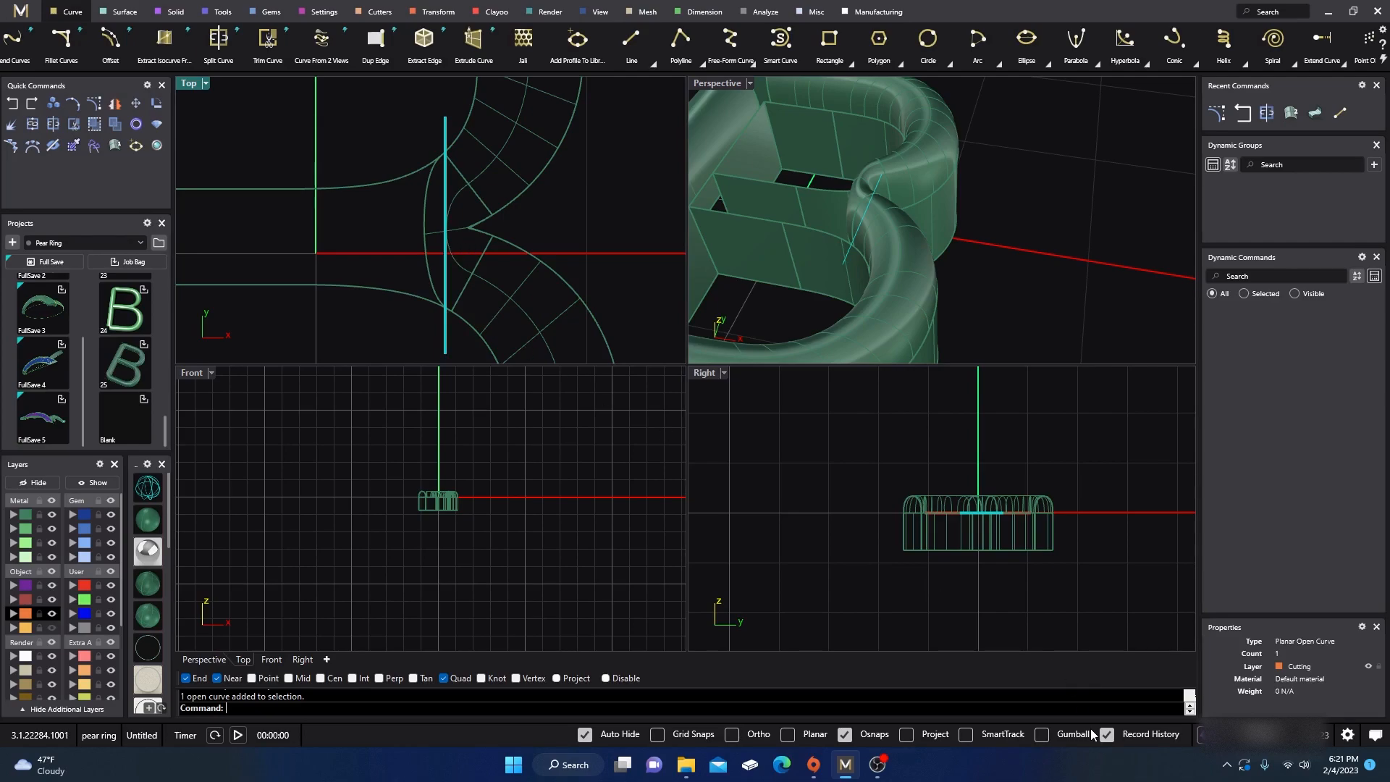
left_click(1041, 735)
left_click_drag(501, 236, 511, 238)
left_click(635, 210)
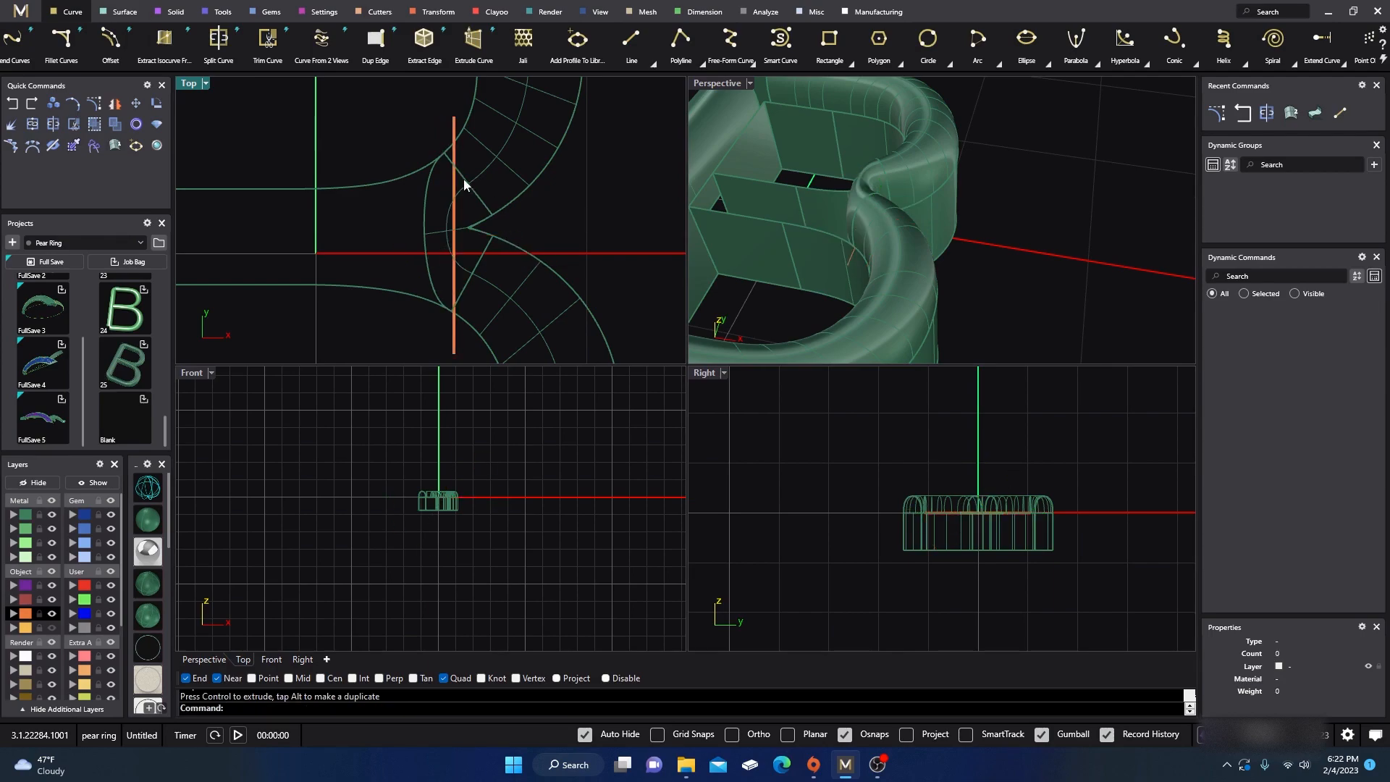
- Trim away the blend surface and the lower bowl sliver on the inner side of the cutting line, and delete that line
left_click(73, 124)
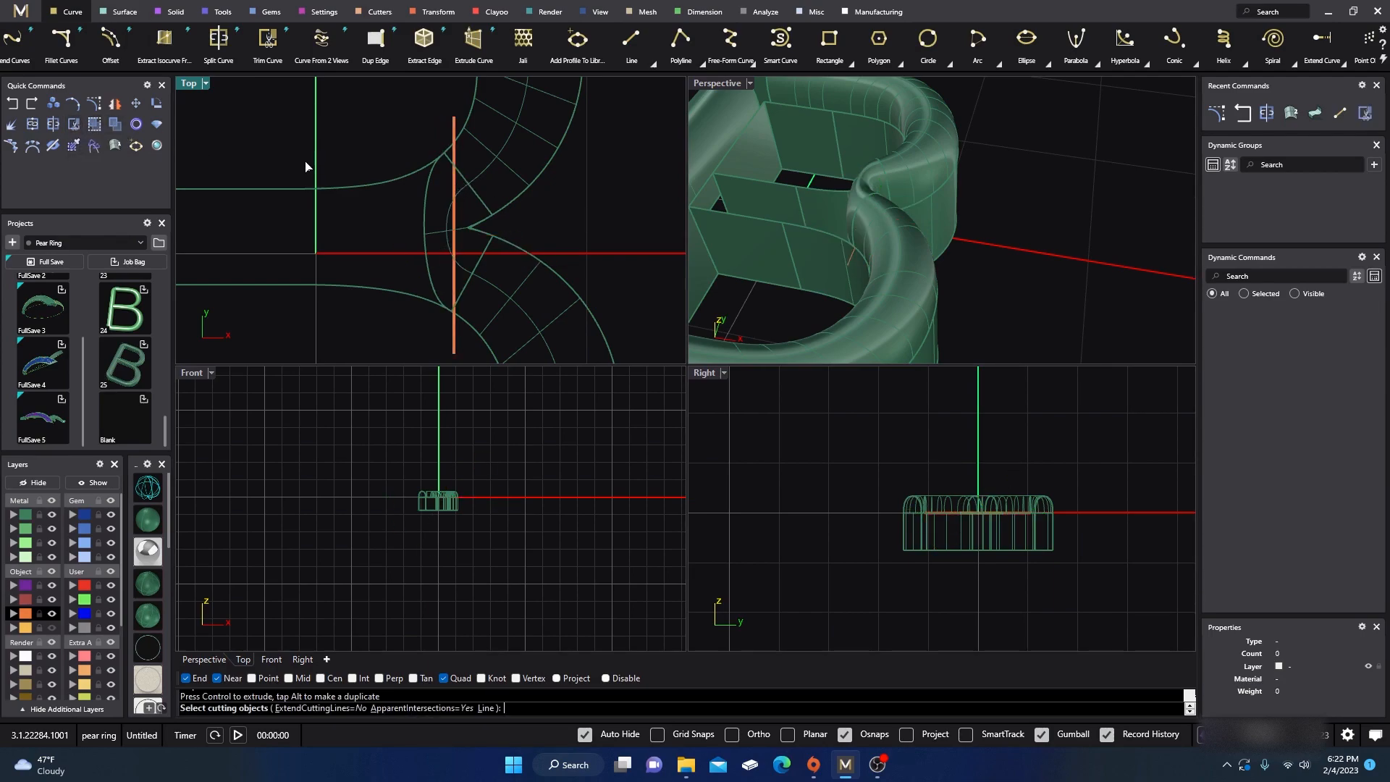
left_click(453, 138)
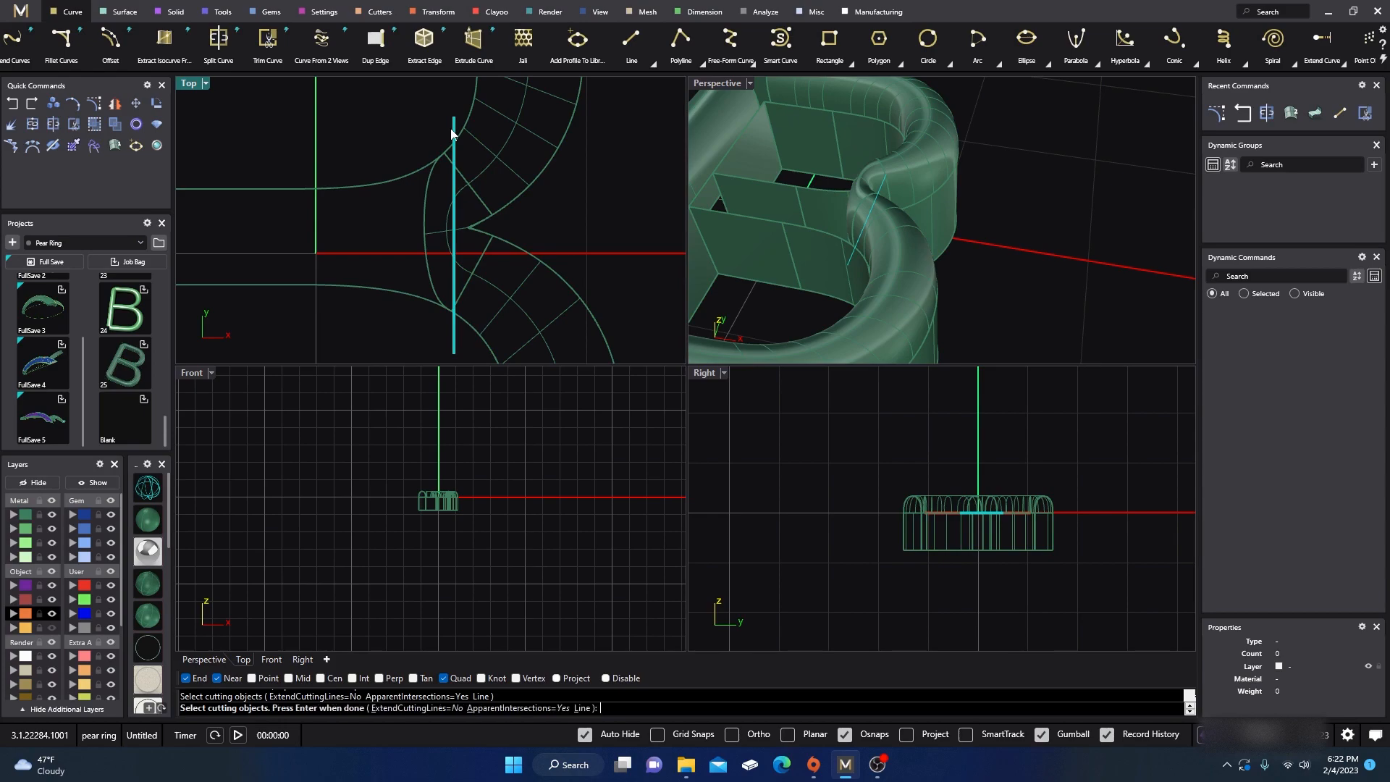
key("Return")
left_click(427, 203)
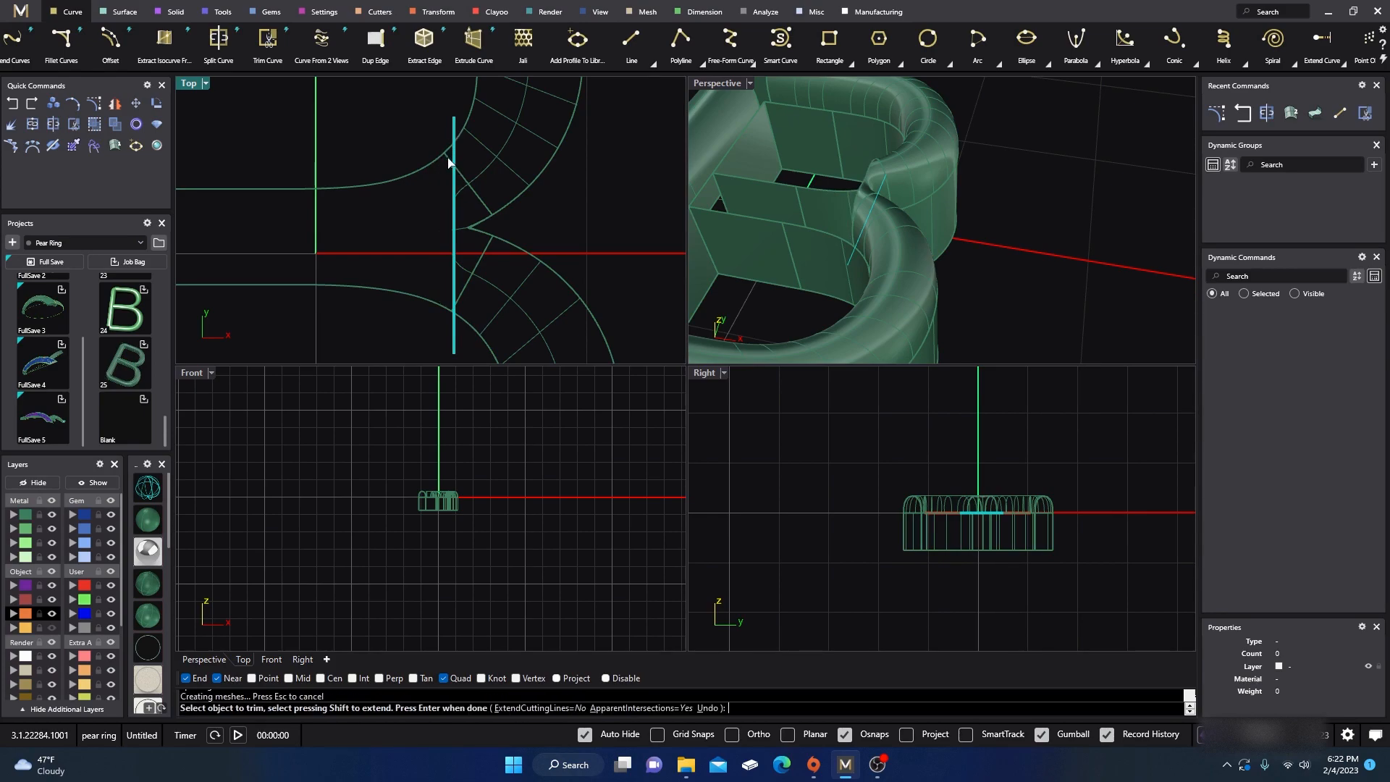
scroll(409, 316, "up", 5)
scroll(459, 305, "up", 3)
left_click(480, 282)
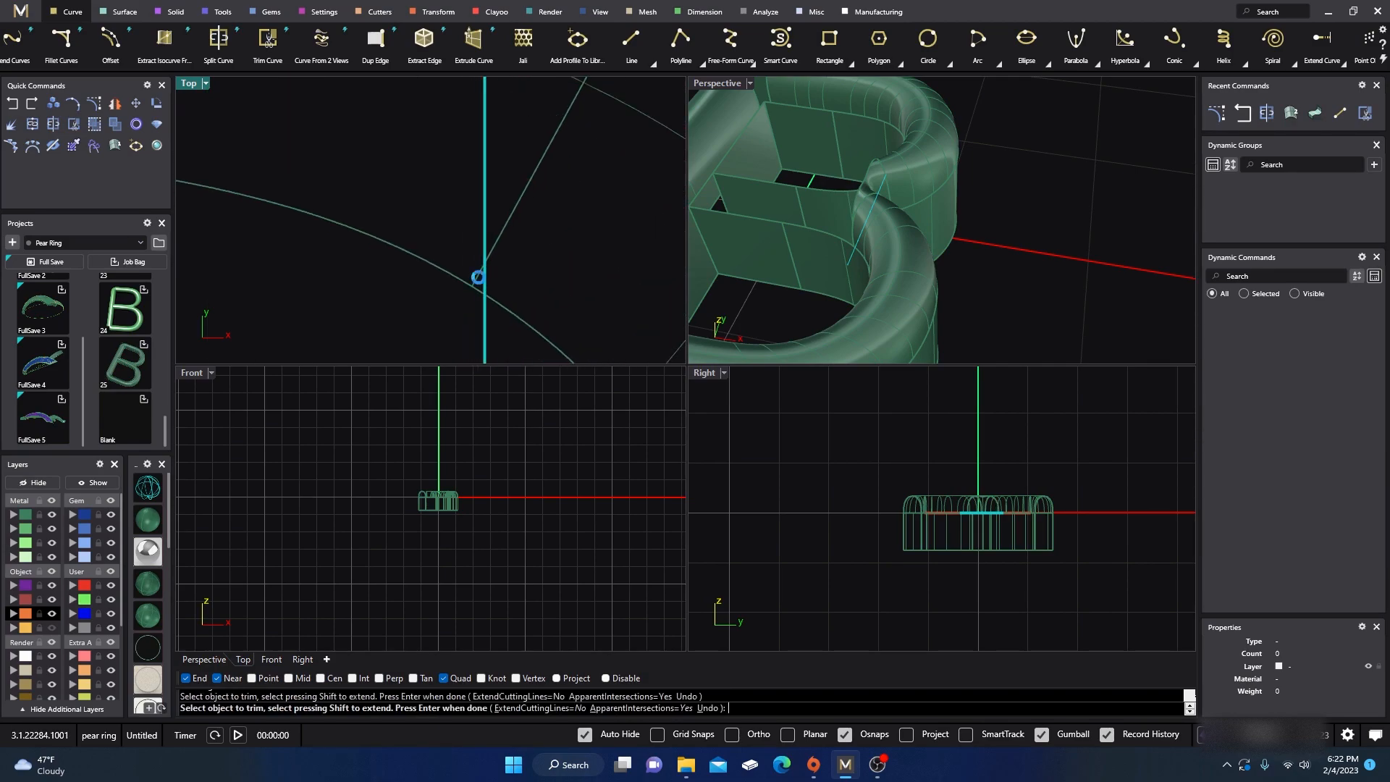
scroll(423, 293, "down", 2)
key("Return")
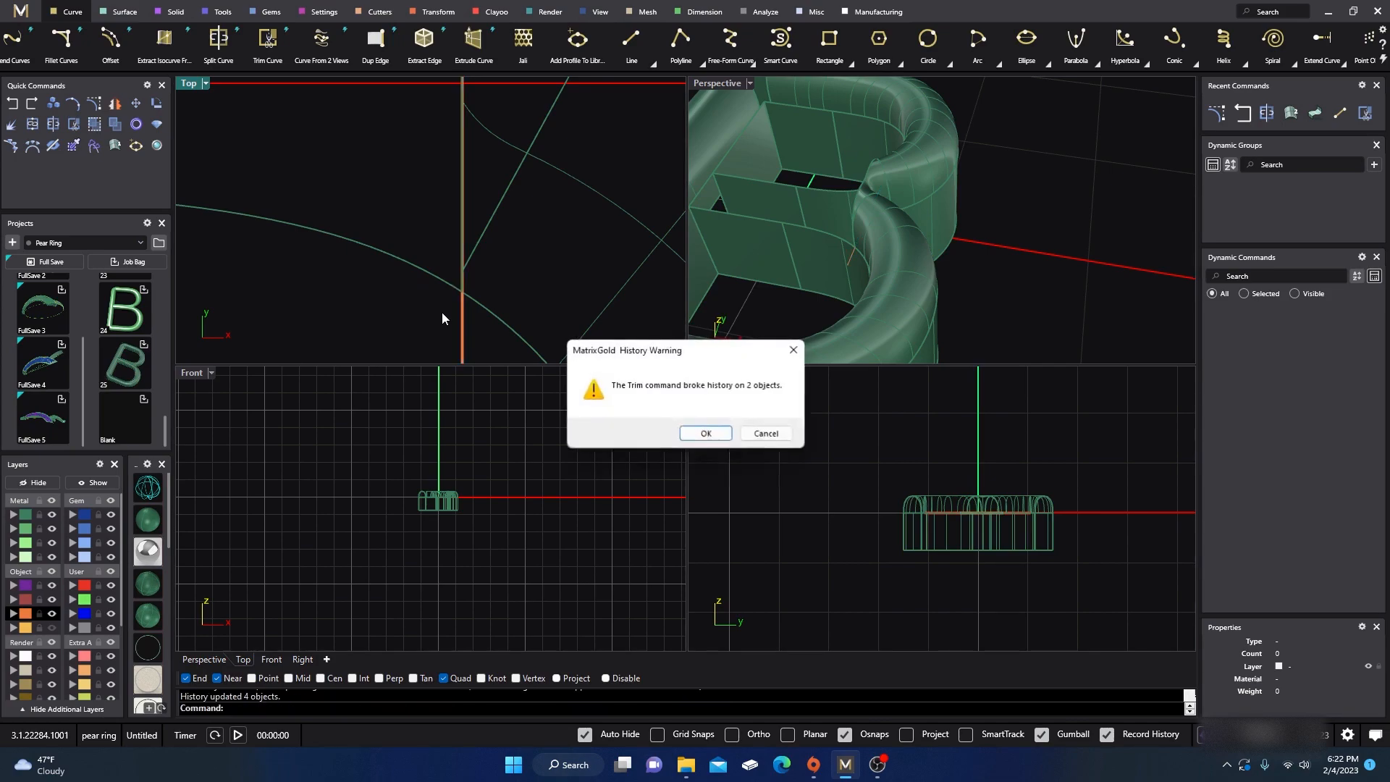
left_click(695, 432)
left_click(464, 330)
key("Delete")
- Start duplicating surface edges at the trimmed bowl junction in the maximized Perspective view, with the Creation layer shown and made current
scroll(437, 291, "down", 6)
scroll(437, 291, "down", 8)
right_click_drag(804, 270, 935, 231)
scroll(1153, 142, "up", 3)
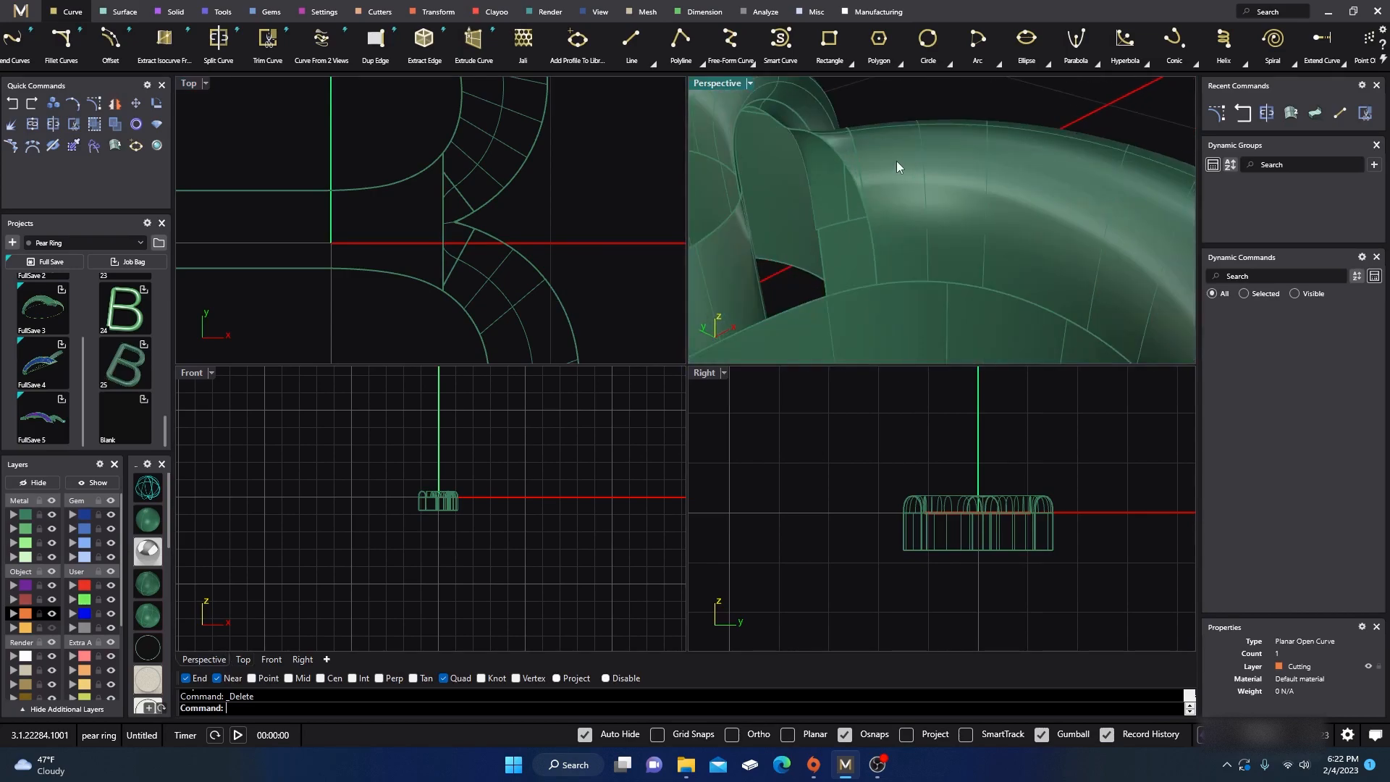
double_click(719, 88)
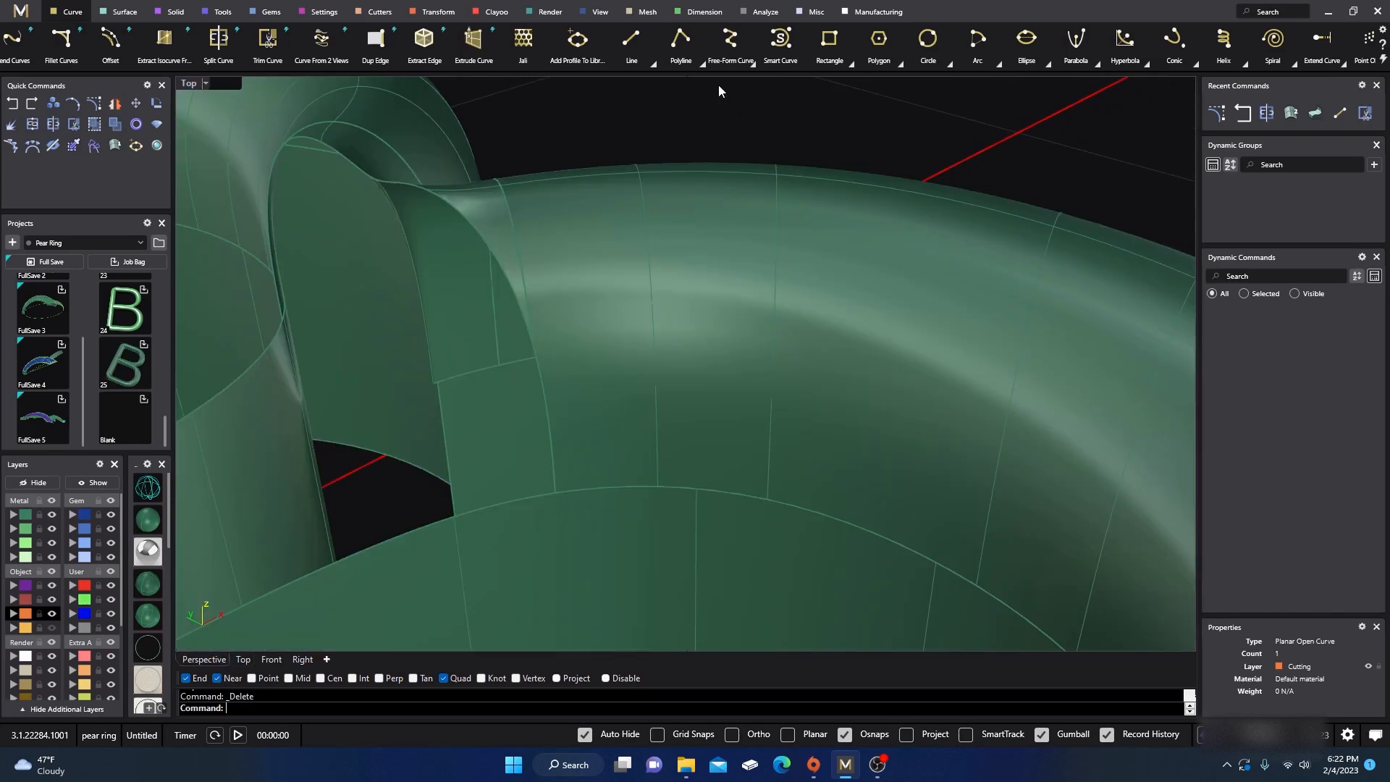
scroll(787, 223, "down", 3)
right_click_drag(773, 252, 780, 251)
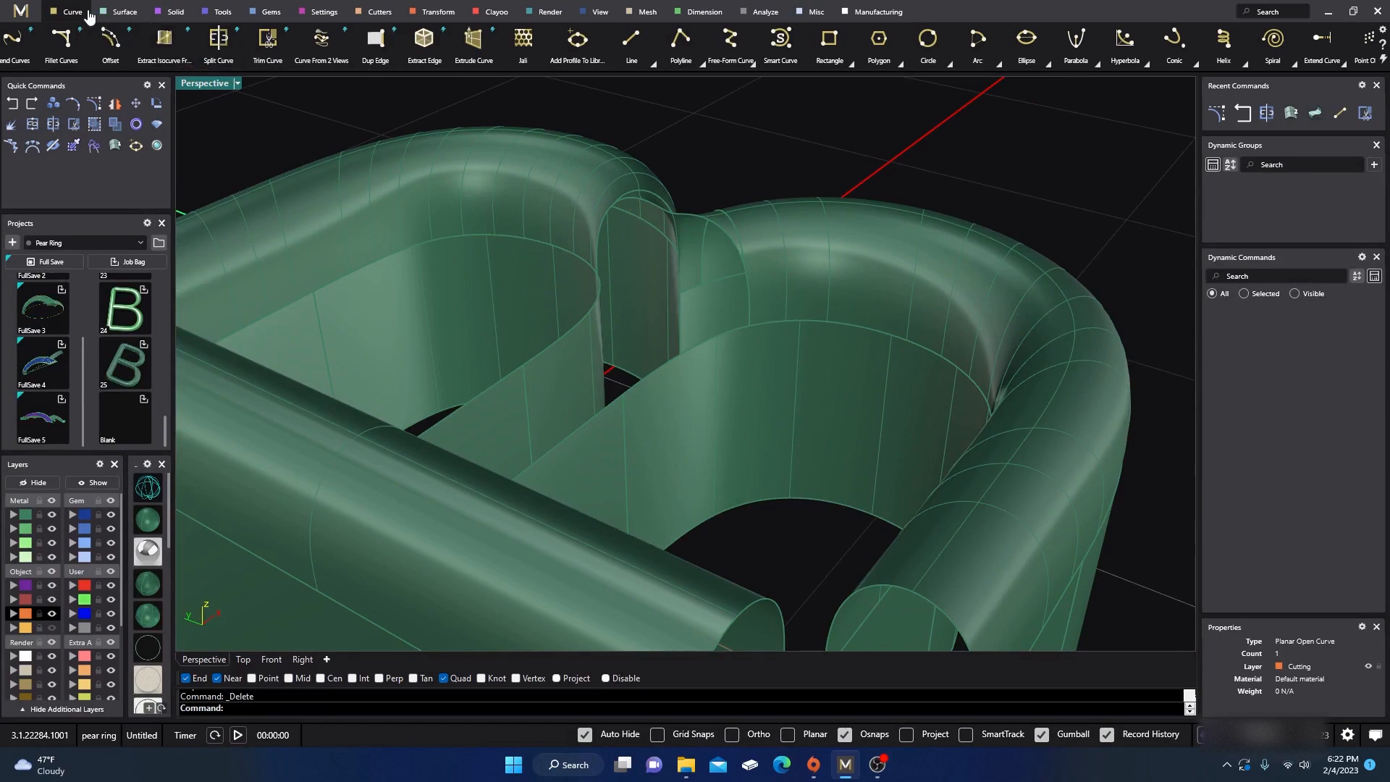
scroll(1230, 68, "down", 5)
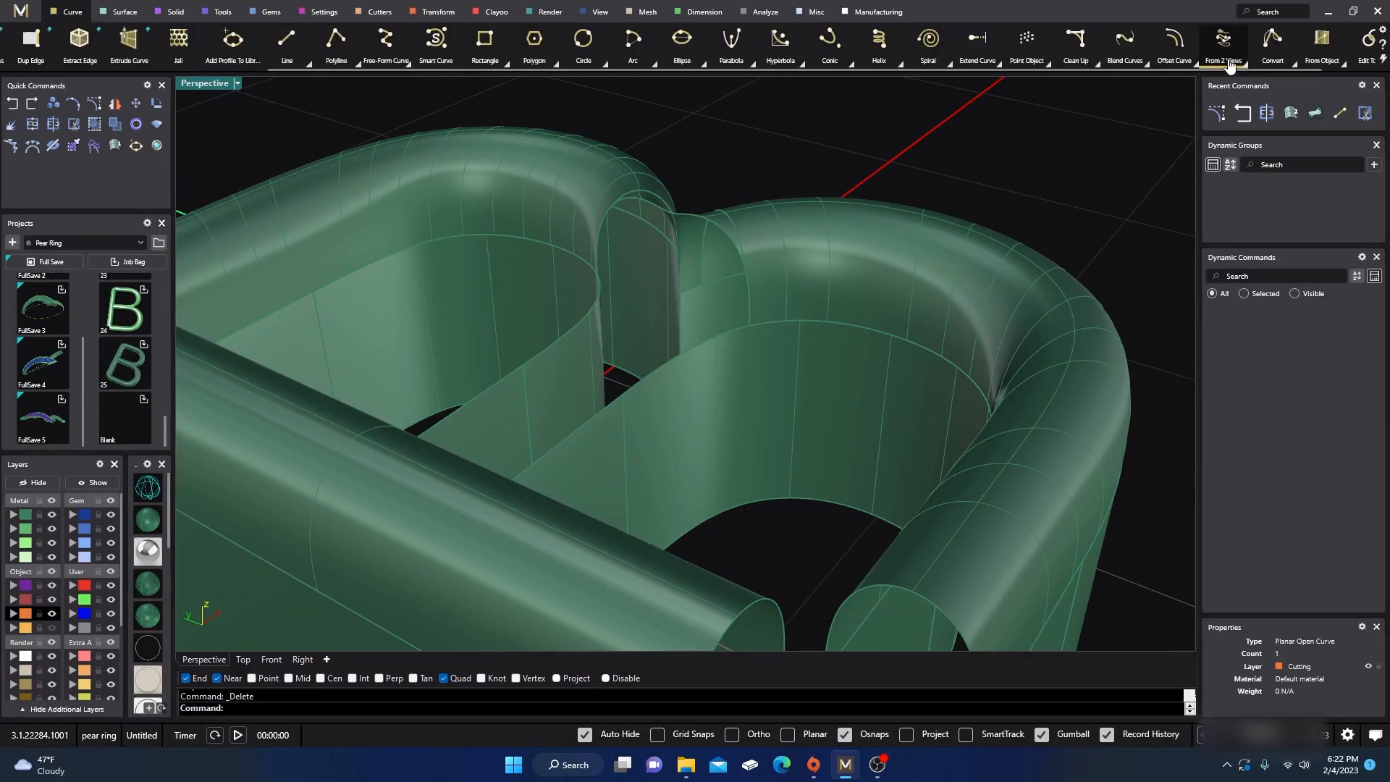
left_click(1269, 61)
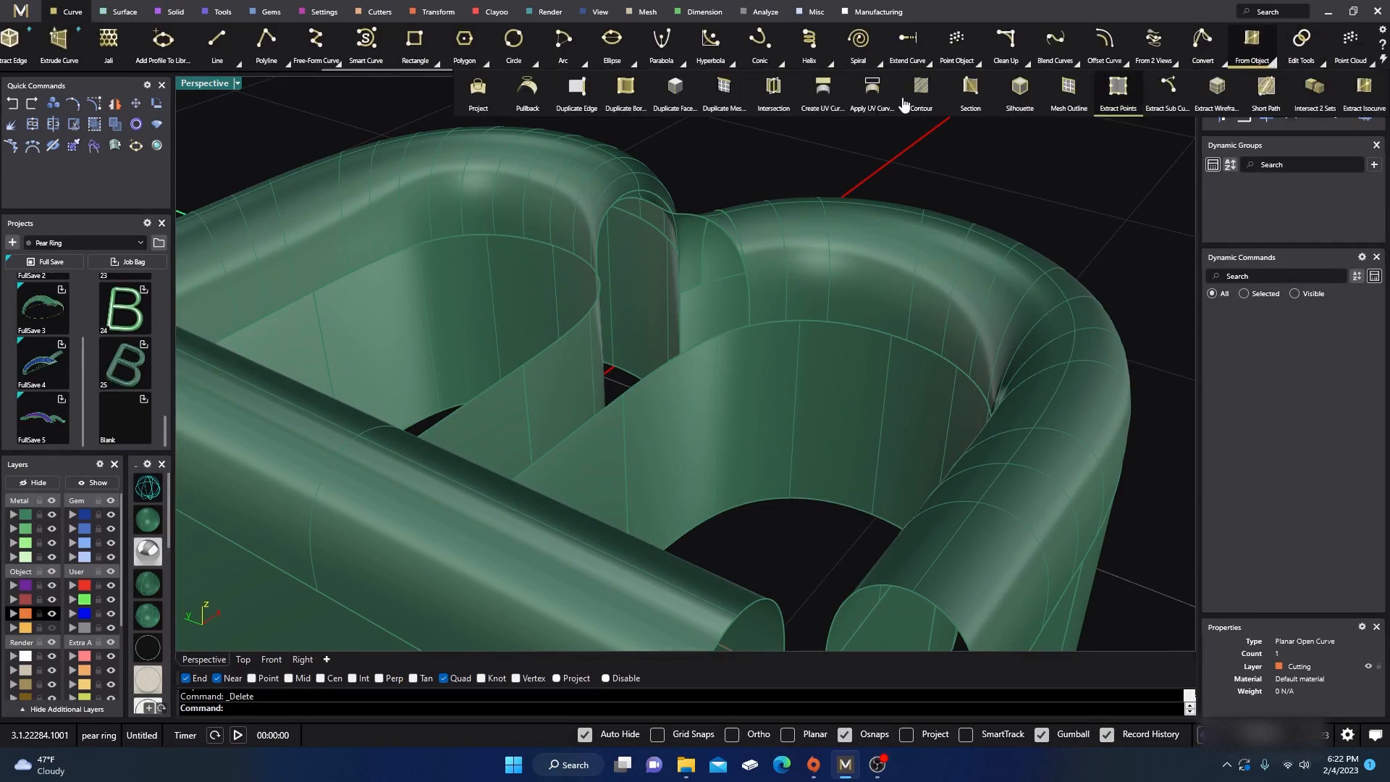
left_click(574, 94)
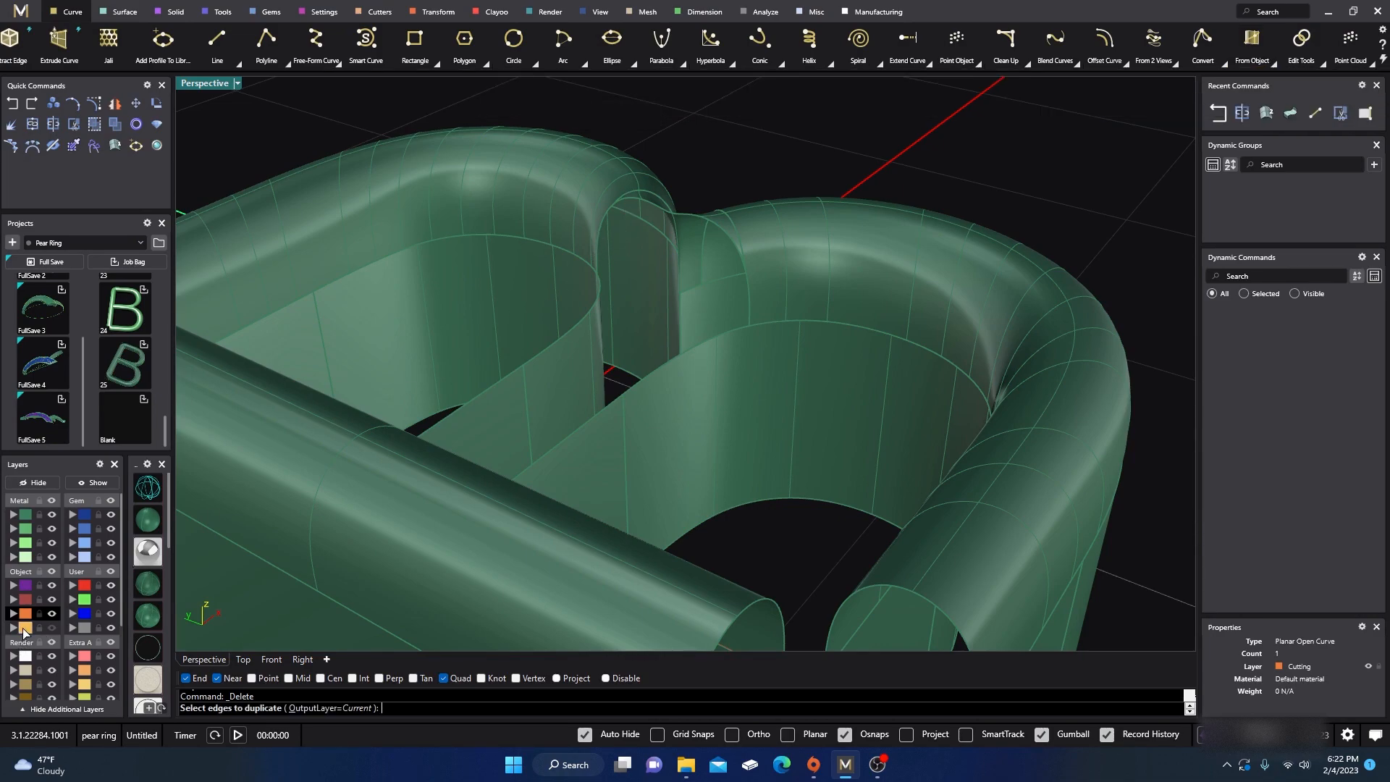
left_click(51, 628)
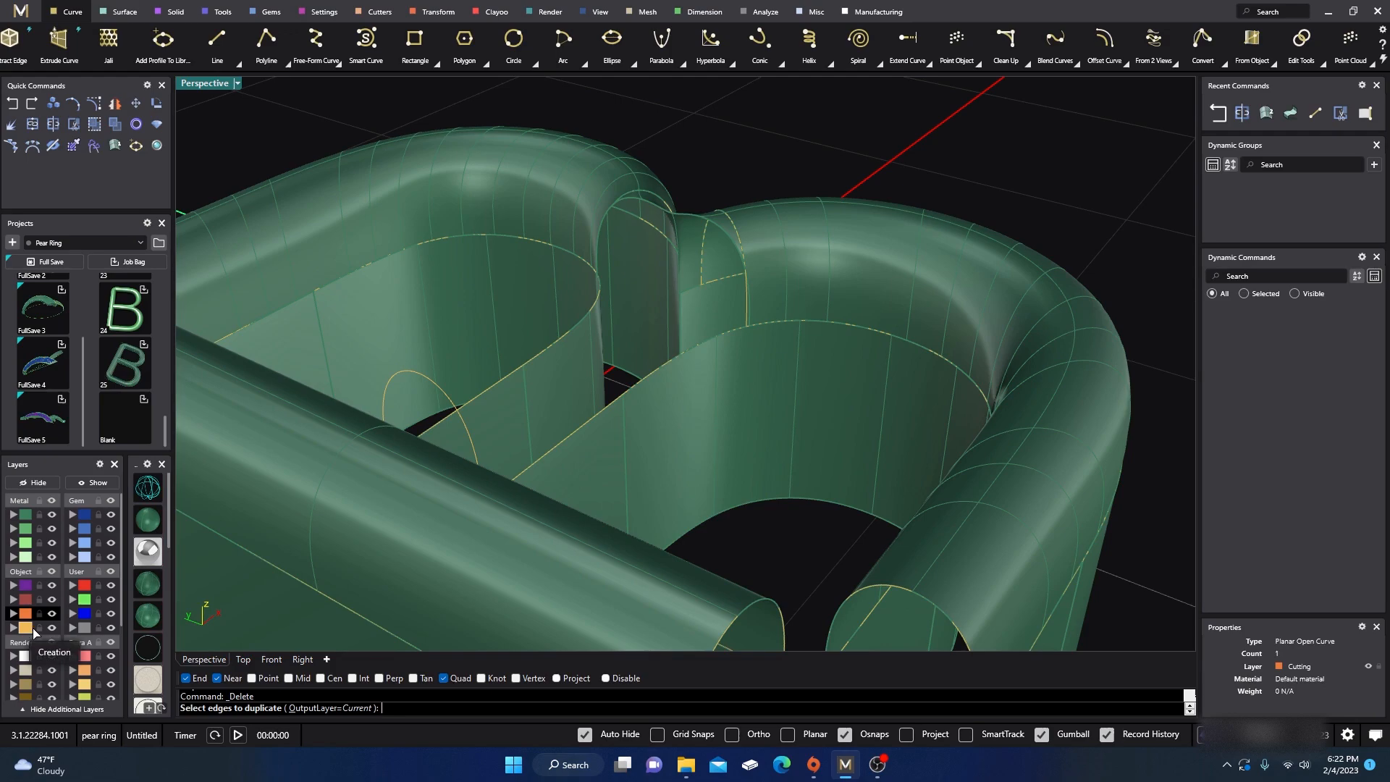
left_click(61, 627)
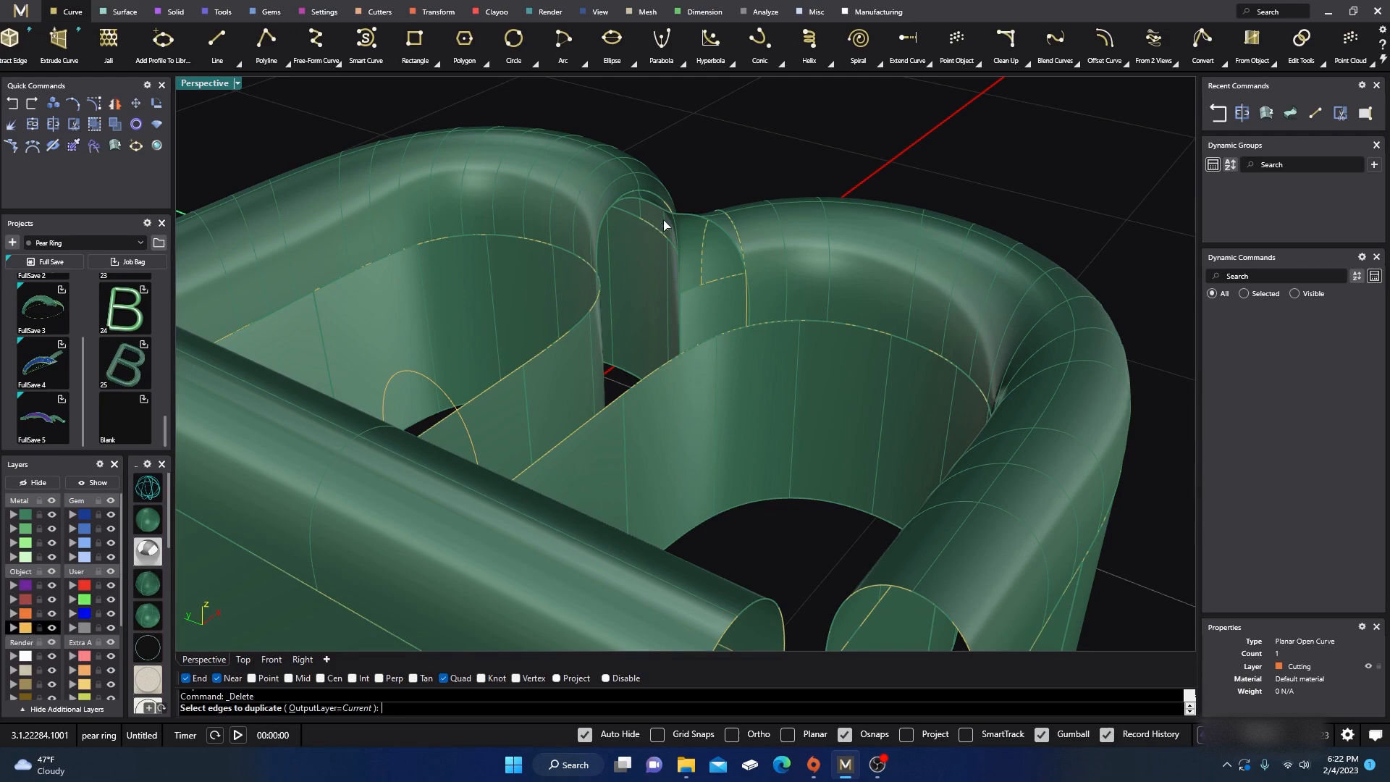
right_click_drag(653, 288, 646, 309)
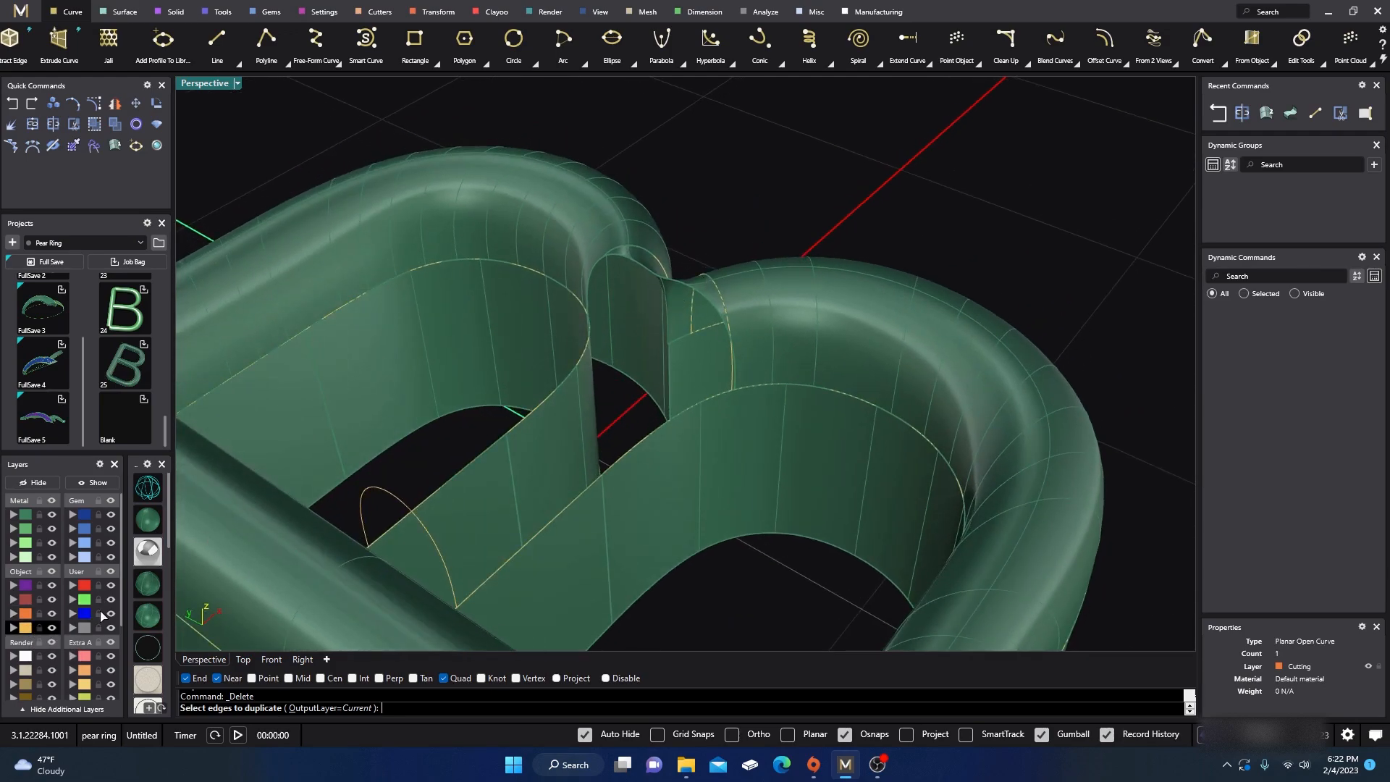
- Make the bright green user layer current and hide the yellow Creation layer
left_click(51, 627)
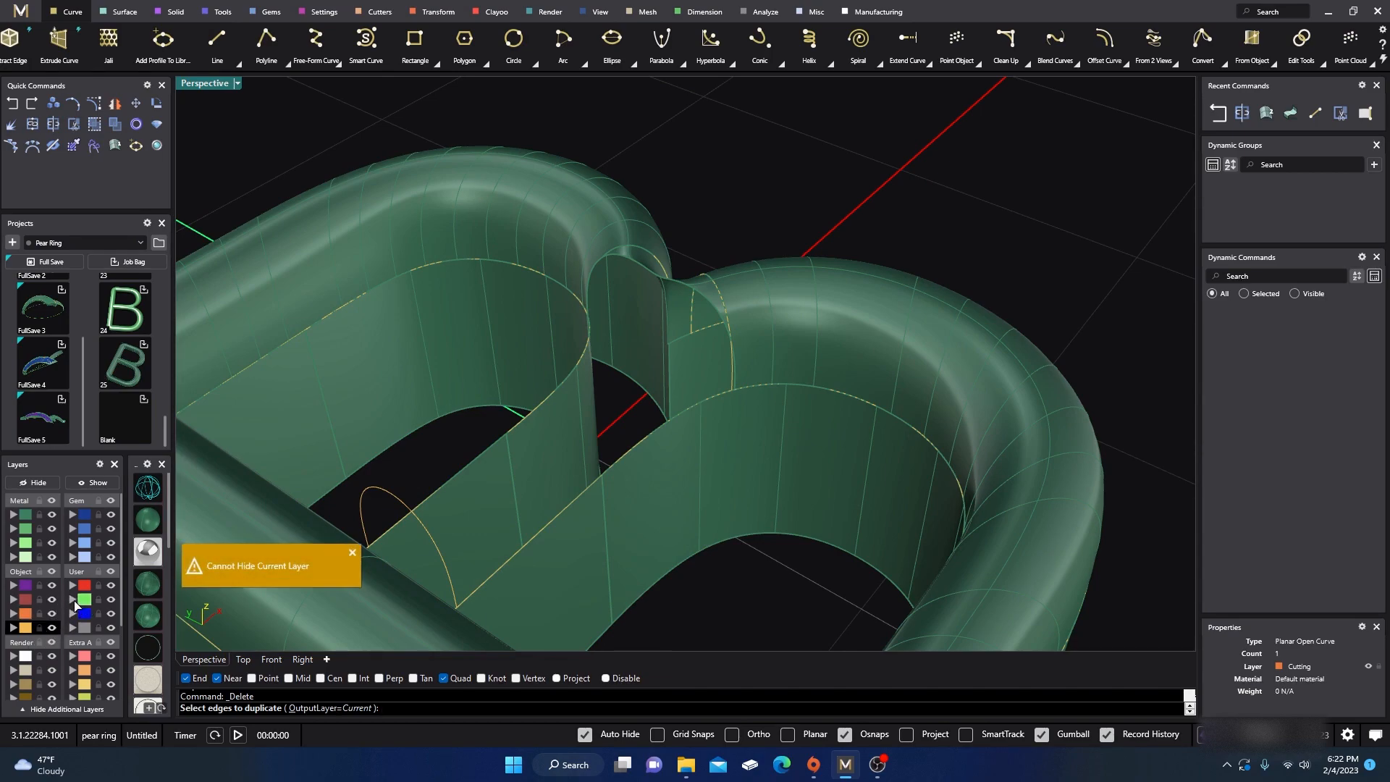
left_click(84, 599)
left_click(52, 626)
- Duplicate the curved surface edges at the notch where the B's two bowls meet, and show the yellow Creation layer again
left_click(646, 273)
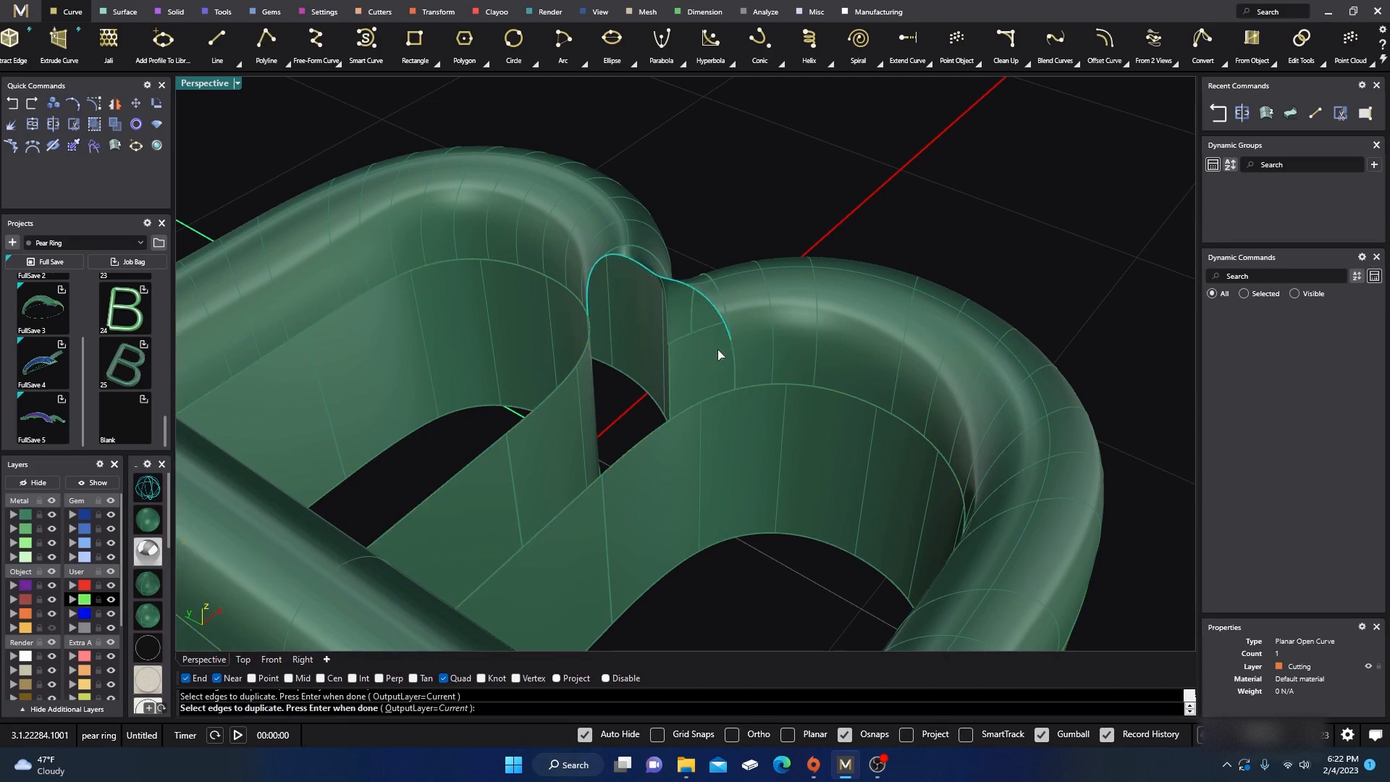
scroll(731, 354, "down", 5)
key("Return")
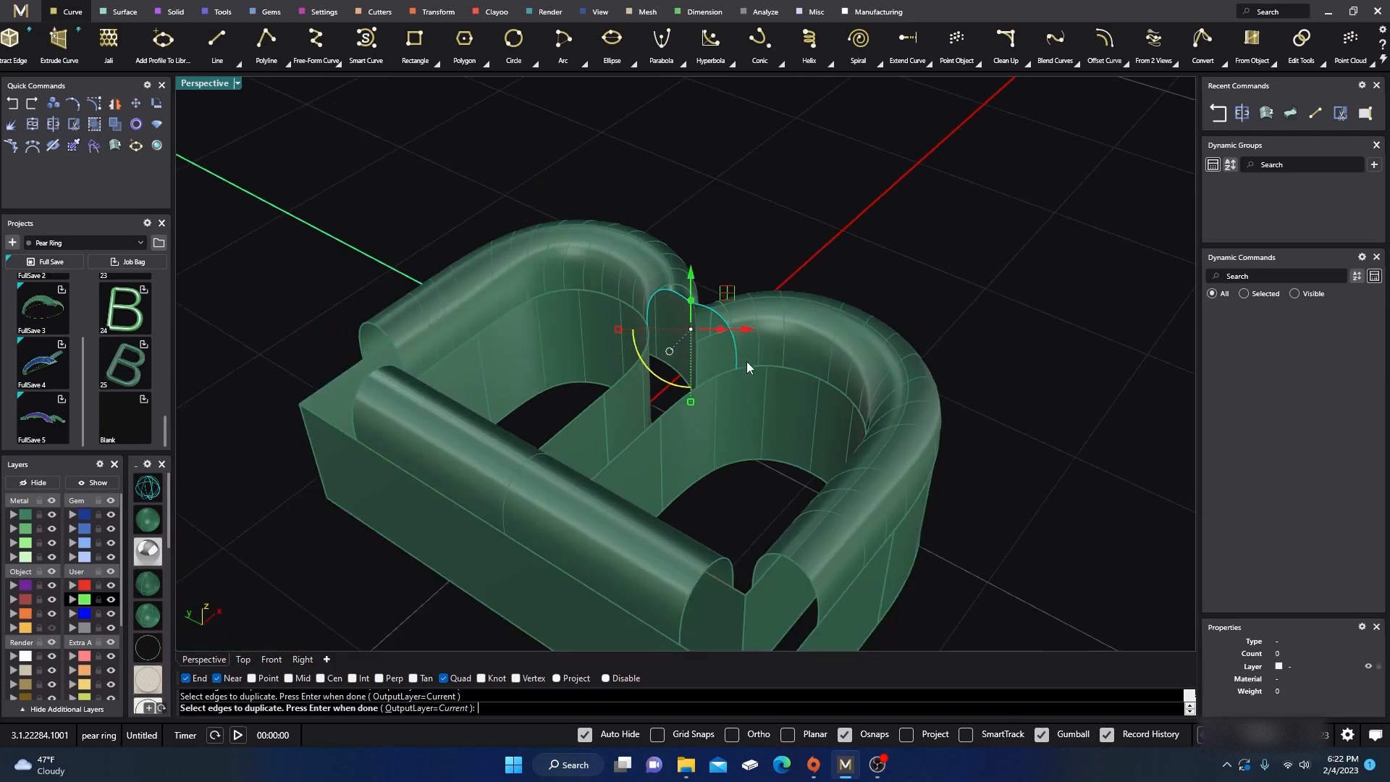
right_click_drag(731, 456, 750, 383)
left_click(842, 271)
right_click_drag(848, 289, 775, 283)
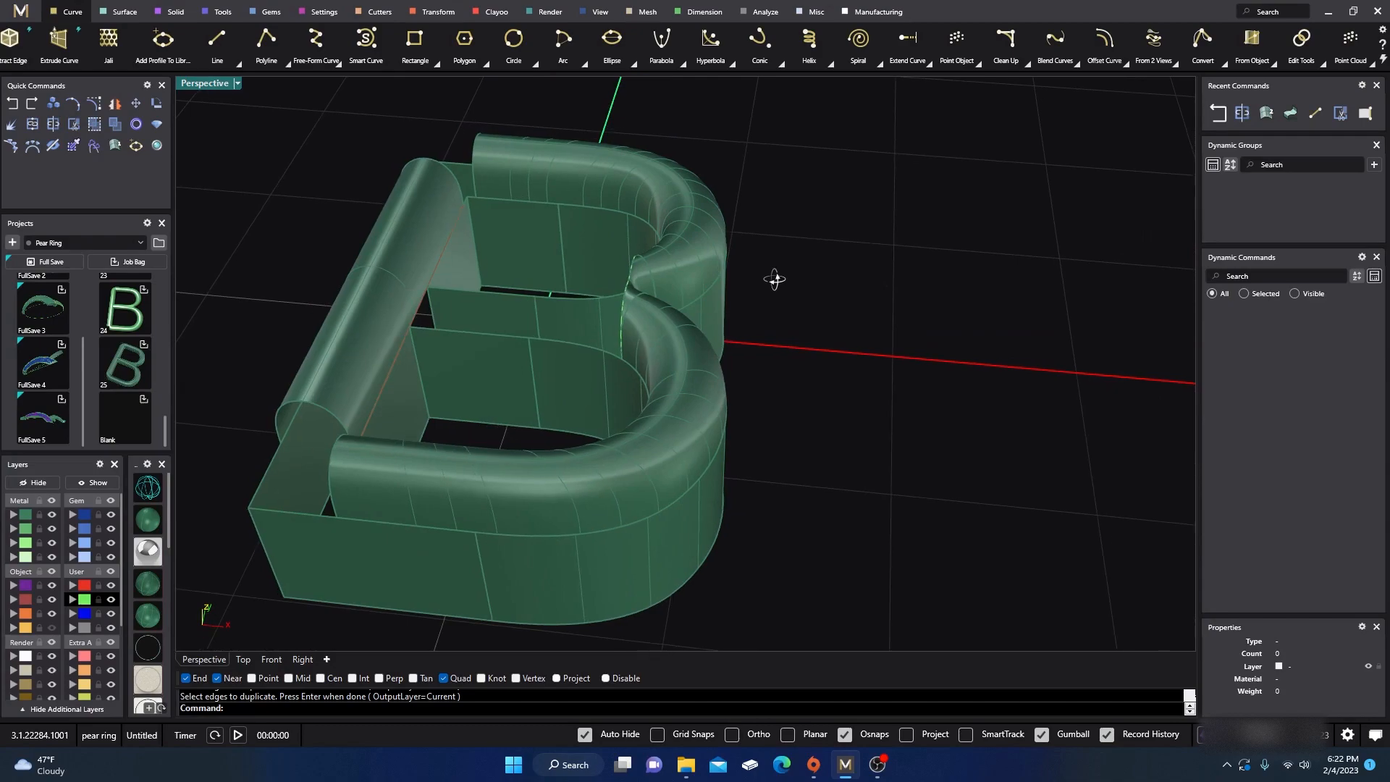
left_click(51, 628)
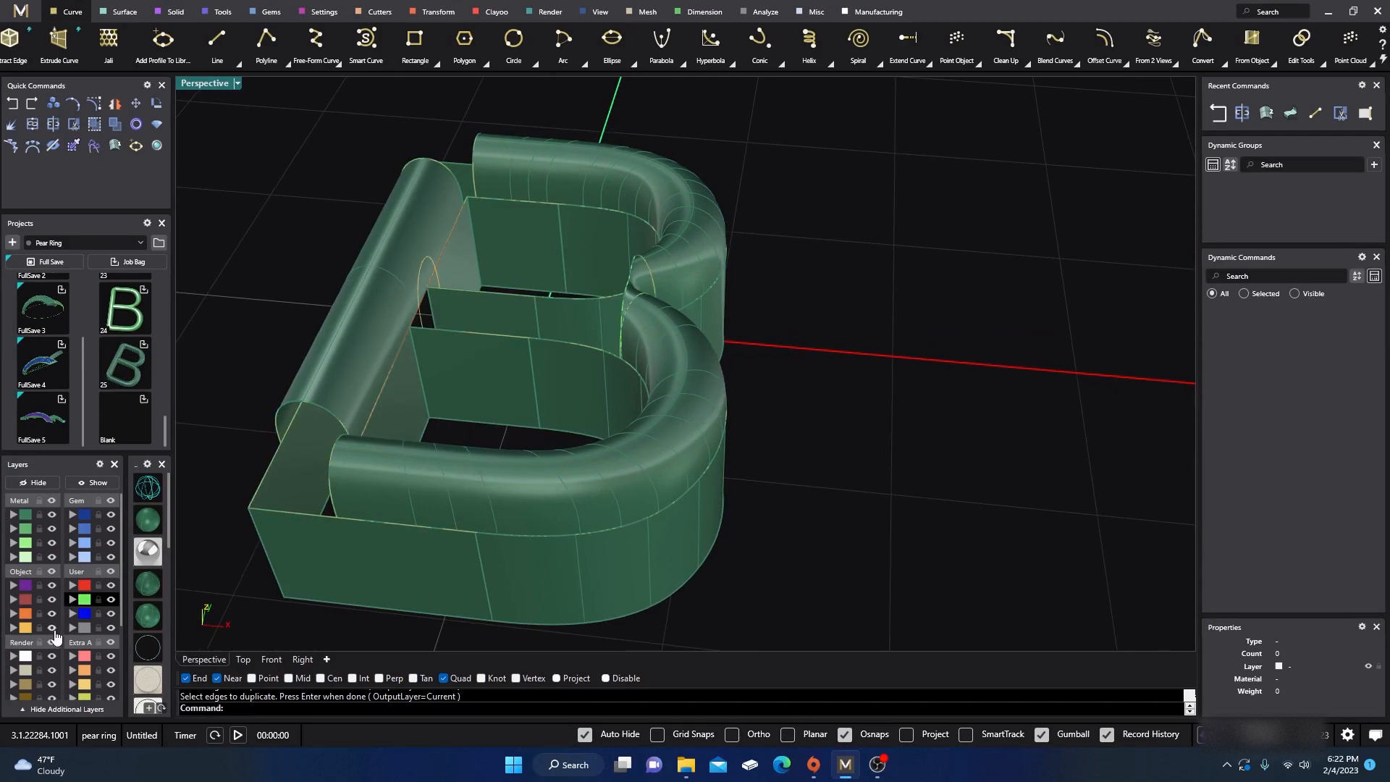
right_click_drag(843, 404, 862, 407)
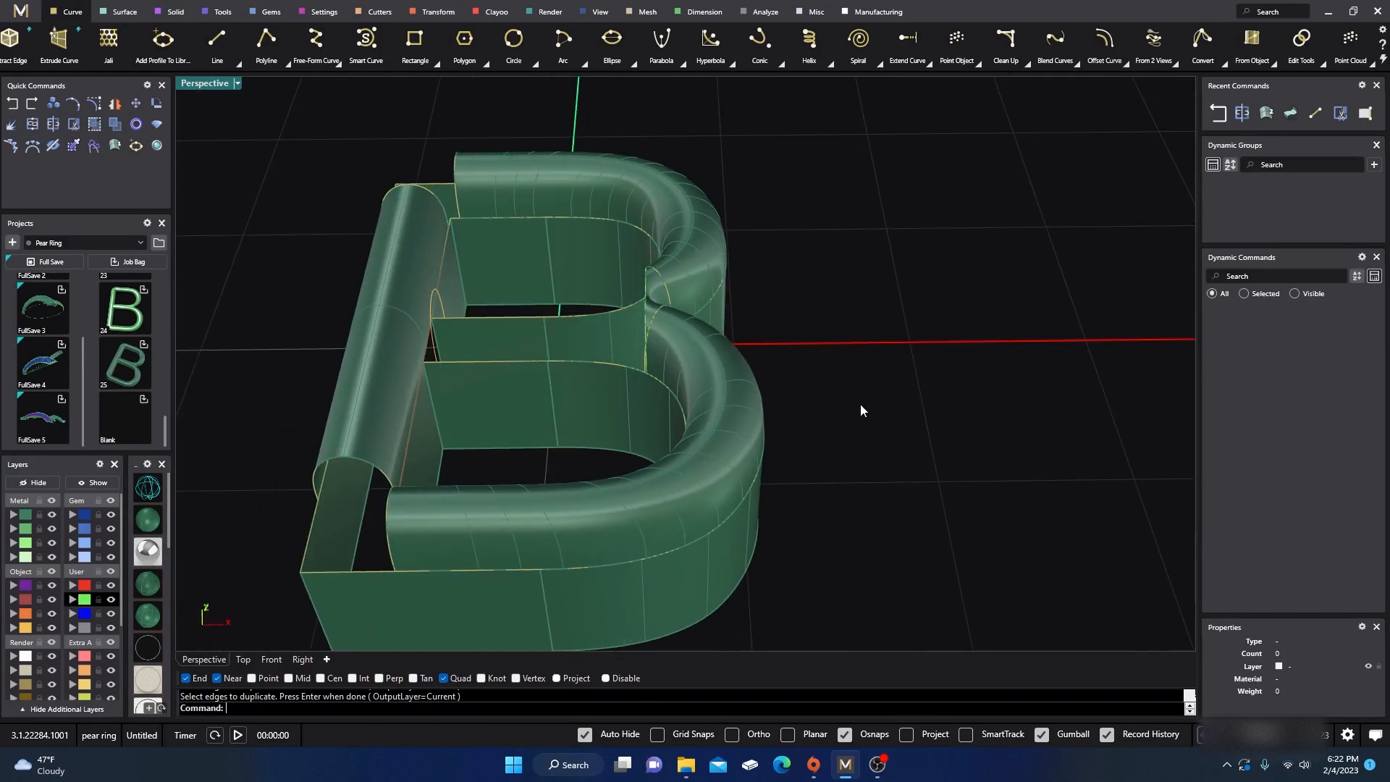
- Try a two-rail sweep along the middle bar's curves with the arch and duplicated notch curve as unchanged cross sections, and delete it
left_click(125, 12)
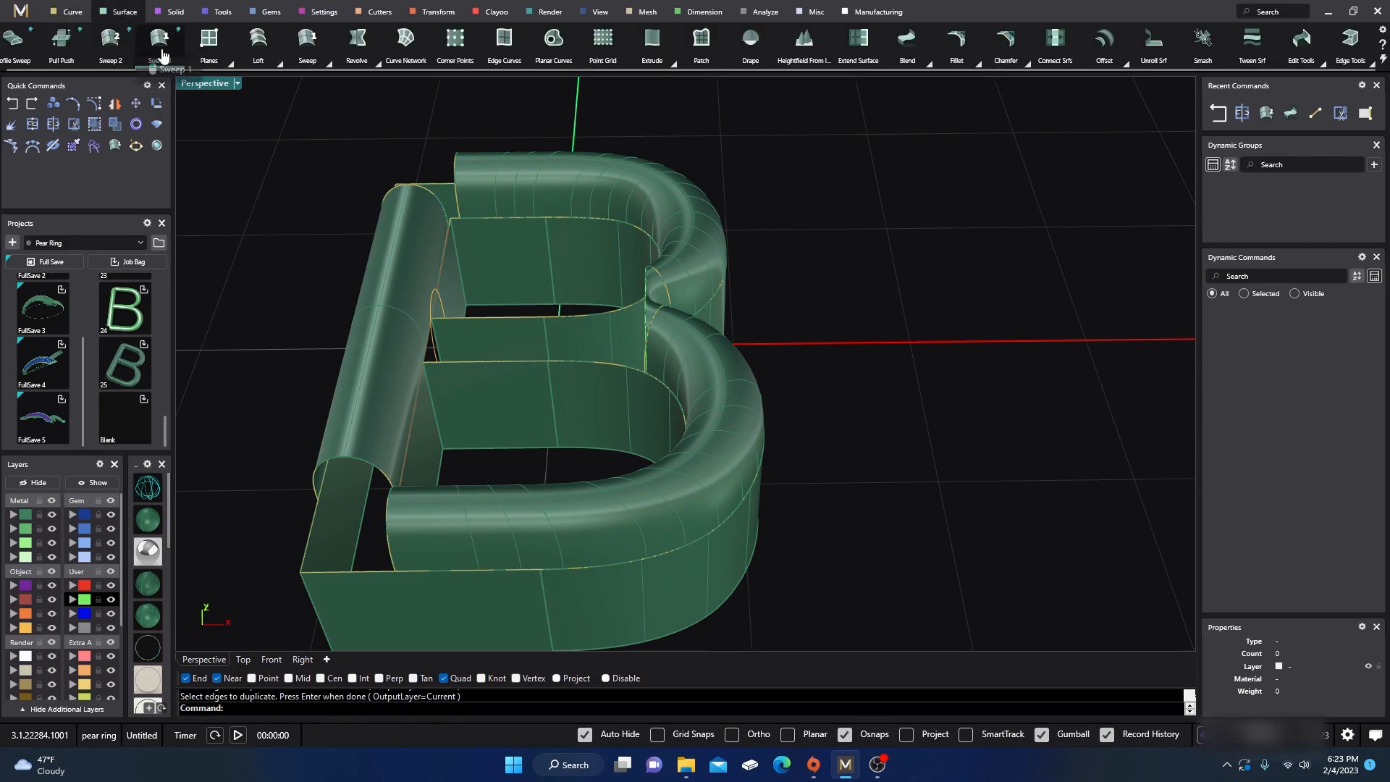
left_click(308, 43)
left_click(507, 317)
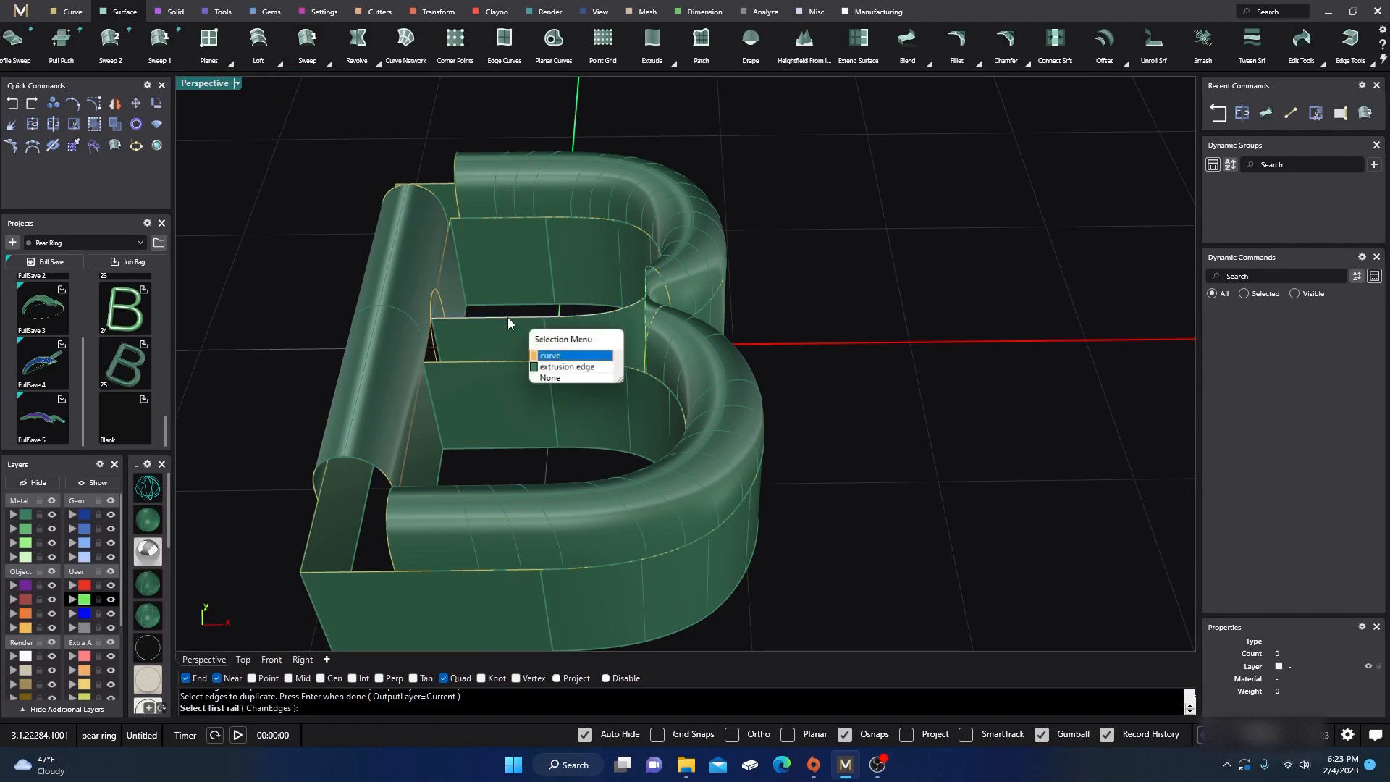
left_click(524, 355)
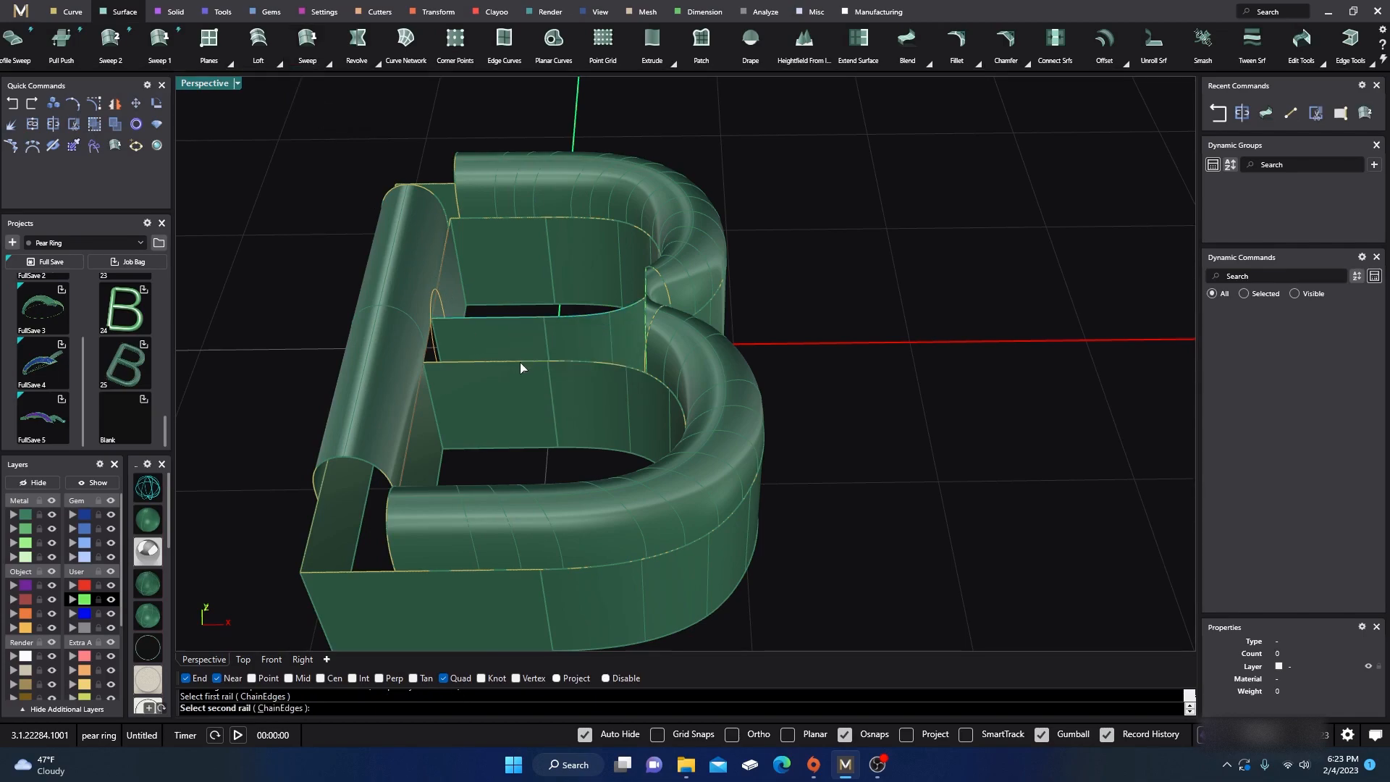
left_click(519, 362)
left_click(554, 403)
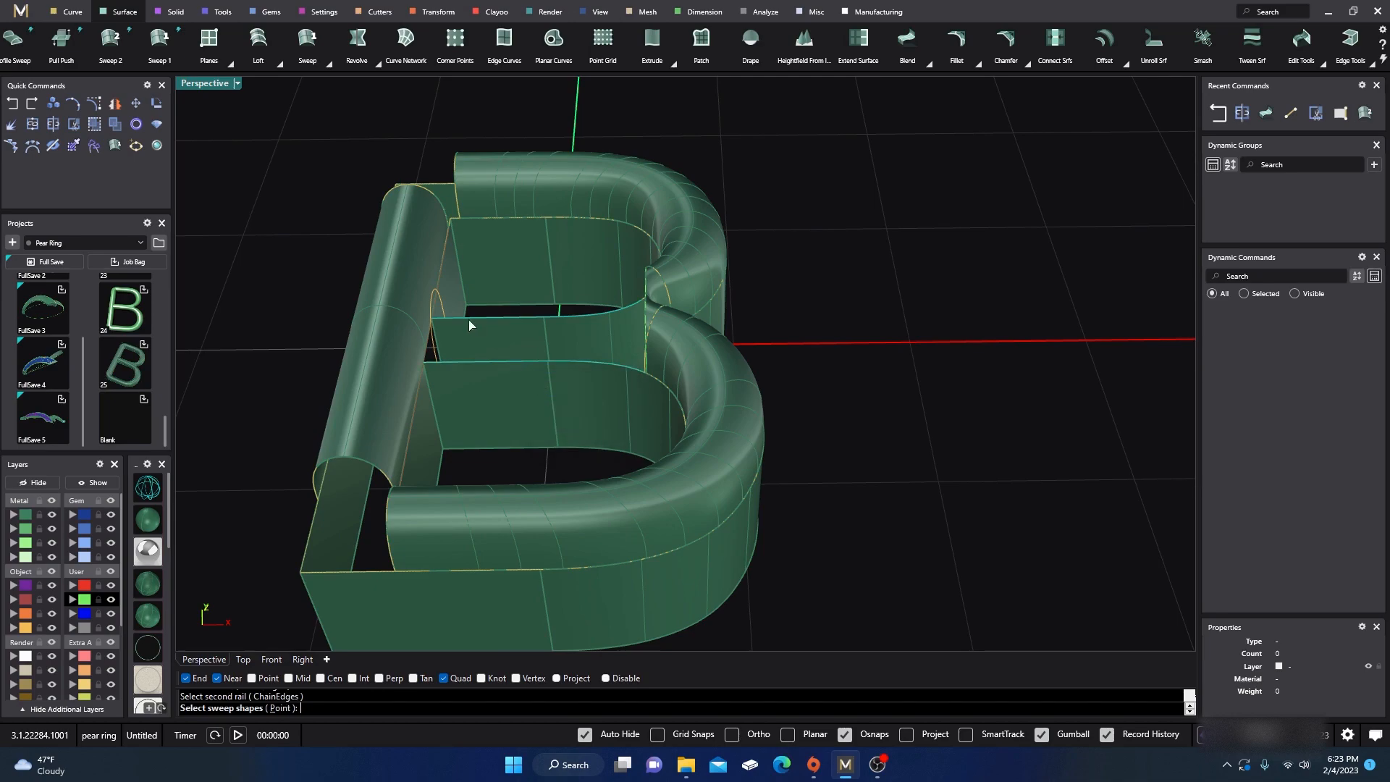
left_click(443, 305)
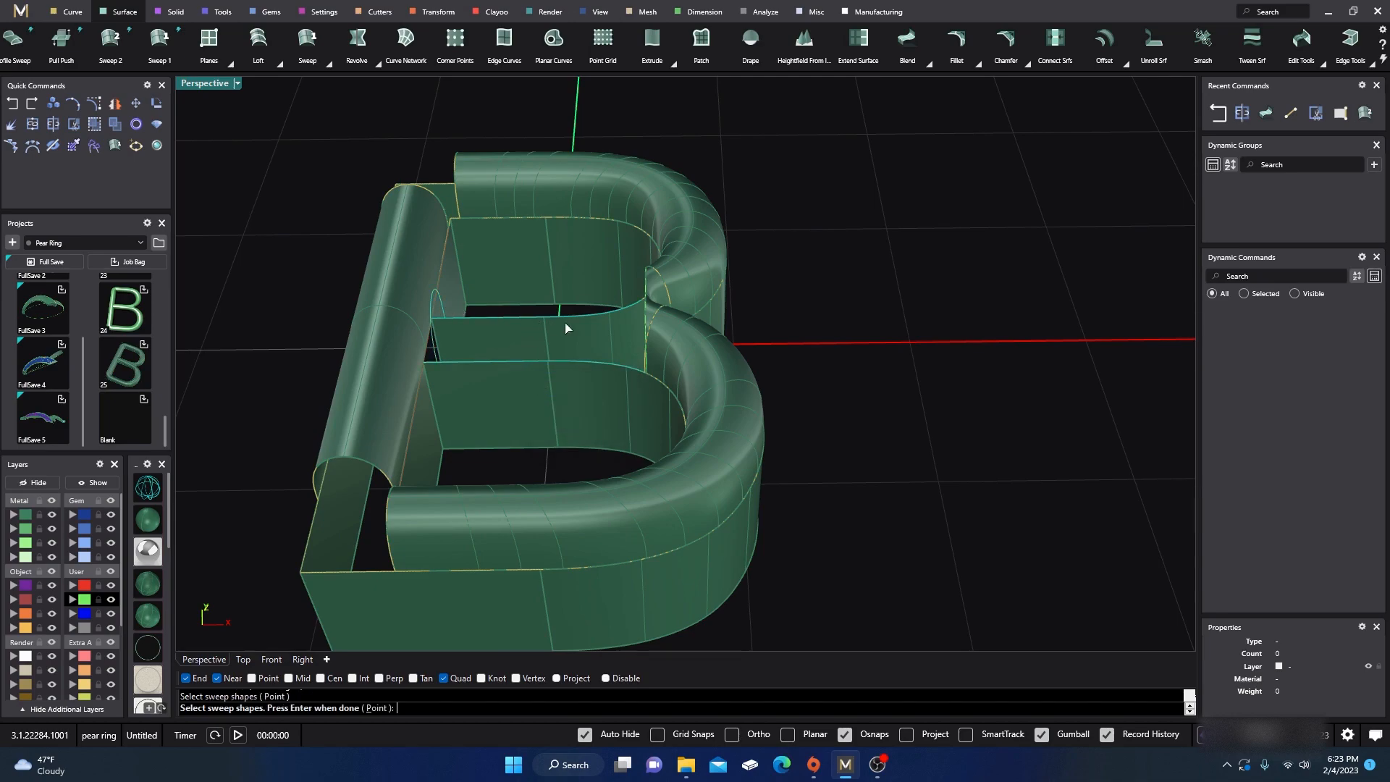
right_click_drag(614, 363, 688, 341)
scroll(706, 303, "up", 3)
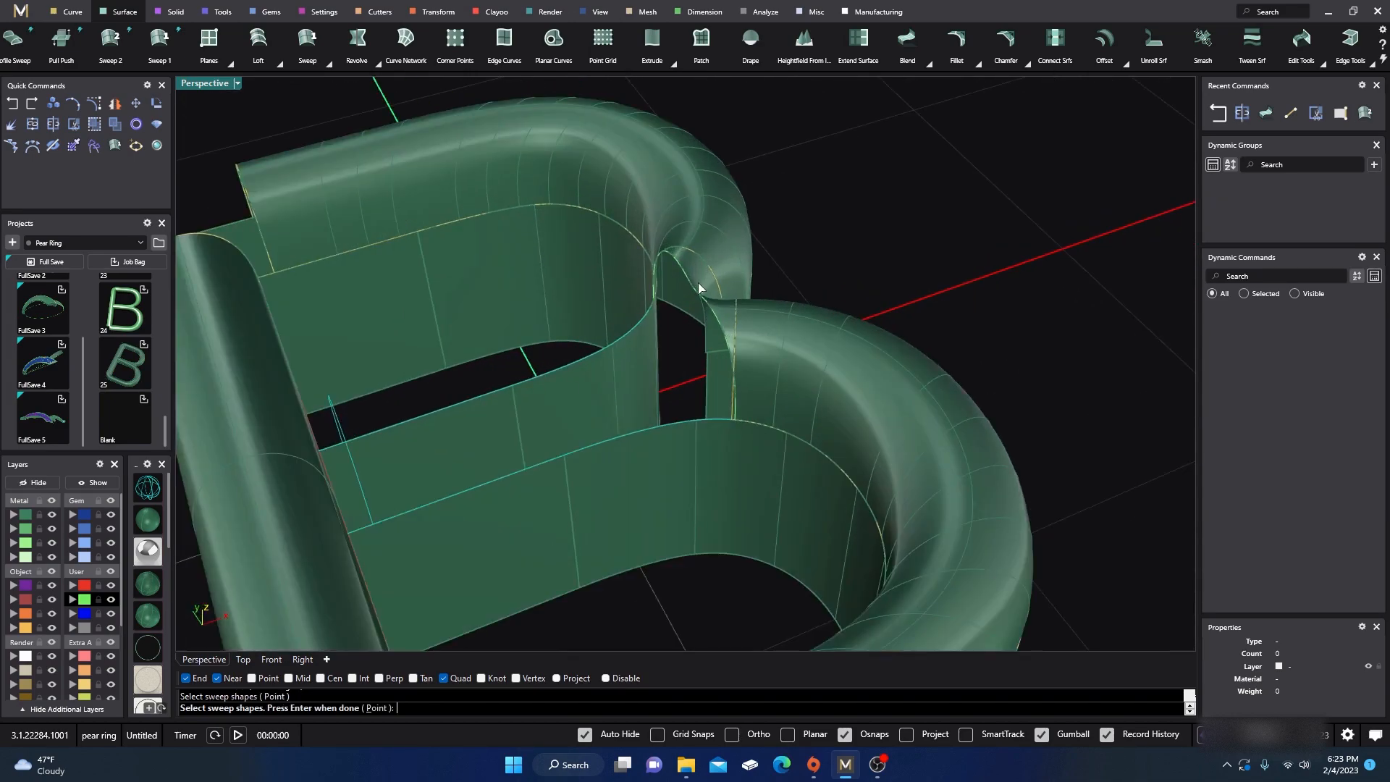
left_click(693, 294)
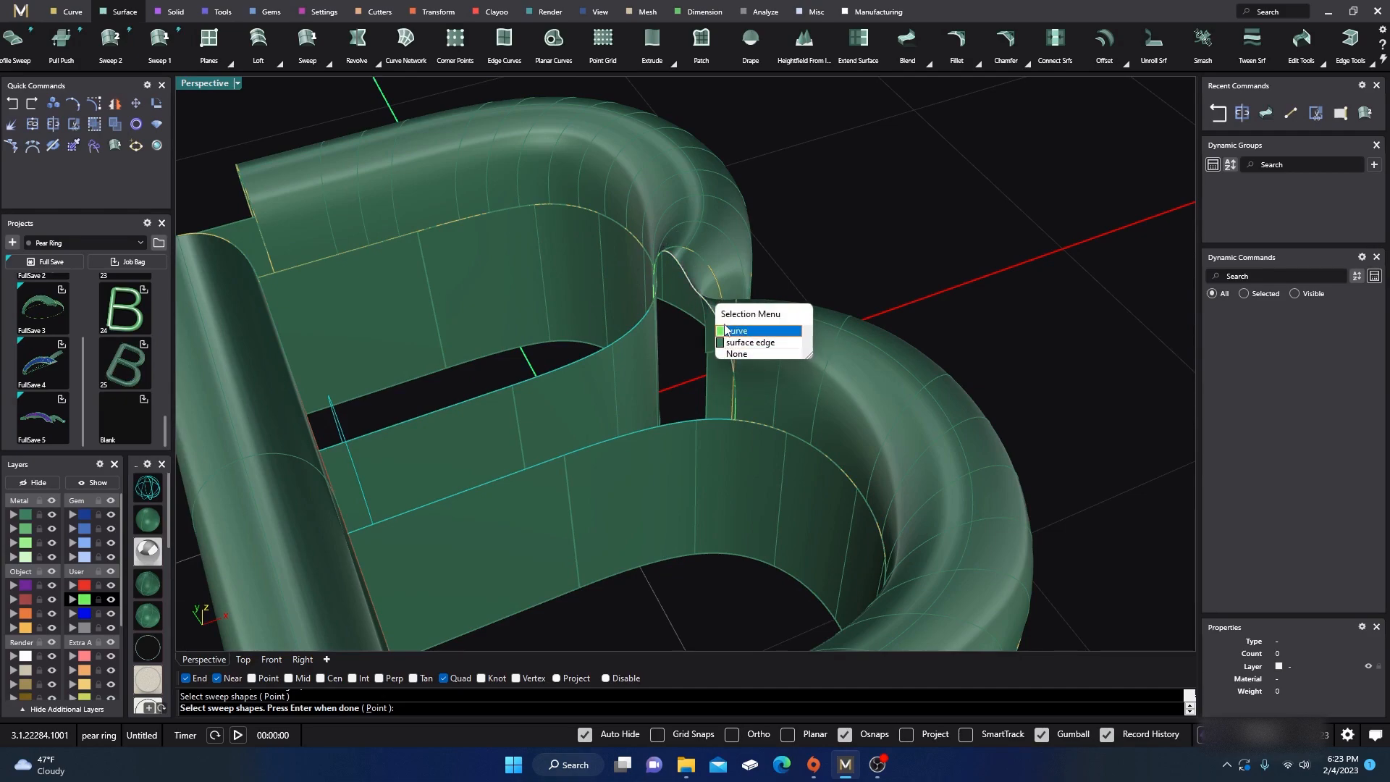
left_click(728, 332)
key("Return")
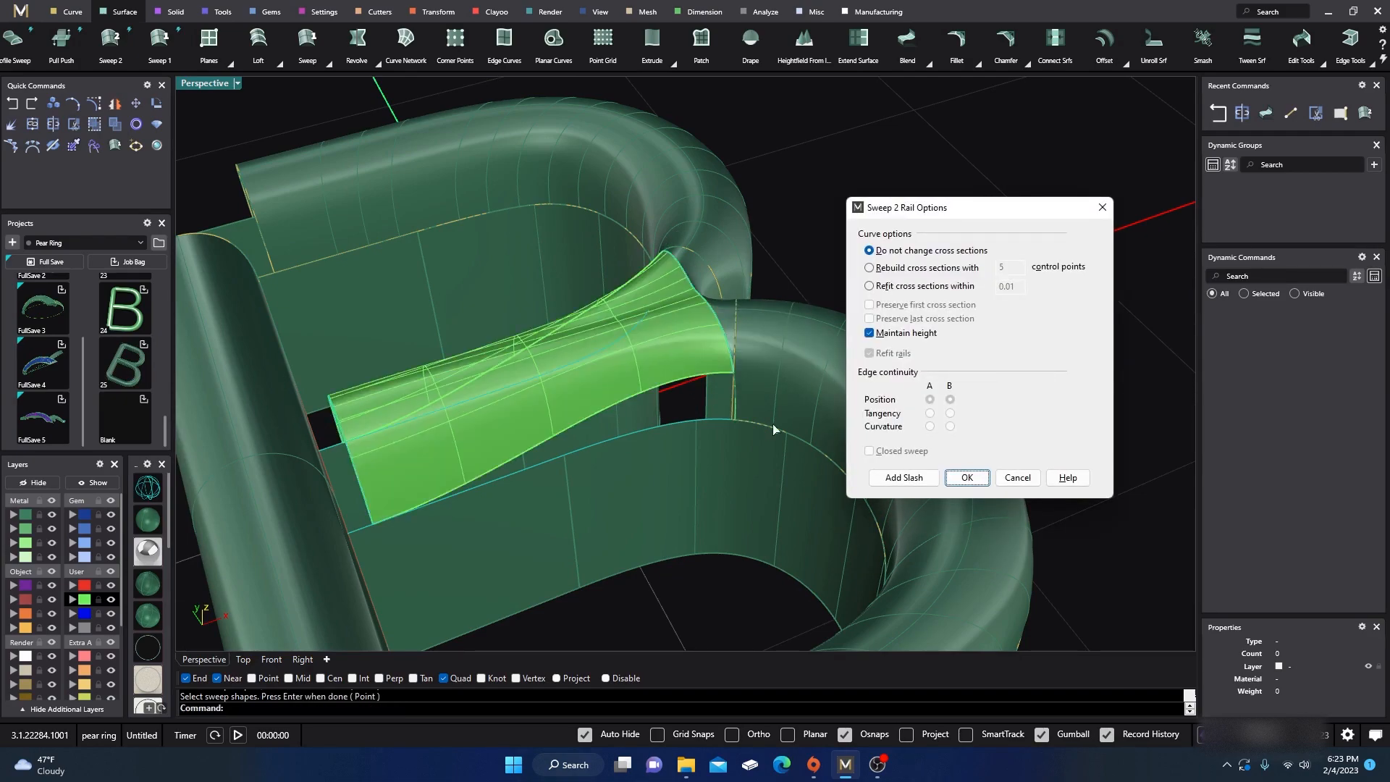
right_click_drag(796, 495, 765, 479)
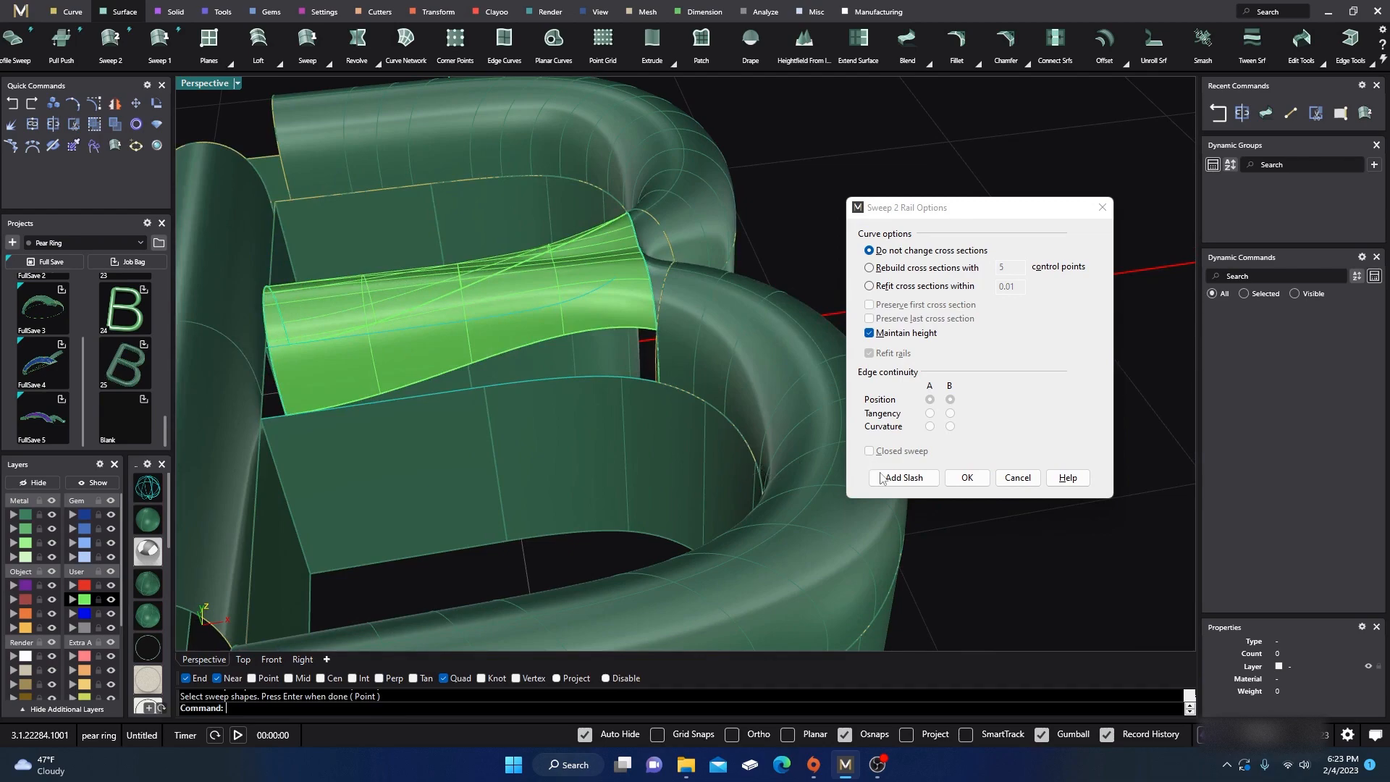
left_click(966, 479)
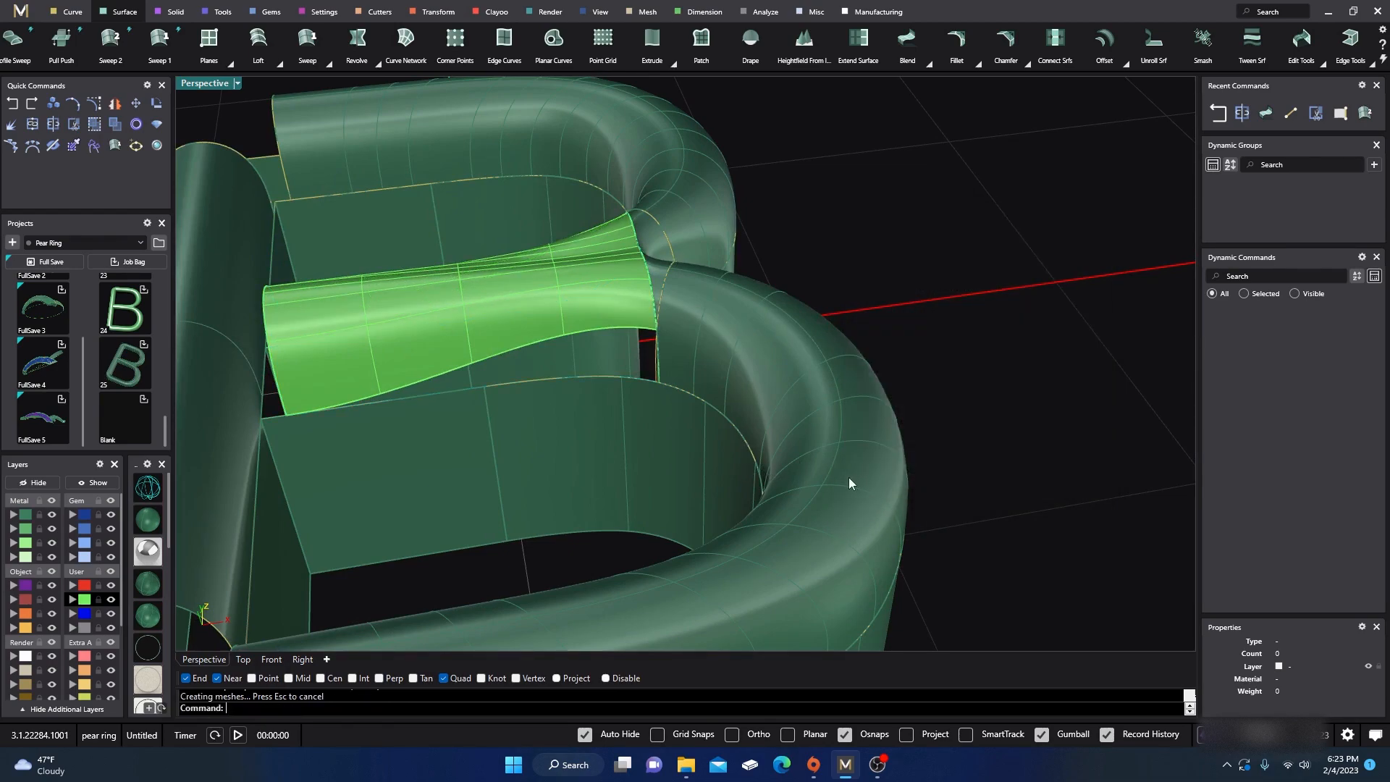
key("Delete")
right_click_drag(516, 327, 589, 323)
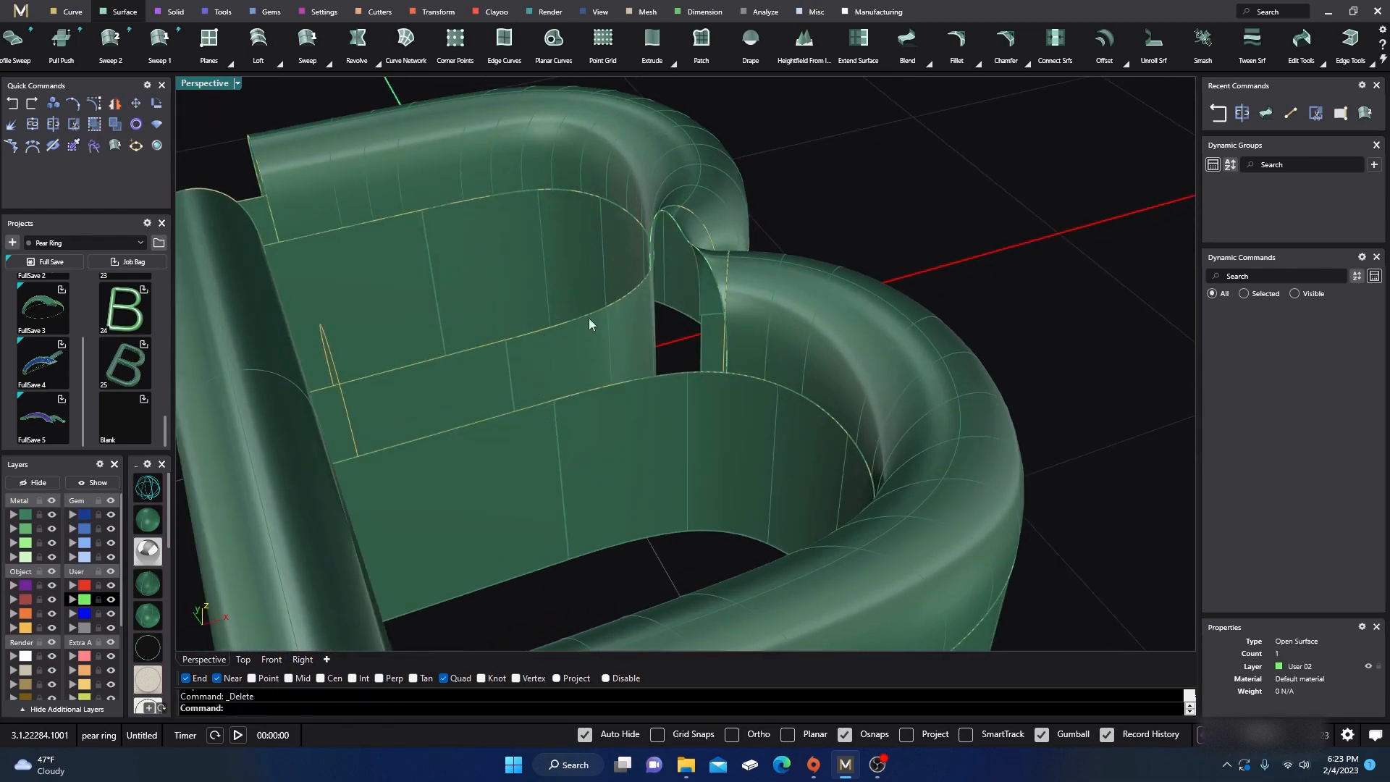
right_click(897, 198)
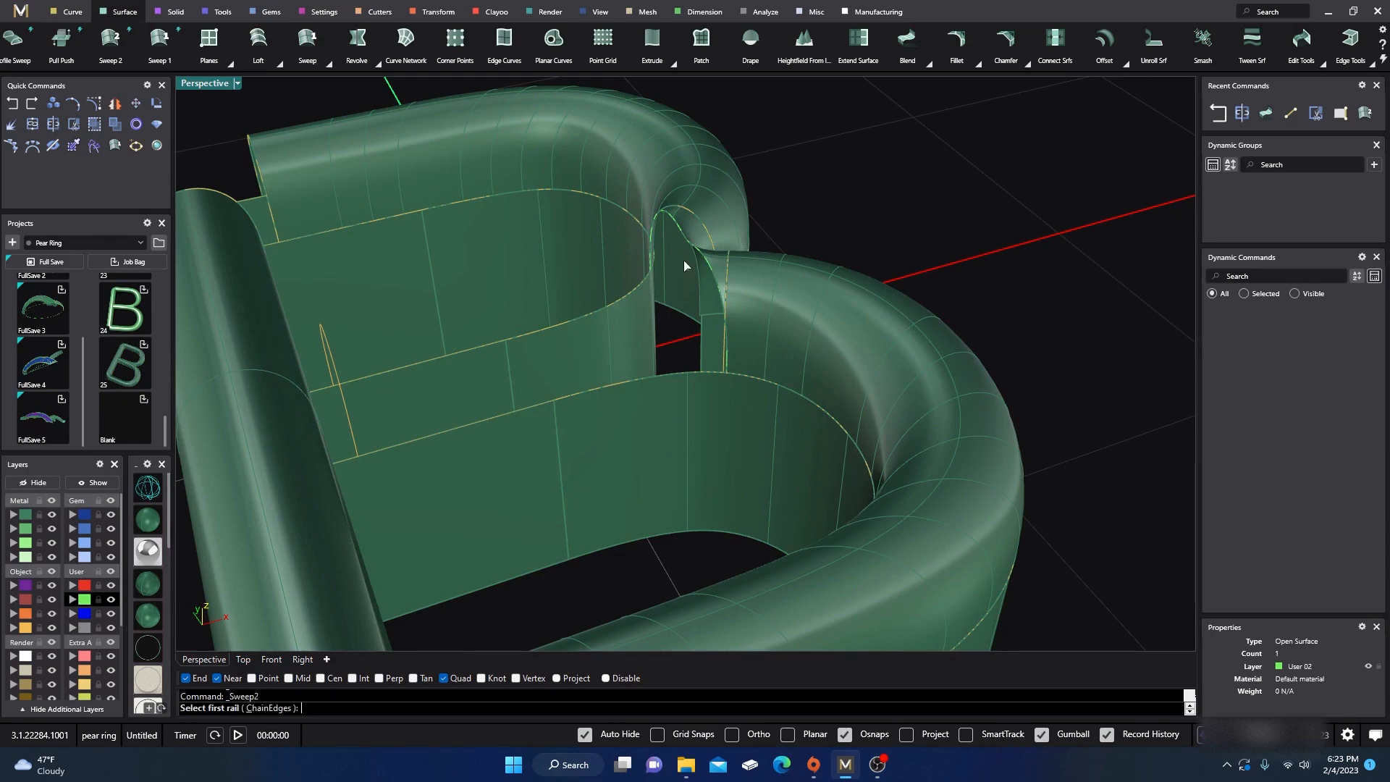
left_click(488, 343)
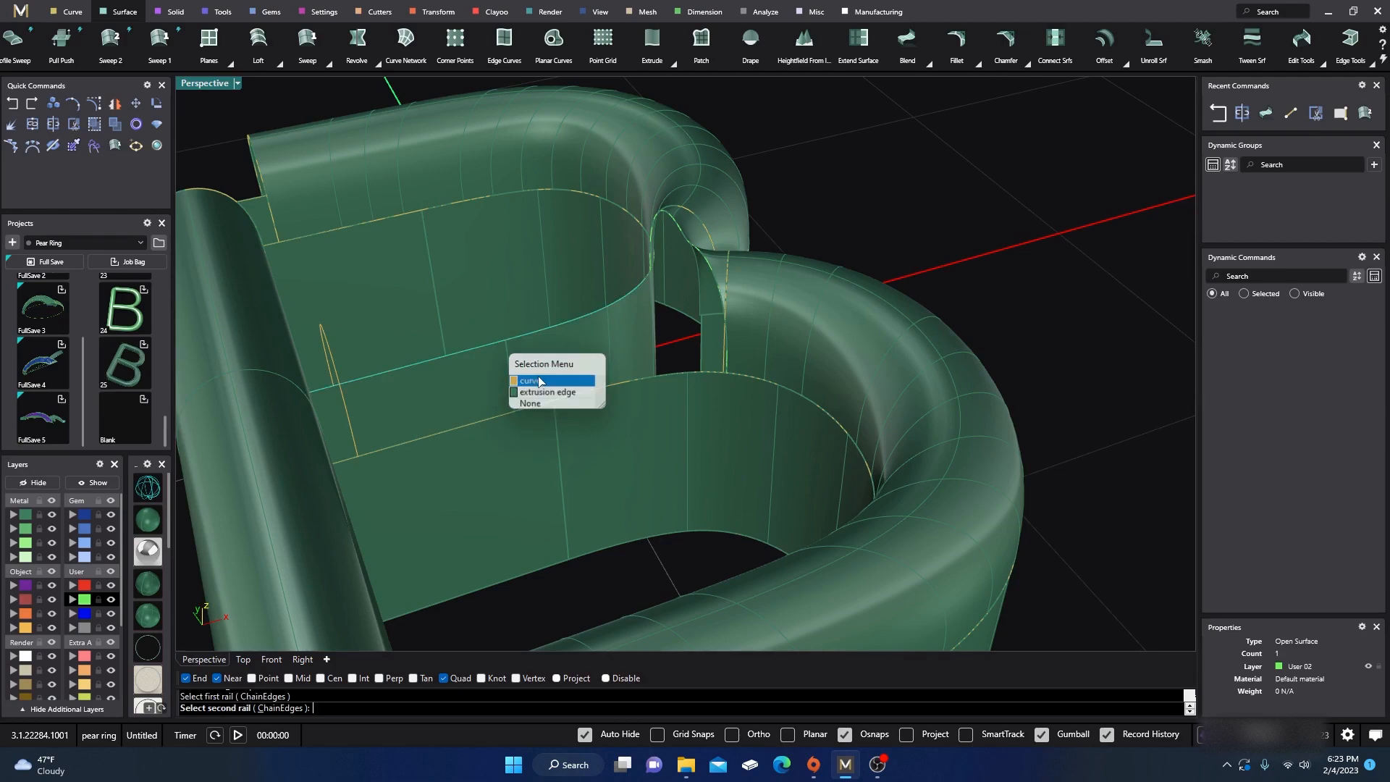
left_click(532, 382)
scroll(644, 326, "up", 6)
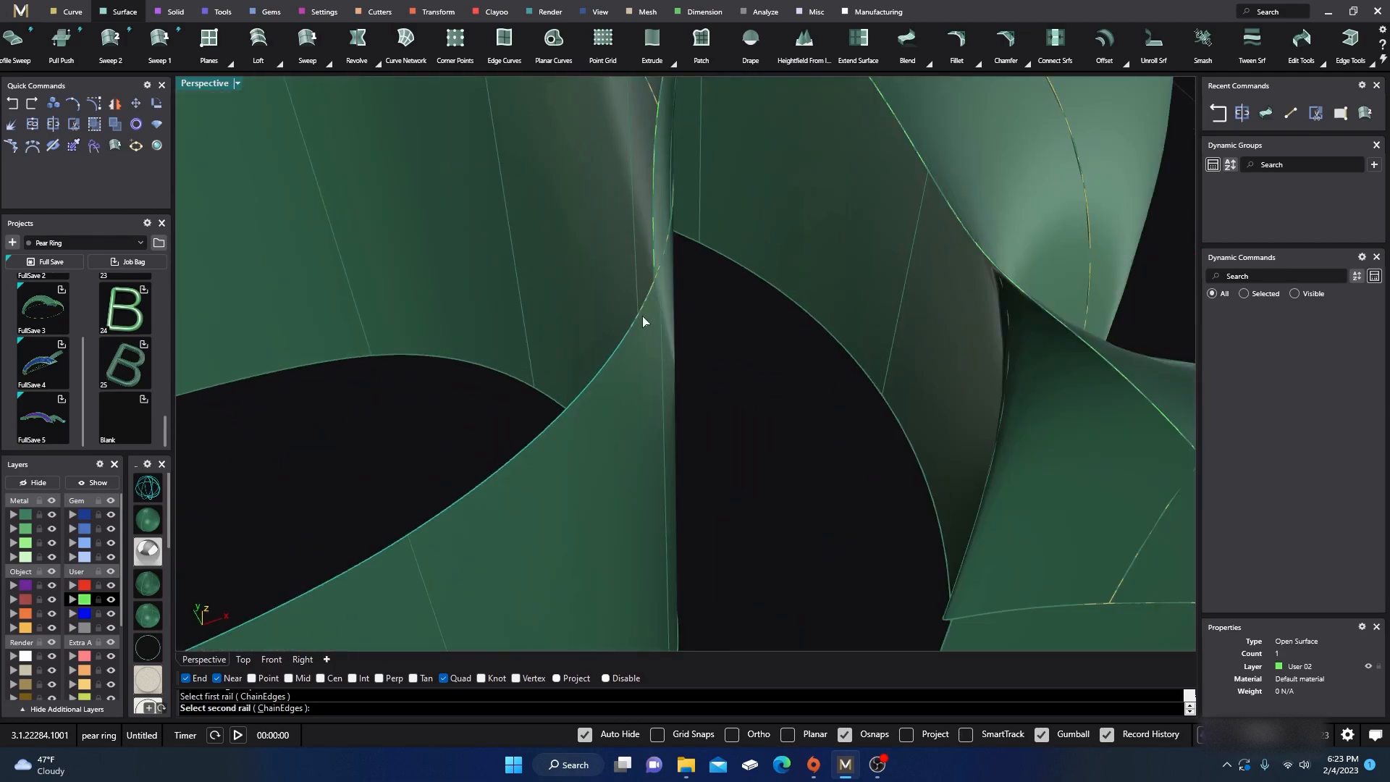
scroll(641, 316, "down", 2)
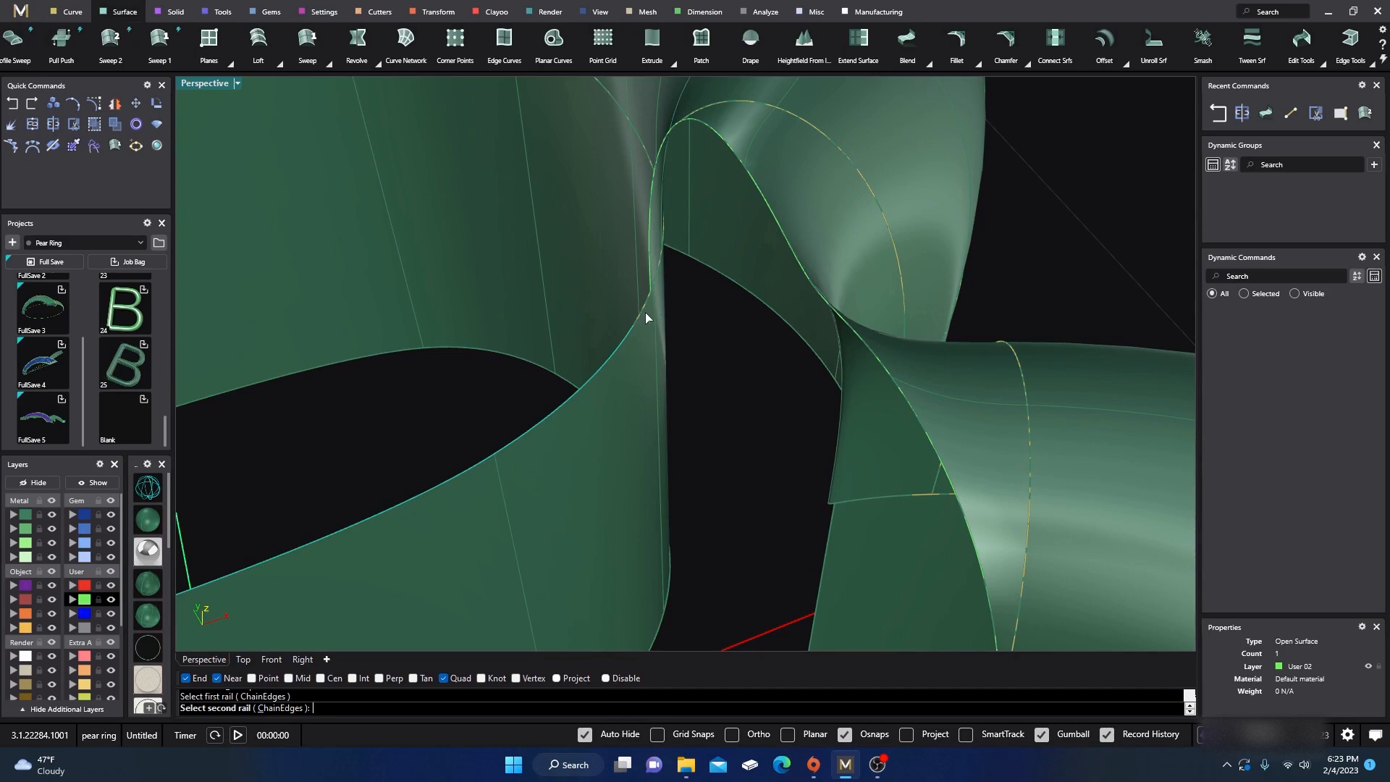
scroll(494, 380, "down", 3)
key("Escape")
- Join the curves along the upper bowl's inner opening and the adjoining curve on the lower side of the middle bar
left_click(520, 412)
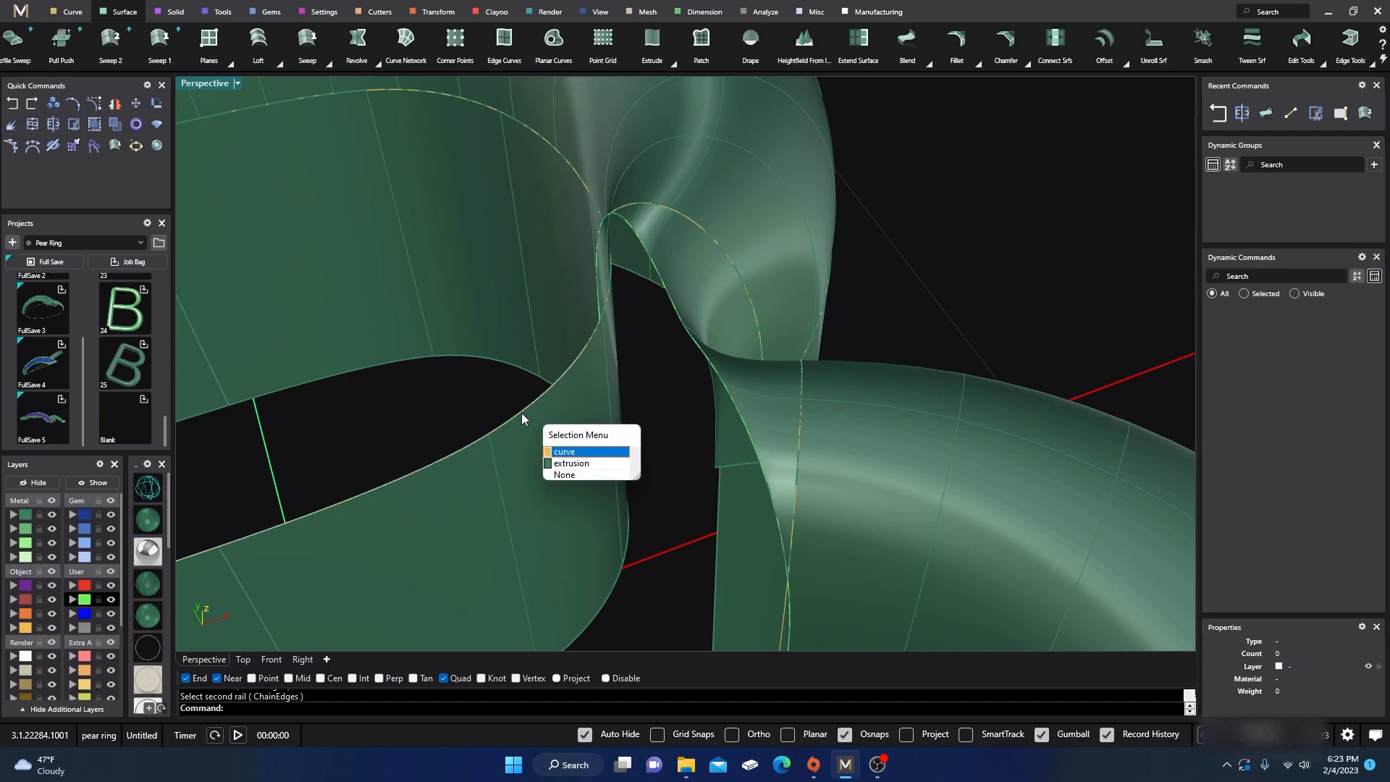
left_click(568, 452)
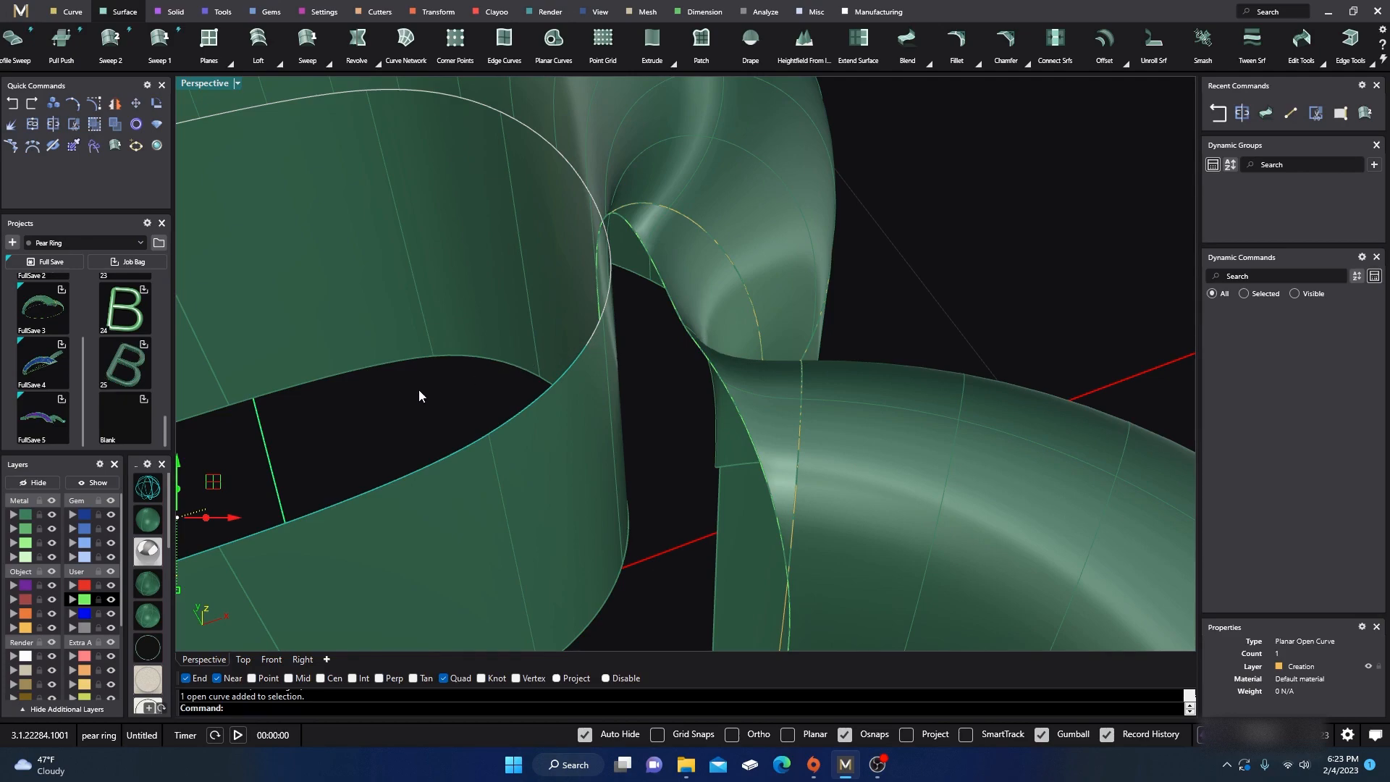
scroll(399, 408, "down", 5)
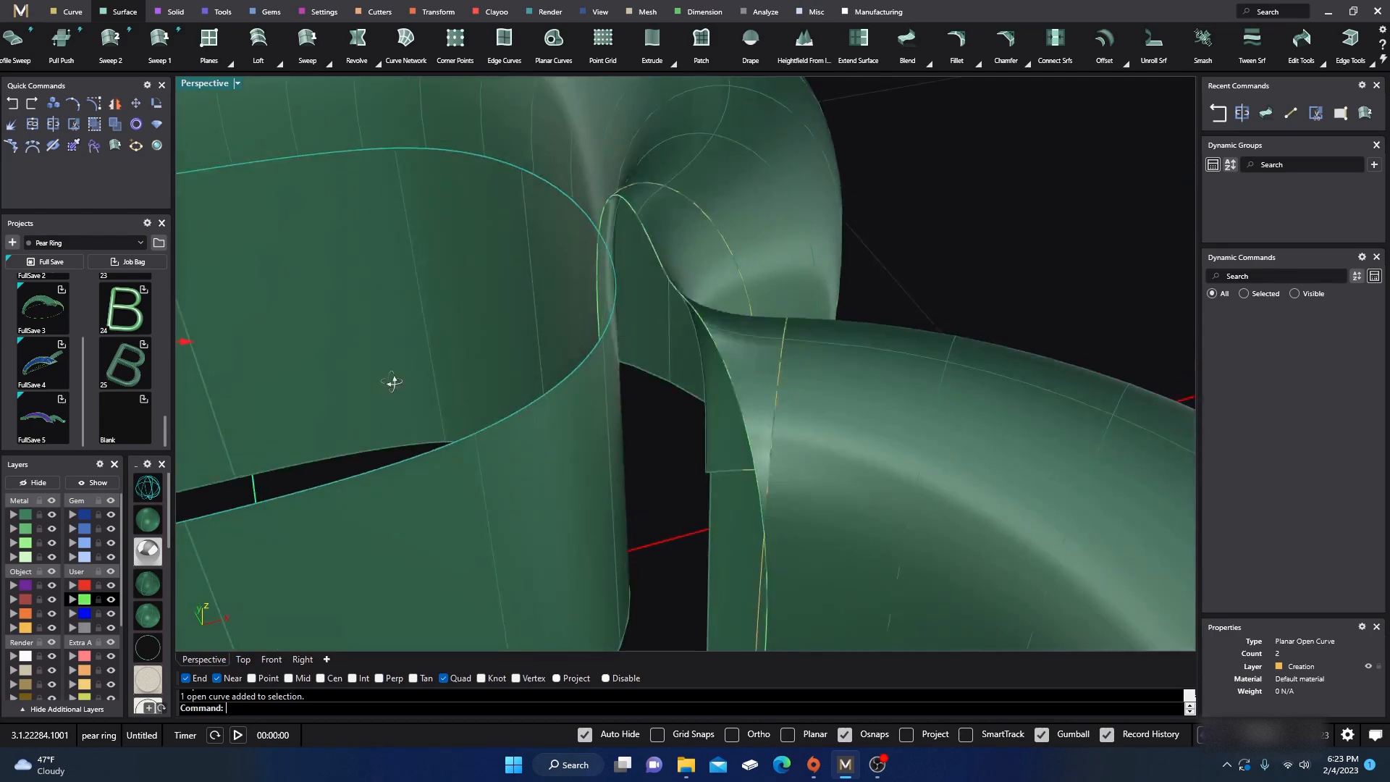
scroll(526, 454, "up", 3)
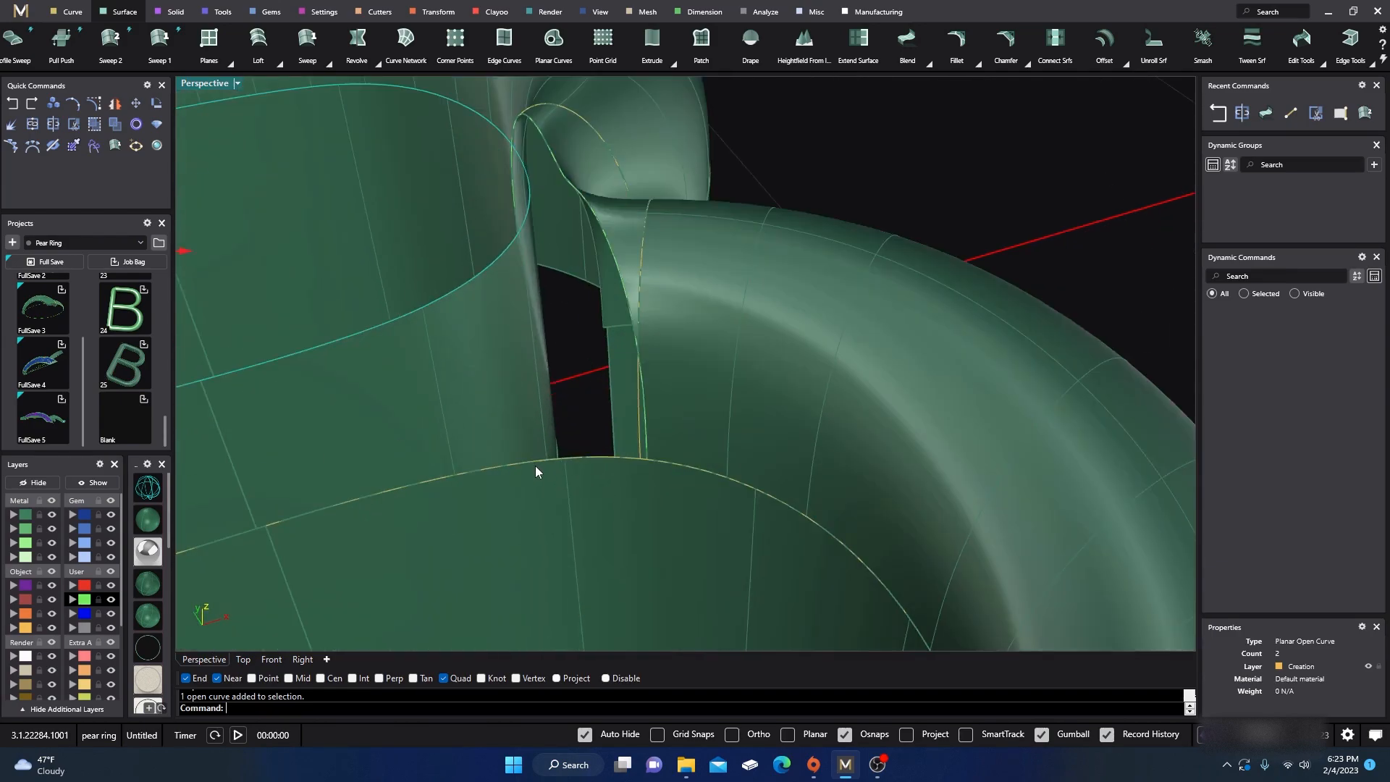
left_click(554, 458)
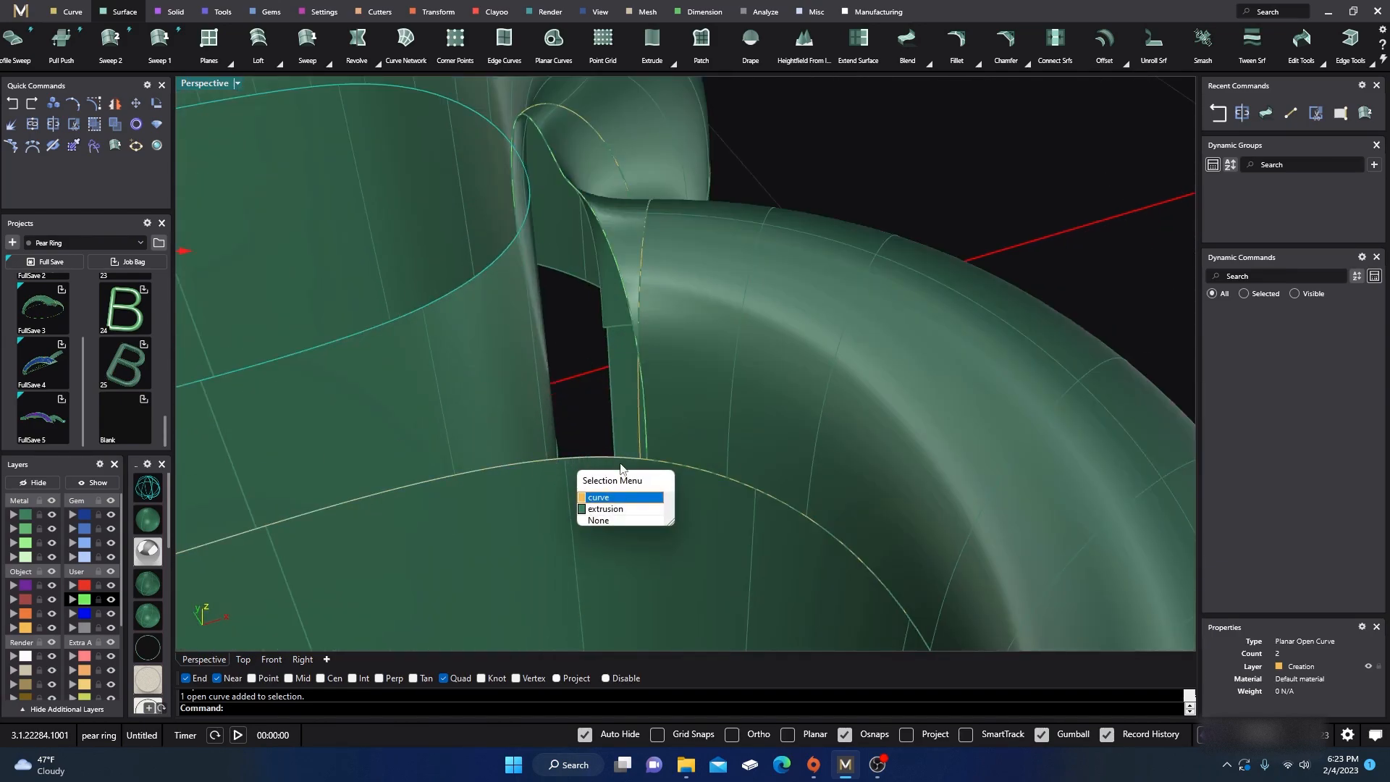
left_click(612, 498)
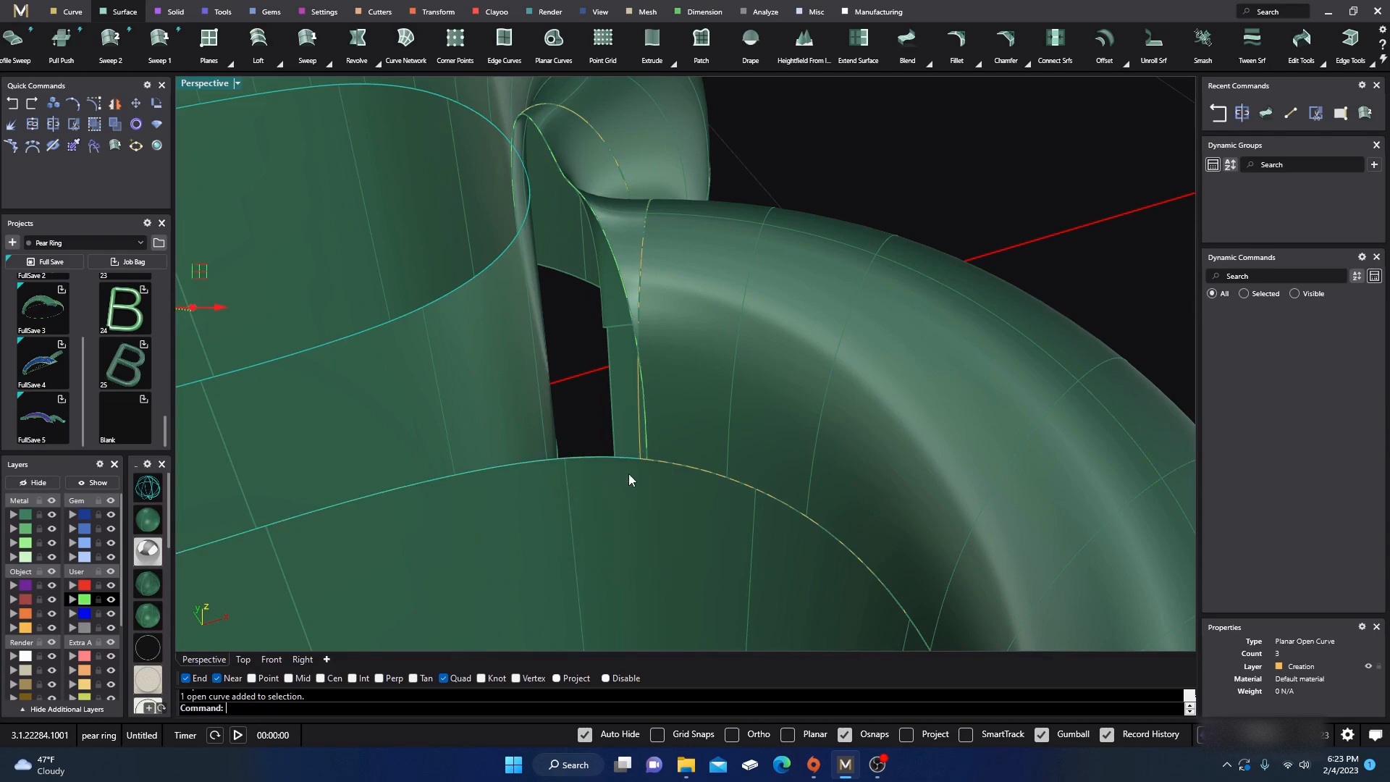
scroll(631, 474, "up", 3)
scroll(638, 470, "down", 8)
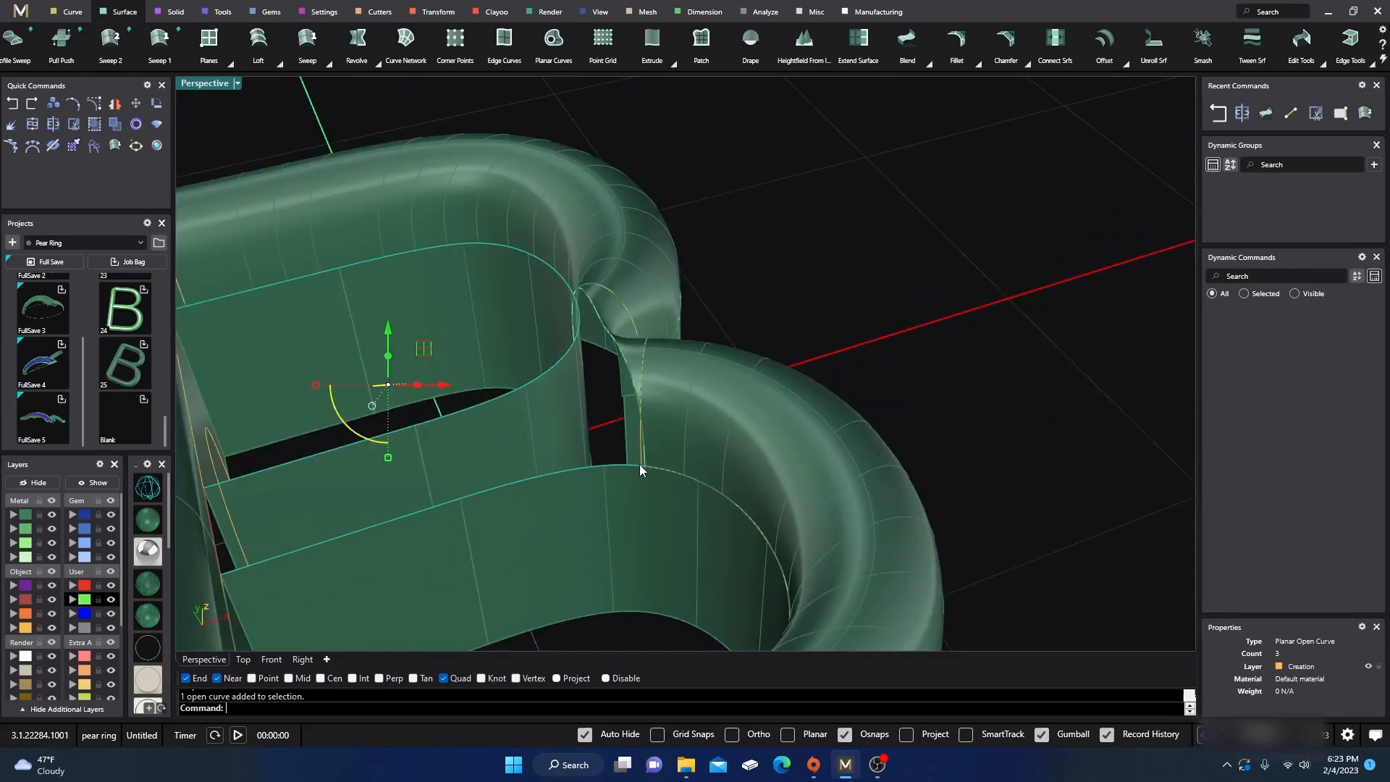
right_click_drag(635, 458, 627, 470)
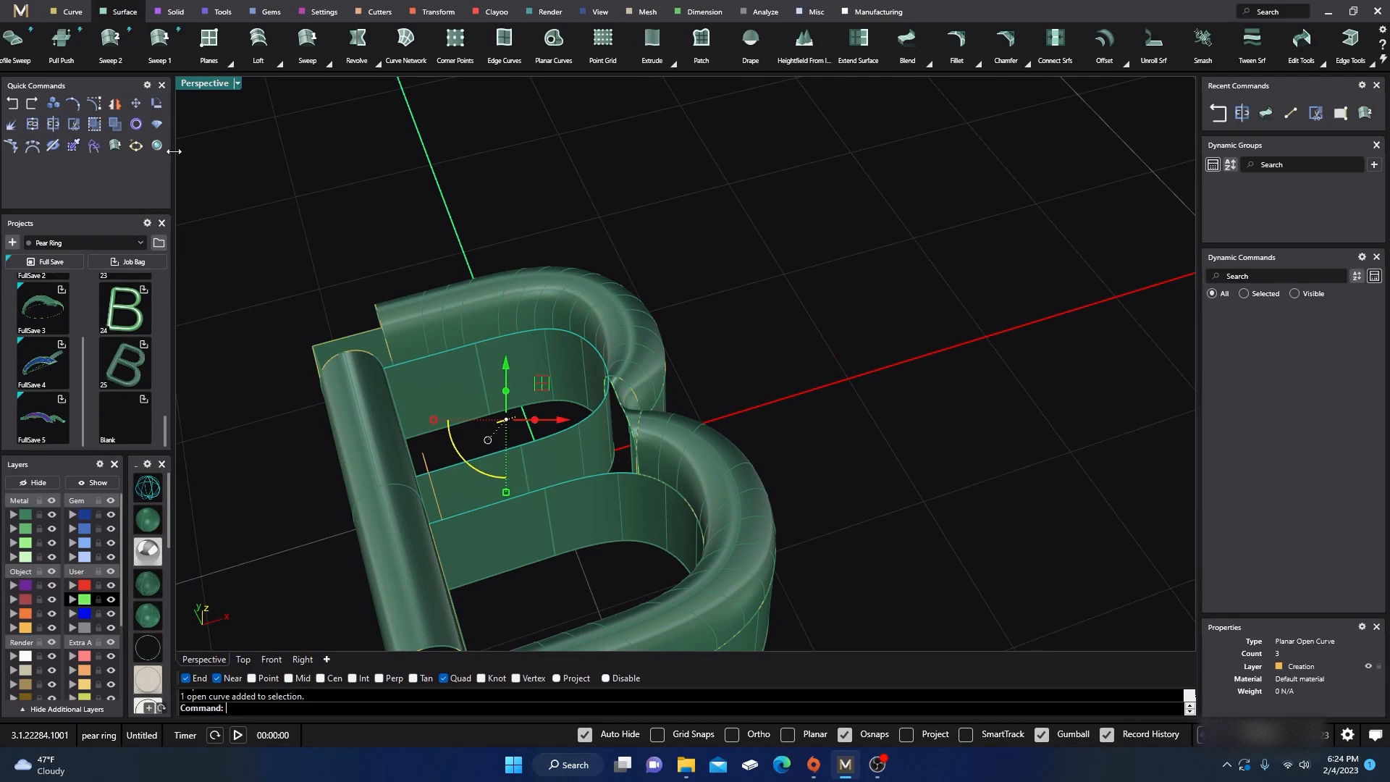
left_click(32, 124)
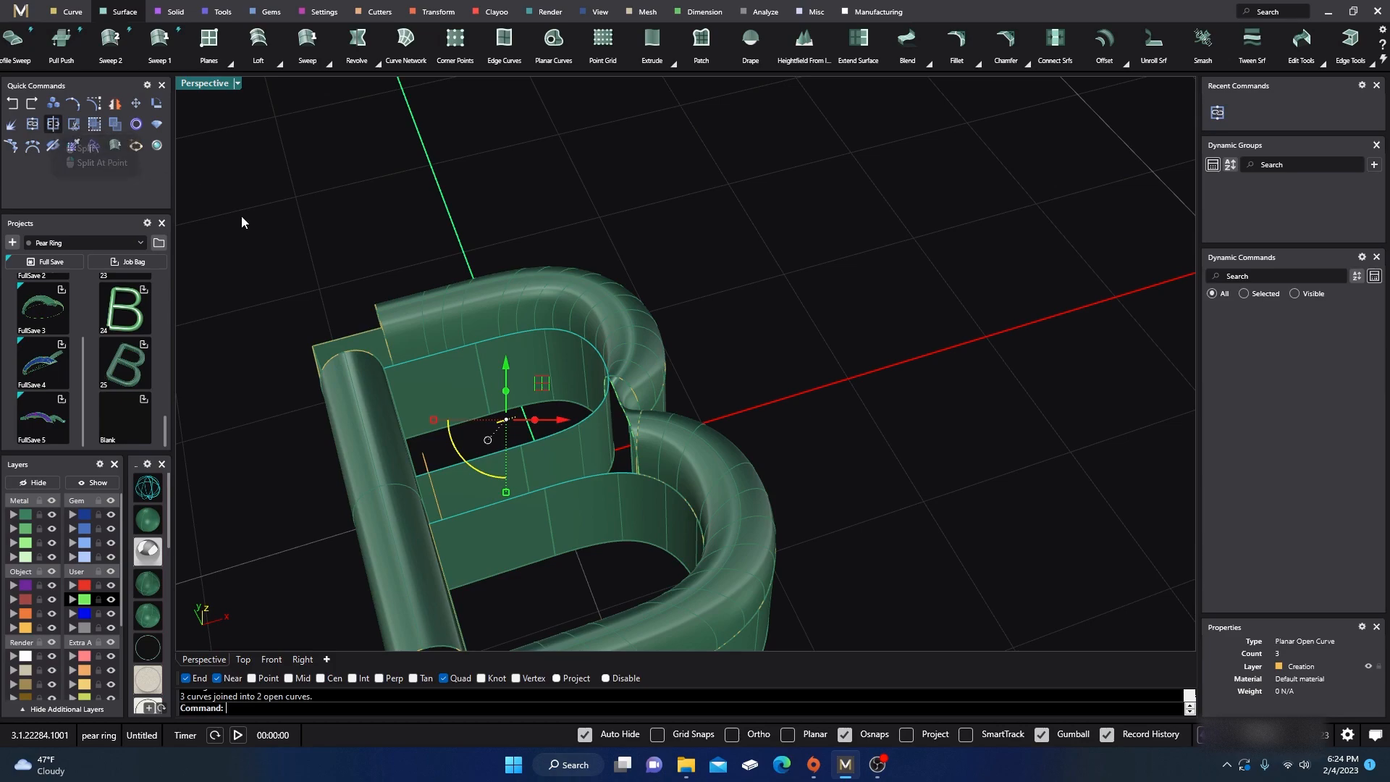
- Split the upper bowl's joined inner curve at the point where it meets the end of the duplicated notch curve
scroll(601, 398, "up", 5)
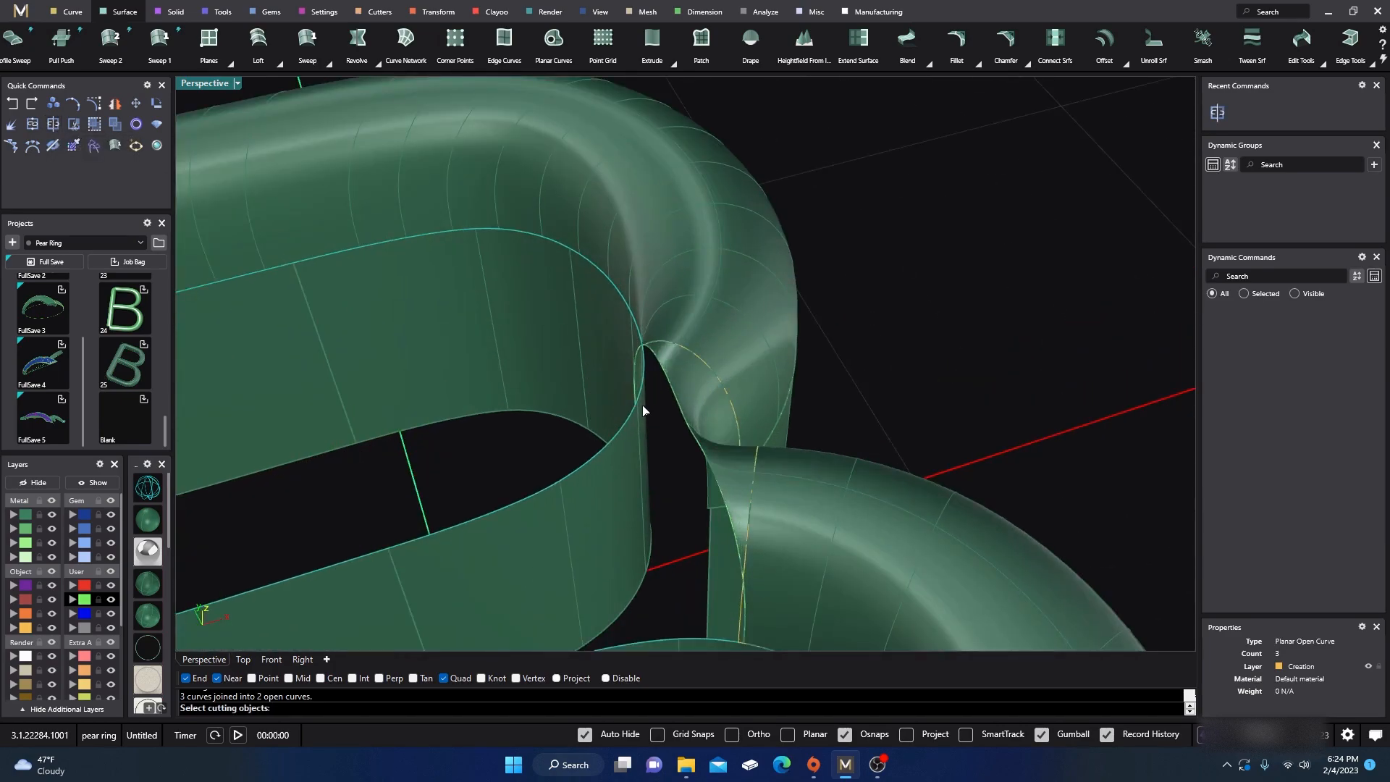
right_click(503, 438)
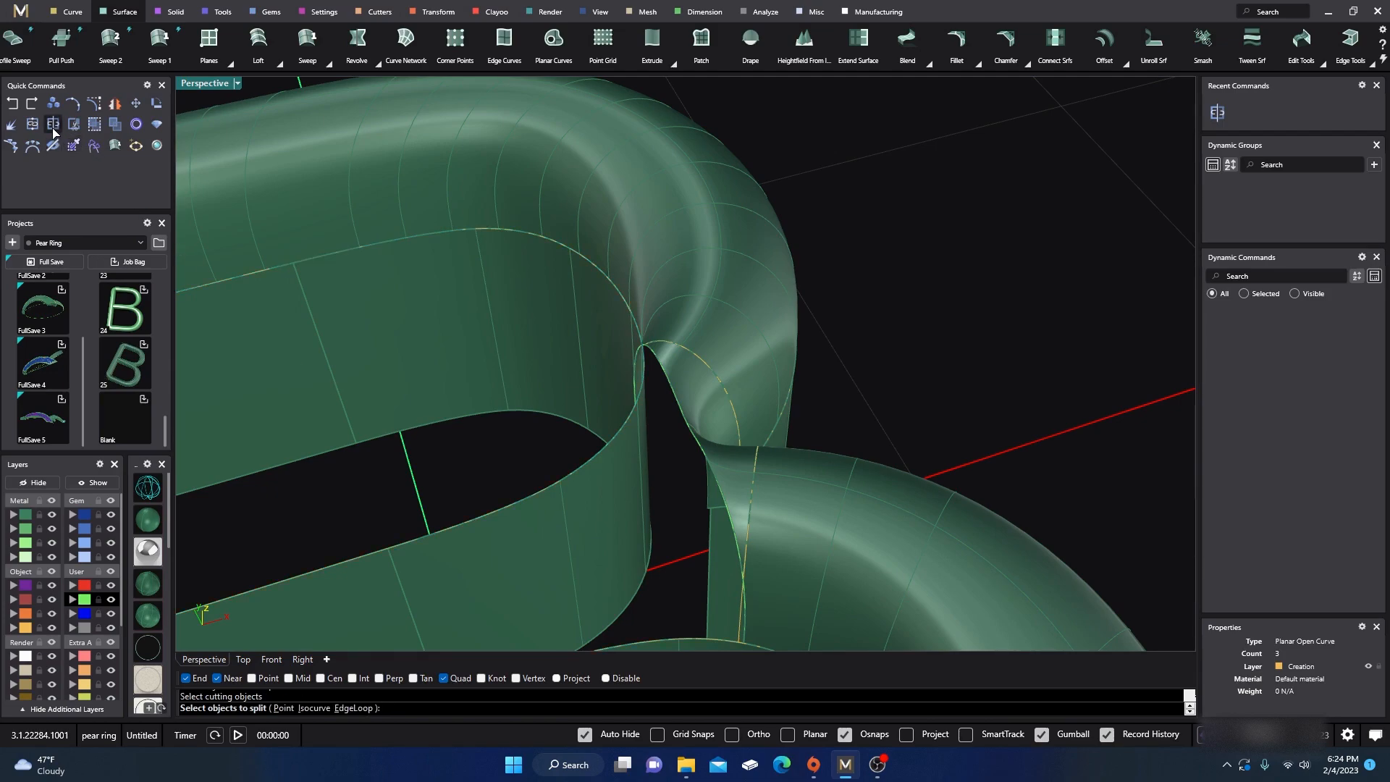
left_click(73, 145)
left_click(669, 415)
left_click(606, 448)
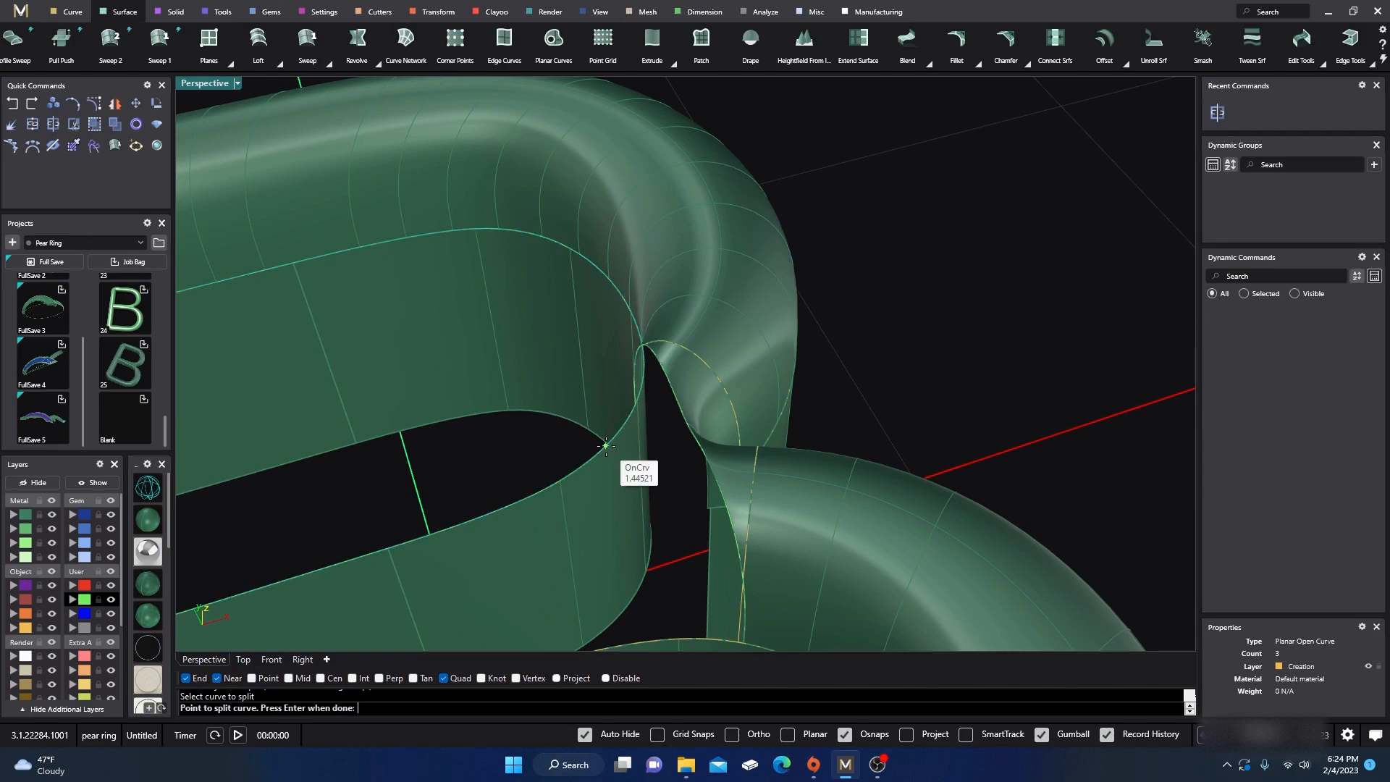
left_click(644, 407)
key("Return")
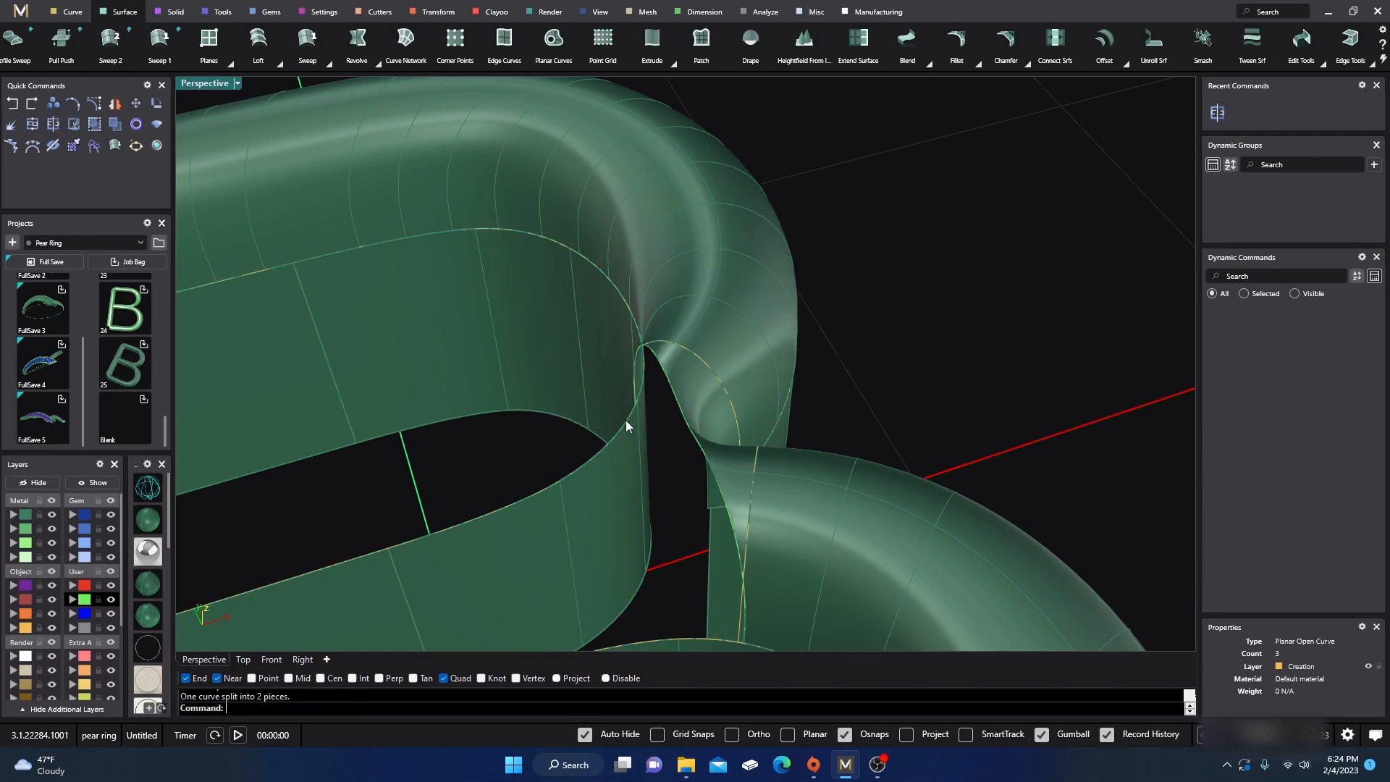
left_click(610, 437)
left_click(533, 441)
scroll(629, 323, "down", 8)
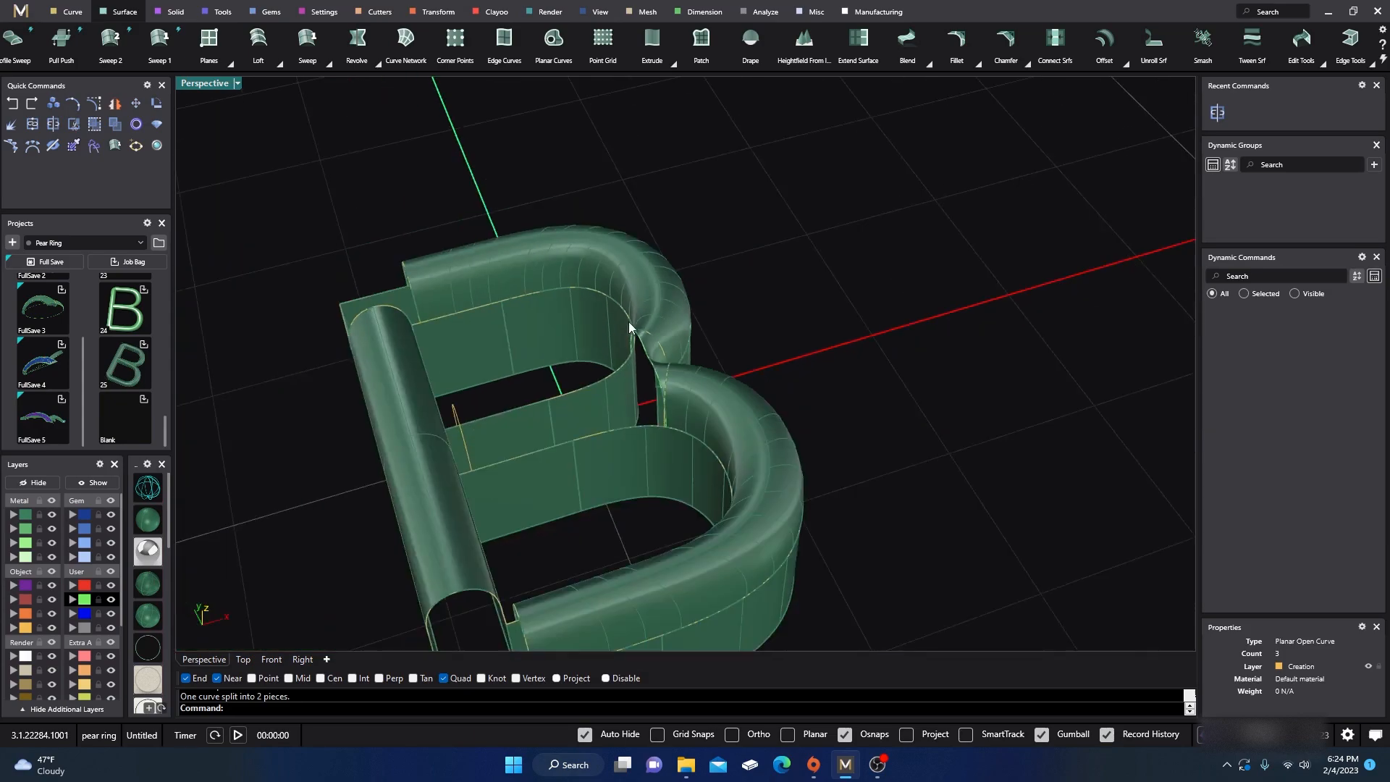
- Try a two-rail sweep along the middle bar's upper and lower curves with the arch and notch curve as cross sections, and delete it
right_click_drag(761, 377, 619, 327)
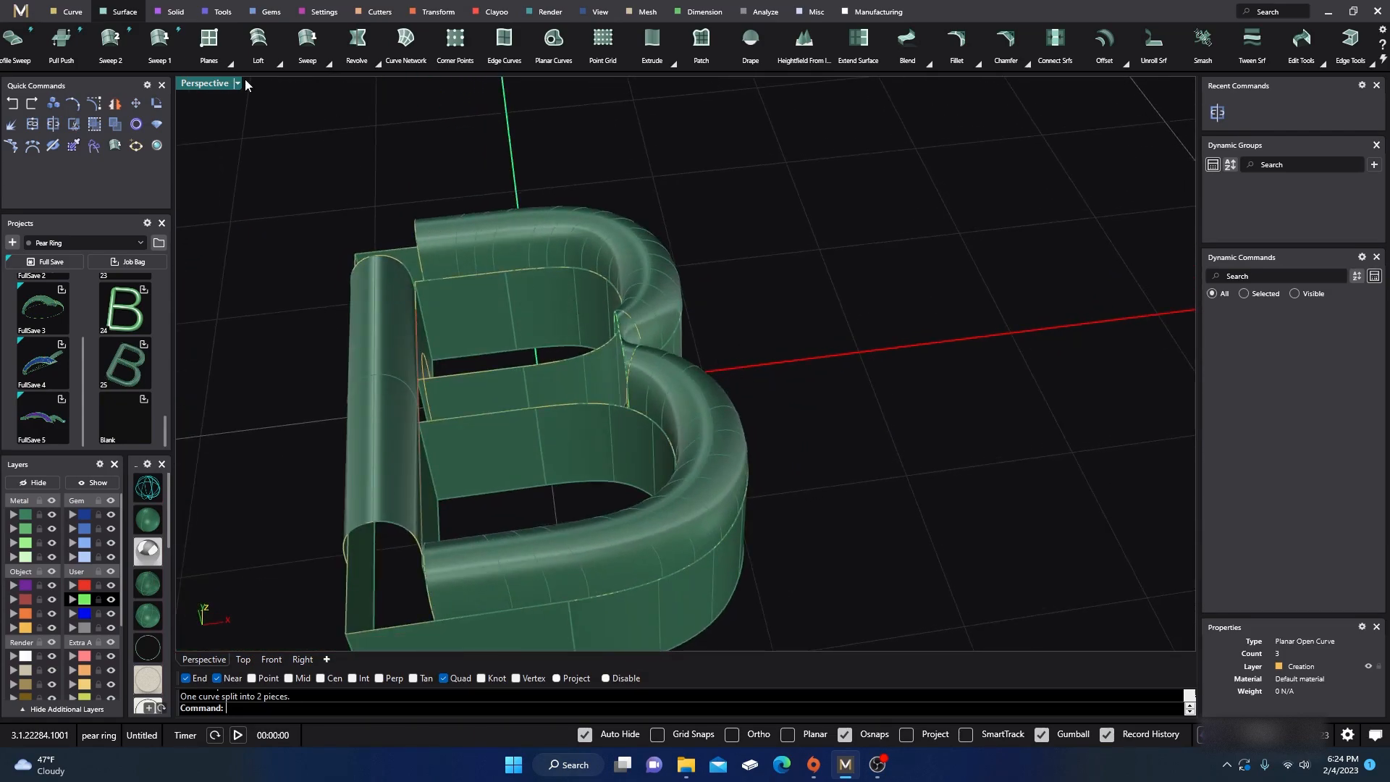
left_click(331, 67)
left_click(304, 92)
scroll(523, 388, "up", 5)
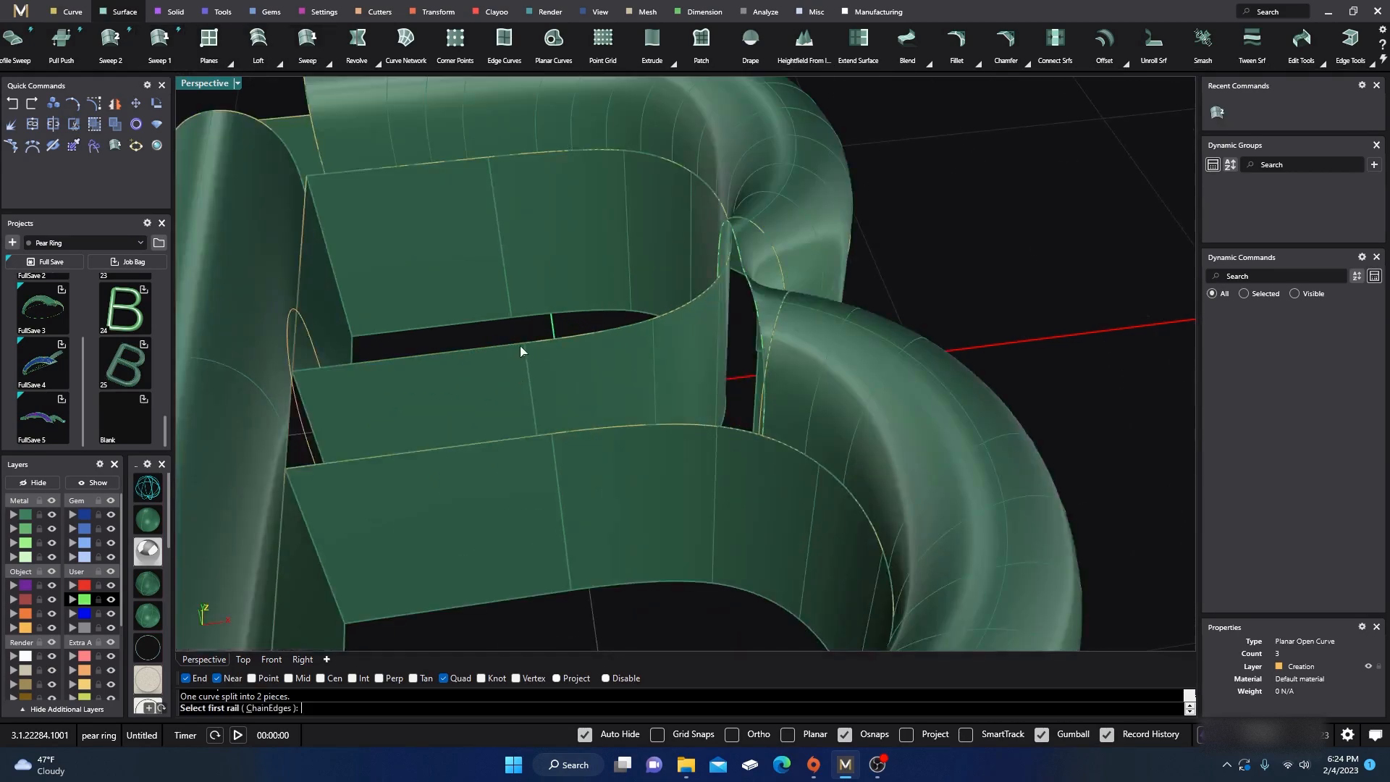
left_click(538, 345)
left_click(573, 379)
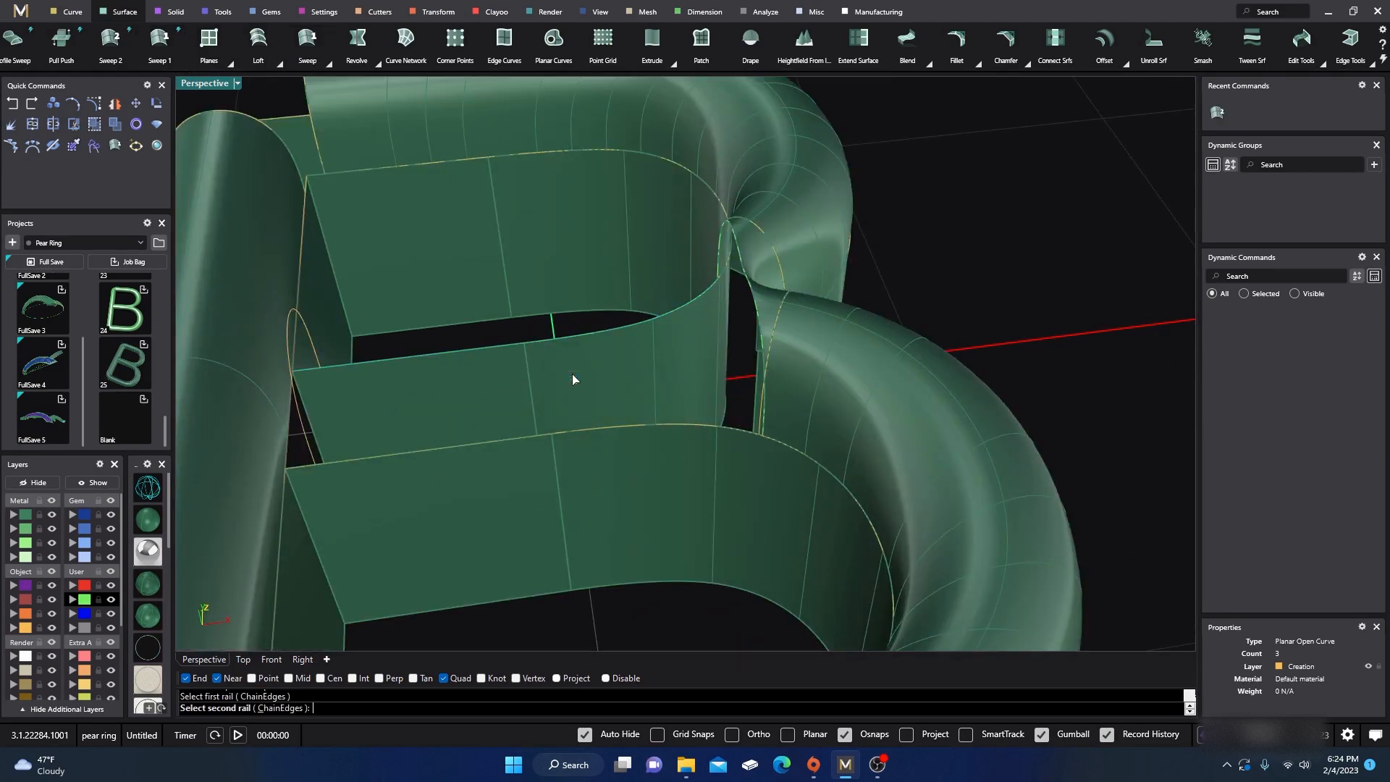
left_click(578, 430)
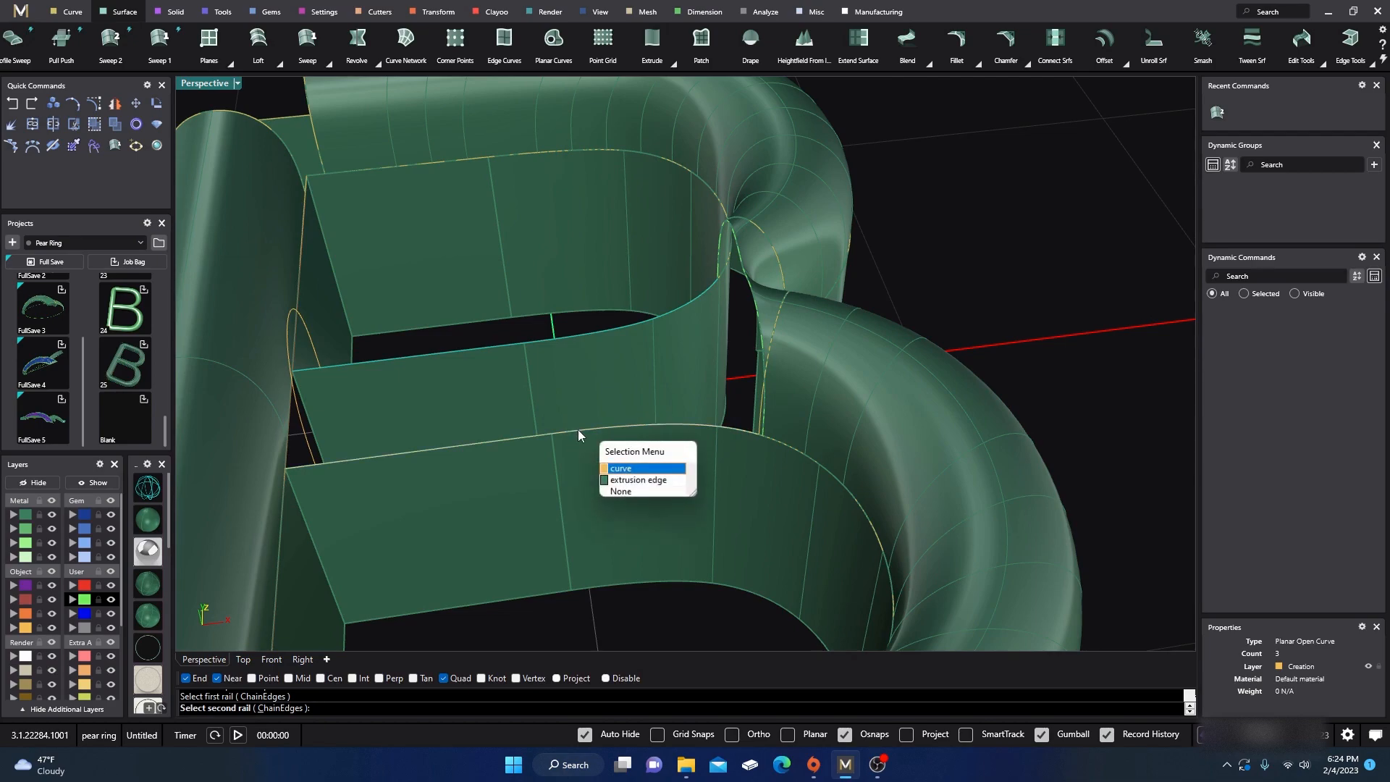
left_click(615, 467)
left_click(317, 338)
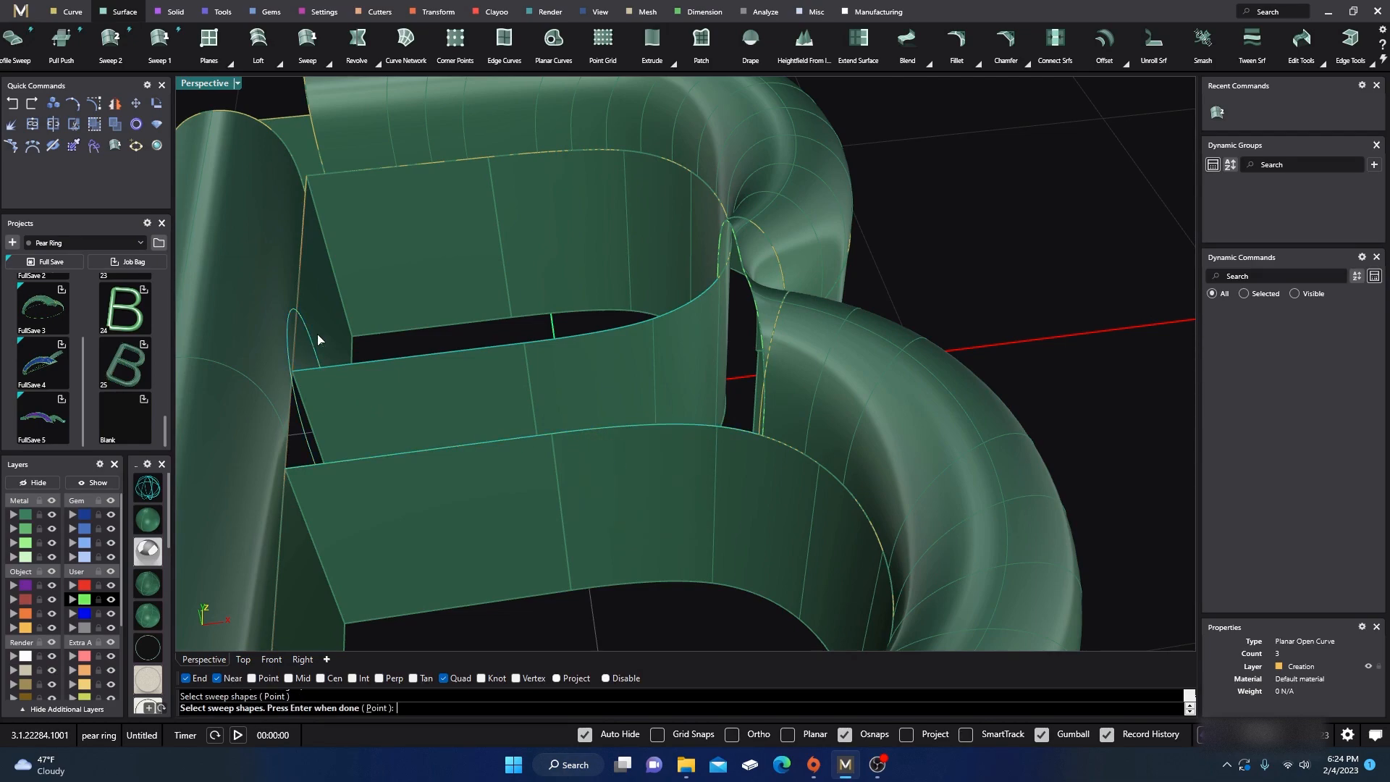
left_click(748, 280)
key("Return")
right_click_drag(743, 368, 733, 414)
left_click(956, 477)
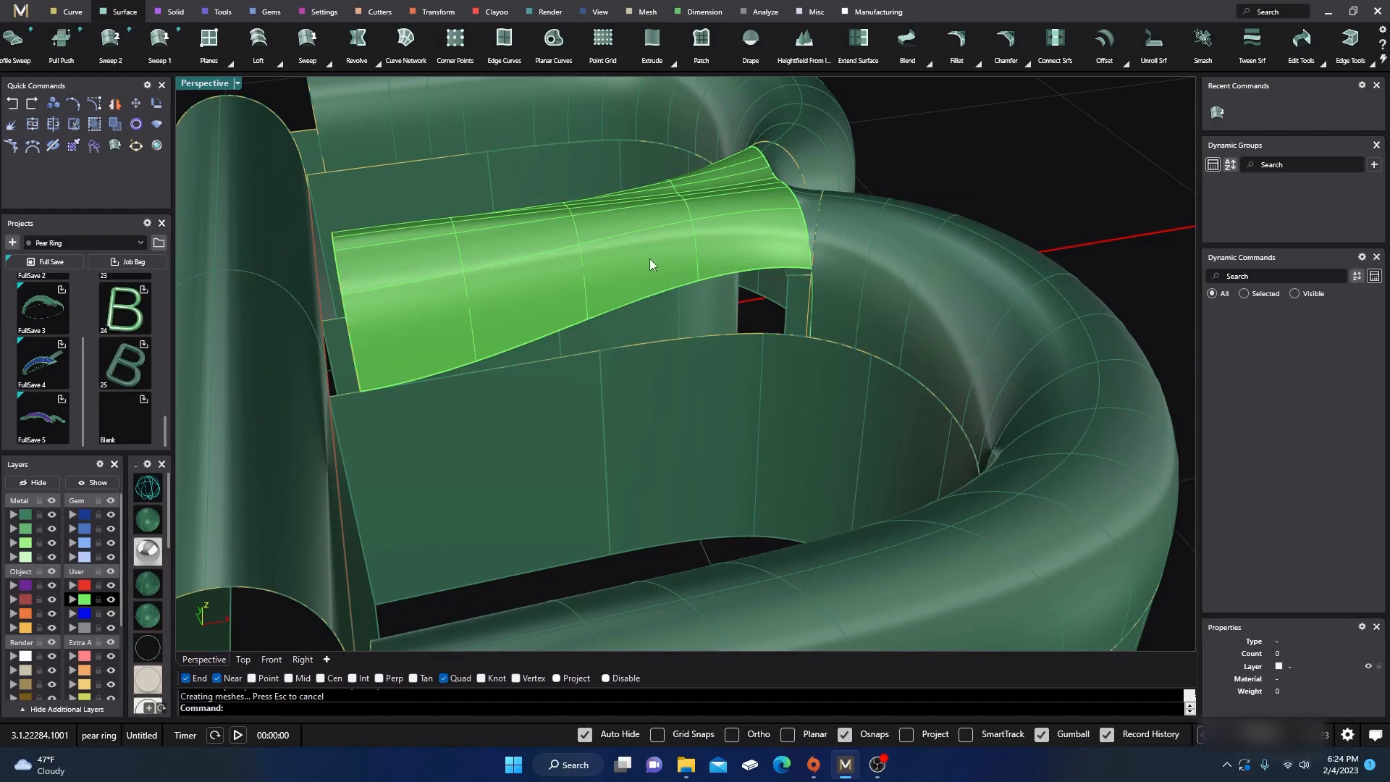
key("Delete")
- Examine the lower end of the notch curve where it meets the lower bowl's inner curve
right_click_drag(658, 312, 697, 377)
scroll(883, 276, "up", 3)
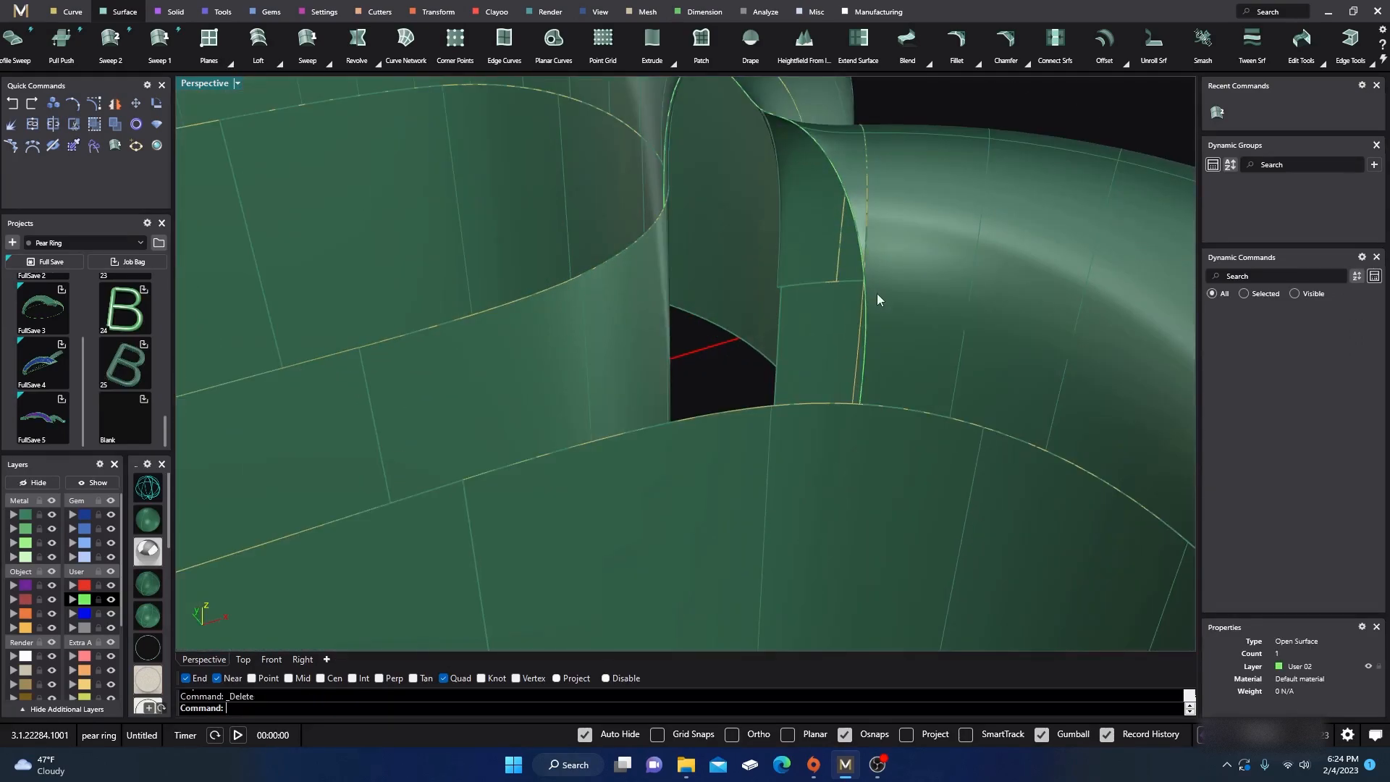
left_click(868, 336)
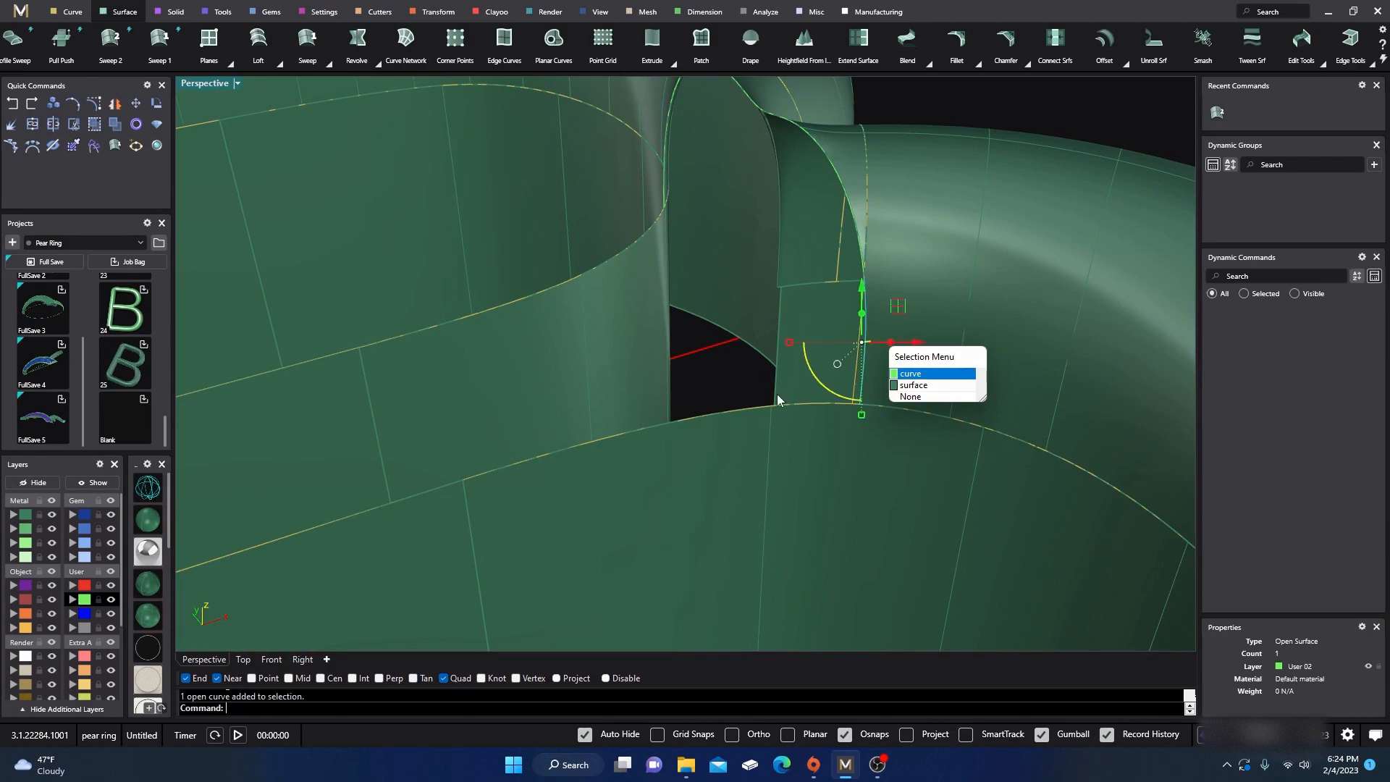
left_click(914, 373)
right_click_drag(895, 364, 785, 318)
key("Escape")
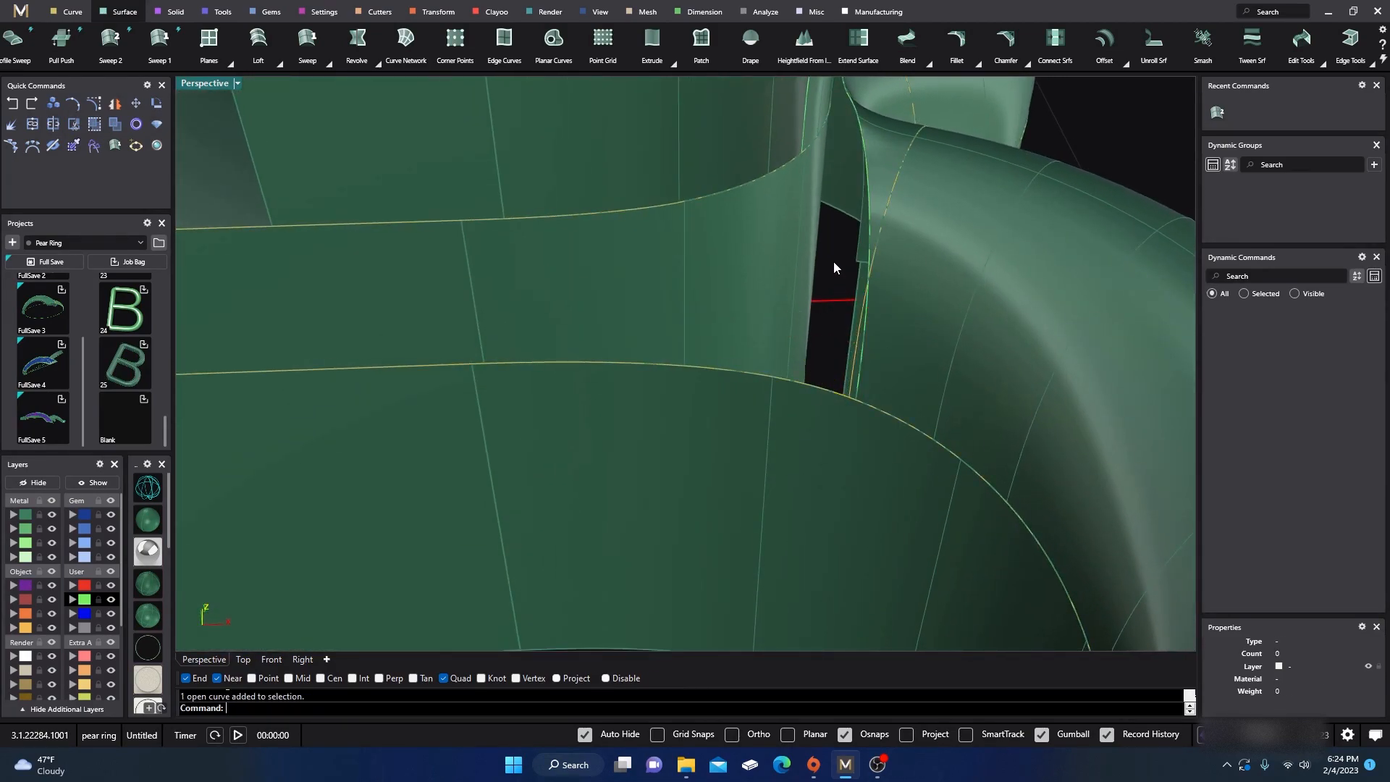
scroll(876, 401, "down", 10)
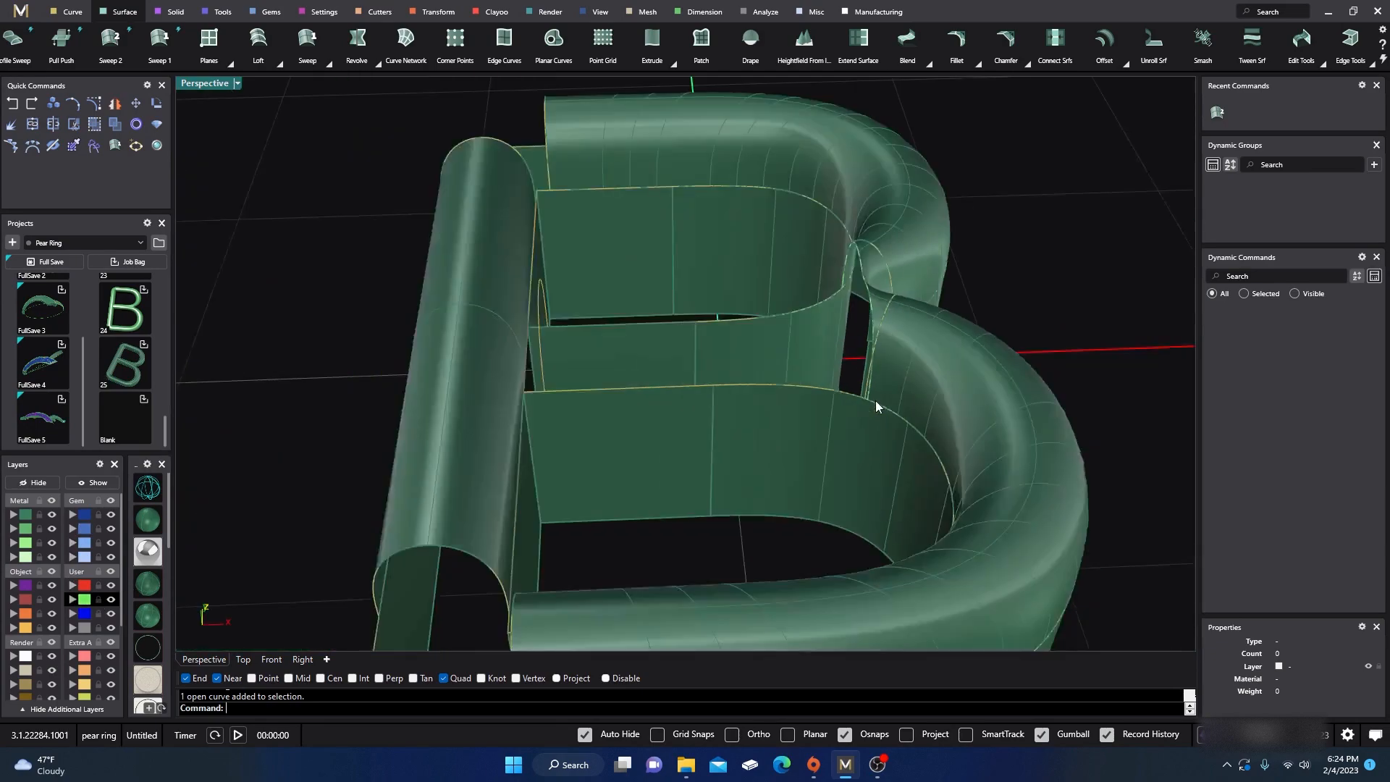
- Move the arch cross section at the stem end of the middle bar to the User 02 layer
scroll(617, 346, "up", 5)
left_click(575, 294)
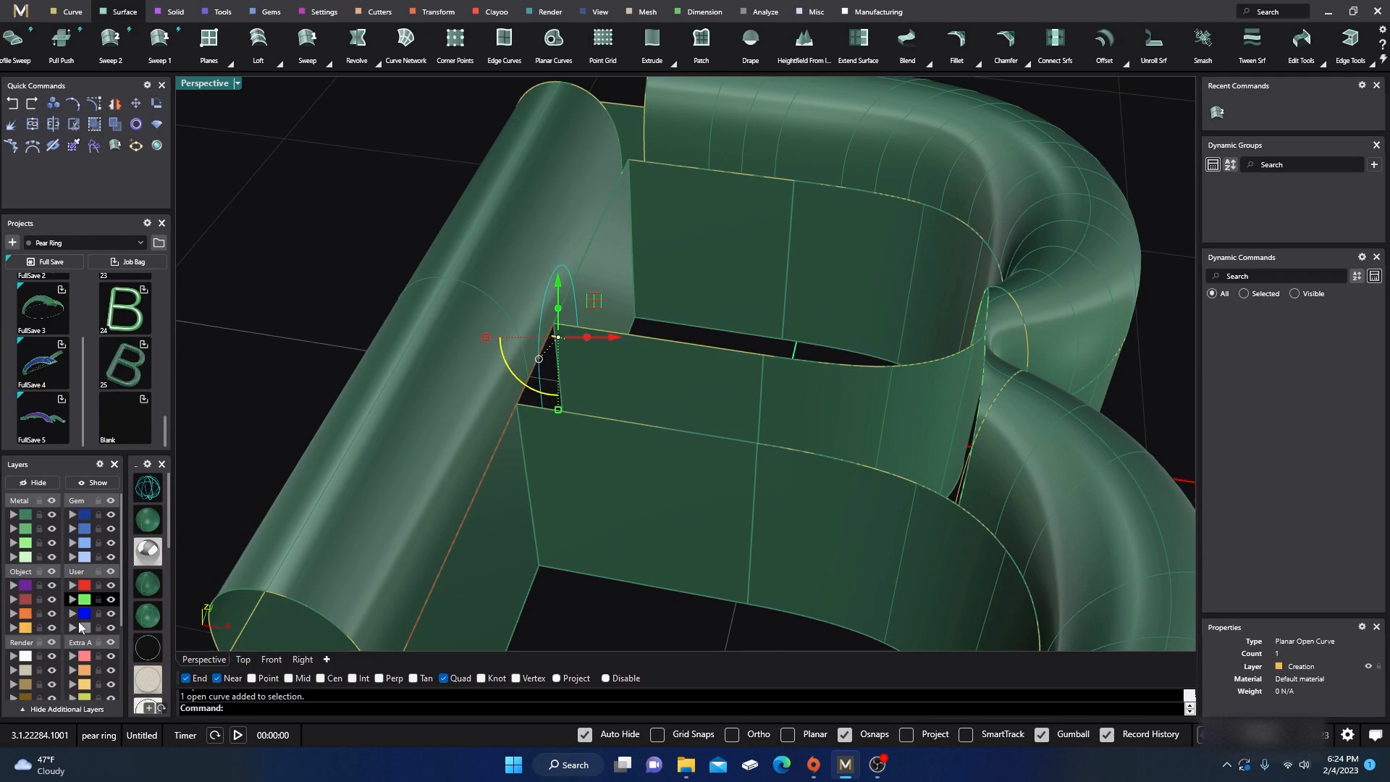
left_click(71, 599)
left_click(291, 336)
right_click_drag(296, 338, 485, 387)
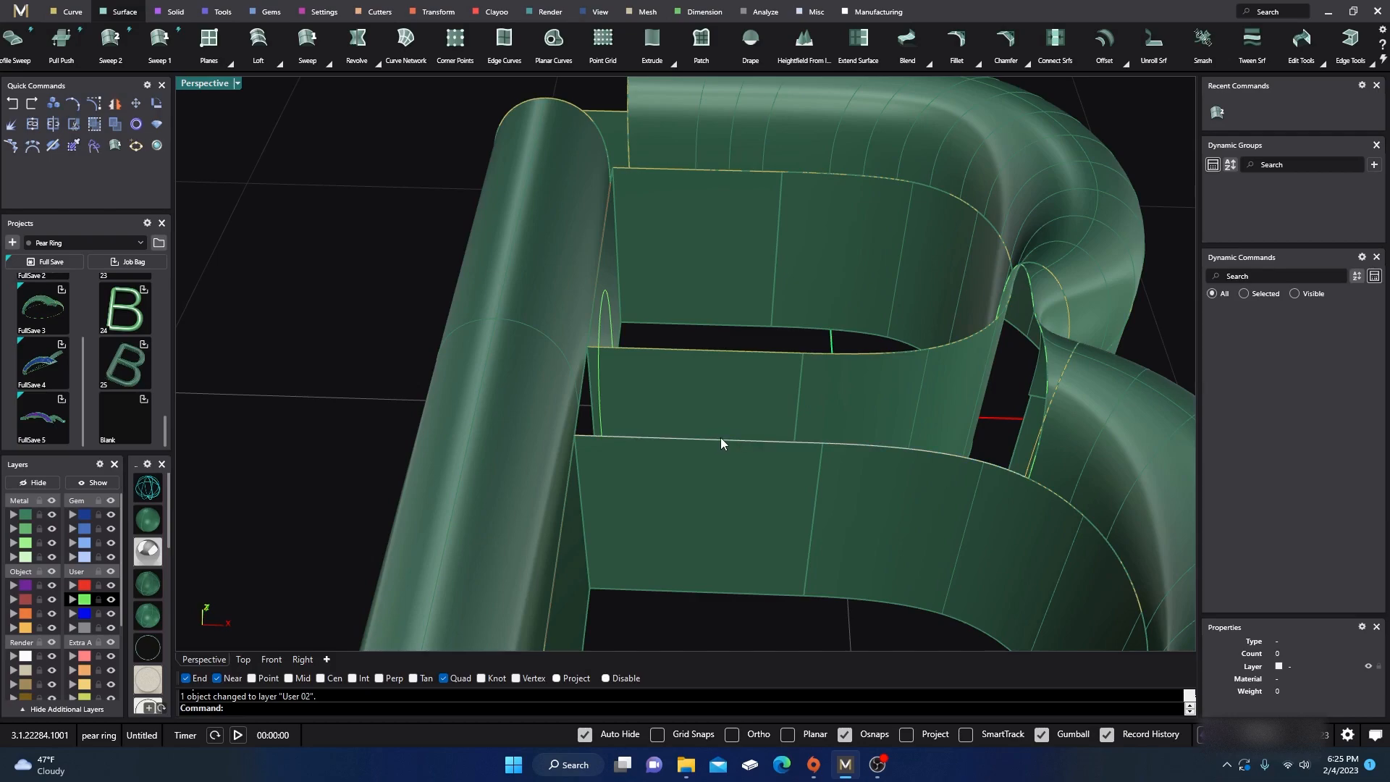
- Move the rail curves along the upper and lower sides of the middle bar to the User 02 layer
left_click(770, 352)
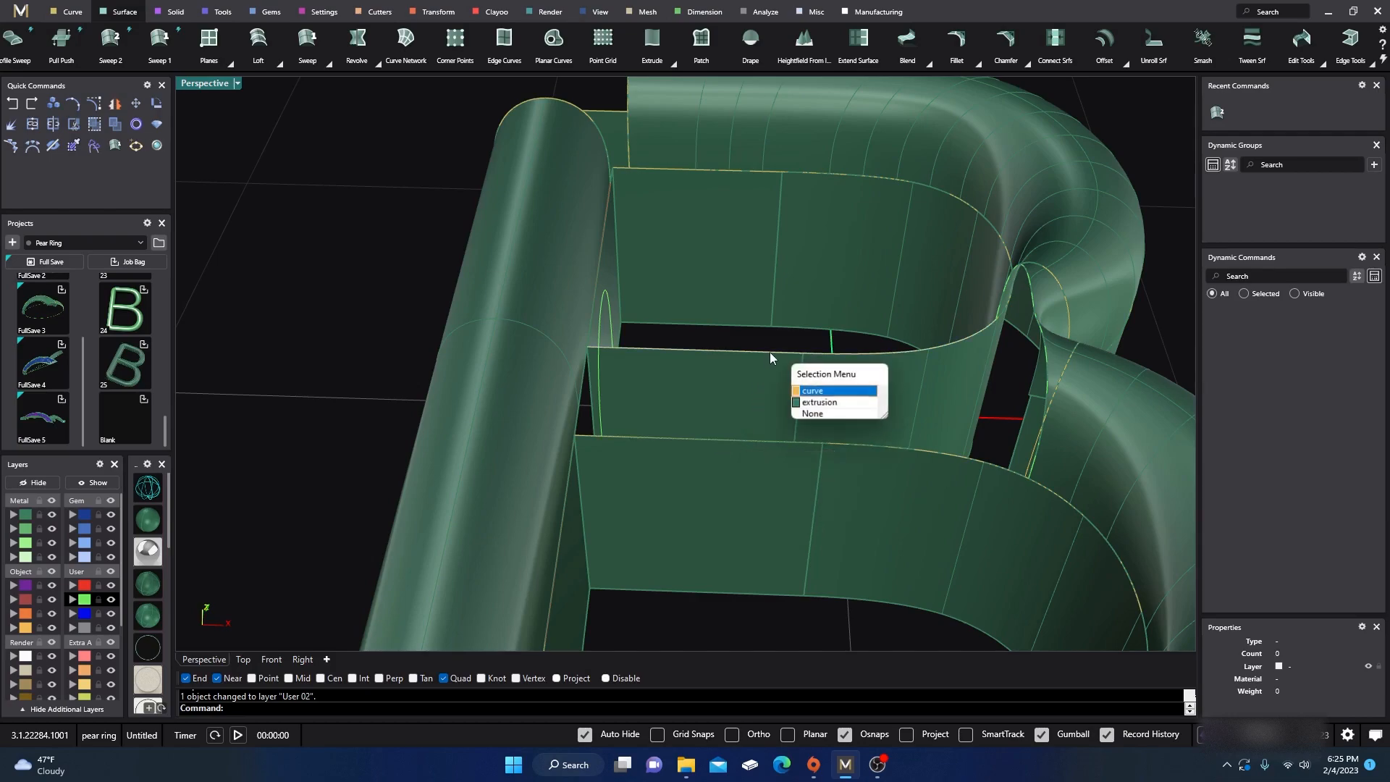
left_click(807, 388)
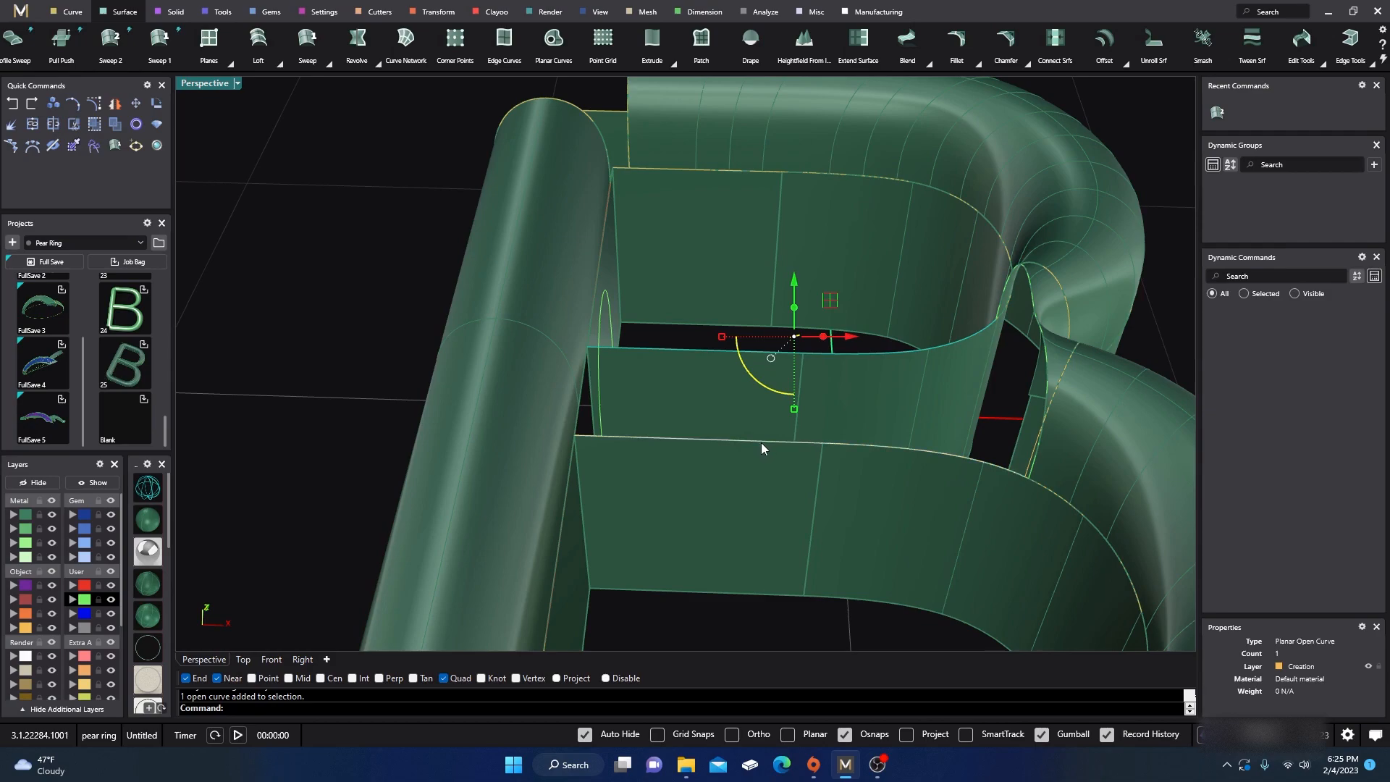
left_click(85, 600)
left_click(359, 414)
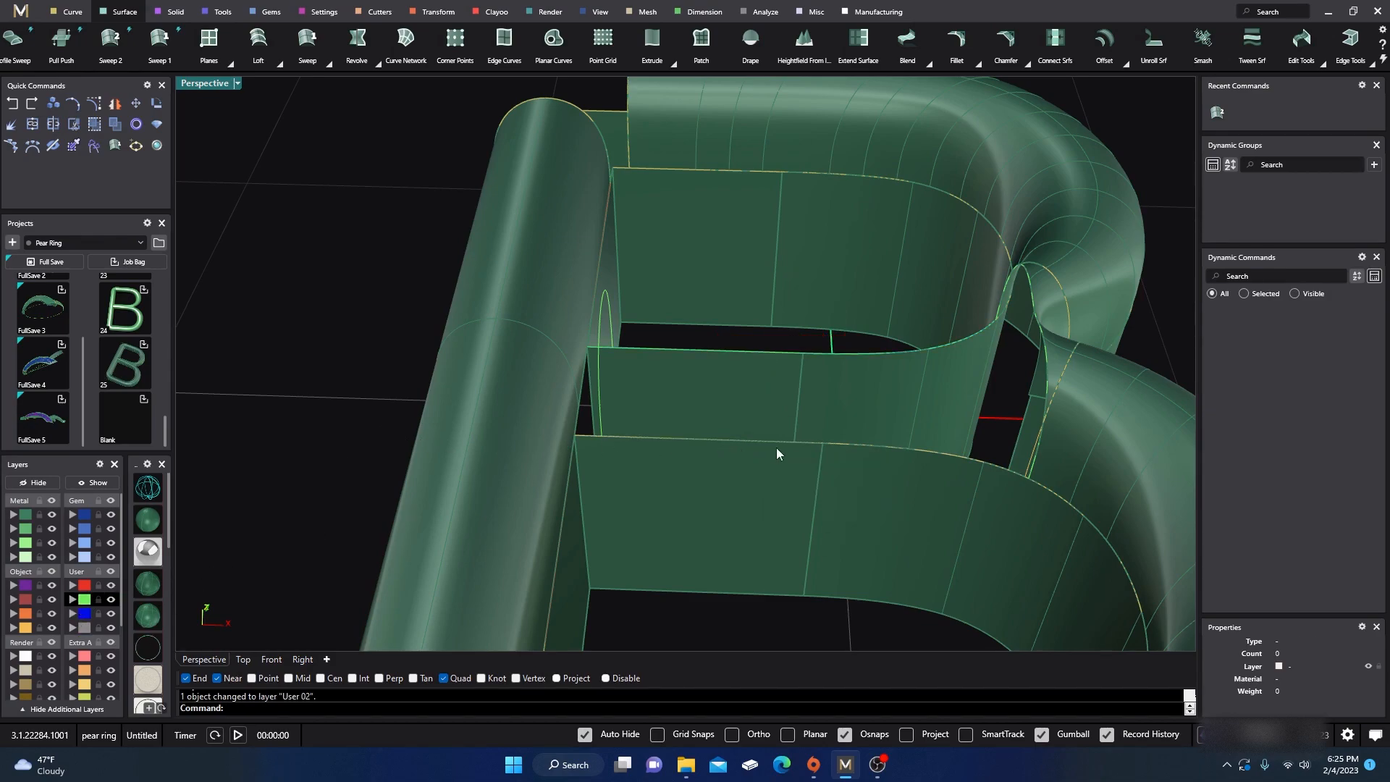
left_click(798, 441)
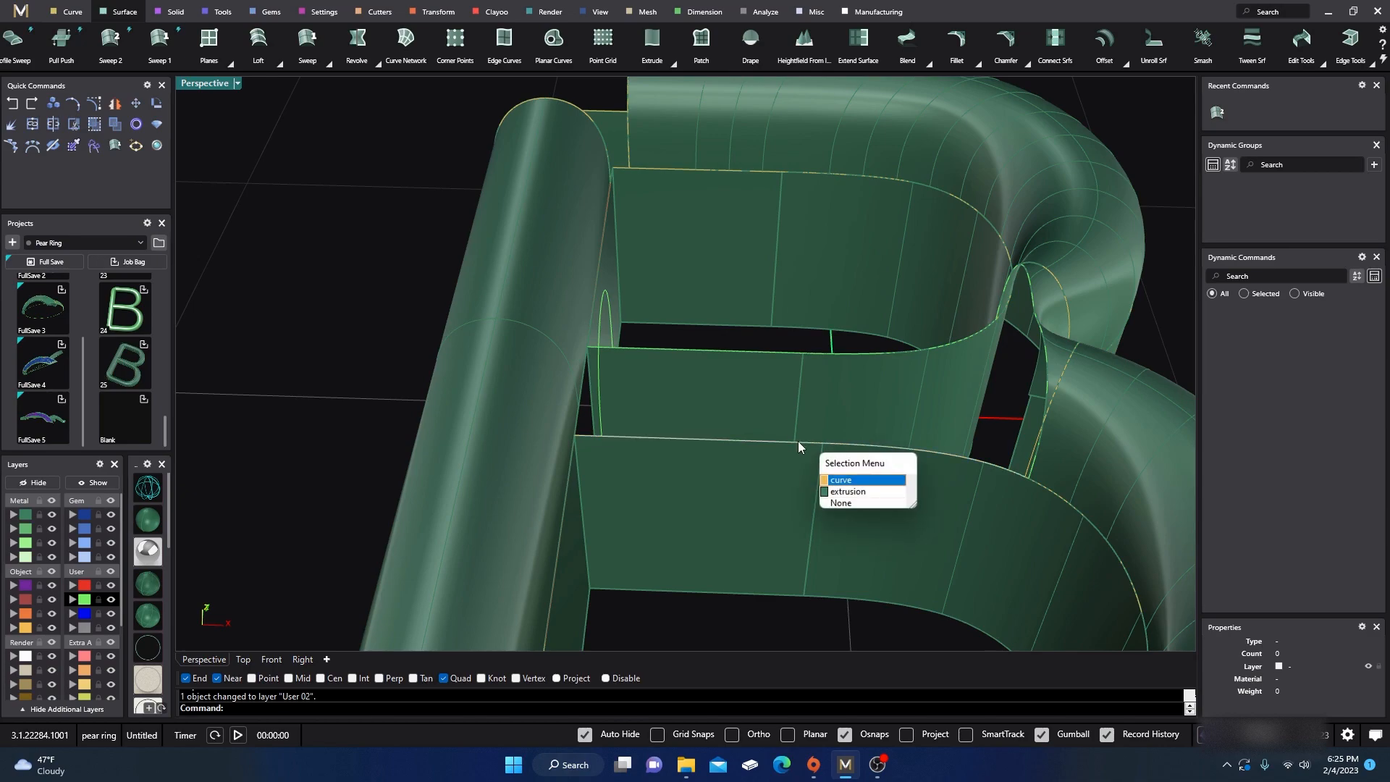
left_click(843, 485)
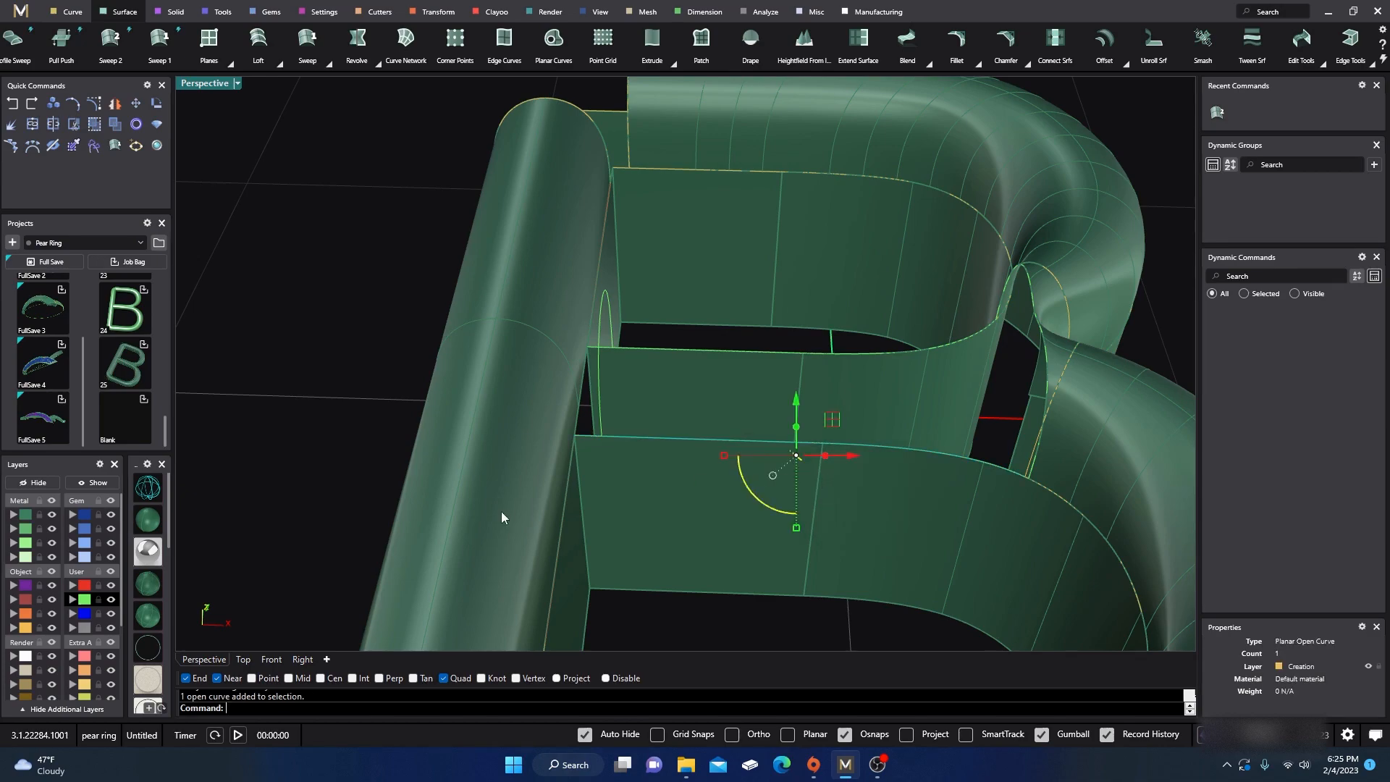
left_click(79, 611)
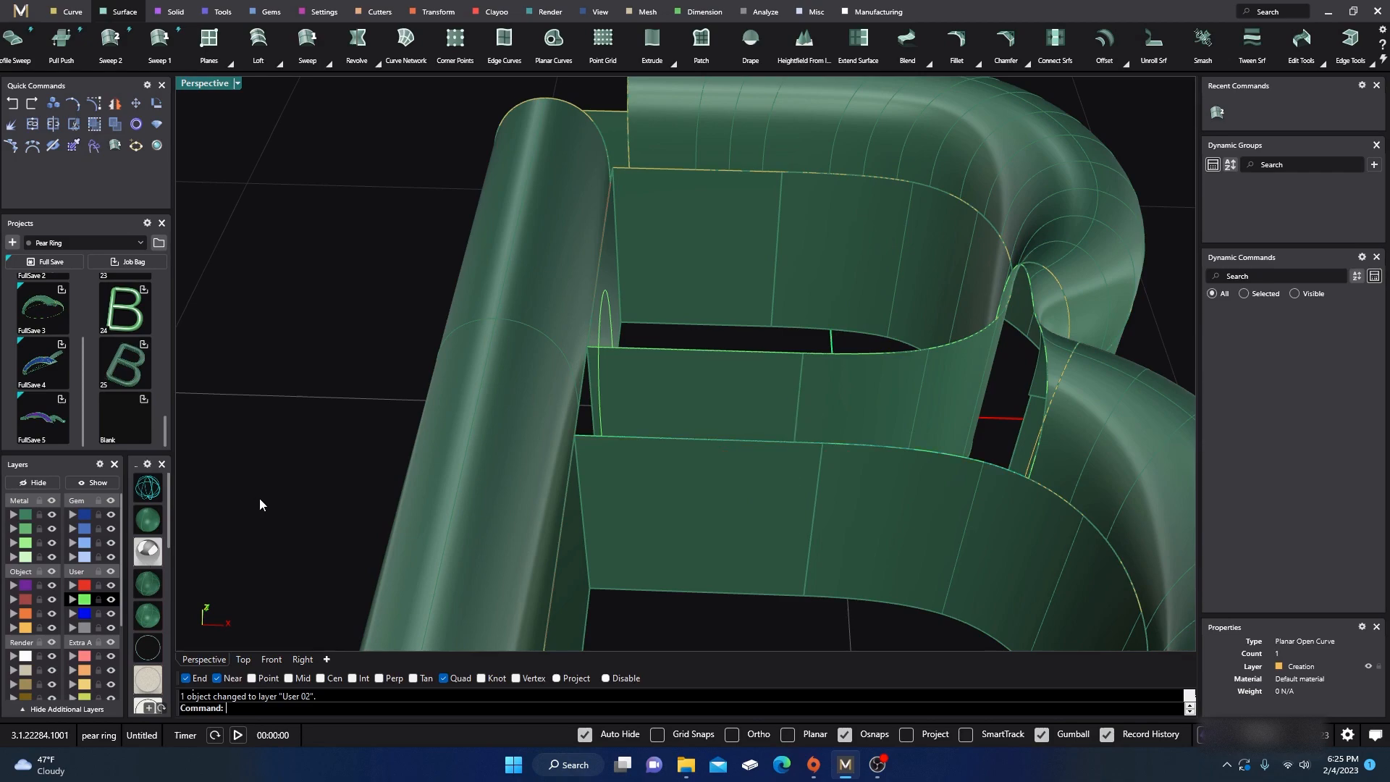
- Make the second Metal layer current and hide the yellow Creation layer
left_click(26, 627)
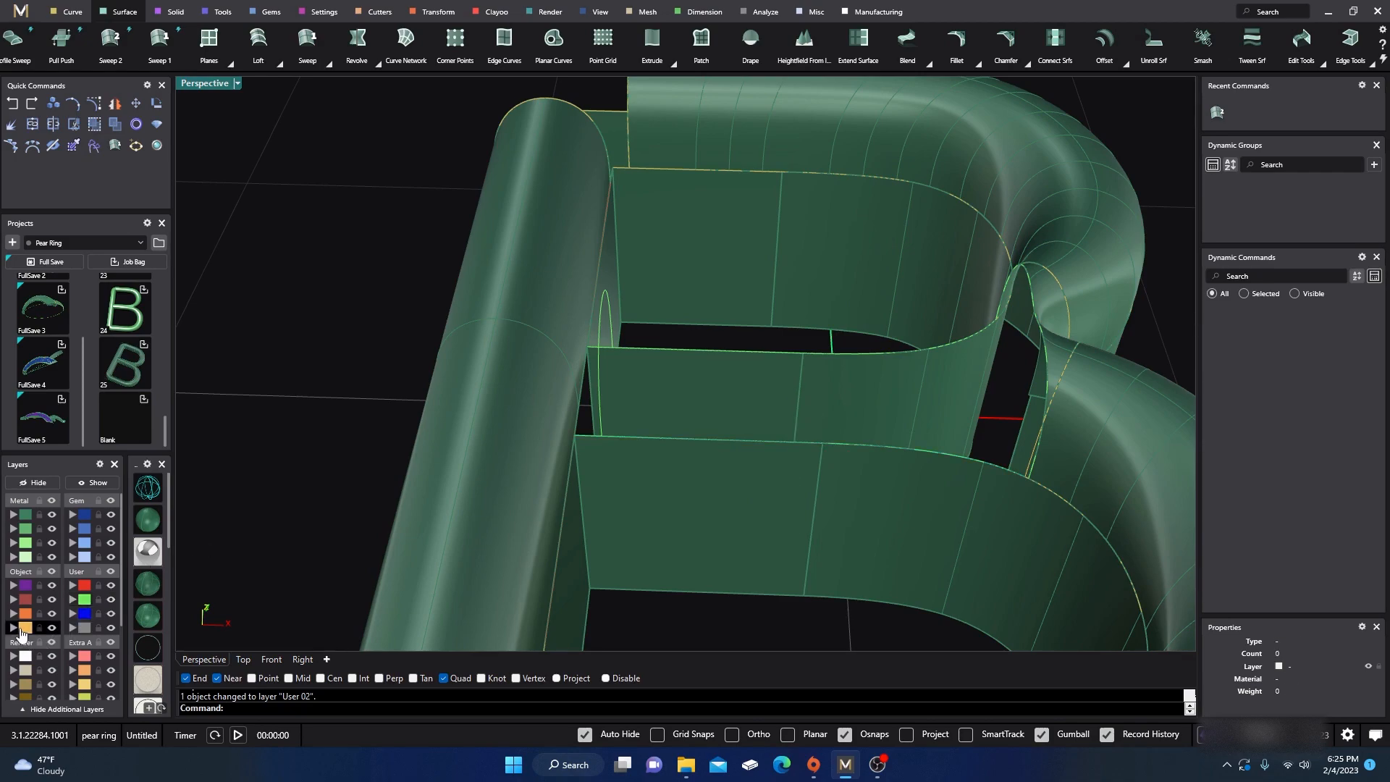
right_click_drag(583, 492, 722, 496)
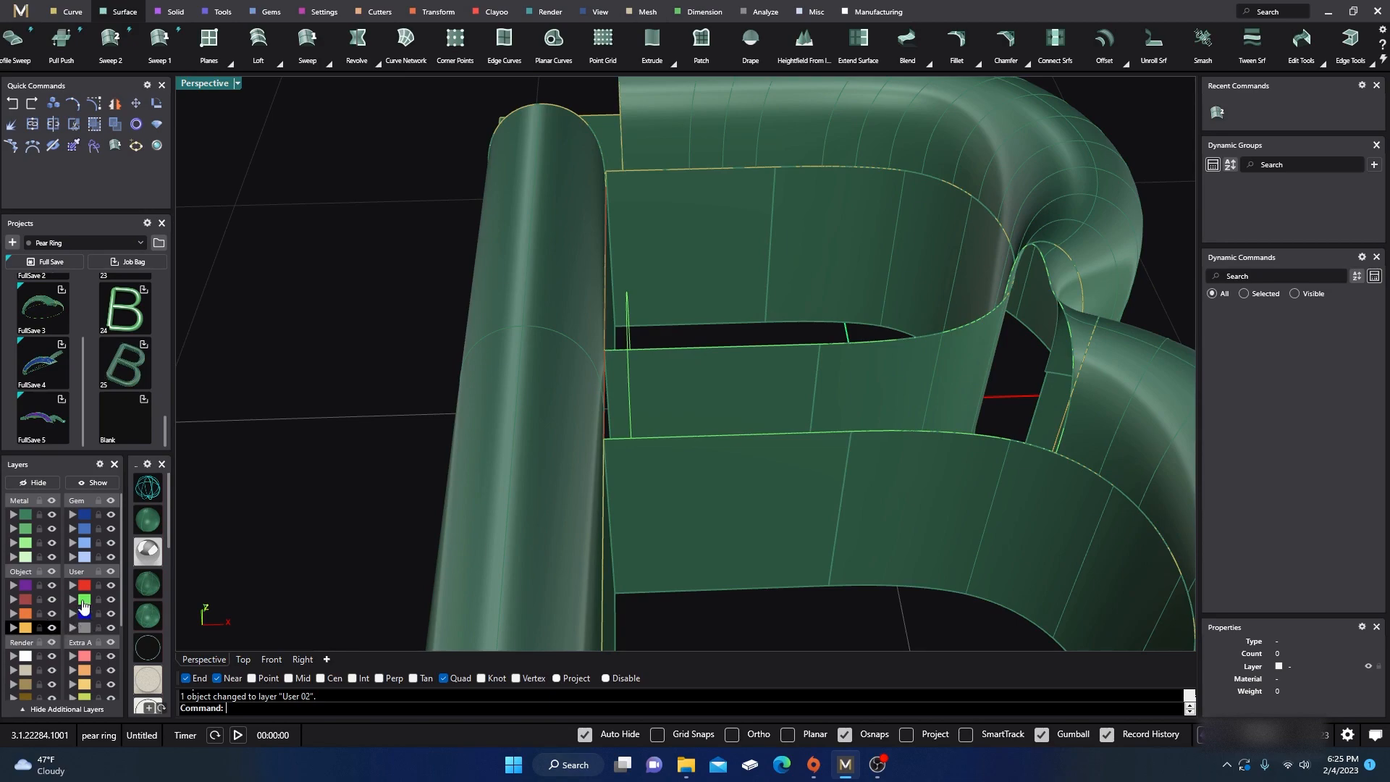
left_click(26, 529)
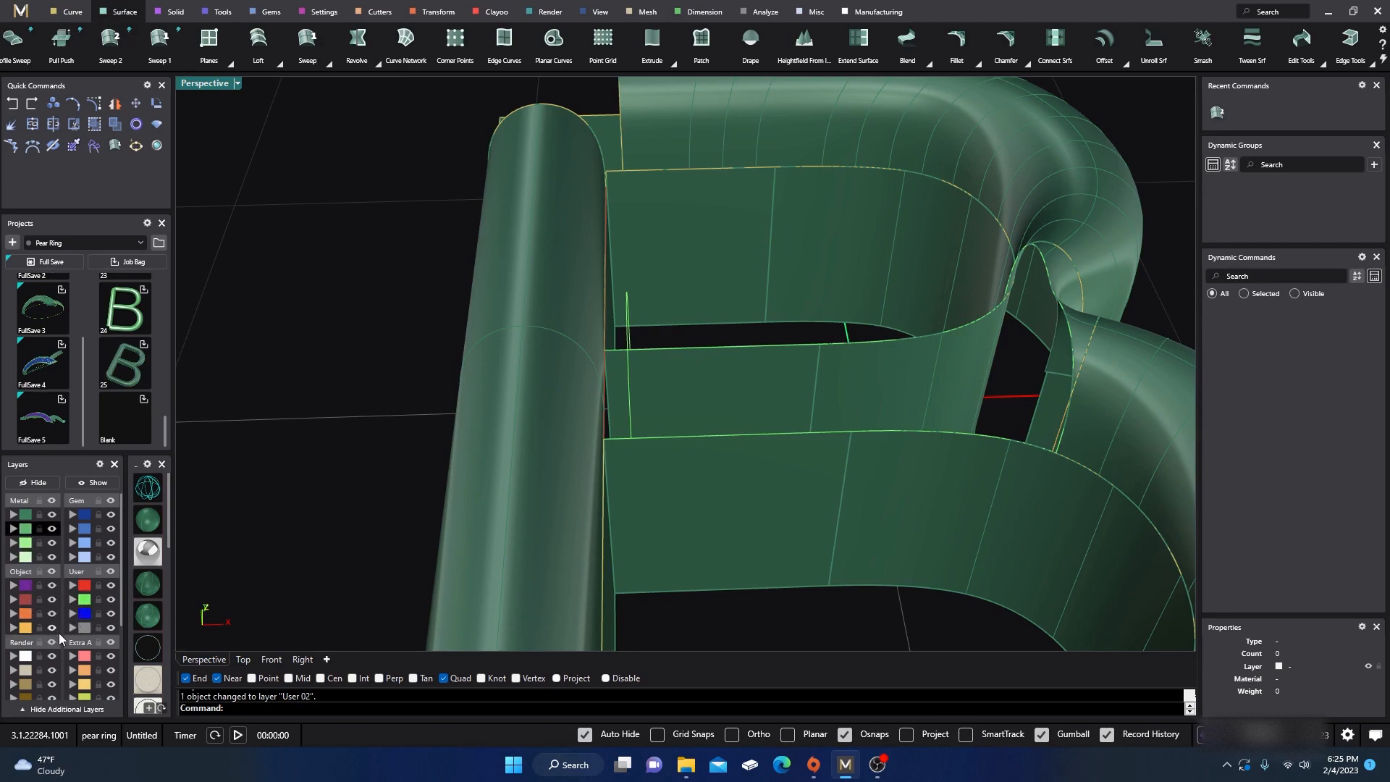
left_click(52, 627)
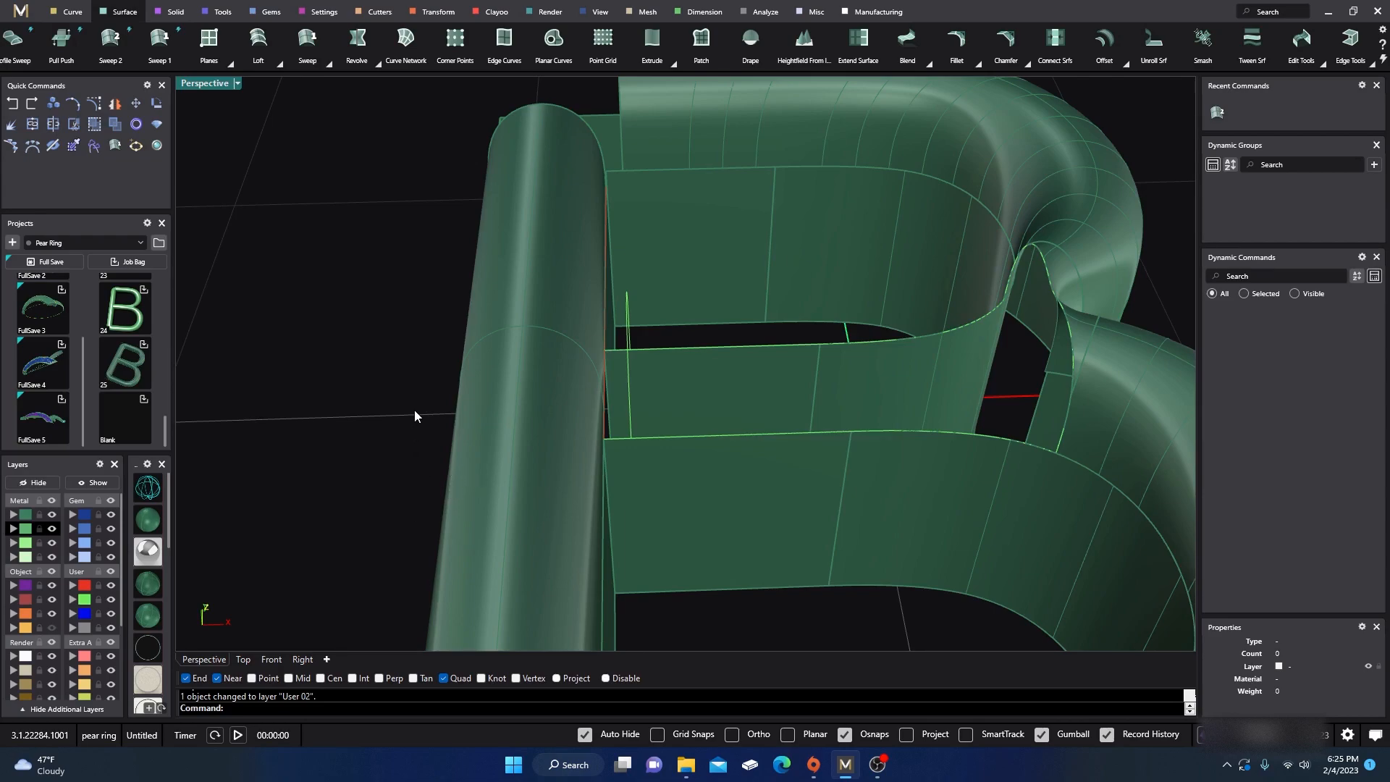
left_click(328, 63)
left_click(310, 101)
scroll(850, 405, "up", 5)
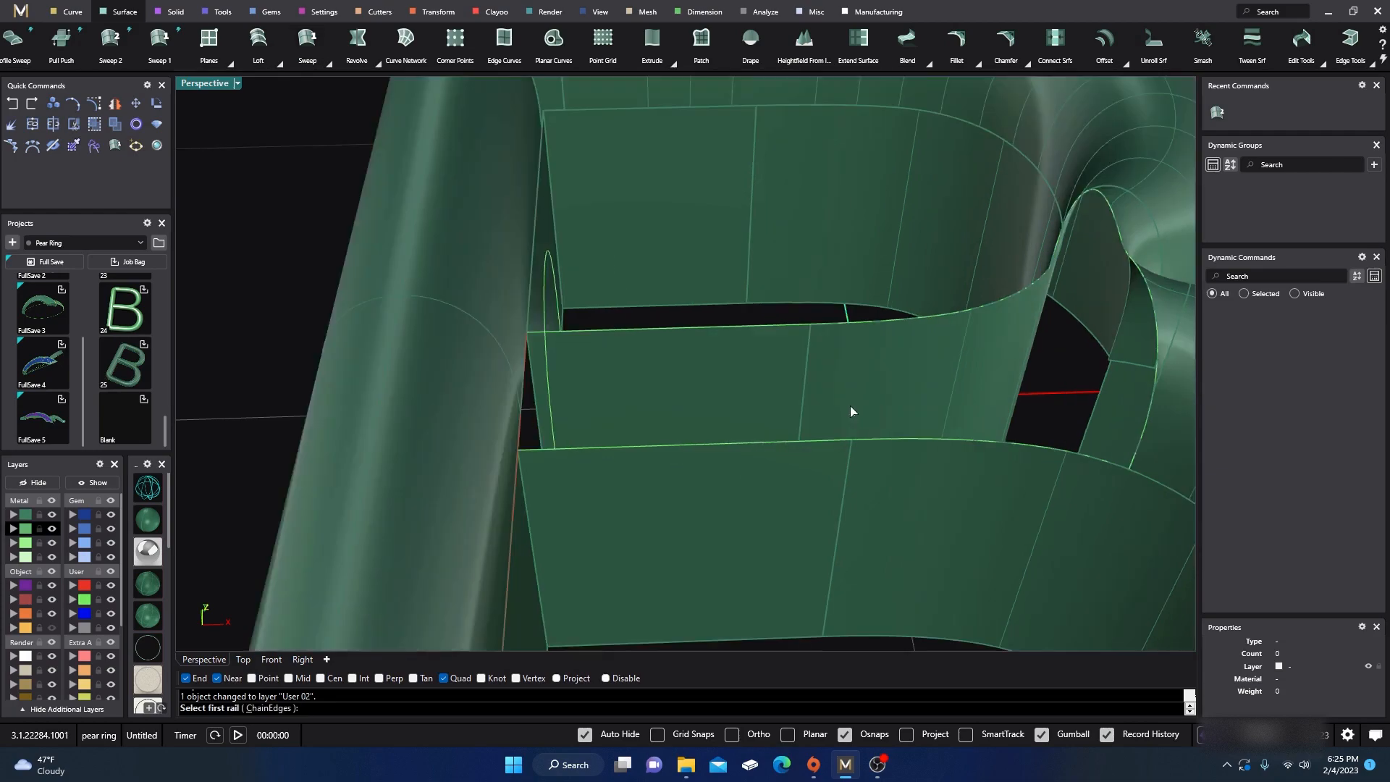
left_click(824, 297)
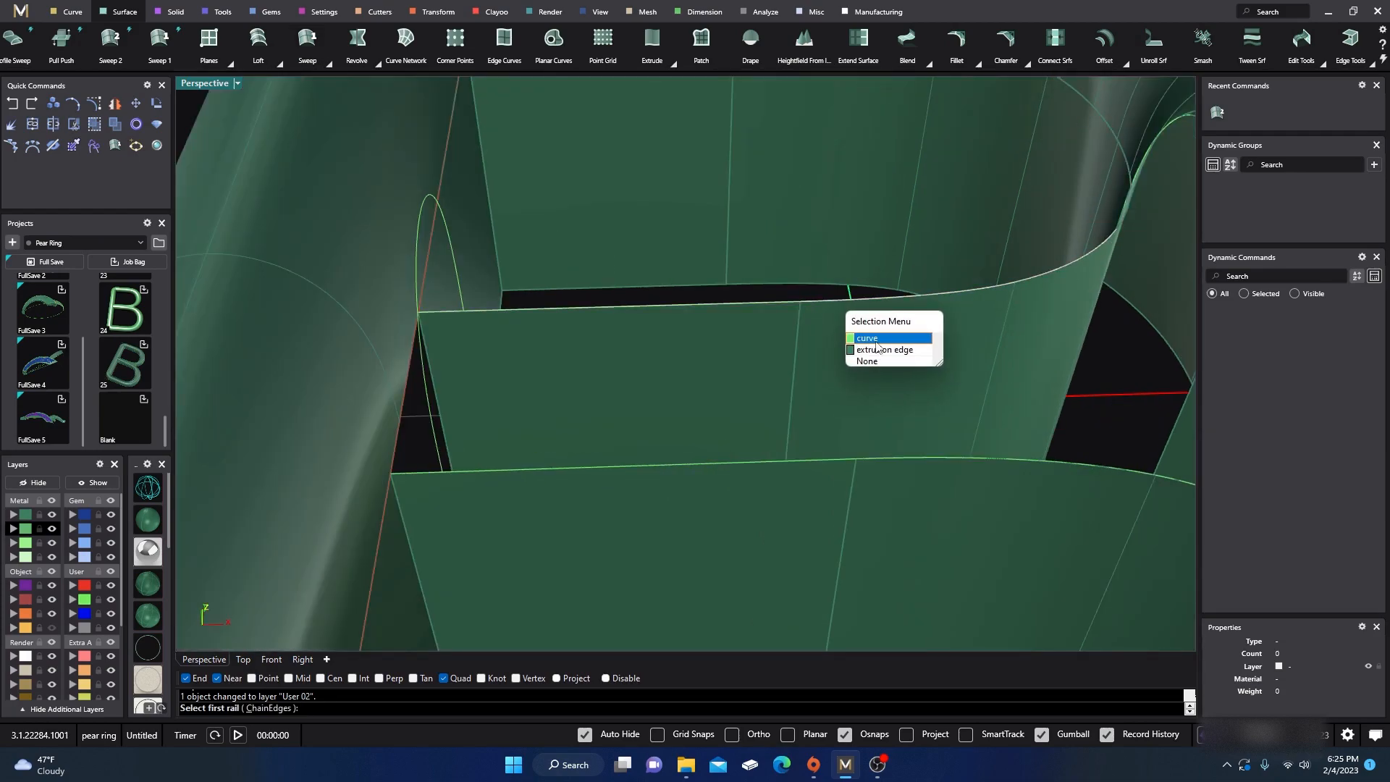
left_click(875, 343)
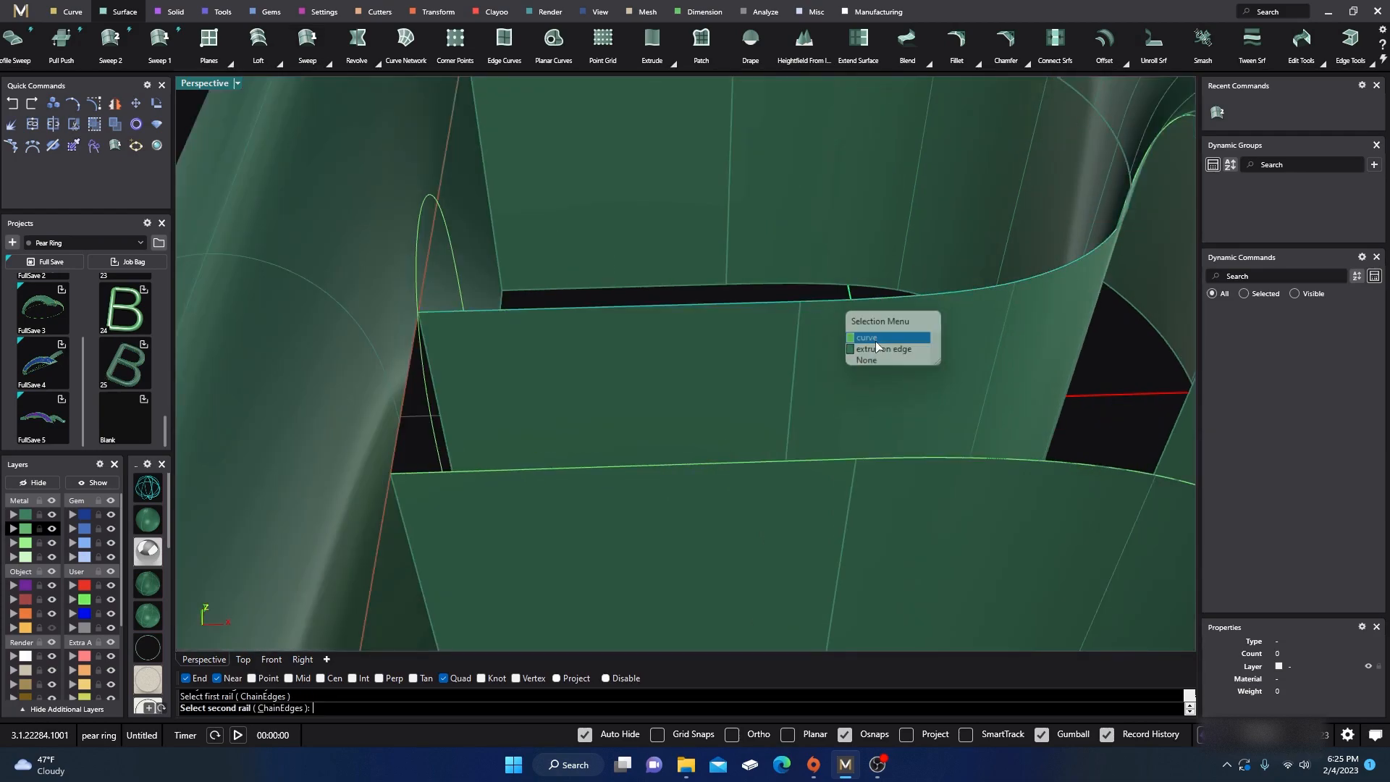
left_click(897, 457)
left_click(935, 498)
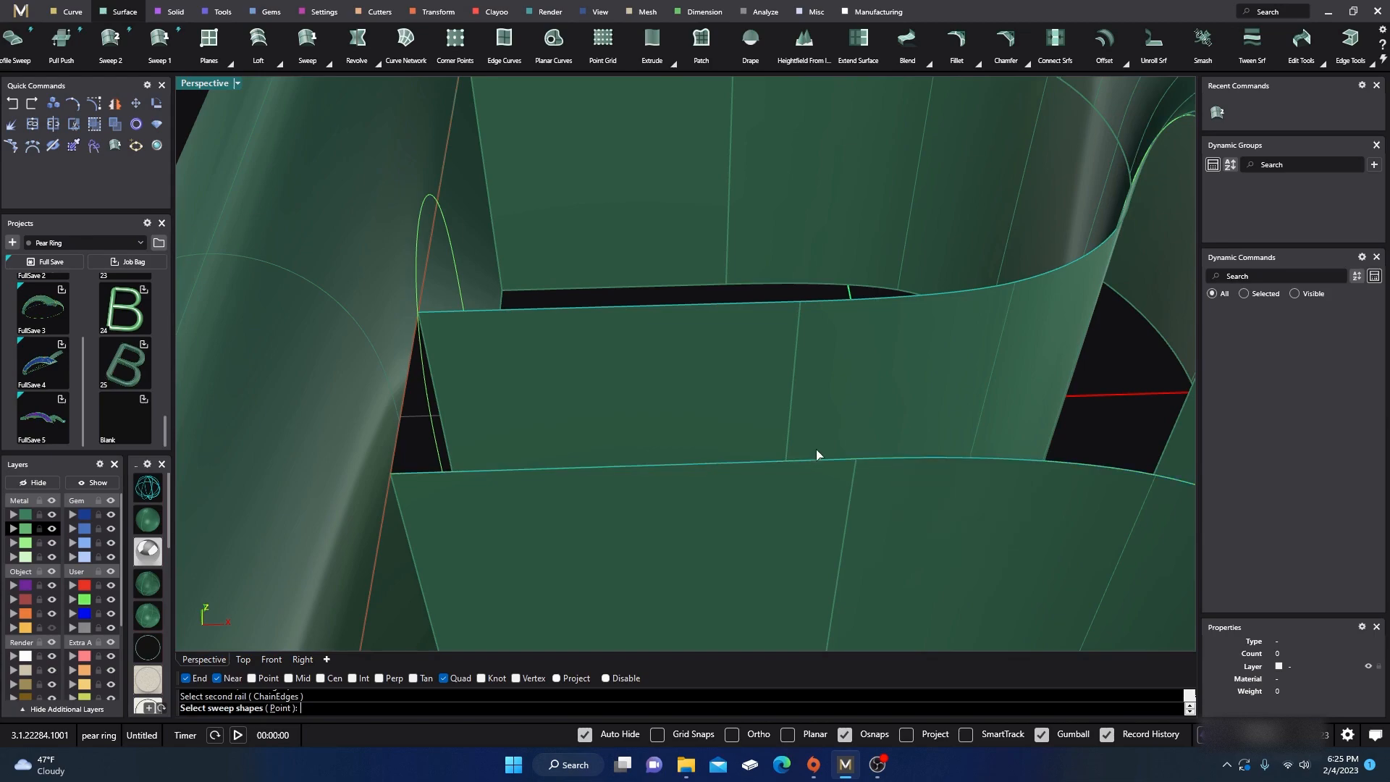
left_click(457, 283)
right_click_drag(681, 414, 779, 391)
scroll(911, 237, "up", 10)
scroll(895, 303, "down", 10)
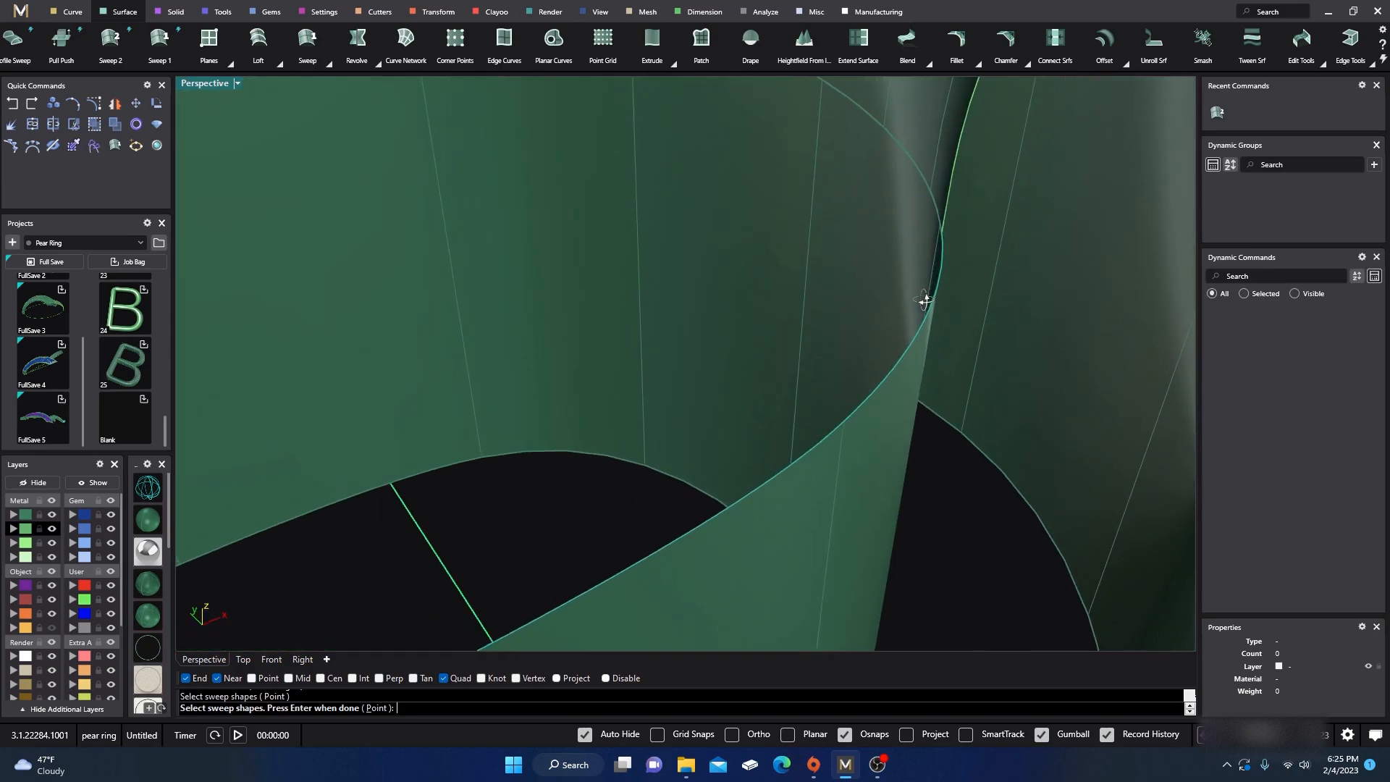
scroll(980, 403, "up", 5)
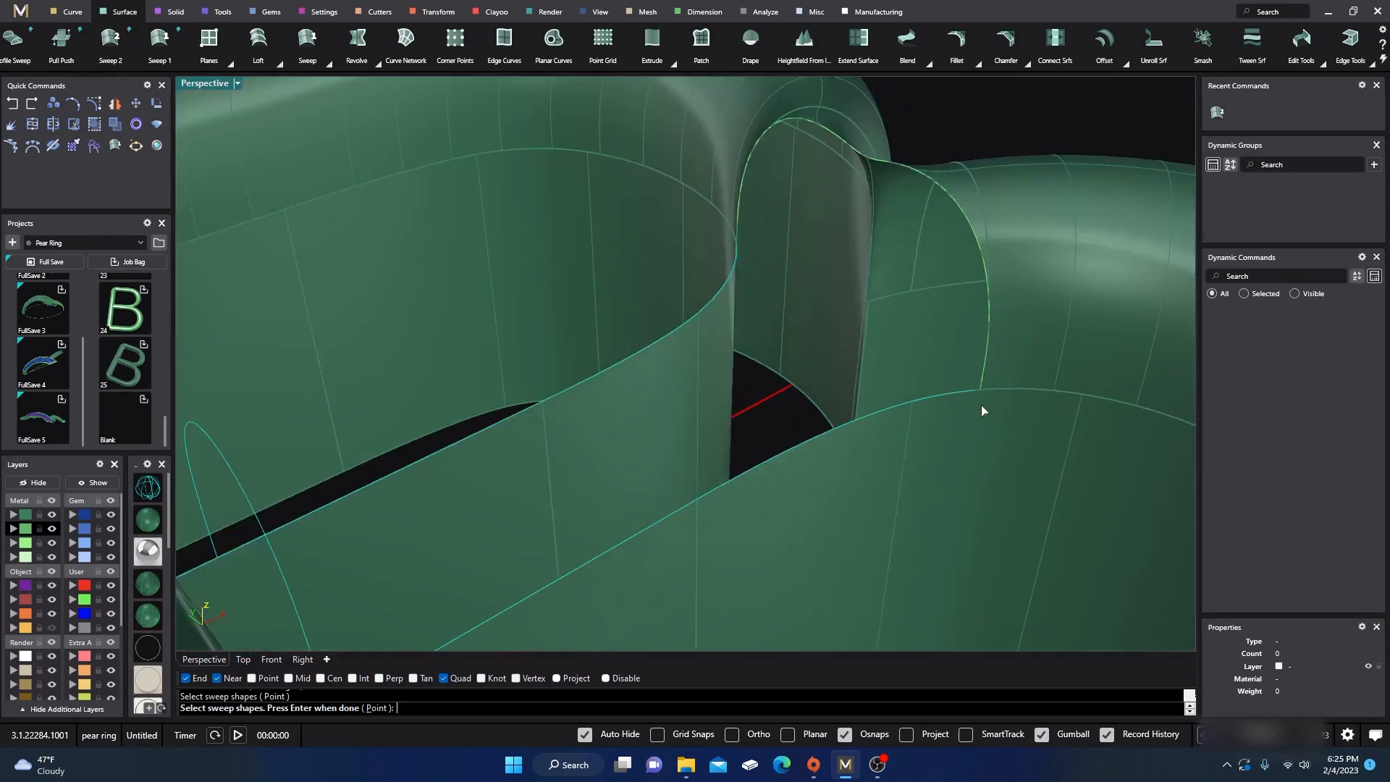
left_click(970, 366)
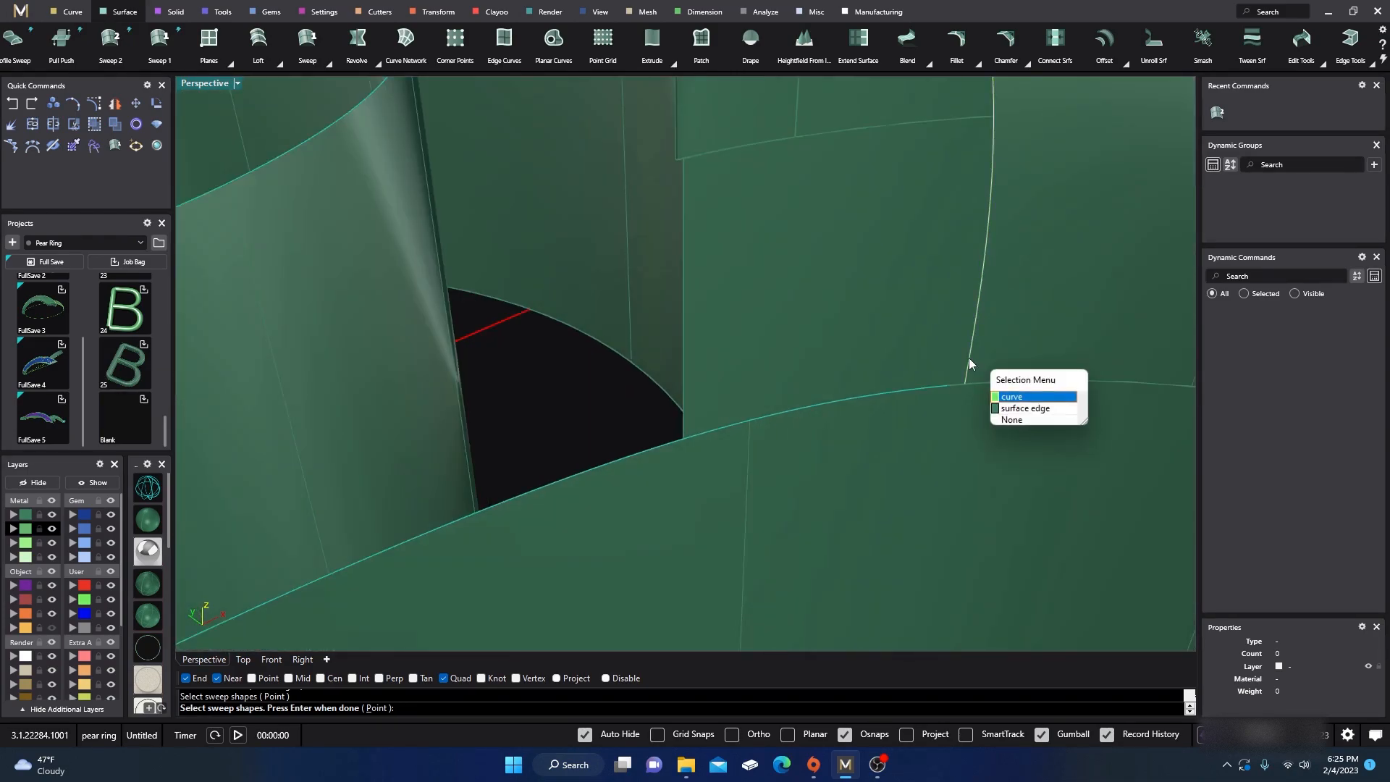
left_click(1012, 397)
scroll(821, 391, "down", 3)
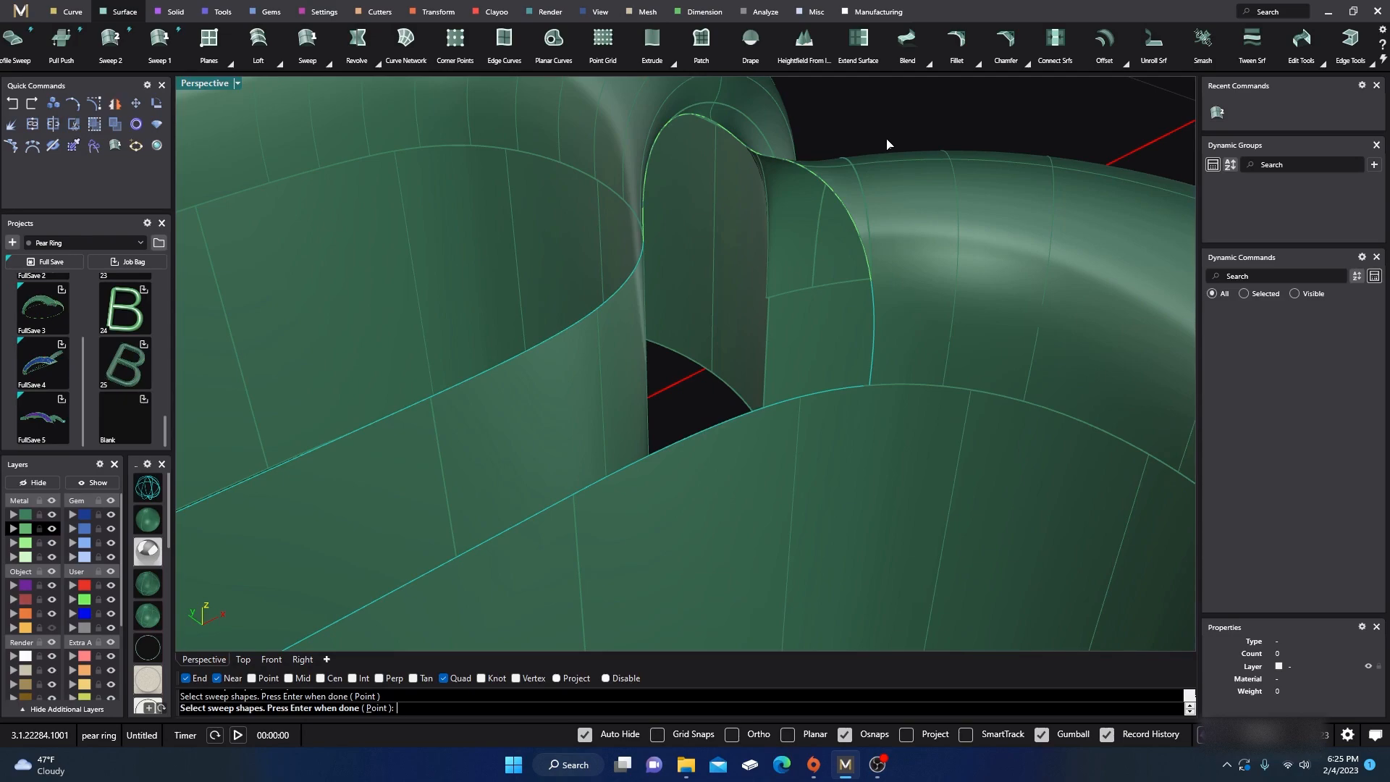
key("Escape")
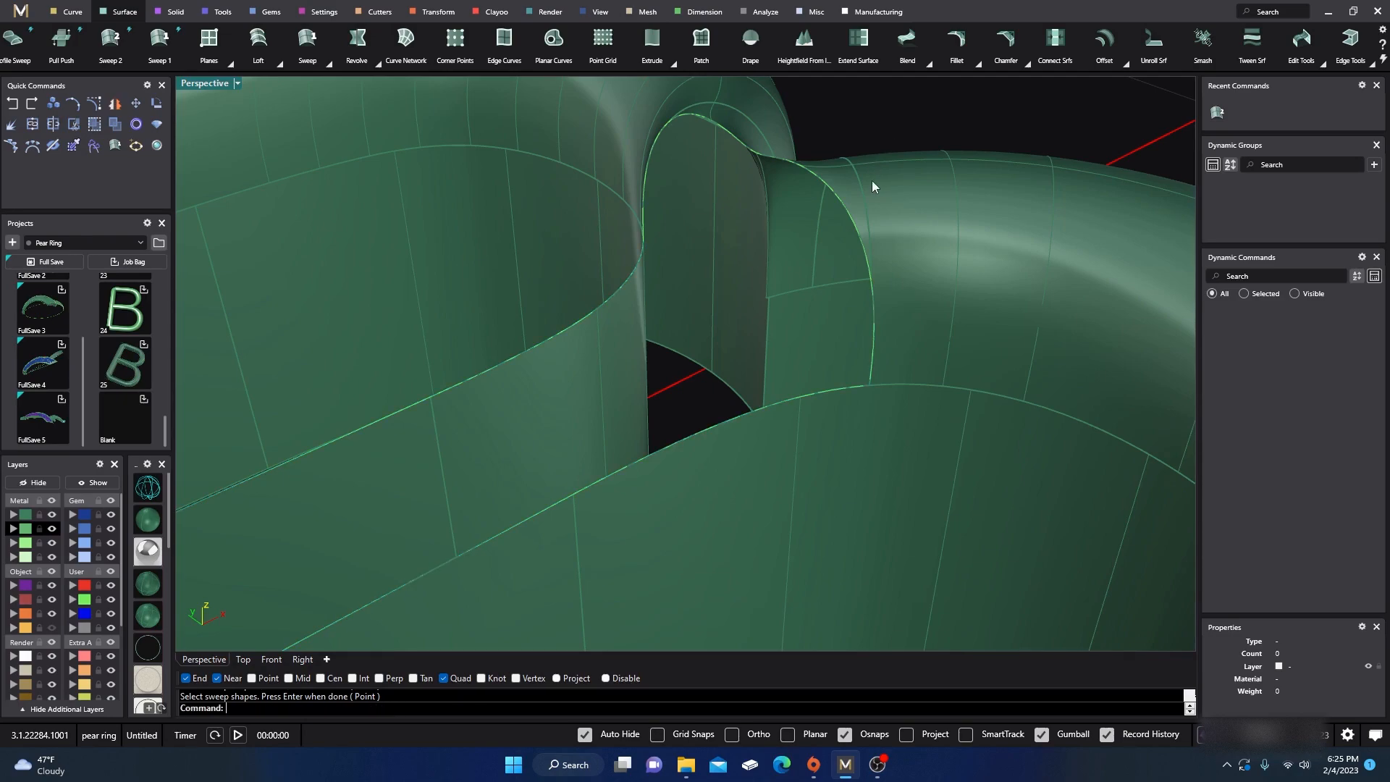
- Join the short lower piece and the long arched piece of the notch curve into one cross section
left_click(869, 361)
left_click(913, 400)
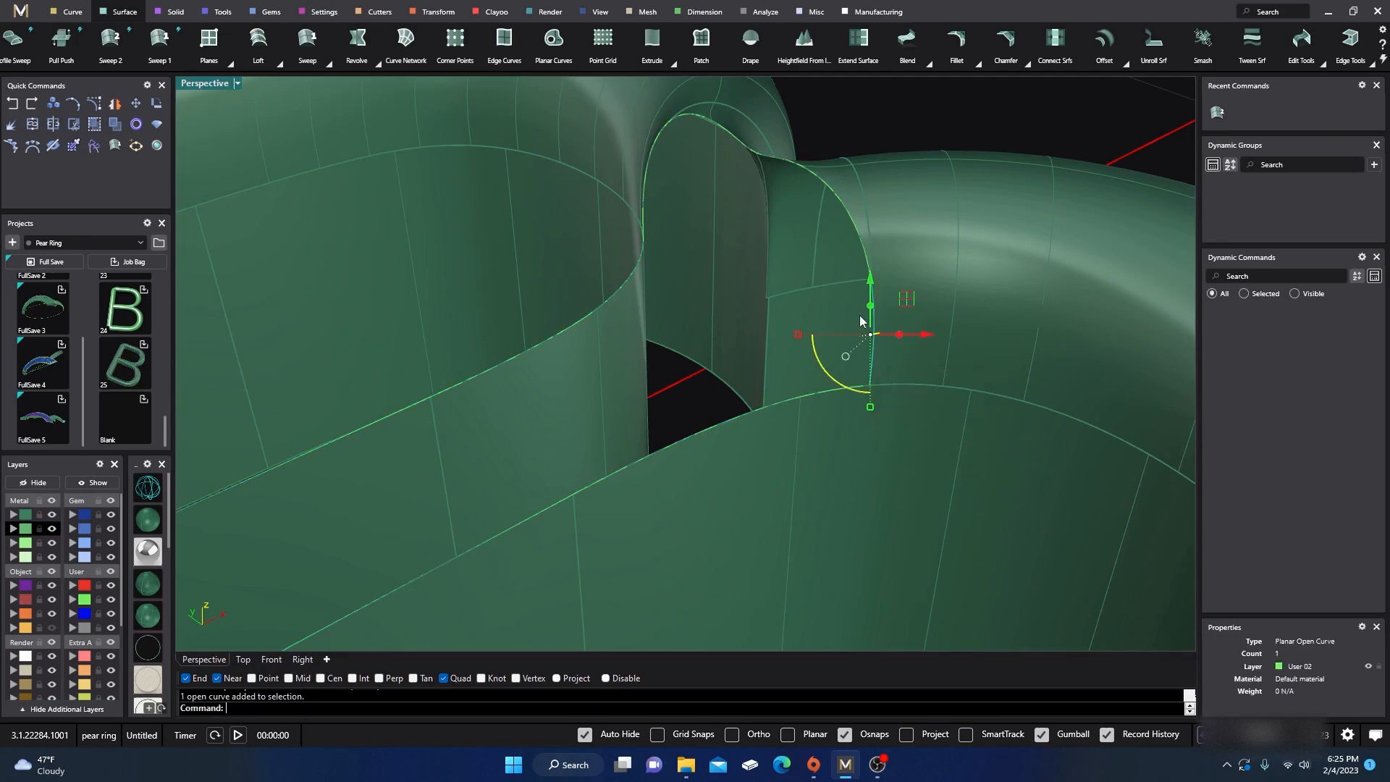
left_click(847, 216)
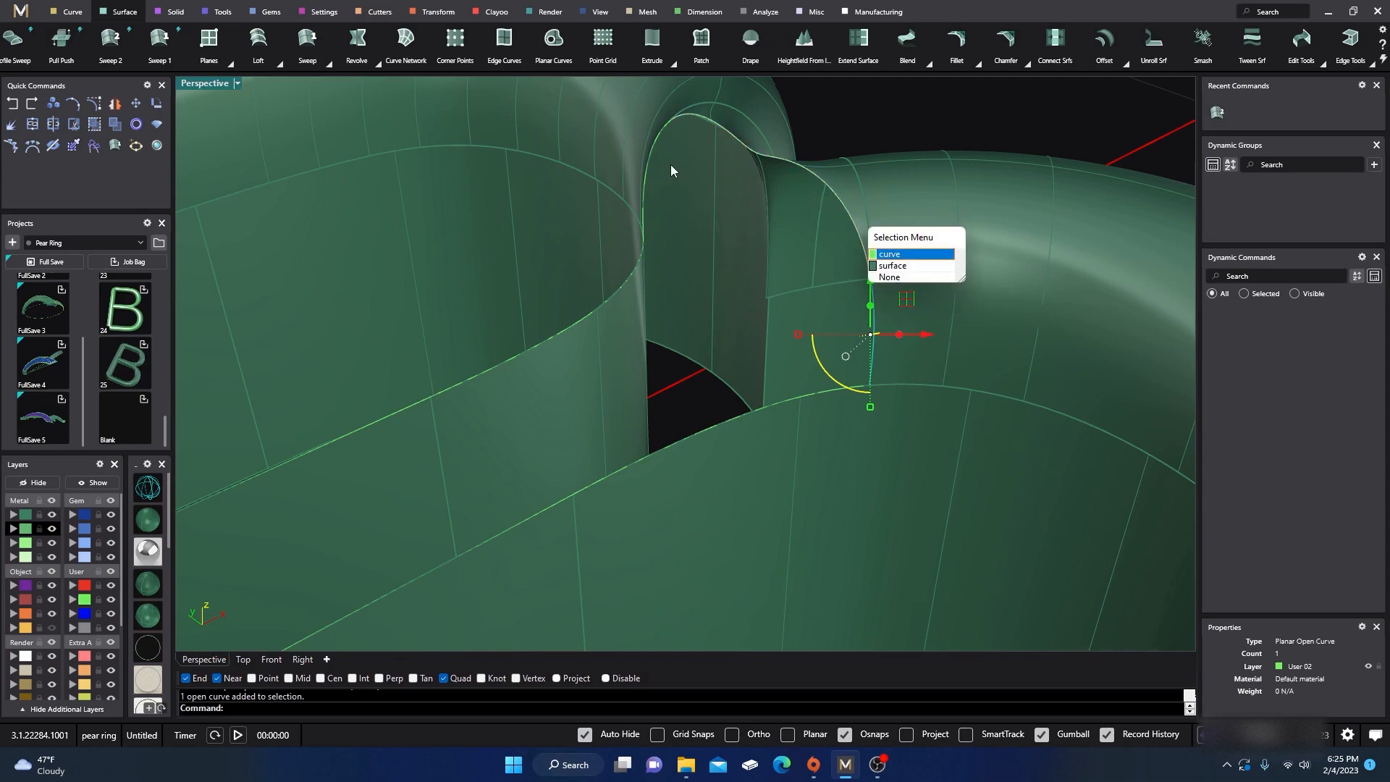
left_click(883, 255)
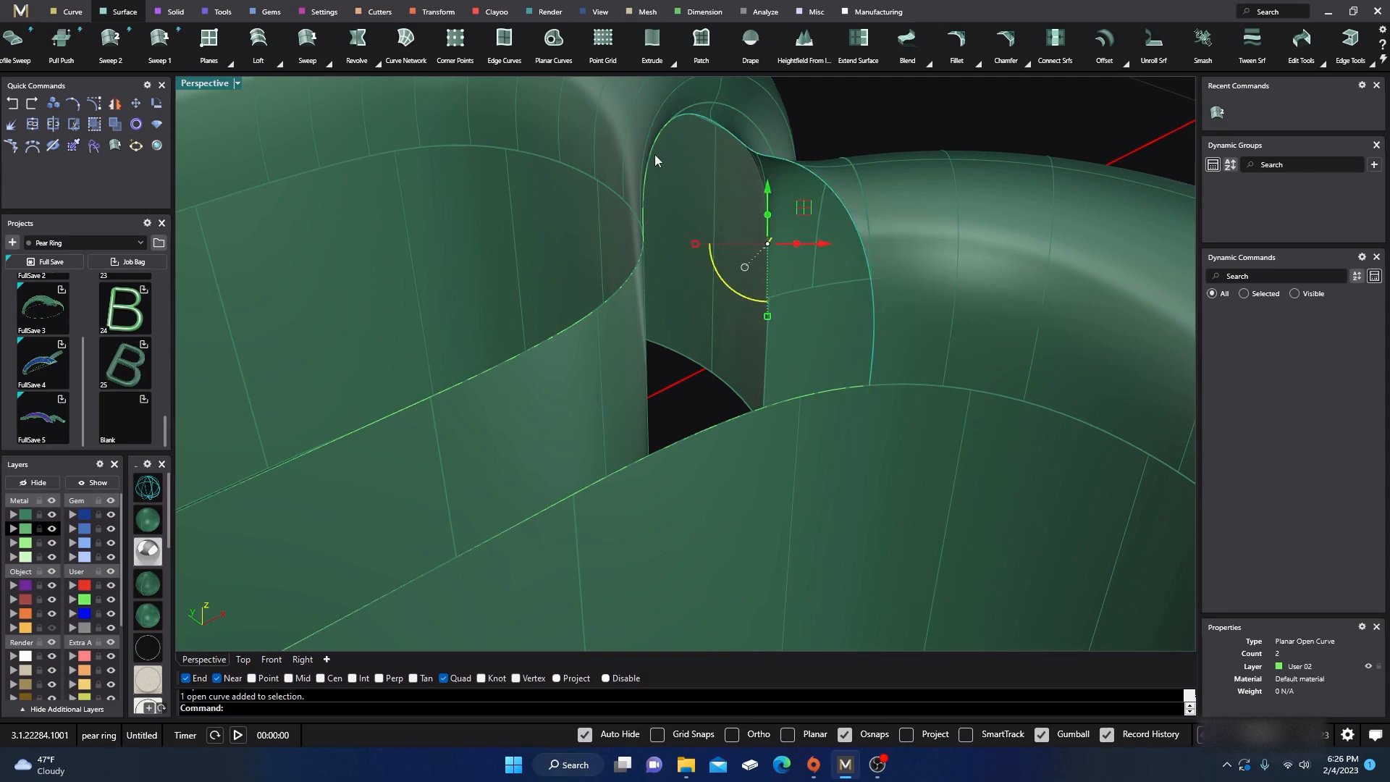
left_click(32, 124)
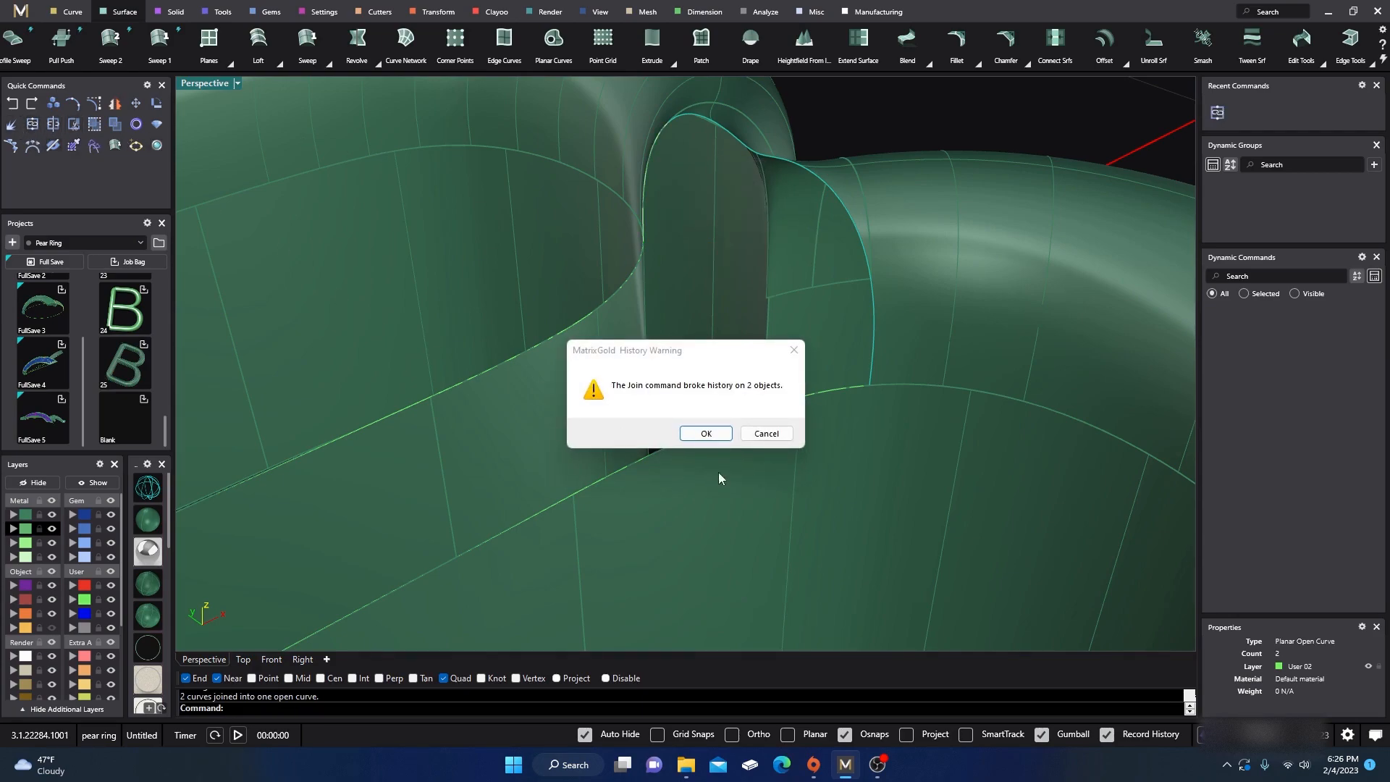
- Join the remaining arched piece beside the upper bowl to the notch curve, completing a single cross section
left_click(706, 433)
left_click(869, 104)
left_click(797, 164)
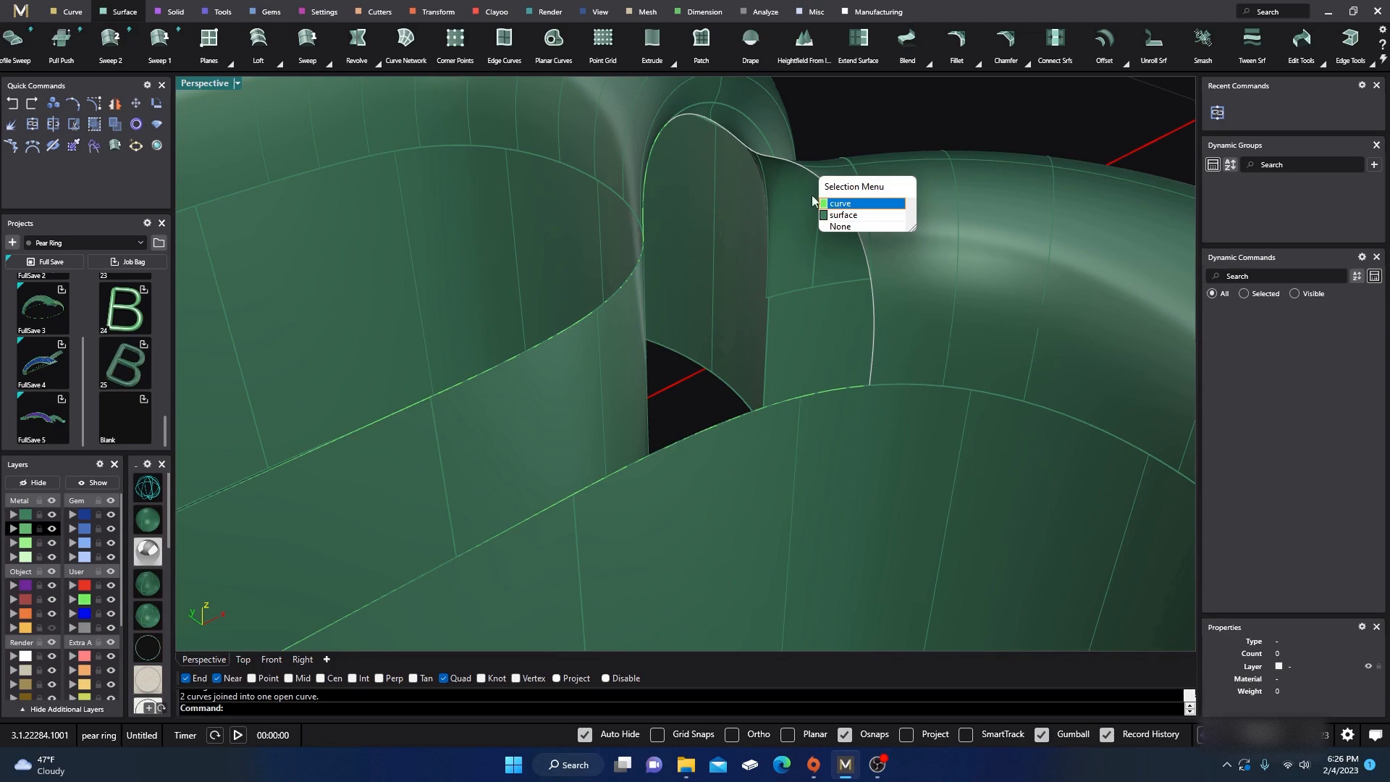
left_click(829, 204)
left_click(654, 148)
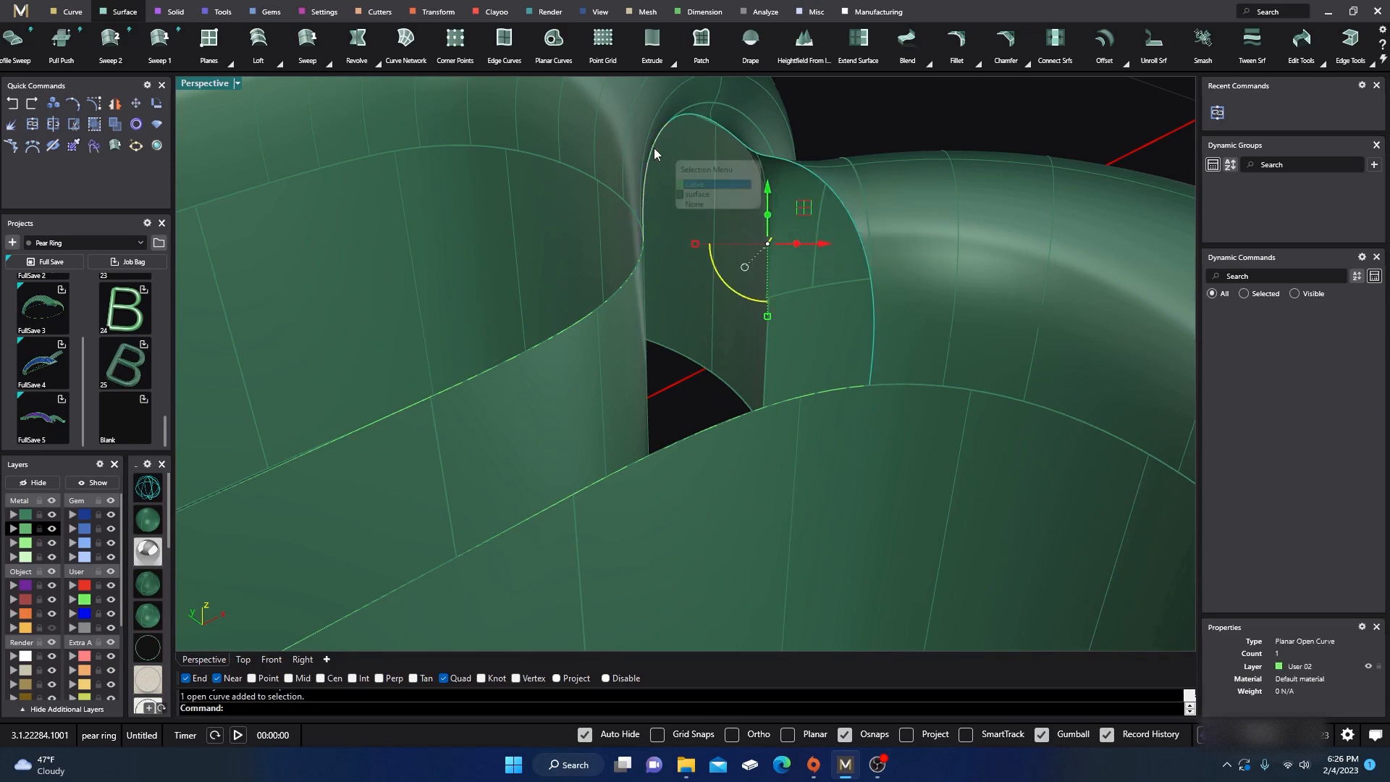
left_click(696, 186)
left_click(32, 124)
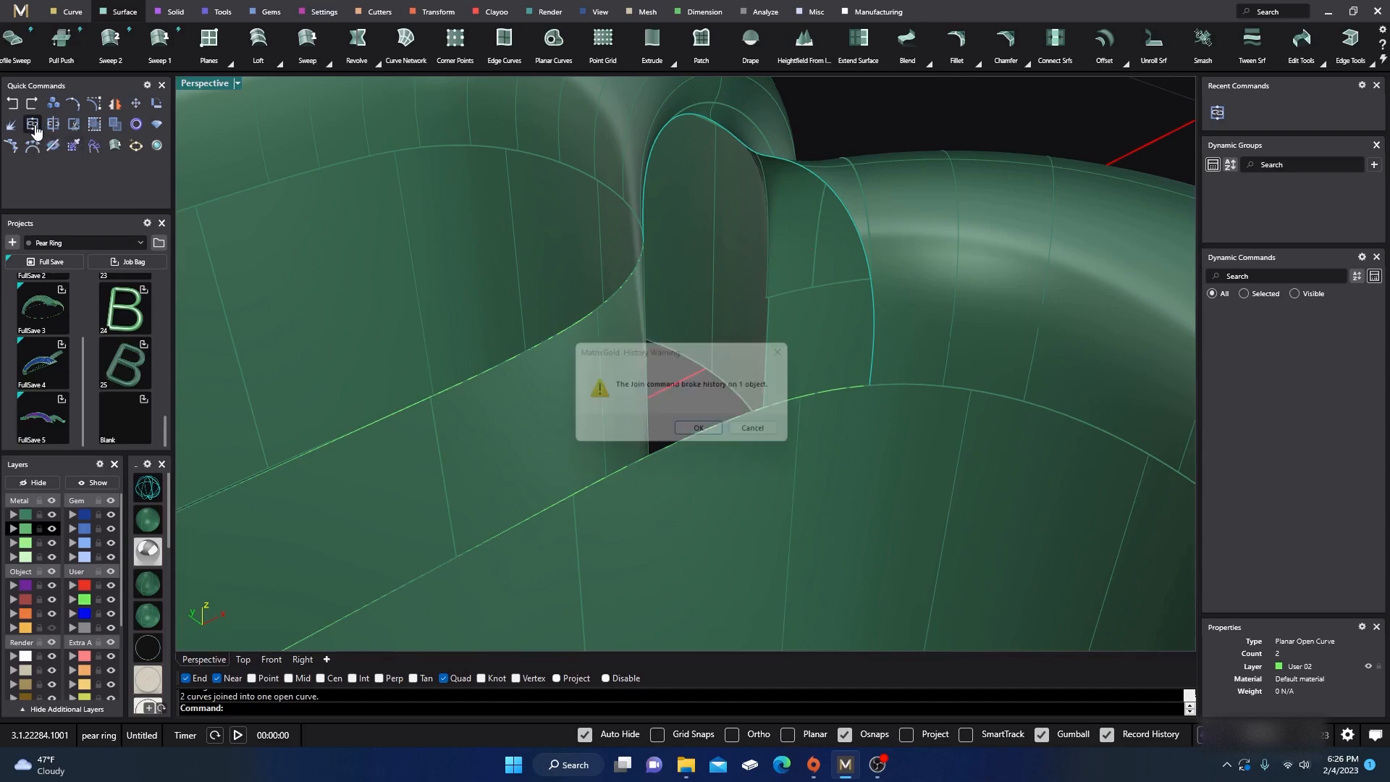
left_click(702, 434)
left_click(866, 140)
left_click(780, 162)
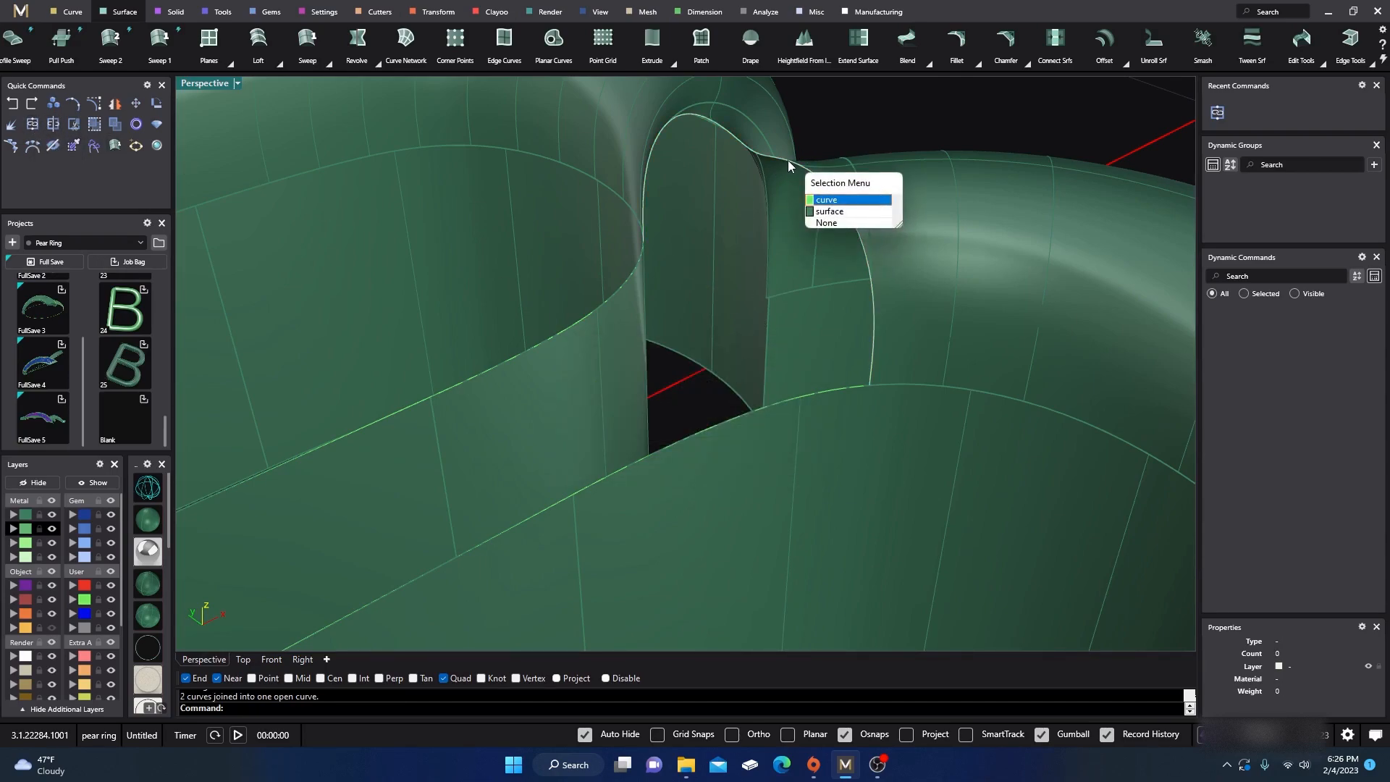
left_click(871, 115)
- Try a two-rail sweep using the middle bar's upper rail and stem-end arch as rails and the notch curve as shape, deleting the resulting surface
scroll(846, 163, "down", 4)
right_click_drag(845, 163, 746, 224)
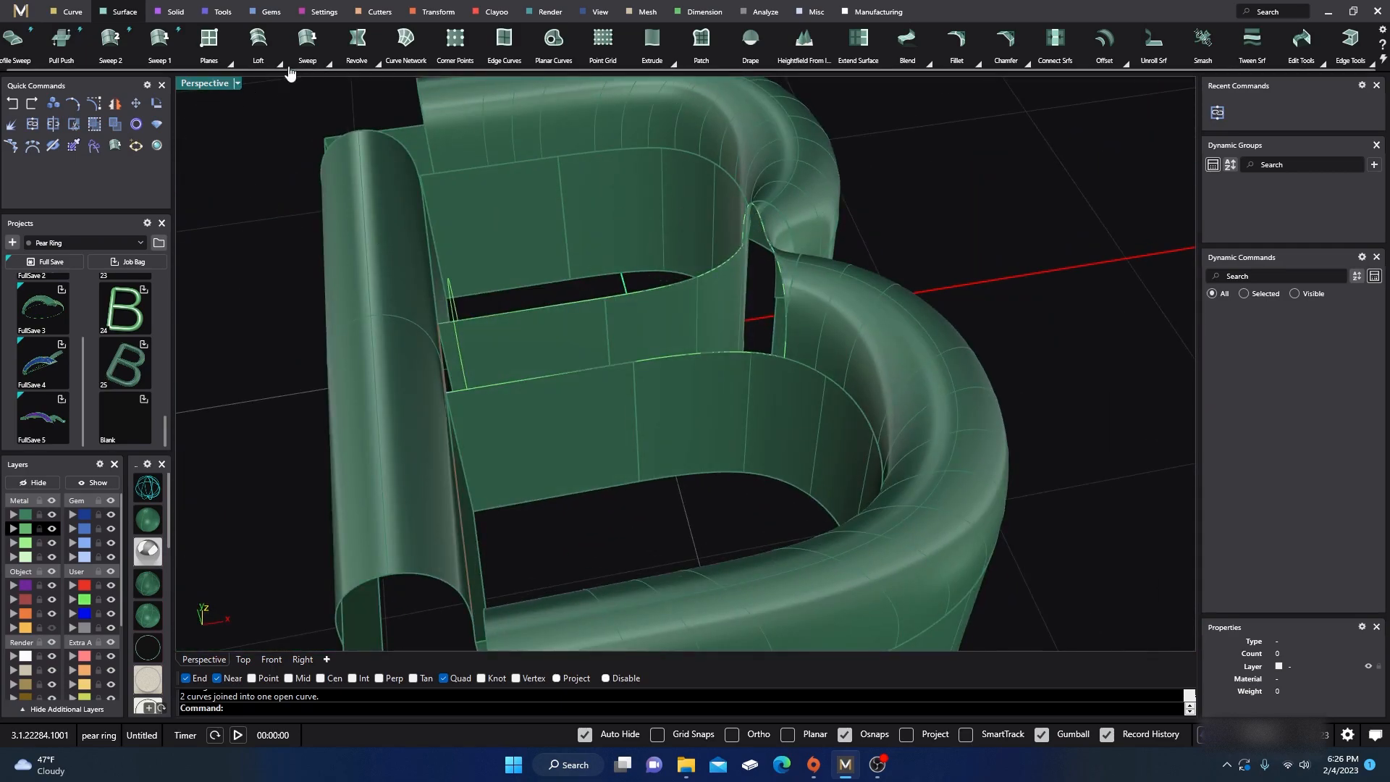
left_click(328, 63)
left_click(309, 90)
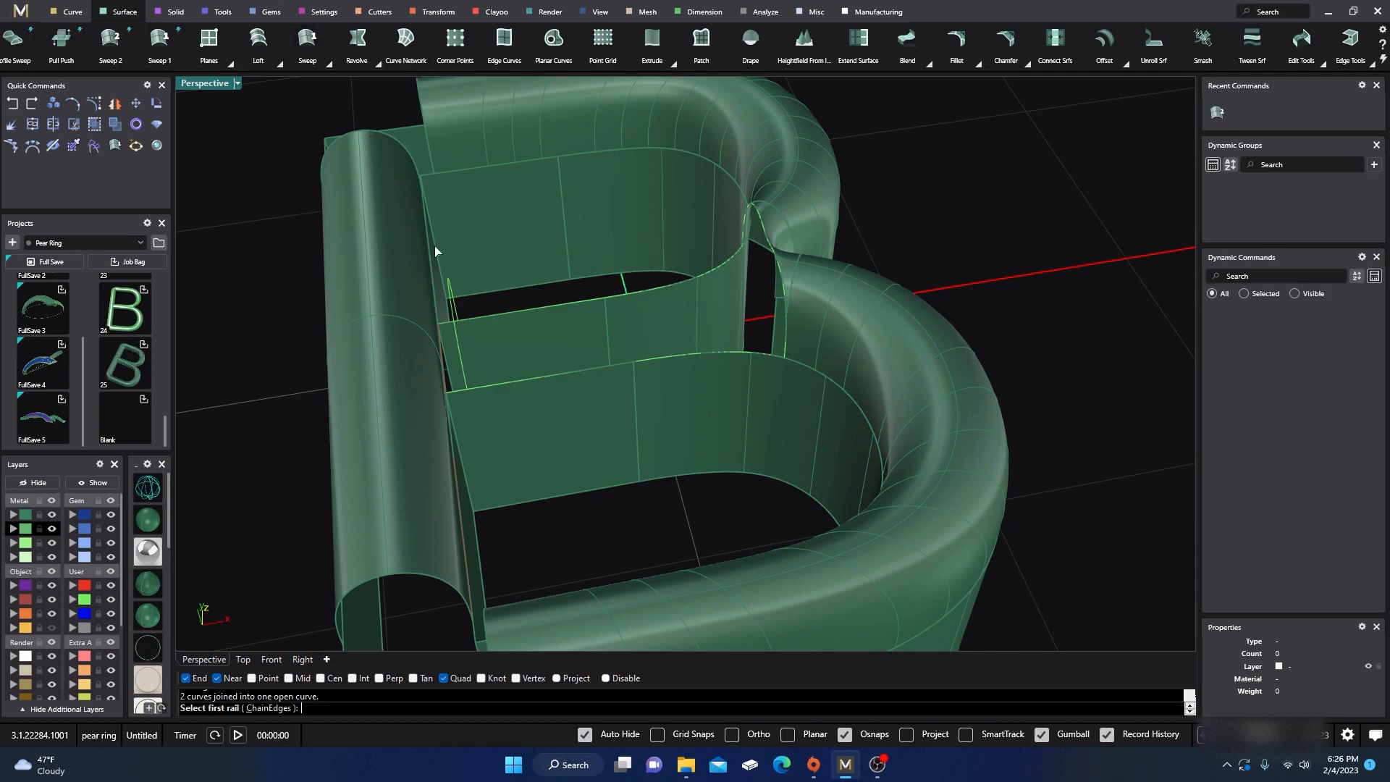
left_click(561, 306)
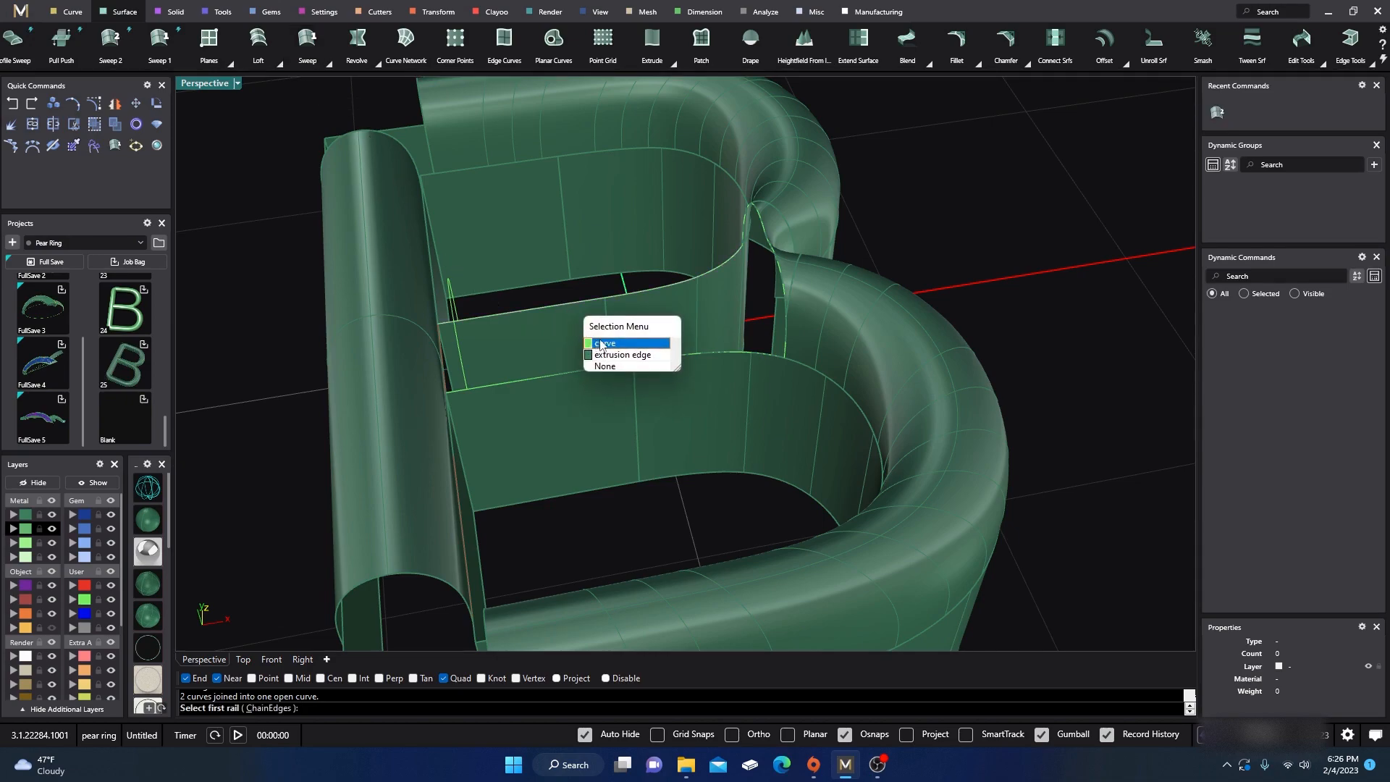
left_click(596, 347)
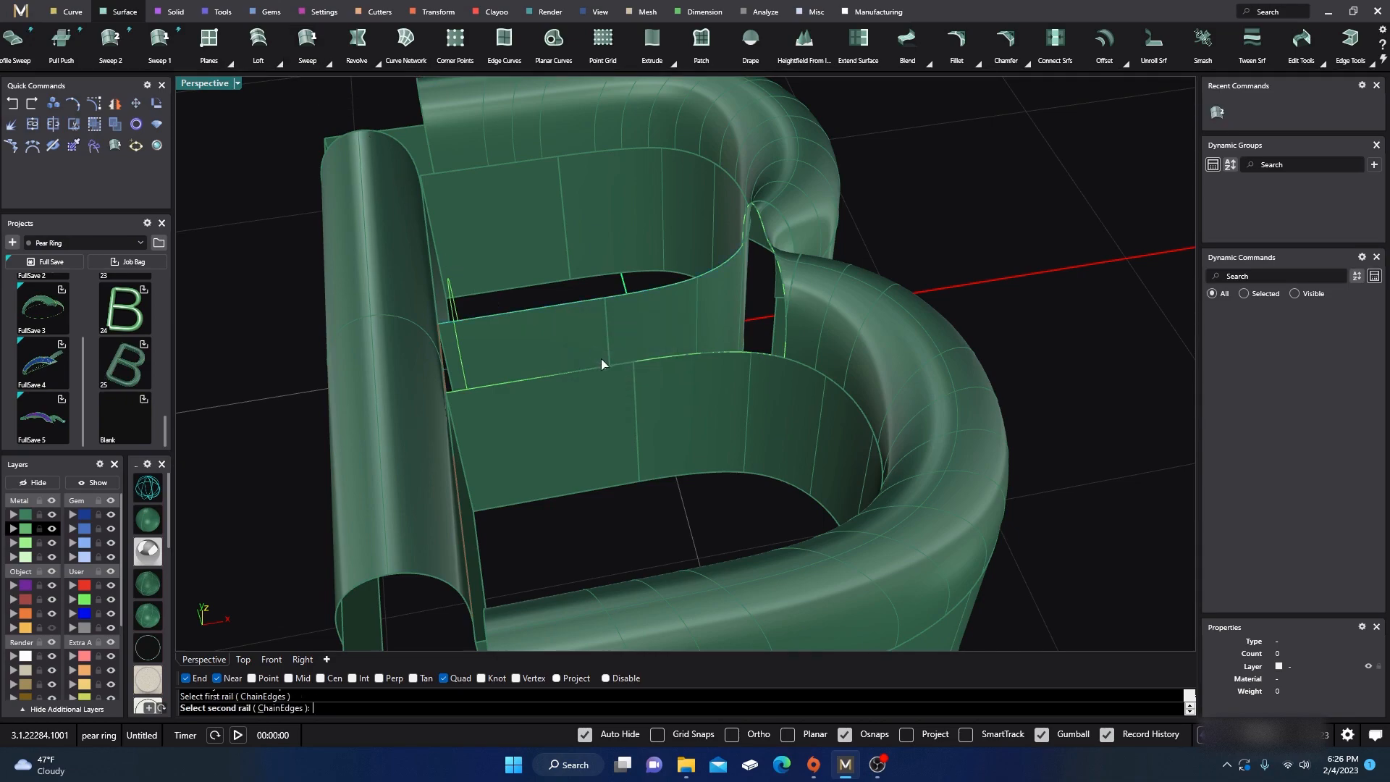
left_click(462, 367)
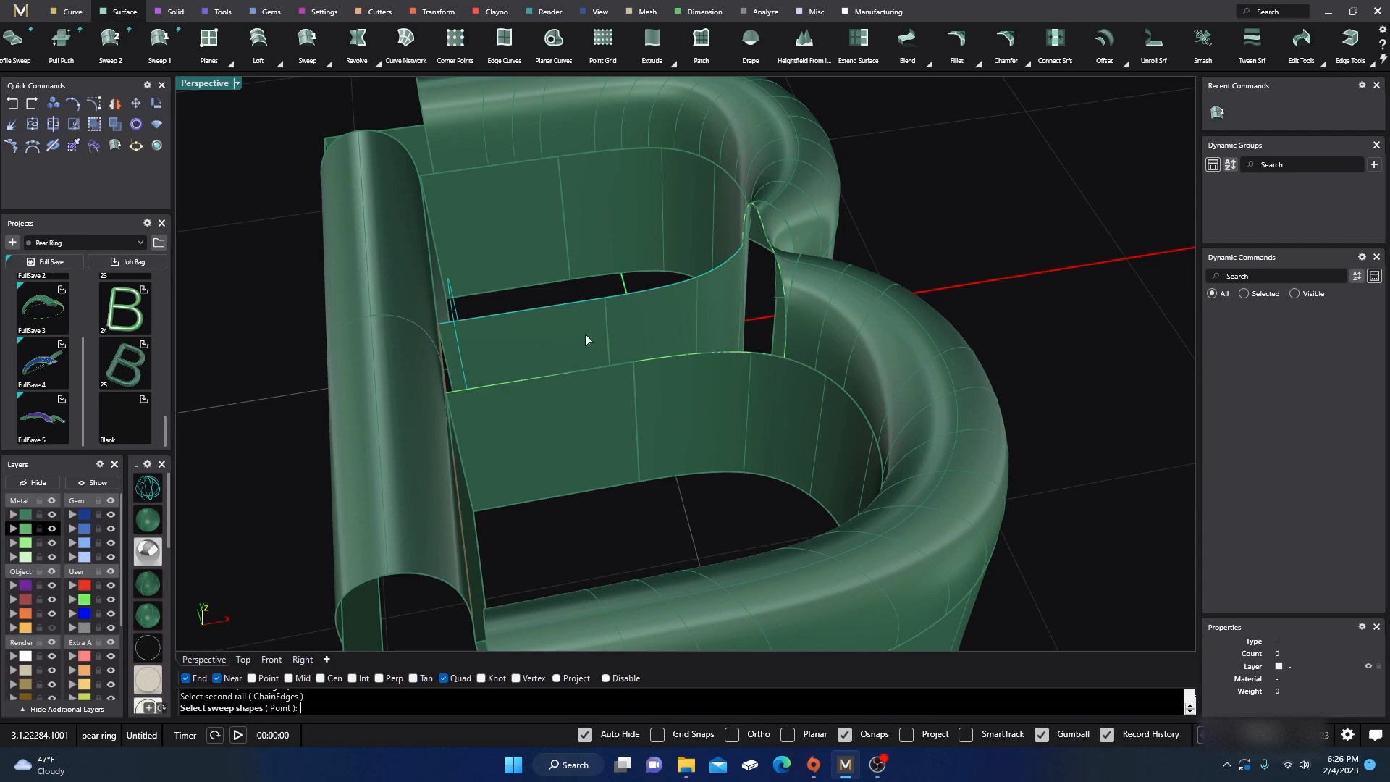
left_click(773, 257)
left_click(806, 289)
key("Return")
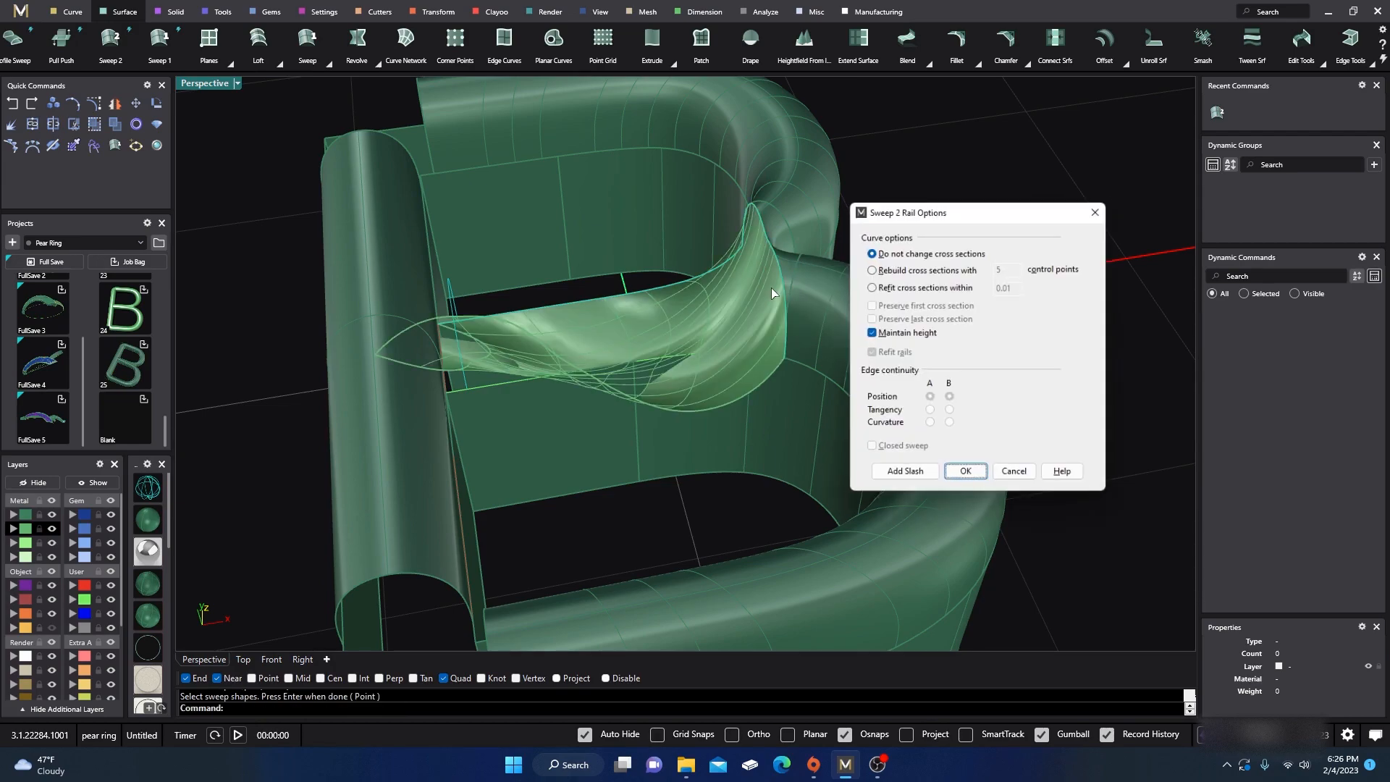
left_click(967, 477)
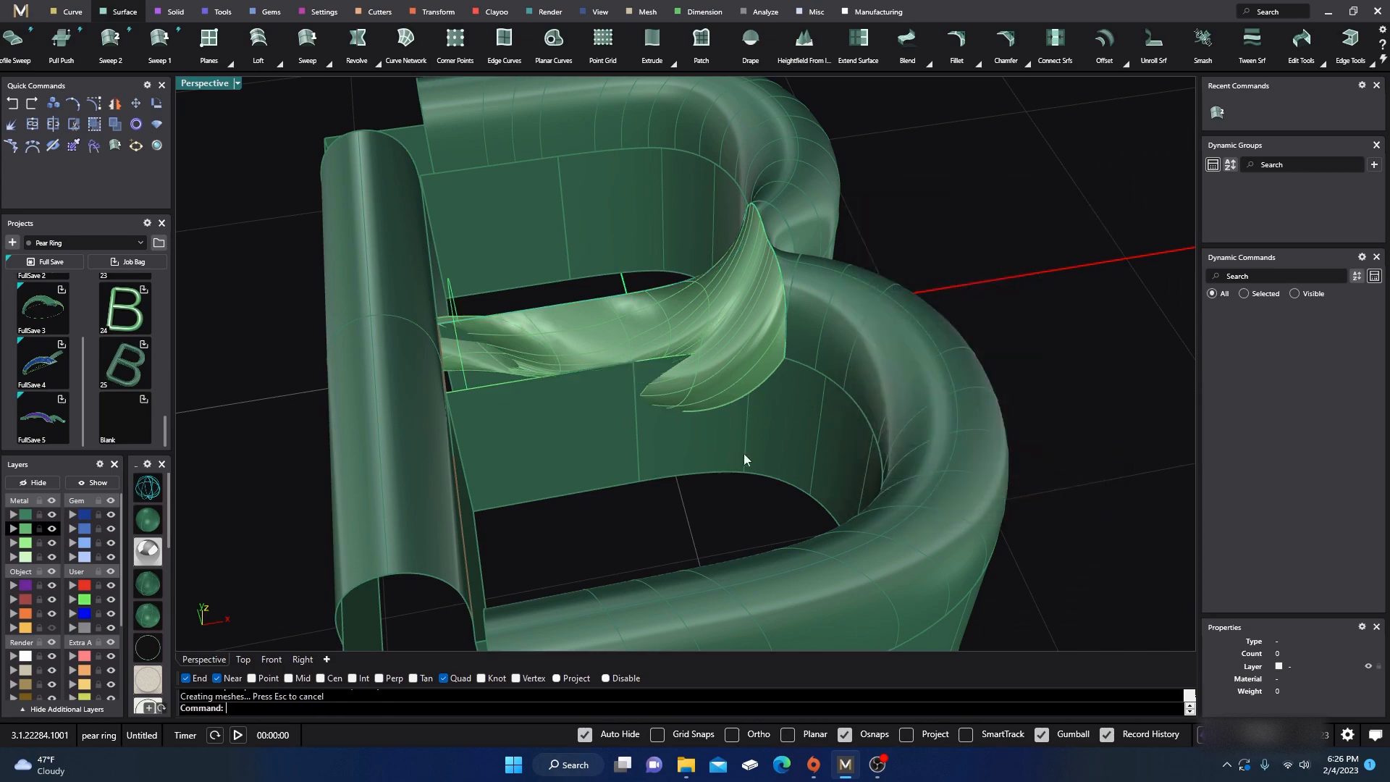
left_click(728, 385)
key("Delete")
- Sweep the middle bar's top along its upper and lower rails between the stem-end arch and notch curve, keeping cross sections unchanged and maintaining height
key("Return")
left_click(539, 311)
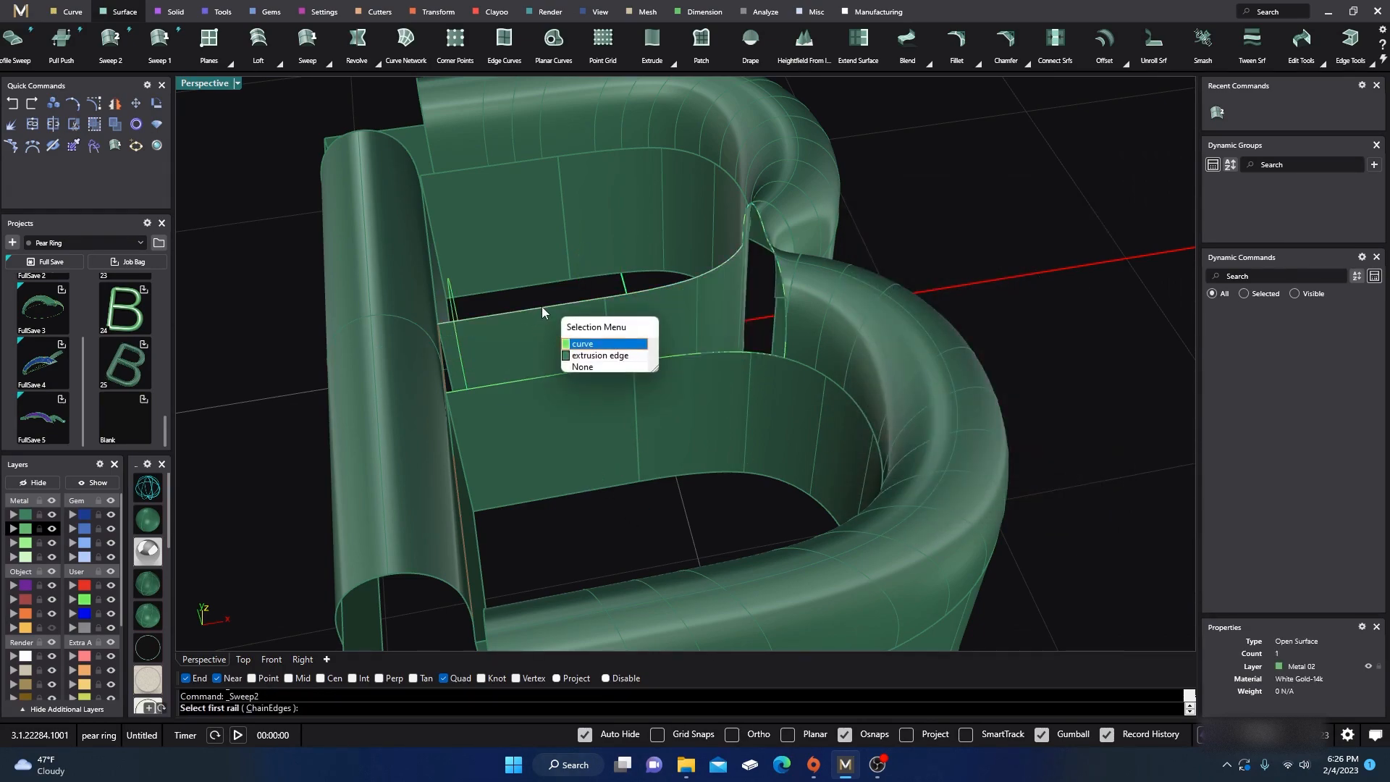
left_click(580, 345)
left_click(577, 372)
left_click(622, 409)
left_click(464, 364)
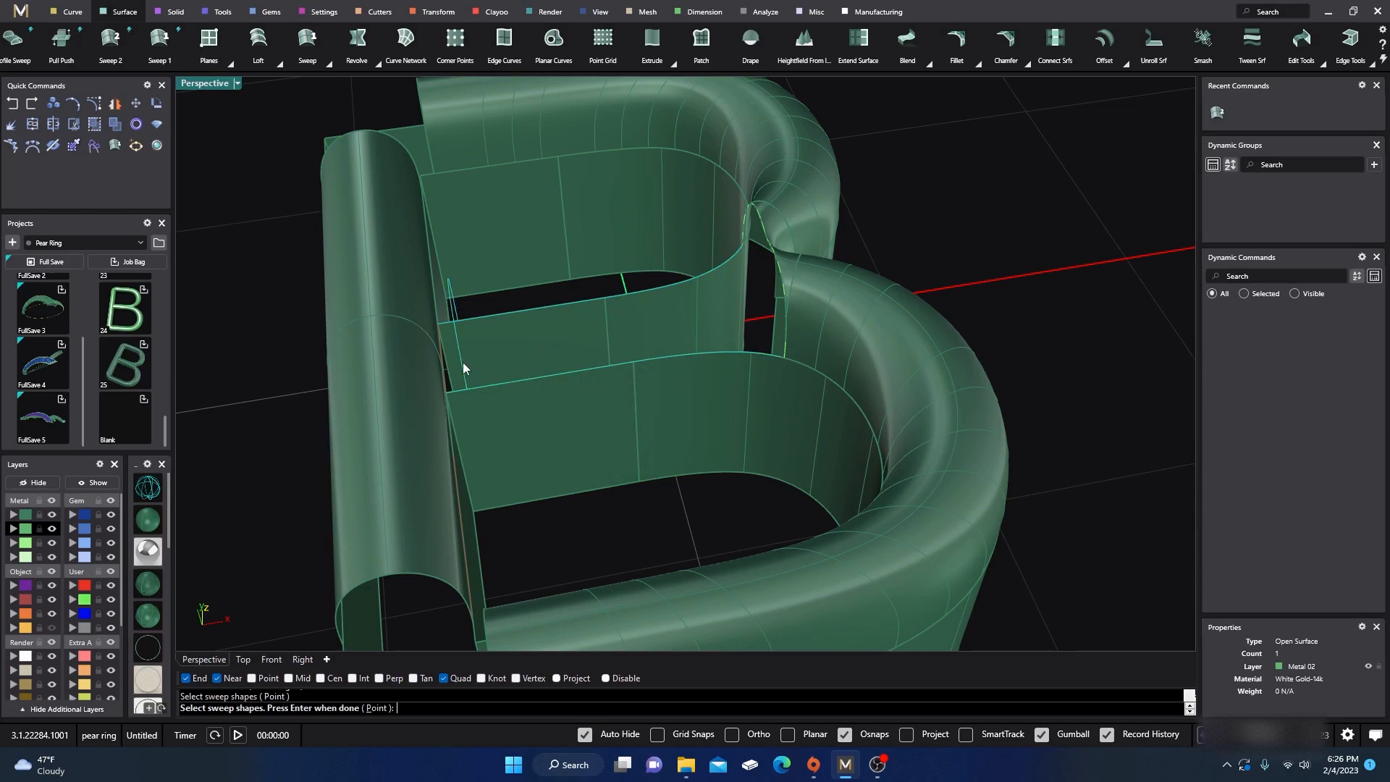
left_click(785, 351)
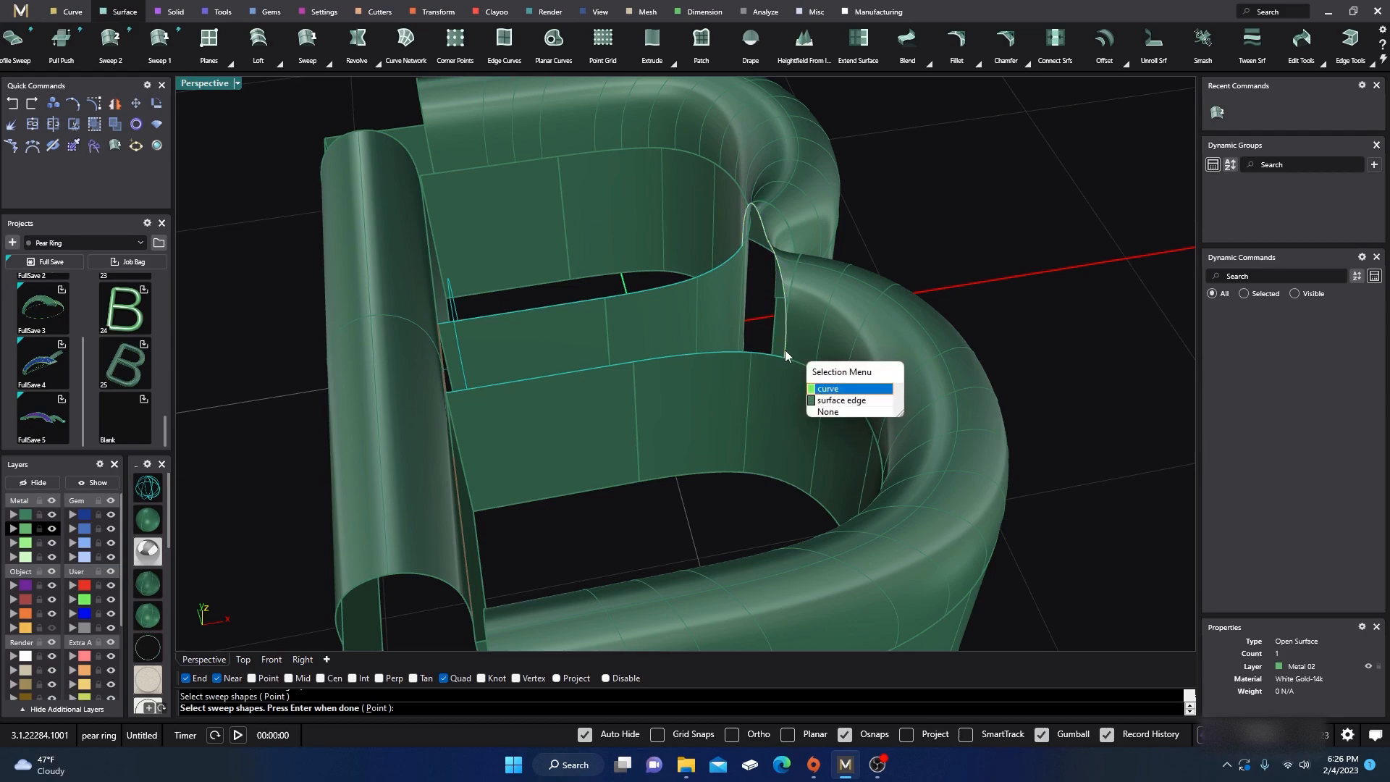
left_click(820, 390)
key("Return")
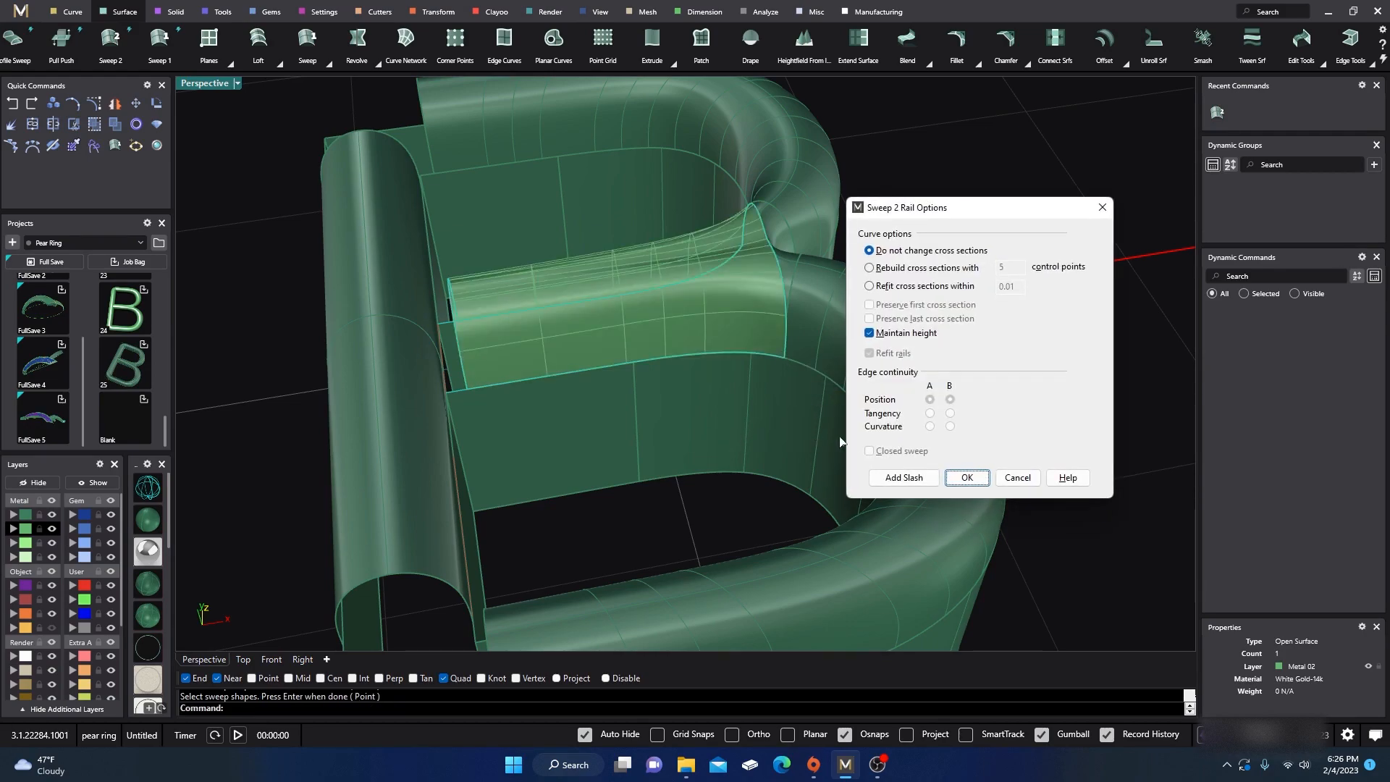
left_click(967, 478)
right_click_drag(696, 497, 676, 442)
scroll(694, 405, "down", 3)
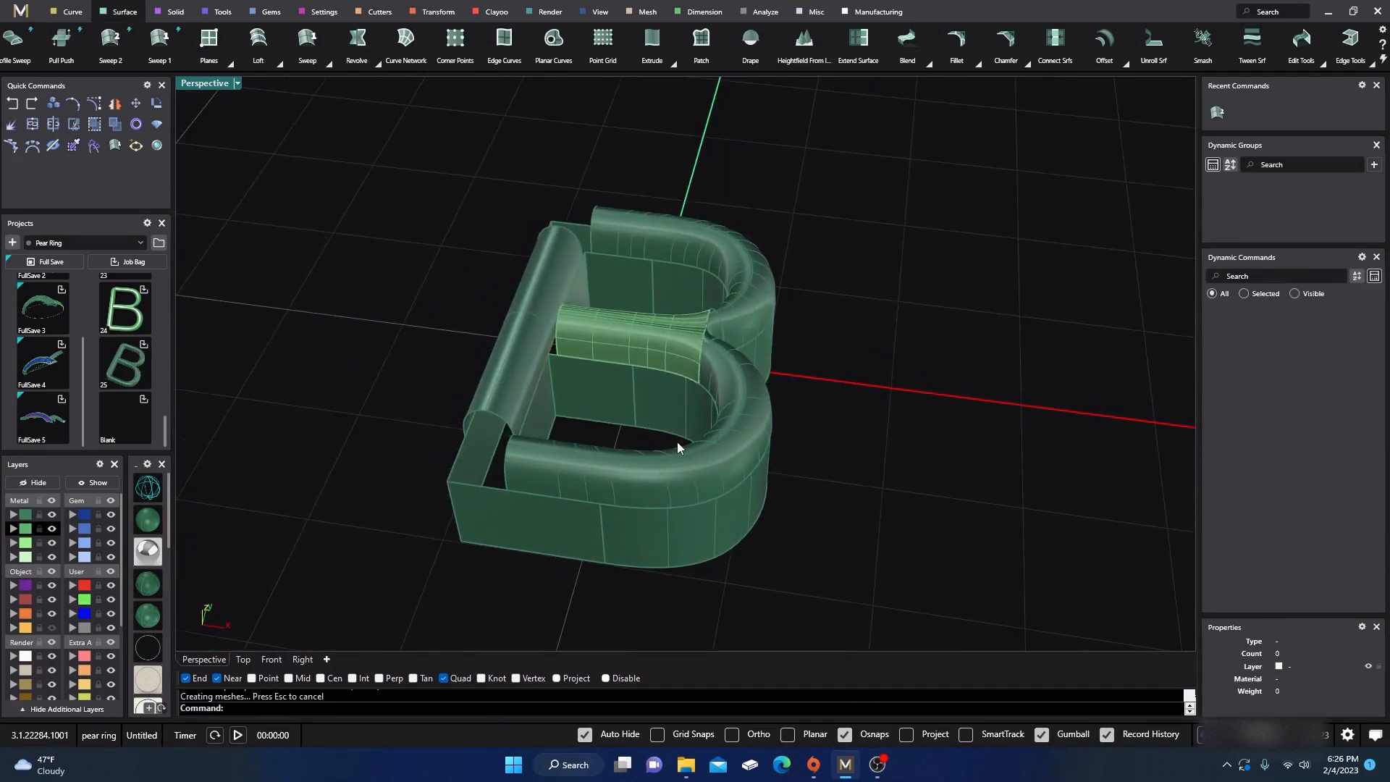
- Join the middle bar's swept top with the rounded tops of the upper and lower bowls
scroll(681, 442, "up", 5)
left_click(674, 493)
left_click(659, 277, "shift")
left_click(784, 238, "shift")
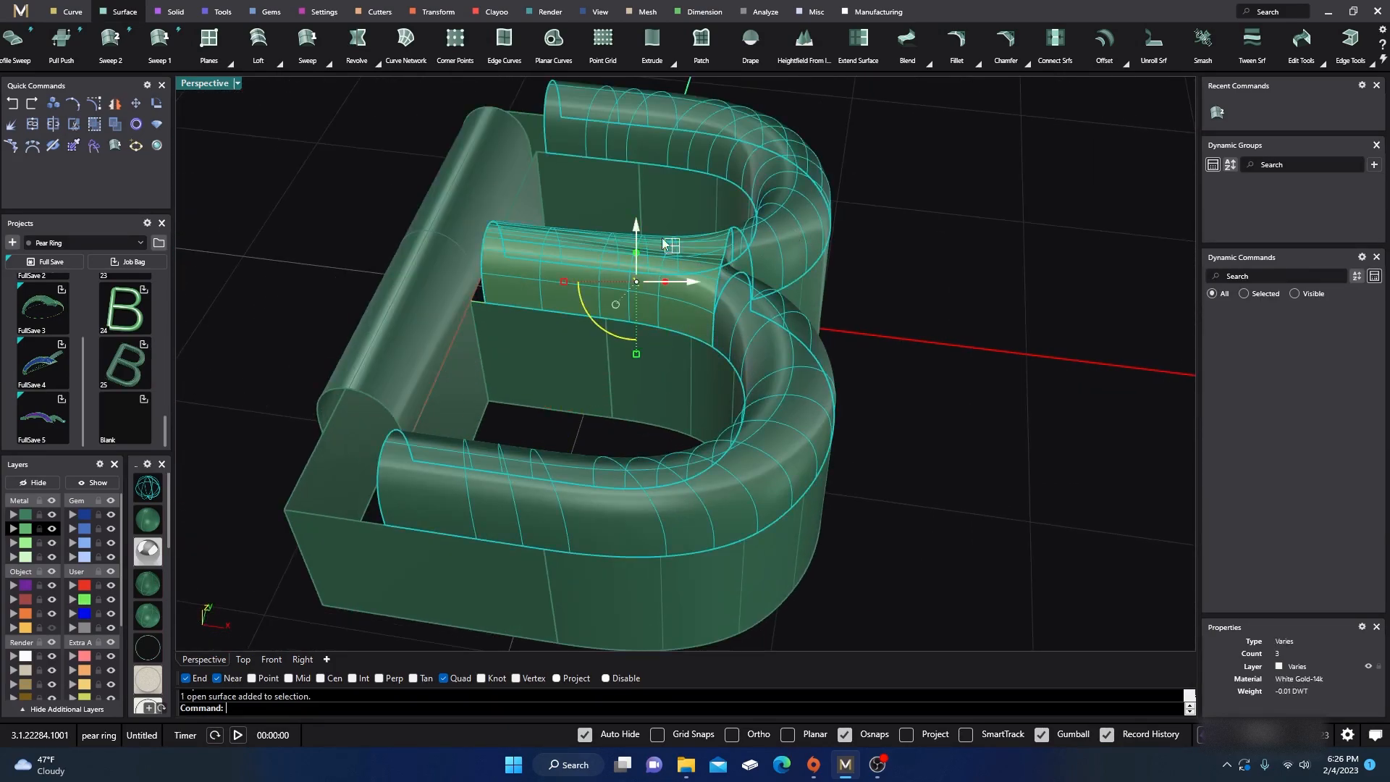
left_click(32, 124)
left_click(726, 433)
right_click_drag(865, 363, 796, 355)
left_click(901, 326)
right_click_drag(902, 336, 788, 310)
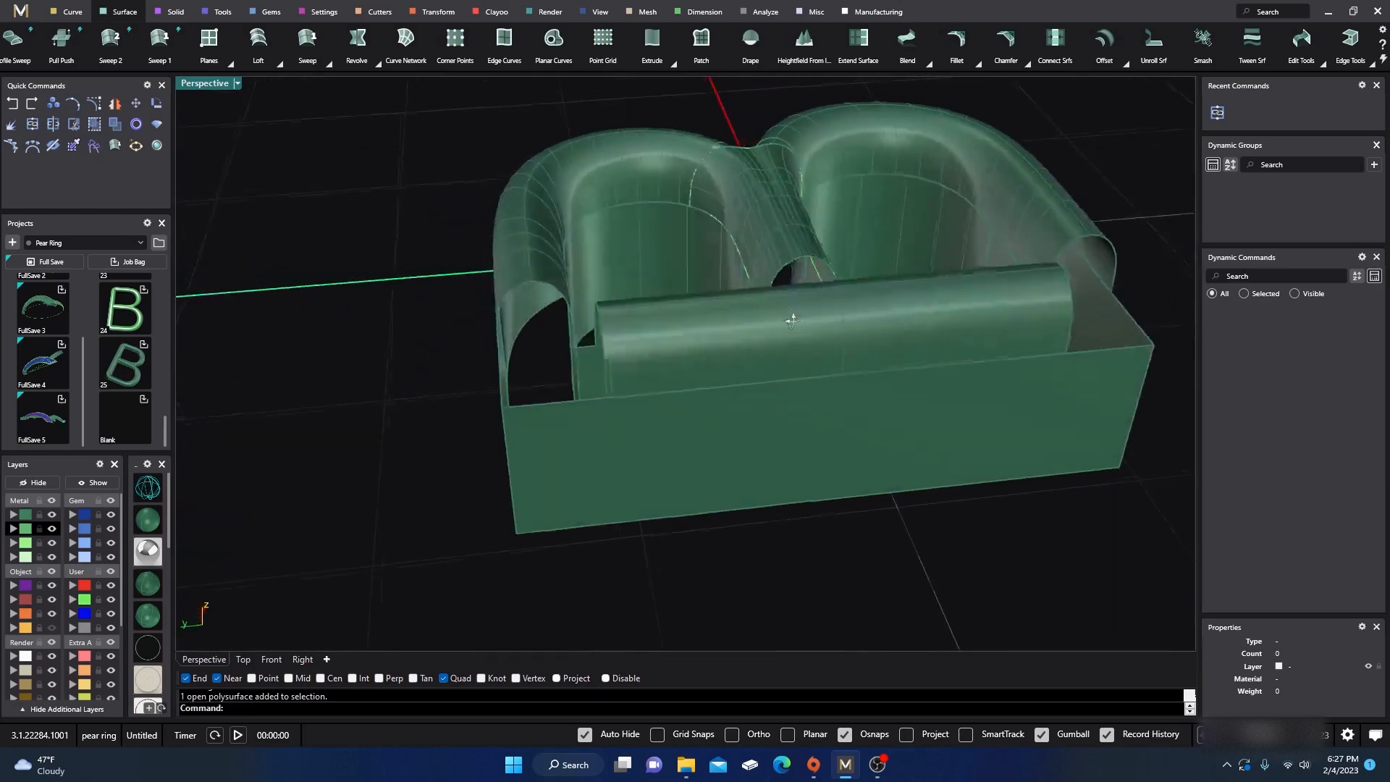
- Start a surface blend between the upper bowl's open end edge and the stem top's upper end edge, with curvature continuity on both sides
left_click(50, 628)
right_click_drag(495, 509, 544, 530)
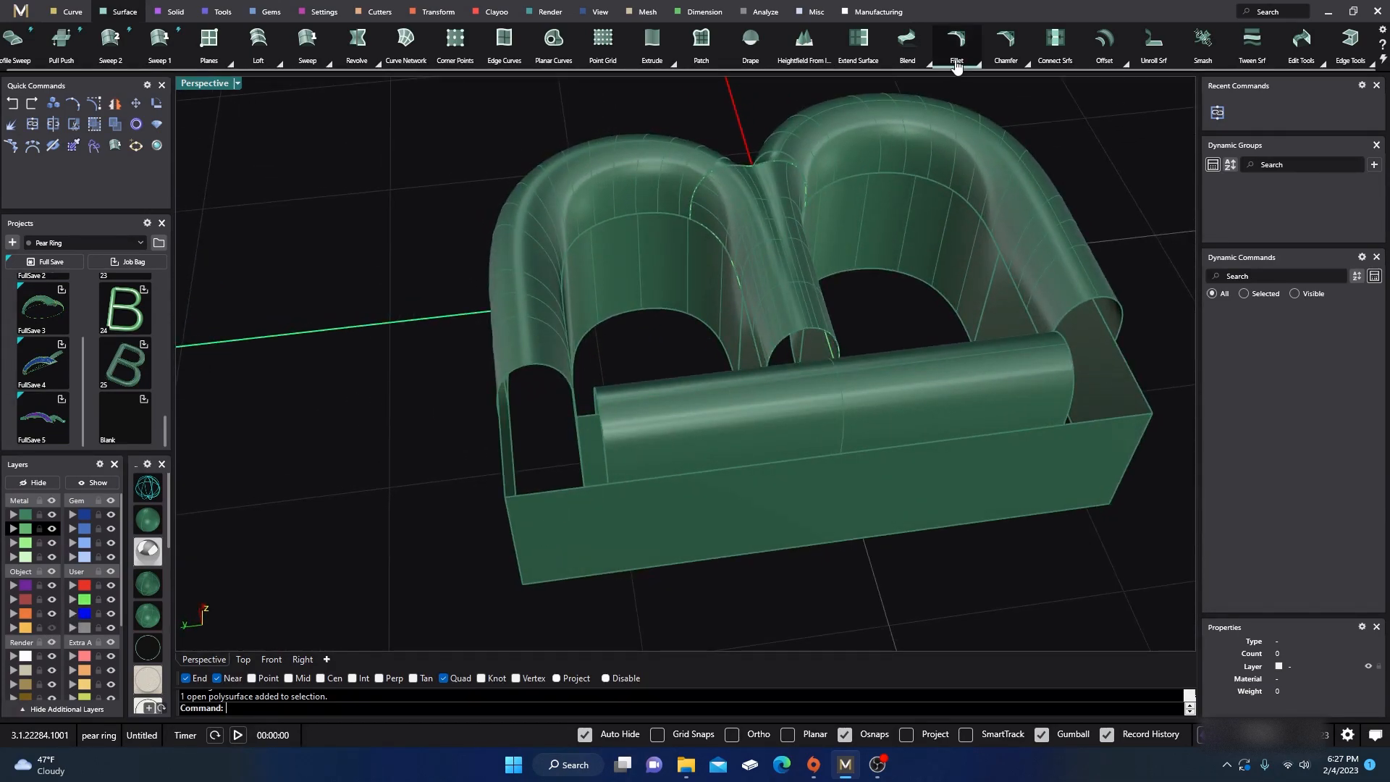
left_click(928, 63)
left_click(961, 92)
scroll(537, 388, "up", 3)
left_click(576, 353)
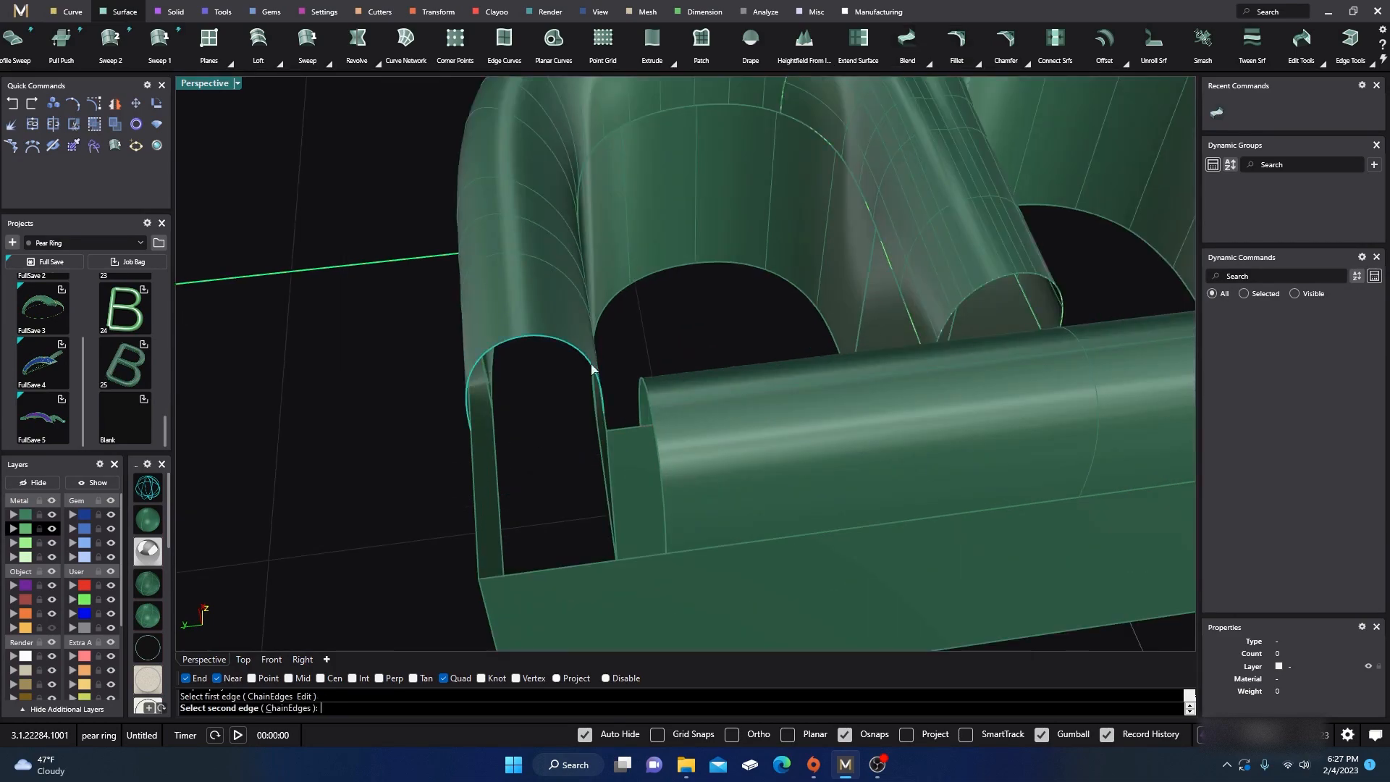
left_click(643, 395)
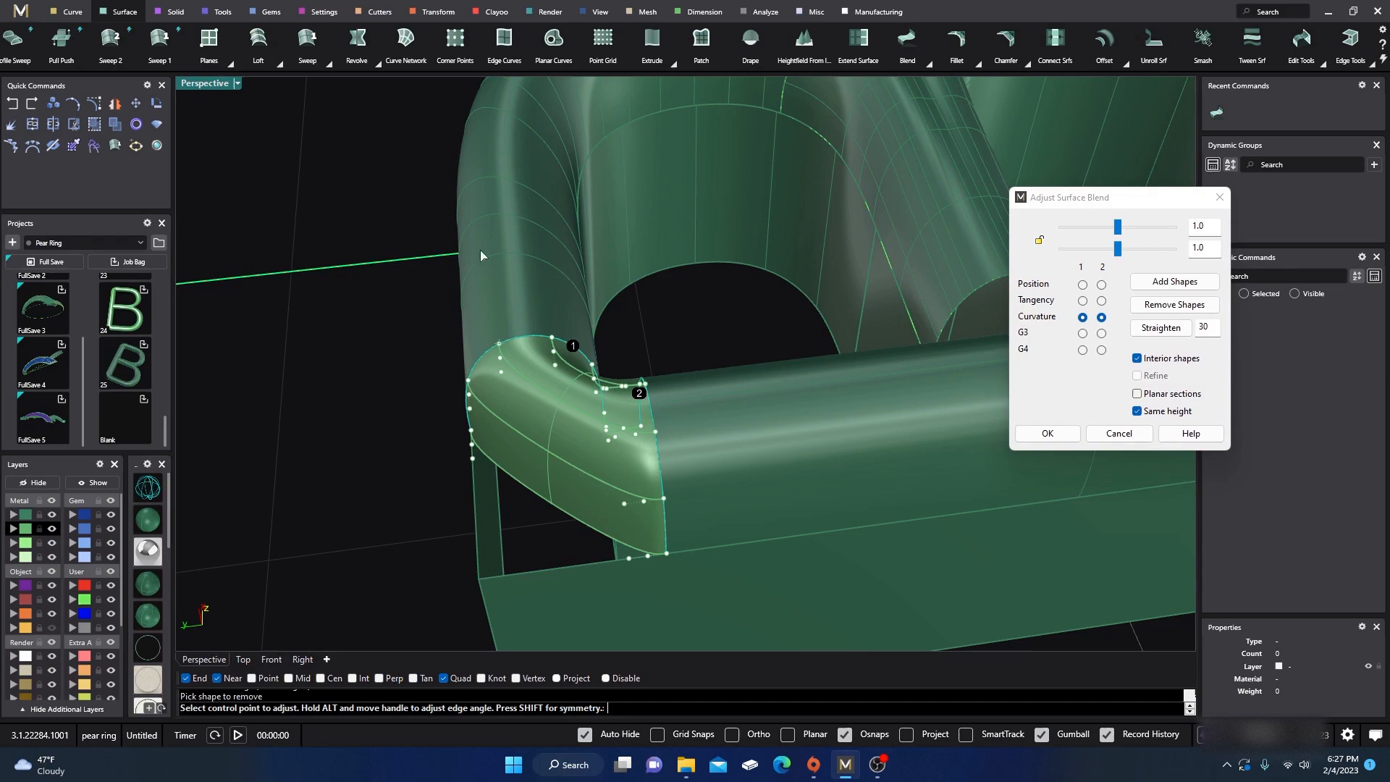
- Show all four views, link the two blend bulge values and set both to 0.895
double_click(231, 85)
scroll(434, 232, "down", 5)
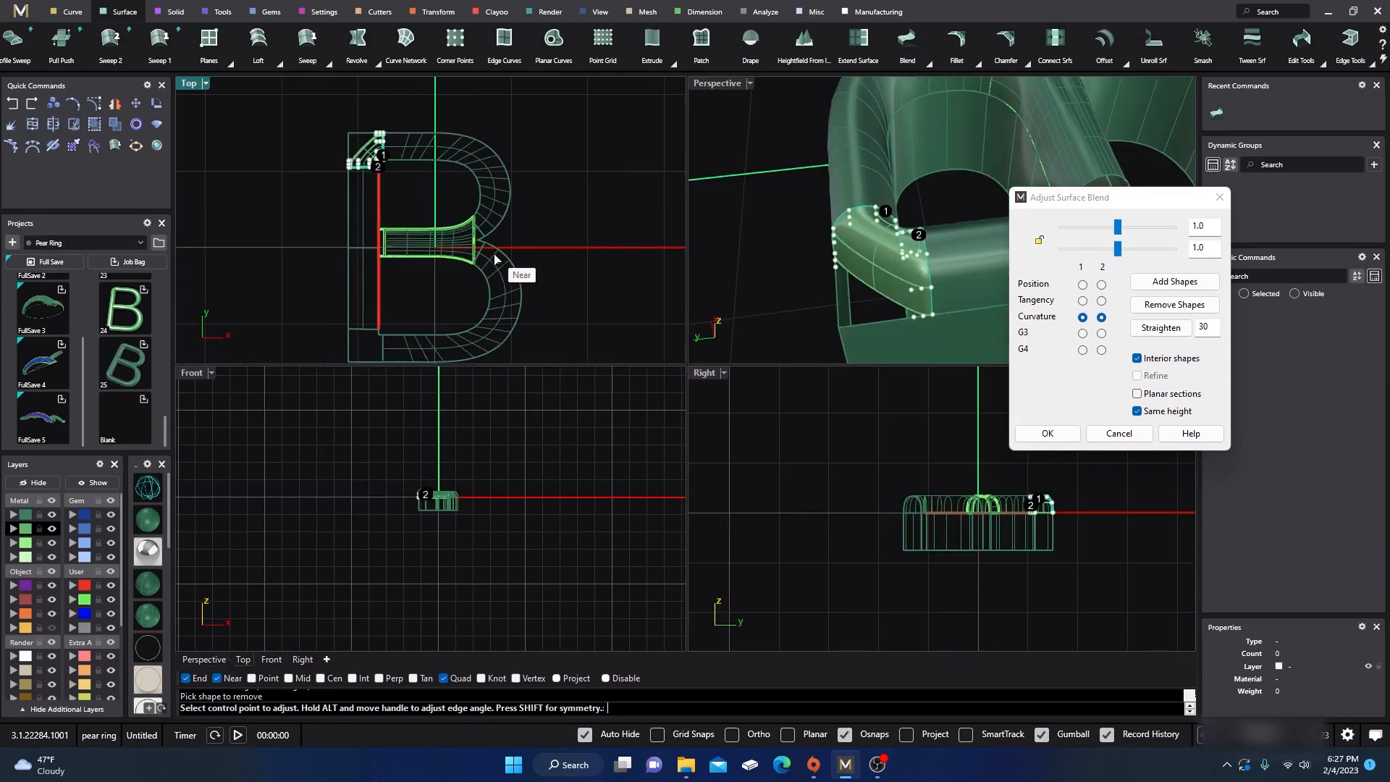
scroll(434, 249, "up", 5)
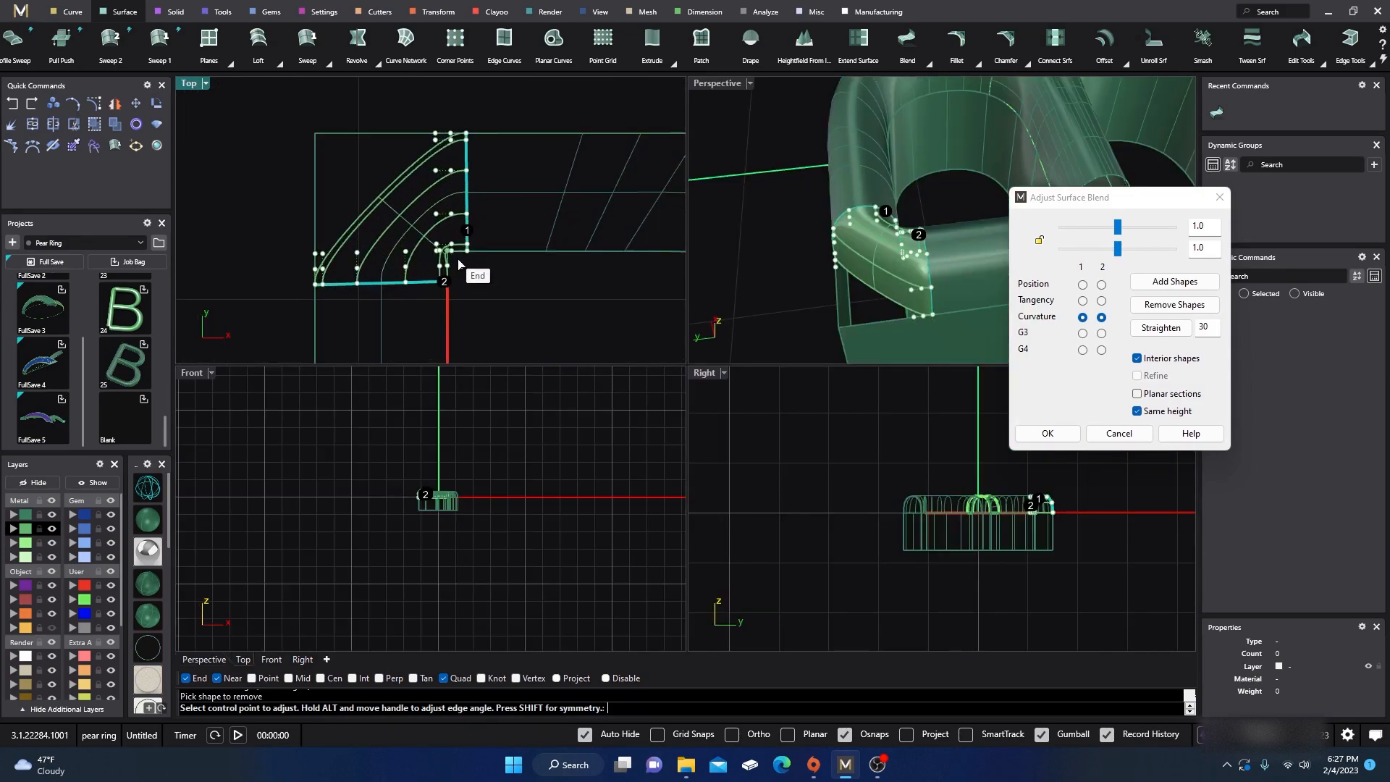
left_click(1037, 243)
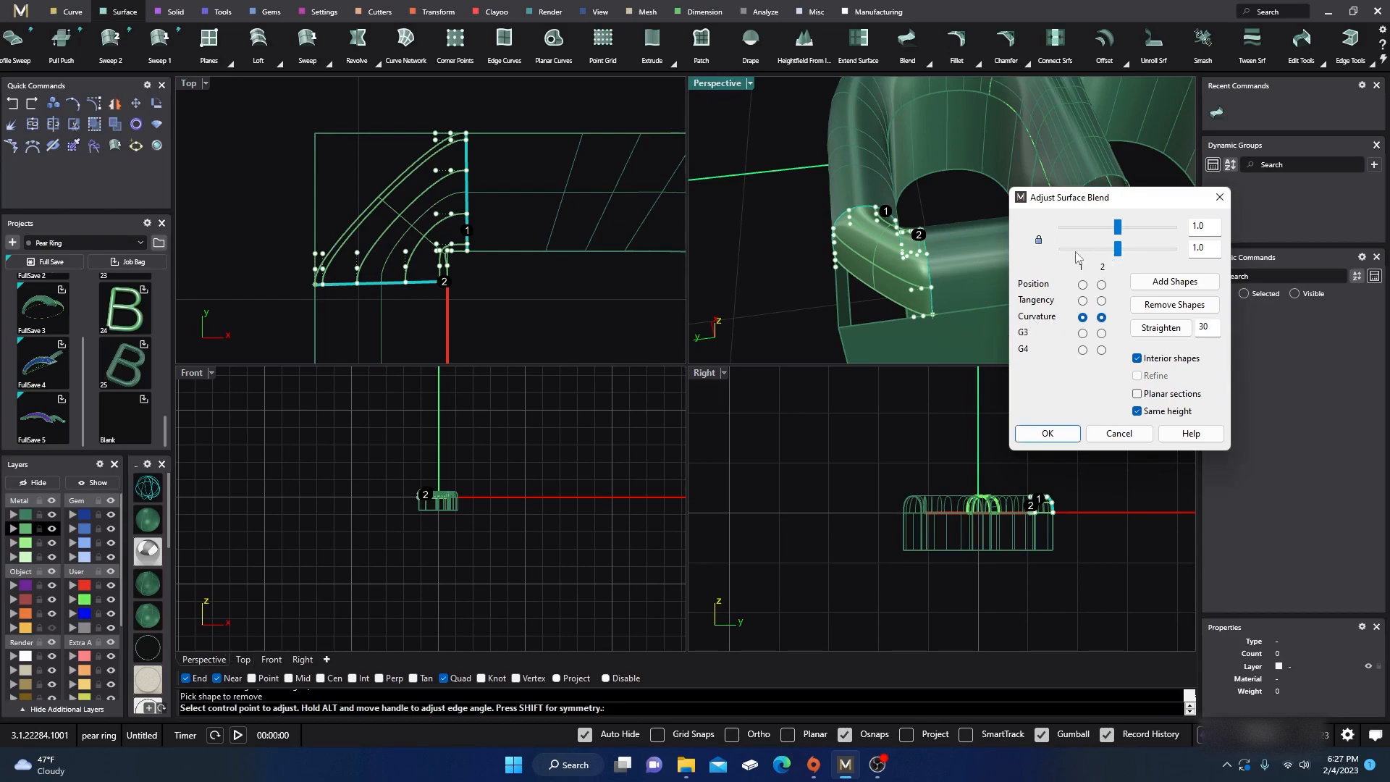
mouse_move(1117, 249)
left_mouse_down()
mouse_move(1156, 261)
mouse_move(1114, 262)
left_mouse_up()
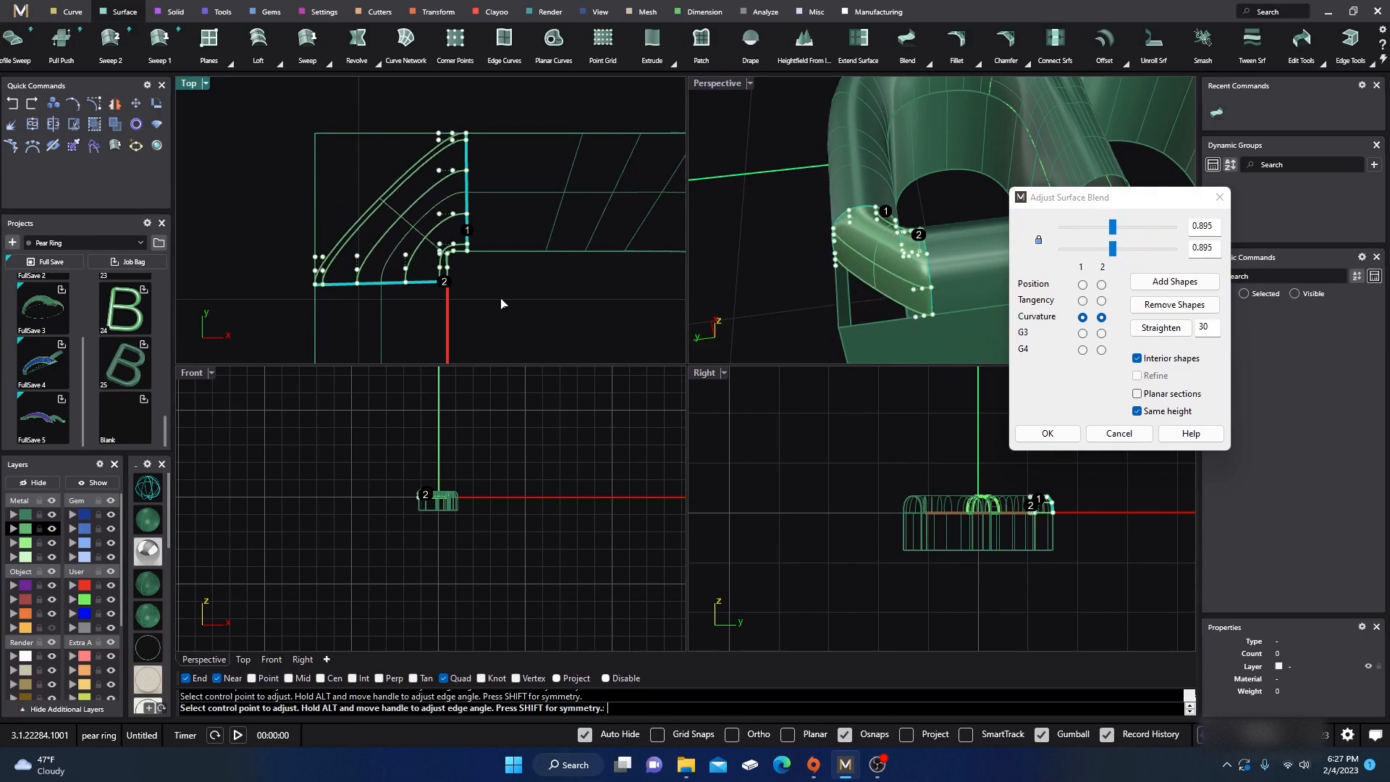
- Move the outermost blend shape's stem-side handle onto the outer corner of the B in the Top view
scroll(500, 290, "up", 5)
scroll(593, 304, "down", 4)
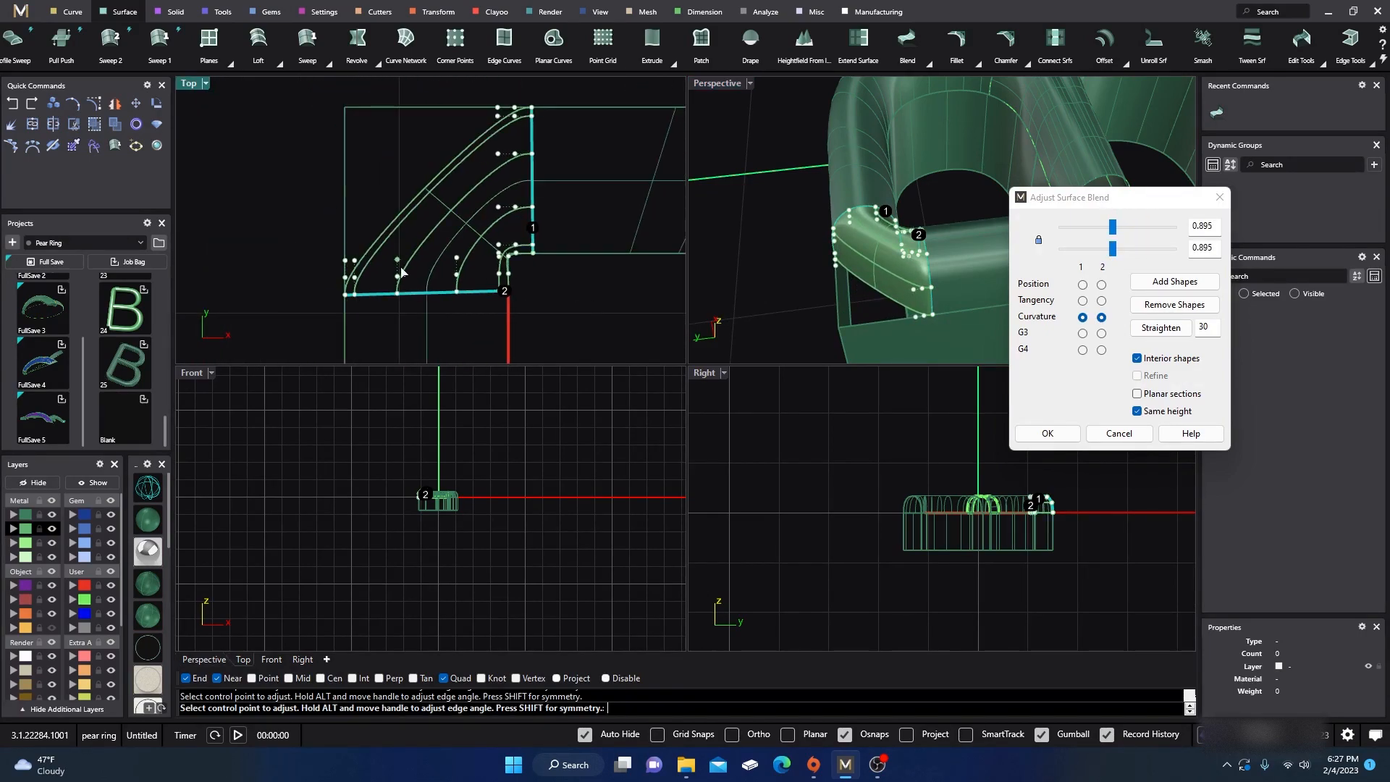
left_click_drag(345, 262, 345, 122)
right_click_drag(350, 124, 354, 105)
right_click_drag(284, 233, 308, 312)
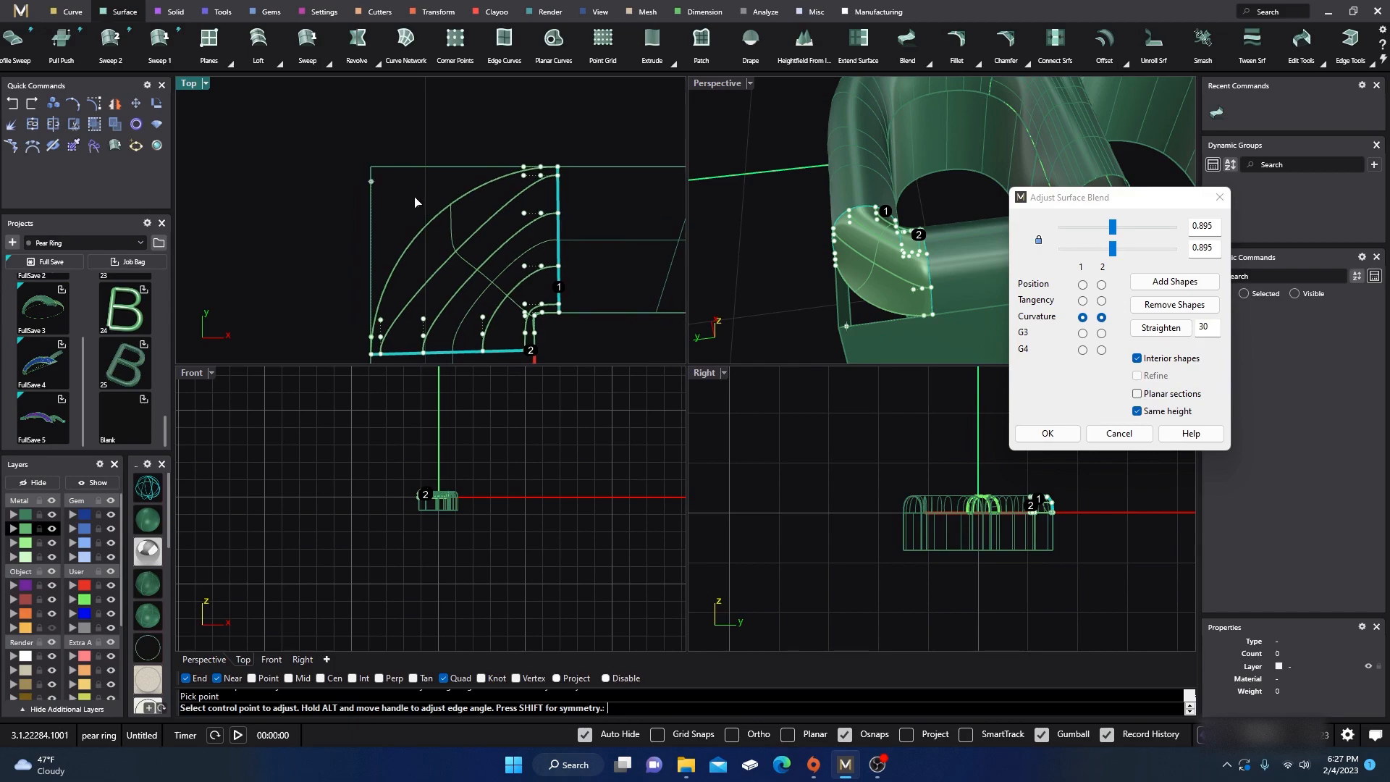
left_click_drag(371, 181, 370, 161)
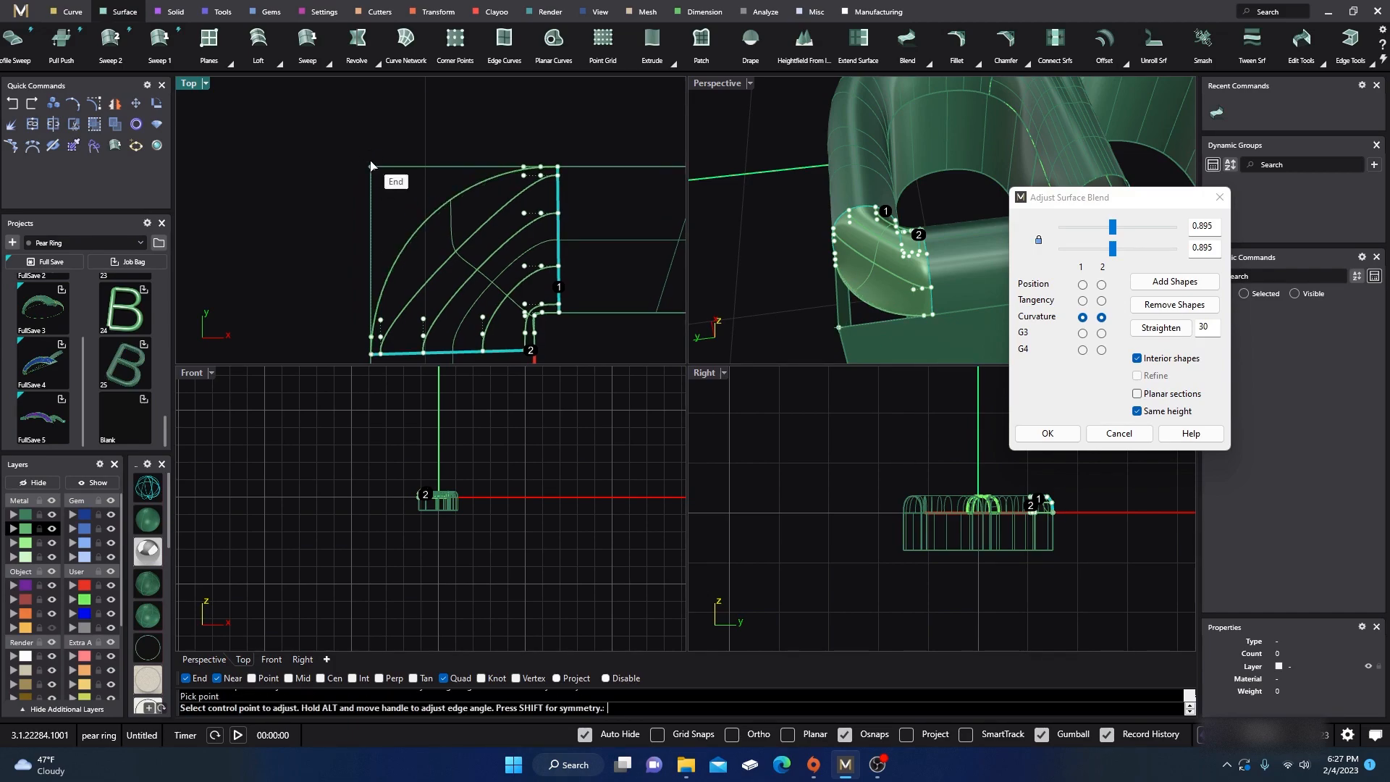
- Raise the stem-side handles of the second, third and fourth blend shapes to round them around the corner in the Top view
left_click_drag(380, 319, 391, 168)
left_click_drag(425, 319, 440, 202)
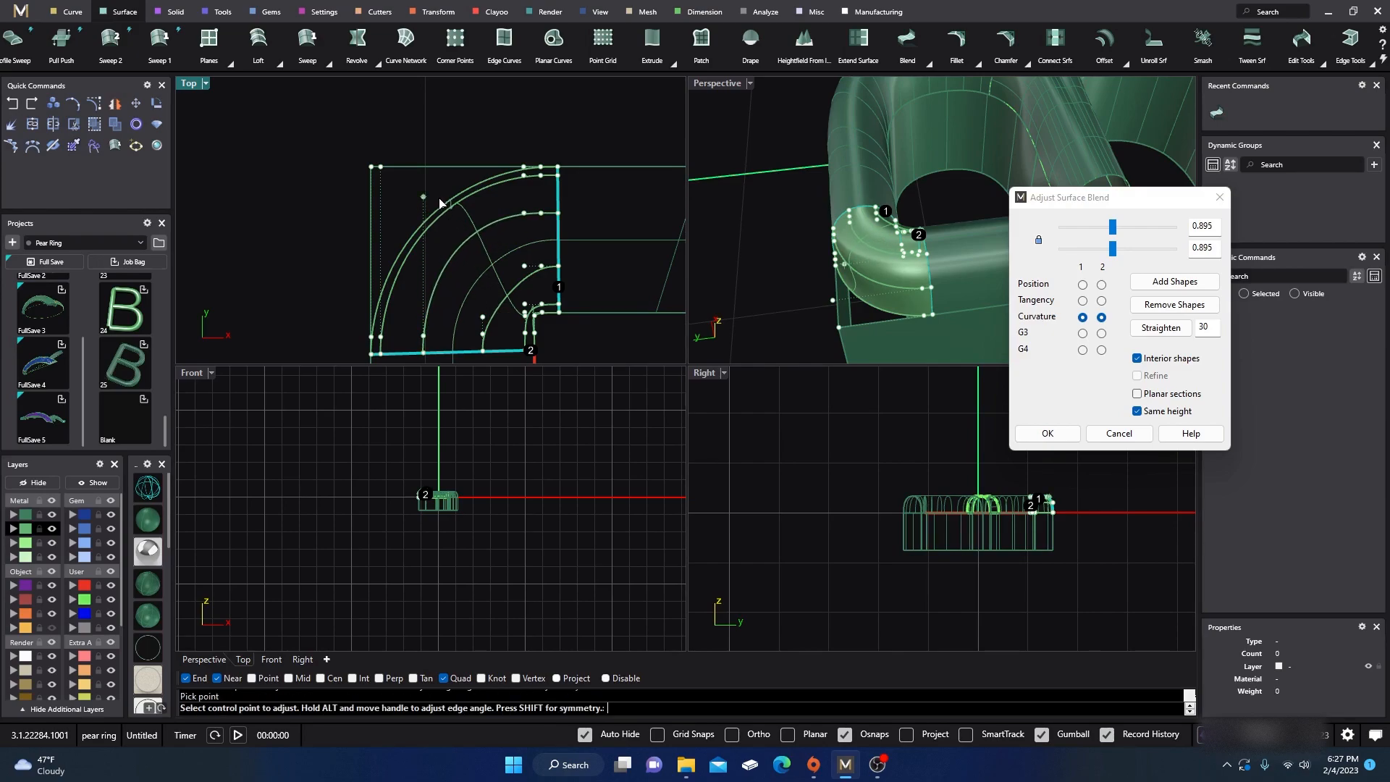
left_click_drag(490, 319, 496, 268)
- Shift the bowl-side handles of the outer three blend shapes toward the stem to even out their curves, and inspect the blend in perspective
scroll(518, 323, "up", 2)
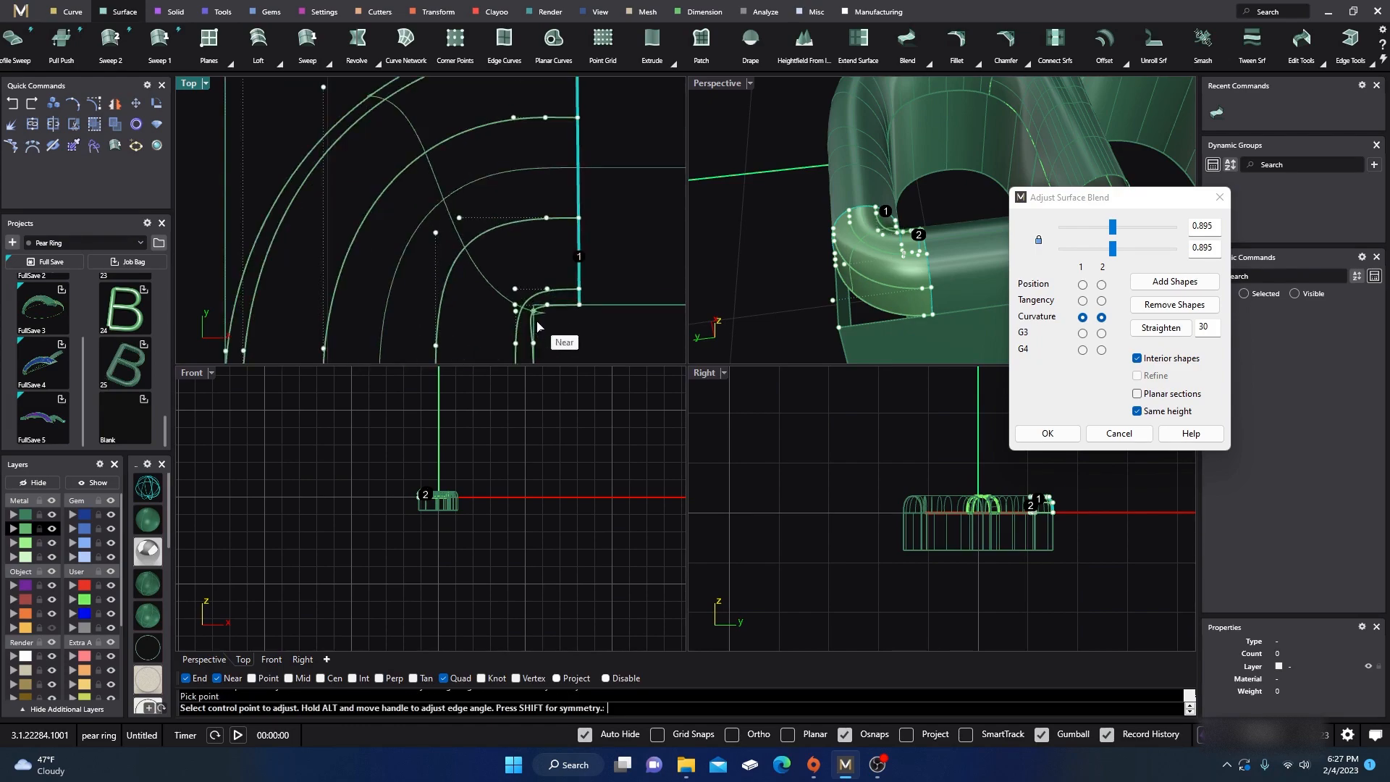
scroll(515, 311, "down", 2)
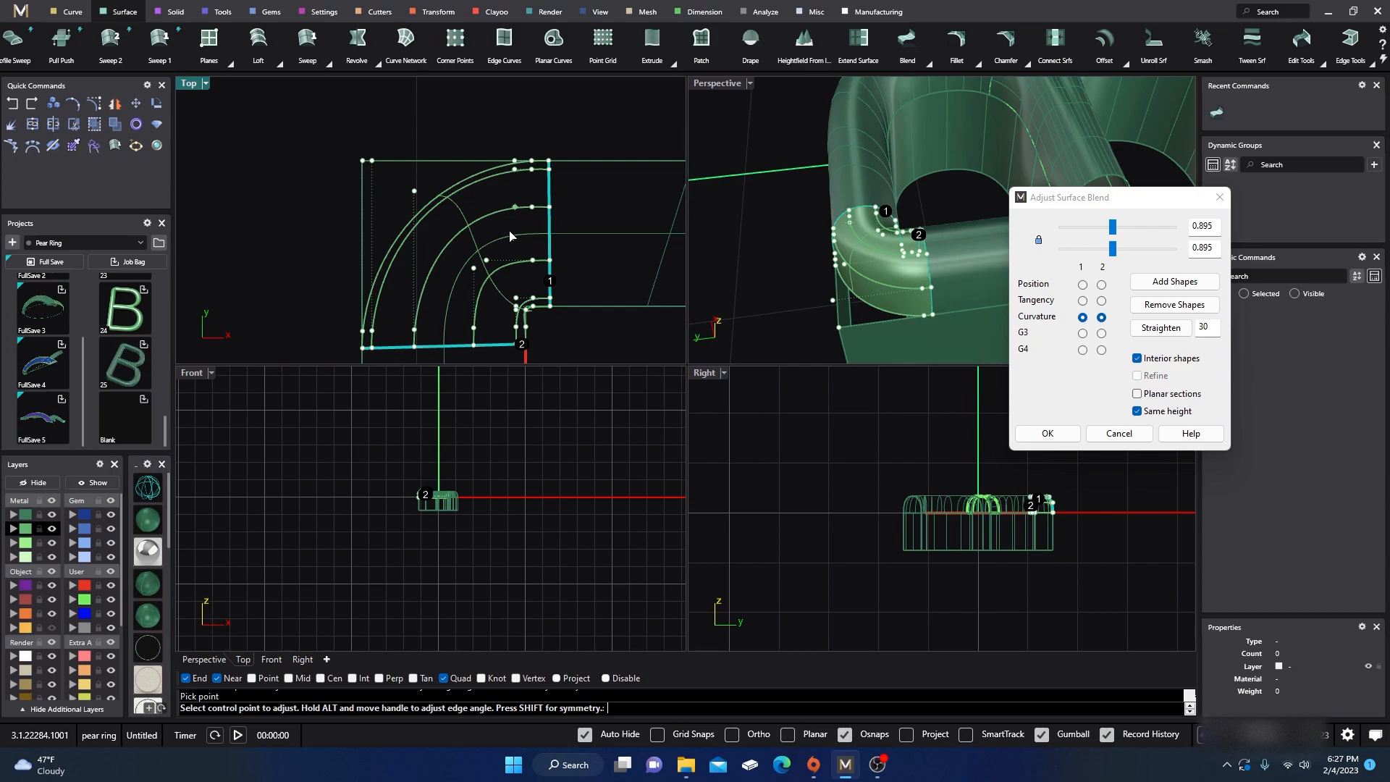
right_click_drag(509, 236, 509, 230)
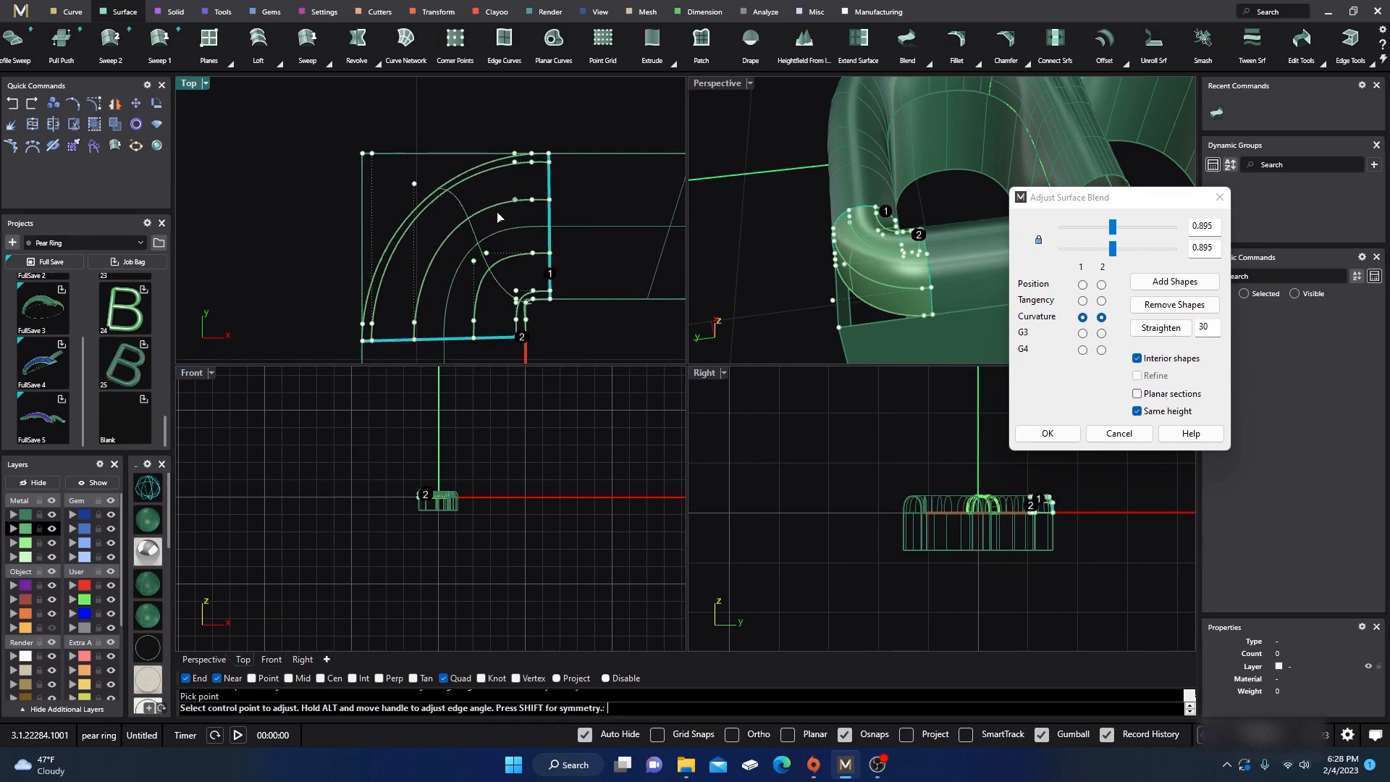
left_click_drag(515, 201, 415, 162)
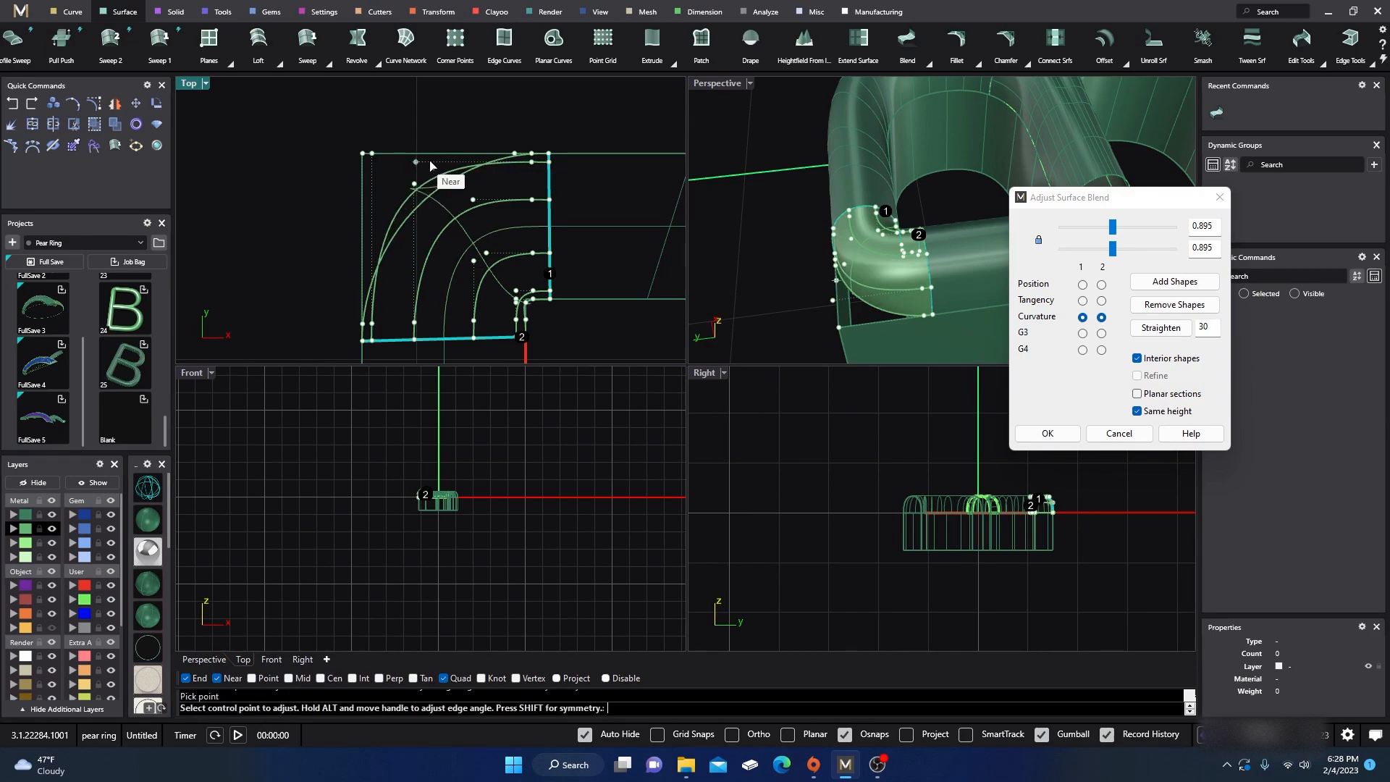
left_click_drag(514, 153, 490, 175)
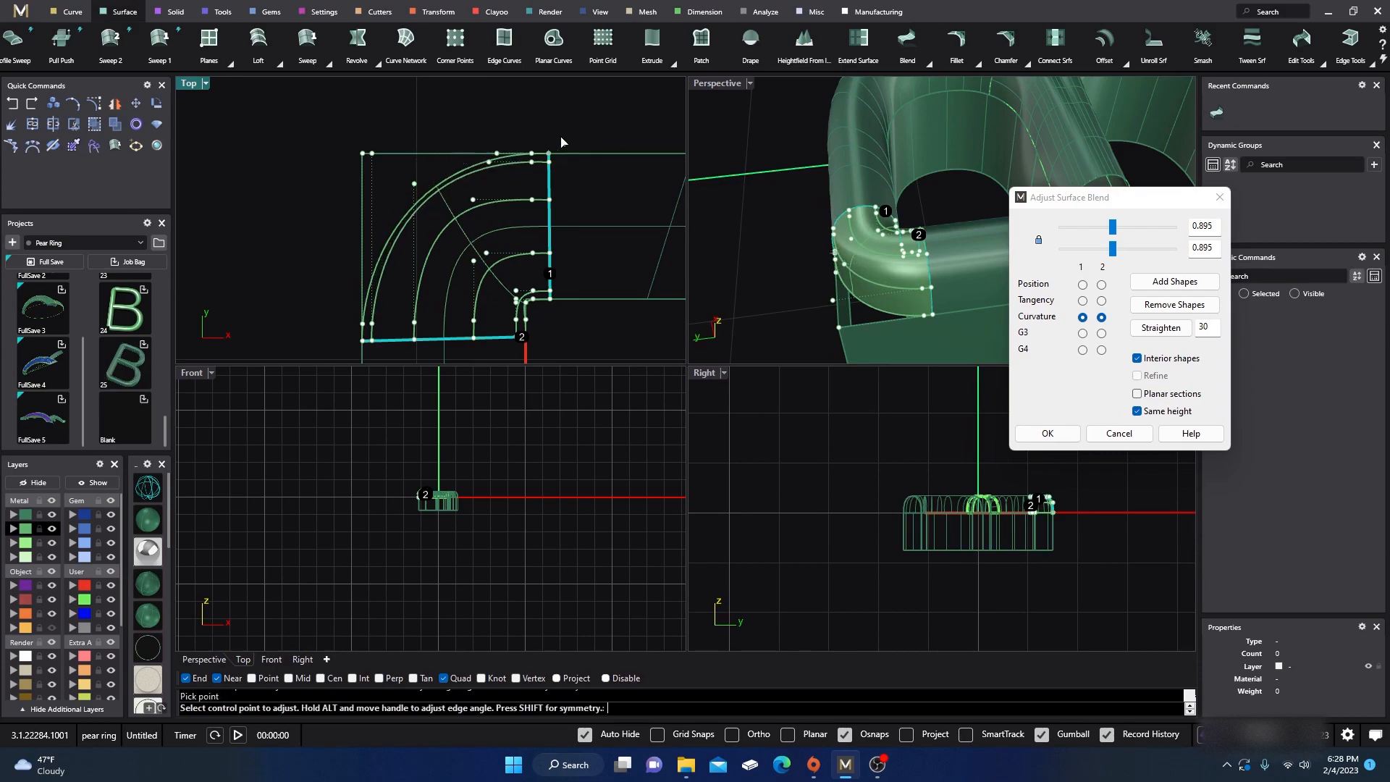
scroll(899, 267, "up", 8)
scroll(899, 266, "down", 8)
right_click_drag(907, 270, 840, 297)
scroll(900, 276, "down", 4)
scroll(835, 205, "up", 8)
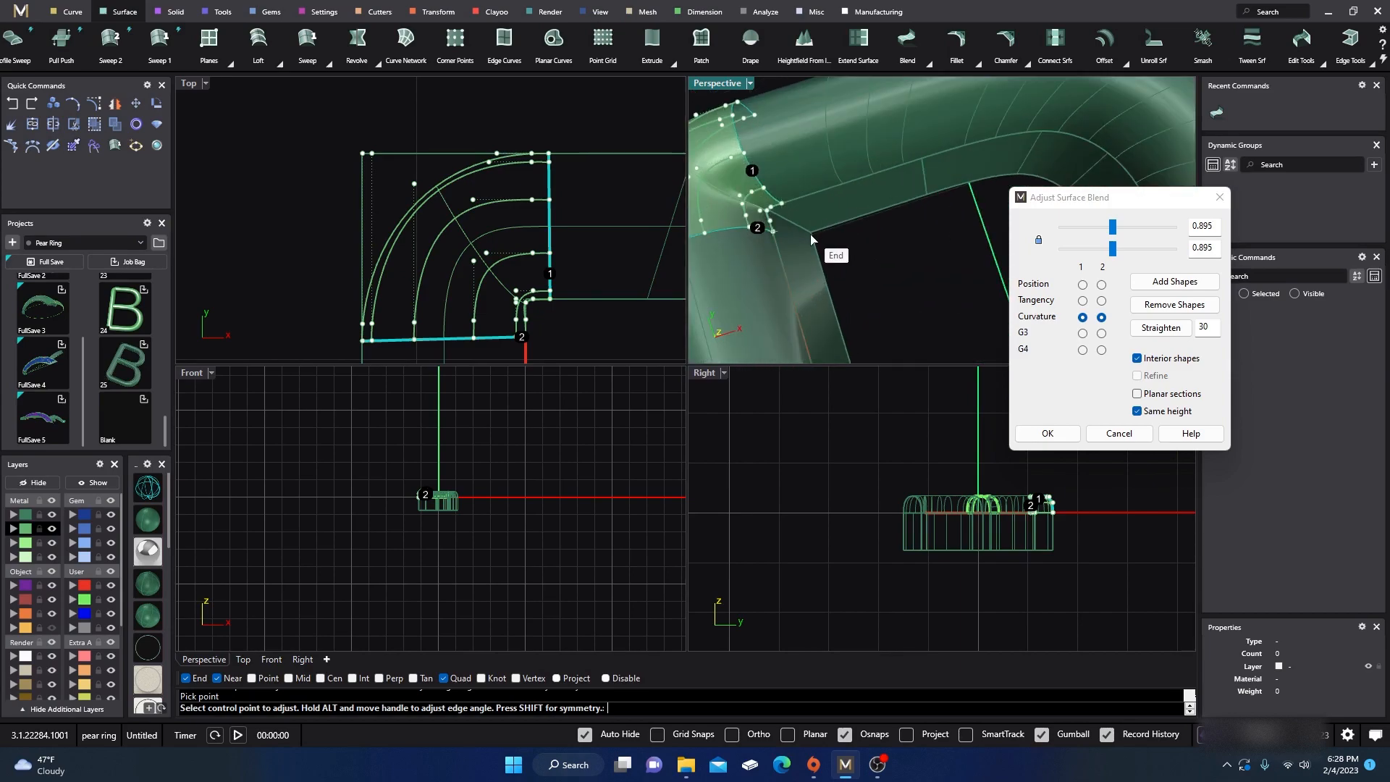
- Accept the upper corner blend surface and inspect its inner corner in the Perspective view
scroll(811, 239, "down", 3)
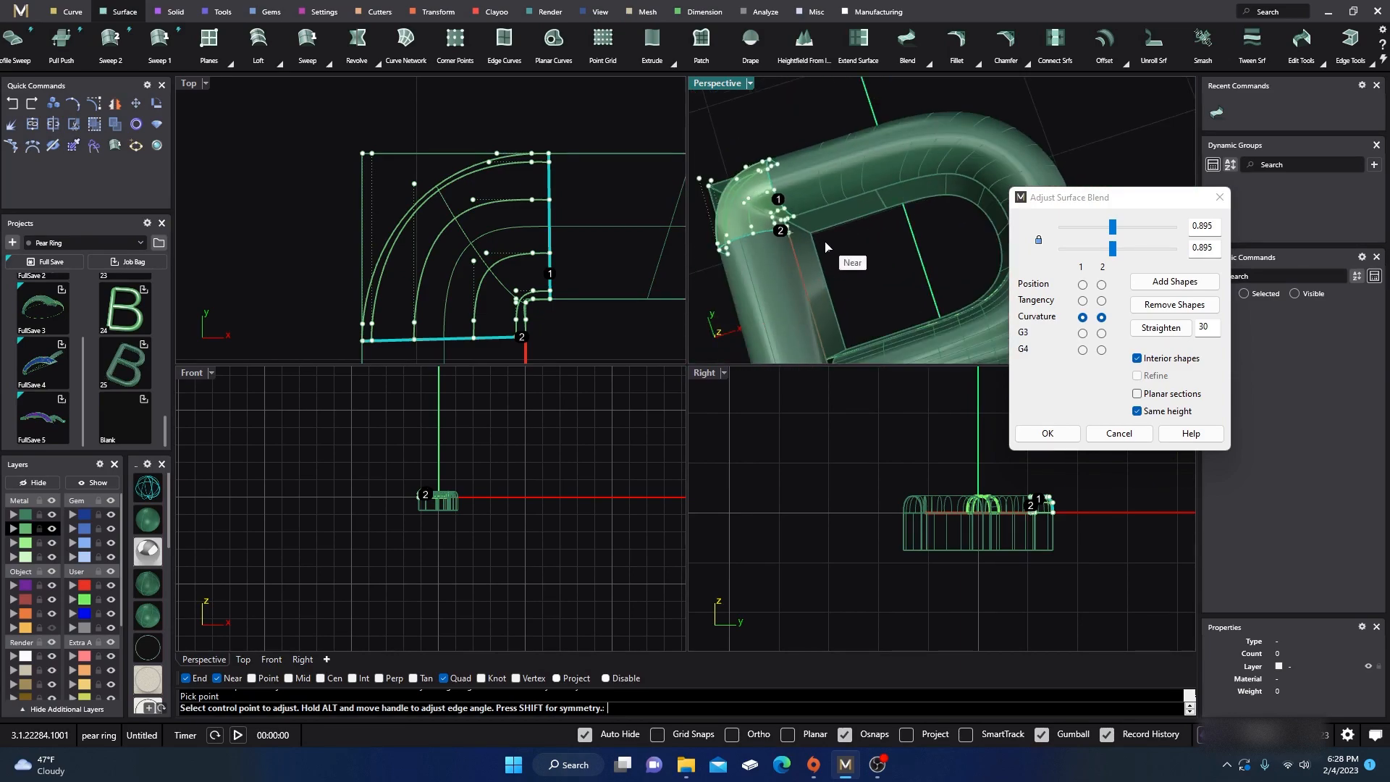
key("Return")
scroll(792, 227, "up", 8)
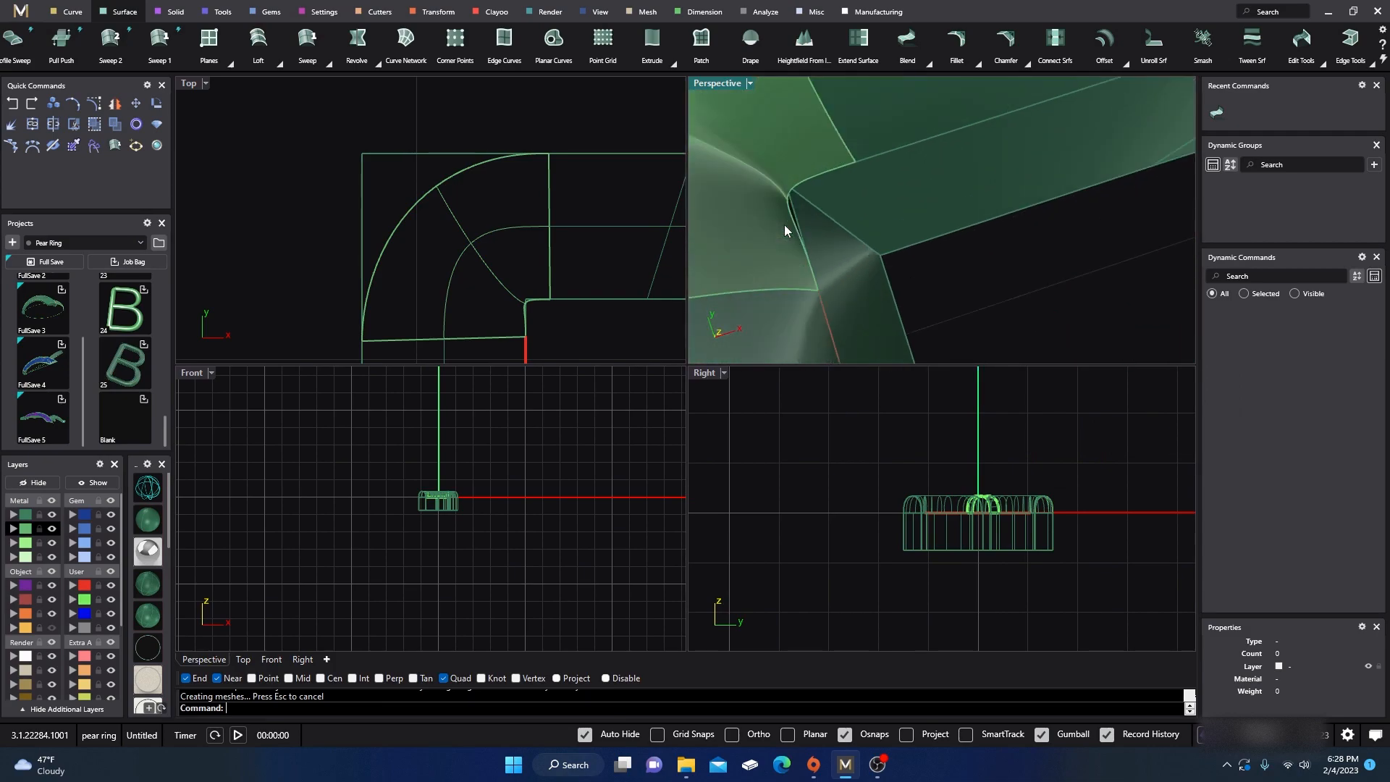
scroll(784, 224, "down", 10)
- Join the upper corner blend surface to the bowls polysurface, accepting the break in history
right_click_drag(888, 242, 1010, 150)
scroll(845, 153, "up", 3)
left_click(845, 153)
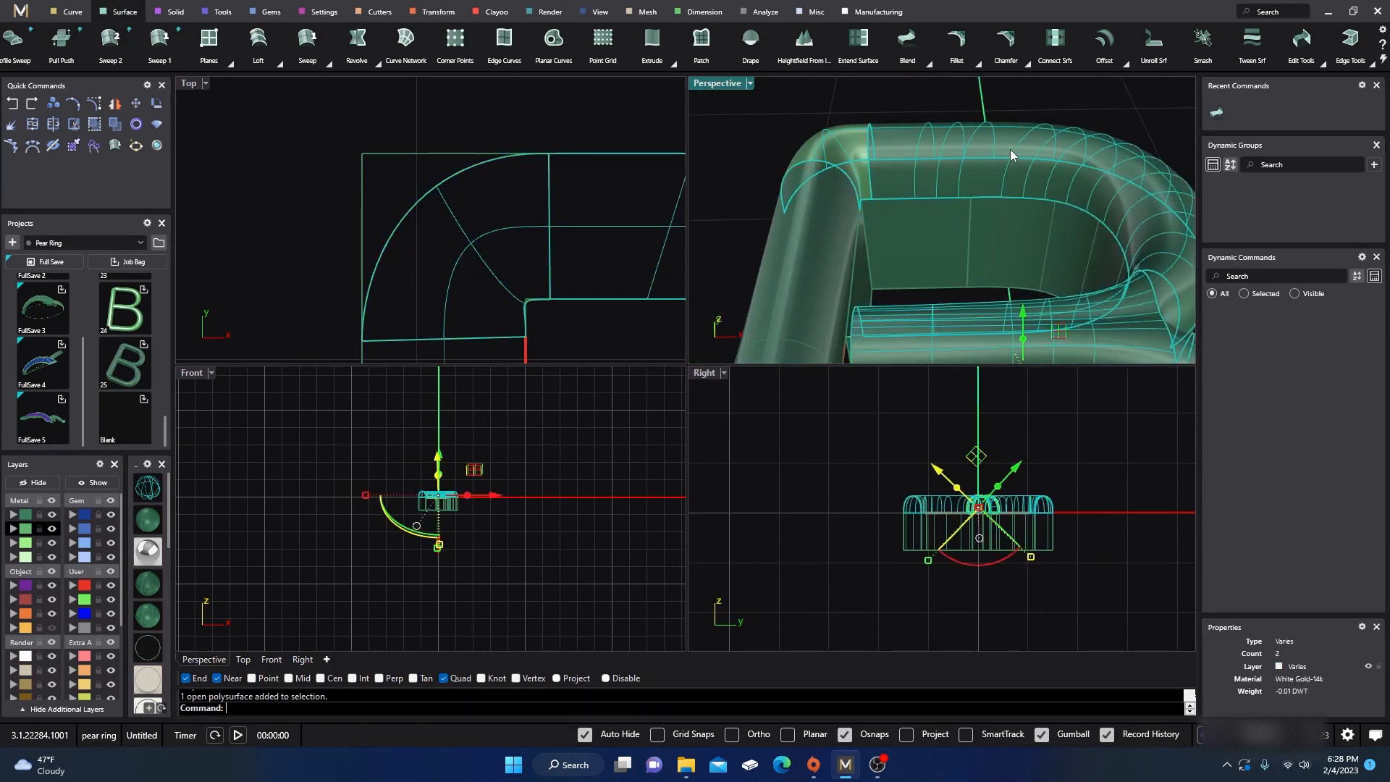
left_click(32, 123)
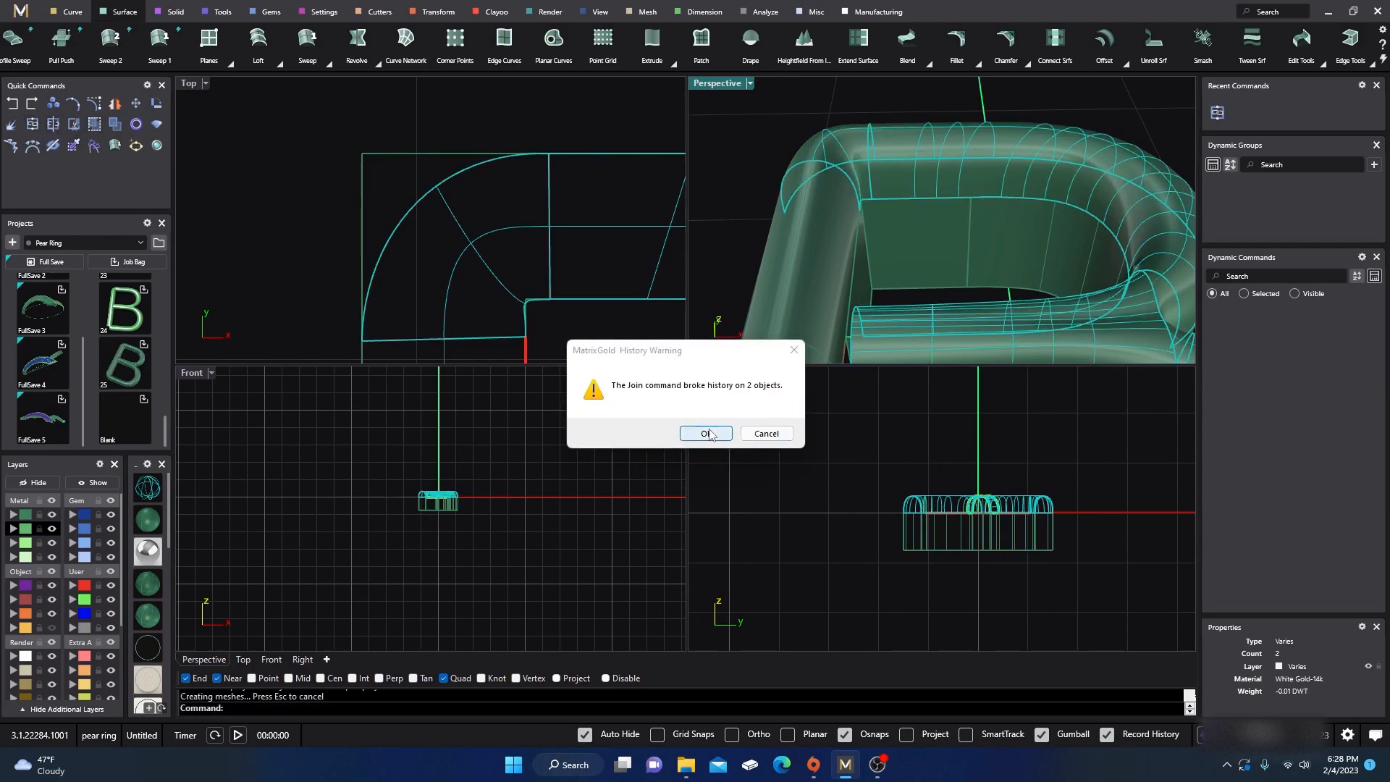
left_click(707, 434)
- Maximize the Perspective view, clear the selection and bring the open lower corner of the B into view
double_click(719, 84)
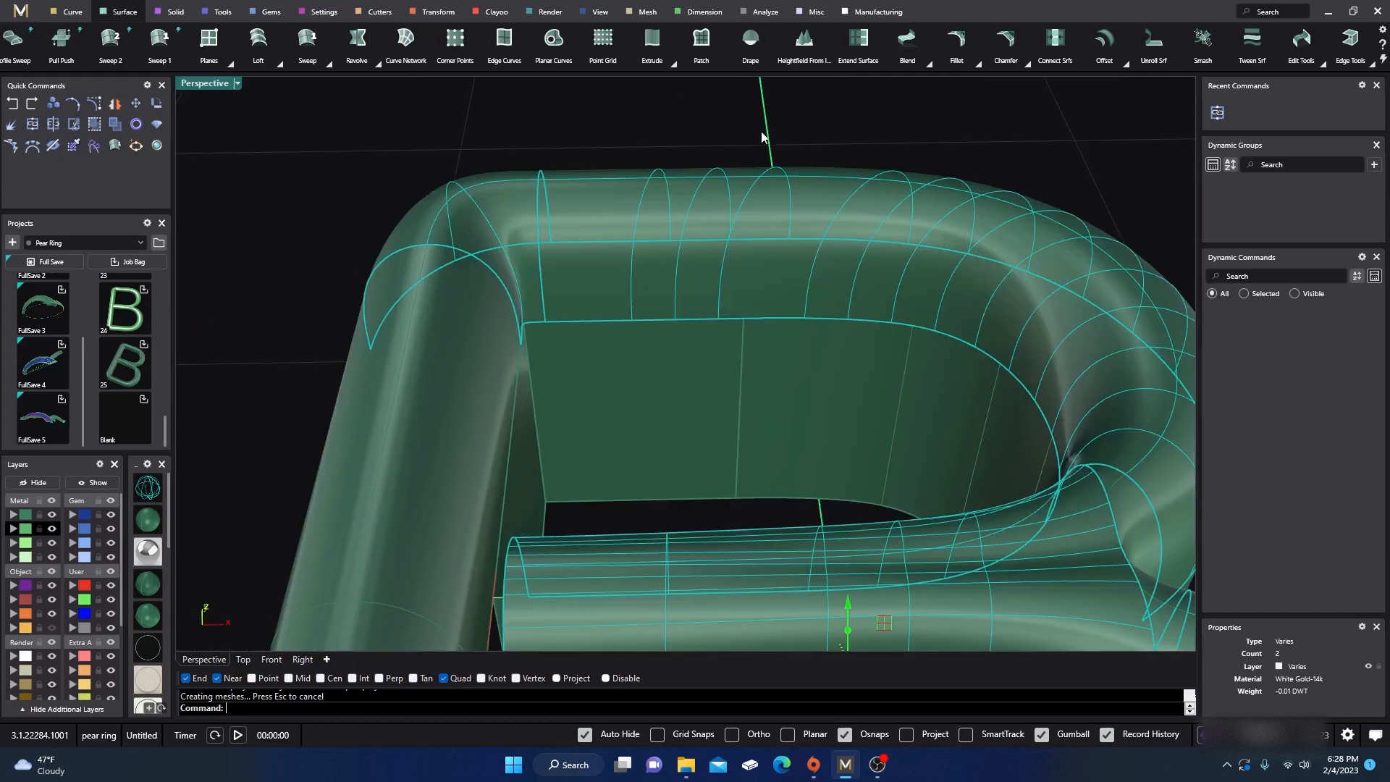
scroll(763, 139, "down", 6)
right_click_drag(766, 171, 758, 200)
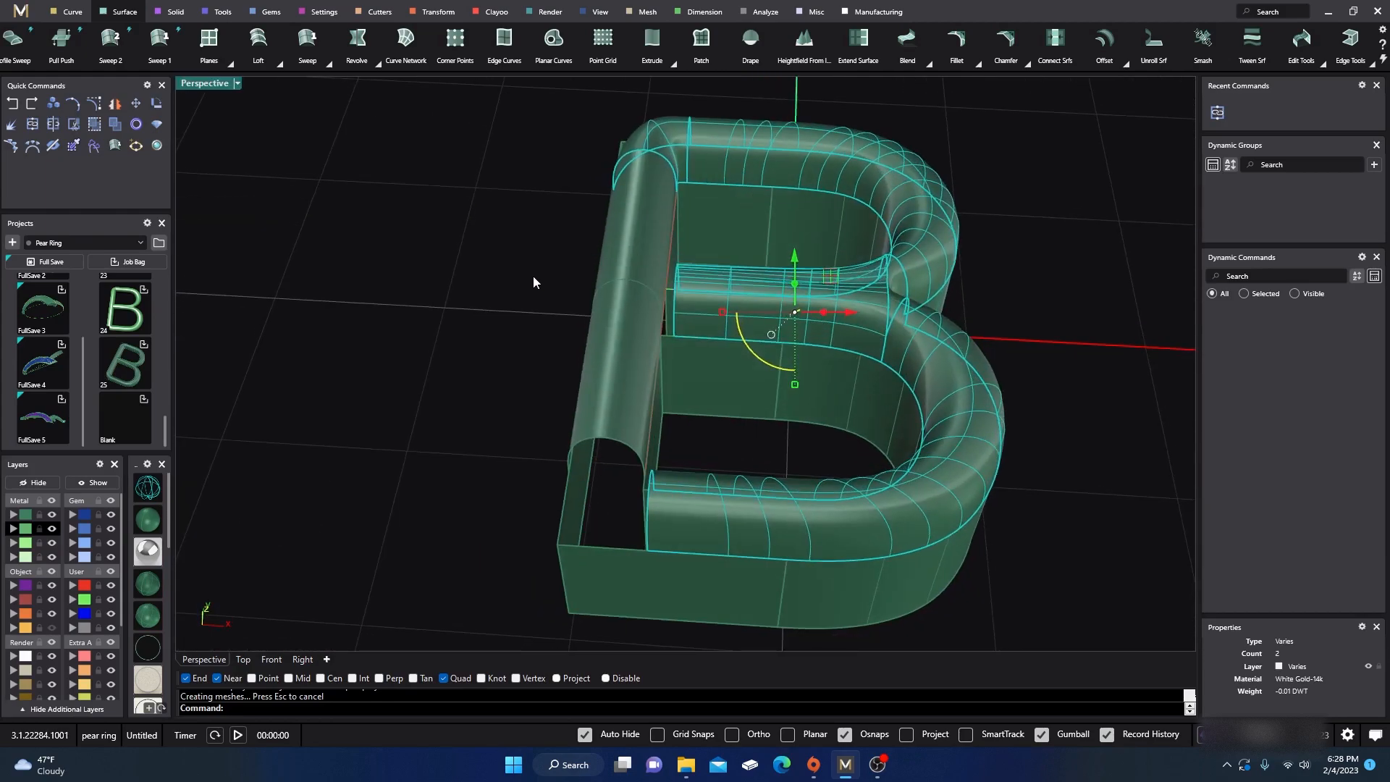
left_click(549, 338)
right_click_drag(553, 302, 562, 358)
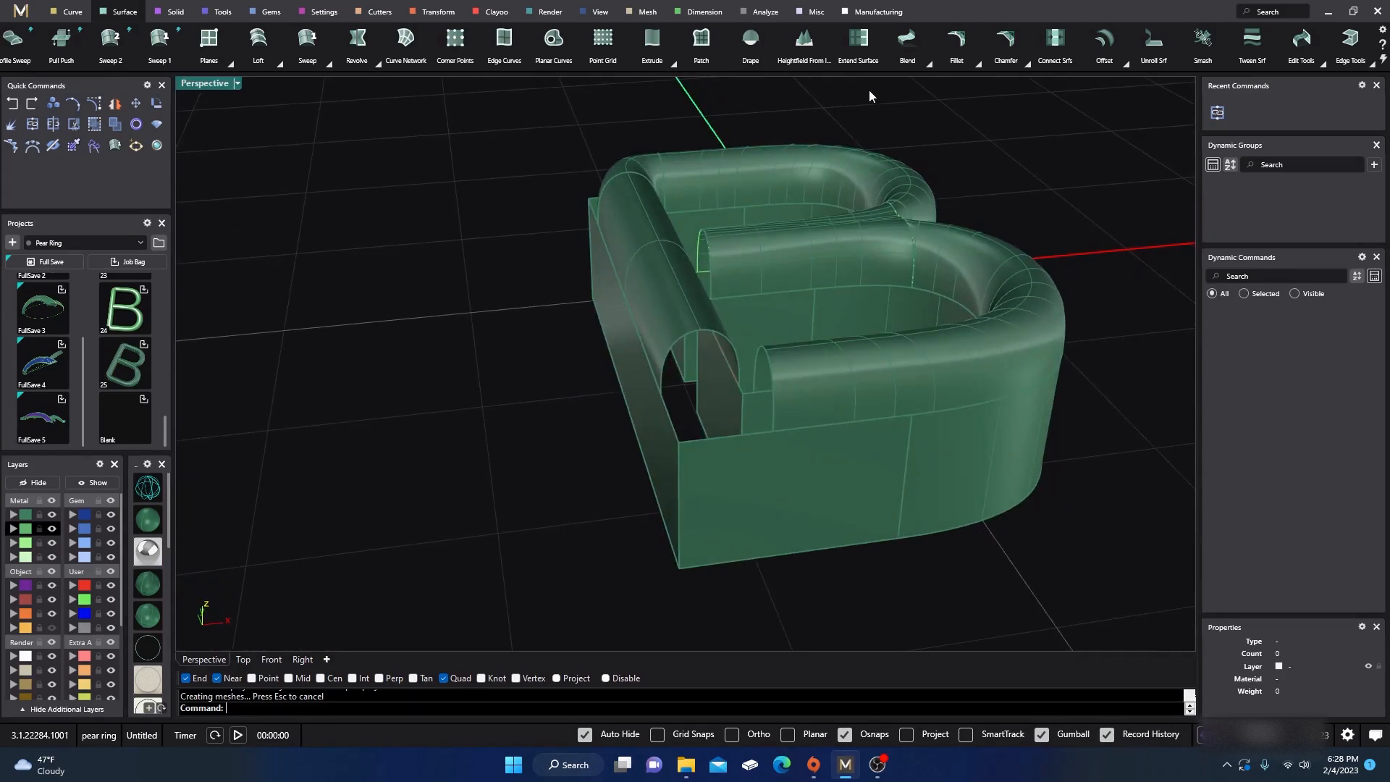
left_click(929, 71)
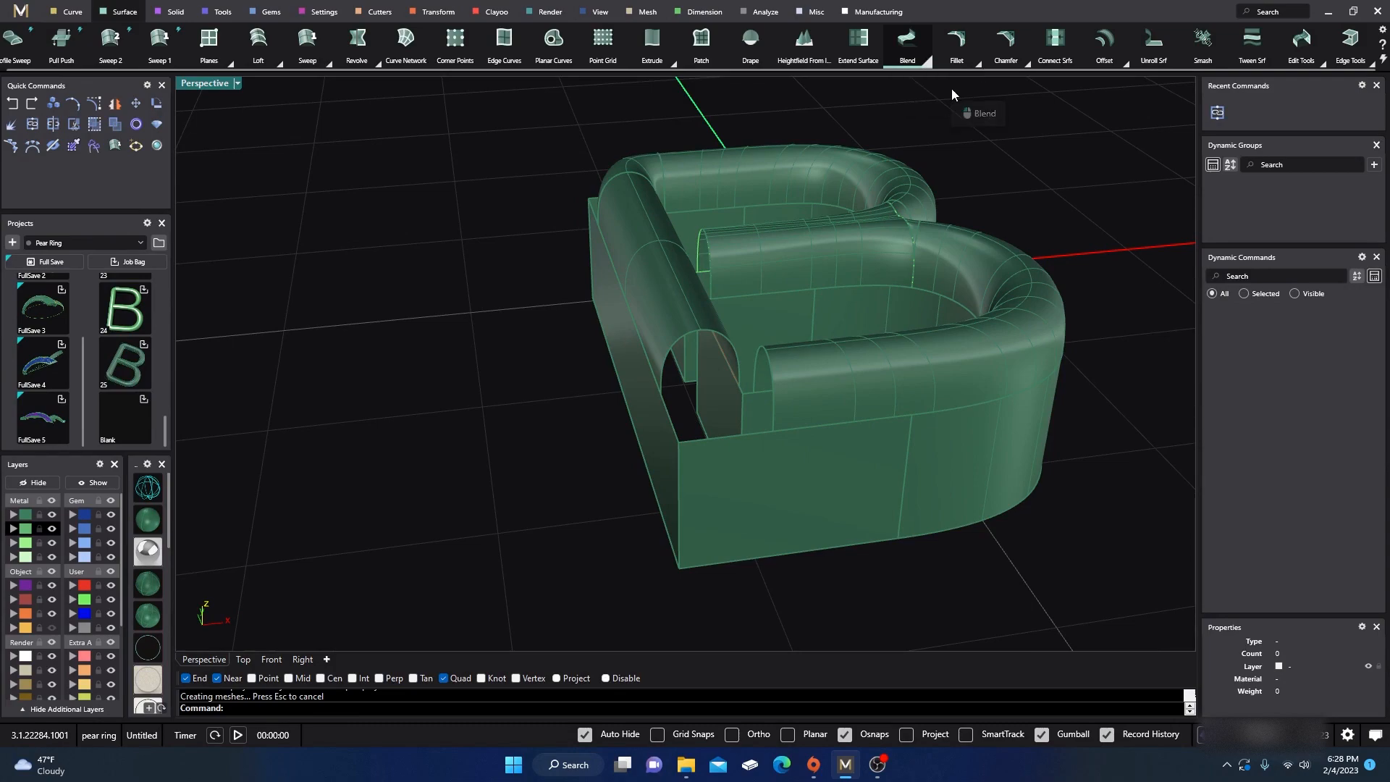
scroll(739, 350, "up", 4)
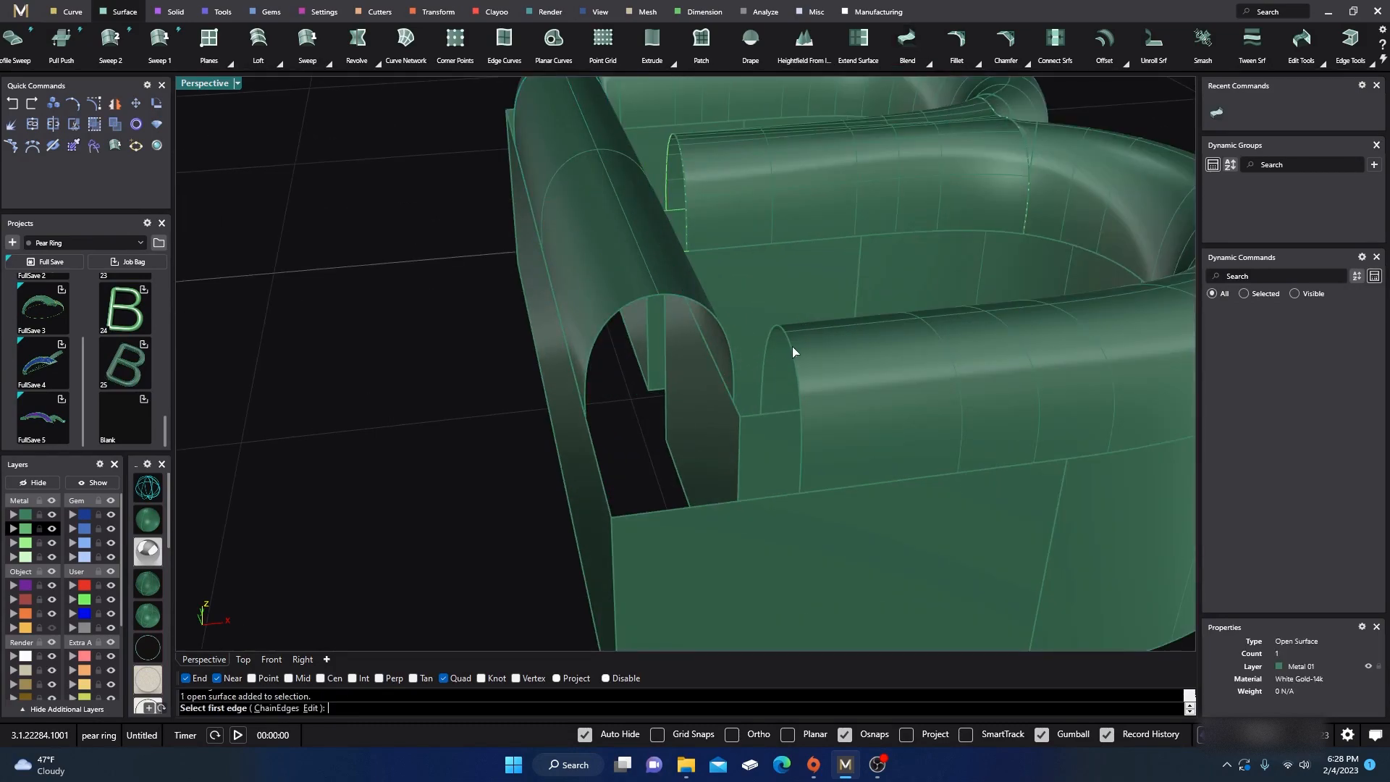
left_click(792, 345)
left_click(726, 342)
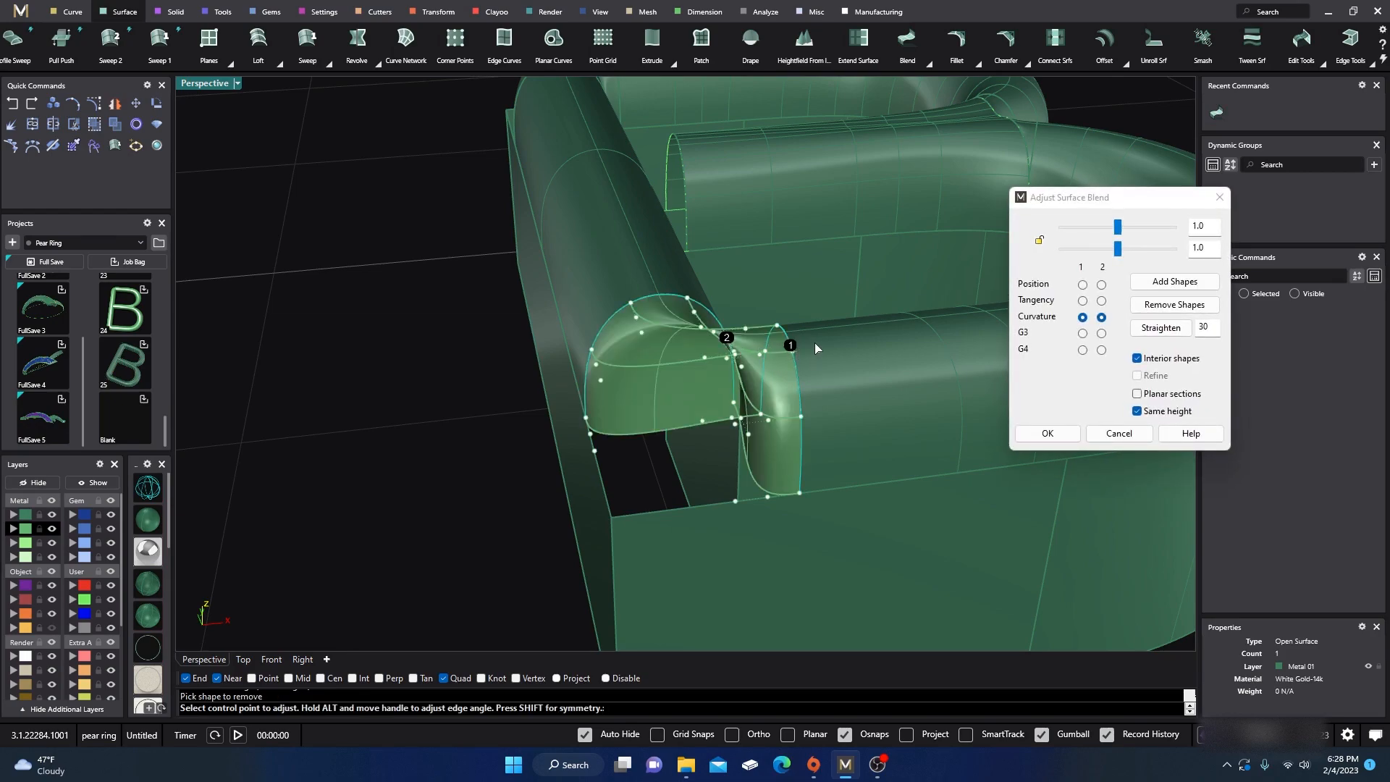
left_click(1112, 433)
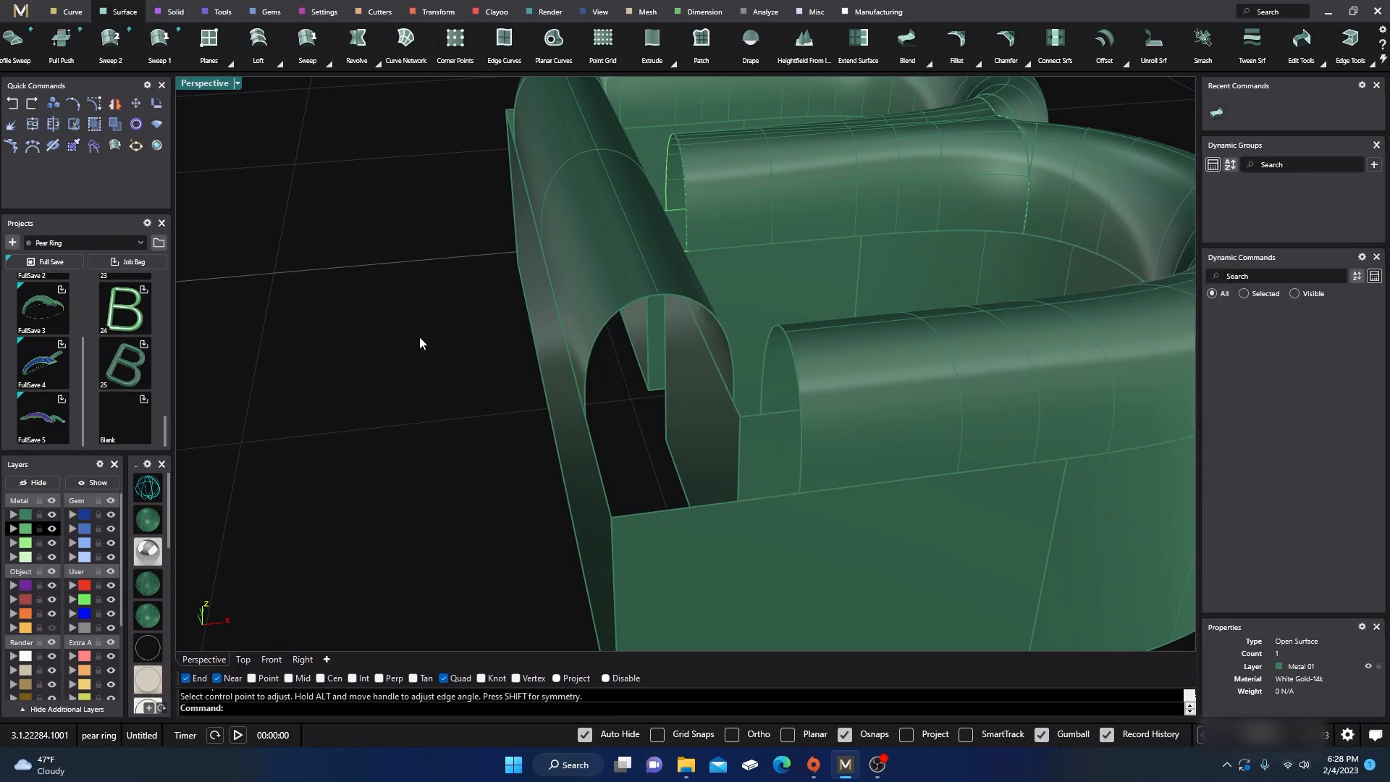
- Start a surface blend from the stem's lower open edge to the open end edge of the lower bowl
right_click(511, 350)
left_click(654, 299)
left_click(801, 336)
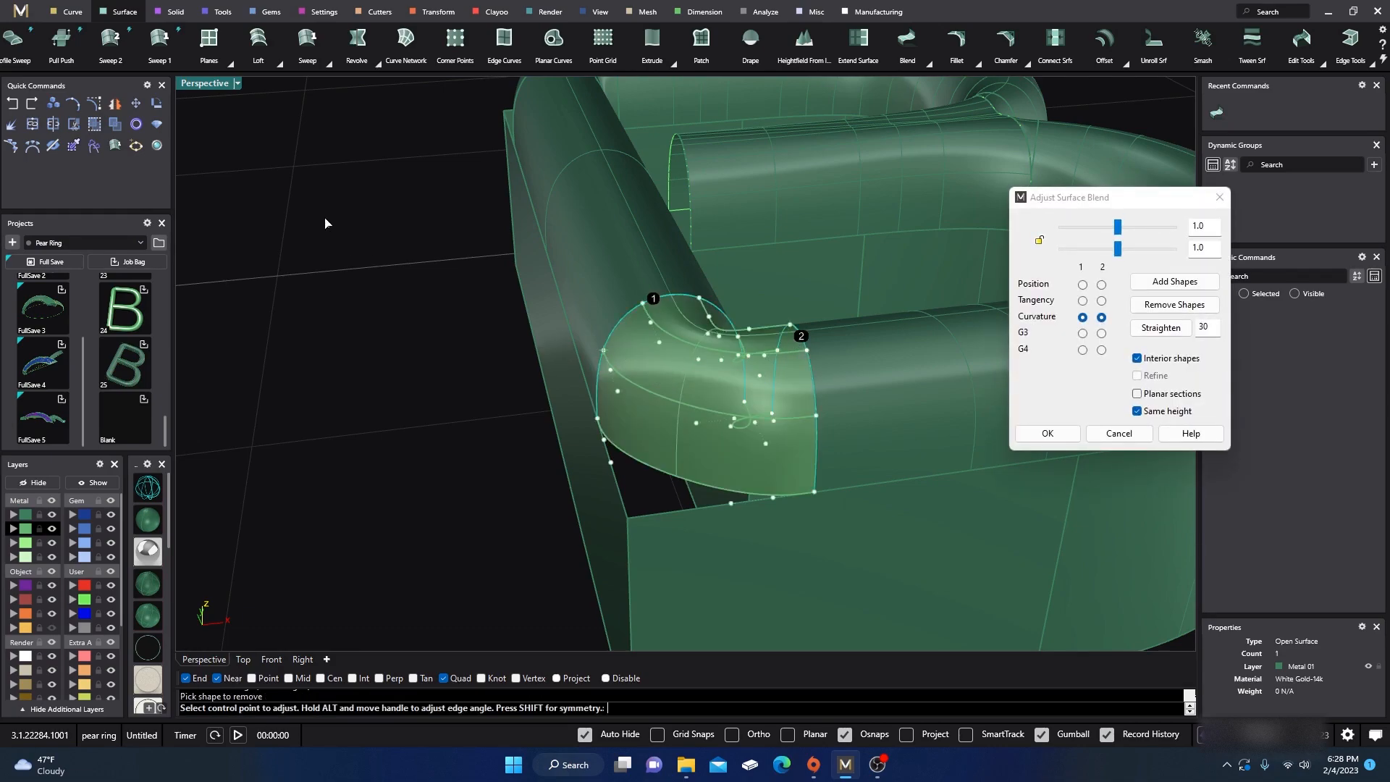
- Show all four views, link the two bulge values of the lower corner blend and set both to 0.287
double_click(216, 88)
scroll(397, 167, "down", 5)
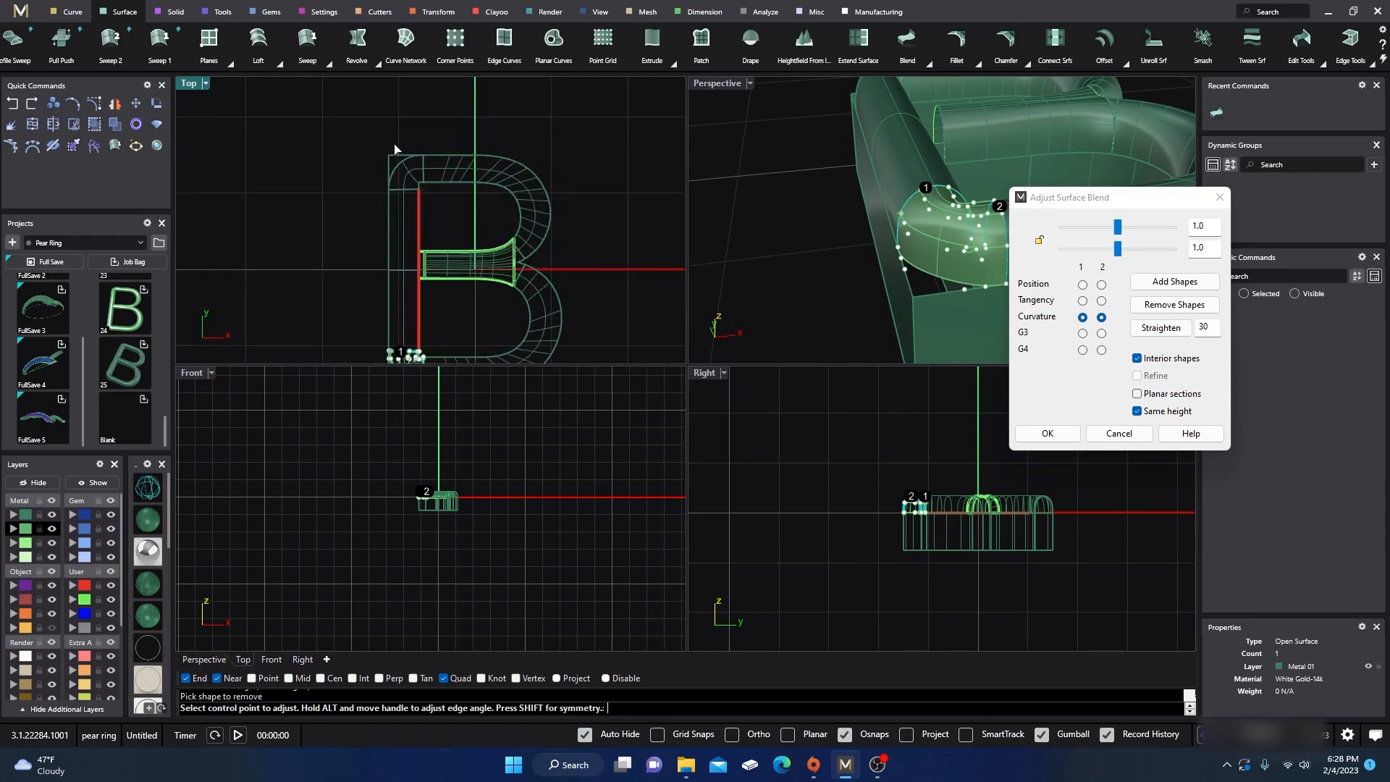
scroll(395, 268, "up", 6)
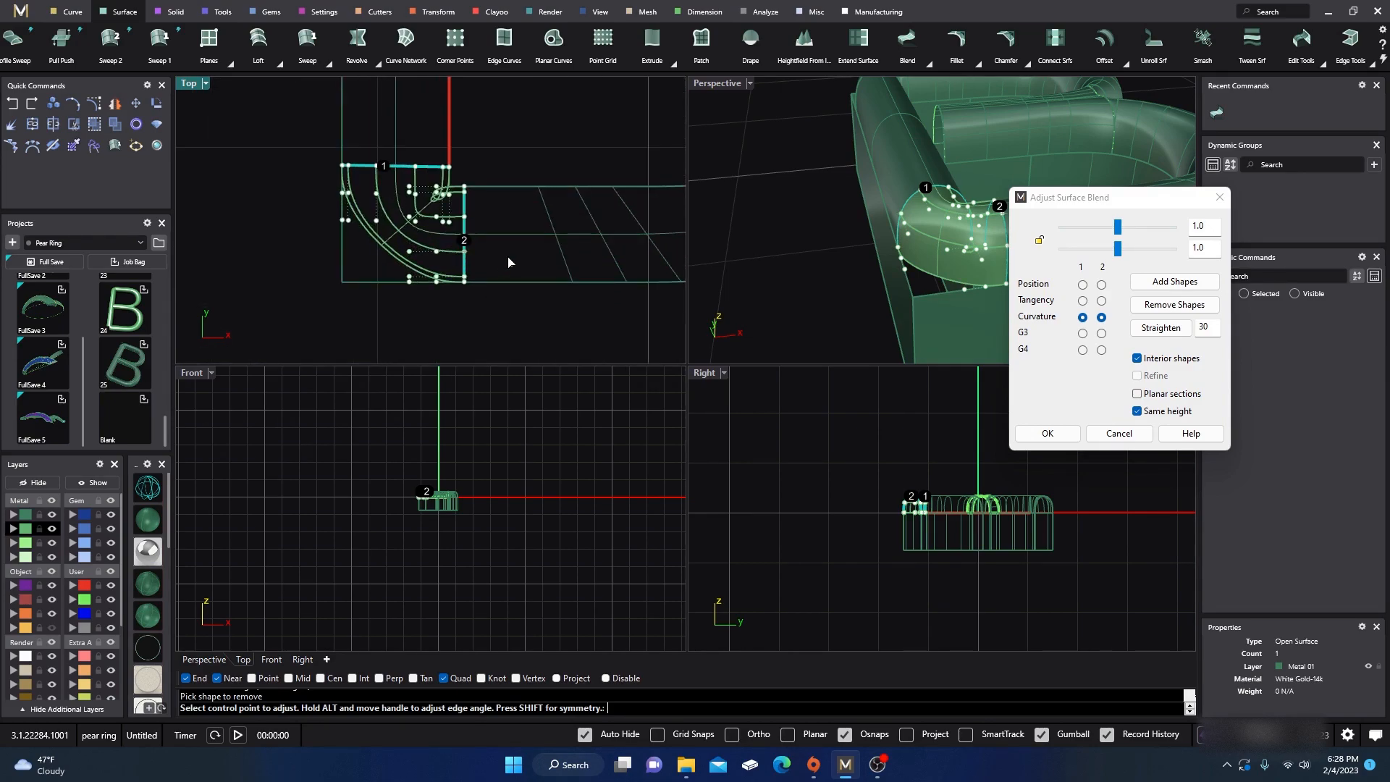
left_click(1038, 245)
left_click_drag(1115, 255, 1086, 255)
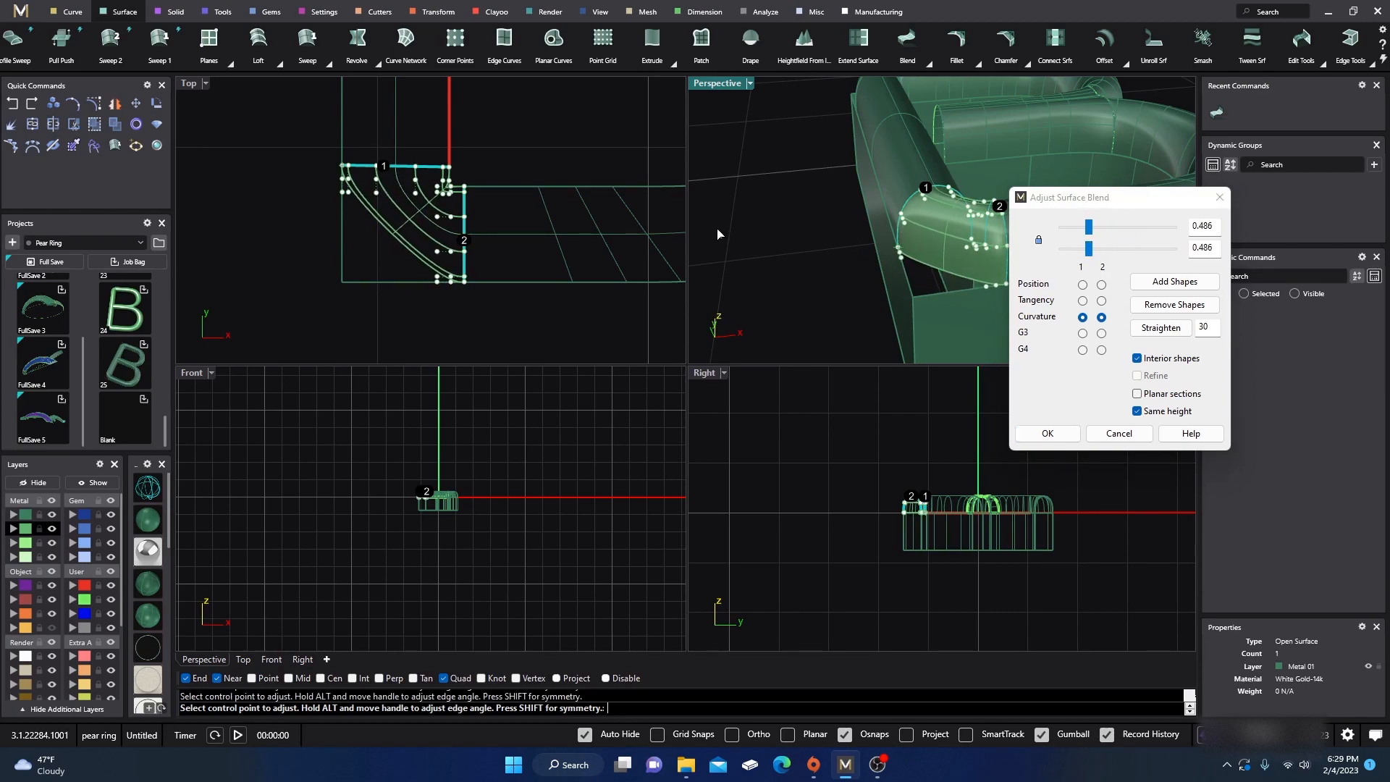
scroll(492, 221, "up", 6)
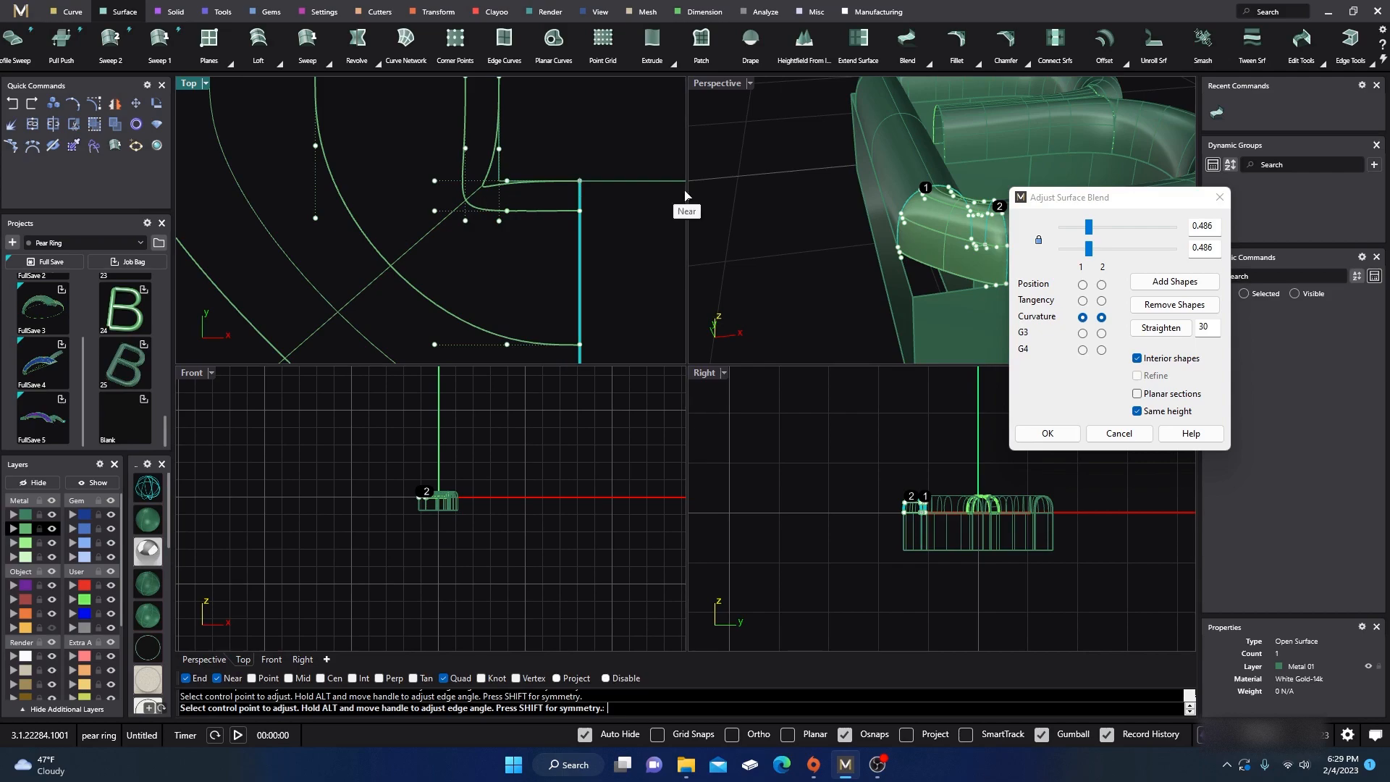
left_click_drag(1088, 253, 1068, 254)
- Move the outermost blend shape's bowl-side handle to the lower outer corner and lower its stem-side handle in the Top view
scroll(540, 153, "down", 2)
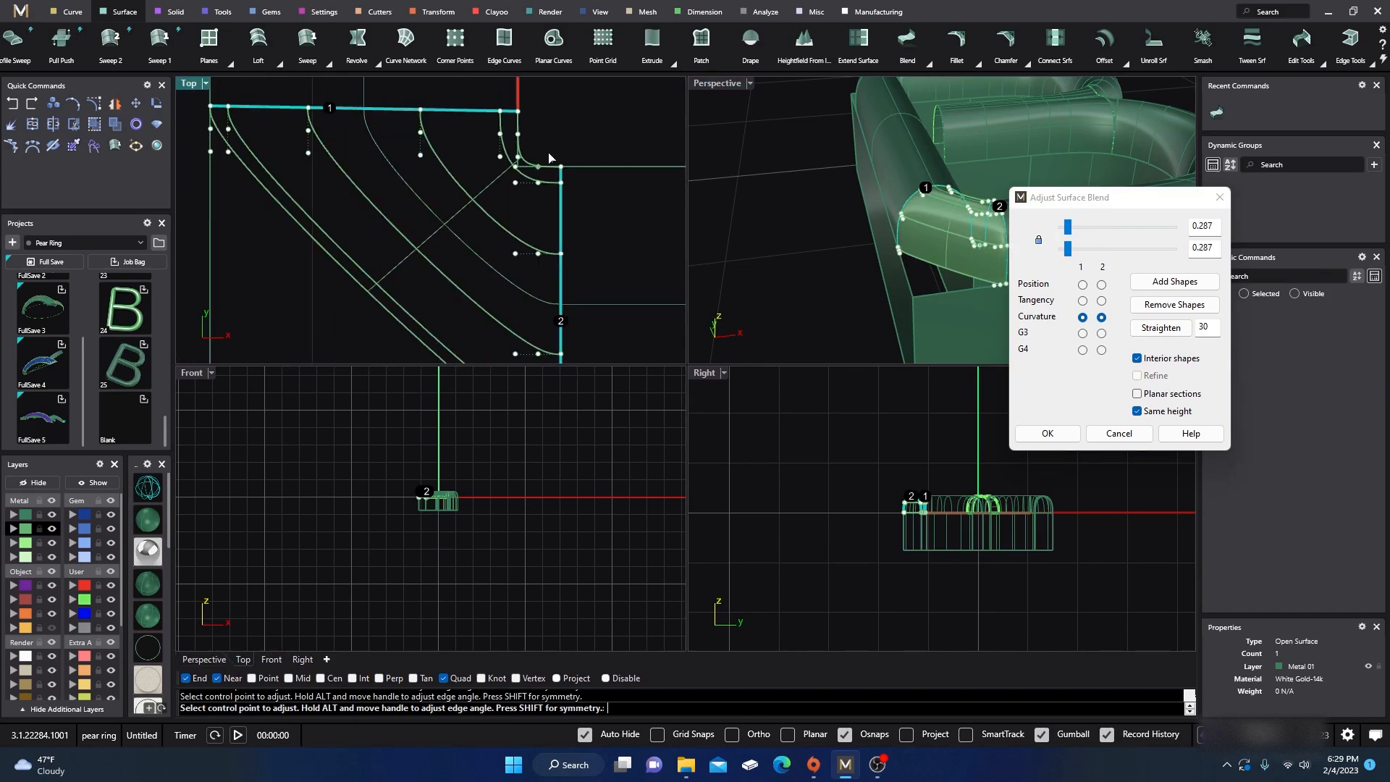
scroll(550, 155, "down", 2)
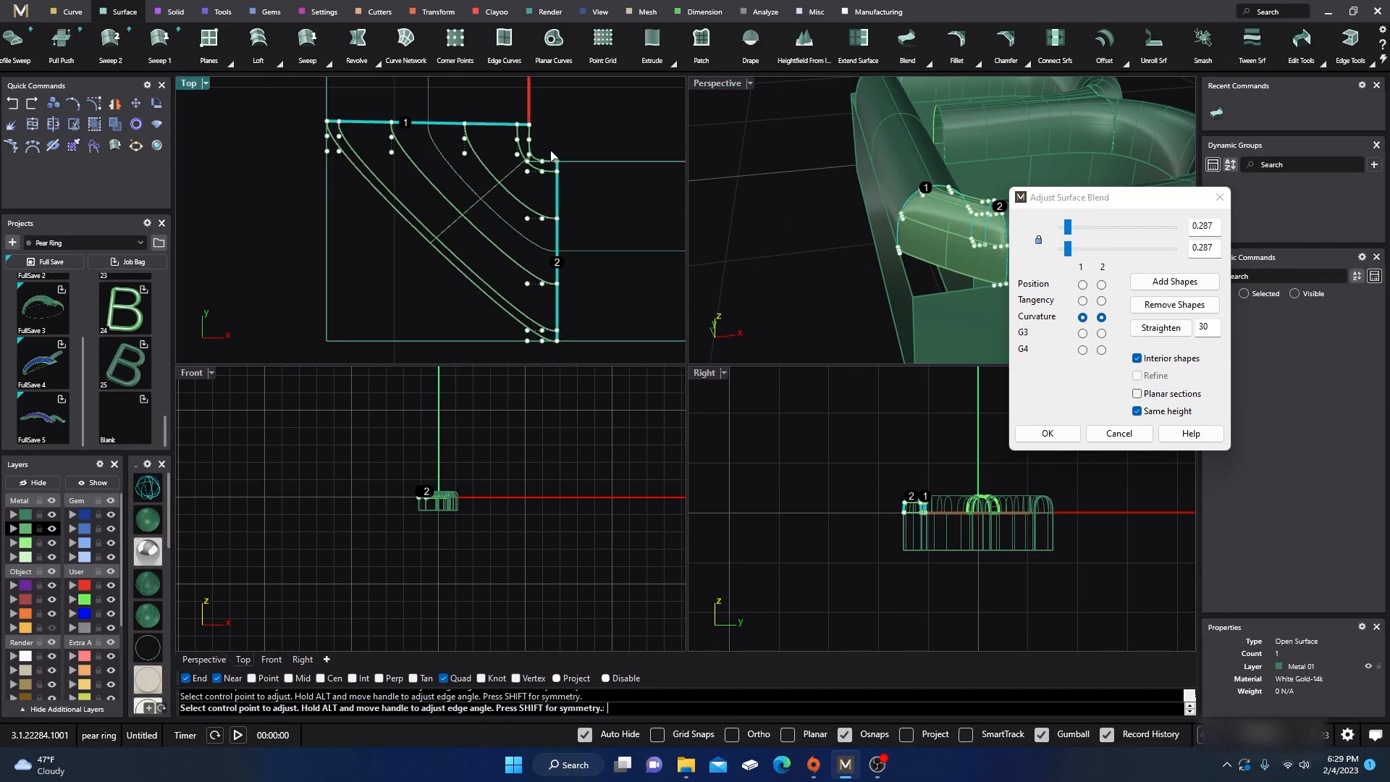
left_click(526, 341)
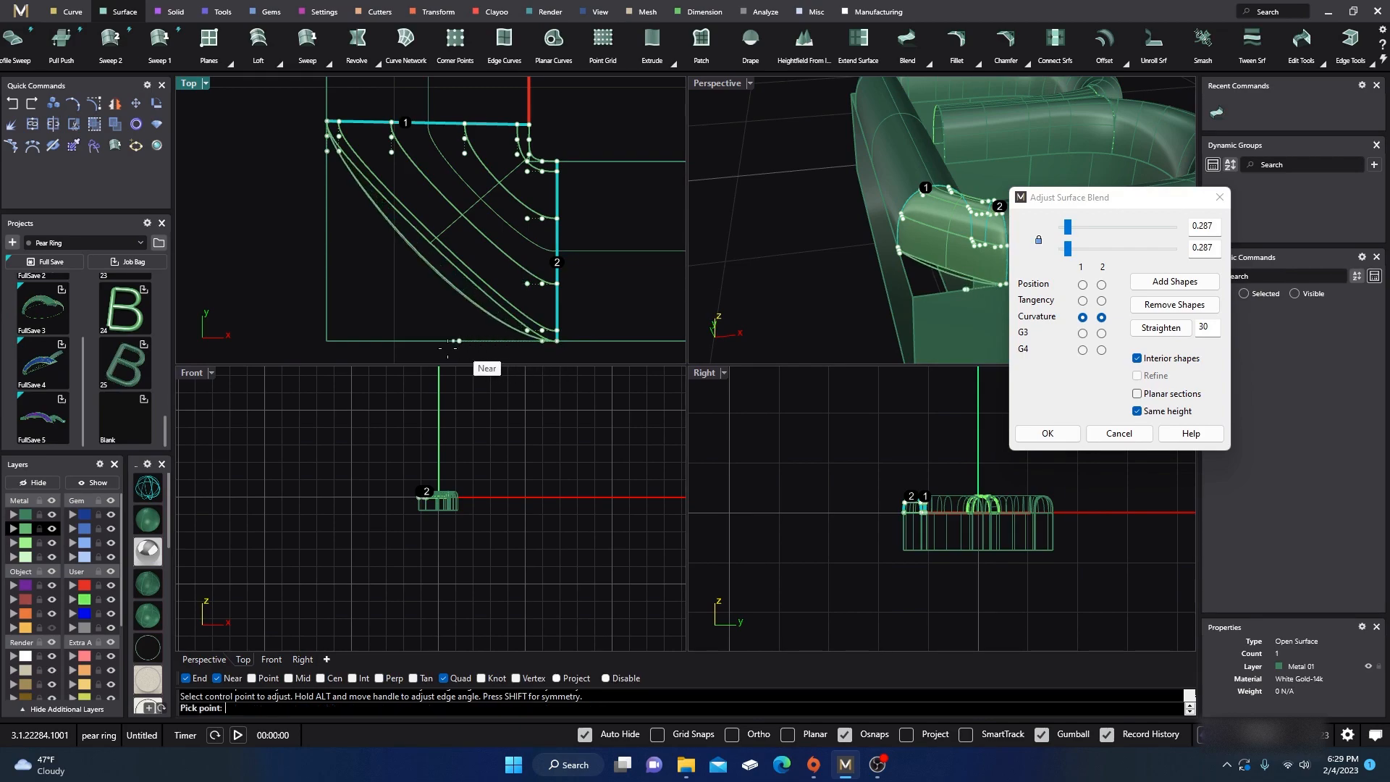
left_click(320, 354)
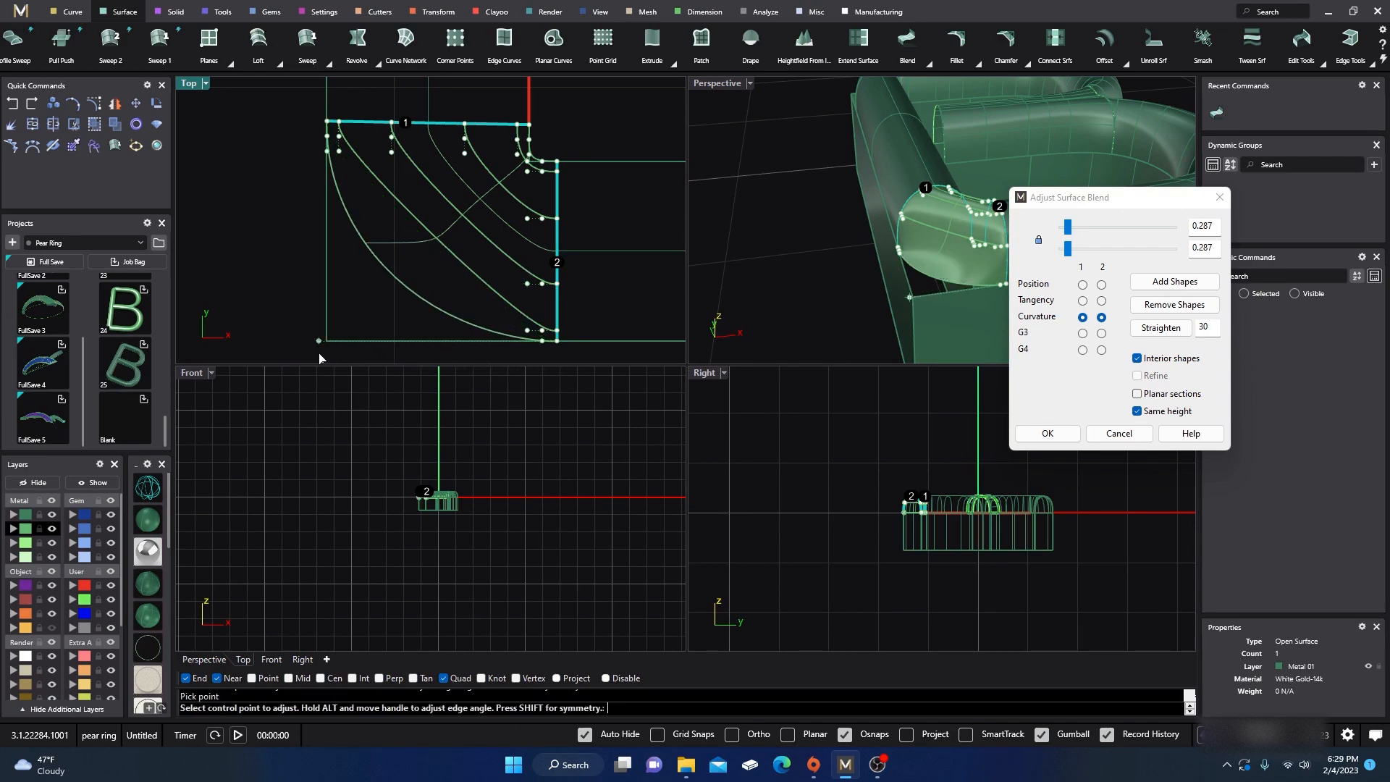
left_click(324, 157)
left_click(329, 212)
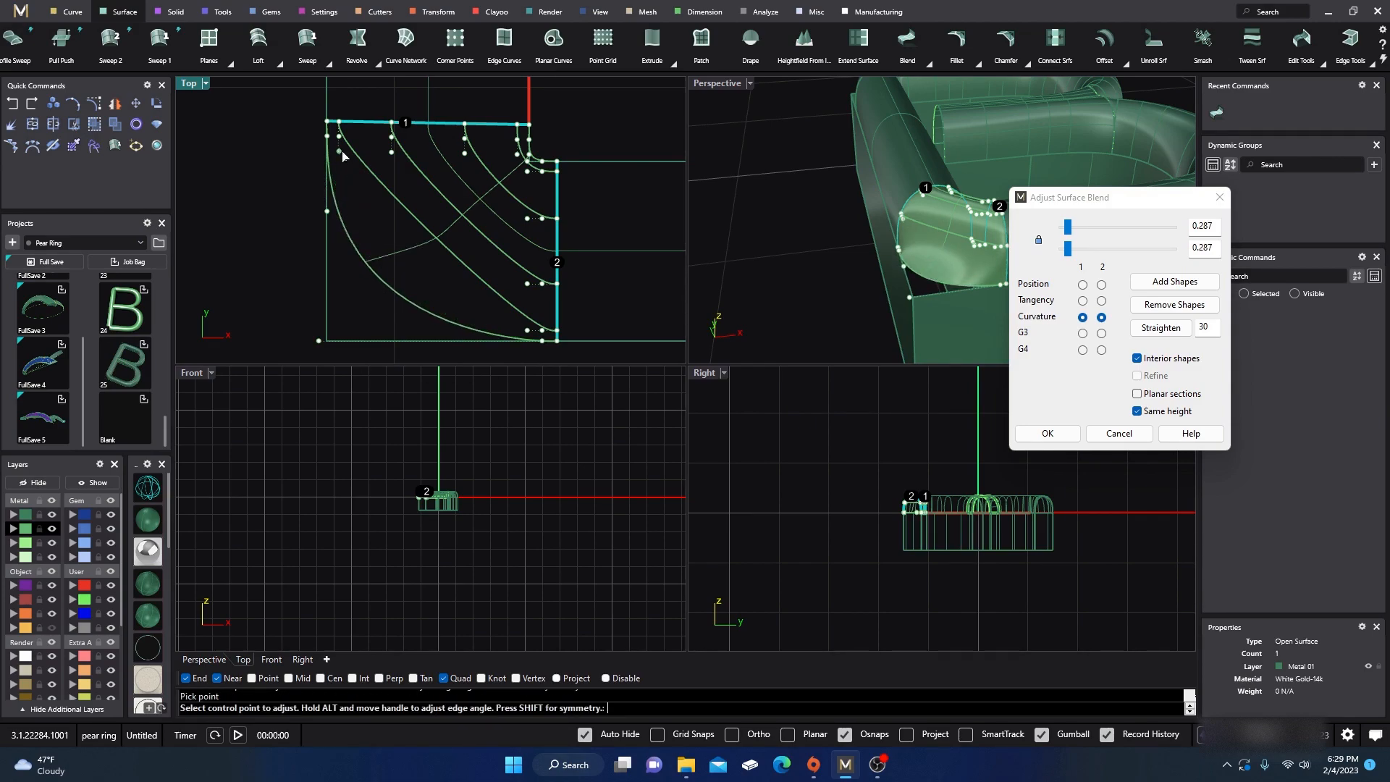
- Extend the second blend shape's stem-side and bowl-side handles toward the lower outer corner in the Top view
left_click(338, 152)
left_click(339, 276)
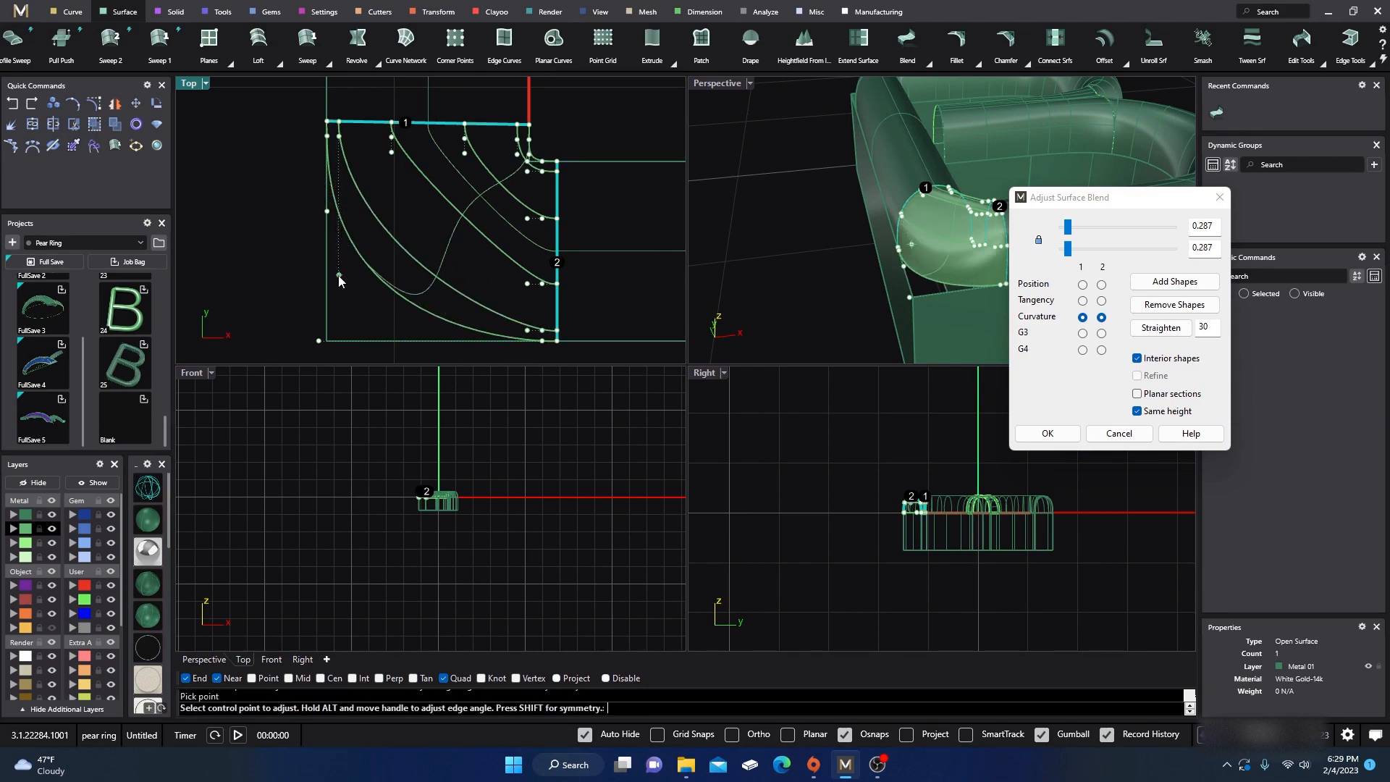
left_click(525, 332)
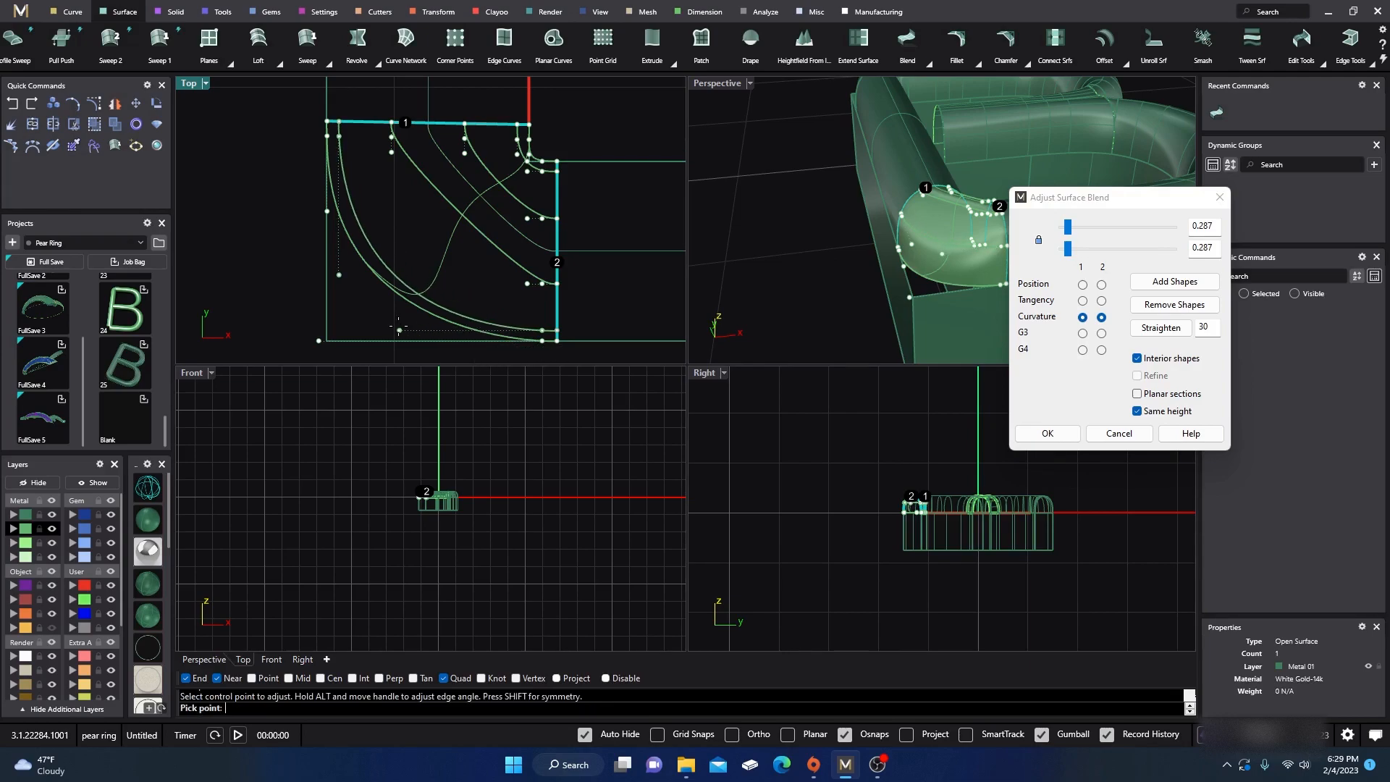
left_click(411, 330)
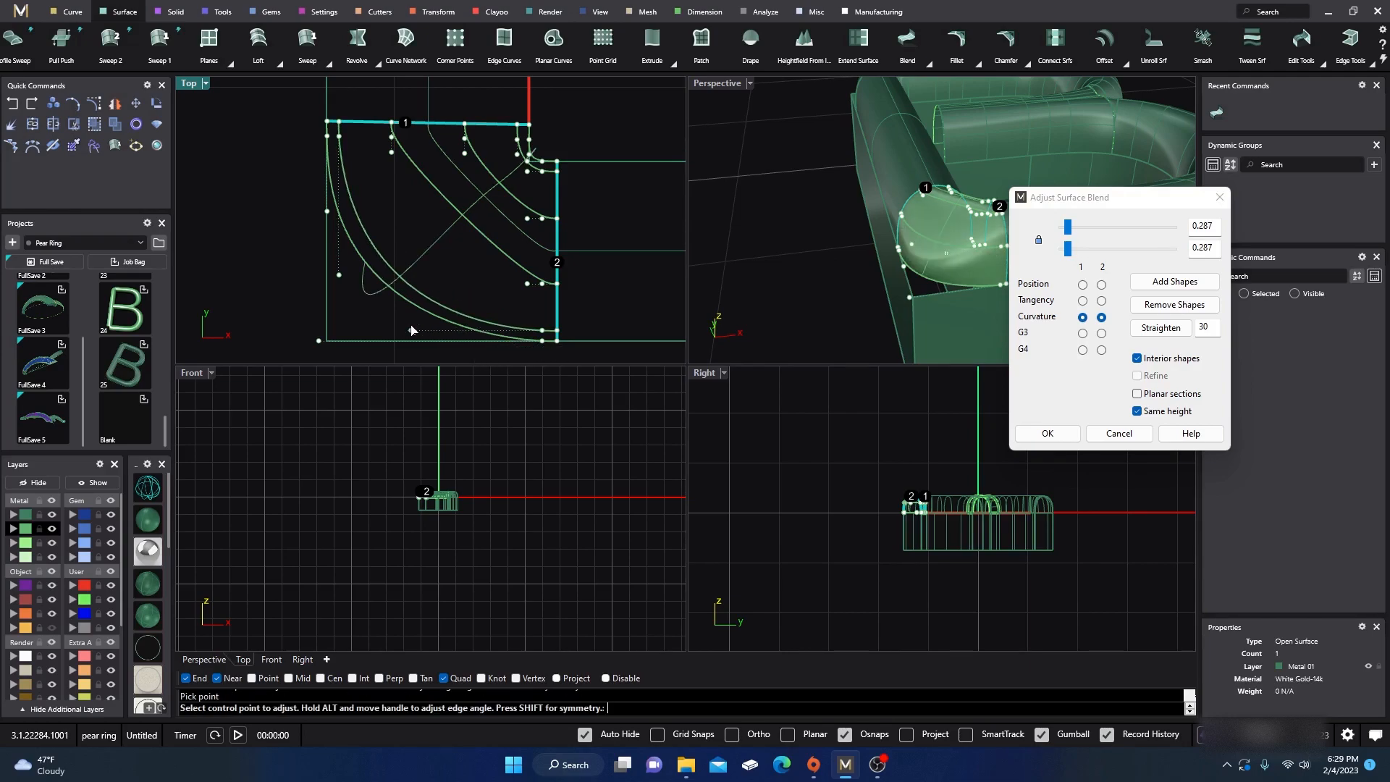
- Round the third blend shape by extending its bowl-side and stem-side handles toward the lower outer corner in the Top view
left_click(528, 284)
left_click(413, 284)
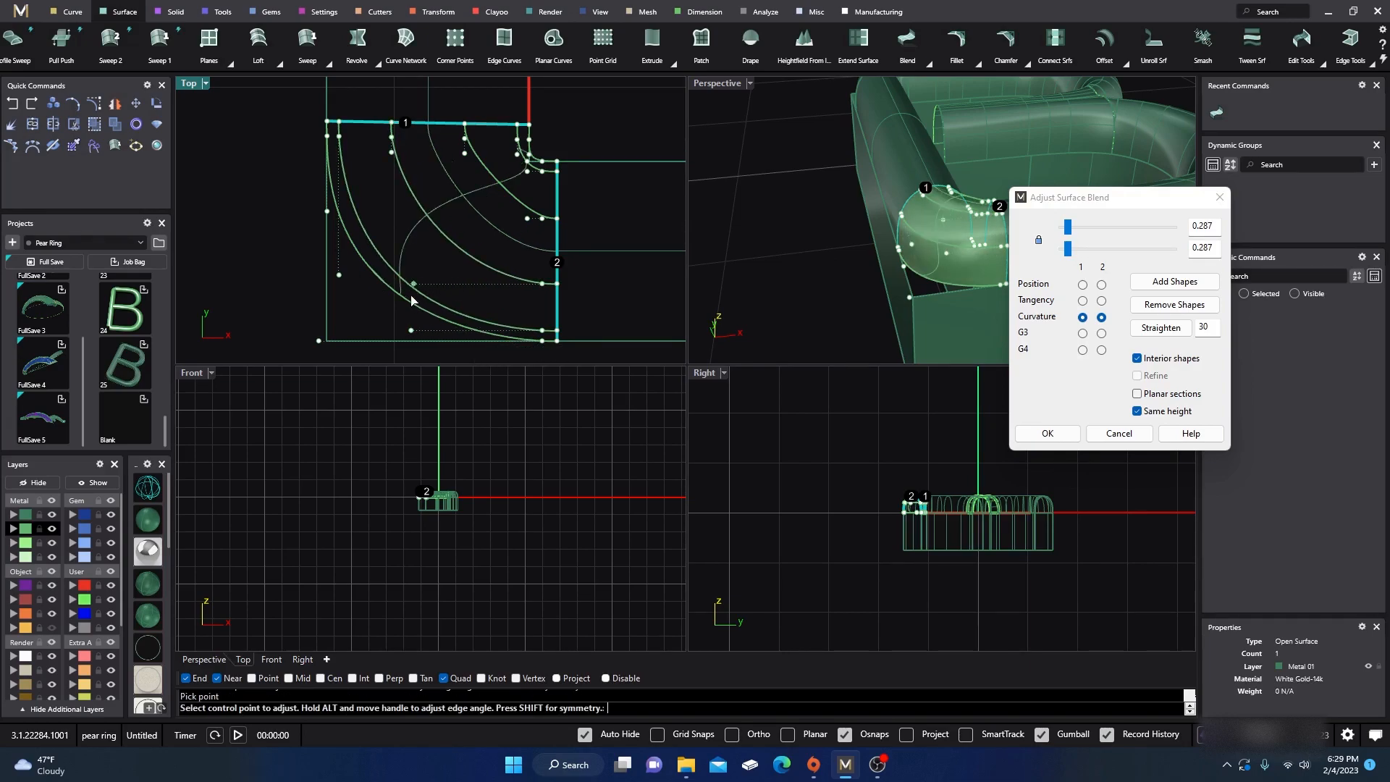
left_click(393, 154)
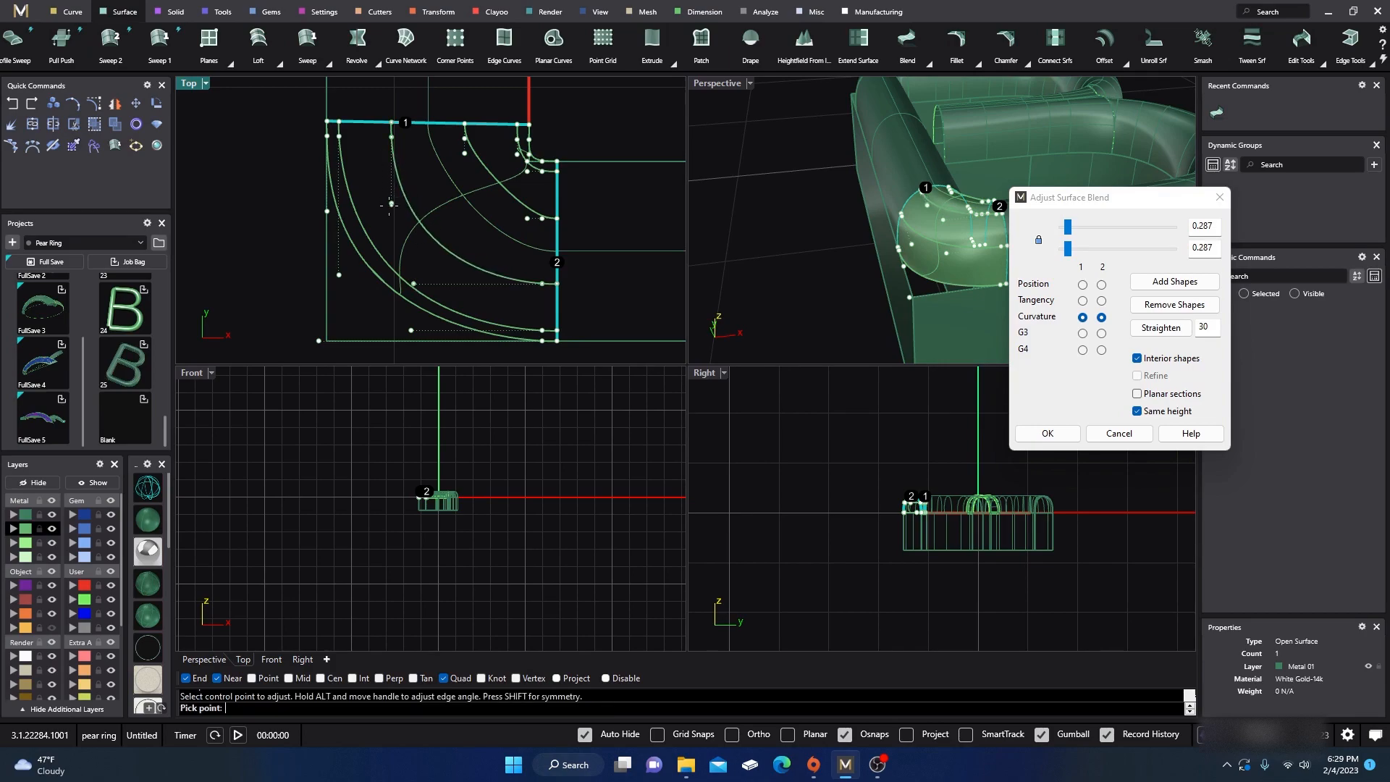
left_click(392, 205)
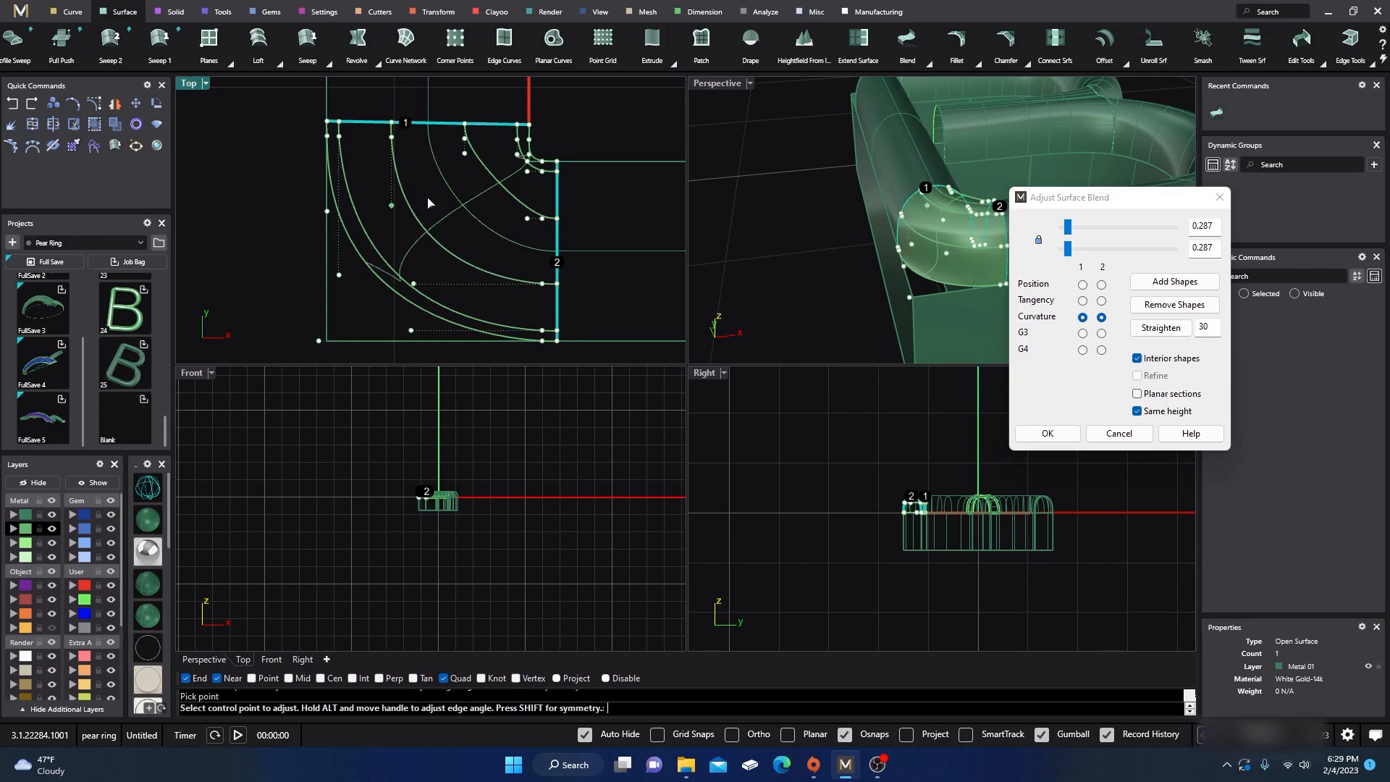
left_click(413, 287)
left_click(400, 288)
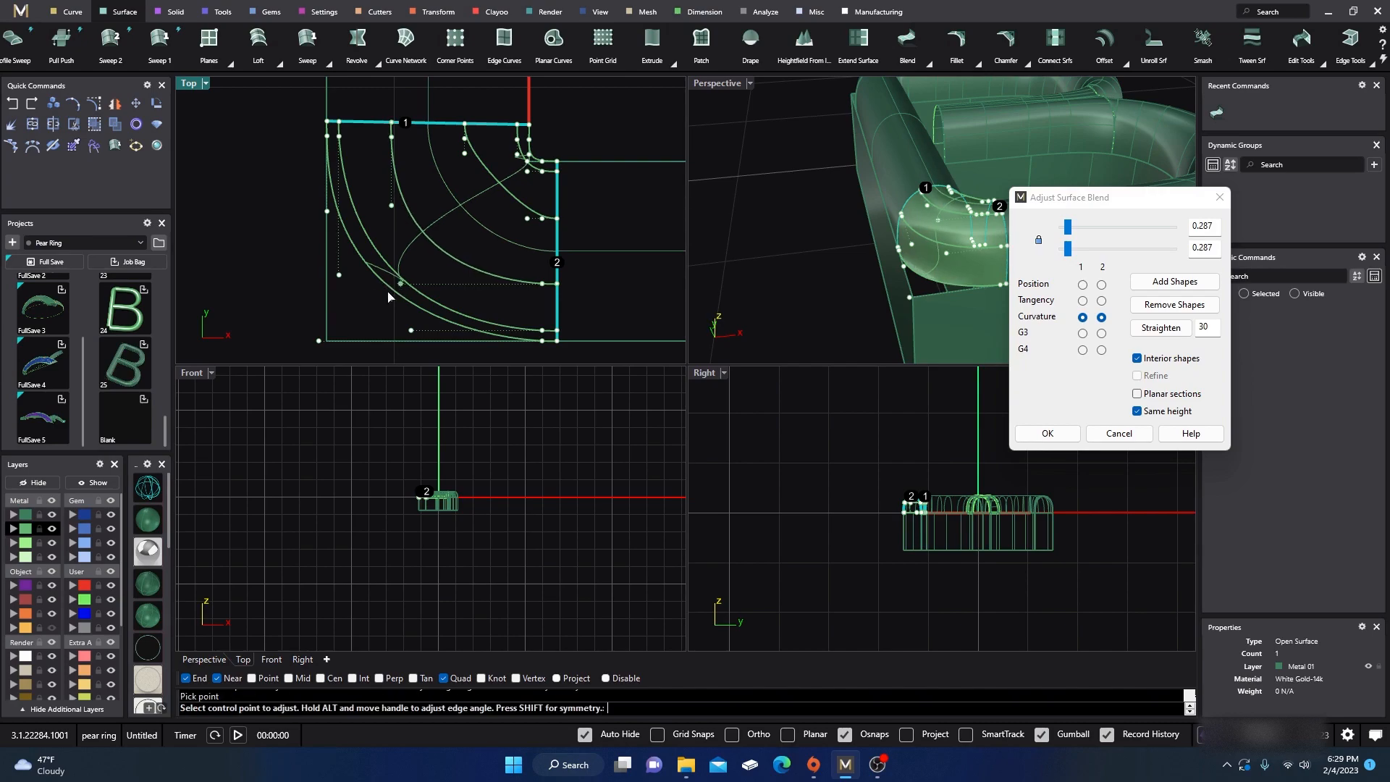
- Push both handles of the second blend shape closer to the outer corner and inspect the lower blend in perspective
left_click(411, 331)
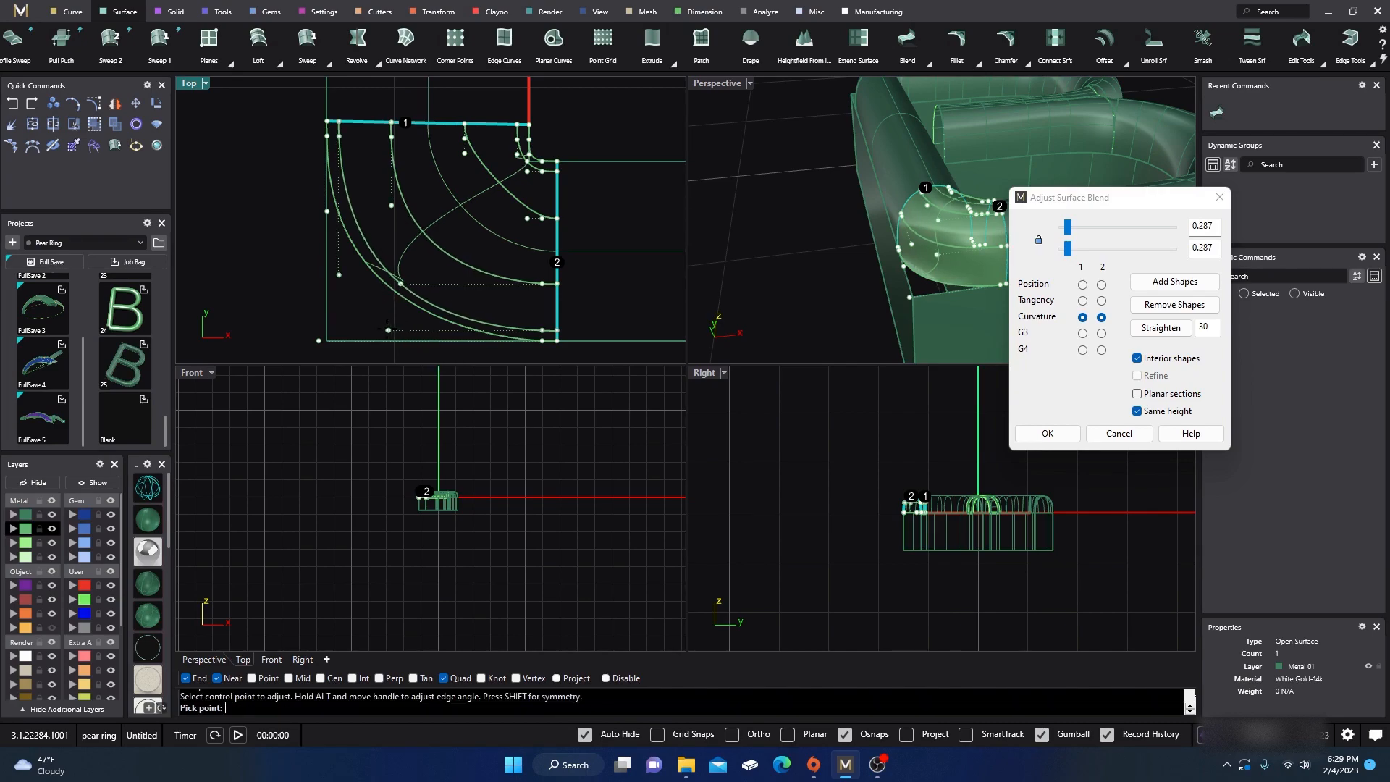
left_click(381, 331)
left_click(340, 276)
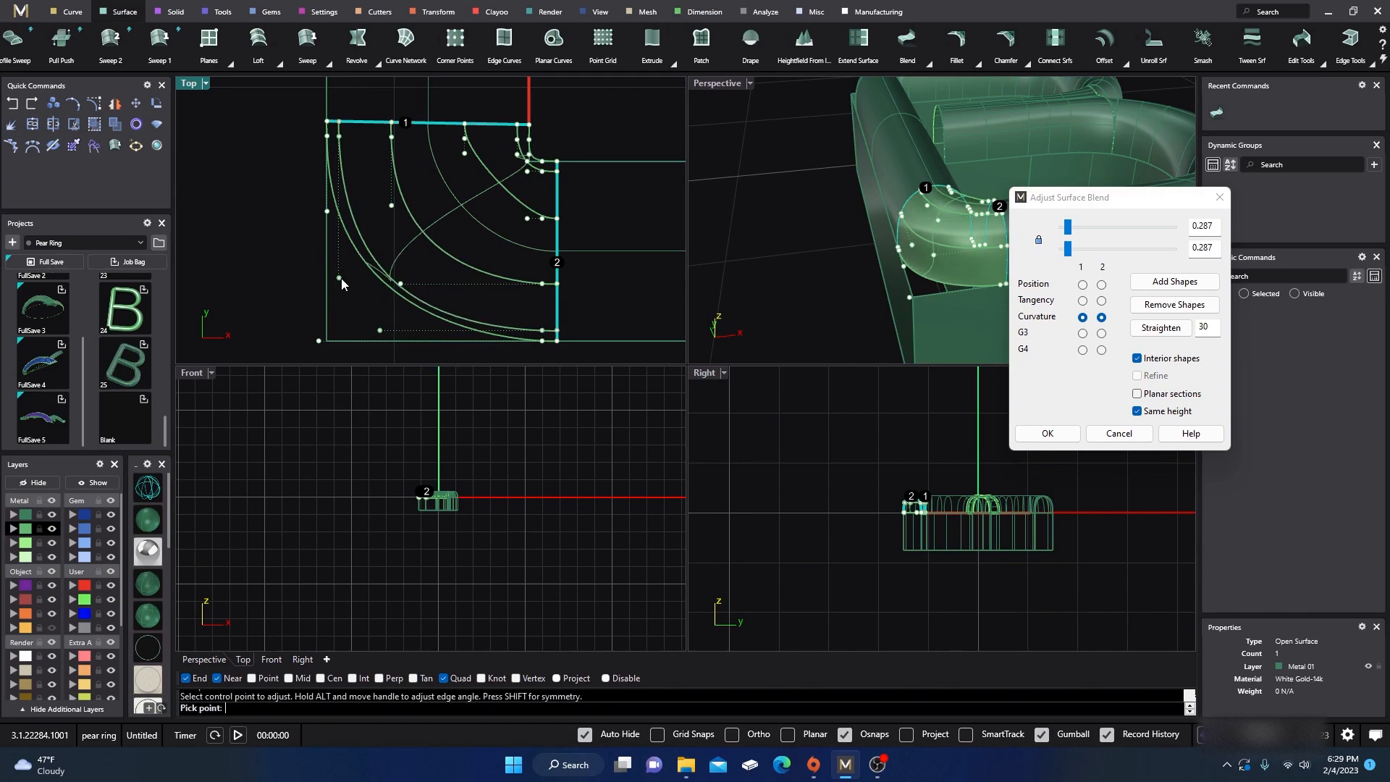
left_click(340, 312)
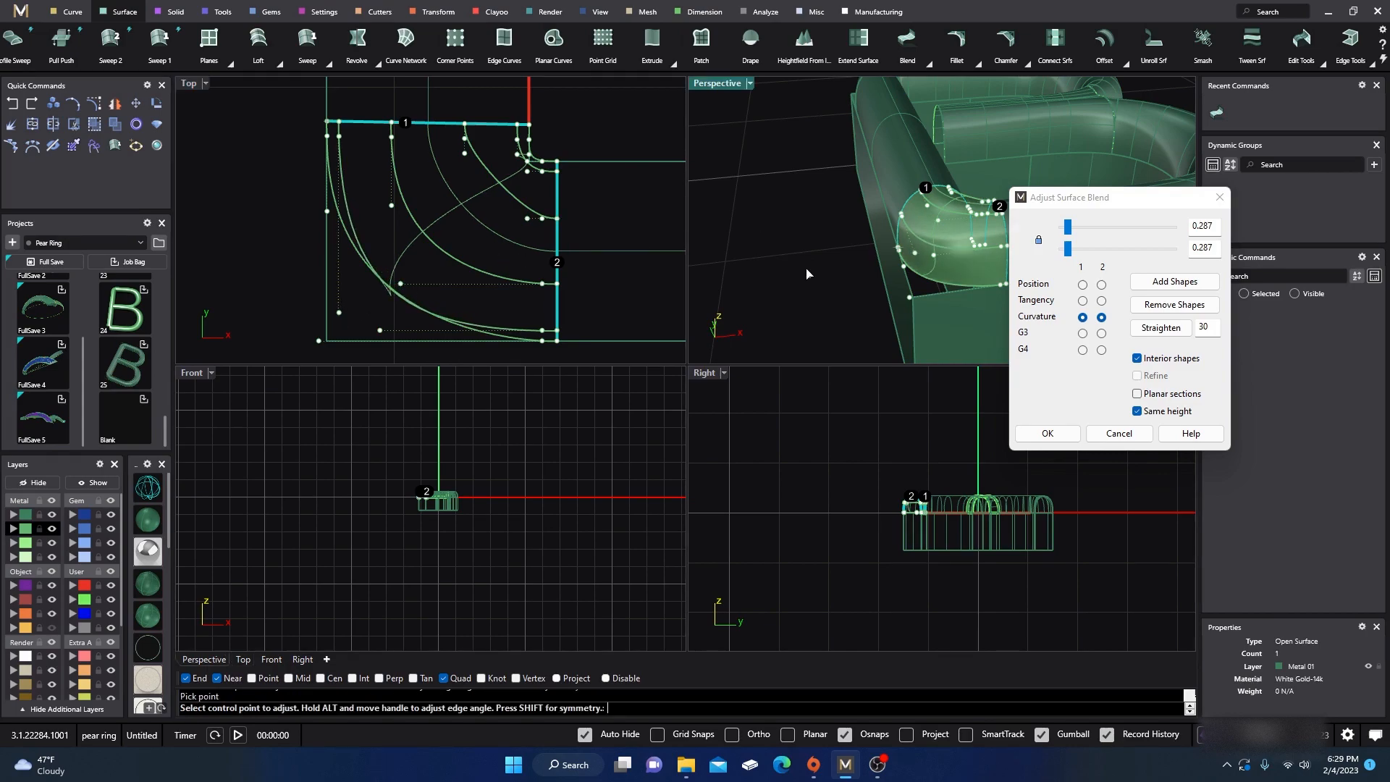
scroll(787, 243, "up", 5)
scroll(854, 169, "up", 3)
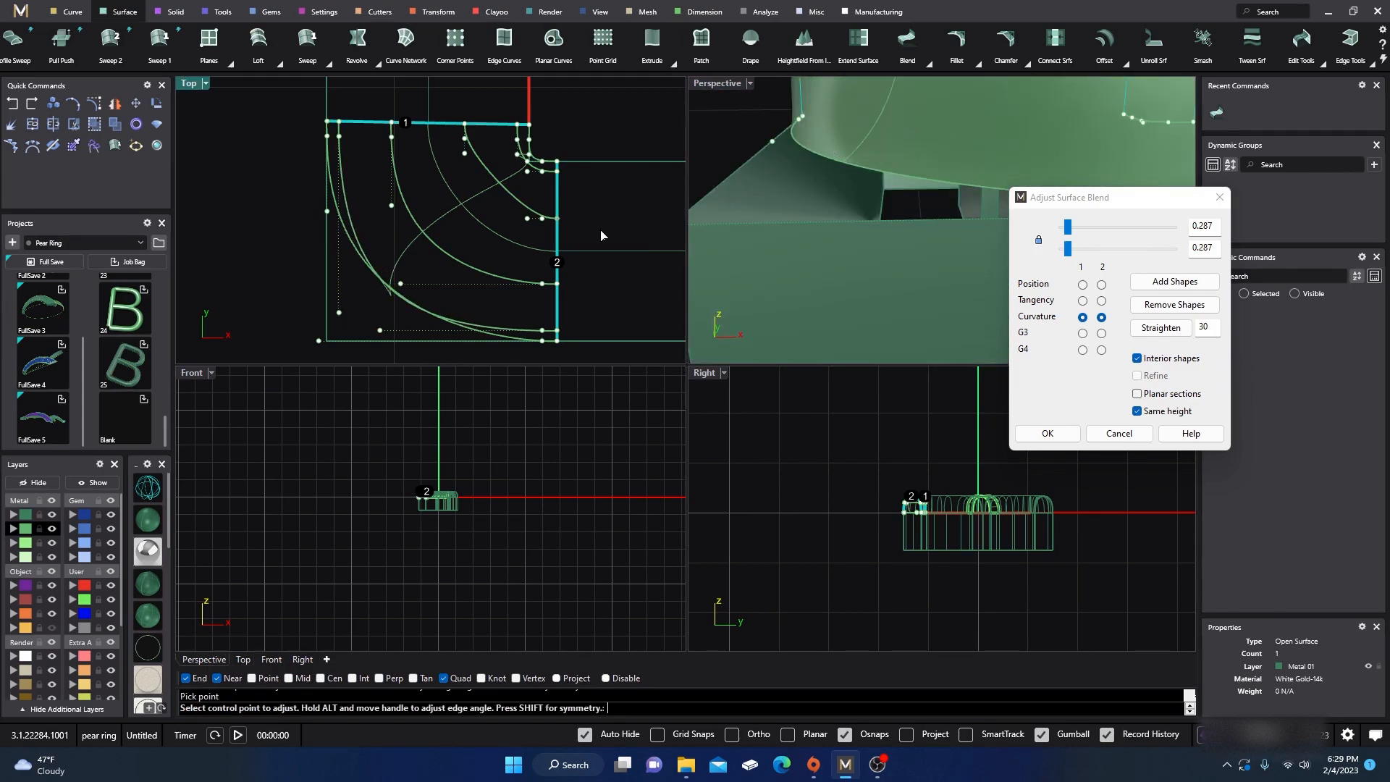
- Pull the outermost shape's bowl-side handle and the second shape's stem-side handle back from the lower outer corner in the Top view
left_click(322, 345)
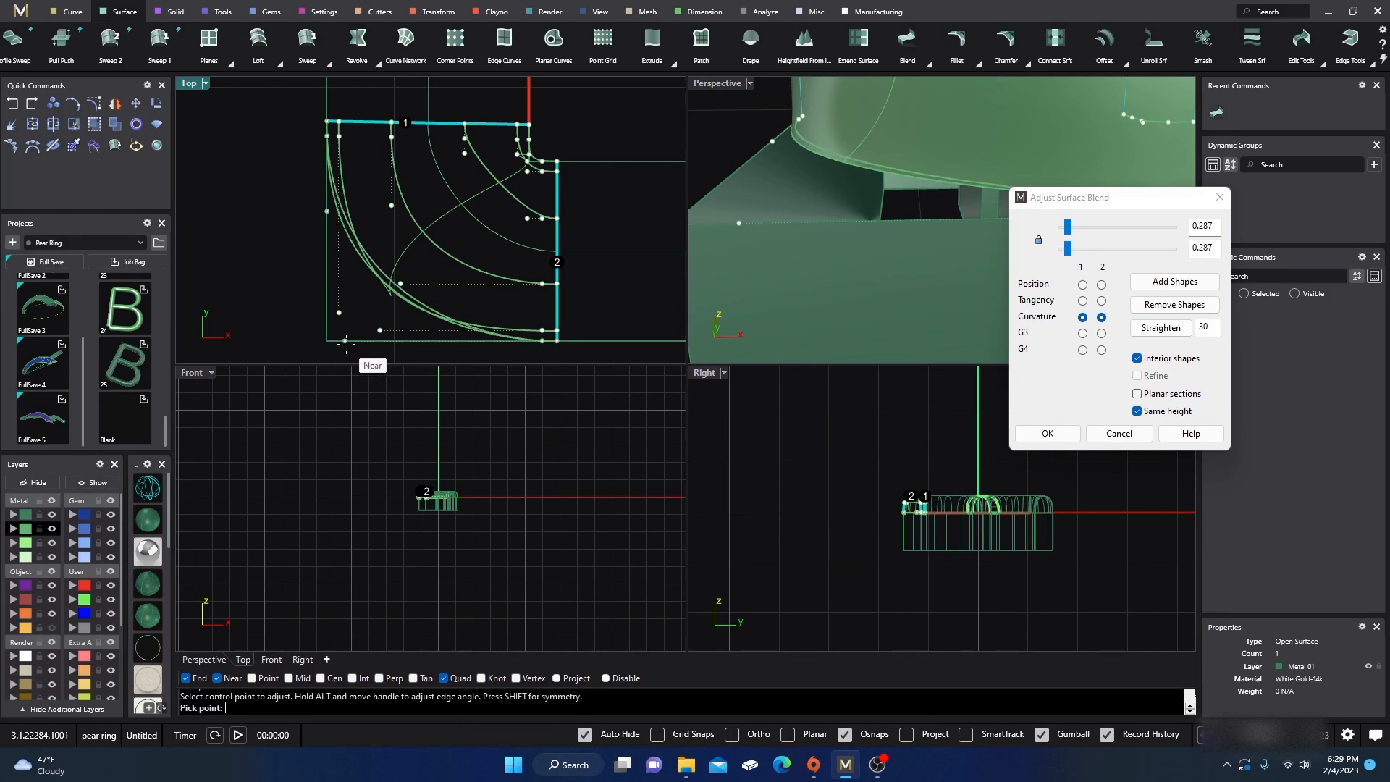
left_click(352, 346)
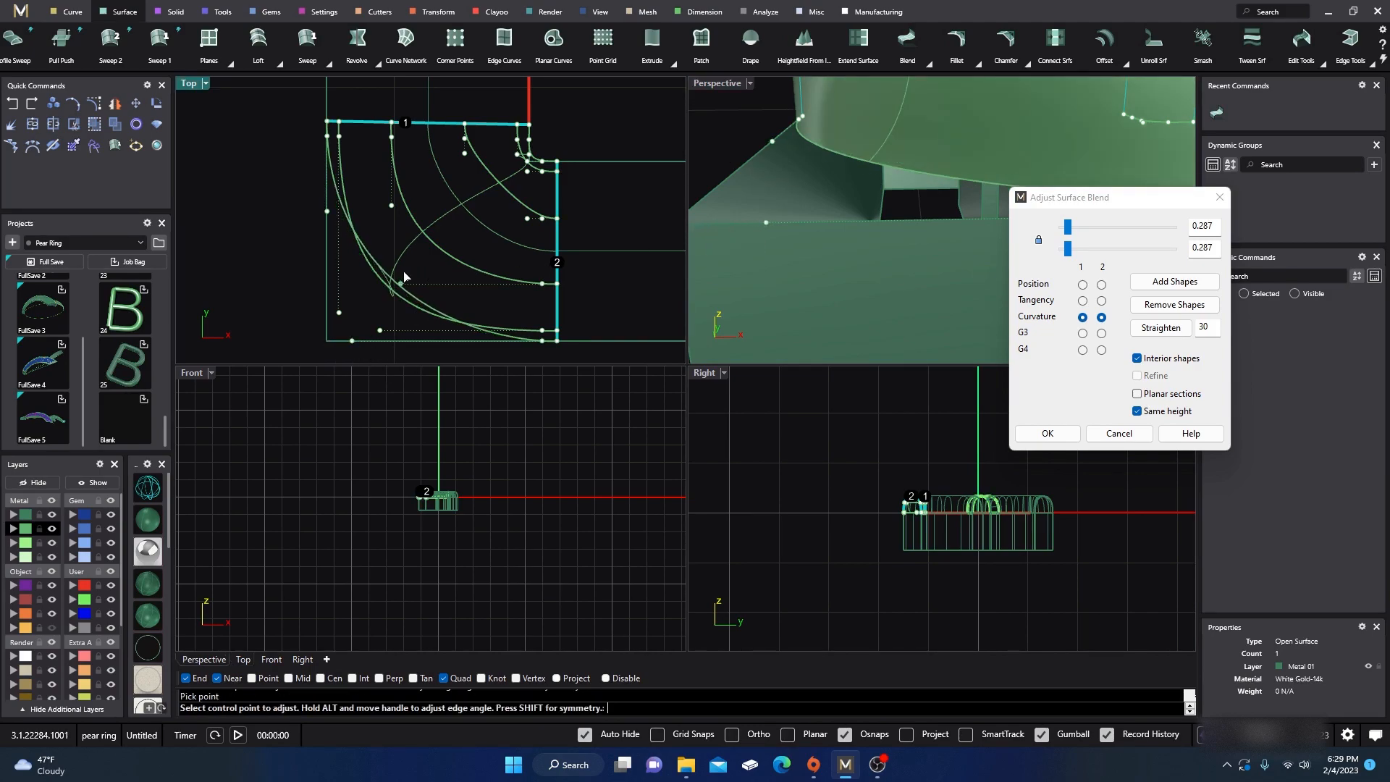
left_click(344, 312)
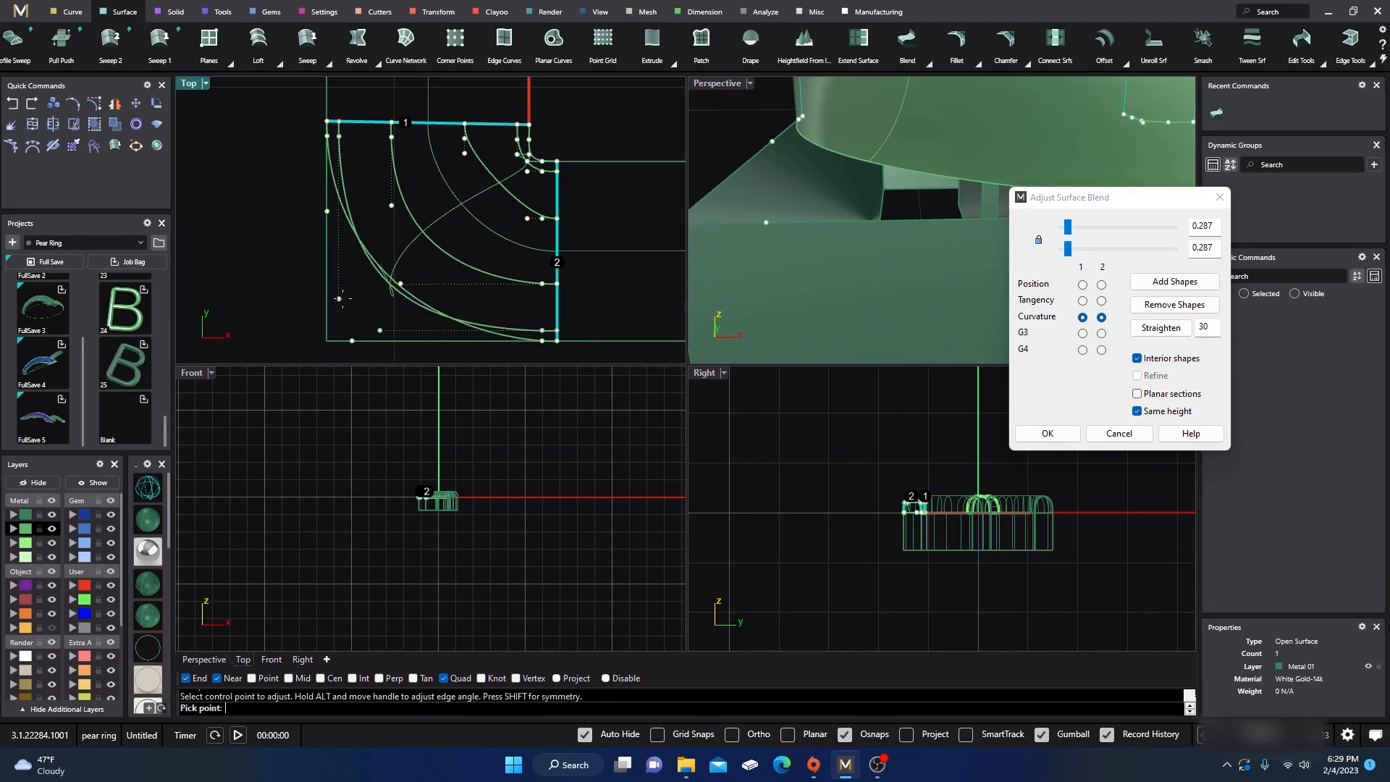
left_click(344, 294)
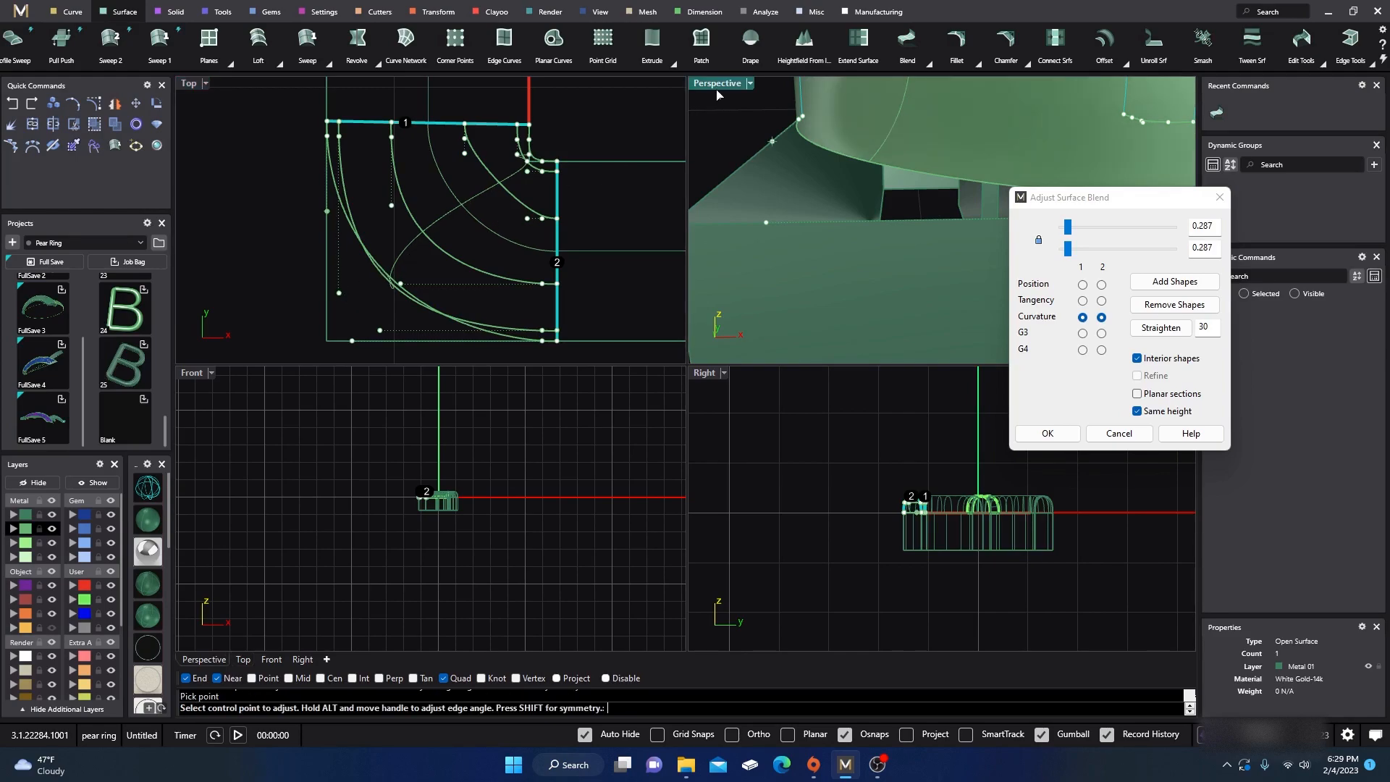
- Shorten the outermost blend shape's stem-side handle along the stem's outer edge in the enlarged Perspective view
double_click(716, 85)
scroll(689, 203, "down", 12)
right_click_drag(689, 202, 708, 255)
scroll(646, 362, "up", 5)
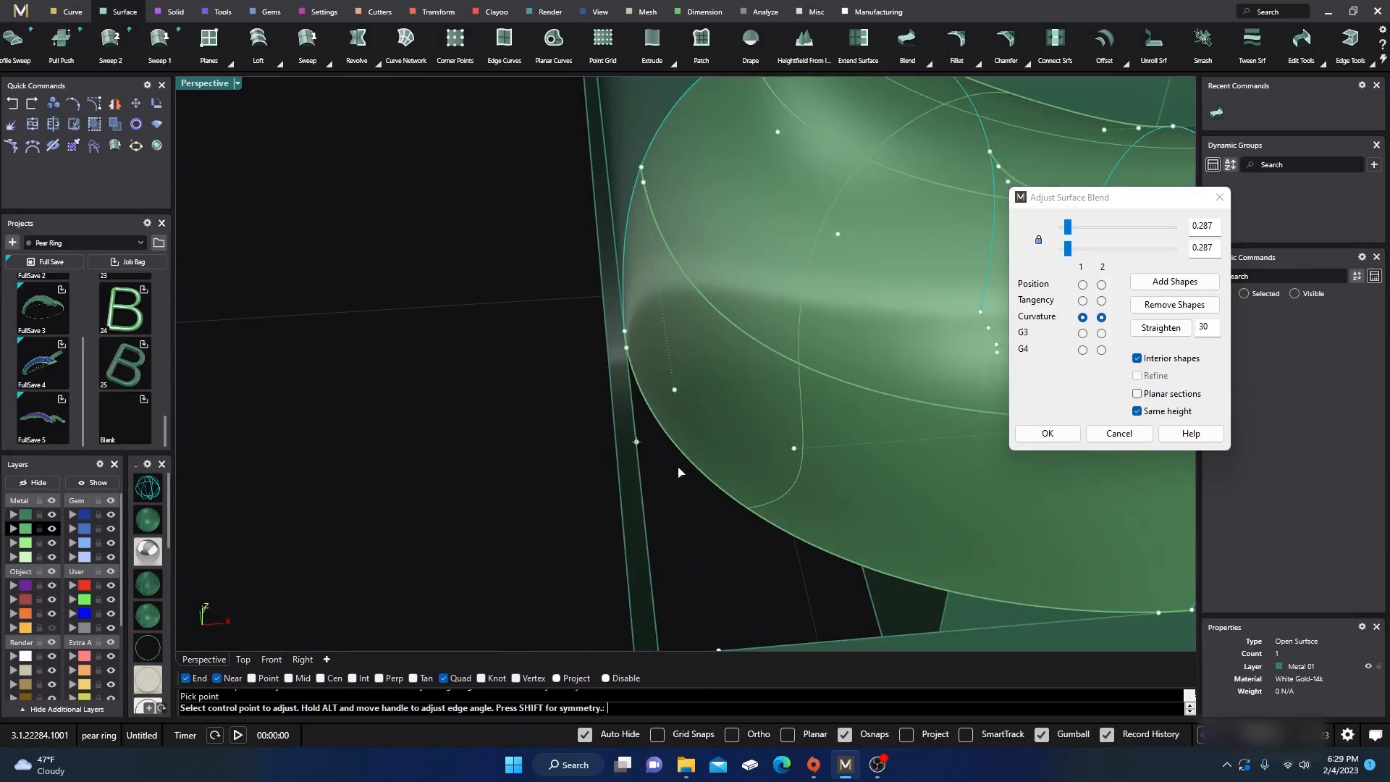
left_click(646, 454)
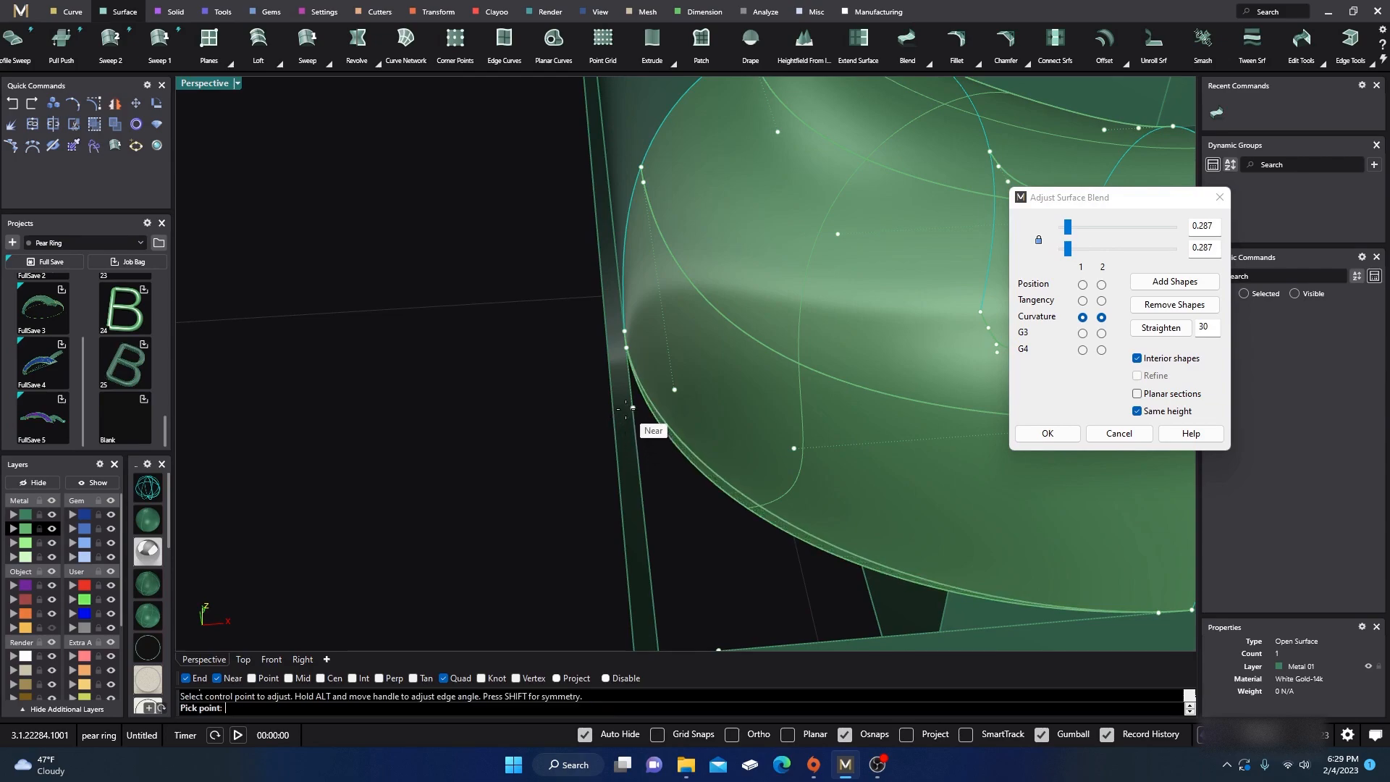
left_click(629, 386)
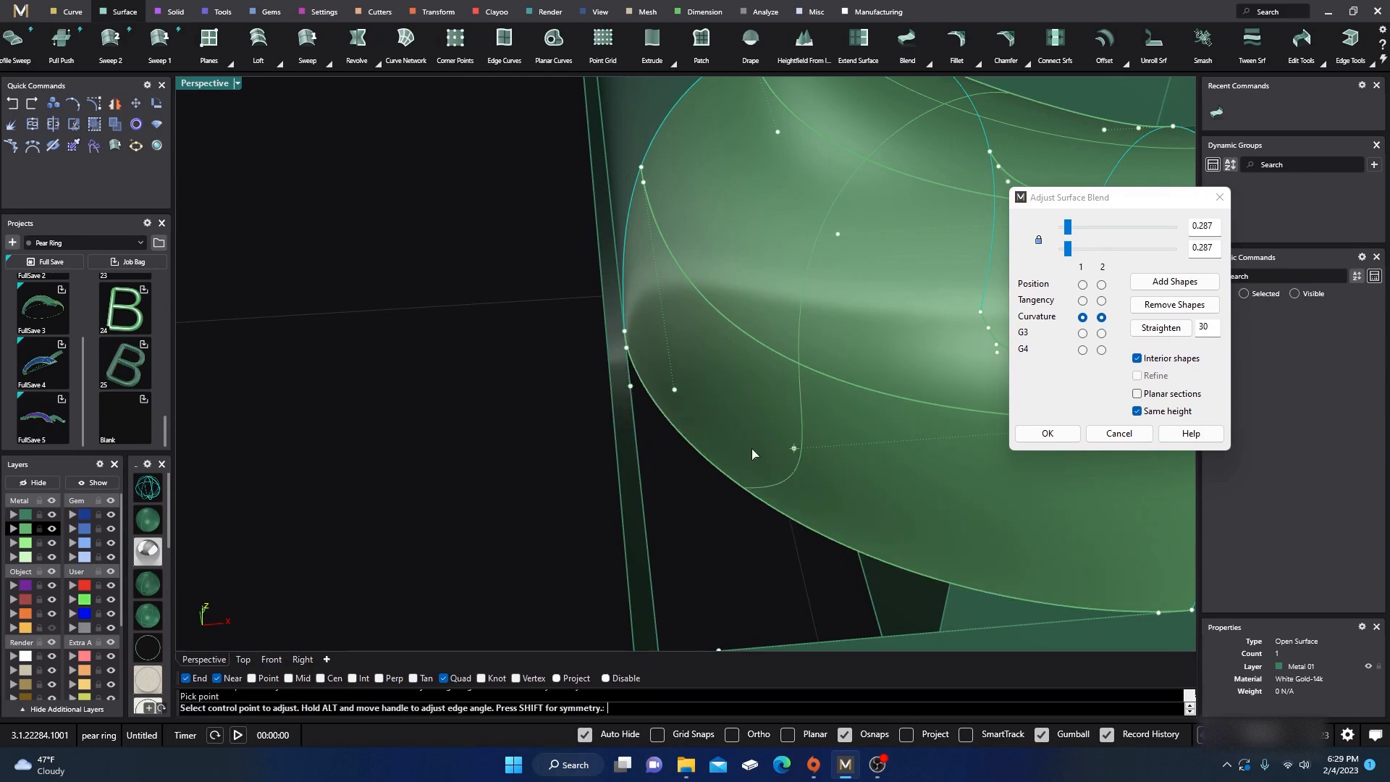
- Extend the second blend shape's bowl-side handle toward the stem's outer side and inspect the corner from several angles
scroll(631, 388, "down", 5)
right_click_drag(652, 444, 638, 438)
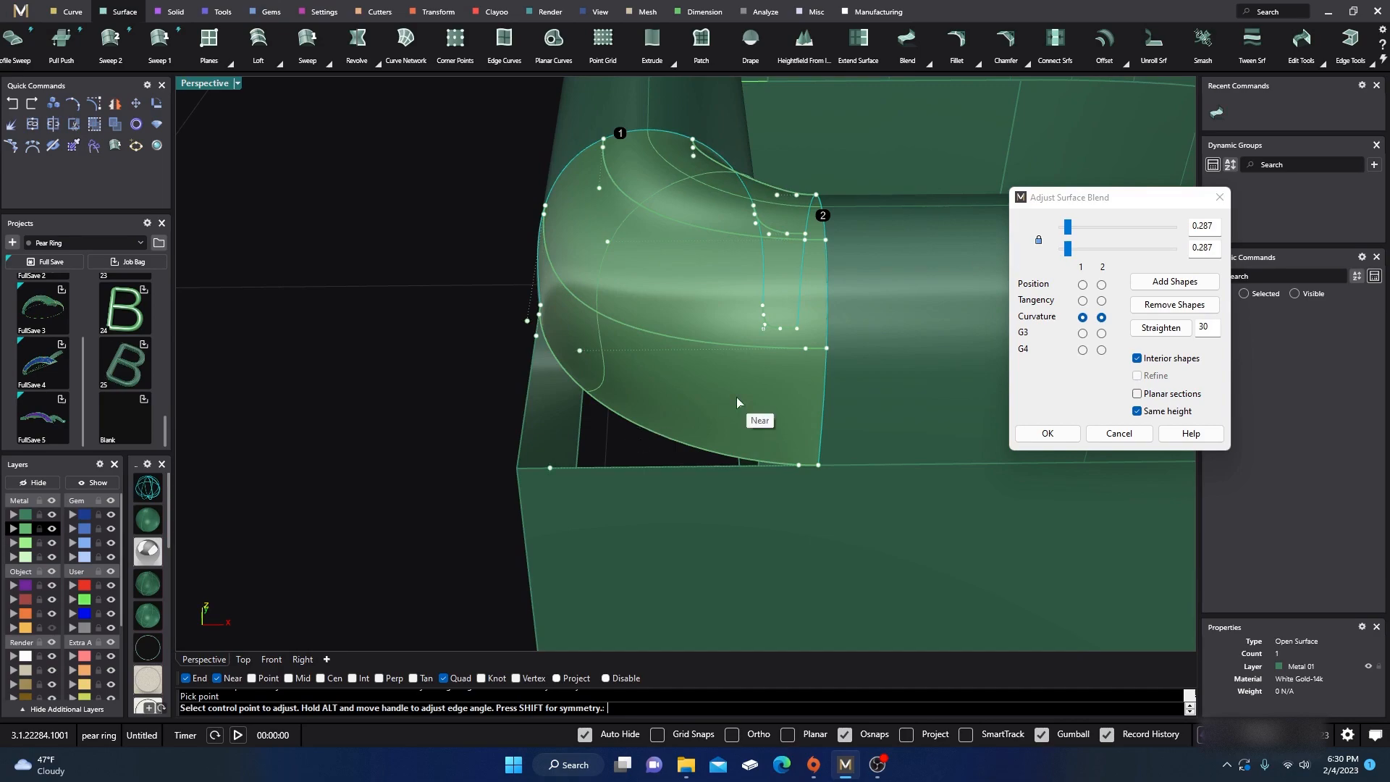
left_click(579, 350)
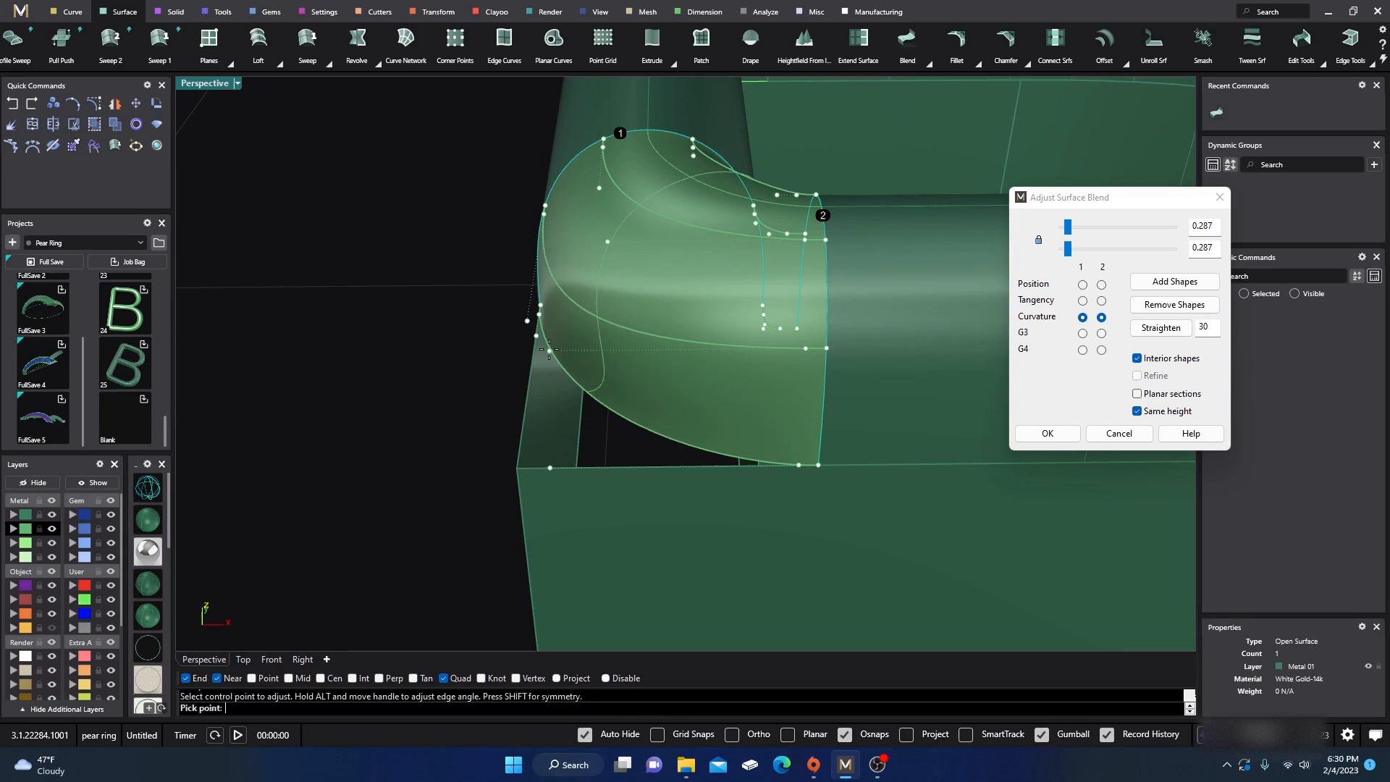
left_click(553, 350)
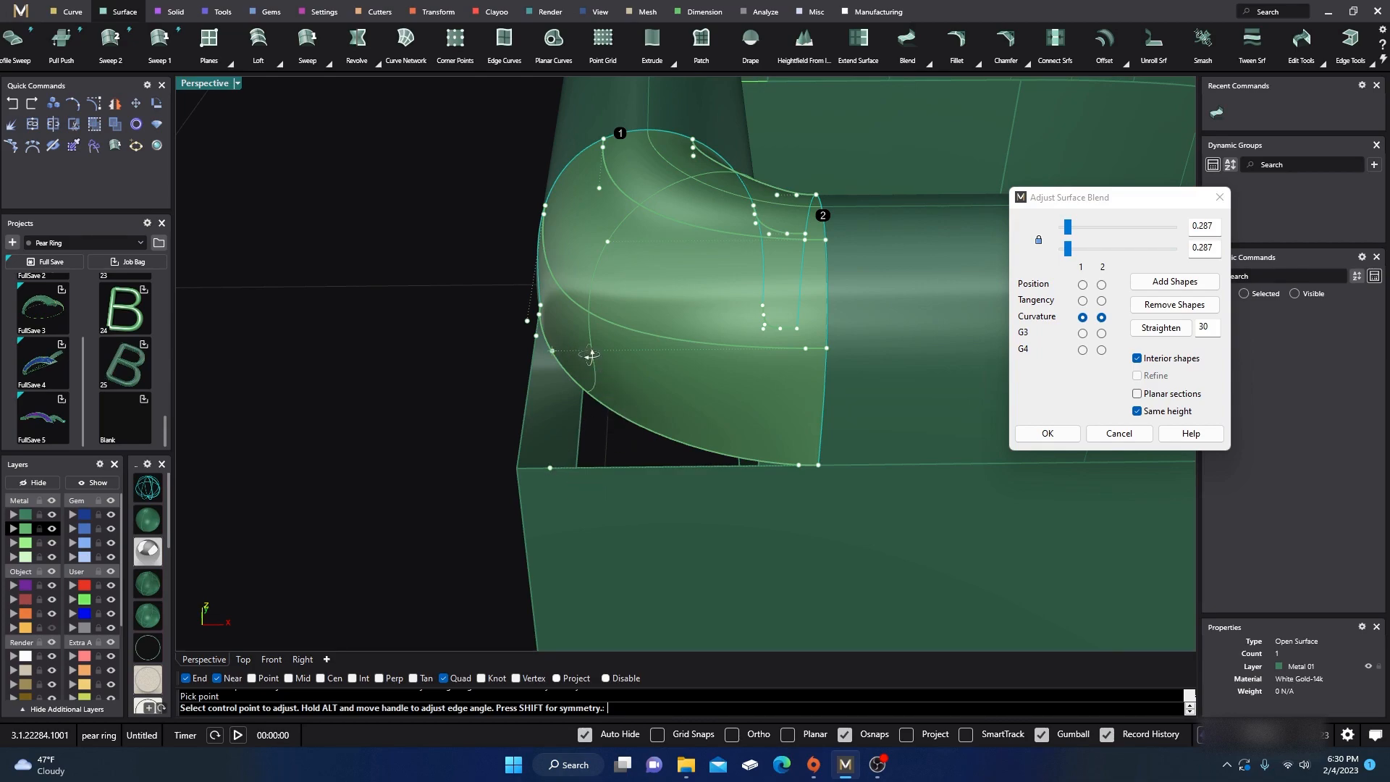
right_click_drag(591, 355, 596, 360)
right_click_drag(606, 457, 636, 453)
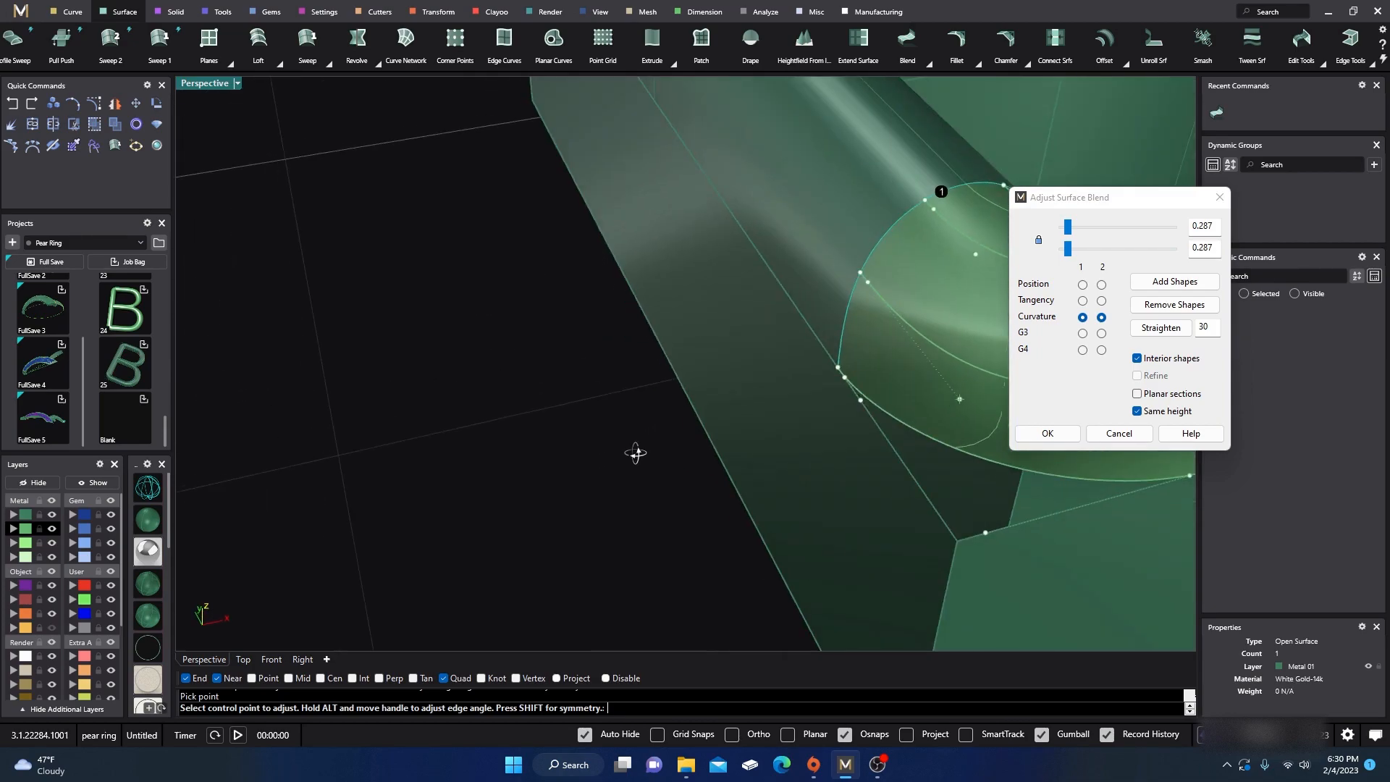
scroll(569, 414, "down", 4)
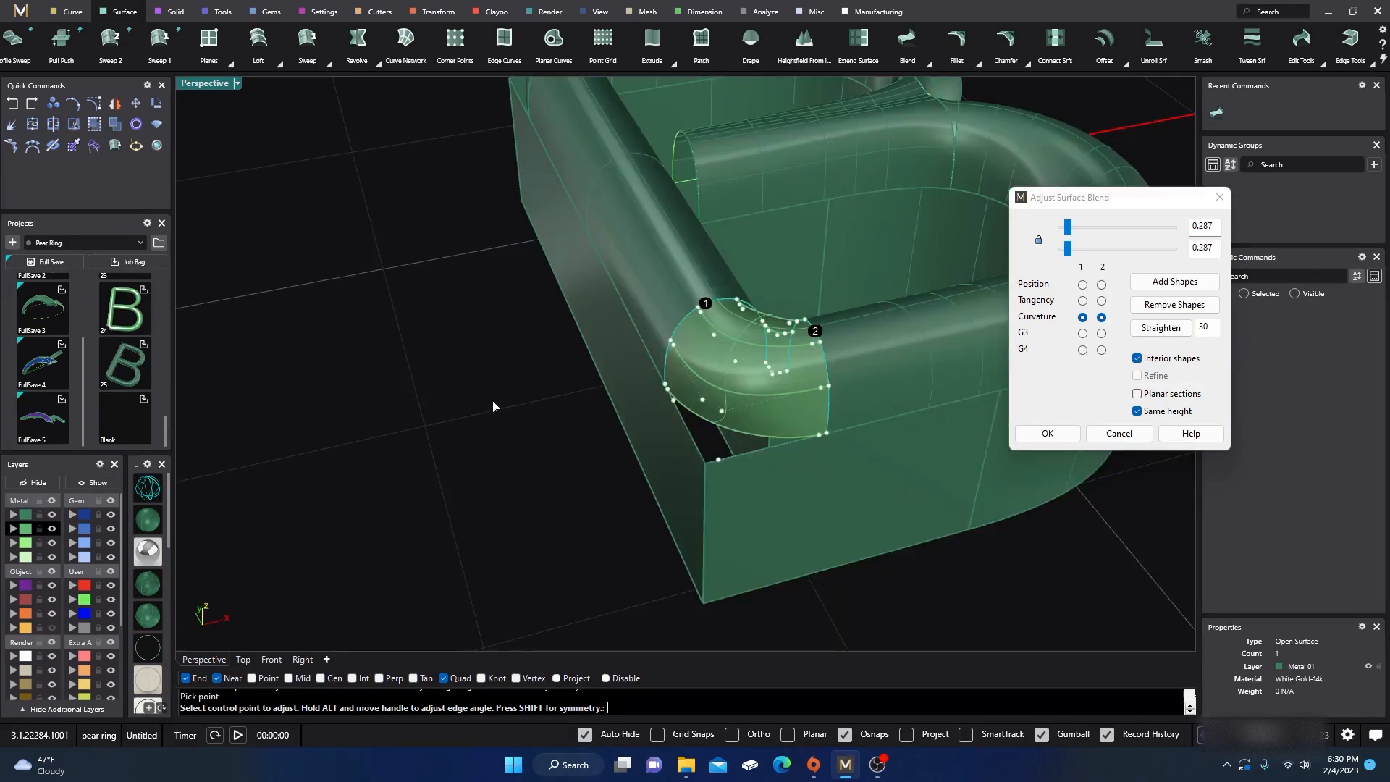
- Try to reposition a second blend shape handle near the outer corner, and try to undo the move without ending the blend
left_click(702, 401)
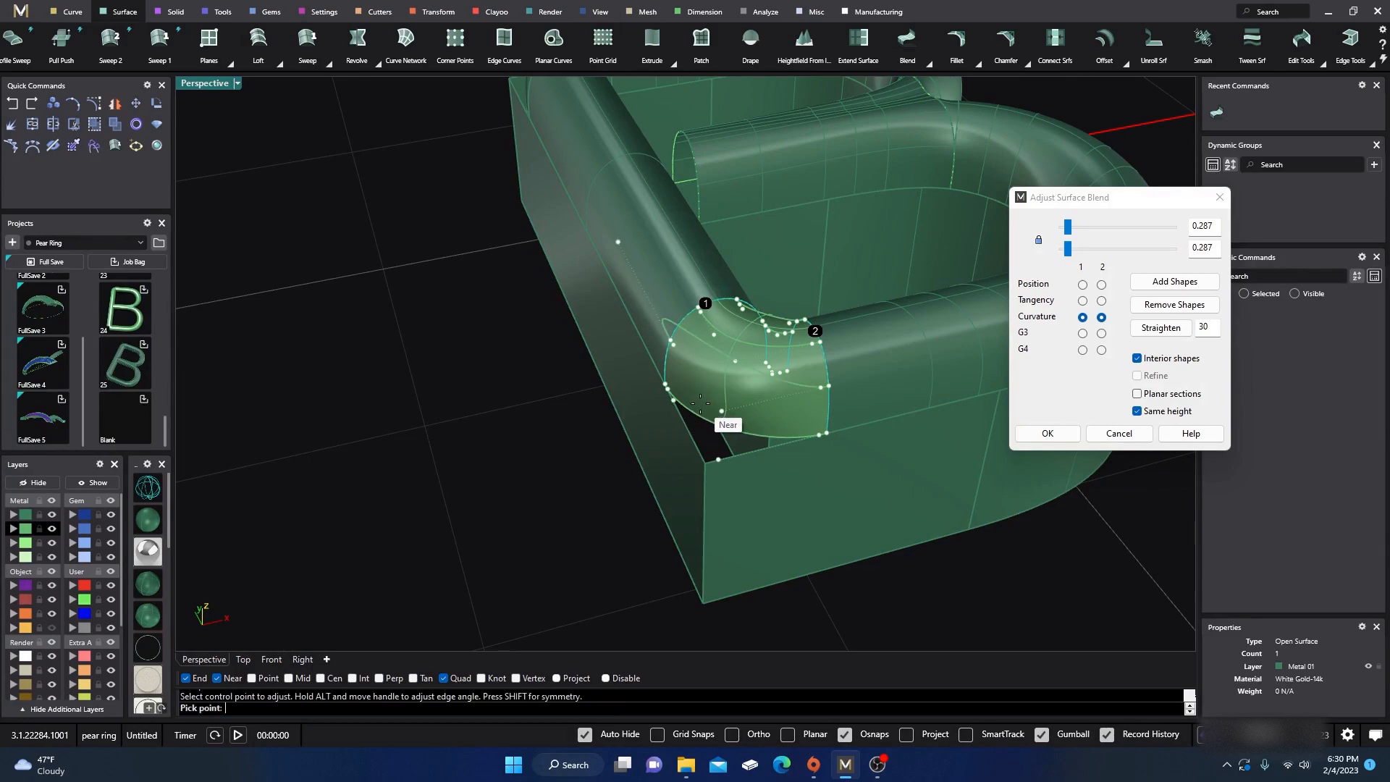
left_click(760, 485)
right_click_drag(760, 485, 553, 433)
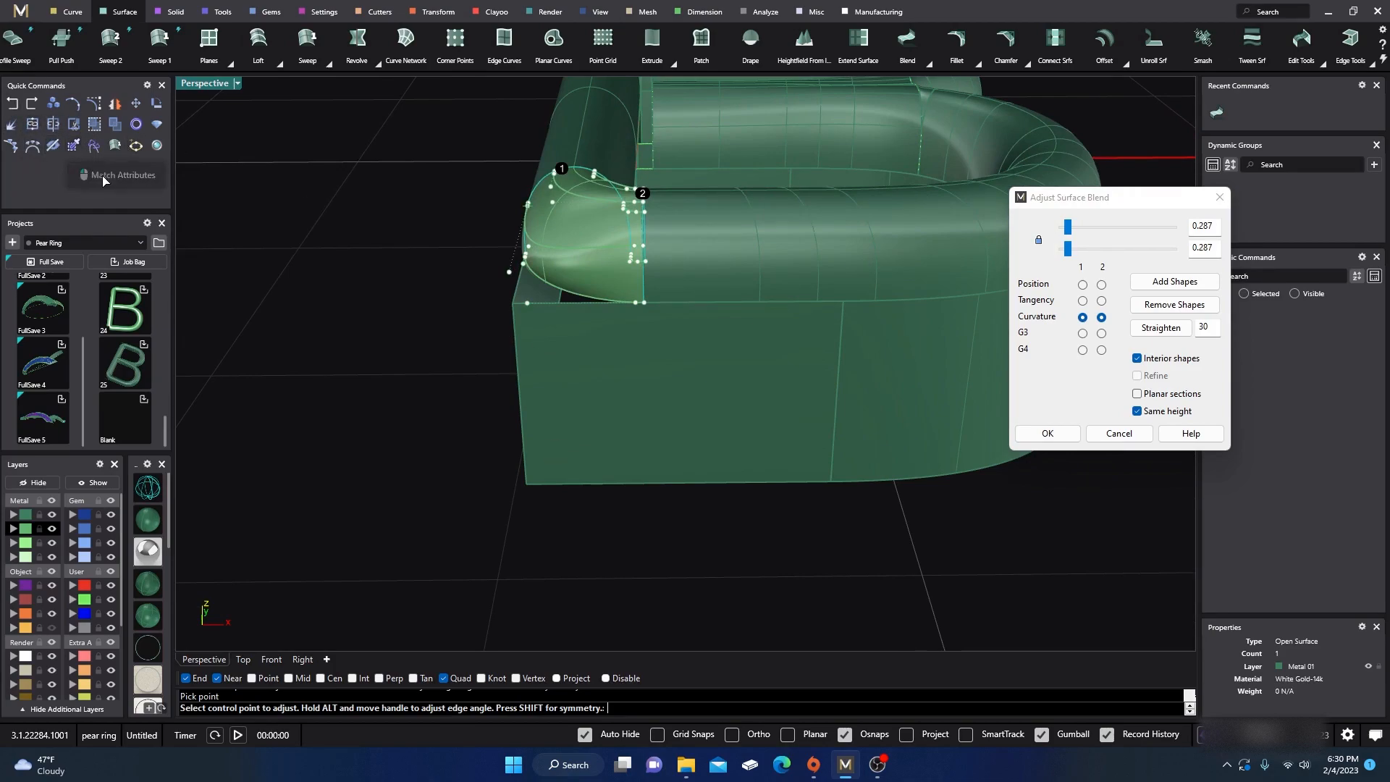
left_click(10, 106)
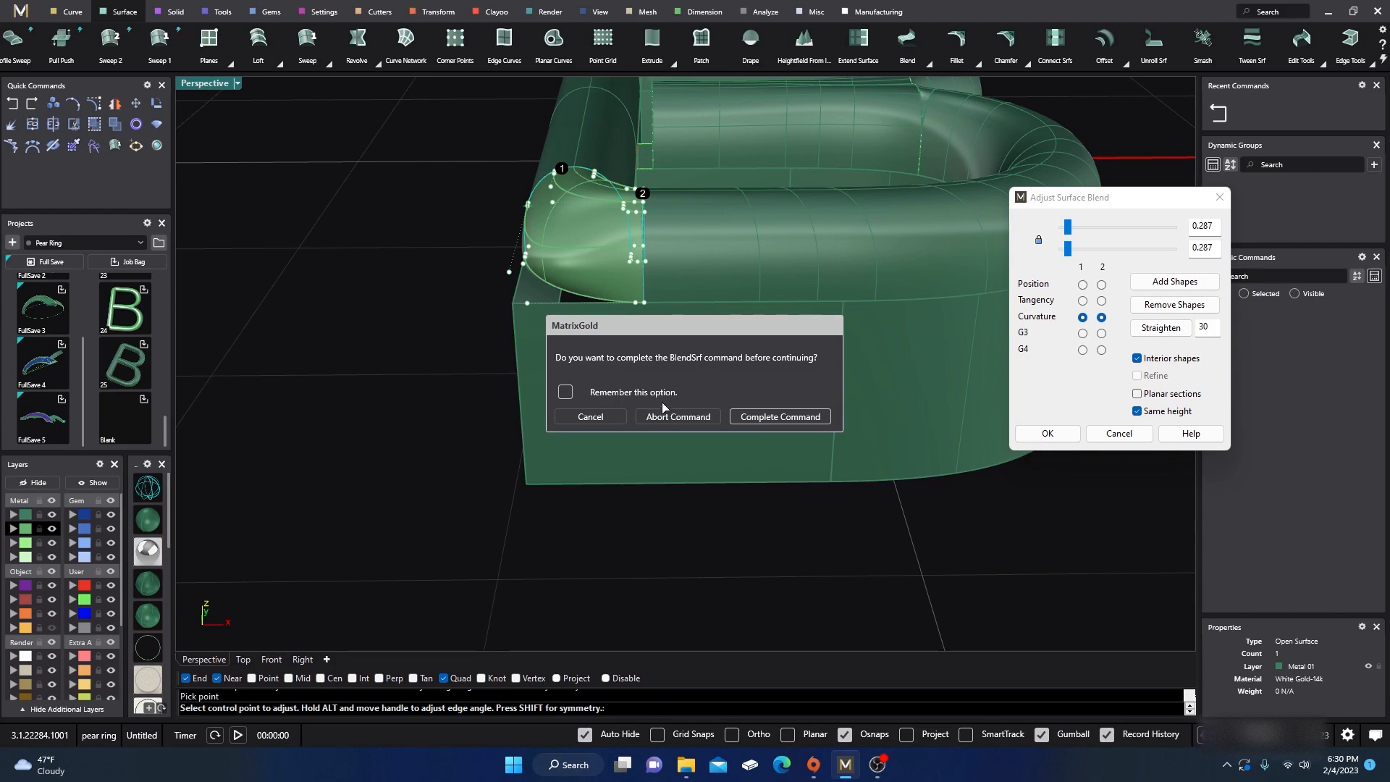
left_click(591, 417)
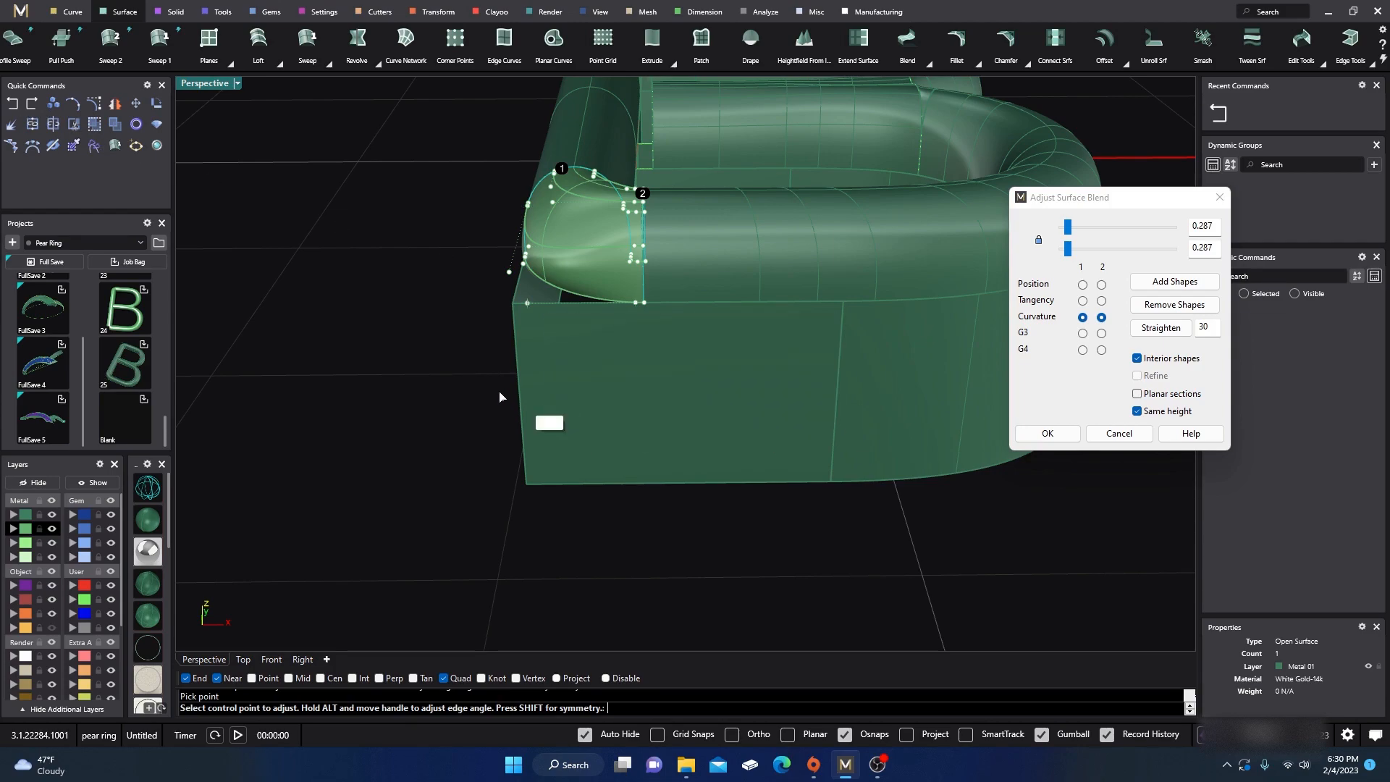
- Inspect the lower corner's reshaped handles and accept the blend surface between the stem and the lower bowl
scroll(496, 410, "up", 5)
right_click_drag(681, 403, 683, 384)
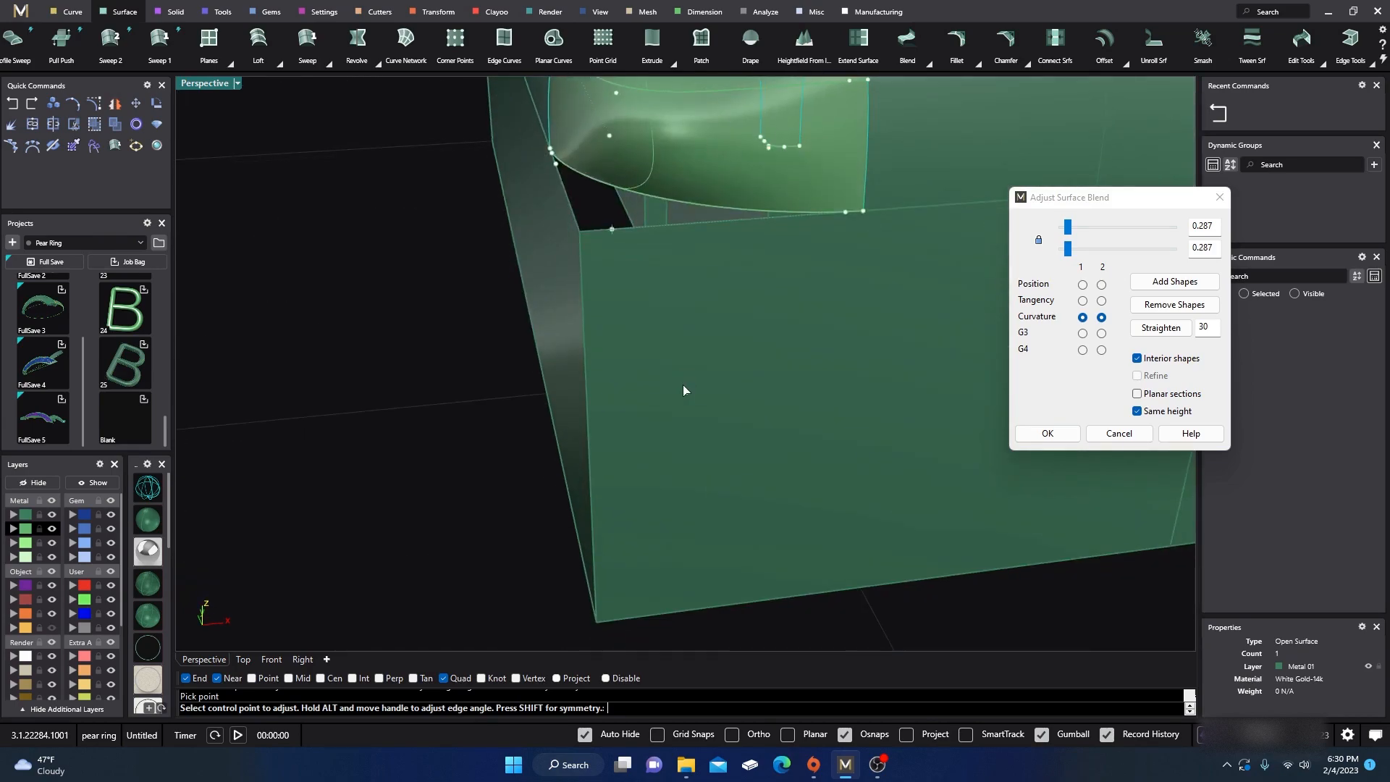
scroll(684, 385, "down", 4)
left_click_drag(637, 283, 568, 290)
right_click_drag(567, 372, 536, 394)
scroll(536, 394, "down", 6)
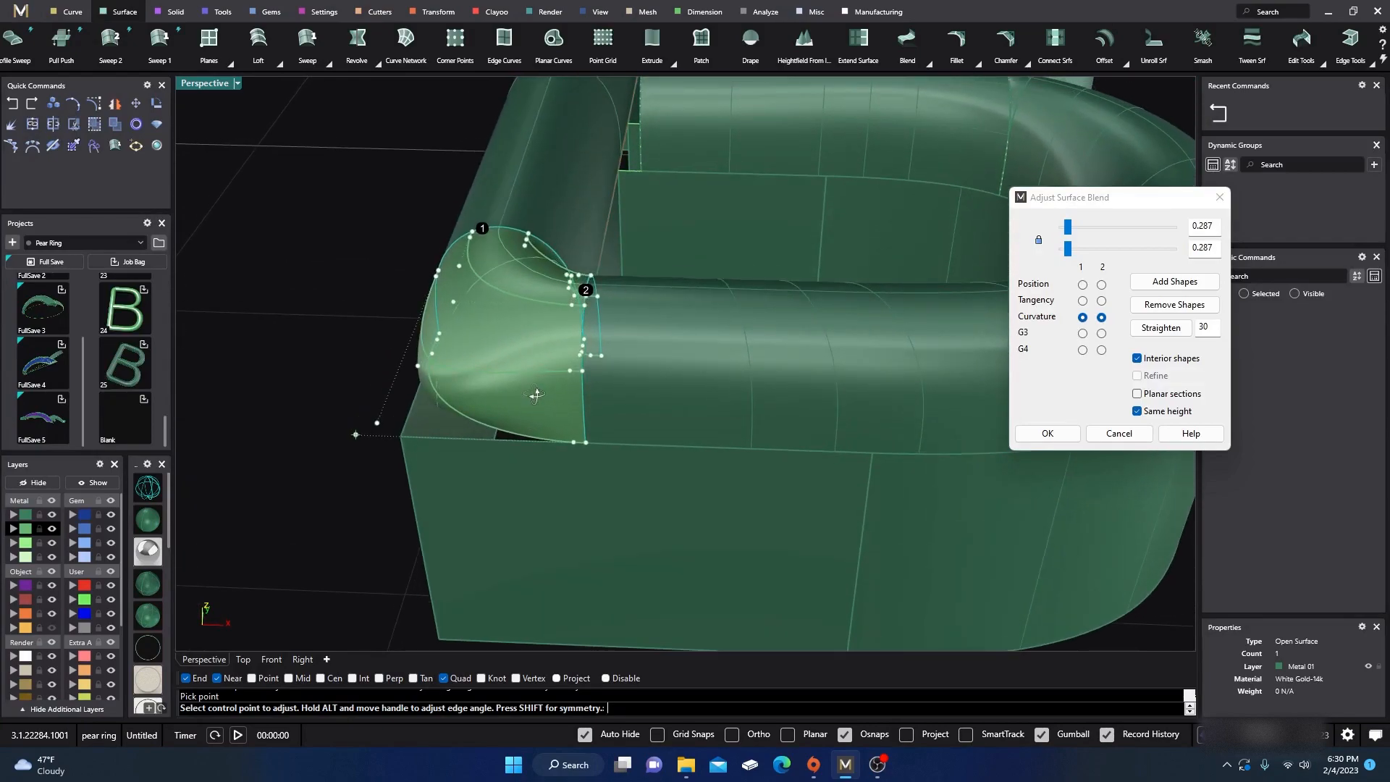
key("Return")
key("Return")
right_click_drag(423, 316, 449, 347)
right_click_drag(594, 523, 571, 462)
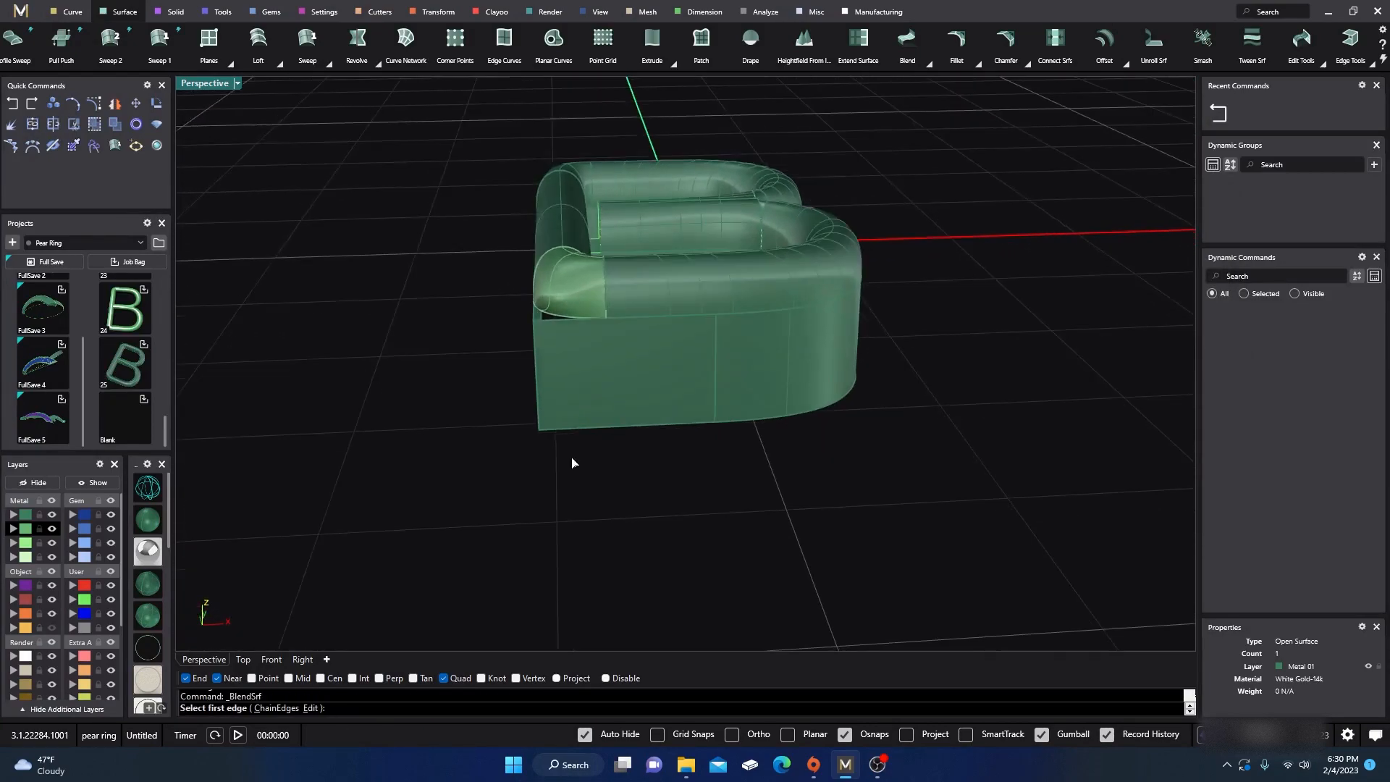
scroll(552, 314, "up", 8)
right_click_drag(607, 360, 604, 359)
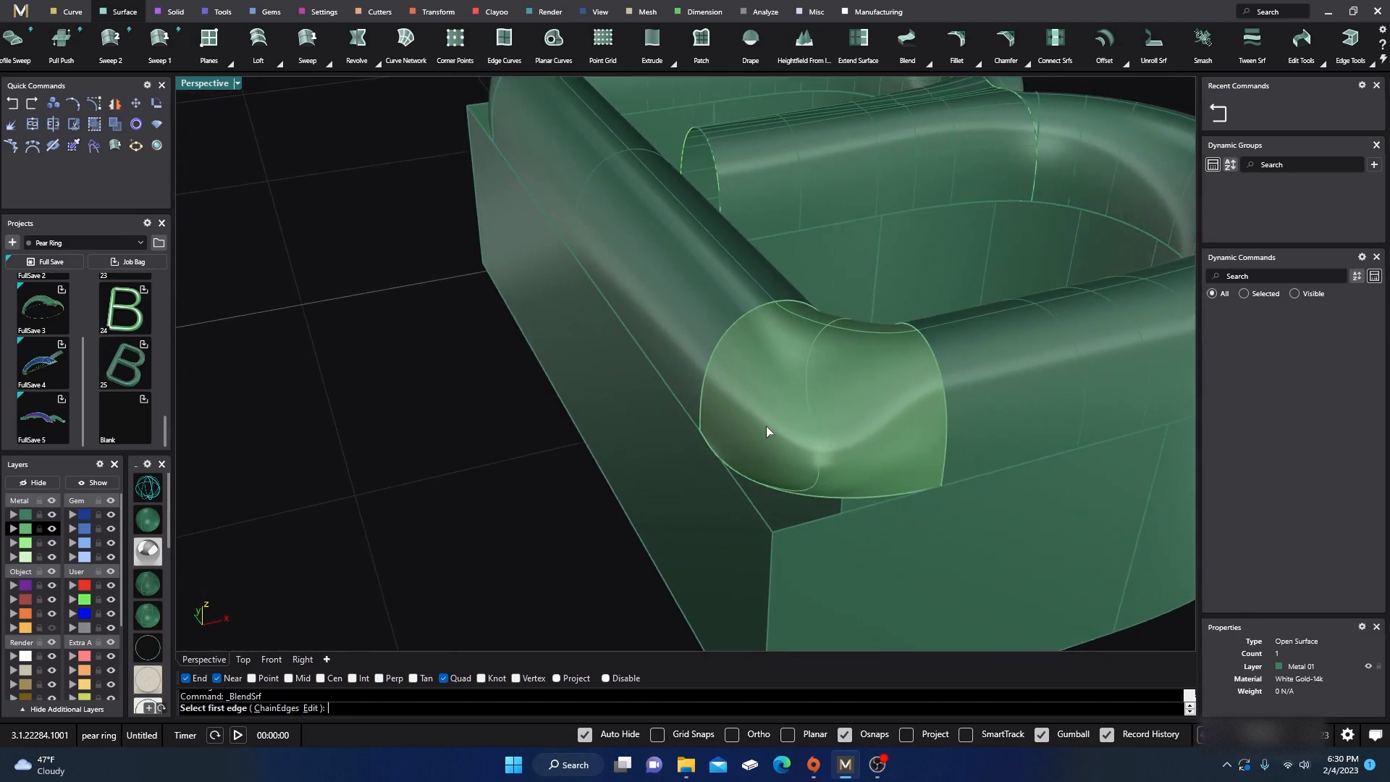
- Cancel the restarted surface blend and delete the blend surface at the B's lower outer corner
key("Escape")
left_click(786, 432, "shift")
right_click(780, 434)
key("Escape")
key("Delete")
- Start a new curvature surface blend between the stem's and lower bowl's open end edges, with both bulge values locked together at 0.717
right_click_drag(687, 419, 898, 206)
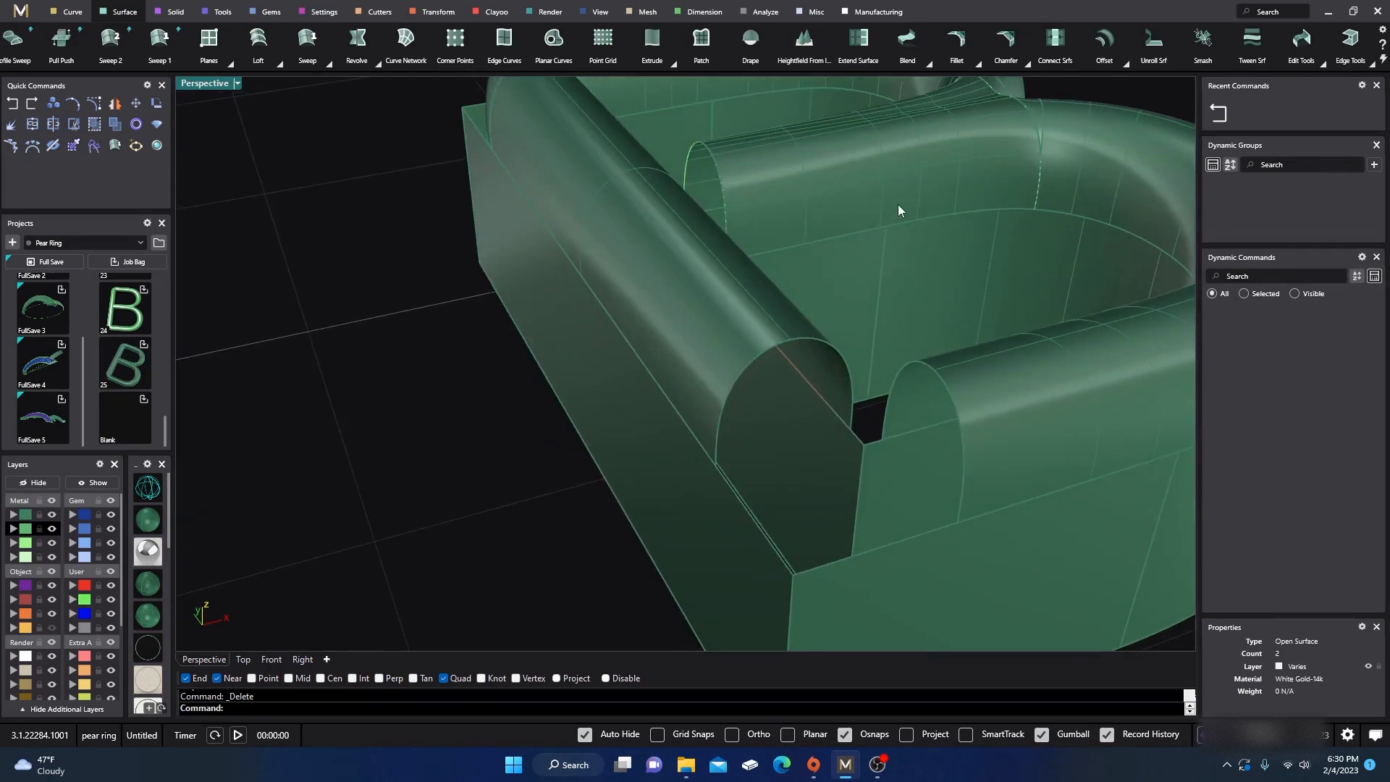
left_click(928, 65)
left_click(961, 85)
left_click(849, 362)
left_click(914, 367)
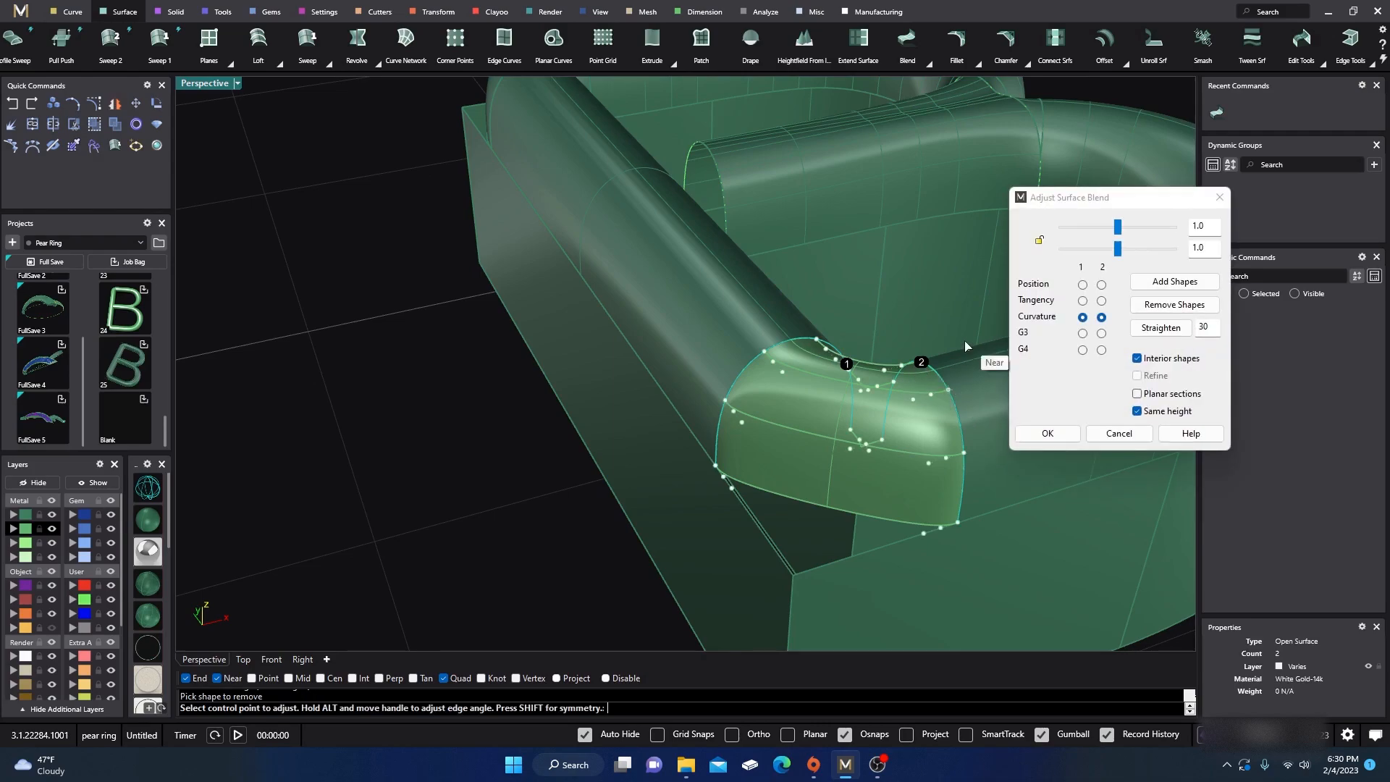
double_click(217, 84)
left_click(1039, 242)
left_click_drag(1117, 258, 1106, 255)
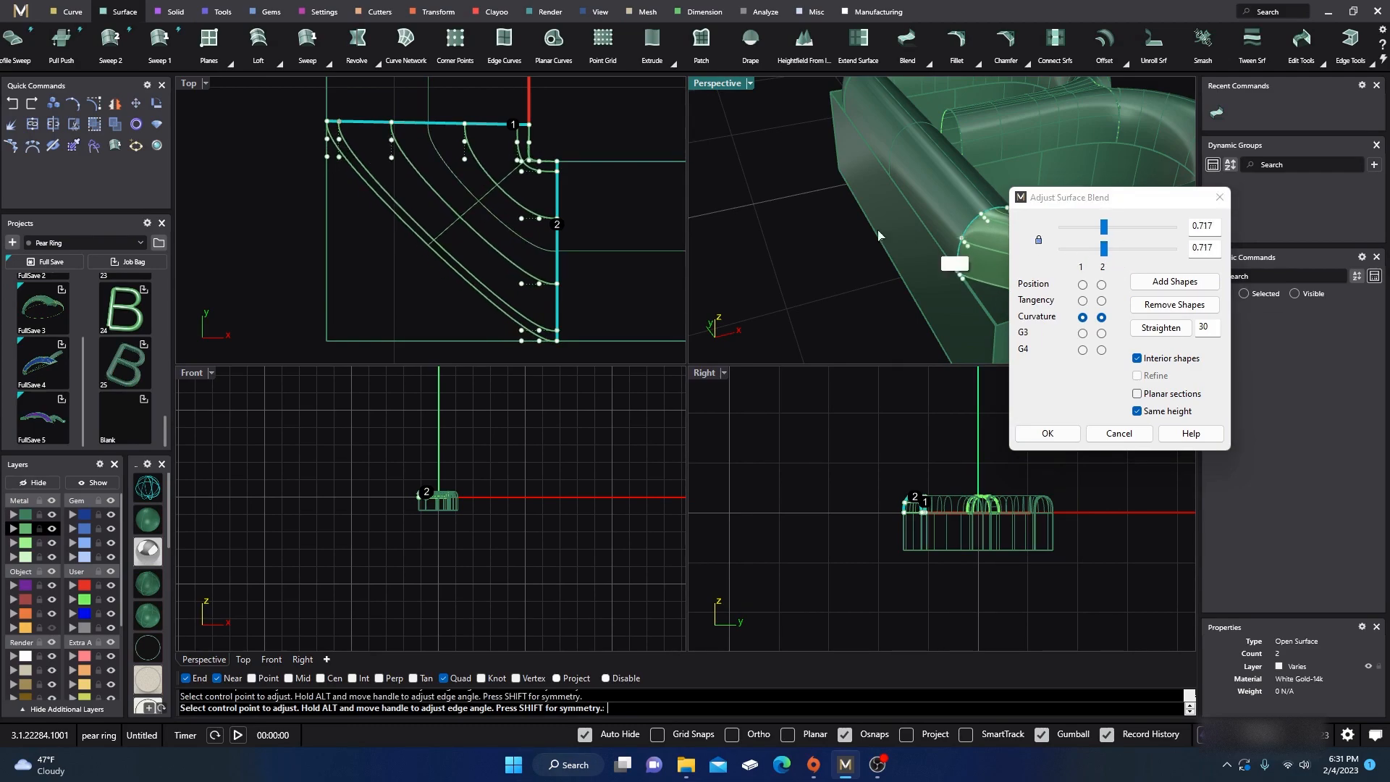
- Extend the outermost blend shape's bowl-side and stem-side handles toward the lower outer corner in the Top view
left_click(521, 339)
left_click(364, 340)
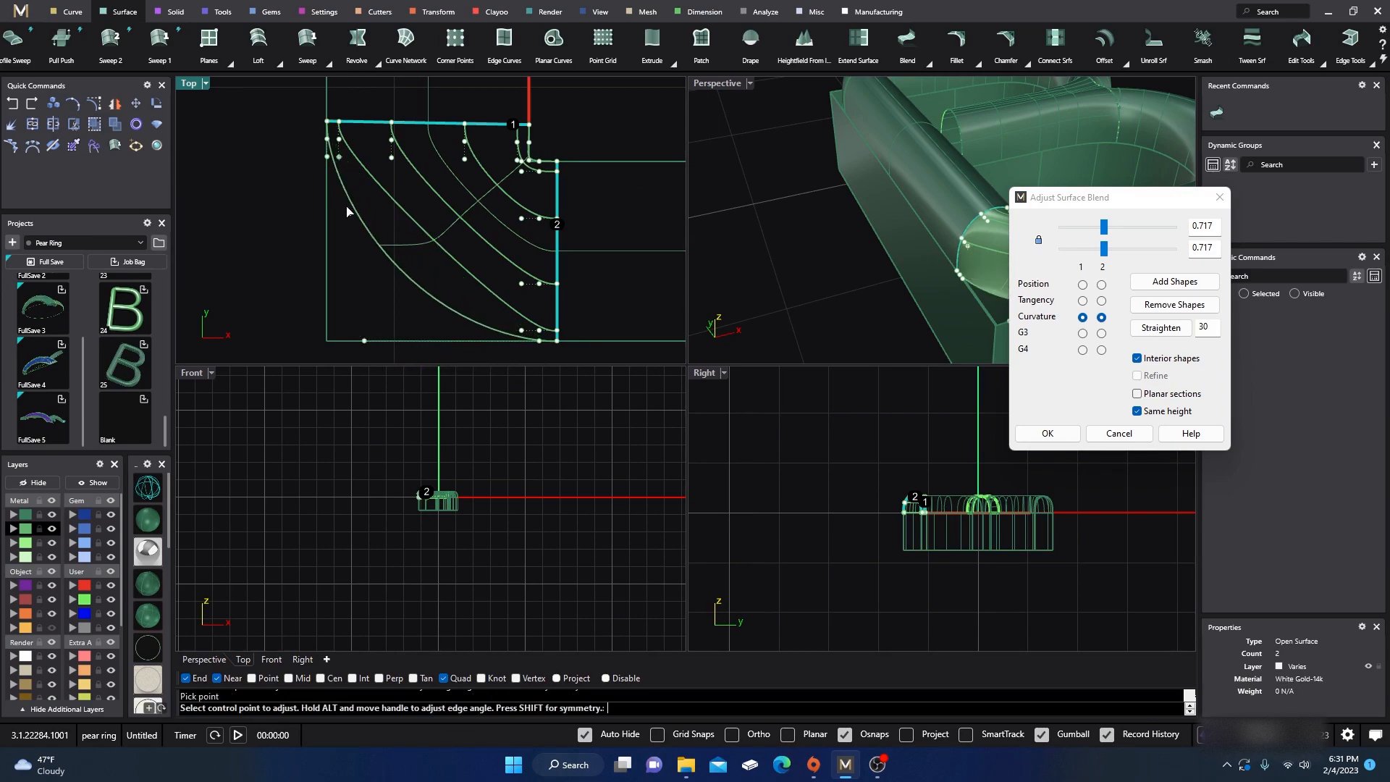
left_click(327, 158)
left_click(326, 223)
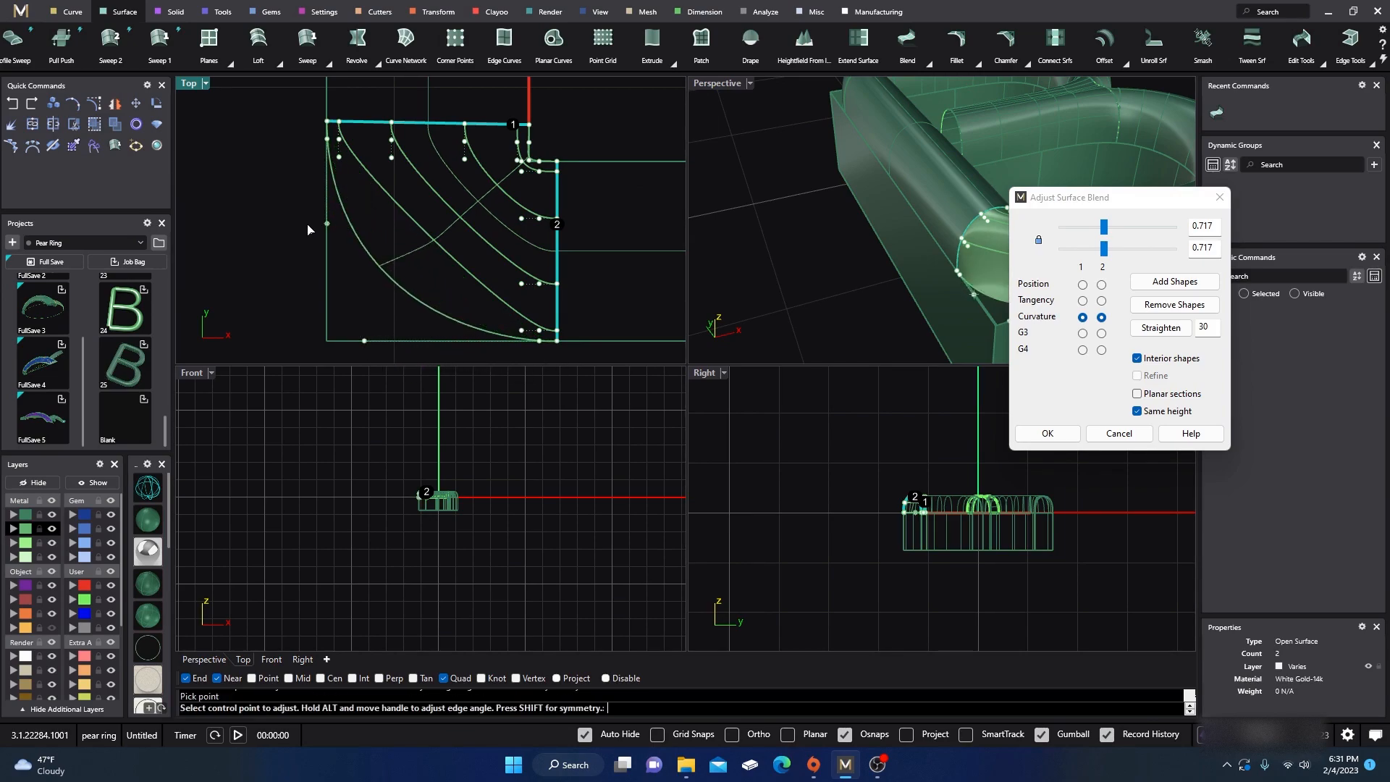
- Round the second blend shape by lengthening its stem-side and bowl-side handles to follow the outermost shape in the Top view
left_click(338, 158)
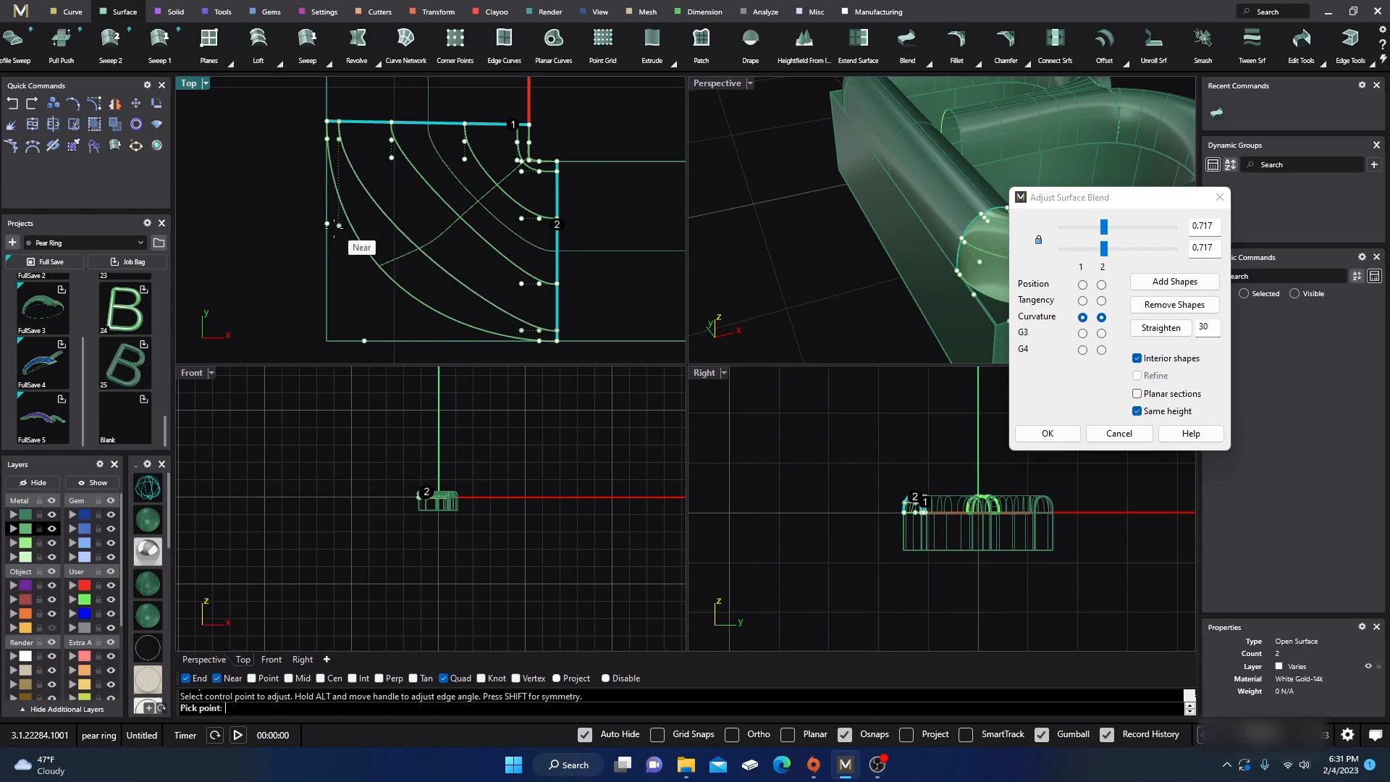
left_click(337, 236)
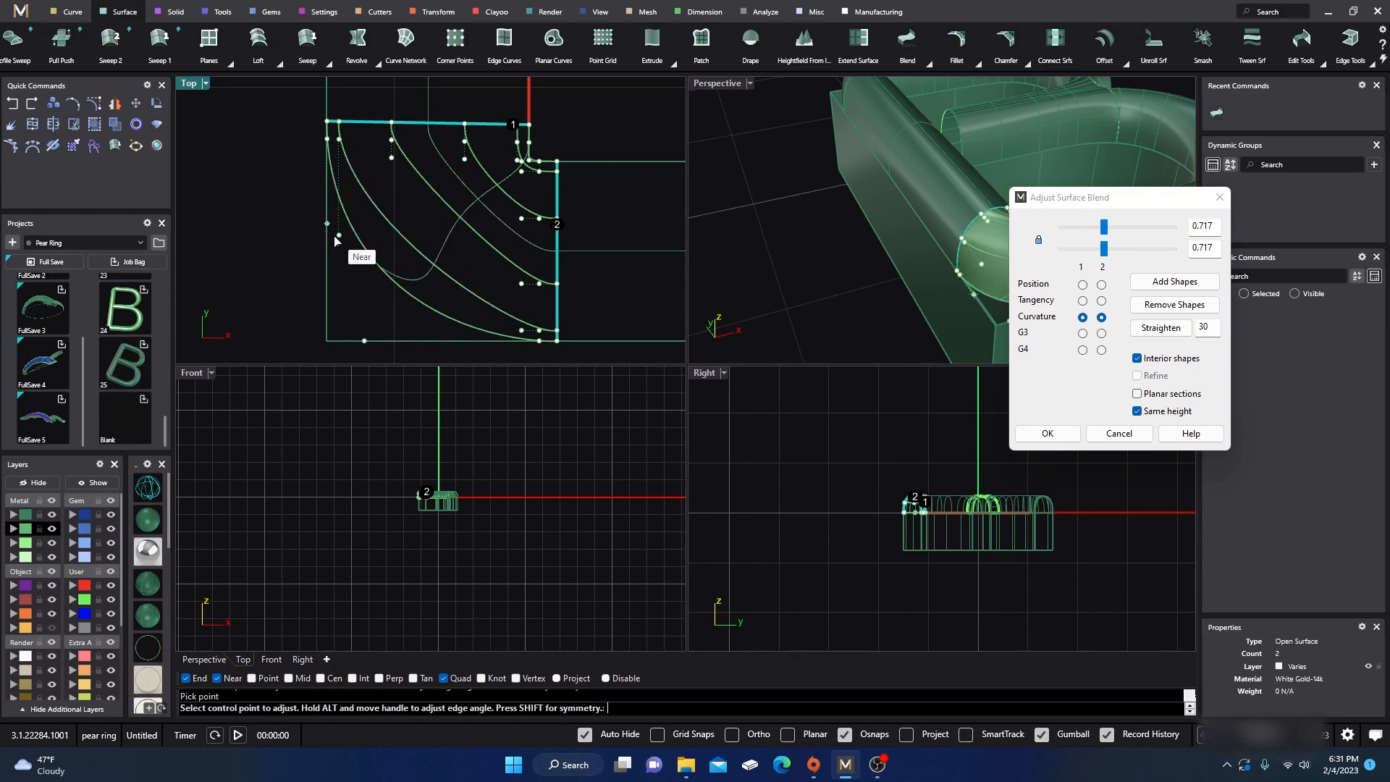
left_click(522, 331)
left_click(420, 327)
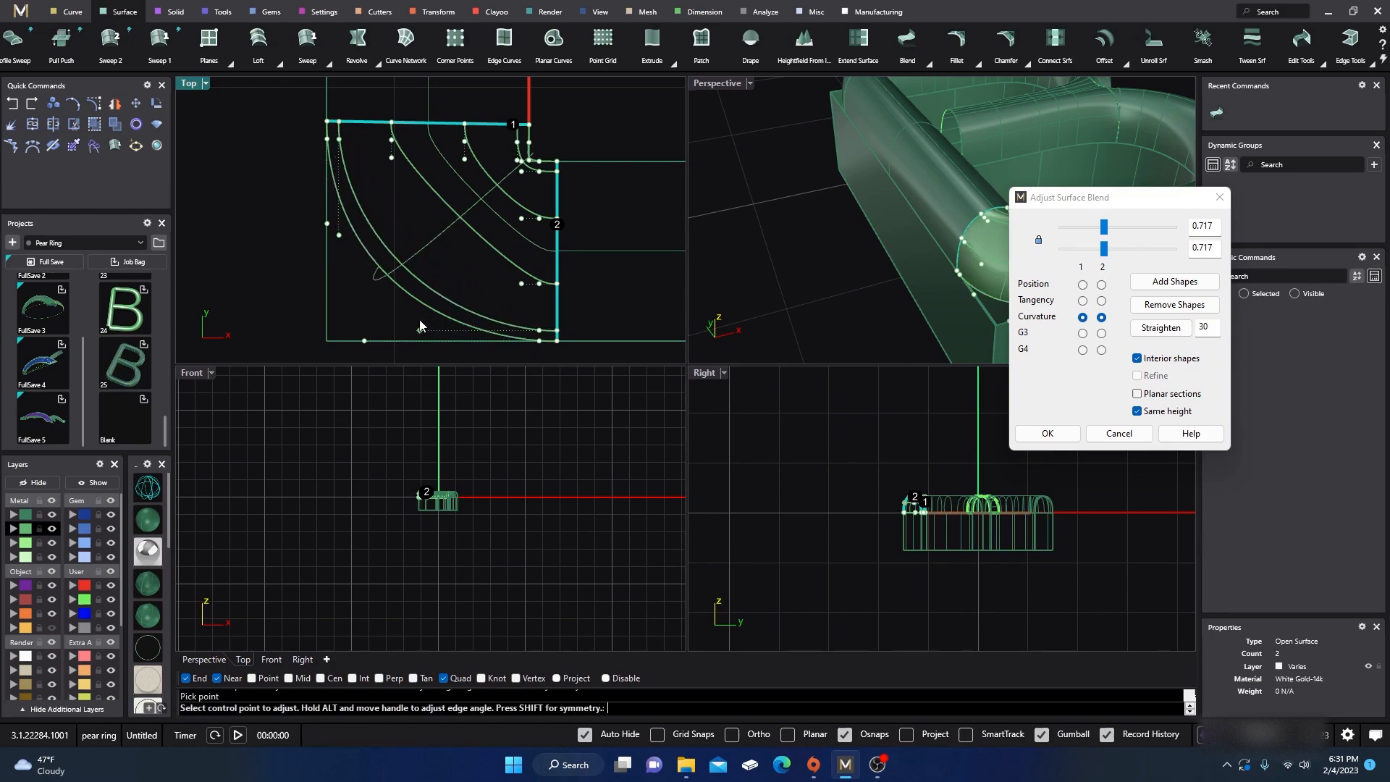
- Lengthen the third and fourth blend shapes' bowl-side handles toward the stem's outer side, and accept the blend
left_click(521, 284)
left_click(444, 284)
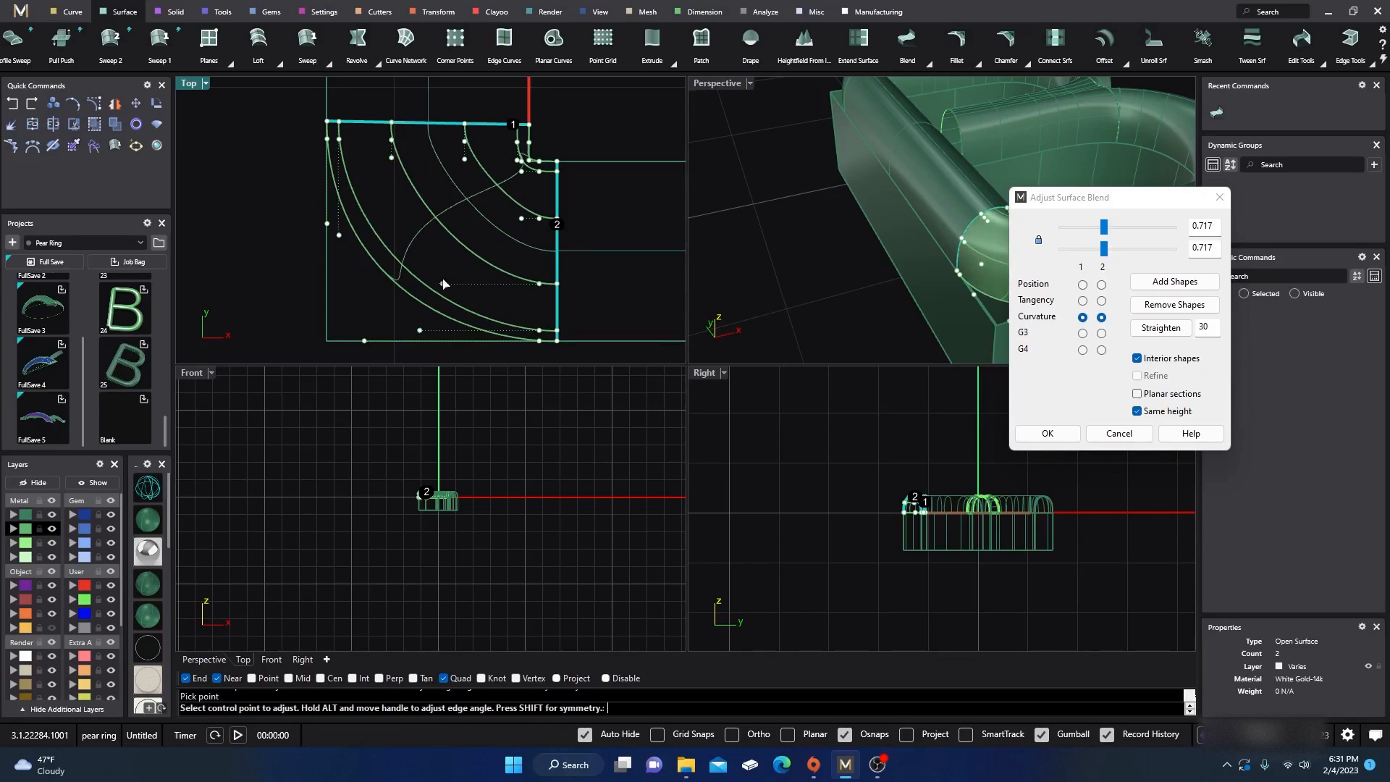
left_click(521, 219)
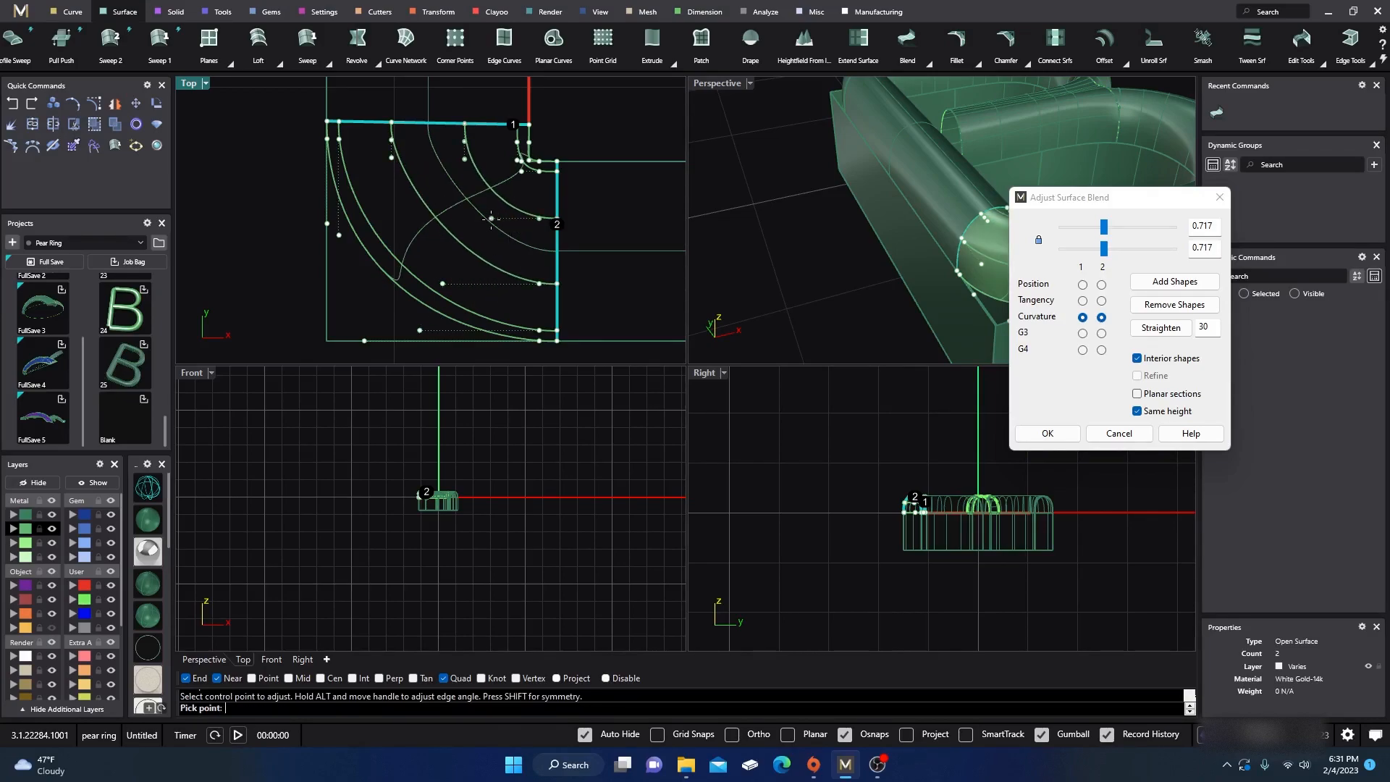
left_click(485, 218)
scroll(770, 208, "up", 6)
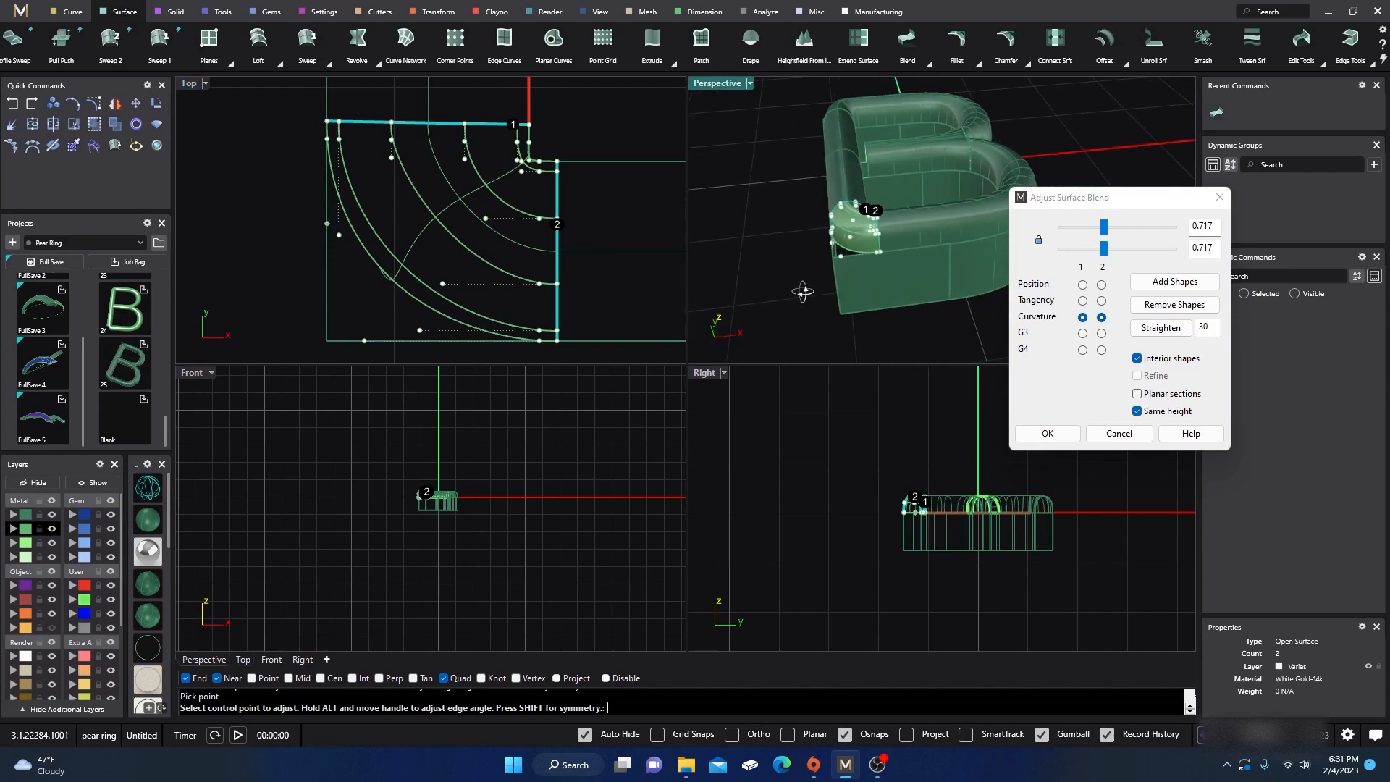
scroll(818, 246, "down", 5)
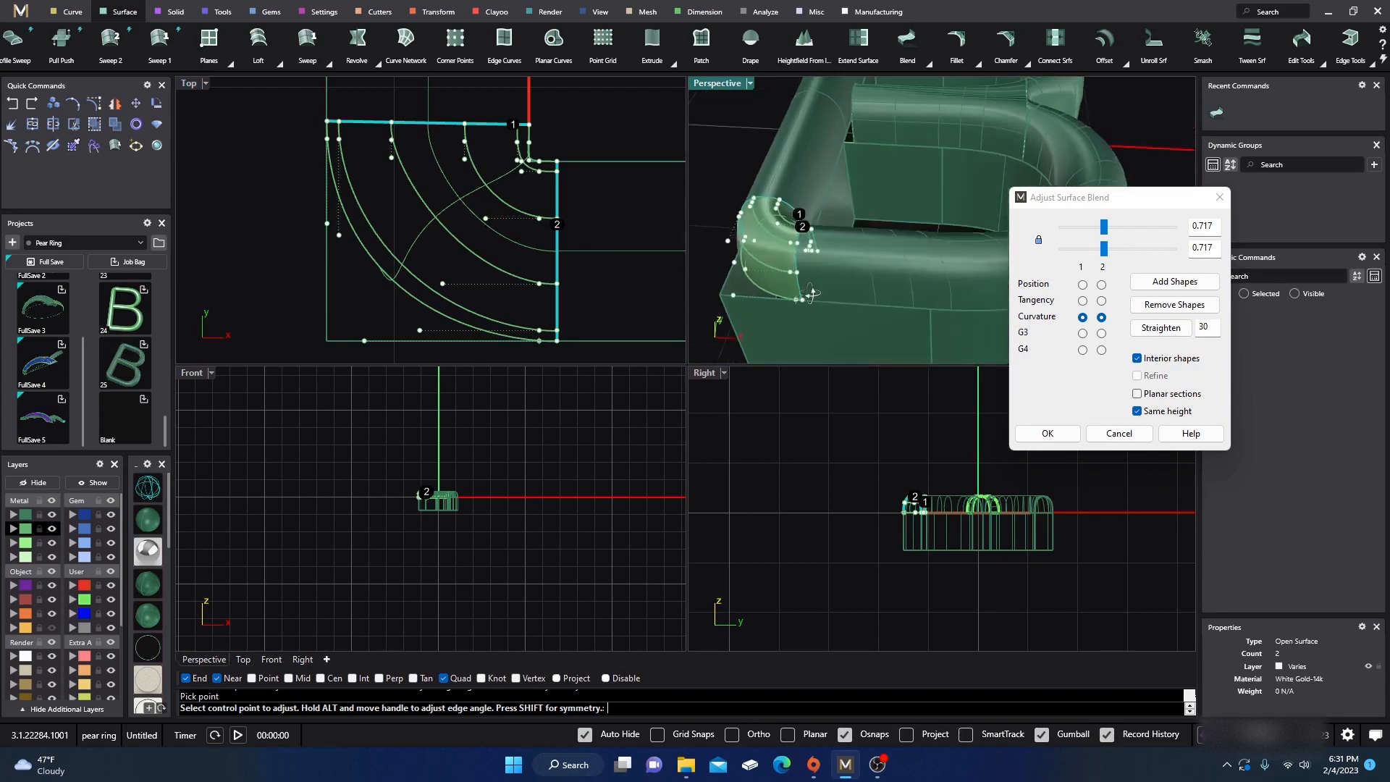
key("Return")
- Join the two corner blend surfaces with the B's rounded bowl surfaces, accepting the broken history
scroll(801, 254, "down", 6)
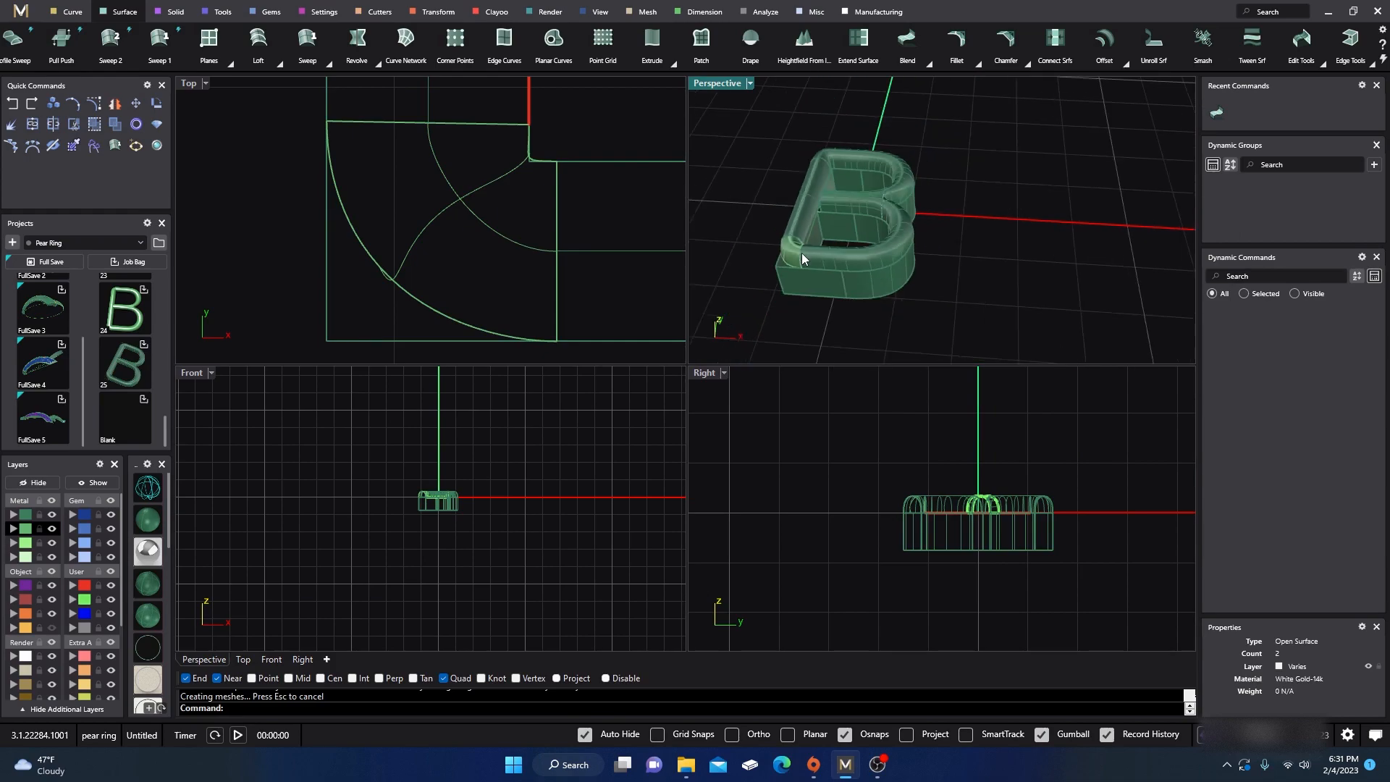
scroll(824, 299, "up", 4)
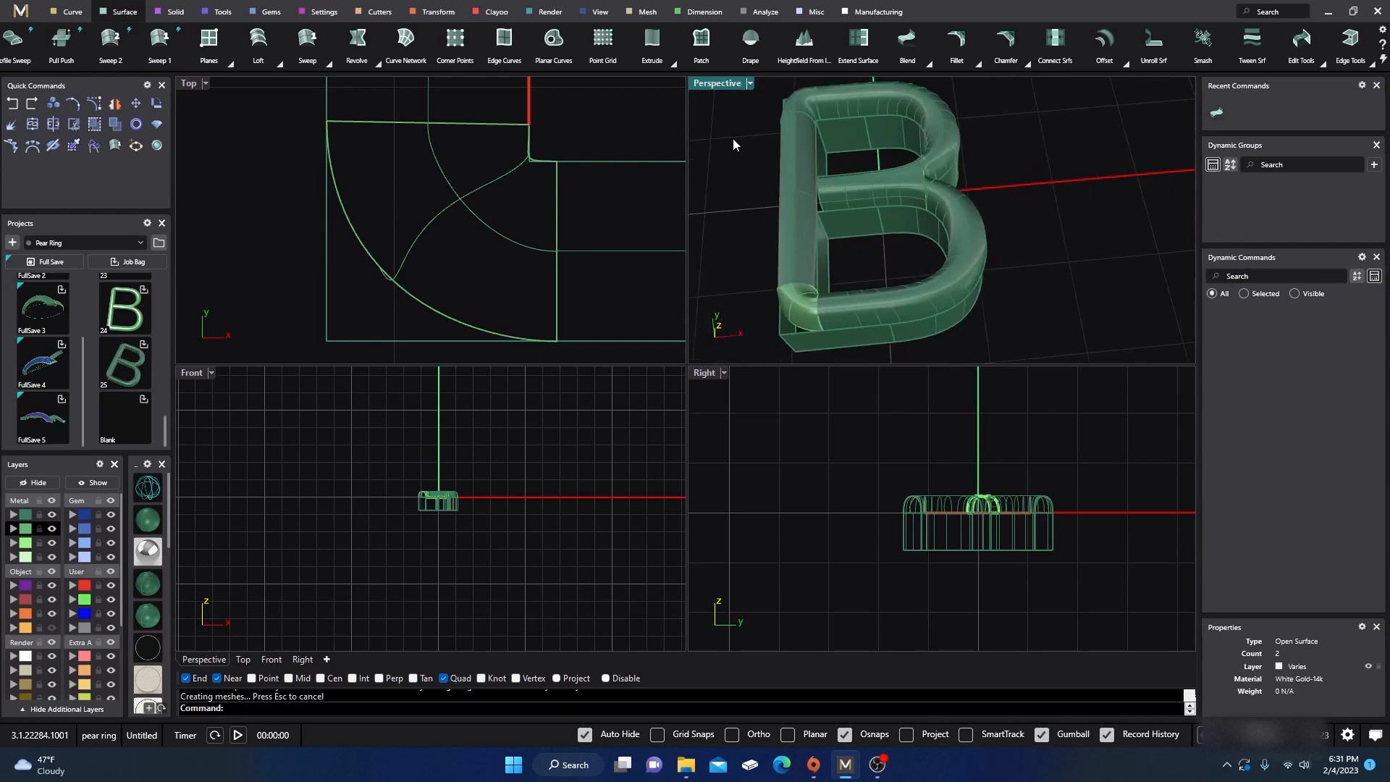
double_click(709, 84)
left_click(407, 536)
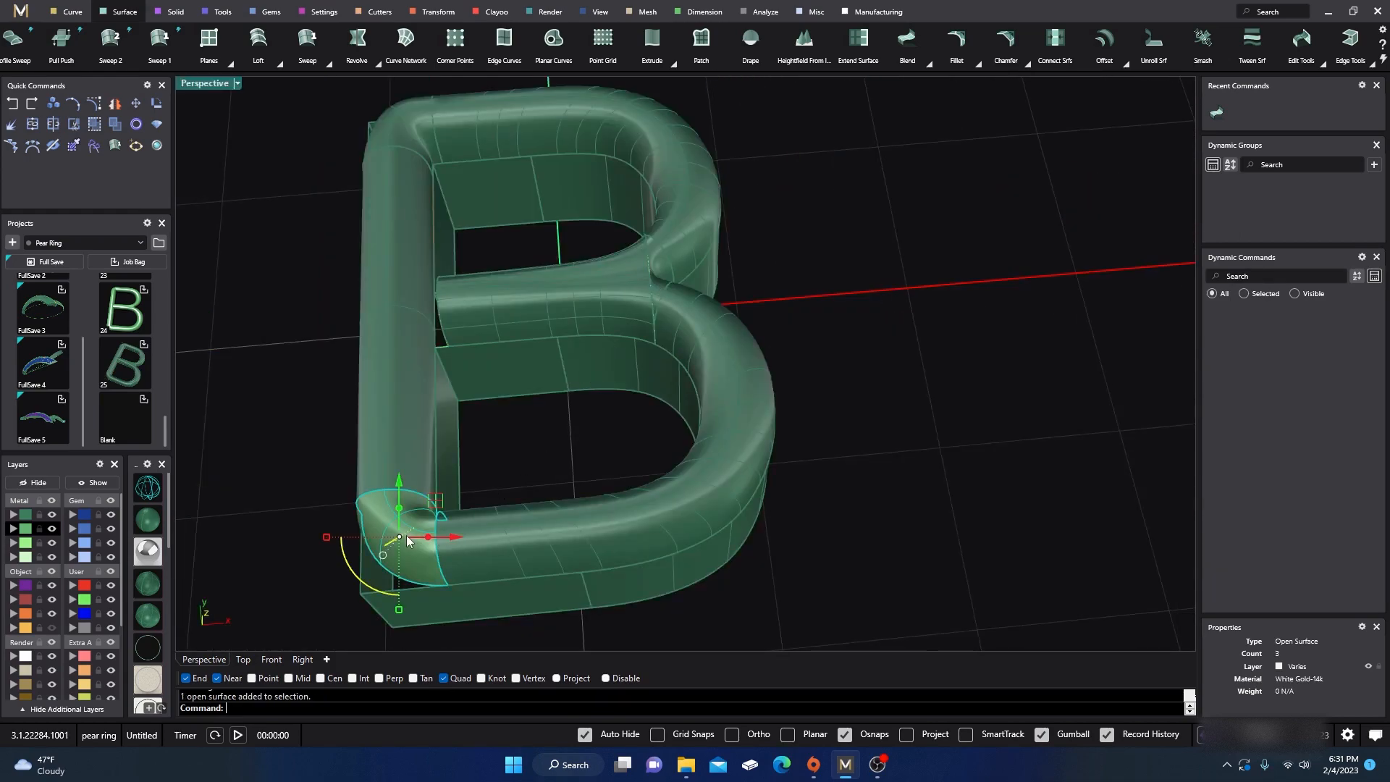
left_click(519, 553)
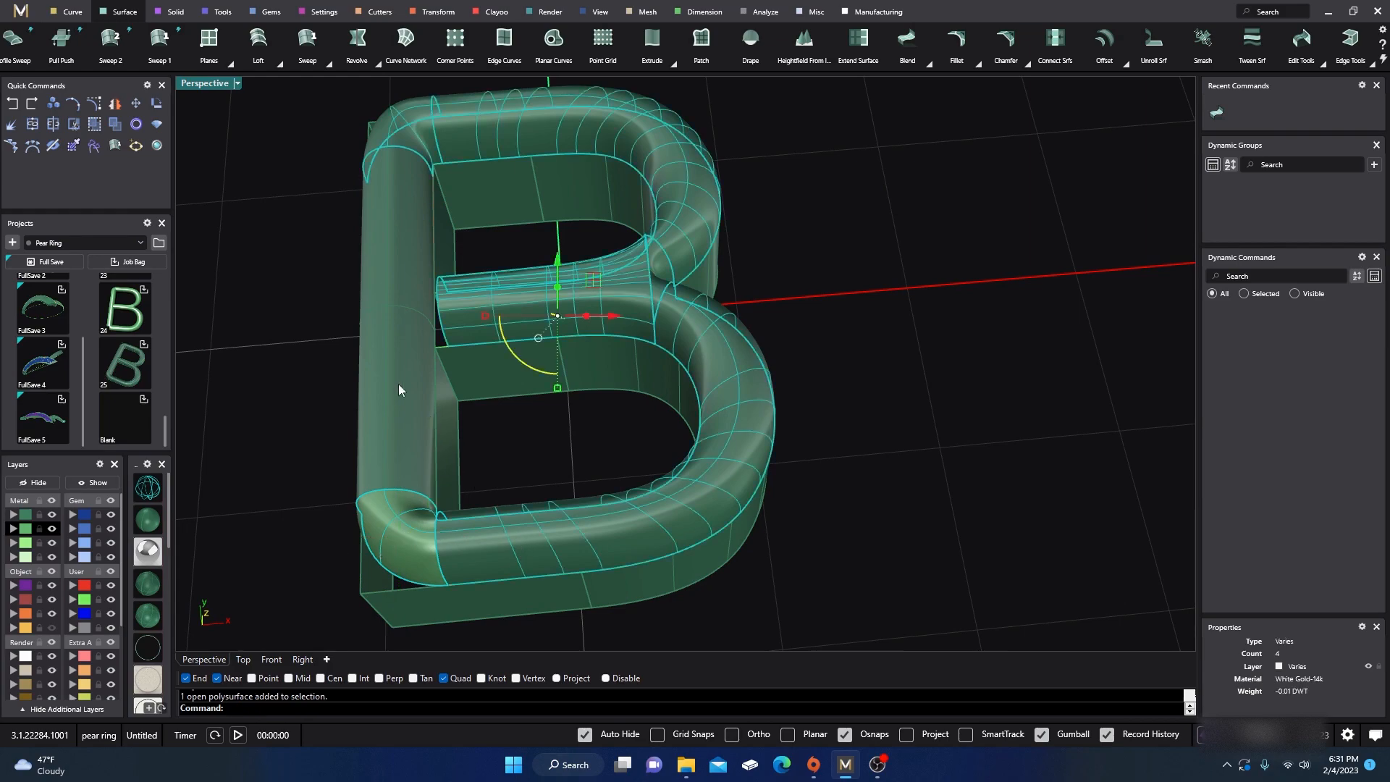
left_click(32, 124)
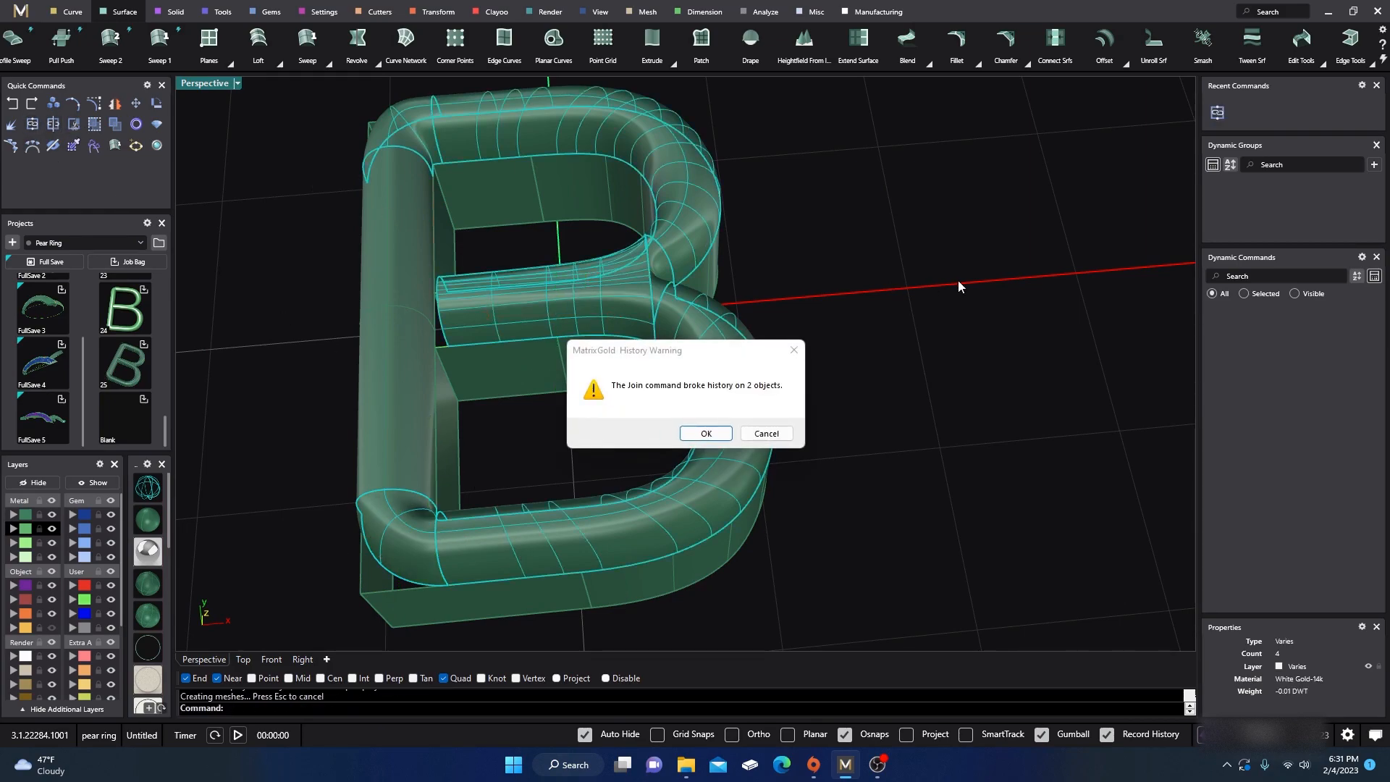
left_click(705, 433)
- Extrude the edge curve at the middle crossbar's open end into the rounded stem
right_click_drag(862, 375, 835, 403)
scroll(871, 346, "down", 7)
scroll(673, 365, "up", 3)
mouse_move(674, 365)
right_mouse_down()
mouse_move(633, 394)
mouse_move(689, 379)
right_mouse_up()
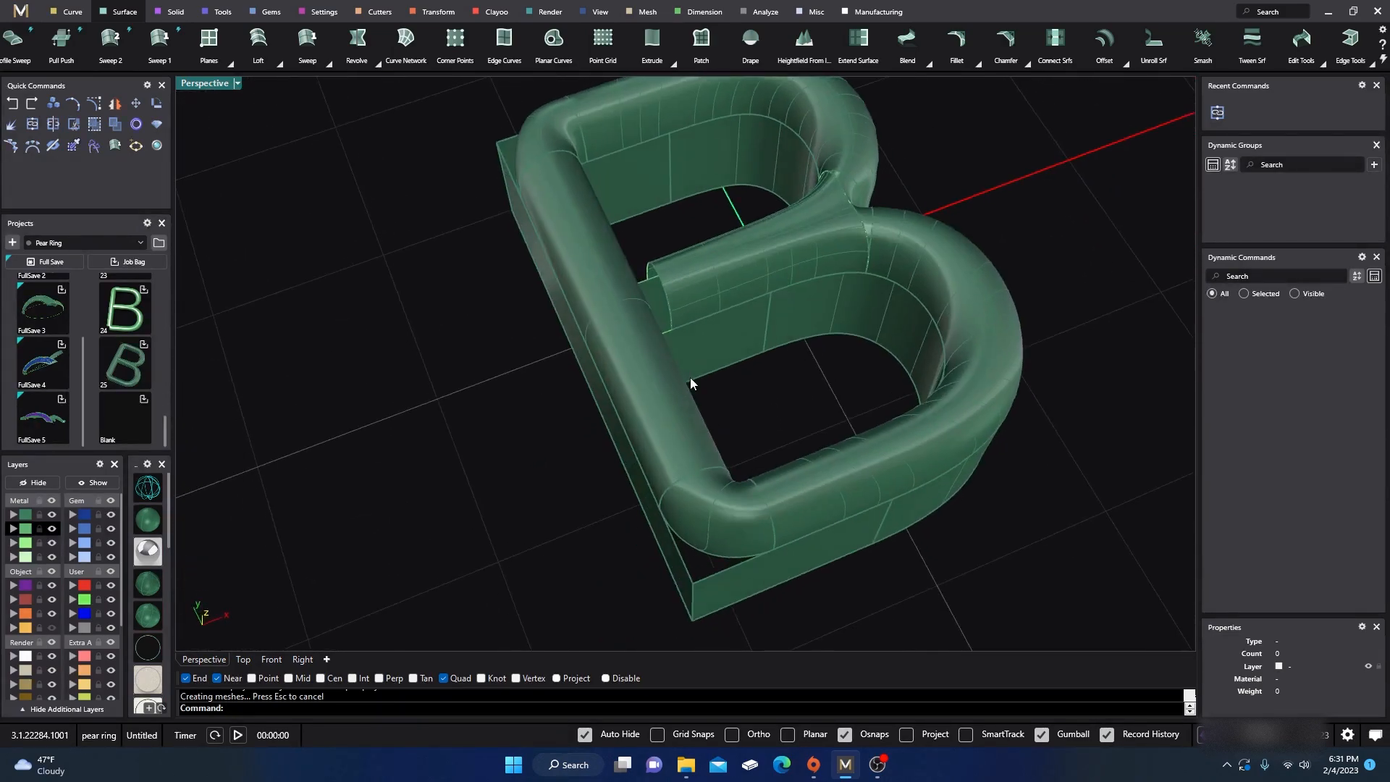
scroll(674, 282, "up", 5)
scroll(599, 428, "down", 6)
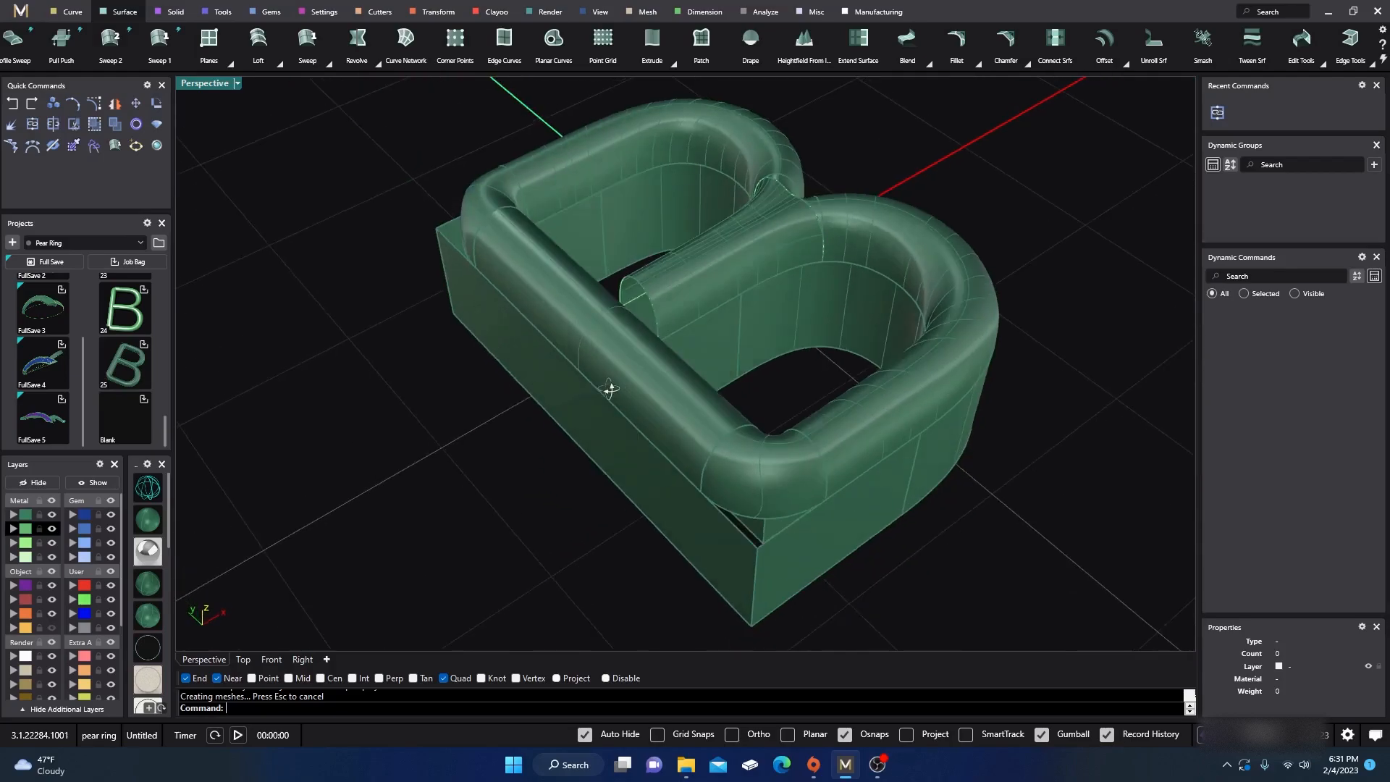
scroll(625, 284, "up", 3)
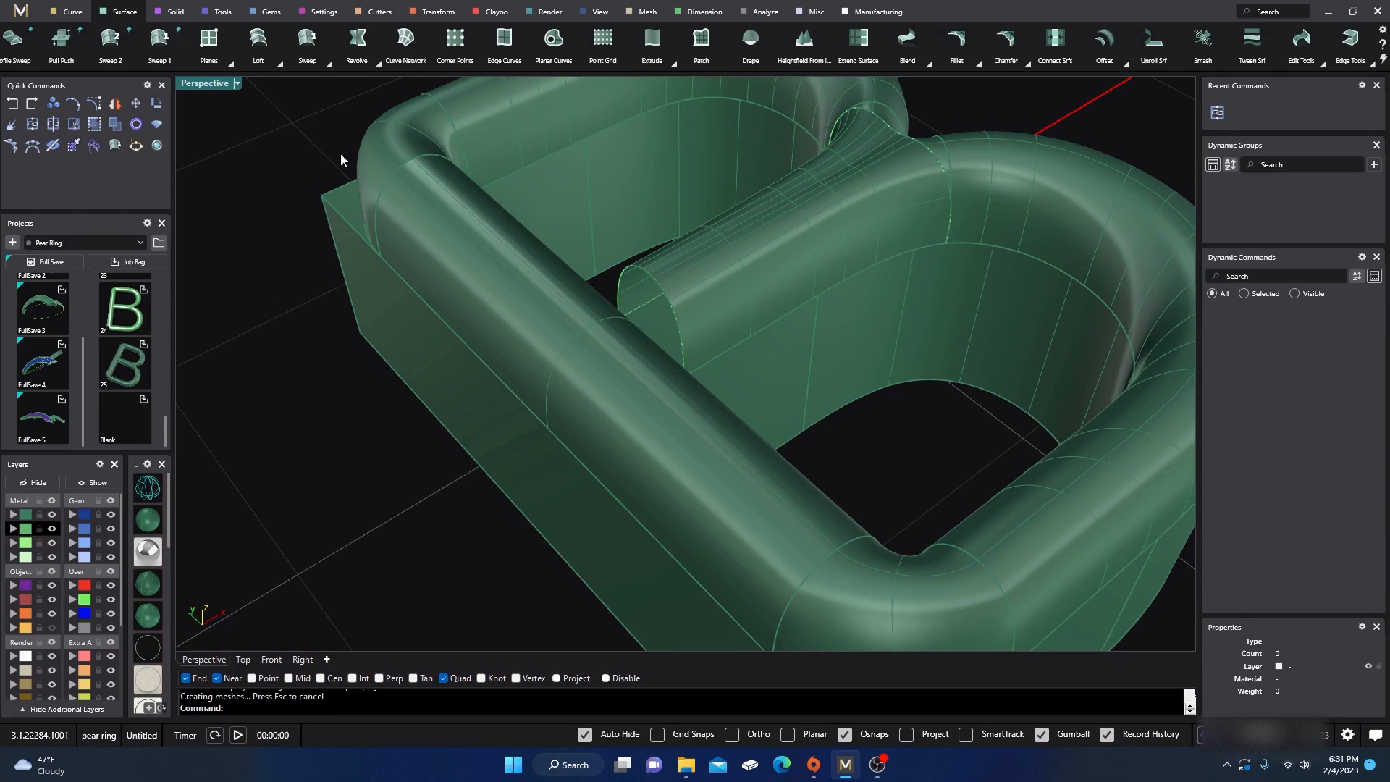
left_click(660, 292)
left_click(698, 314)
right_click_drag(698, 315, 616, 374)
left_click_drag(681, 327, 596, 325)
right_click_drag(463, 436, 579, 381)
scroll(568, 271, "up", 11)
scroll(538, 267, "down", 10)
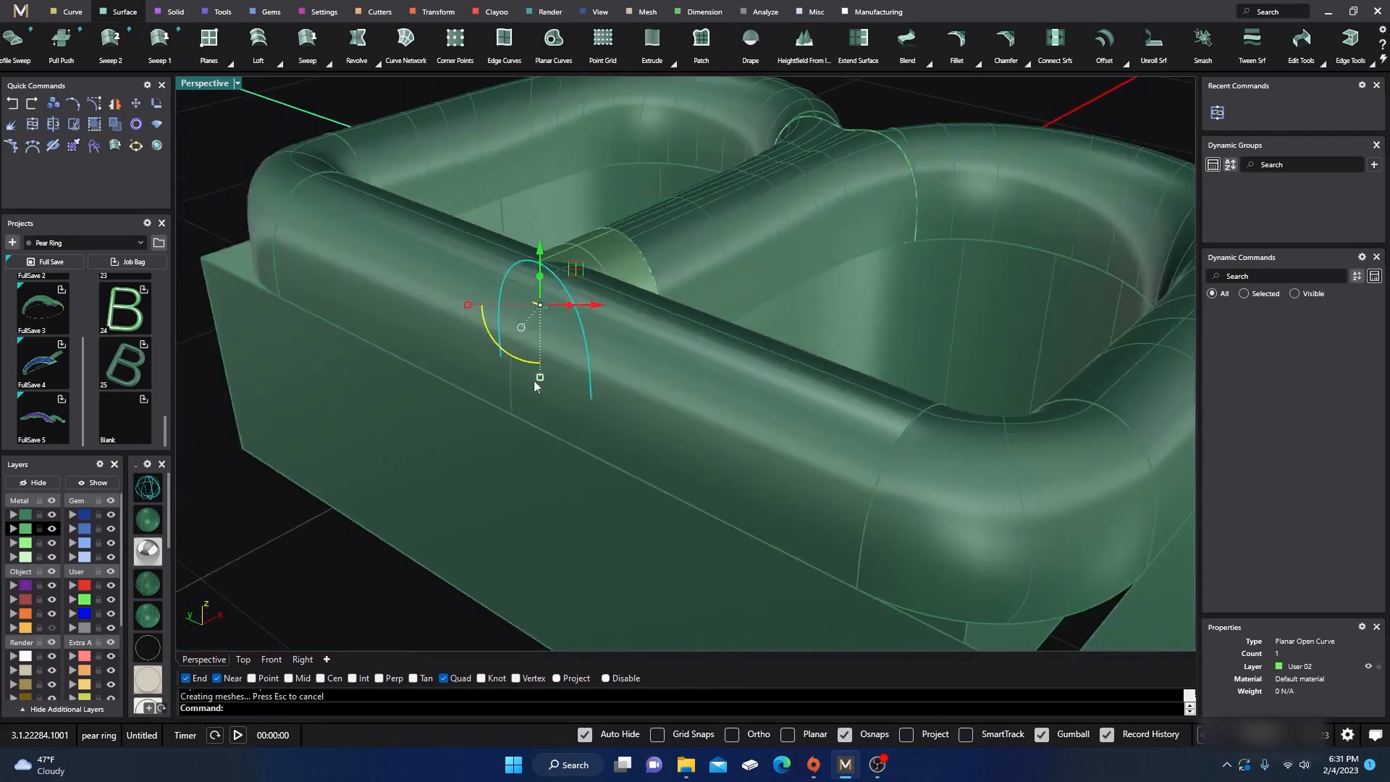
- Try to split the rounded stem surface using the extruded crossbar surface as the cutting object
left_click(213, 485)
scroll(449, 471, "down", 5)
right_click_drag(449, 470, 422, 489)
scroll(422, 427, "up", 6)
left_click(463, 404)
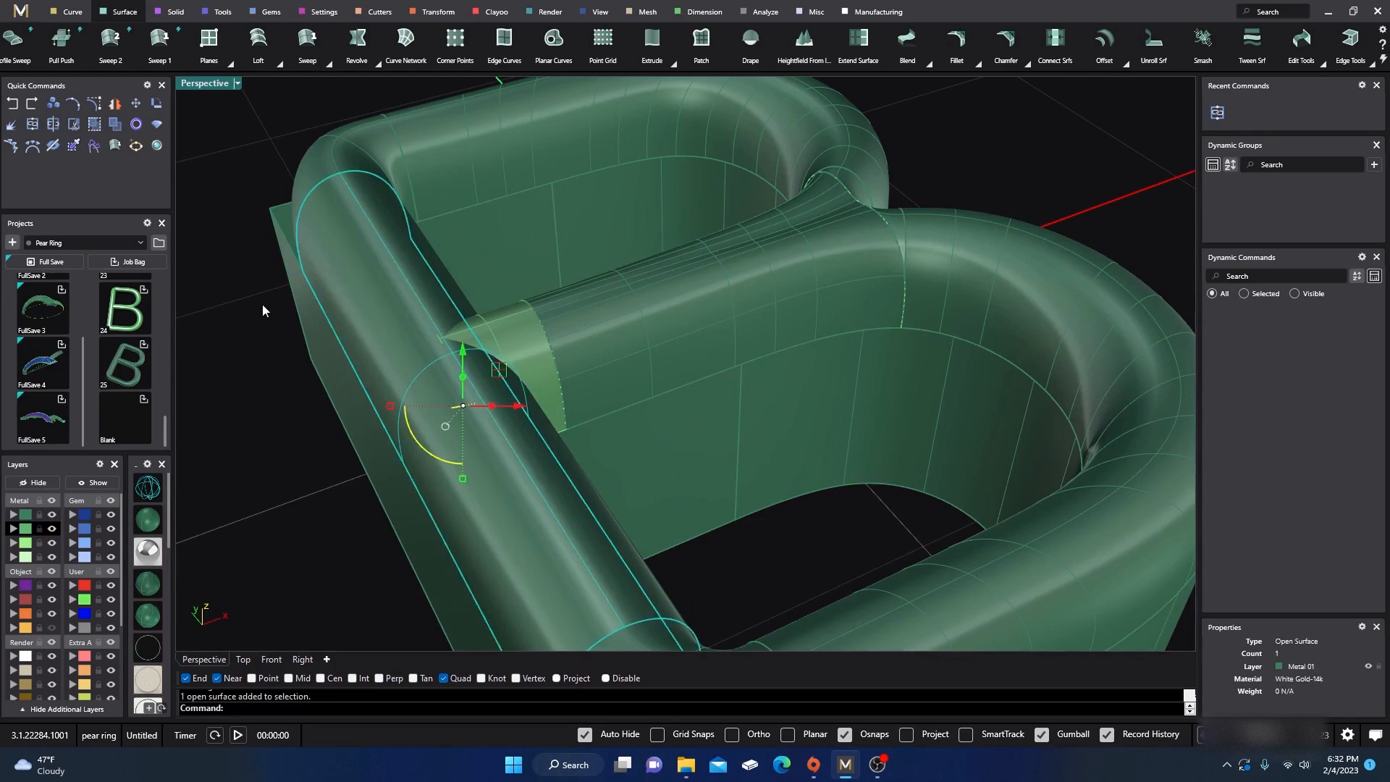
left_click(71, 126)
left_click(510, 323)
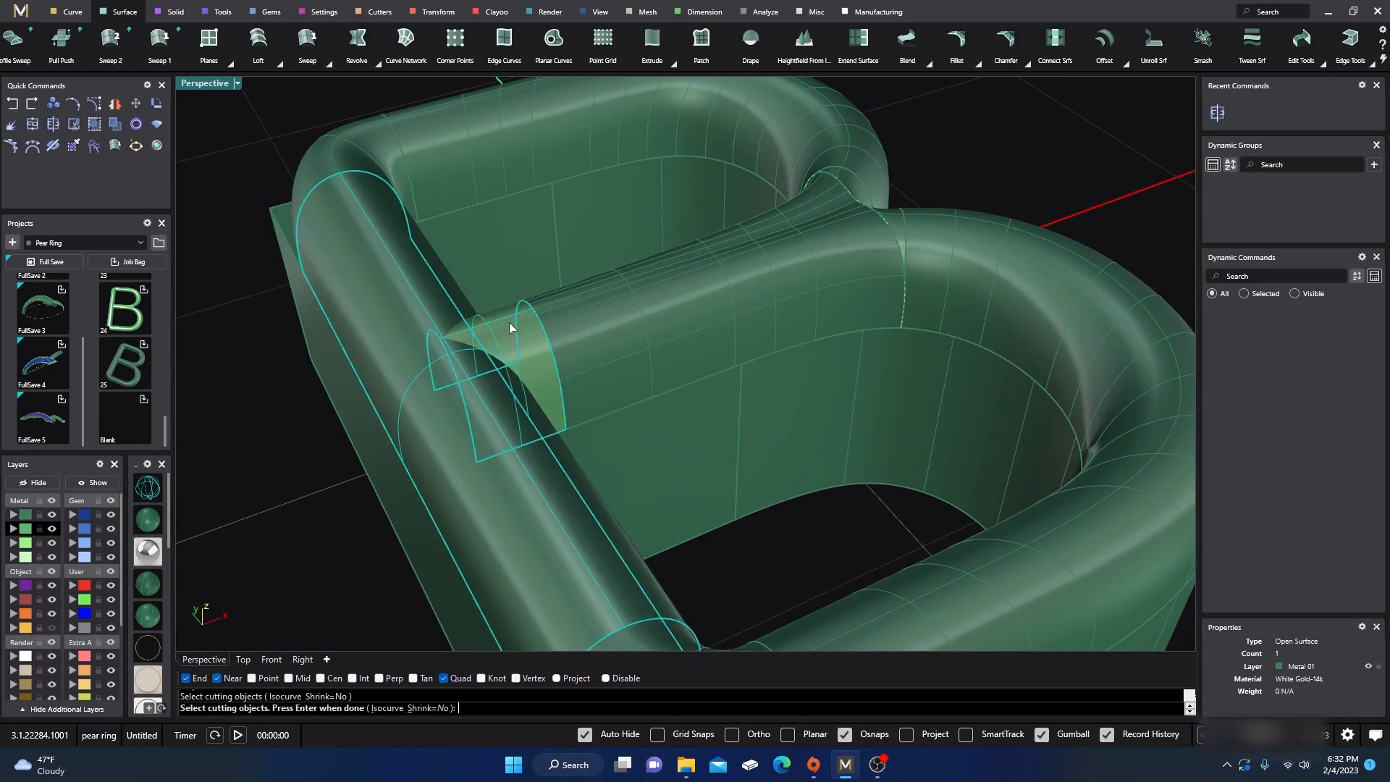
key("Return")
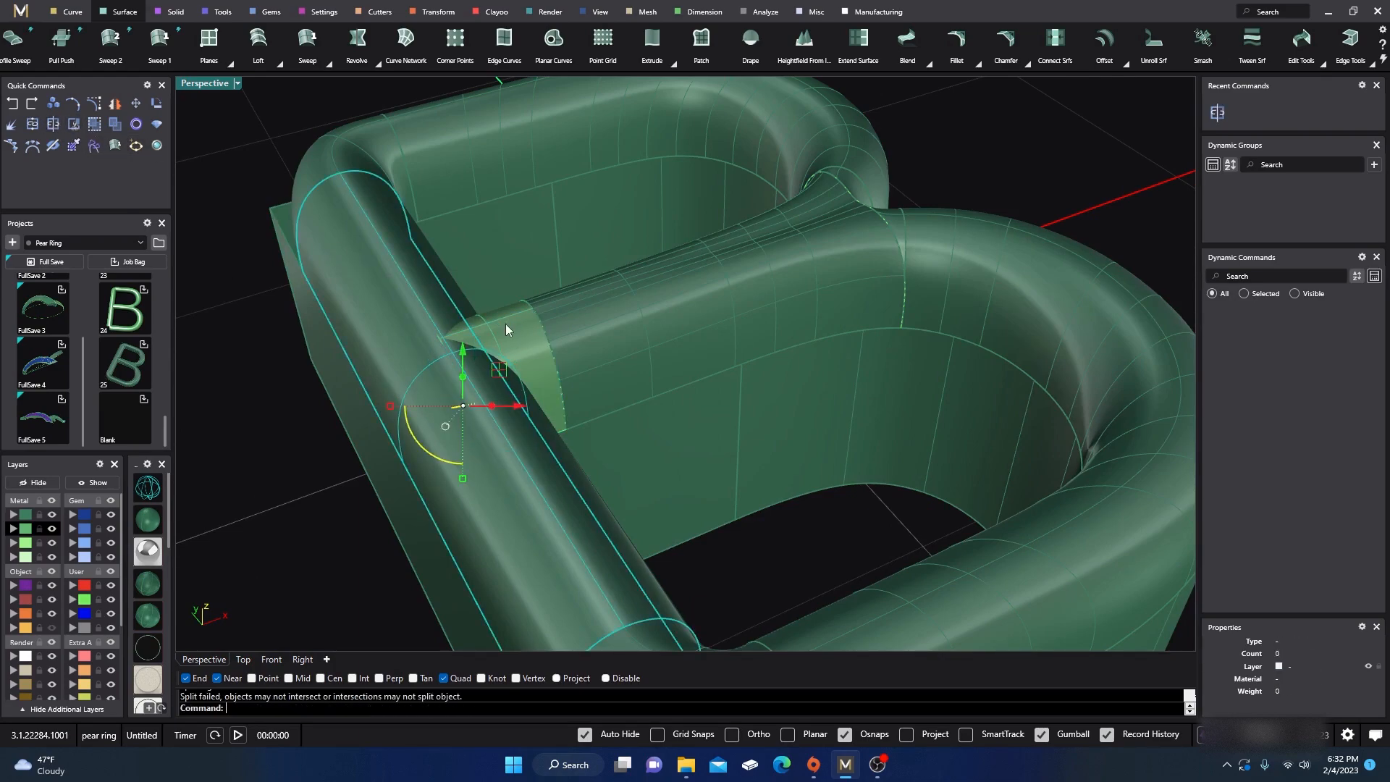
- Examine where the crossbar extrusion pierces the stem, and try the stem split again
left_click(257, 424)
scroll(391, 383, "up", 2)
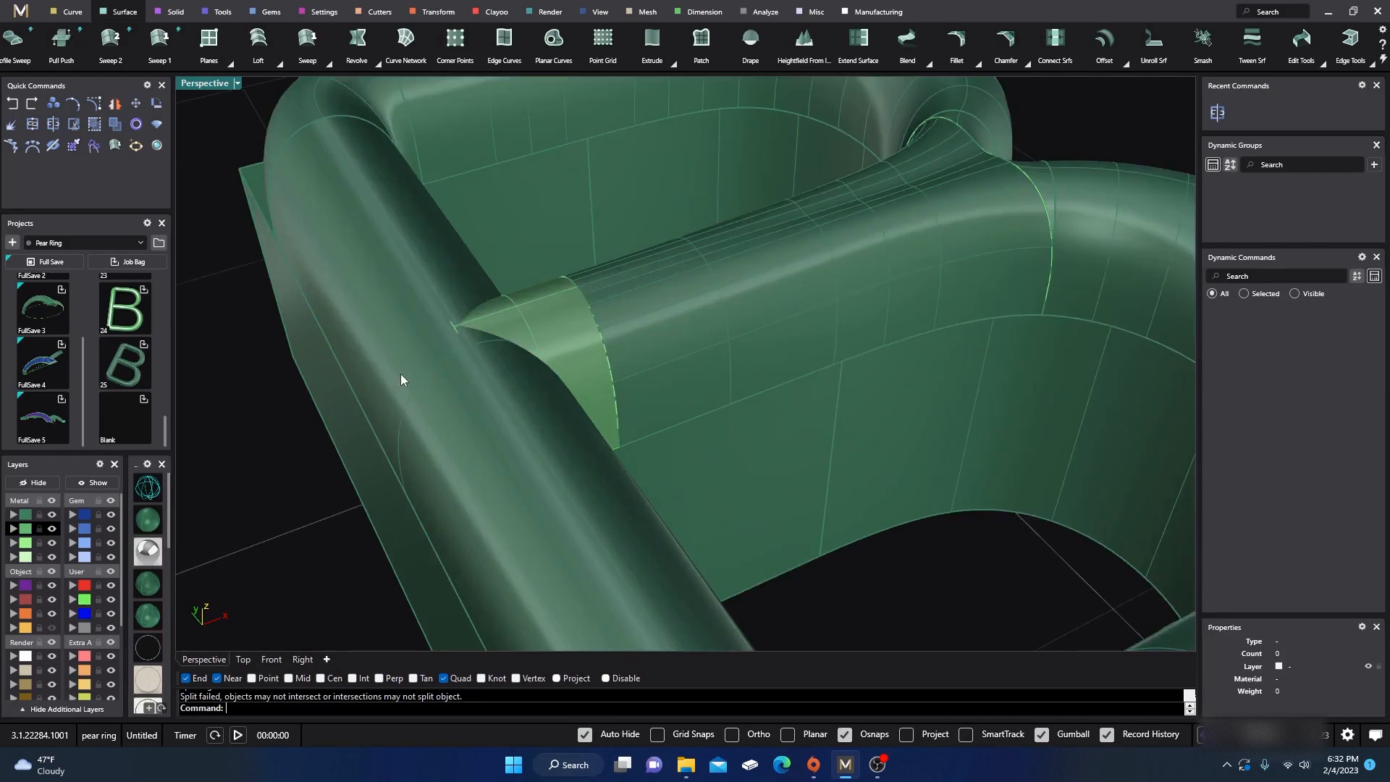
scroll(454, 362, "up", 5)
scroll(638, 234, "up", 3)
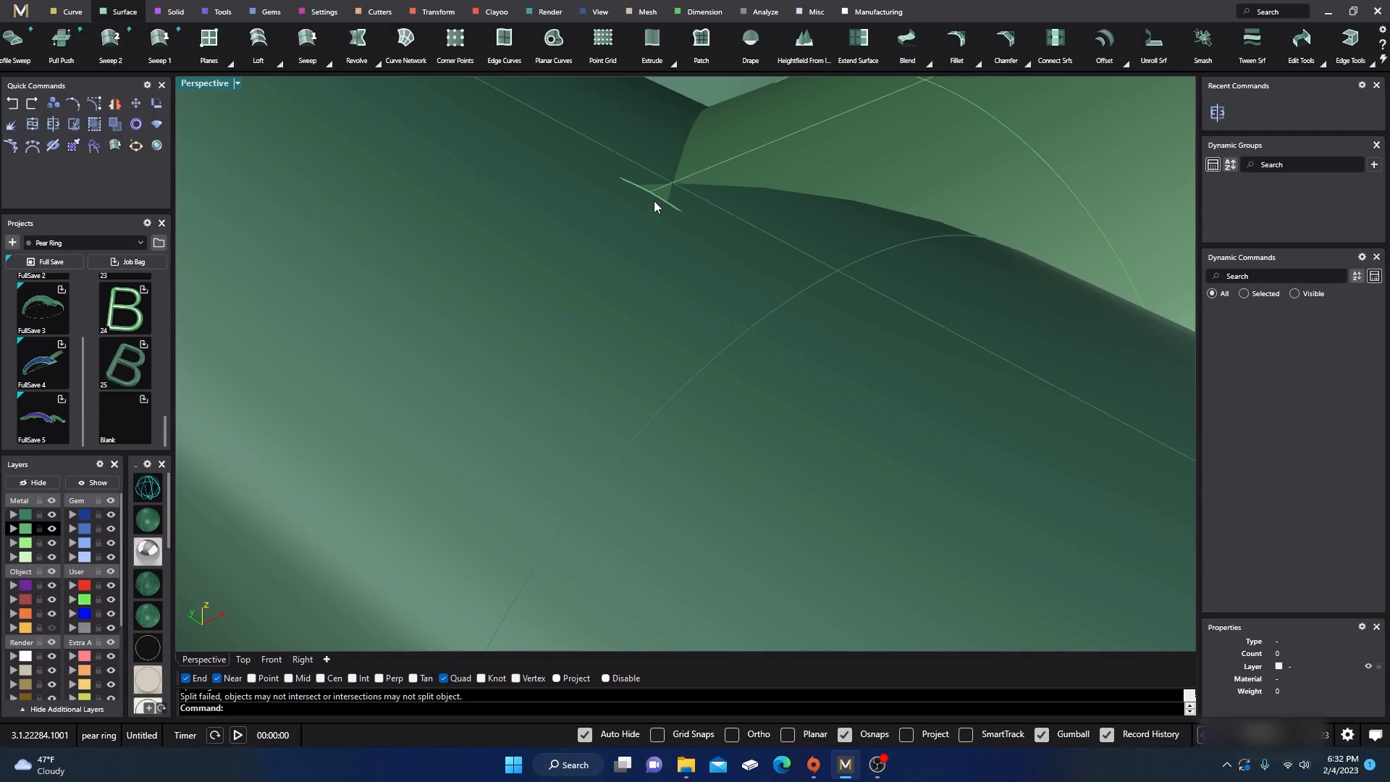
left_click(658, 201)
scroll(550, 259, "down", 3)
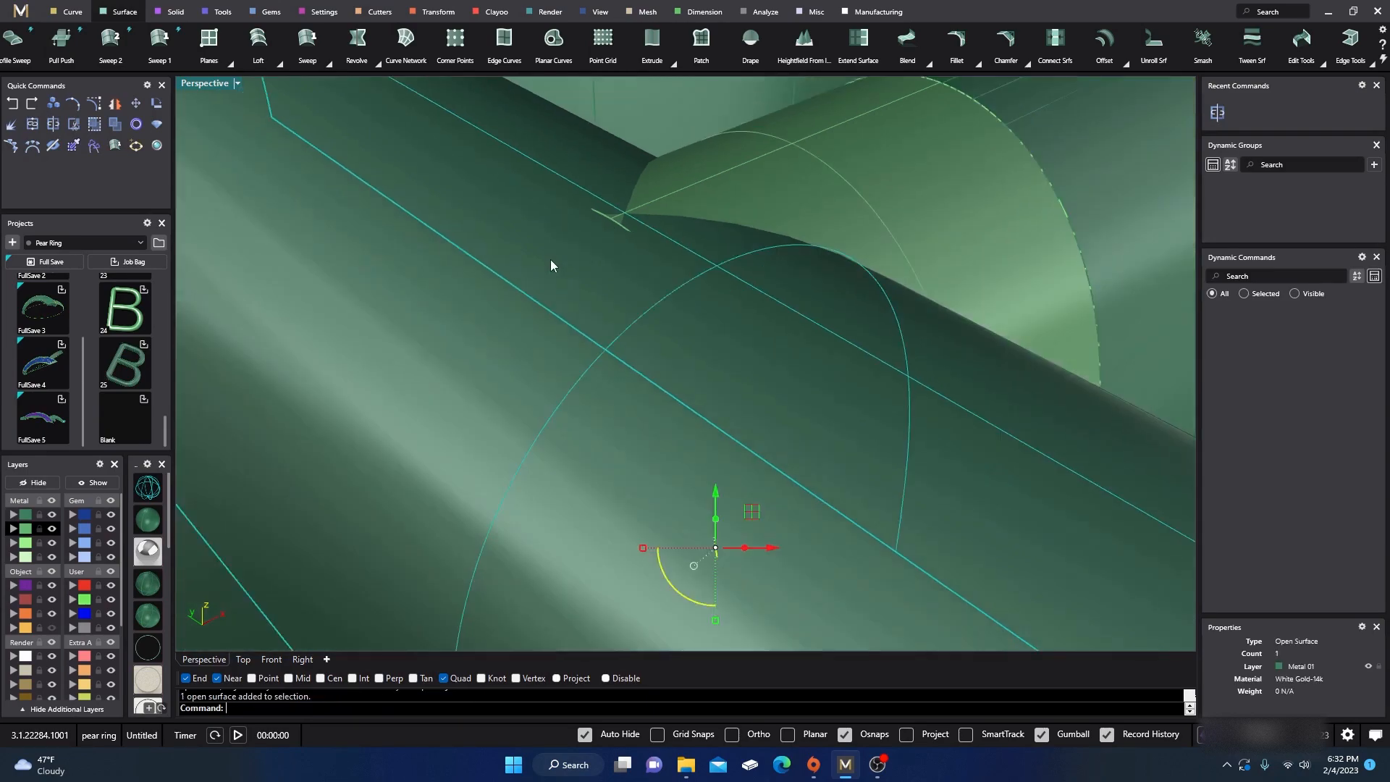
scroll(478, 343, "down", 5)
left_click(268, 520)
right_click_drag(268, 520, 359, 508)
left_click(480, 349)
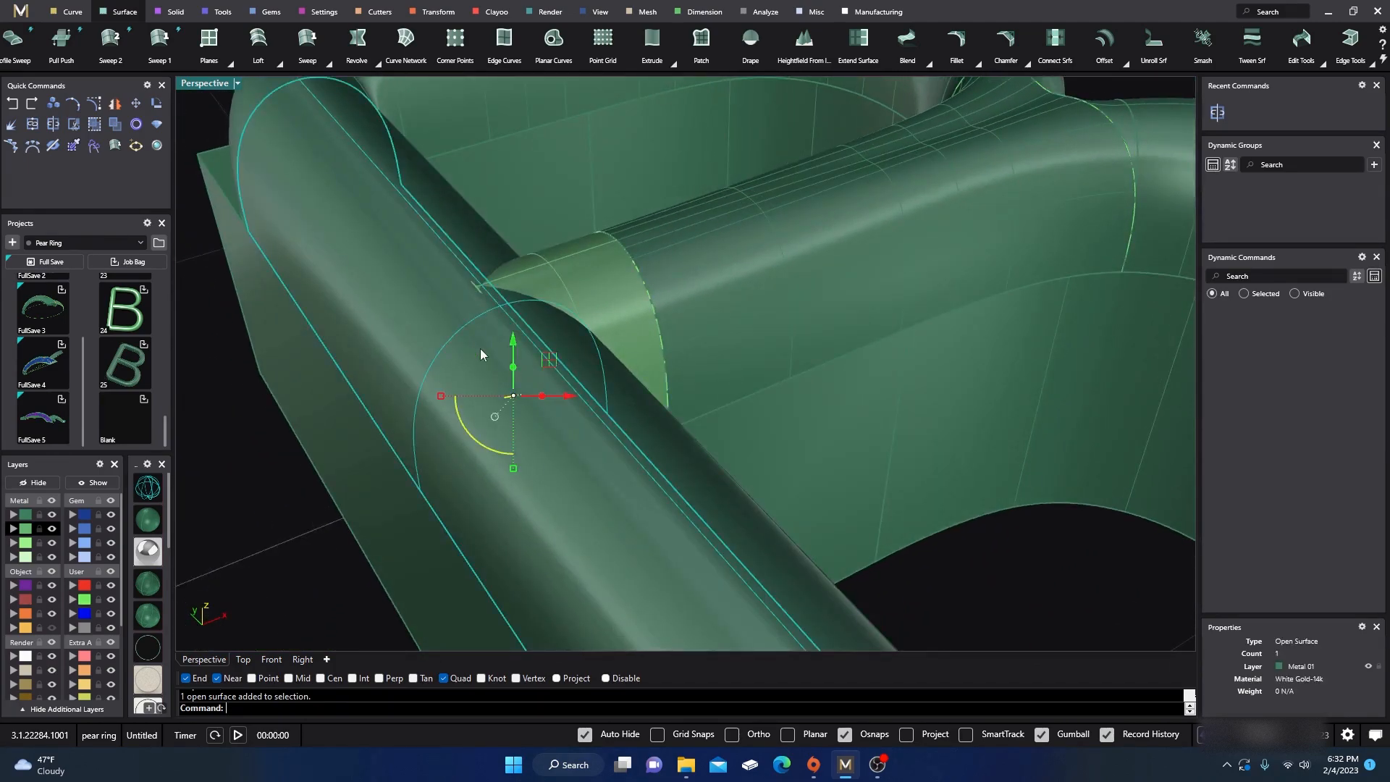
left_click(53, 126)
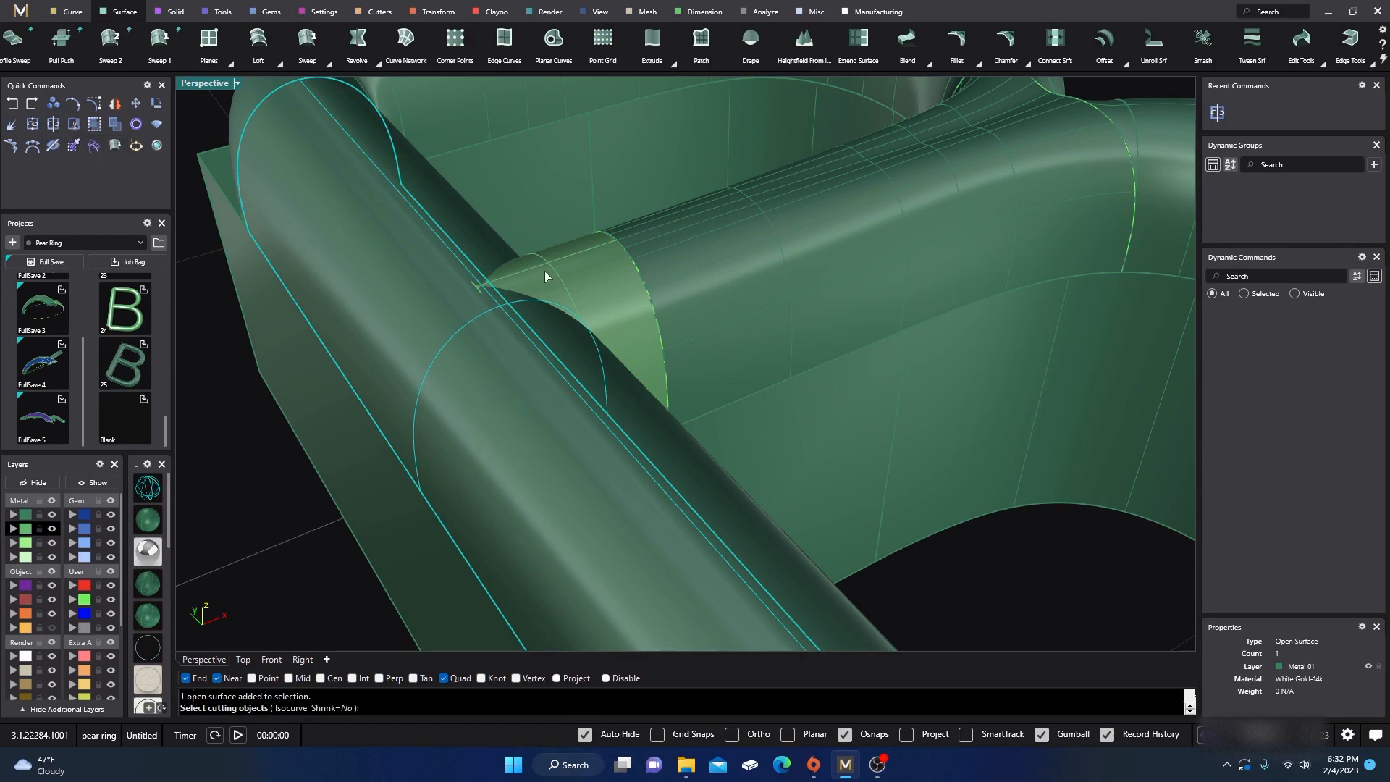
key("Return")
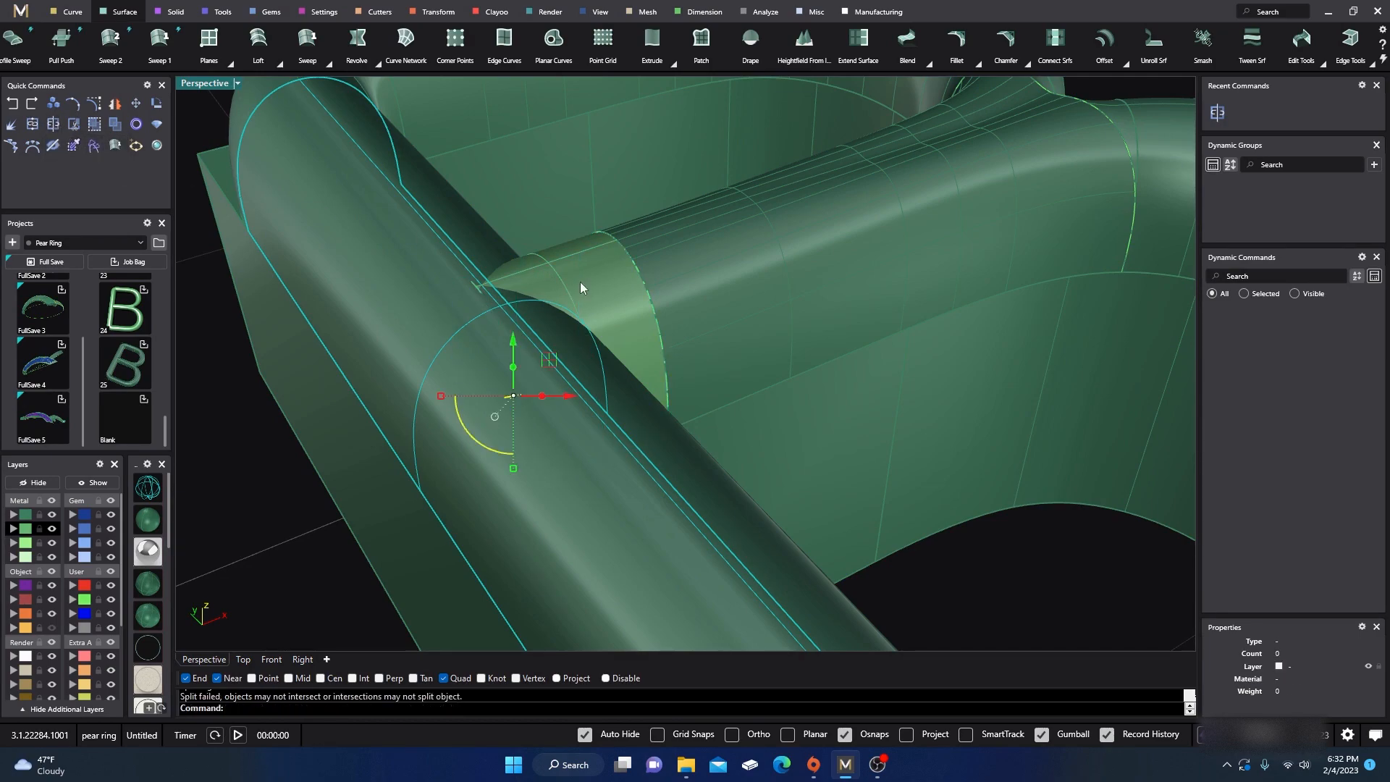
- Delete the extruded surface between the crossbar and the stem
key("Escape")
left_click(579, 265)
key("Delete")
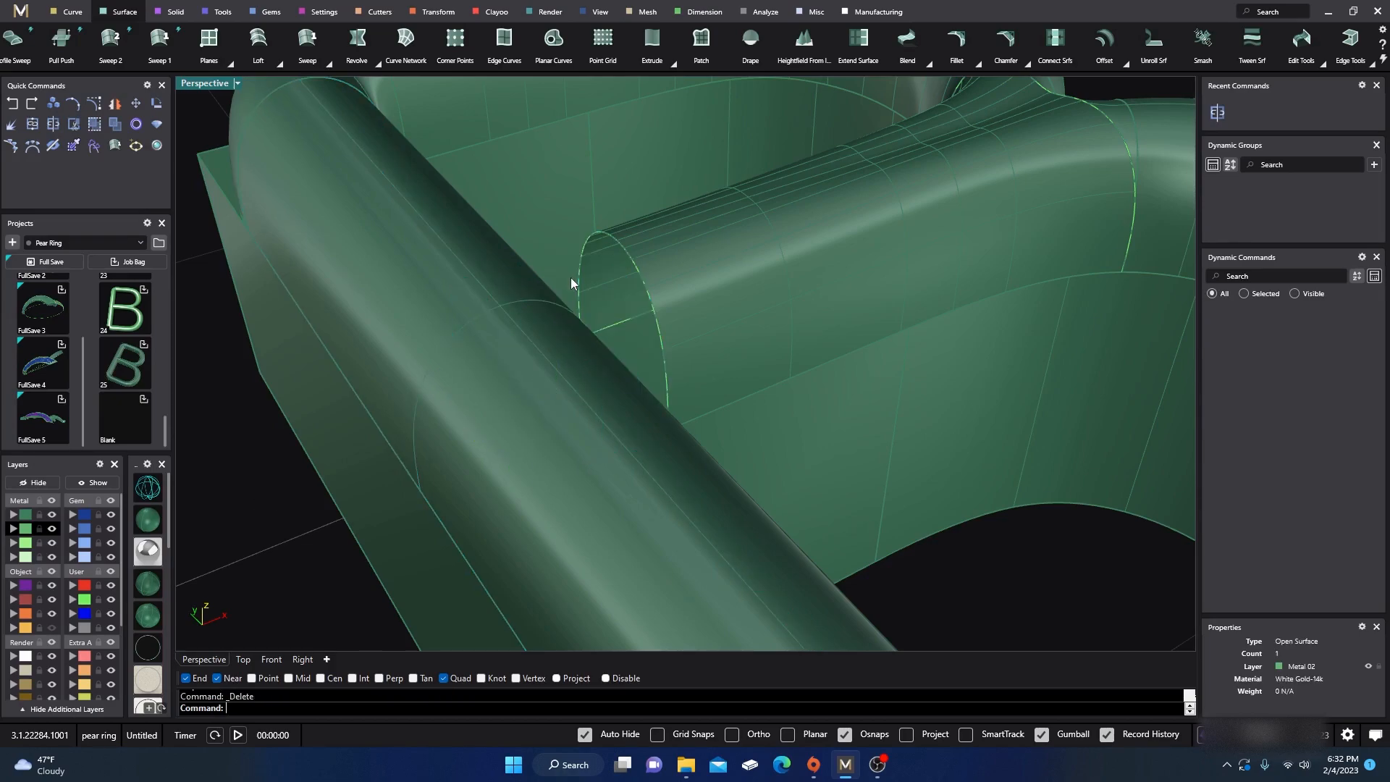
- Try a shorter extrusion of the crossbar's end curve toward the stem, and delete the resulting surface
left_click(643, 296)
left_click(680, 332)
left_click_drag(649, 333, 587, 350)
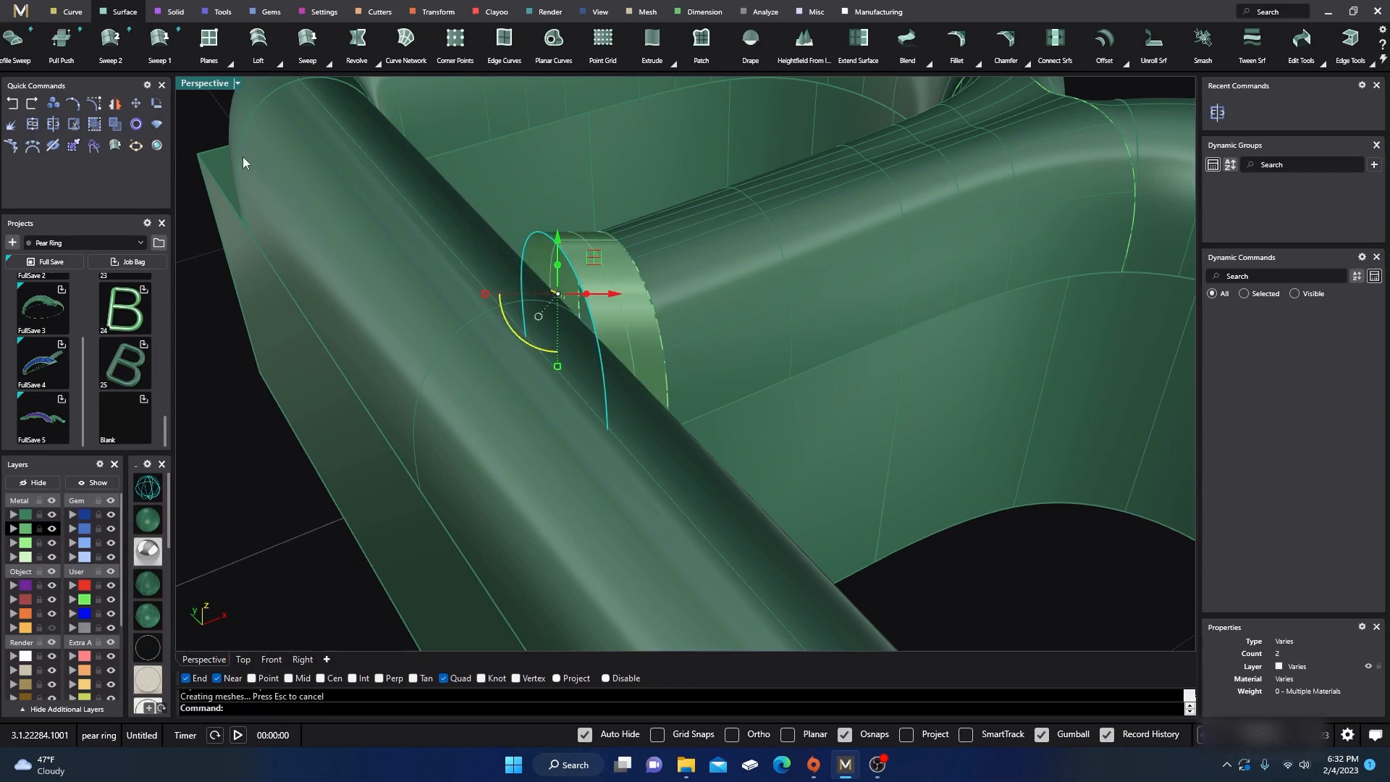
key("Escape")
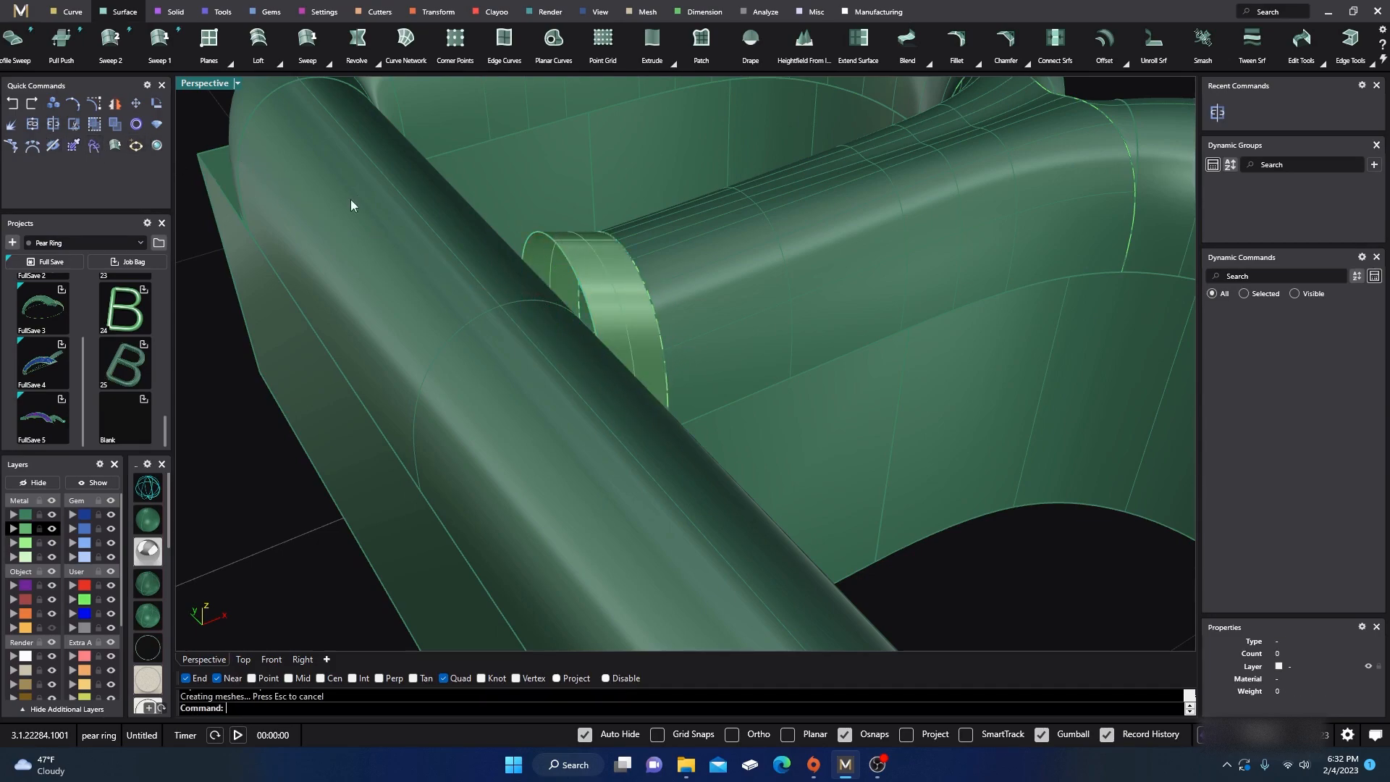
left_click(609, 288)
key("Delete")
- Extend the crossbar's open end edge through the stem's ridge with Extend Surface, using Type Line and Merge No
scroll(614, 290, "down", 5)
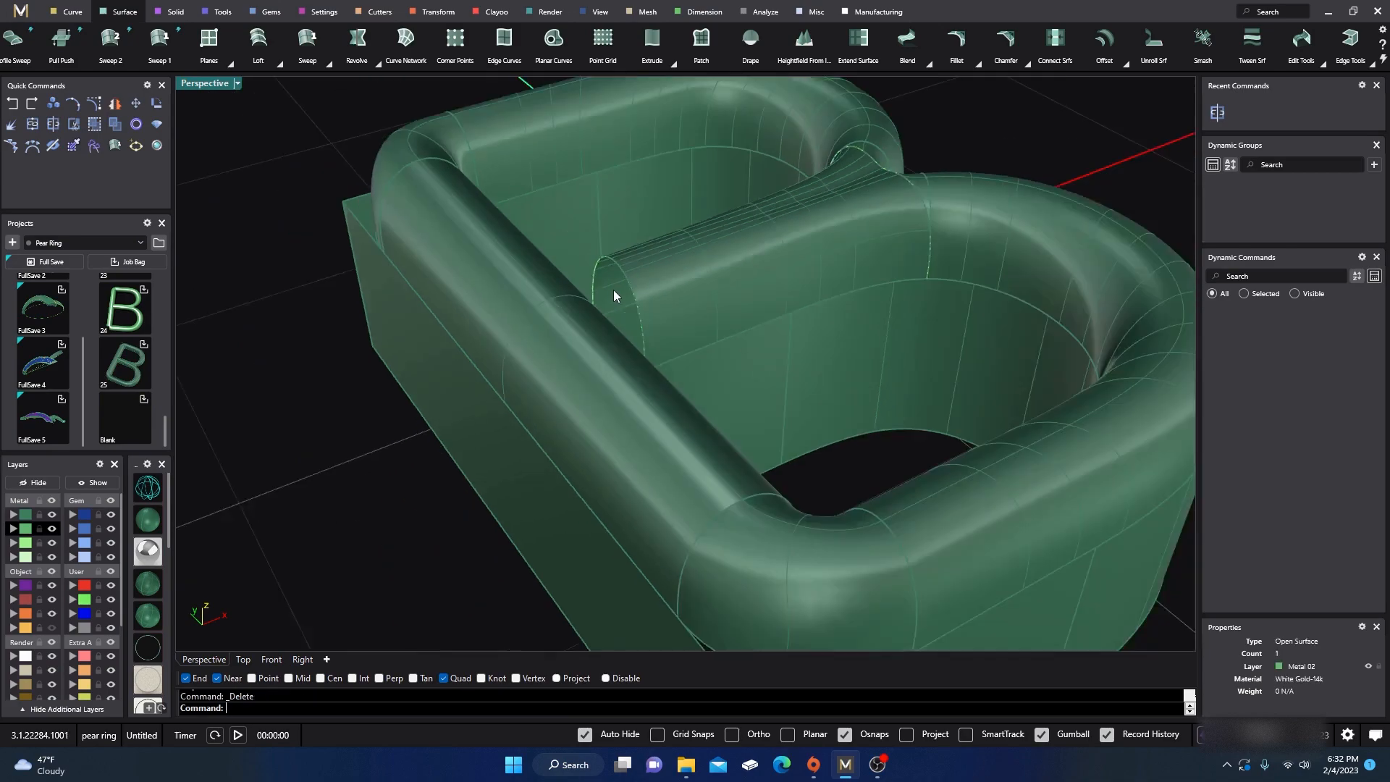
scroll(591, 322, "up", 10)
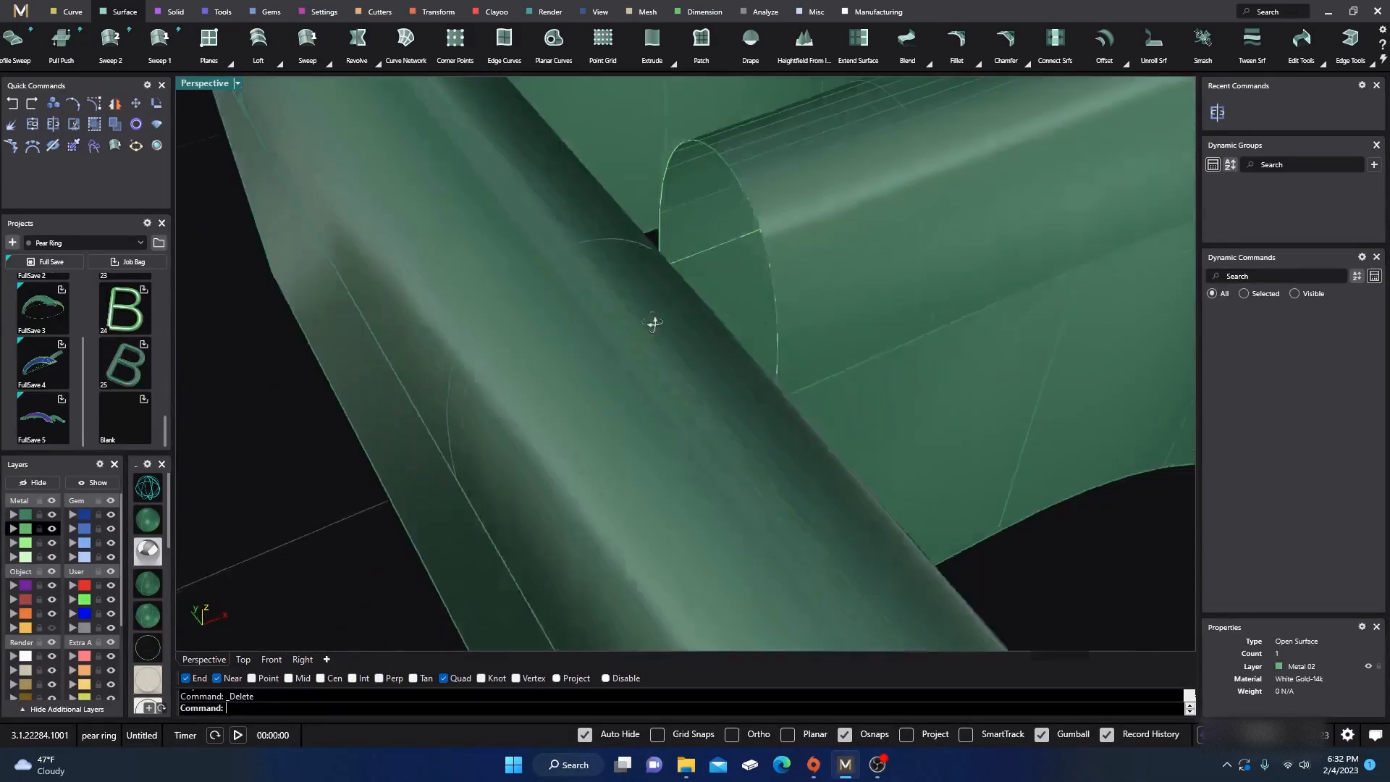
scroll(660, 305, "down", 4)
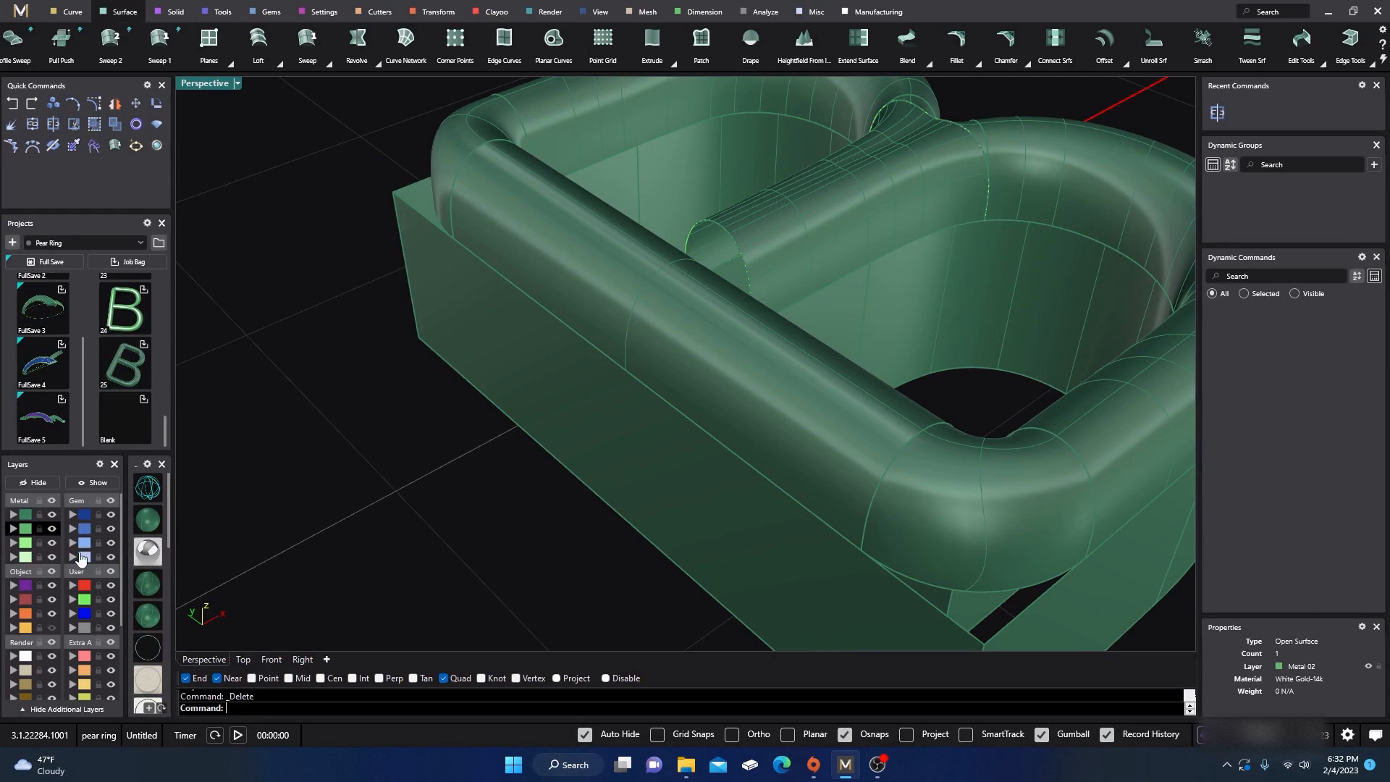
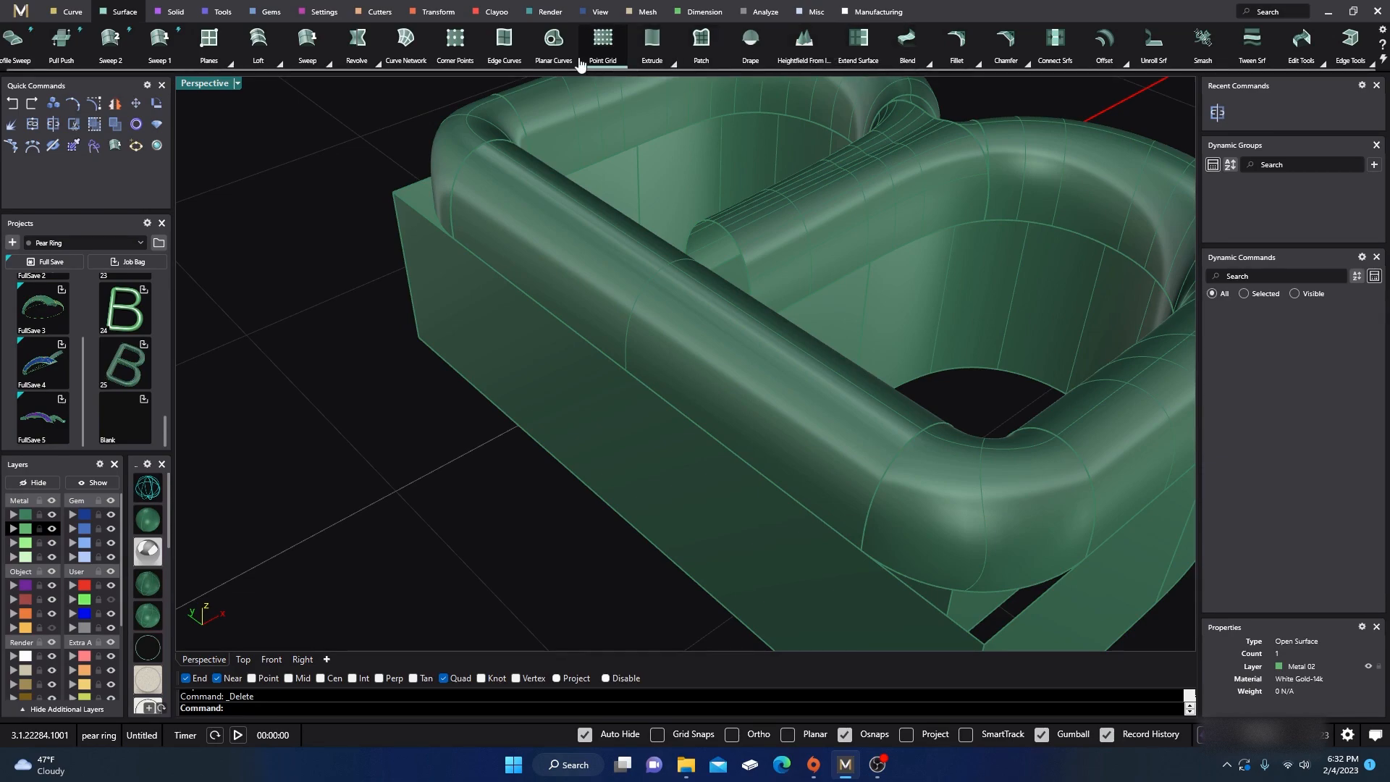
left_click(859, 40)
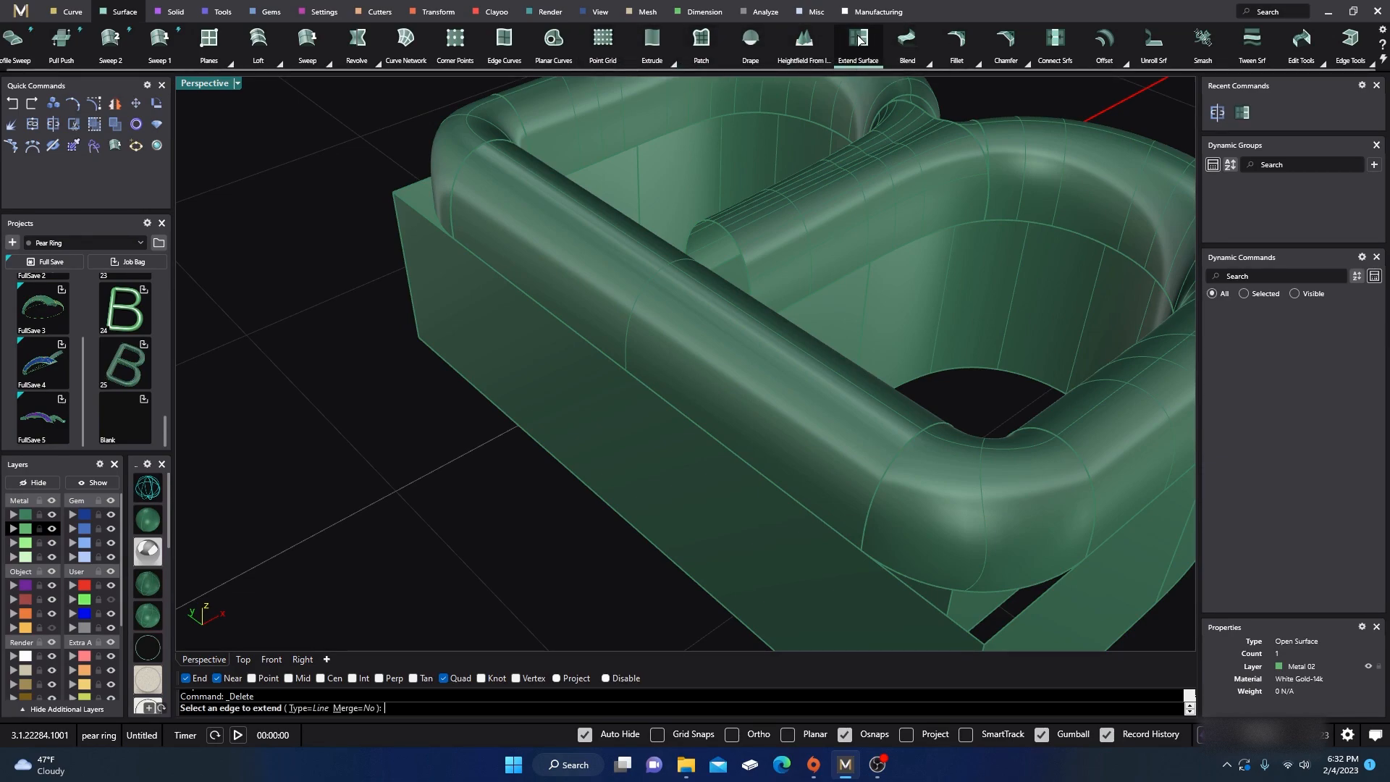
scroll(724, 226, "up", 3)
left_click(724, 227)
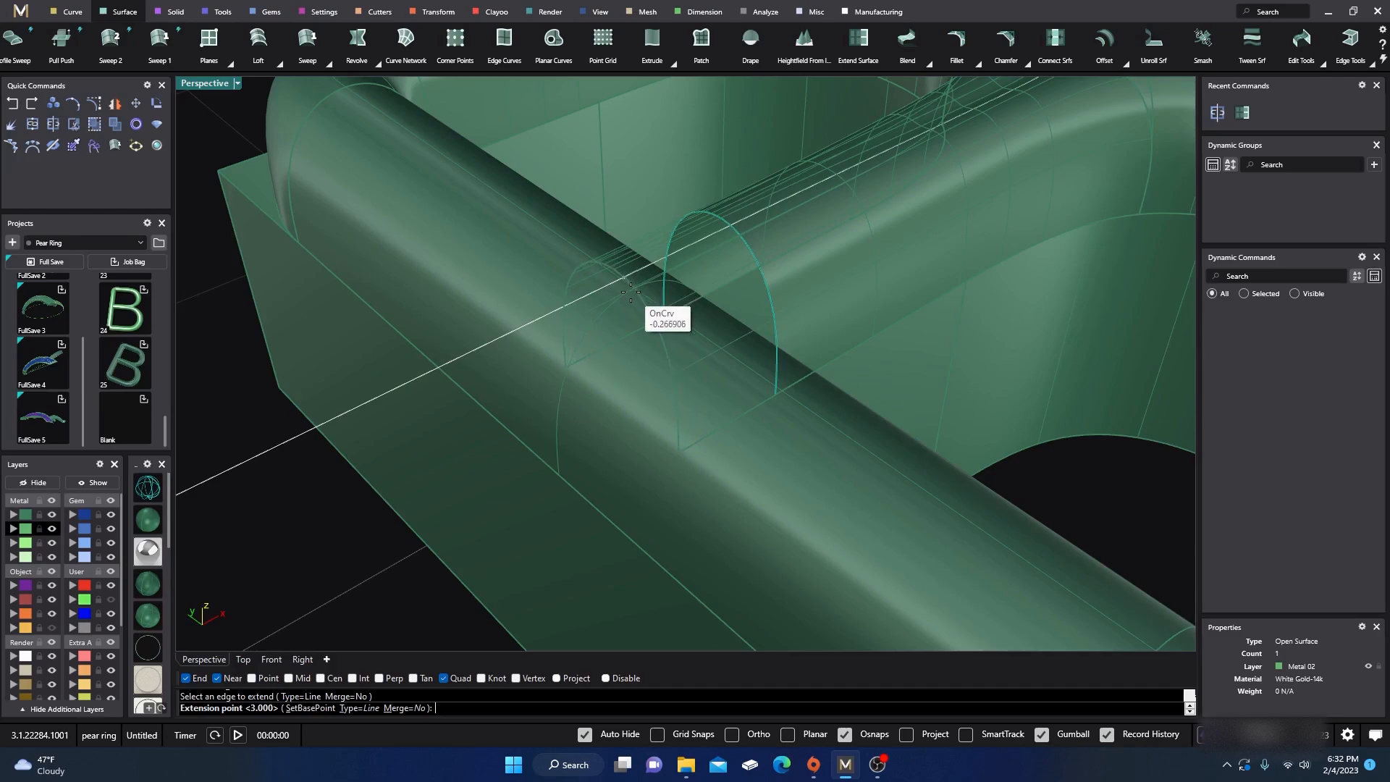
left_click(611, 307)
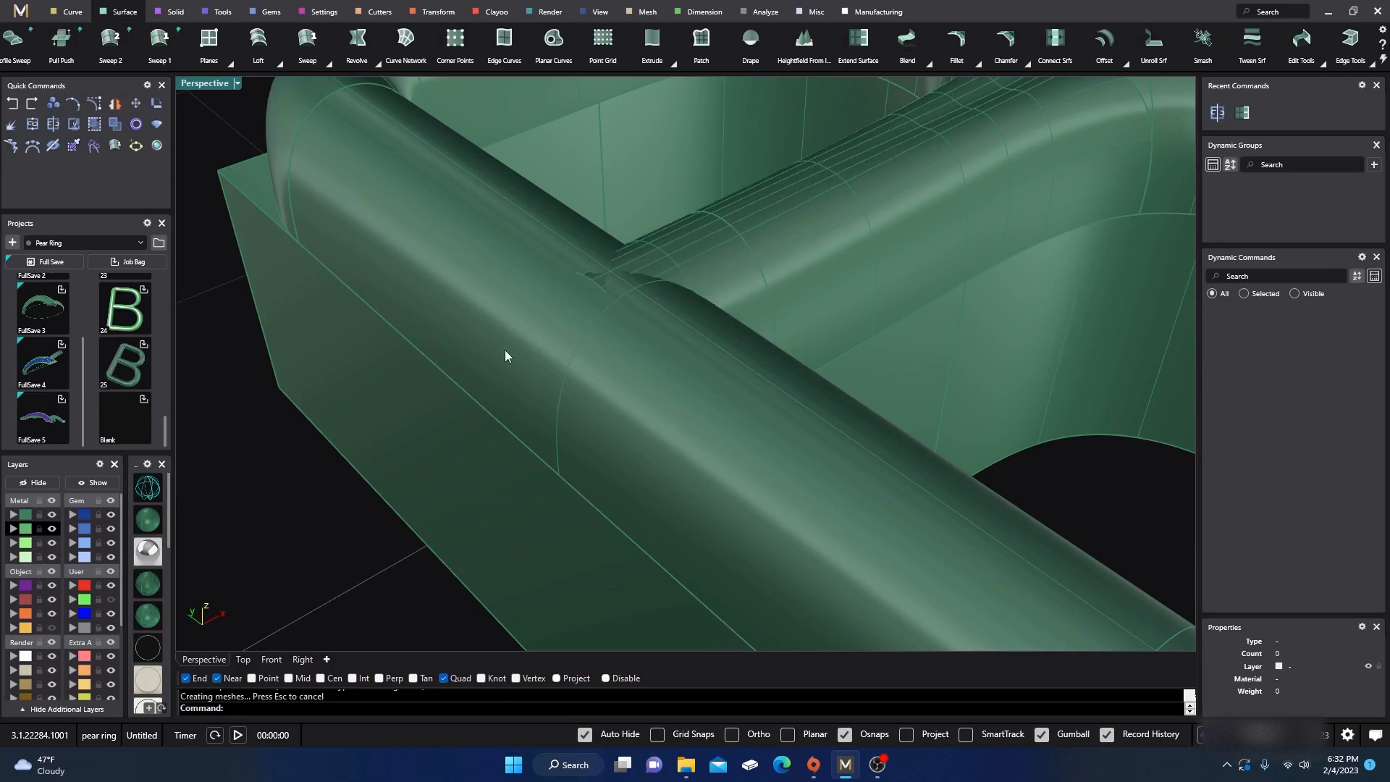
- Split the rounded stem surface with the crossbar's extension surface, accepting the broken history
scroll(505, 350, "down", 3)
scroll(512, 350, "up", 5)
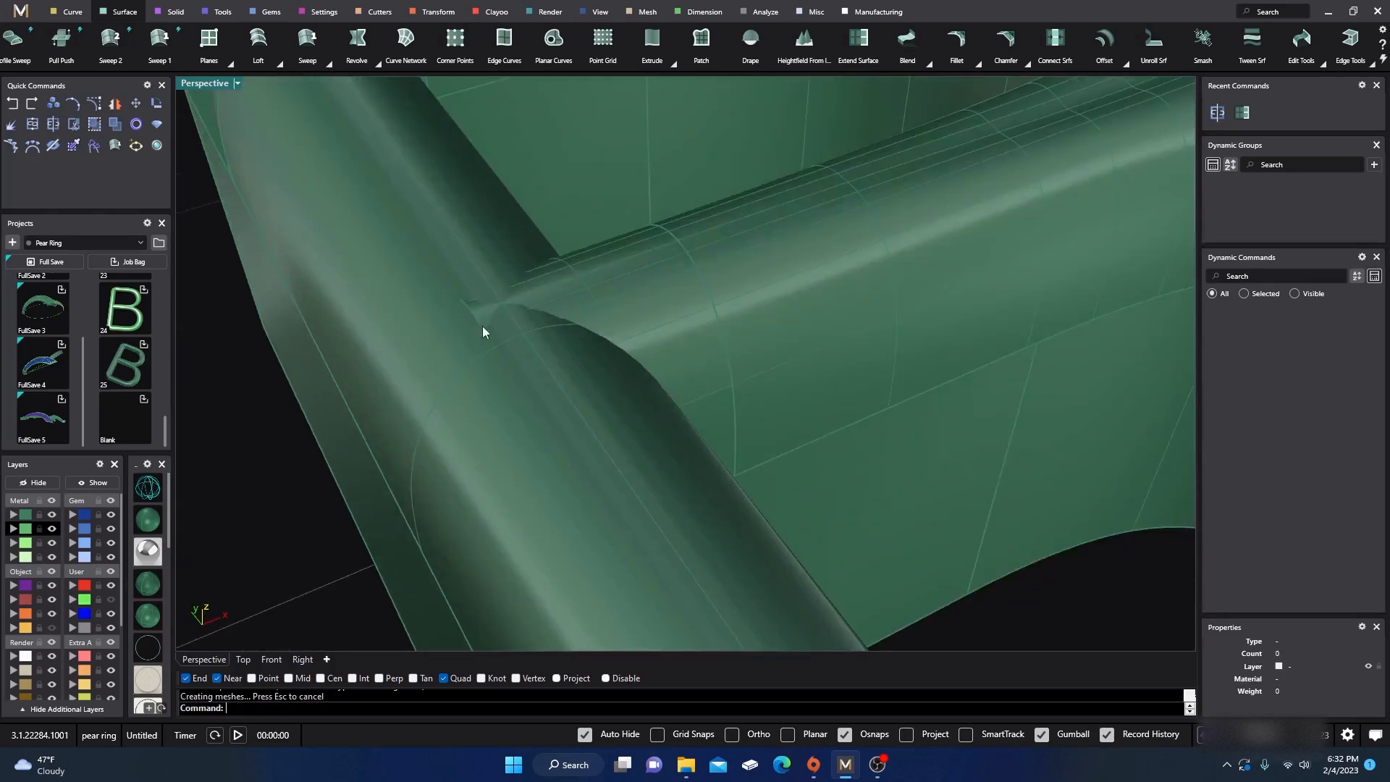
scroll(515, 316, "up", 3)
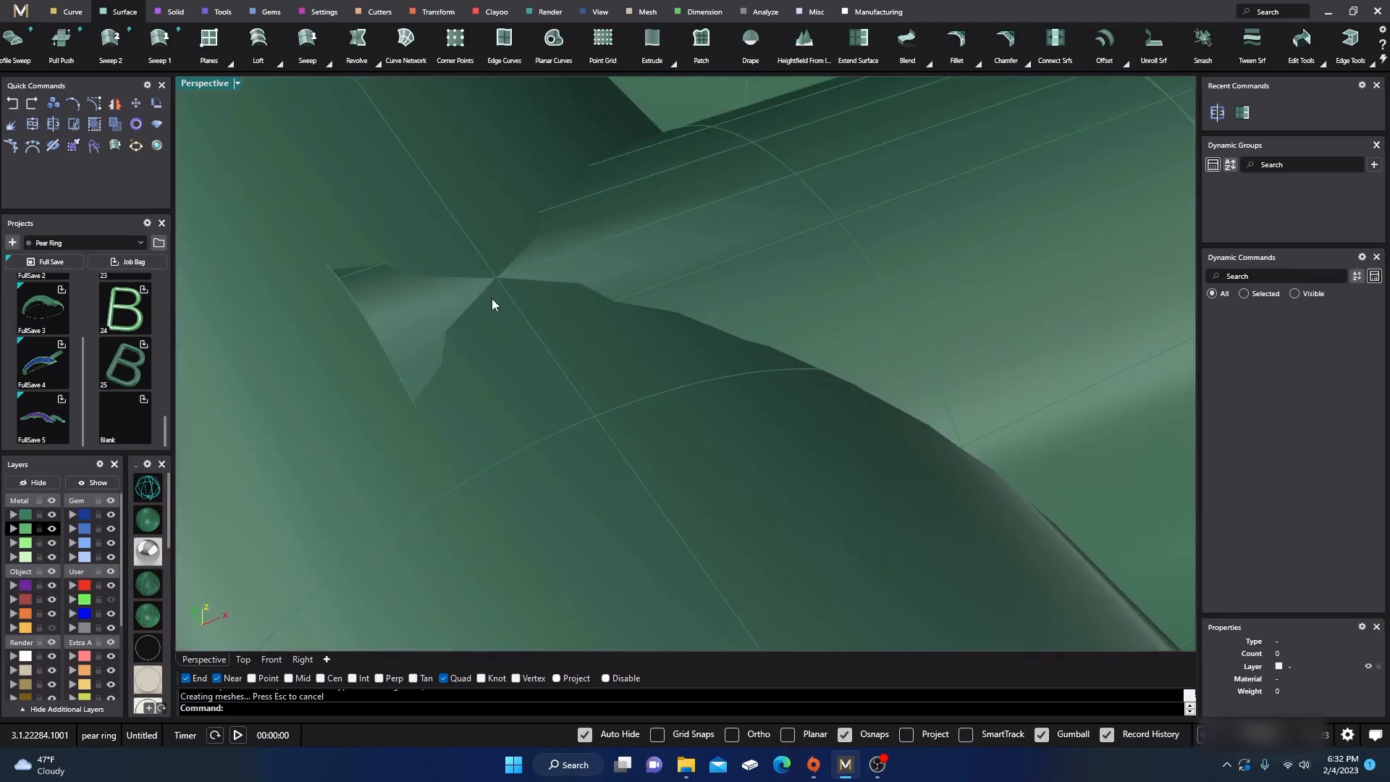
scroll(500, 286, "down", 3)
left_click(410, 280)
left_click(53, 124)
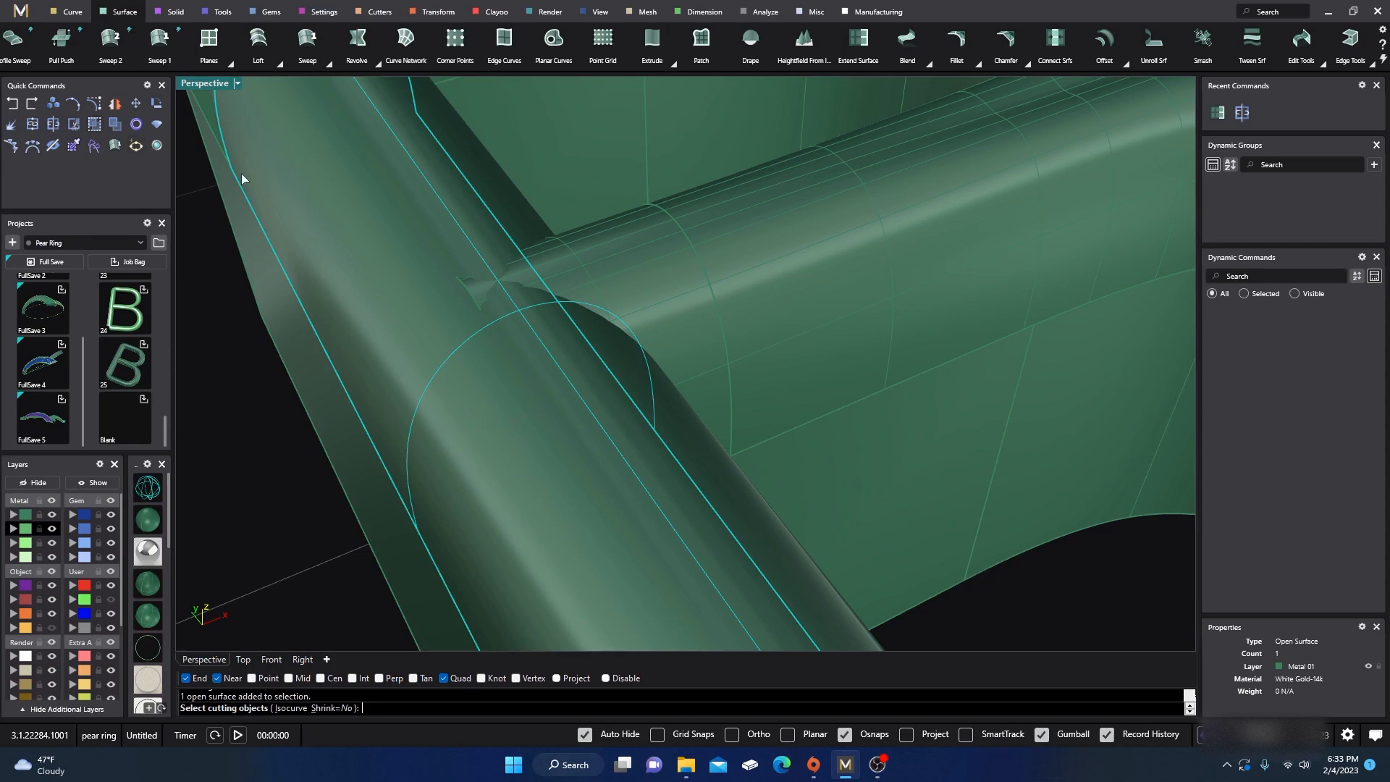
left_click(630, 276)
key("Return")
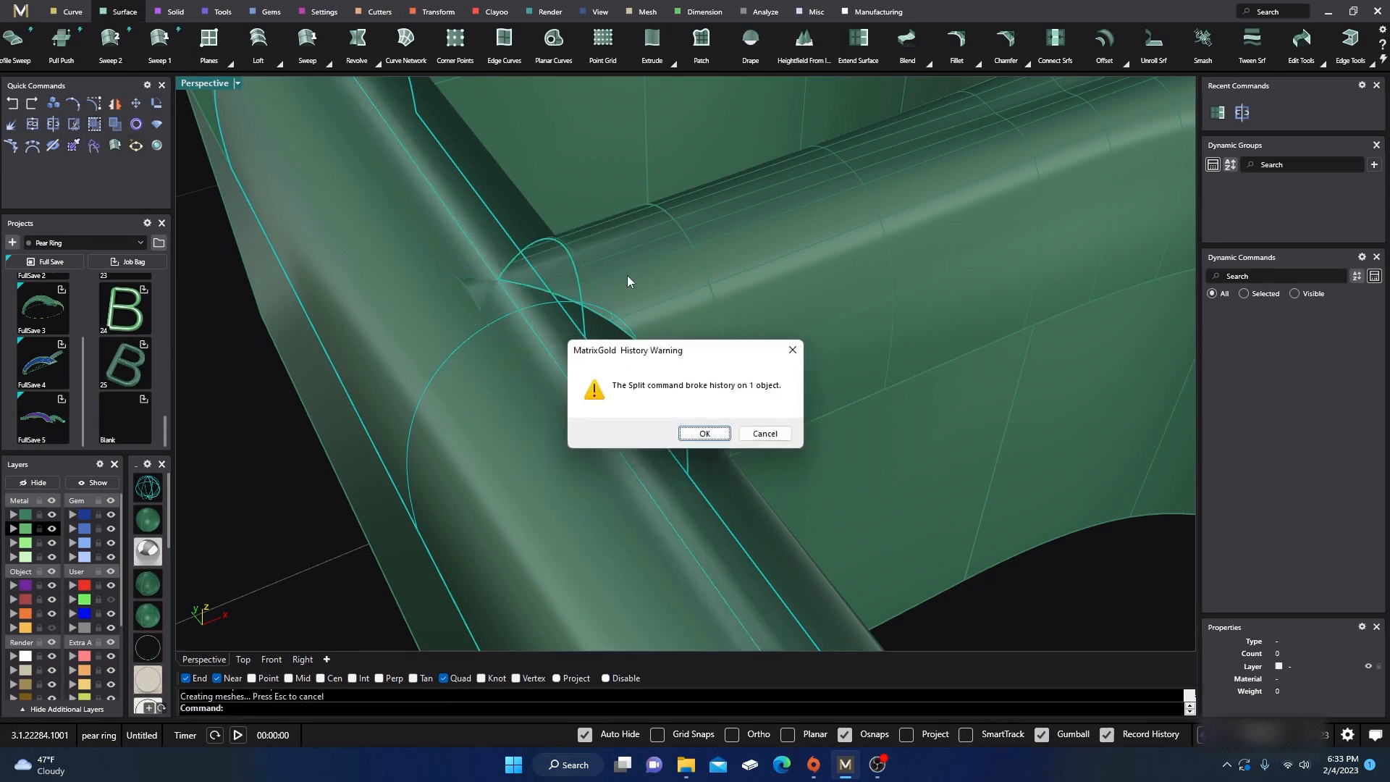
left_click(704, 433)
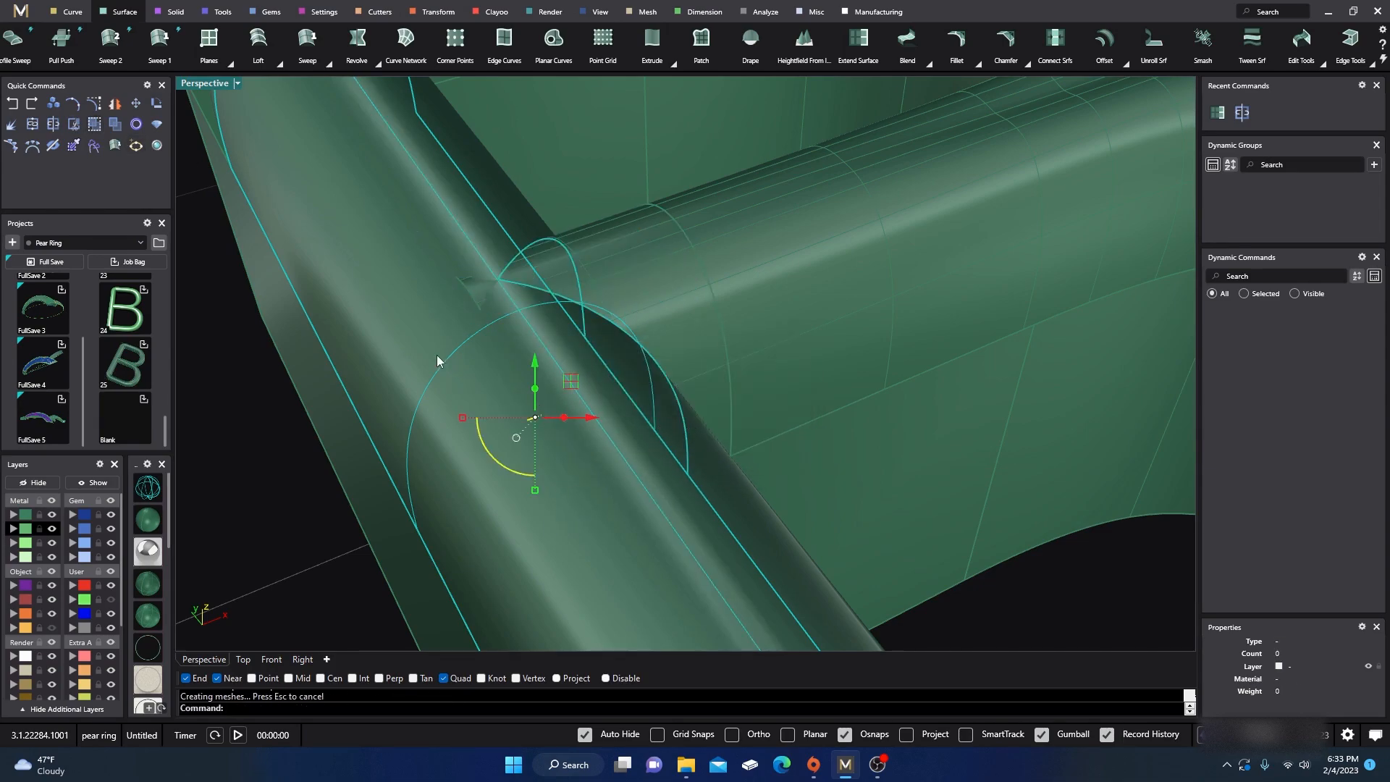
- Split the crossbar's extension surface with the rounded stem surface
left_click(391, 391)
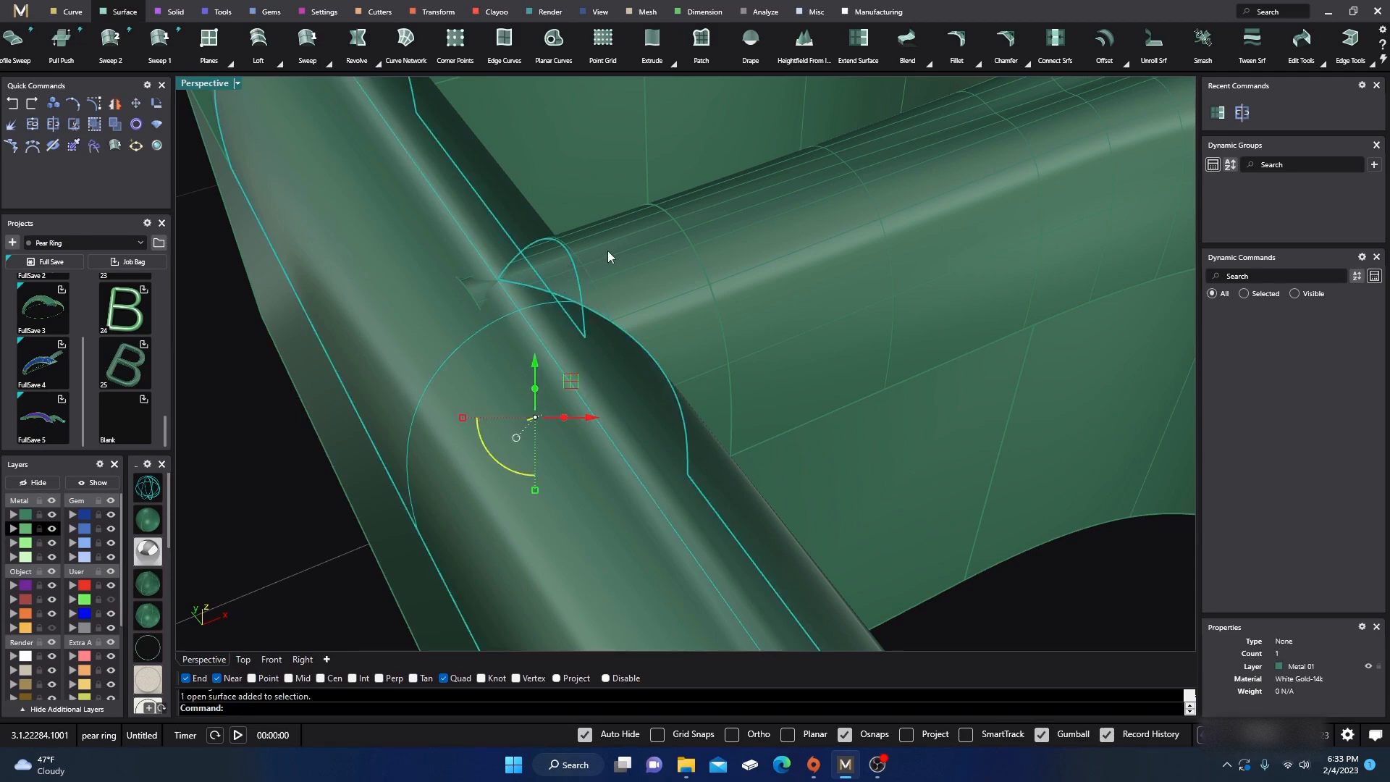
left_click(518, 247)
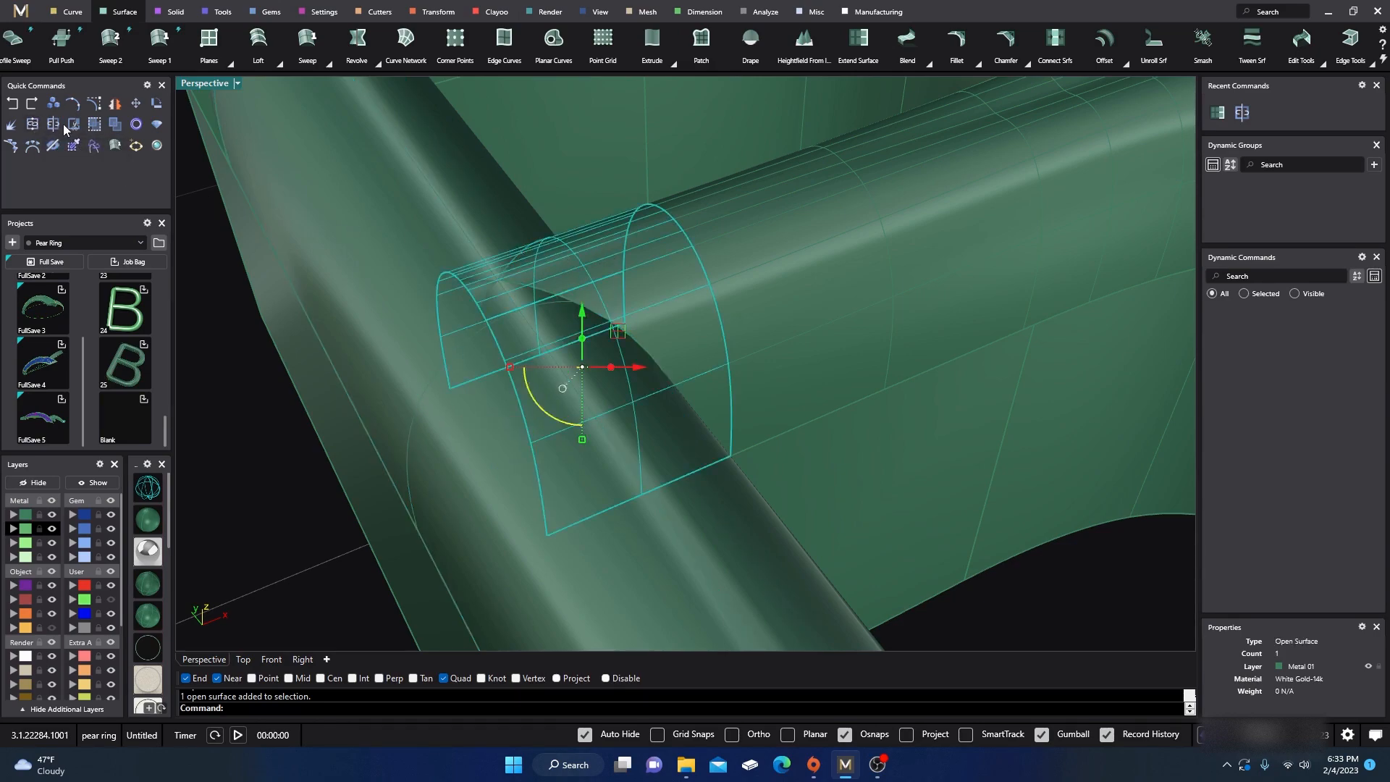
left_click(32, 124)
left_click(437, 183)
key("Return")
- Hide the stem surface, delete the leftover split pieces inside the crossbar junction, and show the stem again
left_click(274, 464)
left_click(371, 440)
left_click(58, 485)
left_click(527, 379)
key("Delete")
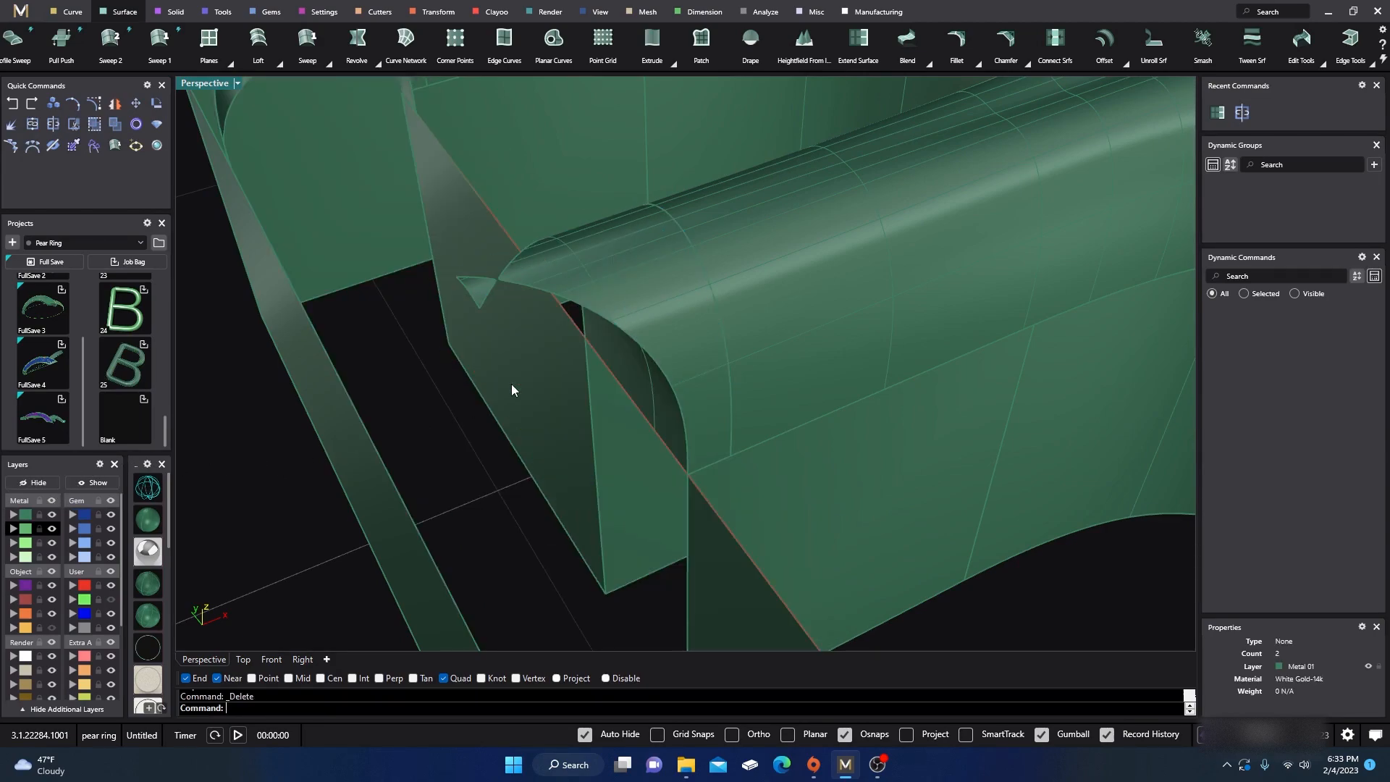
left_click(483, 294)
key("Delete")
right_click_drag(453, 397, 649, 310)
left_click(778, 245)
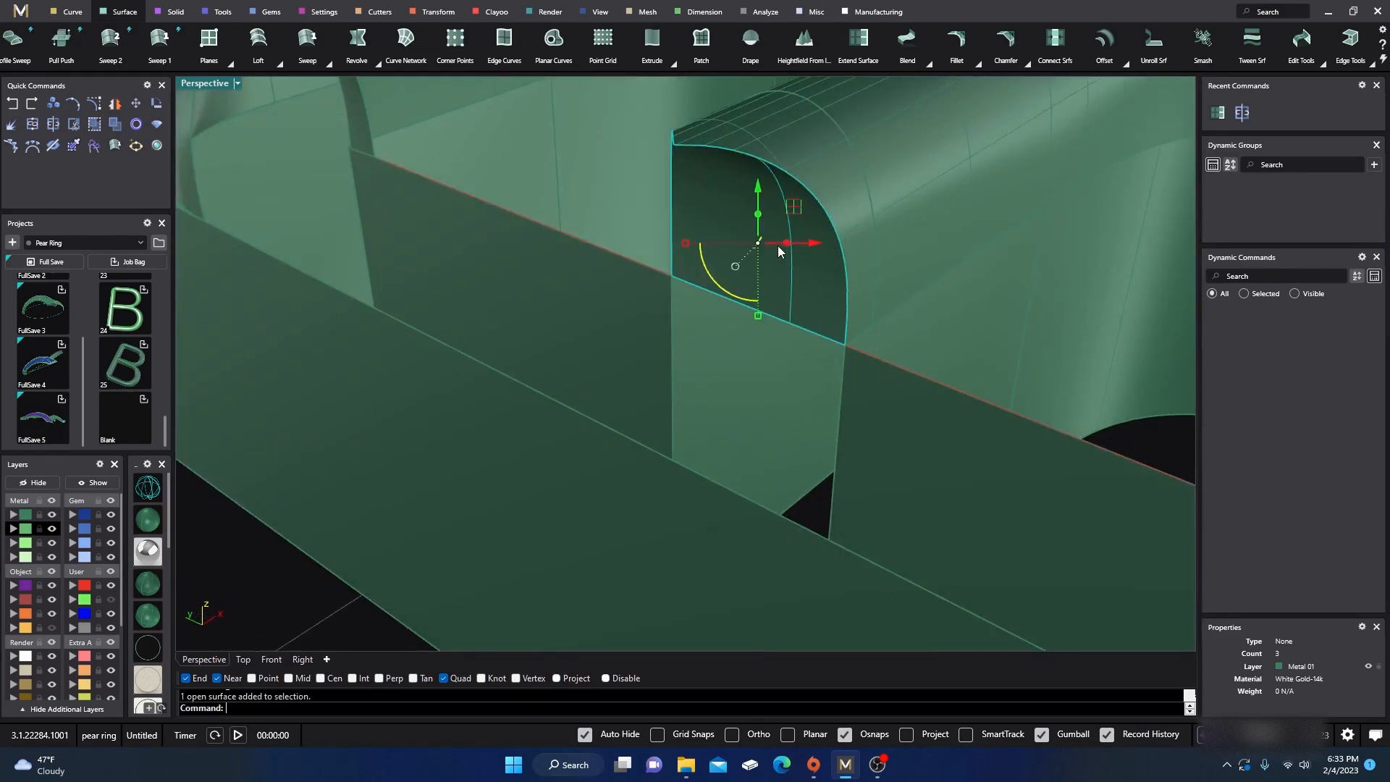
key("Delete")
left_click(92, 482)
- Check the trimmed crossbar extension by hiding it and showing it again
right_click_drag(233, 448, 443, 318)
left_click(443, 319)
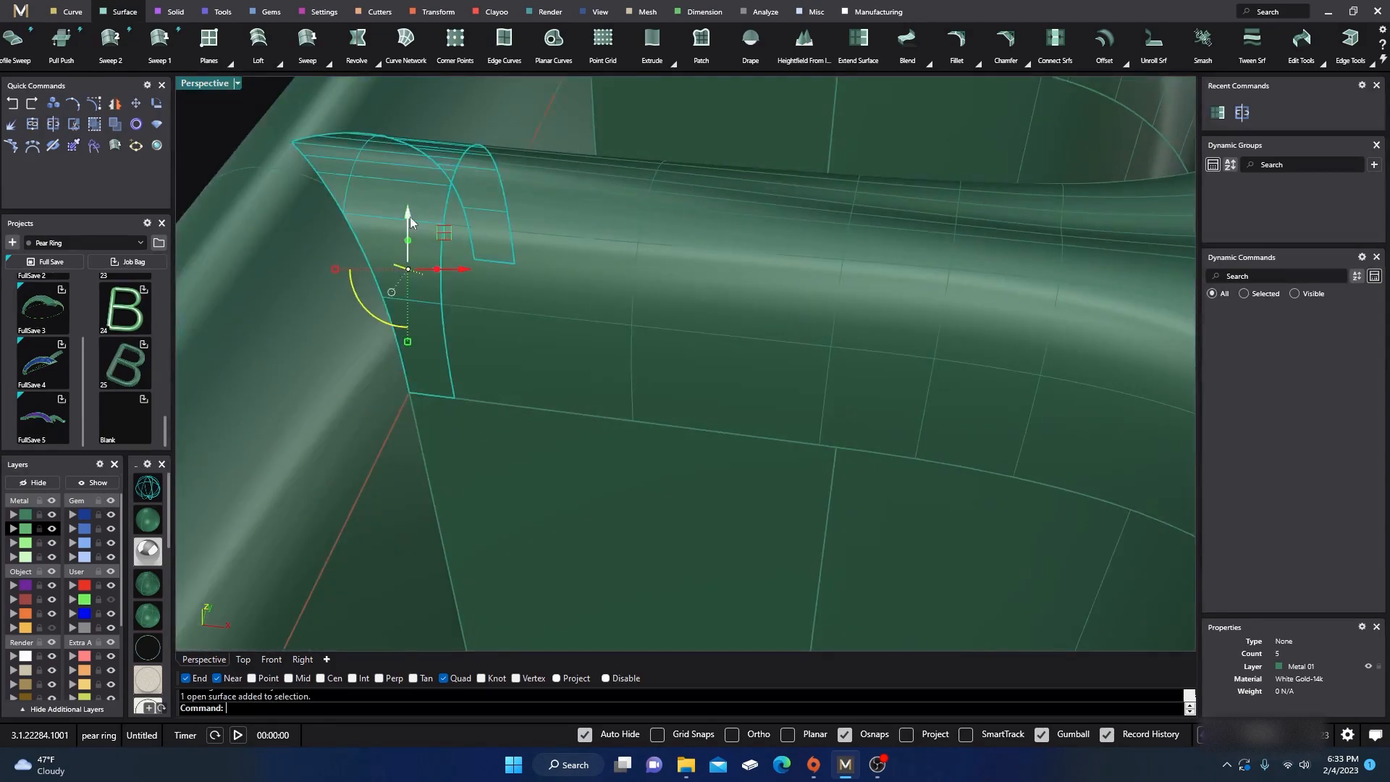
left_click(33, 482)
left_click(92, 482)
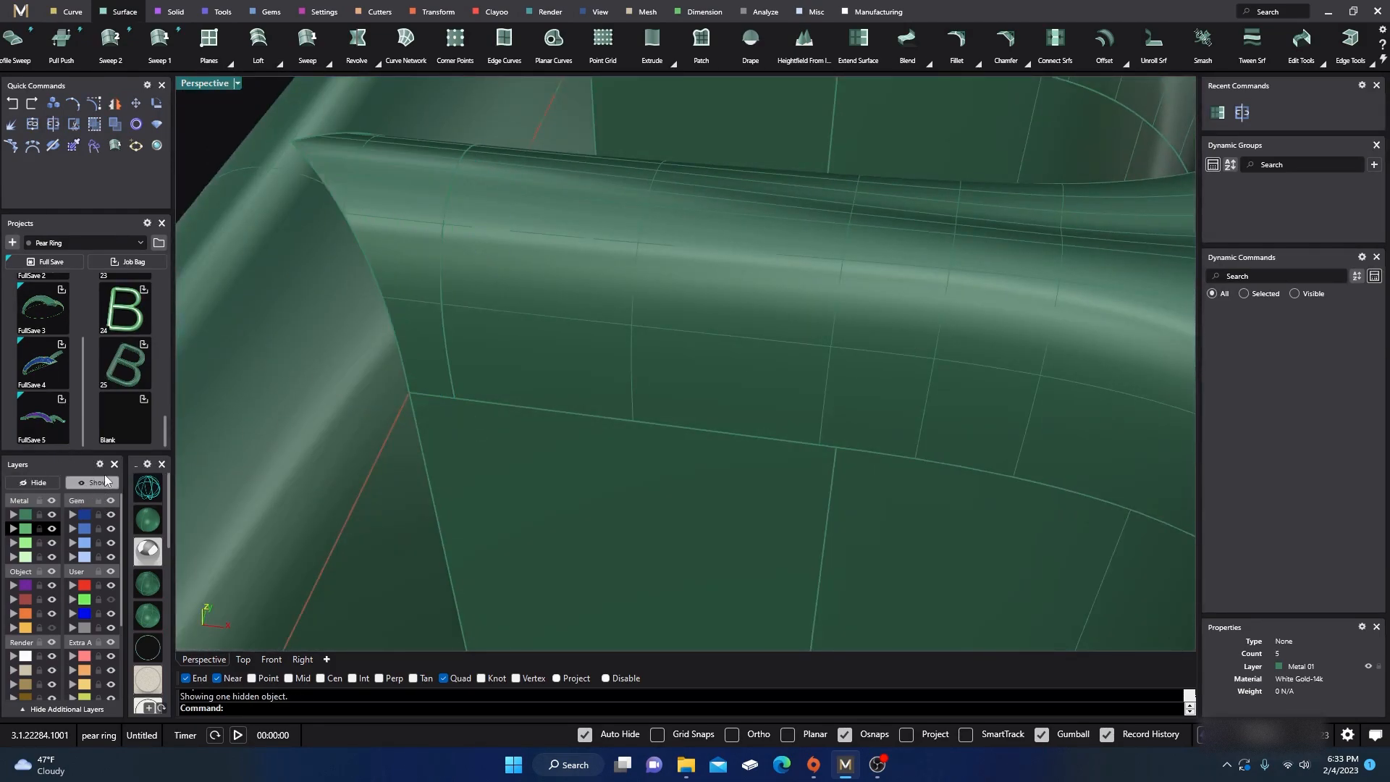
- Join the trimmed crossbar extension with the crossbar and rounded stem surfaces into one rounded-top polysurface
left_click(406, 206)
left_click(487, 227, "shift")
left_click(155, 146)
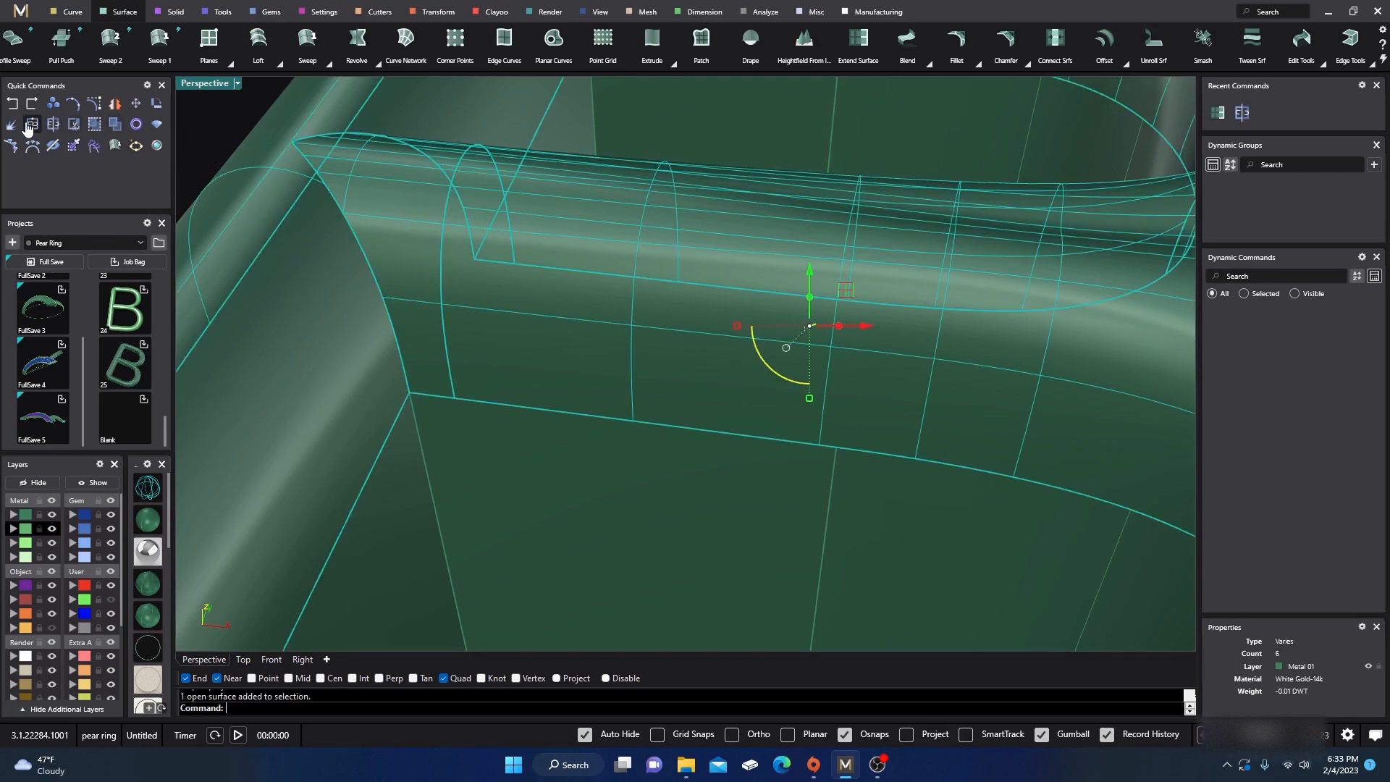
scroll(411, 168, "down", 6)
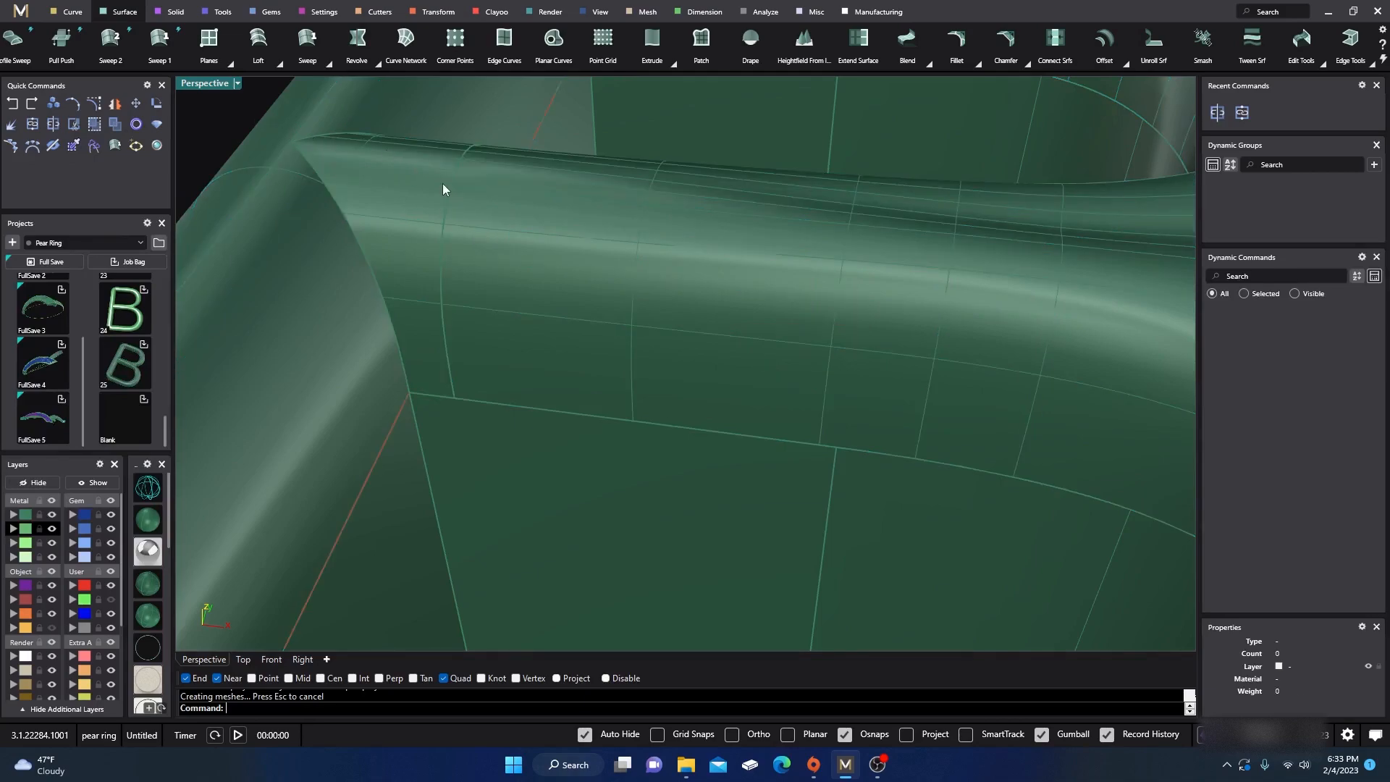
scroll(328, 220, "down", 4)
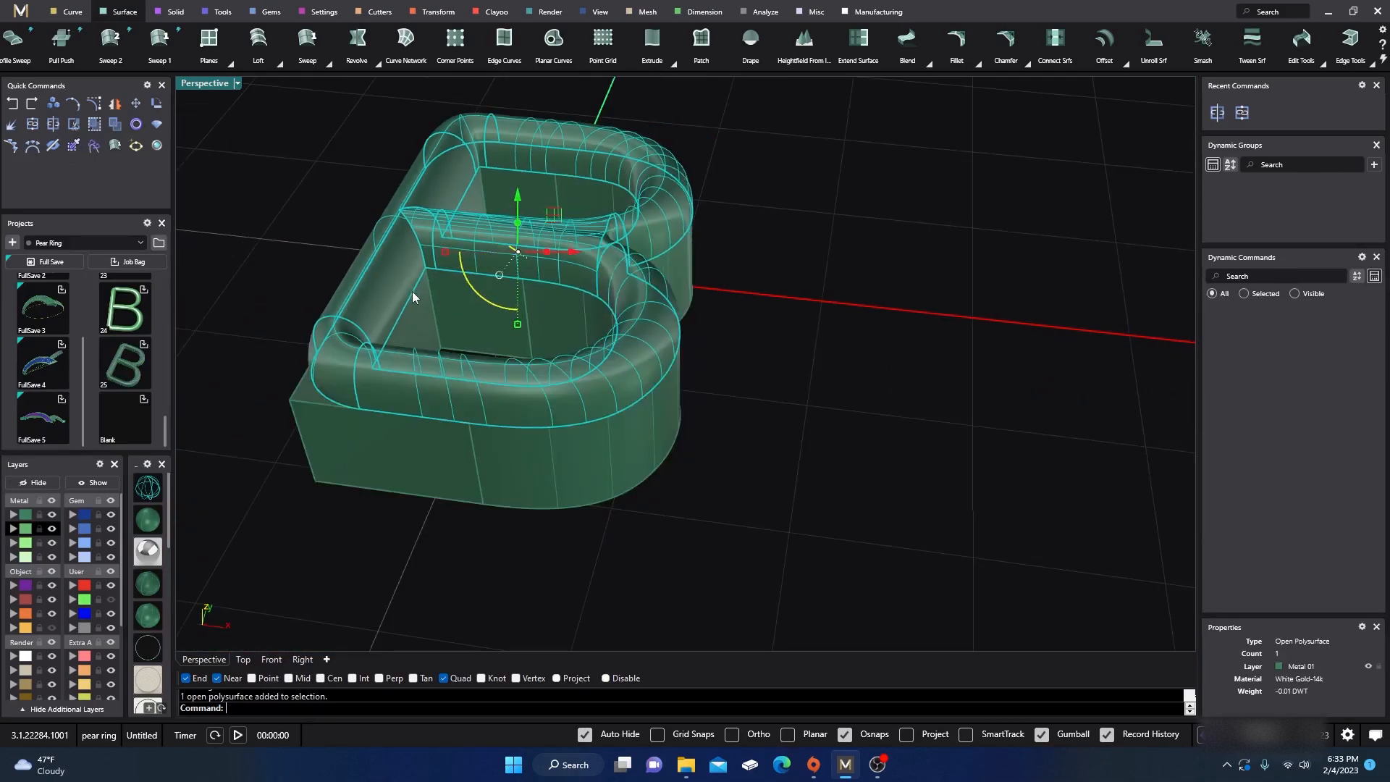
right_click_drag(410, 291, 429, 329)
right_click_drag(501, 278, 518, 245)
right_click_drag(726, 224, 876, 297)
left_click(825, 291)
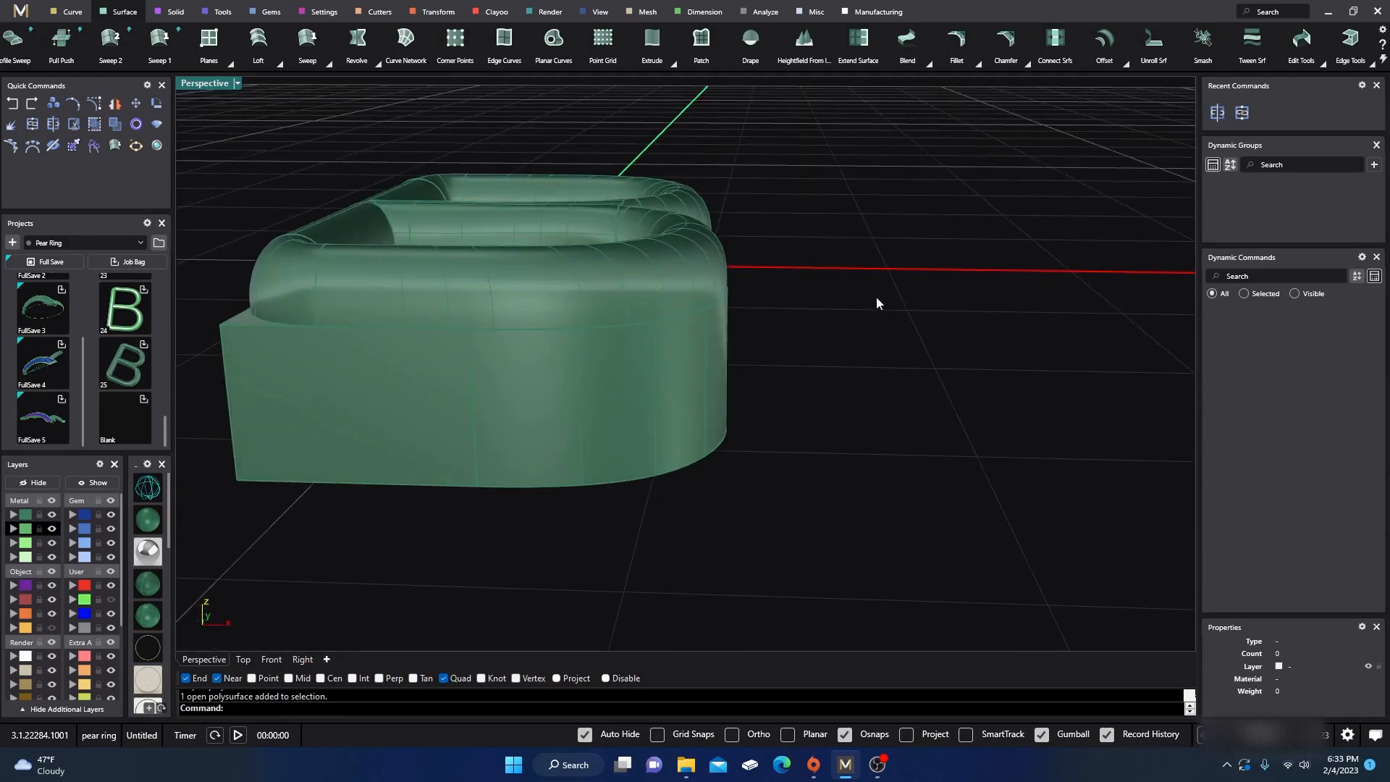
- Delete the straight side walls below the letter B's rounded top, selecting them in the Front view
double_click(211, 85)
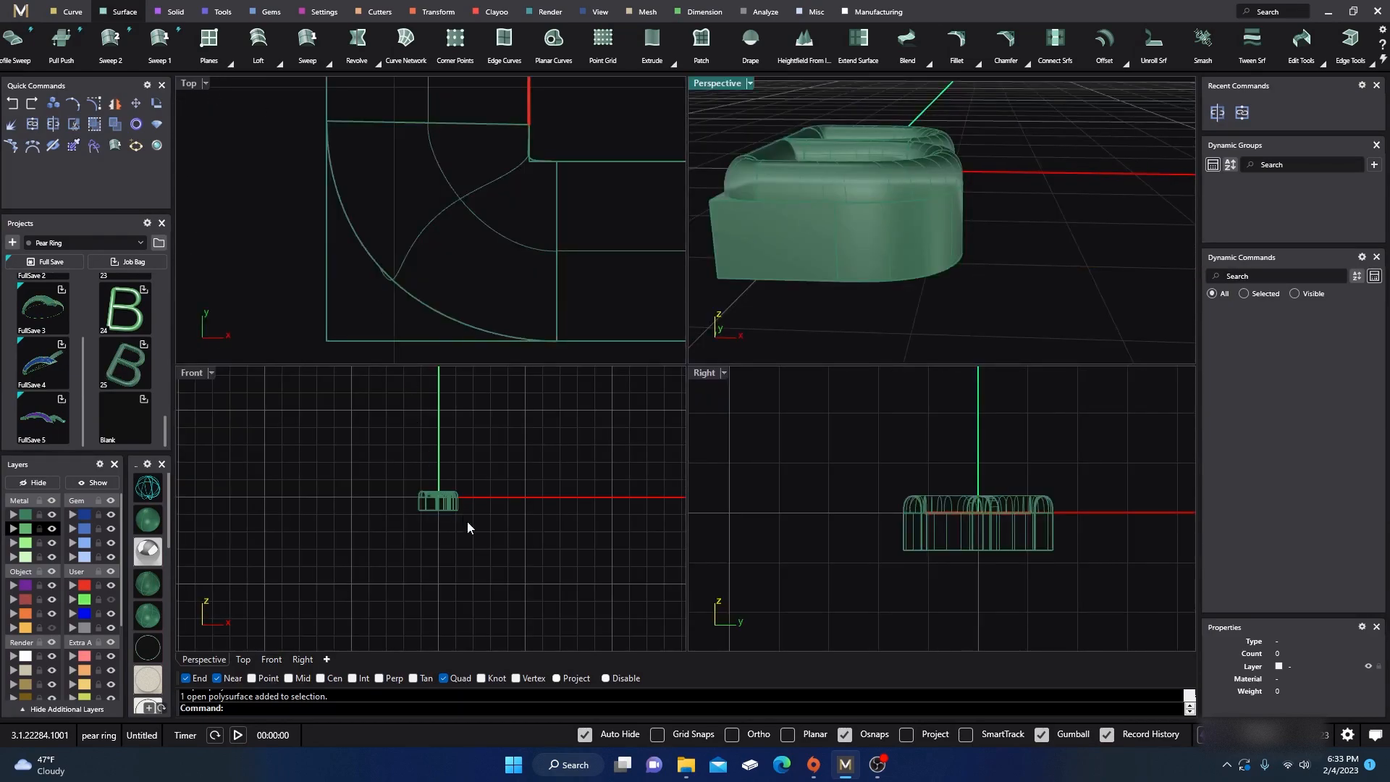
scroll(463, 514, "up", 5)
left_click_drag(525, 527, 301, 472)
key("Delete")
left_click(414, 441)
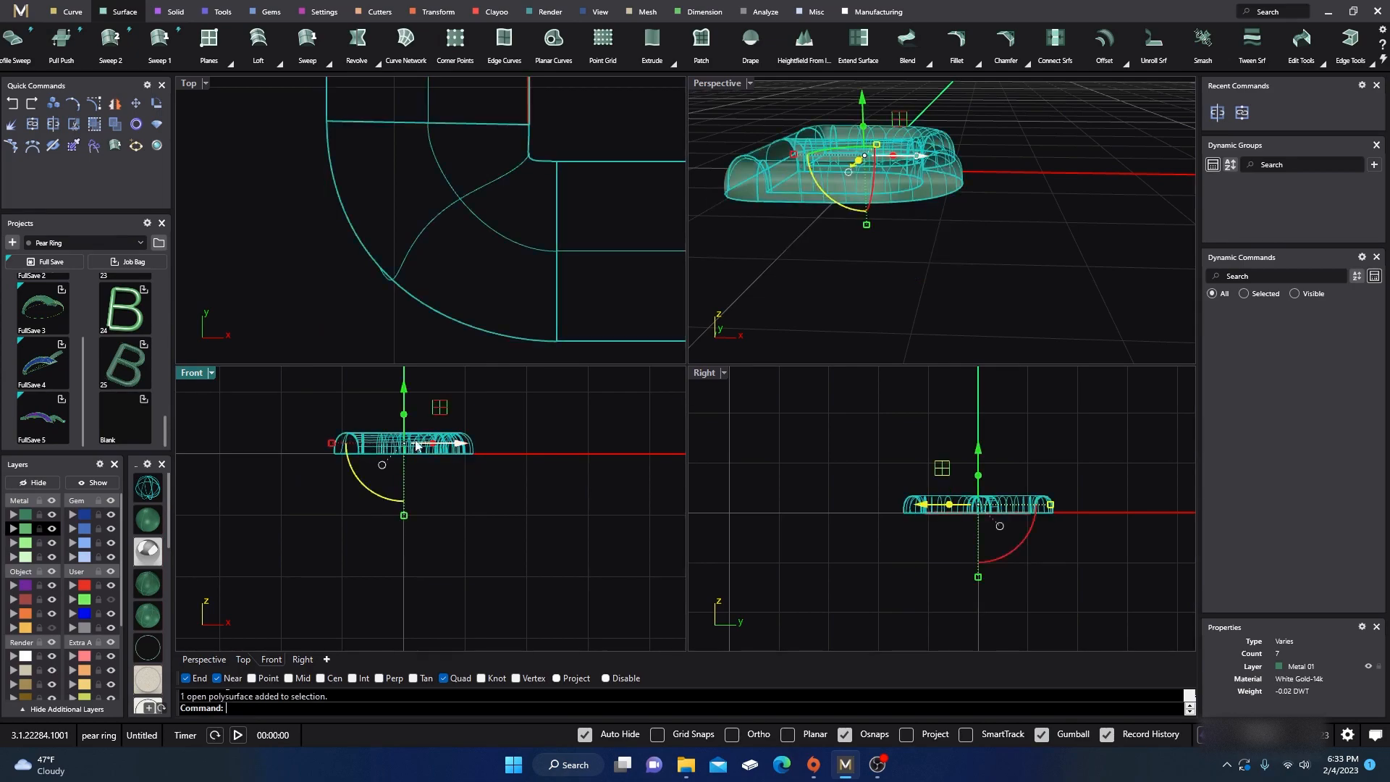
left_click(792, 251)
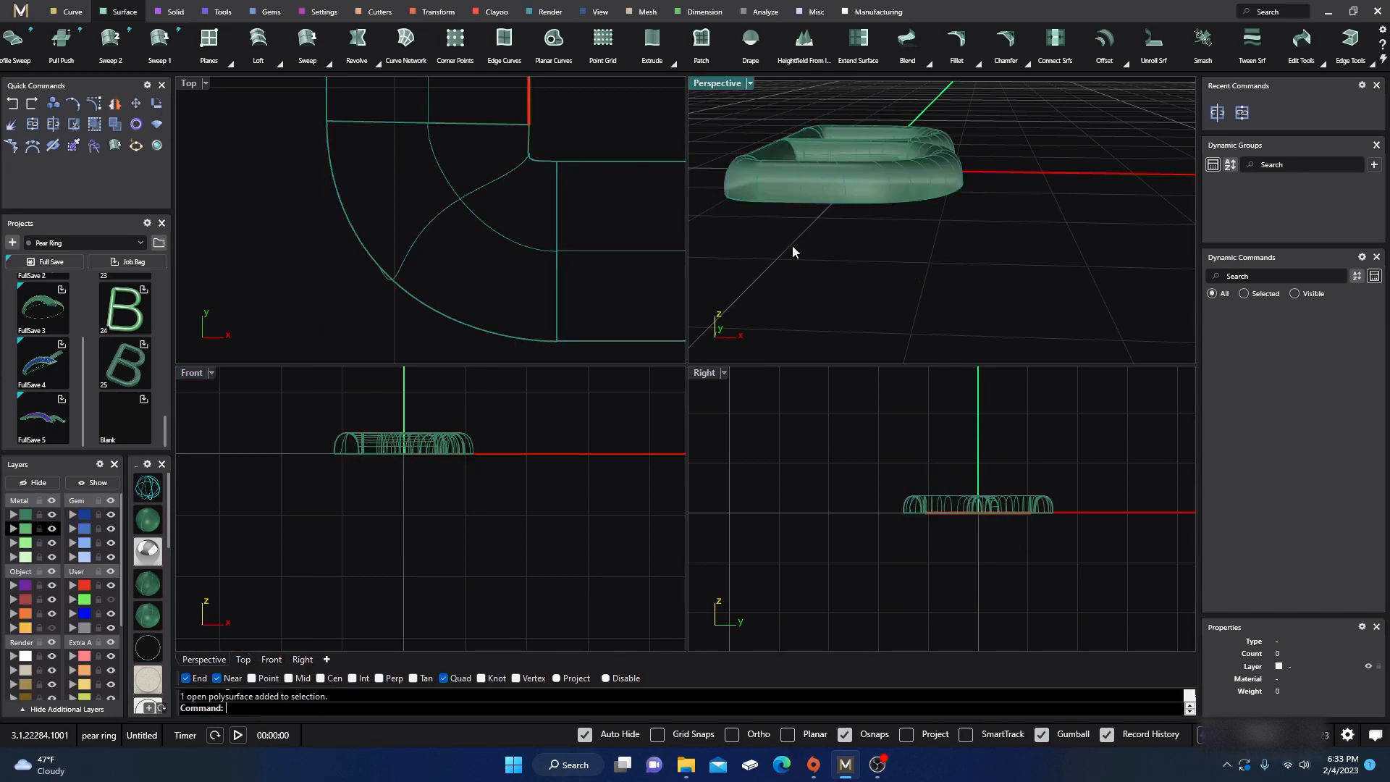
- Move the leftover curve at the underside of the rounded B to layer User 04 in the Perspective view
double_click(704, 85)
right_click_drag(707, 93, 692, 348)
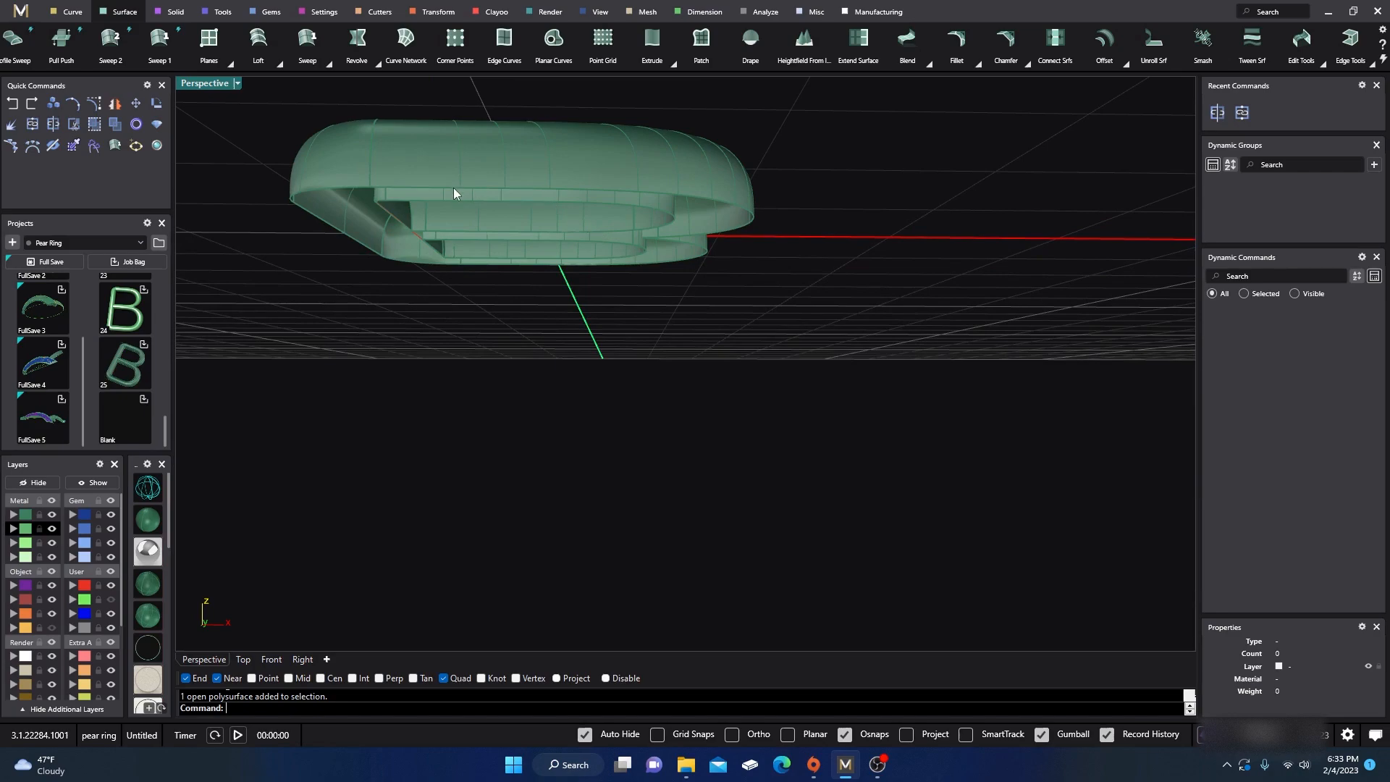
right_click_drag(521, 264, 384, 349)
left_click_drag(303, 304, 854, 210)
left_click(74, 628)
left_click(519, 428)
right_click_drag(519, 428, 493, 354)
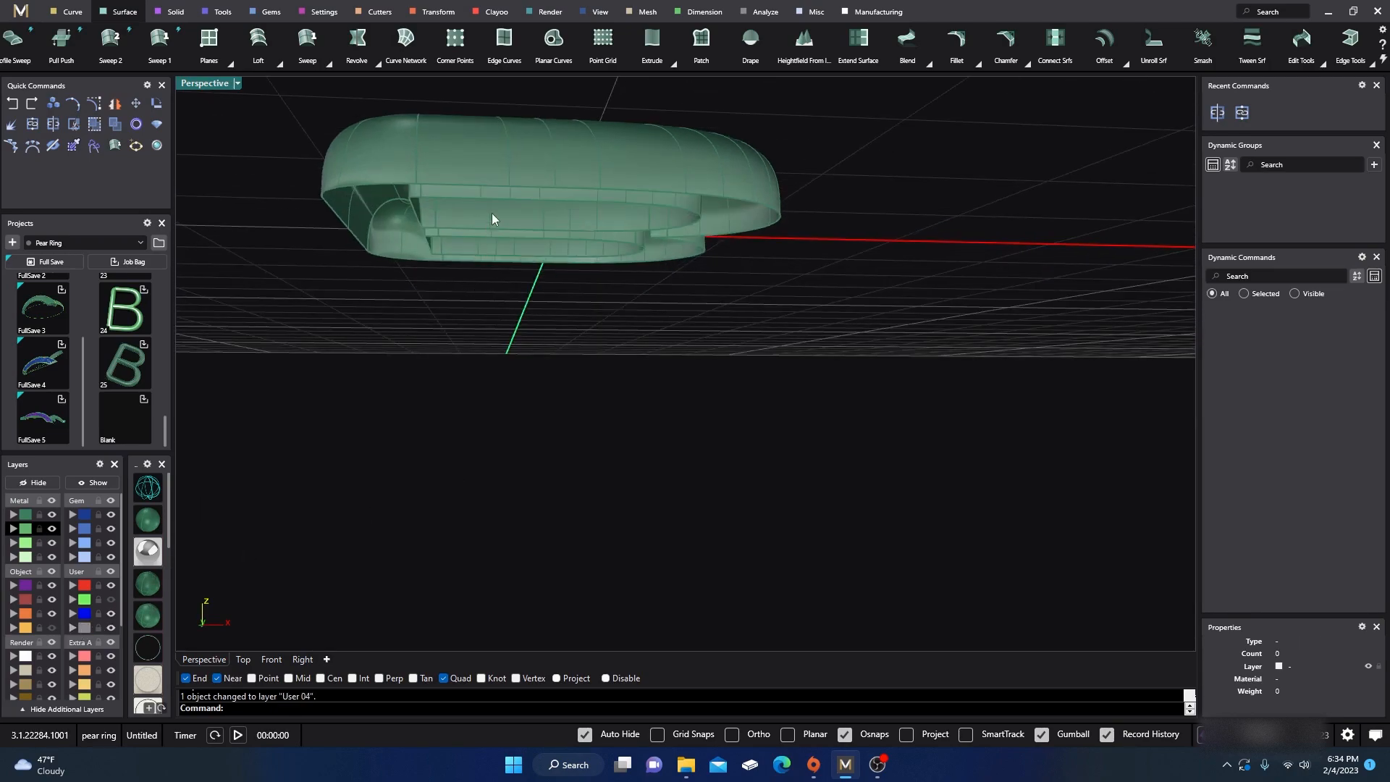
left_click(523, 165)
left_click(71, 13)
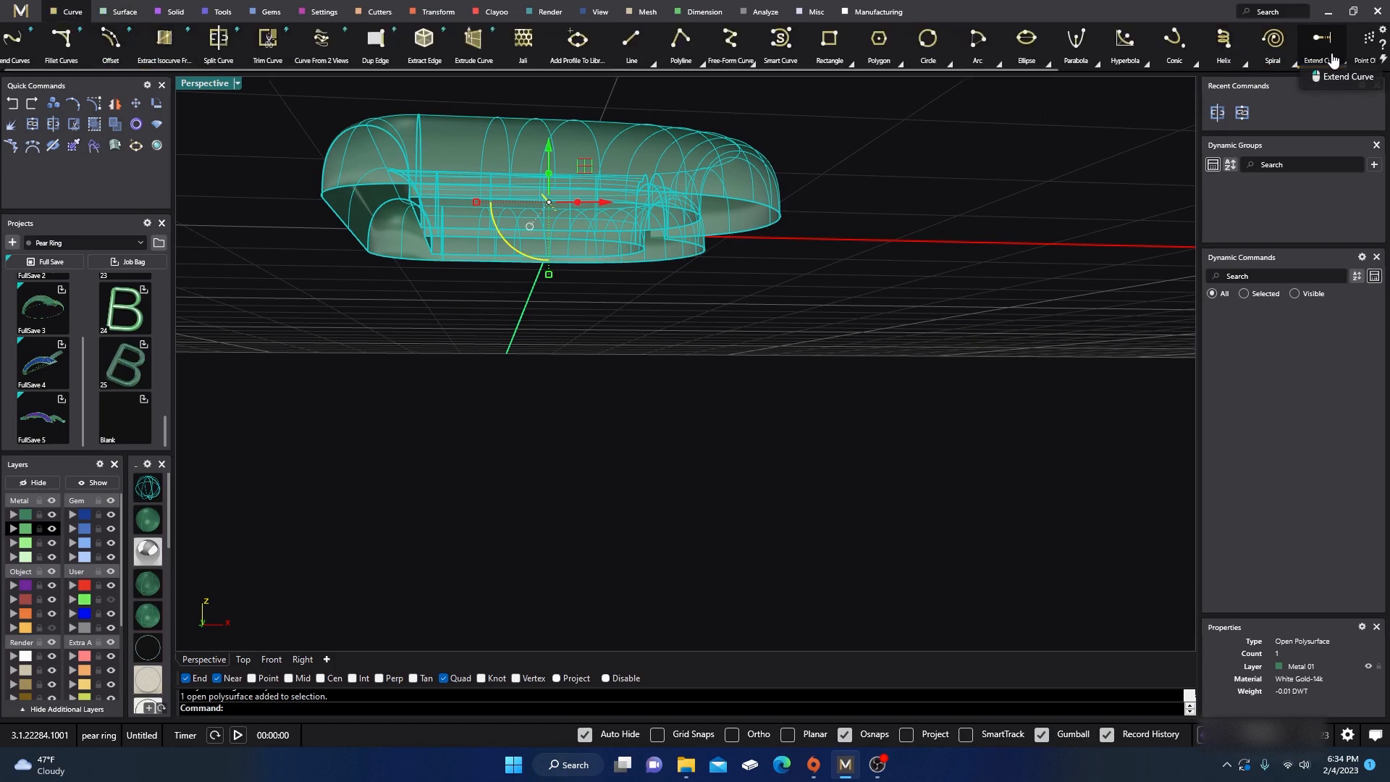
scroll(1336, 57, "down", 5)
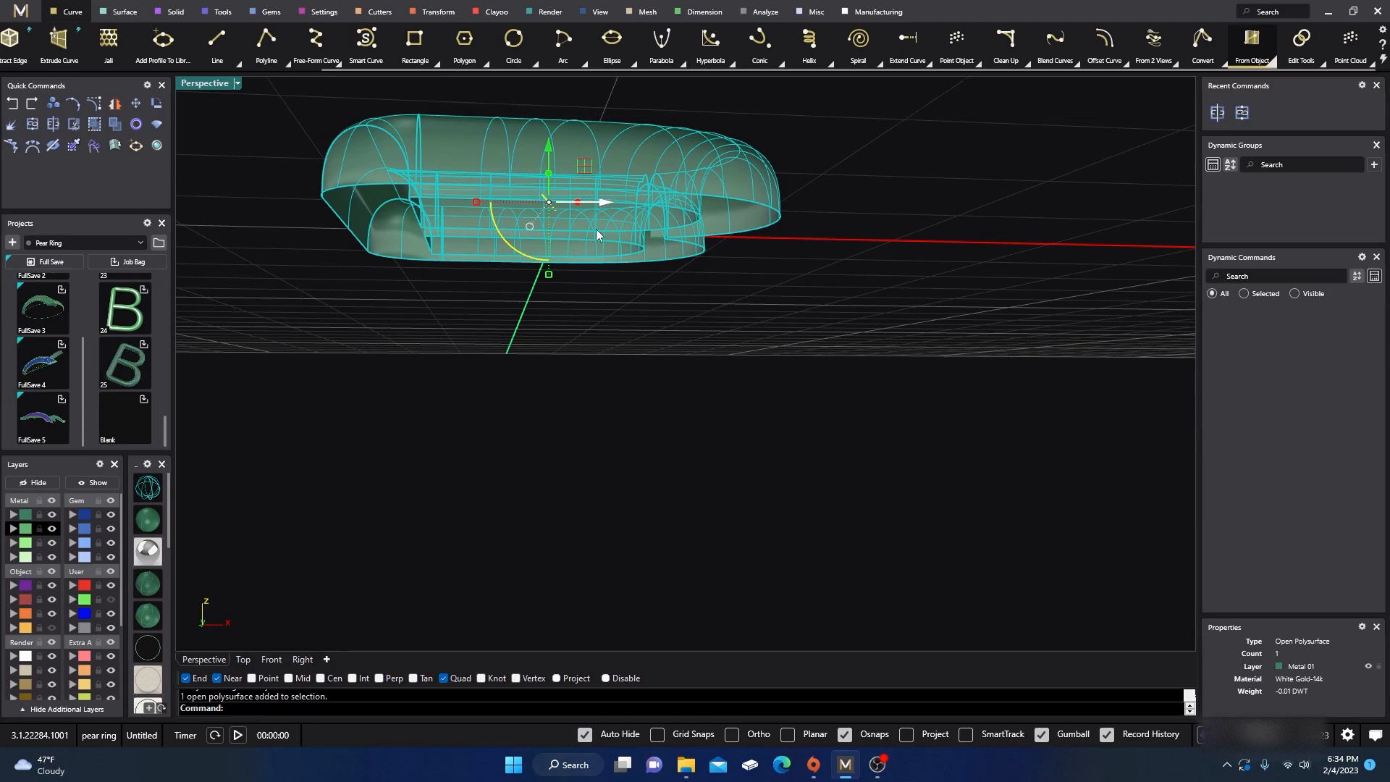
left_click(580, 375)
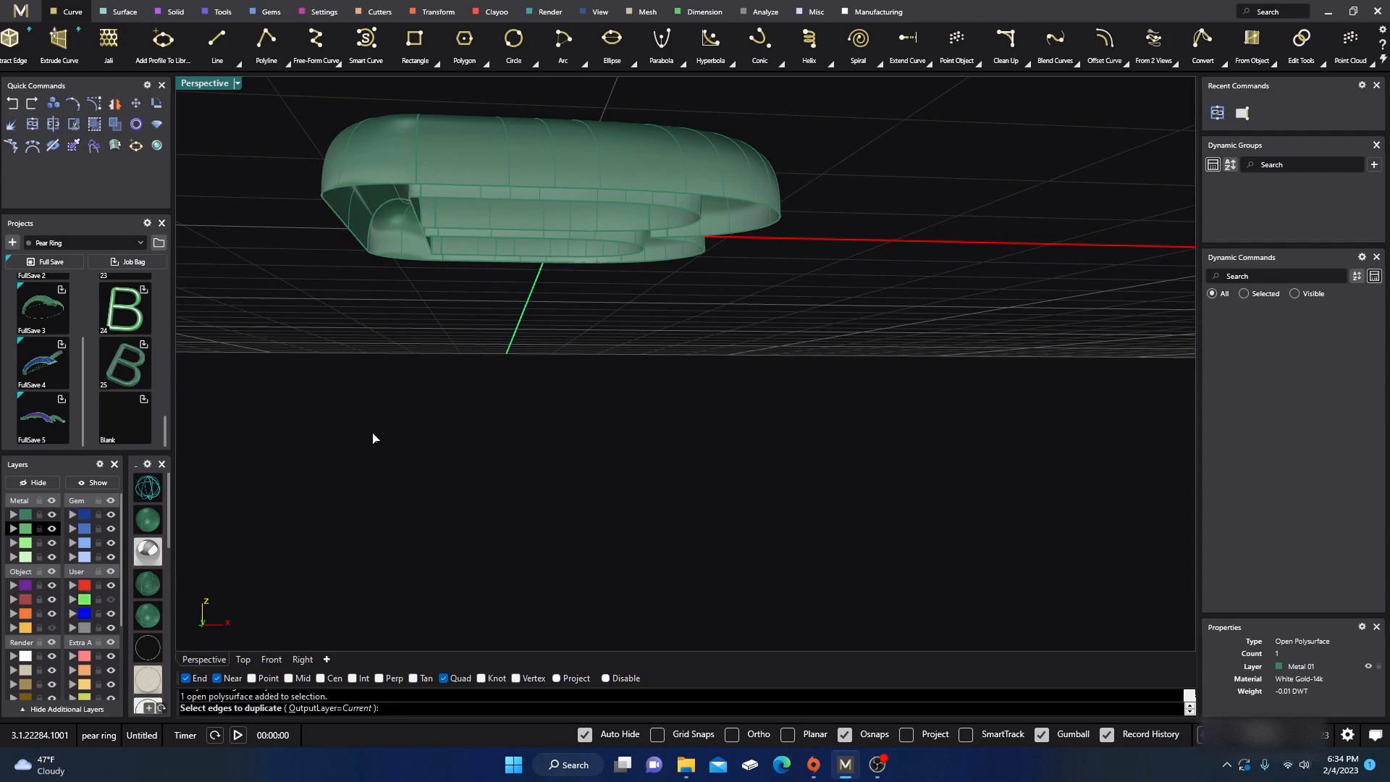
right_click_drag(354, 397, 264, 333)
left_click_drag(260, 323, 825, 210)
right_click_drag(518, 375, 527, 344)
left_click(561, 346)
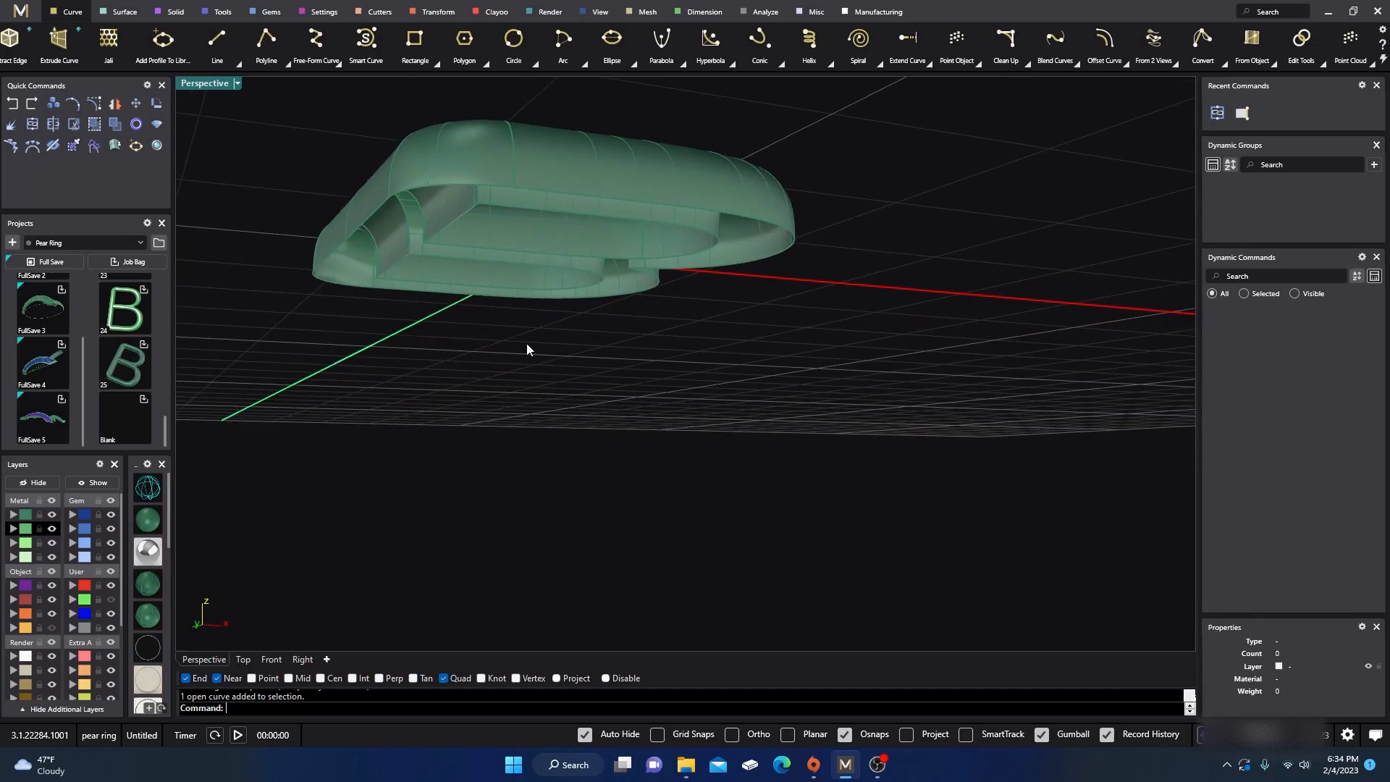
left_click(488, 211)
left_click(446, 310)
right_click_drag(507, 343, 575, 220)
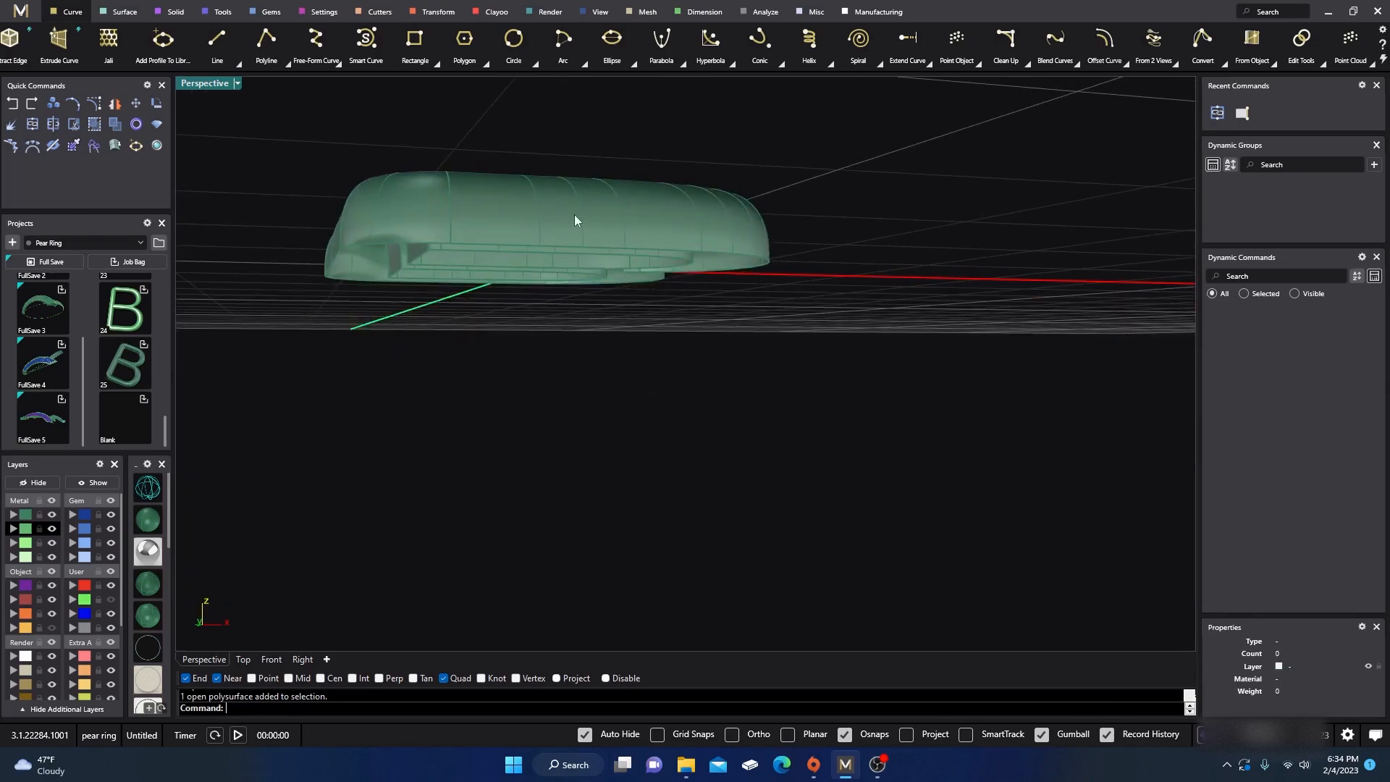
- Start Duplicate Edge on the rounded B with OutputLayer Current and pick the bottom edges around its outer outline
left_click(574, 216)
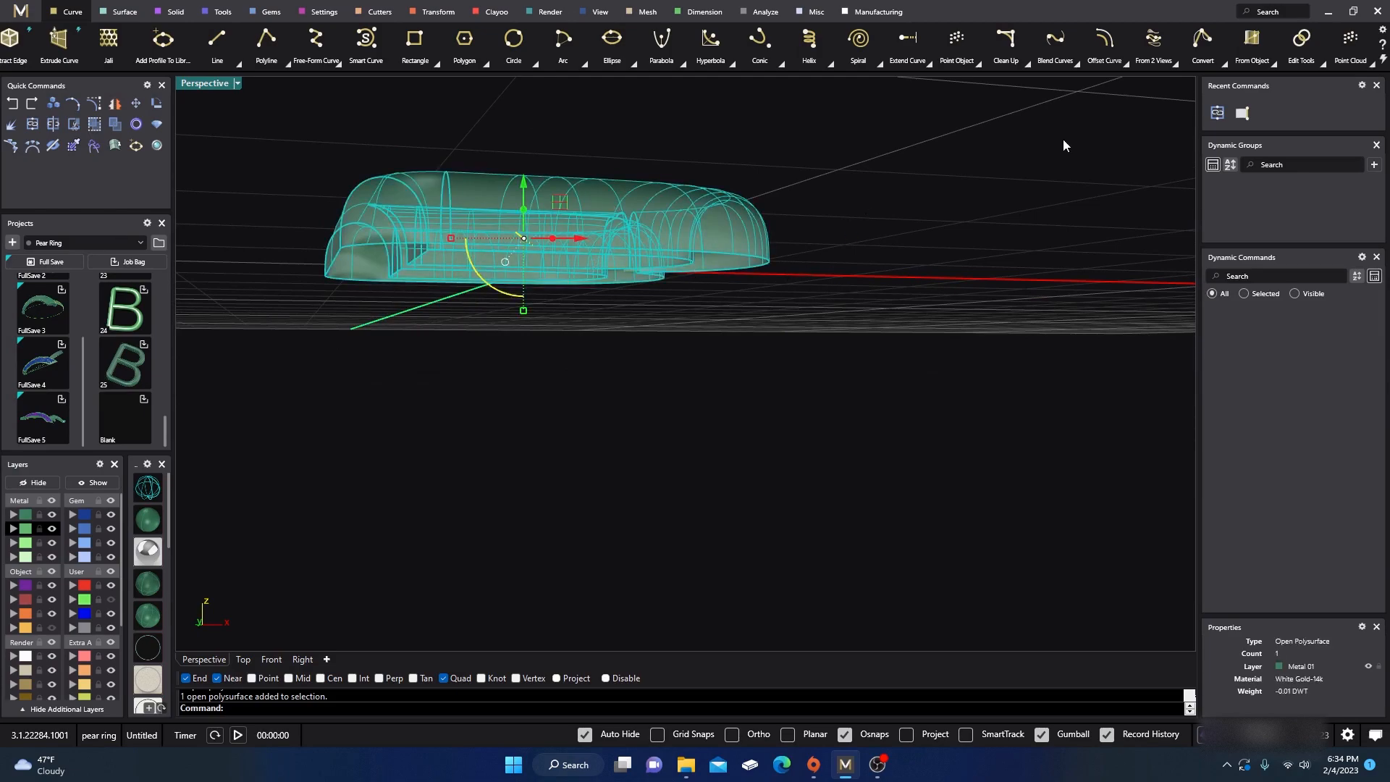
left_click(1272, 62)
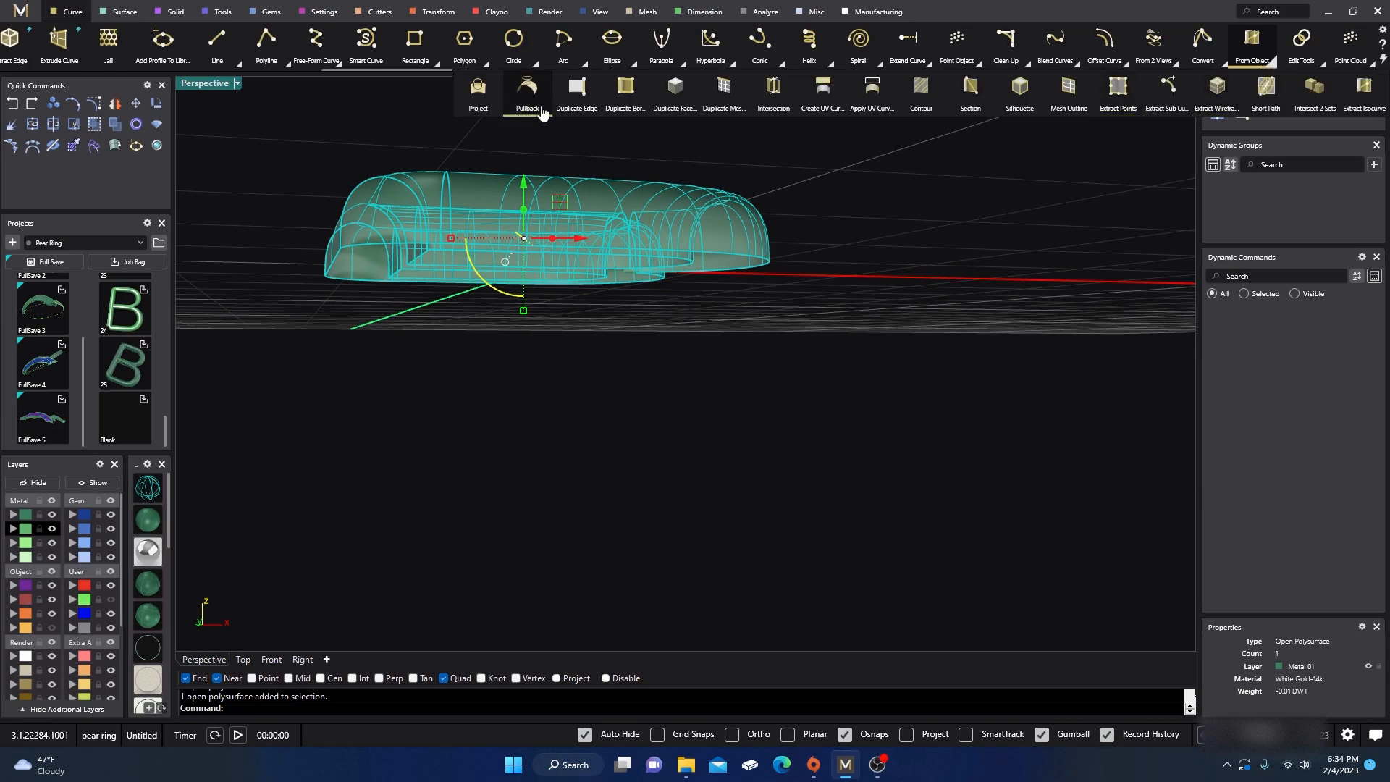
left_click(574, 100)
right_click_drag(501, 376, 530, 411)
left_click(796, 187)
left_click(407, 150)
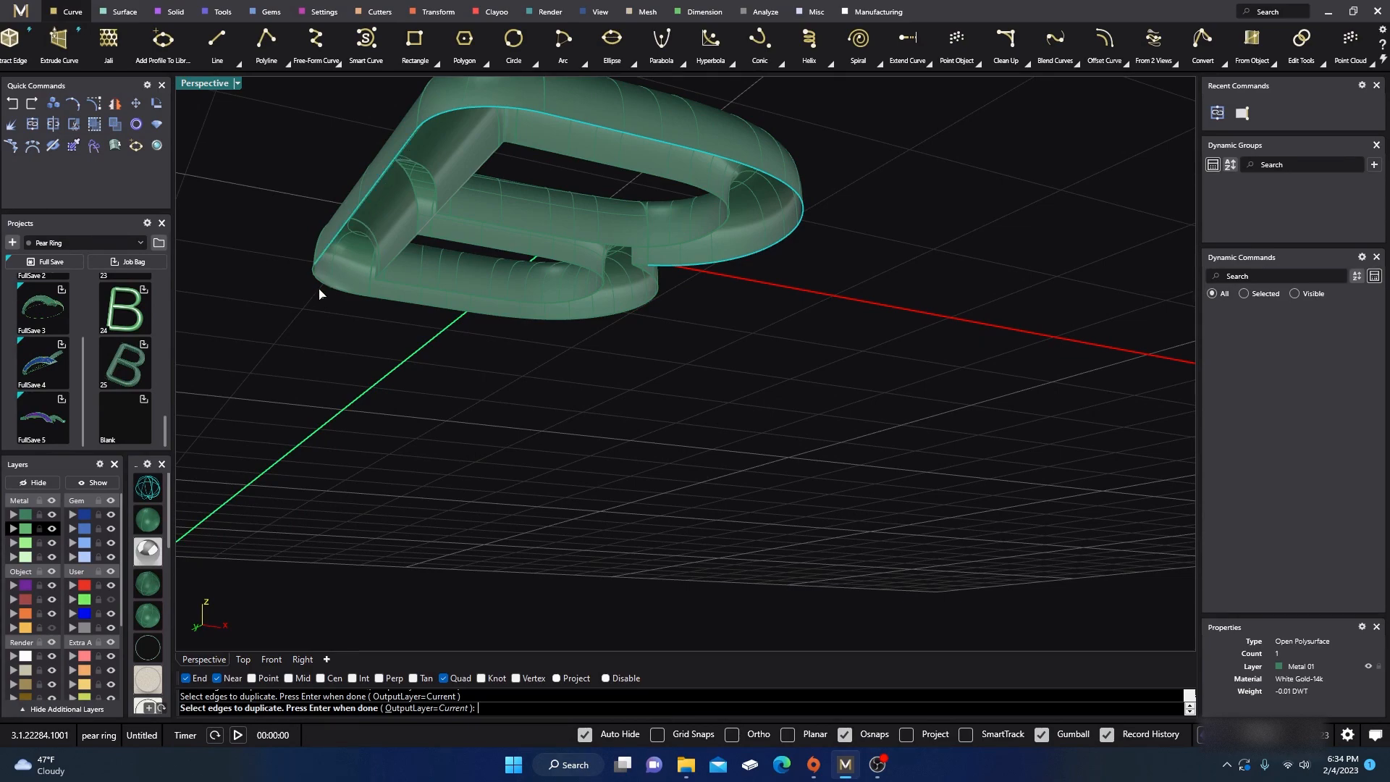
left_click(403, 310)
scroll(643, 265, "up", 3)
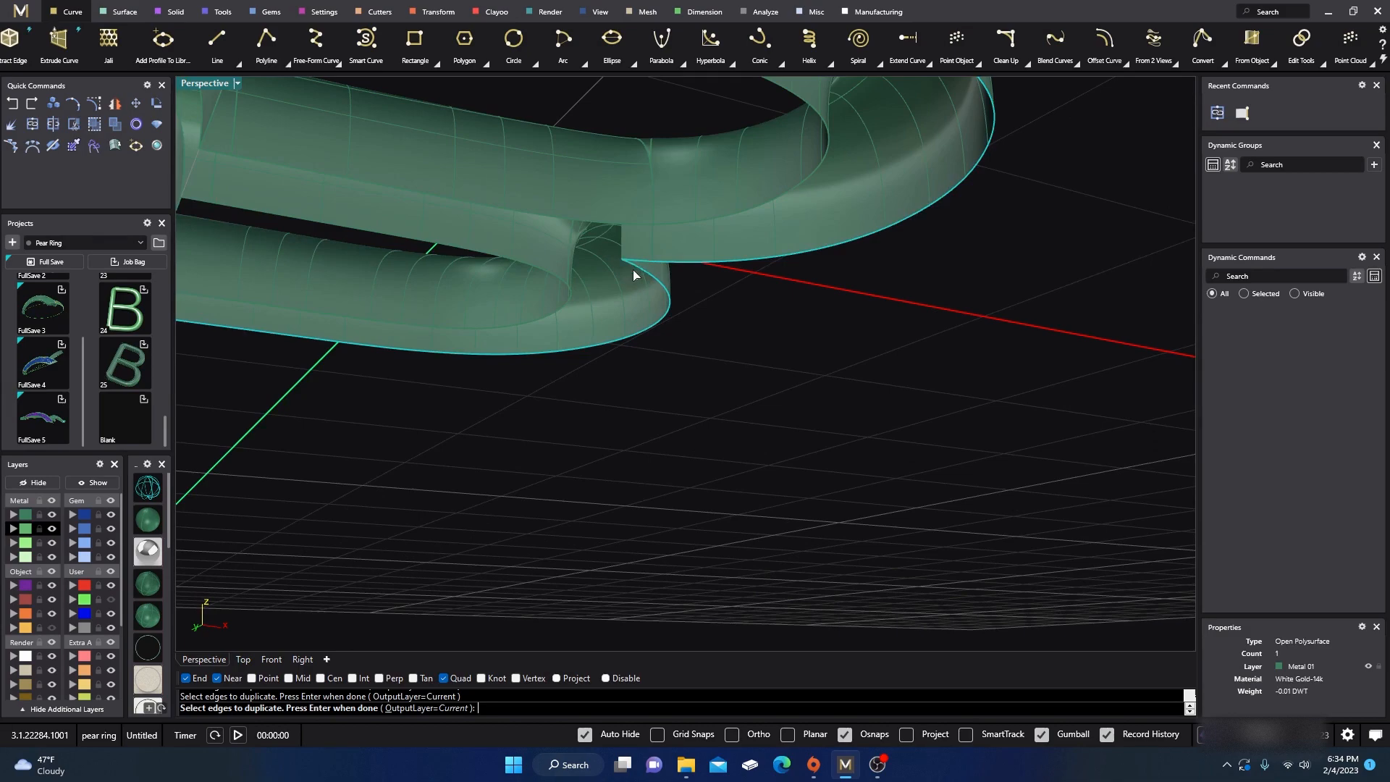
left_click(616, 226)
- Add the bottom edges around both inner openings of the B and finish duplicating the edges
left_click(671, 223)
right_click_drag(679, 240, 549, 164)
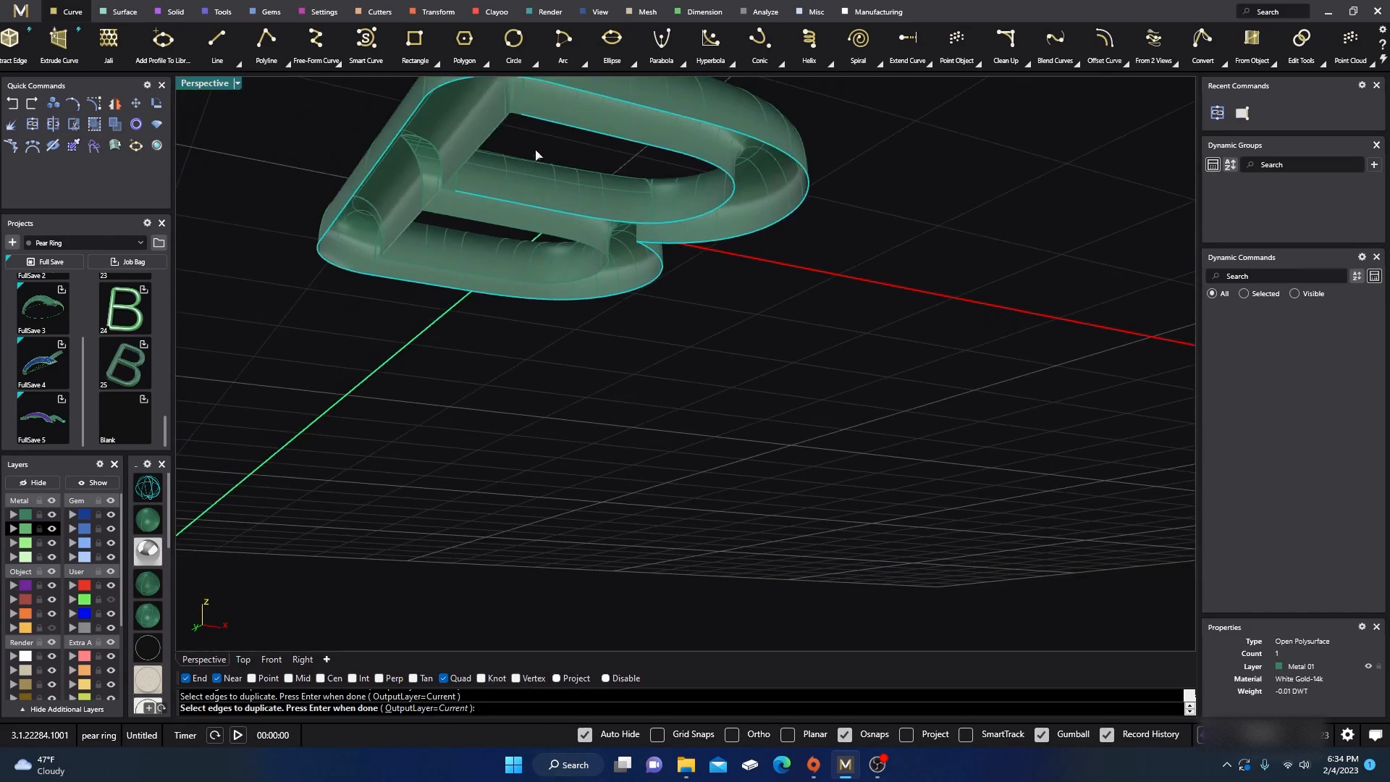
left_click(499, 142)
scroll(449, 190, "up", 3)
scroll(496, 239, "up", 4)
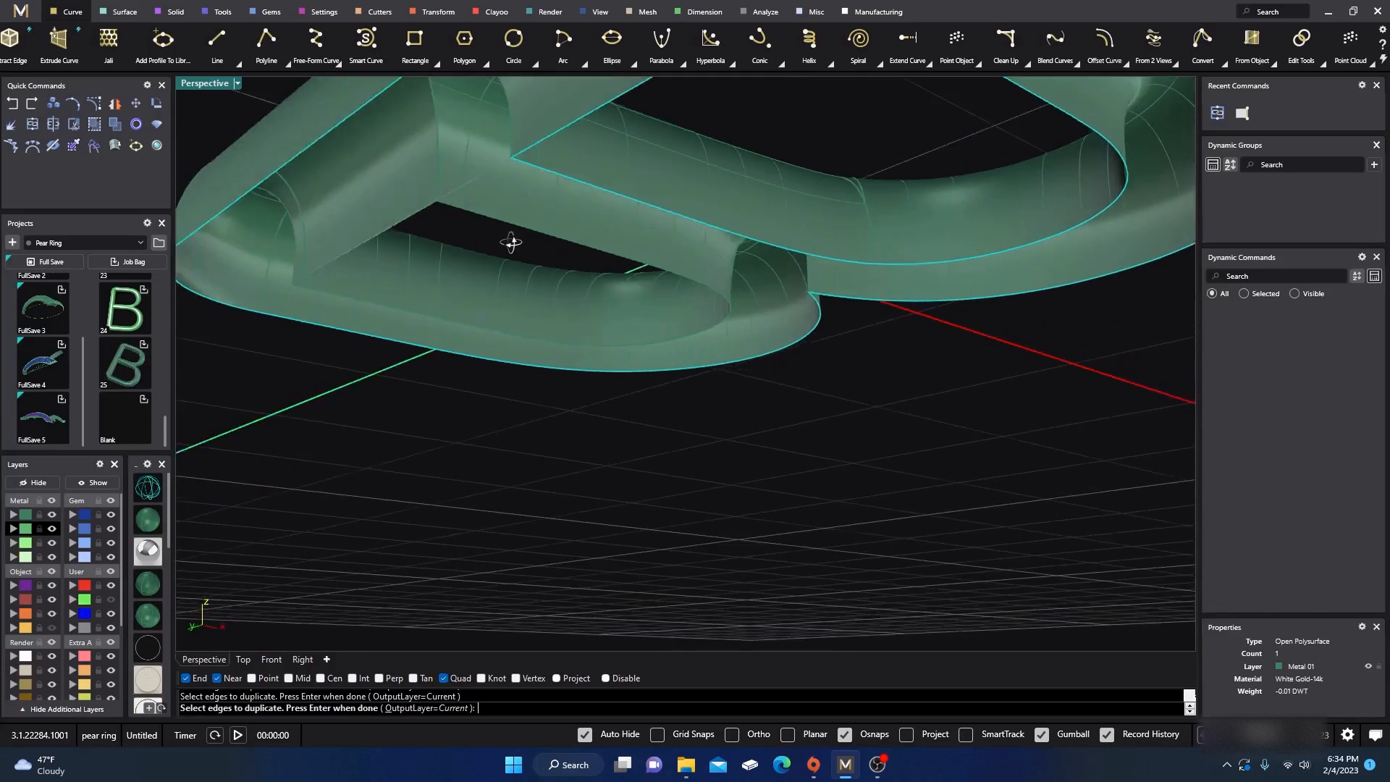
left_click(577, 175)
left_click(605, 189)
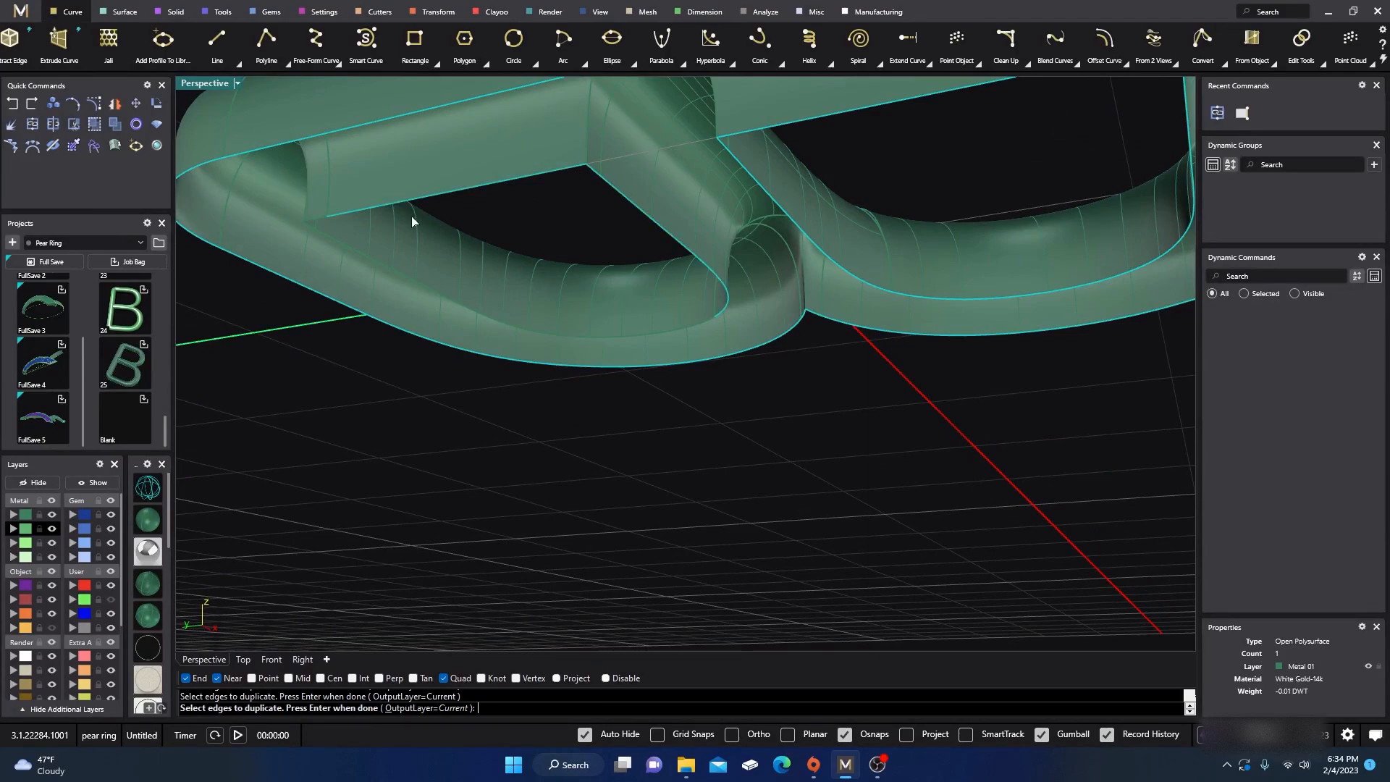
left_click(341, 246)
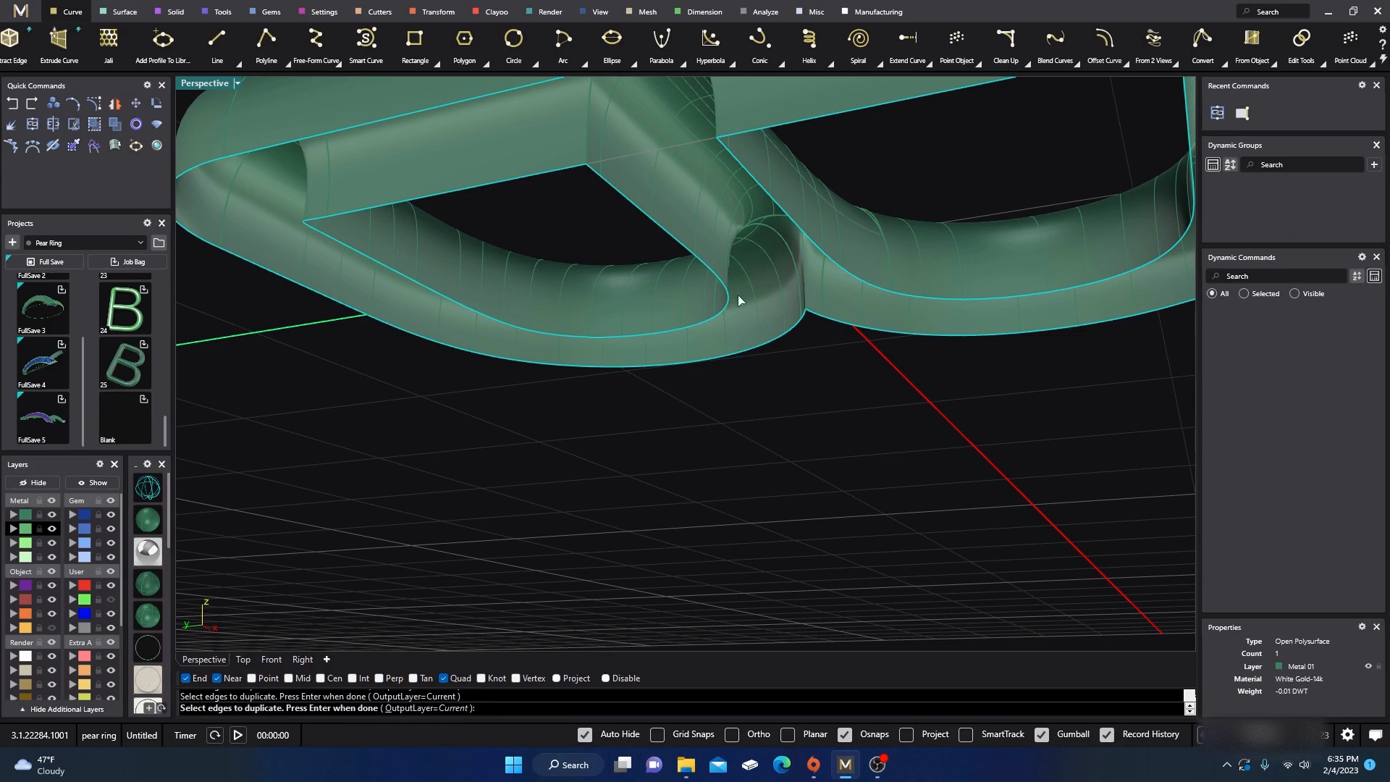
scroll(738, 300, "down", 4)
right_click_drag(741, 354, 609, 389)
key("Return")
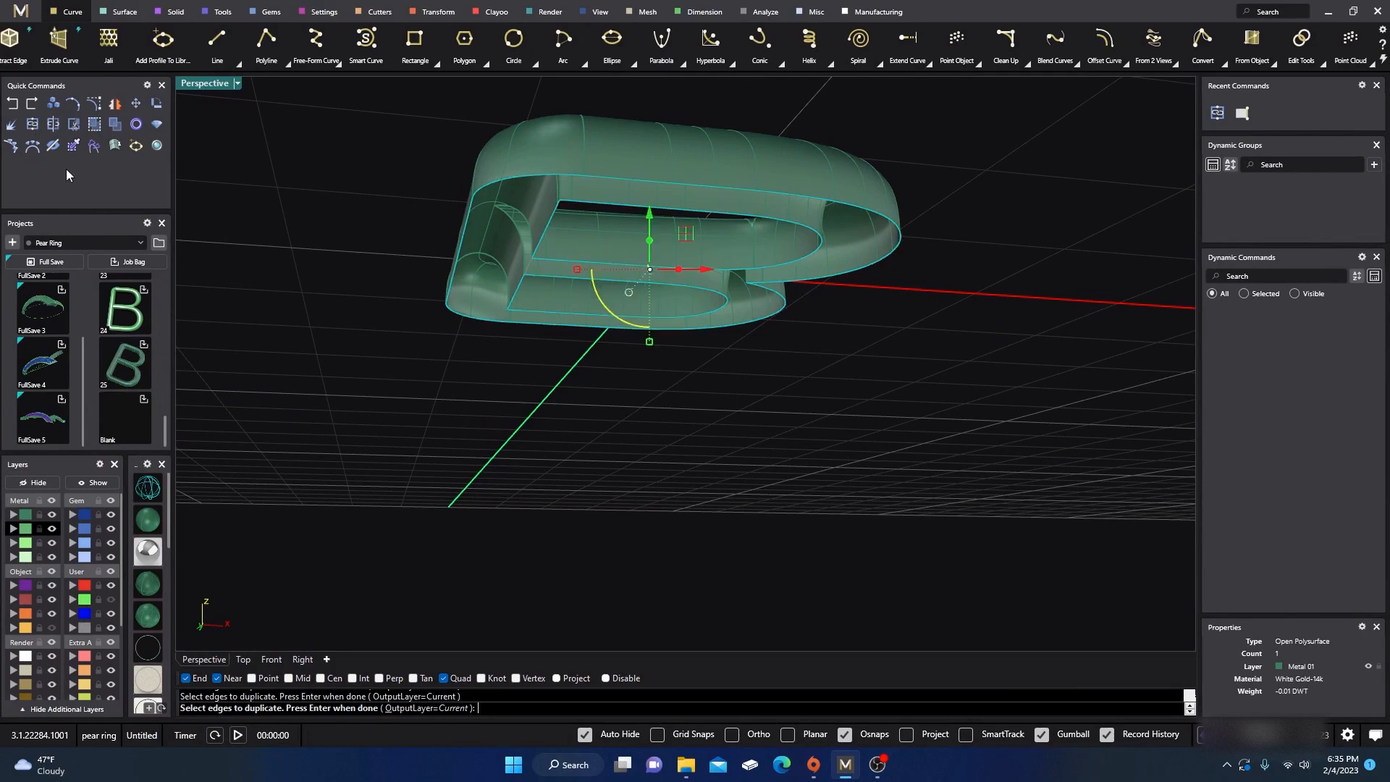
- Join the duplicated edge curves, accepting the broken history, and move them to the Creation layer
left_click(38, 129)
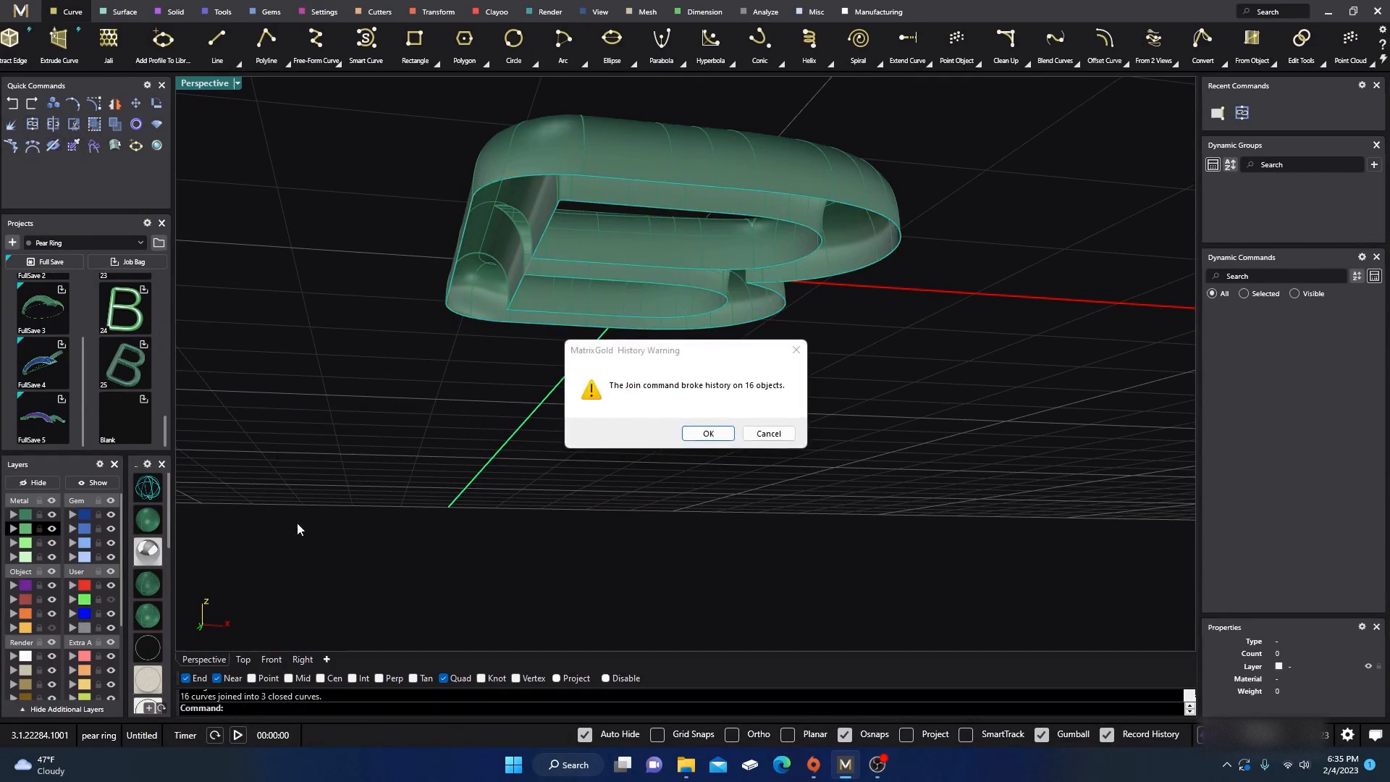
left_click(706, 435)
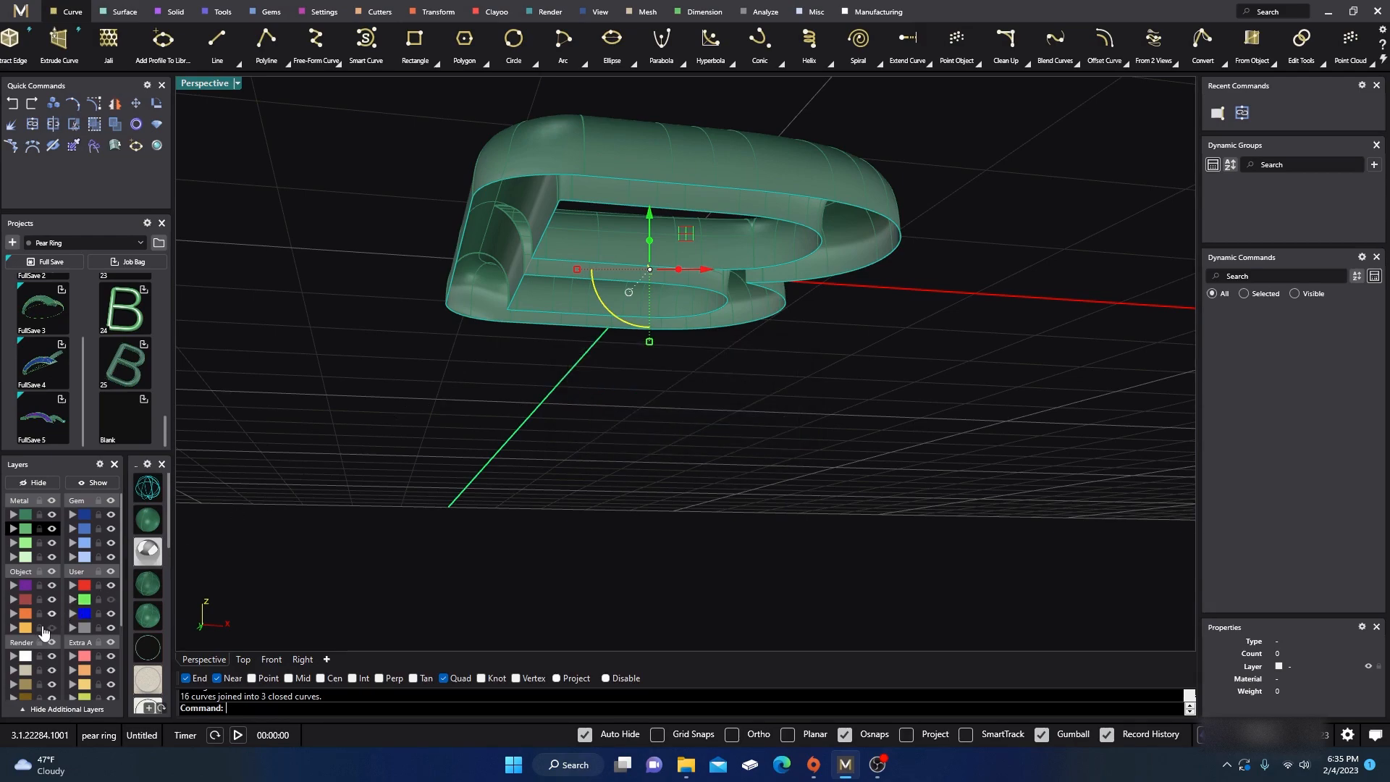
left_click(15, 630)
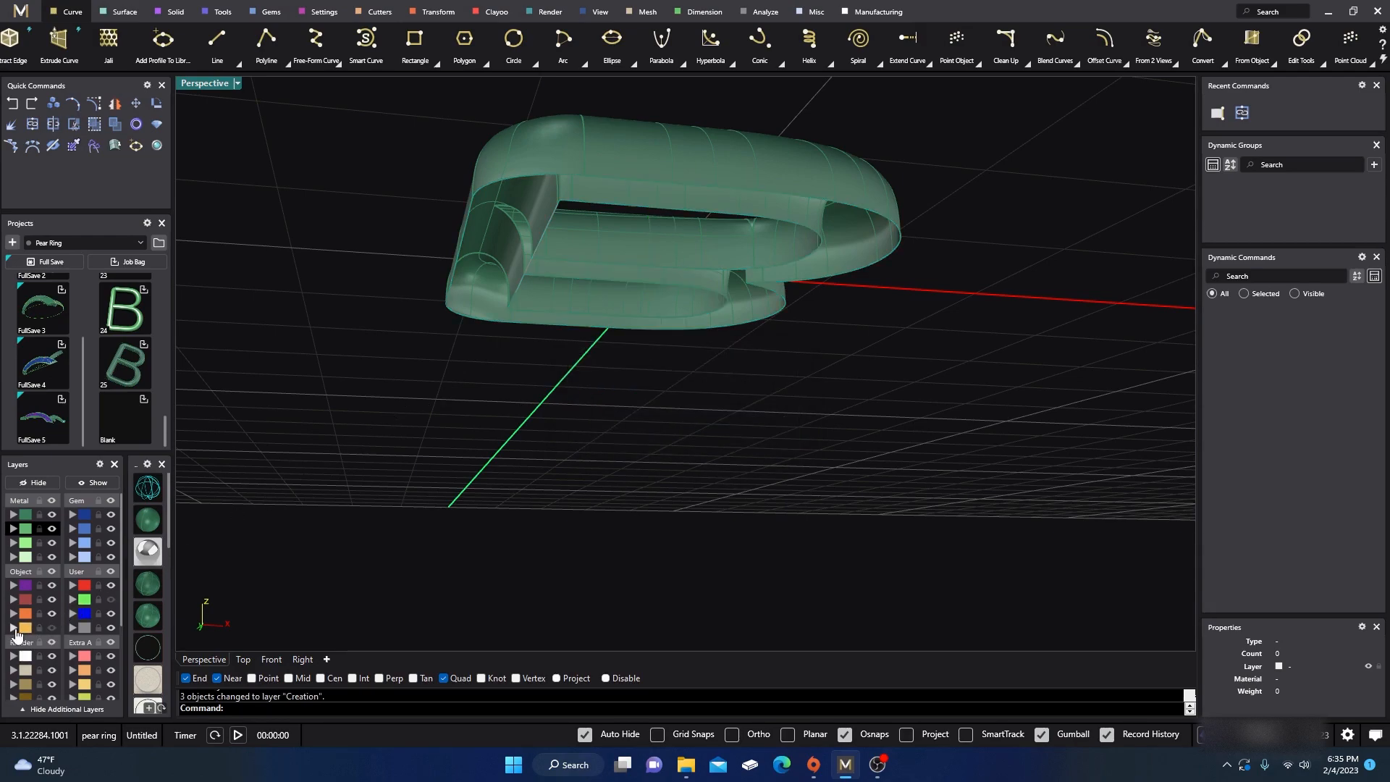
- Show the Creation layer and extrude the B's outer outline curve downward to form a straight wall below the rounded top
left_click(52, 627)
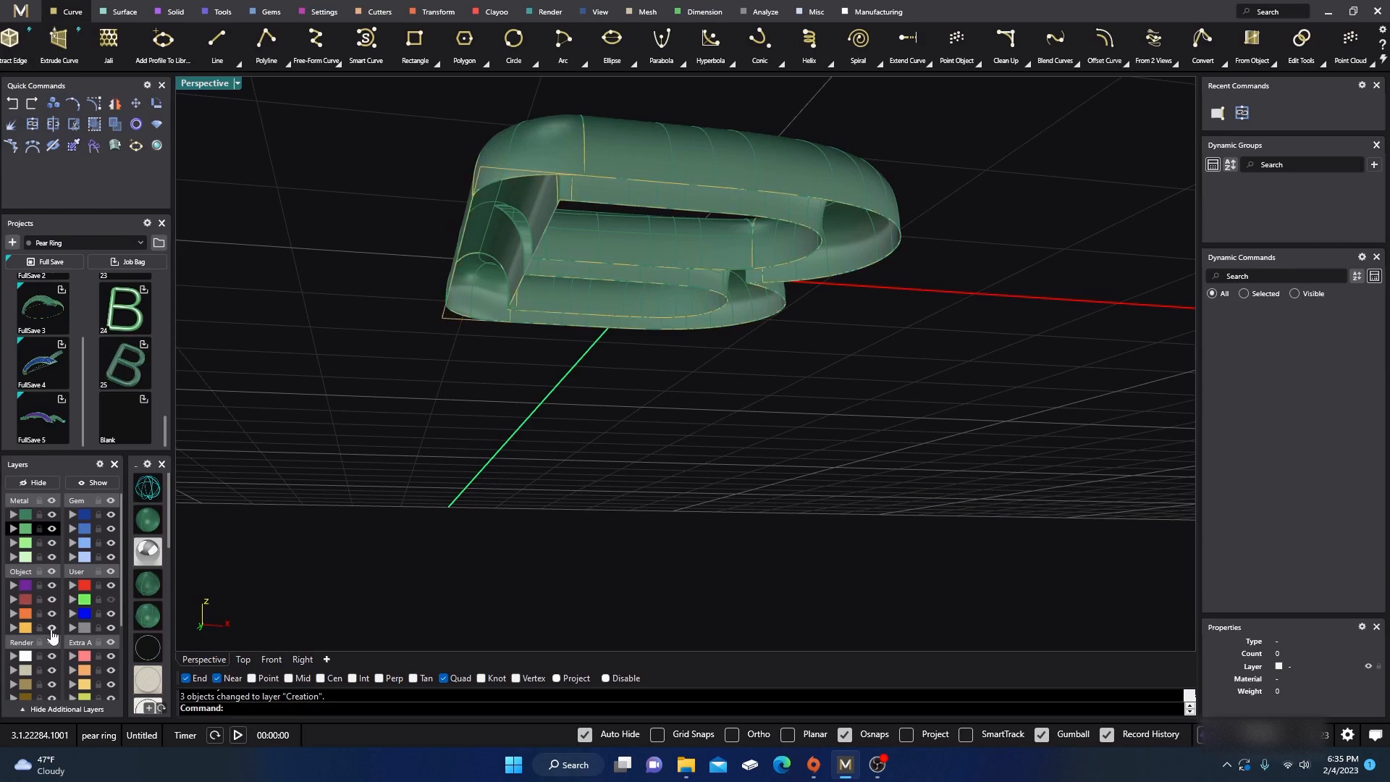
right_click_drag(505, 454, 519, 410)
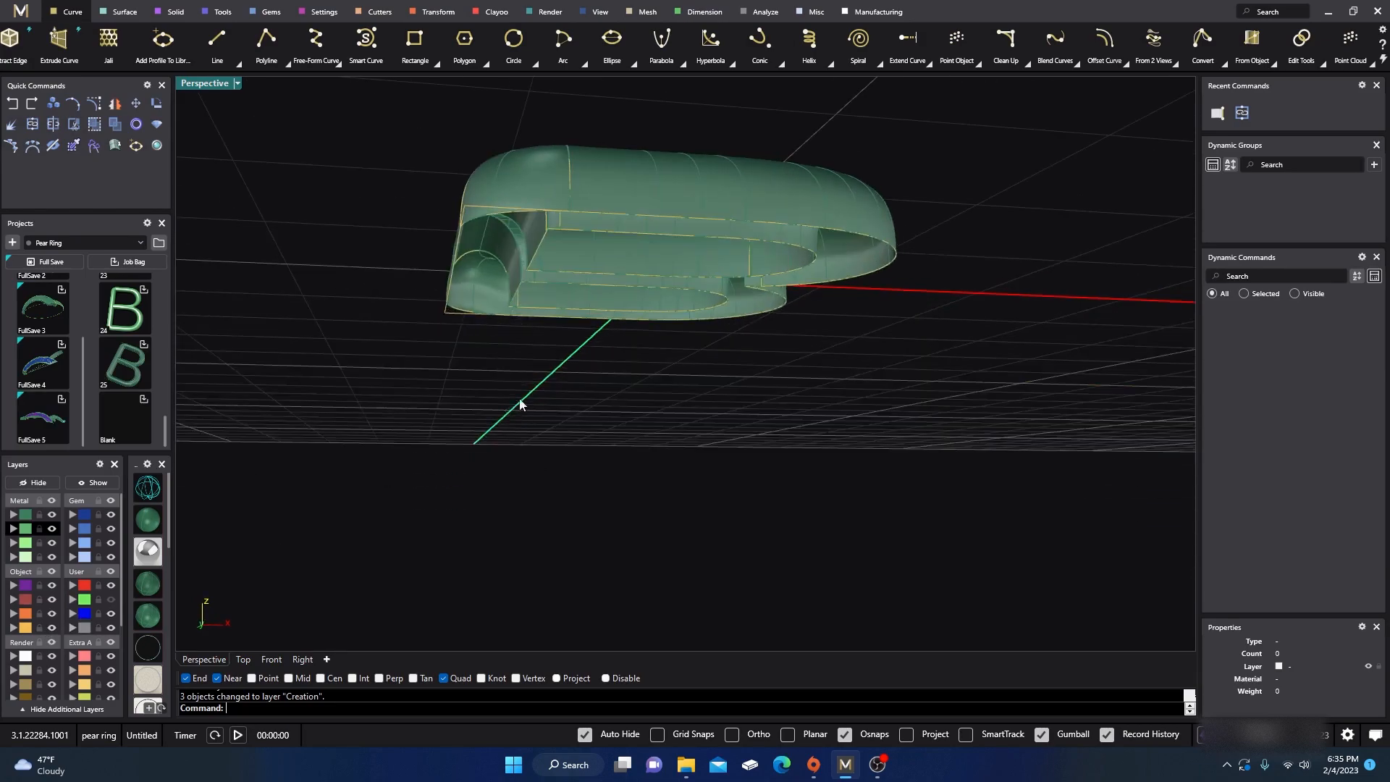
left_click(503, 220)
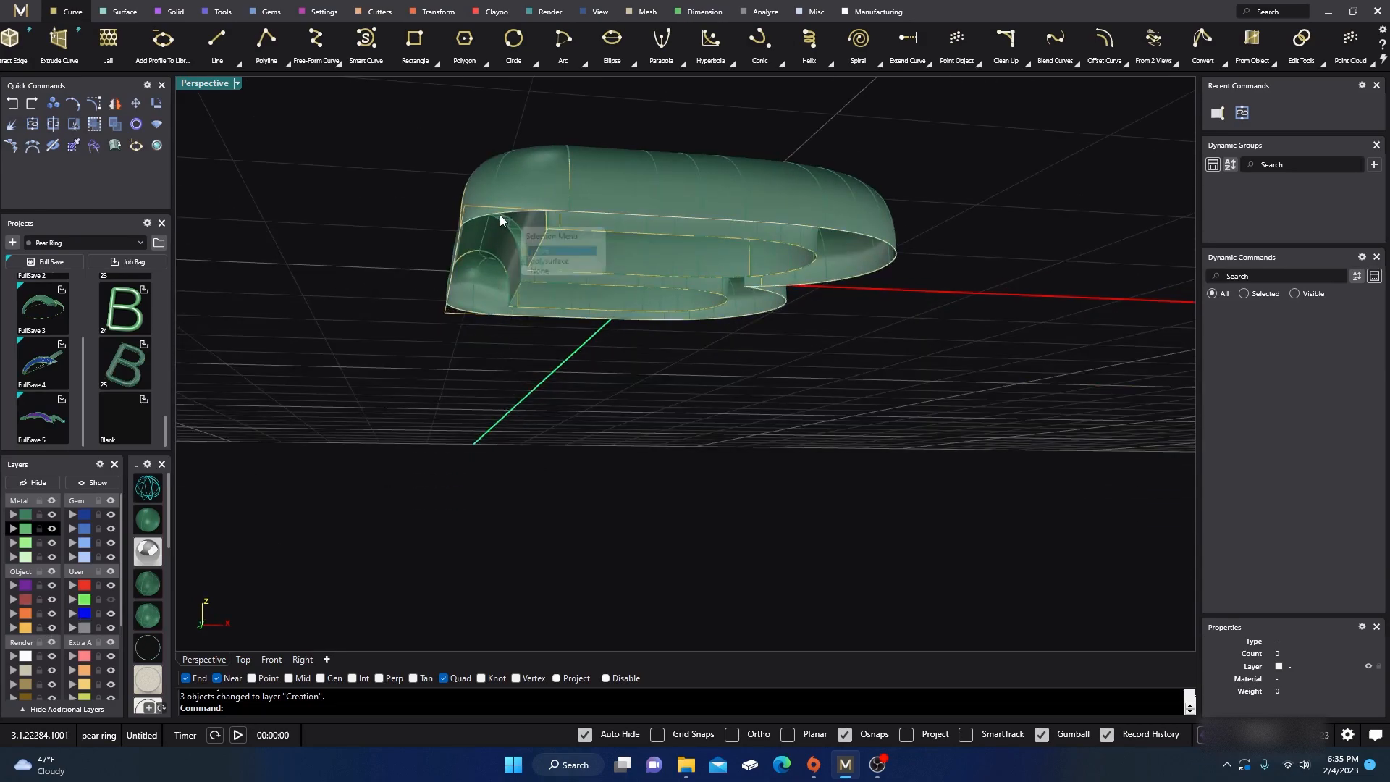
left_click(555, 254)
right_click_drag(555, 257, 543, 372)
left_click_drag(655, 255, 651, 339)
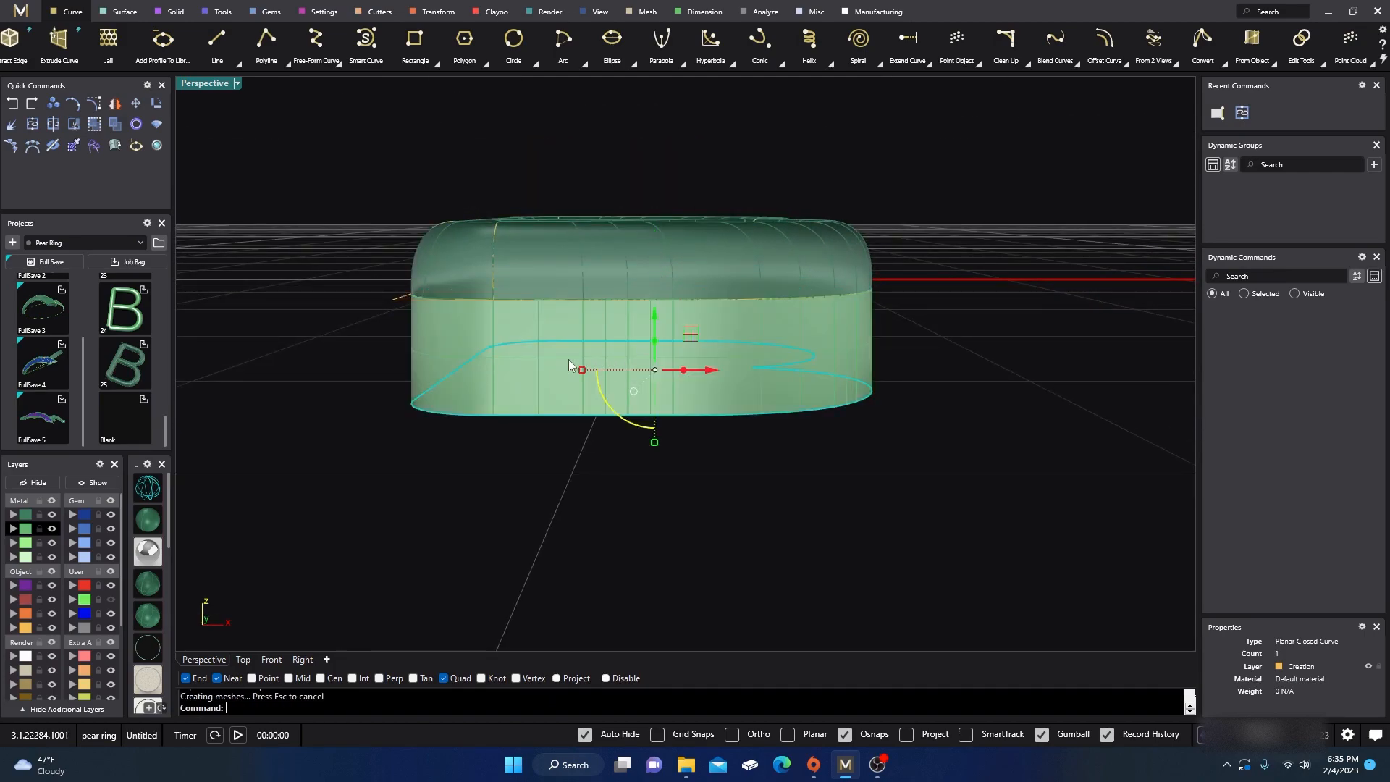
- Join the extruded outer wall to the rounded top of the B, accepting the broken history
left_click(514, 253, "shift")
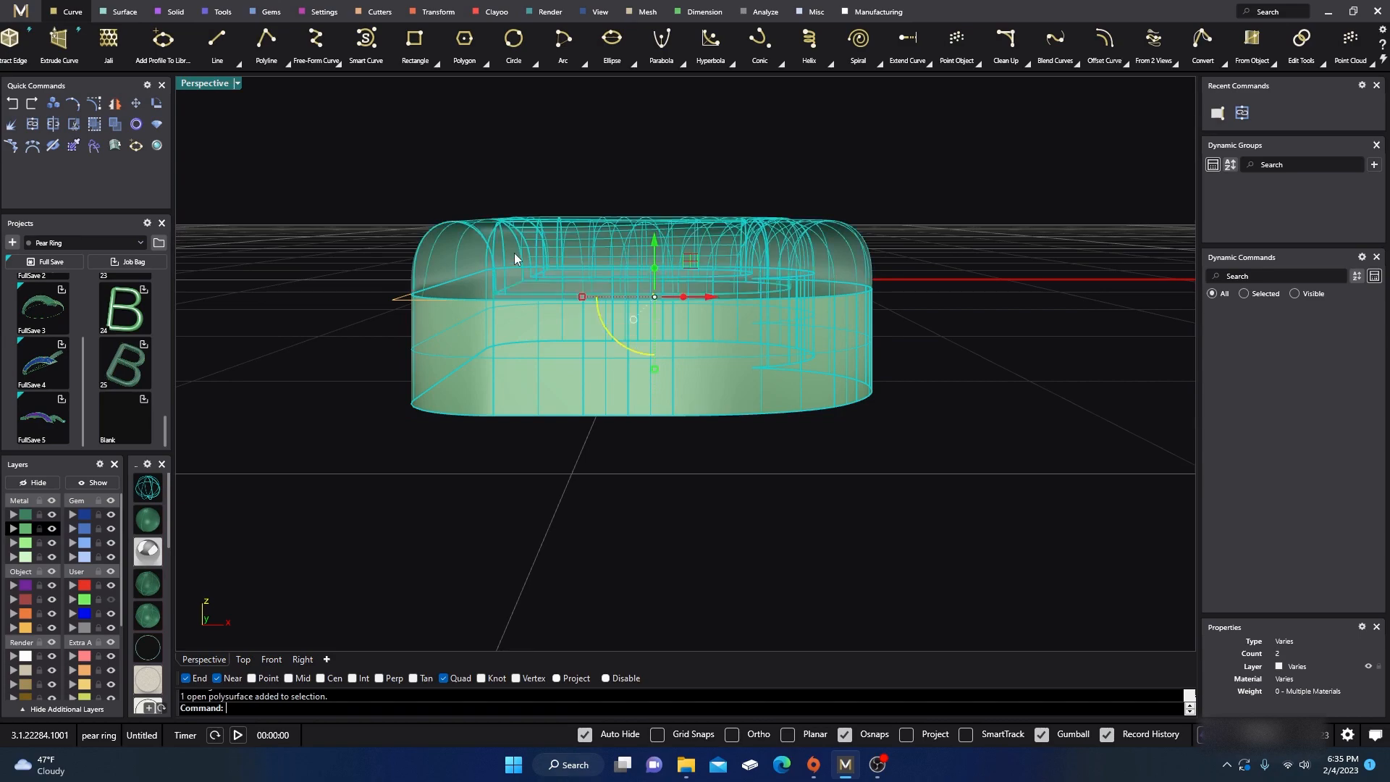
left_click(40, 132)
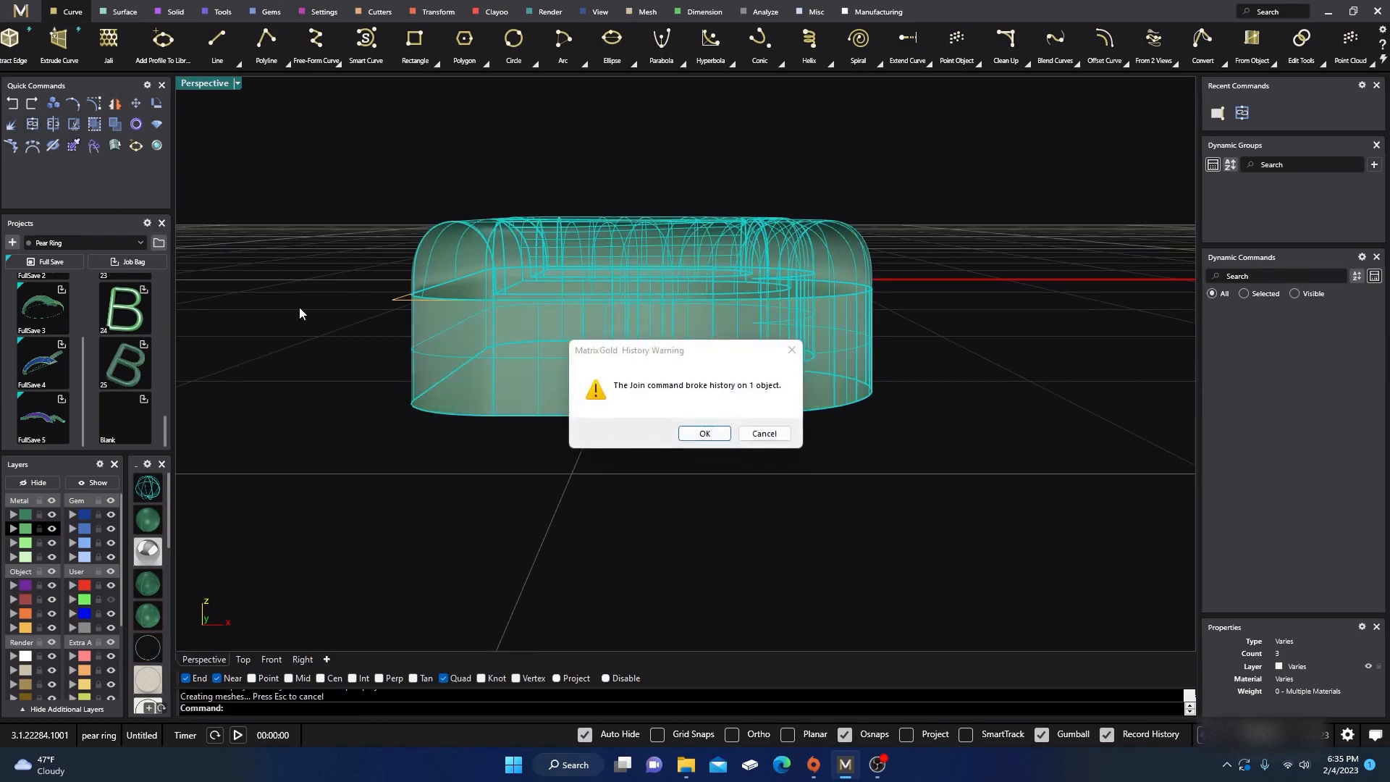
left_click(703, 433)
mouse_move(636, 500)
right_mouse_down()
mouse_move(599, 530)
mouse_move(670, 552)
mouse_move(644, 438)
mouse_move(626, 546)
right_mouse_up()
mouse_move(690, 478)
right_mouse_down()
mouse_move(696, 463)
mouse_move(699, 498)
mouse_move(707, 374)
right_mouse_up()
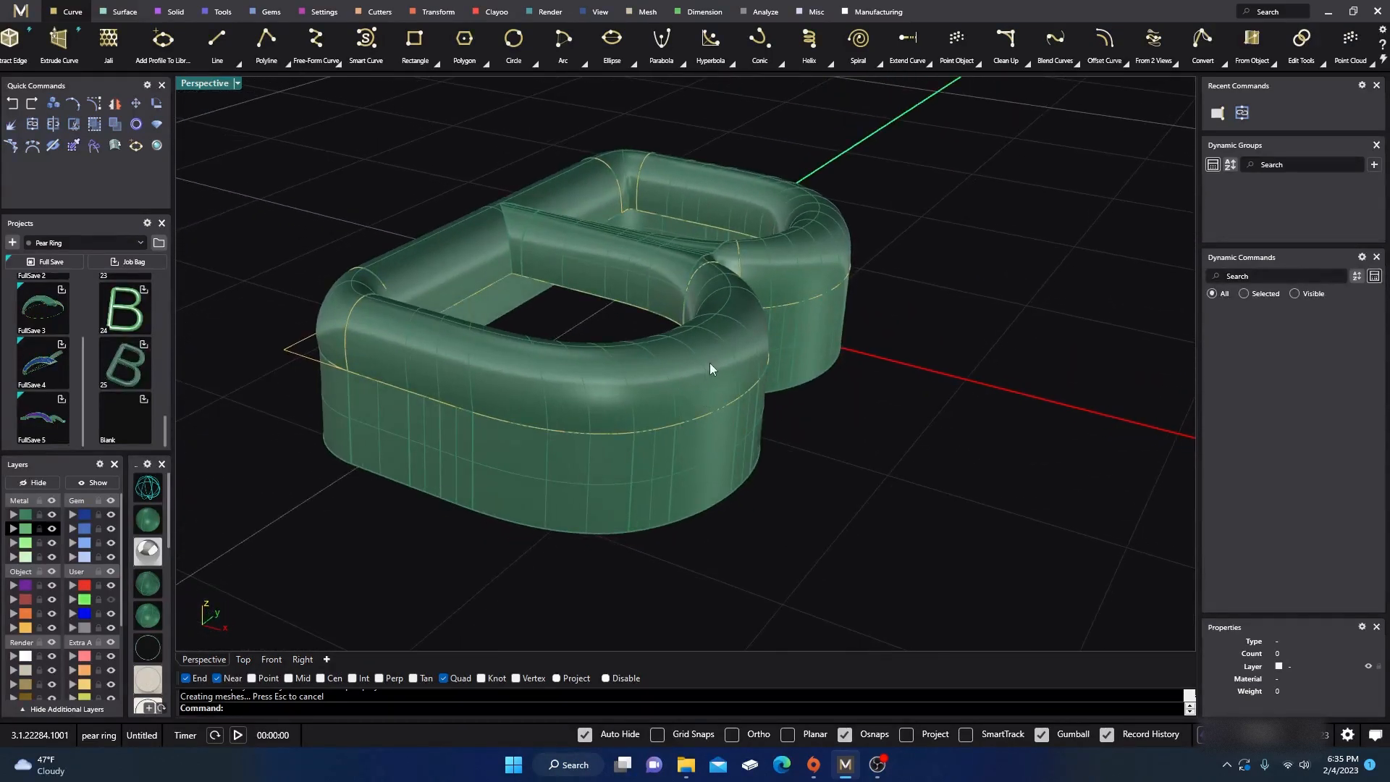
mouse_move(719, 435)
right_mouse_down()
mouse_move(755, 371)
mouse_move(740, 362)
right_mouse_up()
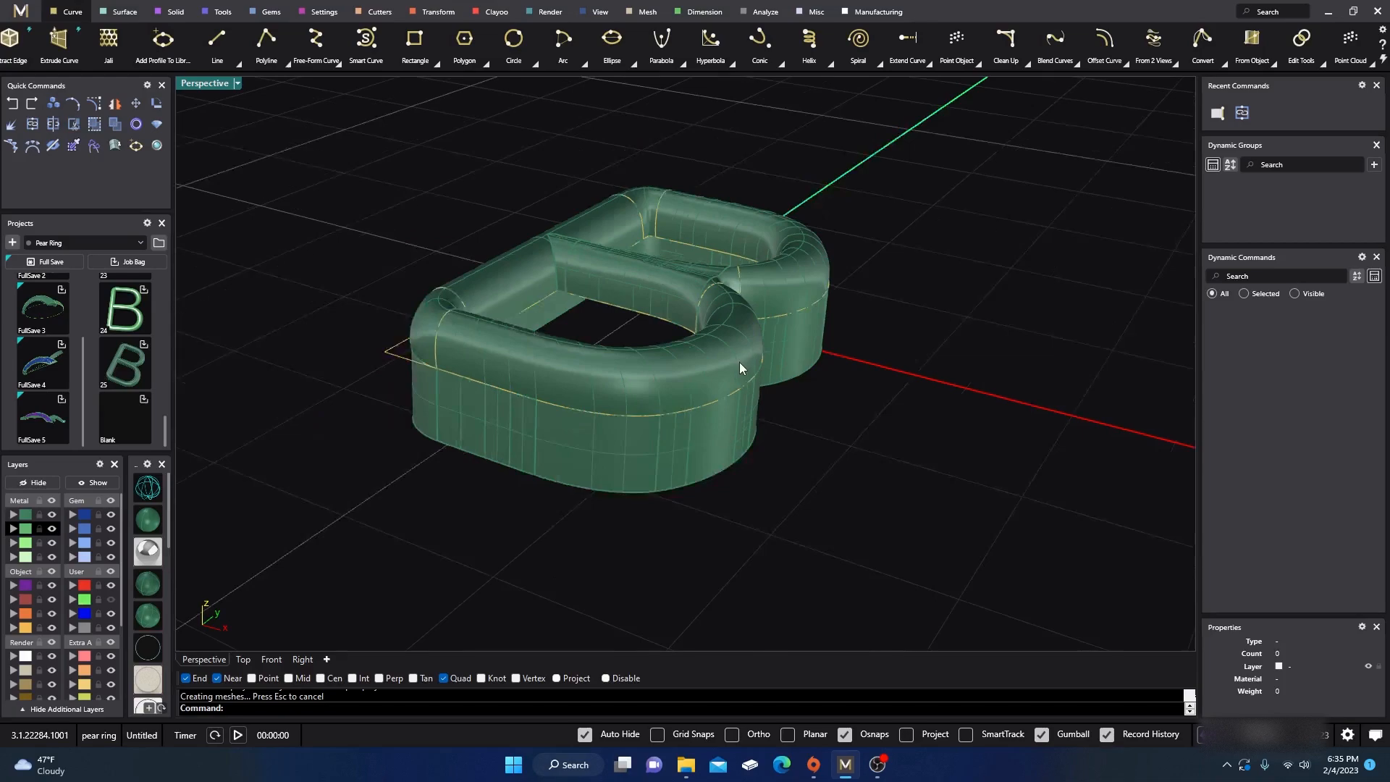
- Undo the join and the downward extrusion of the outer outline
left_click(686, 464)
left_click(388, 220)
left_click(18, 105)
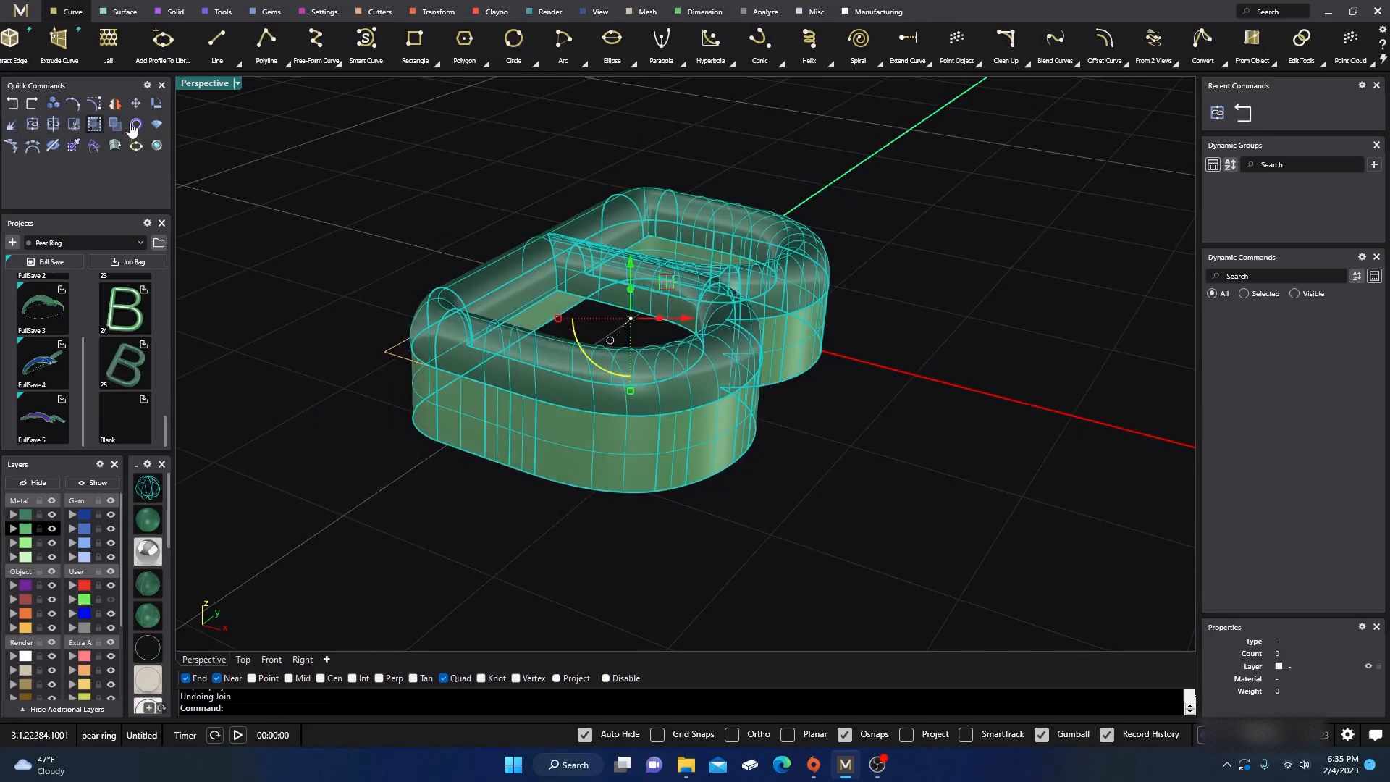
left_click(314, 226)
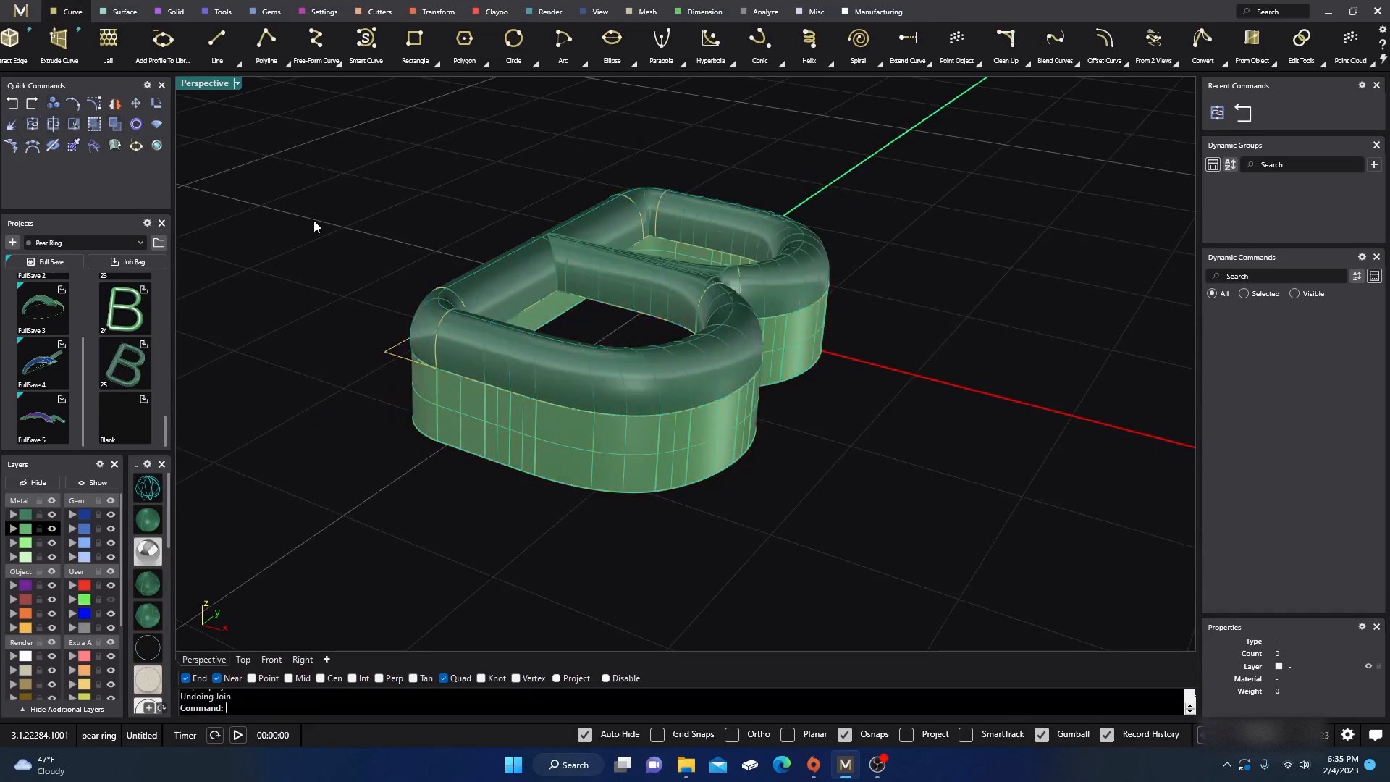
left_click(11, 110)
- Mirror the rounded B as a copy across its flat base in the Front view, starting the mirror plane at the origin
right_click_drag(419, 438, 456, 387)
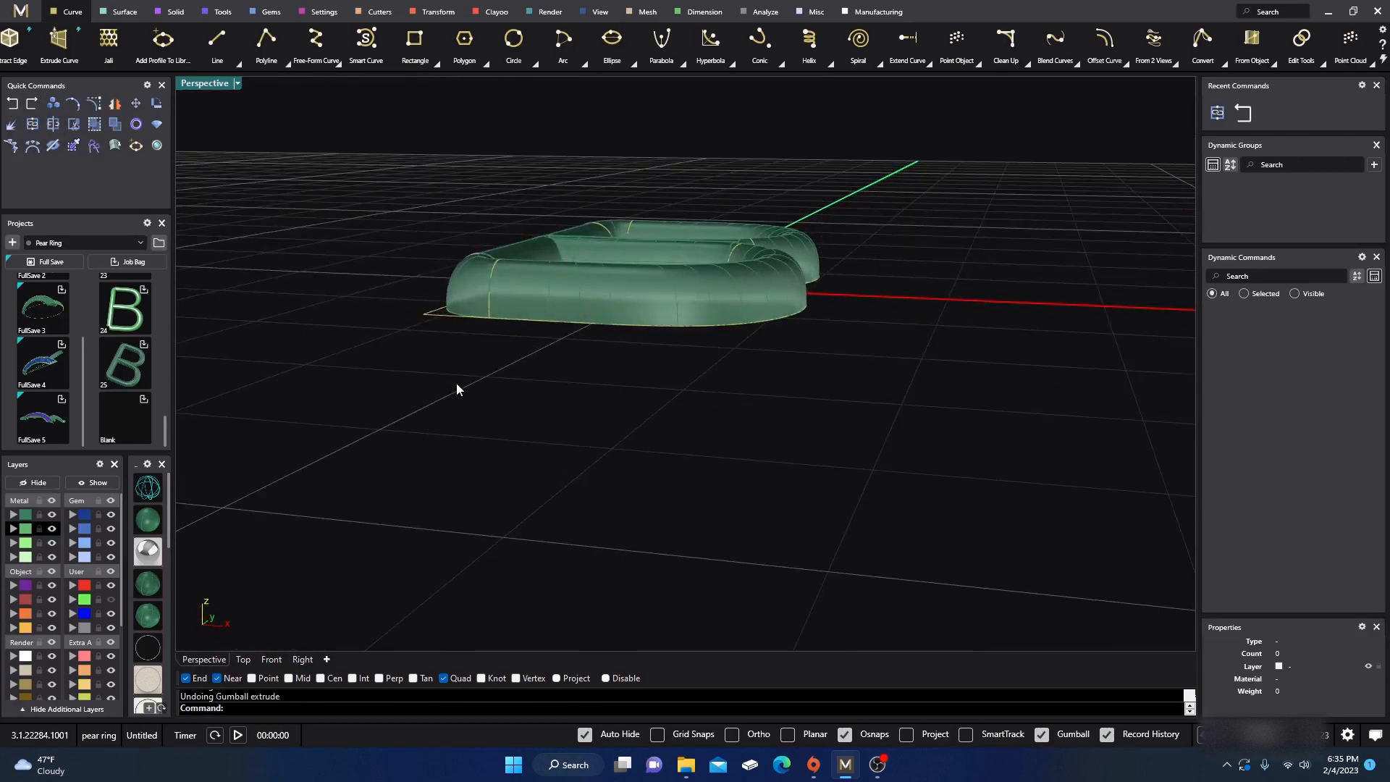
left_click(579, 306)
double_click(208, 83)
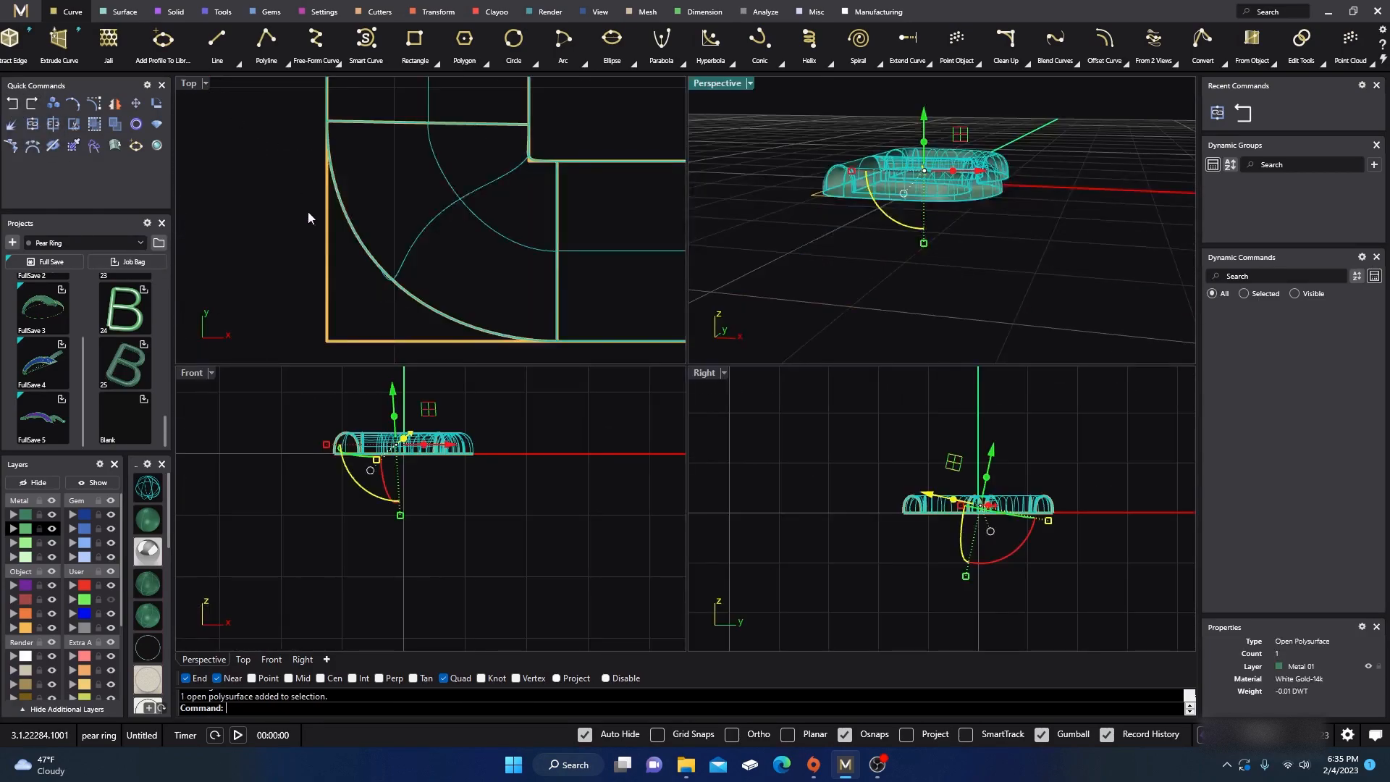
scroll(390, 474, "up", 2)
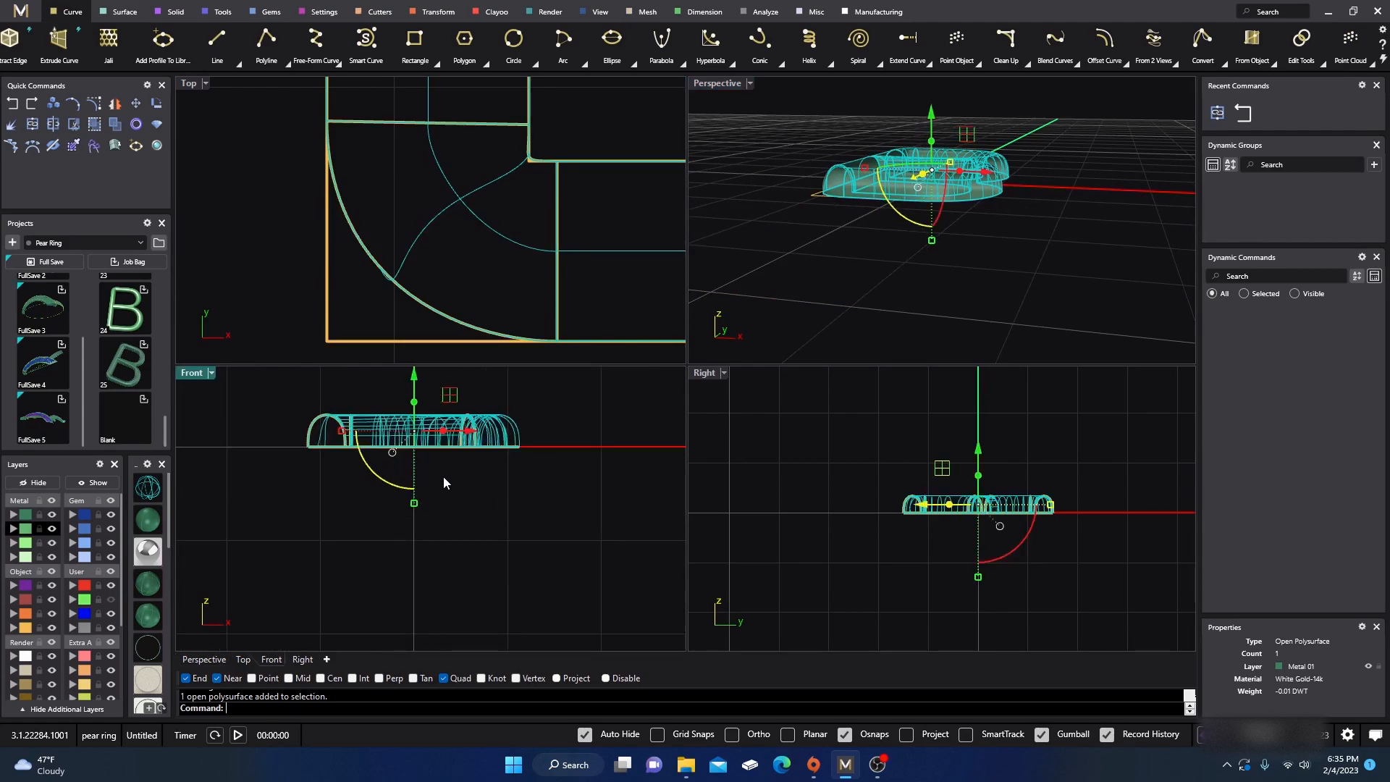
right_click_drag(444, 483, 500, 514)
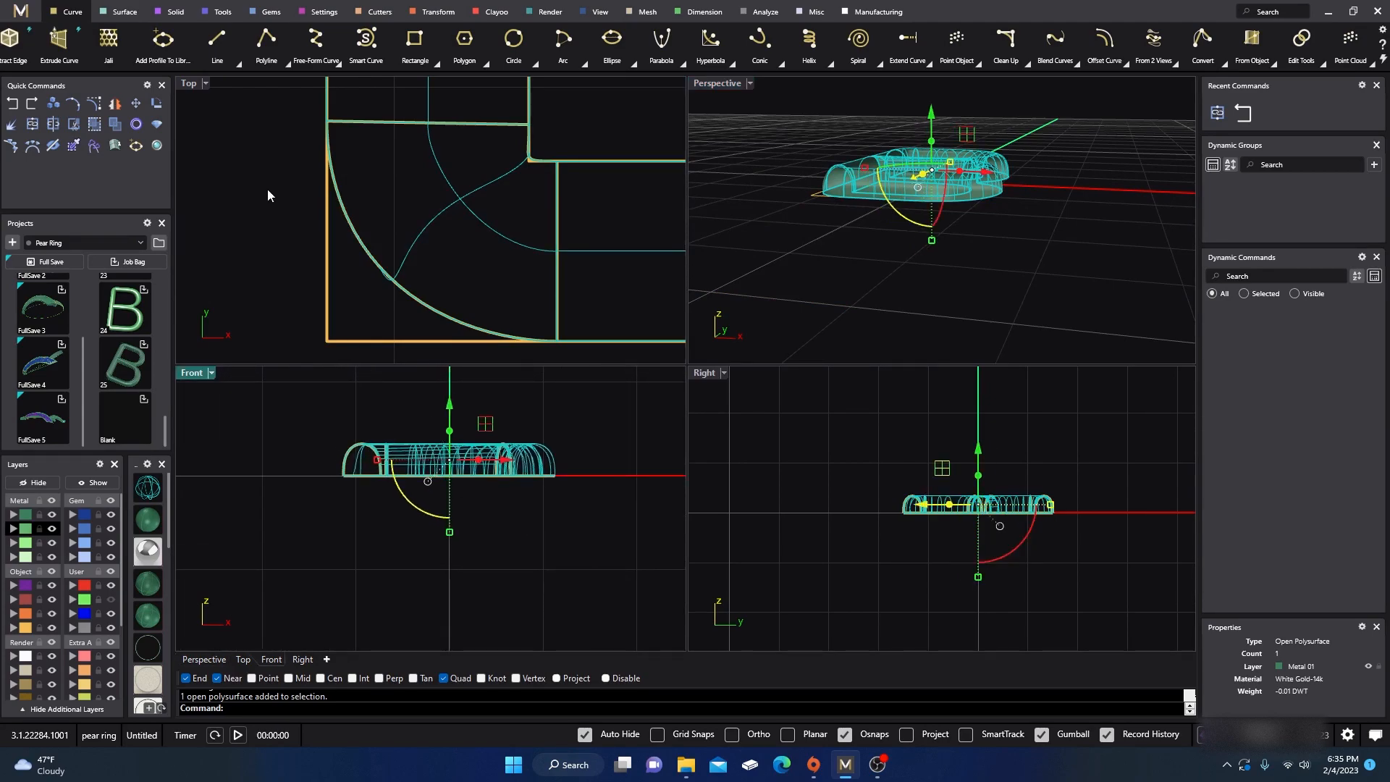
left_click(116, 105)
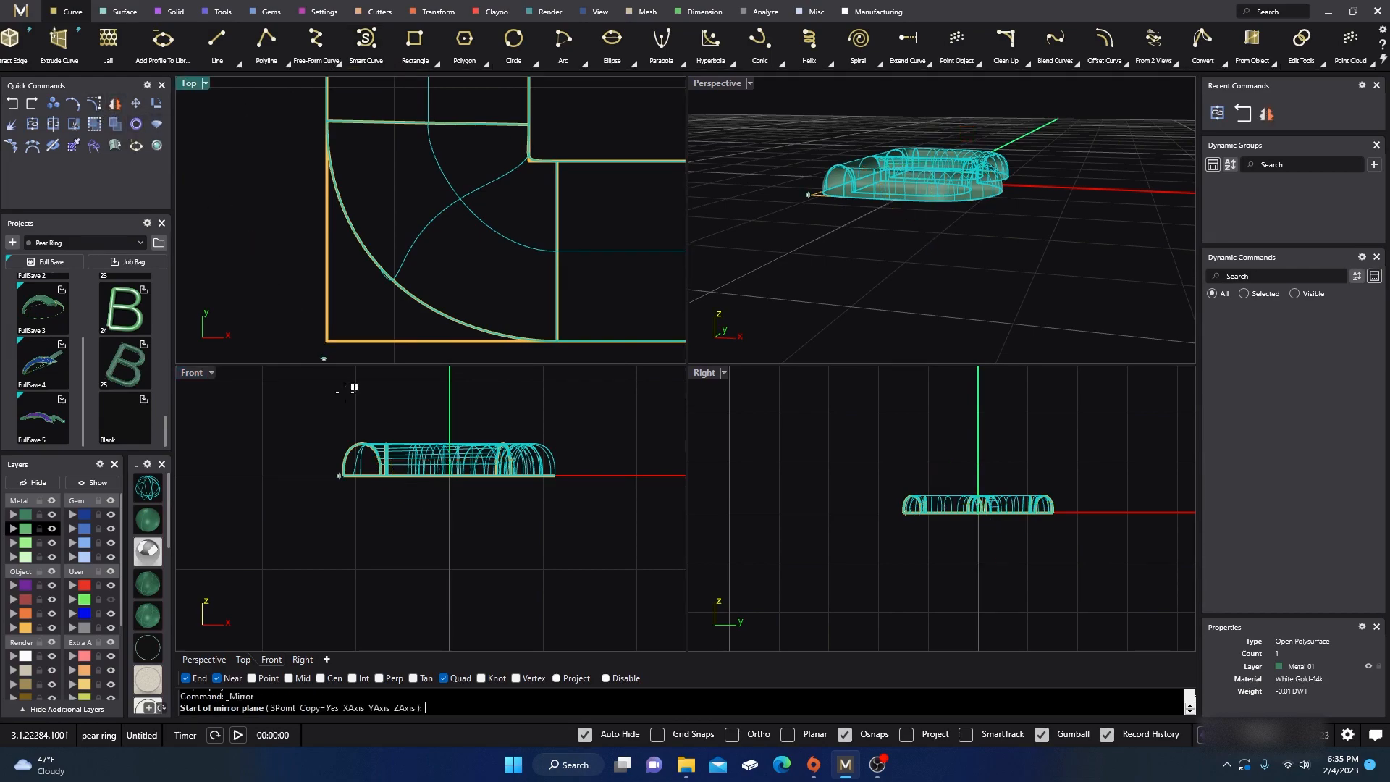
left_click(451, 476)
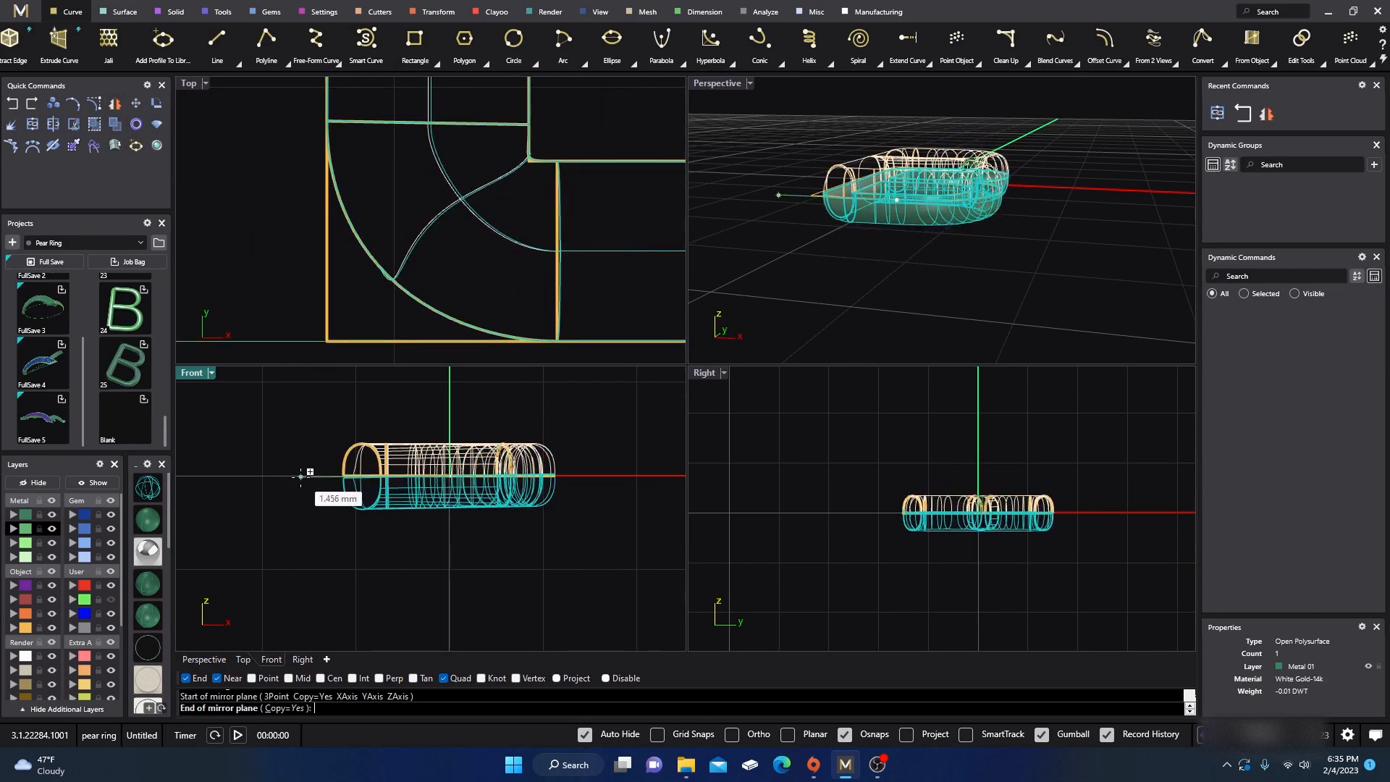
left_click(276, 476)
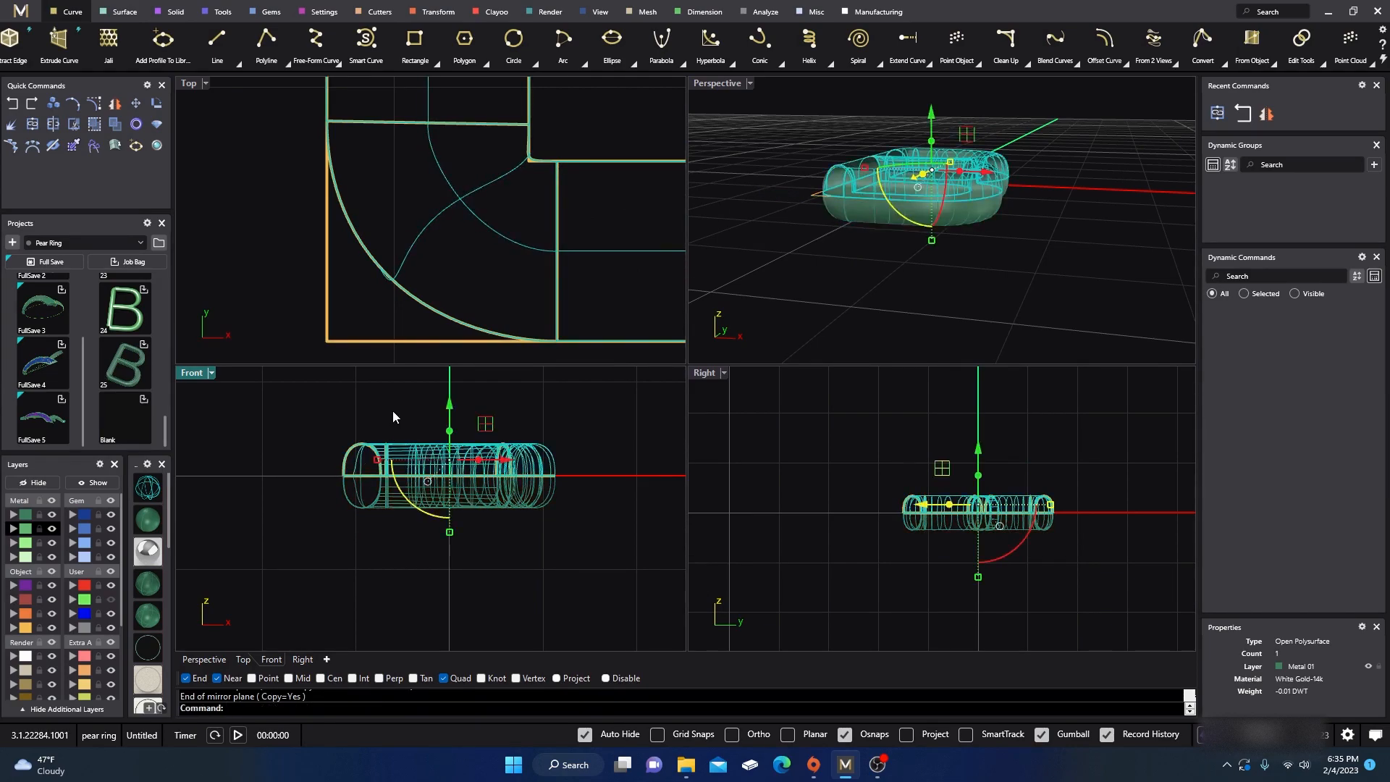
- Join the mirrored underside with the original rounded top, accepting the broken history, and view the result in the maximized Perspective view
left_click(388, 550)
left_click(404, 512)
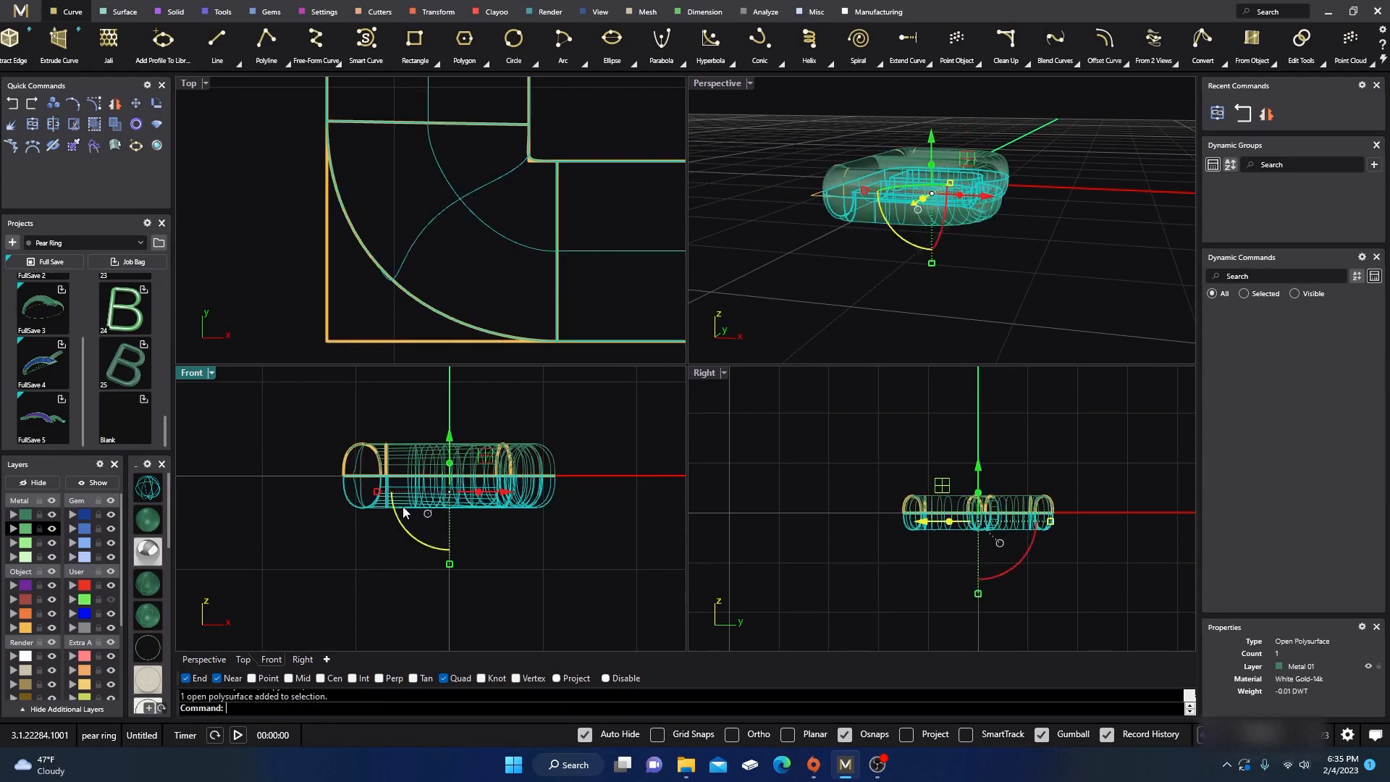
left_click(420, 457, "shift")
left_click(31, 124)
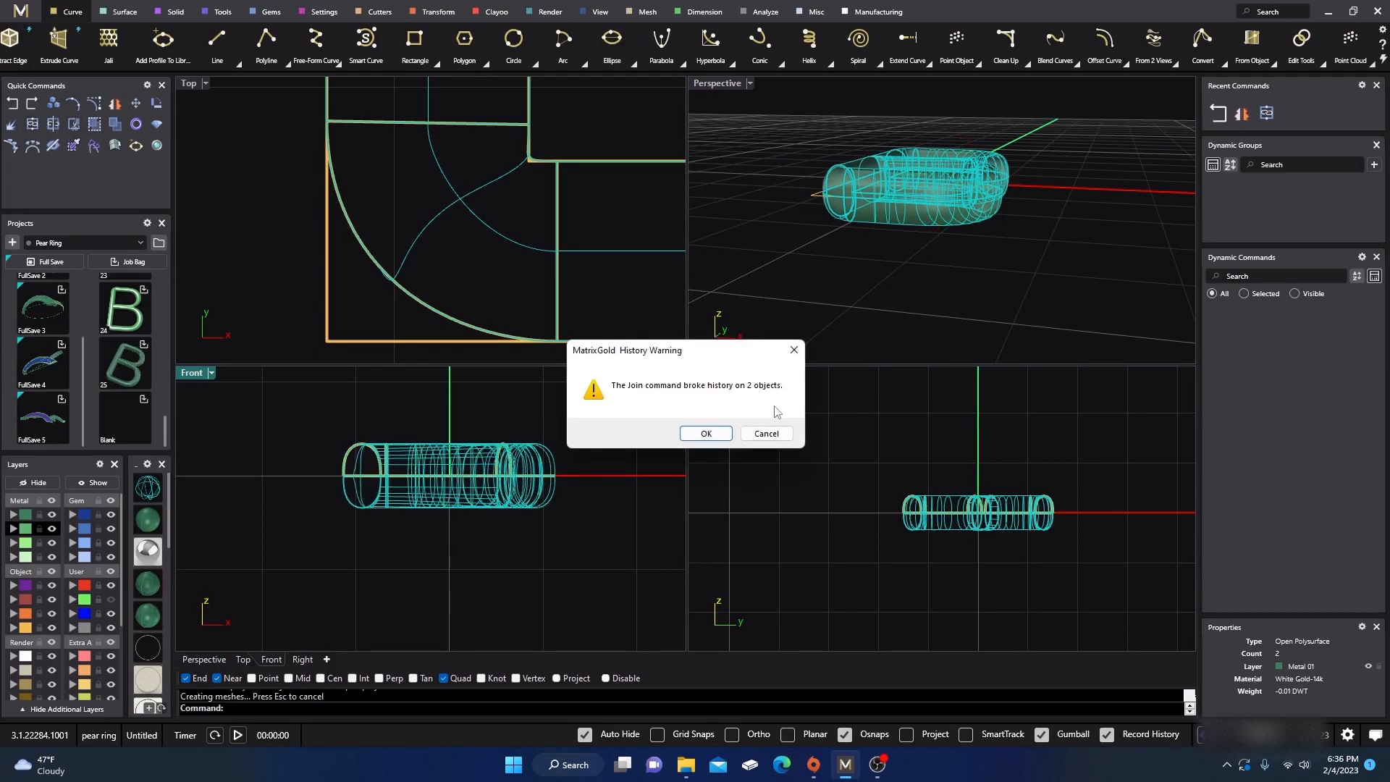
left_click(713, 435)
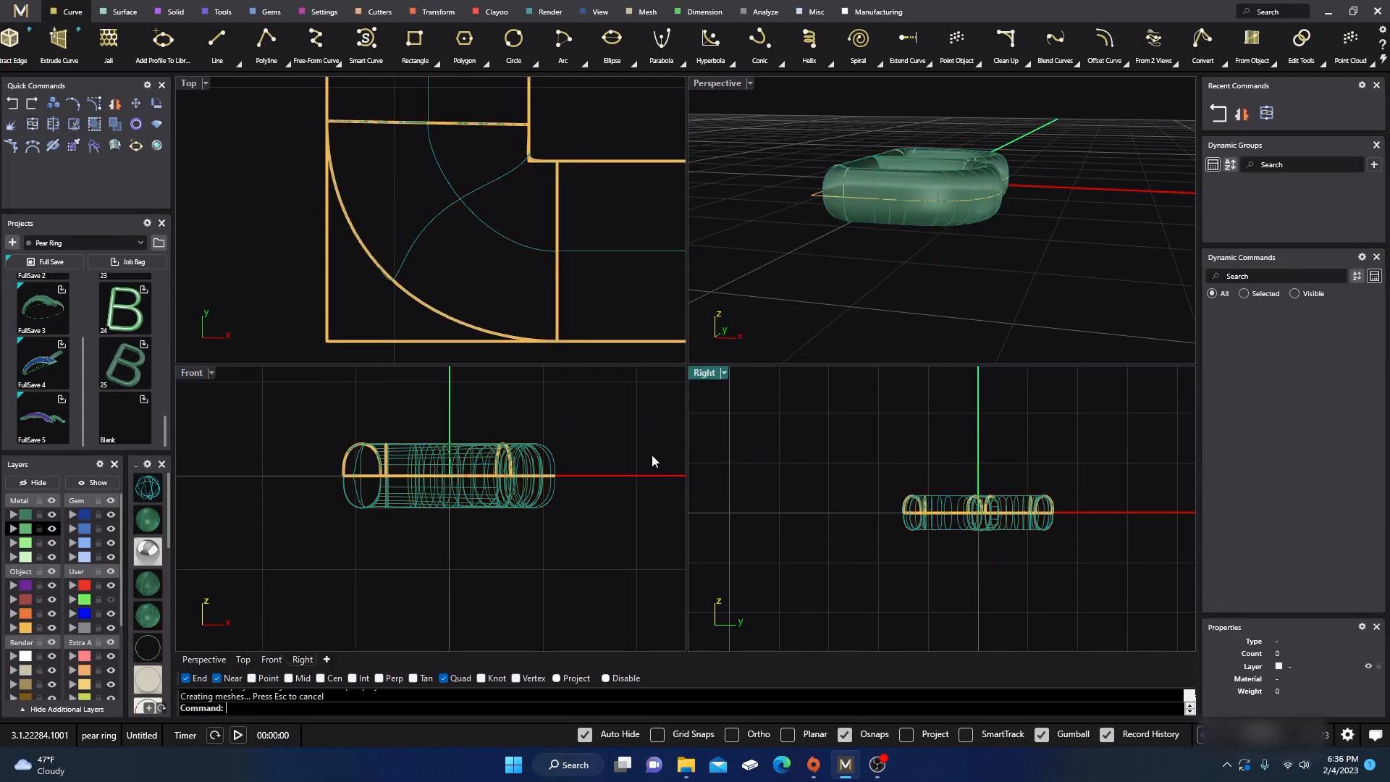
left_click(548, 464)
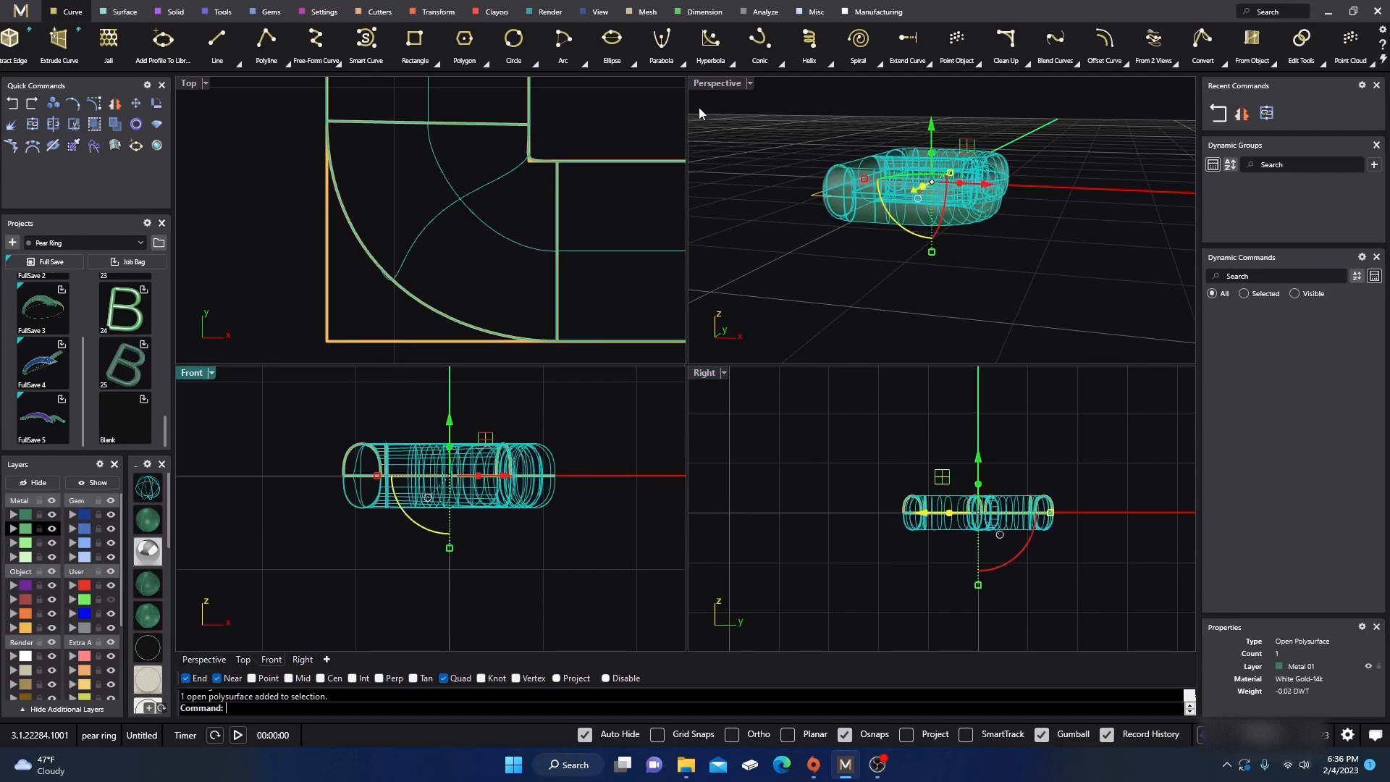
double_click(715, 83)
mouse_move(705, 197)
right_mouse_down()
mouse_move(660, 498)
mouse_move(678, 486)
right_mouse_up()
left_click(696, 390)
left_click(315, 439)
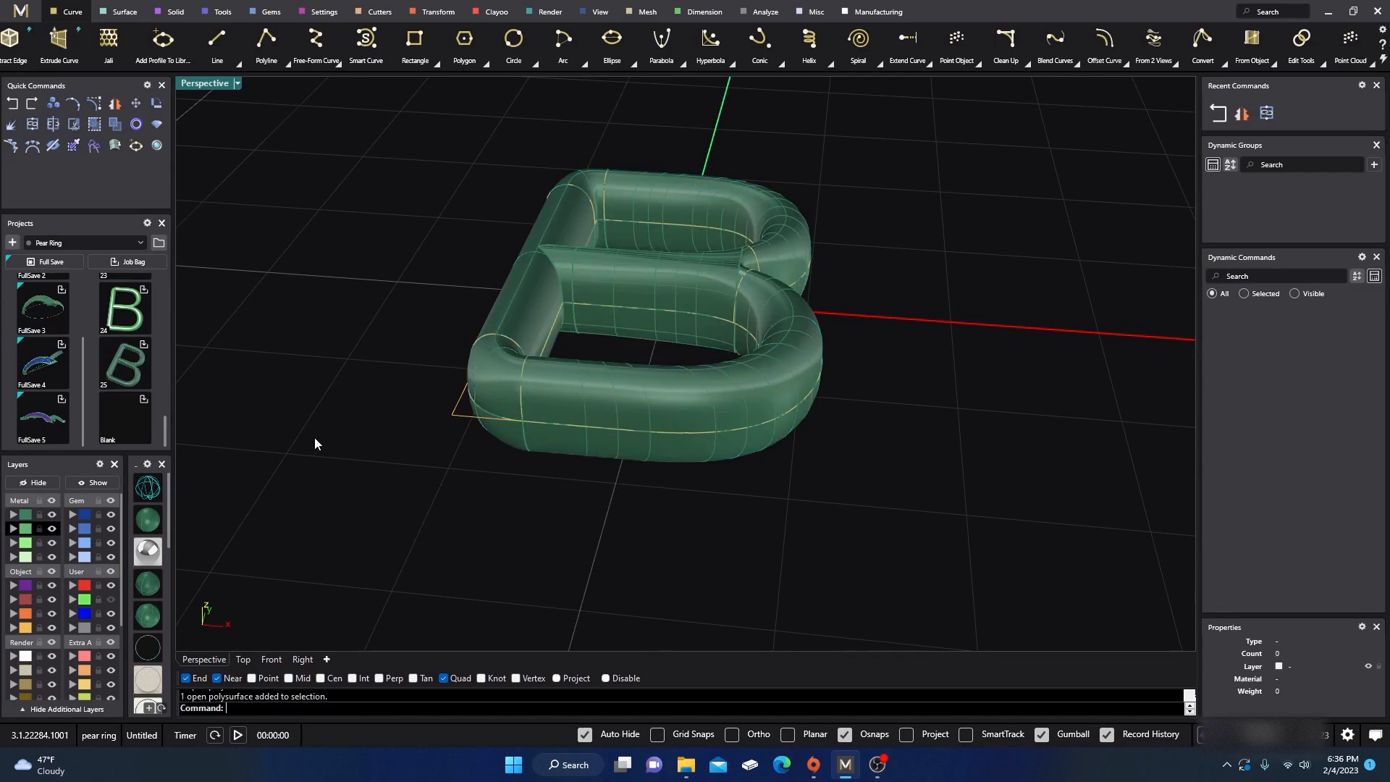
- Hide the Creation layer and run Show Edges on the joined B to highlight its naked edges
left_click(52, 629)
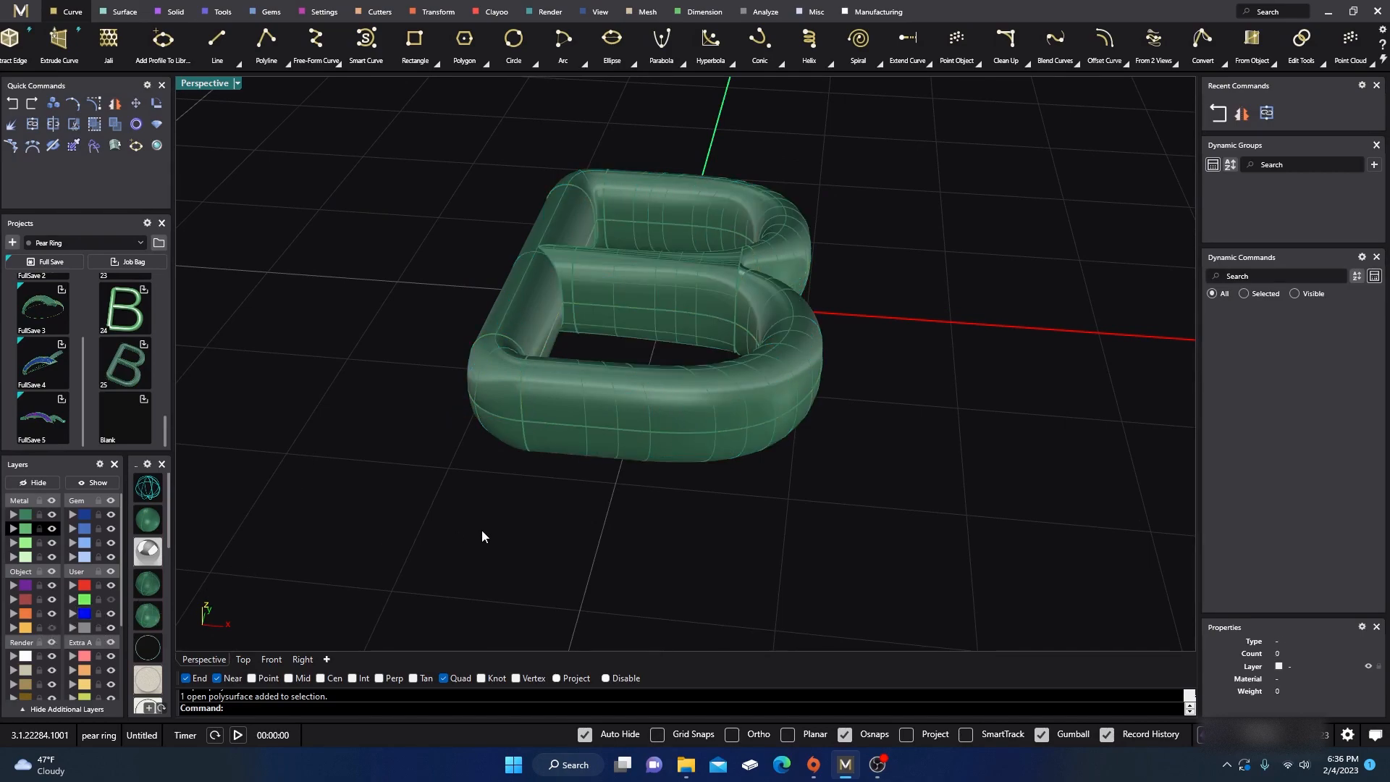
left_click(634, 409)
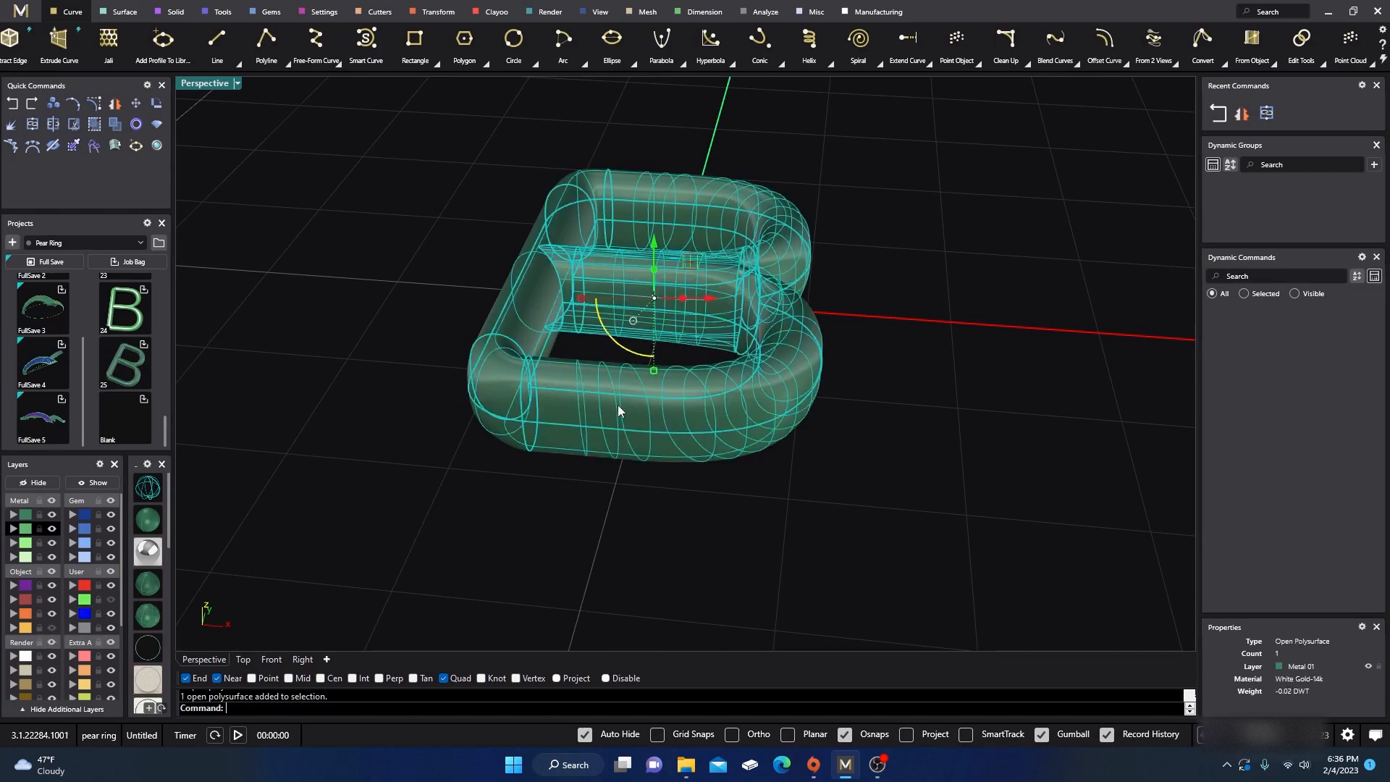
left_click(766, 13)
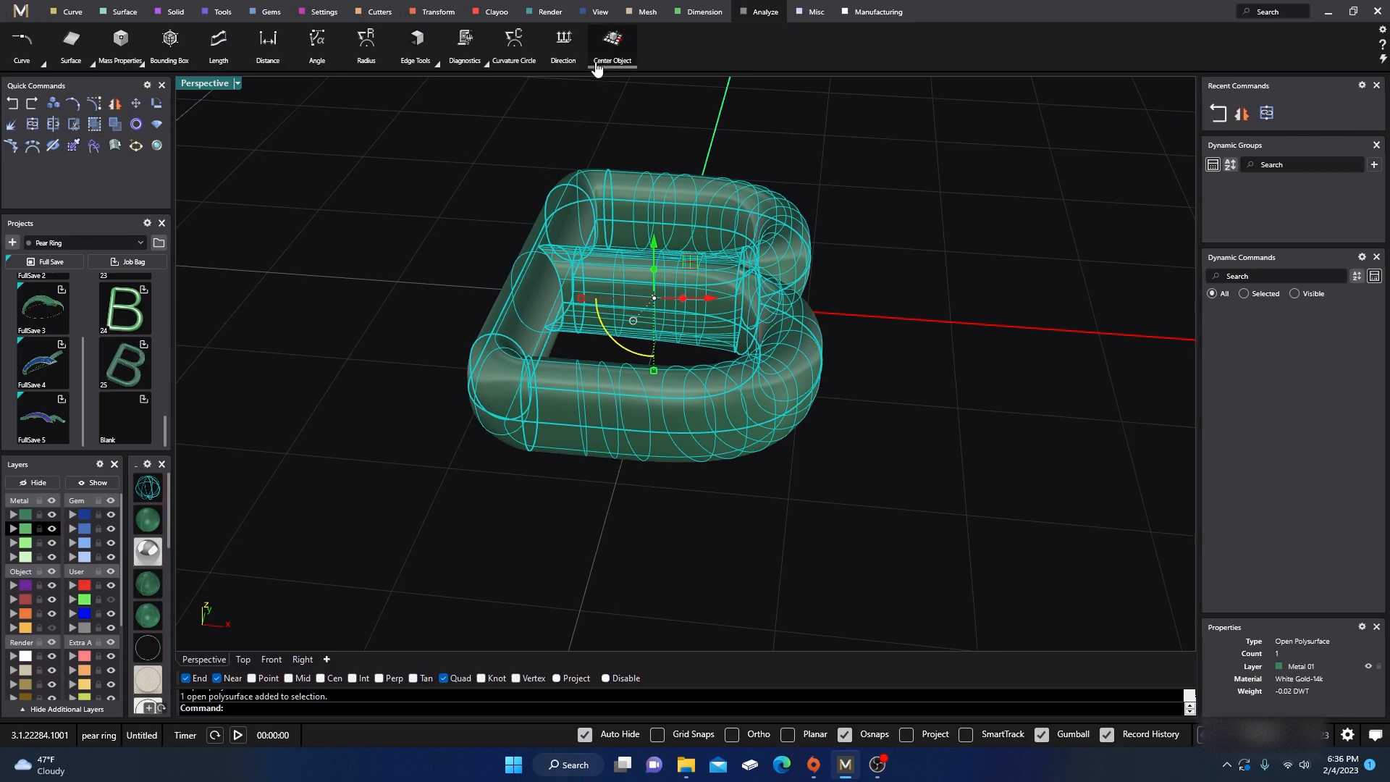
left_click(437, 63)
left_click(418, 87)
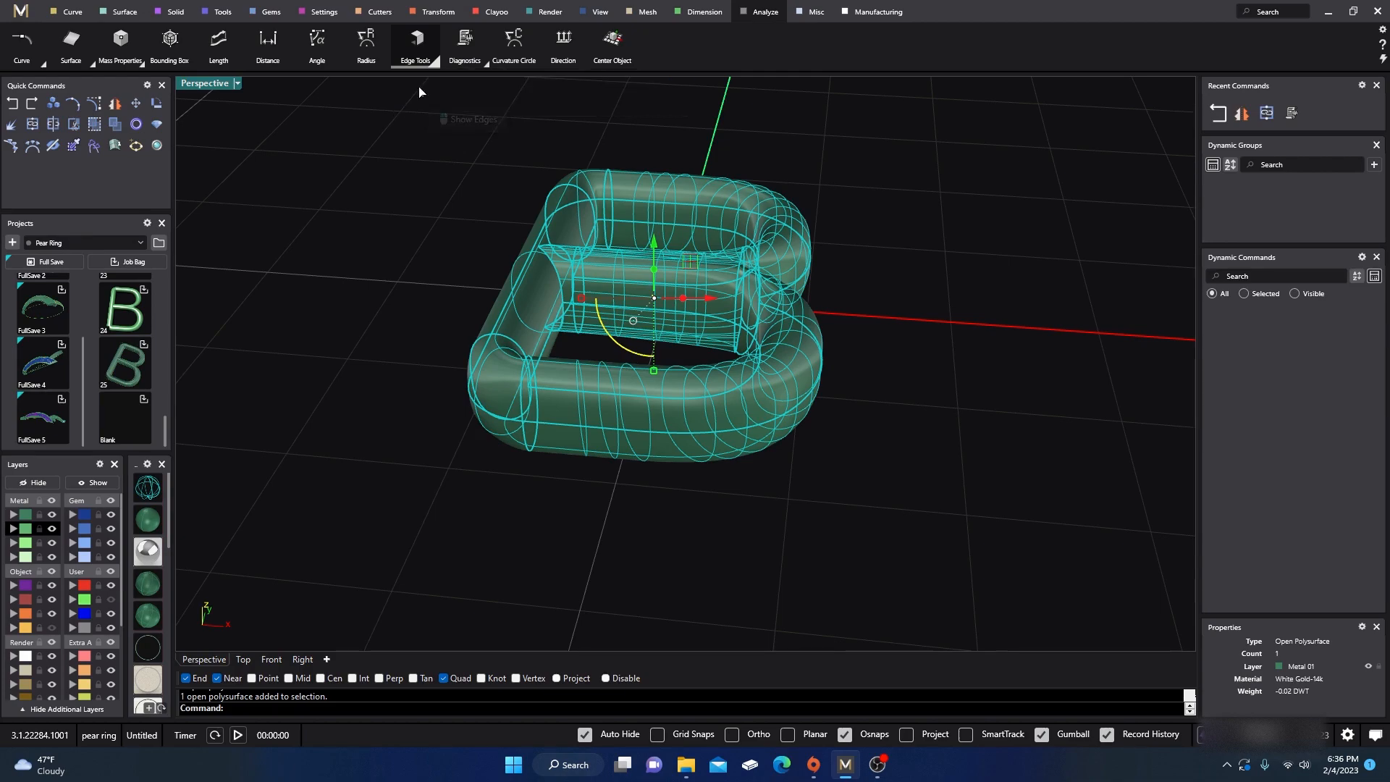
- Examine the naked edges and the separate surface at the notch between the B's two bowls, and close Edge Analysis
right_click_drag(614, 354, 623, 449)
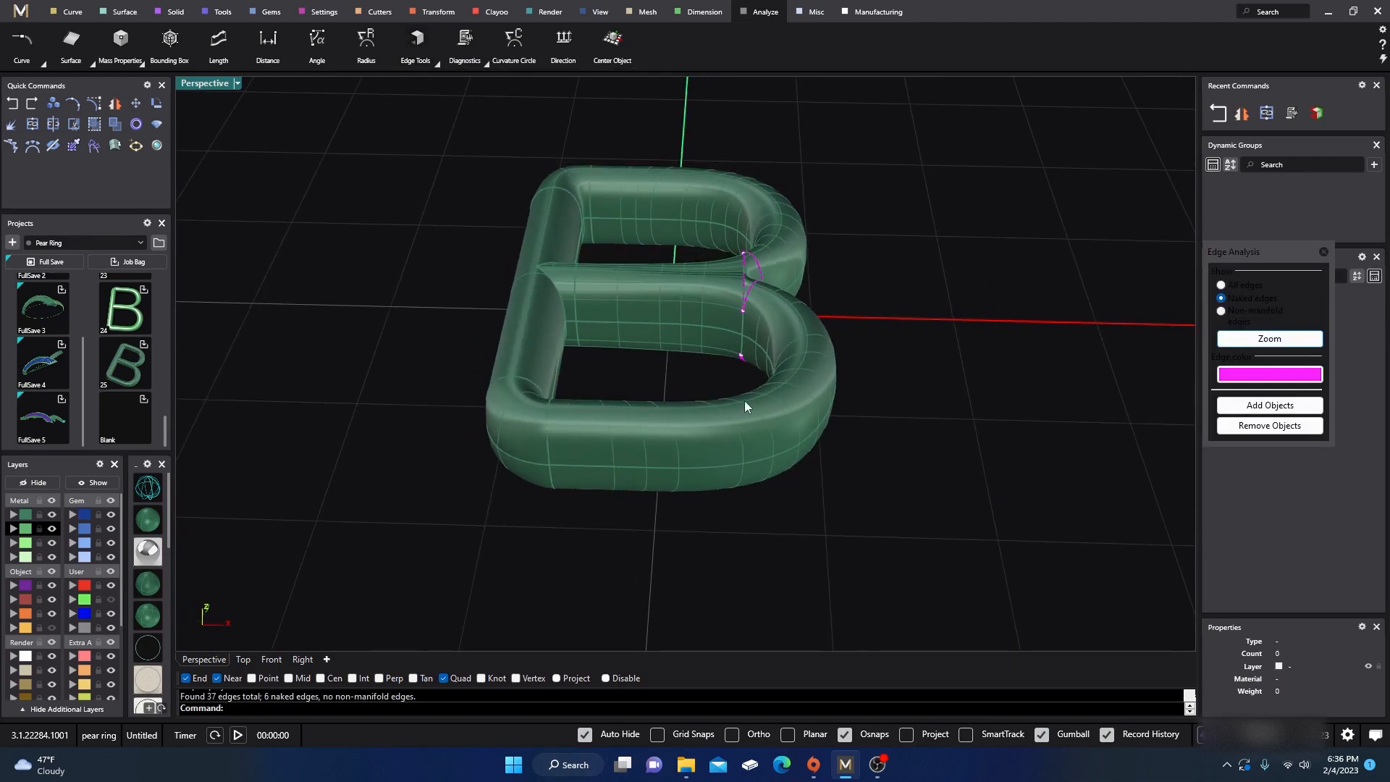
scroll(796, 336, "up", 5)
right_click_drag(799, 336, 620, 190)
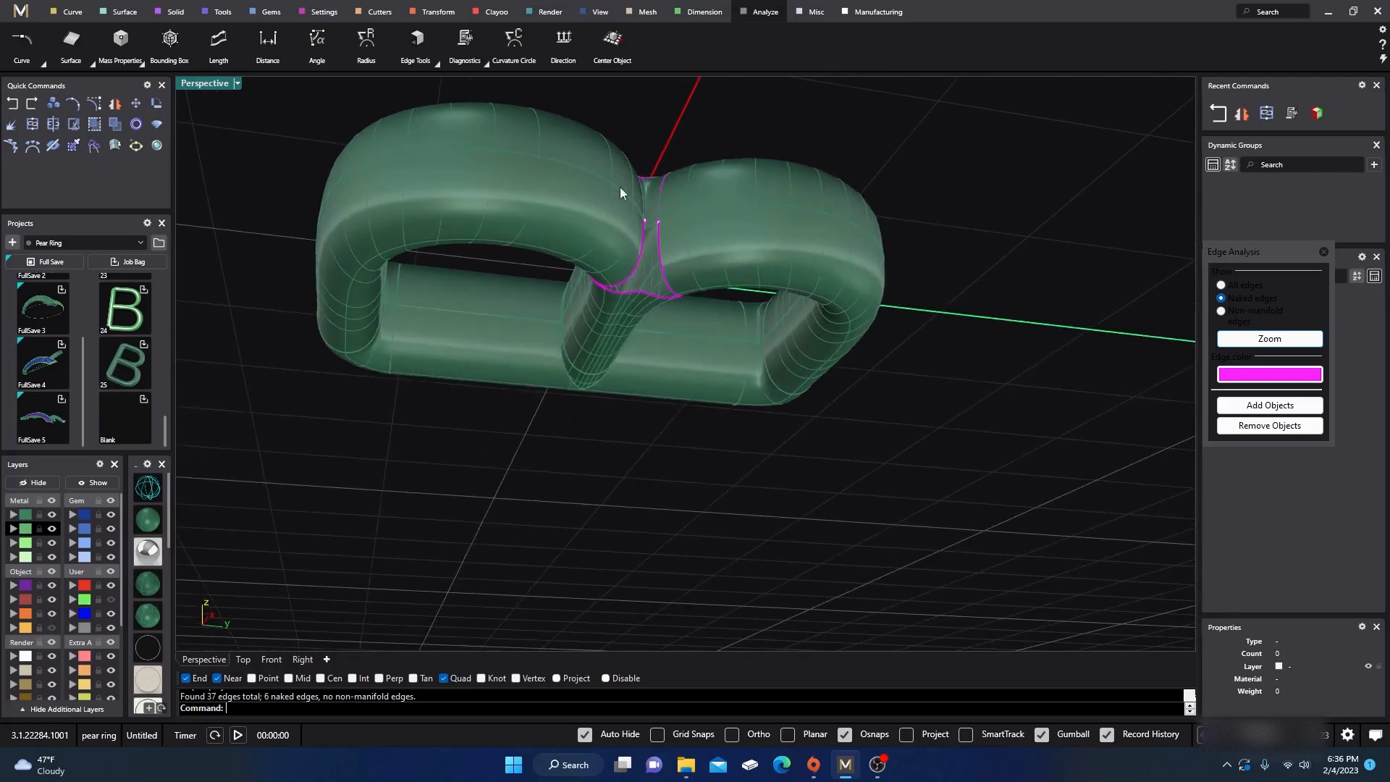
scroll(649, 223, "up", 5)
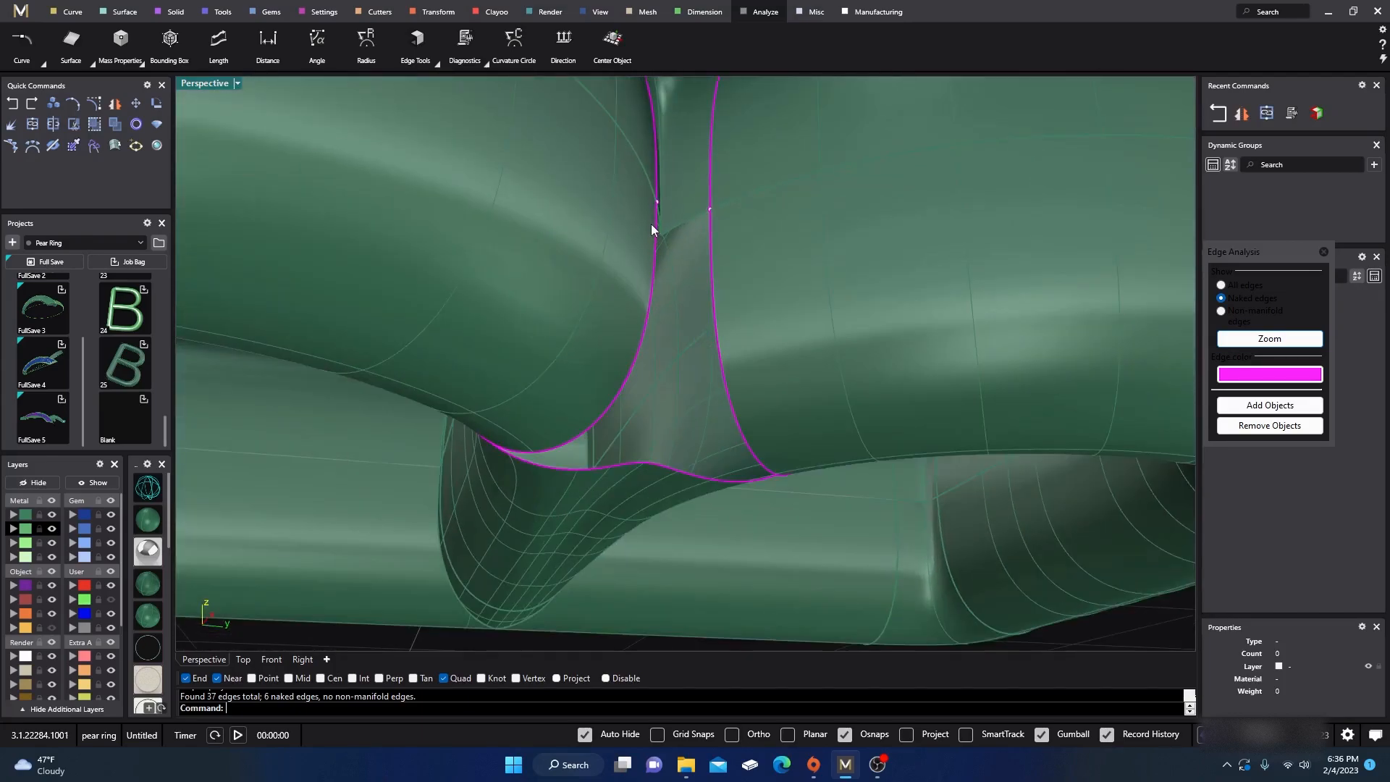
scroll(658, 242, "down", 2)
right_click_drag(657, 242, 670, 307)
left_click(675, 215)
left_click(762, 420)
left_click(792, 359)
left_click(749, 449)
left_click(662, 192)
scroll(537, 268, "down", 3)
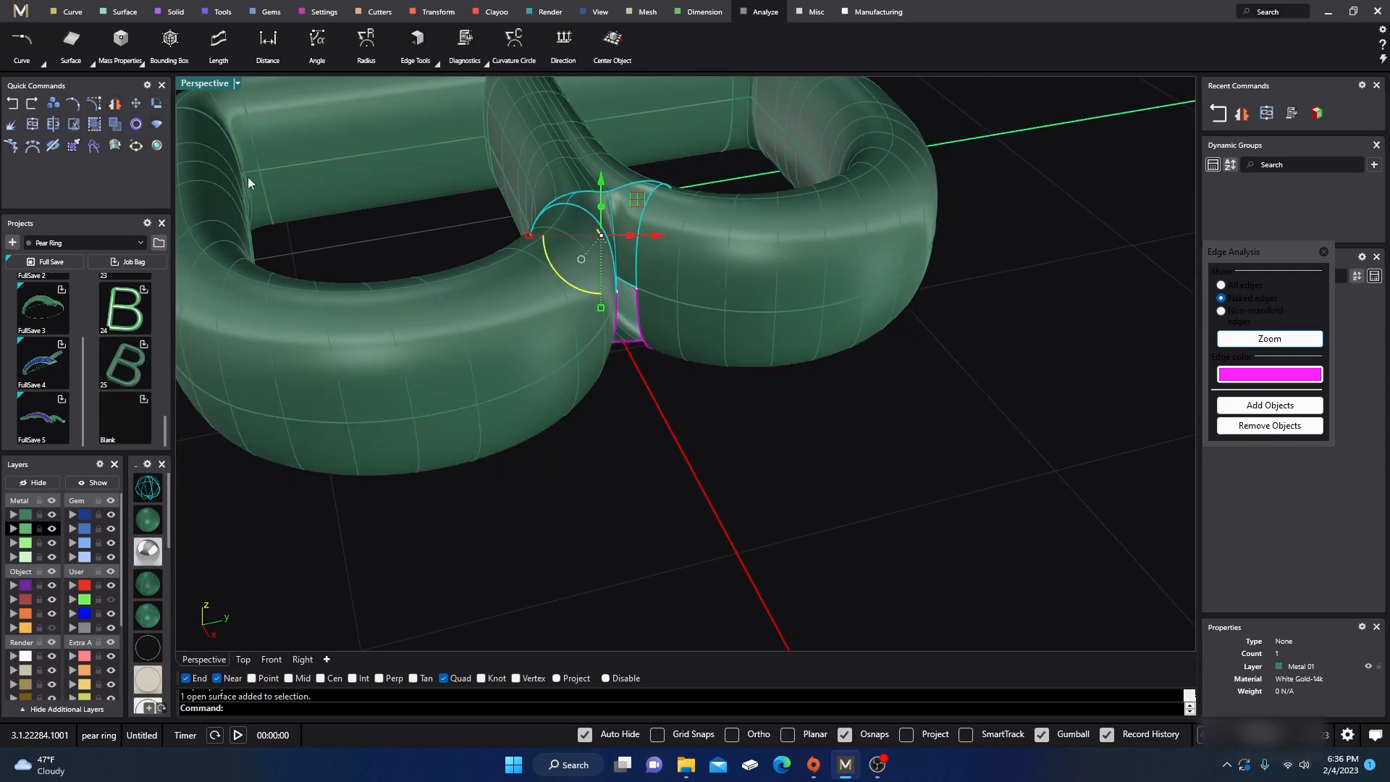
left_click(1323, 251)
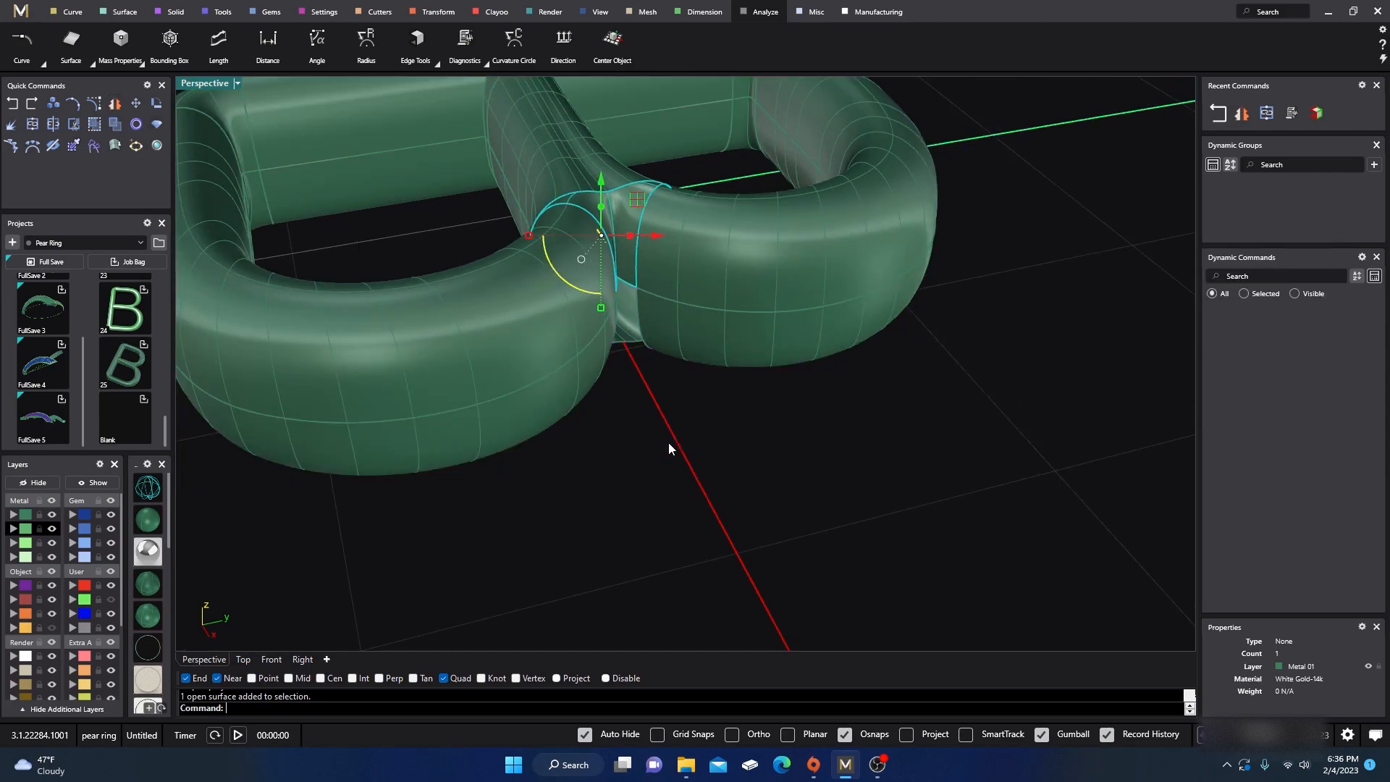
- Undo the join of the two B halves and the mirrored copy
scroll(694, 437, "down", 3)
right_click_drag(693, 436, 774, 415)
left_click(632, 393)
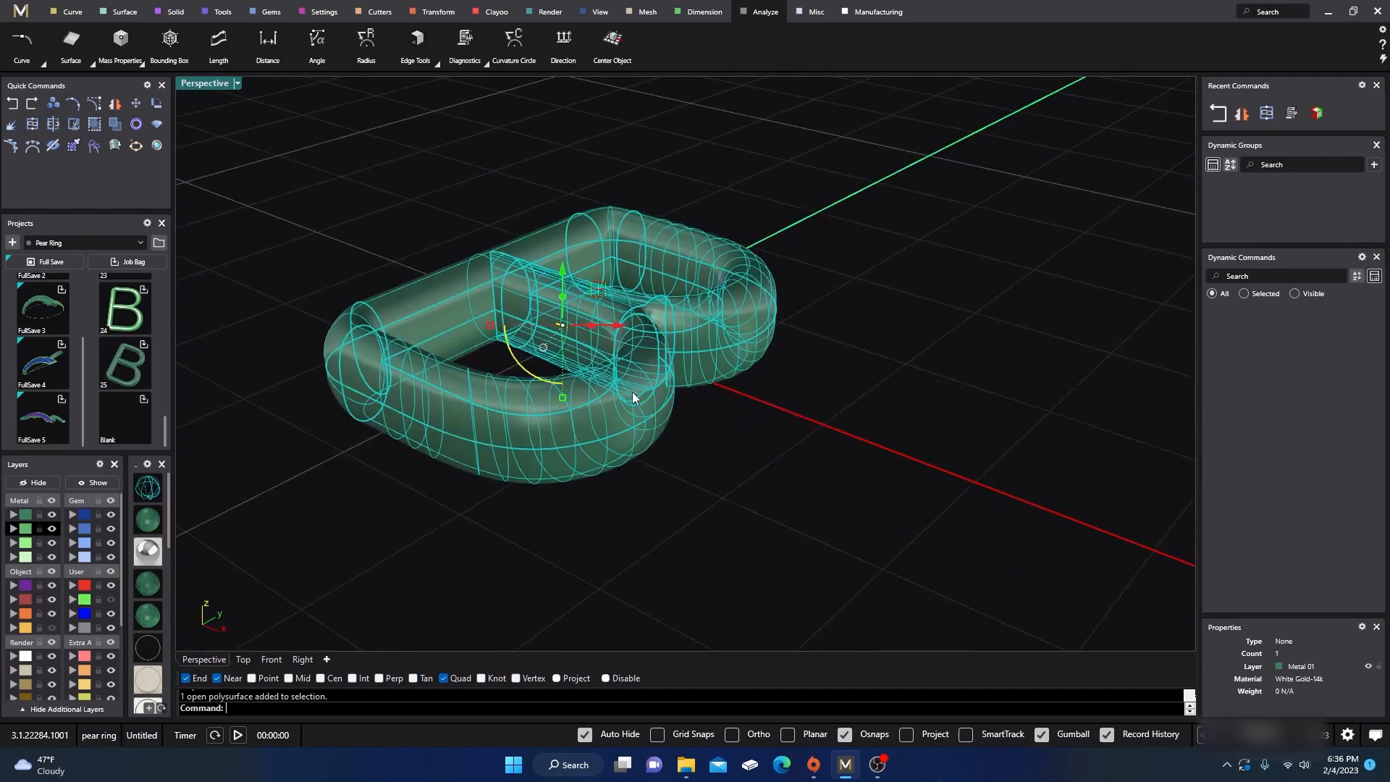
left_click(322, 239)
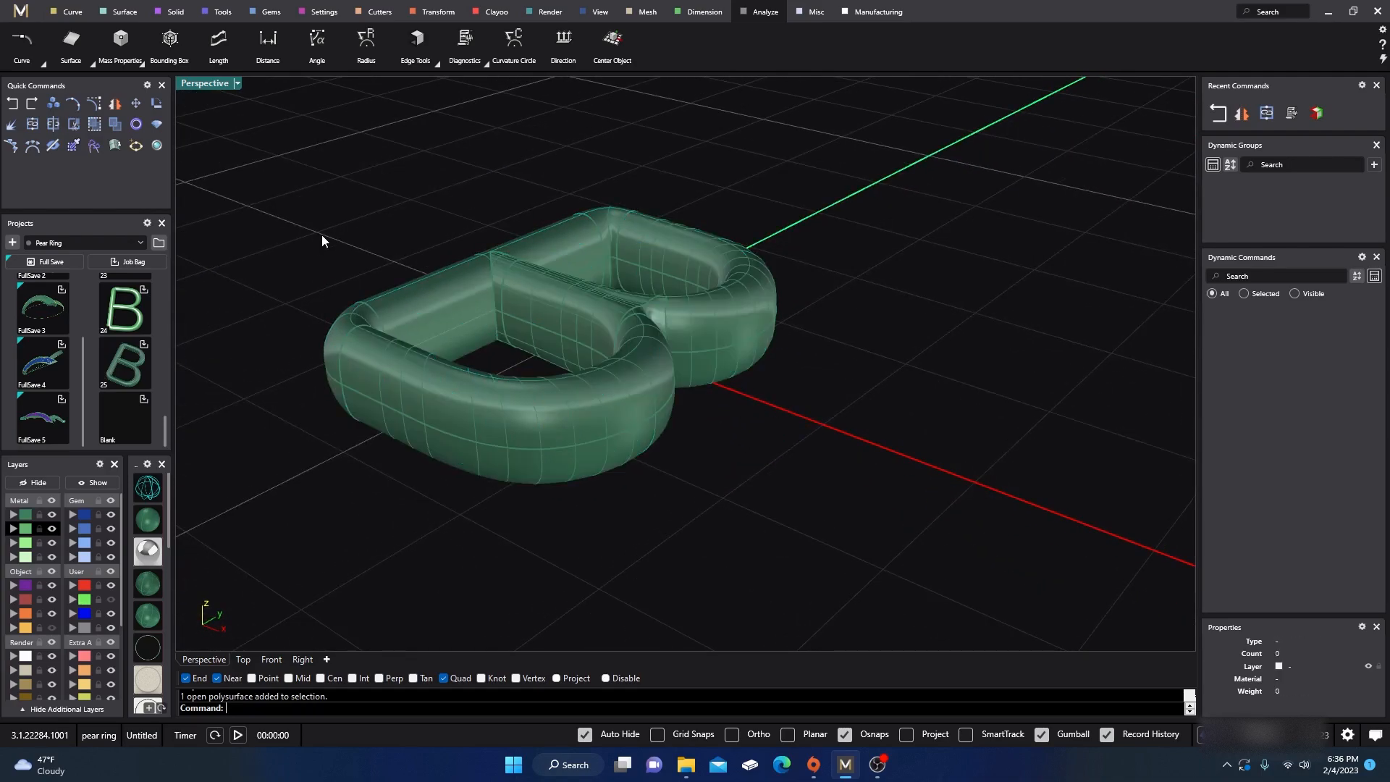
left_click(13, 103)
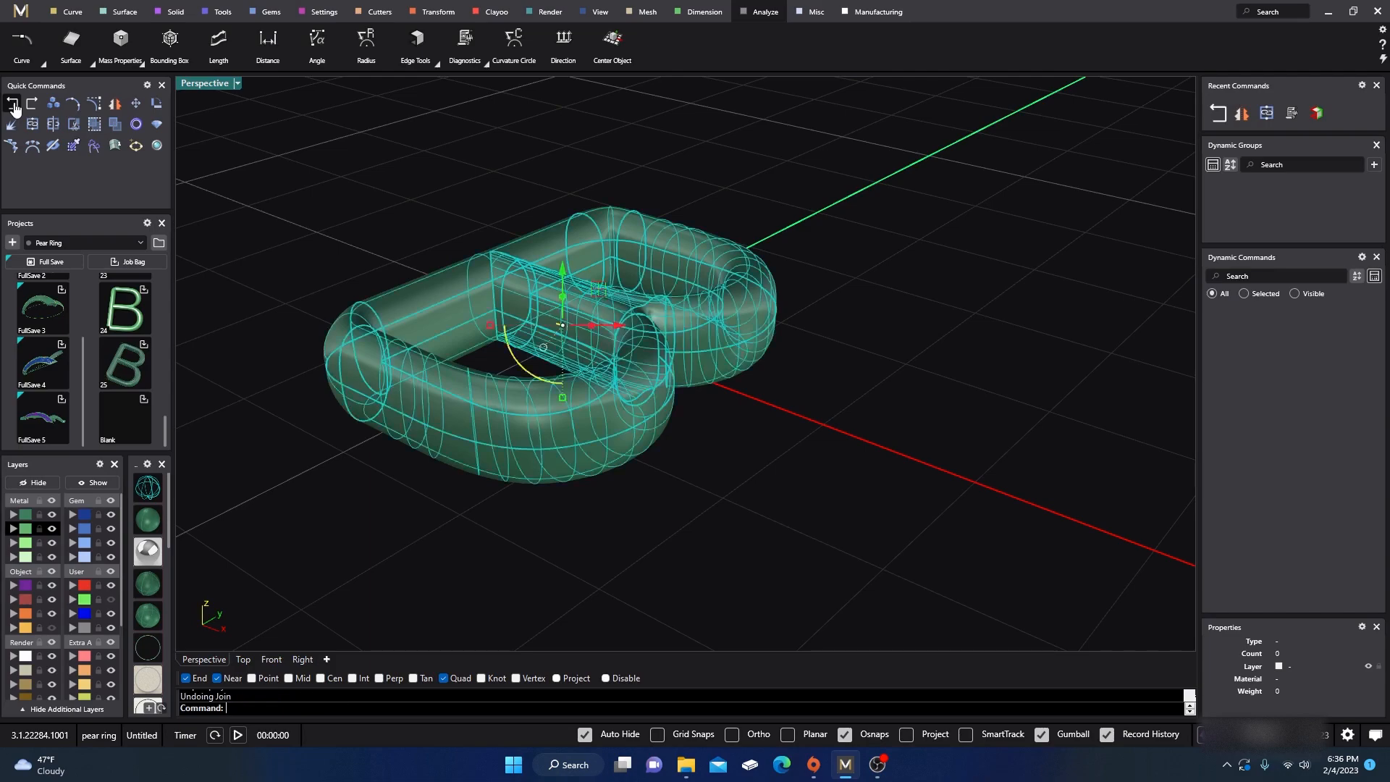
scroll(607, 427, "up", 3)
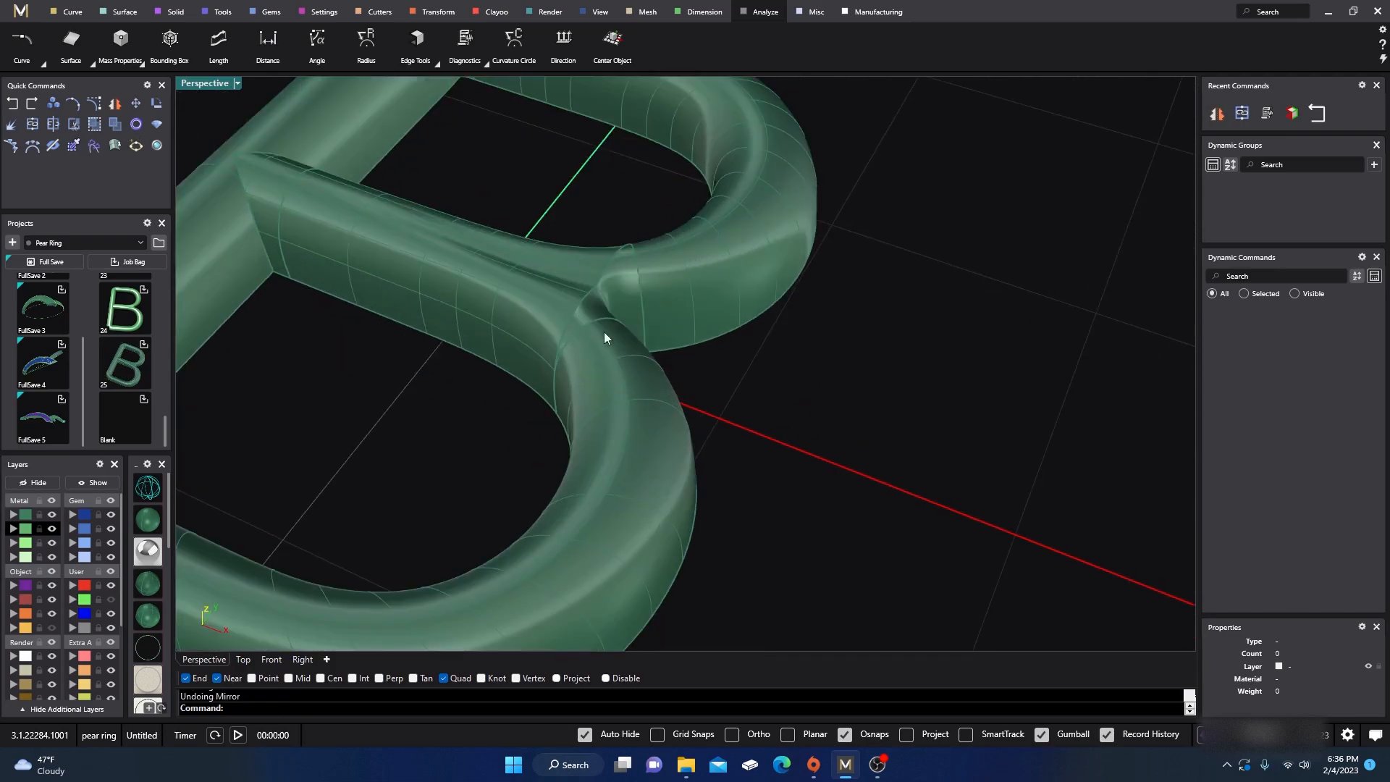
- Join the separate notch surface between the B's two bowls with the rest of the rounded top
left_click(612, 298)
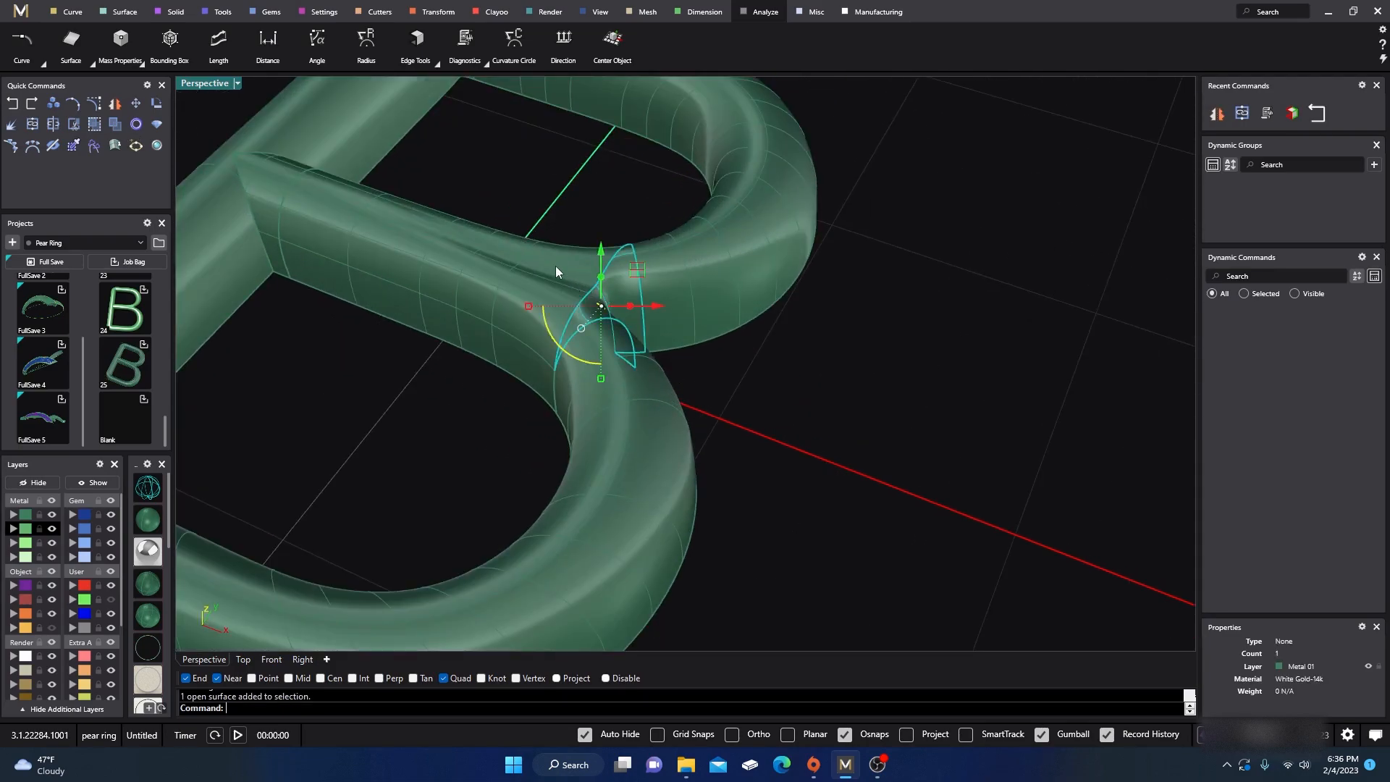
left_click(531, 255, "shift")
left_click(33, 125)
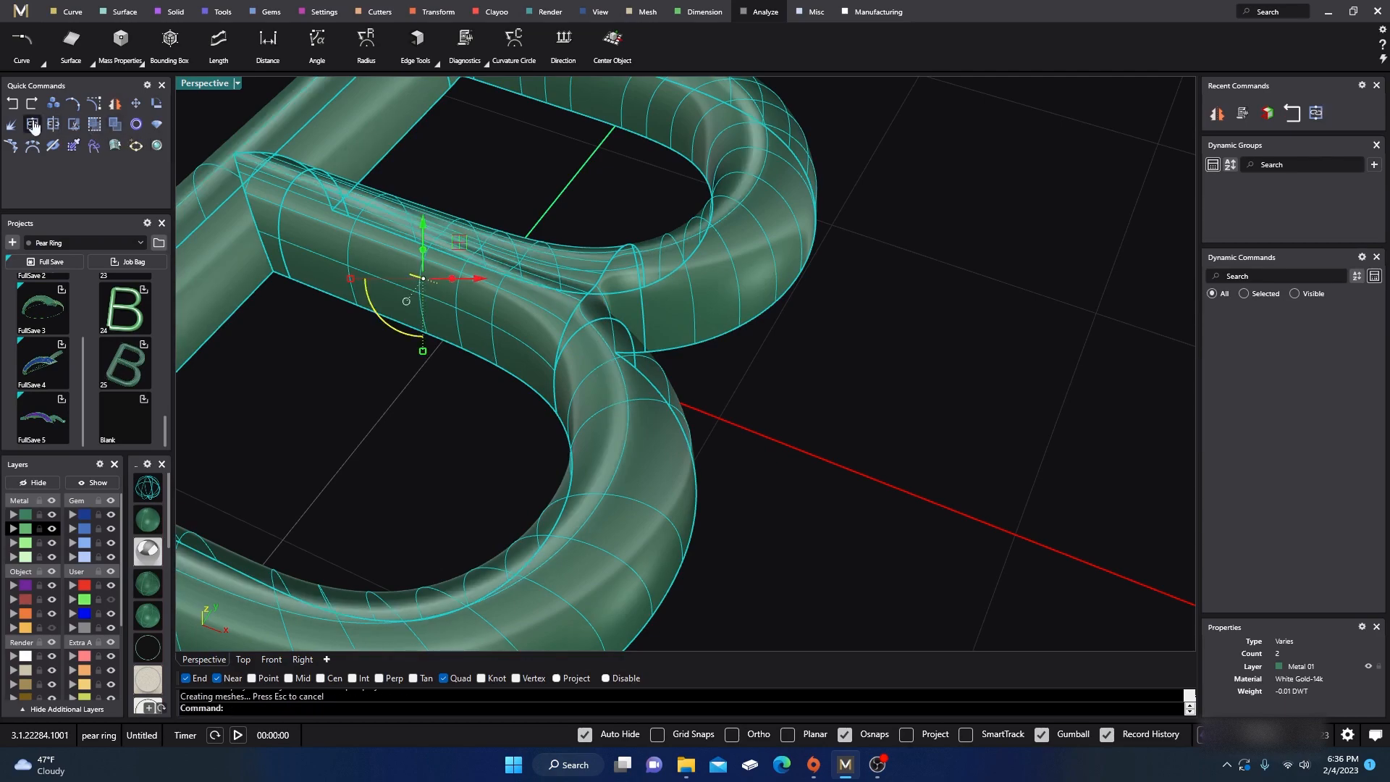
- Mirror a copy of the joined rounded top downward in the Front view, across the horizontal axis through the origin
left_click(620, 304)
scroll(620, 304, "down", 6)
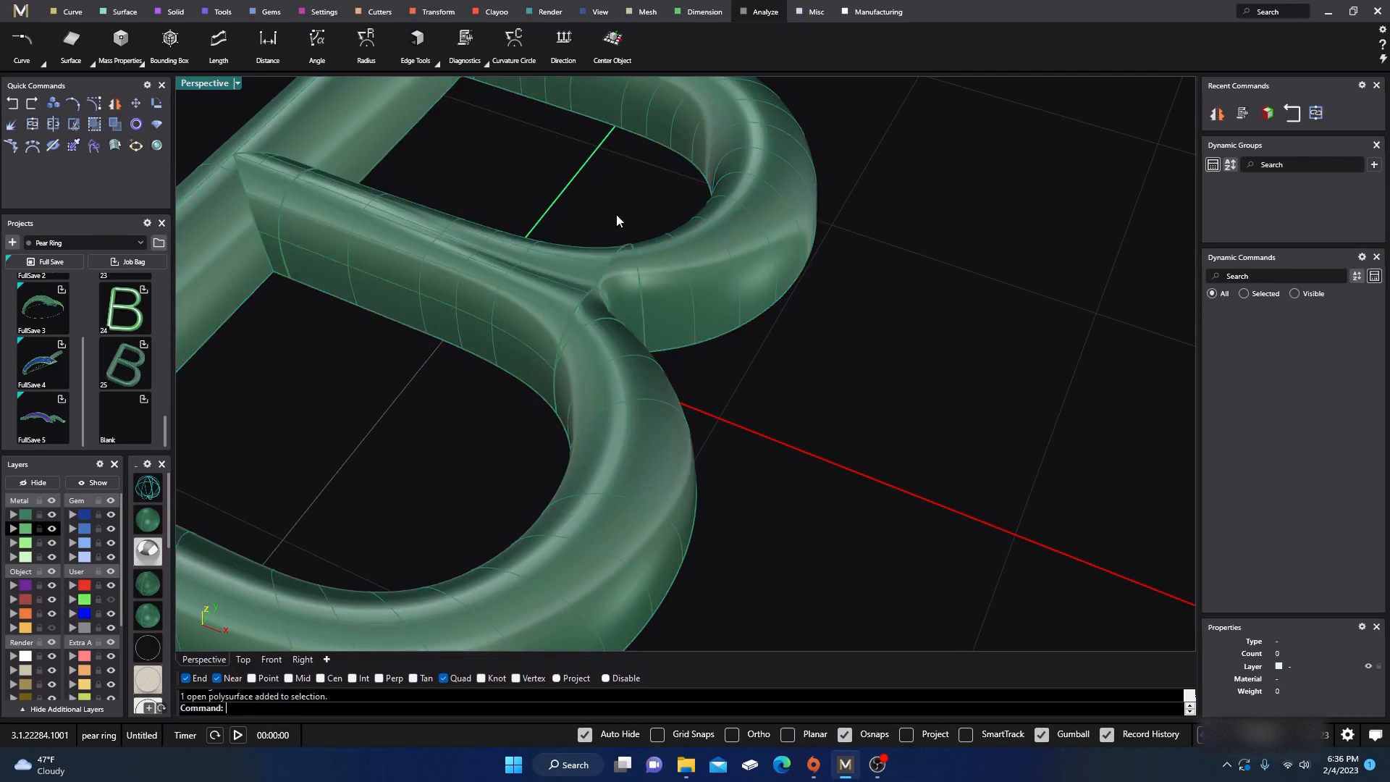
double_click(206, 84)
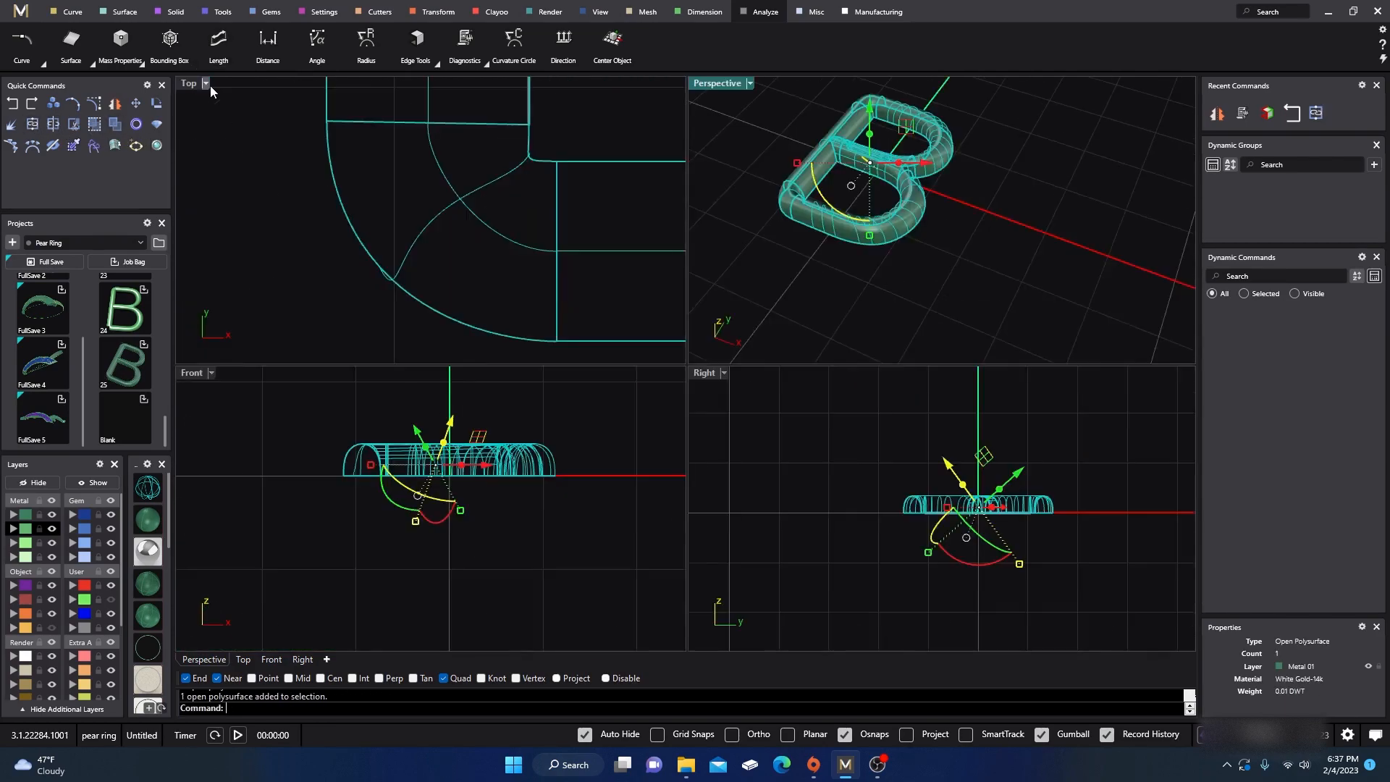
left_click(114, 103)
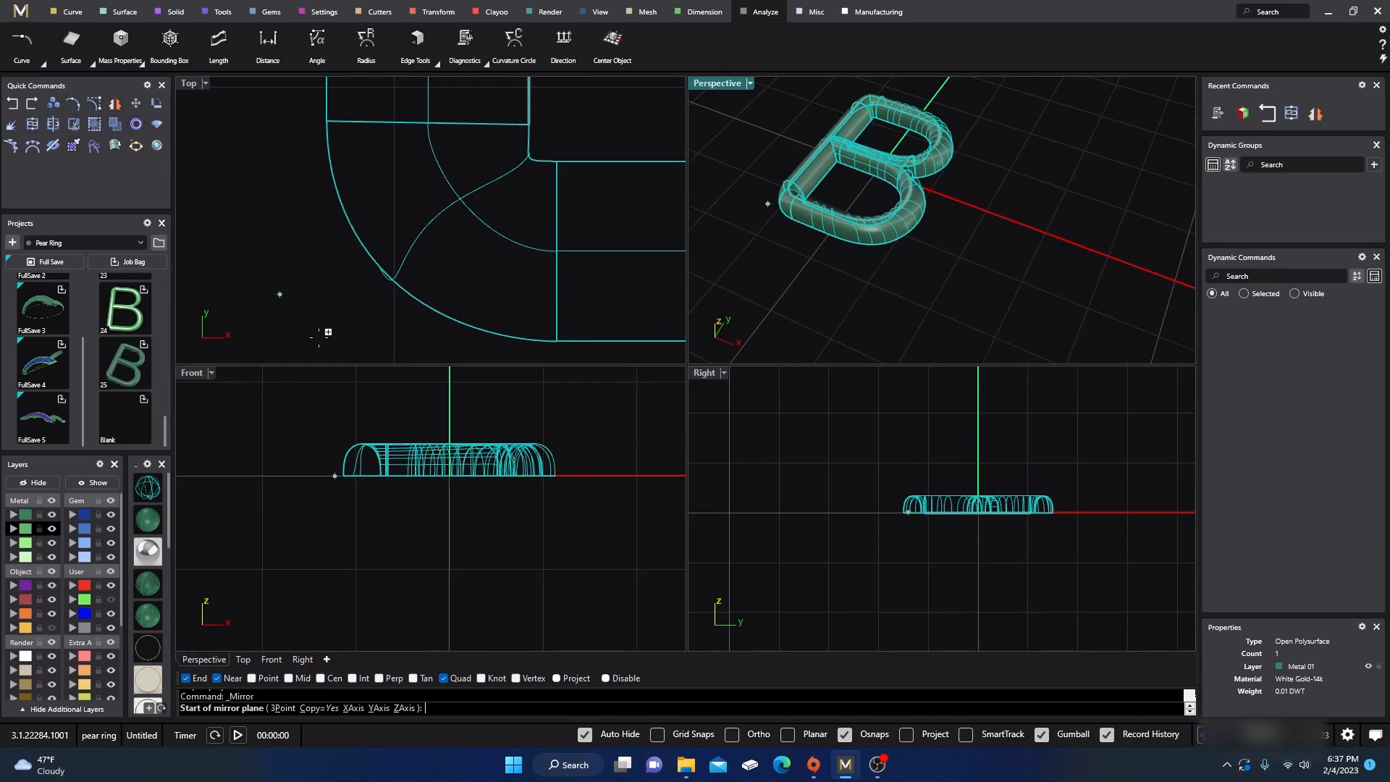
left_click(449, 475)
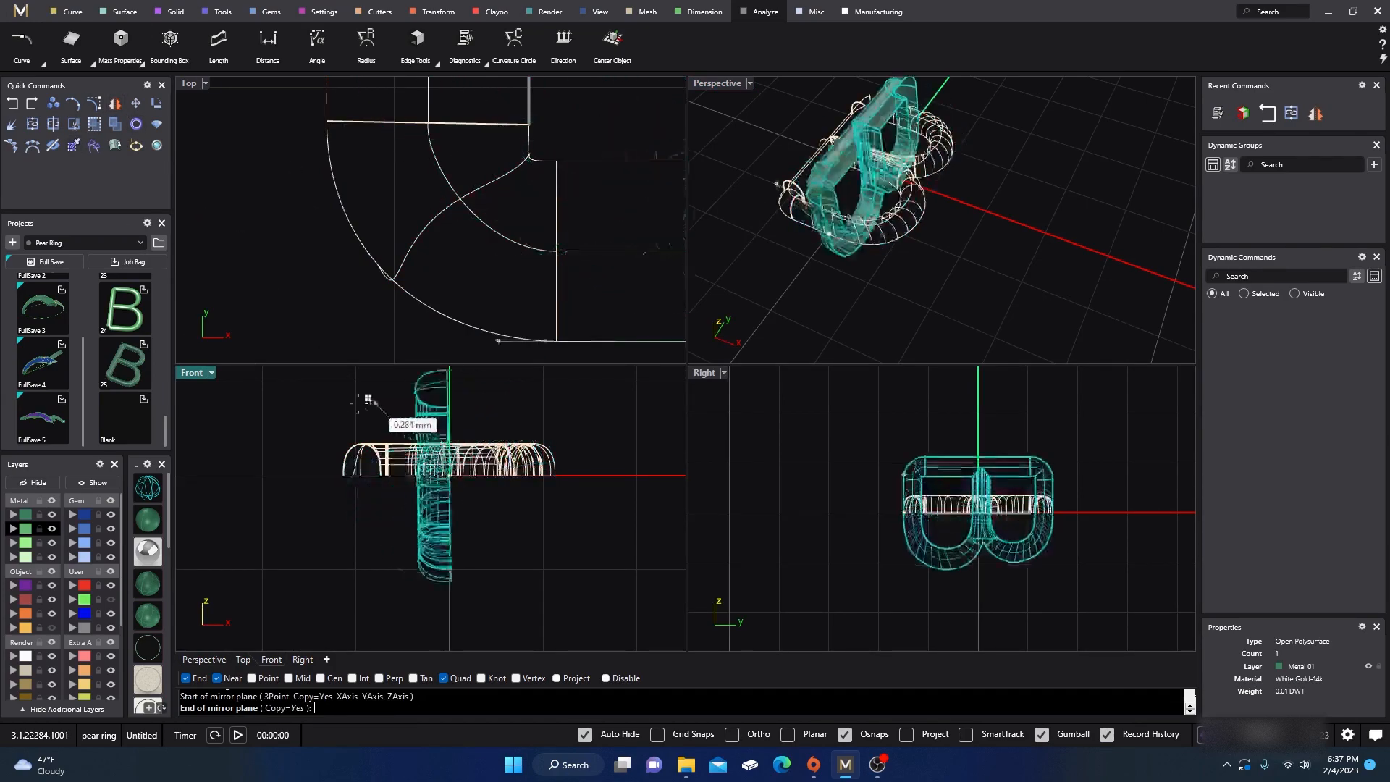
left_click(281, 476)
- Join the mirrored underside with the original rounded top, accept the broken history, and clear the selection
left_click(388, 509, "shift")
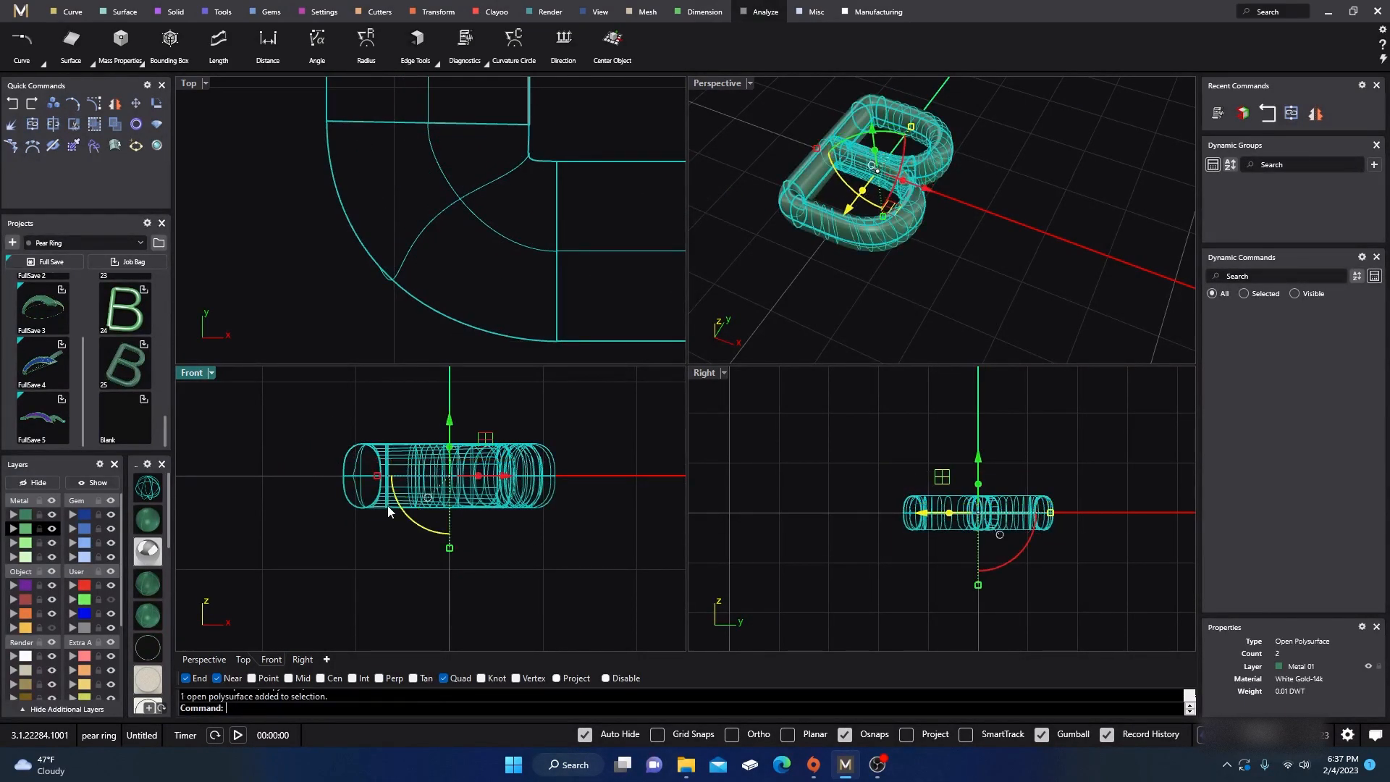
left_click(55, 125)
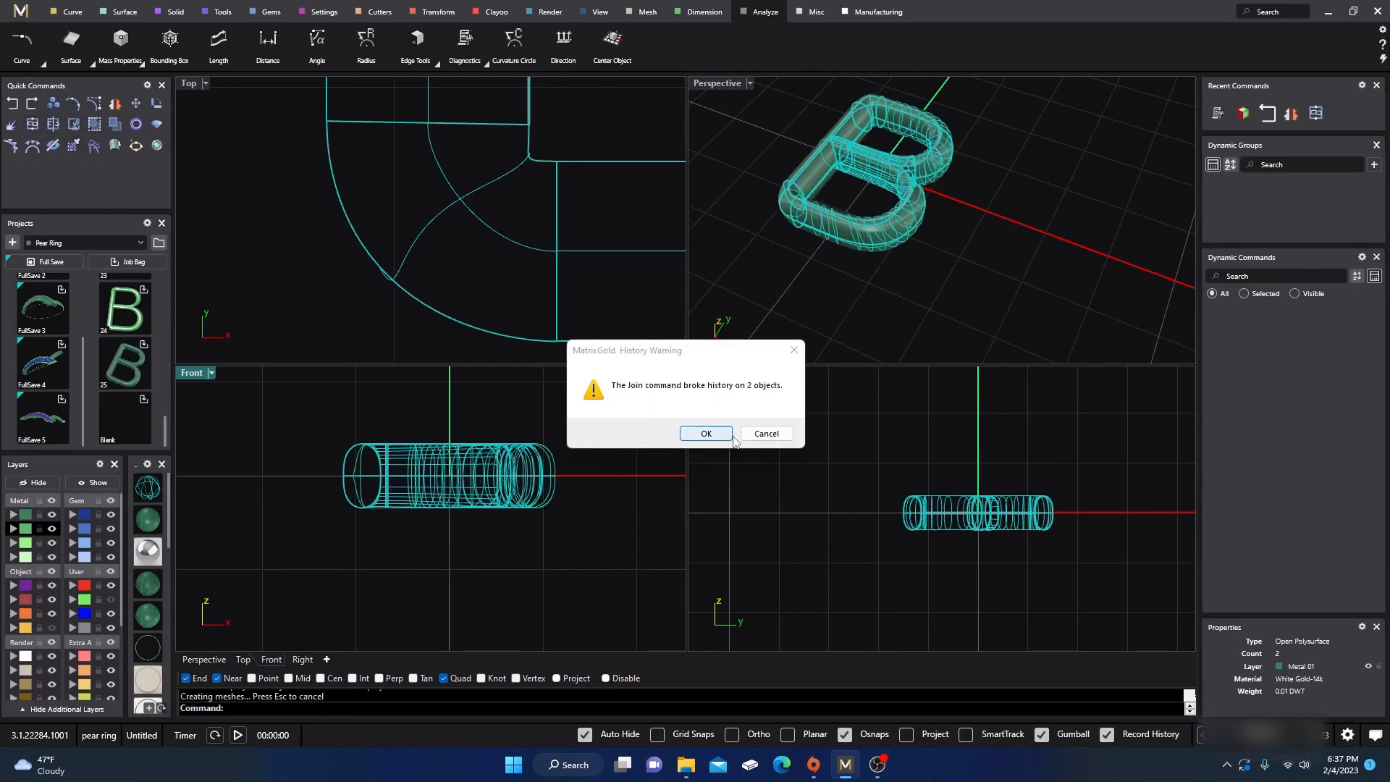
left_click(706, 433)
left_click(812, 265)
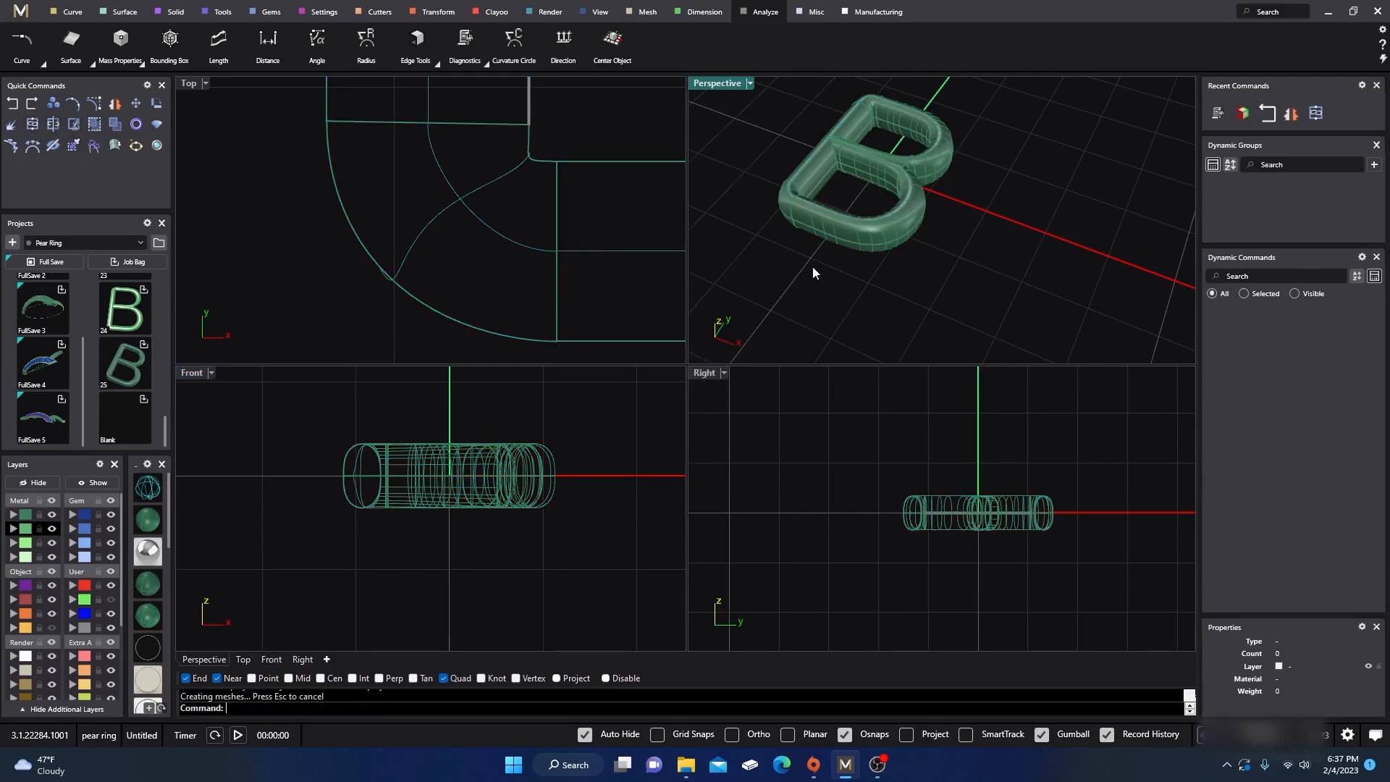
- Select the joined B to check whether it is closed, and inspect it from several angles in the maximized Perspective view
left_click(857, 239)
double_click(713, 84)
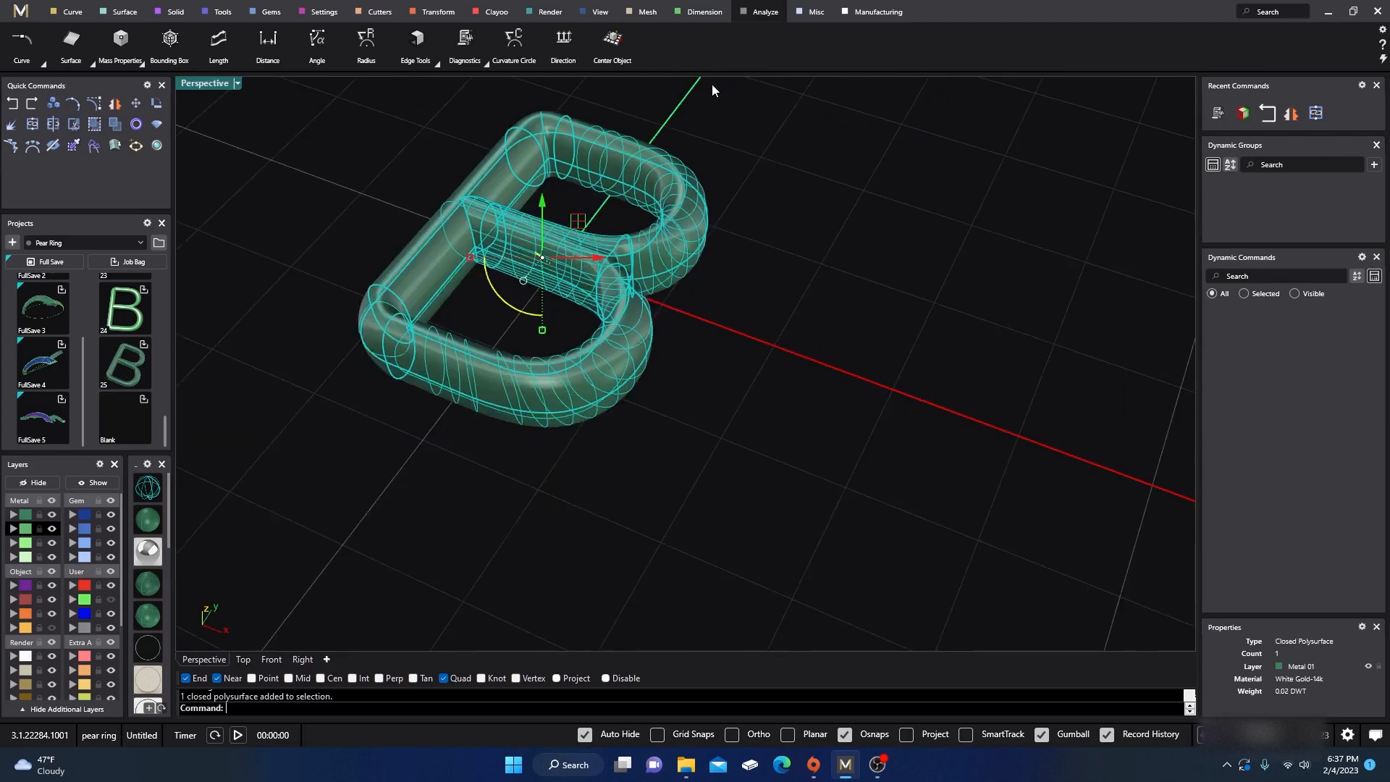
right_click_drag(884, 406, 890, 443)
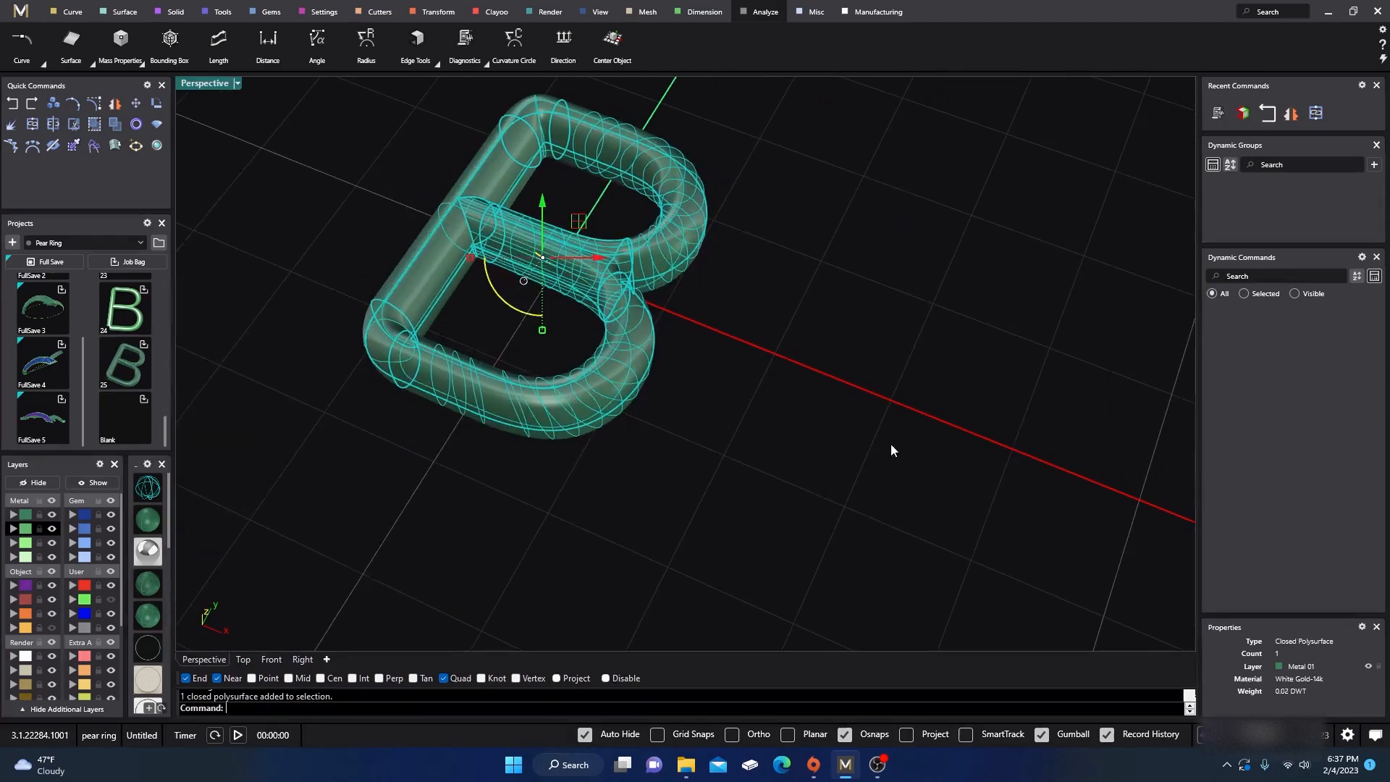
scroll(890, 443, "down", 4)
scroll(849, 362, "up", 4)
right_click_drag(815, 481, 346, 510)
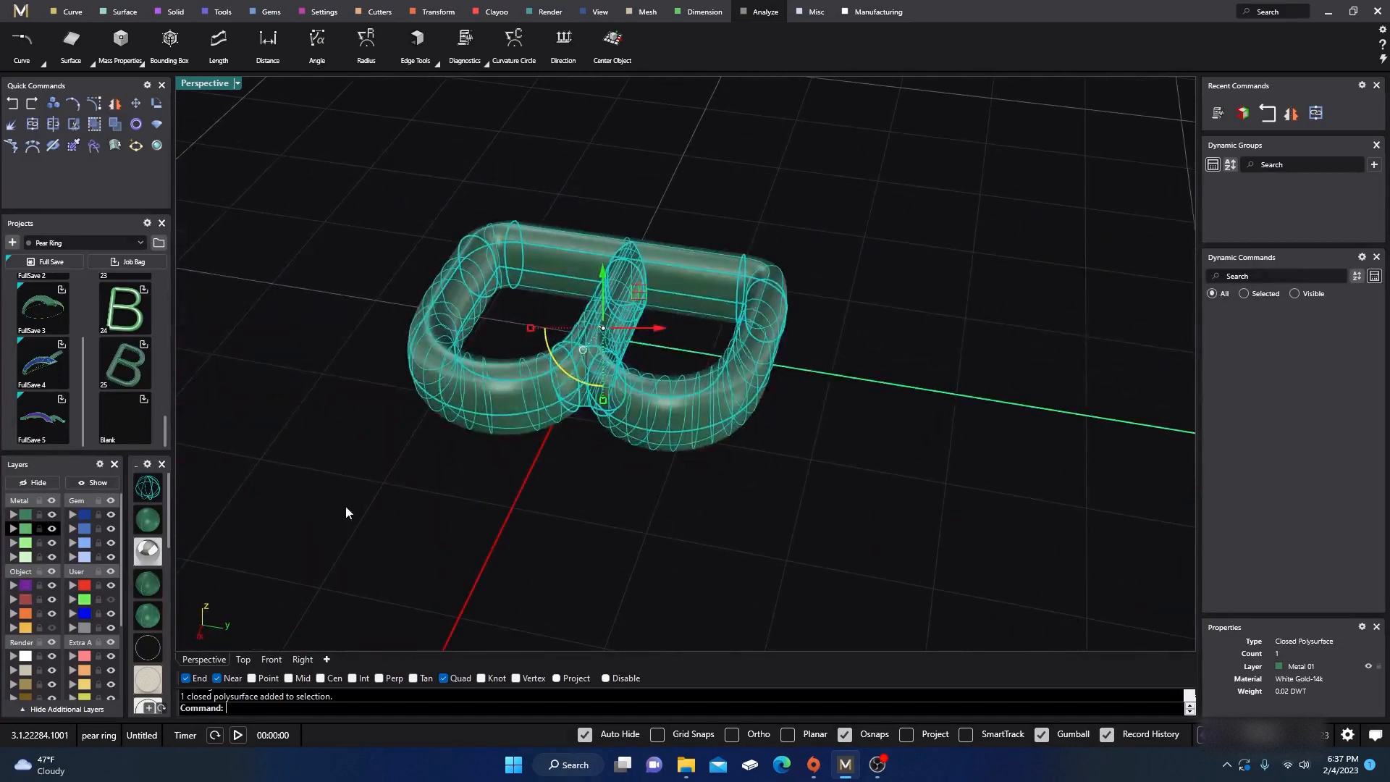
- Show the B in the polished metal display style and examine its rounded surfaces and notch from several angles and distances
left_click(149, 551)
left_click(481, 515)
right_click_drag(480, 514, 693, 494)
scroll(697, 410, "down", 7)
right_click_drag(698, 410, 705, 498)
scroll(692, 472, "up", 7)
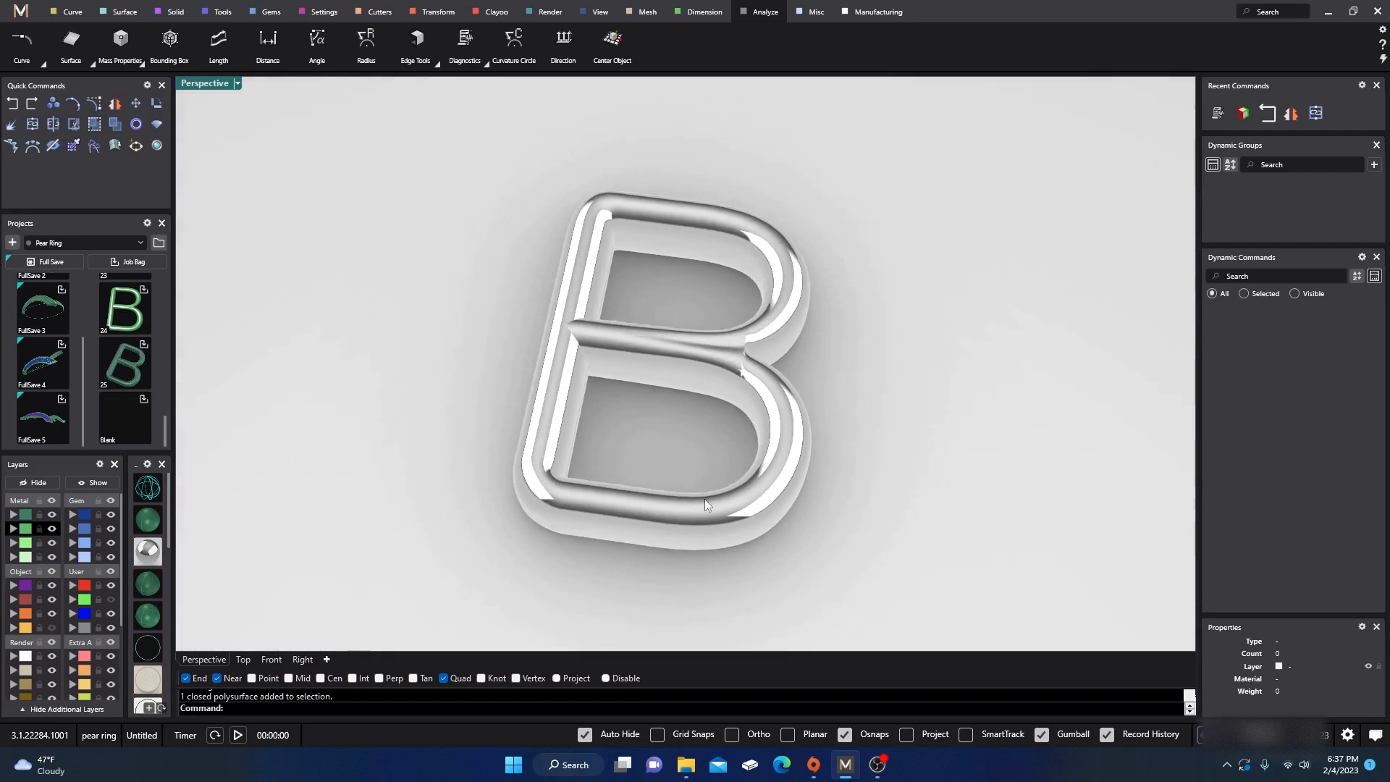
right_click_drag(709, 415, 709, 449)
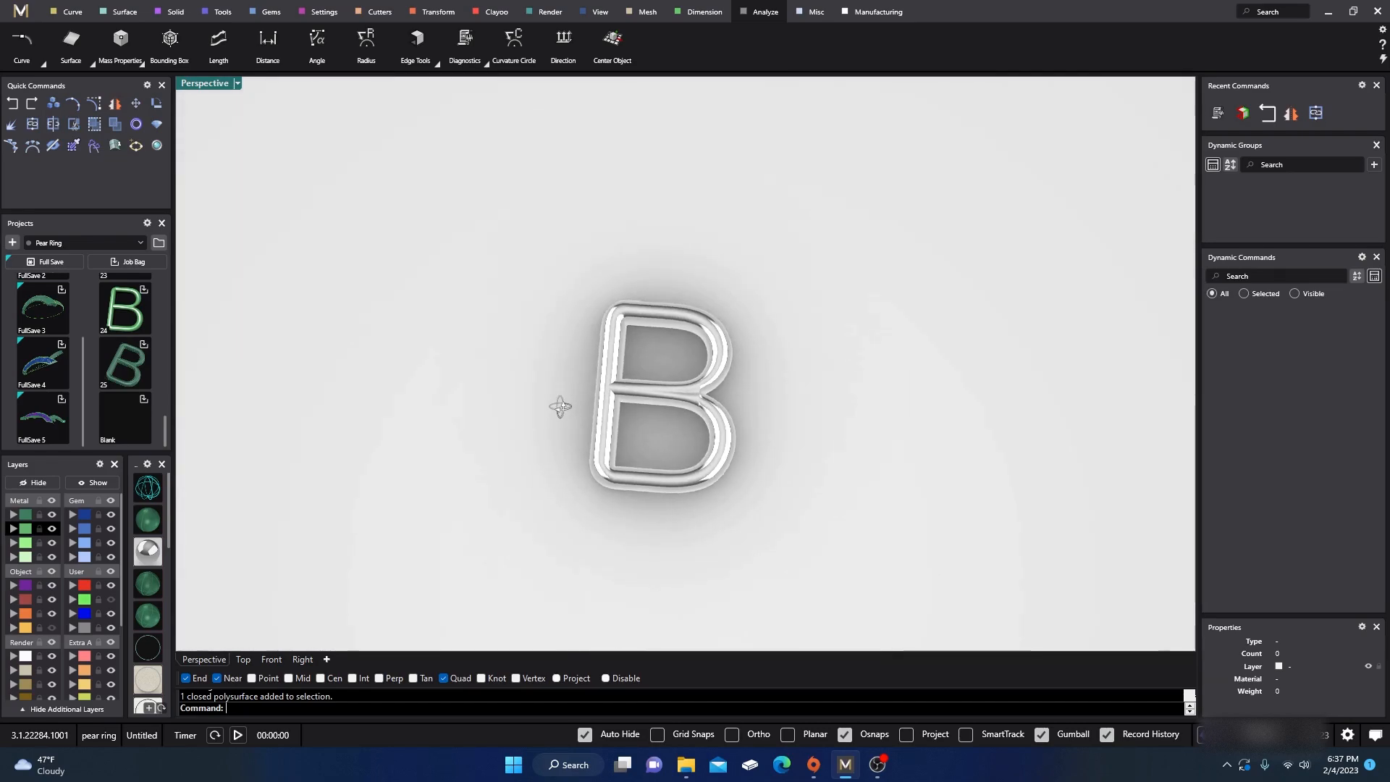
scroll(565, 416, "up", 3)
right_click_drag(616, 495, 602, 394)
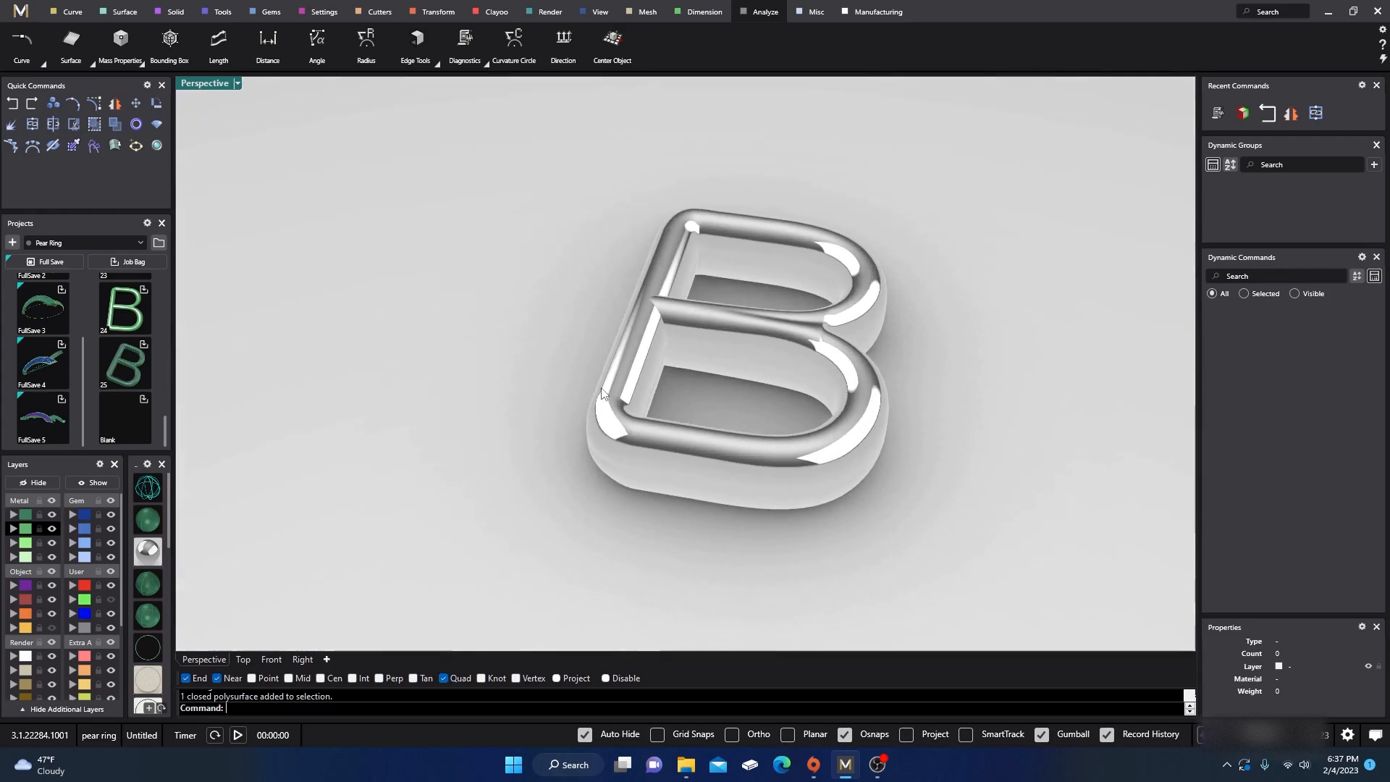
scroll(674, 459, "up", 3)
right_click_drag(667, 466, 613, 471)
scroll(615, 449, "down", 3)
scroll(666, 501, "up", 2)
scroll(611, 462, "down", 3)
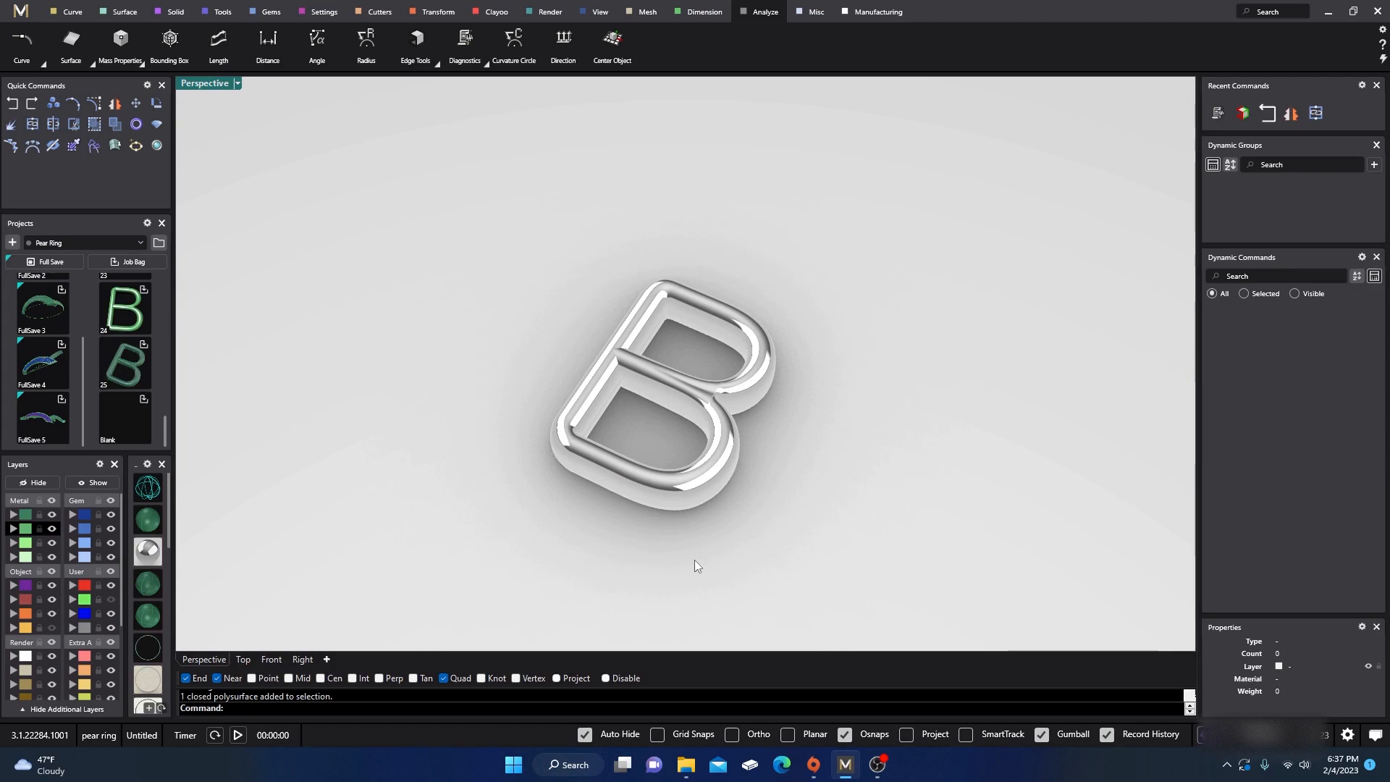
left_click(877, 765)
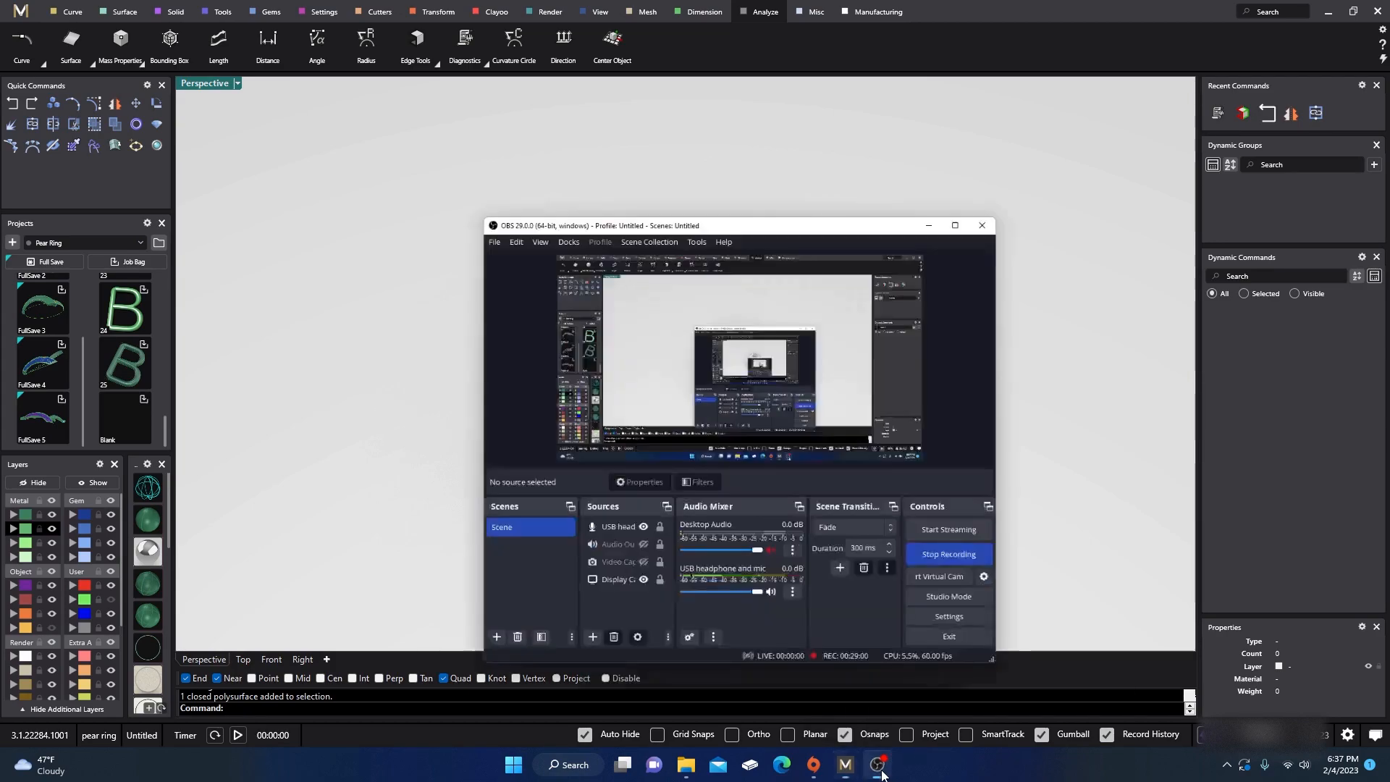